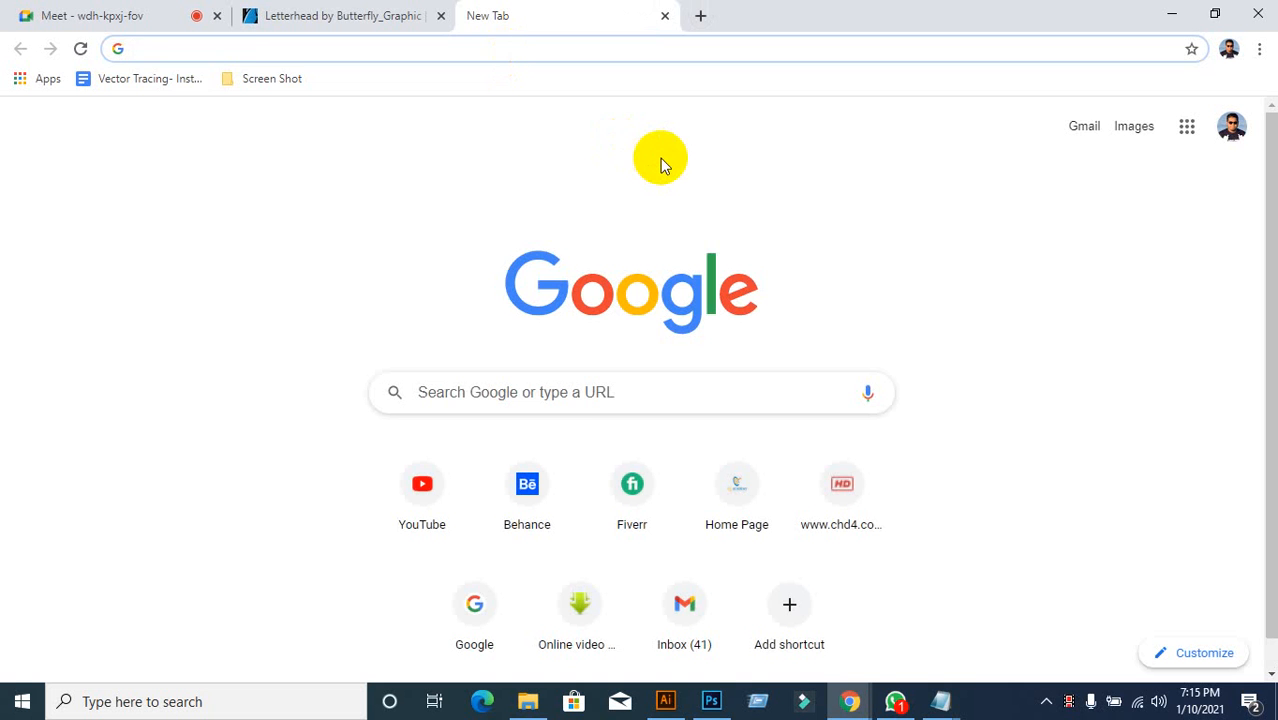
pyautogui.write('www.graphicriver.net')
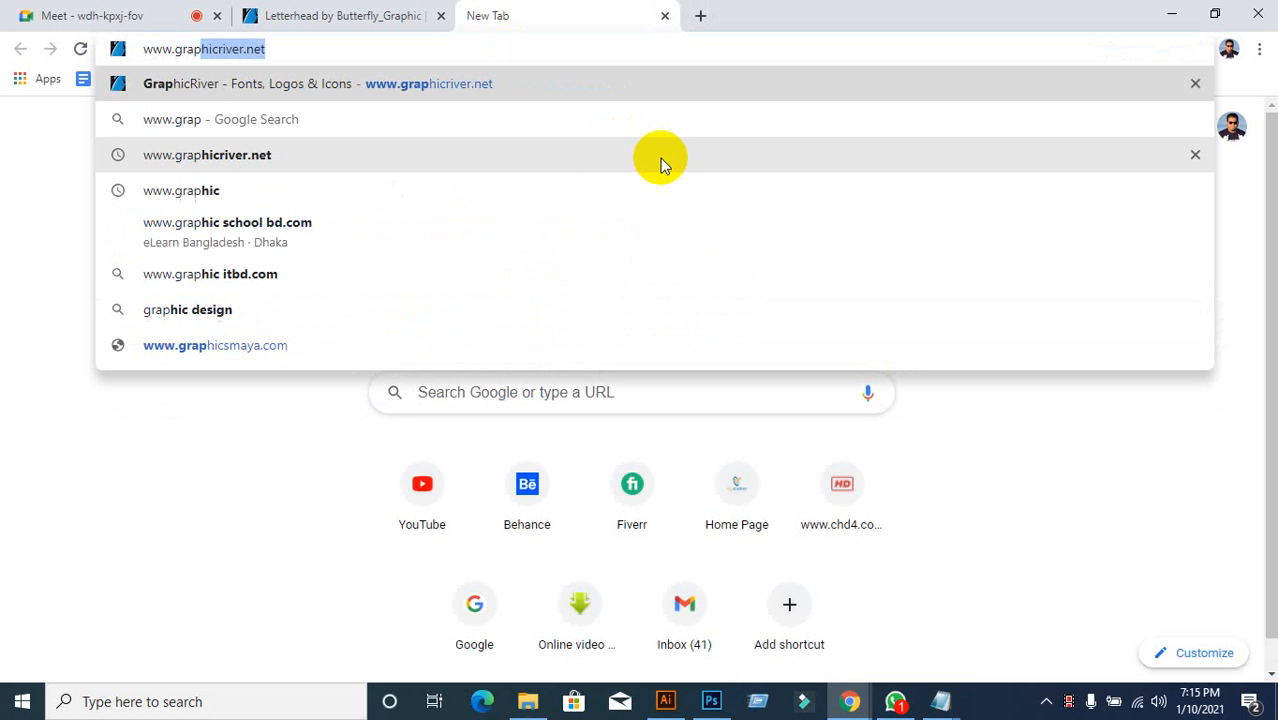
pyautogui.click(660, 155)
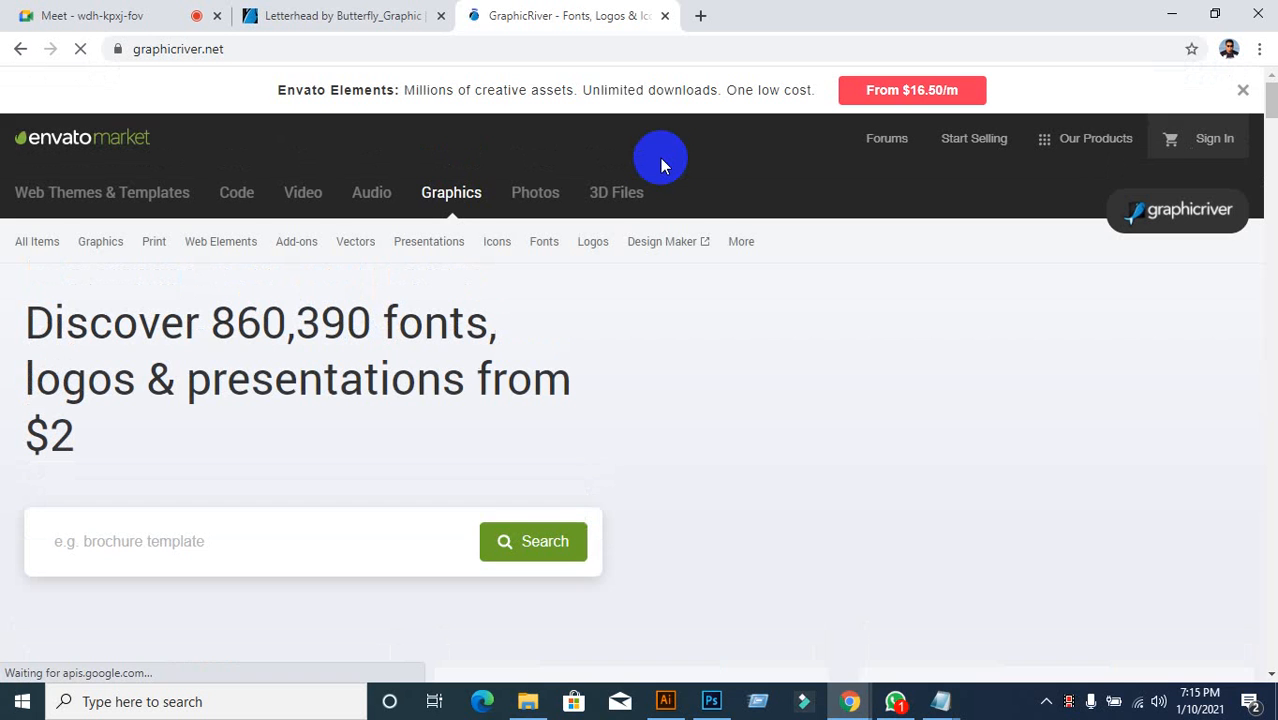
pyautogui.click(294, 559)
pyautogui.scroll(-1, 424, 488)
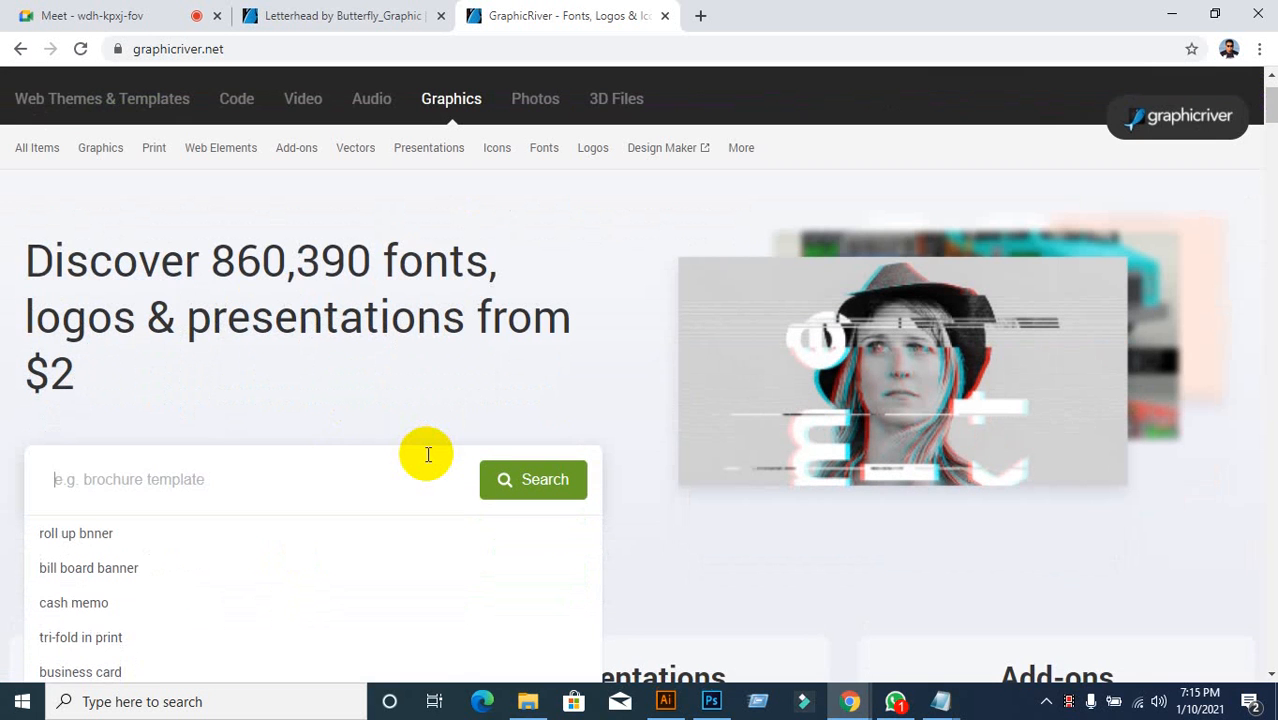
pyautogui.write('letter')
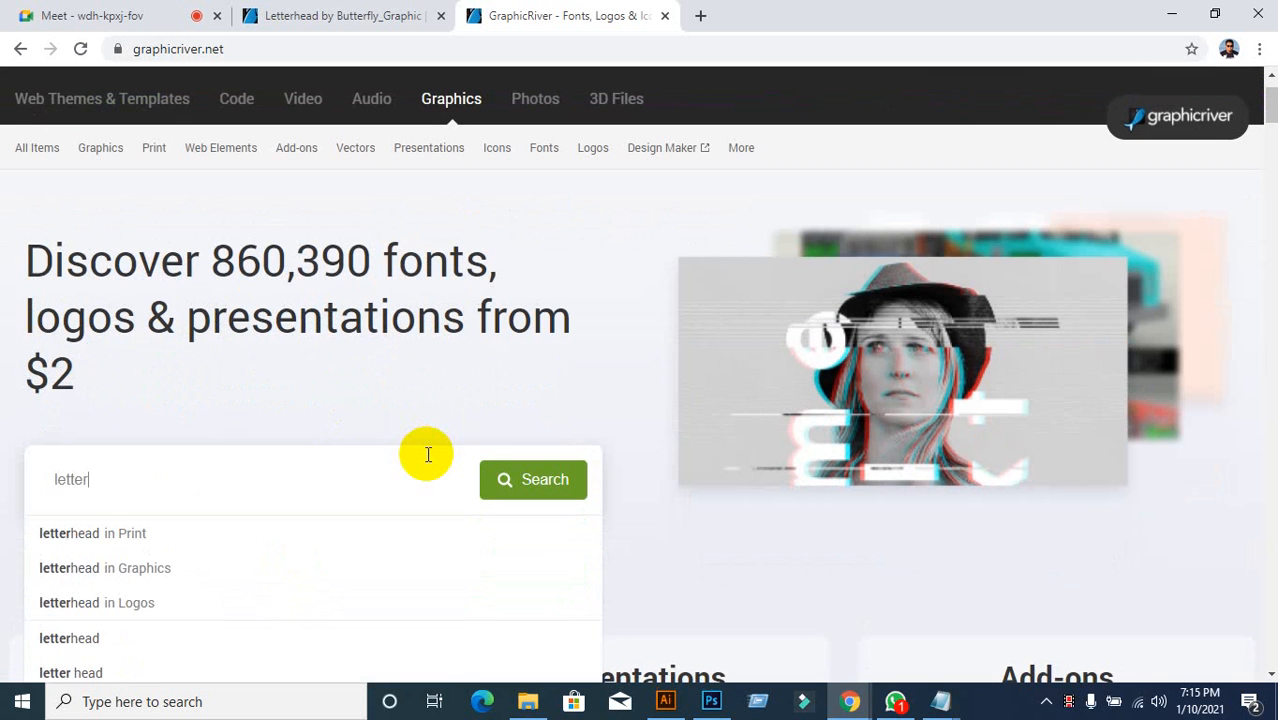
pyautogui.click(101, 538)
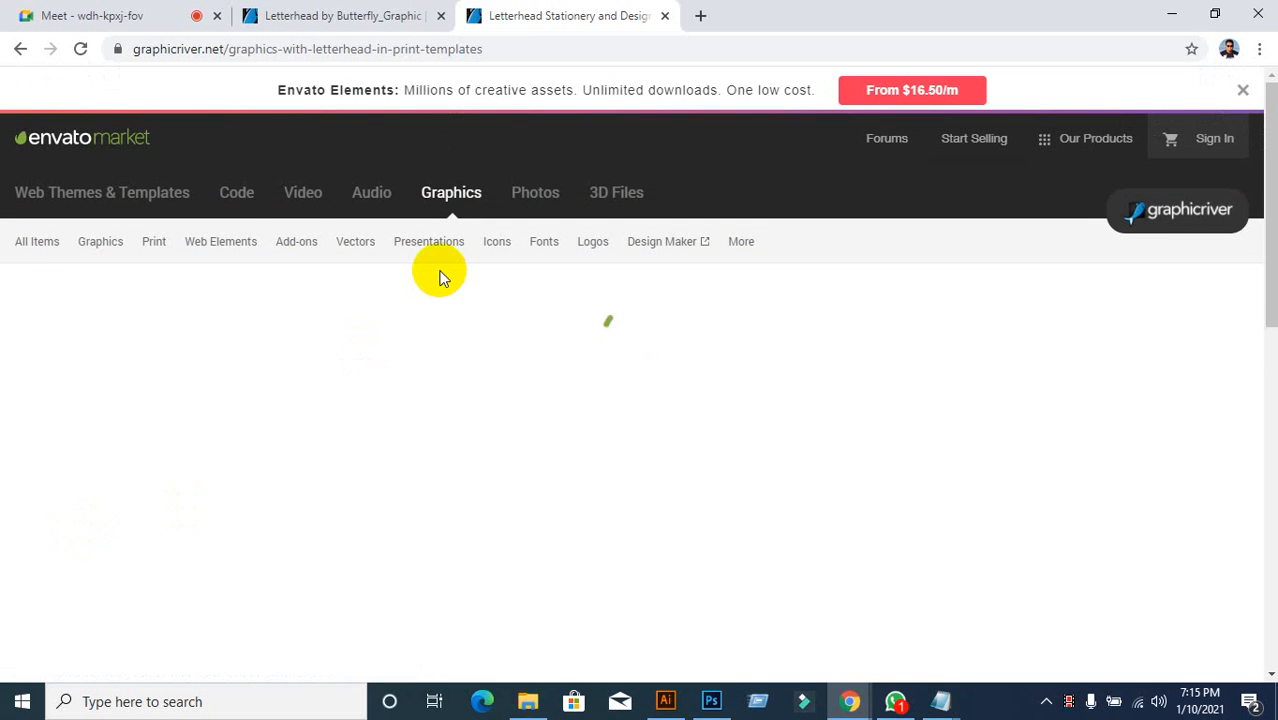
# Step: Scroll down through the letterhead print results, then switch to the Google Meet tab
pyautogui.scroll(-5, 445, 322)
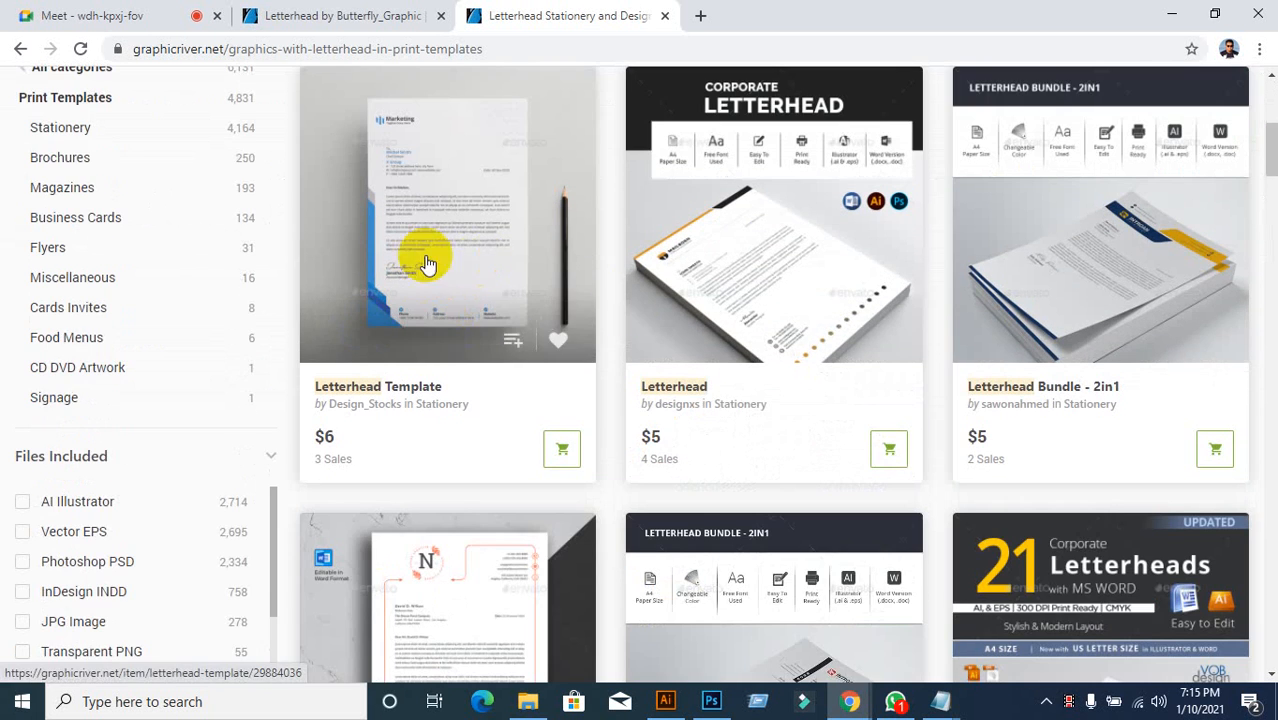
pyautogui.scroll(-3, 750, 445)
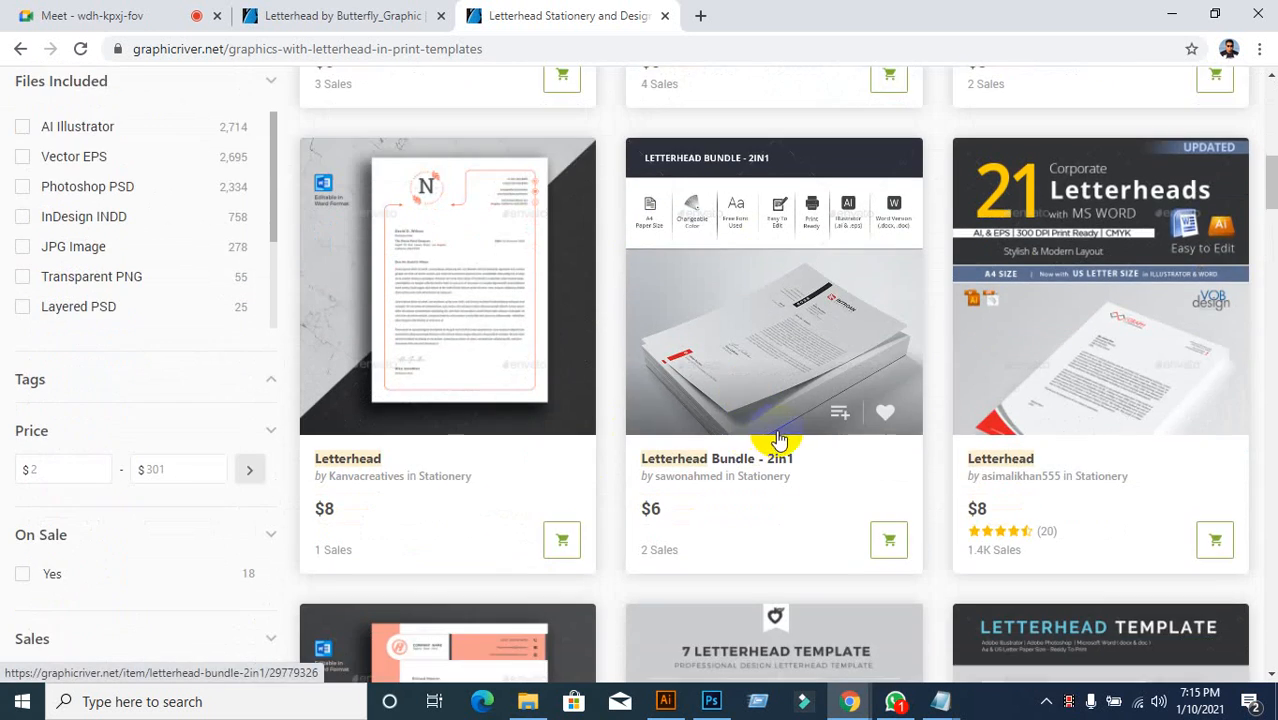
pyautogui.scroll(-5, 983, 385)
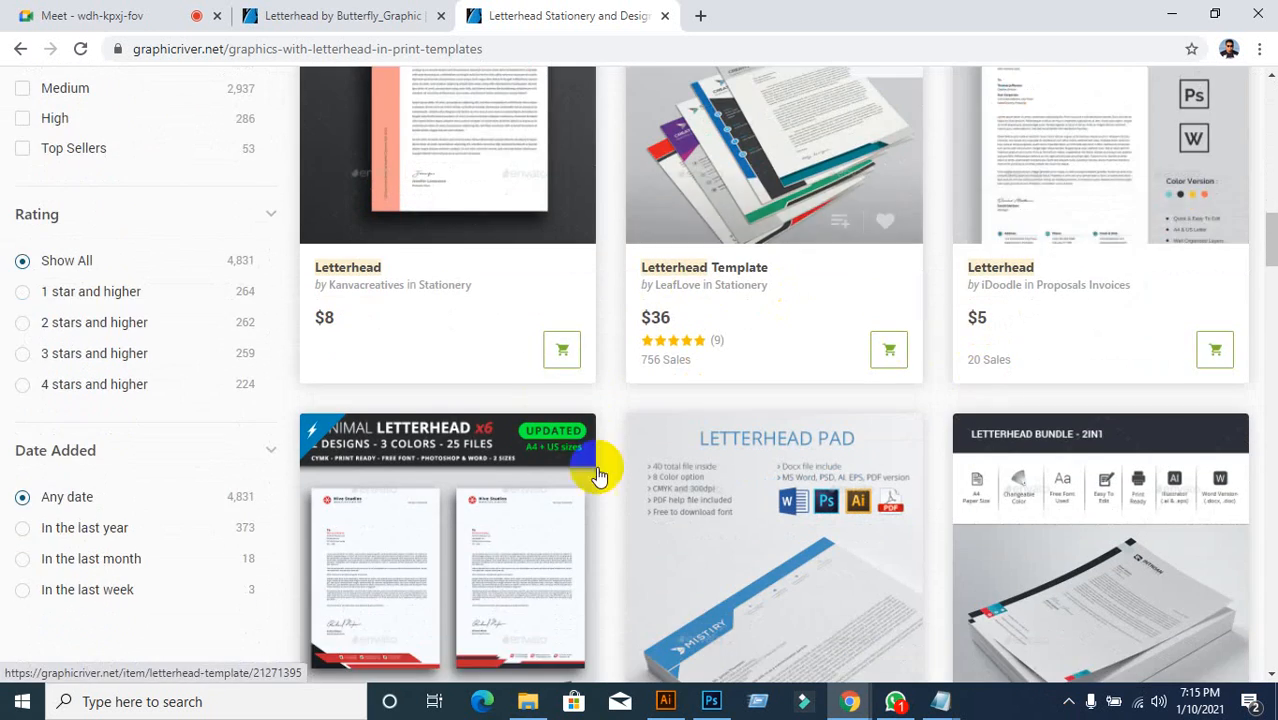
pyautogui.scroll(-4, 598, 475)
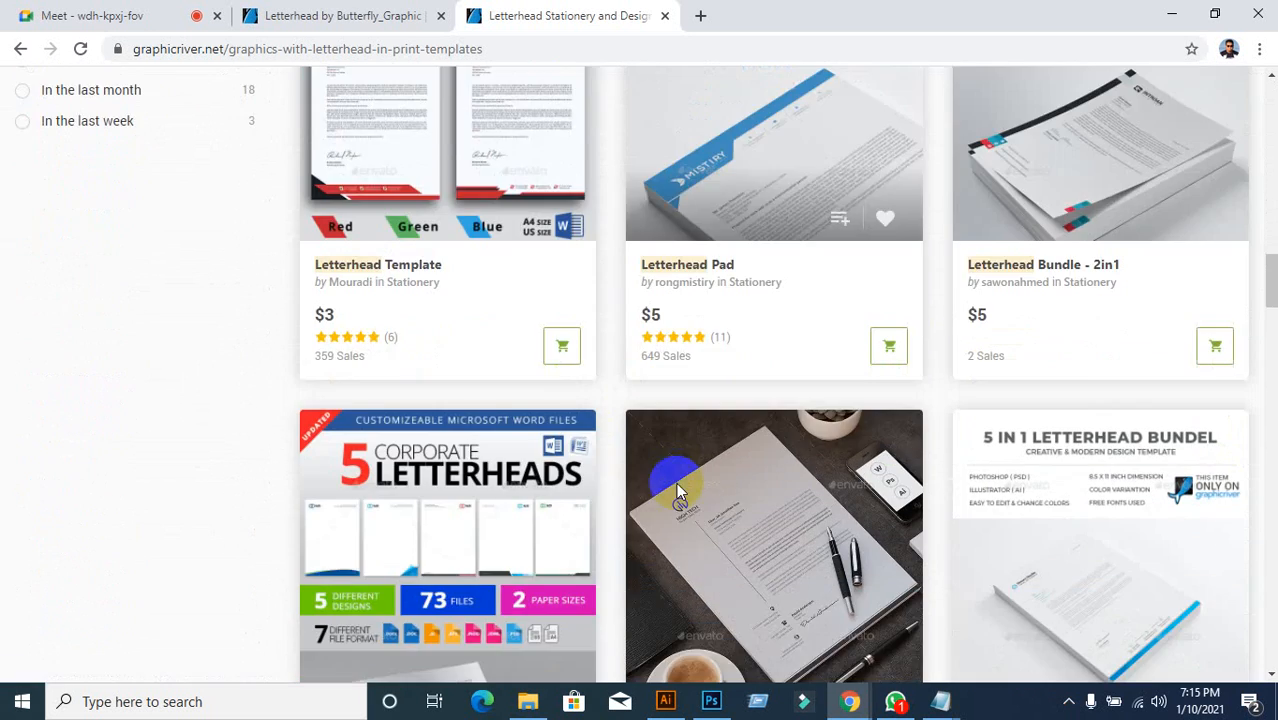
pyautogui.scroll(-5, 676, 482)
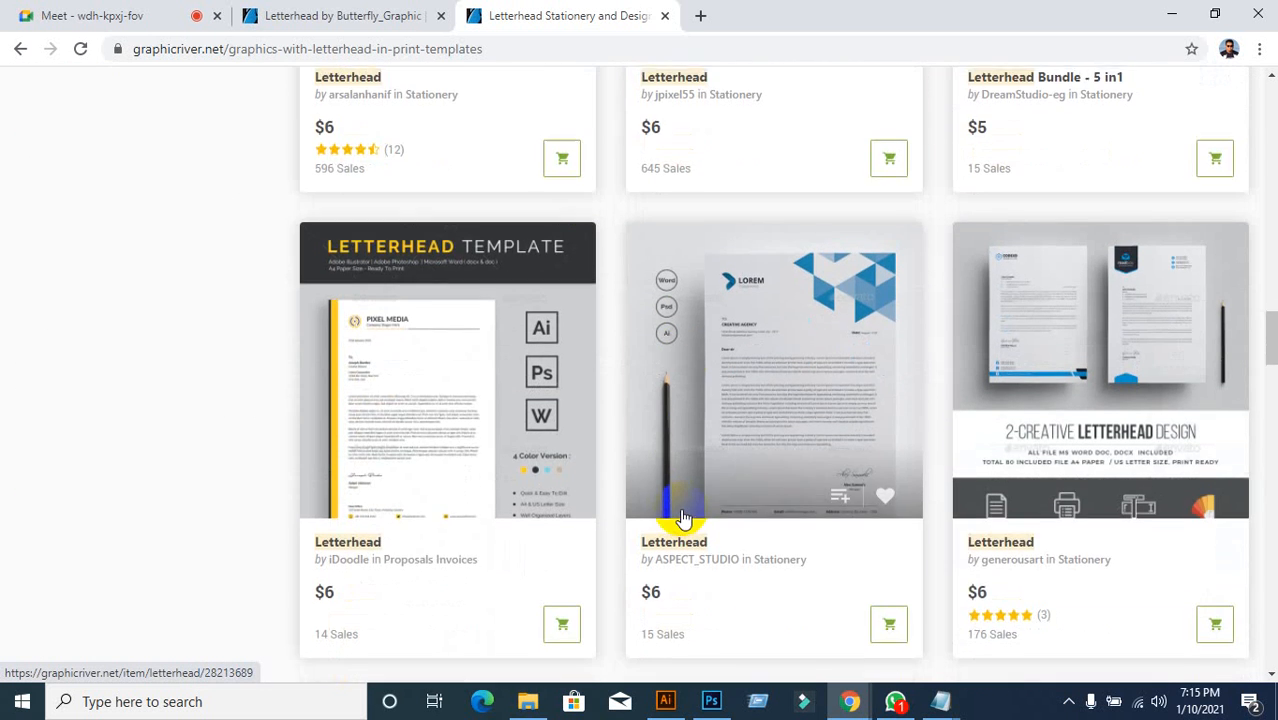
pyautogui.scroll(-2, 681, 518)
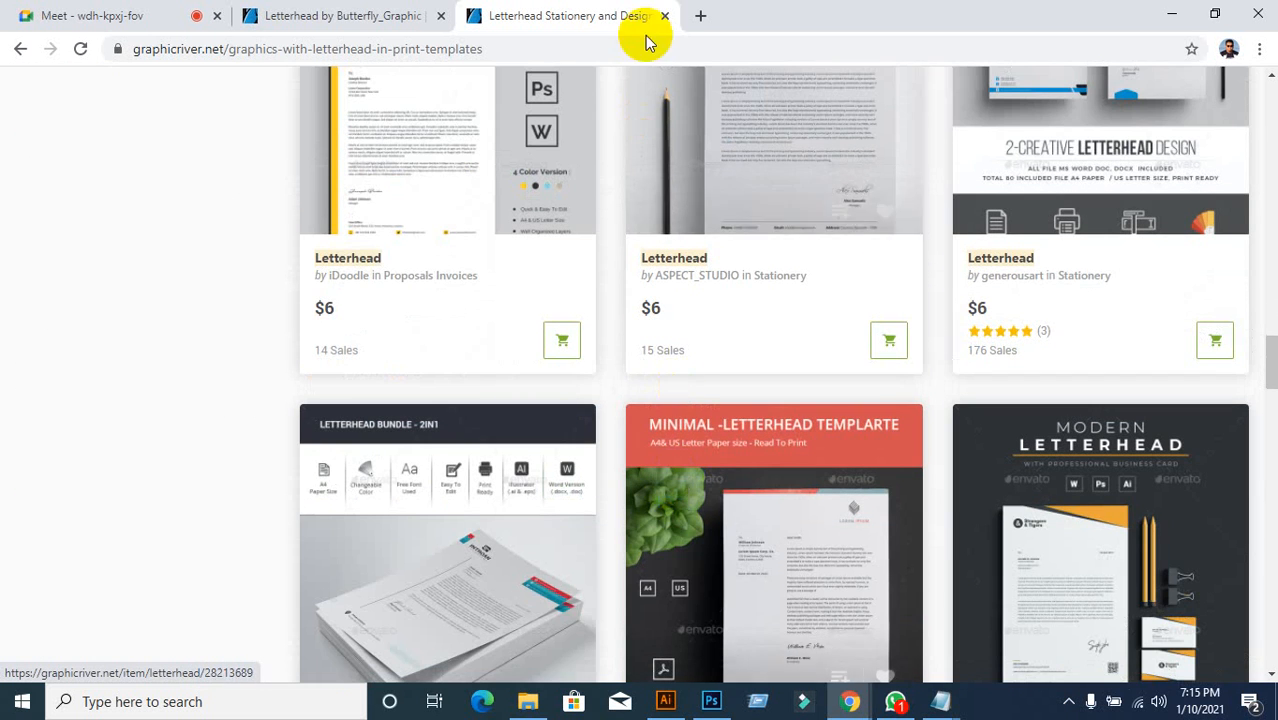
pyautogui.scroll(-2, 484, 310)
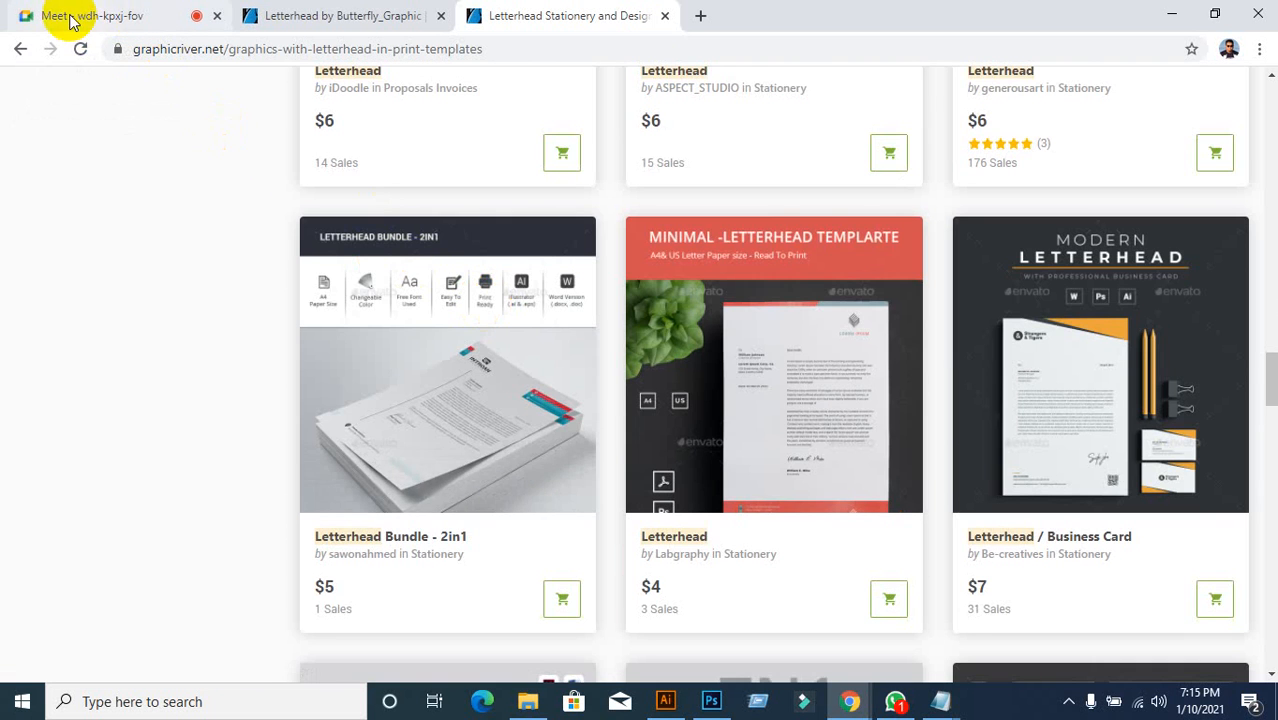
pyautogui.scroll(-2, 390, 317)
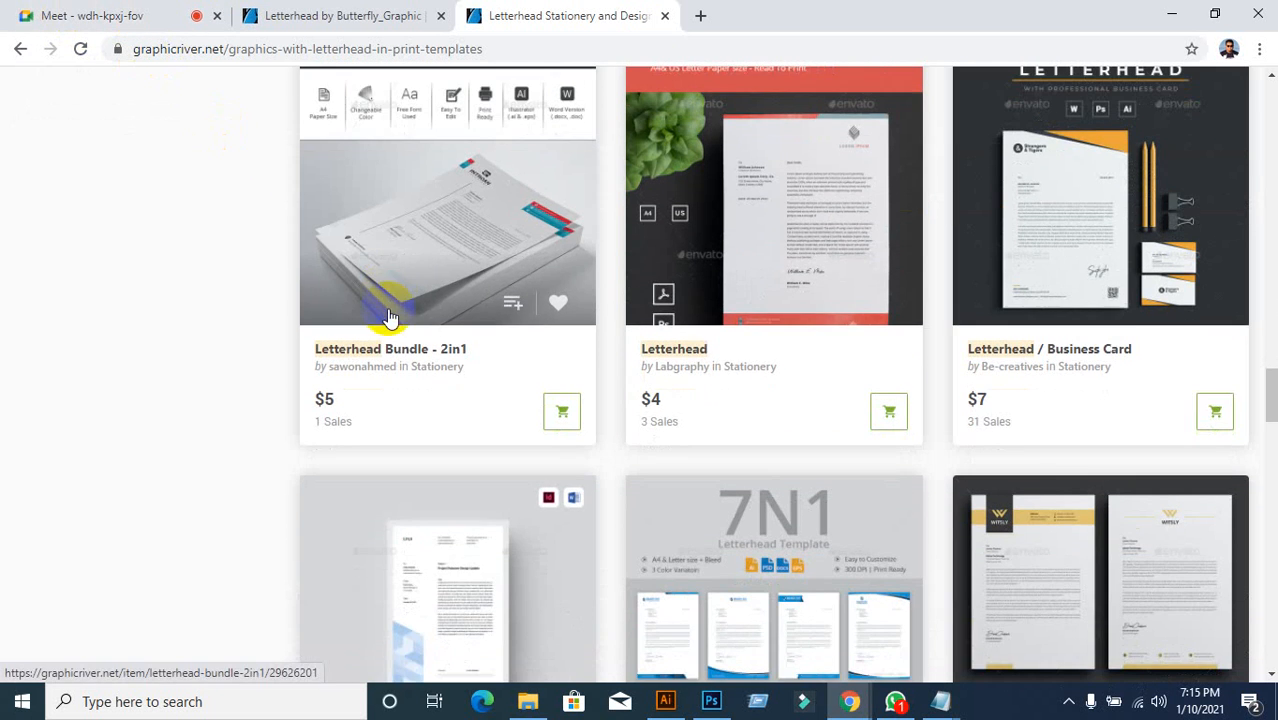
pyautogui.click(124, 16)
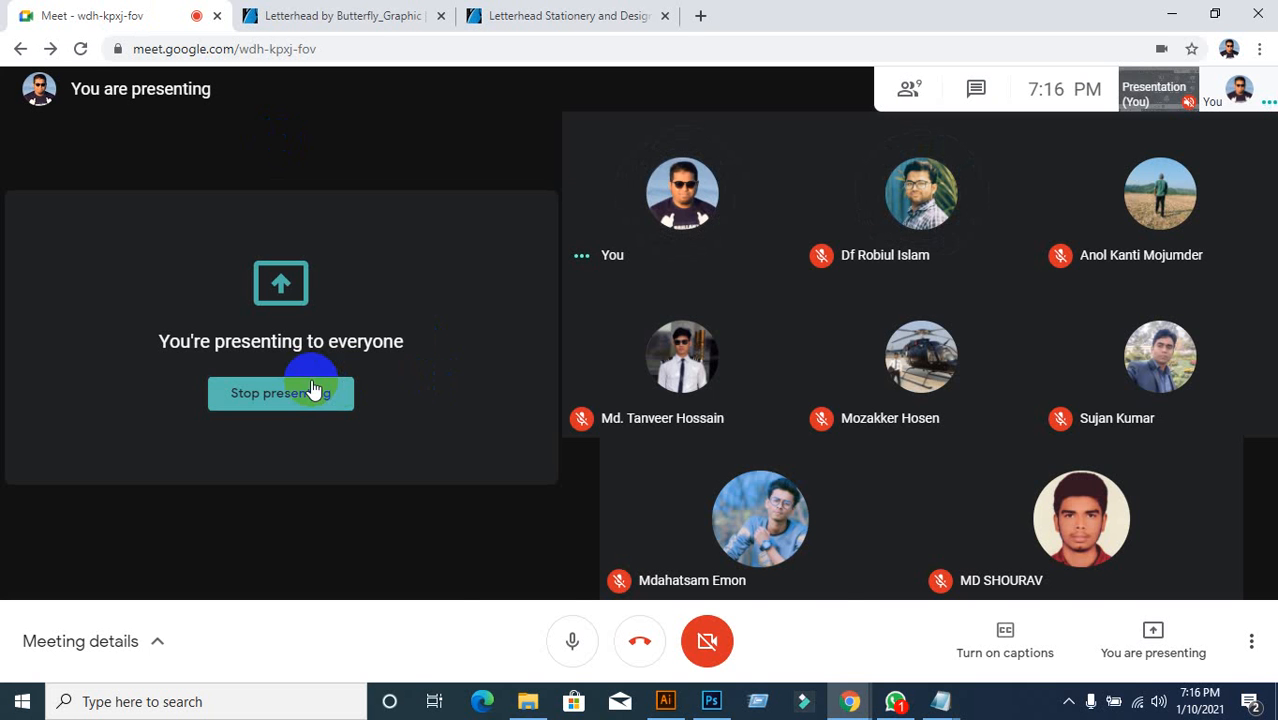
# Step: Return to the letterhead results tab and scroll through the template grid
pyautogui.click(522, 12)
pyautogui.scroll(-4, 519, 281)
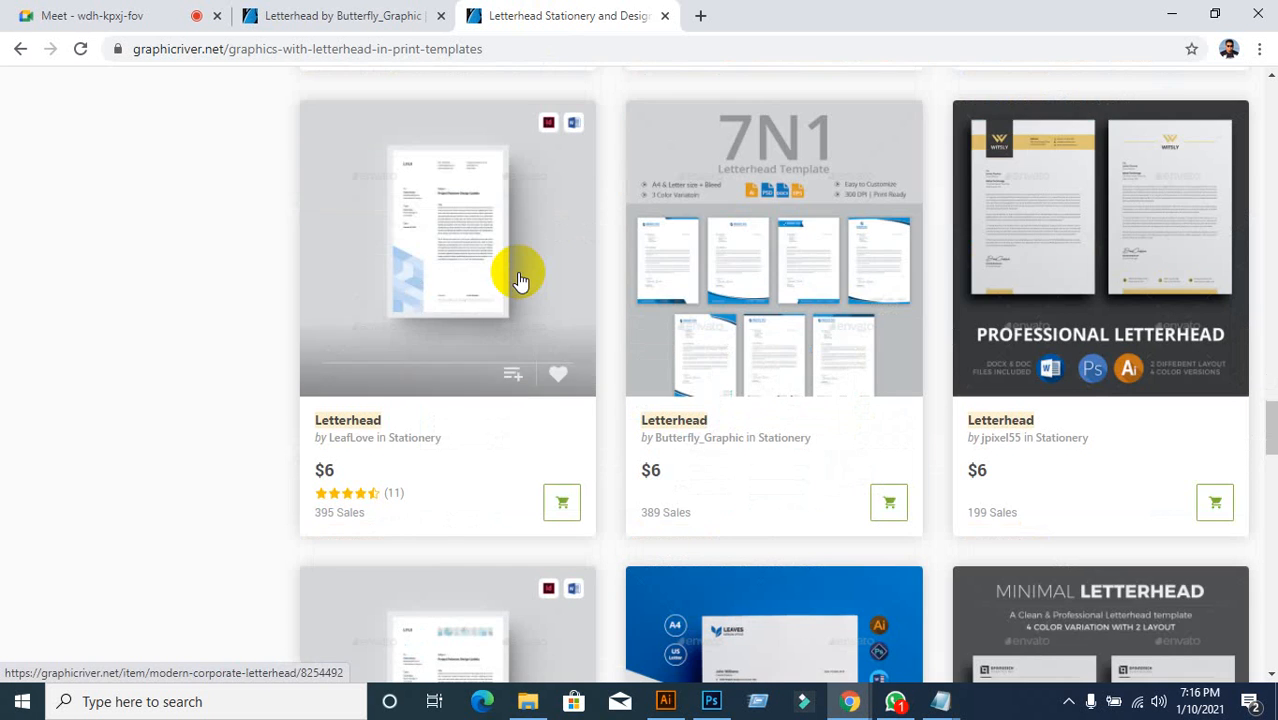
pyautogui.scroll(-6, 519, 281)
pyautogui.scroll(-3, 519, 281)
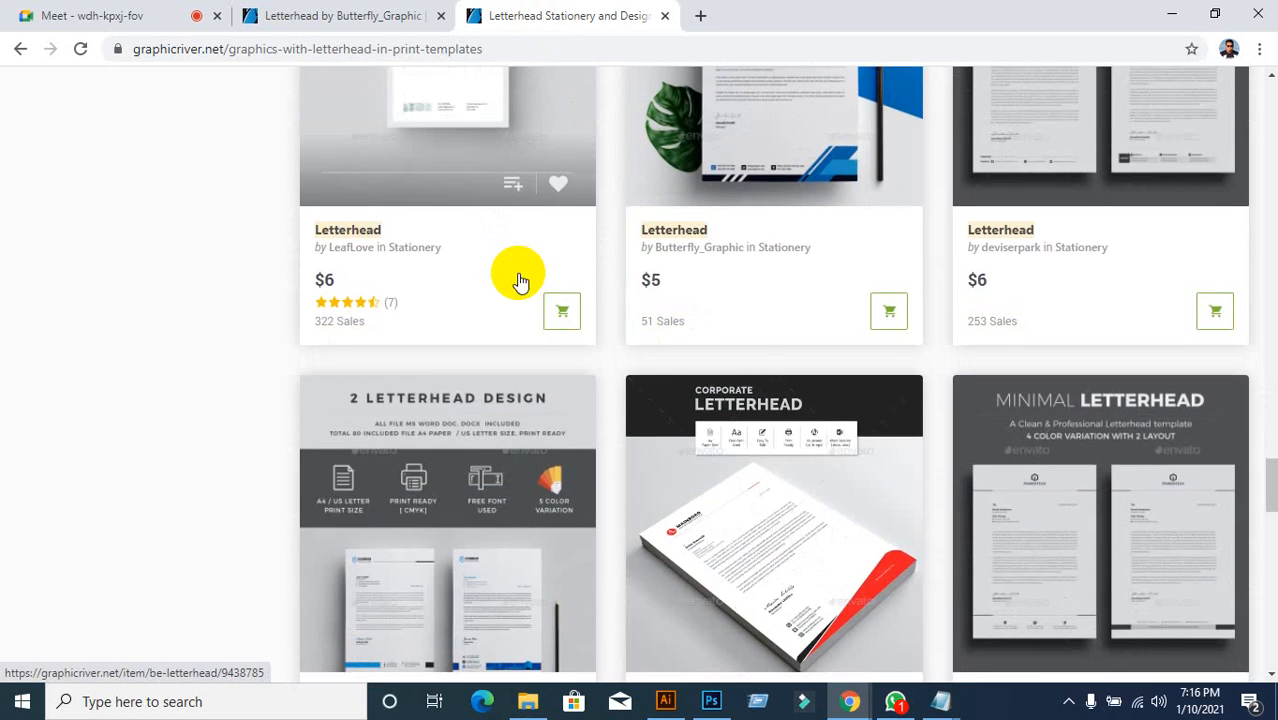
pyautogui.scroll(-3, 519, 279)
pyautogui.scroll(2, 519, 277)
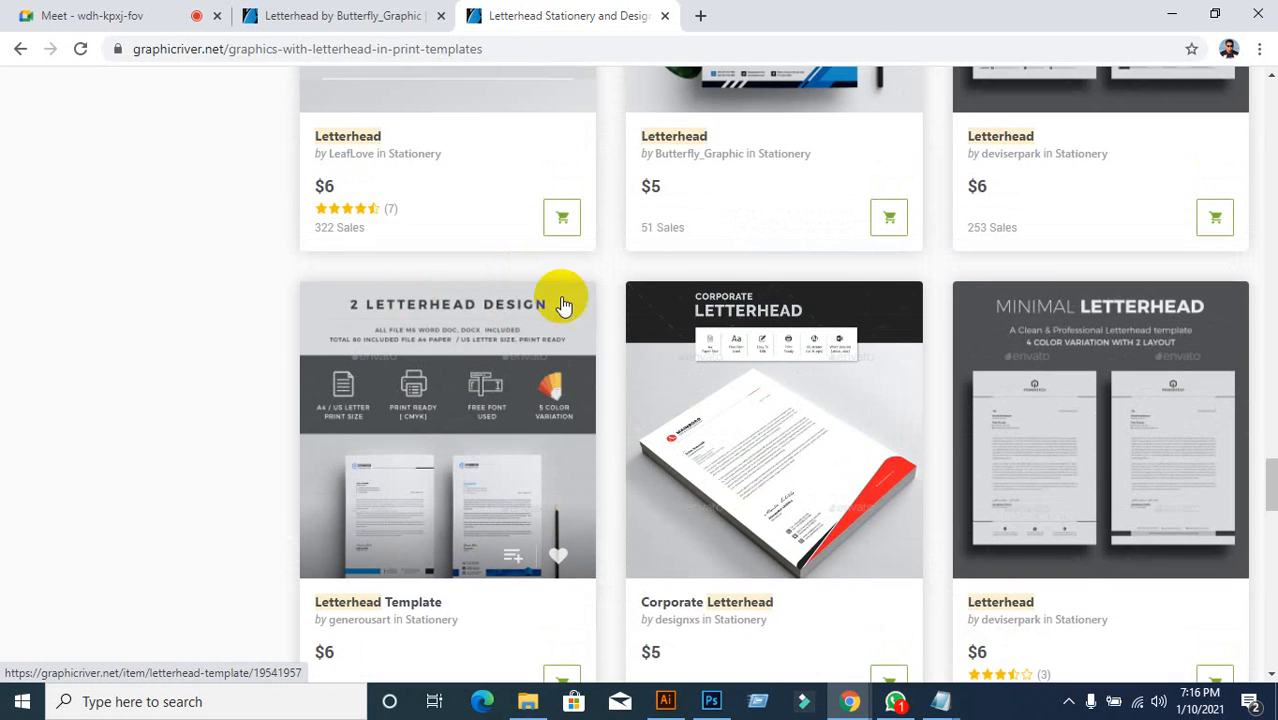
pyautogui.scroll(1, 513, 299)
pyautogui.scroll(-2, 490, 308)
pyautogui.scroll(6, 490, 310)
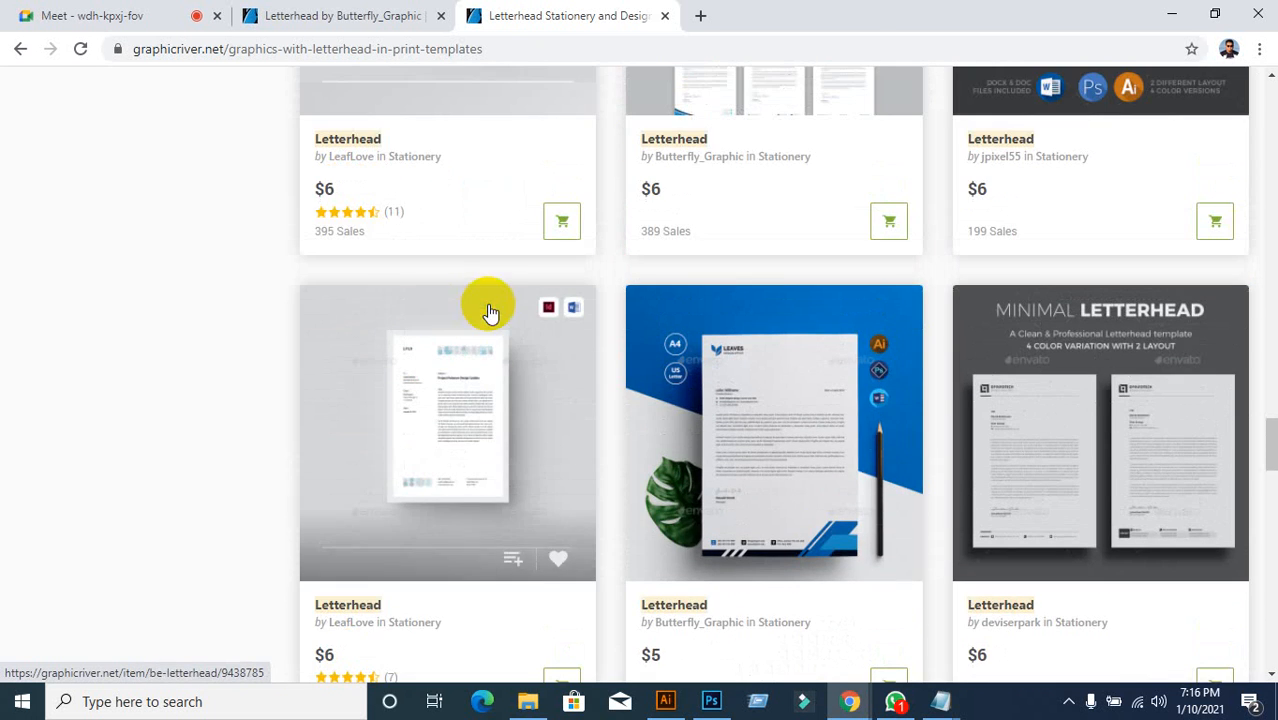
# Step: Check the Meet presentation, then go back and scroll to the blue letterhead card
pyautogui.click(12, 15)
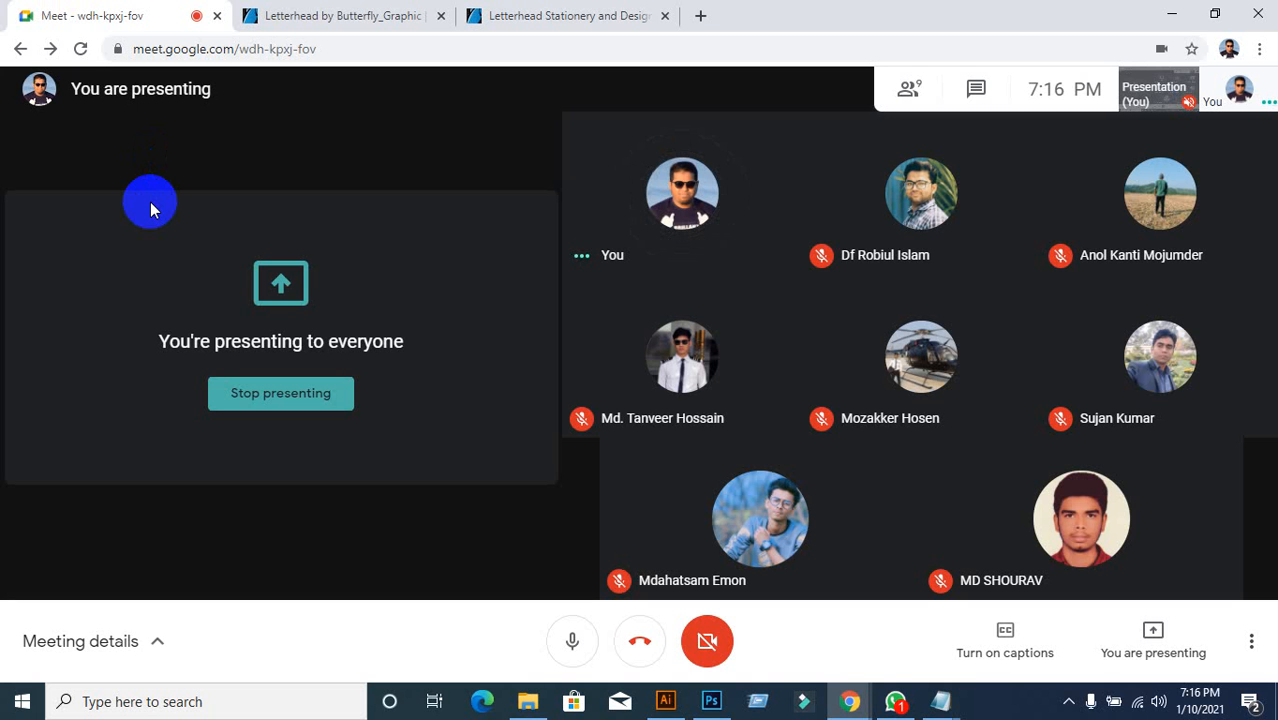
pyautogui.click(578, 12)
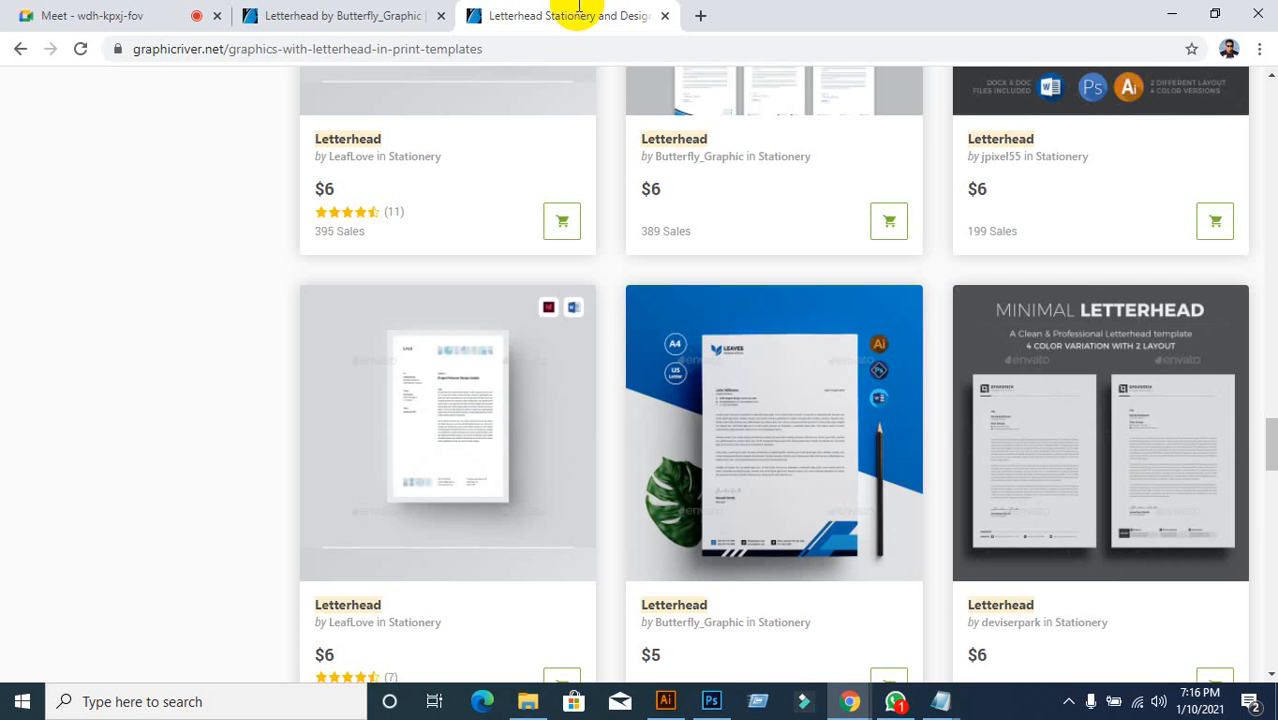
pyautogui.scroll(-5, 699, 285)
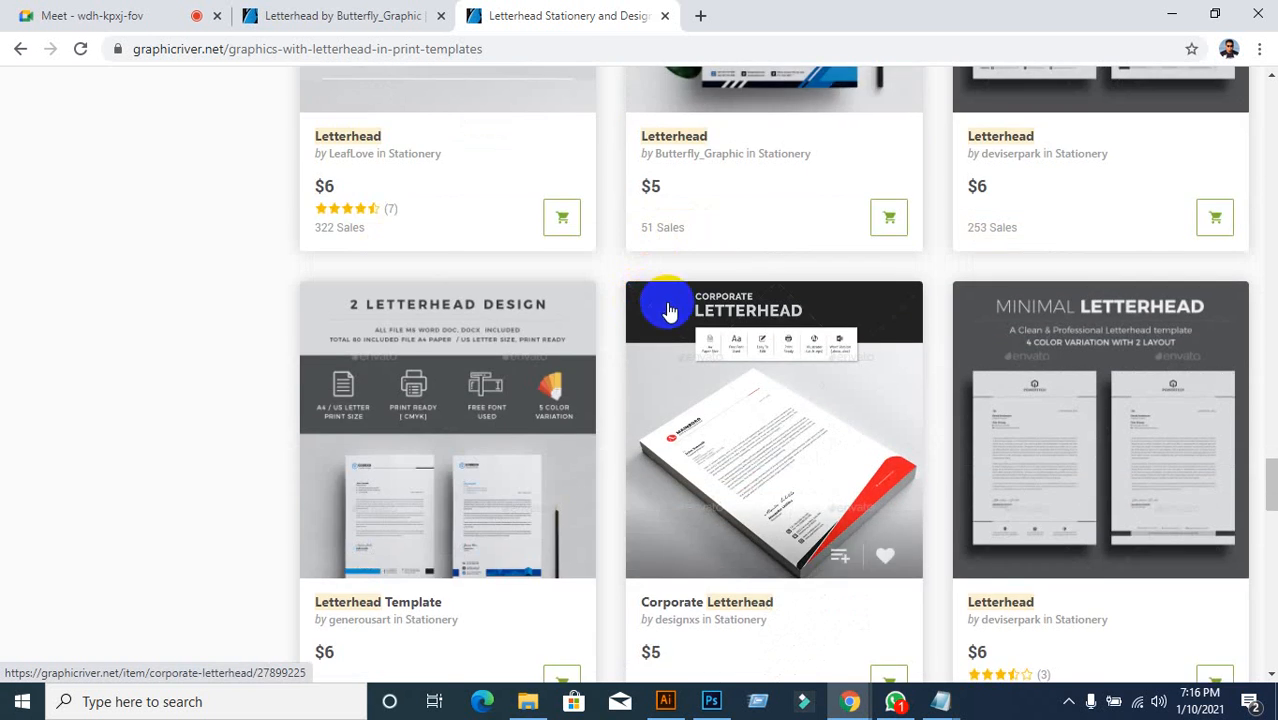
pyautogui.scroll(3, 669, 311)
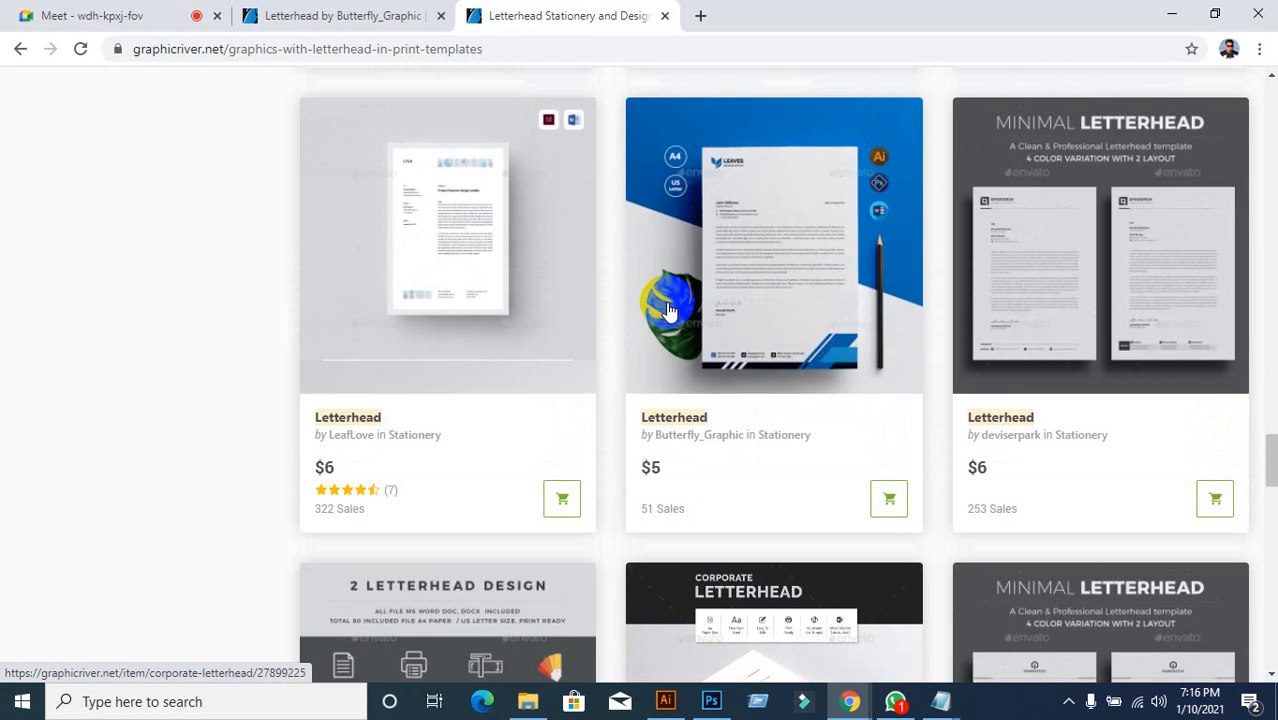
# Step: Open the blue letterhead item page and scroll through its preview
pyautogui.click(792, 253)
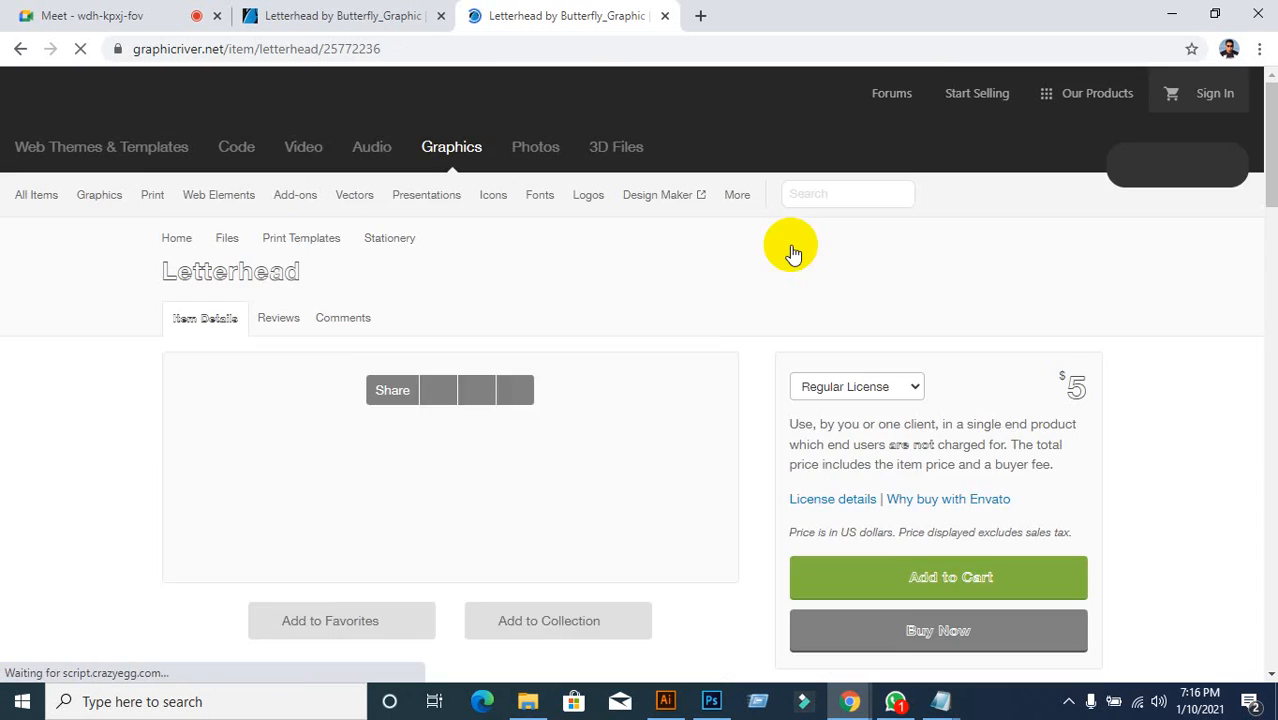
pyautogui.scroll(-10, 627, 376)
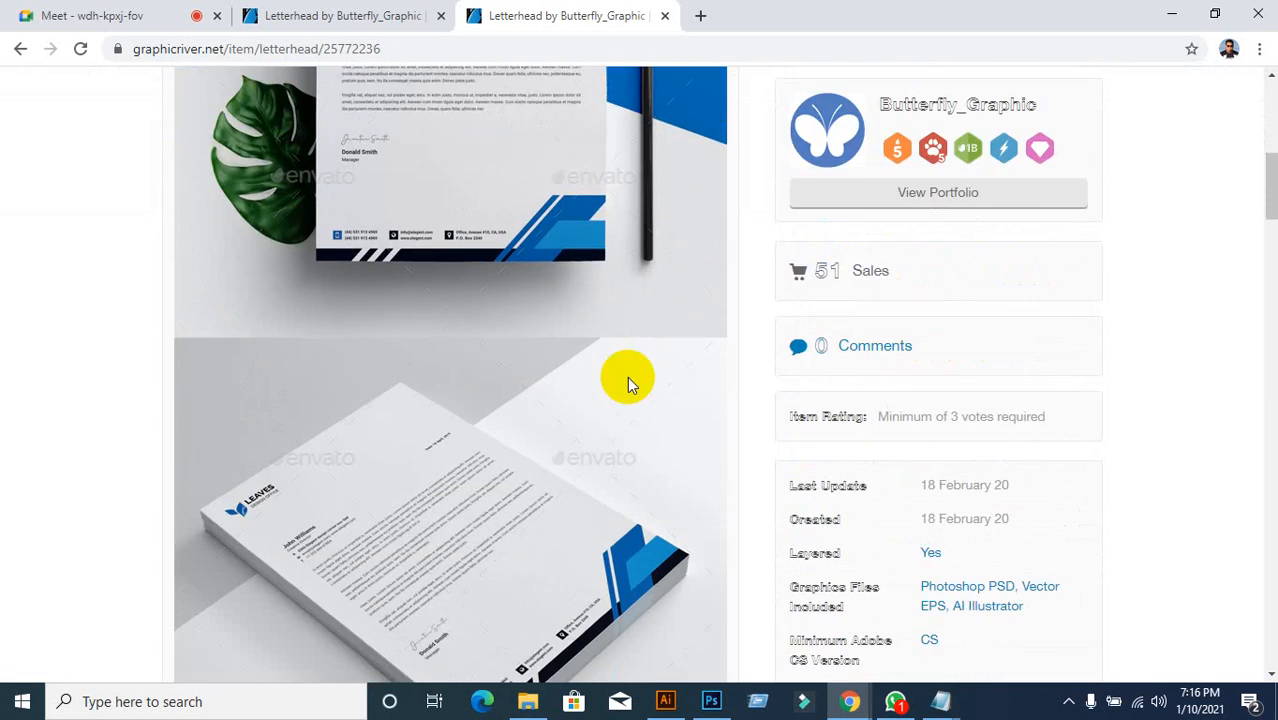
pyautogui.scroll(-12, 627, 376)
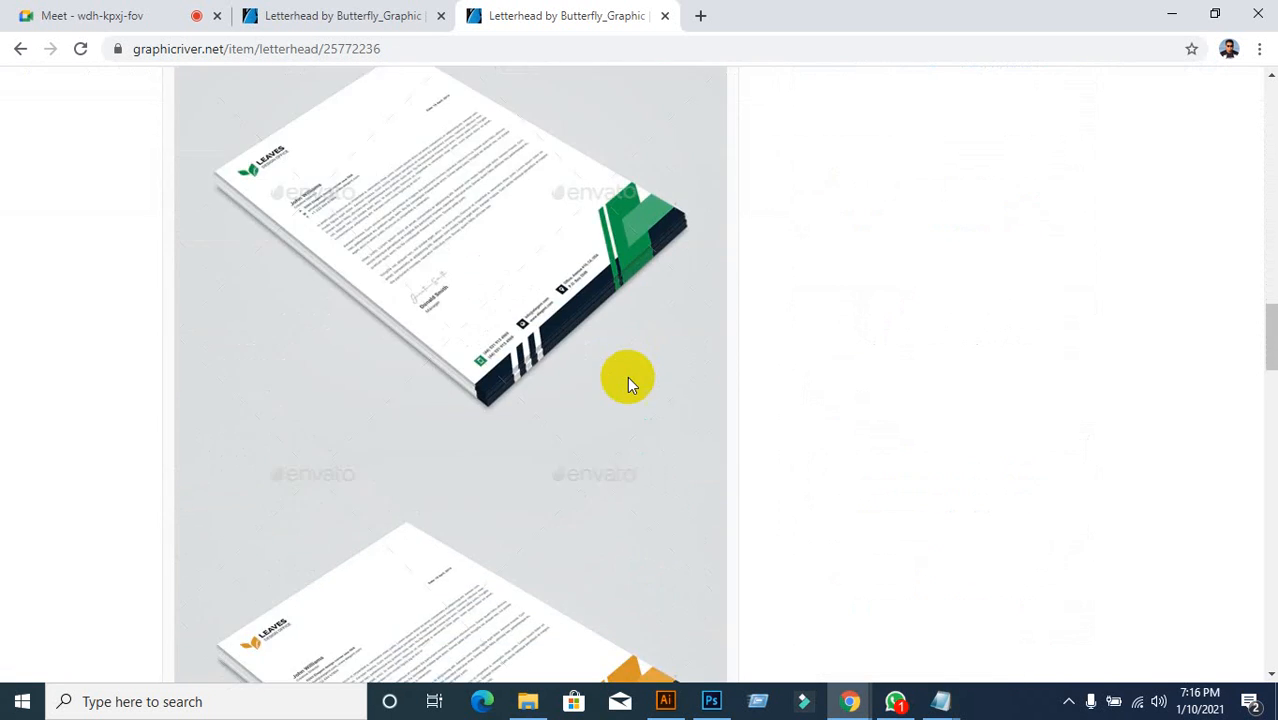
pyautogui.scroll(10, 627, 376)
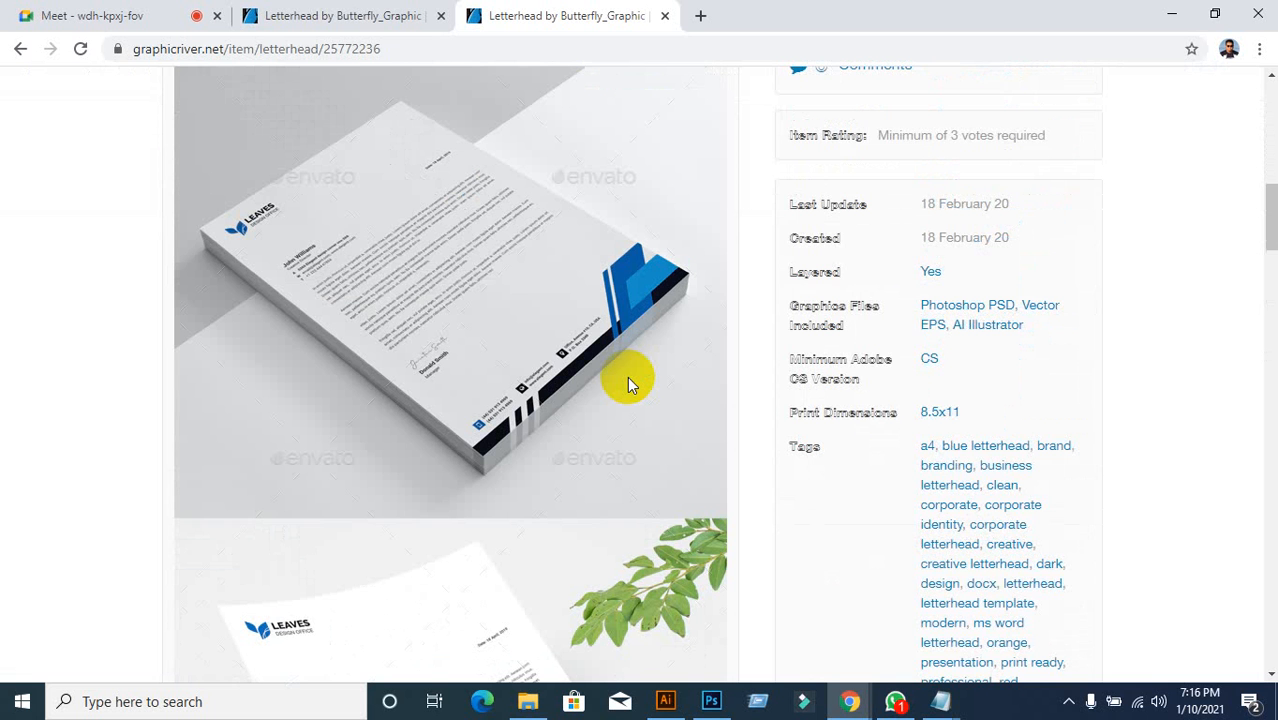
# Step: Close the duplicate item tab, review the 8.5x11 print dimensions, then switch to Illustrator
pyautogui.click(290, 14)
pyautogui.click(441, 15)
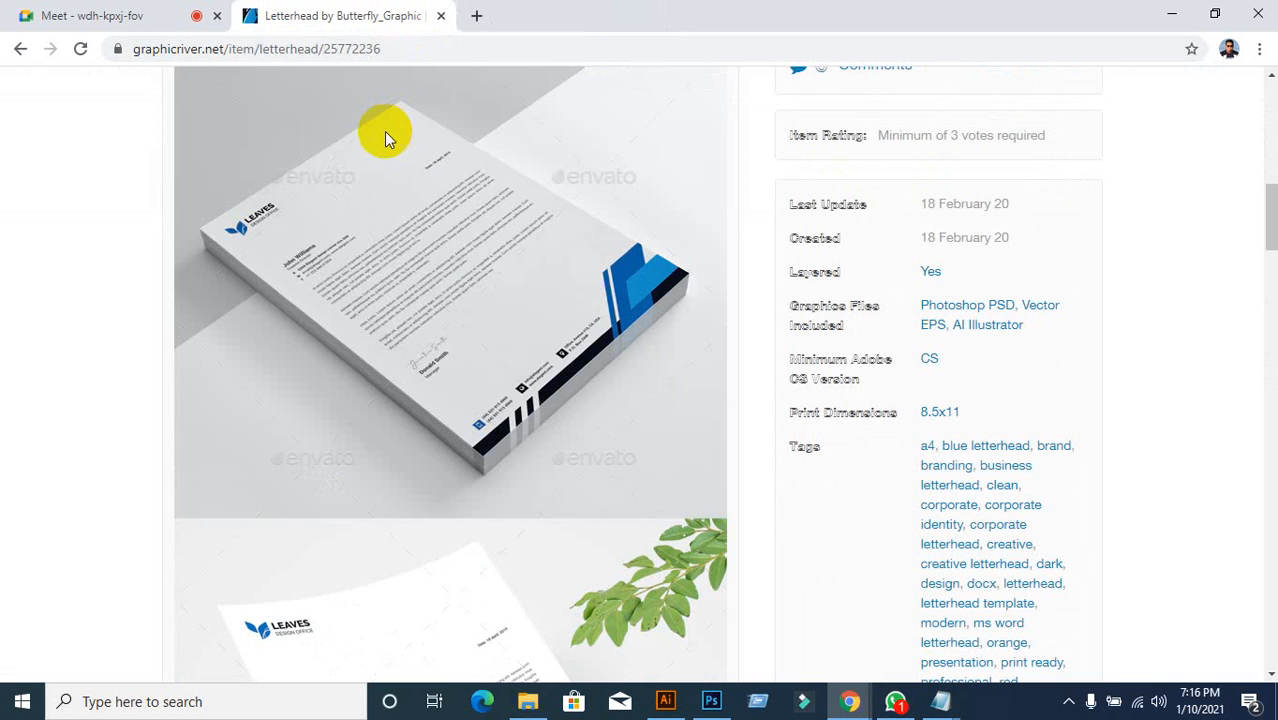
pyautogui.scroll(1, 437, 339)
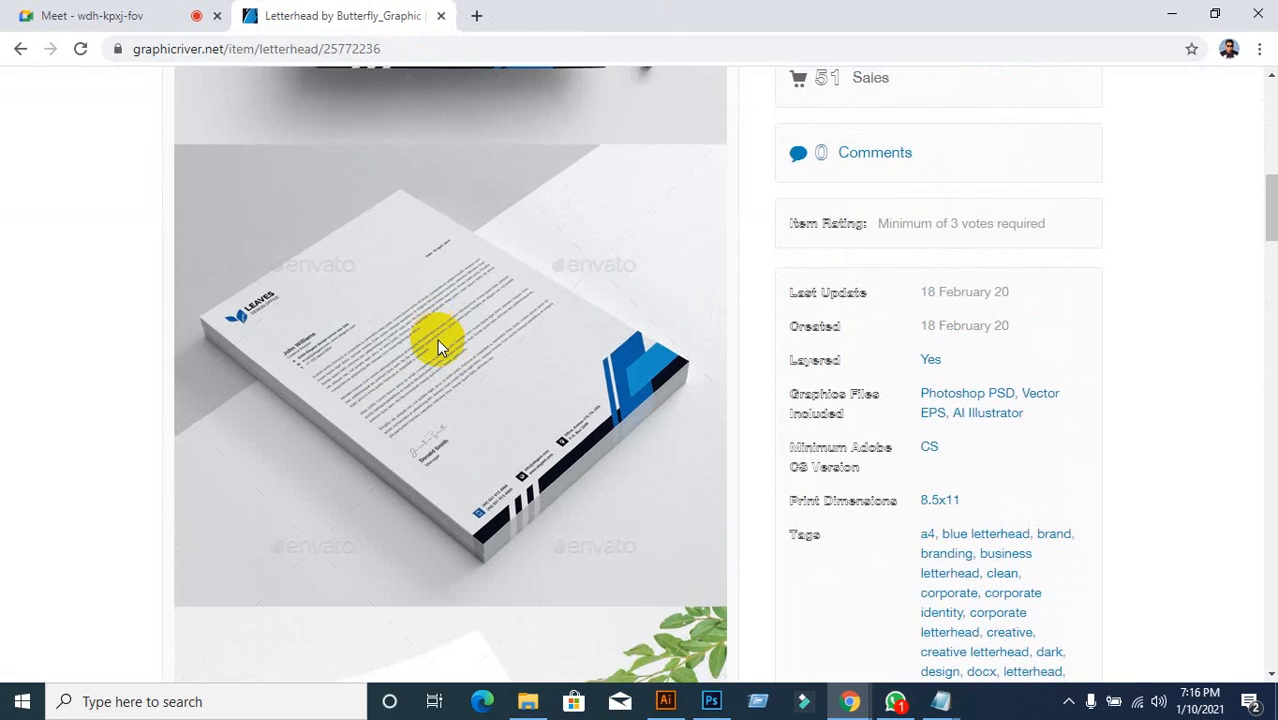
pyautogui.scroll(-1, 437, 339)
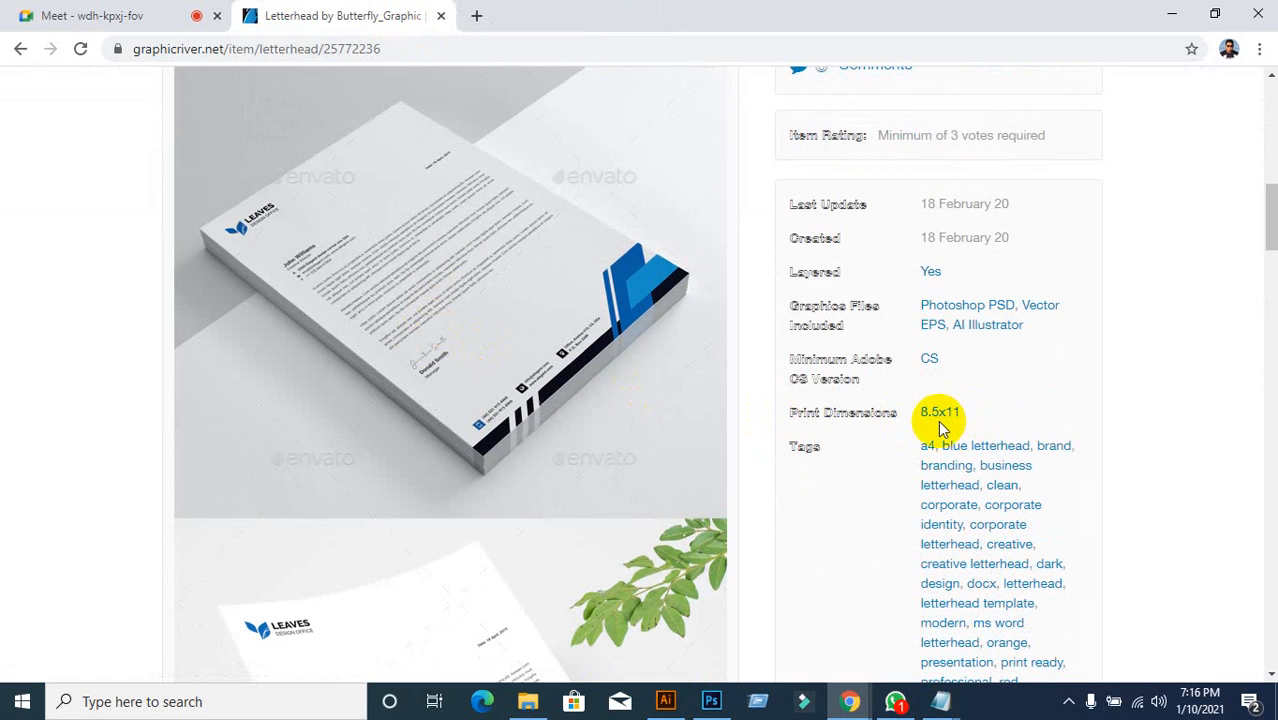
pyautogui.moveTo(673, 708)
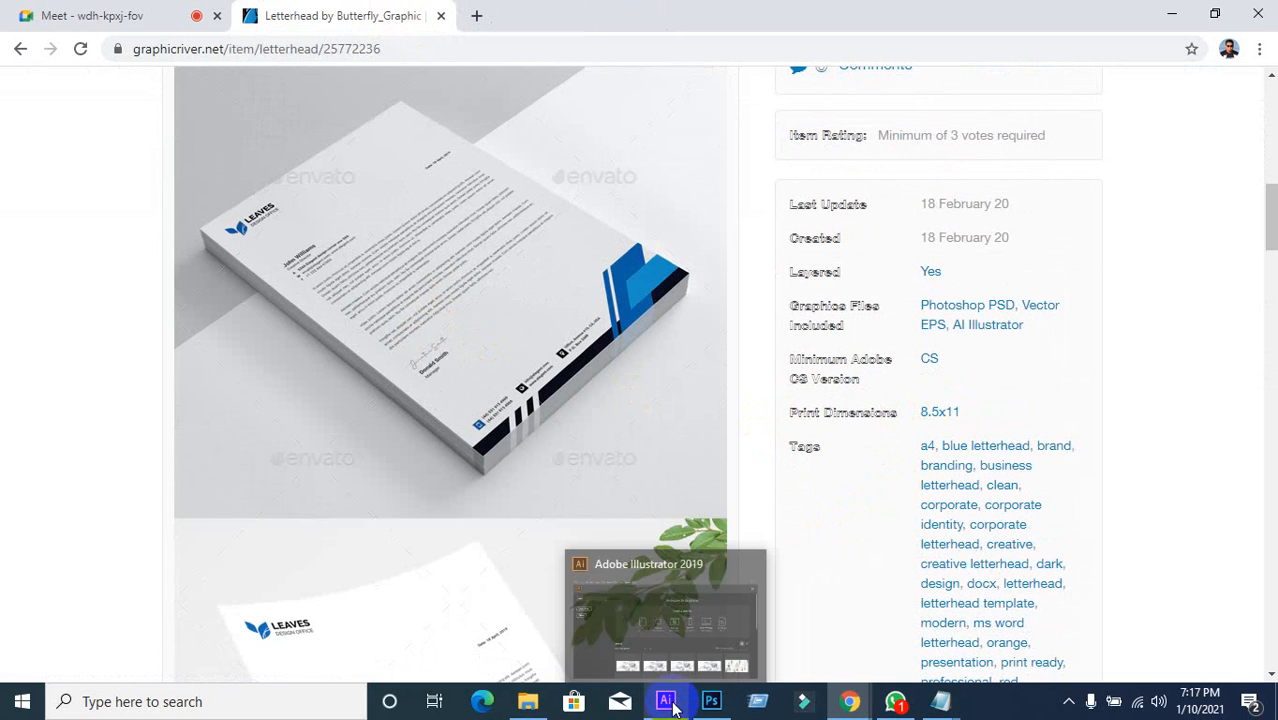
pyautogui.click(665, 620)
# Step: Start a new document from the Print presets, choosing A4 and adjusting the measurement units
pyautogui.click(106, 208)
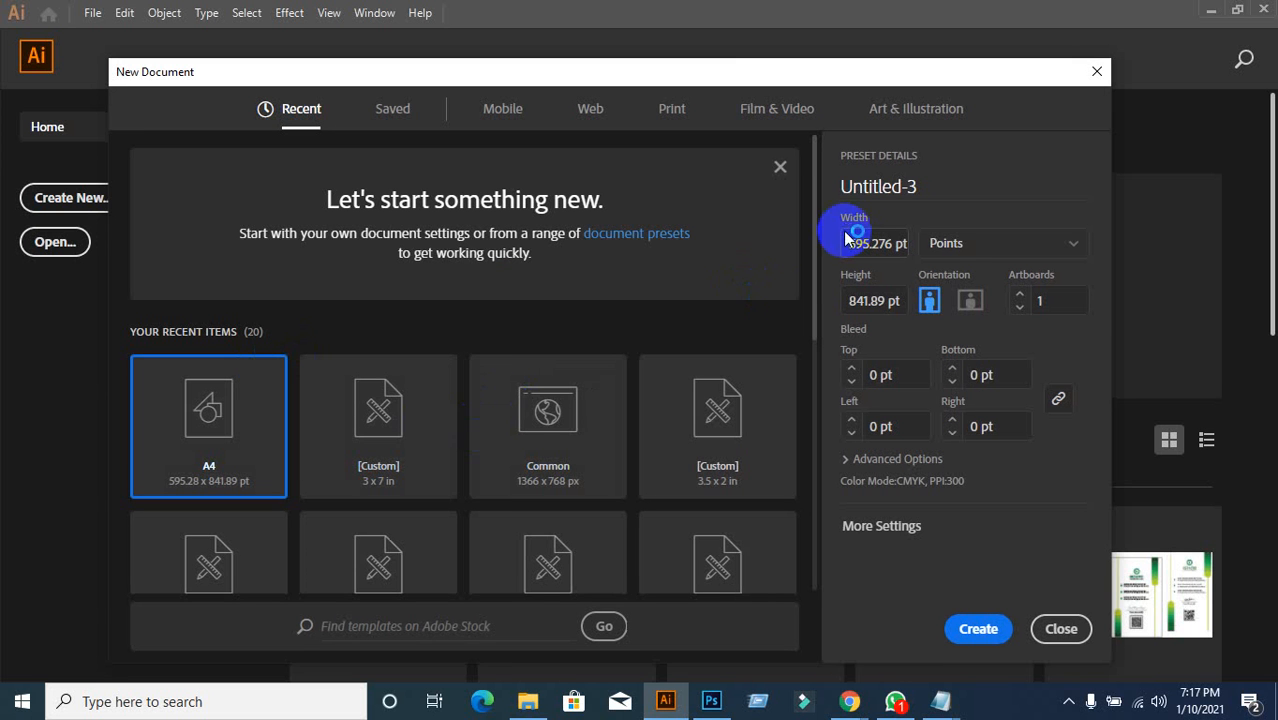
pyautogui.click(1072, 250)
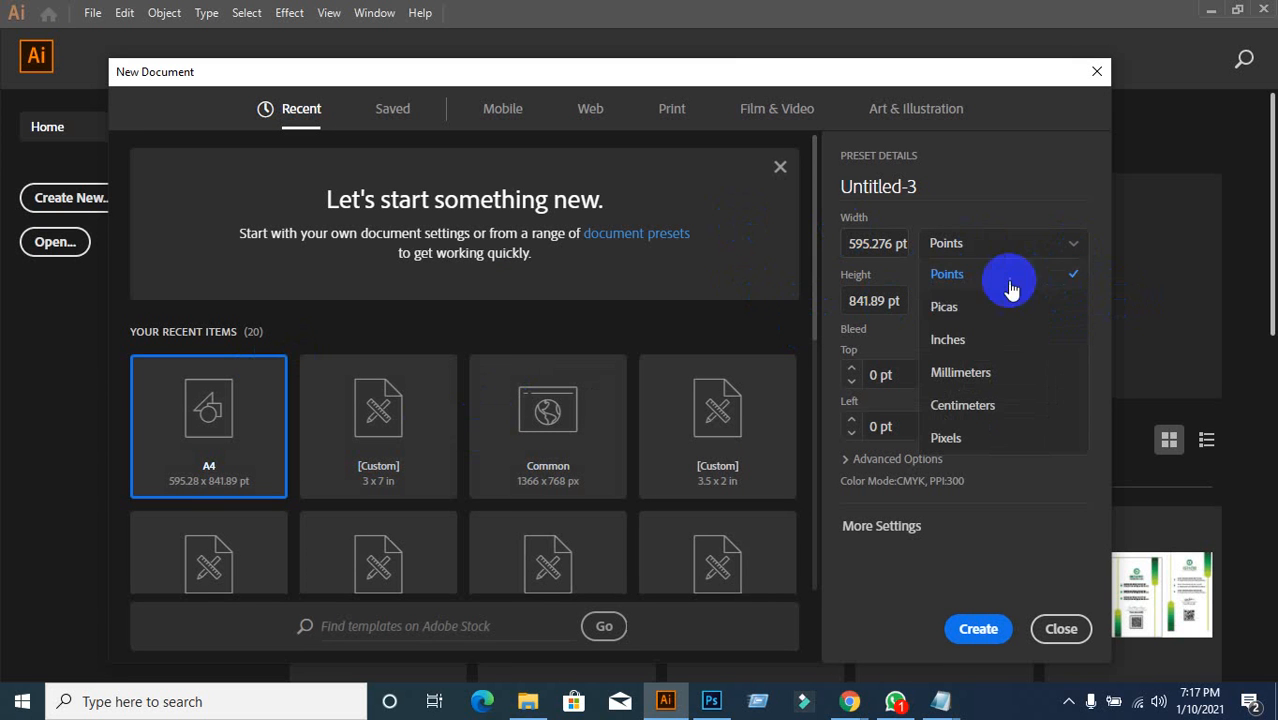
pyautogui.click(660, 112)
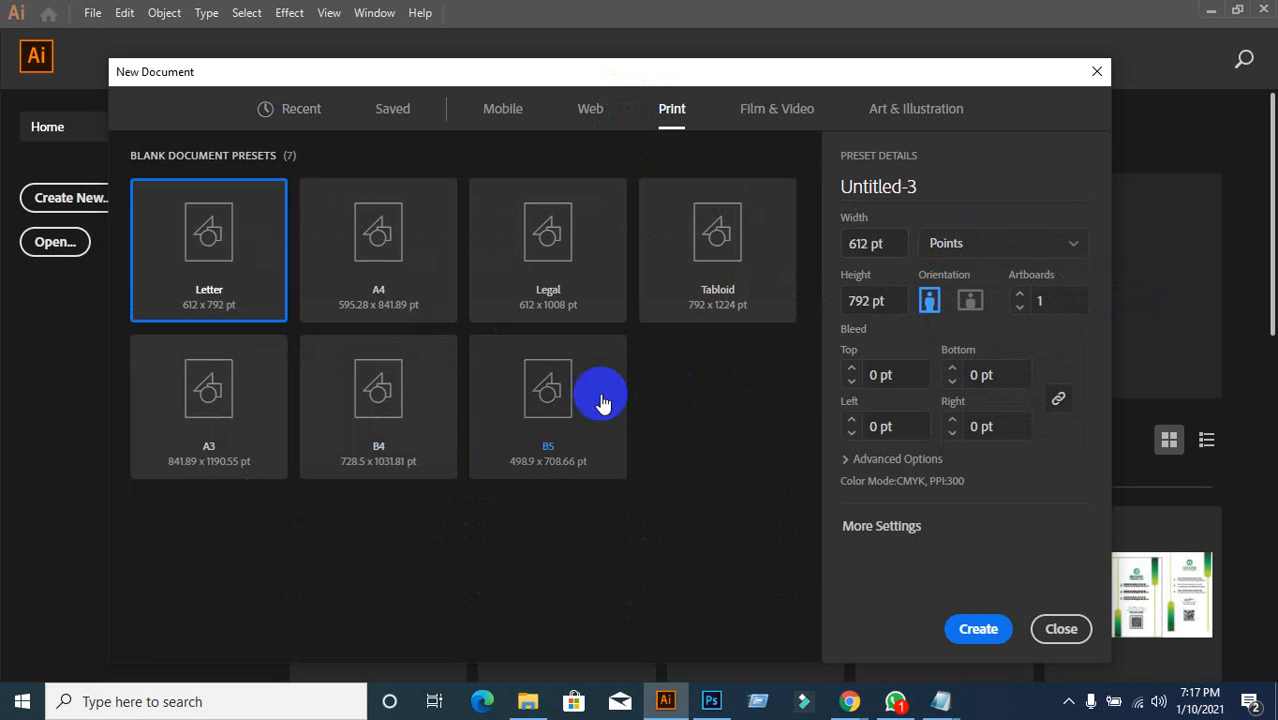
pyautogui.click(405, 283)
pyautogui.click(1058, 249)
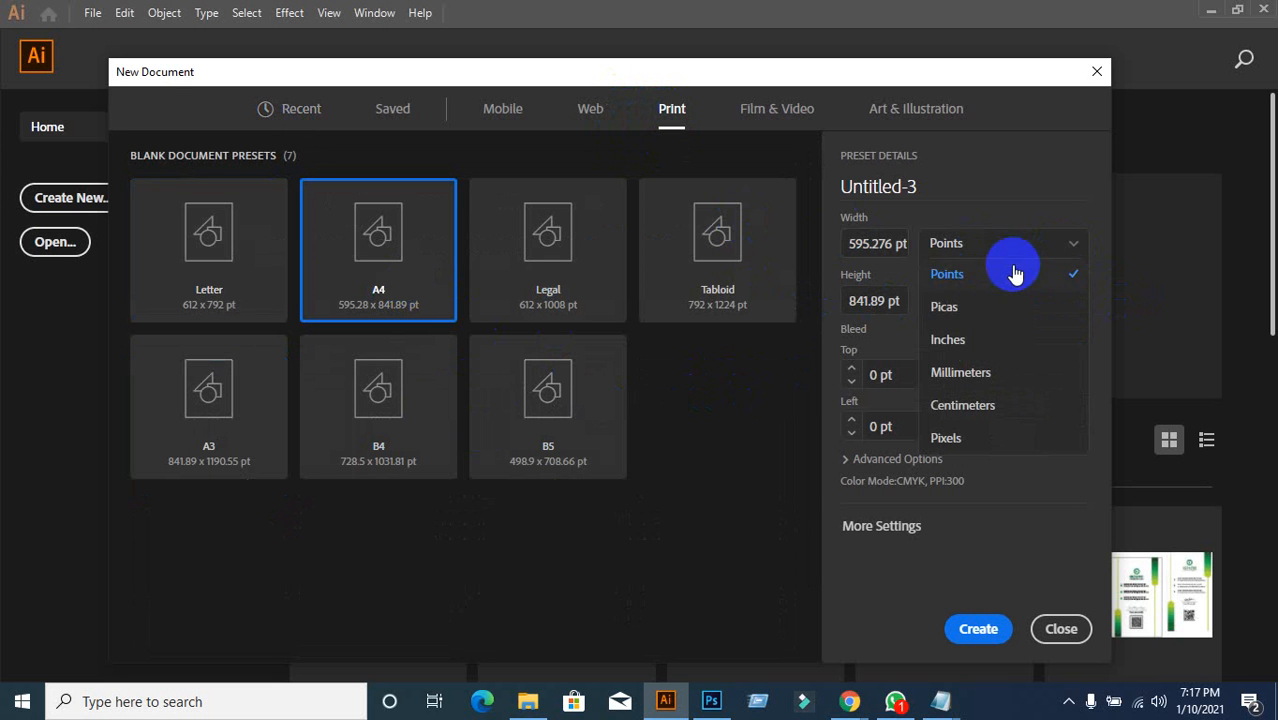
pyautogui.click(962, 339)
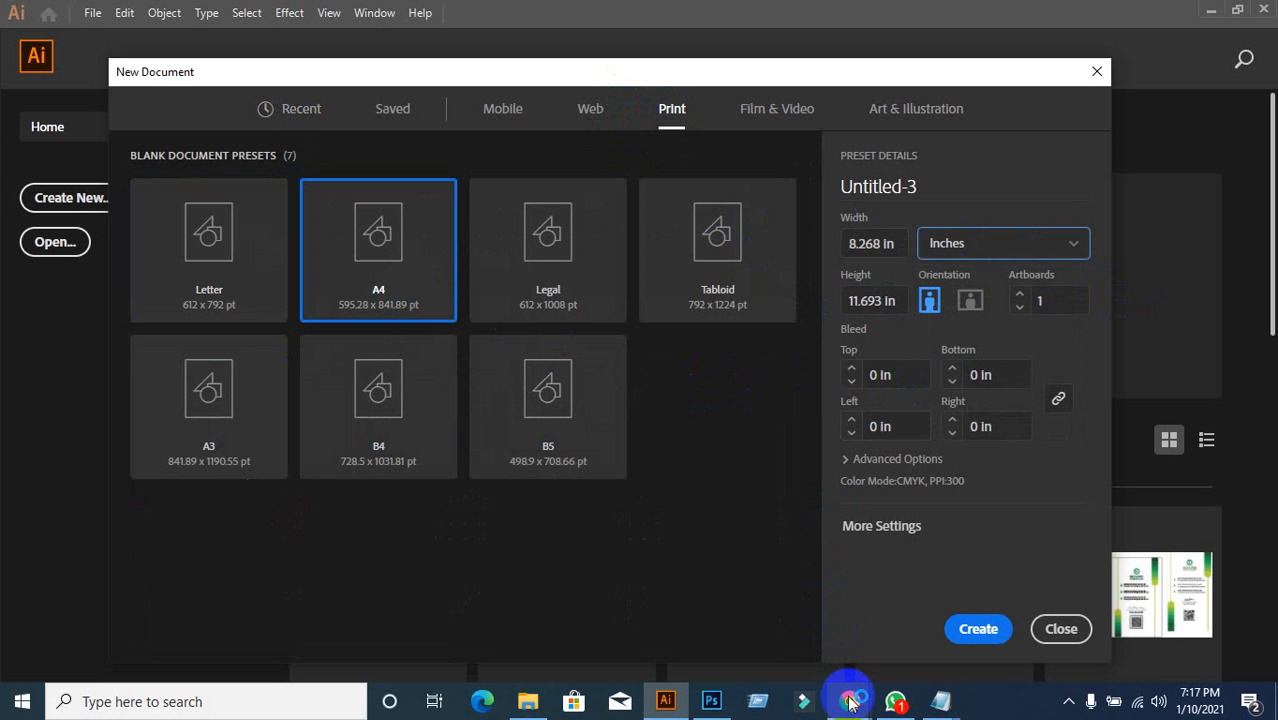
# Step: Admit the waiting participant in Google Meet and return to the new document setup
pyautogui.moveTo(849, 703)
pyautogui.click(730, 589)
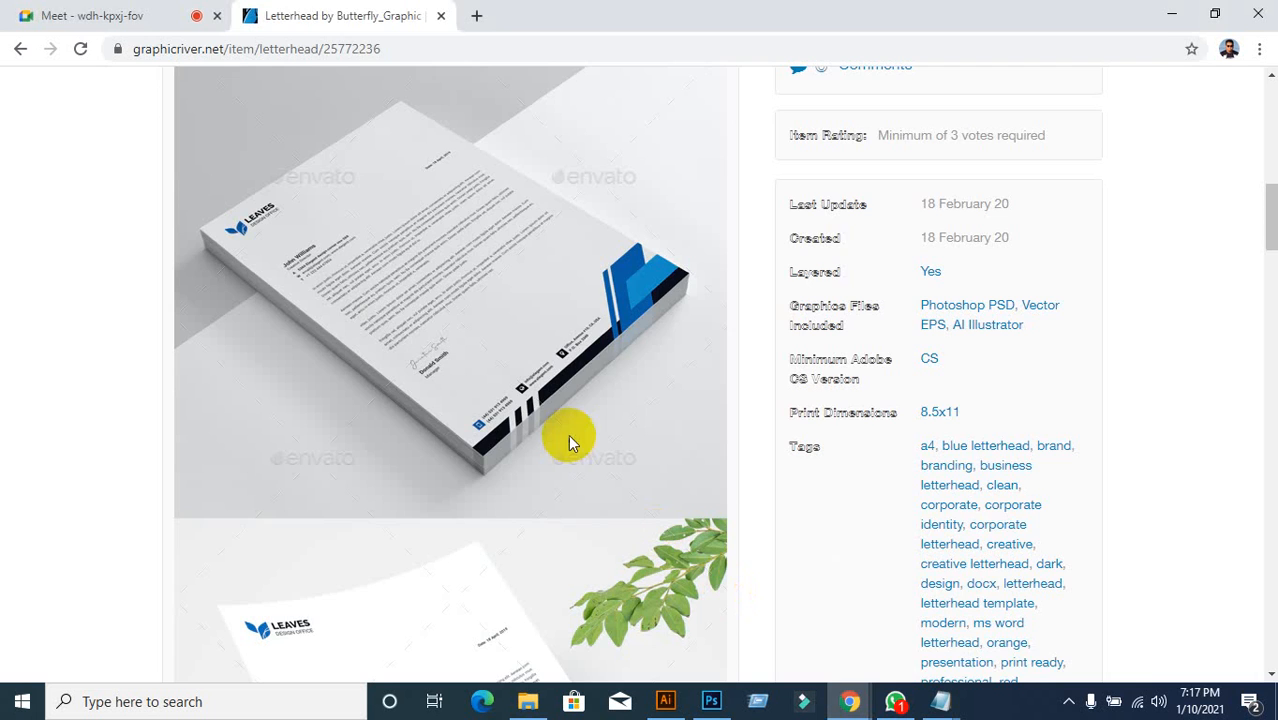
pyautogui.click(130, 10)
pyautogui.click(830, 187)
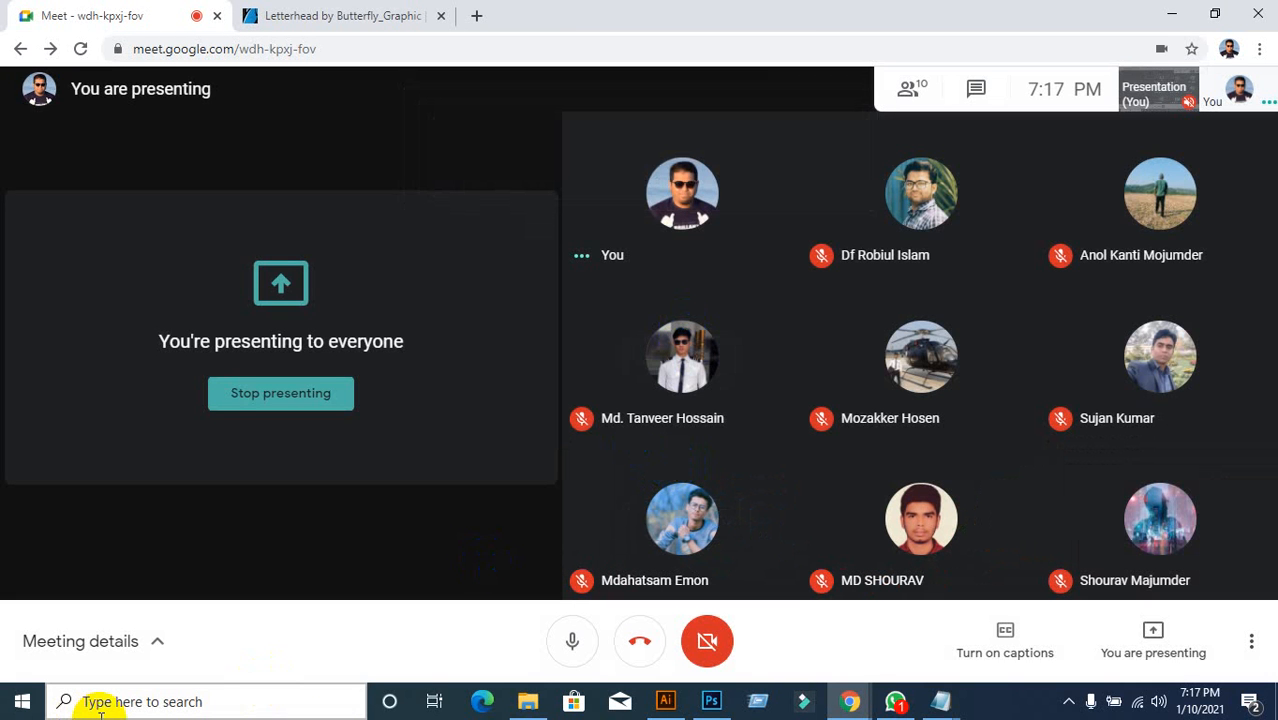
pyautogui.click(662, 701)
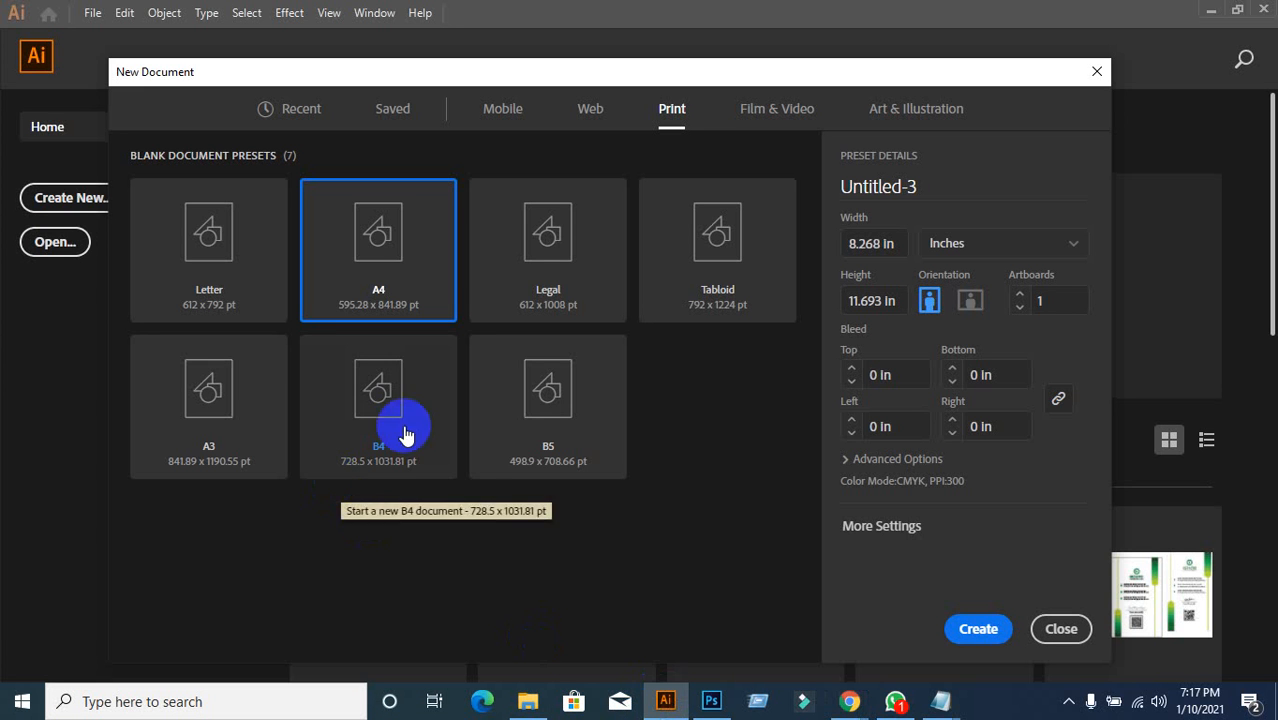
# Step: Compare the Legal, Tabloid and B4 presets before settling back on A4
pyautogui.click(547, 291)
pyautogui.click(723, 306)
pyautogui.click(414, 294)
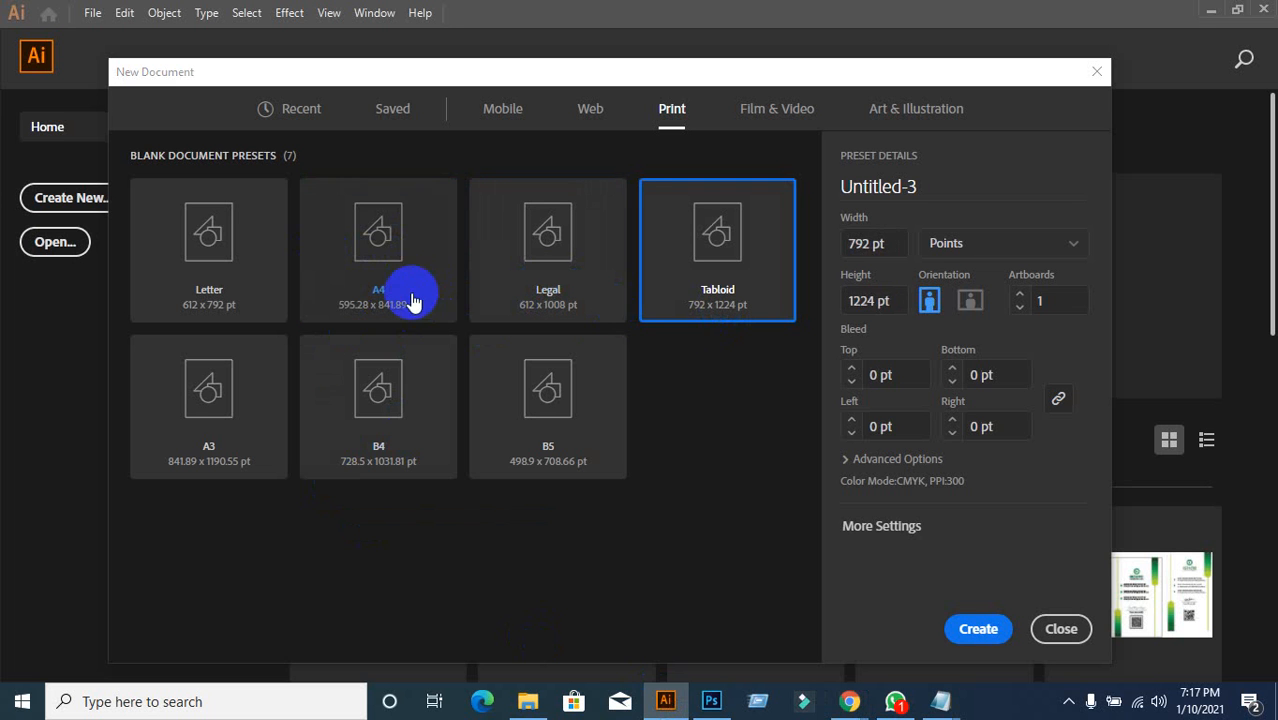
pyautogui.click(391, 391)
pyautogui.click(371, 257)
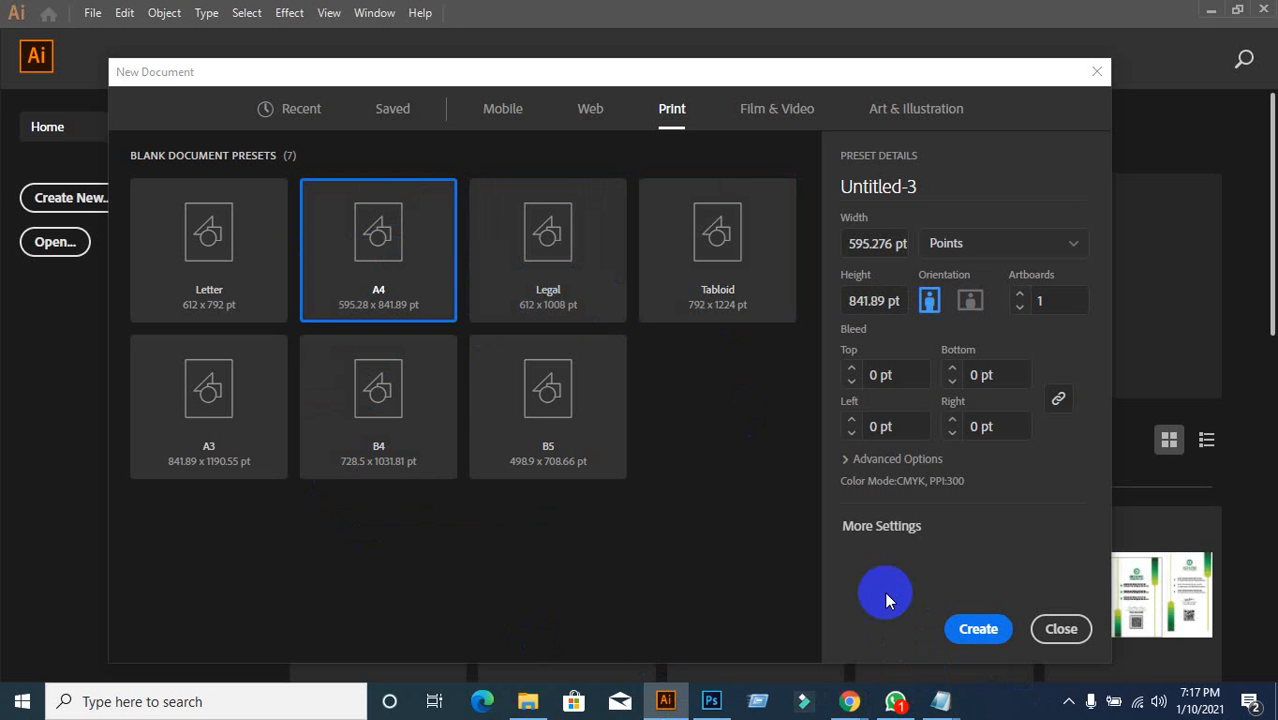
pyautogui.click(884, 530)
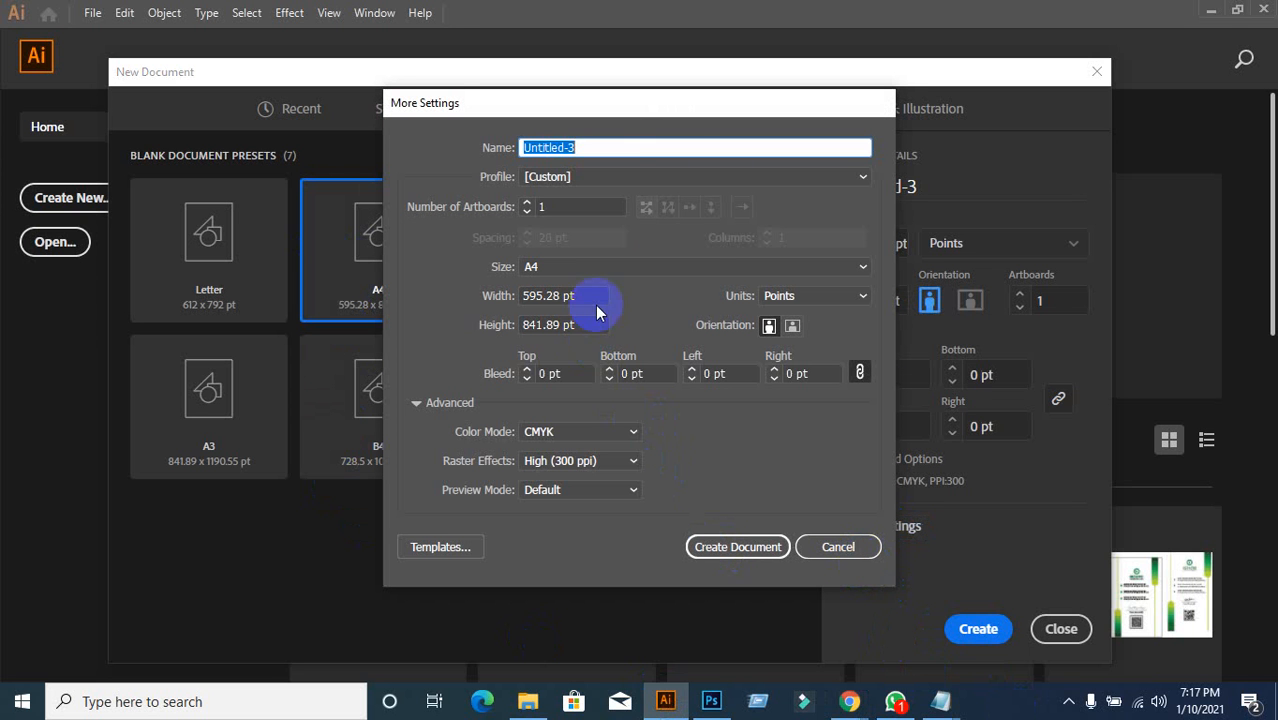
pyautogui.click(604, 154)
pyautogui.click(840, 548)
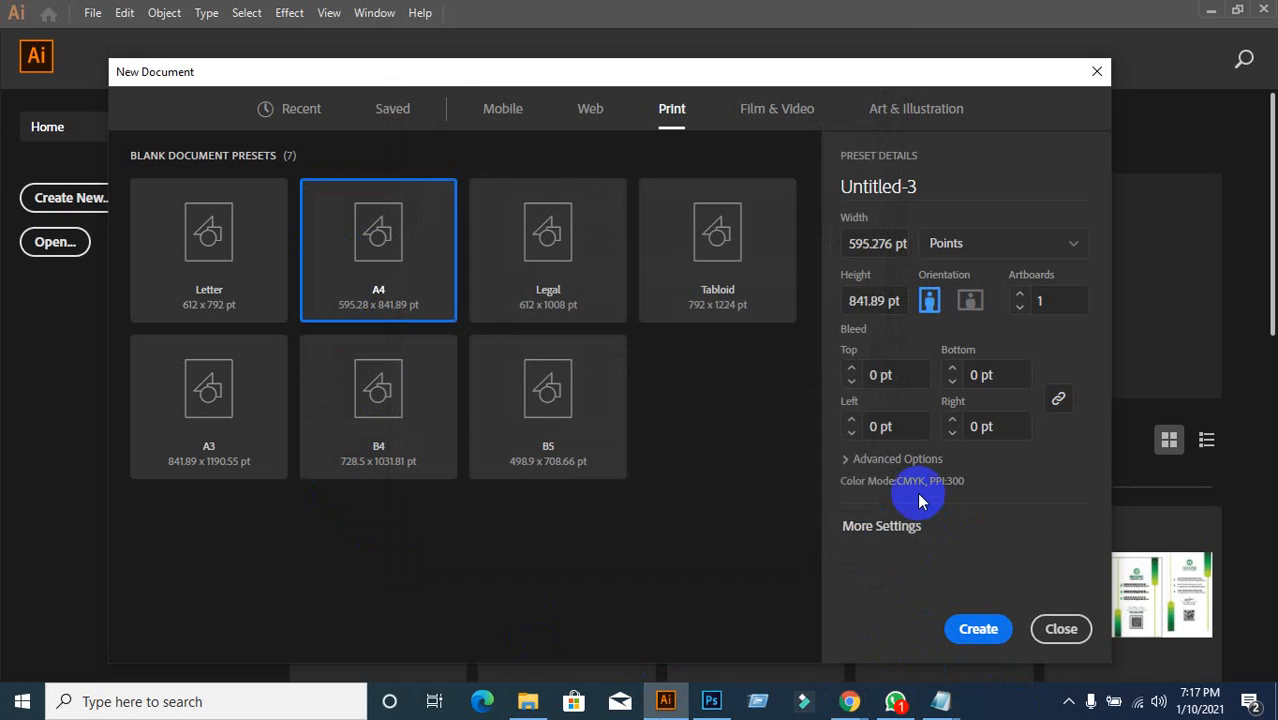
pyautogui.click(909, 527)
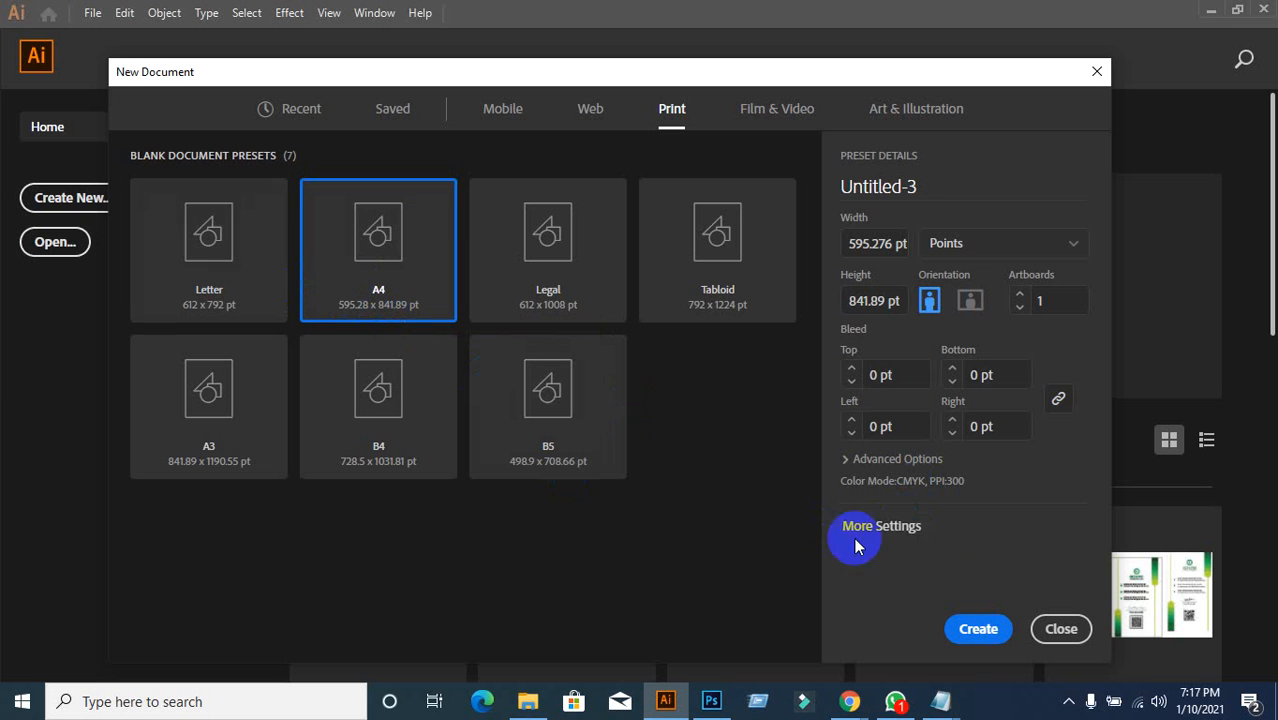
pyautogui.click(881, 530)
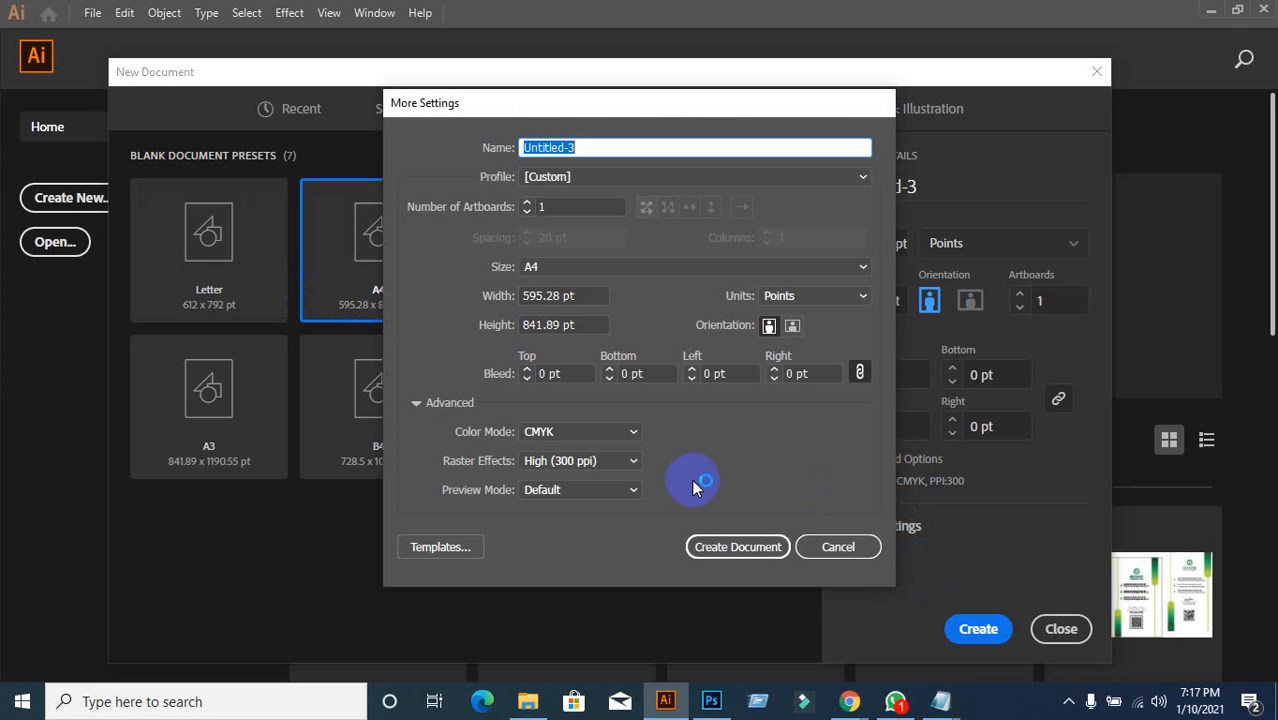
pyautogui.click(845, 268)
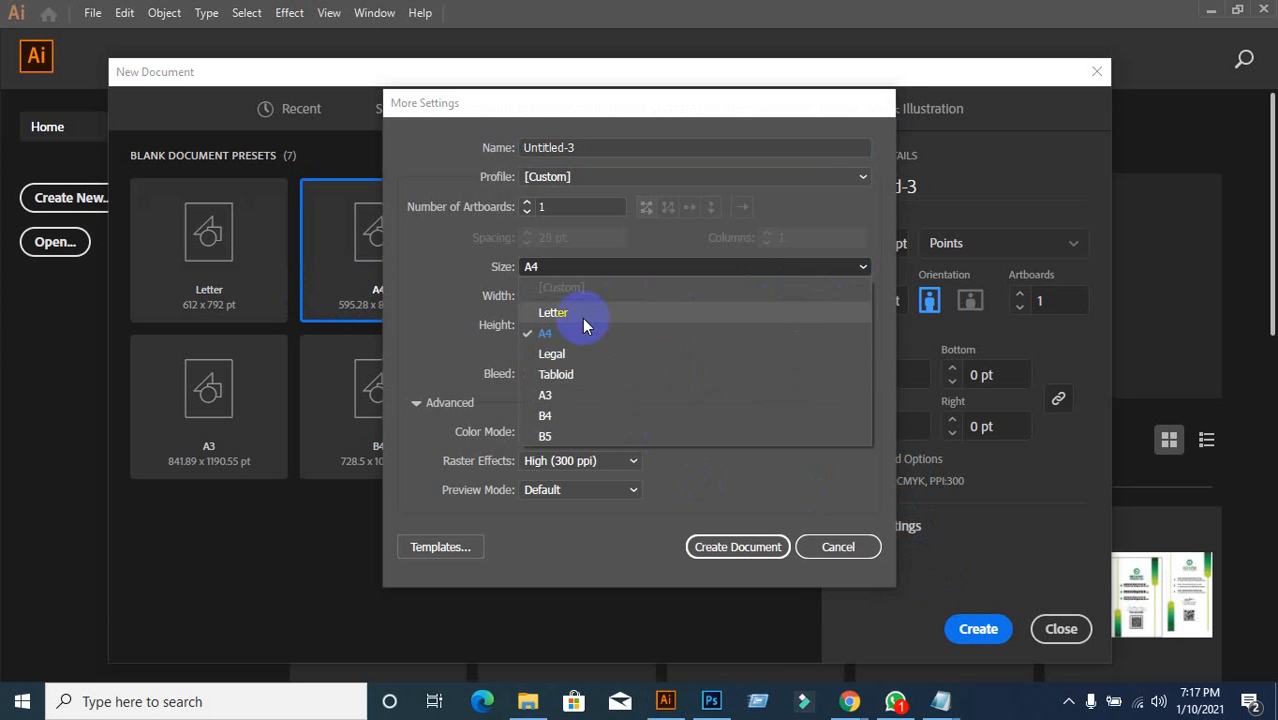
pyautogui.click(558, 354)
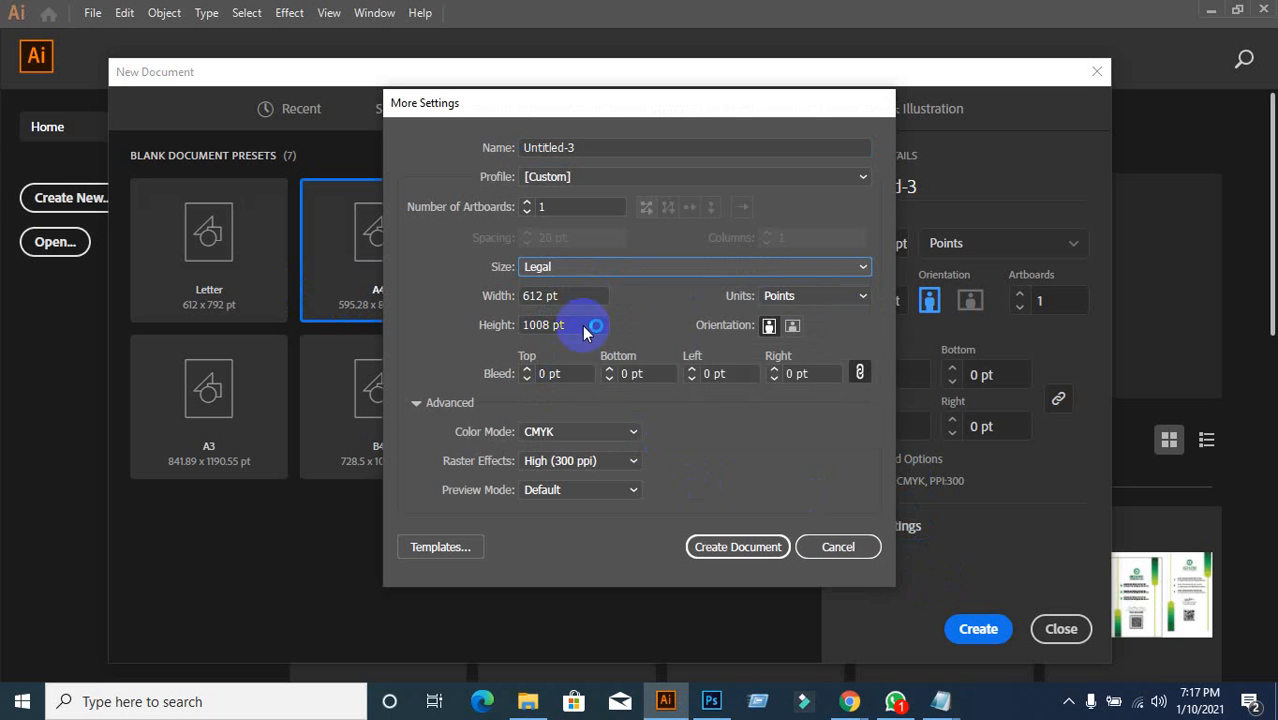
pyautogui.click(608, 268)
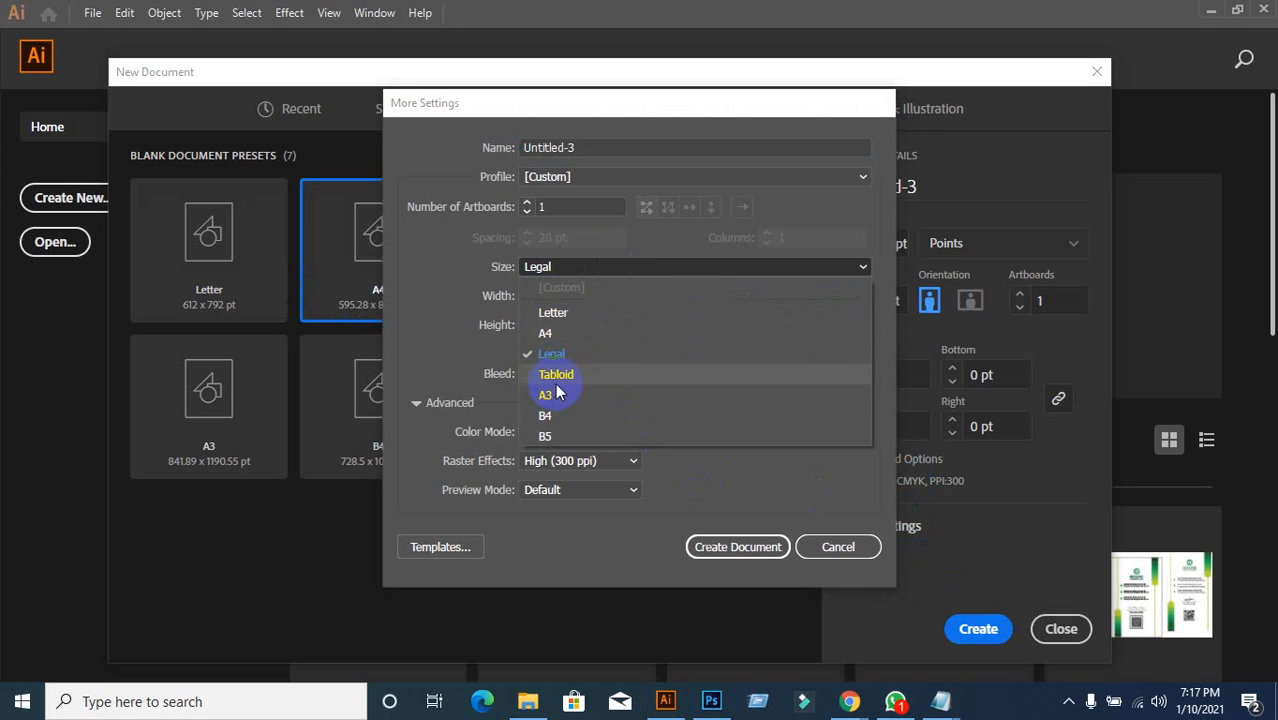
pyautogui.click(555, 395)
pyautogui.click(620, 269)
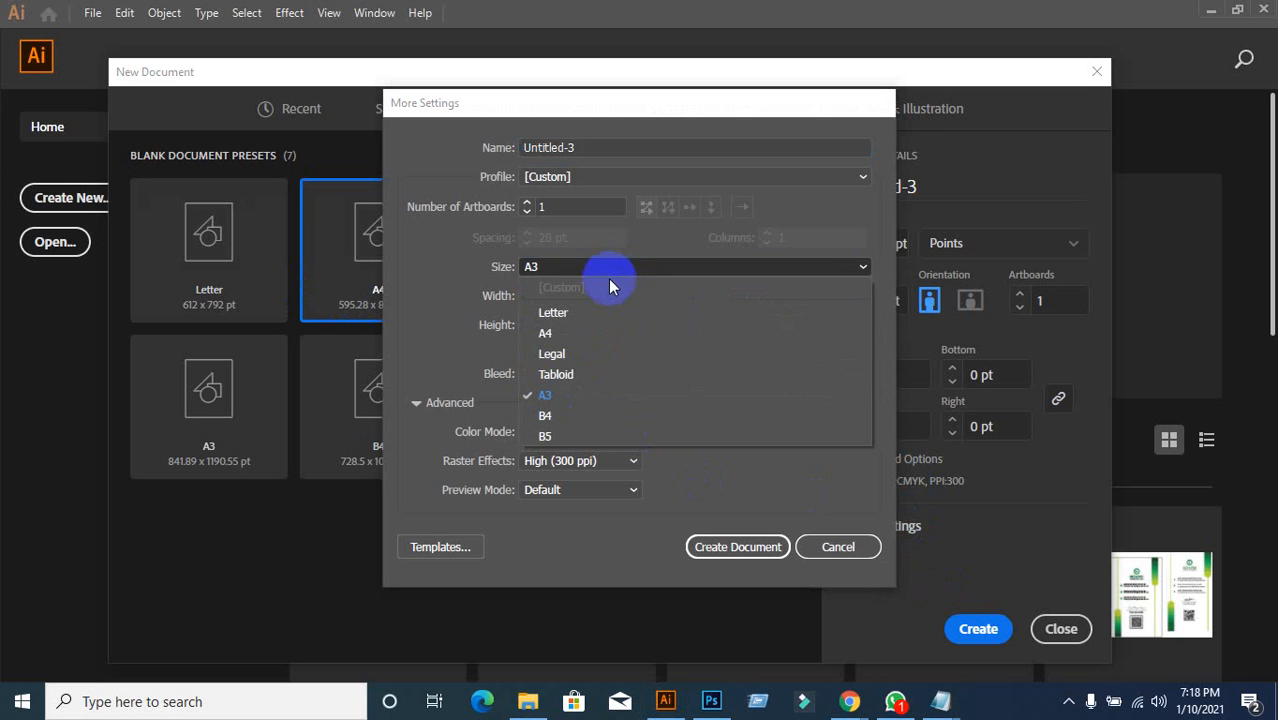
pyautogui.click(845, 549)
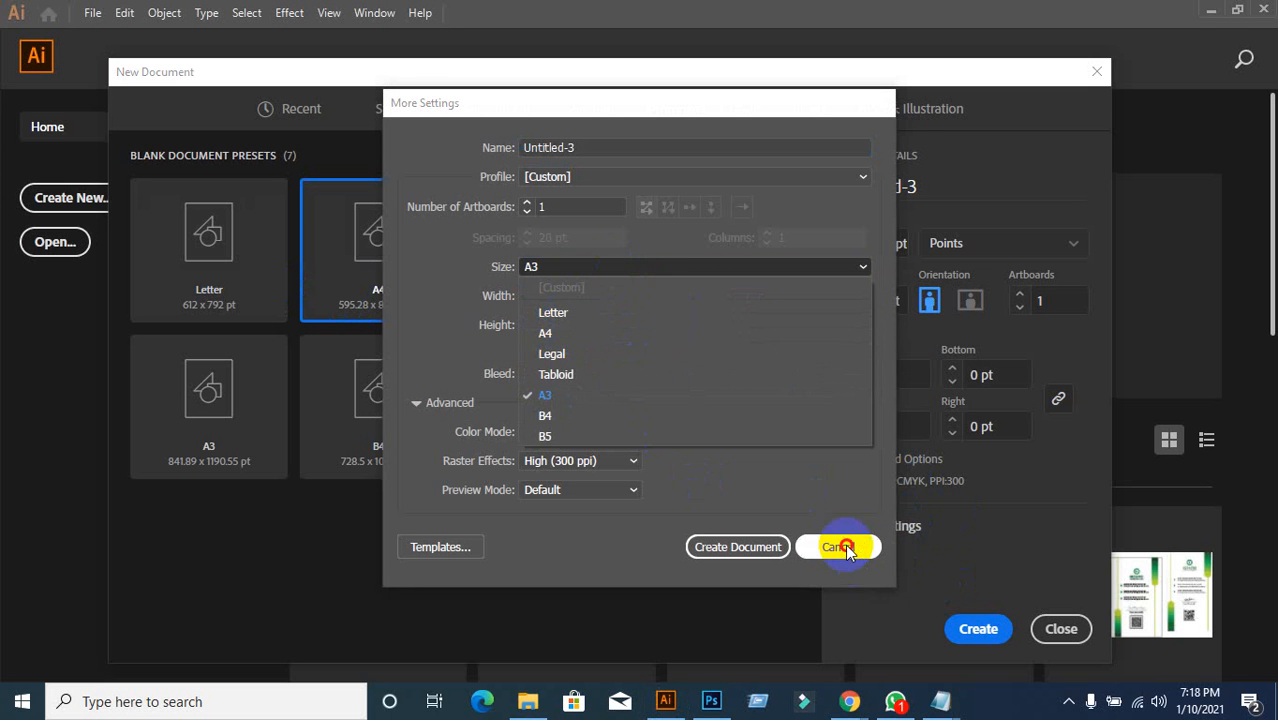
pyautogui.click(840, 547)
pyautogui.moveTo(849, 700)
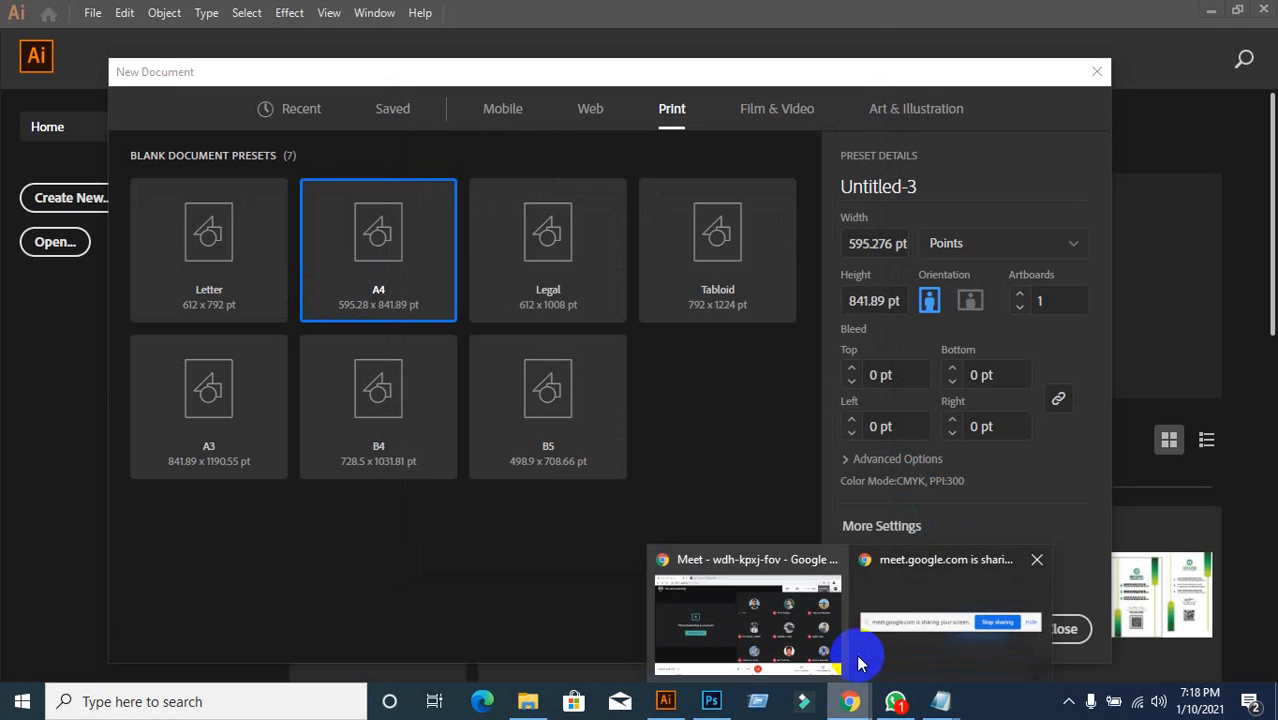
pyautogui.click(792, 612)
pyautogui.click(377, 16)
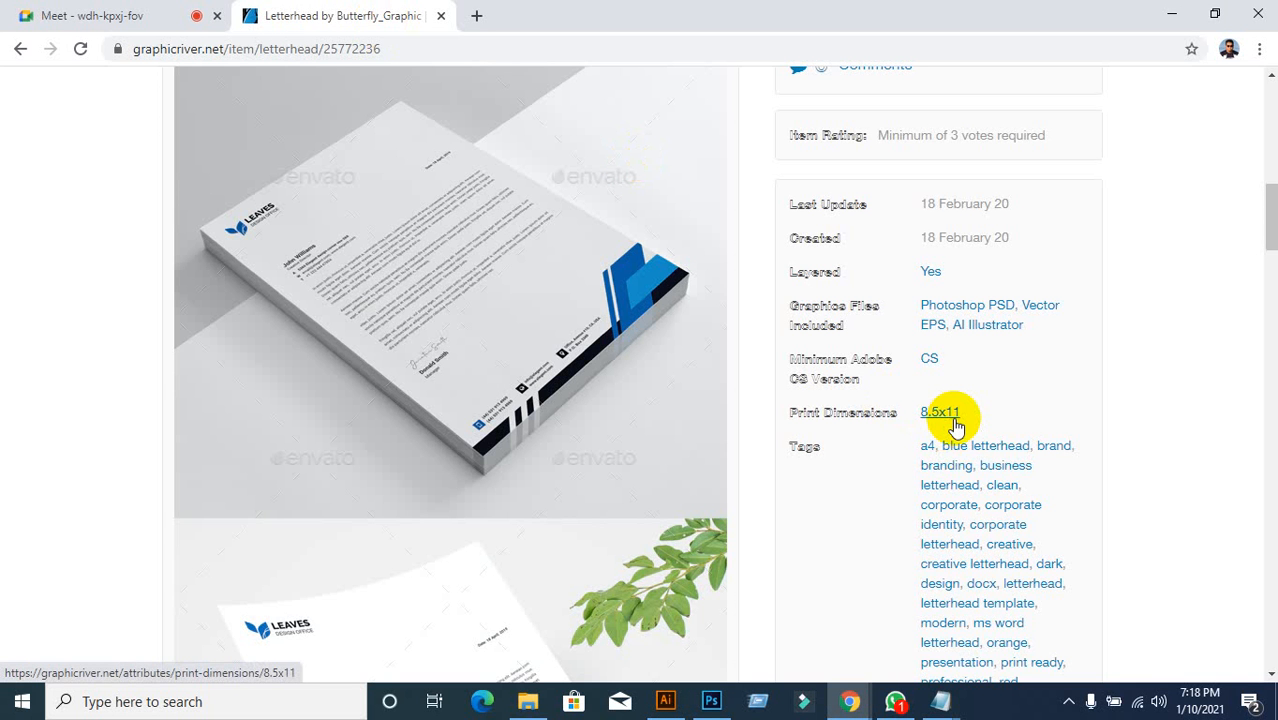
pyautogui.click(666, 700)
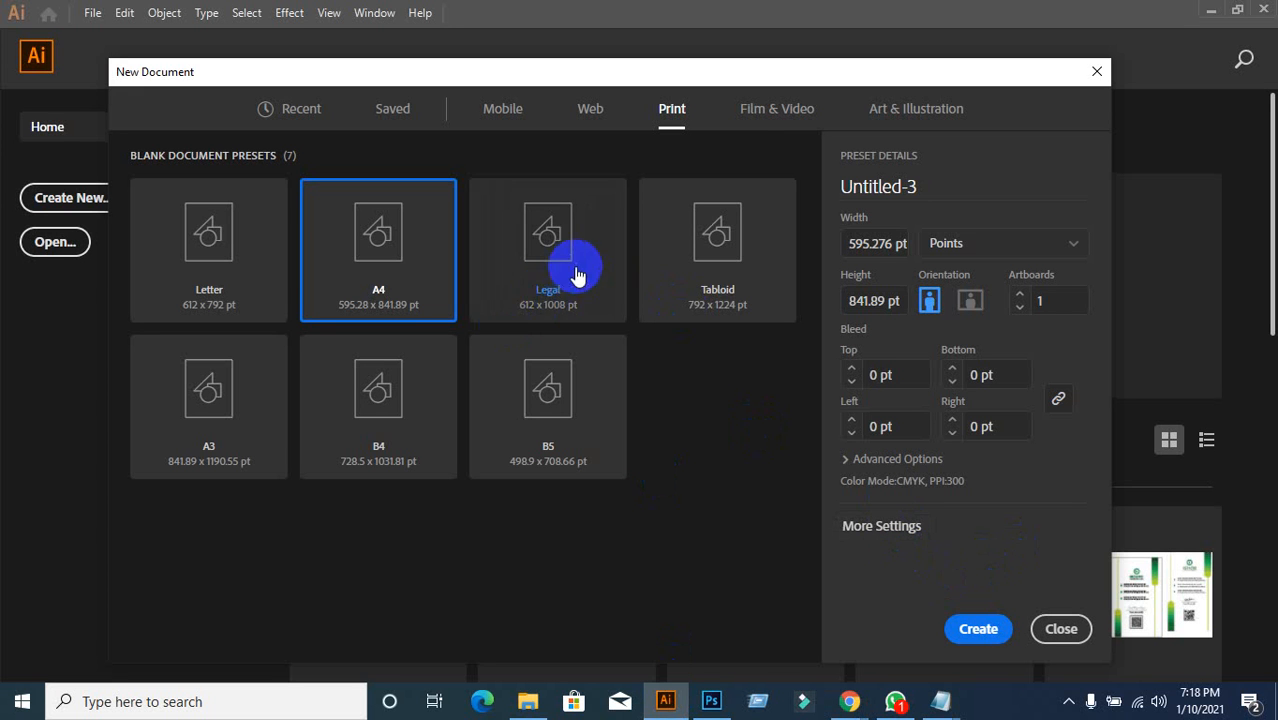
# Step: Choose the Letter preset in inches, name the document 'Letterhead' and set bleed to 0.125
pyautogui.click(229, 240)
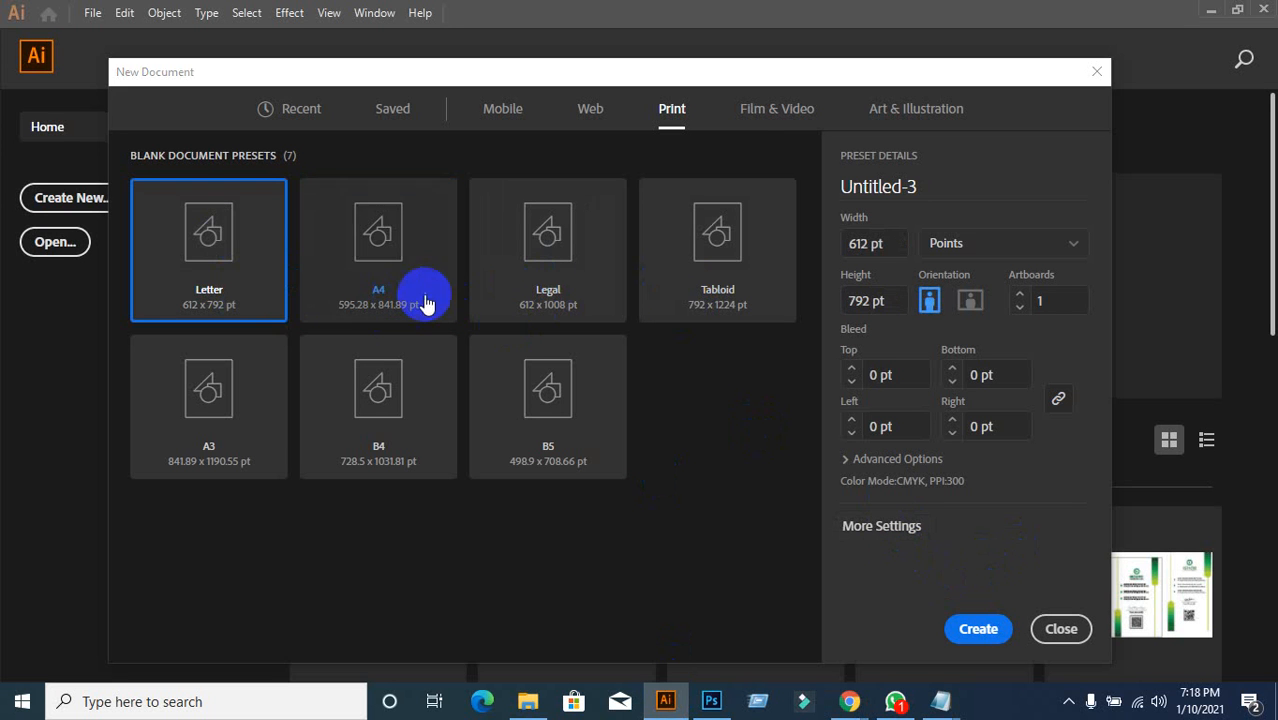
pyautogui.click(1074, 247)
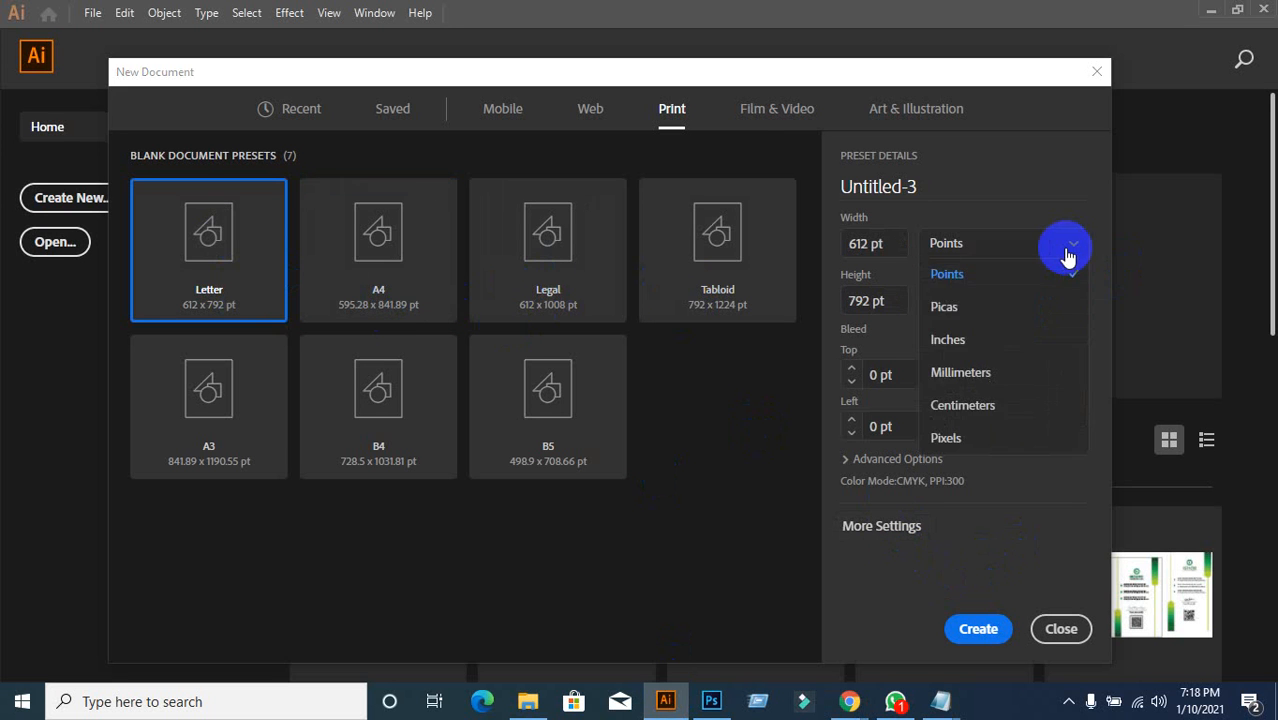
pyautogui.click(912, 338)
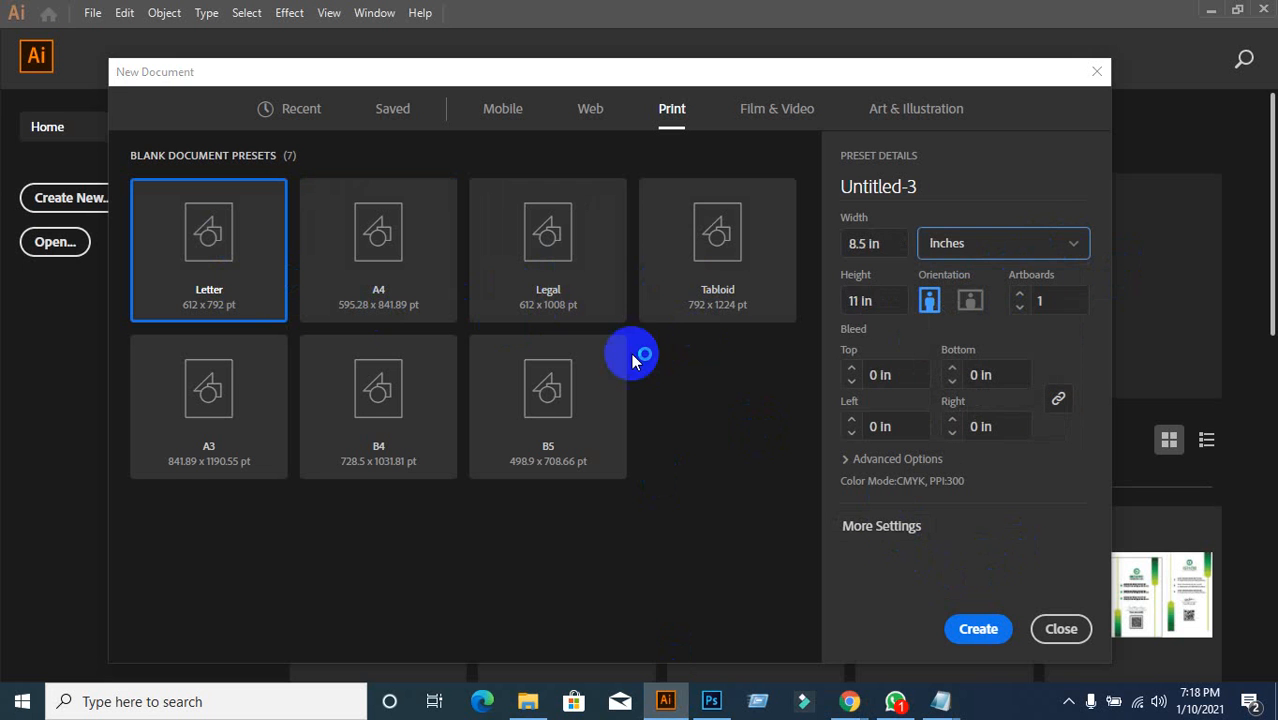
pyautogui.click(870, 289)
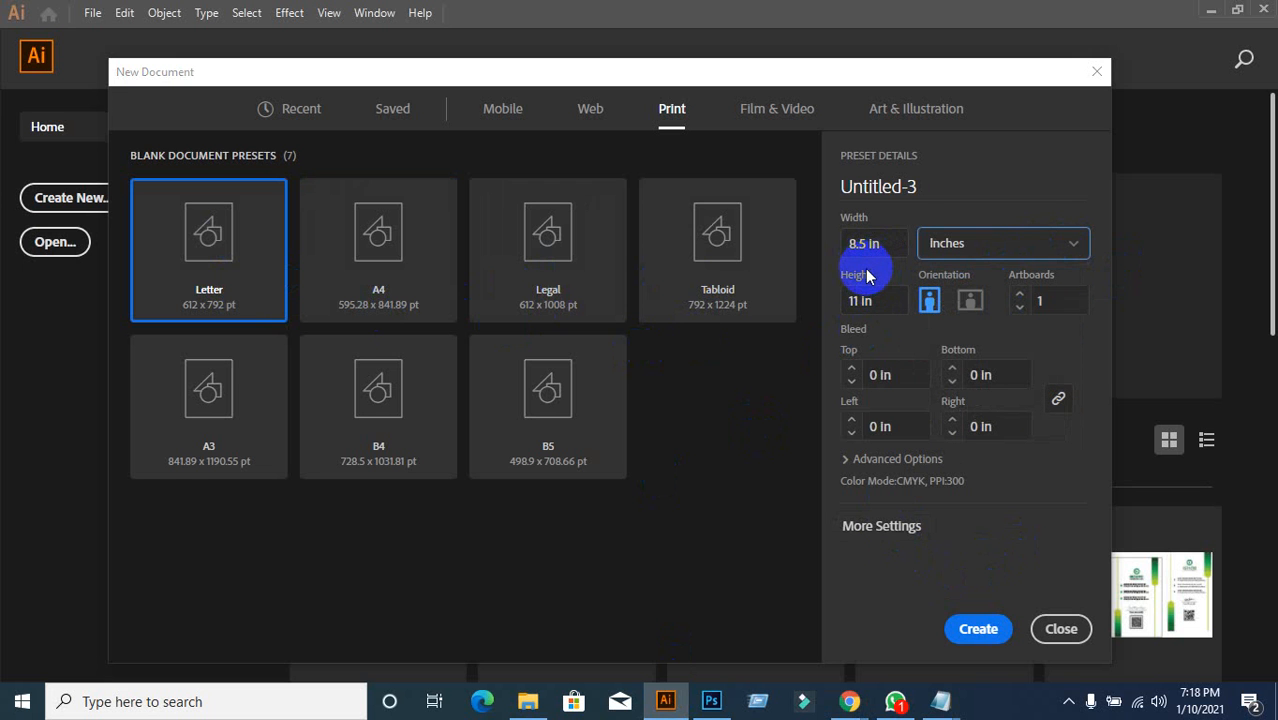
pyautogui.doubleClick(908, 186)
pyautogui.write('Le')
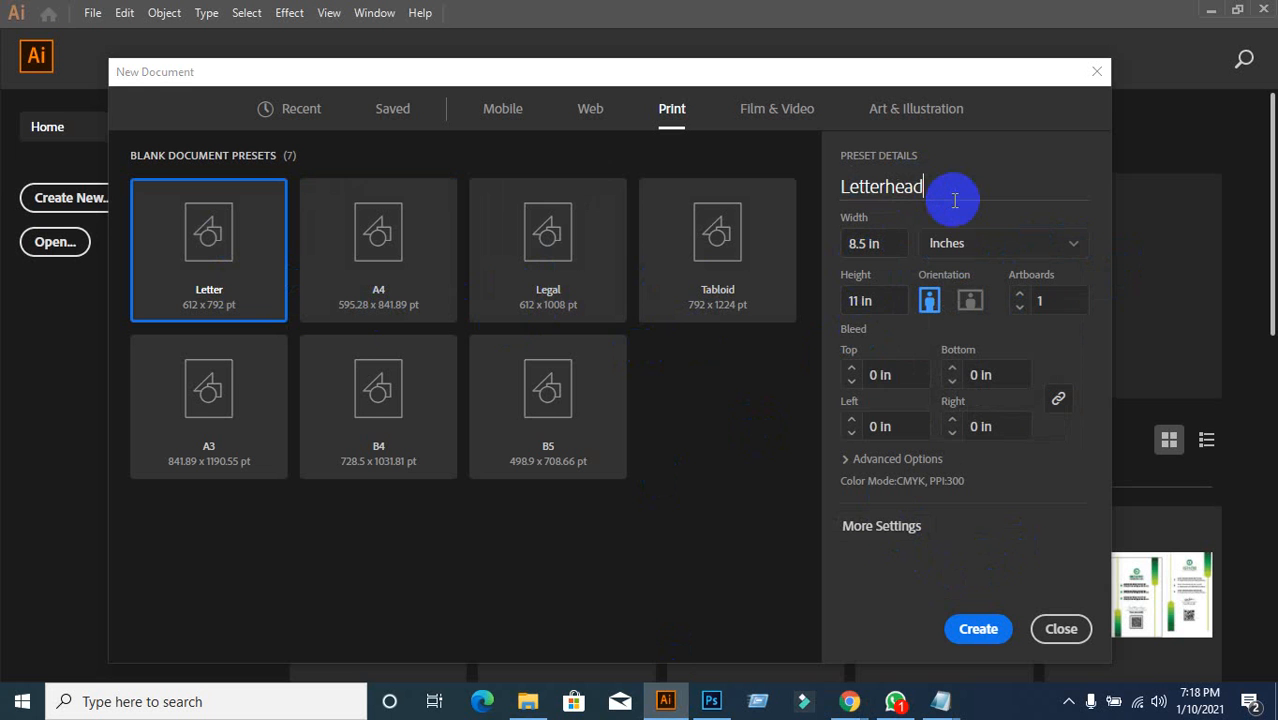
pyautogui.write('tterhead')
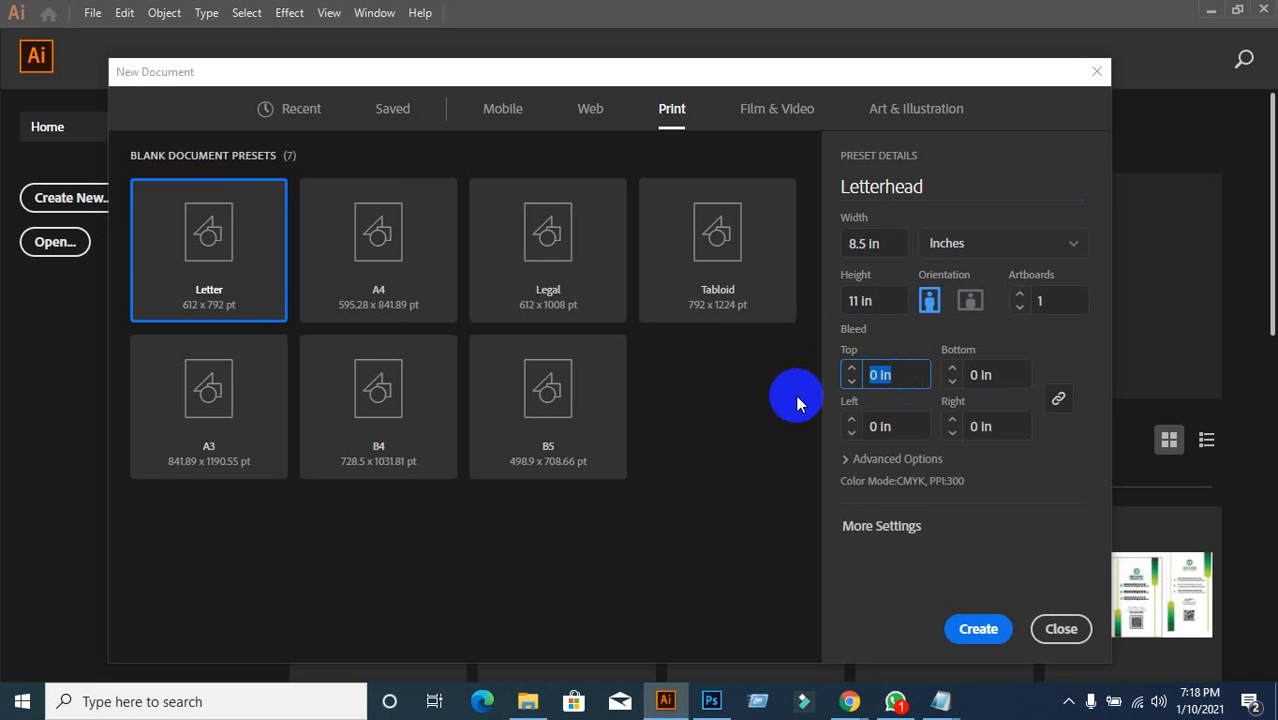
pyautogui.write('0.125')
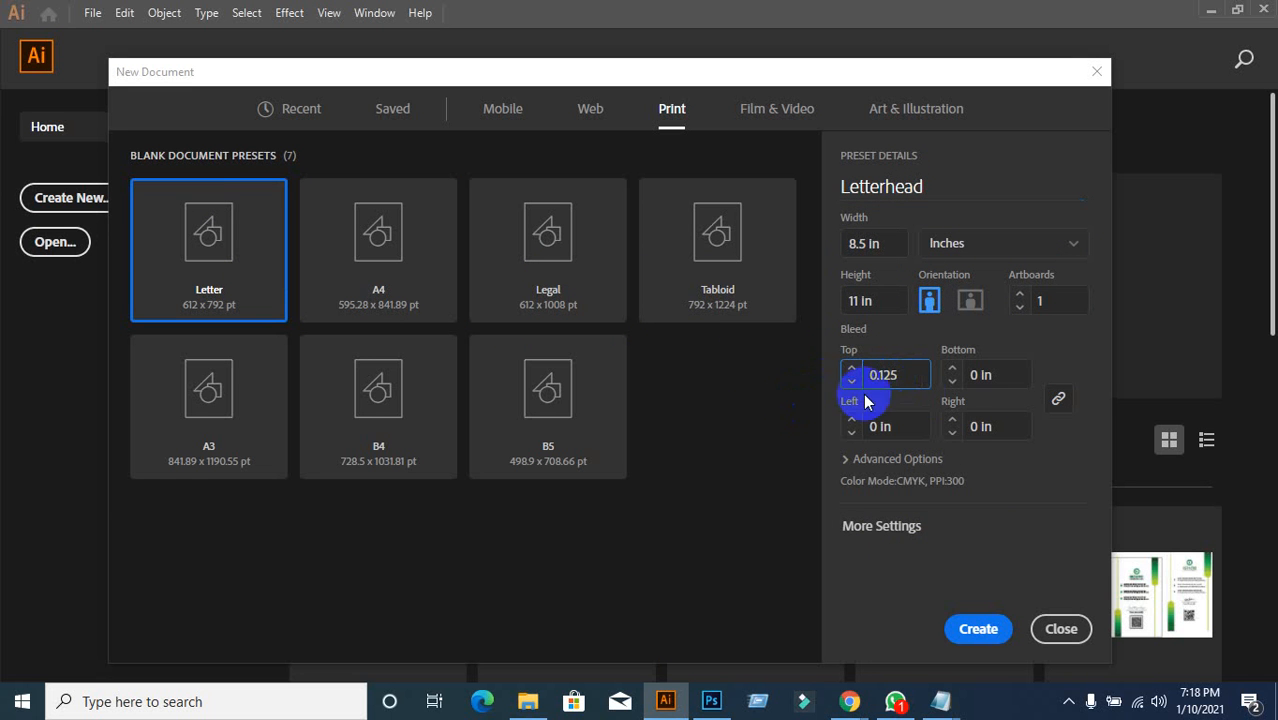
# Step: Keep CMYK colour mode and High (300 ppi) raster effects, then create the document
pyautogui.click(856, 468)
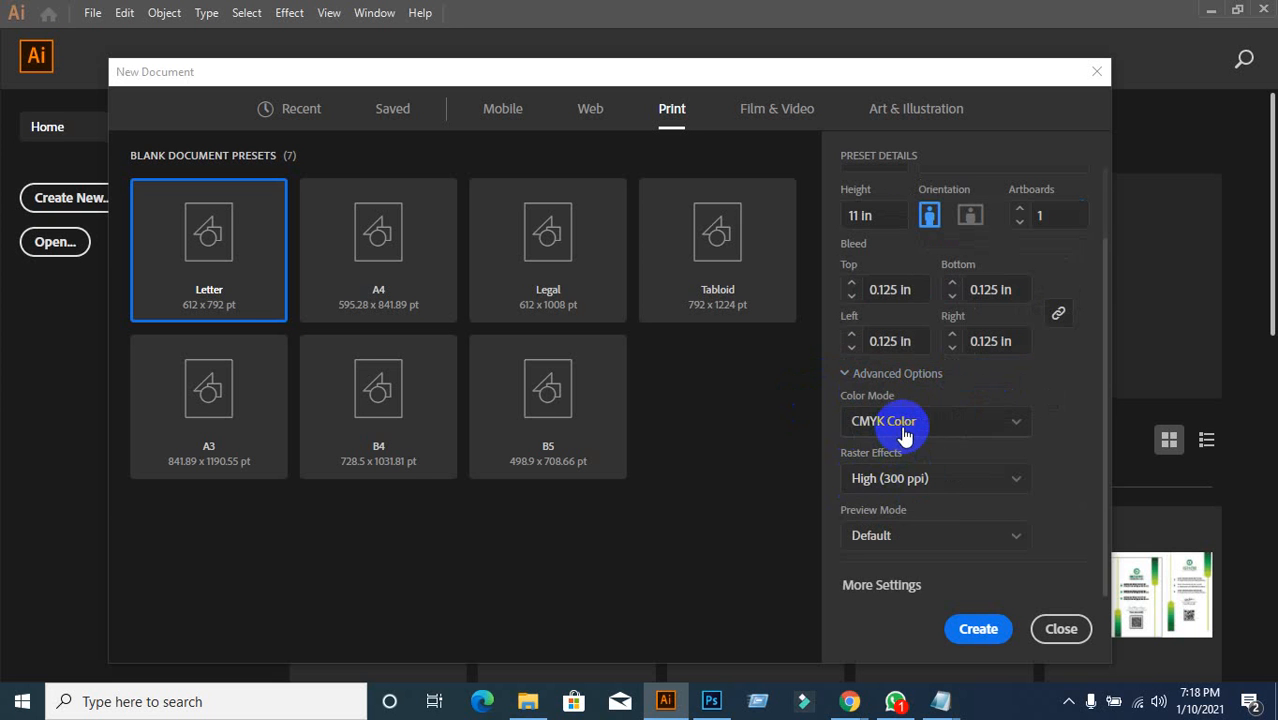
pyautogui.click(903, 432)
pyautogui.click(906, 487)
pyautogui.click(906, 495)
pyautogui.click(900, 507)
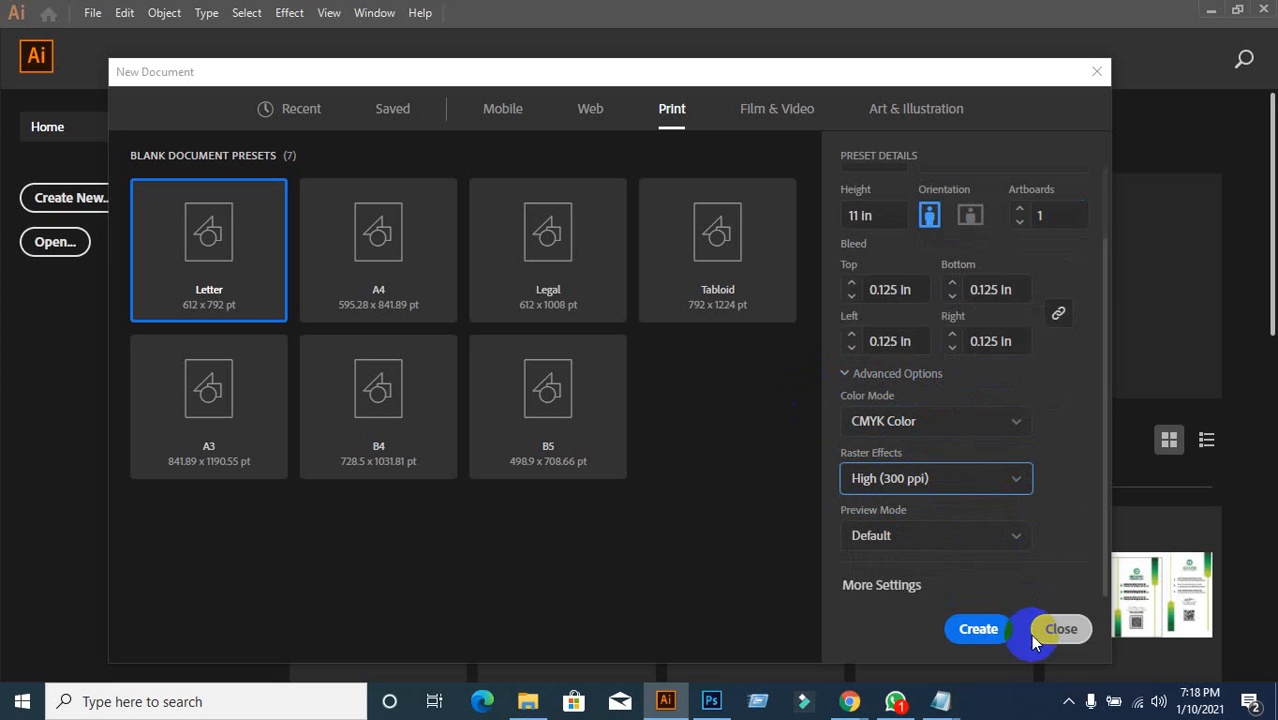
pyautogui.click(978, 629)
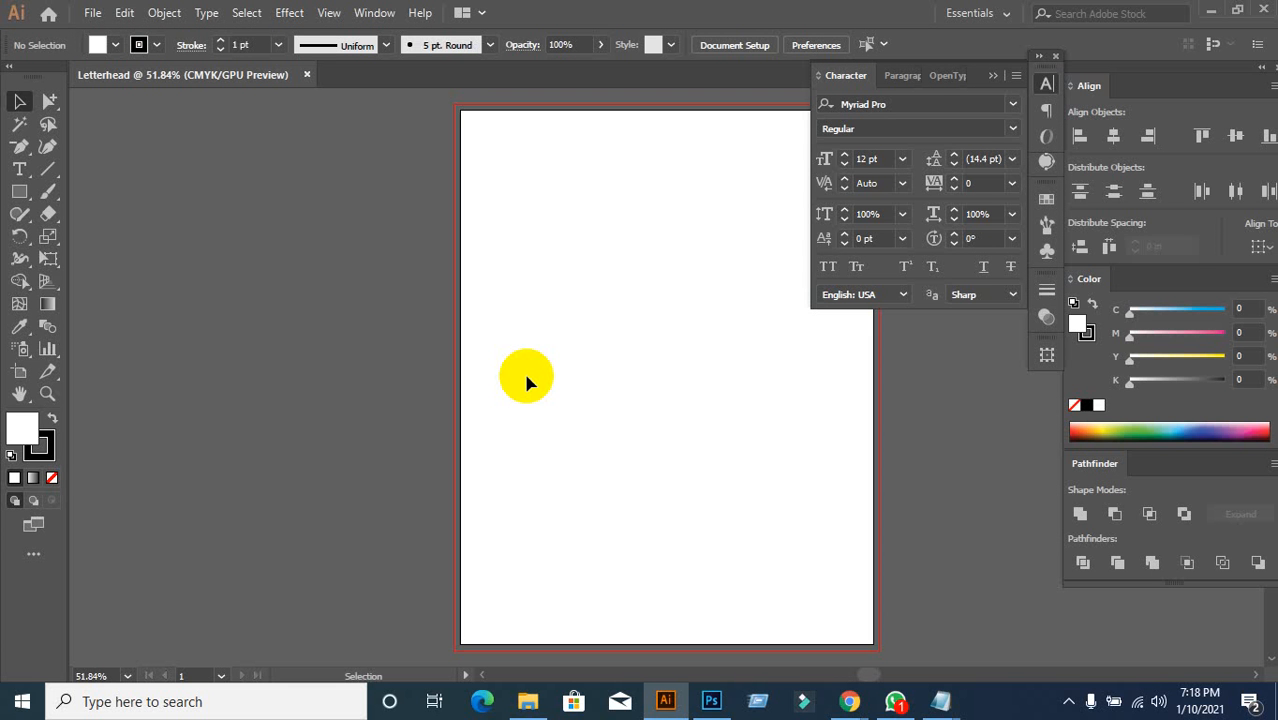
pyautogui.moveTo(526, 376); pyautogui.dragTo(361, 381)
pyautogui.click(849, 701)
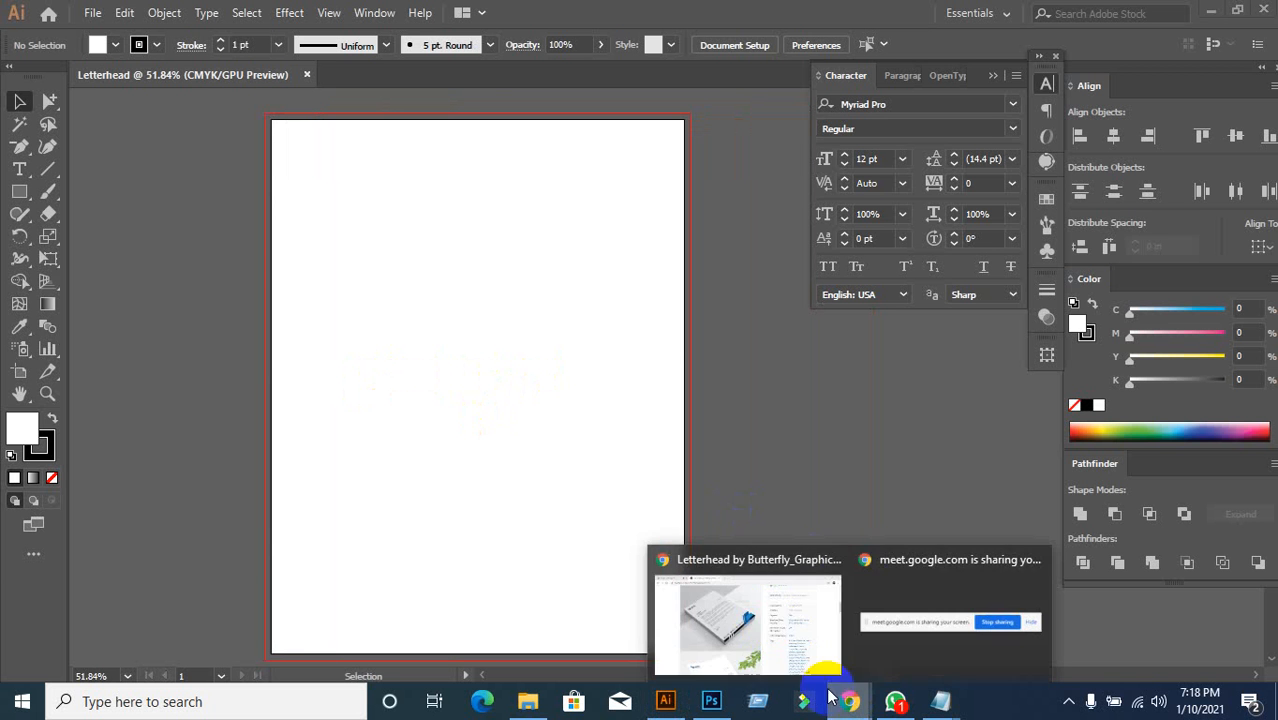
# Step: Save the letterhead template's preview image to the desktop as preview.jpg
pyautogui.click(770, 627)
pyautogui.scroll(6, 609, 449)
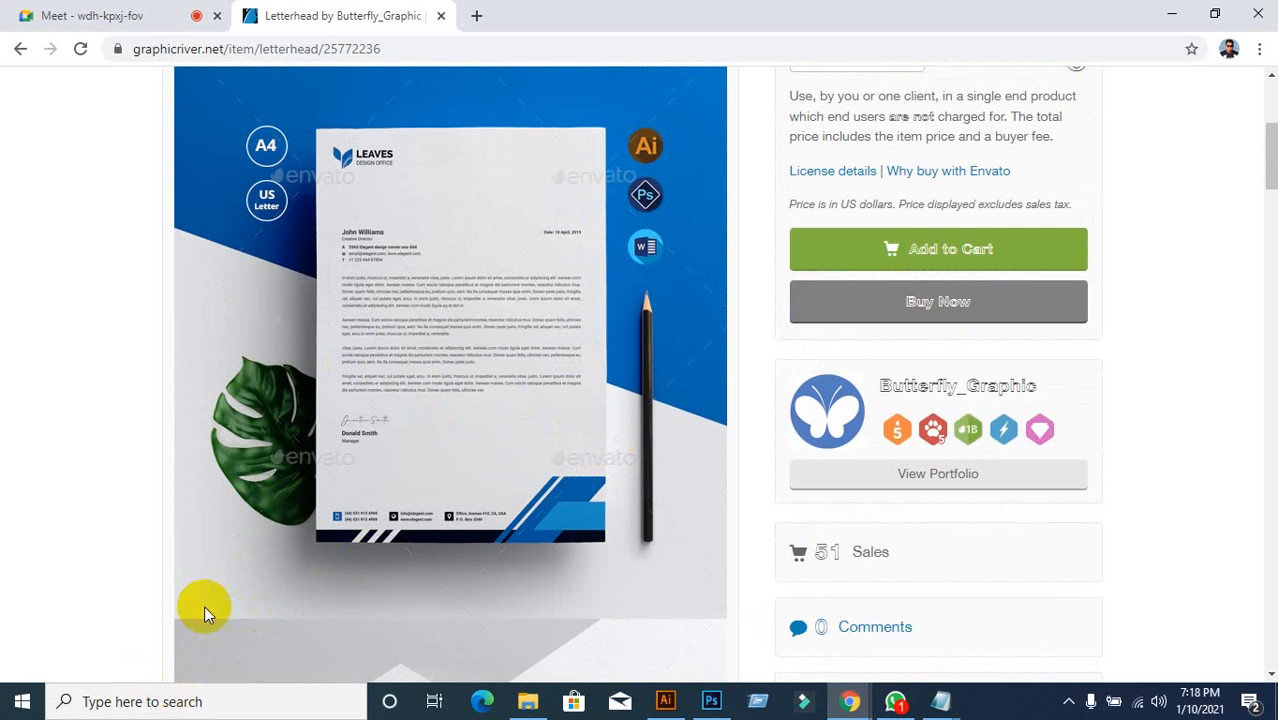
pyautogui.scroll(-6, 442, 486)
pyautogui.scroll(7, 494, 486)
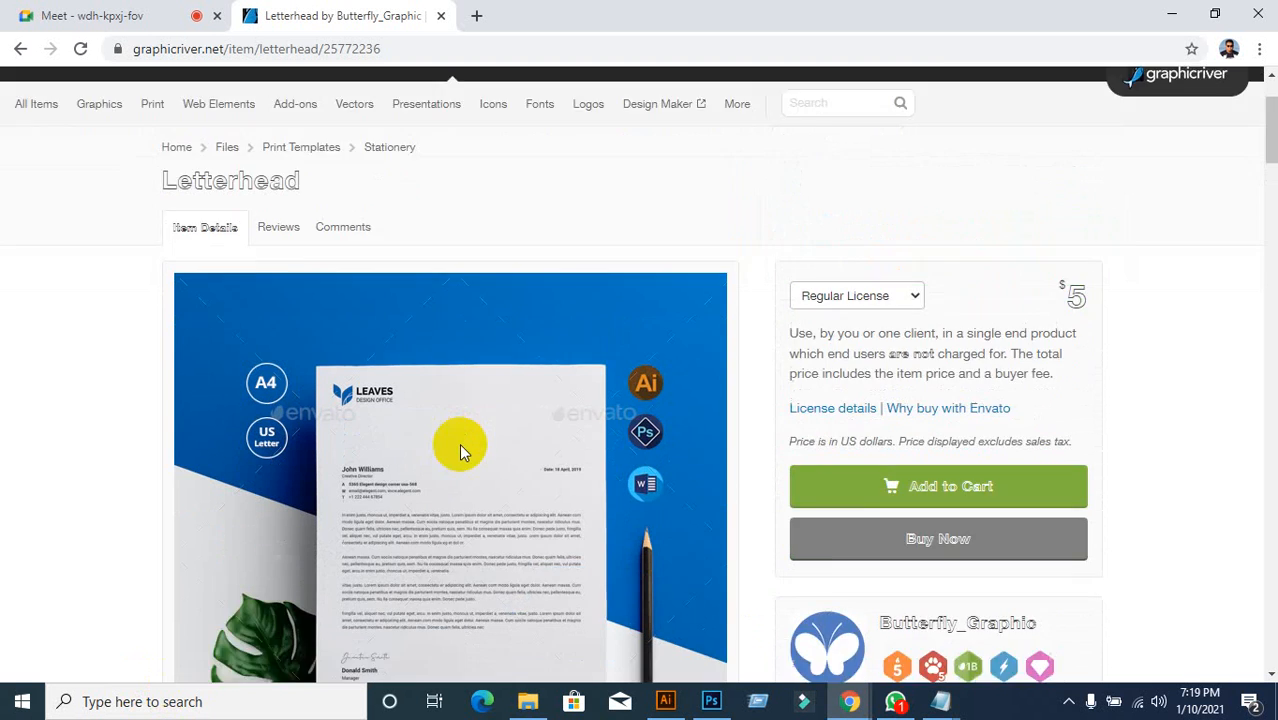
pyautogui.scroll(-2, 459, 451)
pyautogui.rightClick(408, 332)
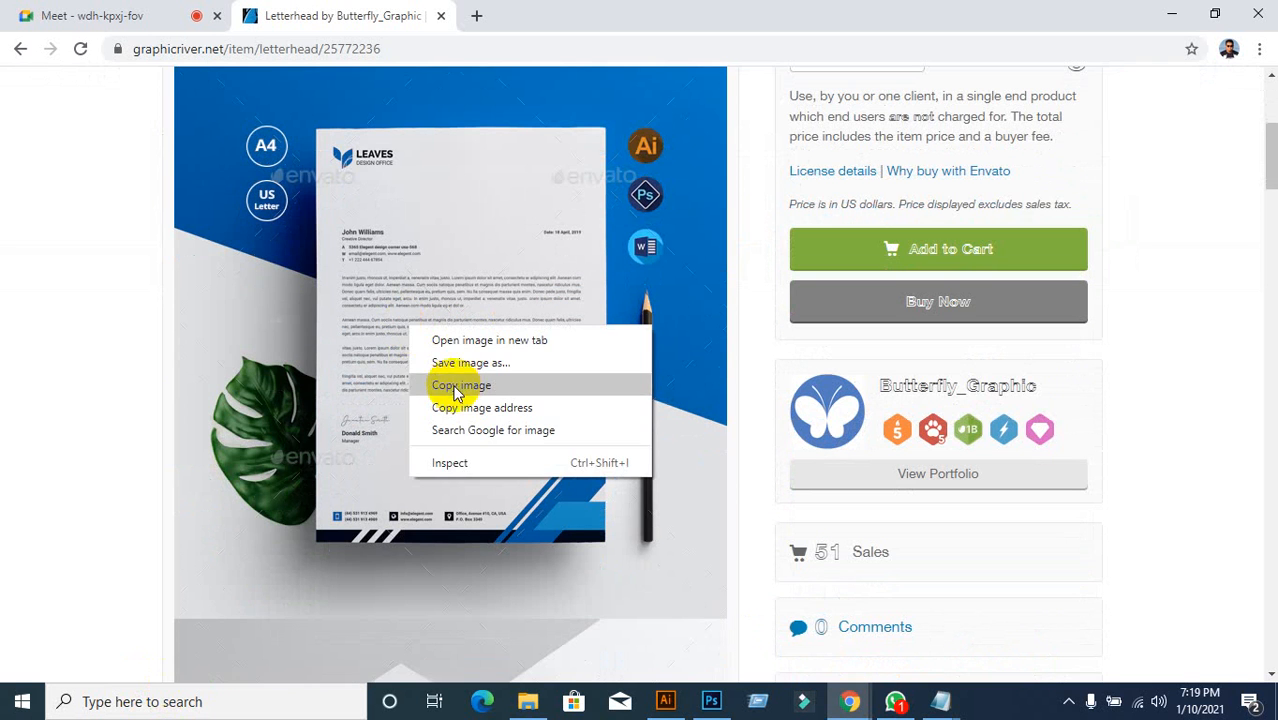
pyautogui.click(462, 363)
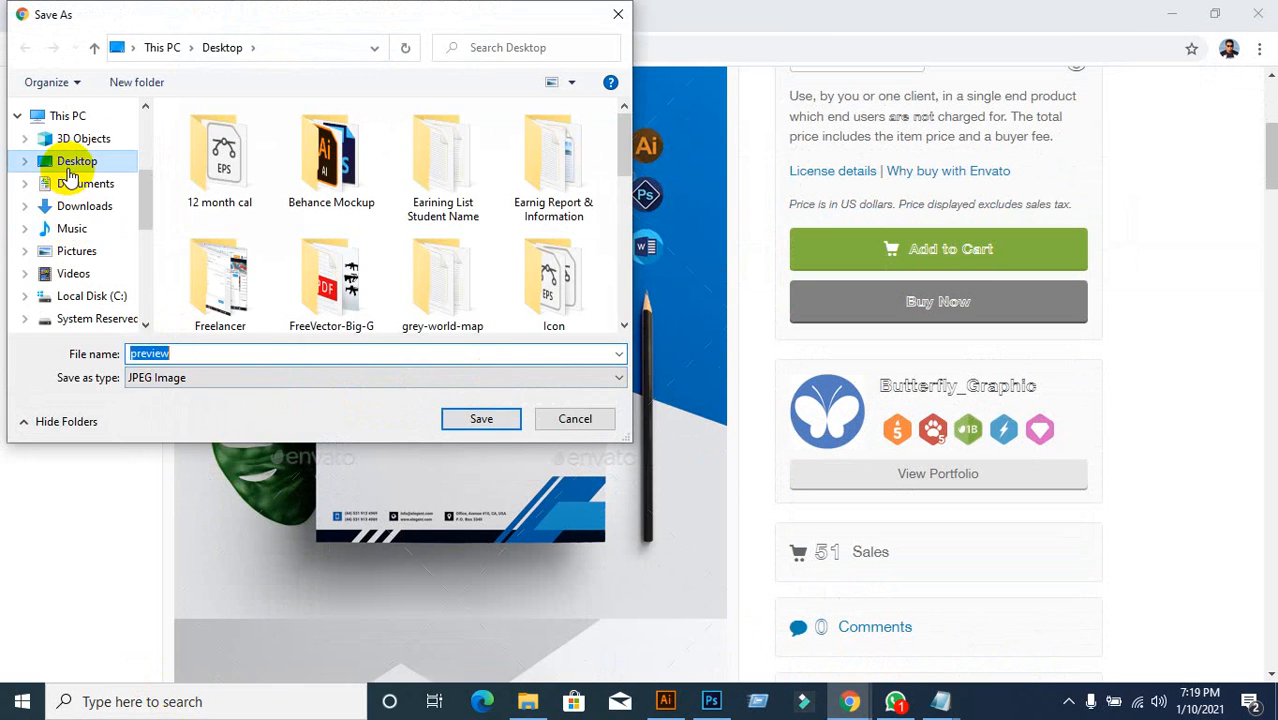
pyautogui.click(483, 425)
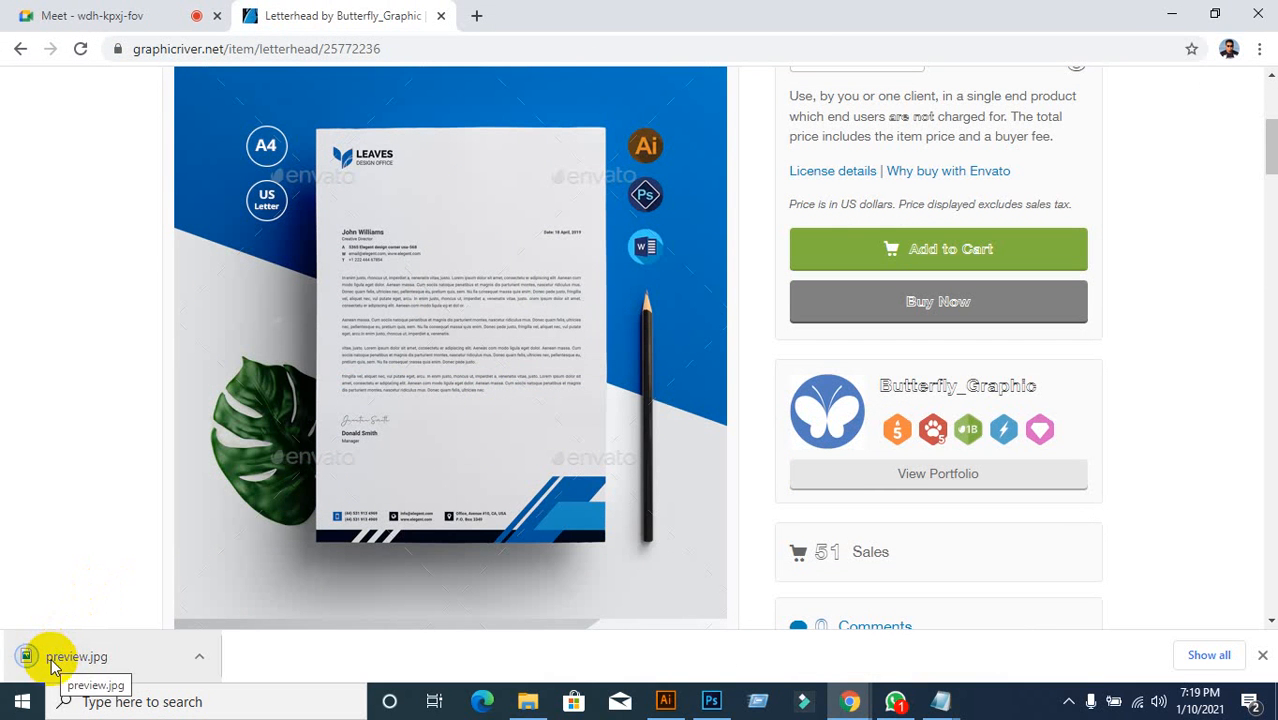
# Step: Switch back to the blank Letterhead document in Illustrator
pyautogui.moveTo(665, 701)
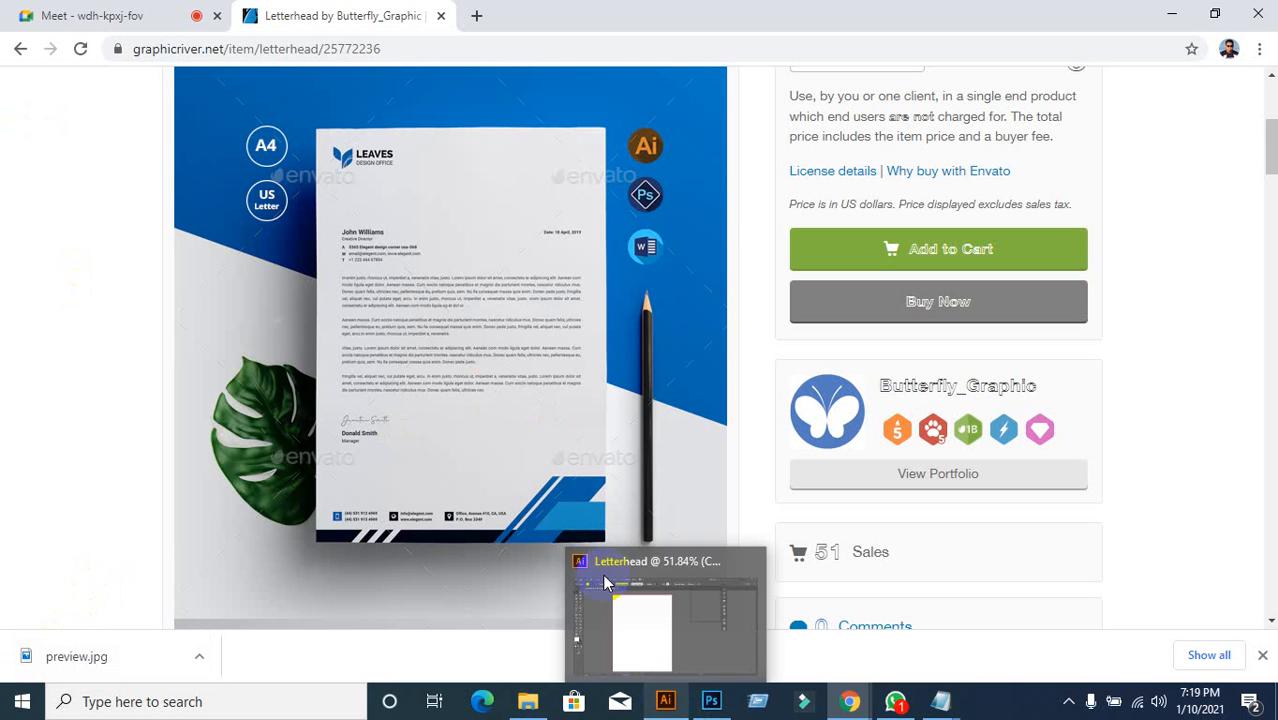
pyautogui.scroll(-9, 466, 415)
pyautogui.scroll(4, 508, 220)
pyautogui.scroll(-5, 488, 418)
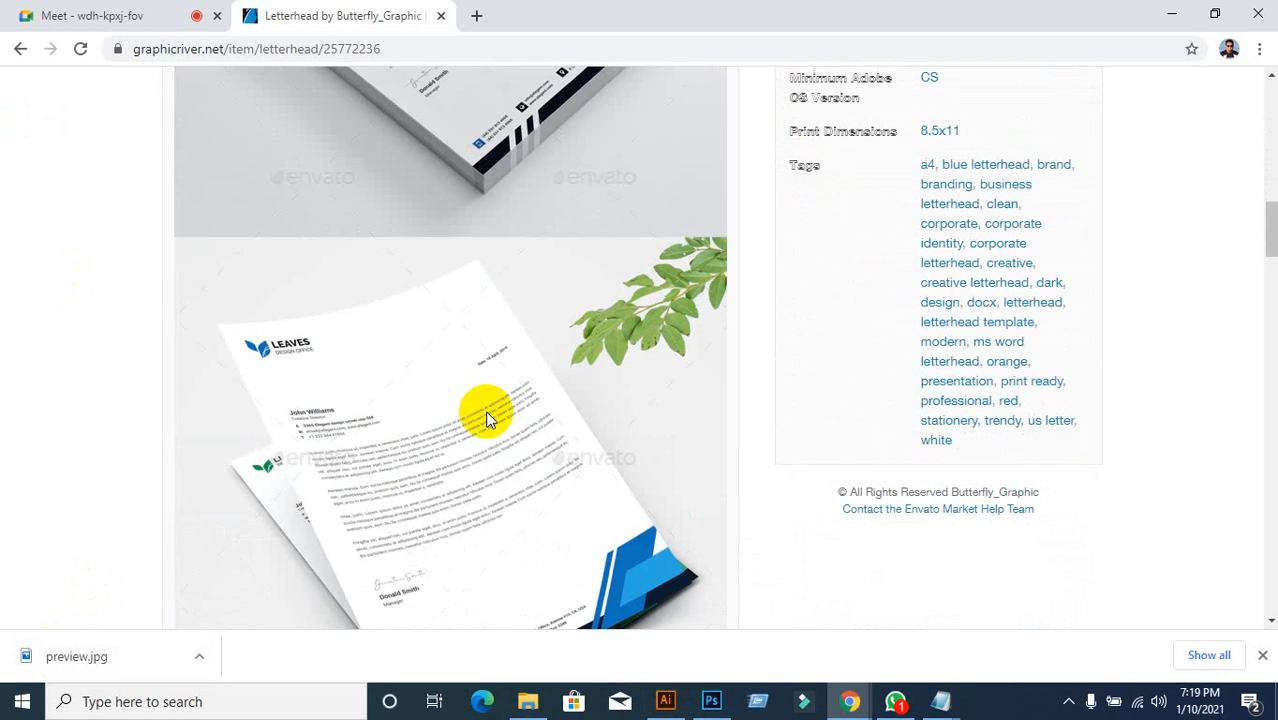
pyautogui.scroll(-11, 466, 380)
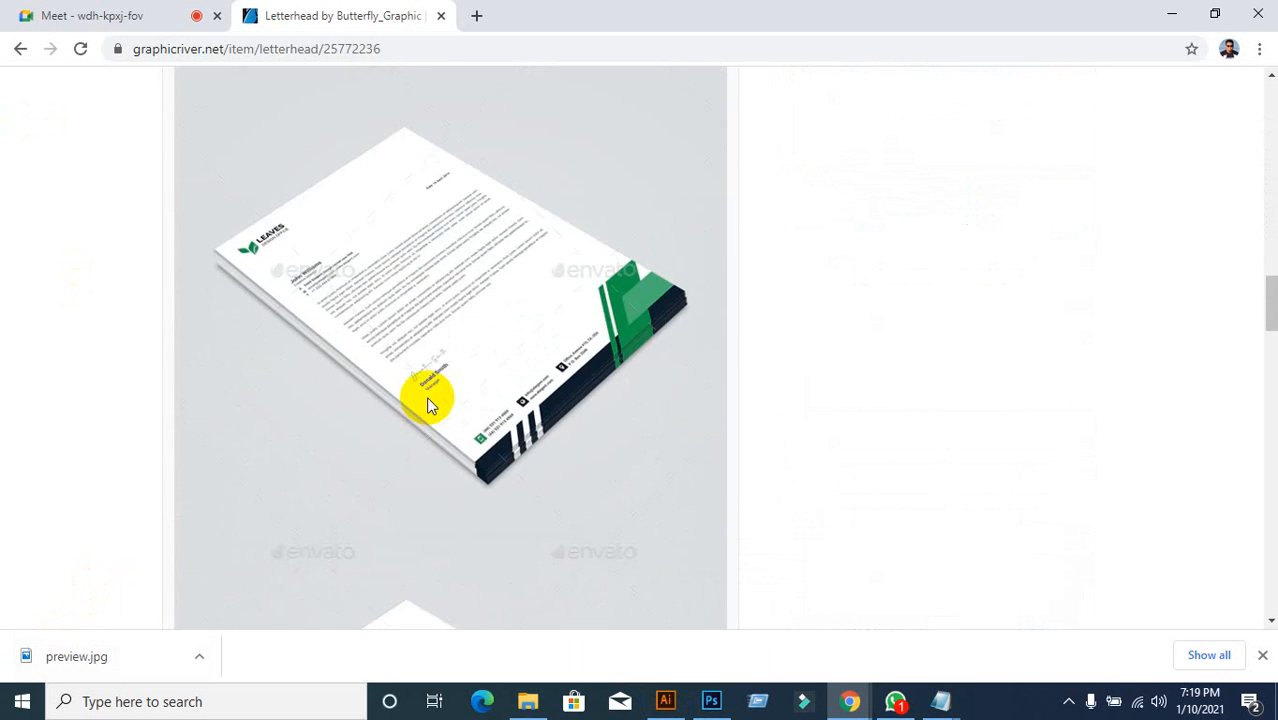
pyautogui.scroll(-8, 428, 380)
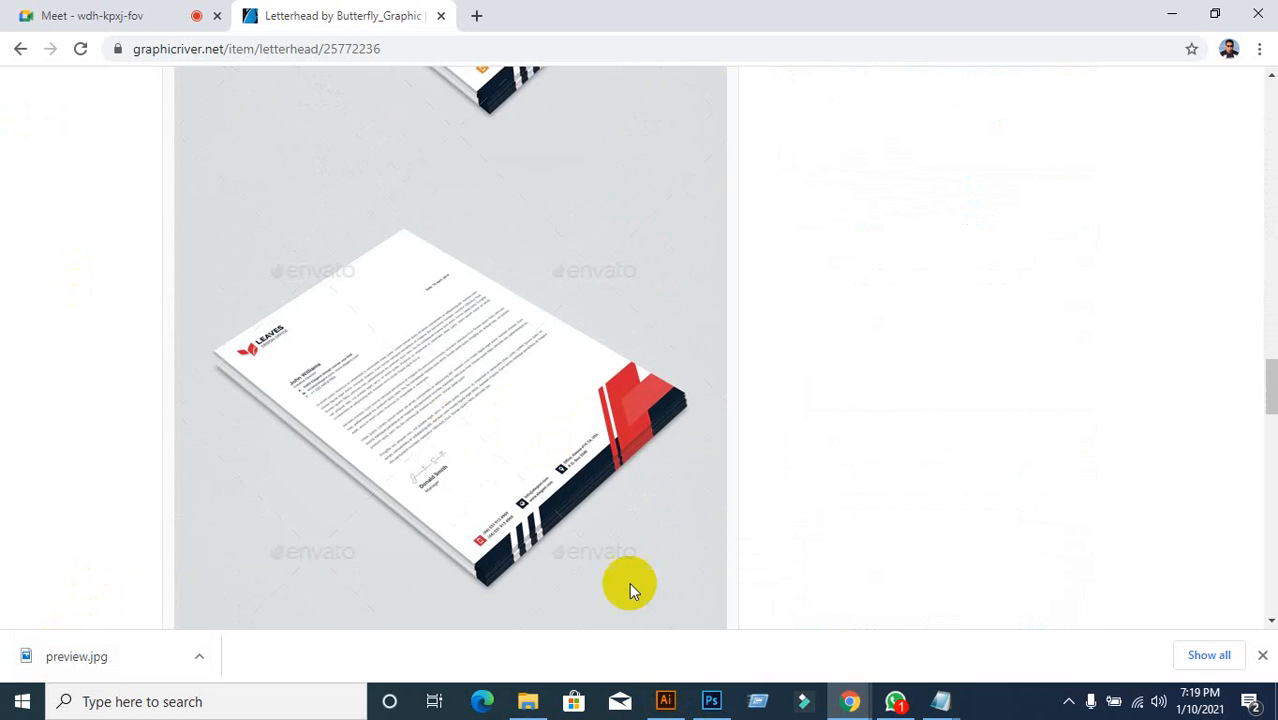
pyautogui.click(665, 610)
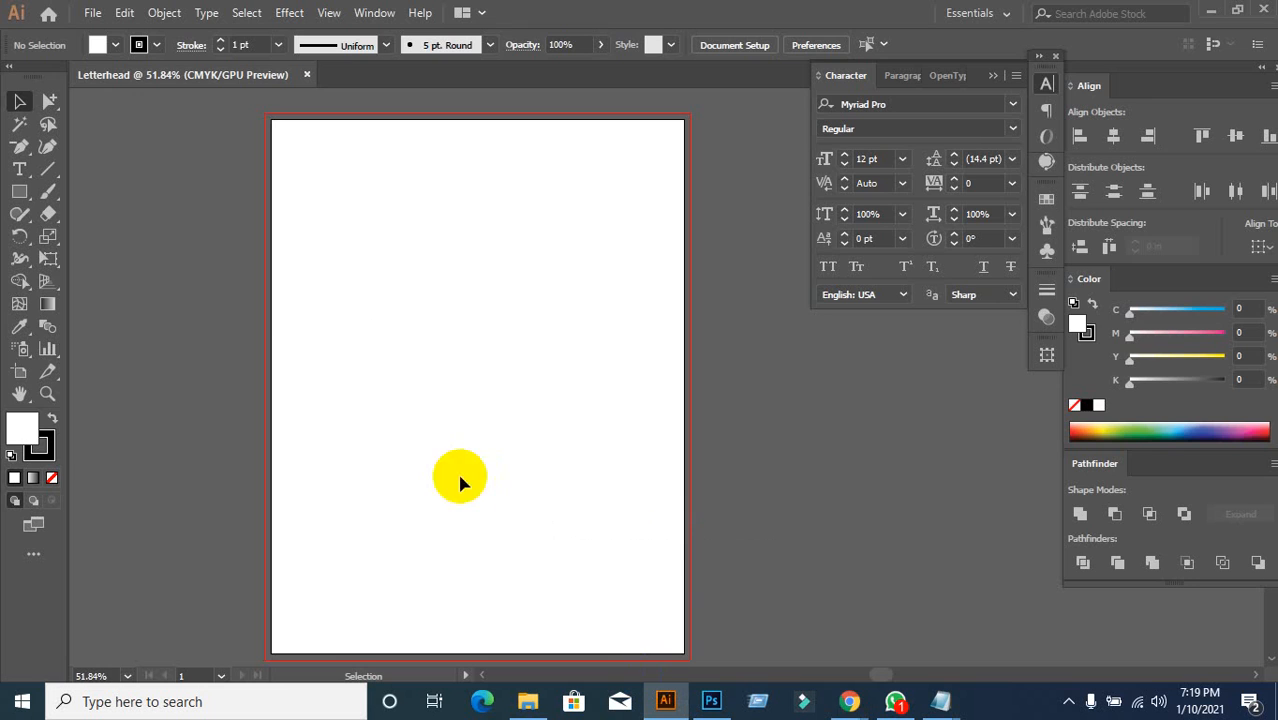
# Step: Admit the waiting participant from the Meet tab, then return to Illustrator's File menu
pyautogui.moveTo(850, 701)
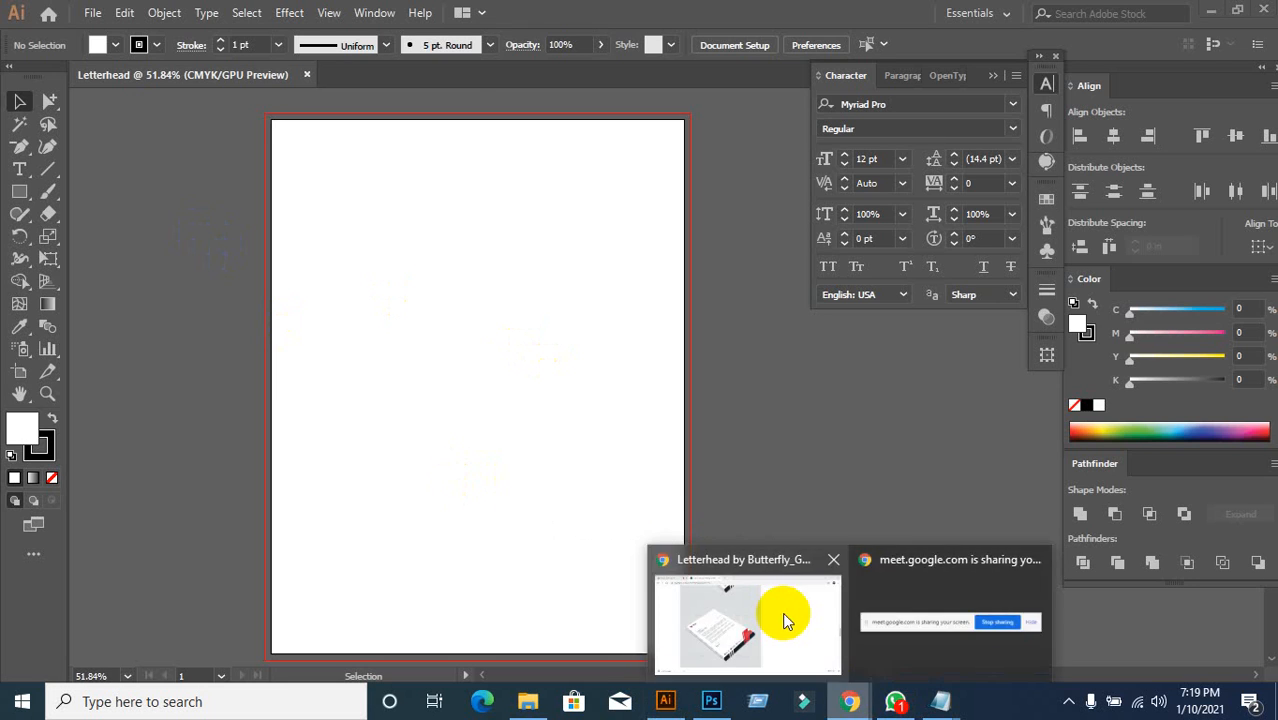
pyautogui.click(785, 608)
pyautogui.click(50, 16)
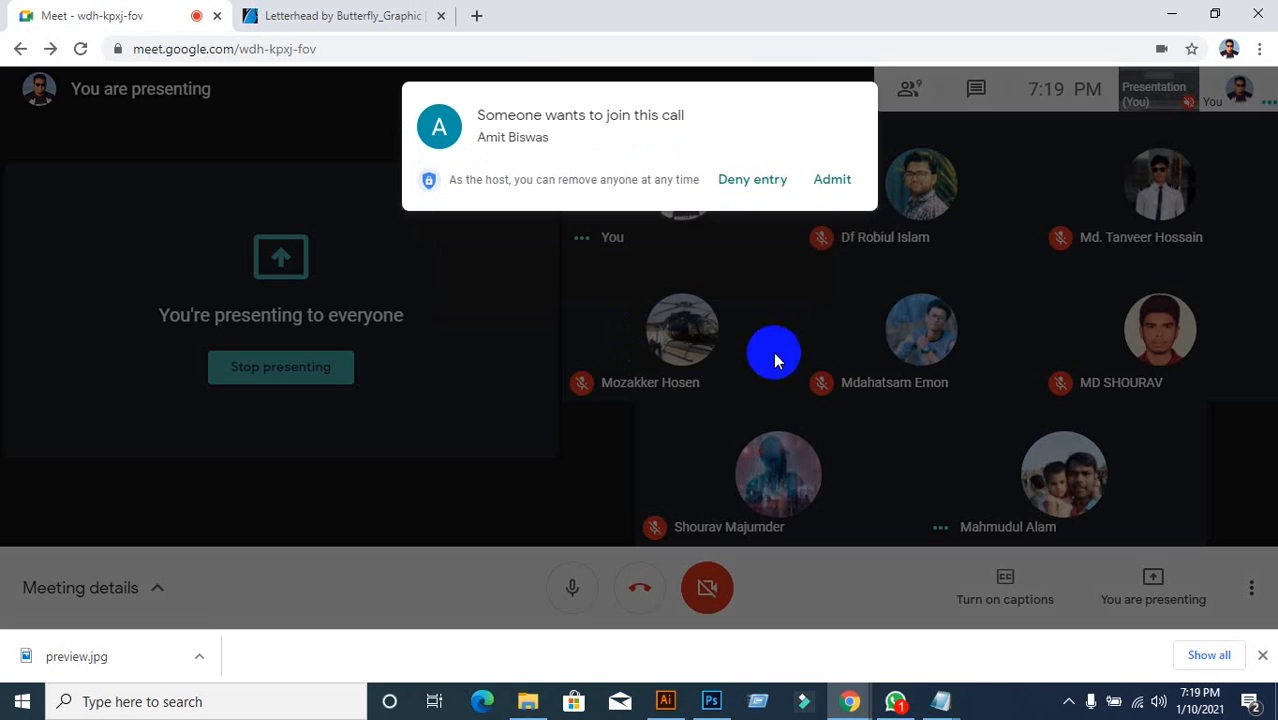
pyautogui.click(836, 181)
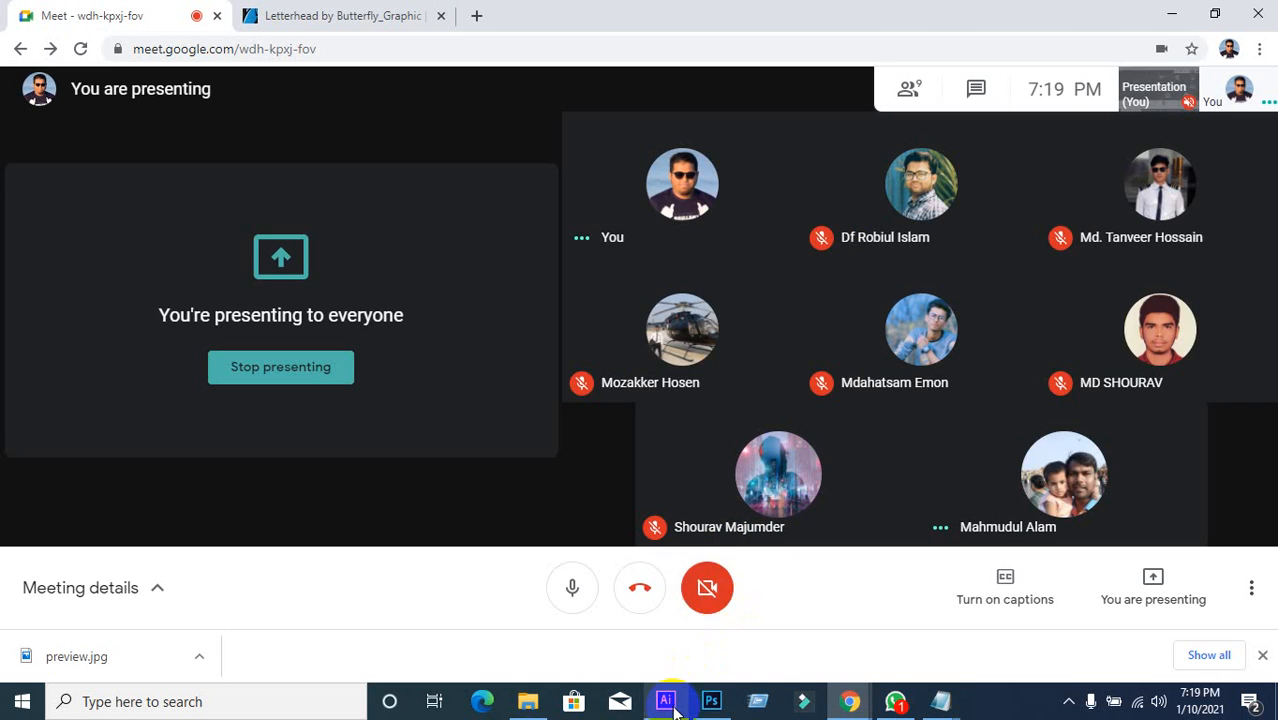
pyautogui.click(665, 701)
pyautogui.click(92, 17)
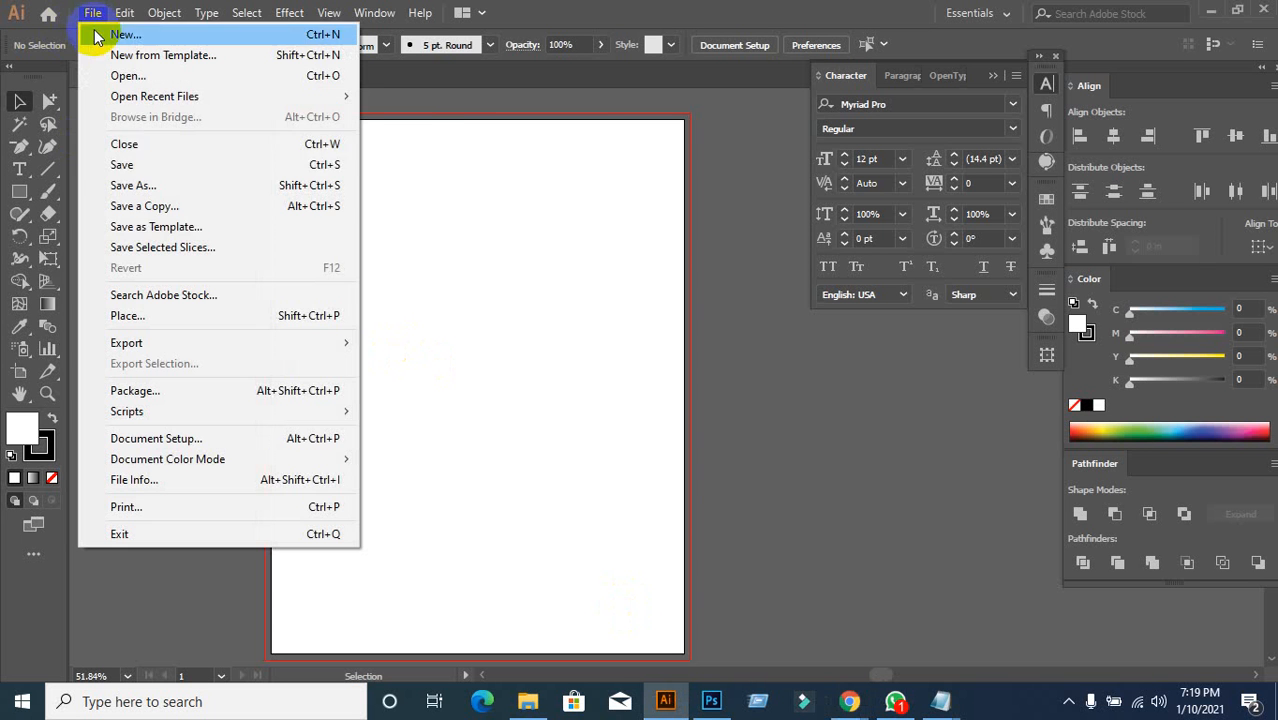
# Step: Place preview.jpg from the desktop as an embedded image
pyautogui.click(125, 316)
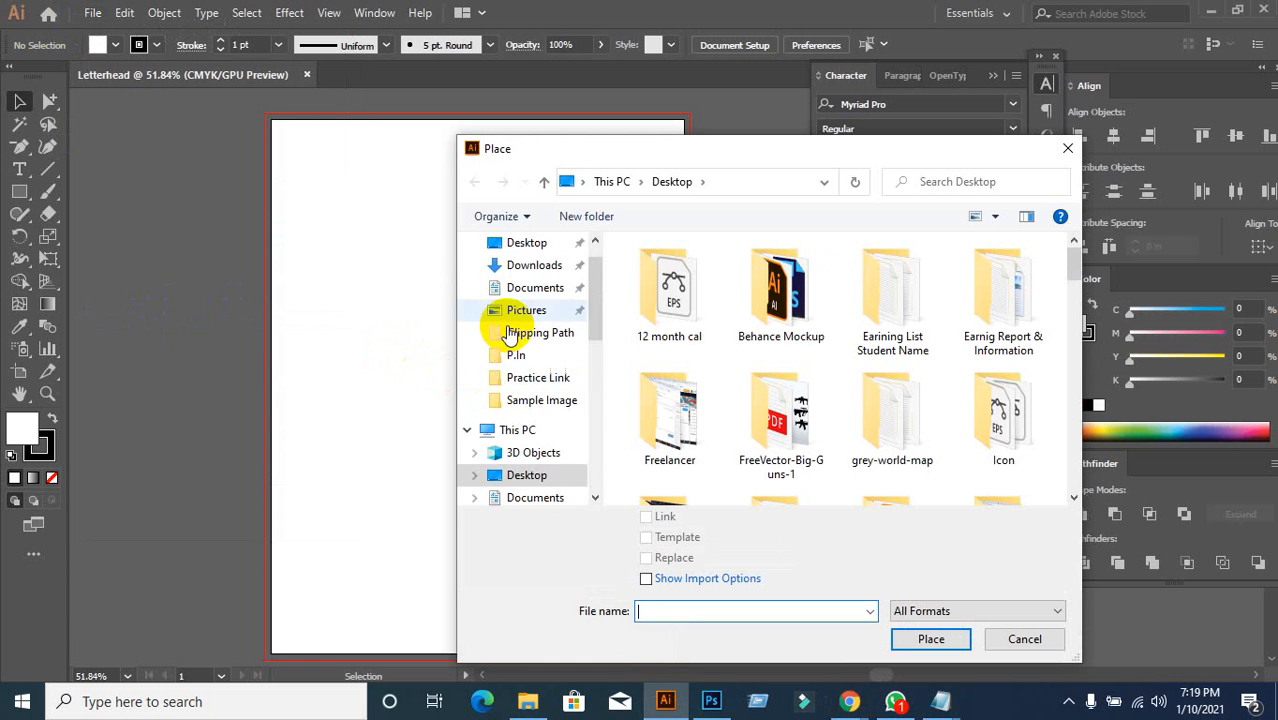
pyautogui.scroll(1, 509, 328)
pyautogui.click(523, 286)
pyautogui.scroll(-10, 962, 403)
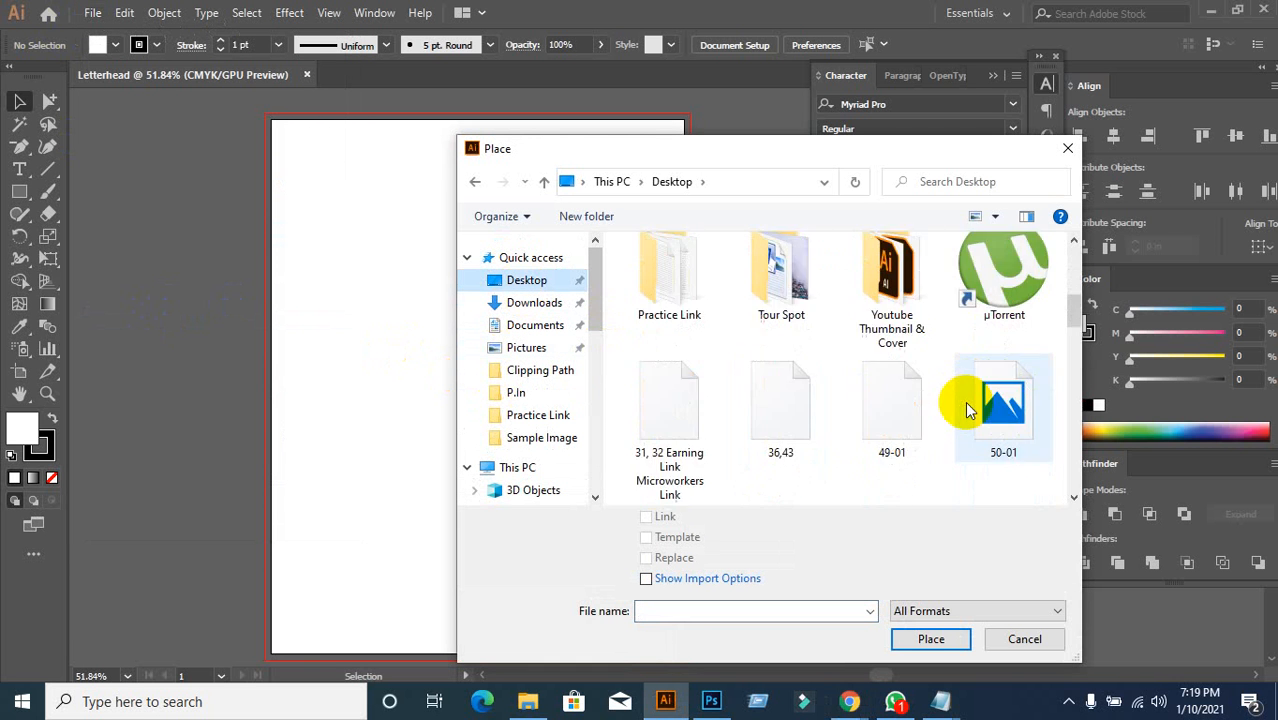
pyautogui.scroll(-6, 972, 427)
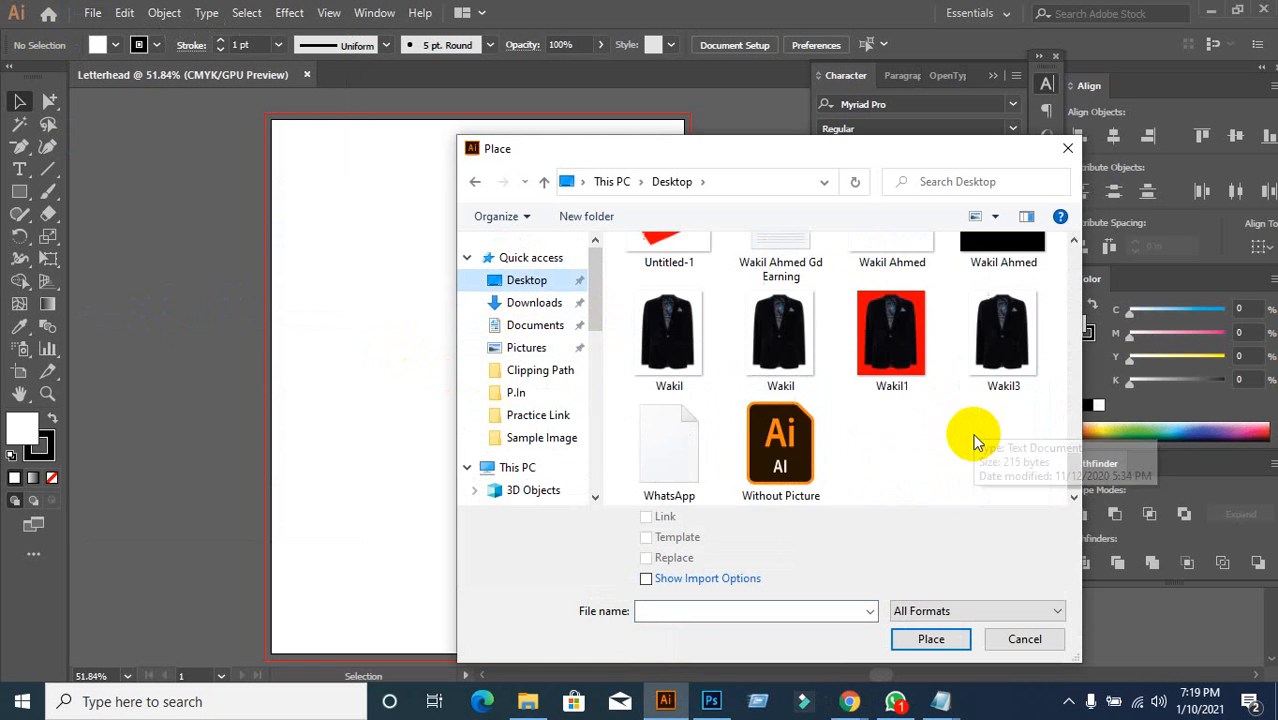
pyautogui.scroll(5, 980, 425)
pyautogui.click(906, 412)
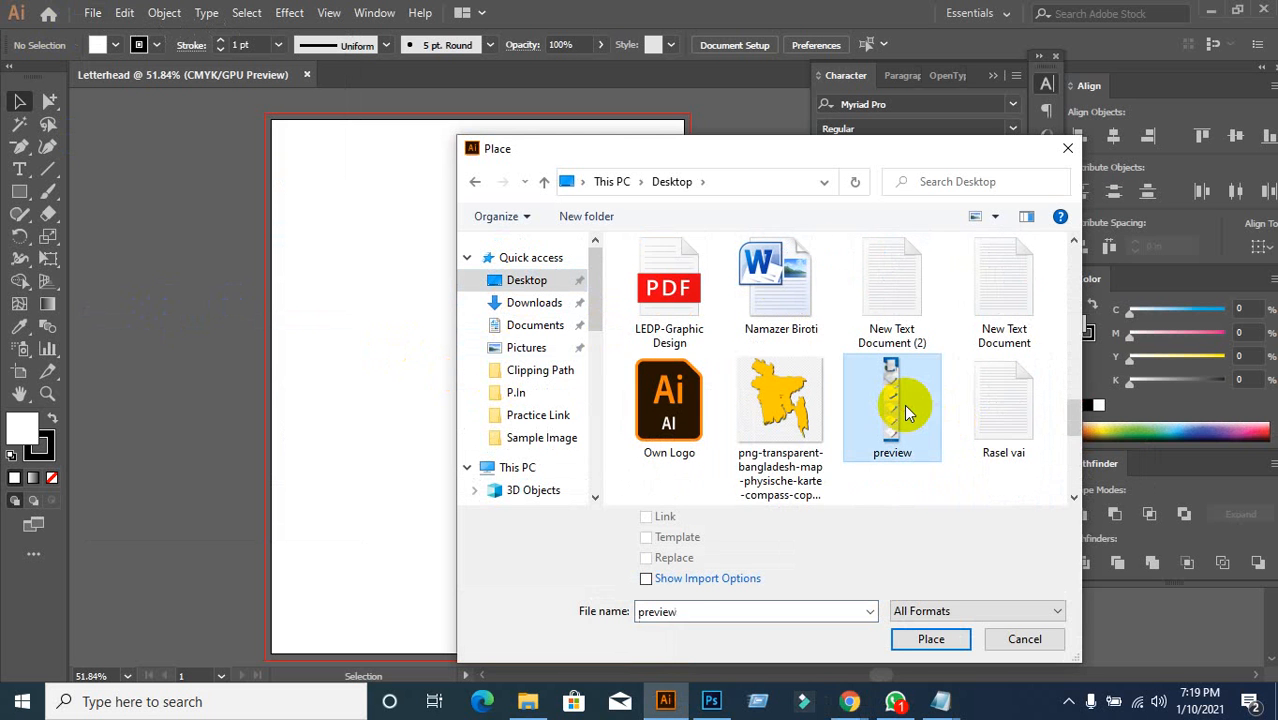
pyautogui.click(646, 516)
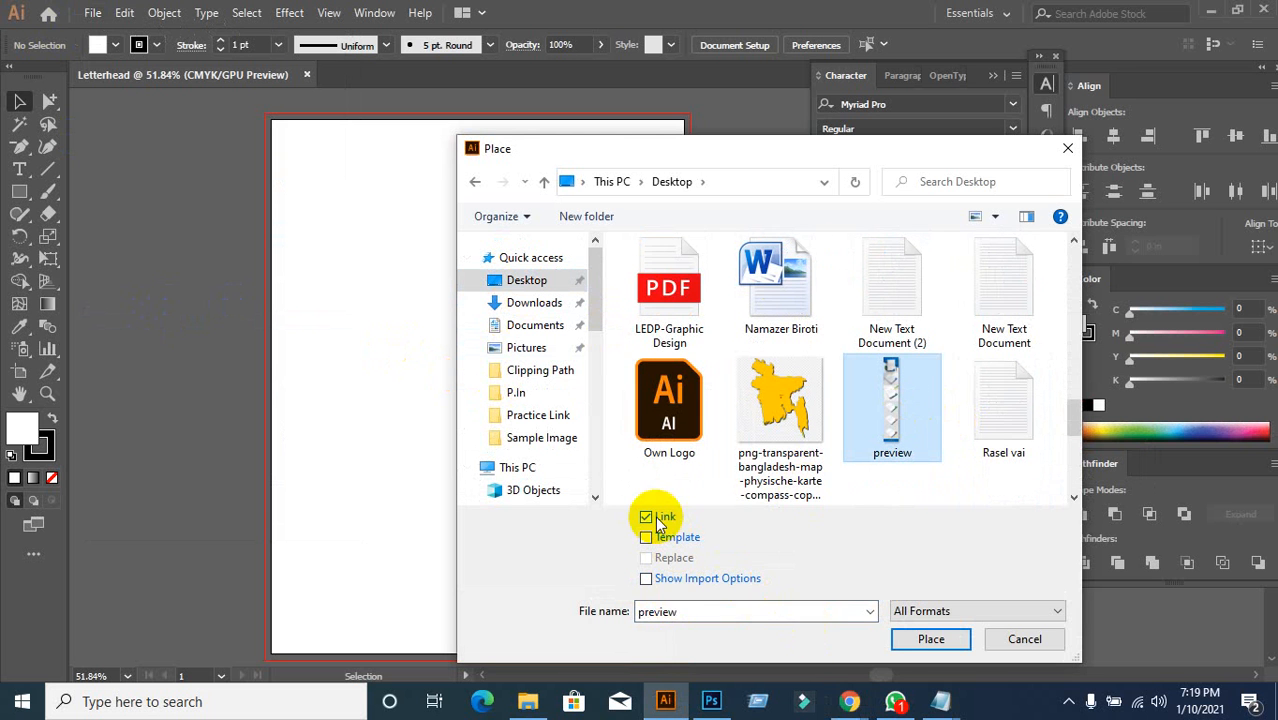
pyautogui.click(931, 639)
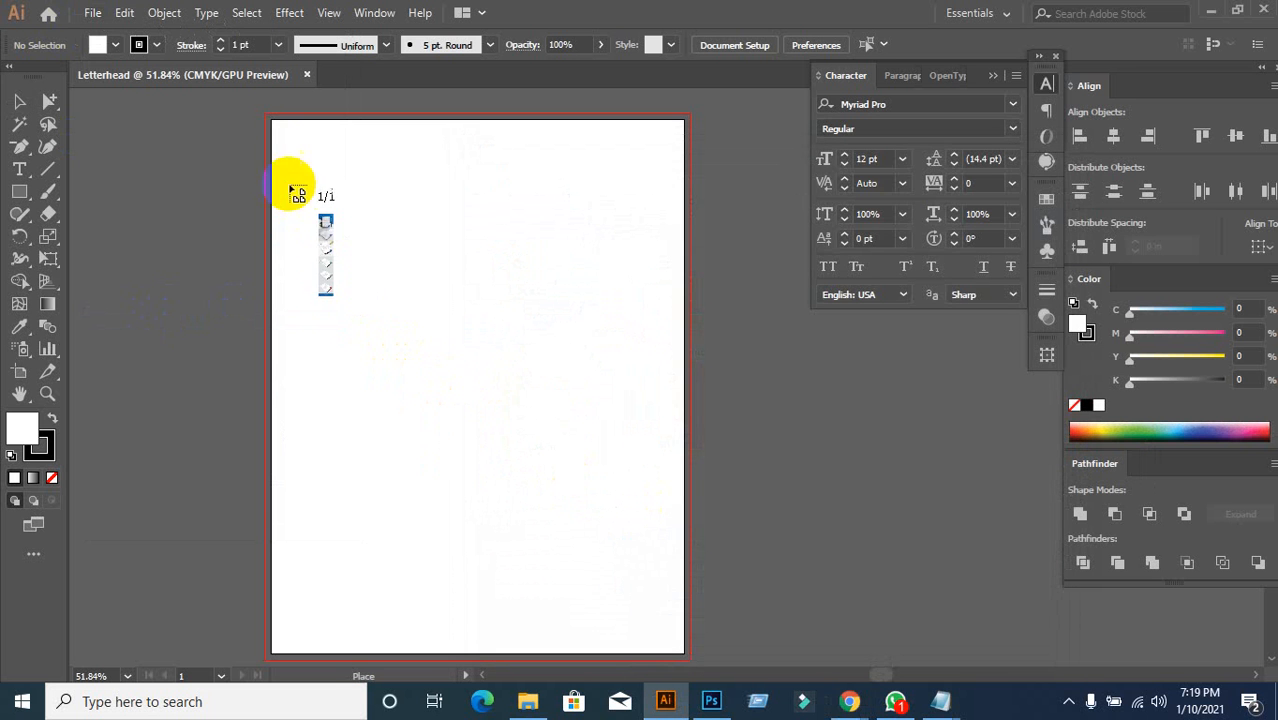
# Step: Drop the preview image in and move it off the artboard to the left
pyautogui.moveTo(277, 118); pyautogui.dragTo(770, 606)
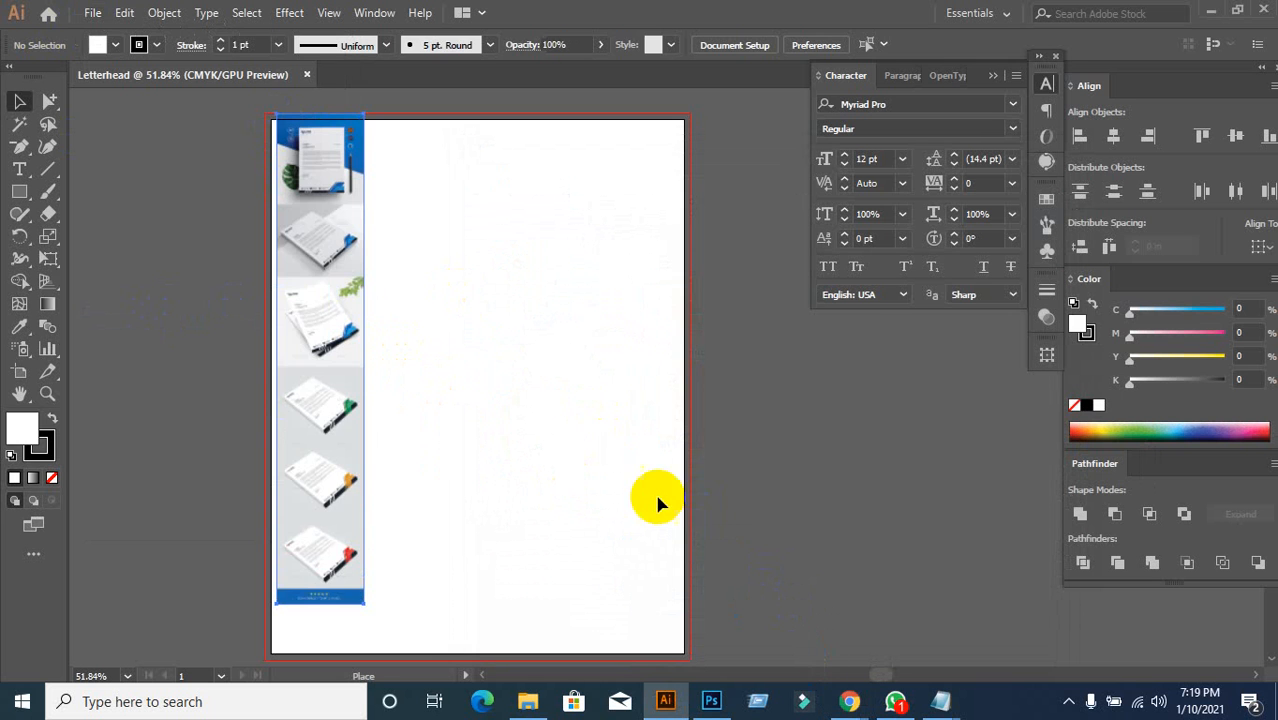
pyautogui.moveTo(516, 422); pyautogui.dragTo(708, 464)
pyautogui.moveTo(514, 420); pyautogui.dragTo(286, 350)
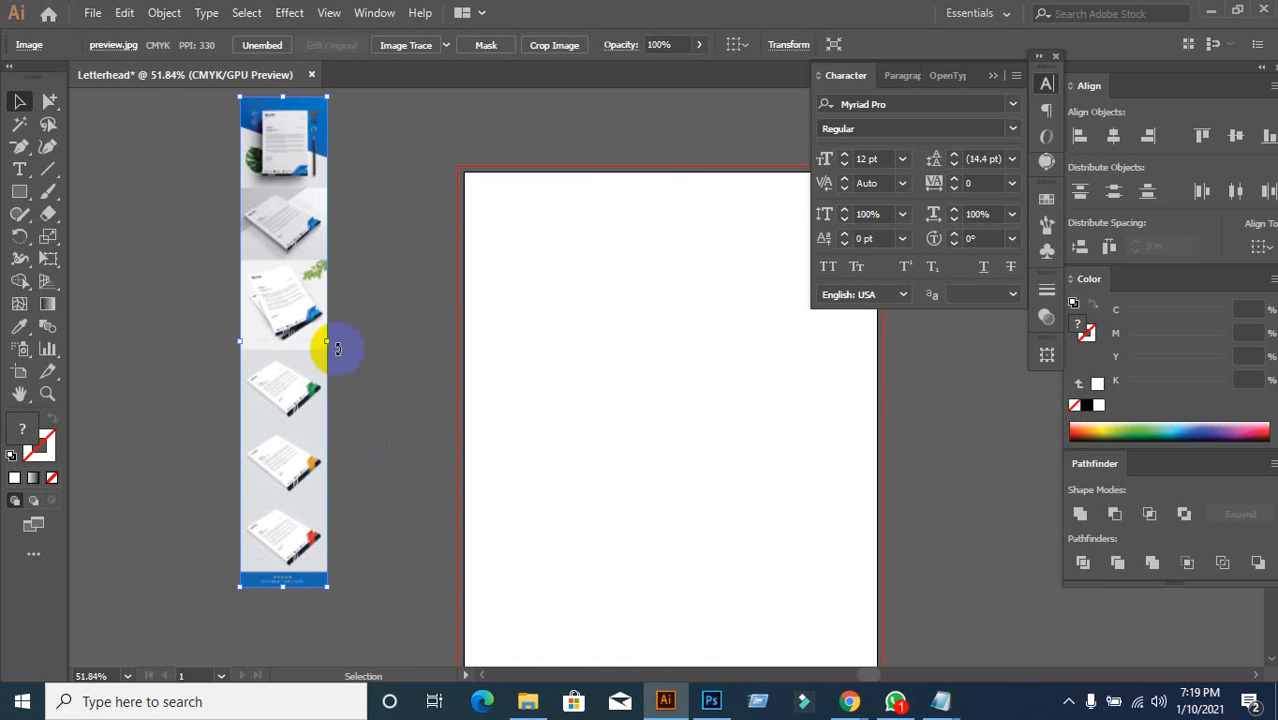
pyautogui.scroll(2, 340, 370)
pyautogui.scroll(-1, 340, 428)
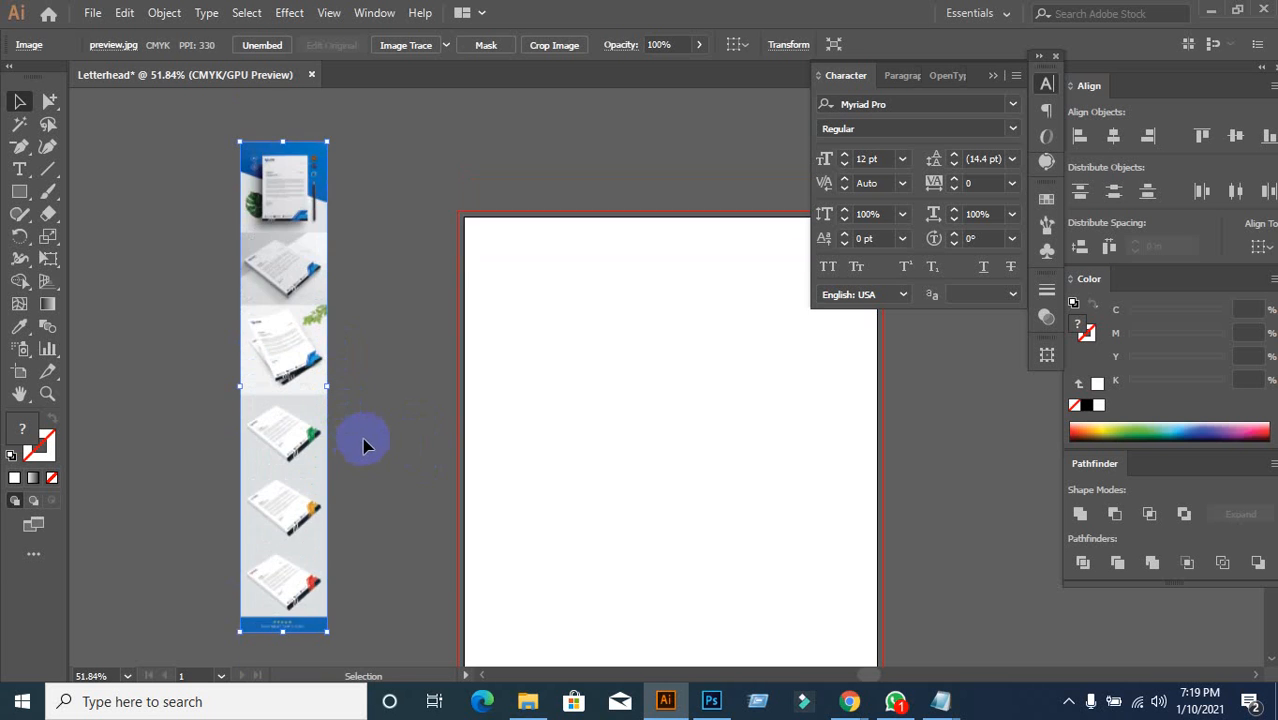
pyautogui.scroll(-2, 363, 445)
# Step: Scale the preview image up from its corner and reposition it as a reference
pyautogui.moveTo(349, 563); pyautogui.dragTo(606, 94)
pyautogui.moveTo(331, 224); pyautogui.dragTo(325, 397)
pyautogui.moveTo(397, 275); pyautogui.dragTo(623, 127)
pyautogui.scroll(5, 411, 382)
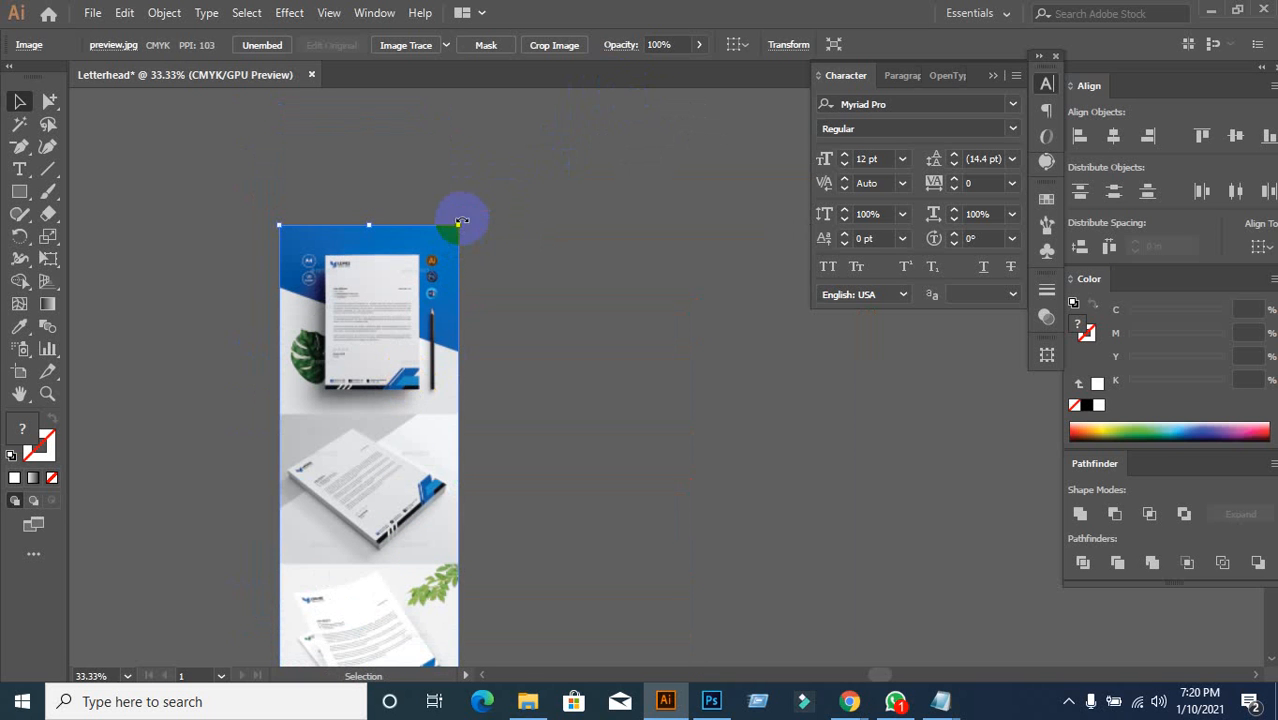
pyautogui.moveTo(459, 228); pyautogui.dragTo(566, 112)
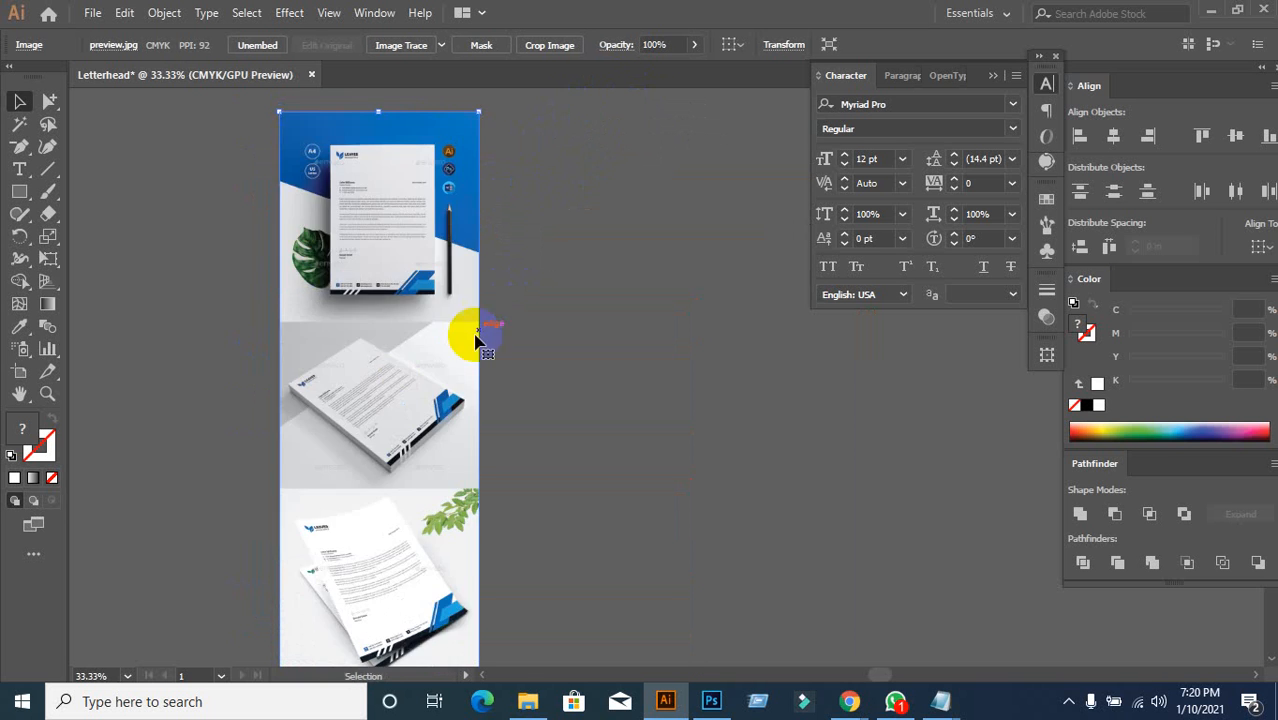
pyautogui.scroll(3, 465, 342)
pyautogui.moveTo(405, 340); pyautogui.dragTo(377, 462)
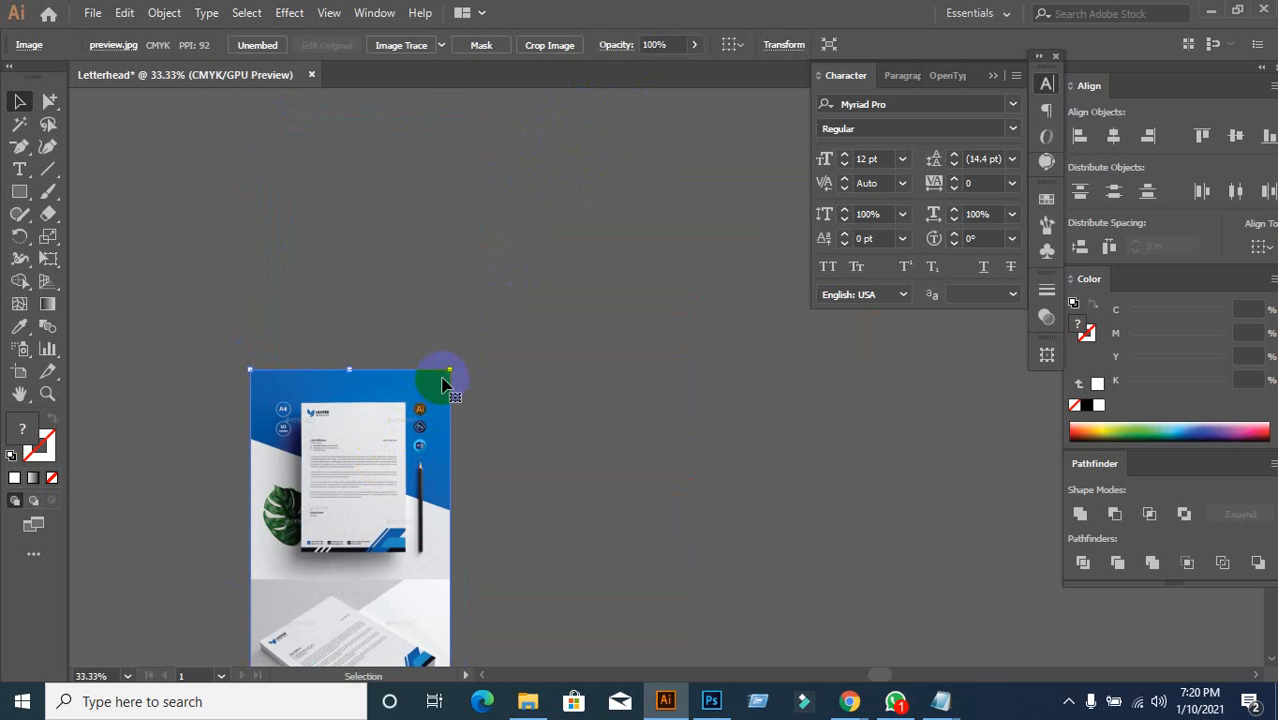
pyautogui.moveTo(449, 372); pyautogui.dragTo(676, 77)
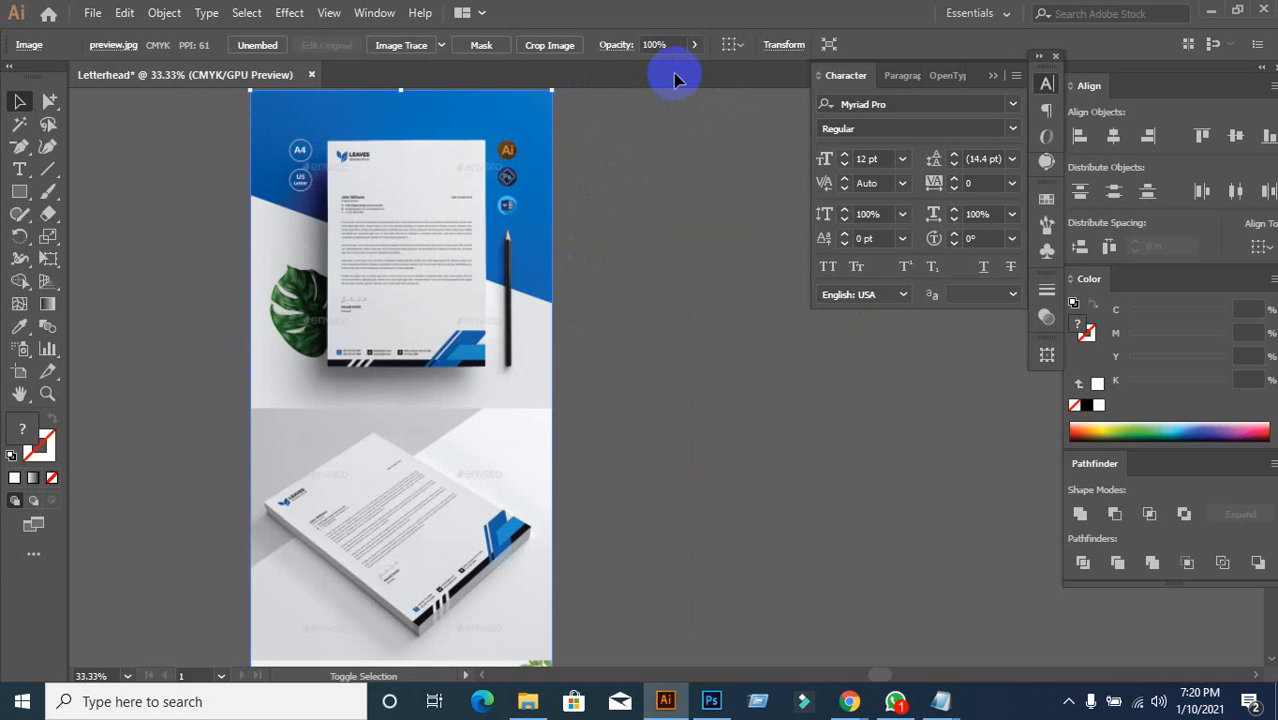
pyautogui.scroll(2, 463, 147)
pyautogui.scroll(4, 463, 147)
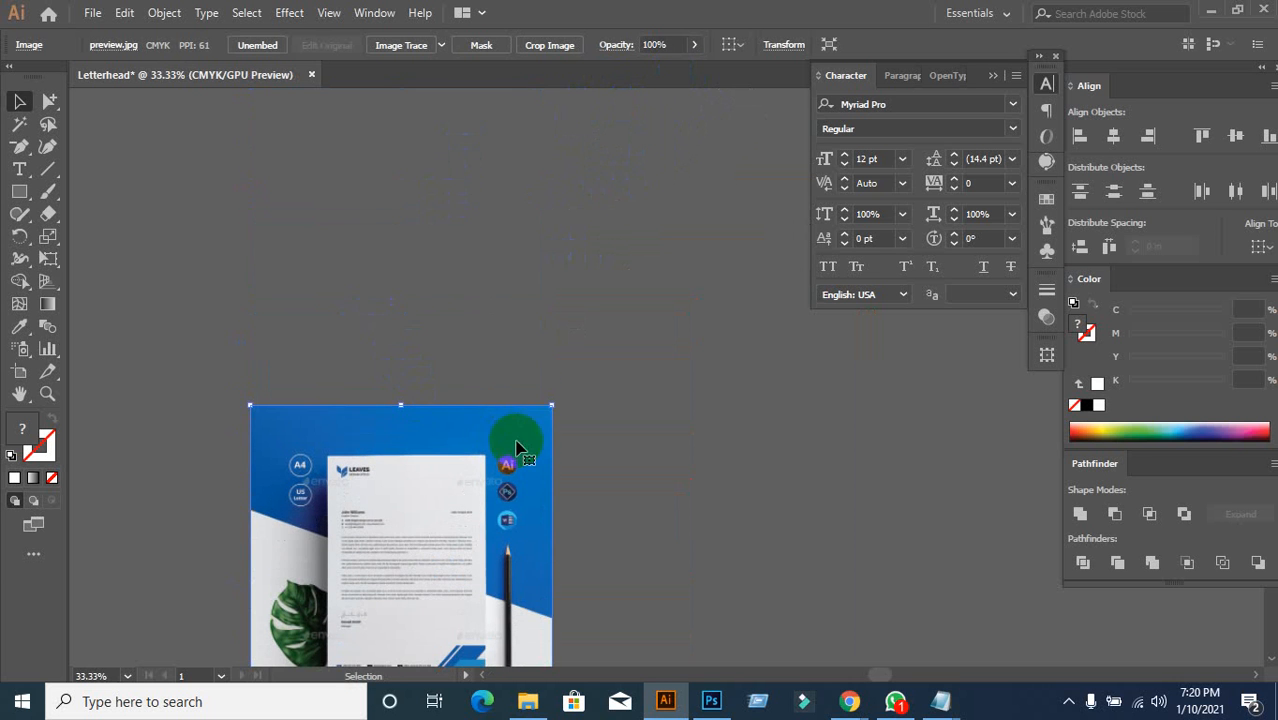
pyautogui.moveTo(553, 405); pyautogui.dragTo(741, 122)
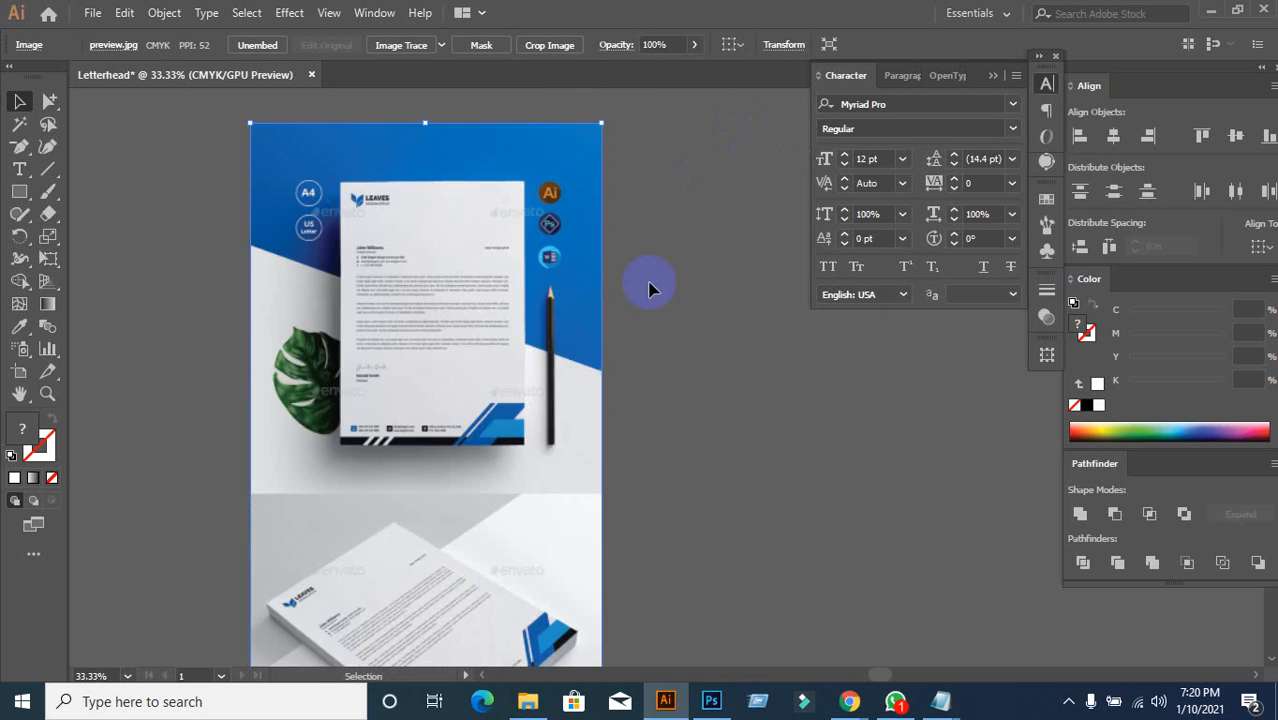
pyautogui.scroll(2, 500, 345)
pyautogui.moveTo(433, 336); pyautogui.dragTo(411, 433)
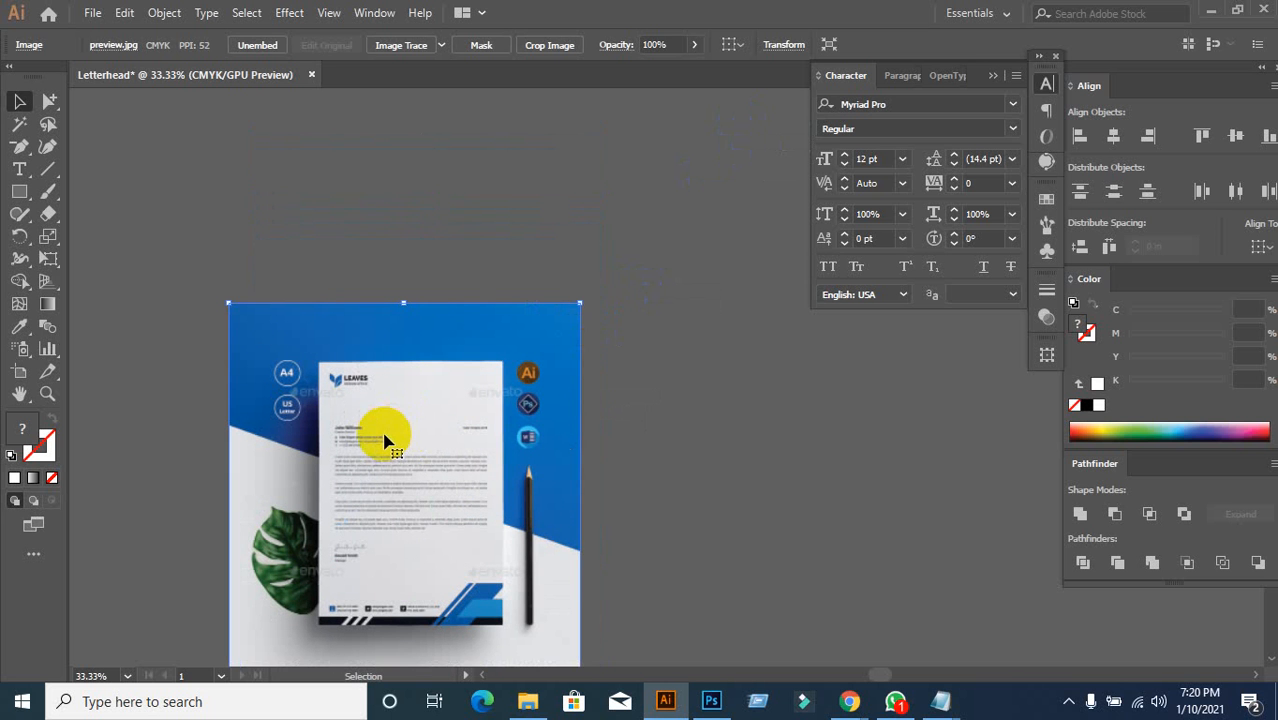
# Step: Start a Crop Image on the mockup and pull the crop's top edge upward
pyautogui.rightClick(397, 436)
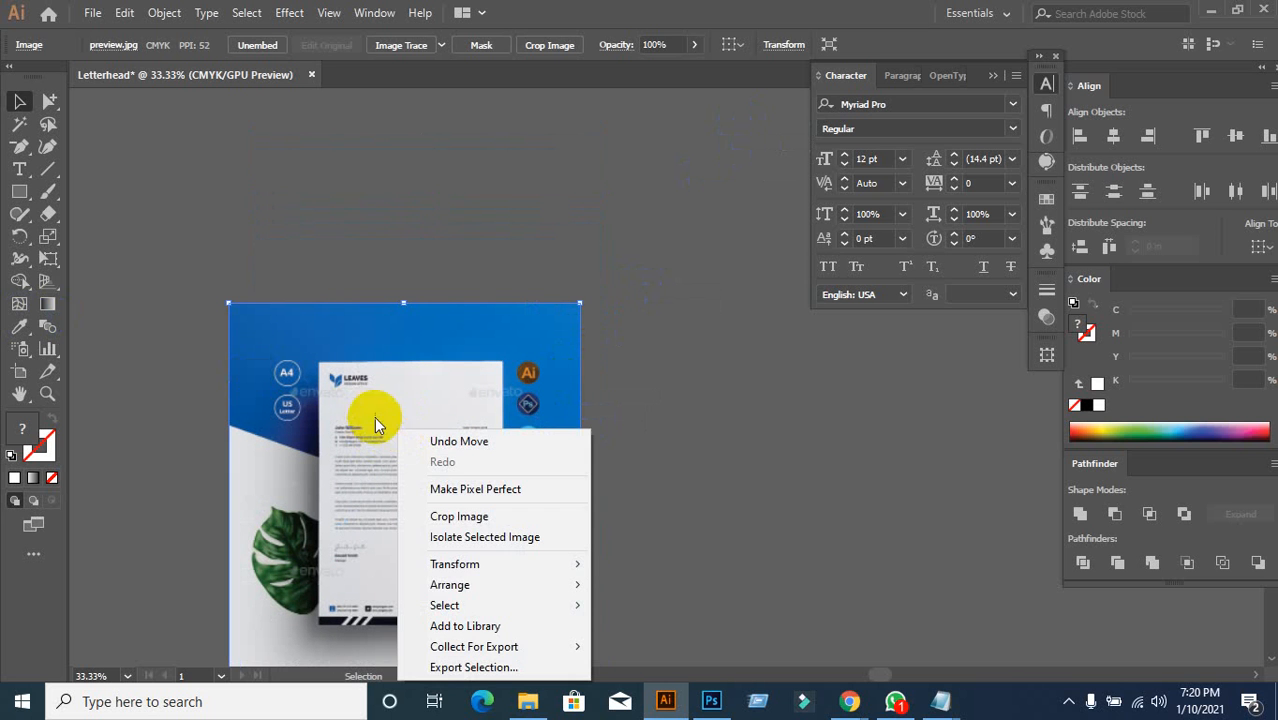
pyautogui.click(452, 520)
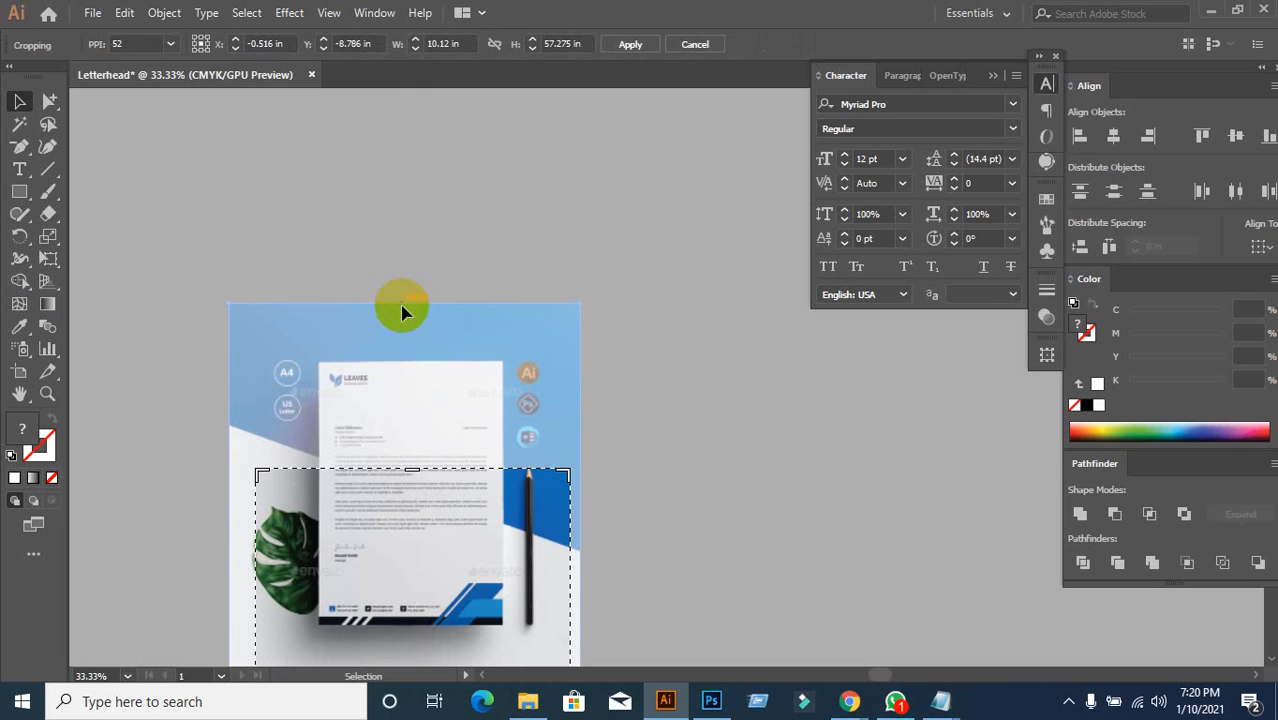
pyautogui.moveTo(412, 470); pyautogui.dragTo(424, 367)
pyautogui.scroll(-5, 310, 579)
pyautogui.scroll(-5, 314, 579)
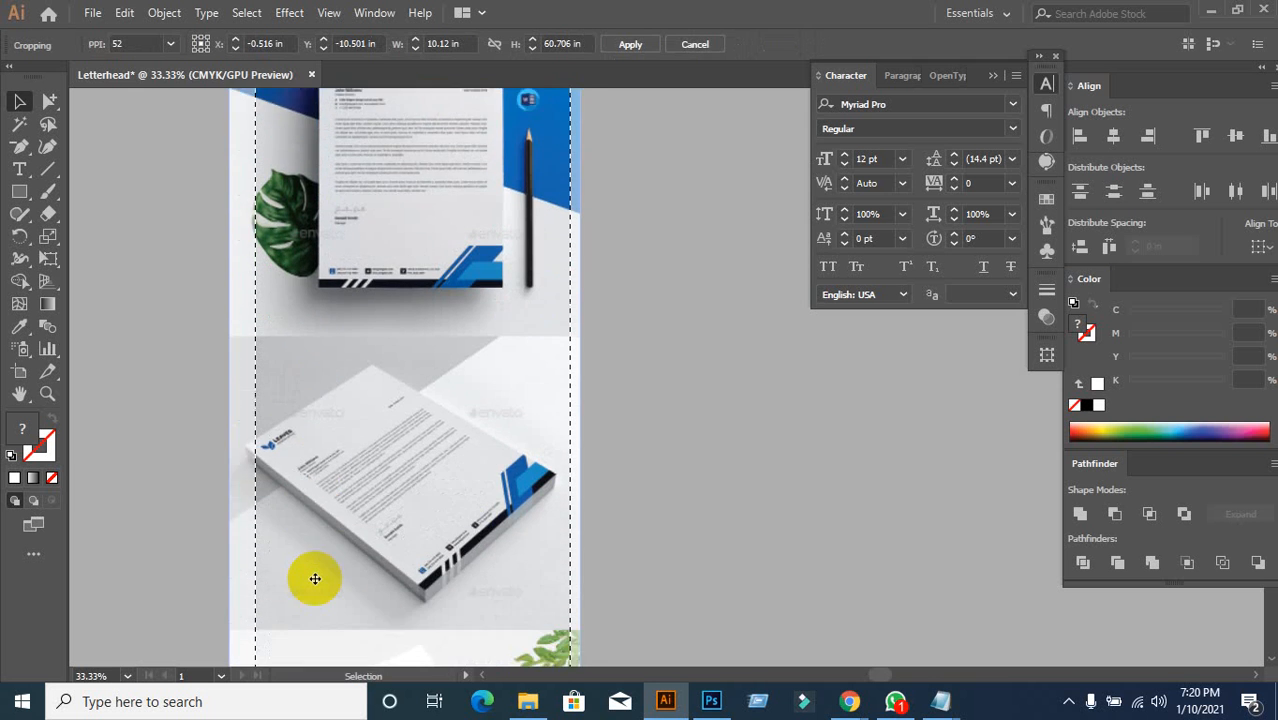
pyautogui.scroll(-4, 314, 579)
pyautogui.scroll(-1, 314, 607)
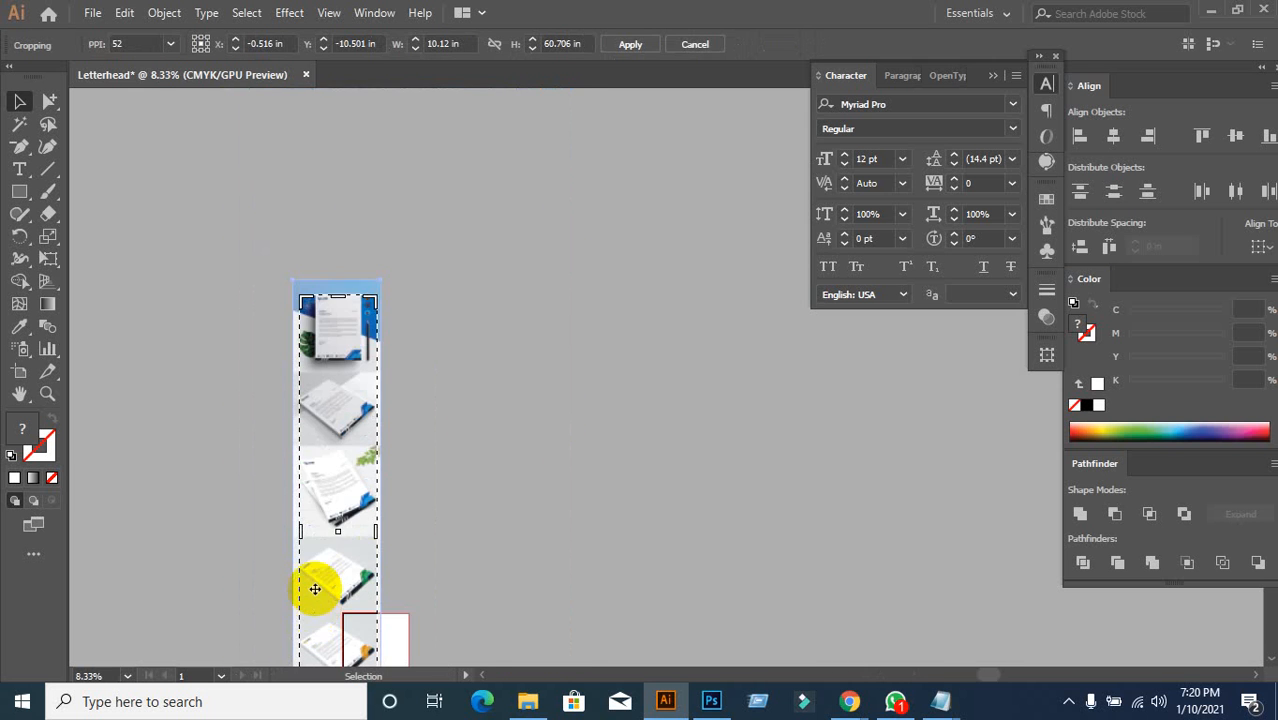
pyautogui.scroll(1, 314, 585)
# Step: Trim the crop's sides, then cancel the crop and move the image up-left
pyautogui.moveTo(287, 495); pyautogui.dragTo(316, 527)
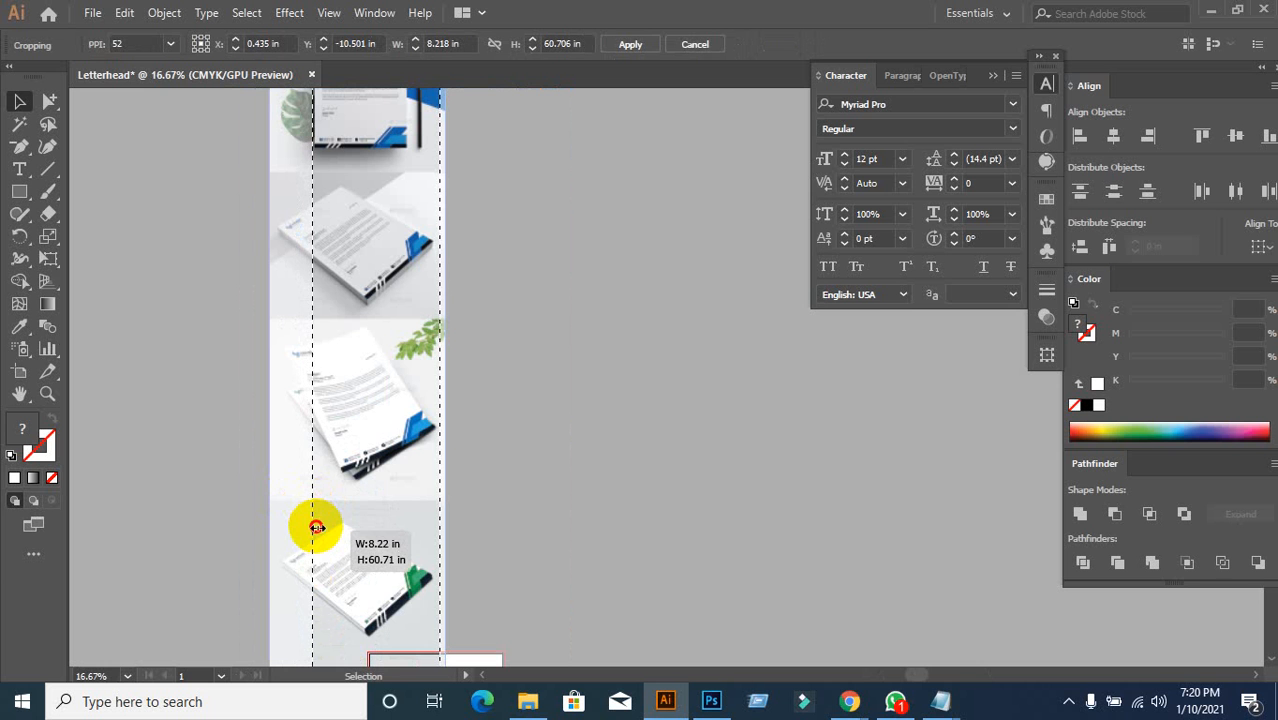
pyautogui.moveTo(434, 491); pyautogui.dragTo(402, 513)
pyautogui.scroll(-4, 401, 512)
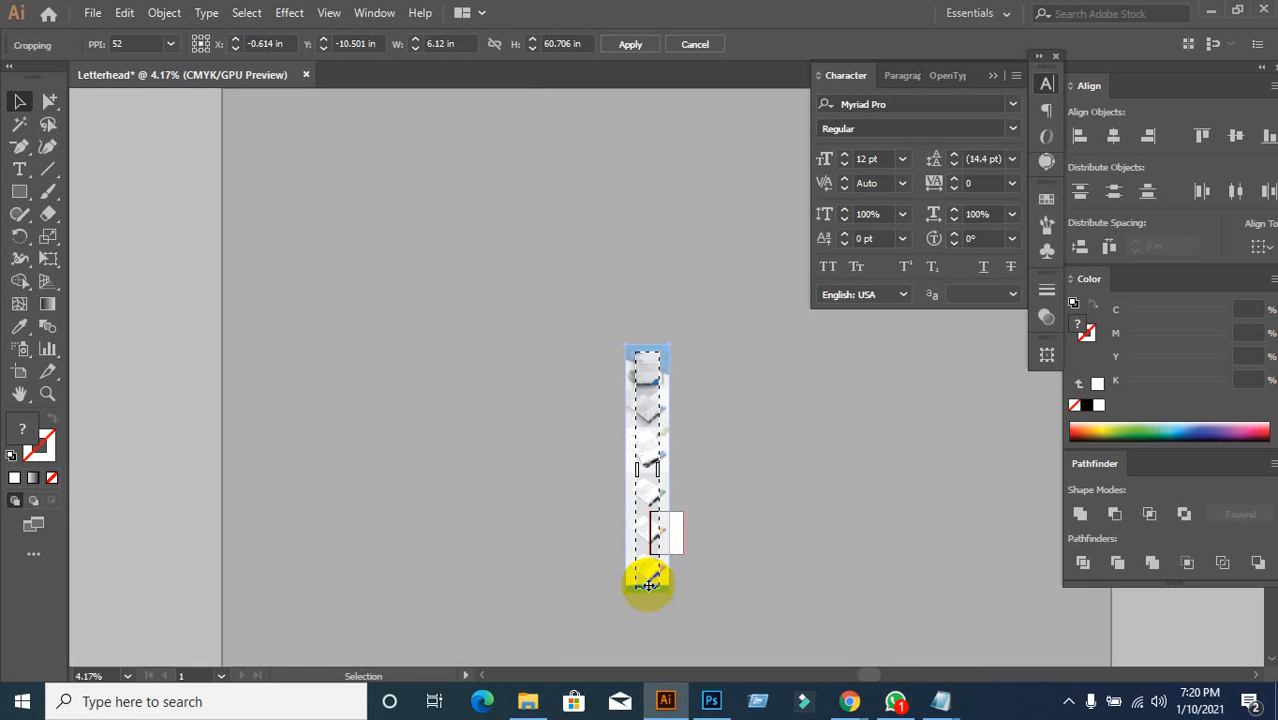
pyautogui.moveTo(648, 585)
pyautogui.mouseDown()
pyautogui.moveTo(650, 556)
pyautogui.moveTo(658, 567)
pyautogui.mouseUp()
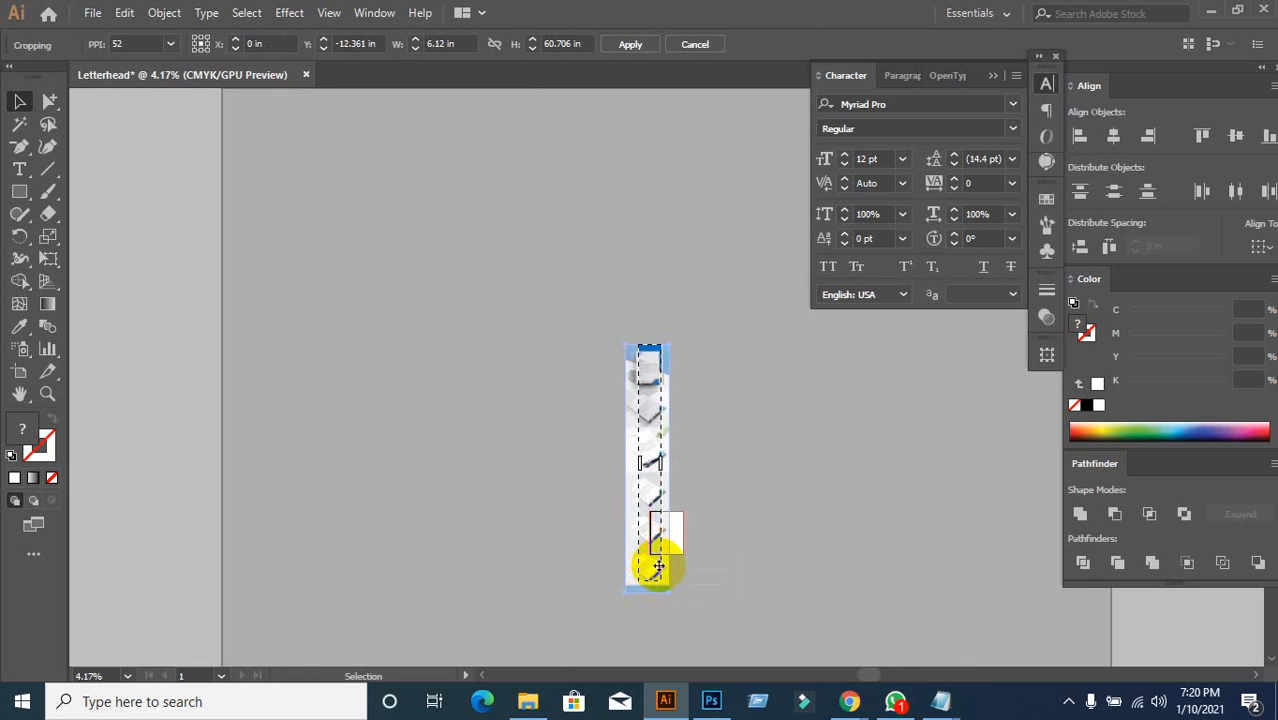
pyautogui.click(694, 44)
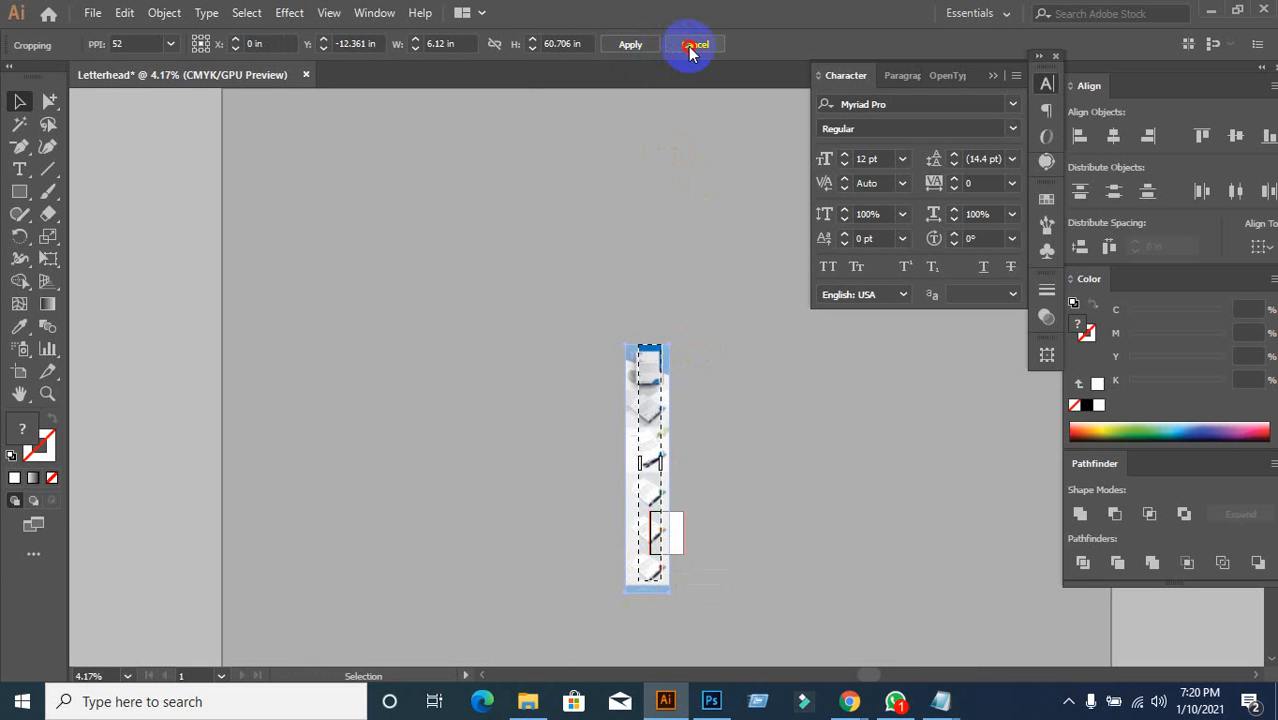
pyautogui.moveTo(634, 414); pyautogui.dragTo(491, 320)
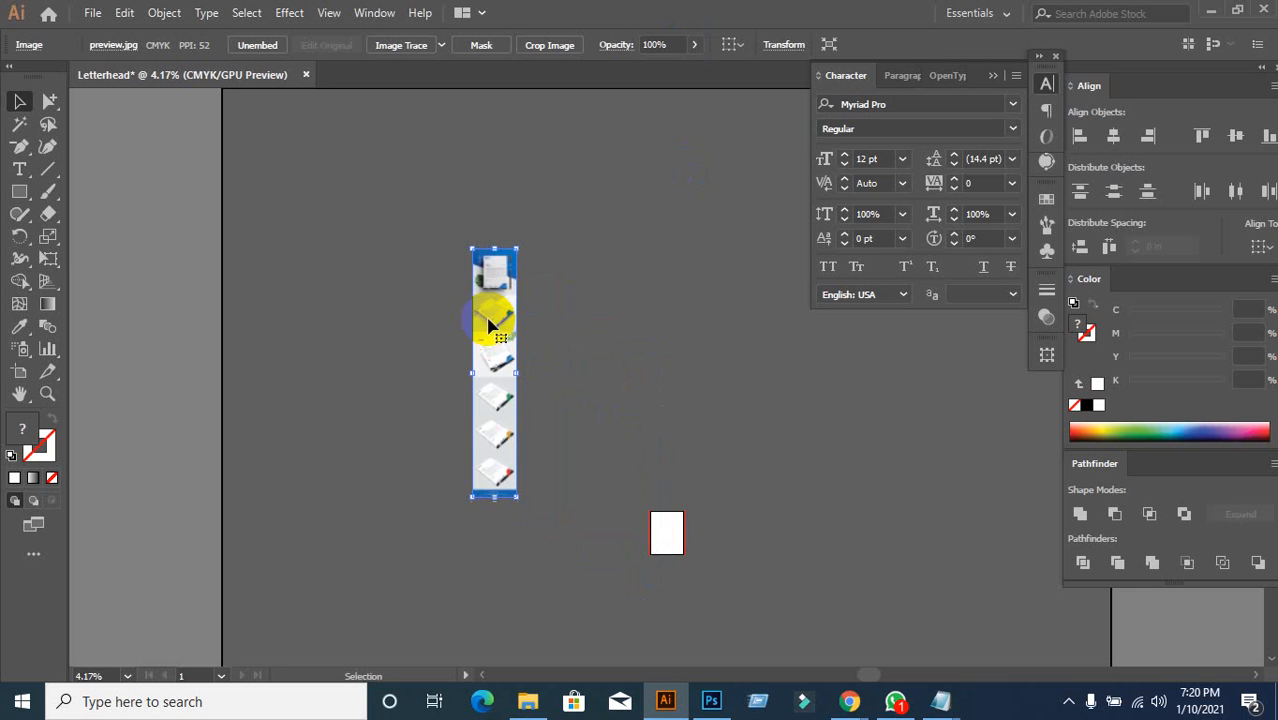
# Step: Crop the mockup image to its top two letterhead previews and re-centre the view on it
pyautogui.rightClick(491, 418)
pyautogui.click(555, 502)
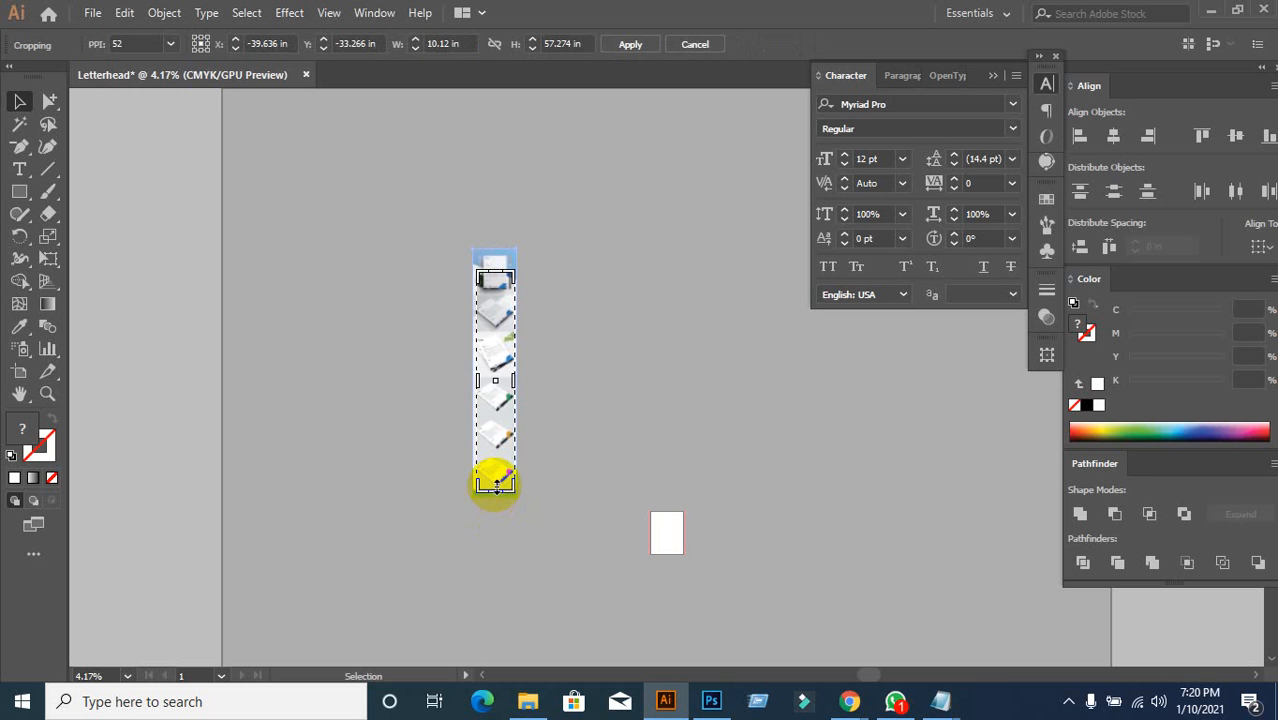
pyautogui.moveTo(496, 484); pyautogui.dragTo(496, 328)
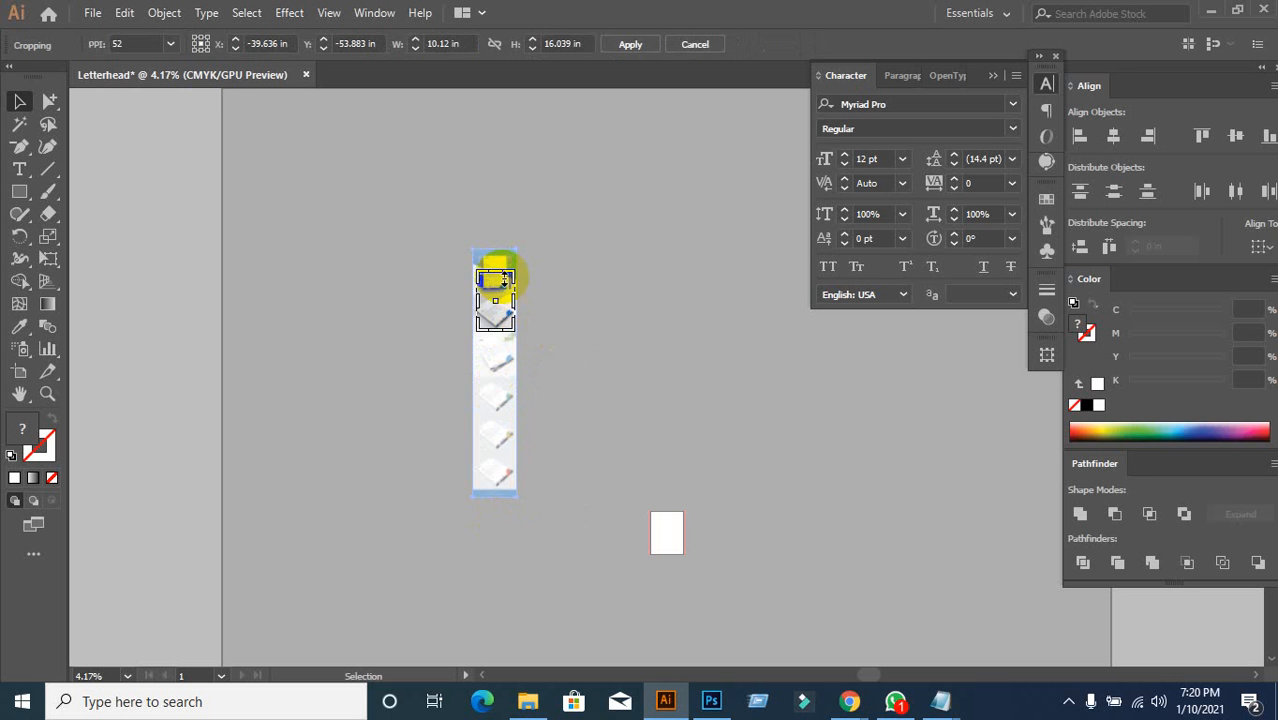
pyautogui.moveTo(497, 271); pyautogui.dragTo(520, 215)
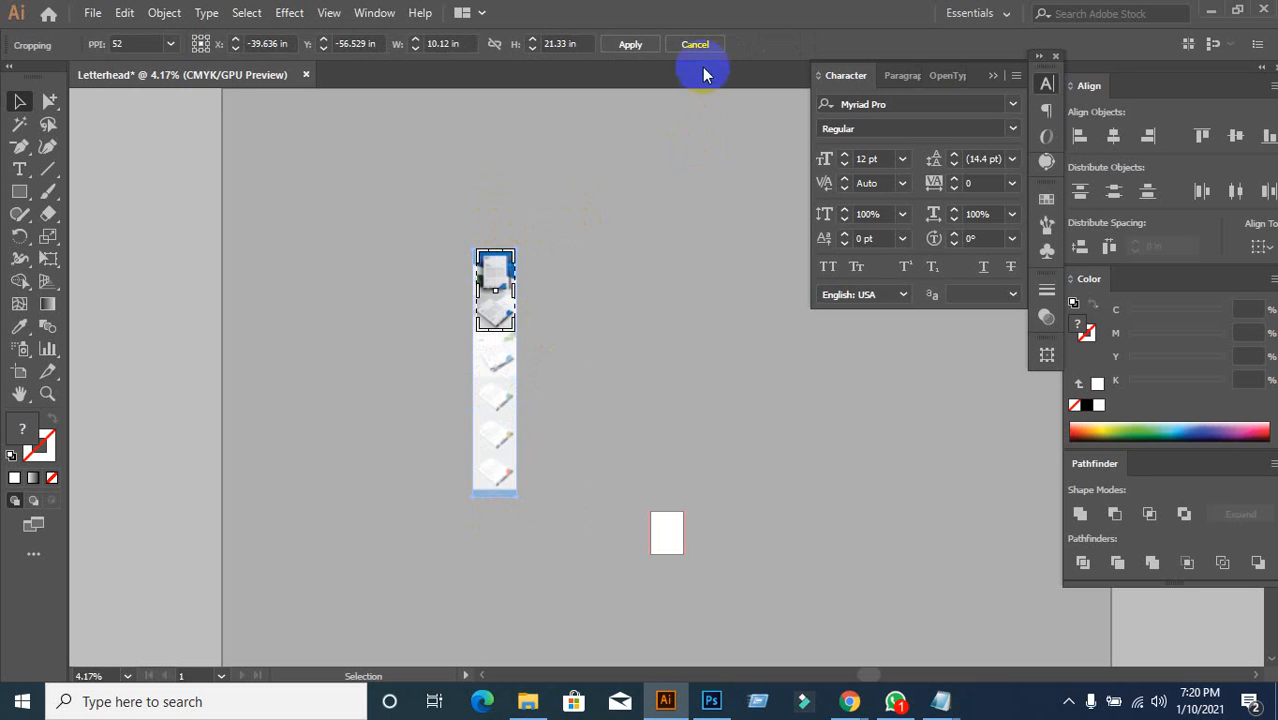
pyautogui.click(635, 42)
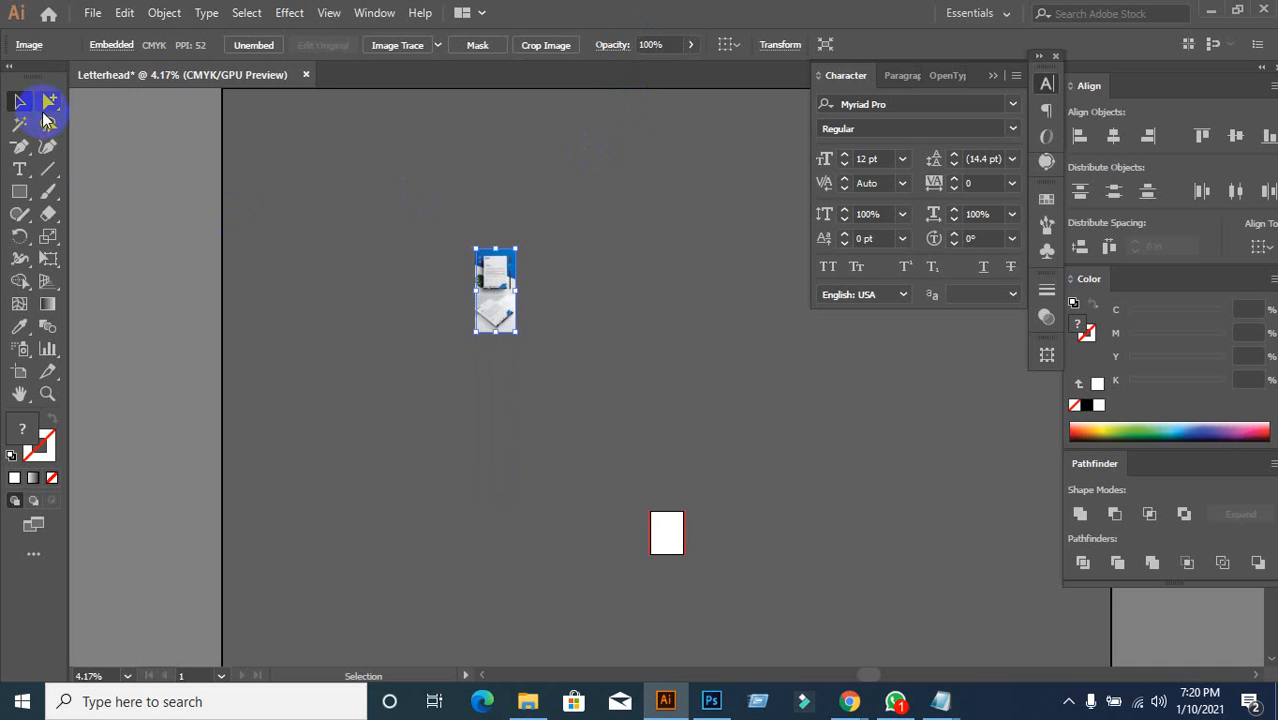
pyautogui.scroll(6, 521, 283)
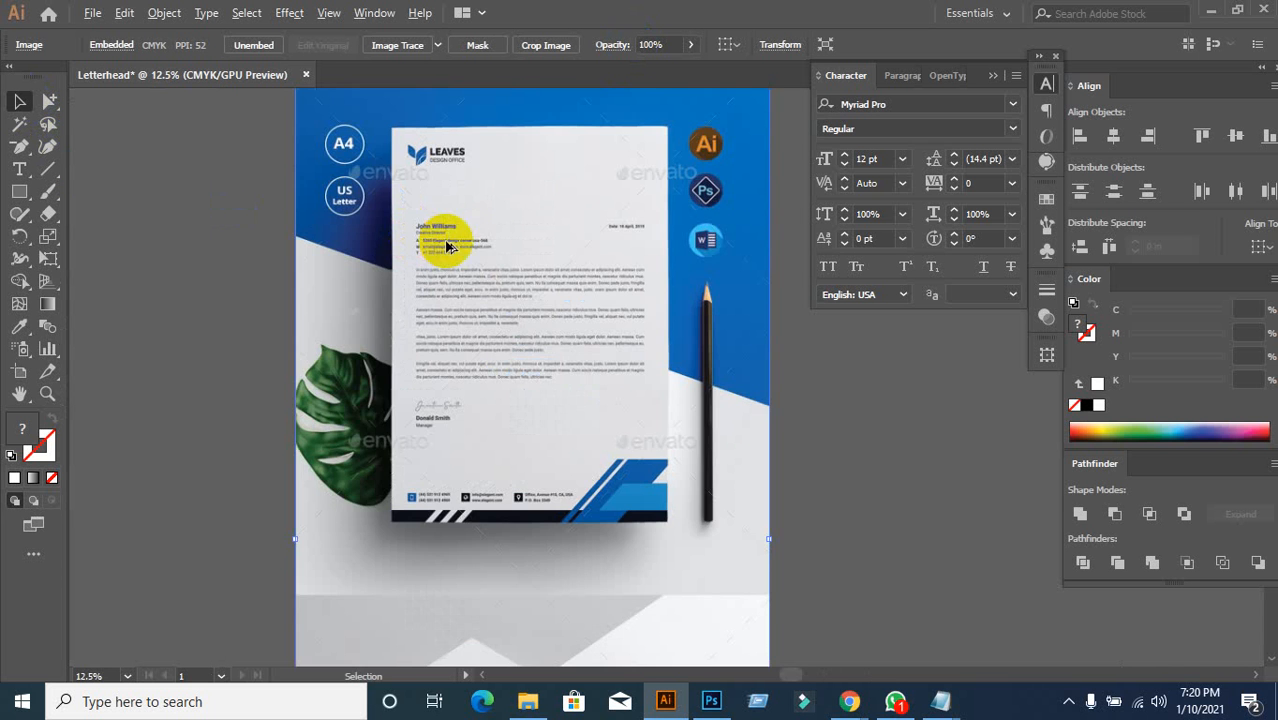
pyautogui.scroll(-3, 491, 257)
pyautogui.scroll(1, 521, 326)
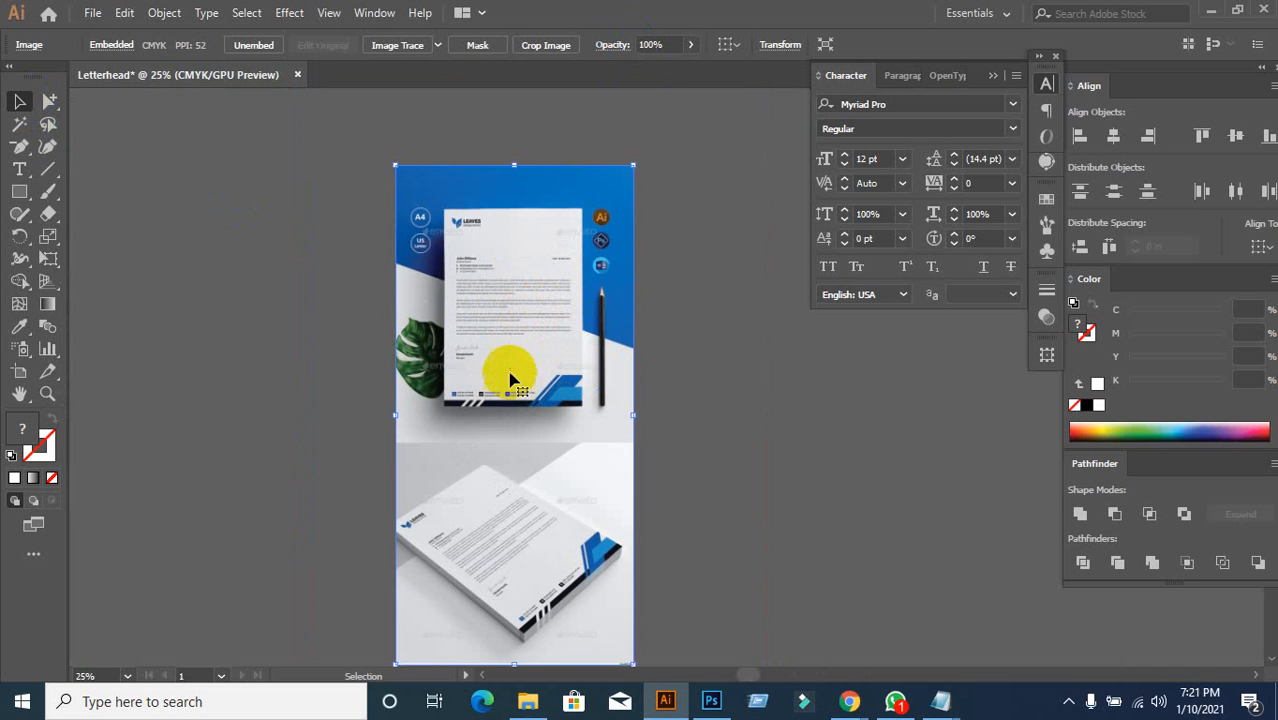
pyautogui.scroll(-1, 508, 370)
pyautogui.scroll(2, 511, 185)
pyautogui.scroll(1, 513, 181)
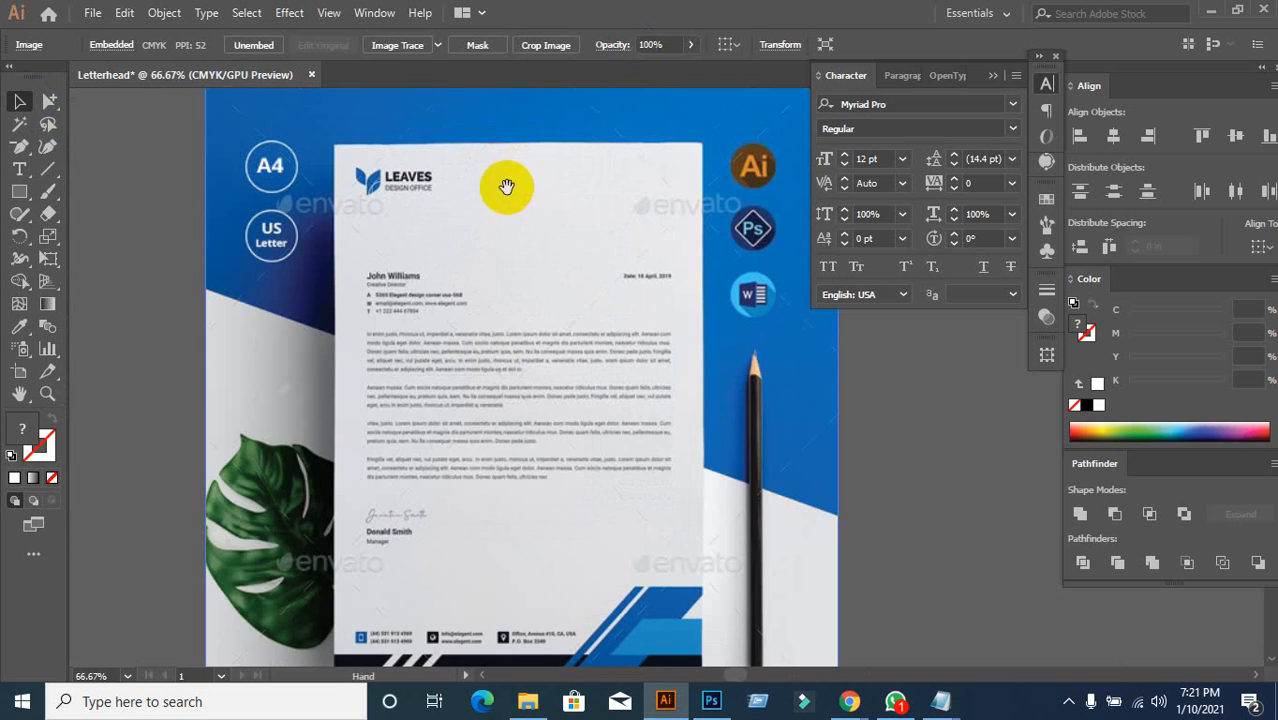
pyautogui.moveTo(506, 187); pyautogui.dragTo(454, 344)
# Step: Crop the image's top, left, right and bottom edges tightly to the flat LEAVES letterhead sheet
pyautogui.rightClick(436, 327)
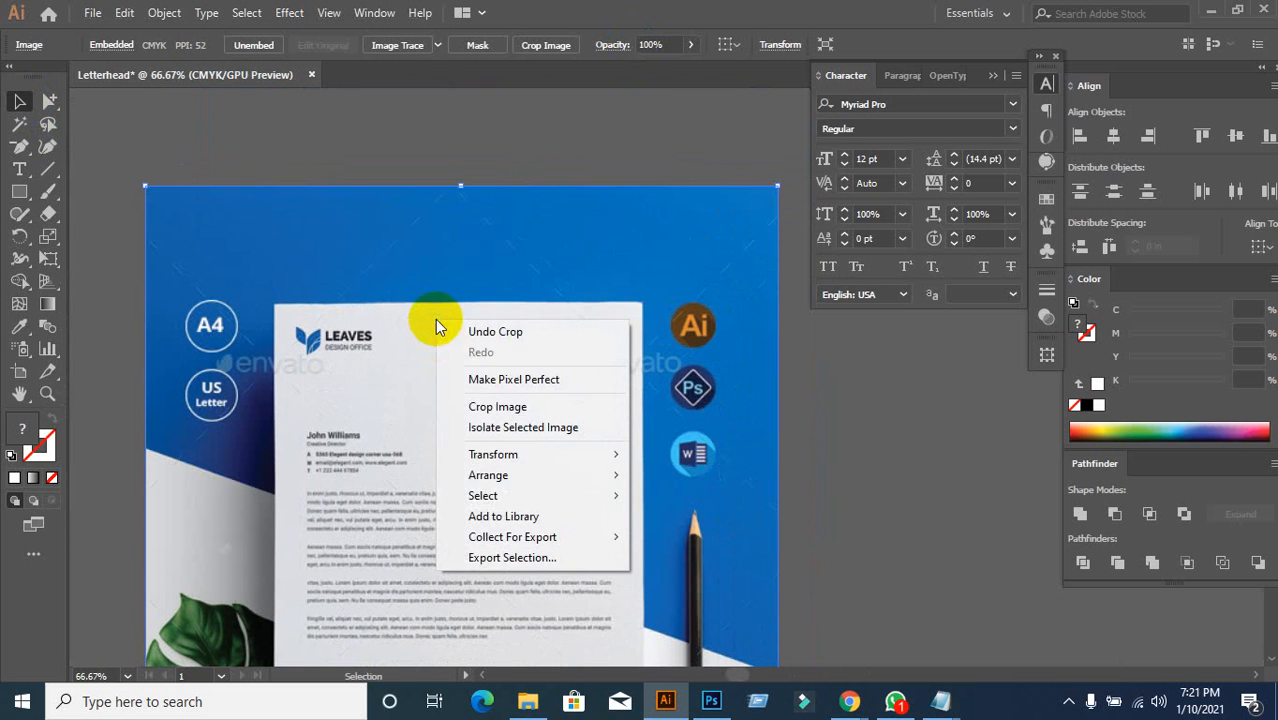
pyautogui.click(478, 402)
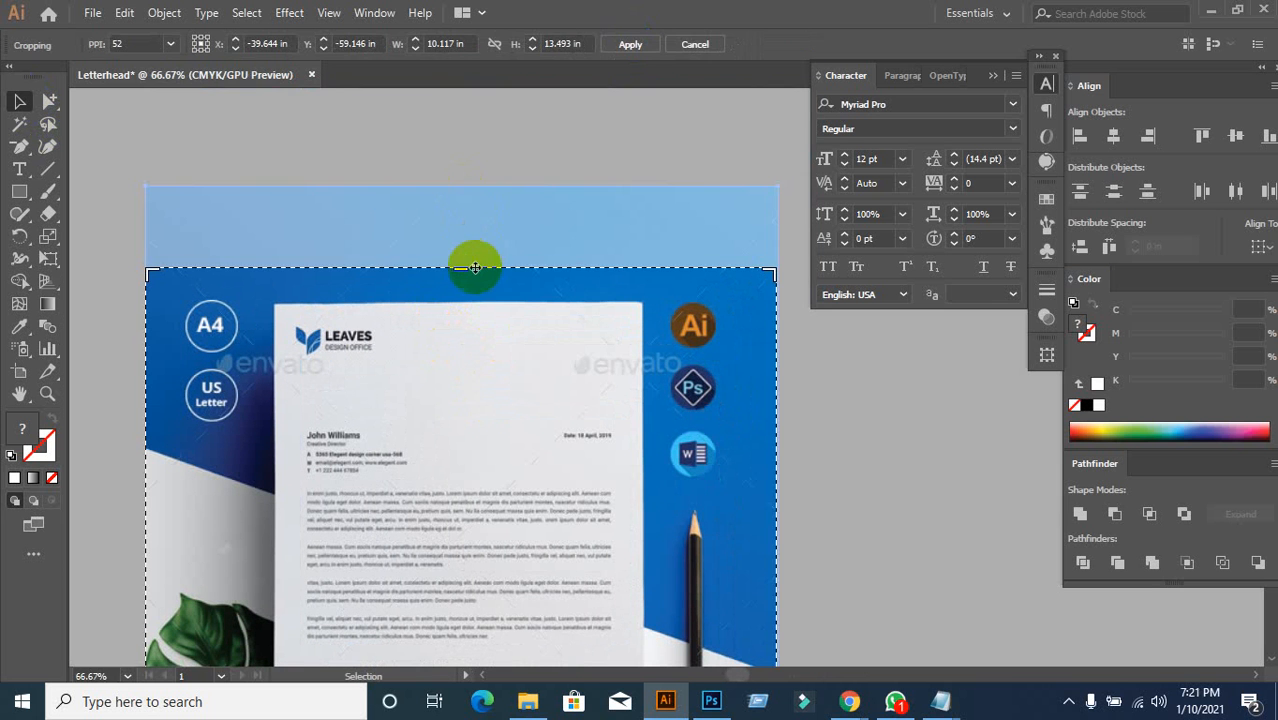
pyautogui.moveTo(464, 269); pyautogui.dragTo(461, 304)
pyautogui.scroll(-5, 499, 377)
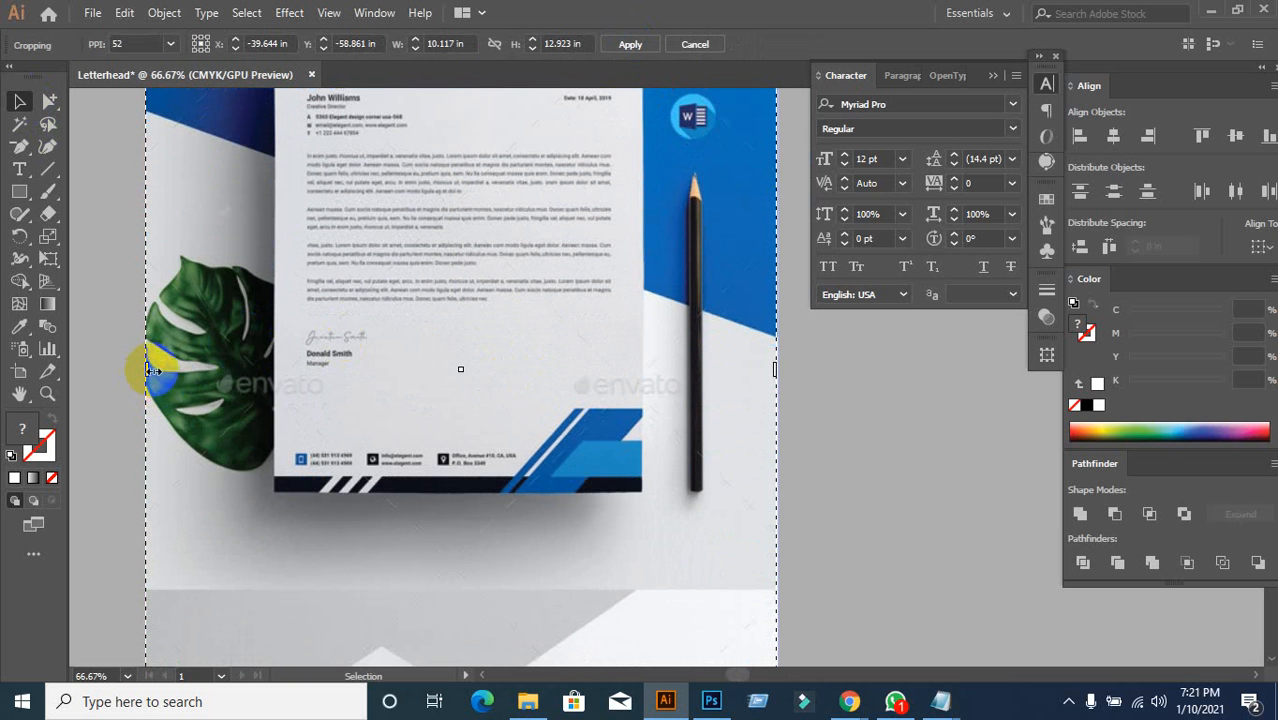
pyautogui.moveTo(150, 370); pyautogui.dragTo(281, 394)
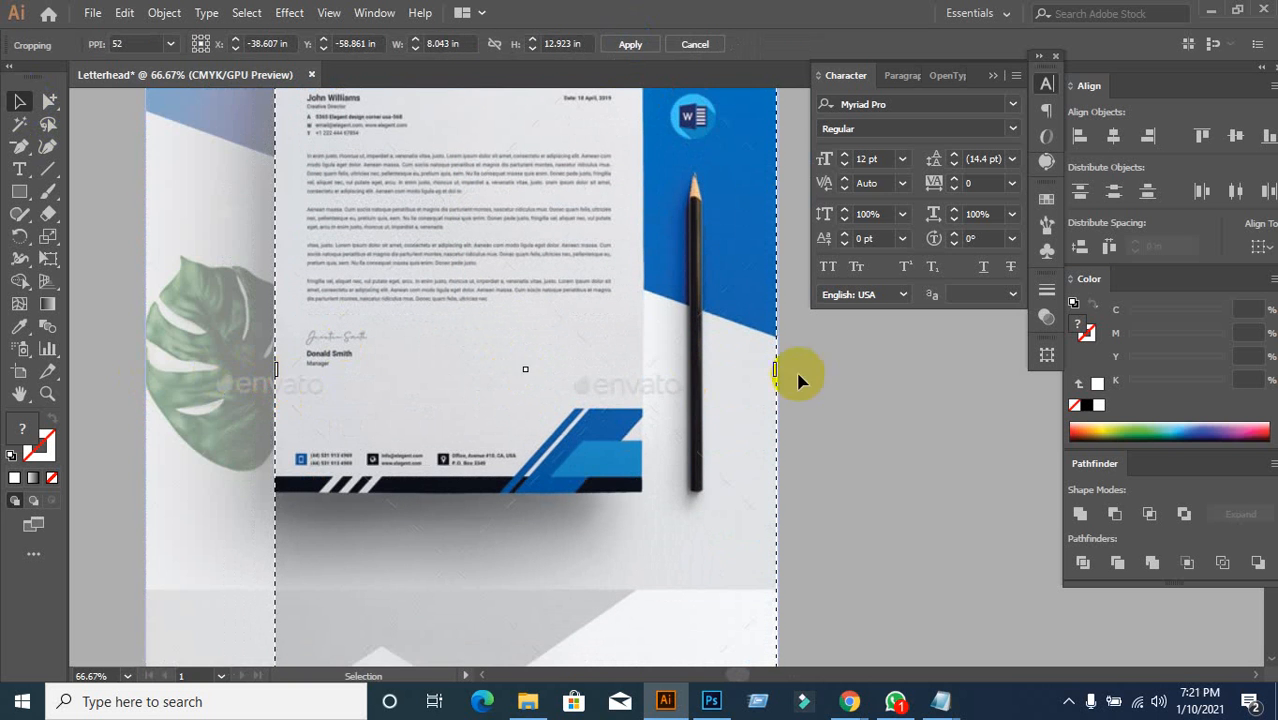
pyautogui.moveTo(776, 372); pyautogui.dragTo(639, 397)
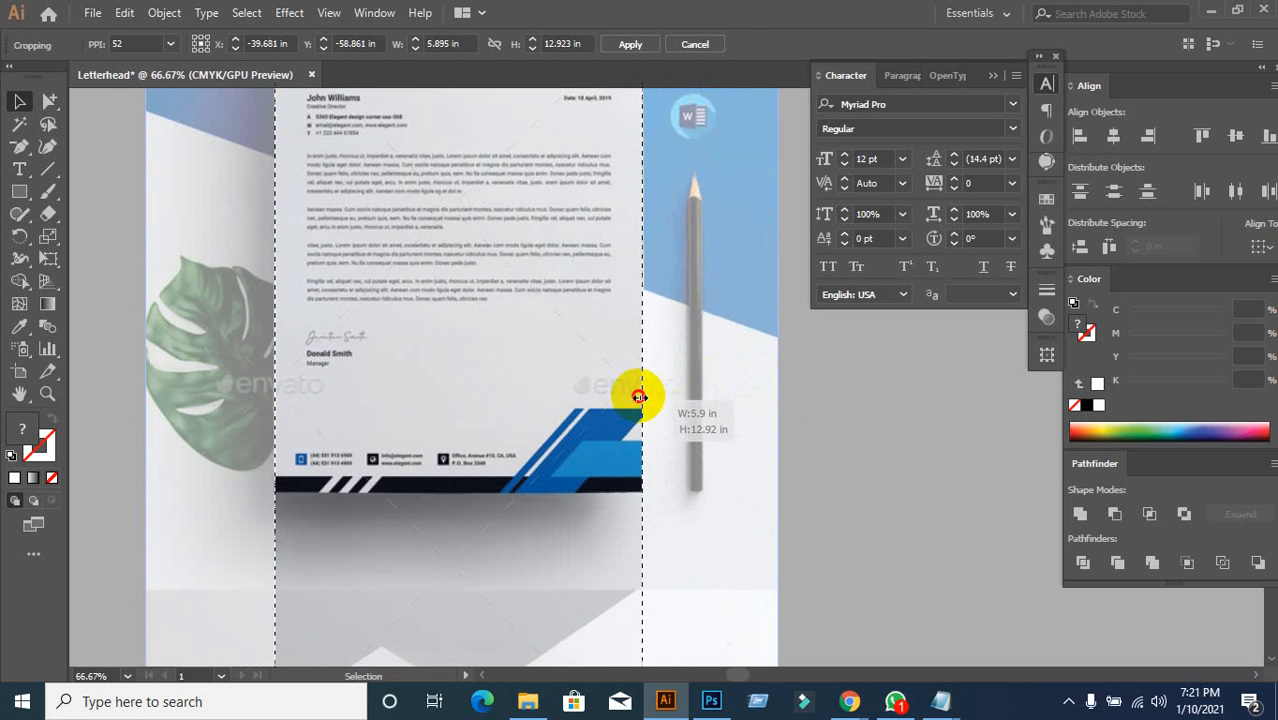
pyautogui.scroll(-5, 639, 400)
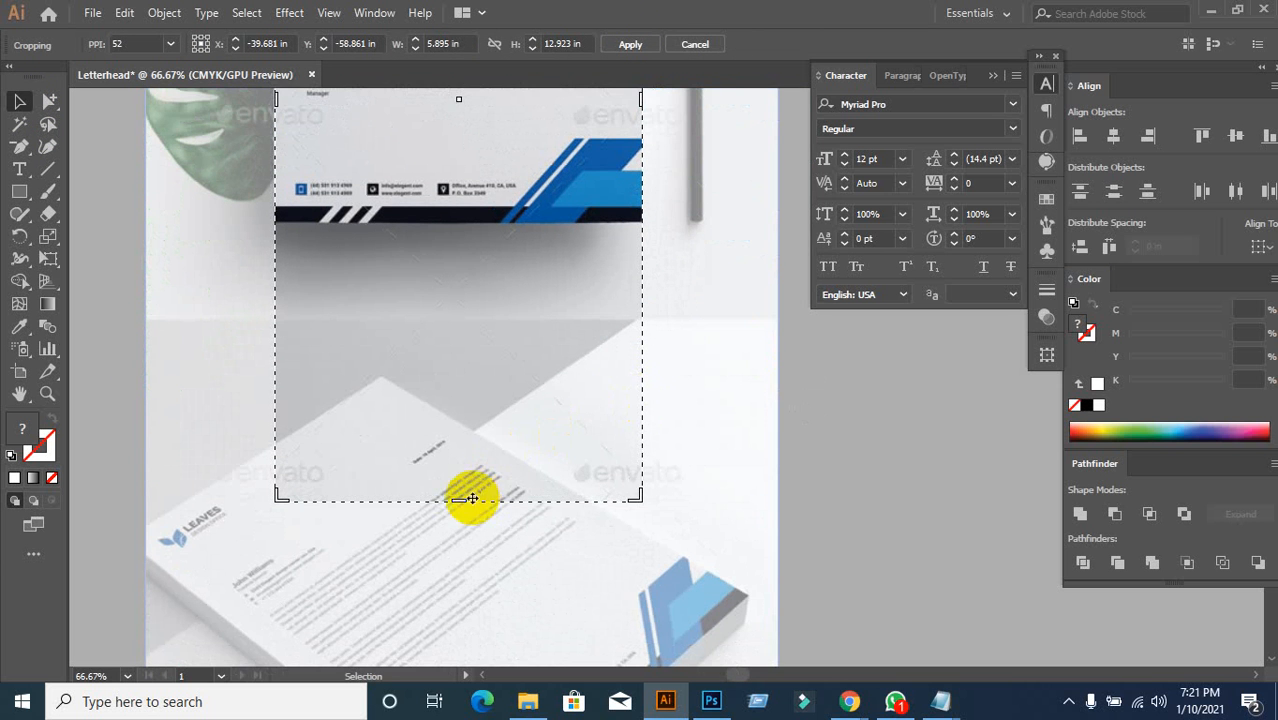
pyautogui.moveTo(459, 499); pyautogui.dragTo(459, 221)
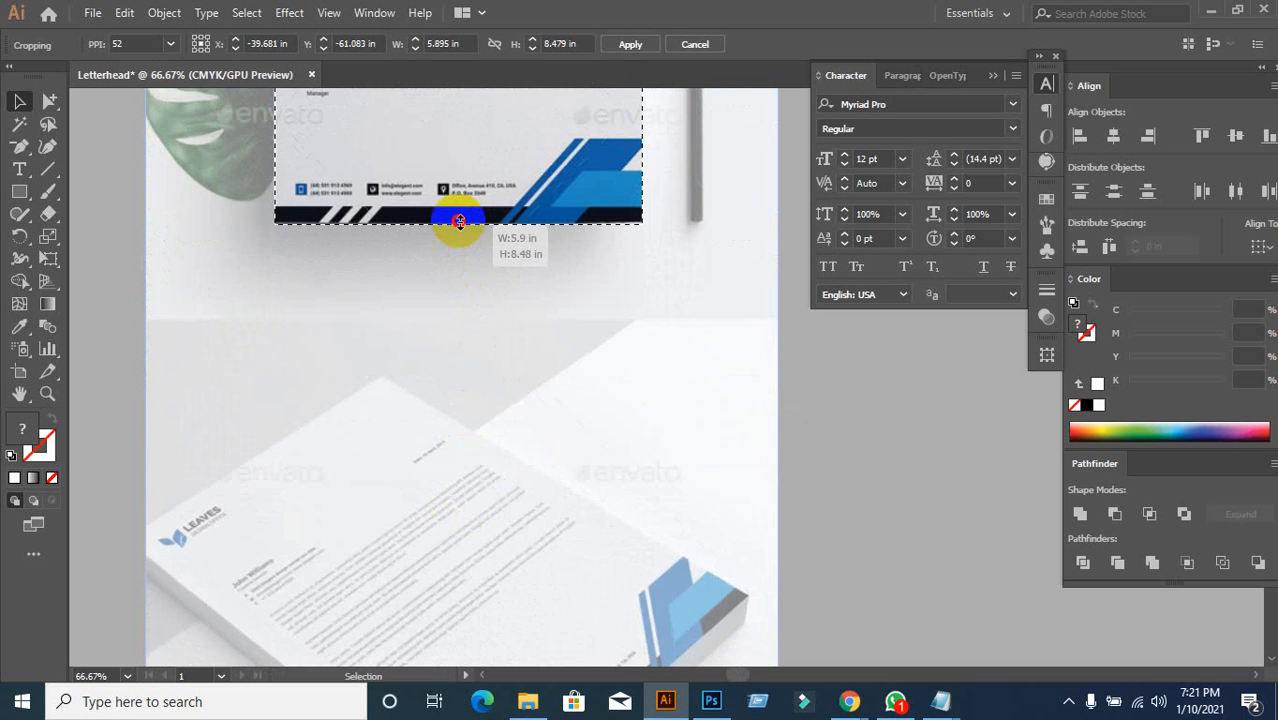
pyautogui.click(630, 44)
pyautogui.scroll(3, 440, 348)
pyautogui.scroll(6, 440, 348)
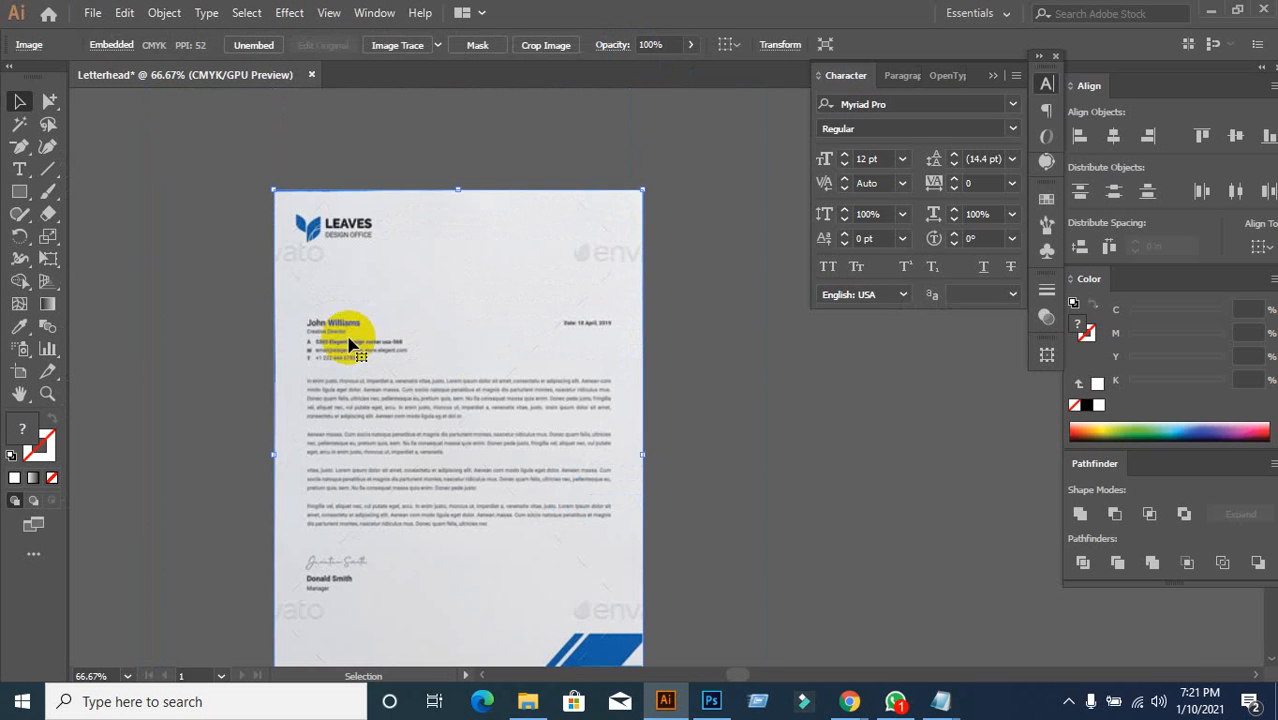
# Step: Move the cropped letterhead image to sit left of the blank artboard
pyautogui.scroll(-3, 252, 403)
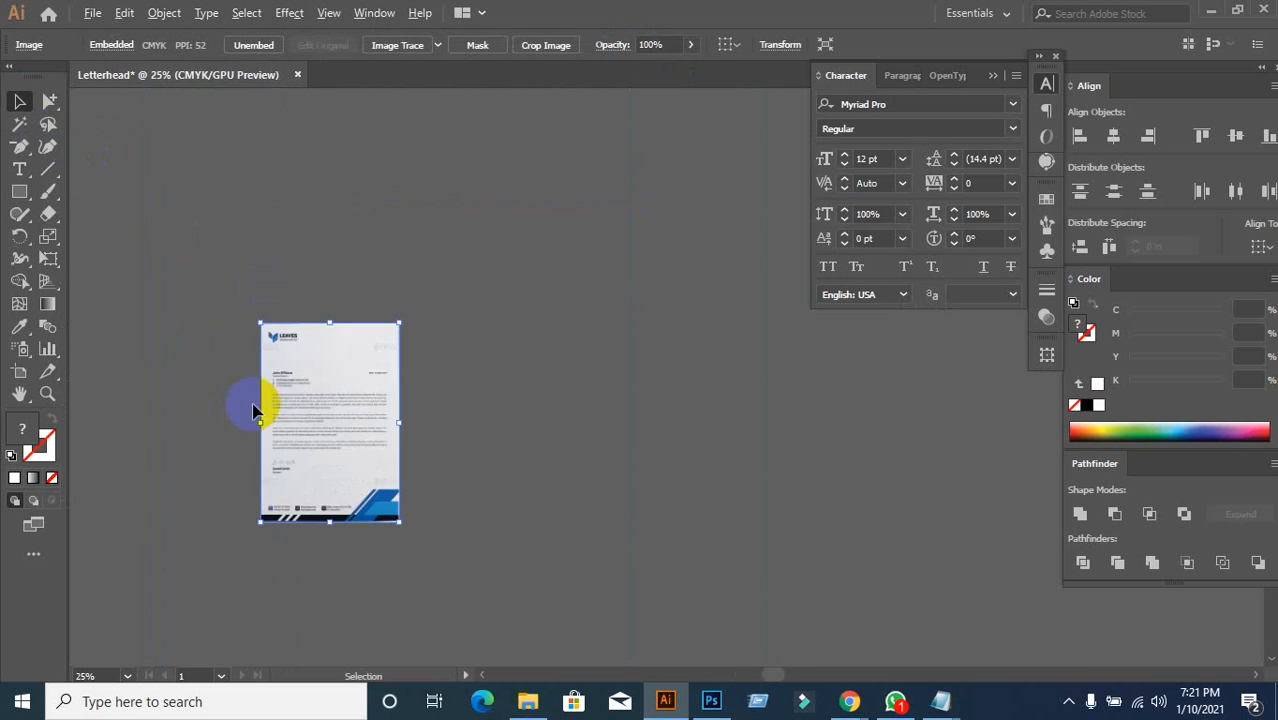
pyautogui.scroll(-3, 404, 464)
pyautogui.scroll(2, 424, 495)
pyautogui.moveTo(347, 379); pyautogui.dragTo(522, 398)
pyautogui.scroll(-3, 498, 439)
pyautogui.scroll(-3, 505, 442)
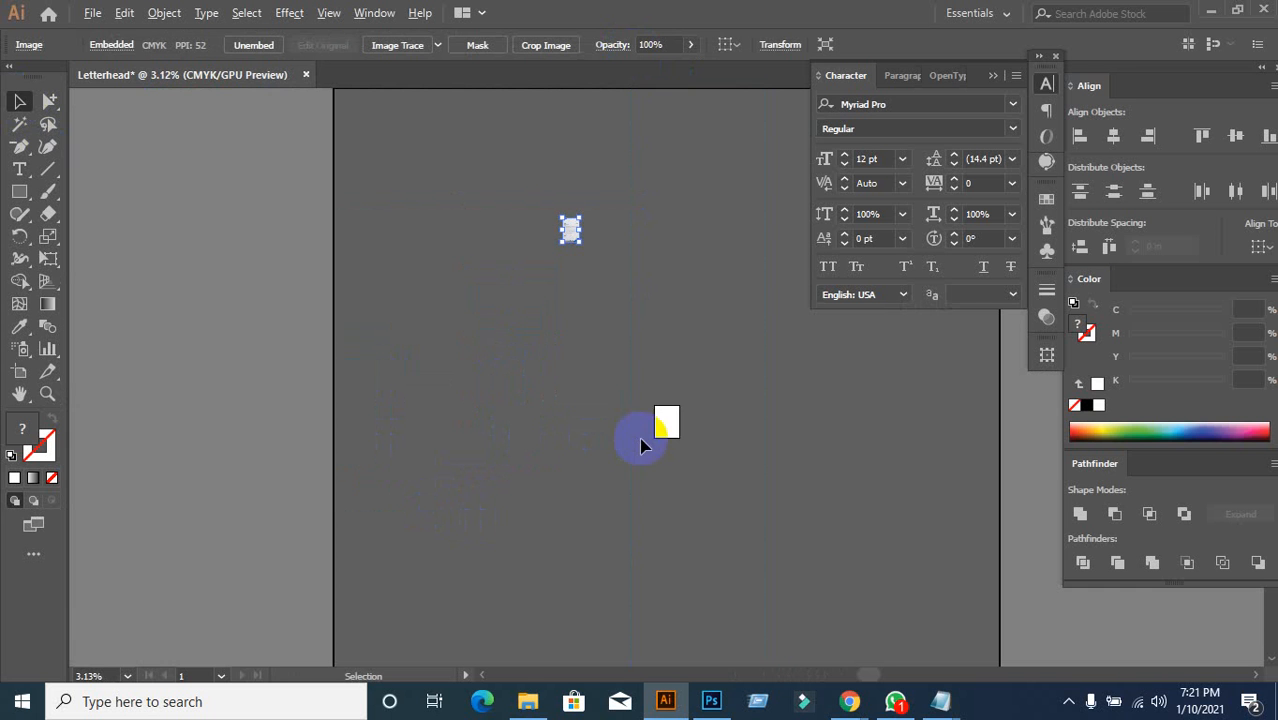
pyautogui.moveTo(576, 226); pyautogui.dragTo(673, 456)
pyautogui.scroll(1, 678, 448)
pyautogui.scroll(5, 678, 448)
pyautogui.scroll(2, 622, 414)
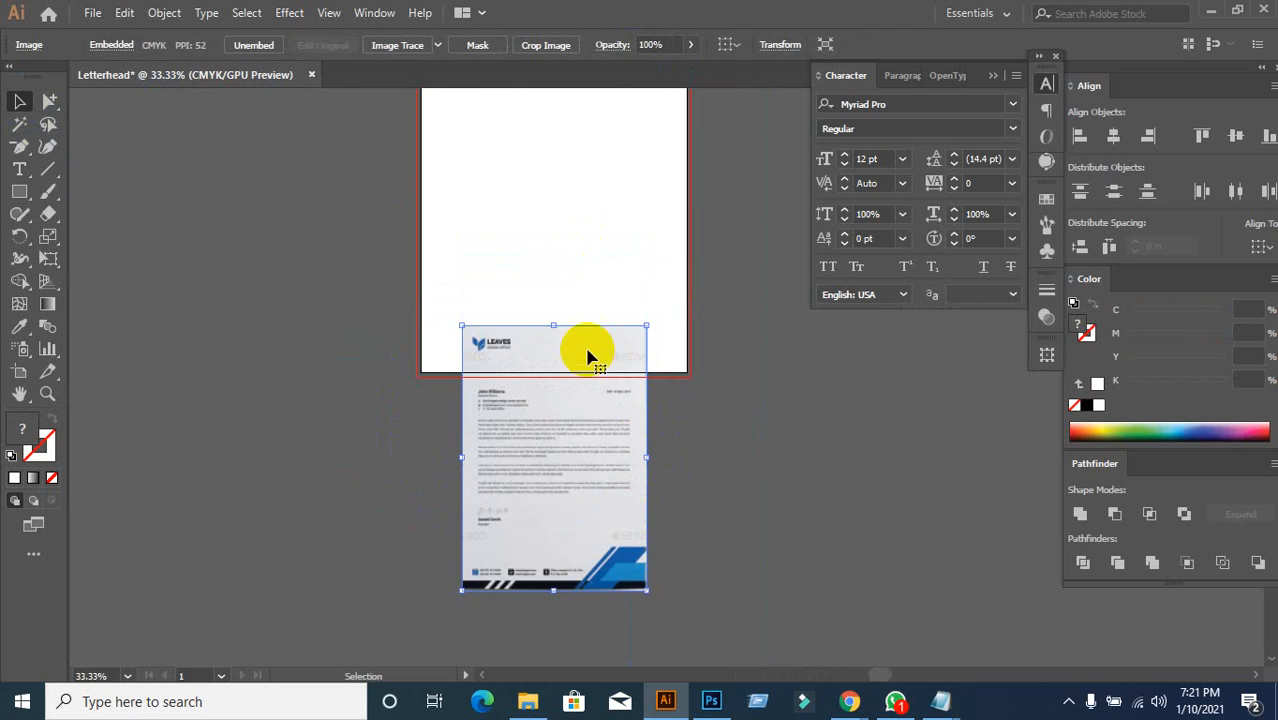
pyautogui.moveTo(584, 450); pyautogui.dragTo(286, 387)
# Step: Raise the image, frame the artboard in view, and deselect
pyautogui.scroll(1, 435, 197)
pyautogui.scroll(1, 435, 195)
pyautogui.scroll(-1, 523, 287)
pyautogui.moveTo(656, 225); pyautogui.dragTo(637, 321)
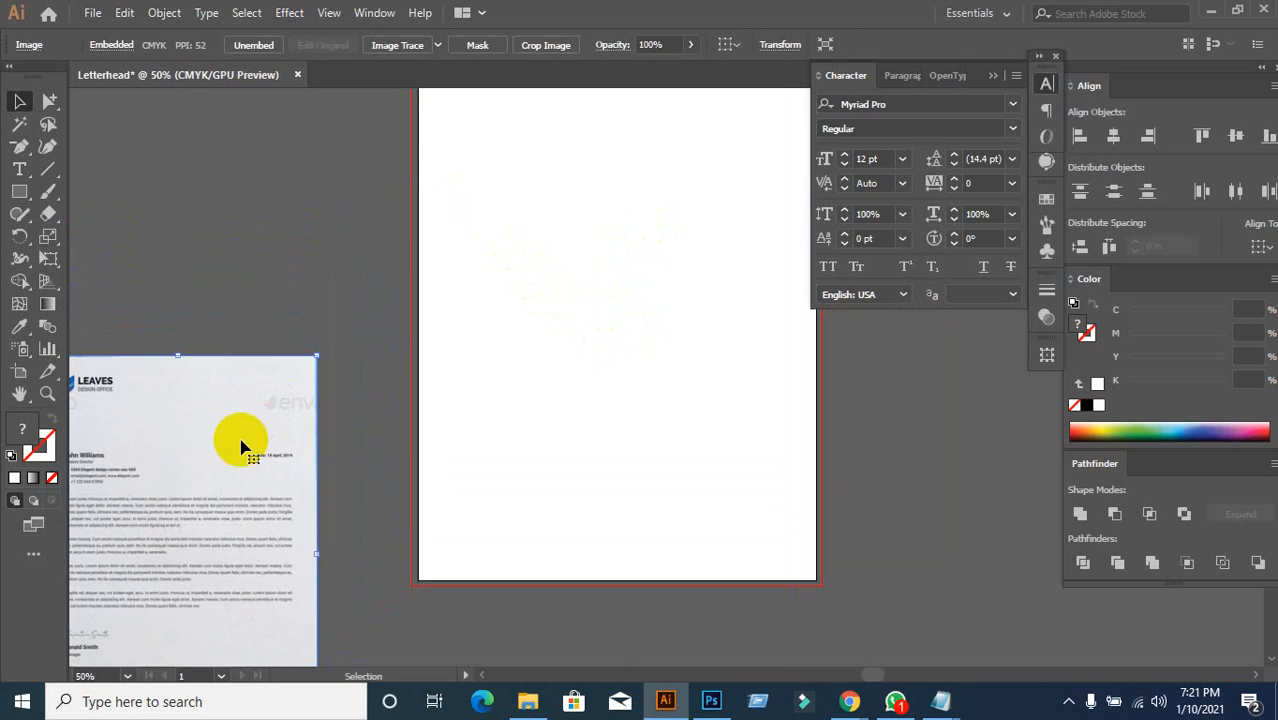
pyautogui.moveTo(223, 458); pyautogui.dragTo(211, 319)
pyautogui.moveTo(682, 312); pyautogui.dragTo(613, 366)
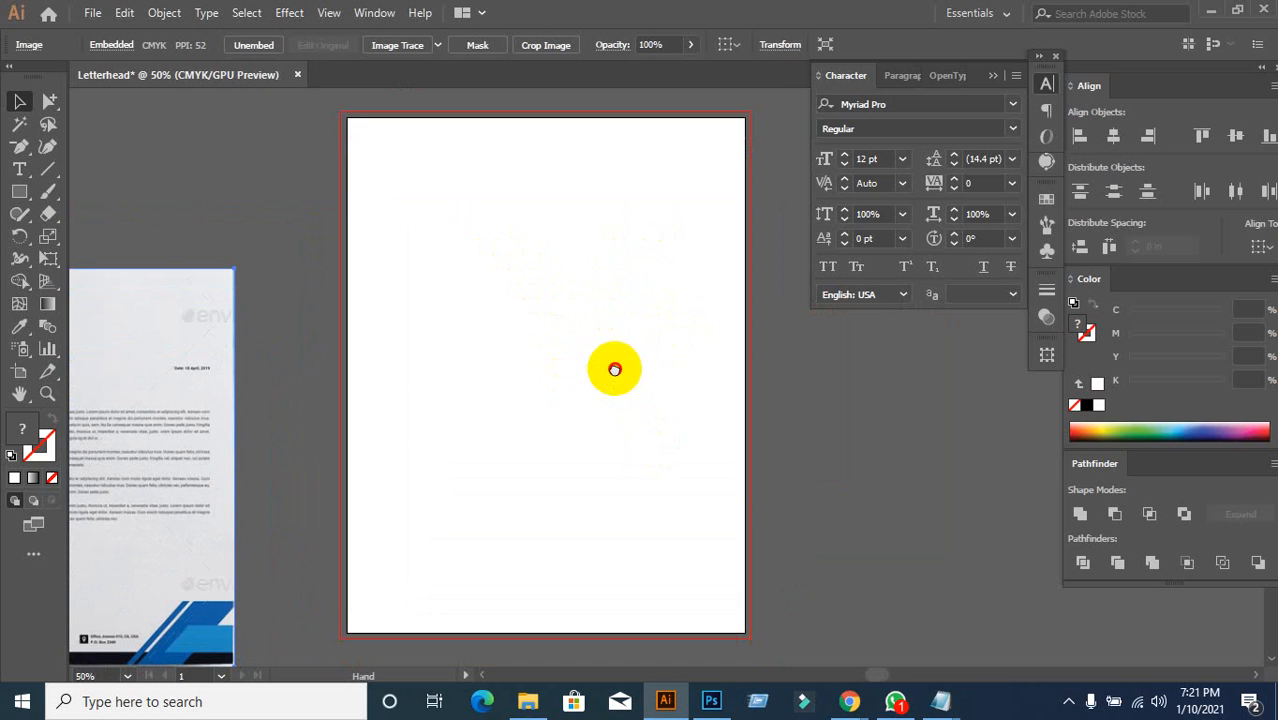
pyautogui.click(322, 272)
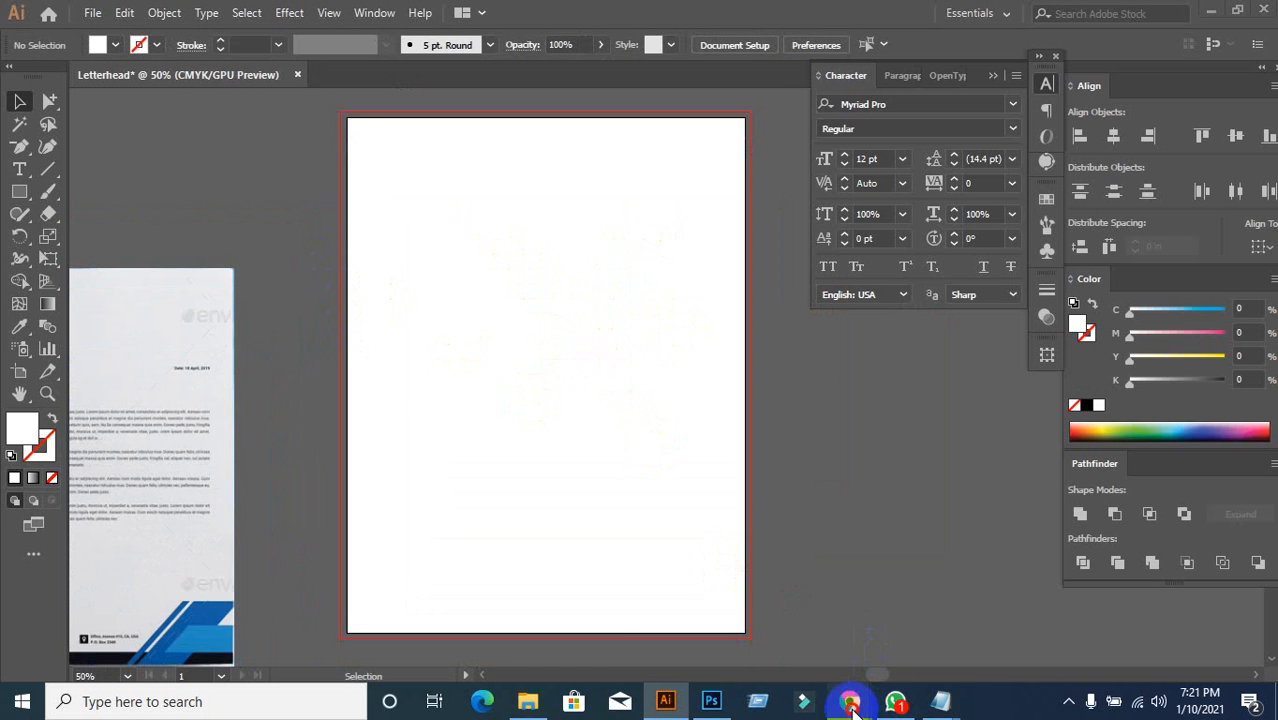
# Step: Review the GraphicRiver letterhead template's print size, features and fonts in Chrome
pyautogui.moveTo(851, 707)
pyautogui.click(750, 590)
pyautogui.click(343, 18)
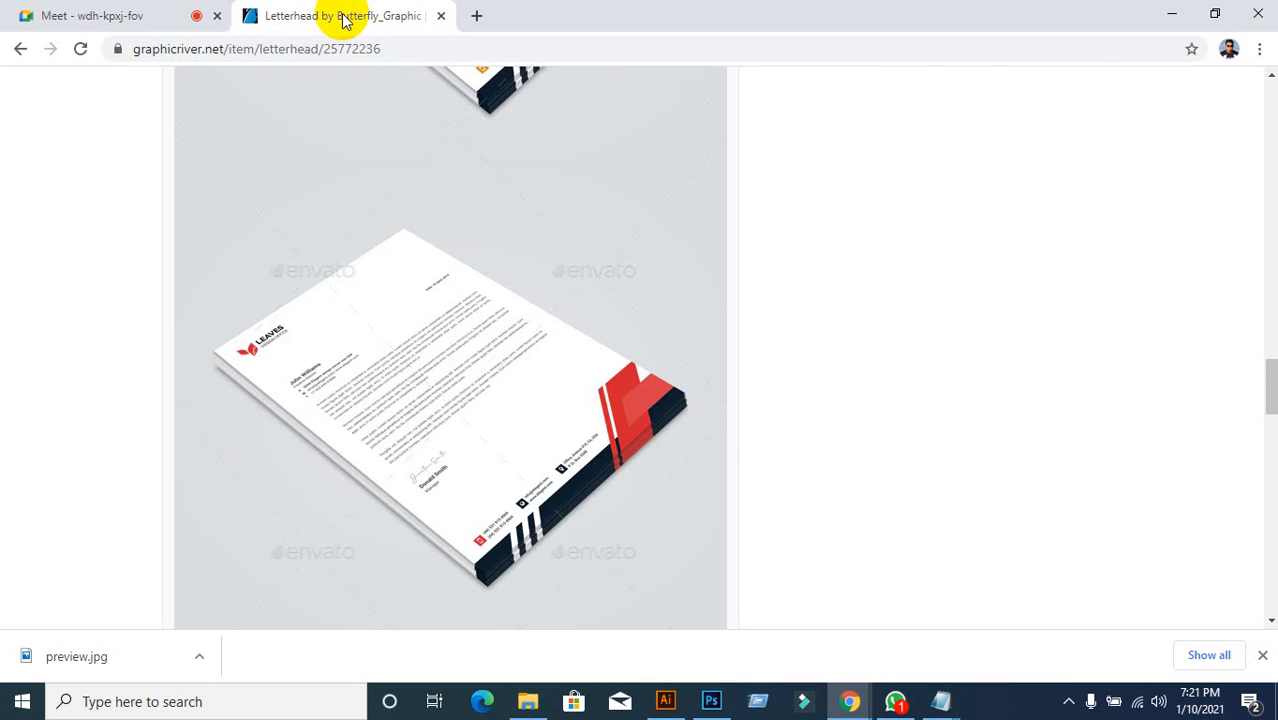
pyautogui.scroll(15, 707, 290)
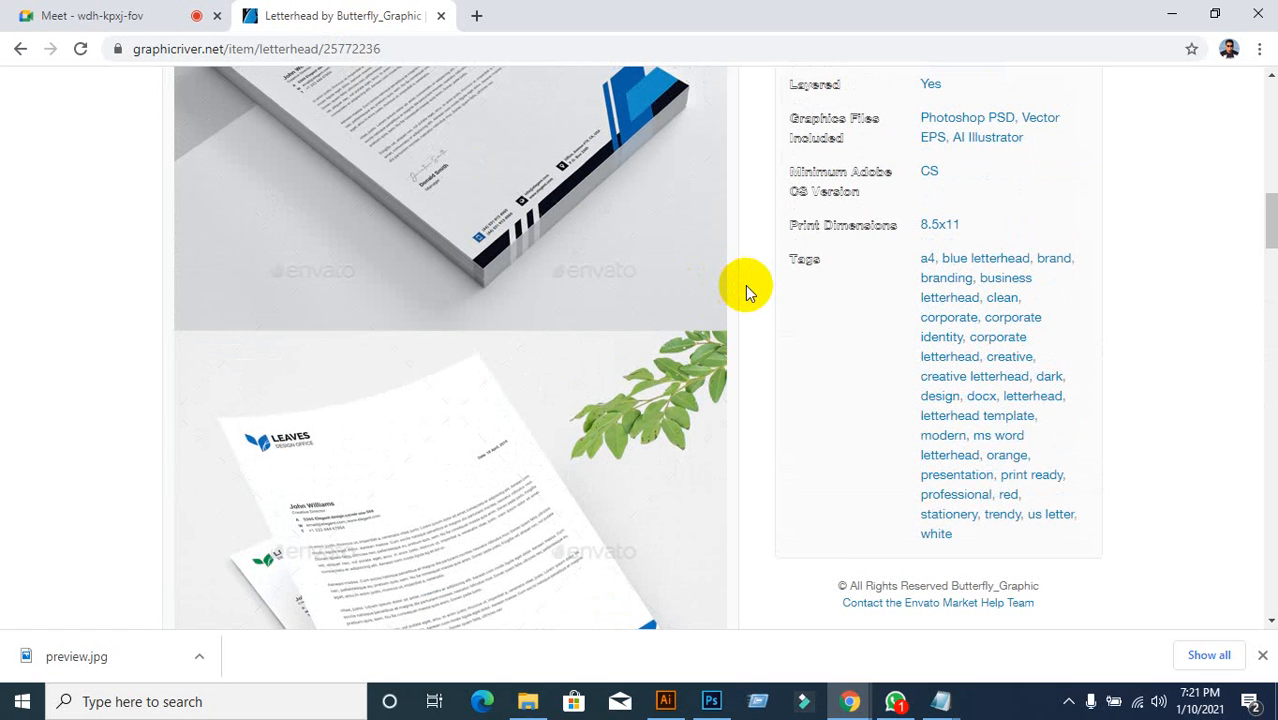
pyautogui.scroll(-15, 747, 290)
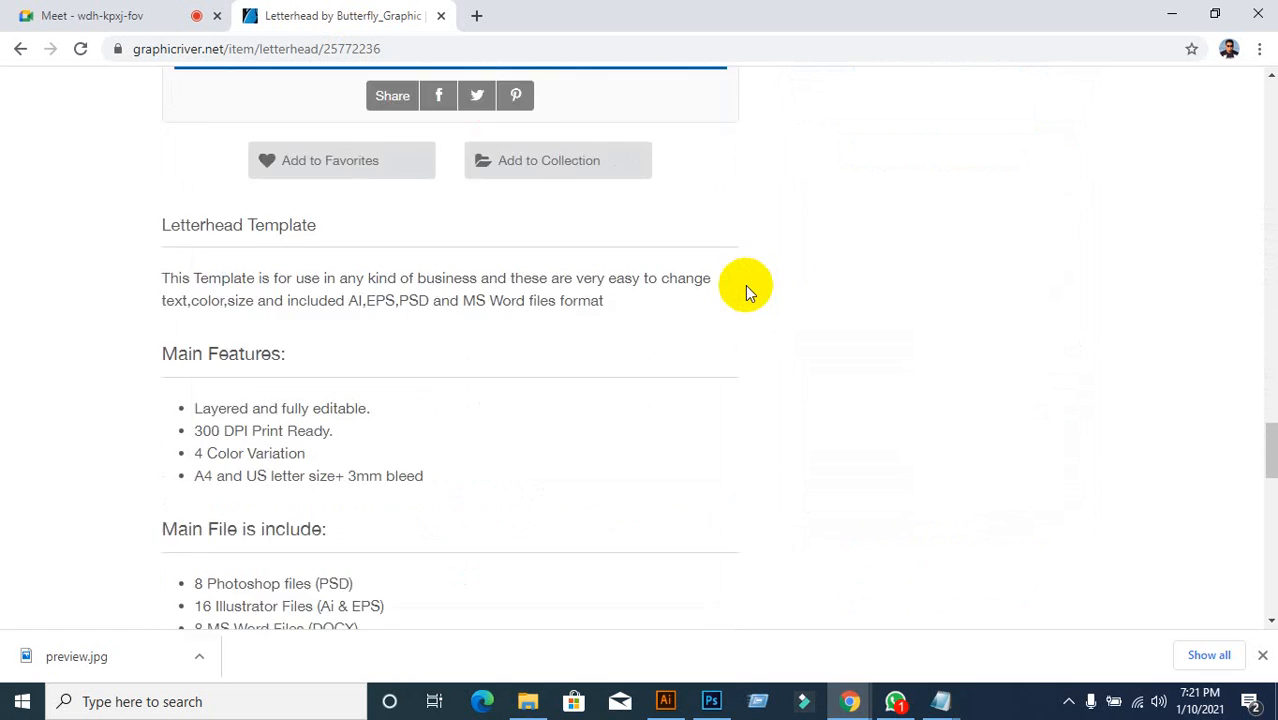
pyautogui.scroll(-2, 745, 290)
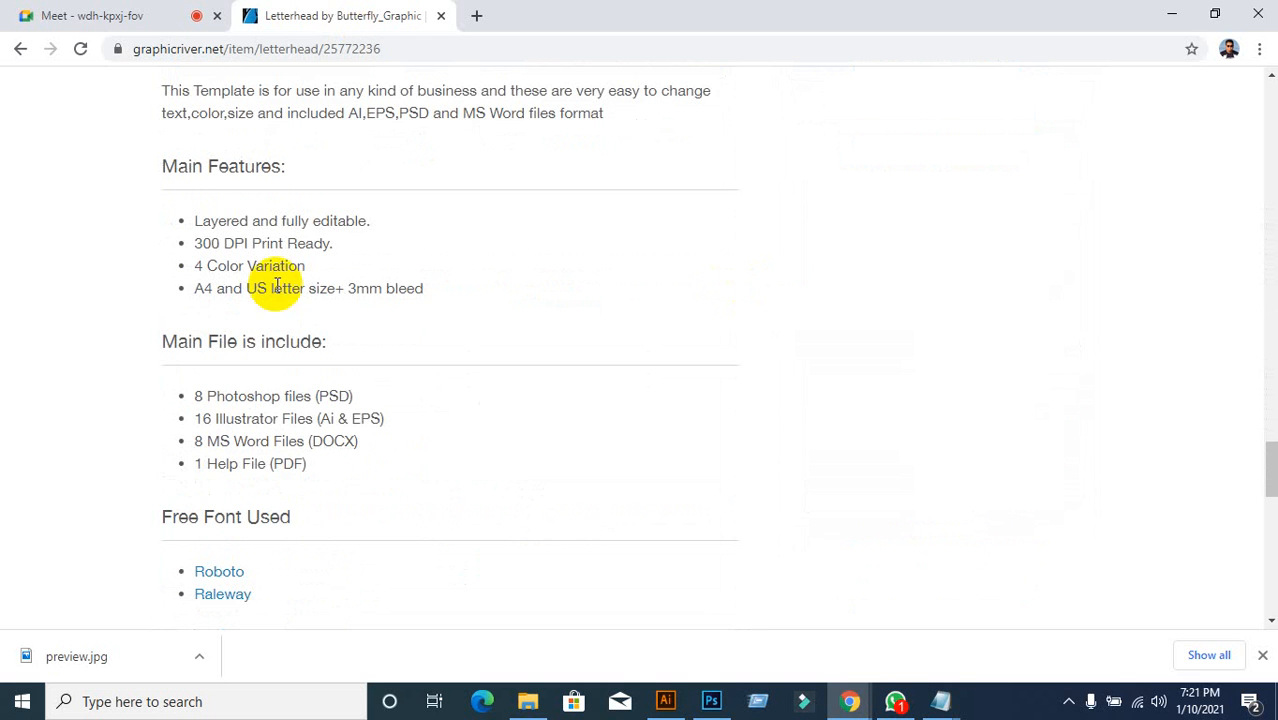
# Step: Back in Illustrator, nudge the letterhead image up and right toward the artboard
pyautogui.click(105, 17)
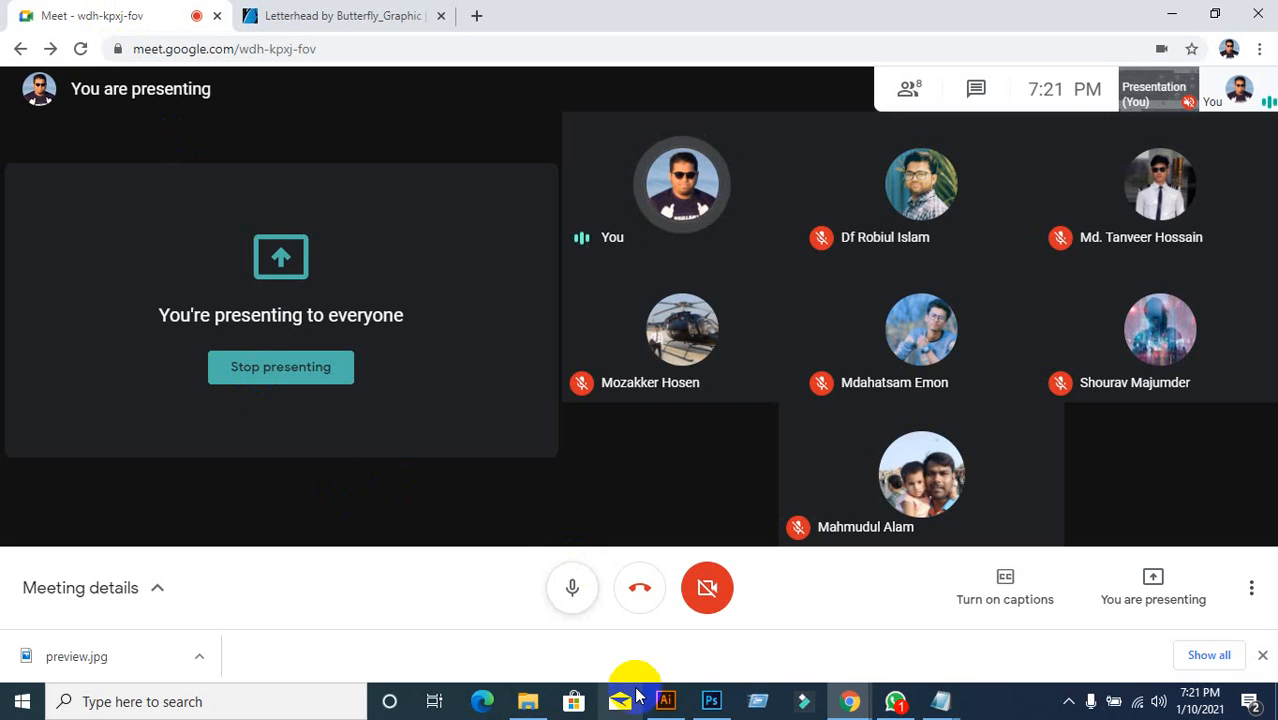
pyautogui.click(665, 701)
pyautogui.moveTo(171, 474); pyautogui.dragTo(238, 411)
pyautogui.click(501, 437)
# Step: Create an 8.5 × 11 in rectangle with the Rectangle tool
pyautogui.click(20, 191)
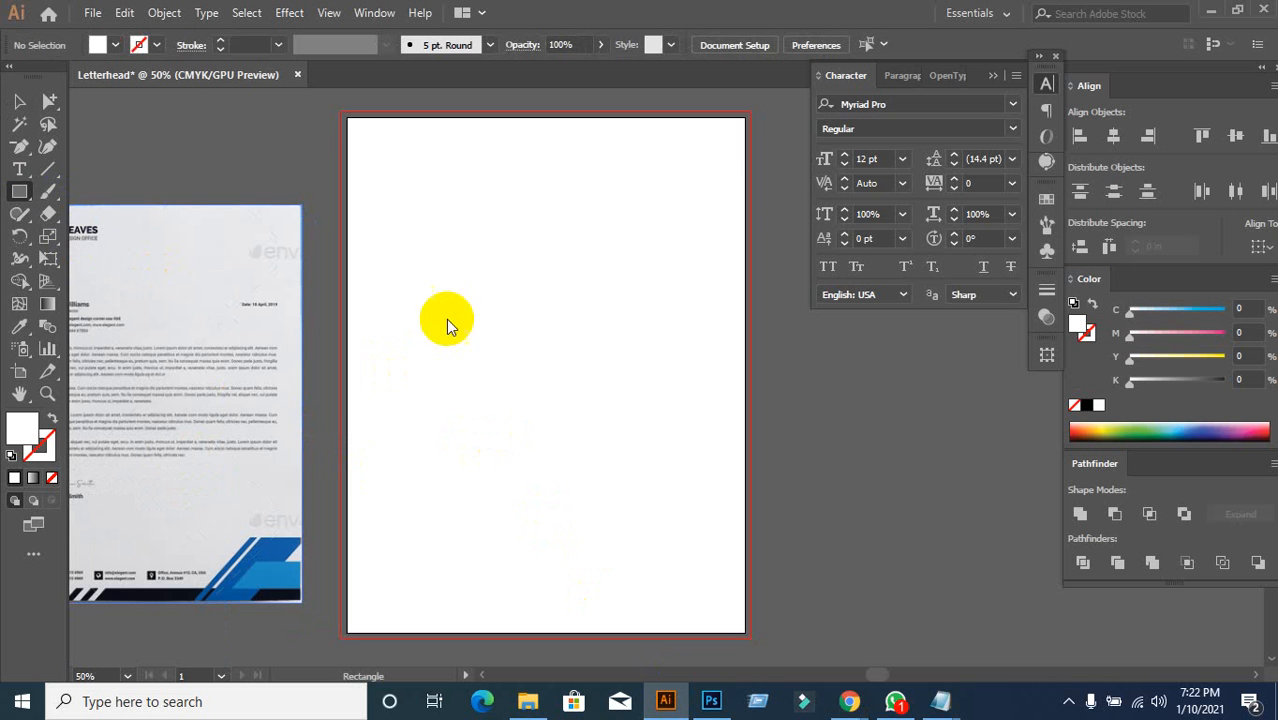
pyautogui.click(519, 349)
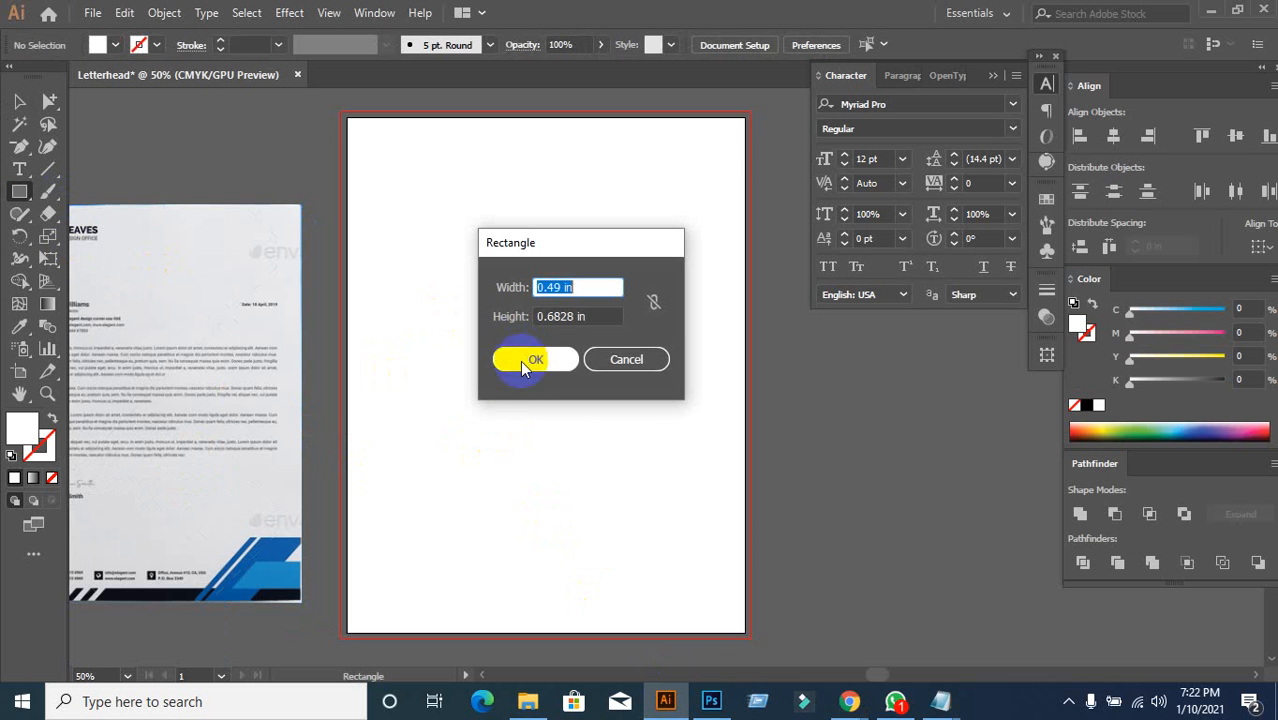
pyautogui.write('8.5')
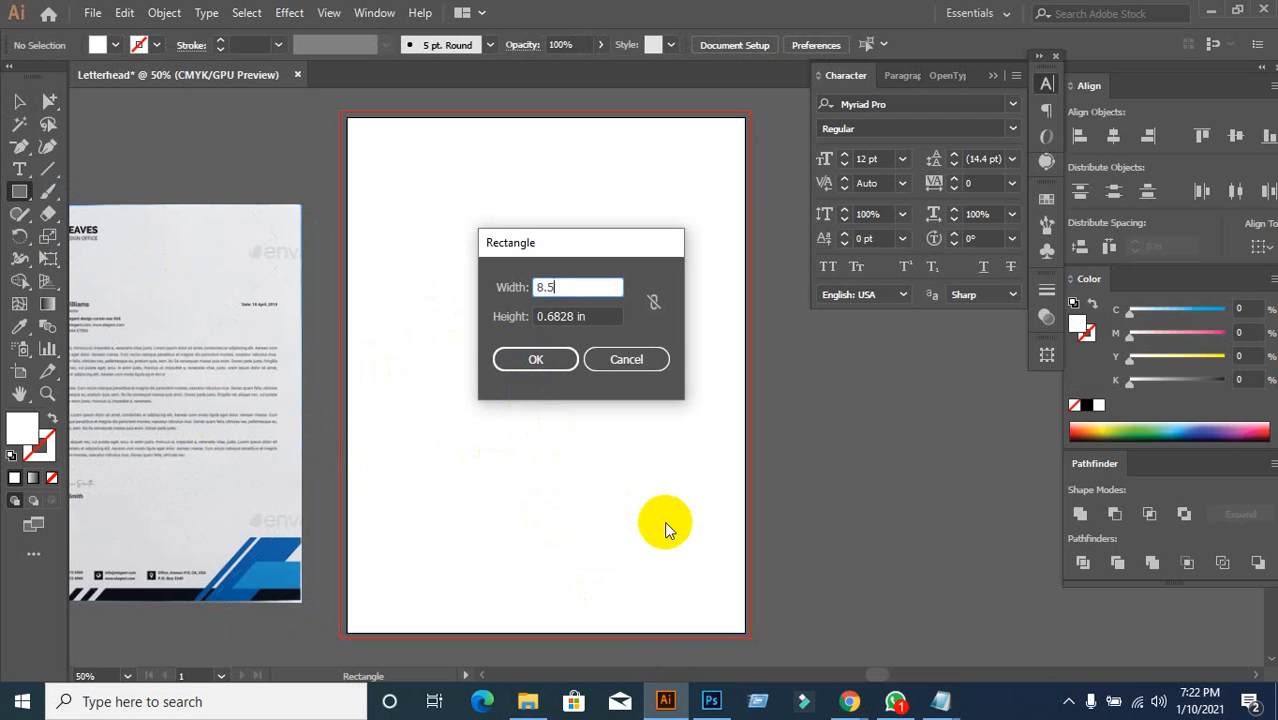
pyautogui.press('Tab')
pyautogui.write('11')
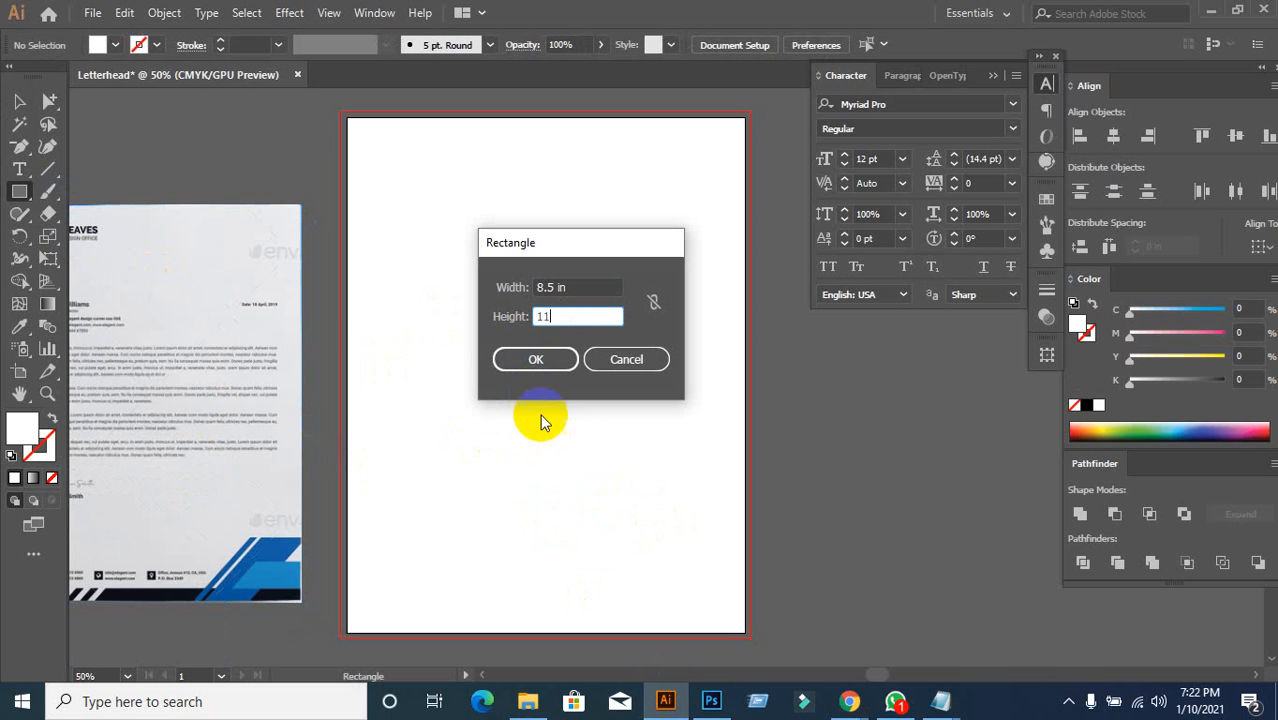
pyautogui.click(519, 364)
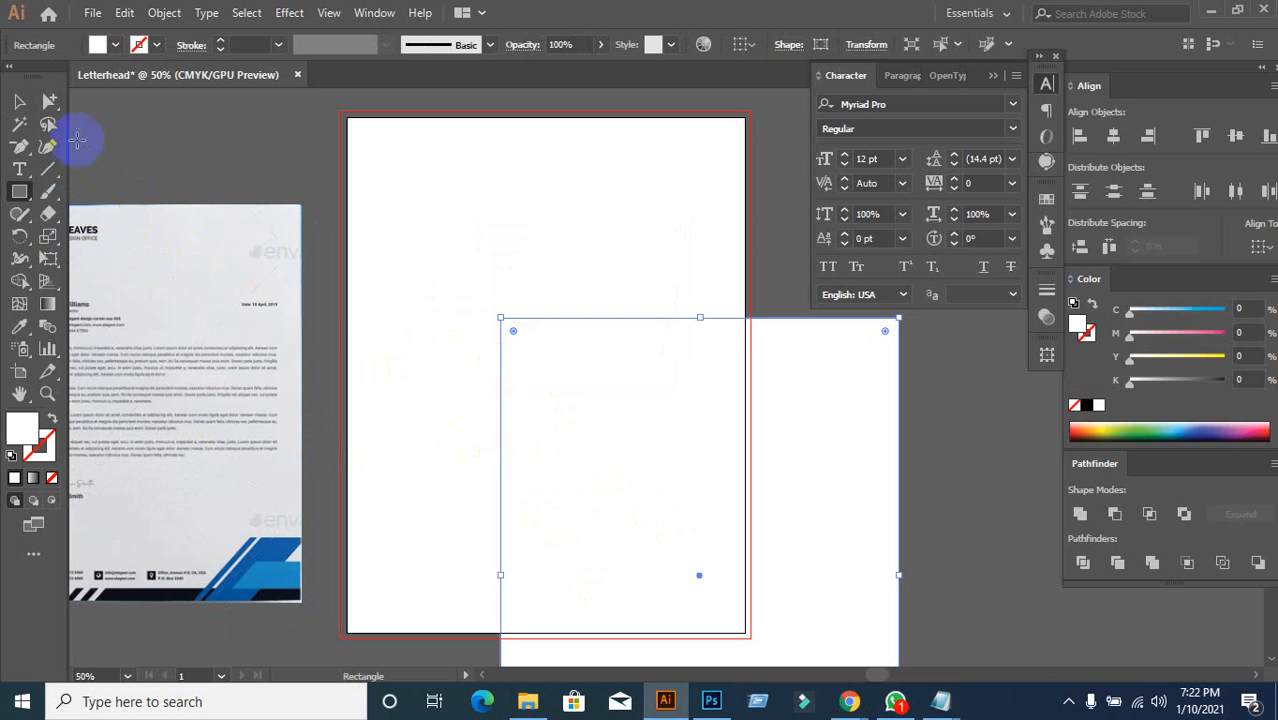
# Step: Centre the rectangle horizontally and vertically on the artboard using Align to Artboard
pyautogui.click(19, 101)
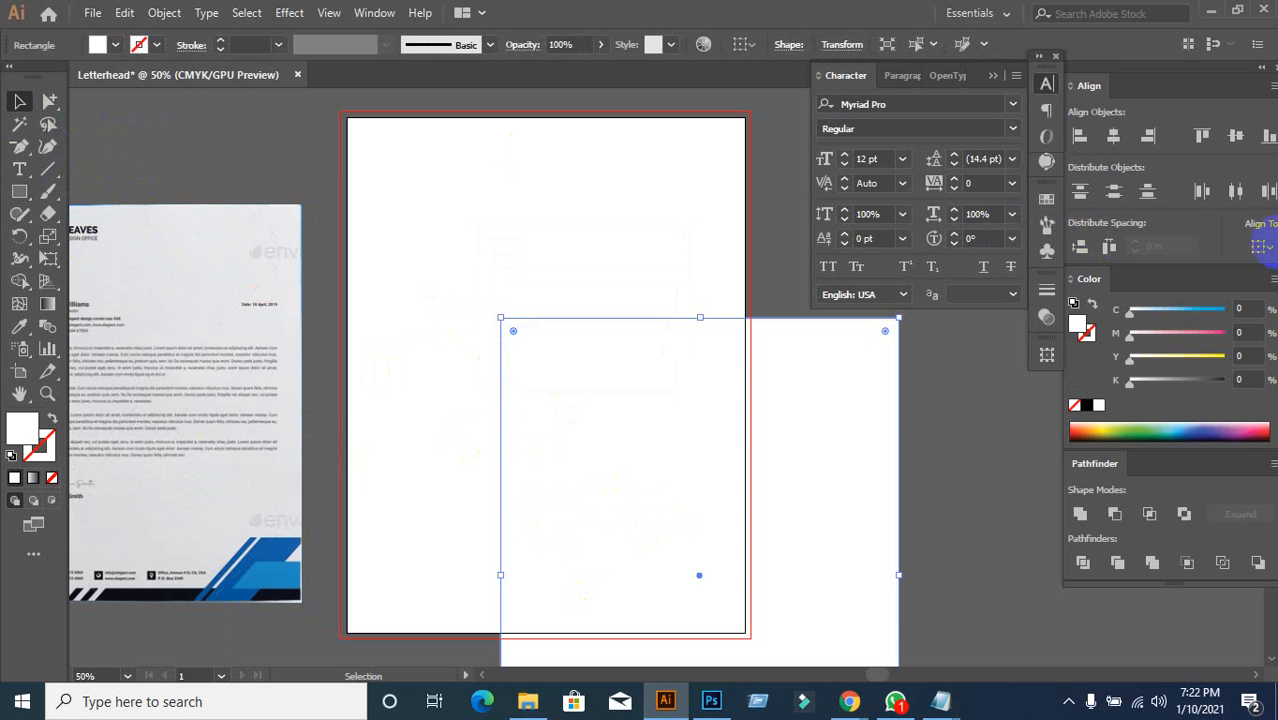
pyautogui.click(1258, 247)
pyautogui.click(1205, 313)
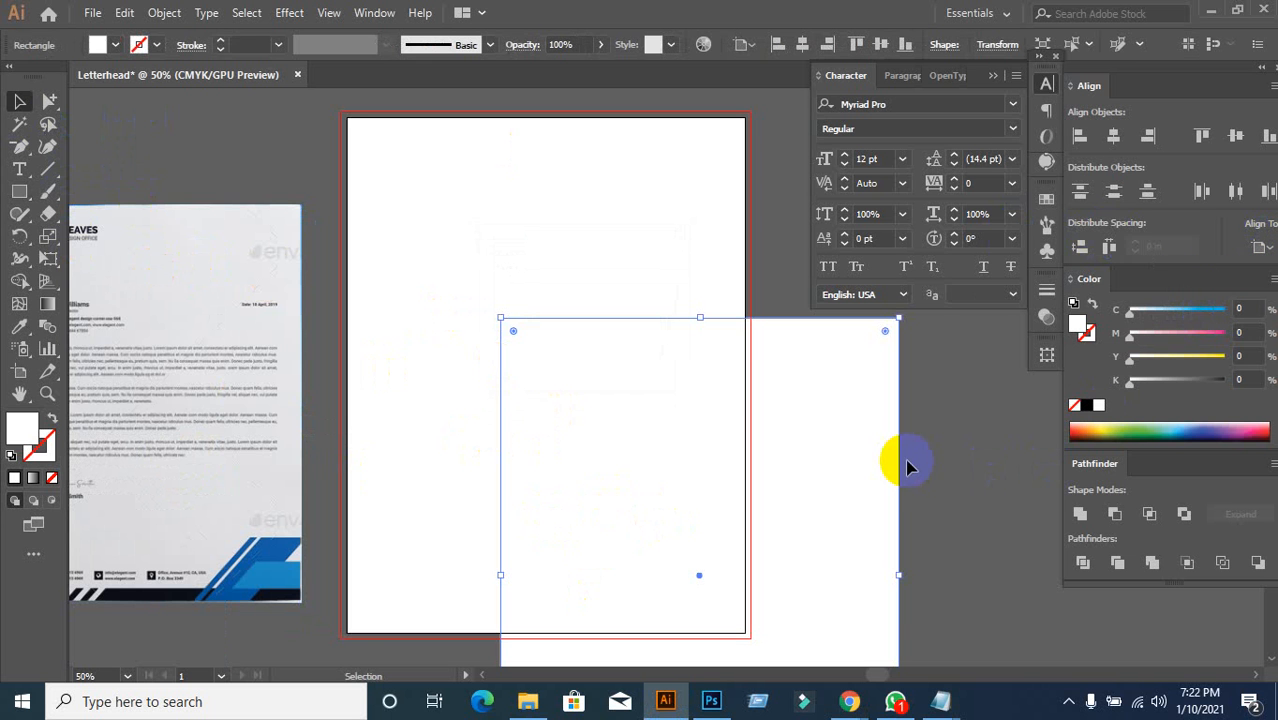
pyautogui.click(1266, 250)
pyautogui.click(1192, 310)
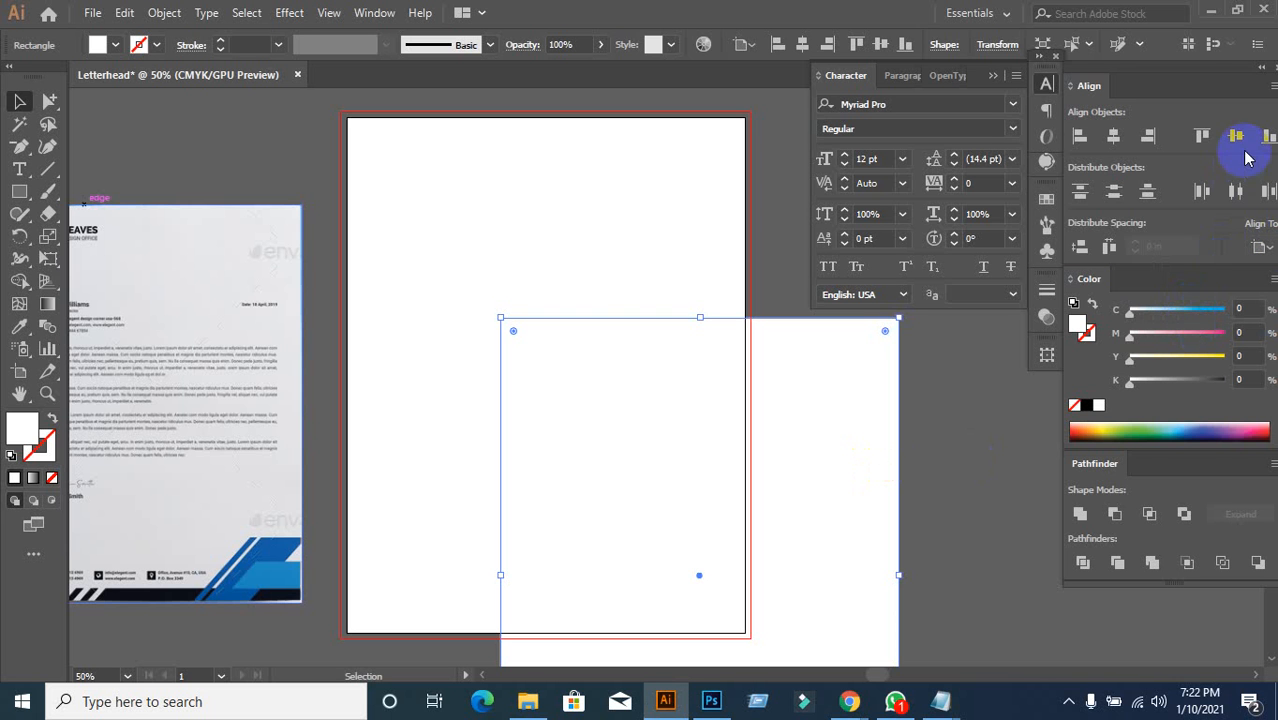
pyautogui.click(937, 461)
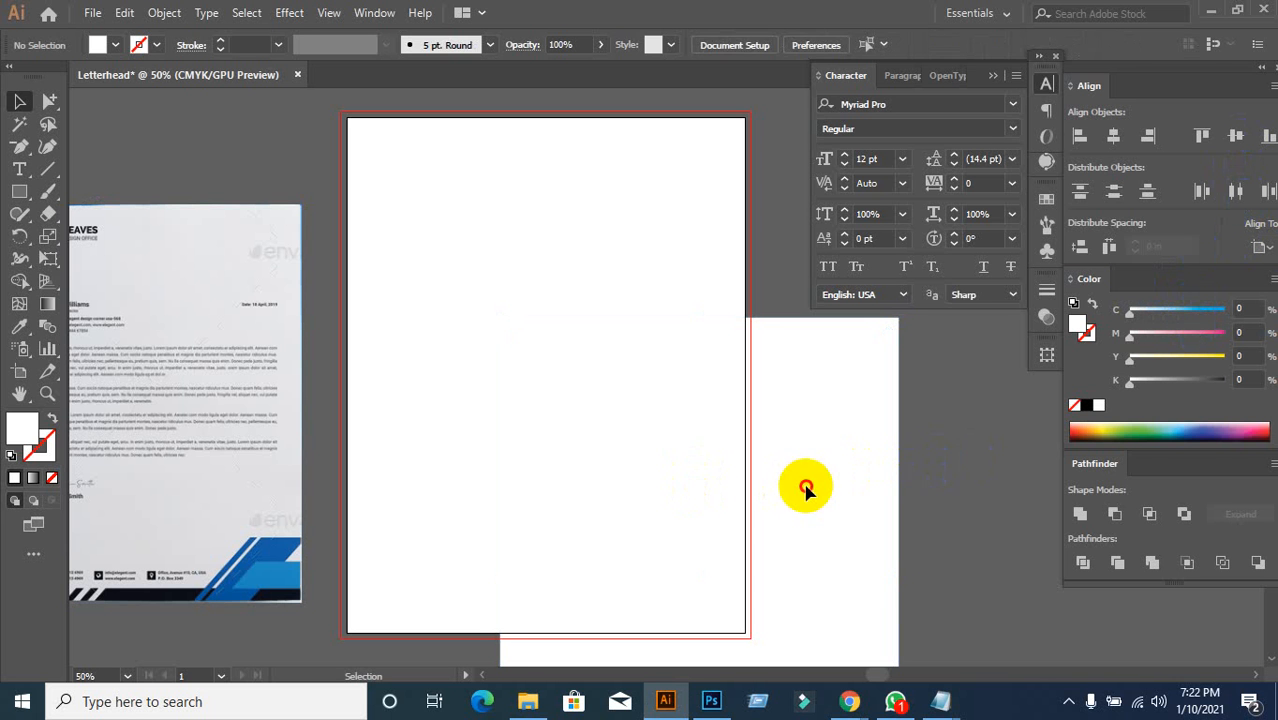
pyautogui.click(806, 487)
pyautogui.click(1260, 250)
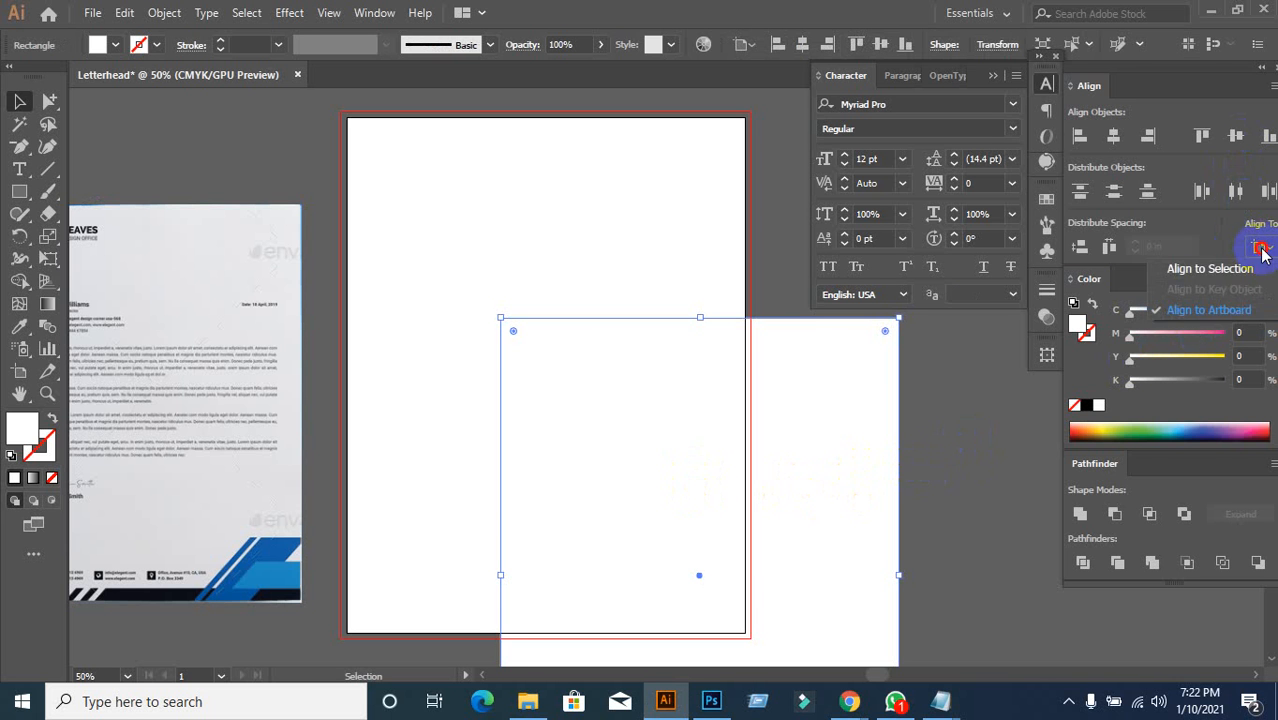
pyautogui.click(1245, 285)
pyautogui.click(1235, 136)
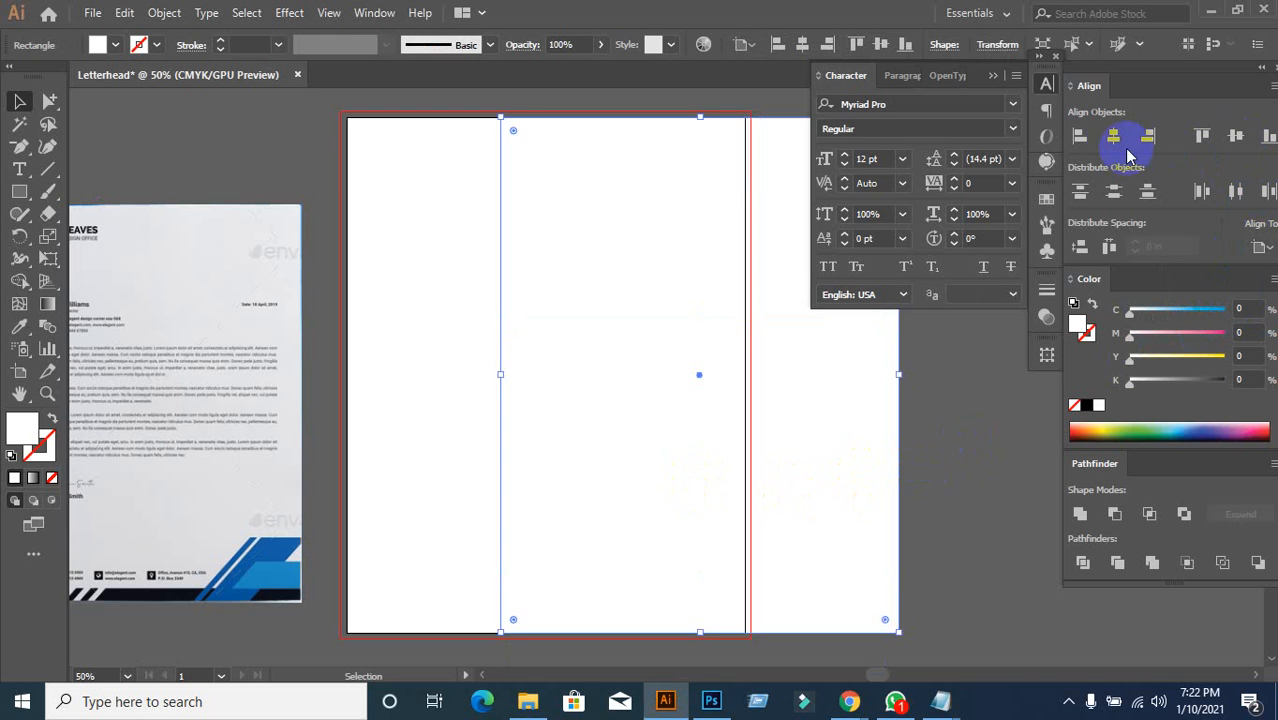
pyautogui.click(1114, 136)
pyautogui.click(896, 470)
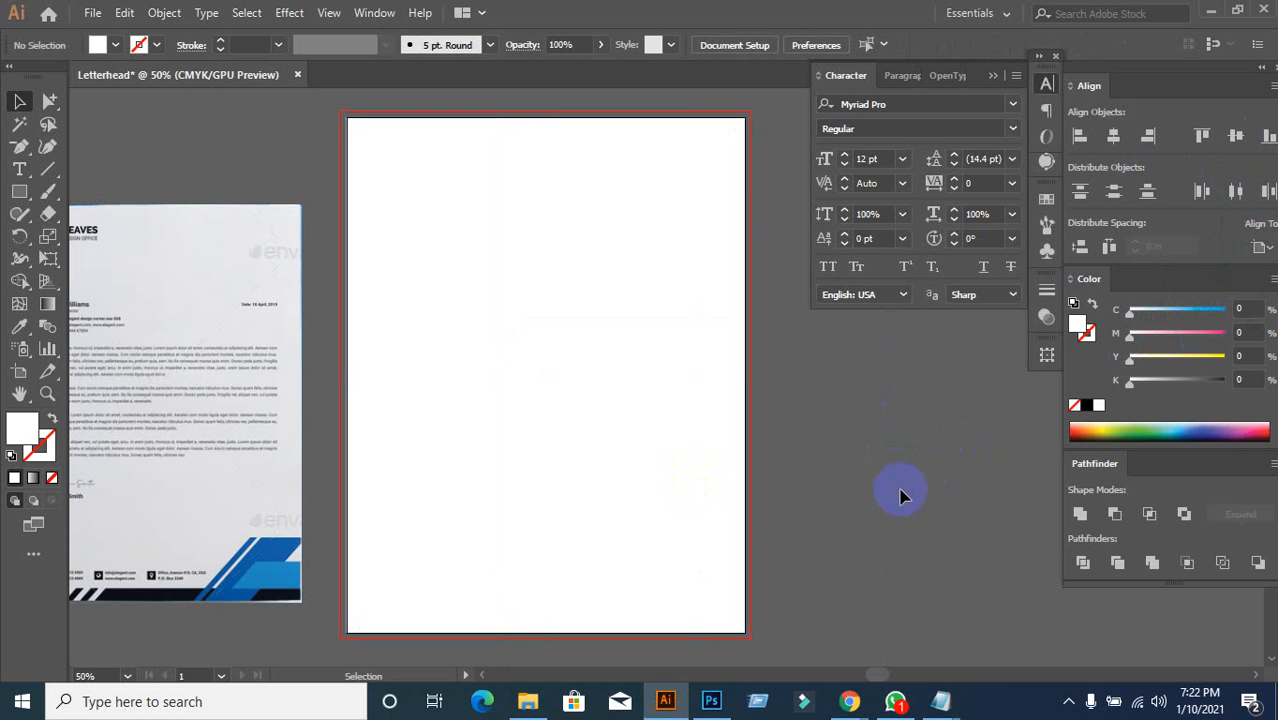
pyautogui.click(641, 411)
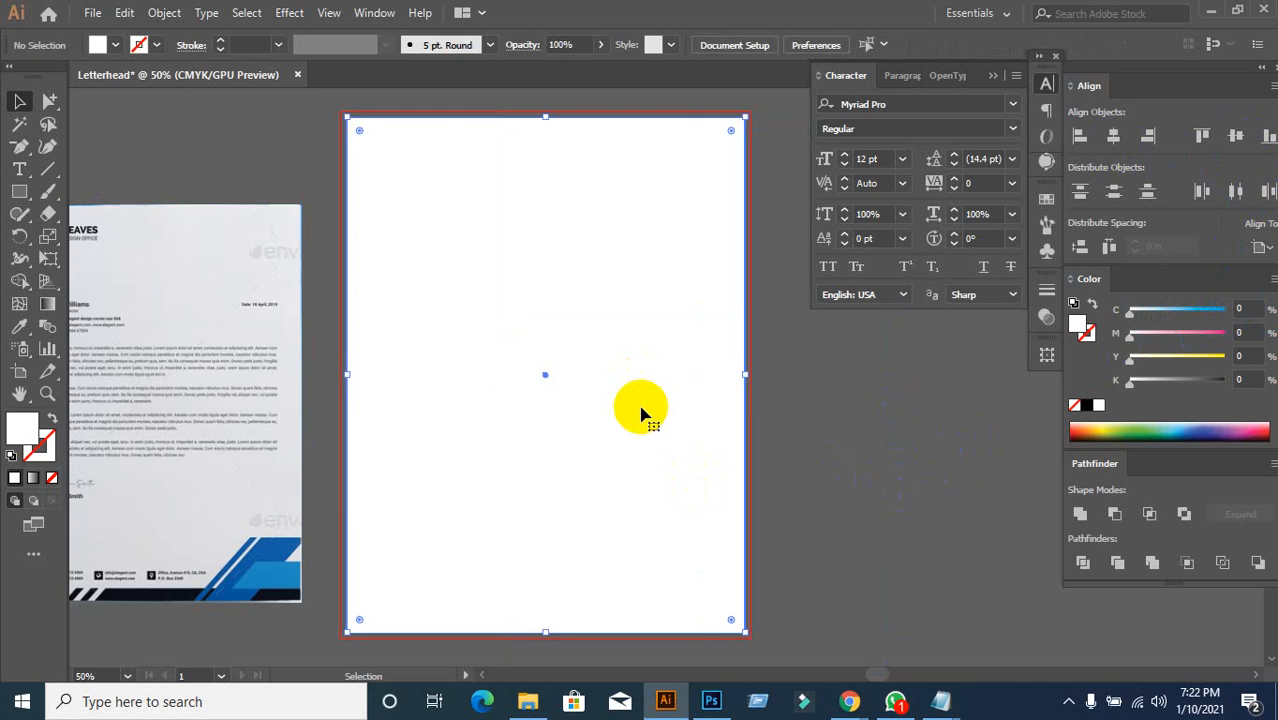
# Step: Apply a 0.125 in Offset Path to the page rectangle
pyautogui.click(165, 14)
pyautogui.moveTo(214, 450)
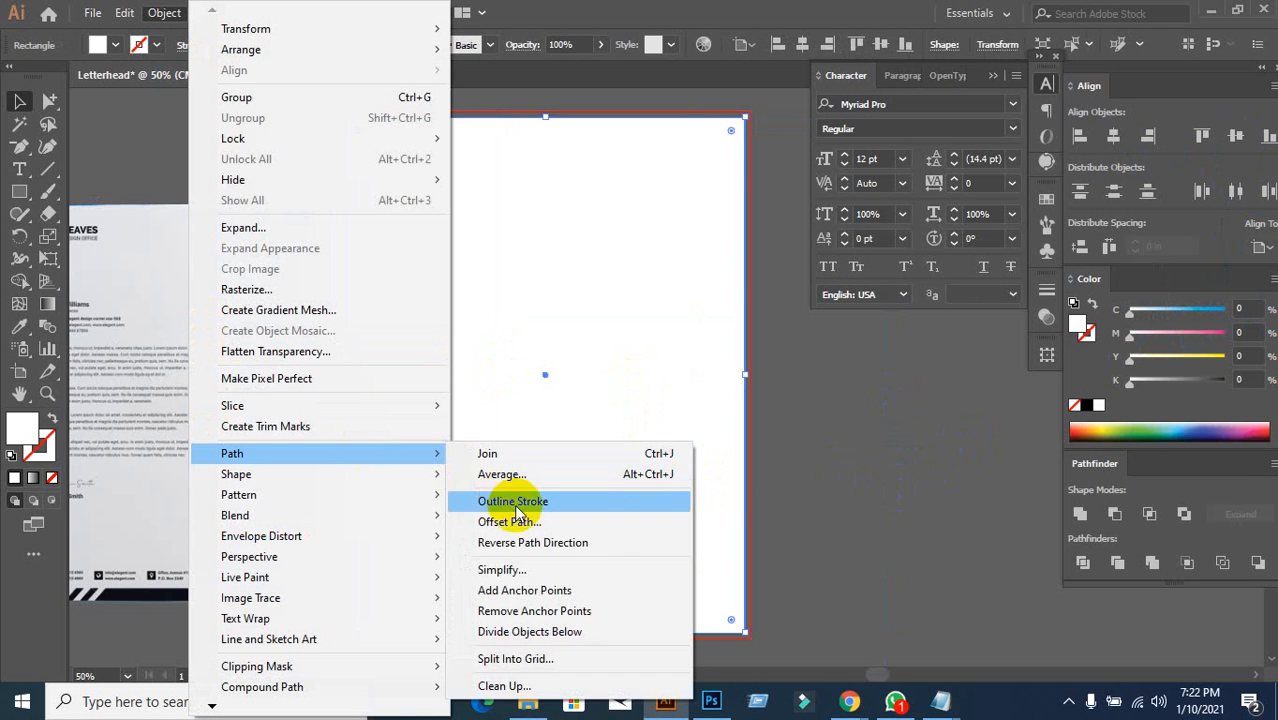
pyautogui.click(511, 521)
pyautogui.click(984, 580)
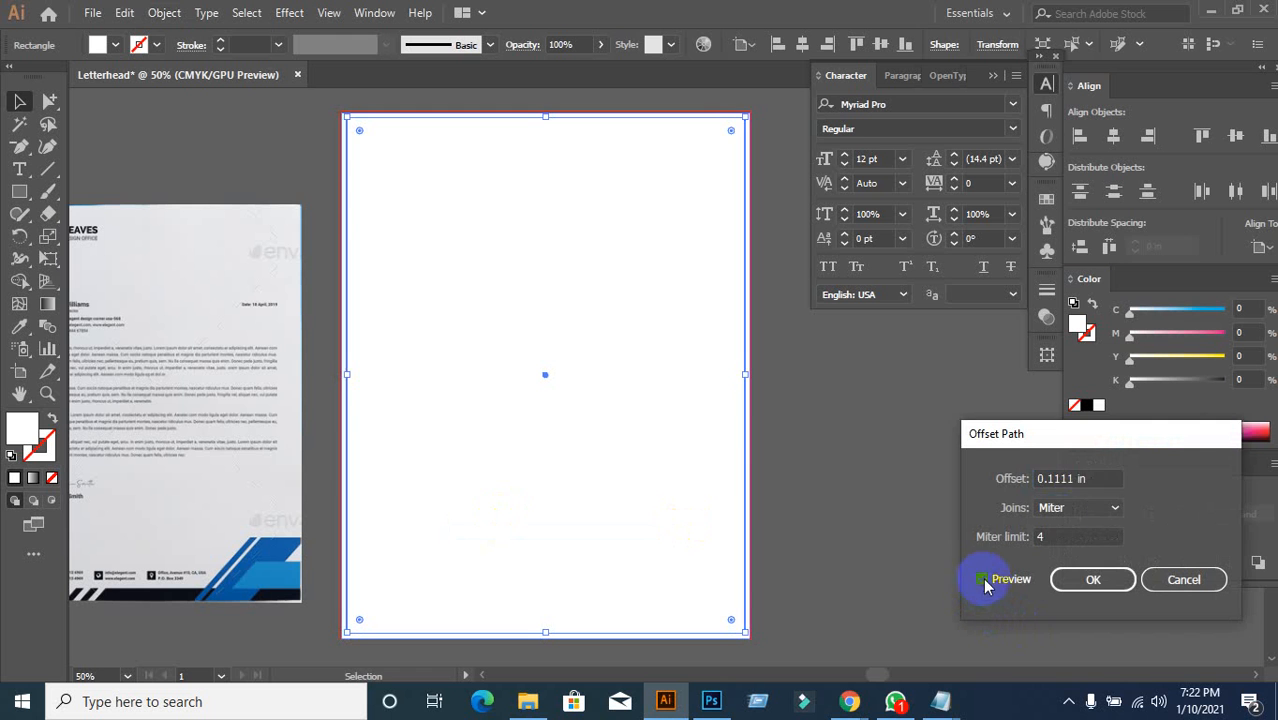
pyautogui.moveTo(1098, 480); pyautogui.dragTo(971, 502)
pyautogui.write('0.')
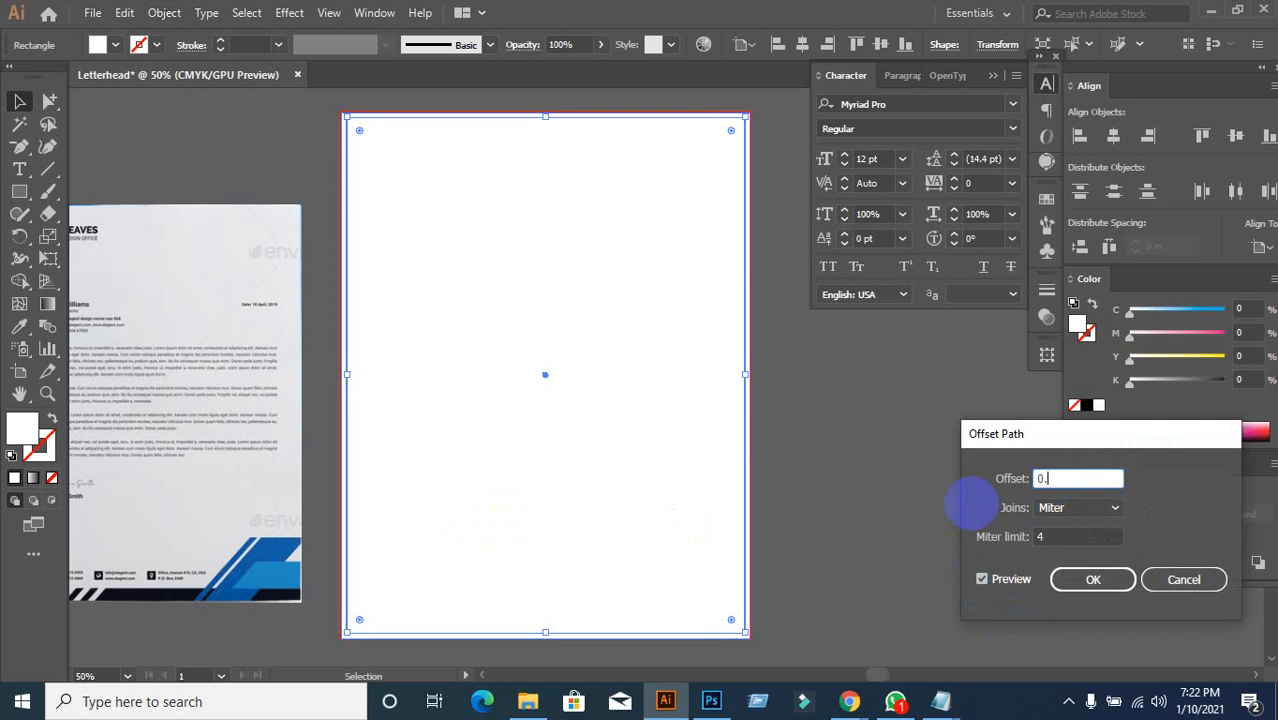
pyautogui.write('125')
pyautogui.click(1093, 579)
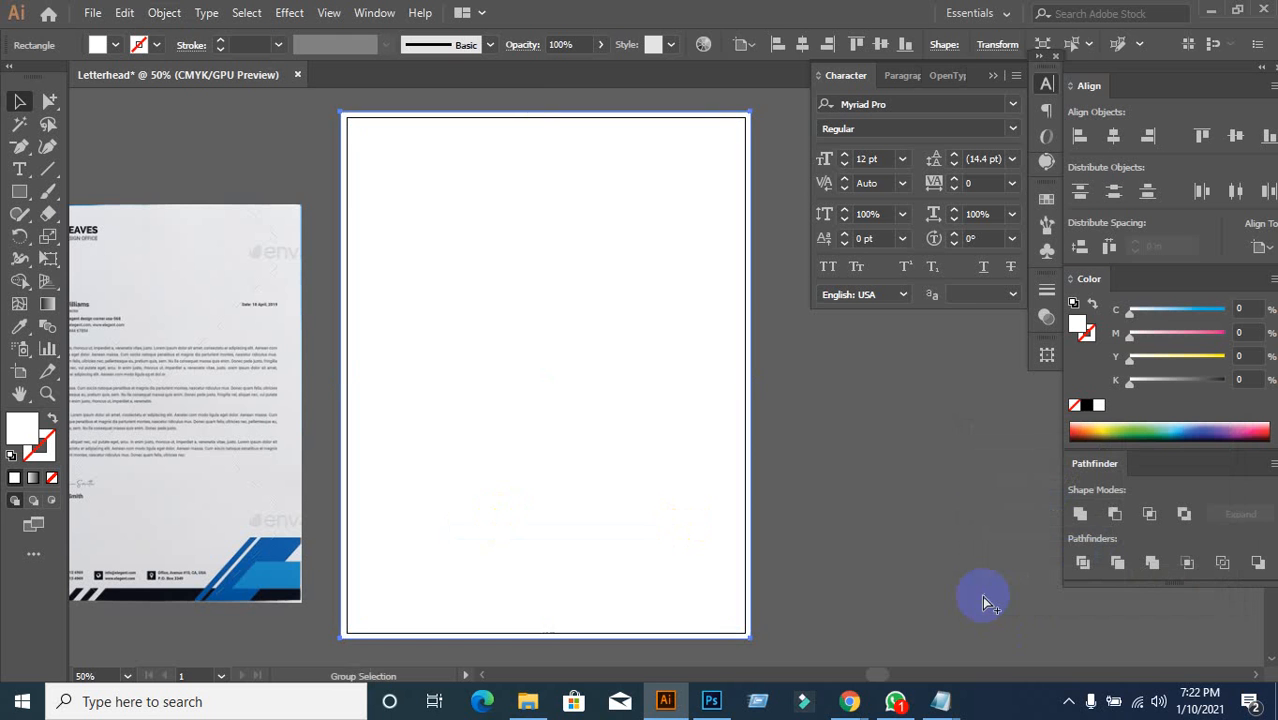
pyautogui.click(981, 597)
pyautogui.click(620, 424)
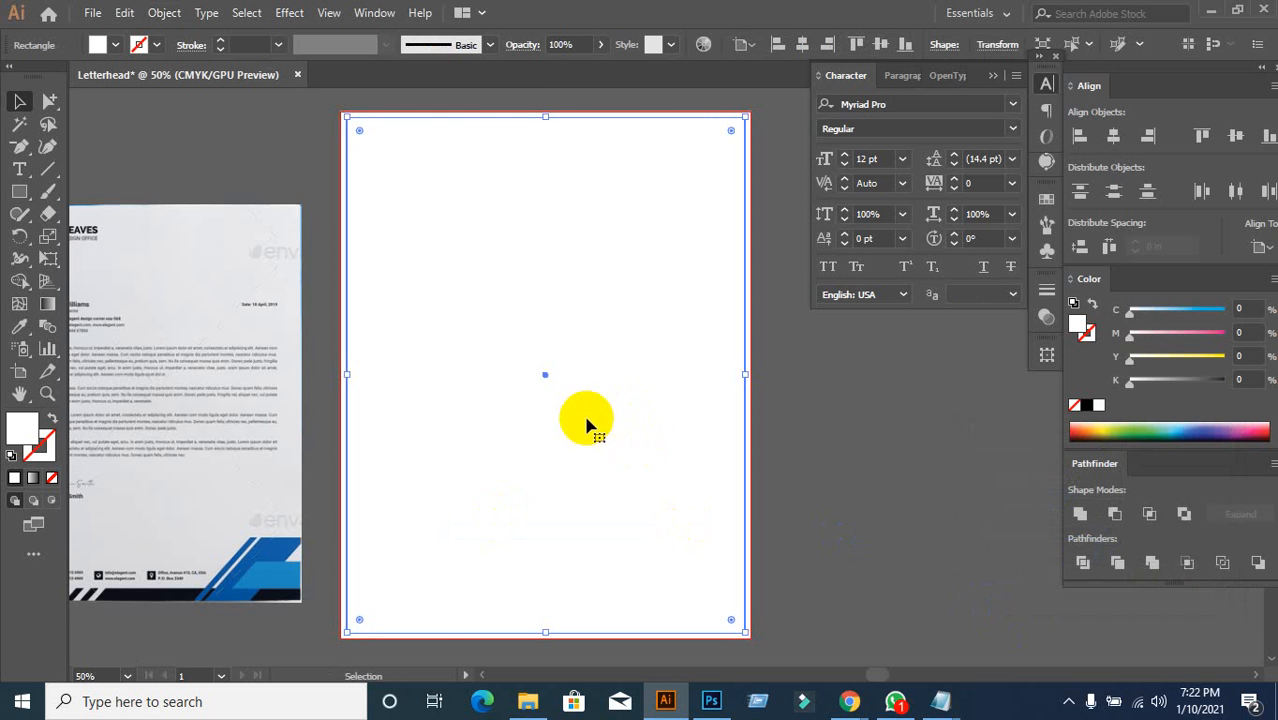
# Step: Offset the rectangle's path by -0.5 in to create the inset margin rectangle
pyautogui.click(164, 14)
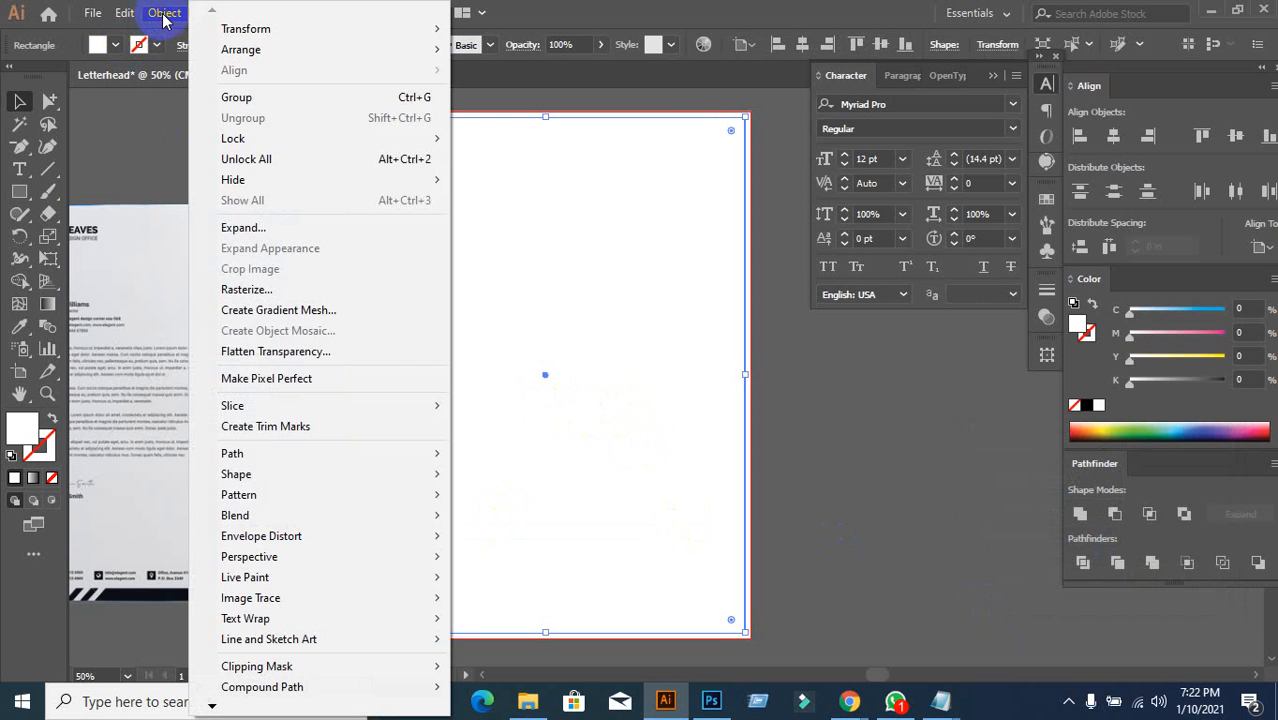
pyautogui.moveTo(228, 458)
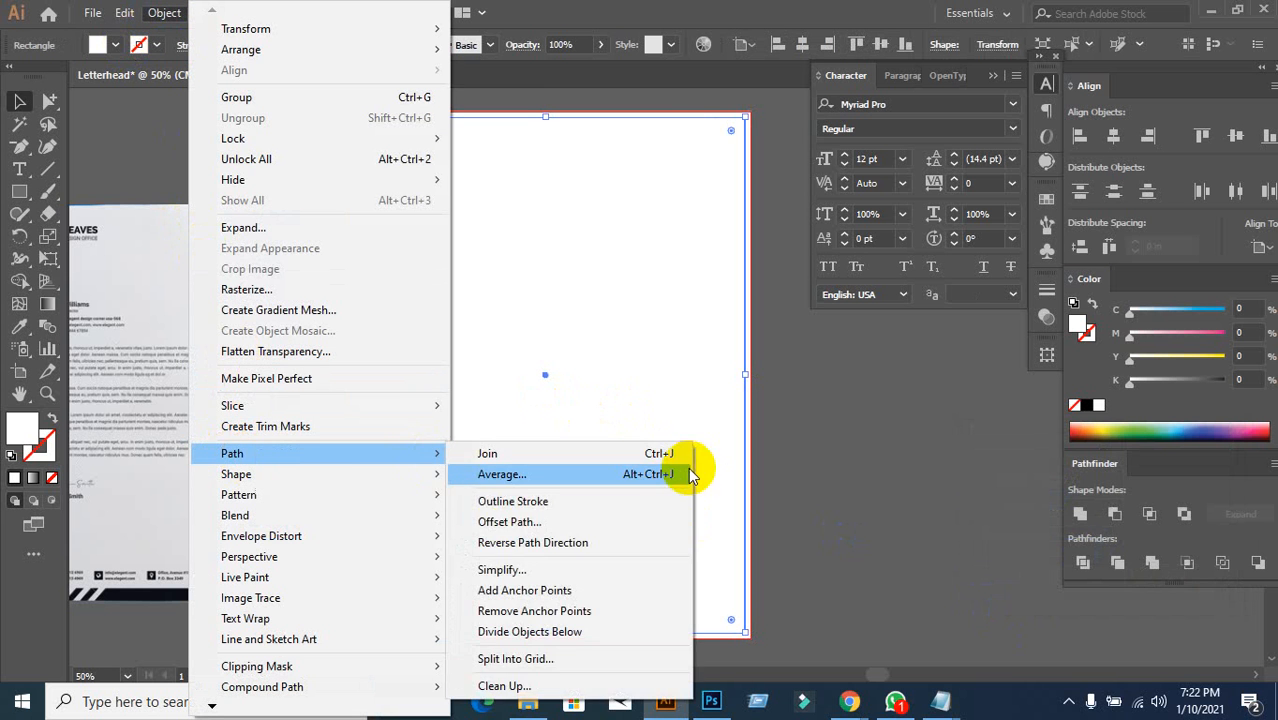
pyautogui.click(590, 521)
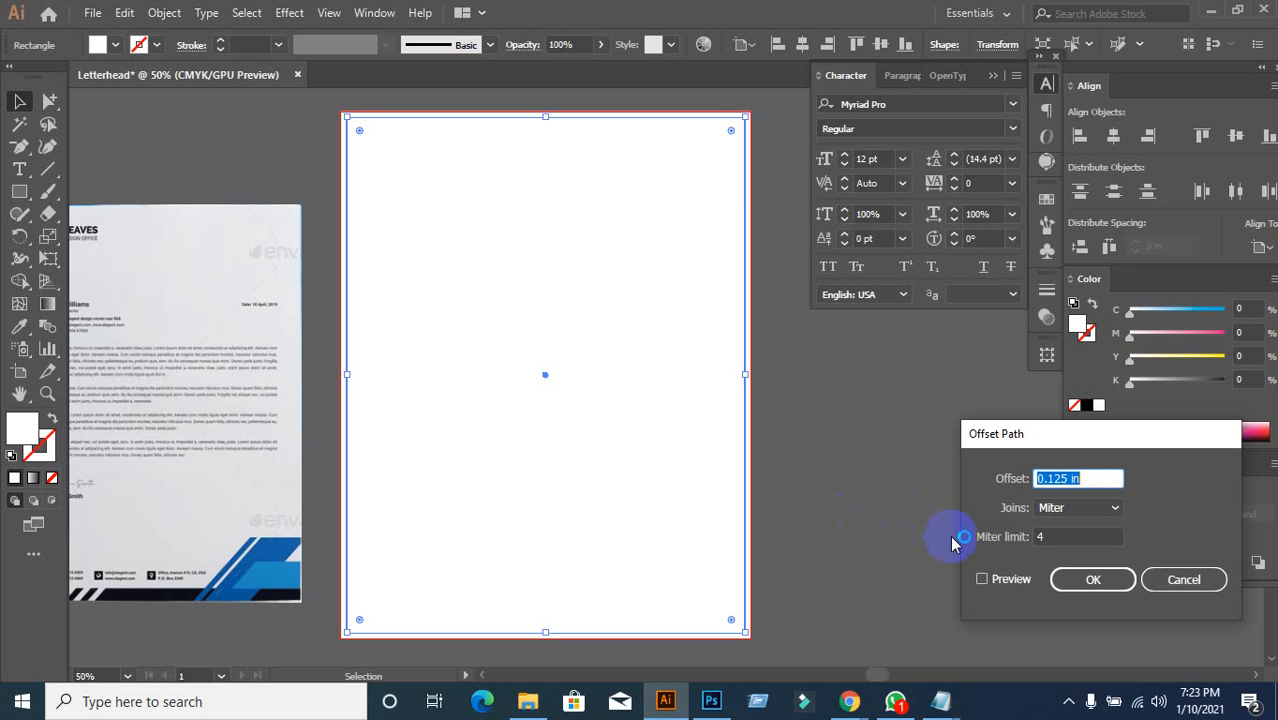
pyautogui.moveTo(1086, 480); pyautogui.dragTo(1008, 481)
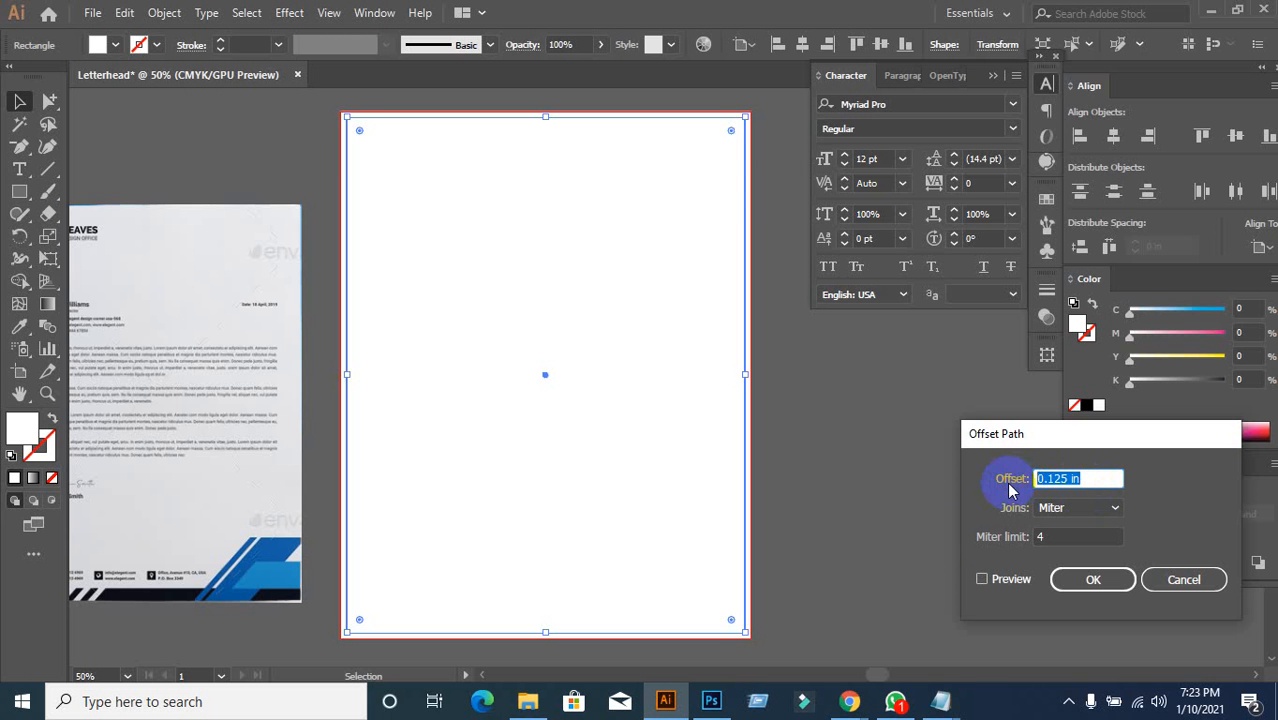
pyautogui.write('0.5')
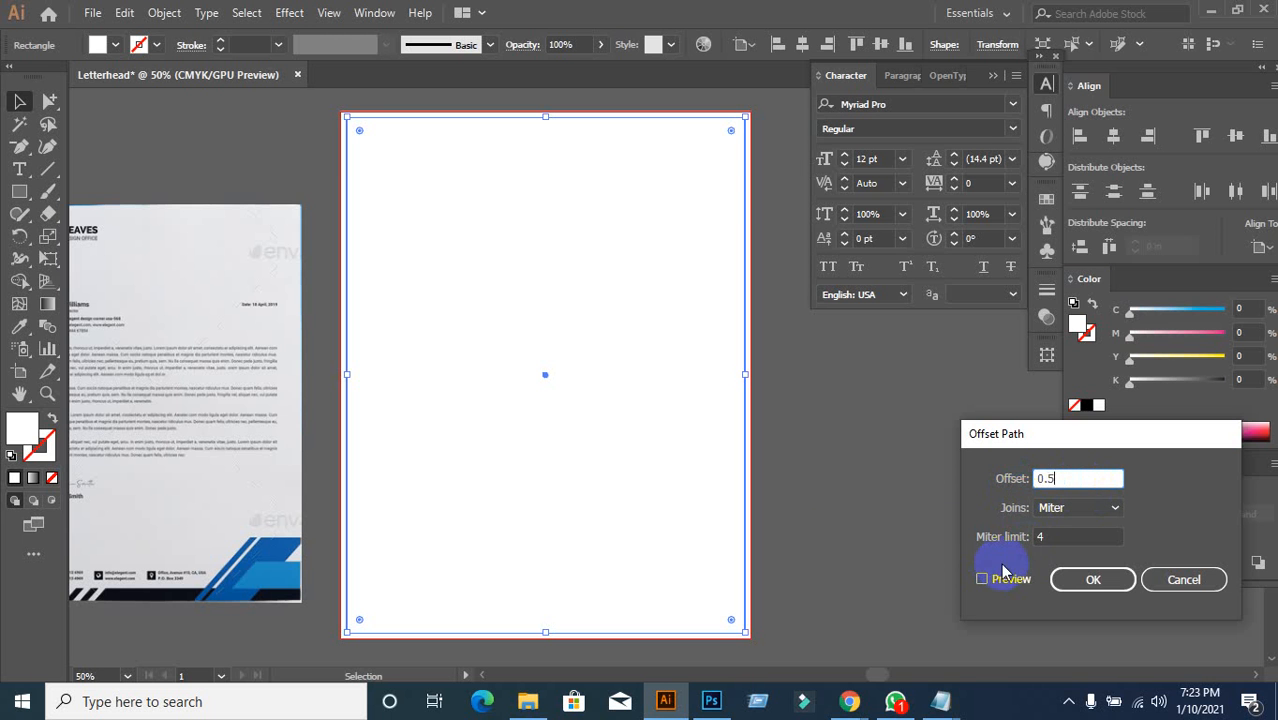
pyautogui.click(981, 580)
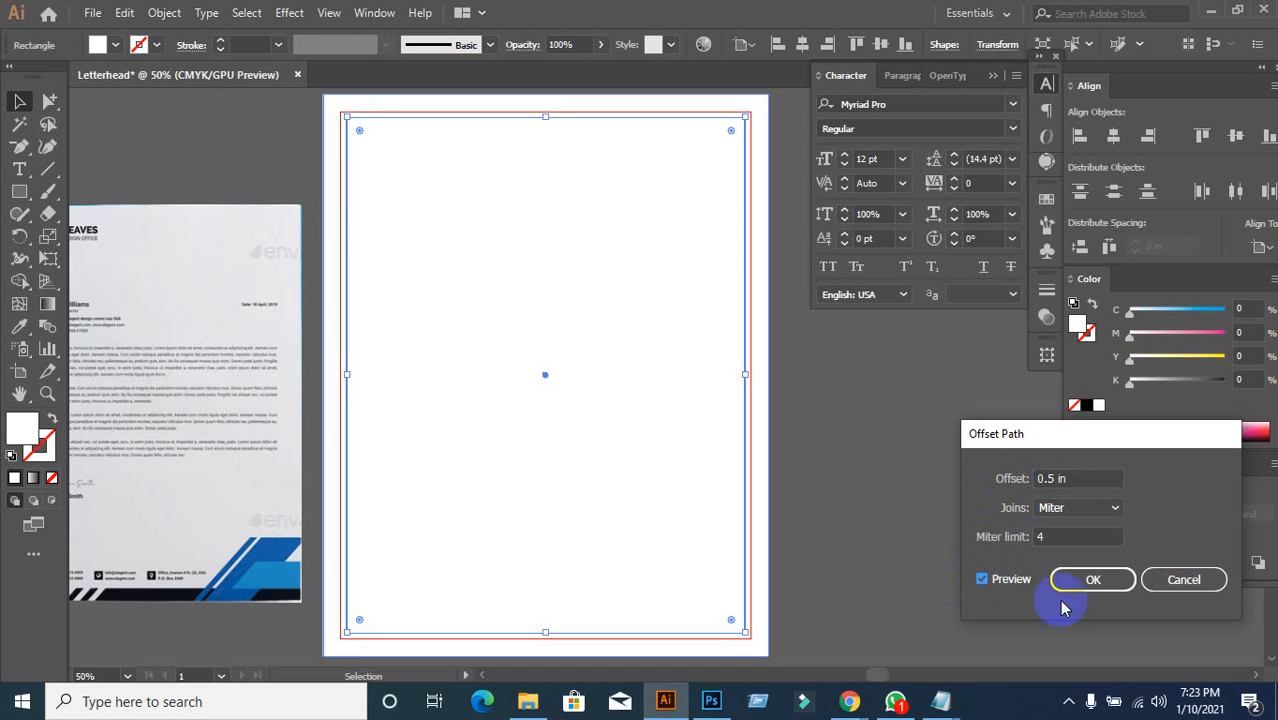
pyautogui.moveTo(1083, 480); pyautogui.dragTo(985, 488)
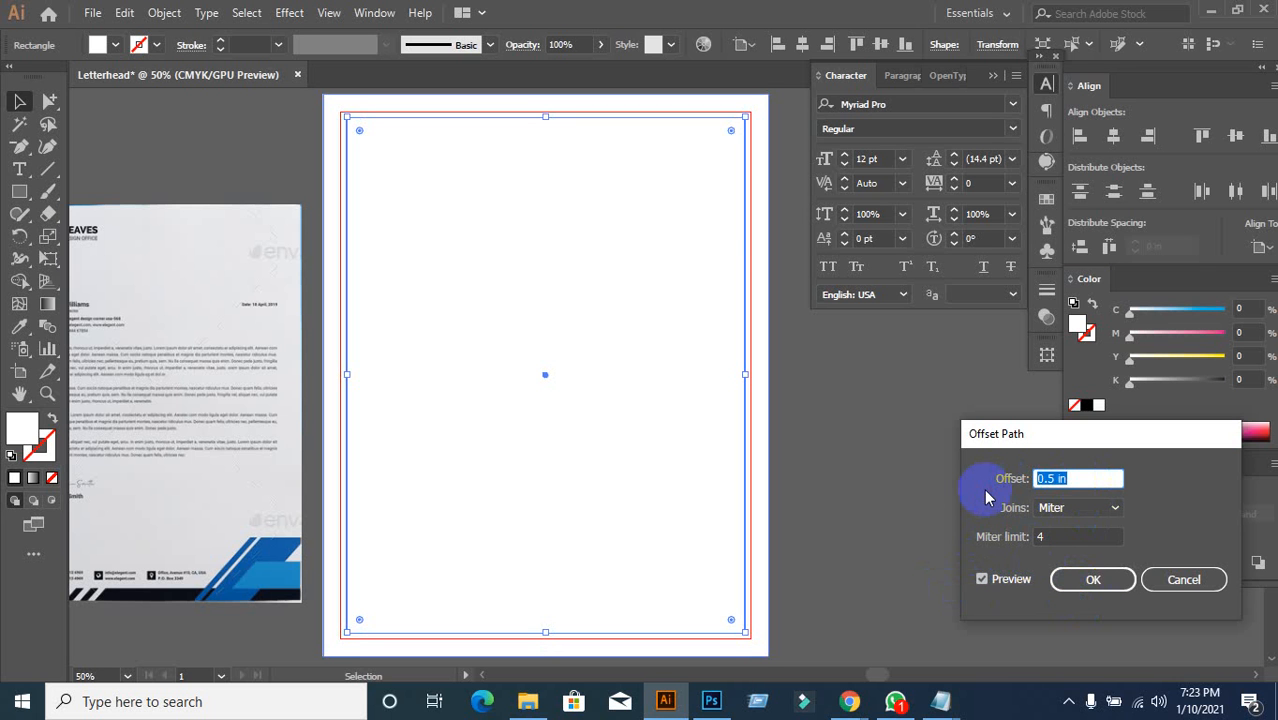
pyautogui.write('-')
pyautogui.click(1092, 580)
pyautogui.click(907, 531)
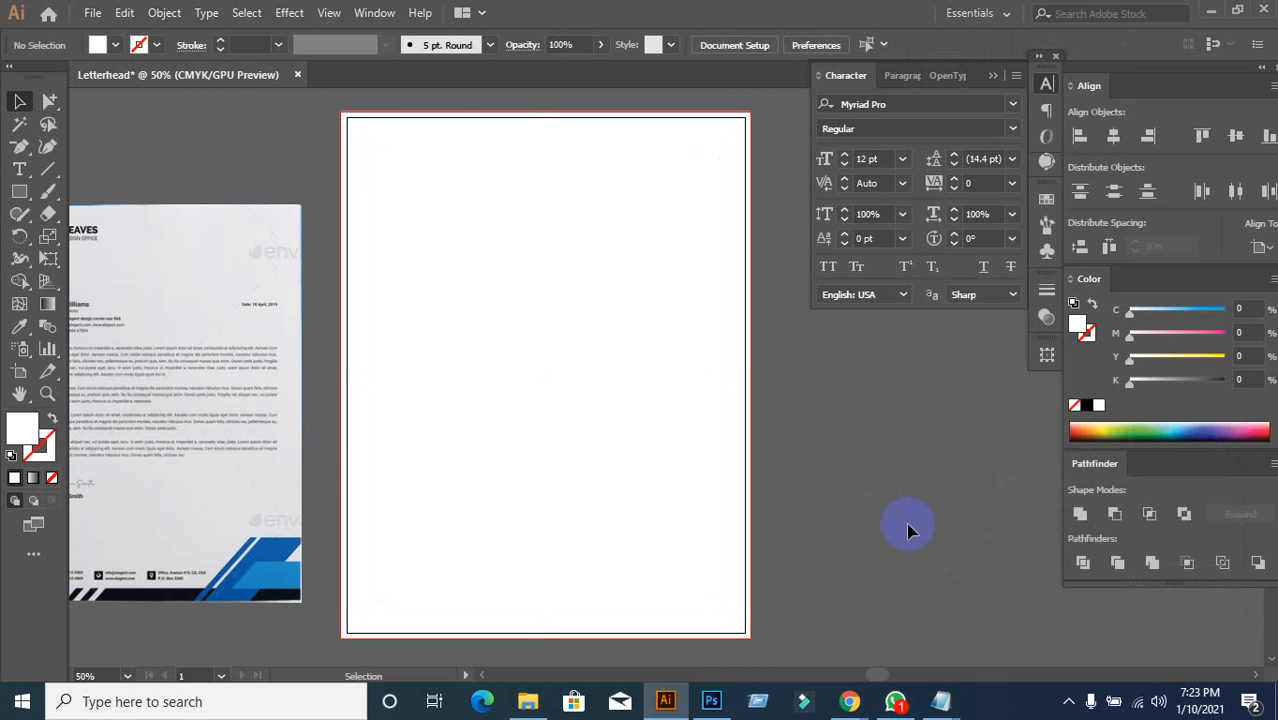
# Step: Turn both page rectangles into guides
pyautogui.moveTo(320, 101); pyautogui.dragTo(399, 171)
pyautogui.rightClick(399, 171)
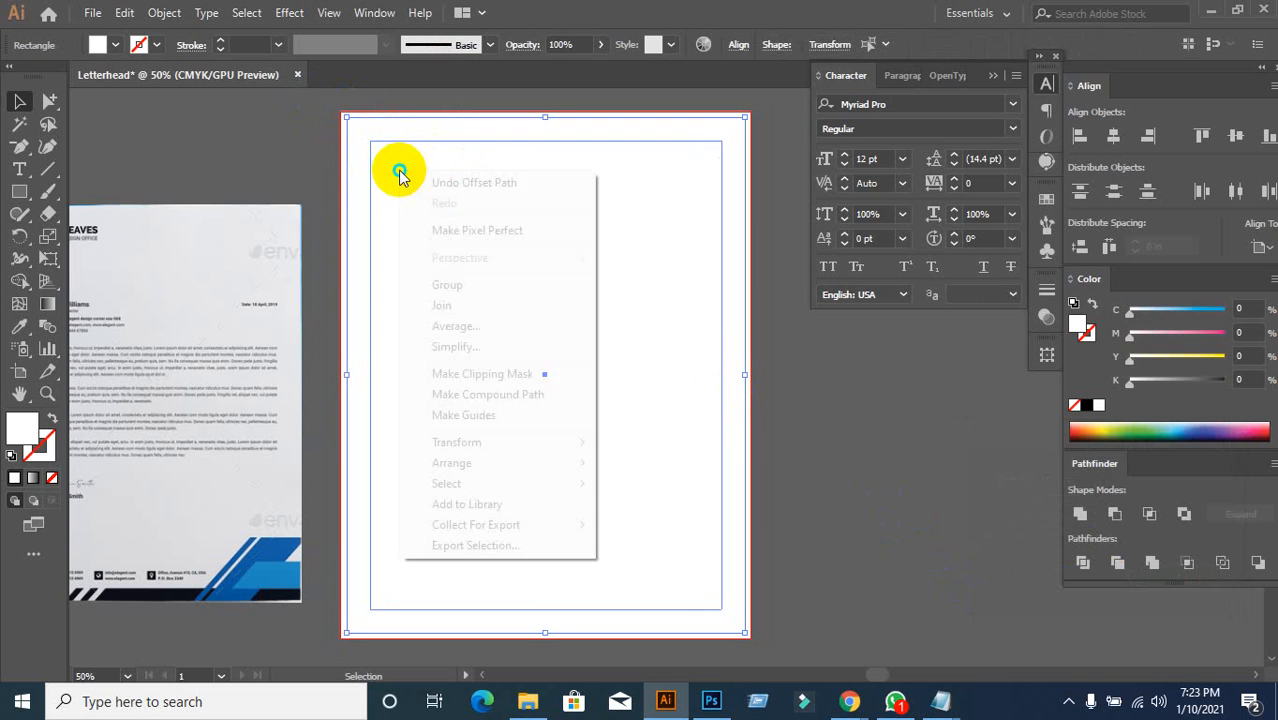
pyautogui.click(470, 416)
# Step: Place the letterhead image on the artboard, bring it to front, and align it to the page top
pyautogui.rightClick(525, 243)
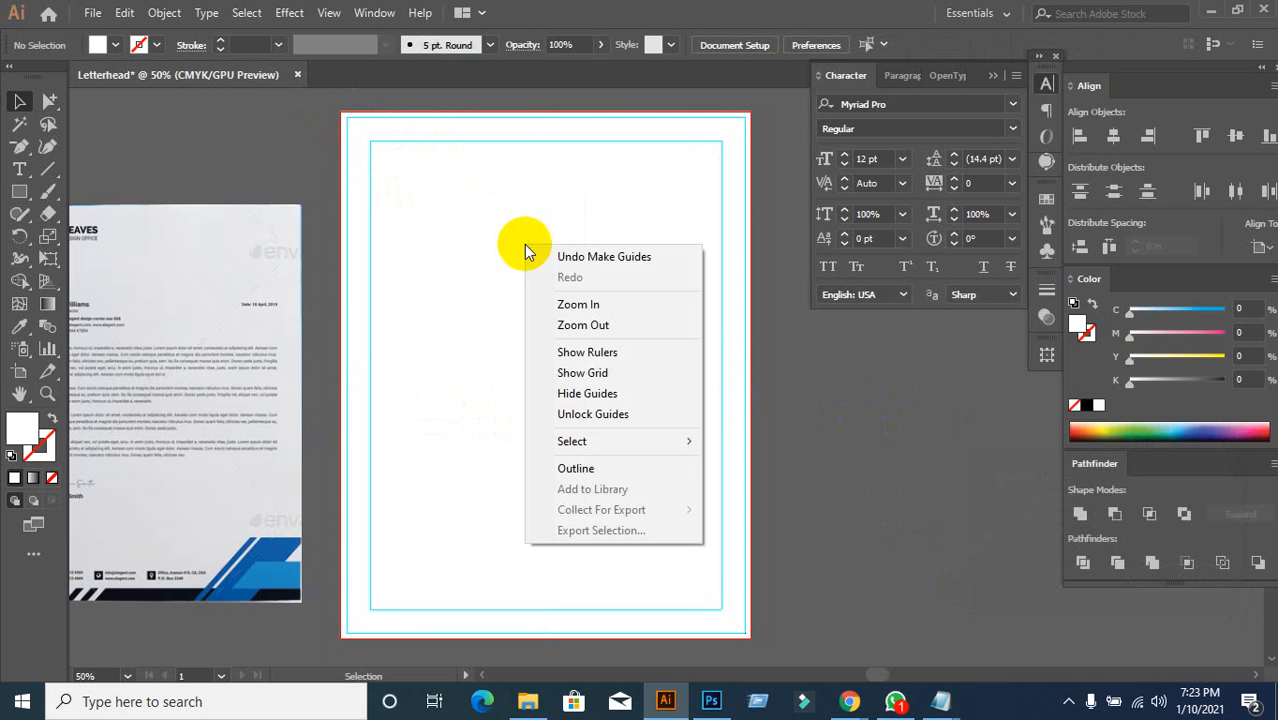
pyautogui.click(800, 391)
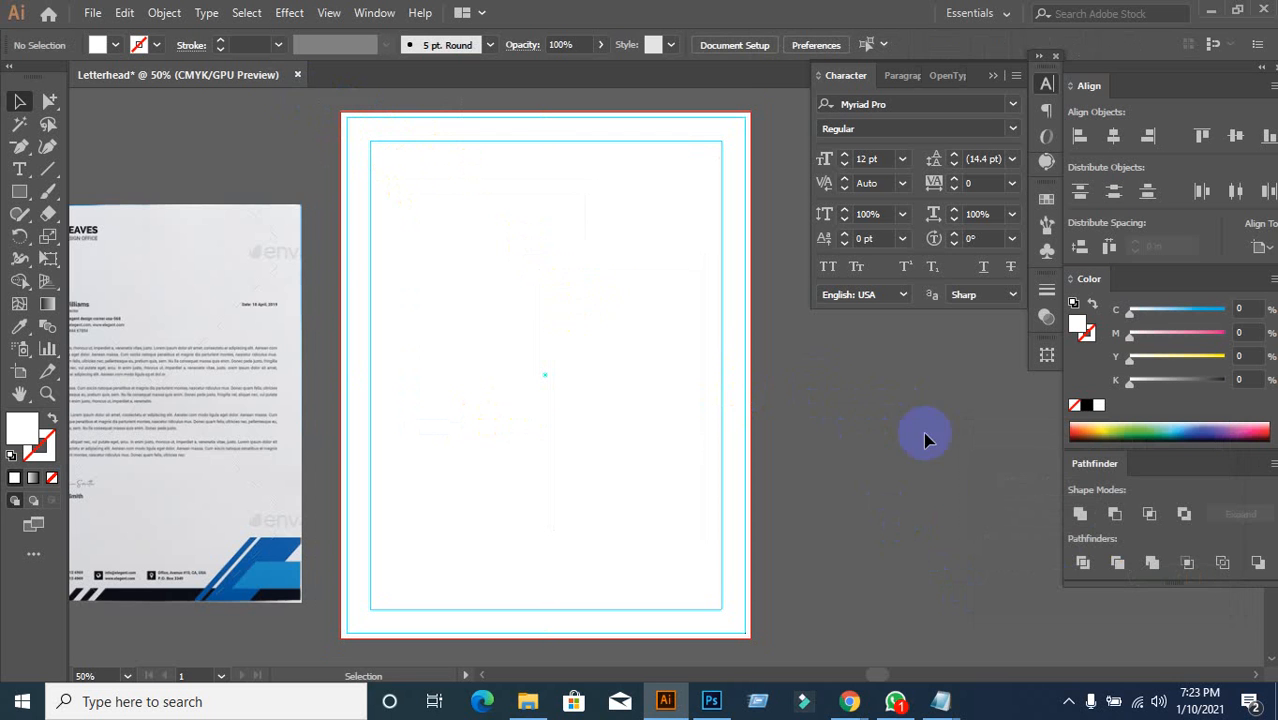
pyautogui.scroll(-1, 923, 432)
pyautogui.moveTo(156, 430); pyautogui.dragTo(489, 370)
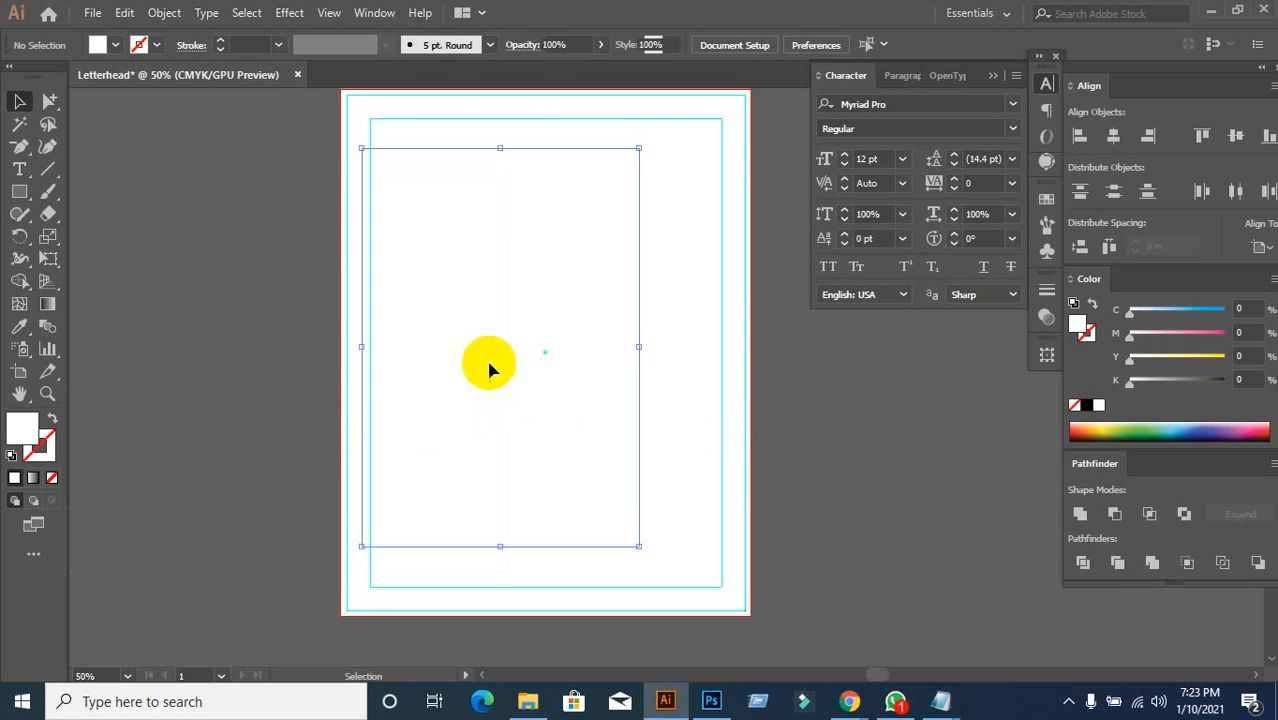
pyautogui.rightClick(436, 303)
pyautogui.moveTo(490, 462)
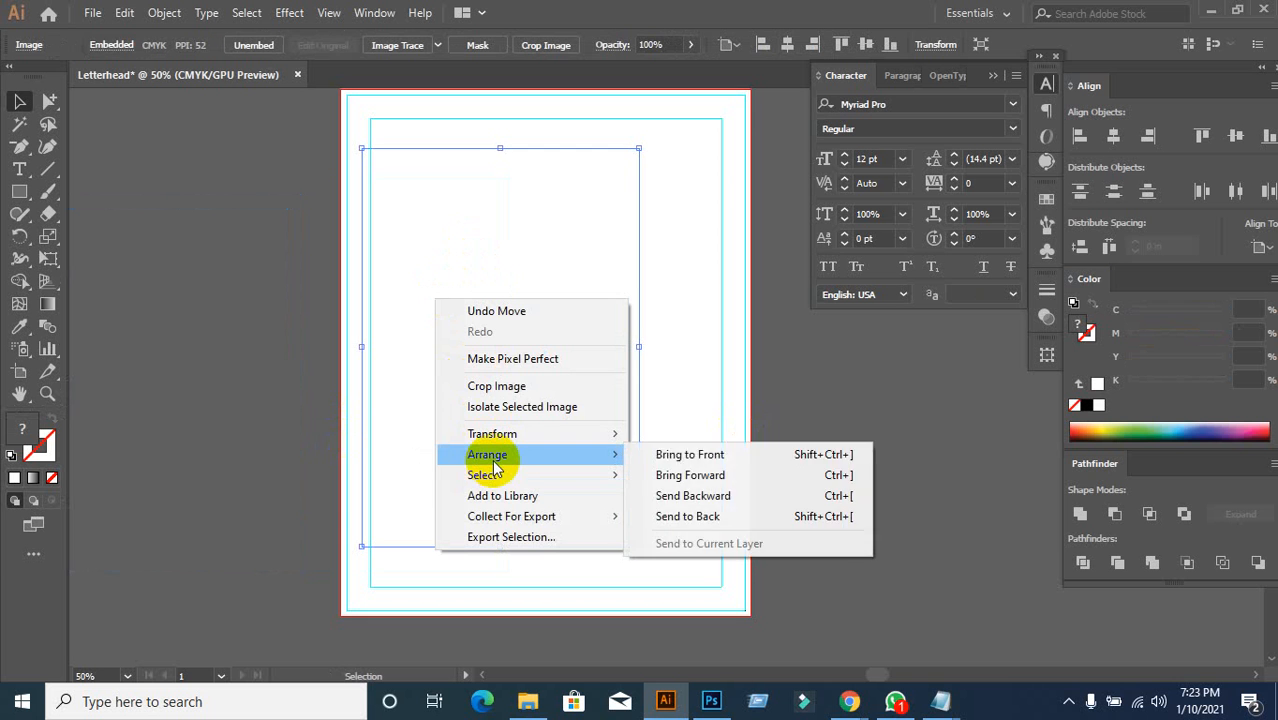
pyautogui.click(685, 450)
pyautogui.scroll(2, 308, 362)
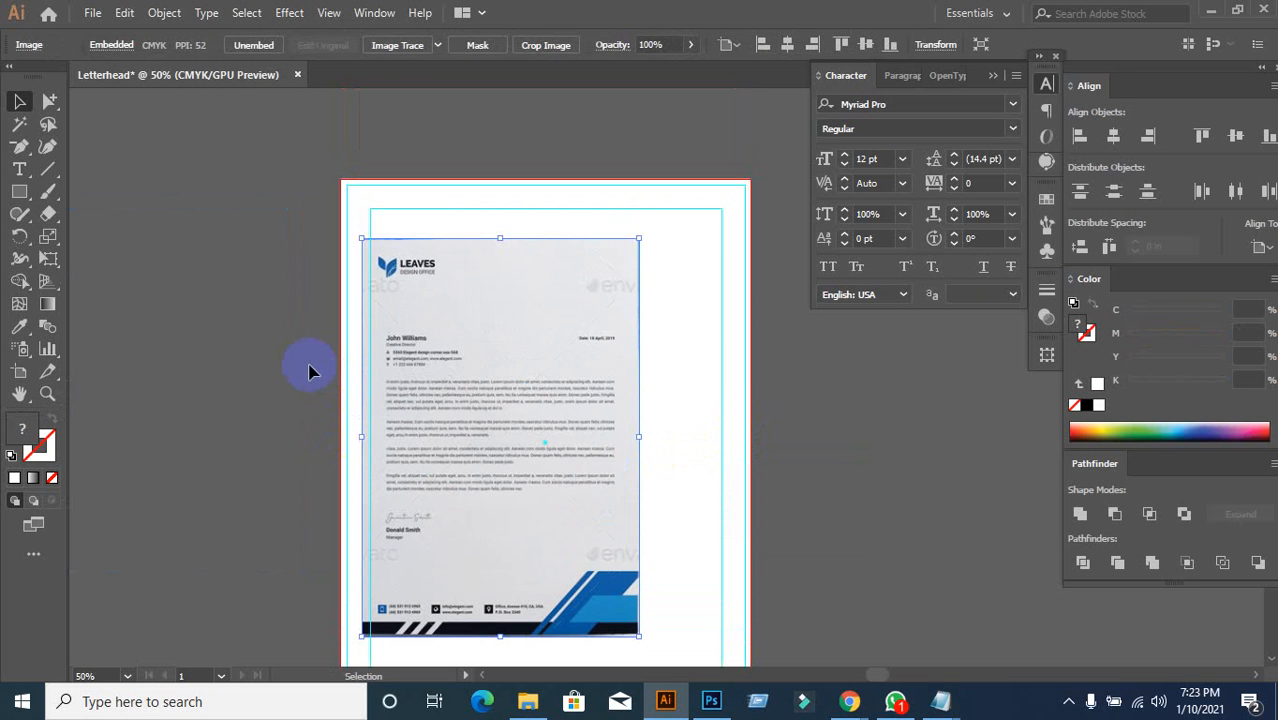
pyautogui.scroll(1, 280, 302)
pyautogui.moveTo(513, 365); pyautogui.dragTo(494, 294)
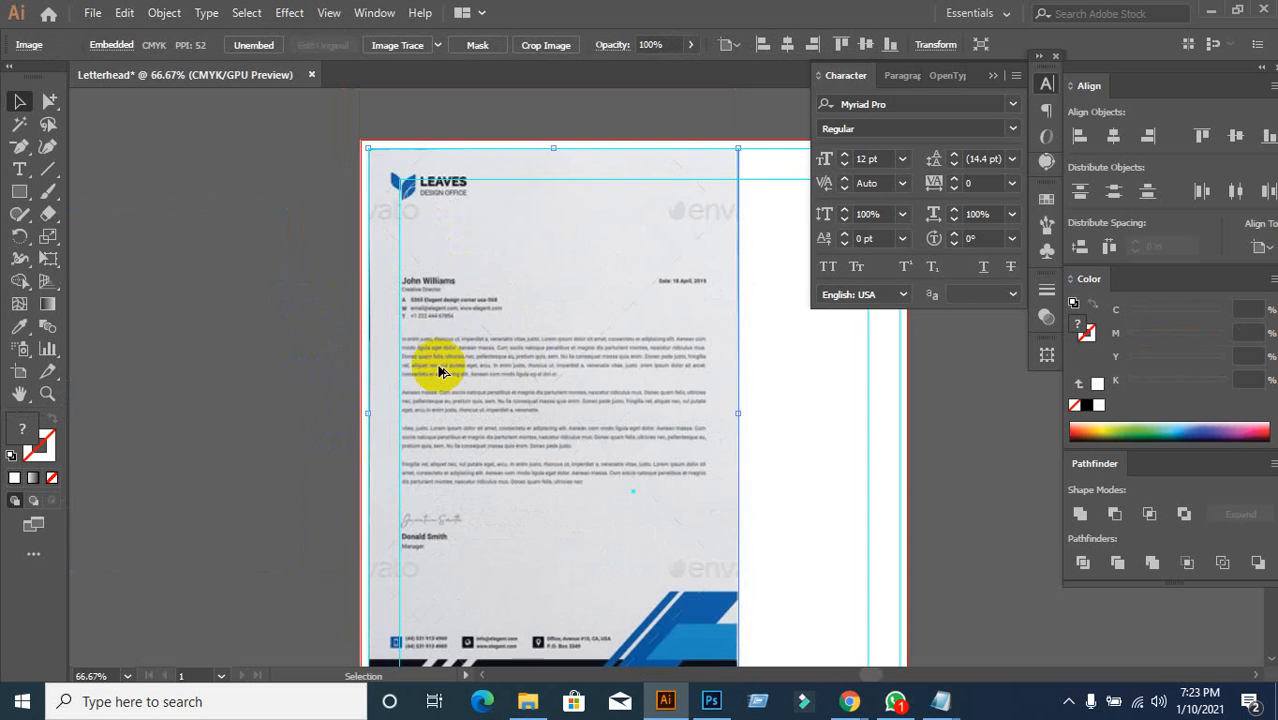
# Step: Stretch the letterhead image to the artboard's bottom and right edges
pyautogui.scroll(-1, 442, 368)
pyautogui.moveTo(866, 592); pyautogui.dragTo(744, 421)
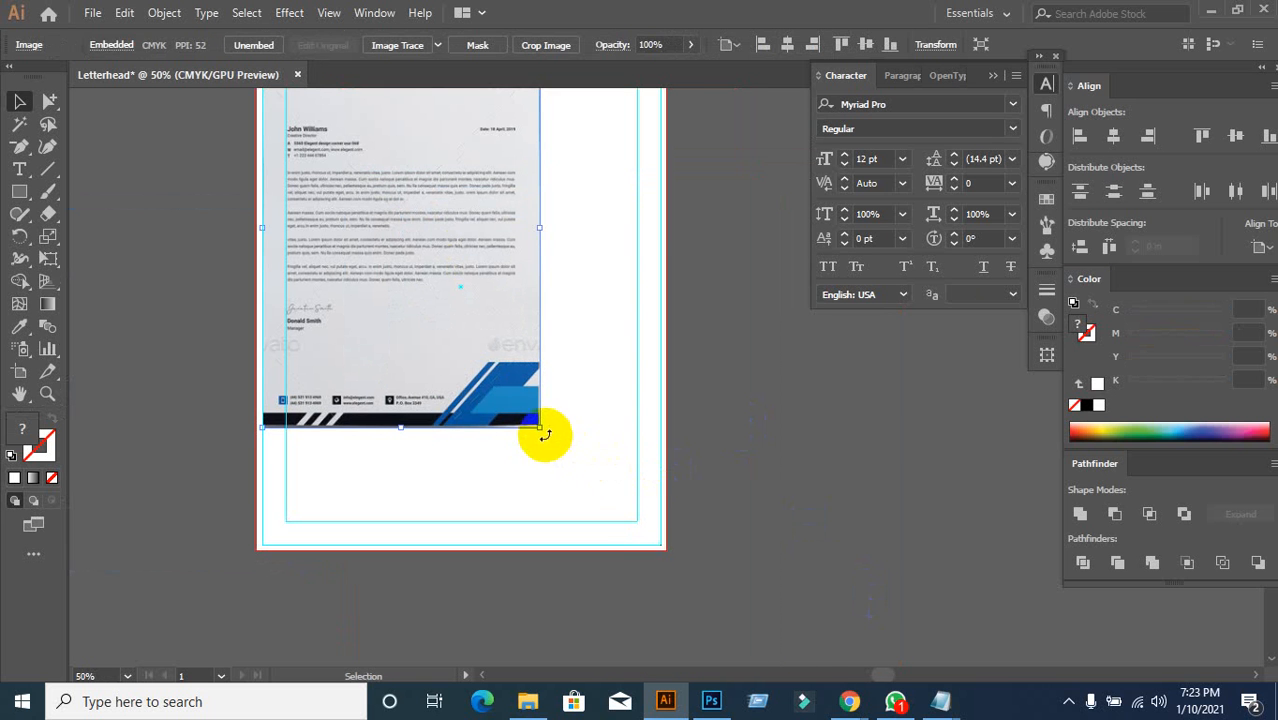
pyautogui.moveTo(545, 434); pyautogui.dragTo(656, 544)
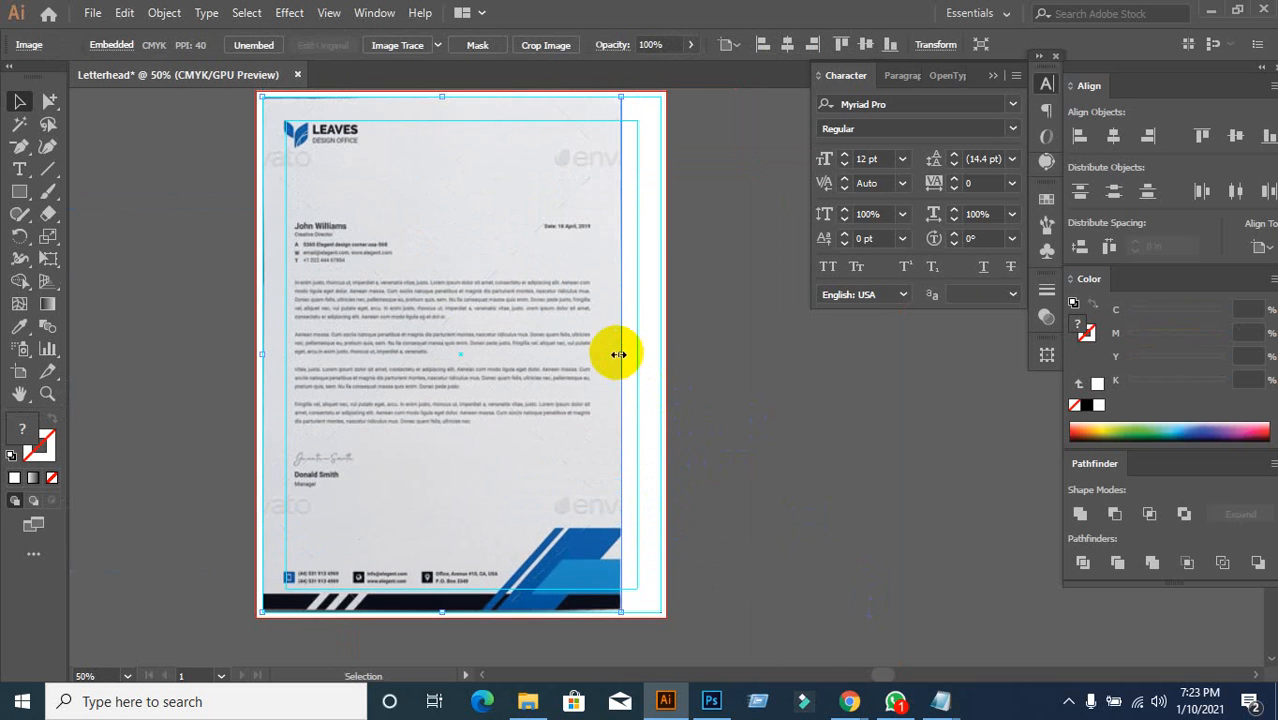
pyautogui.moveTo(619, 354); pyautogui.dragTo(660, 358)
pyautogui.click(826, 422)
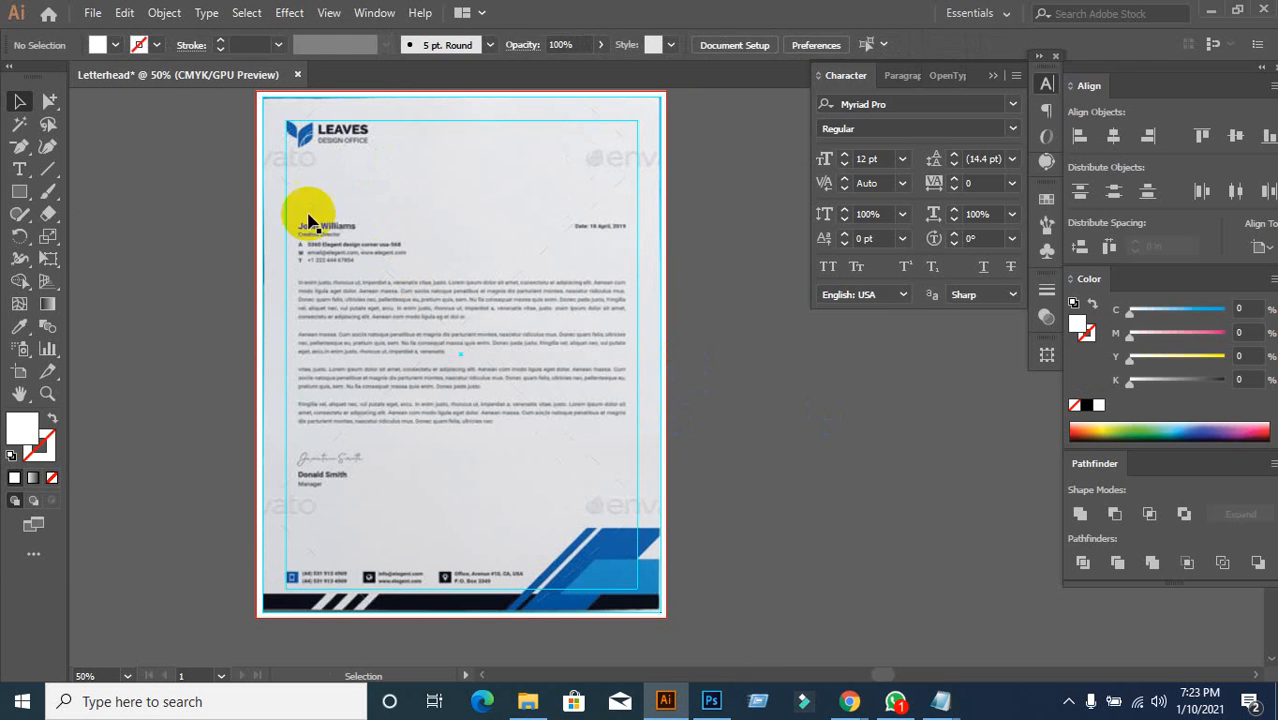
pyautogui.click(270, 415)
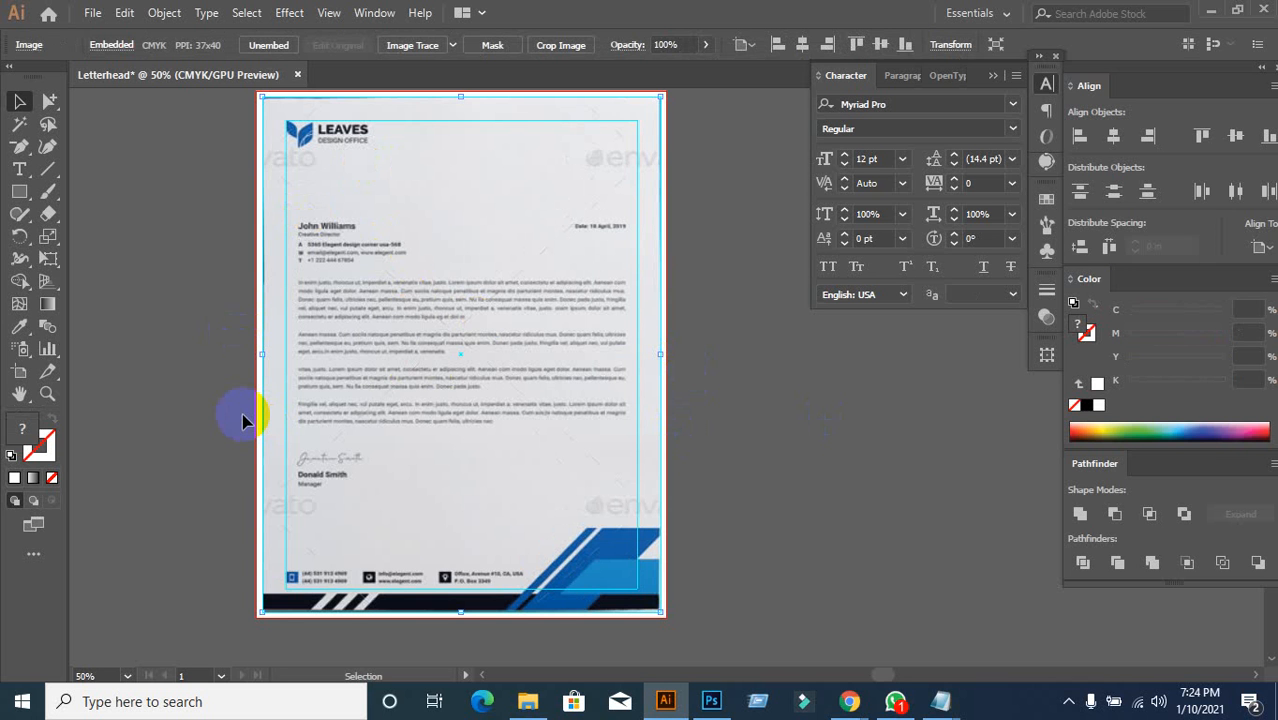
pyautogui.click(243, 415)
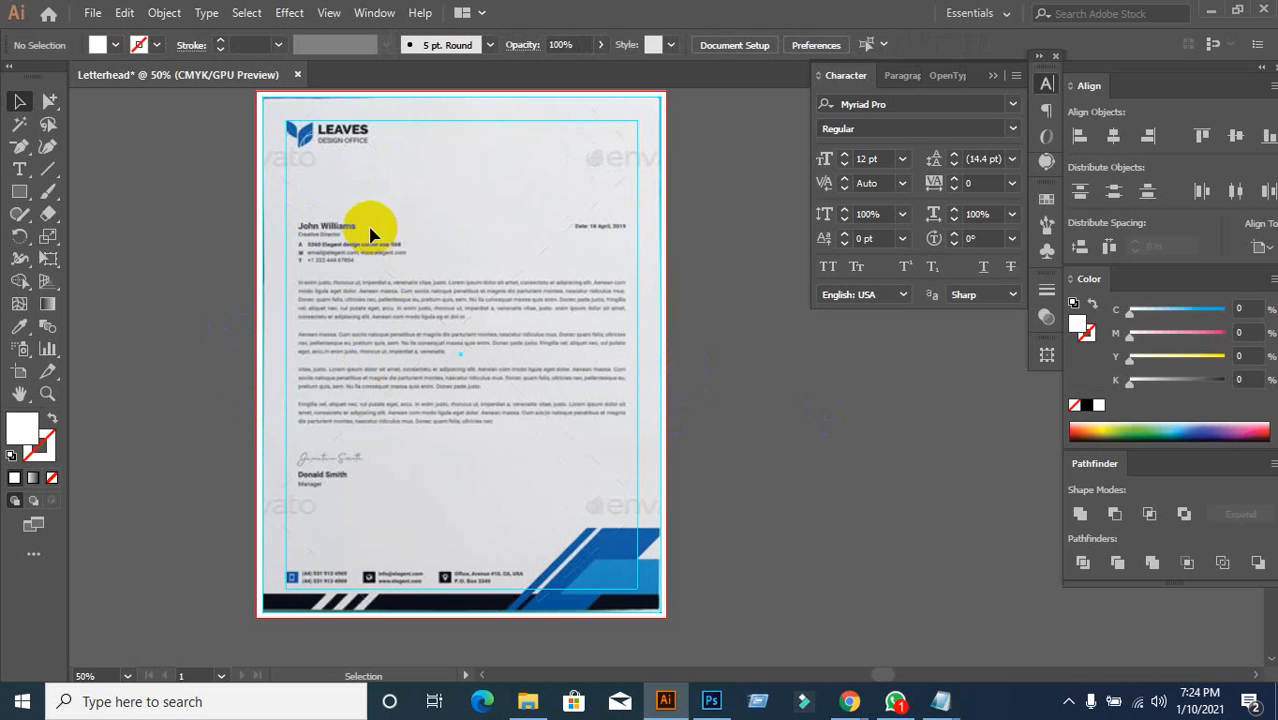
pyautogui.scroll(-5, 365, 265)
pyautogui.scroll(3, 328, 357)
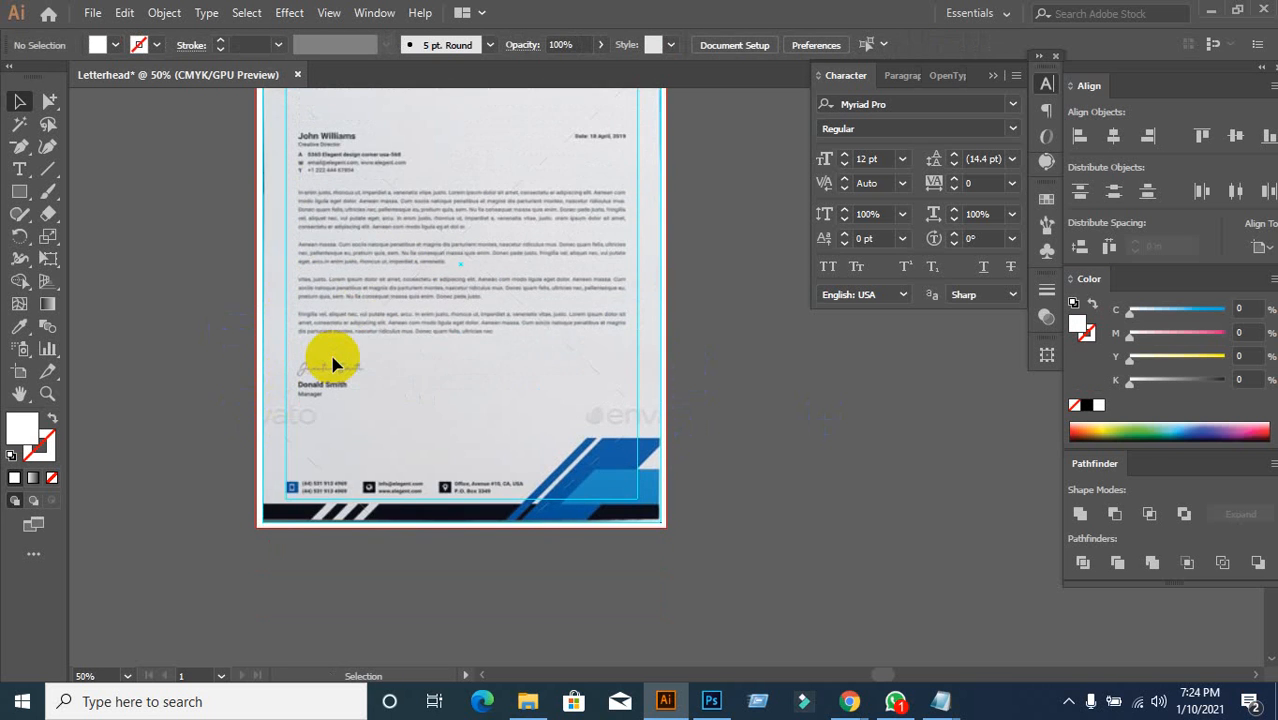
pyautogui.scroll(3, 333, 363)
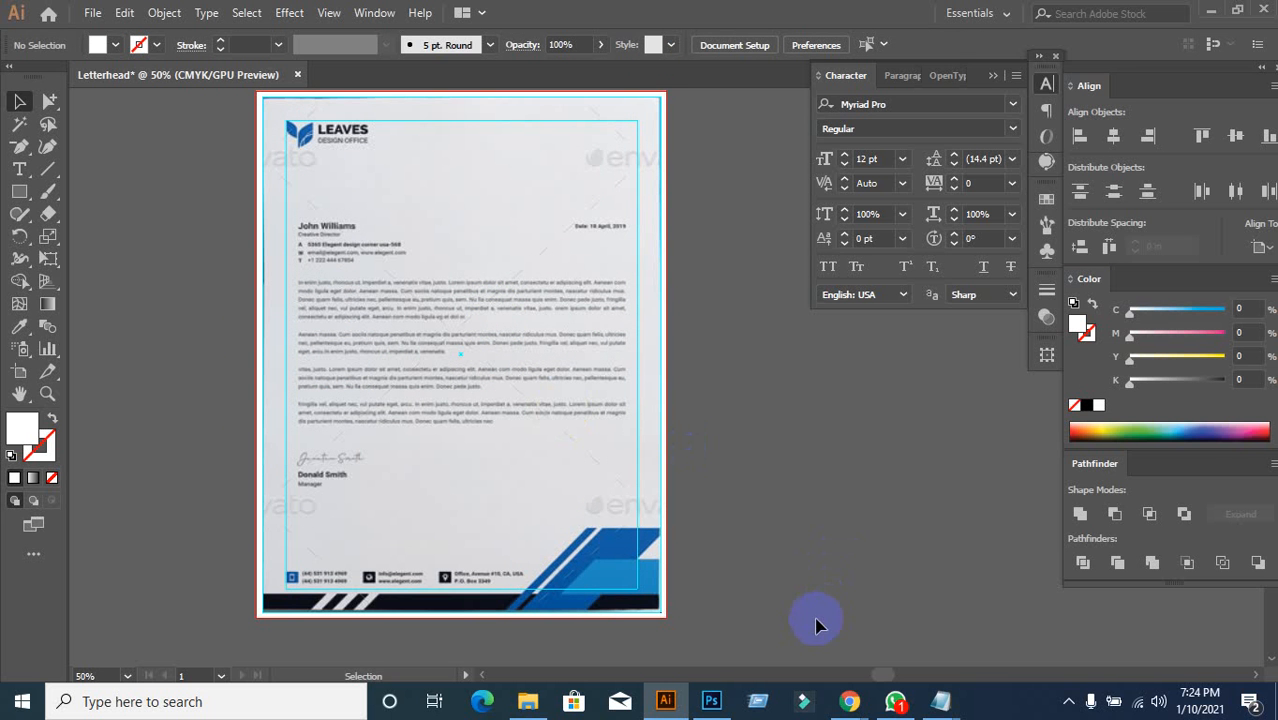
pyautogui.moveTo(840, 710)
pyautogui.click(724, 626)
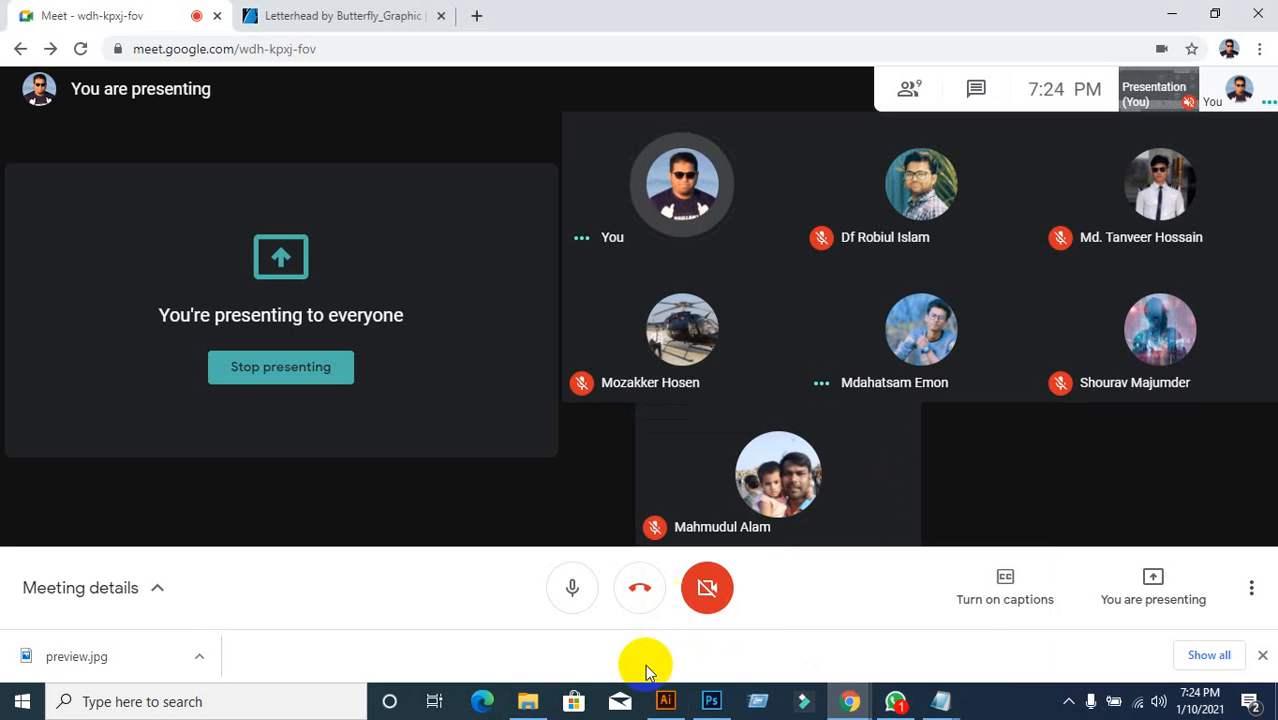
pyautogui.moveTo(668, 710)
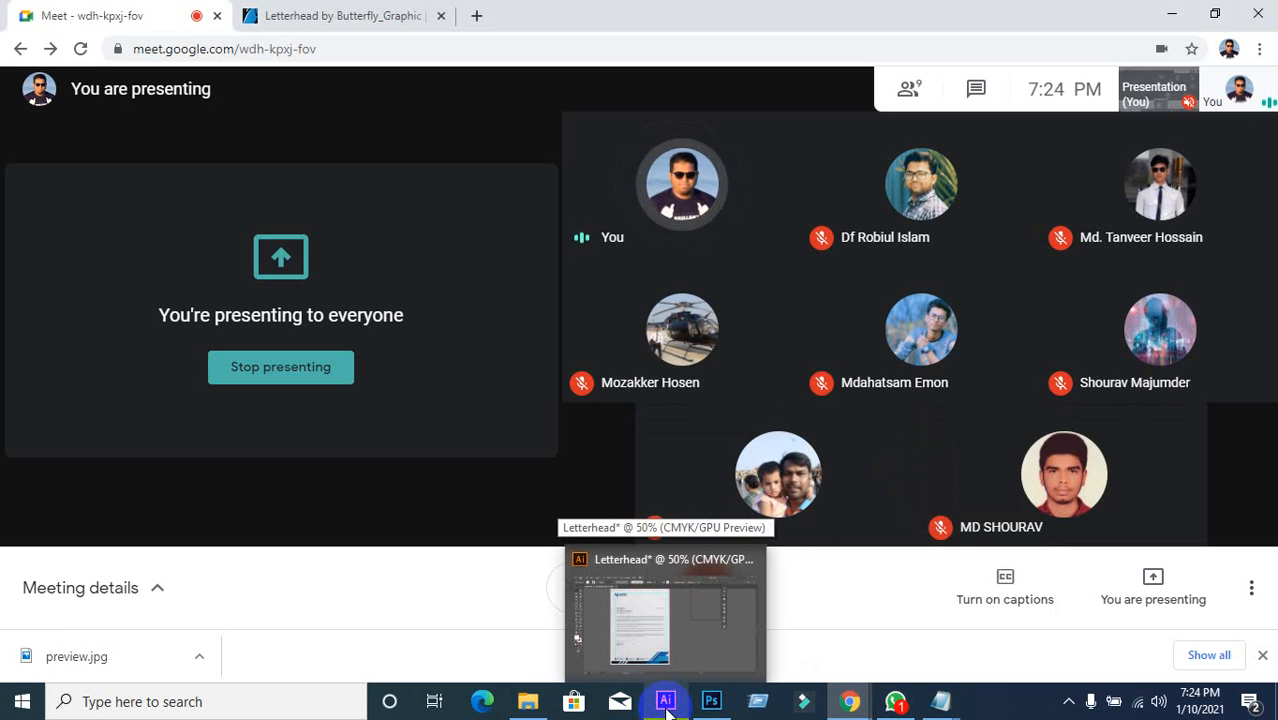
pyautogui.click(668, 710)
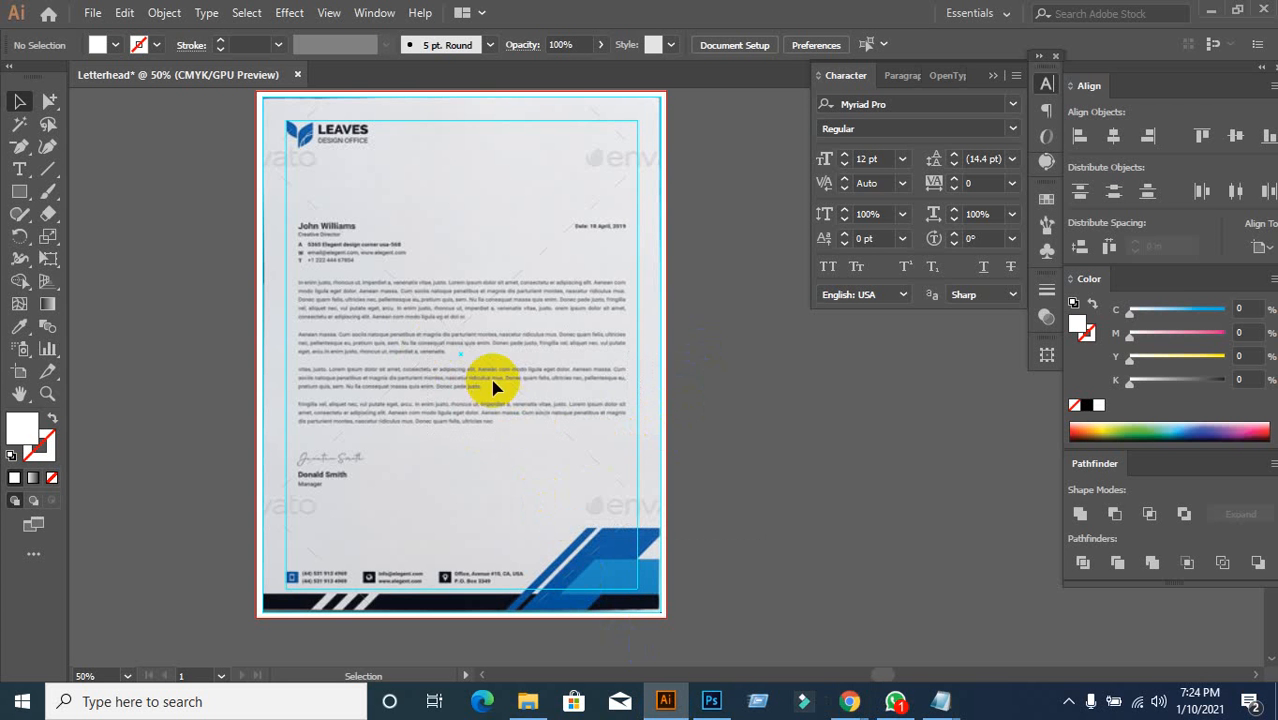
# Step: Pan and zoom onto the letterhead's footer band, then pick the Rectangle tool
pyautogui.scroll(1, 491, 380)
pyautogui.press('space')
pyautogui.moveTo(545, 358)
pyautogui.mouseDown()
pyautogui.moveTo(593, 271)
pyautogui.moveTo(555, 346)
pyautogui.mouseUp()
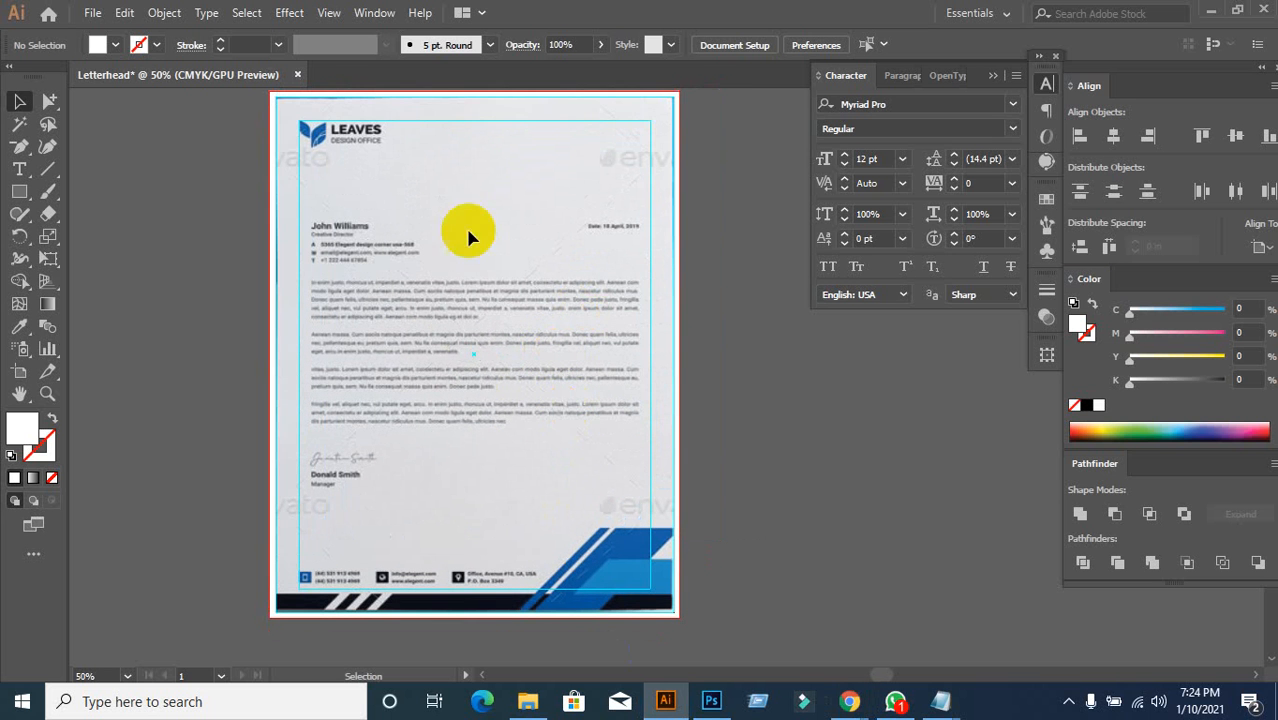
pyautogui.scroll(-2, 350, 357)
pyautogui.scroll(-2, 340, 325)
pyautogui.scroll(1, 355, 380)
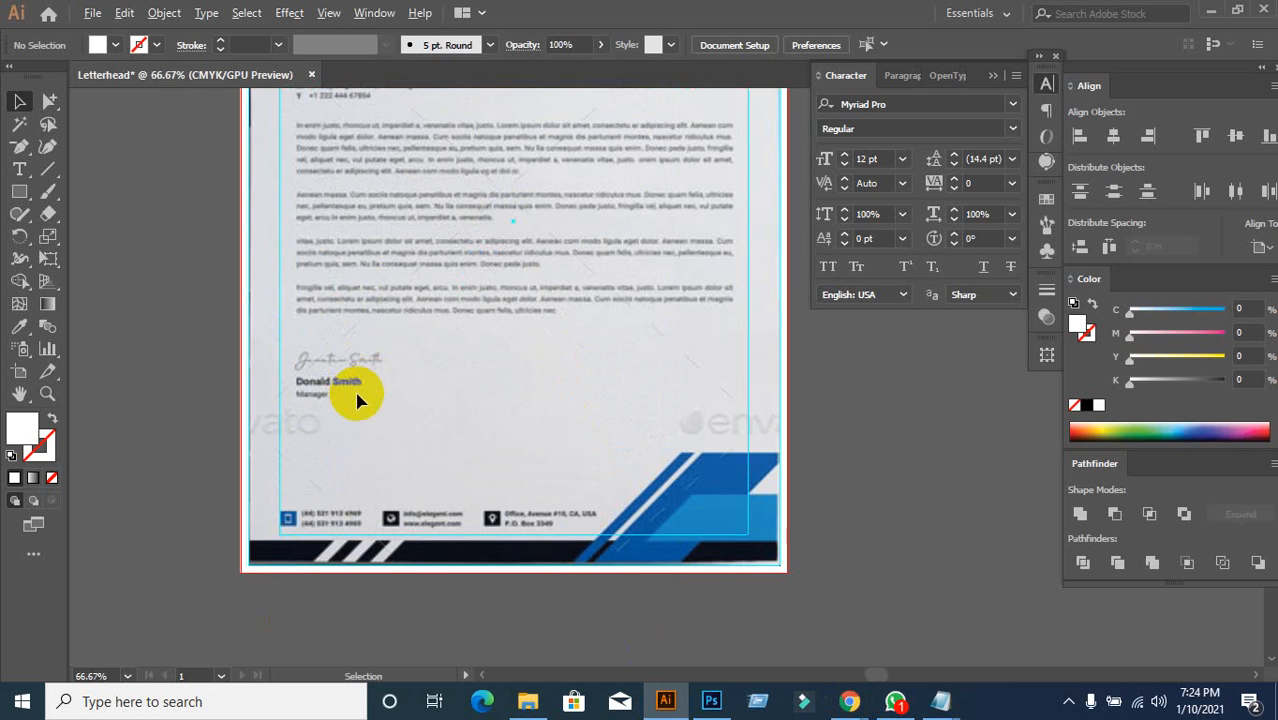
pyautogui.moveTo(476, 431); pyautogui.dragTo(455, 316)
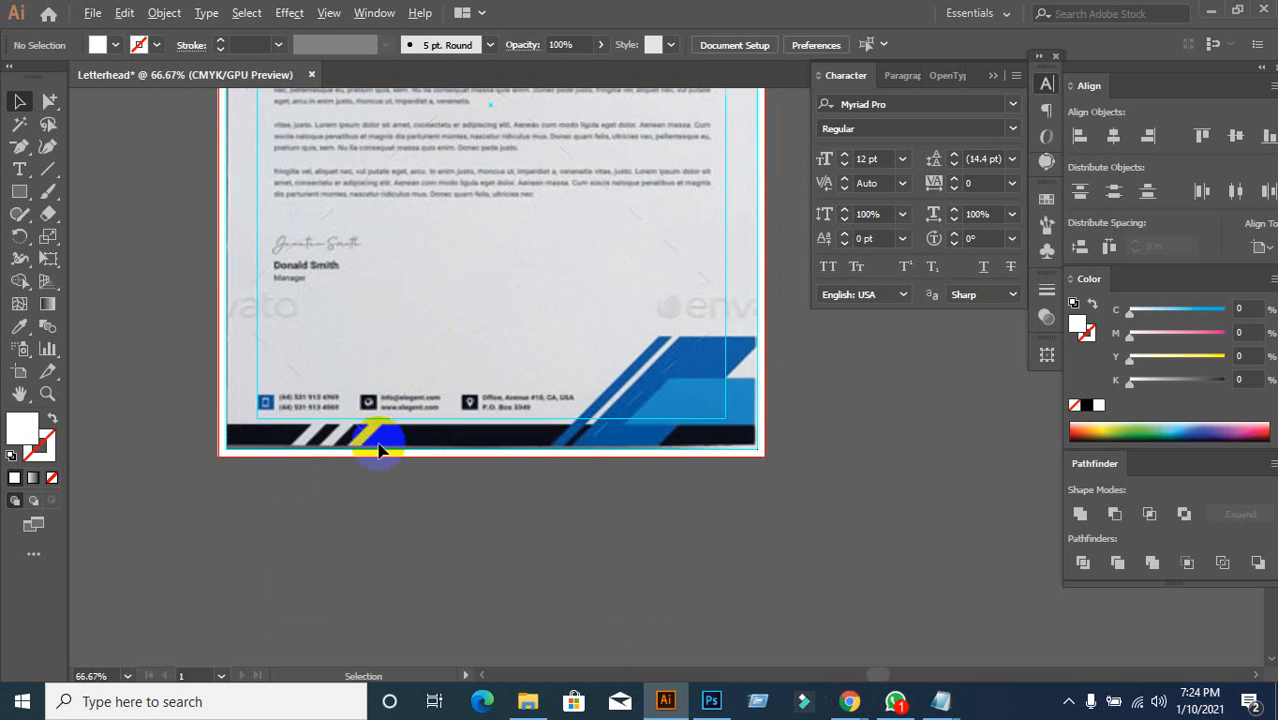
pyautogui.scroll(2, 378, 450)
pyautogui.scroll(-1, 379, 442)
pyautogui.scroll(1, 352, 515)
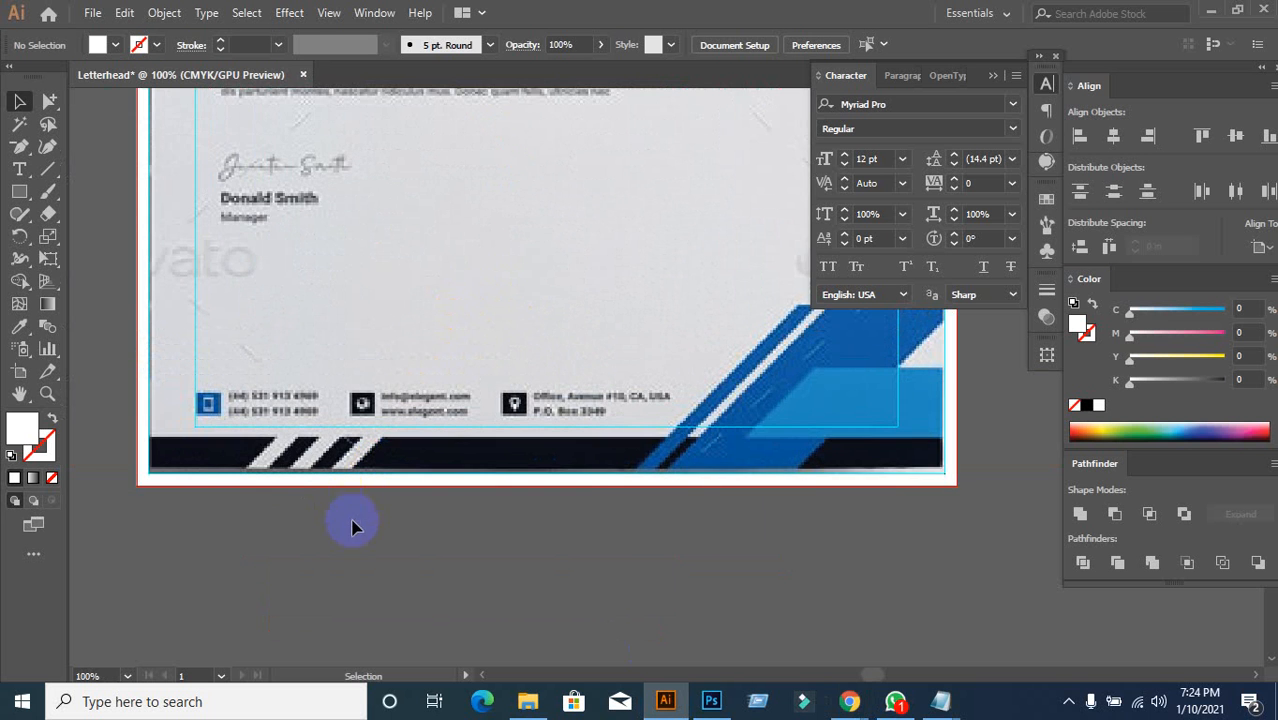
pyautogui.scroll(-1, 362, 540)
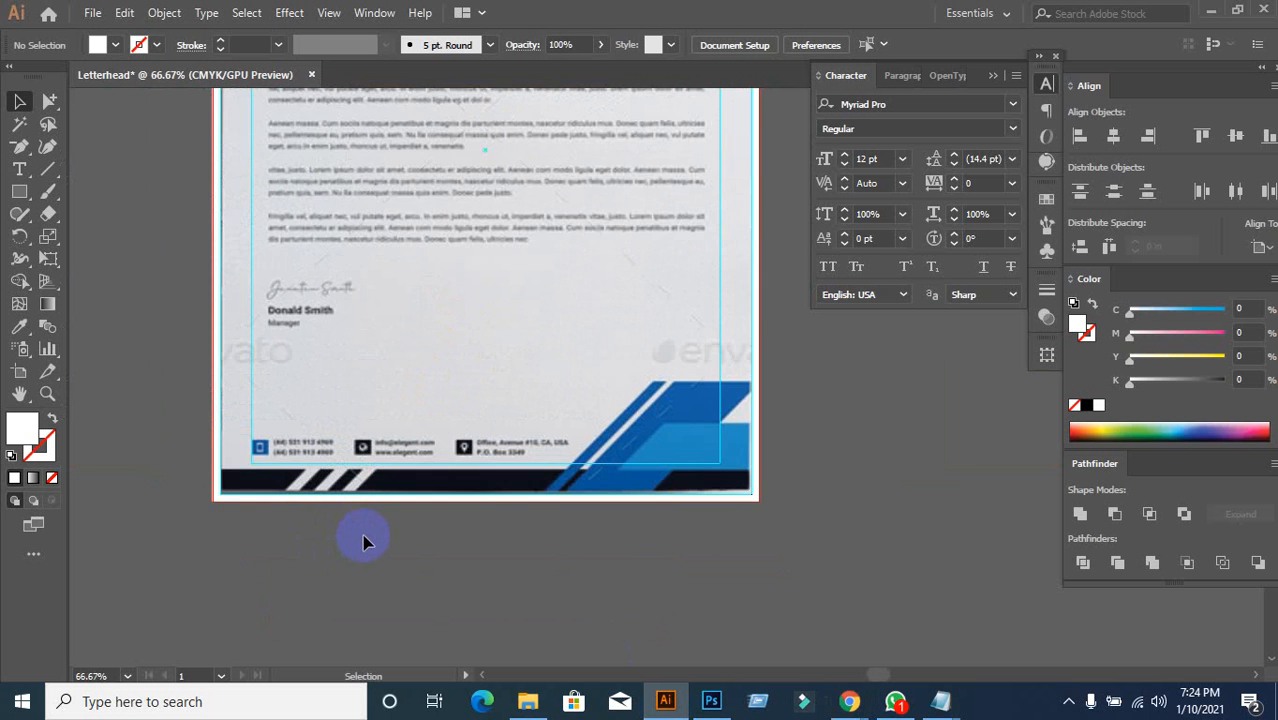
pyautogui.scroll(1, 362, 535)
pyautogui.scroll(-1, 364, 532)
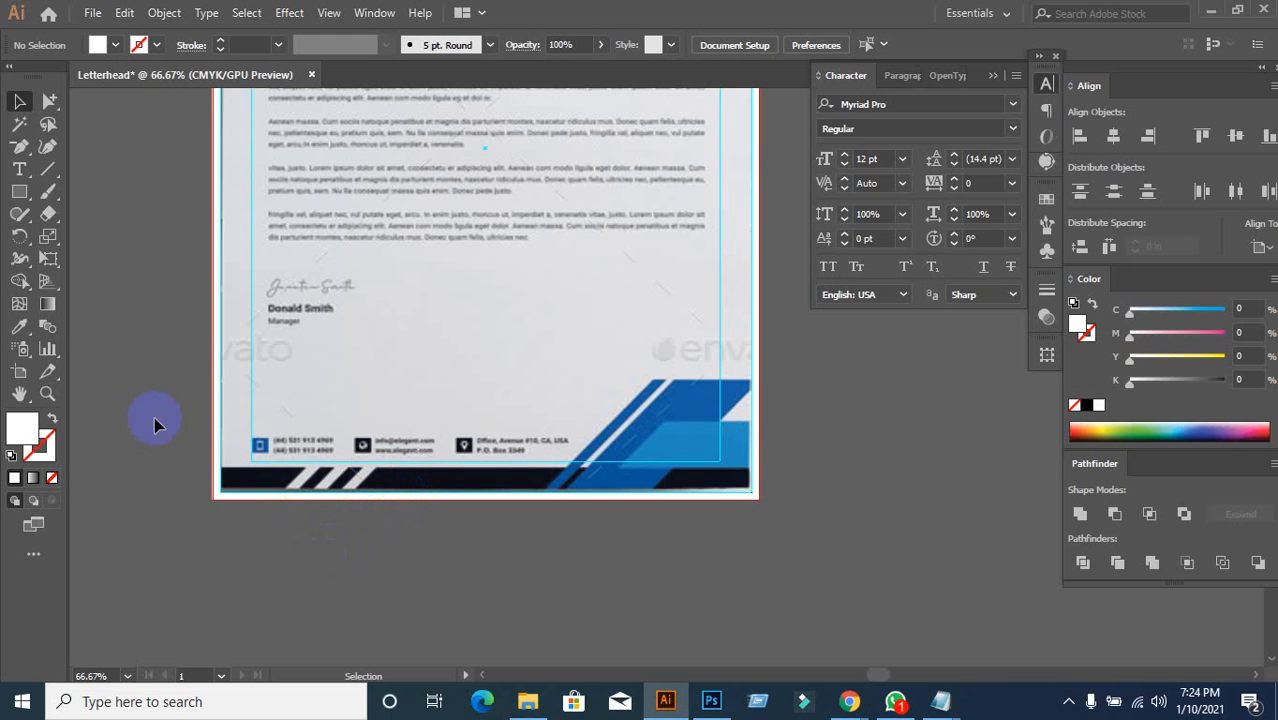
pyautogui.click(21, 196)
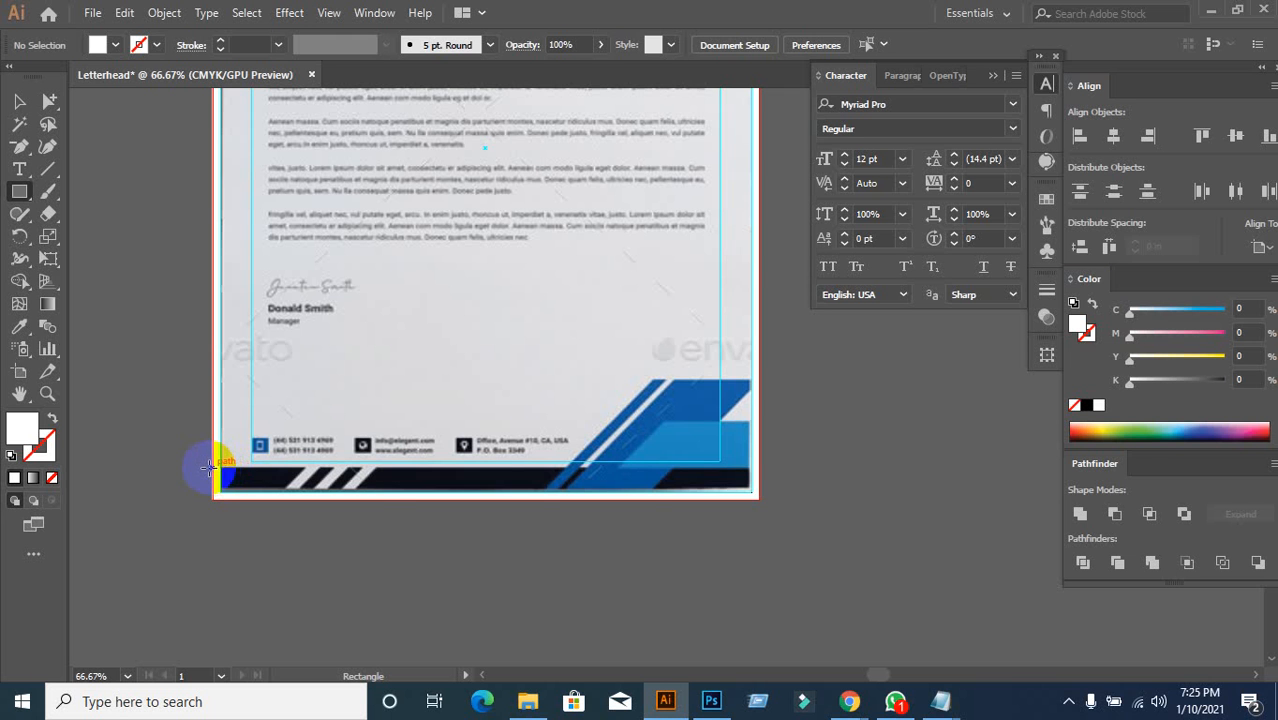
# Step: Draw a thin bar across the page bottom, then select the white footer rectangle
pyautogui.moveTo(210, 467); pyautogui.dragTo(760, 497)
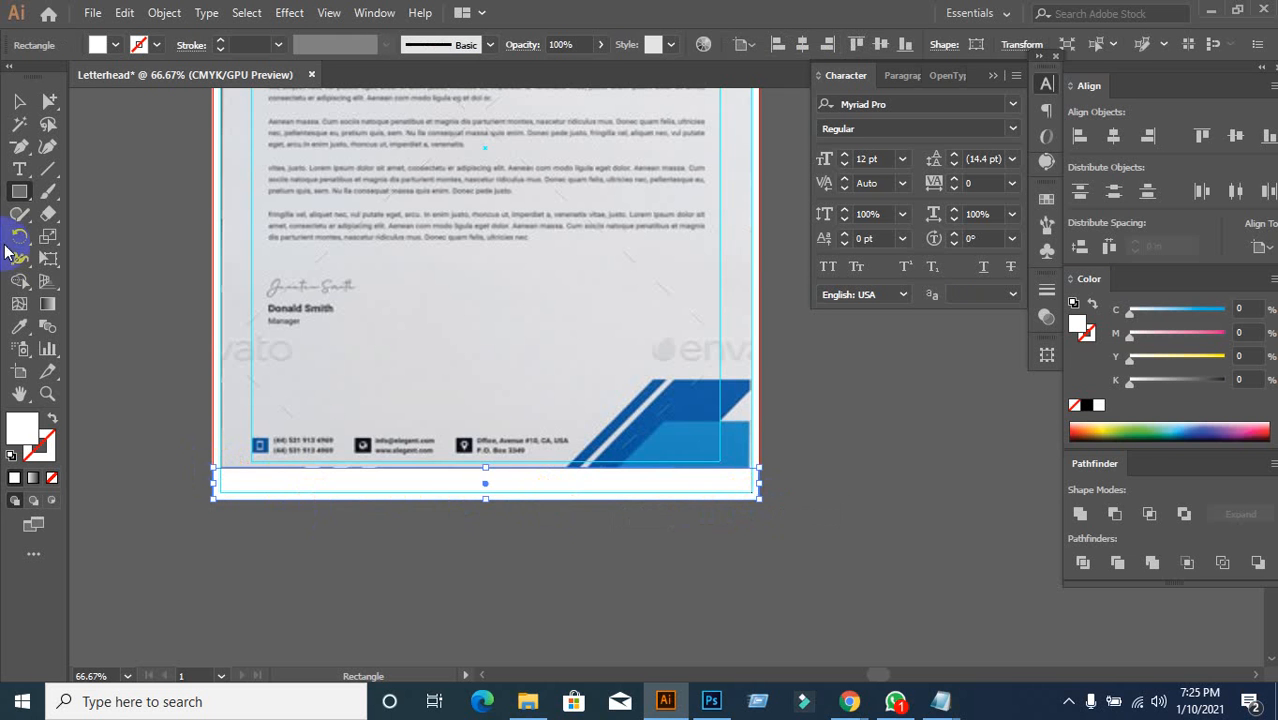
pyautogui.click(19, 101)
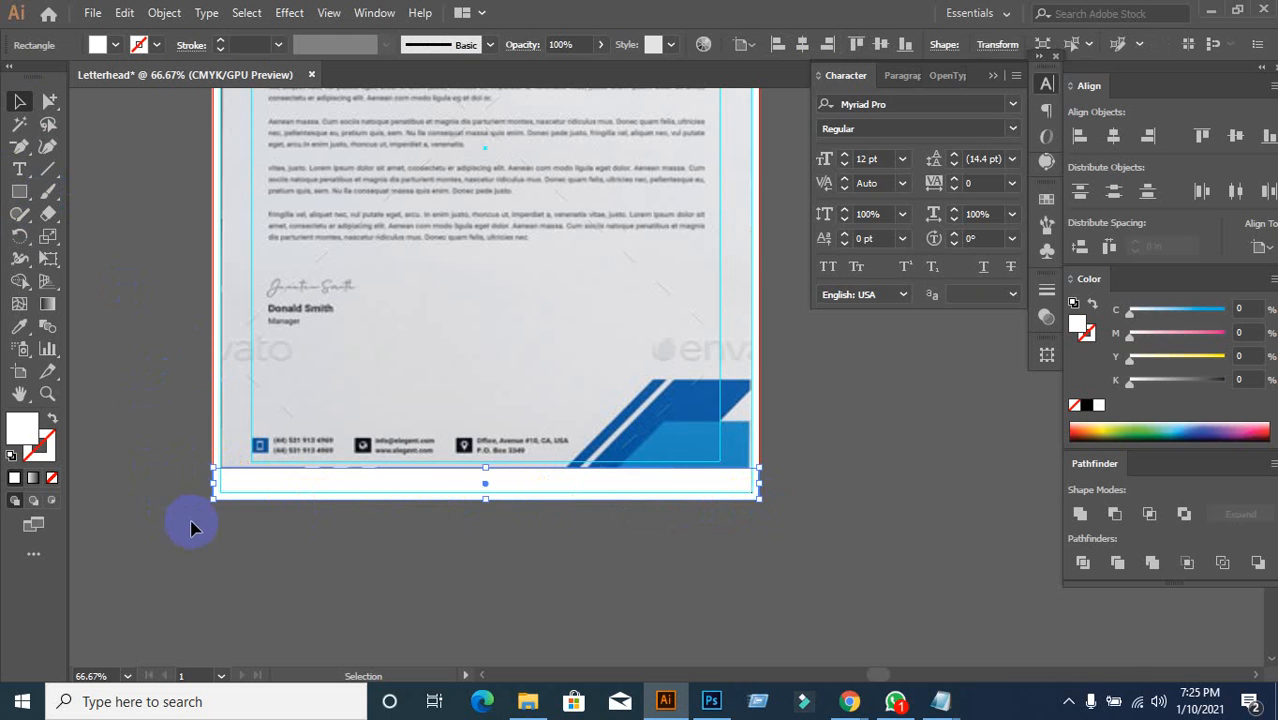
pyautogui.click(272, 508)
pyautogui.click(315, 500)
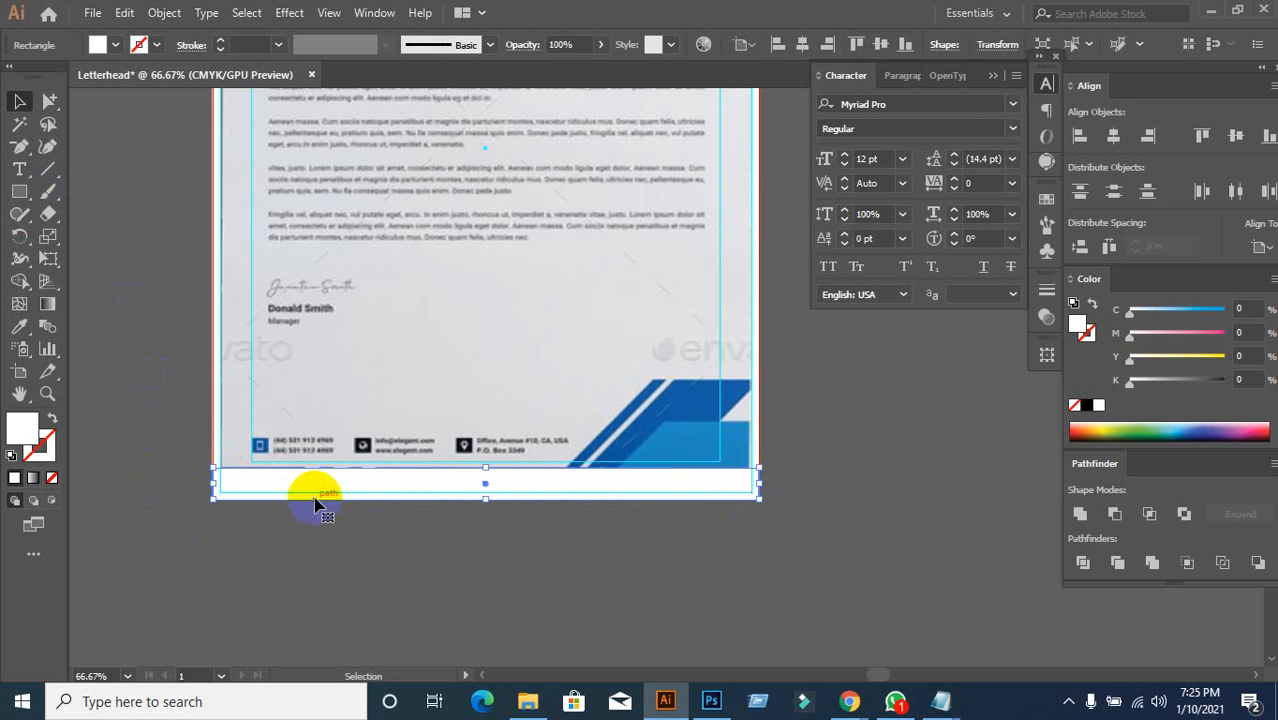
pyautogui.moveTo(314, 482); pyautogui.dragTo(334, 557)
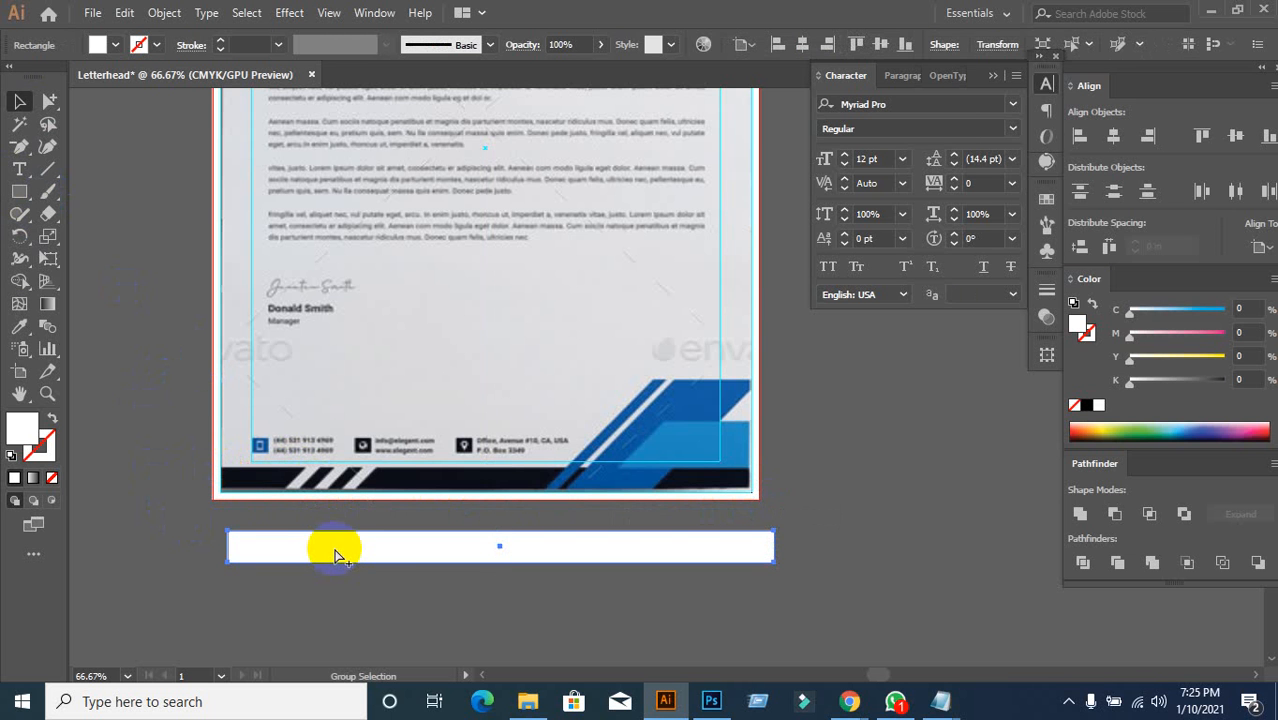
pyautogui.hotkey('ctrl', 'z')
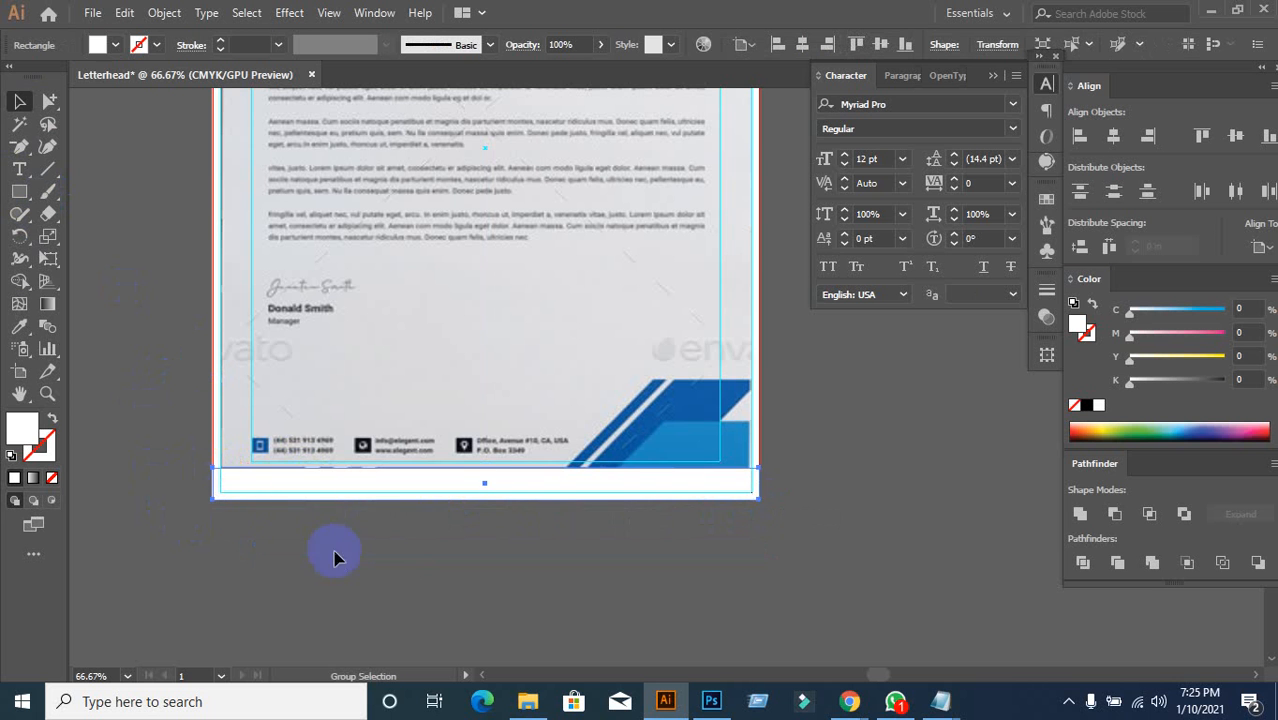
# Step: Fill the white footer rectangle with red from the Fill swatches
pyautogui.click(115, 45)
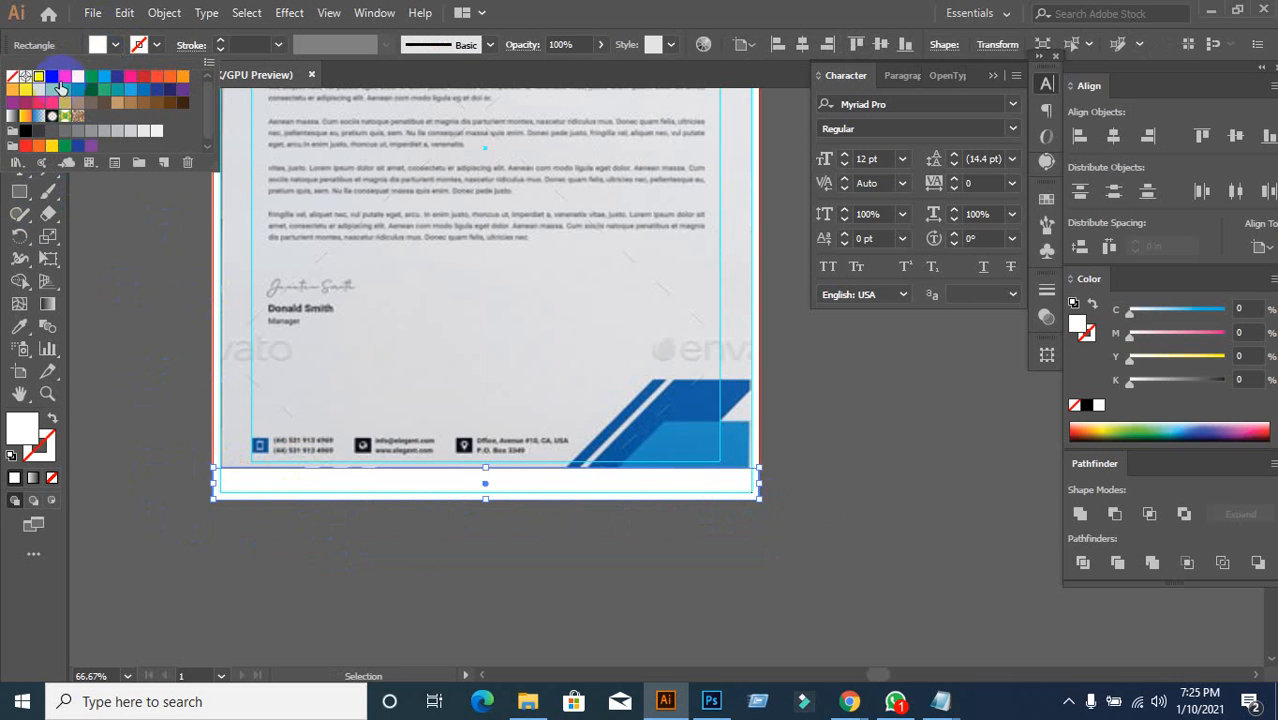
pyautogui.click(63, 77)
pyautogui.click(110, 318)
pyautogui.click(345, 605)
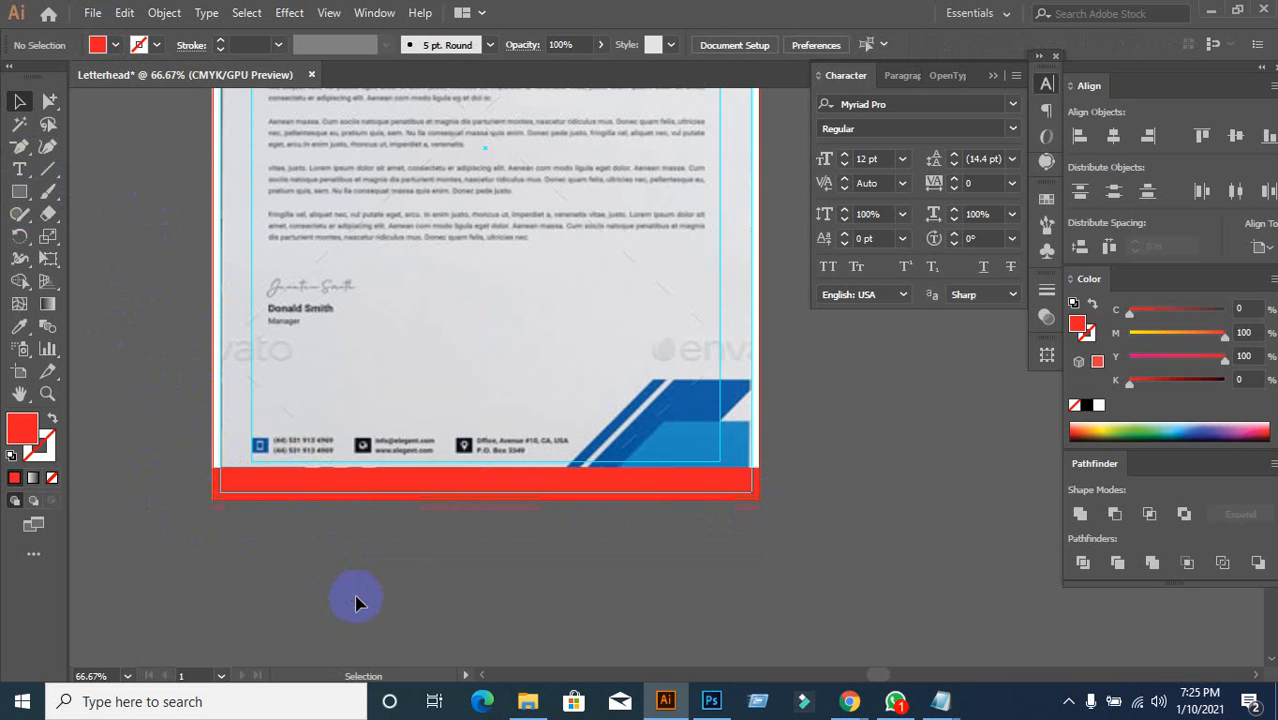
pyautogui.scroll(3, 410, 508)
pyautogui.scroll(-3, 414, 505)
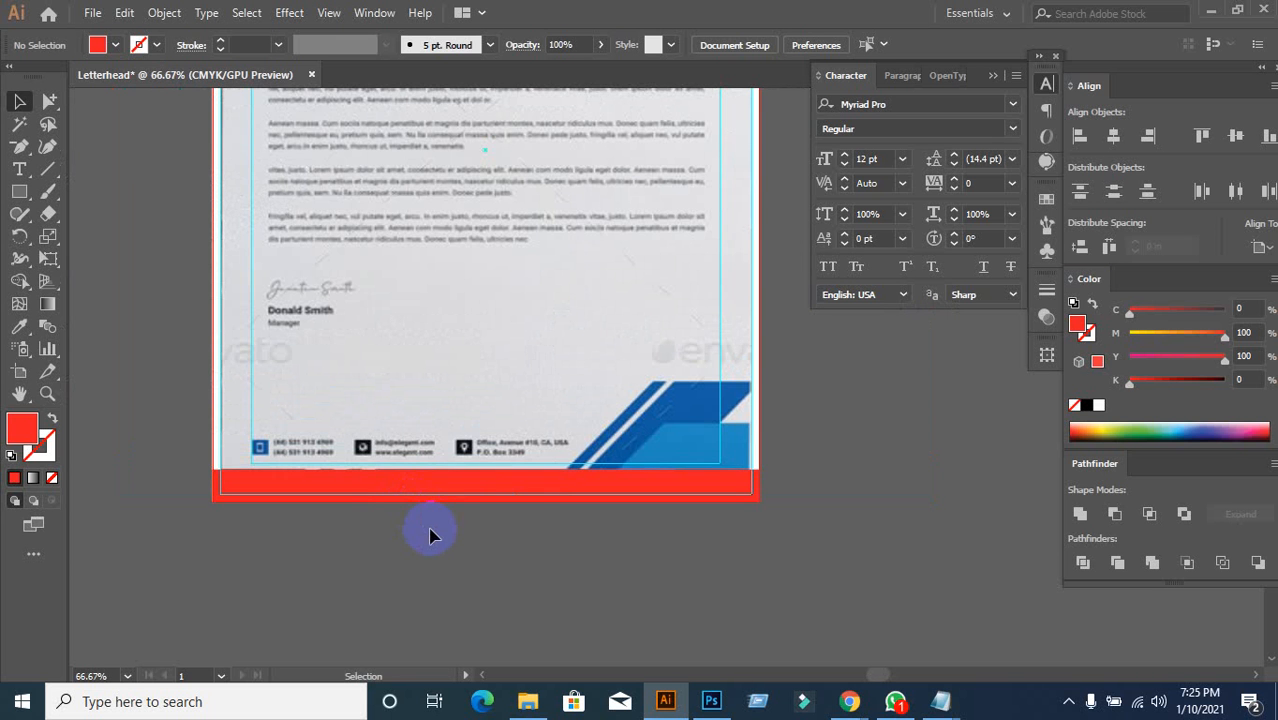
pyautogui.click(383, 489)
pyautogui.moveTo(383, 489); pyautogui.dragTo(403, 534)
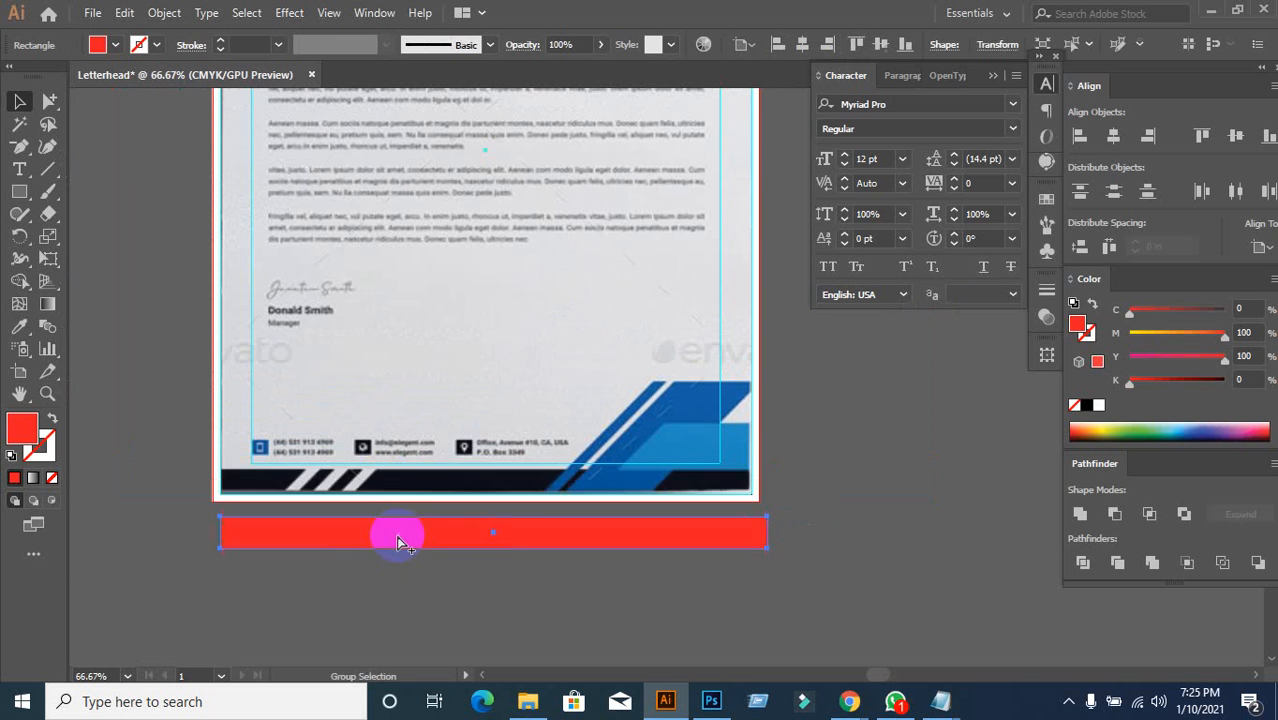
pyautogui.hotkey('ctrl', 'z')
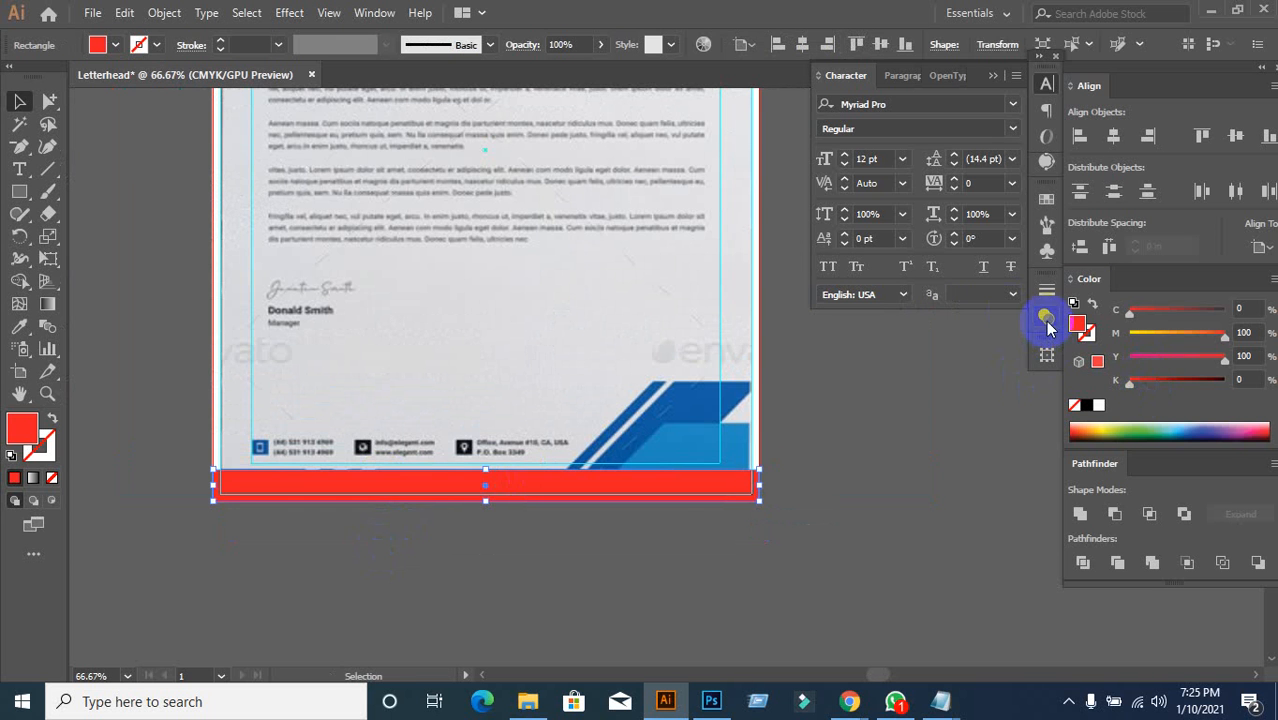
# Step: Lower the red footer bar's opacity to 87% in the Transparency panel
pyautogui.click(1046, 316)
pyautogui.click(976, 310)
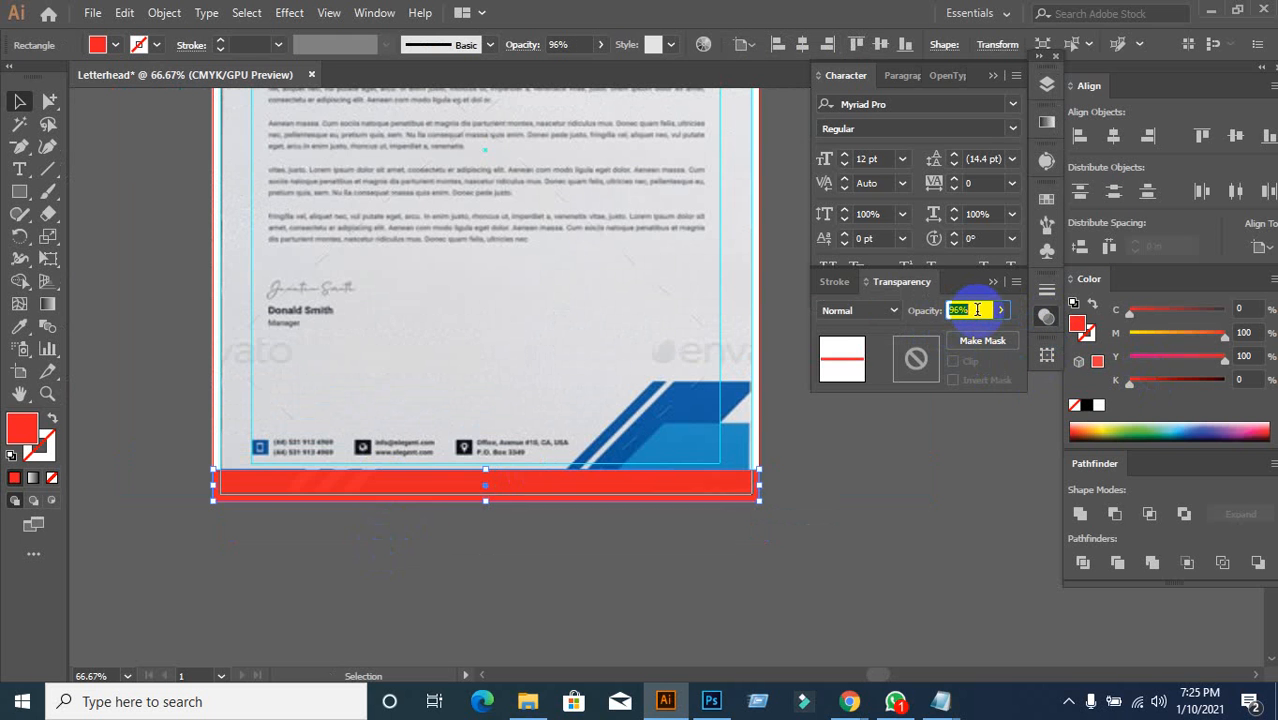
pyautogui.write('90')
pyautogui.press('Return')
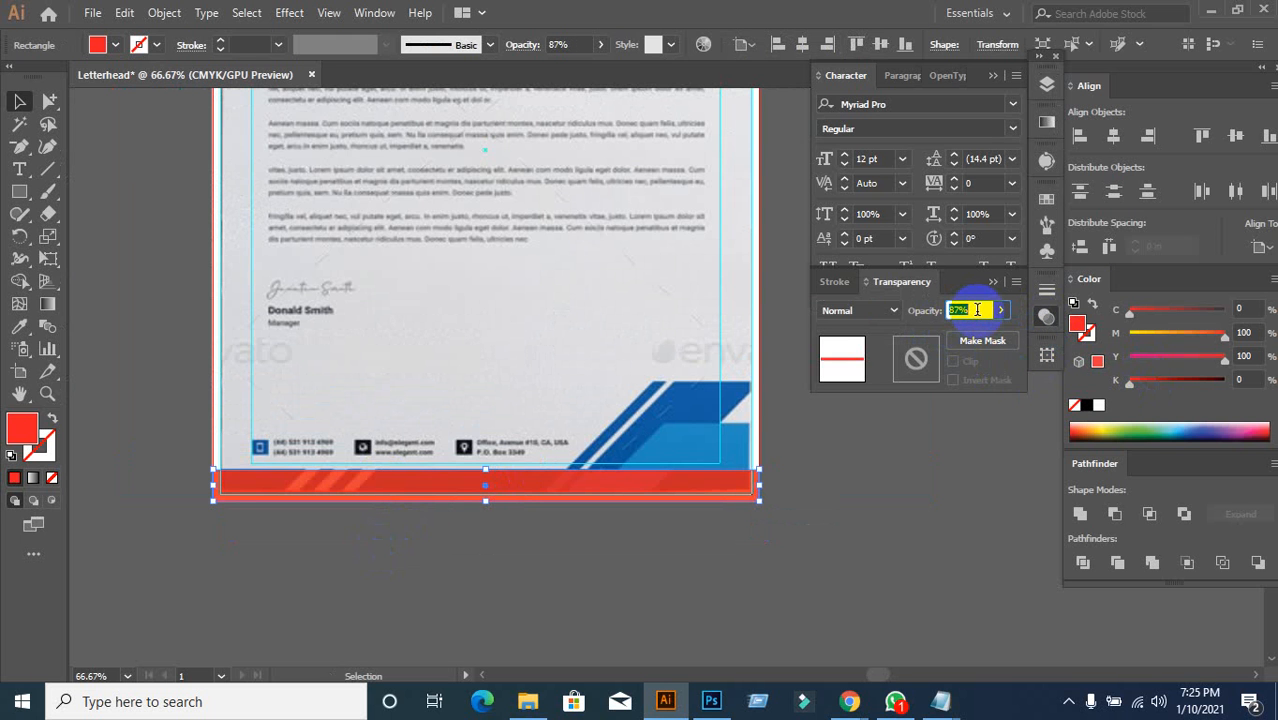
pyautogui.click(251, 570)
pyautogui.scroll(2, 285, 528)
pyautogui.scroll(-2, 285, 528)
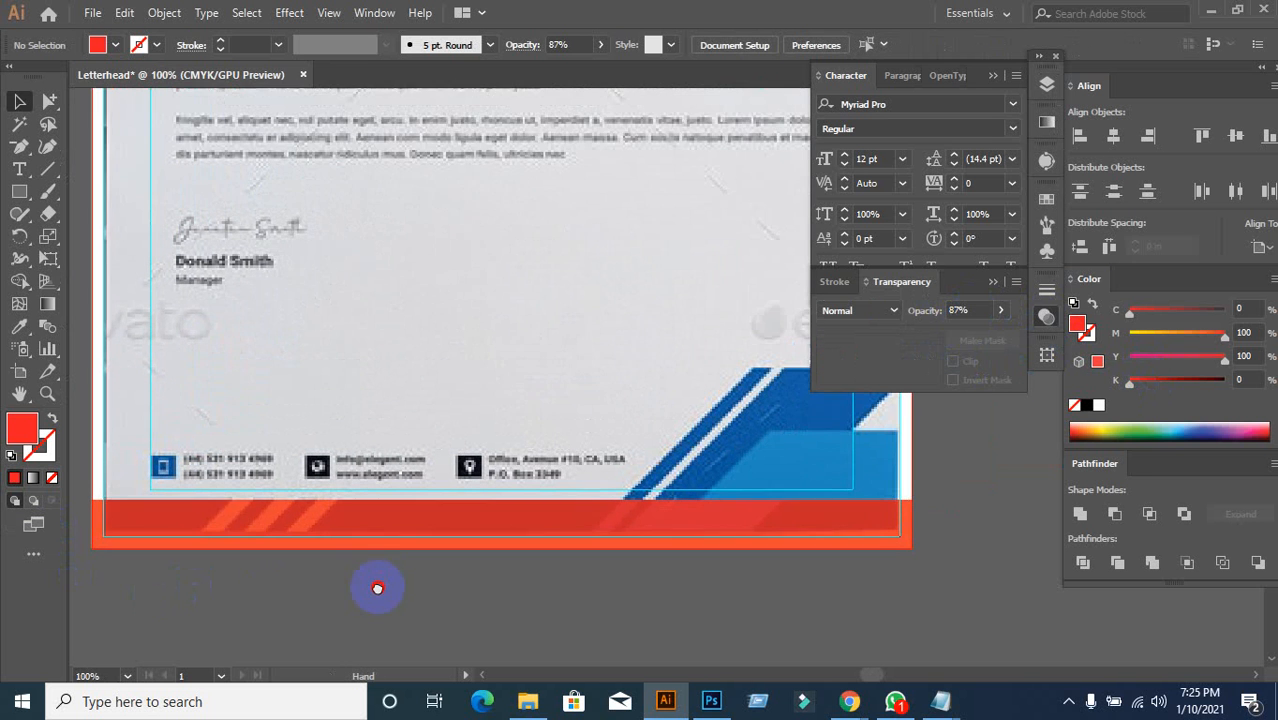
pyautogui.moveTo(377, 585); pyautogui.dragTo(482, 591)
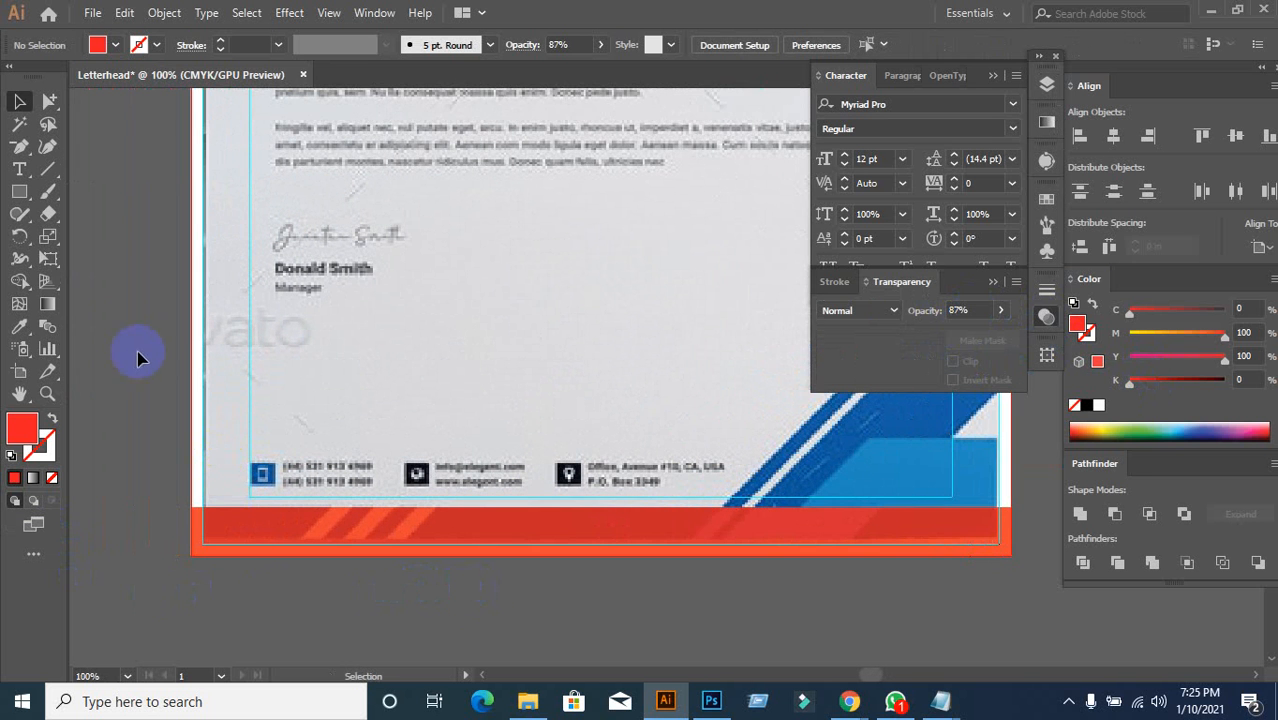
# Step: Draw a thin upright rectangle across the footer and fill it dark blue
pyautogui.click(19, 193)
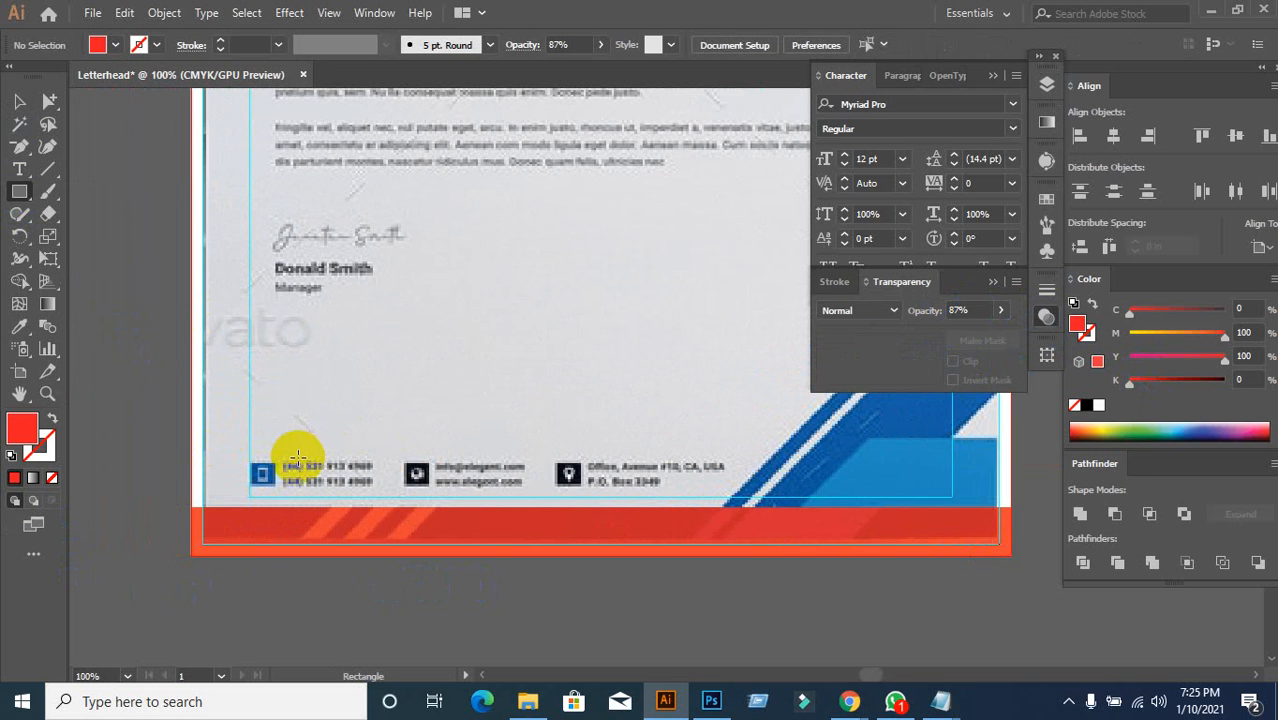
pyautogui.moveTo(311, 449); pyautogui.dragTo(329, 559)
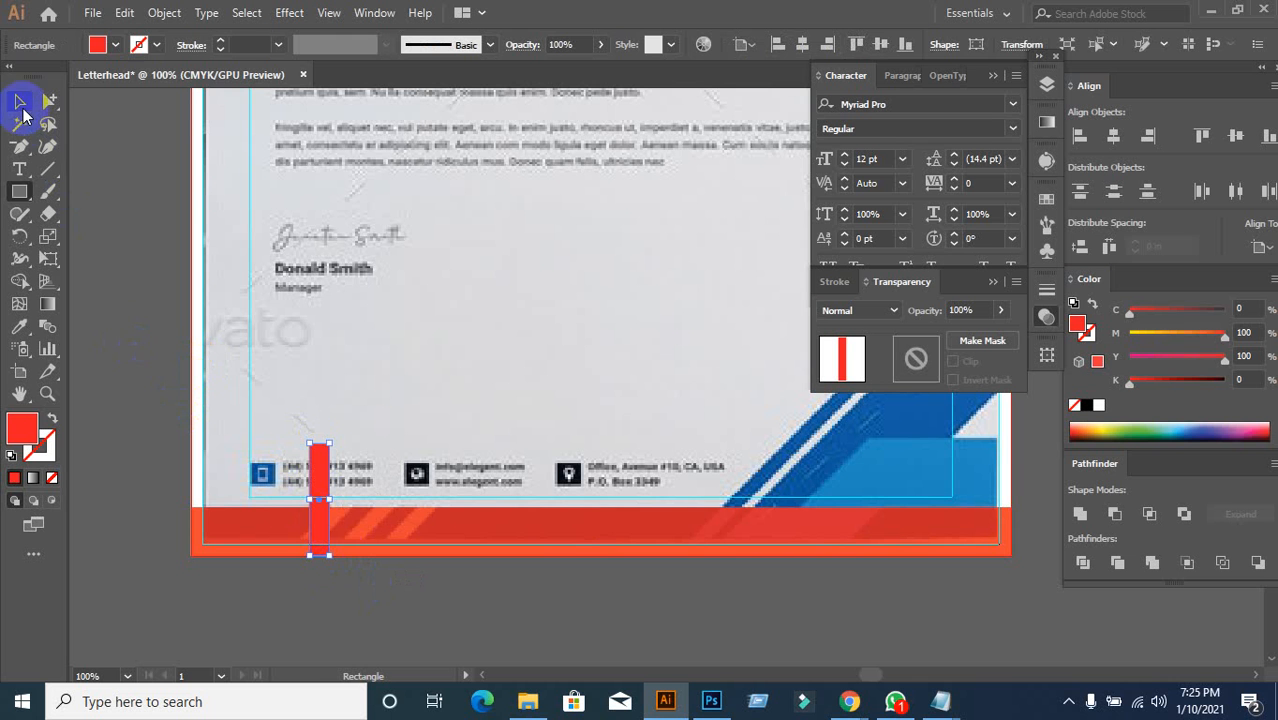
pyautogui.click(20, 104)
pyautogui.click(117, 45)
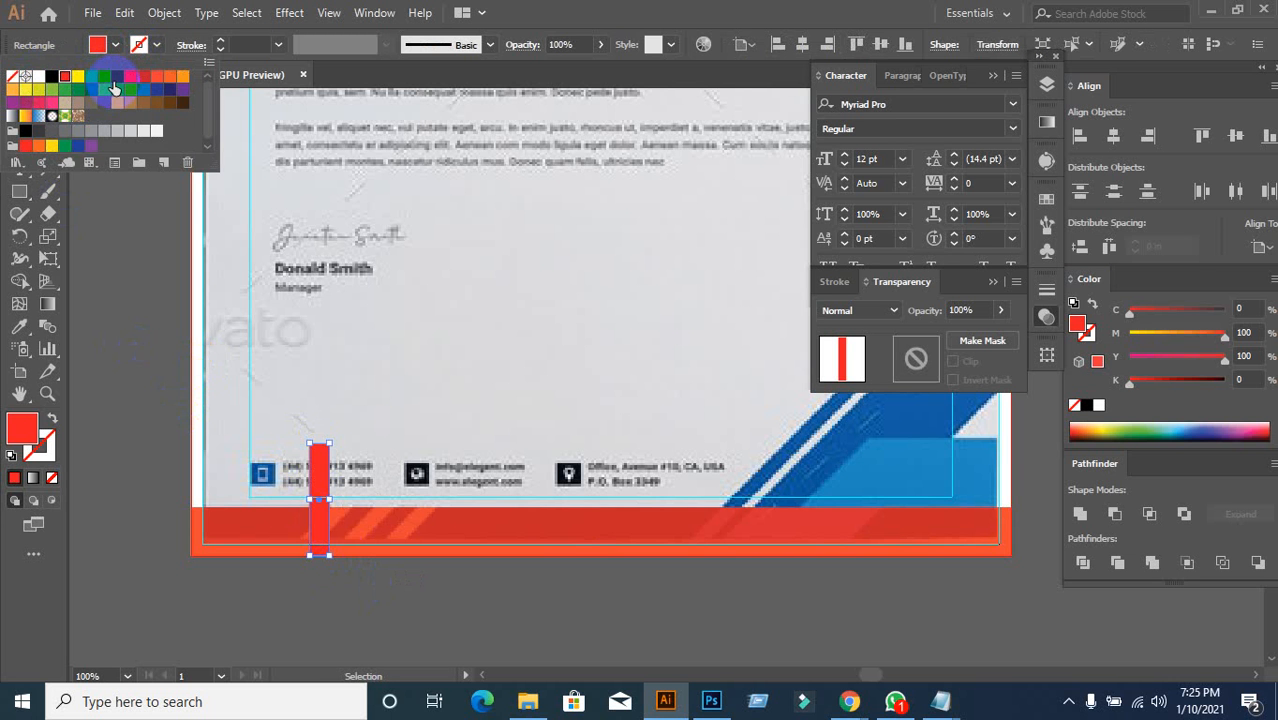
pyautogui.click(114, 88)
pyautogui.click(268, 541)
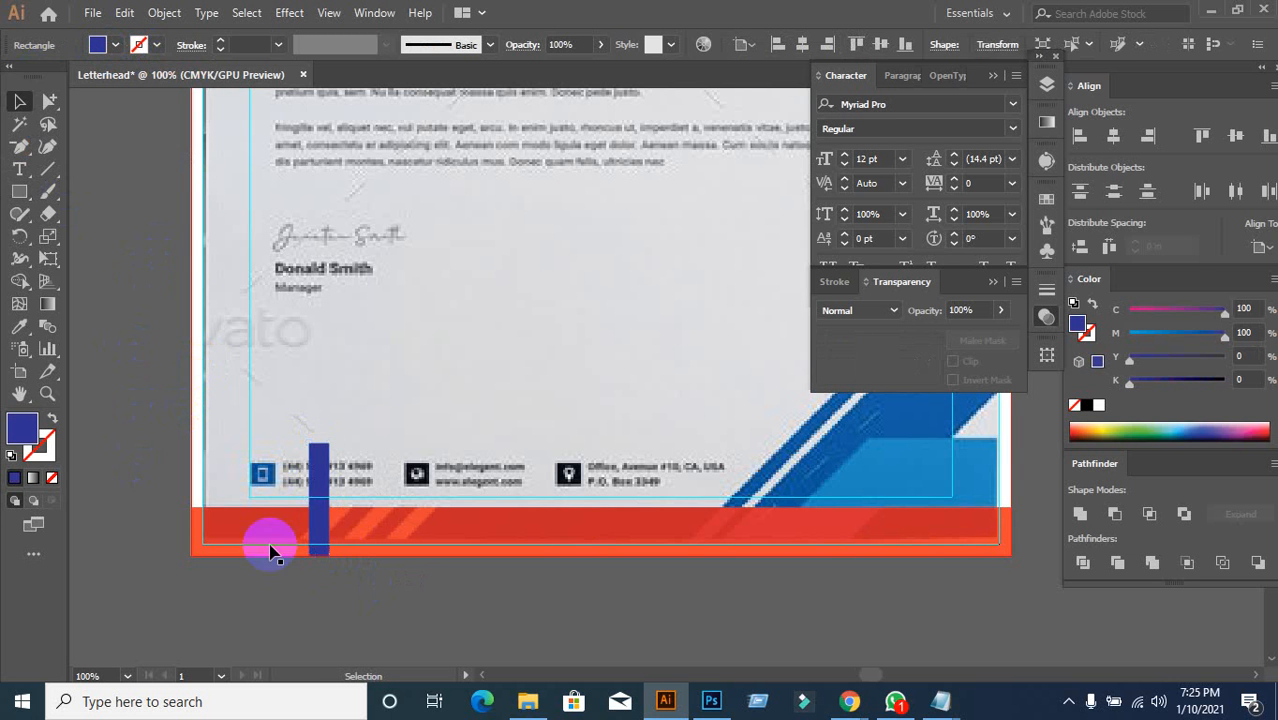
pyautogui.click(324, 507)
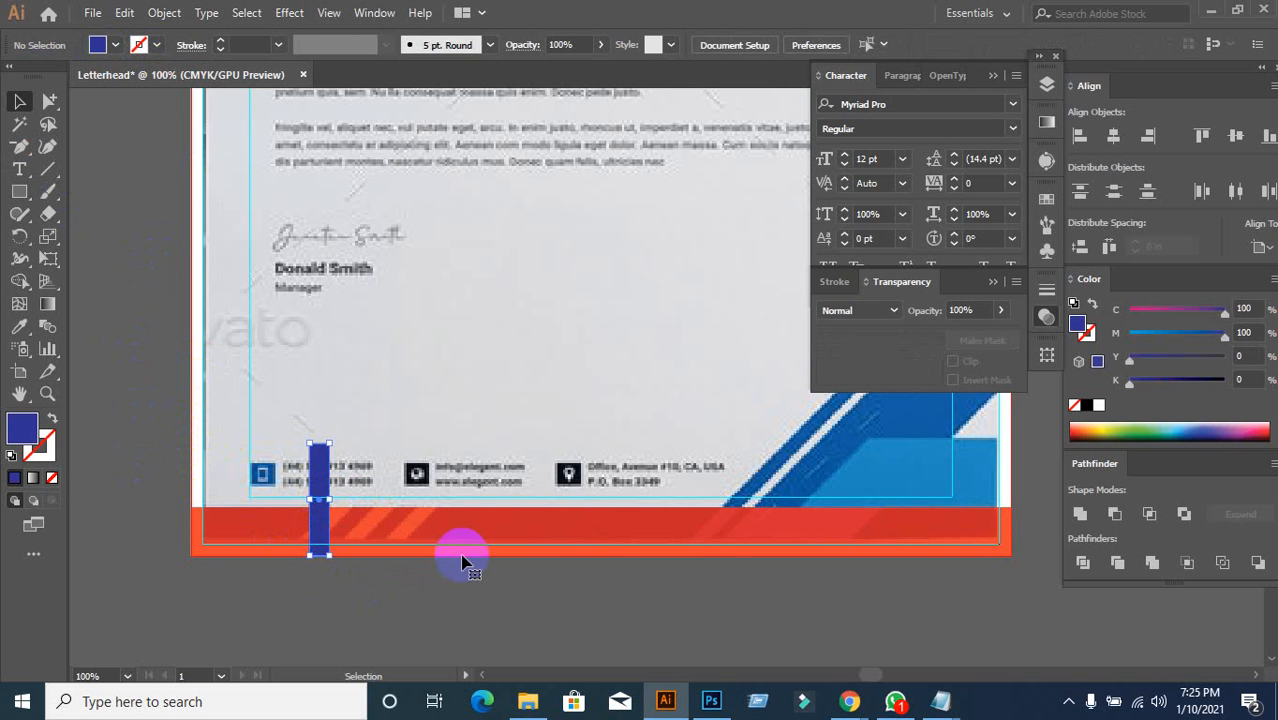
# Step: Admit the waiting guest into the Google Meet call, then return to Illustrator
pyautogui.moveTo(849, 701)
pyautogui.click(737, 634)
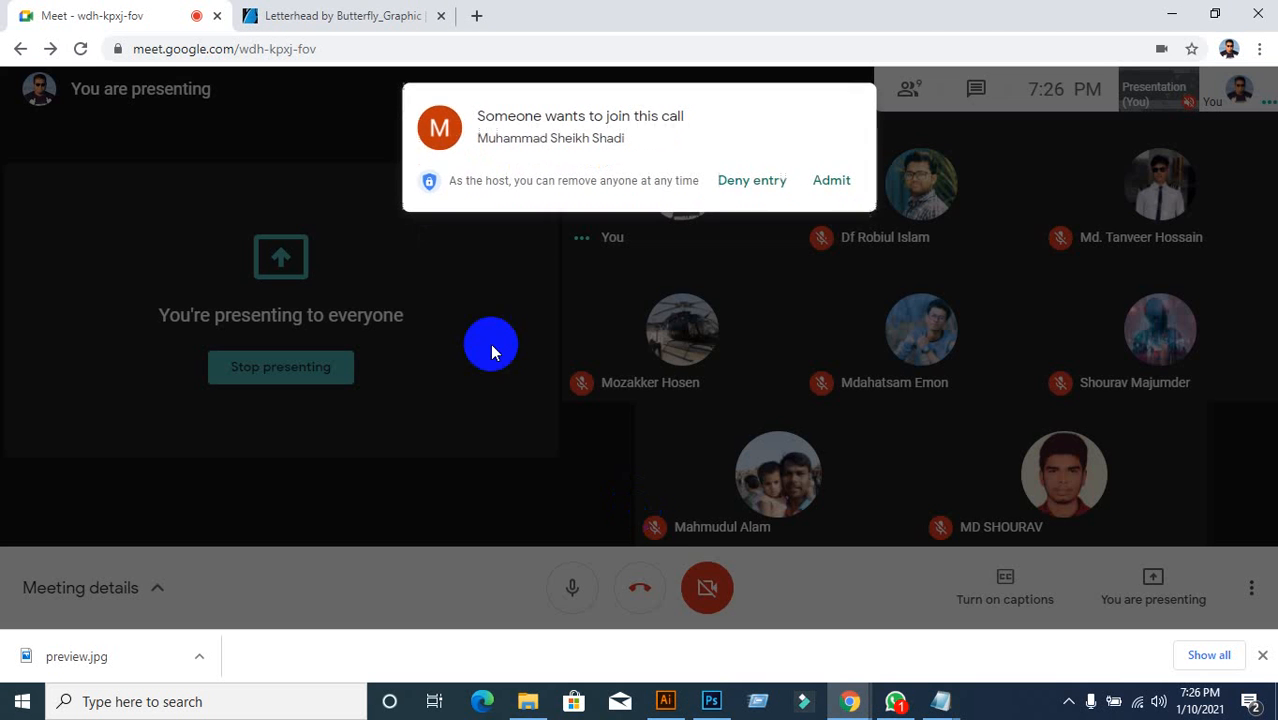
pyautogui.click(829, 181)
pyautogui.click(668, 700)
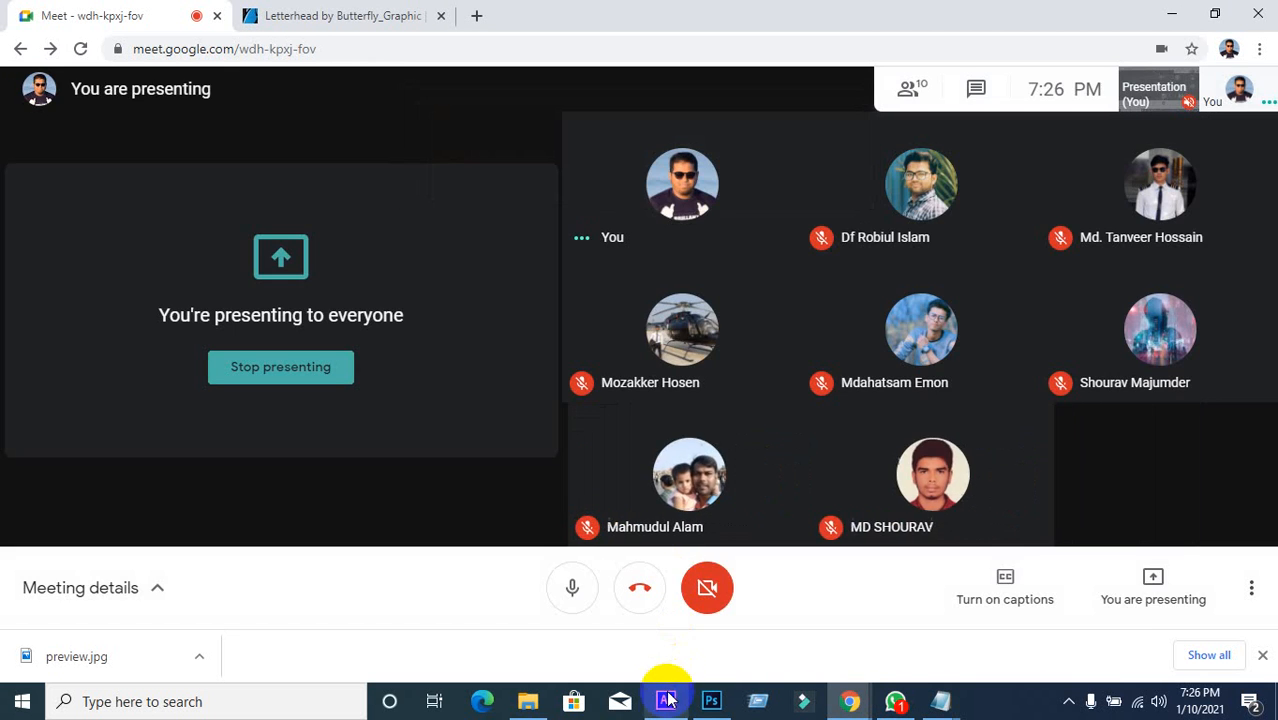
pyautogui.click(406, 580)
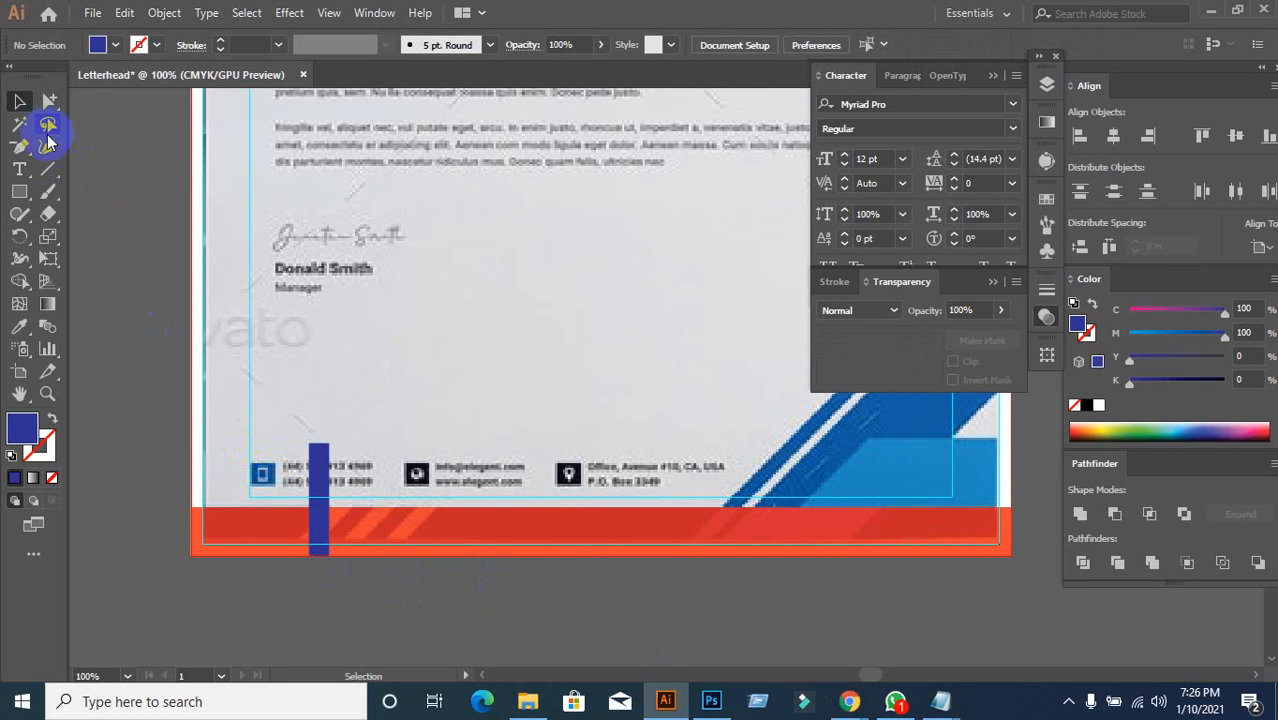
# Step: Shift the blue bar's top anchor points right to slant it into a diagonal slash
pyautogui.moveTo(58, 108); pyautogui.dragTo(124, 116)
pyautogui.moveTo(296, 432); pyautogui.dragTo(350, 460)
pyautogui.press('Right')
pyautogui.press('Right')
pyautogui.press('Right')
pyautogui.press('Right')
pyautogui.press('Right')
pyautogui.press('Right')
pyautogui.press('Right')
pyautogui.press('Right')
pyautogui.press('Right')
pyautogui.press('Right')
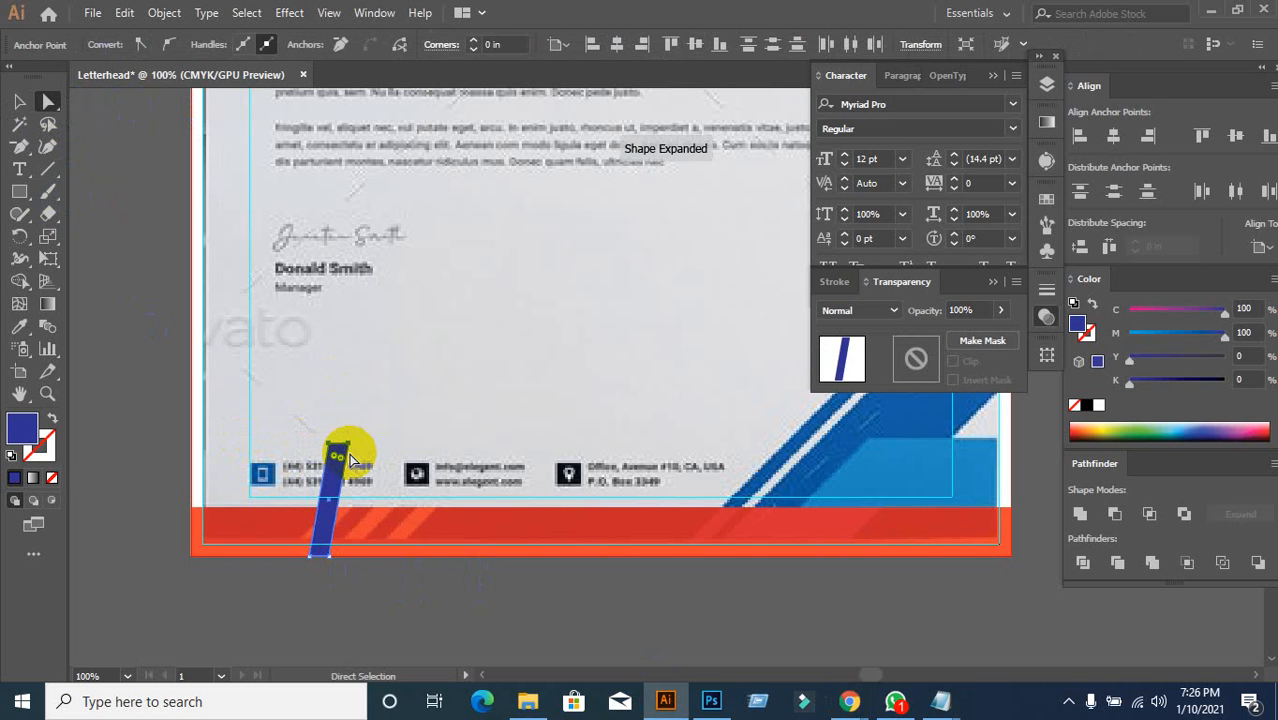
pyautogui.press('Right')
pyautogui.press('Right')
pyautogui.press('Right')
pyautogui.press('Right')
pyautogui.press('Right')
pyautogui.press('Right')
pyautogui.press('Right')
pyautogui.press('Right')
pyautogui.press('Right')
pyautogui.press('Right')
pyautogui.press('Right')
pyautogui.press('Right')
pyautogui.press('Right')
pyautogui.press('Right')
pyautogui.press('Right')
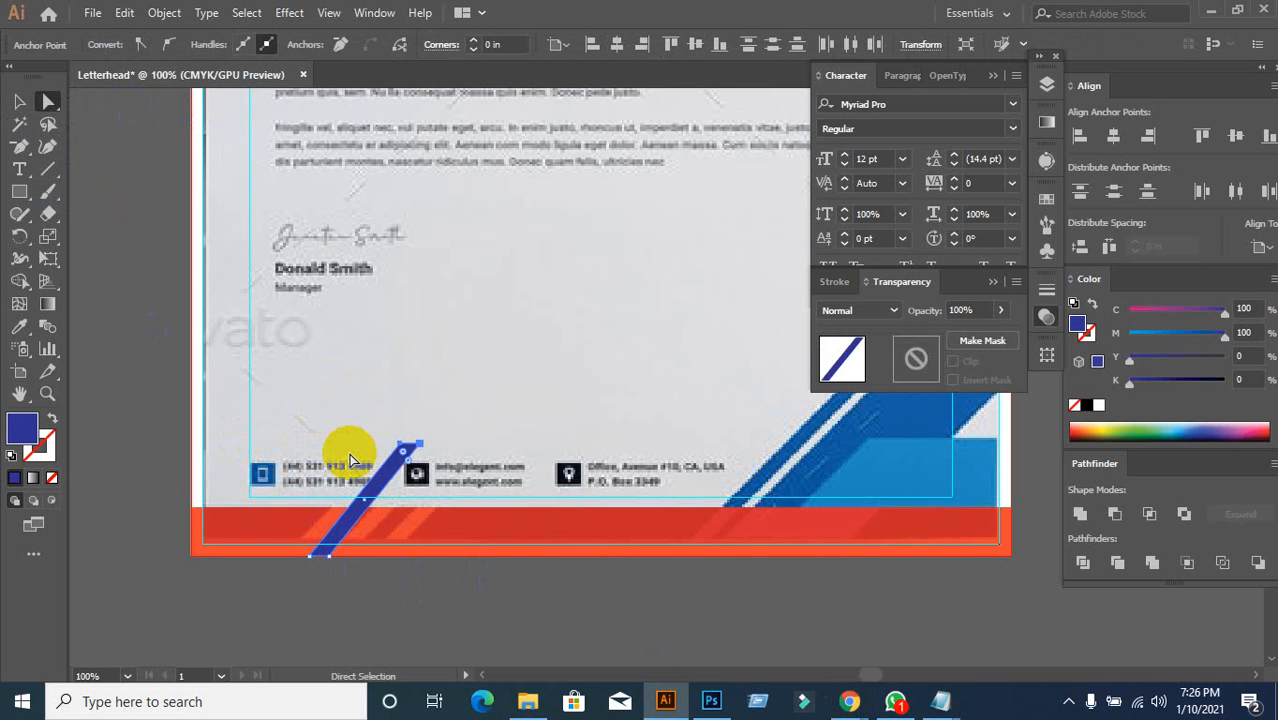
pyautogui.press('Right')
pyautogui.press('Right')
pyautogui.press('Right')
pyautogui.press('Right')
pyautogui.press('Right')
pyautogui.press('Right')
pyautogui.press('Right')
pyautogui.press('Right')
pyautogui.press('Left')
pyautogui.press('Left')
pyautogui.press('Left')
pyautogui.press('Left')
pyautogui.press('Left')
pyautogui.press('Left')
pyautogui.press('Left')
pyautogui.press('Left')
pyautogui.press('Left')
pyautogui.press('Left')
pyautogui.press('Left')
pyautogui.press('Left')
pyautogui.press('Left')
pyautogui.press('Left')
pyautogui.press('Left')
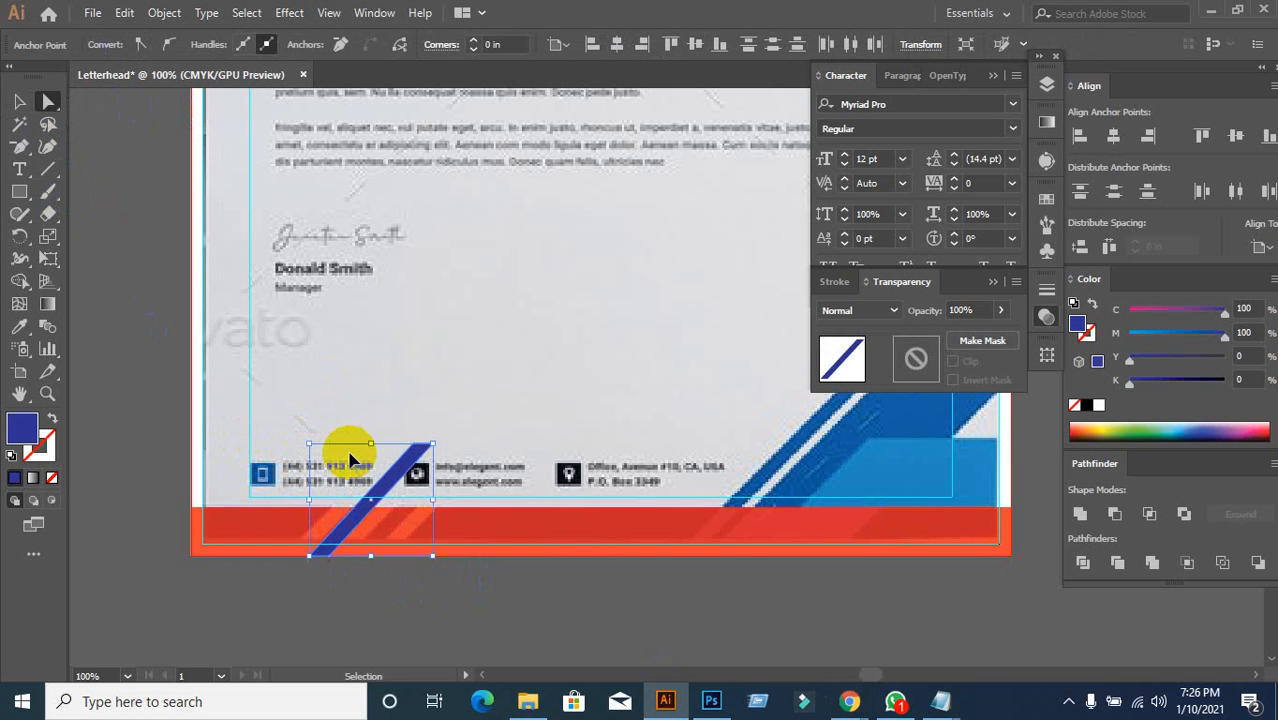
pyautogui.press('ctrl')
pyautogui.hotkey('ctrl', 'z')
pyautogui.hotkey('ctrl', 'z')
pyautogui.hotkey('ctrl', 'z')
pyautogui.hotkey('ctrl', 'z')
pyautogui.hotkey('ctrl', 'z')
pyautogui.hotkey('ctrl', 'z')
pyautogui.hotkey('ctrl', 'z')
pyautogui.hotkey('ctrl', 'z')
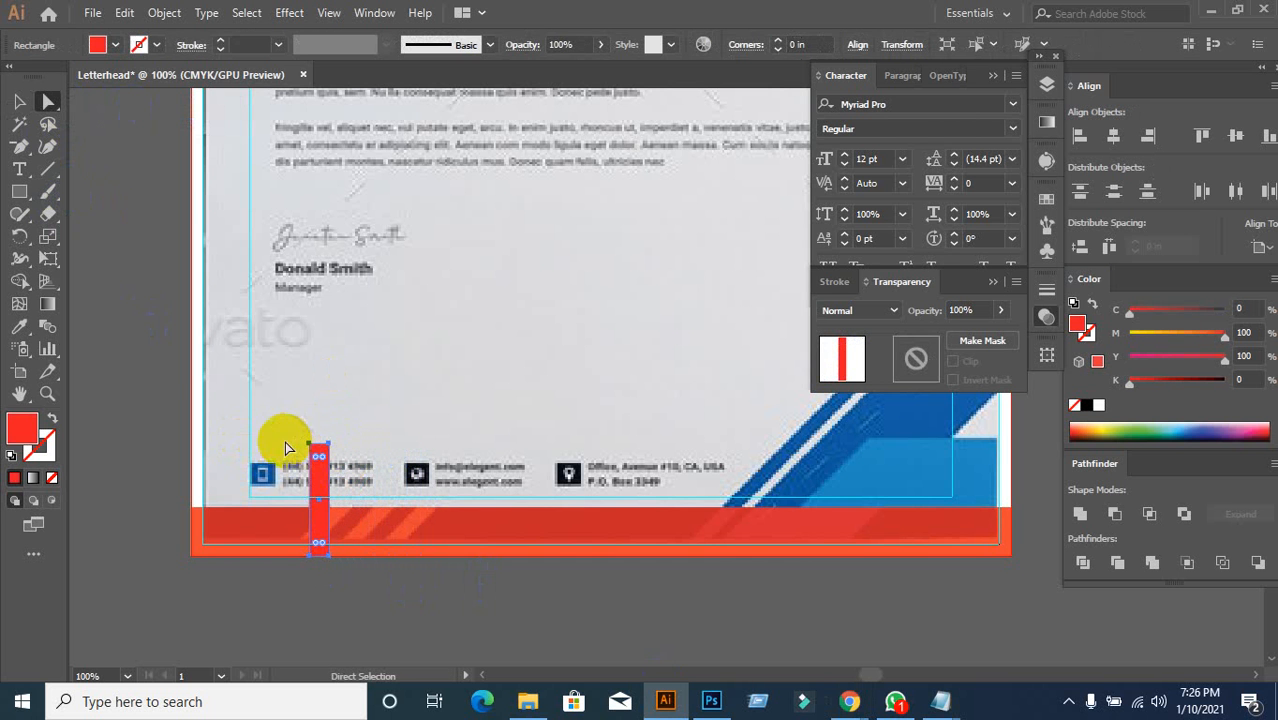
pyautogui.hotkey('ctrl', 'z')
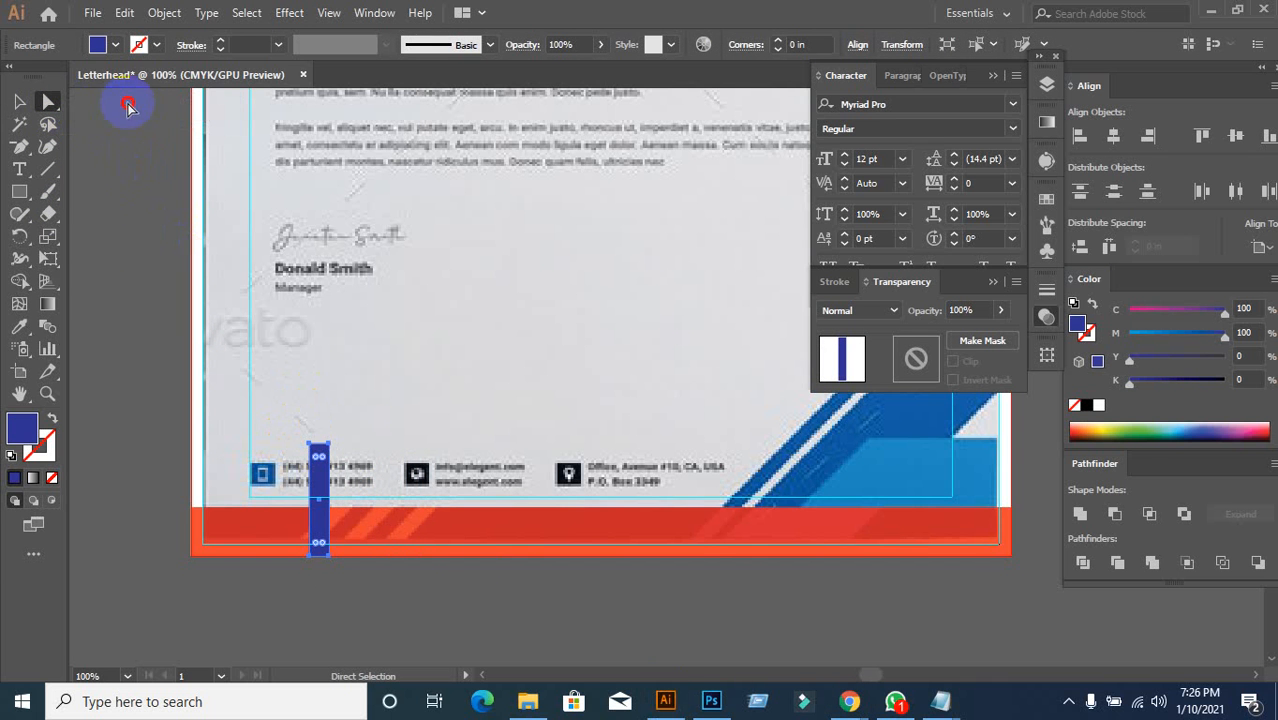
pyautogui.moveTo(294, 420); pyautogui.dragTo(401, 471)
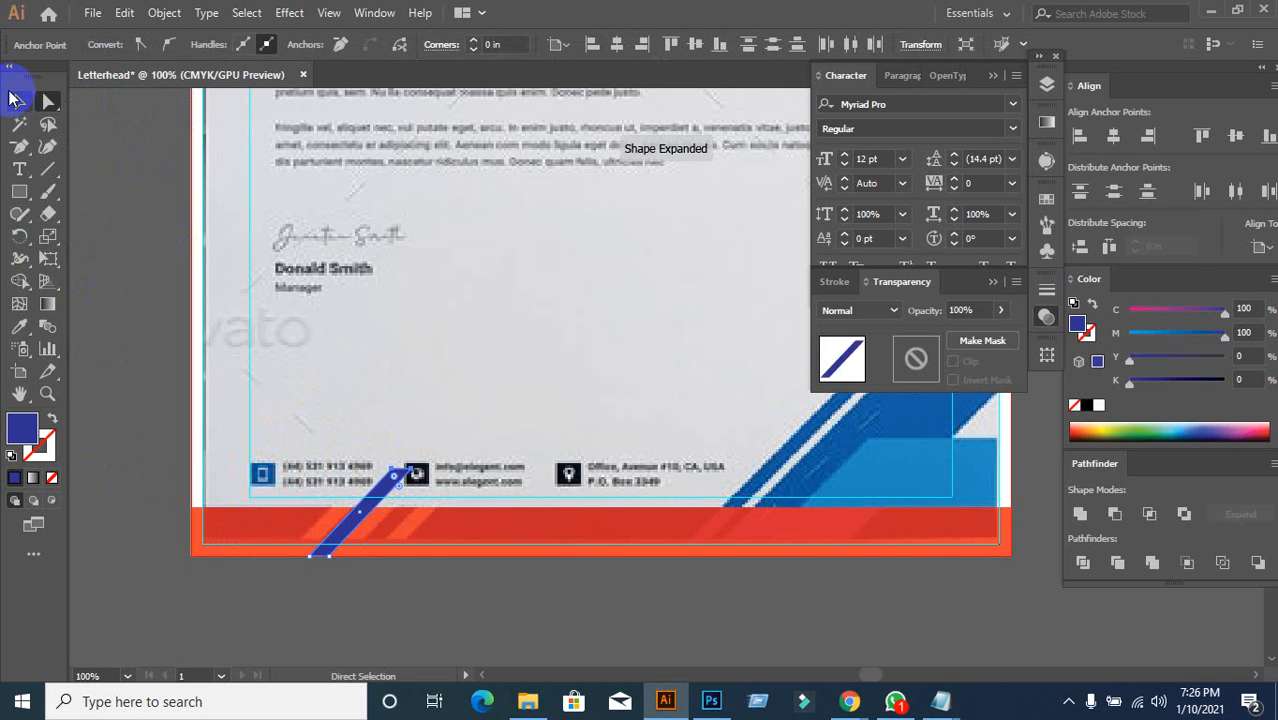
pyautogui.click(15, 98)
pyautogui.click(332, 460)
# Step: Reposition the slanted blue bar slightly left at the page's bottom edge
pyautogui.scroll(1, 345, 578)
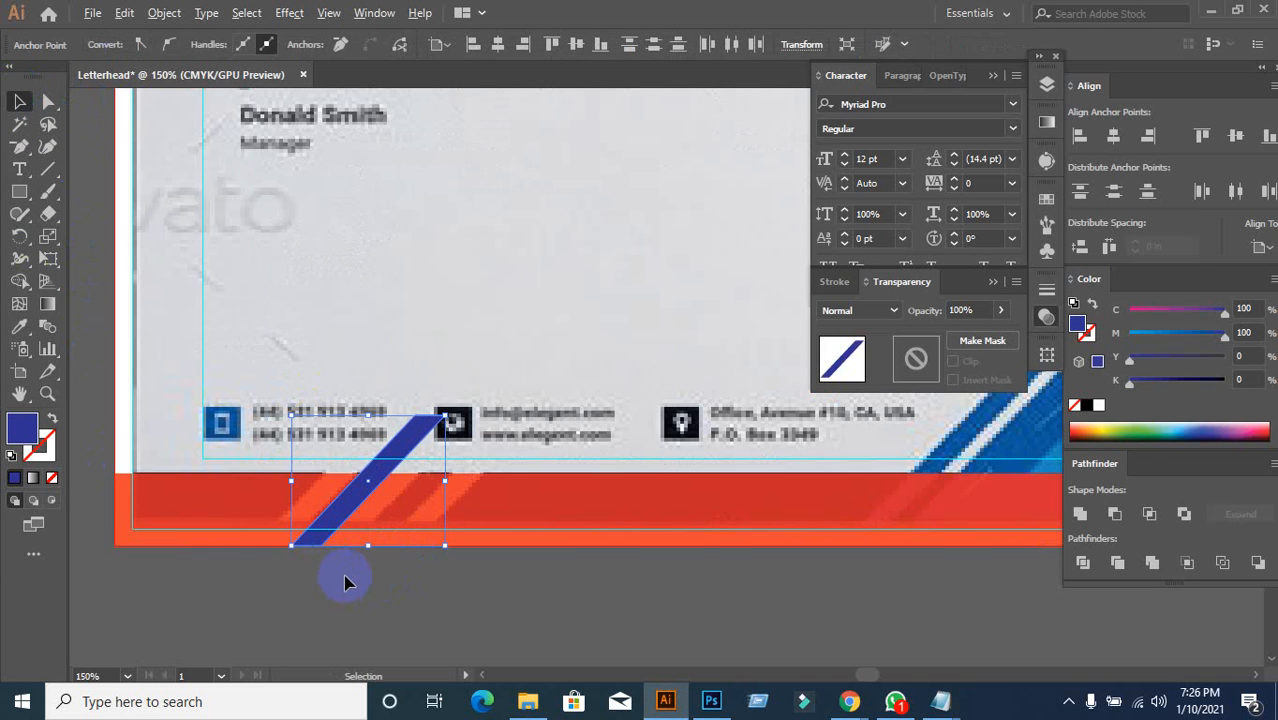
pyautogui.click(350, 510)
pyautogui.moveTo(345, 508); pyautogui.dragTo(311, 511)
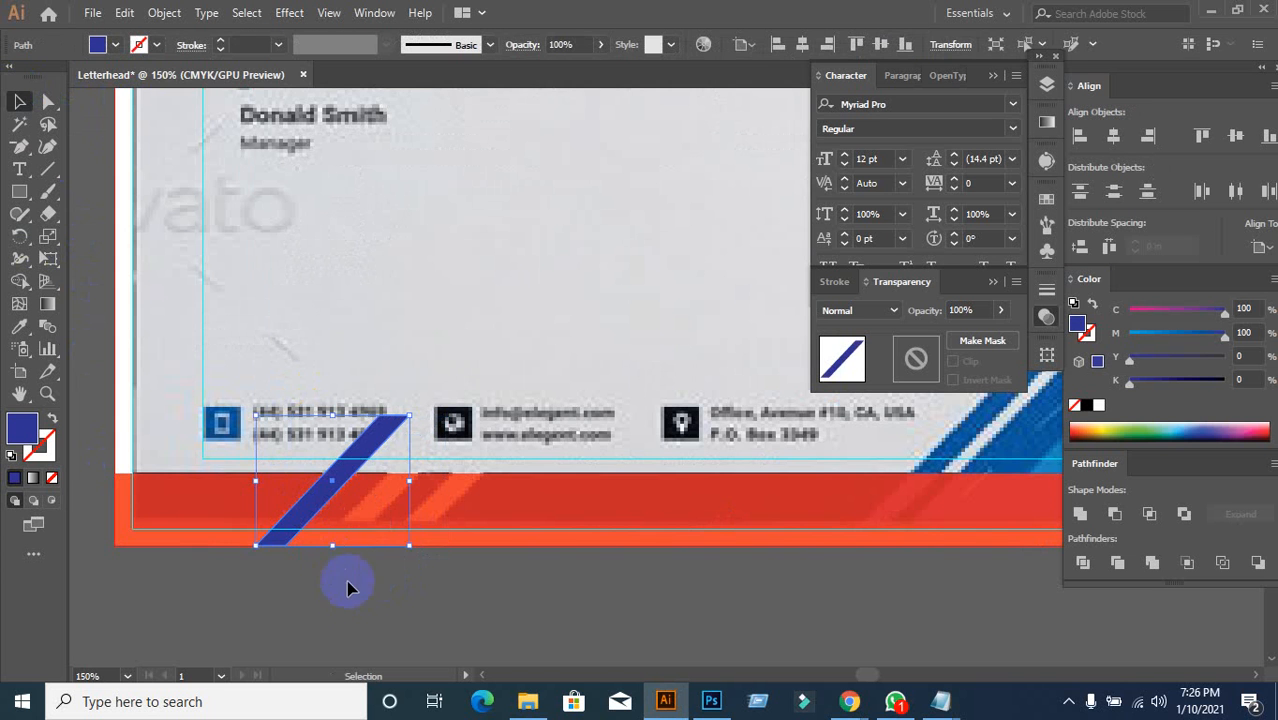
pyautogui.click(355, 611)
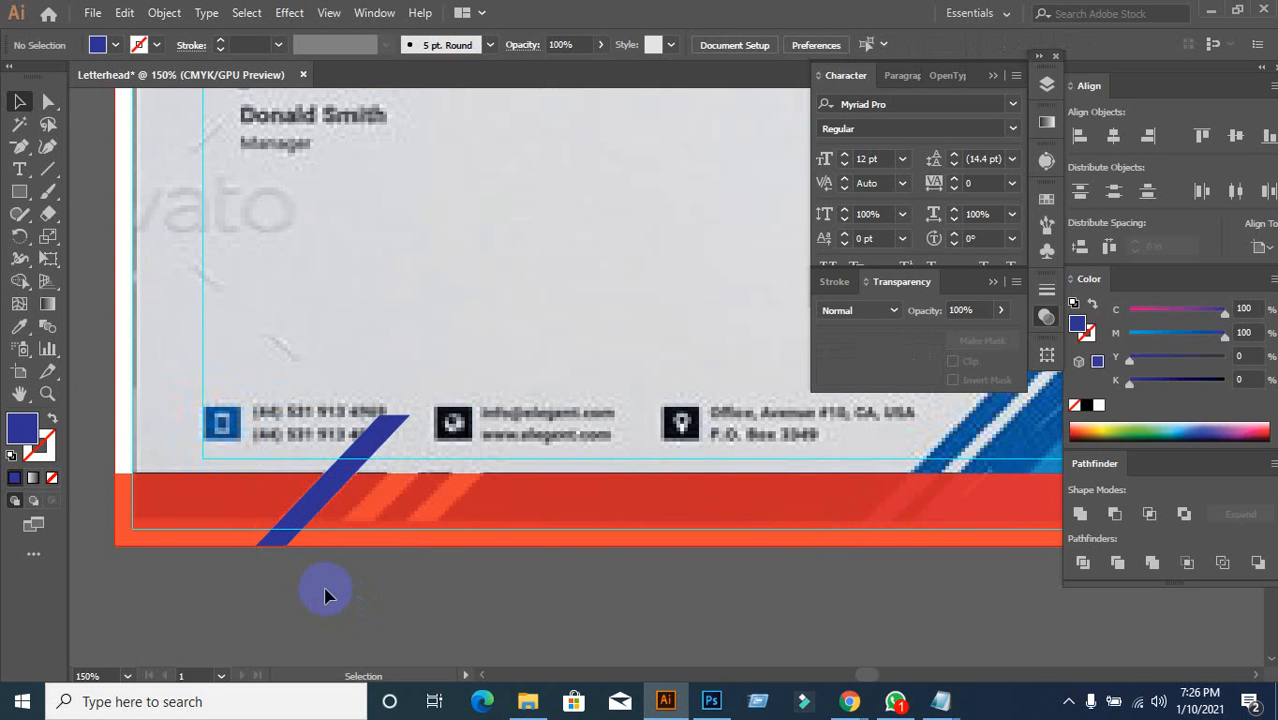
pyautogui.moveTo(277, 537); pyautogui.dragTo(303, 513)
pyautogui.click(414, 648)
pyautogui.click(424, 610)
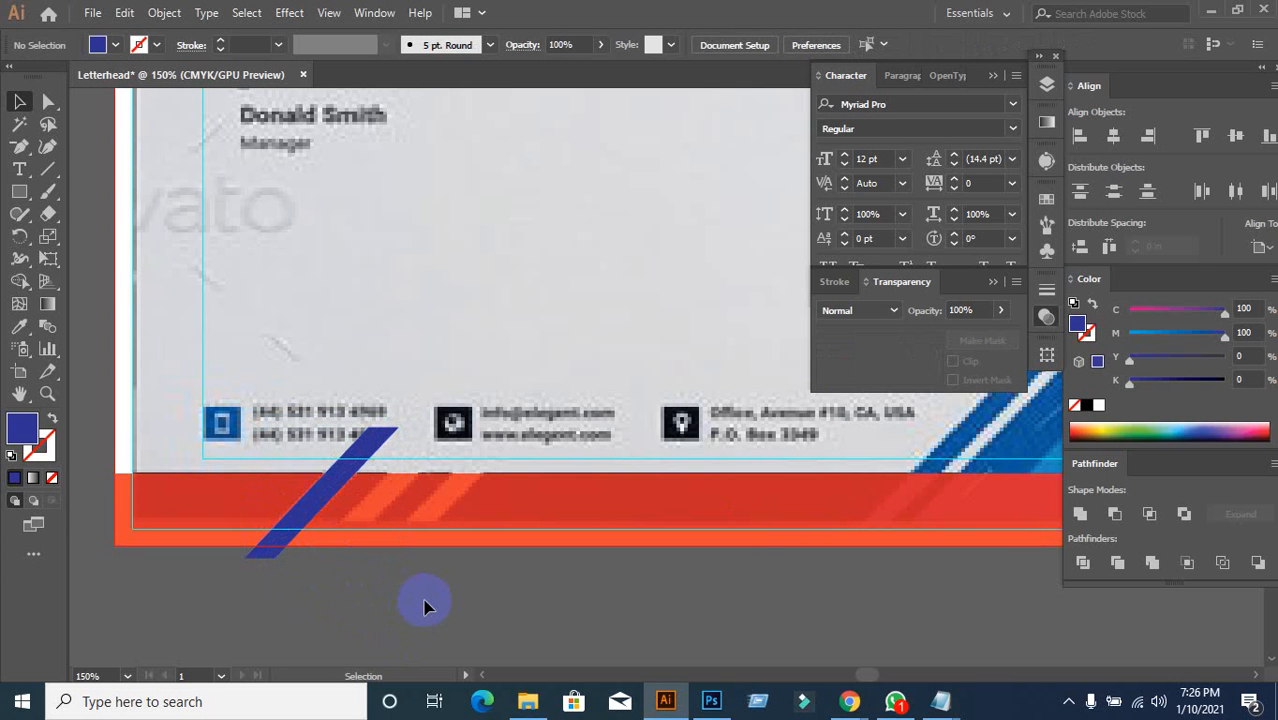
# Step: Copy the slanted bar to the right and repeat it, making three parallel stripes
pyautogui.moveTo(318, 508); pyautogui.dragTo(383, 513)
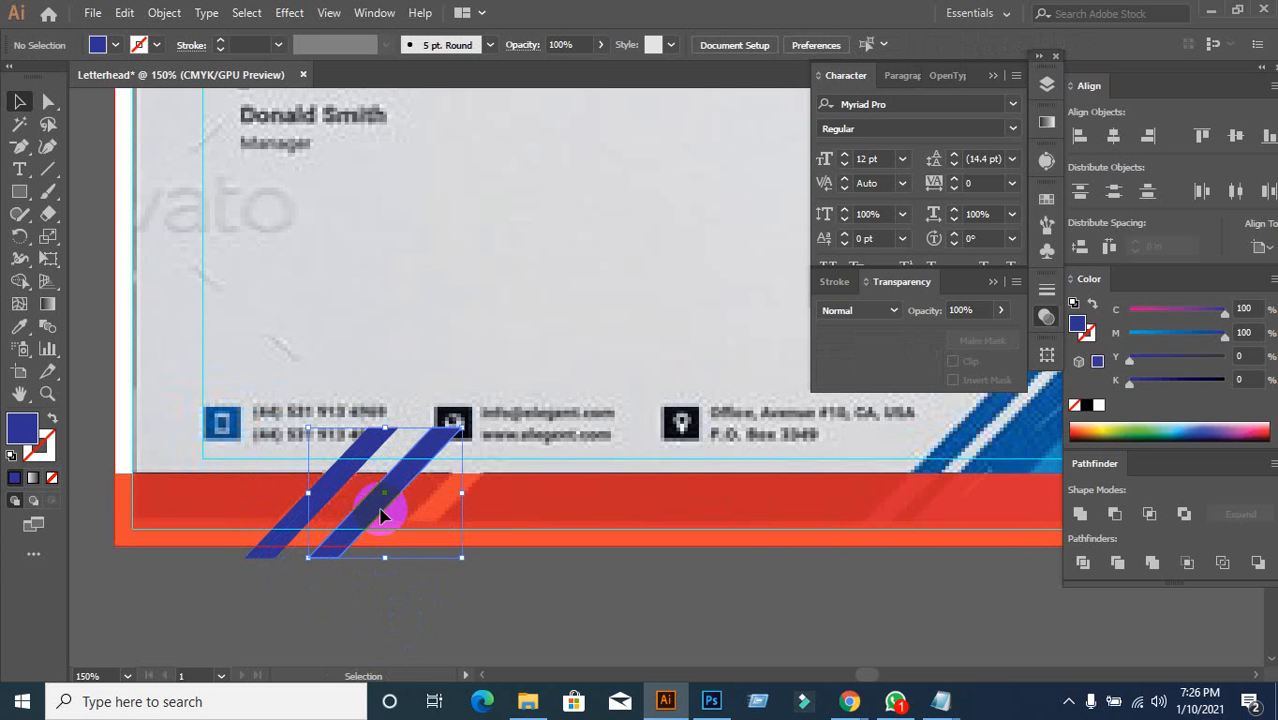
pyautogui.hotkey('ctrl', 'd')
pyautogui.click(399, 605)
# Step: Place another copy of the slash above the bottom-right blue graphics
pyautogui.hotkey('ctrl', '-')
pyautogui.hotkey('ctrl', '-')
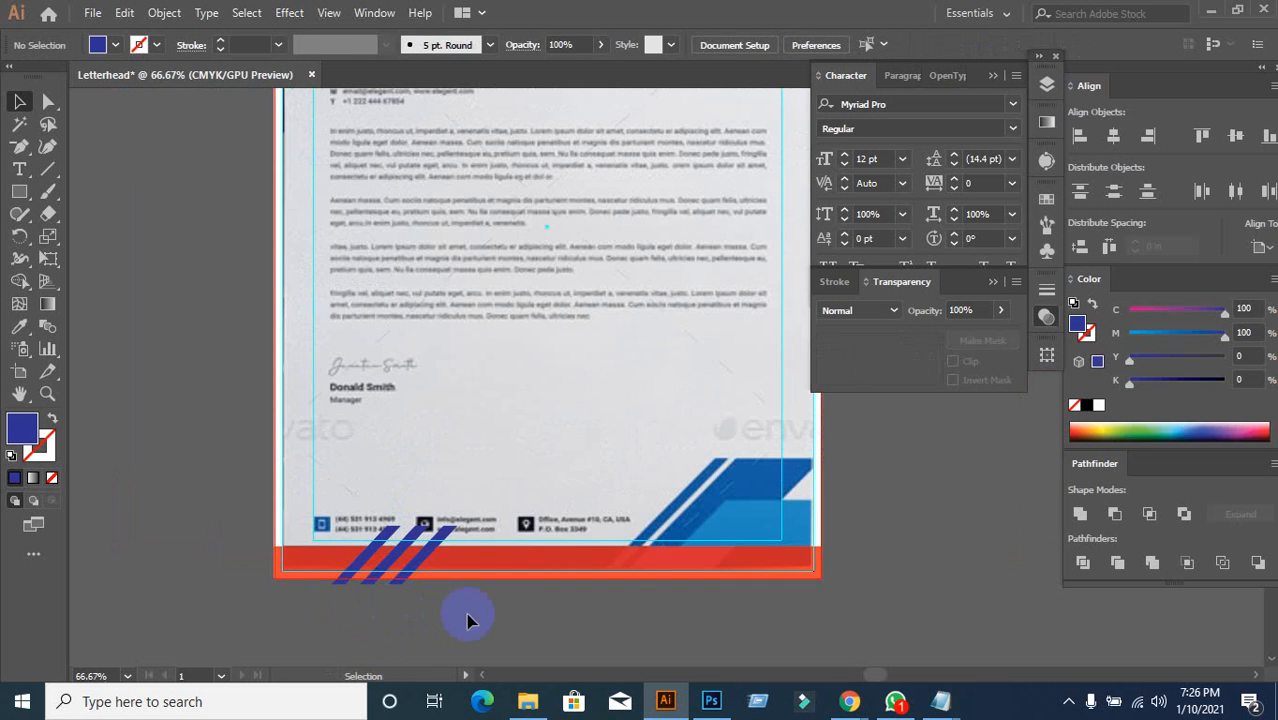
pyautogui.moveTo(466, 621); pyautogui.dragTo(398, 510)
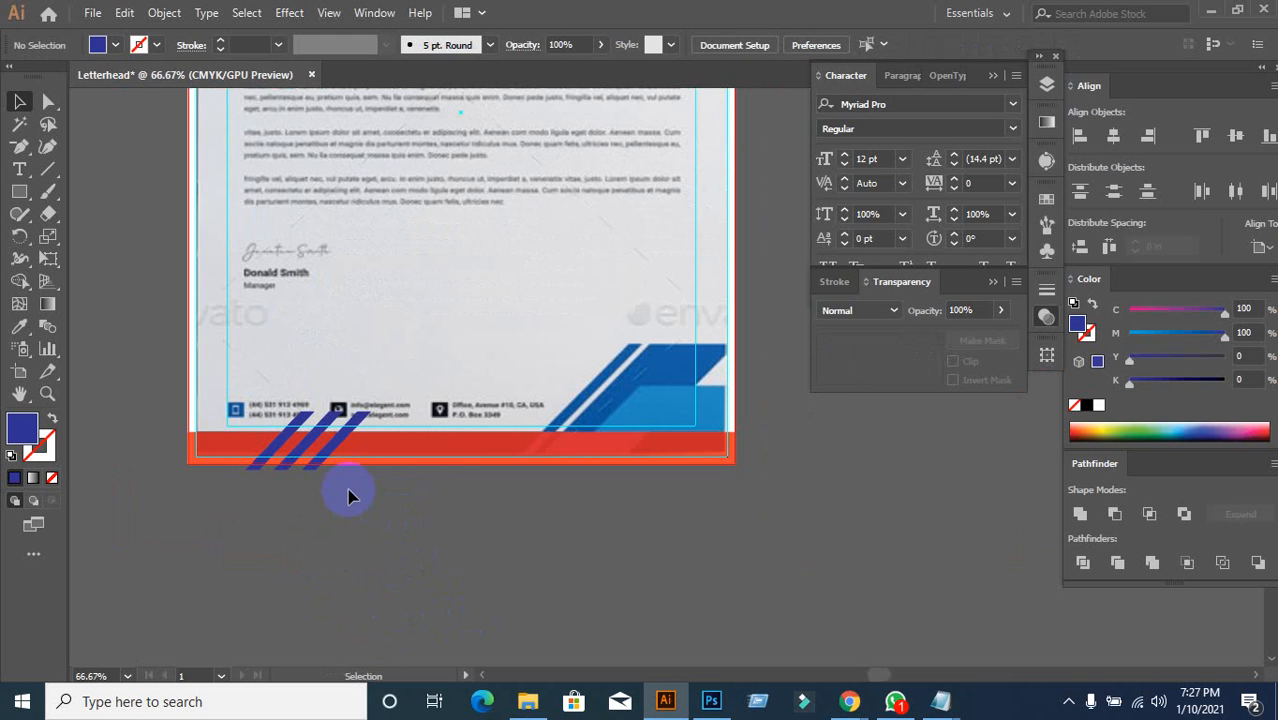
pyautogui.moveTo(349, 496); pyautogui.dragTo(585, 314)
pyautogui.click(430, 535)
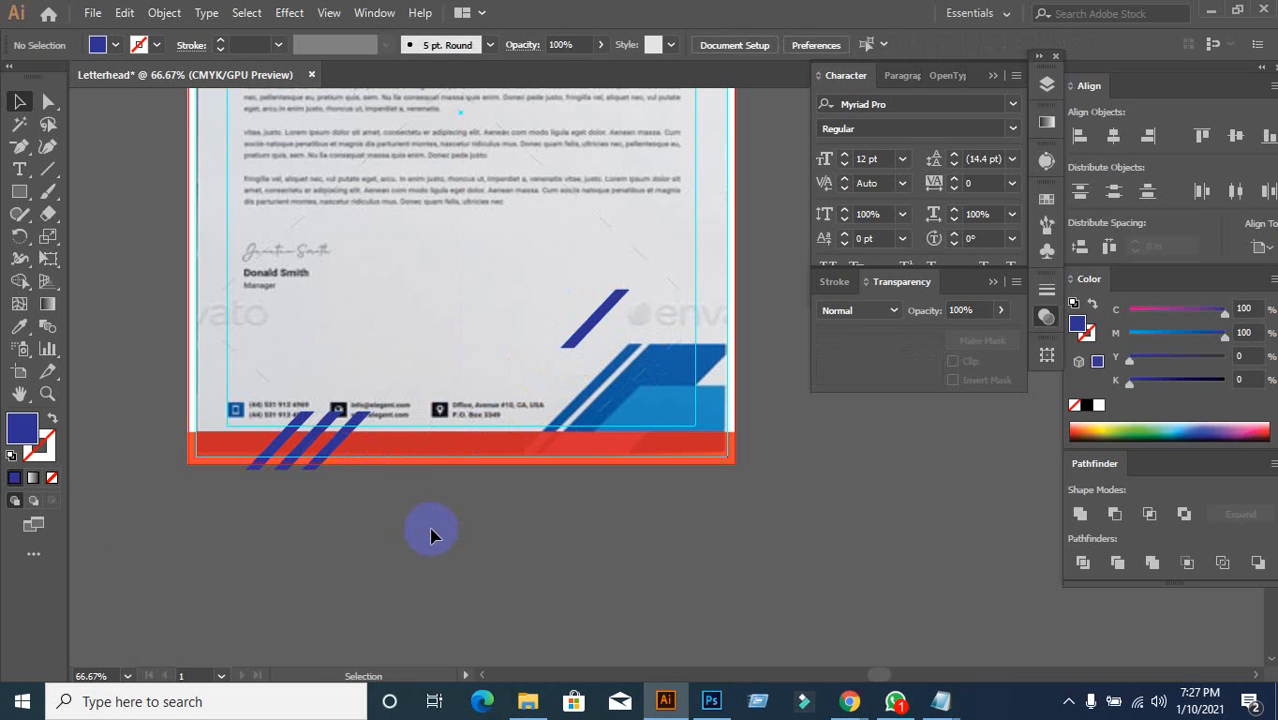
# Step: Set the red footer bar back to 100% opacity
pyautogui.click(429, 451)
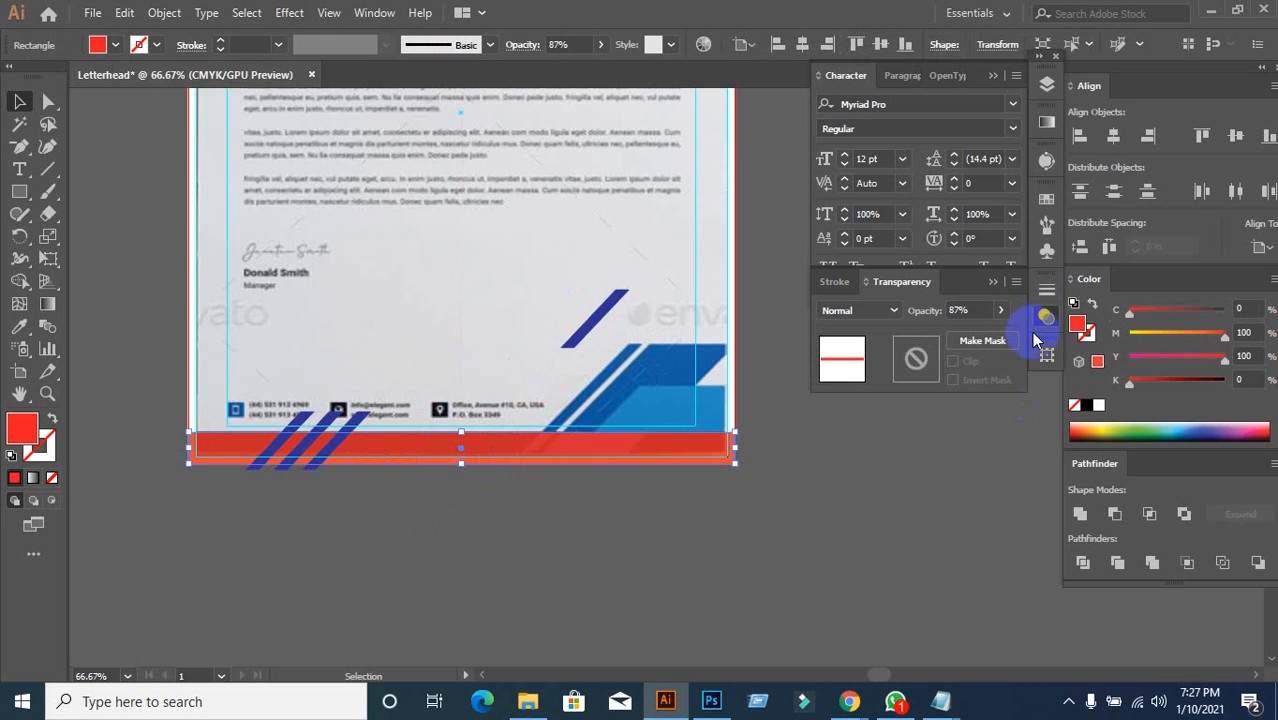
pyautogui.click(973, 310)
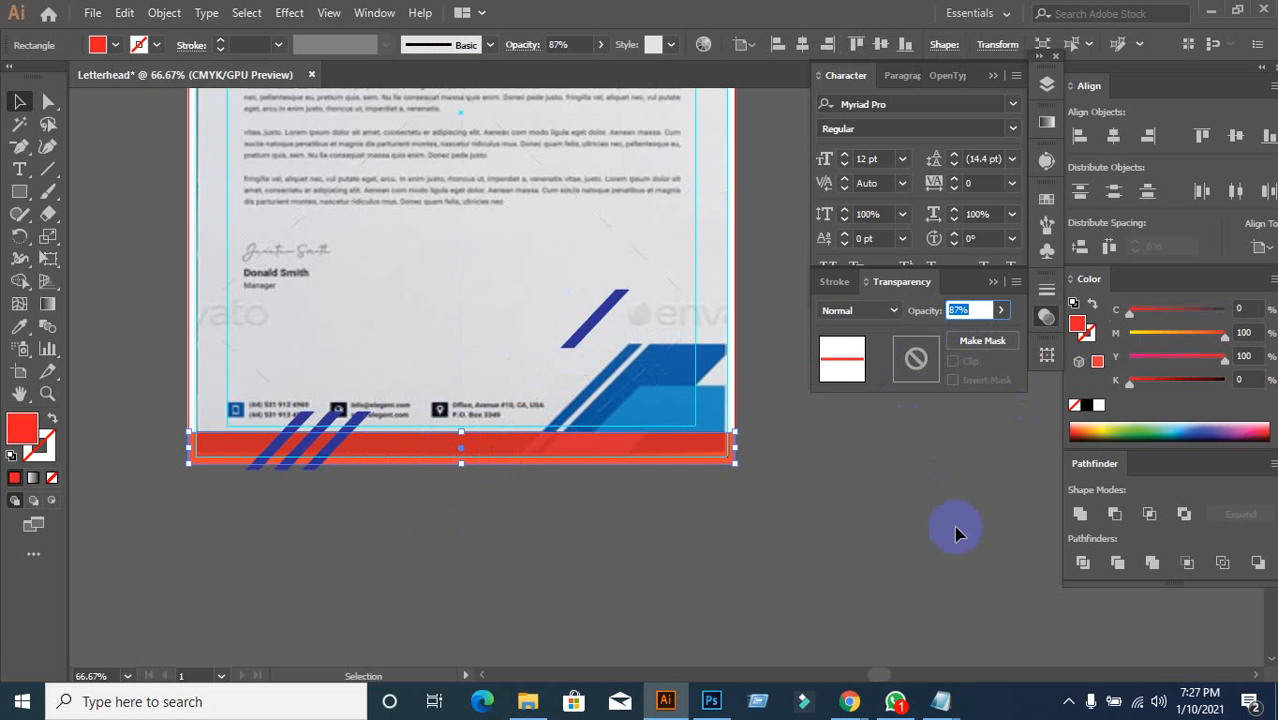
pyautogui.write('100')
pyautogui.press('Return')
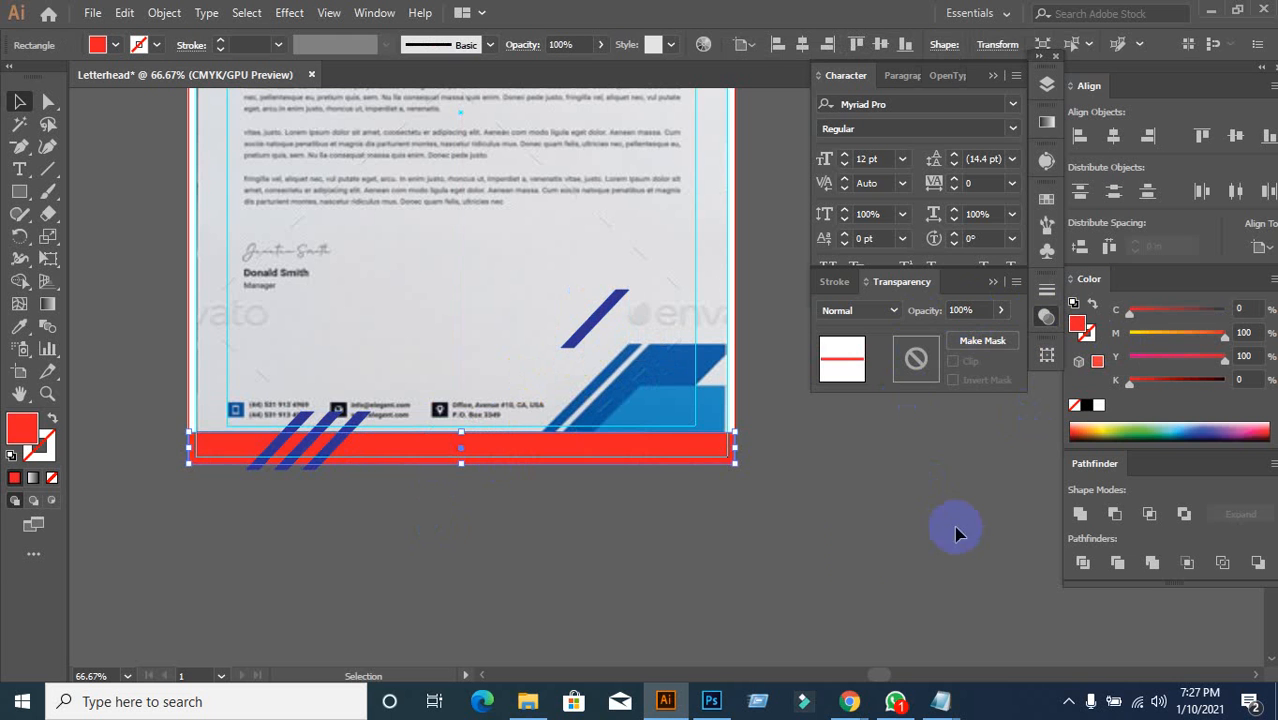
pyautogui.click(489, 589)
# Step: Subtract the three stripes from the red bar with Pathfinder Minus Front, then Expand
pyautogui.moveTo(238, 519); pyautogui.dragTo(330, 450)
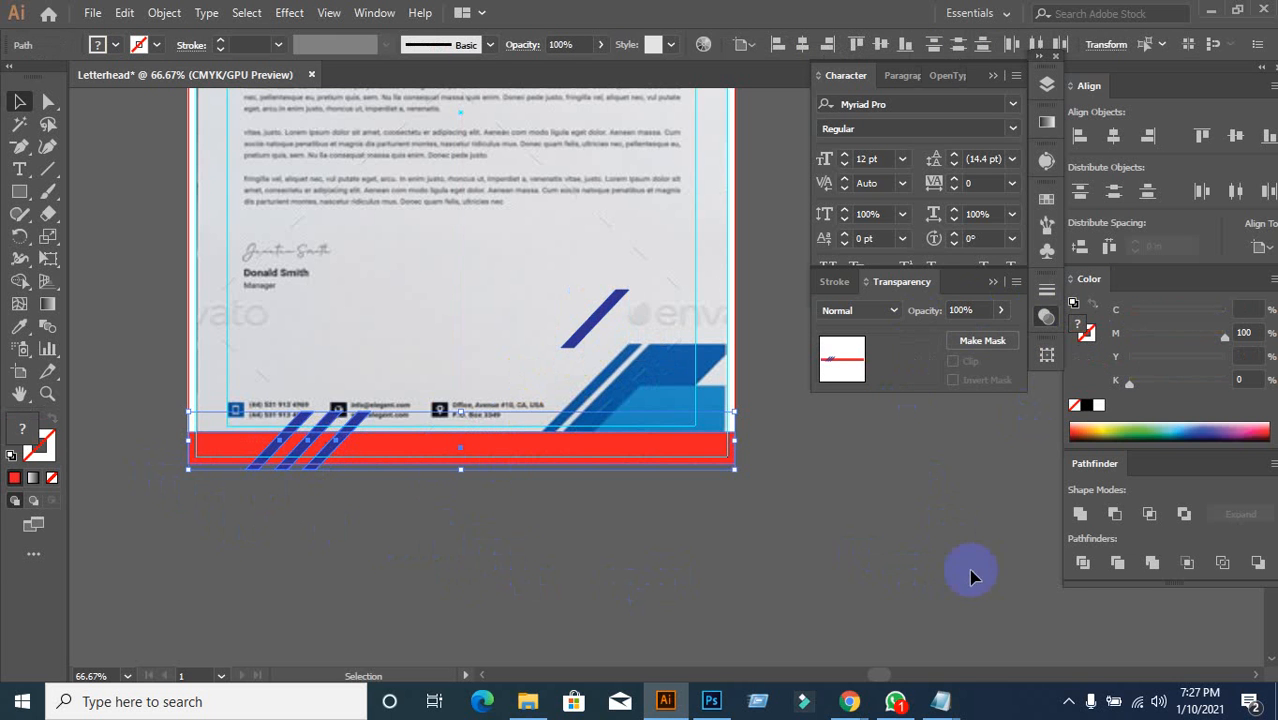
pyautogui.keyDown('alt'); pyautogui.click(1115, 515); pyautogui.keyUp('alt')
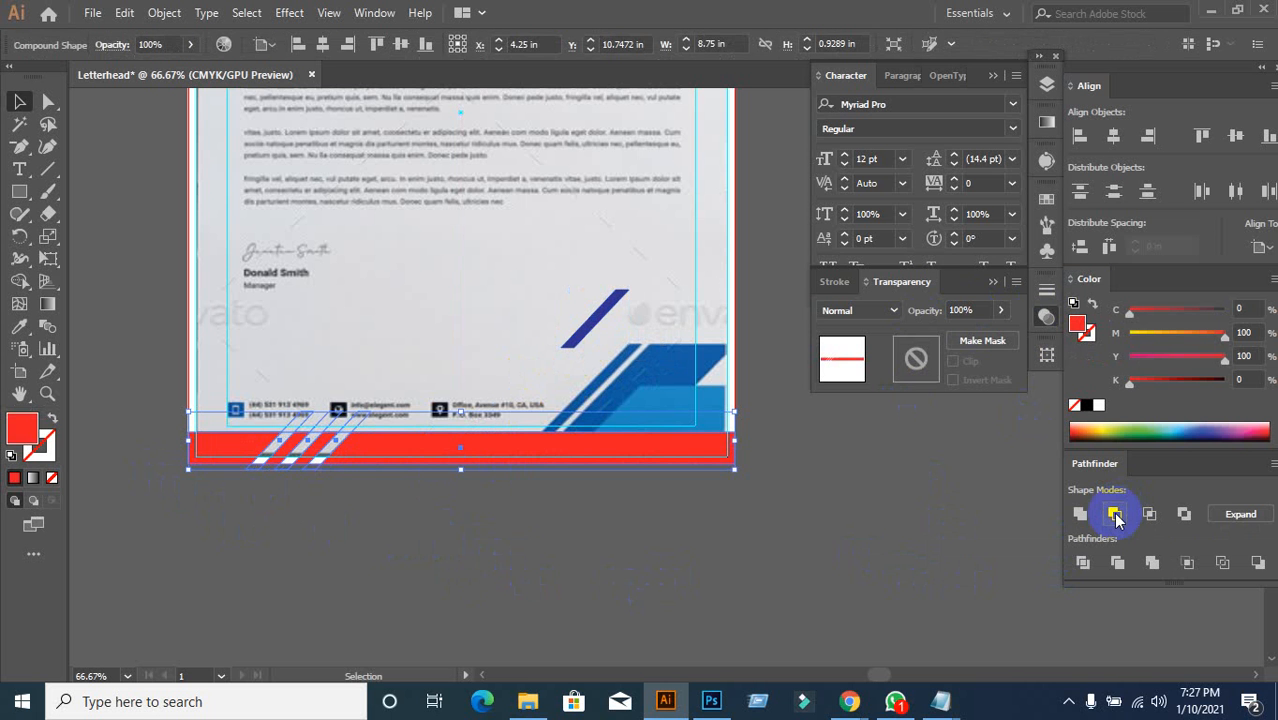
pyautogui.click(1240, 515)
pyautogui.click(505, 603)
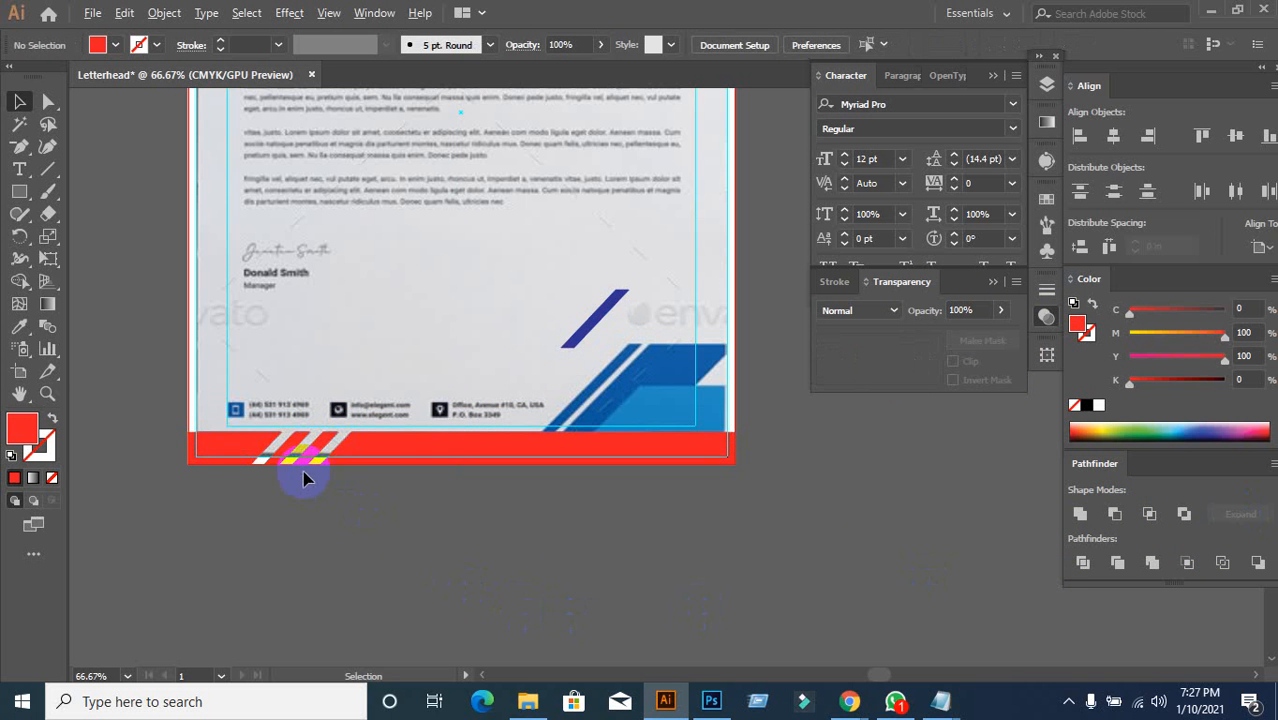
pyautogui.scroll(2, 305, 478)
pyautogui.scroll(-2, 305, 507)
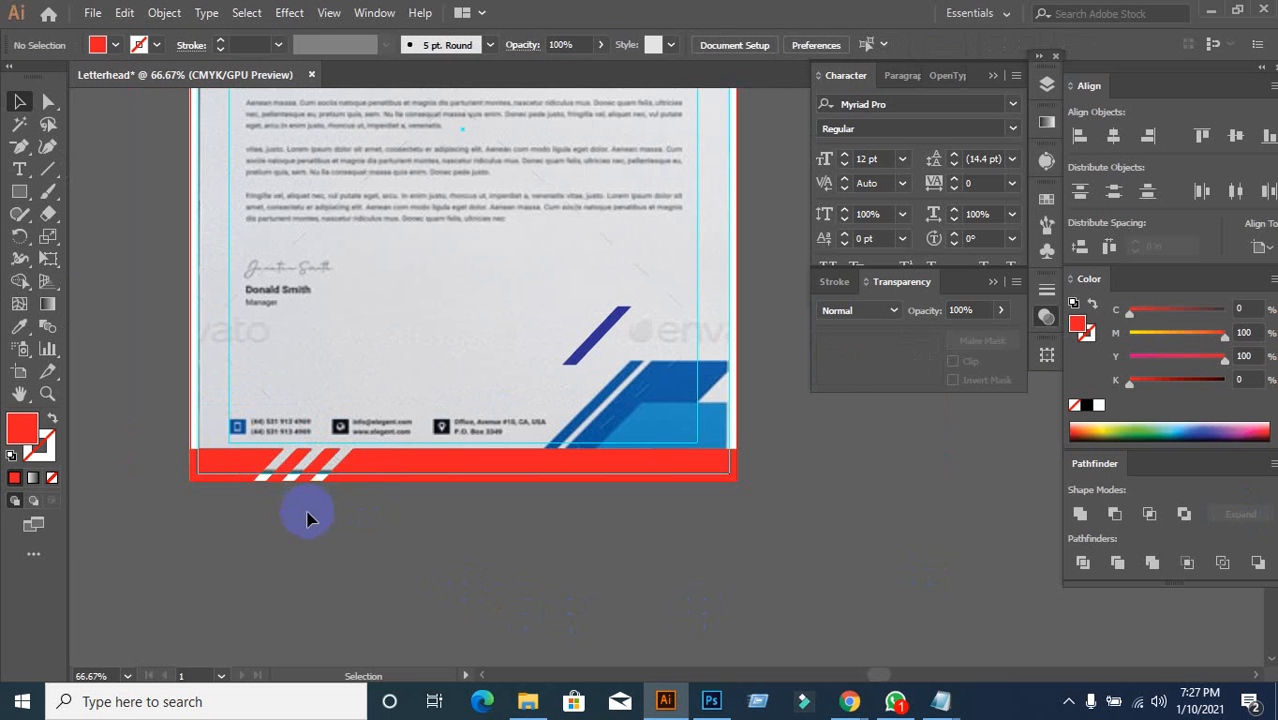
# Step: Inspect the cut red footer bar by dragging it off the page and undoing
pyautogui.moveTo(357, 466); pyautogui.dragTo(377, 565)
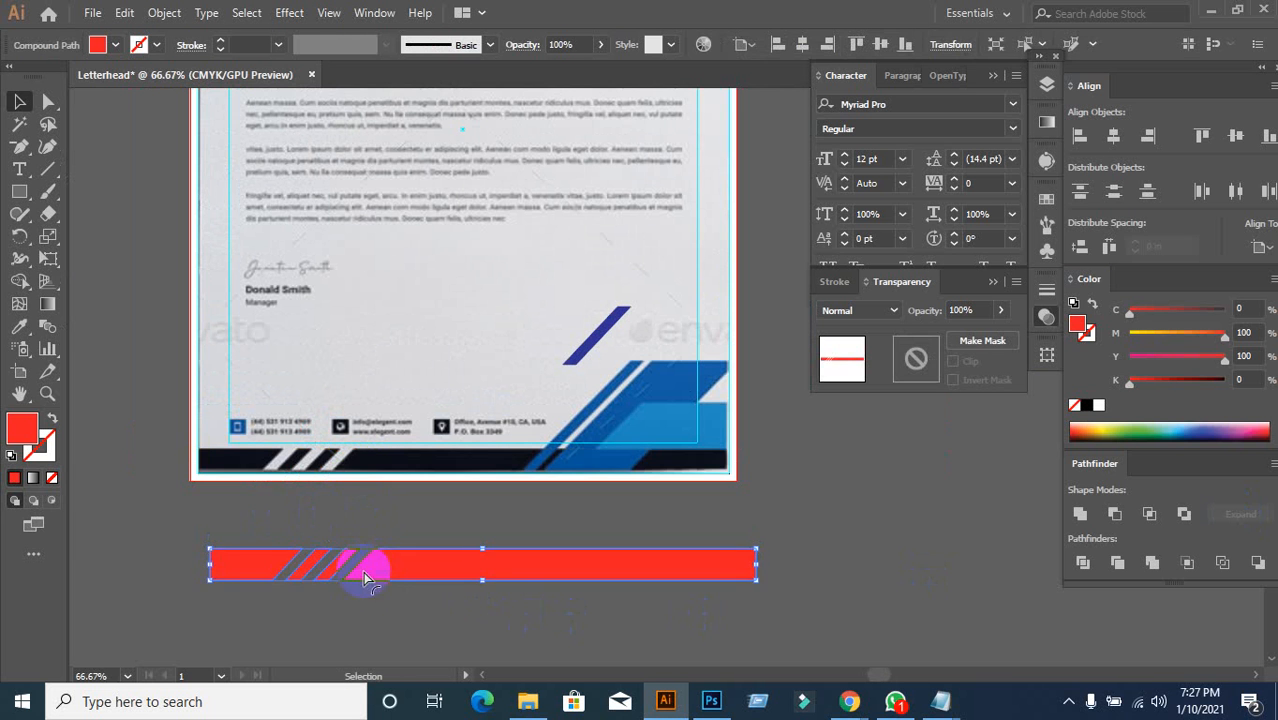
pyautogui.hotkey('ctrl', 'z')
pyautogui.click(350, 600)
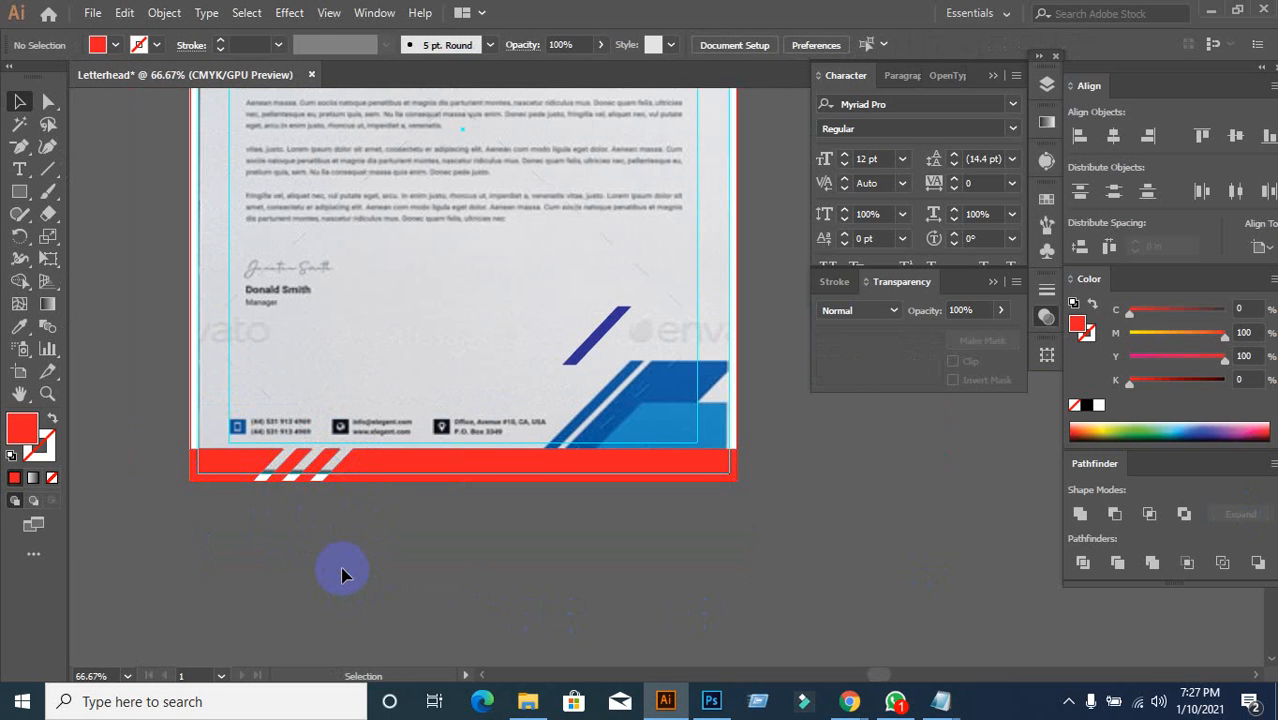
pyautogui.moveTo(365, 468); pyautogui.dragTo(380, 548)
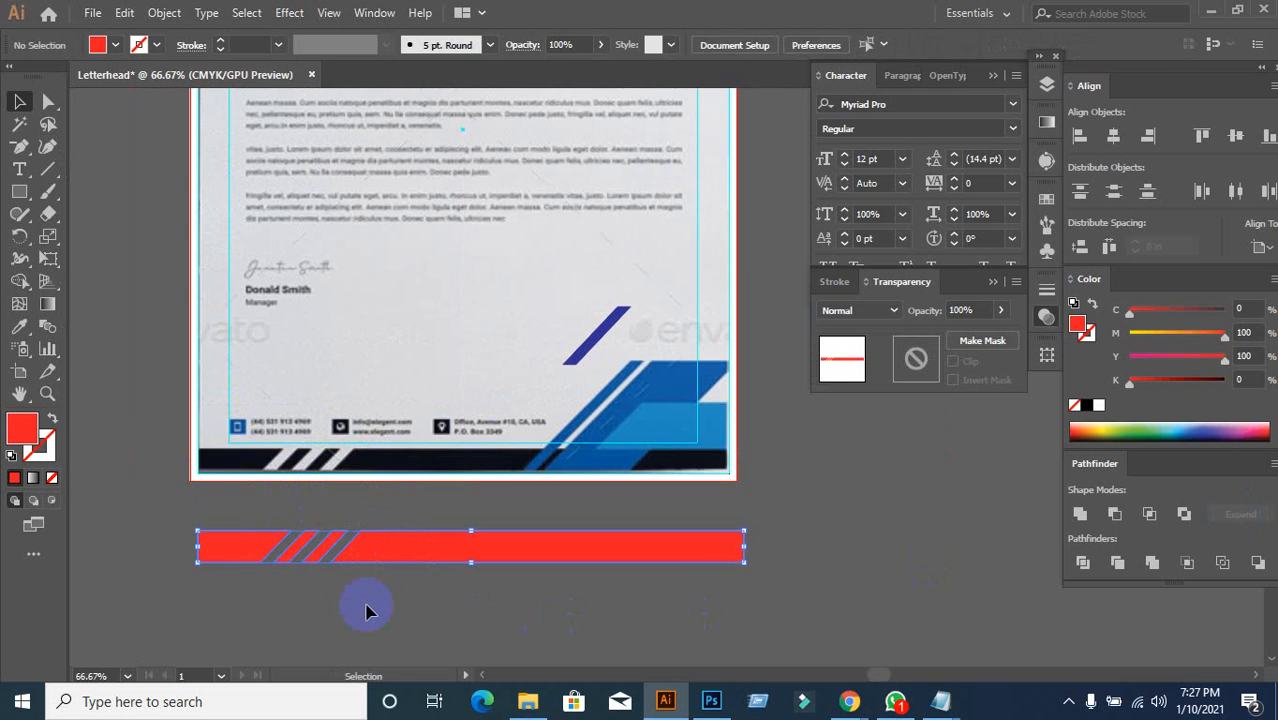
pyautogui.hotkey('ctrl', 'z')
pyautogui.click(408, 562)
pyautogui.scroll(1, 410, 555)
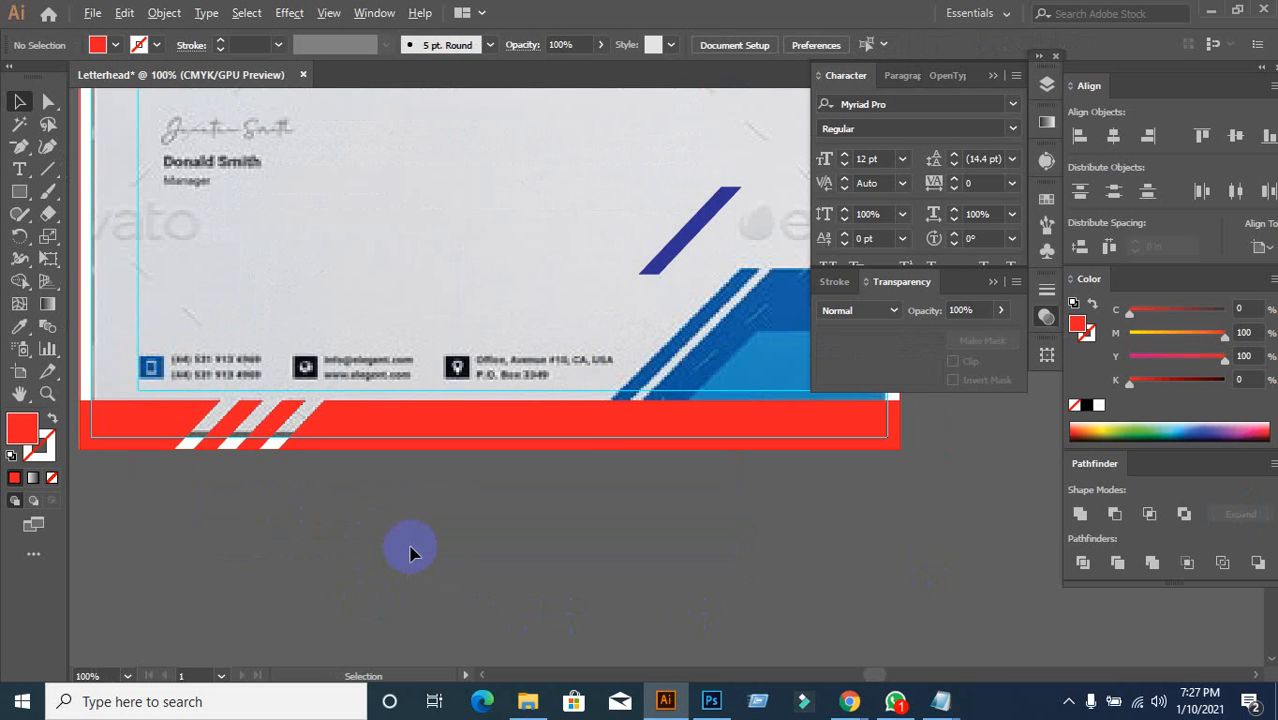
pyautogui.moveTo(449, 517); pyautogui.dragTo(427, 559)
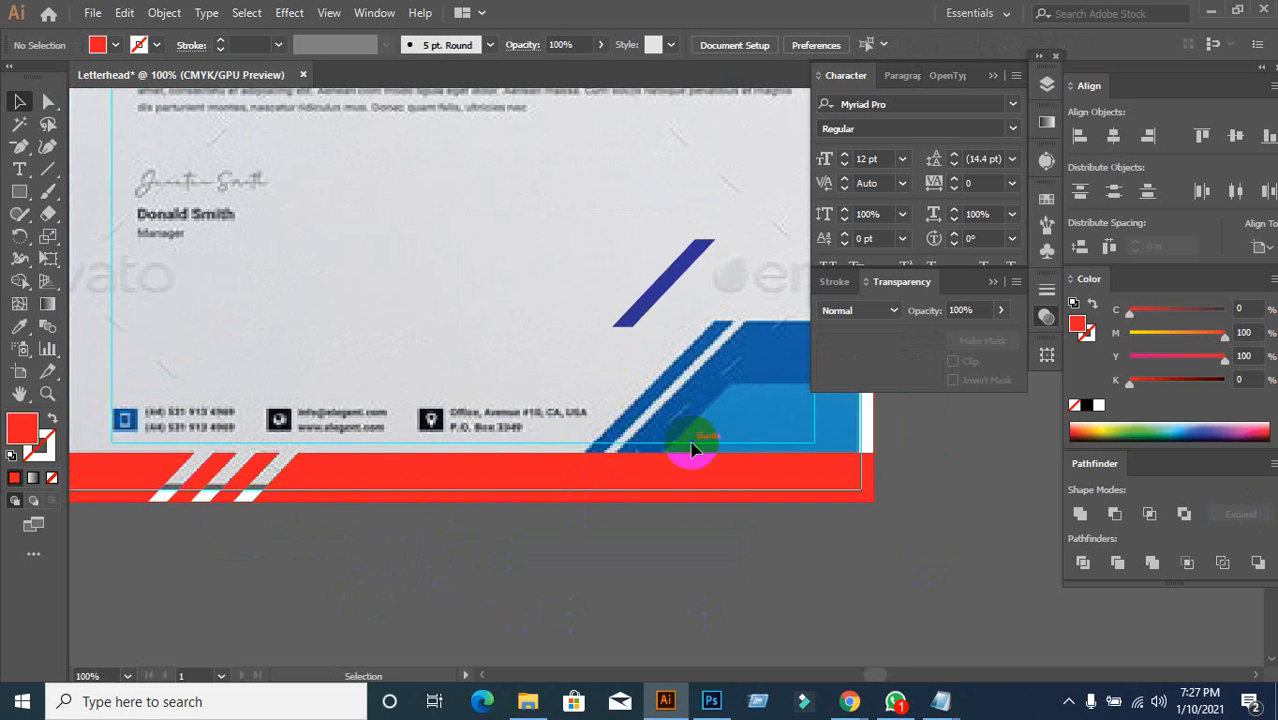
pyautogui.moveTo(585, 490); pyautogui.dragTo(588, 598)
pyautogui.hotkey('ctrl', 'z')
pyautogui.click(576, 590)
pyautogui.click(507, 489)
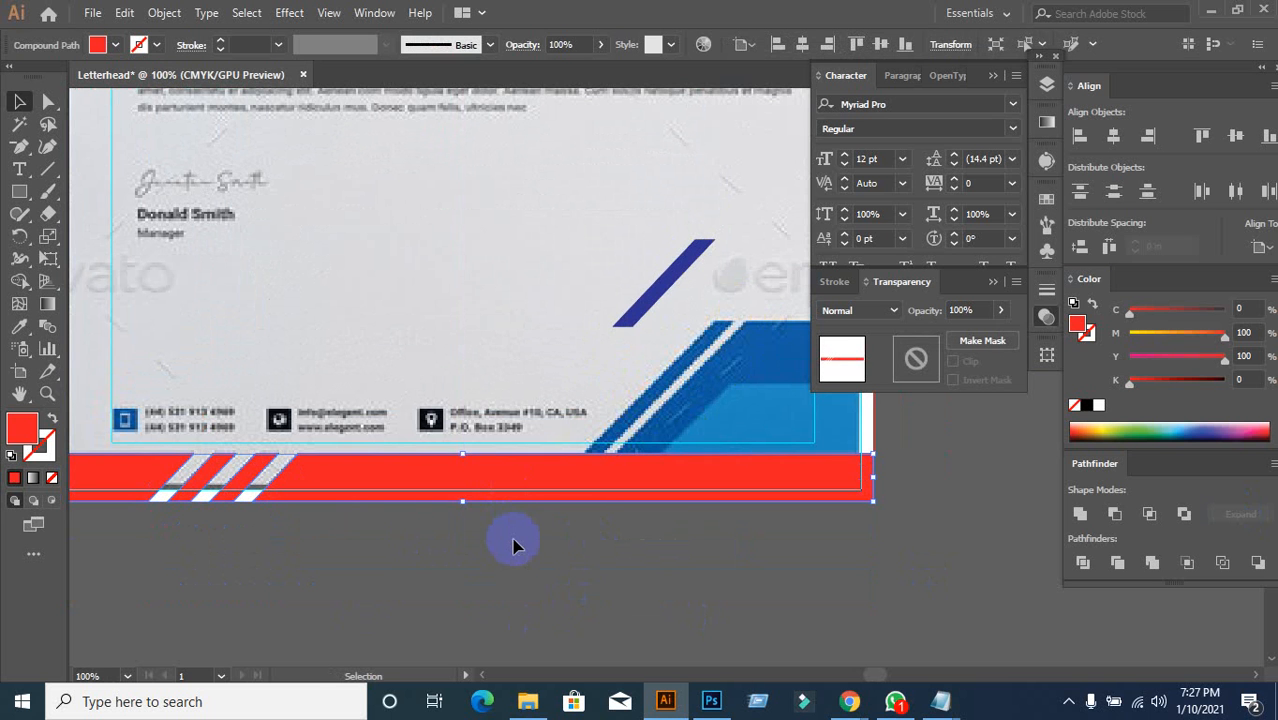
pyautogui.moveTo(542, 457); pyautogui.dragTo(559, 591)
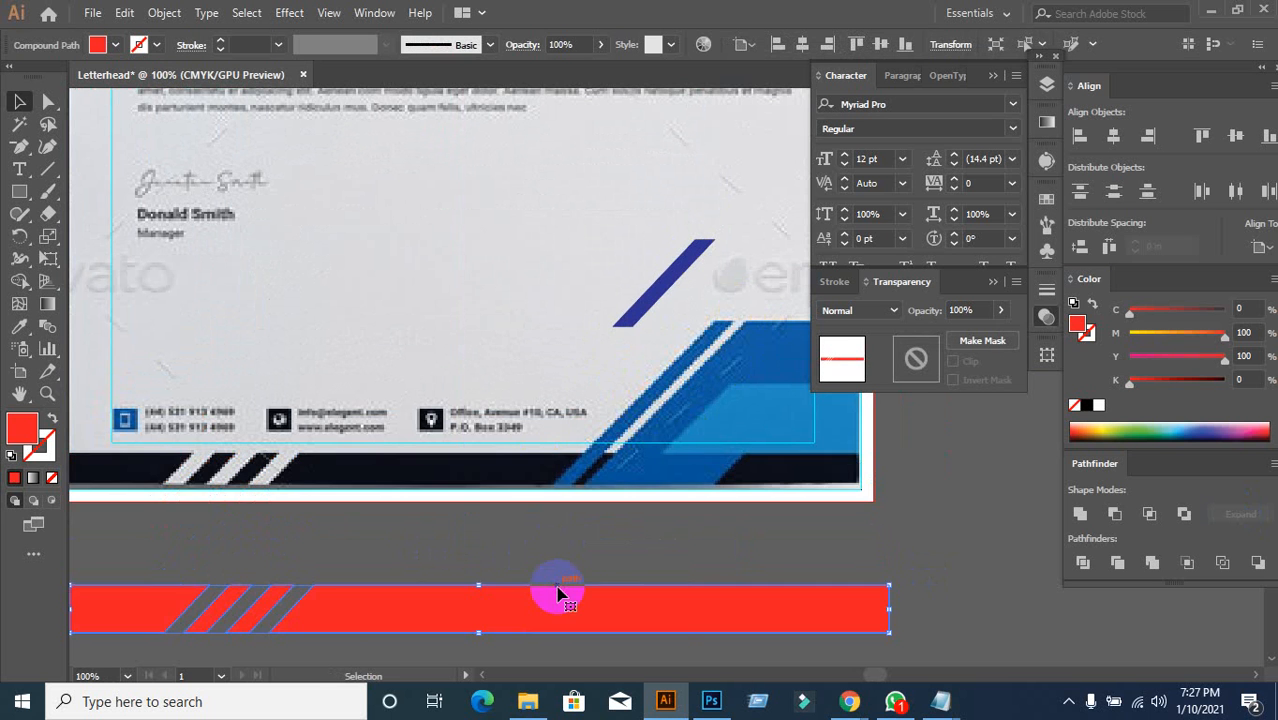
pyautogui.hotkey('ctrl', 'z')
# Step: Move the lone blue slash down against the bottom-right blue graphics
pyautogui.press('v')
pyautogui.click(558, 592)
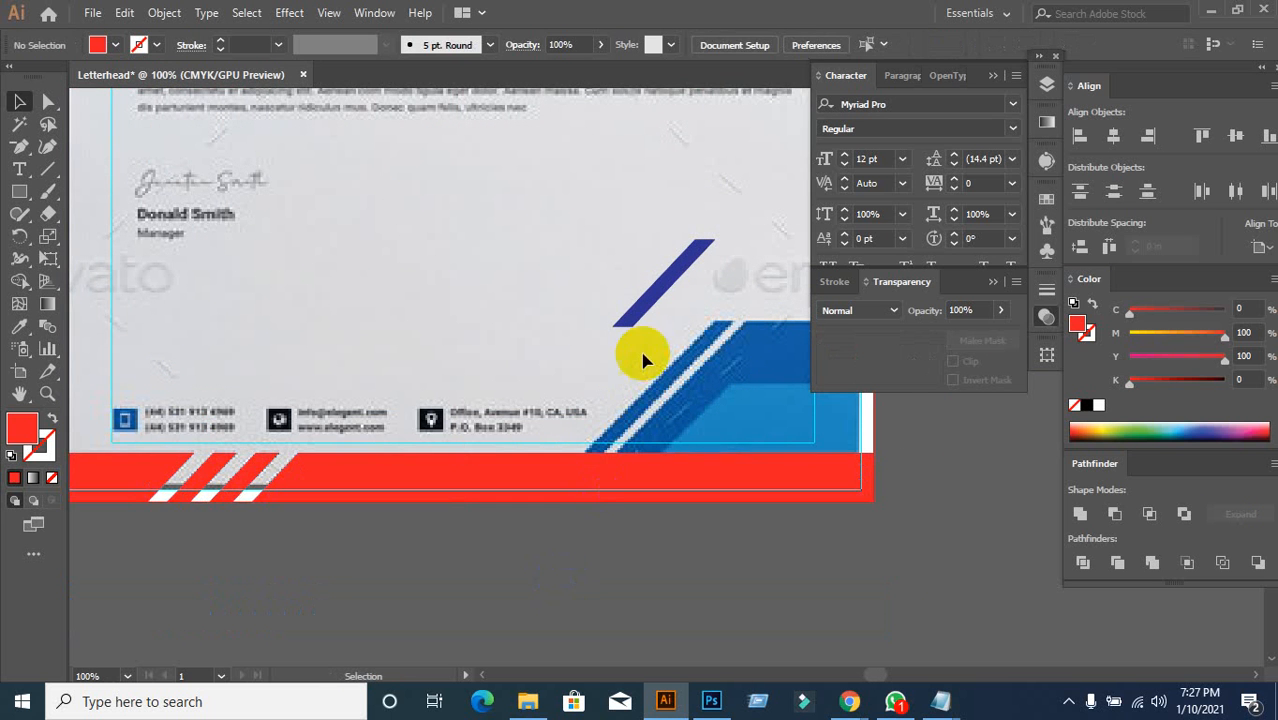
pyautogui.moveTo(648, 308); pyautogui.dragTo(665, 388)
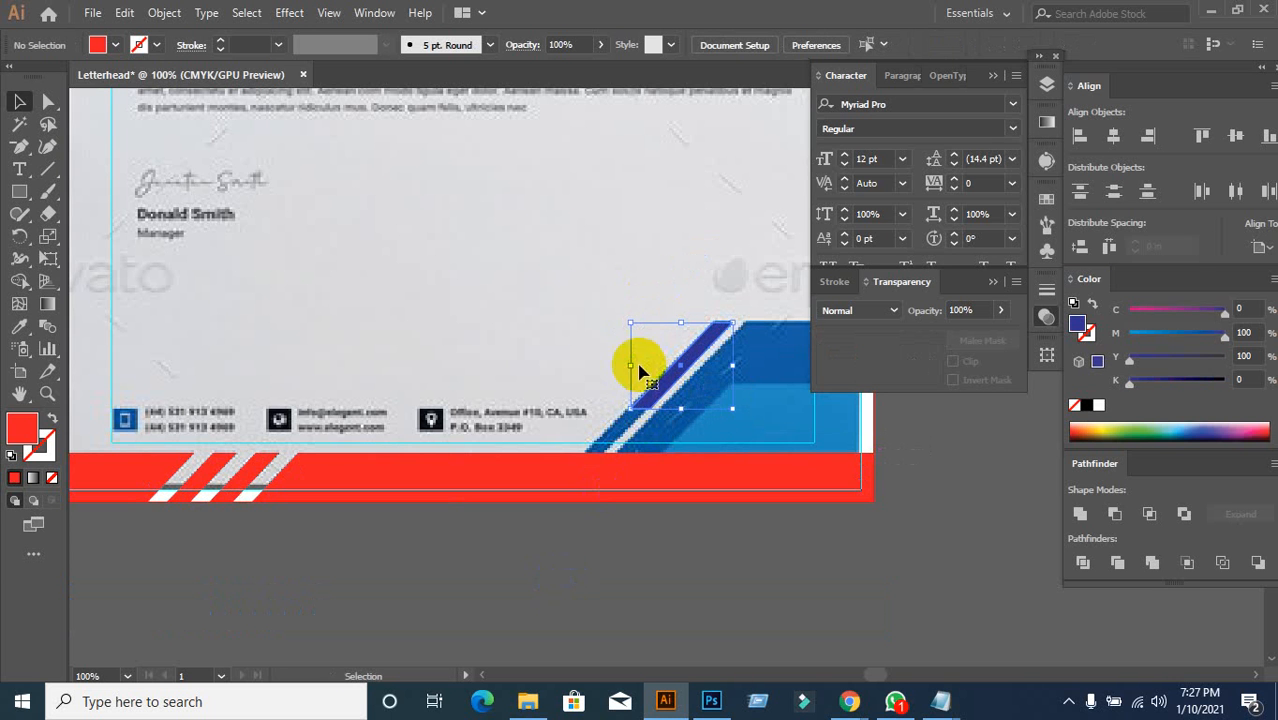
# Step: Nudge the blue slash about 0.03 in right, flush against the corner graphic's white stripe
pyautogui.click(543, 355)
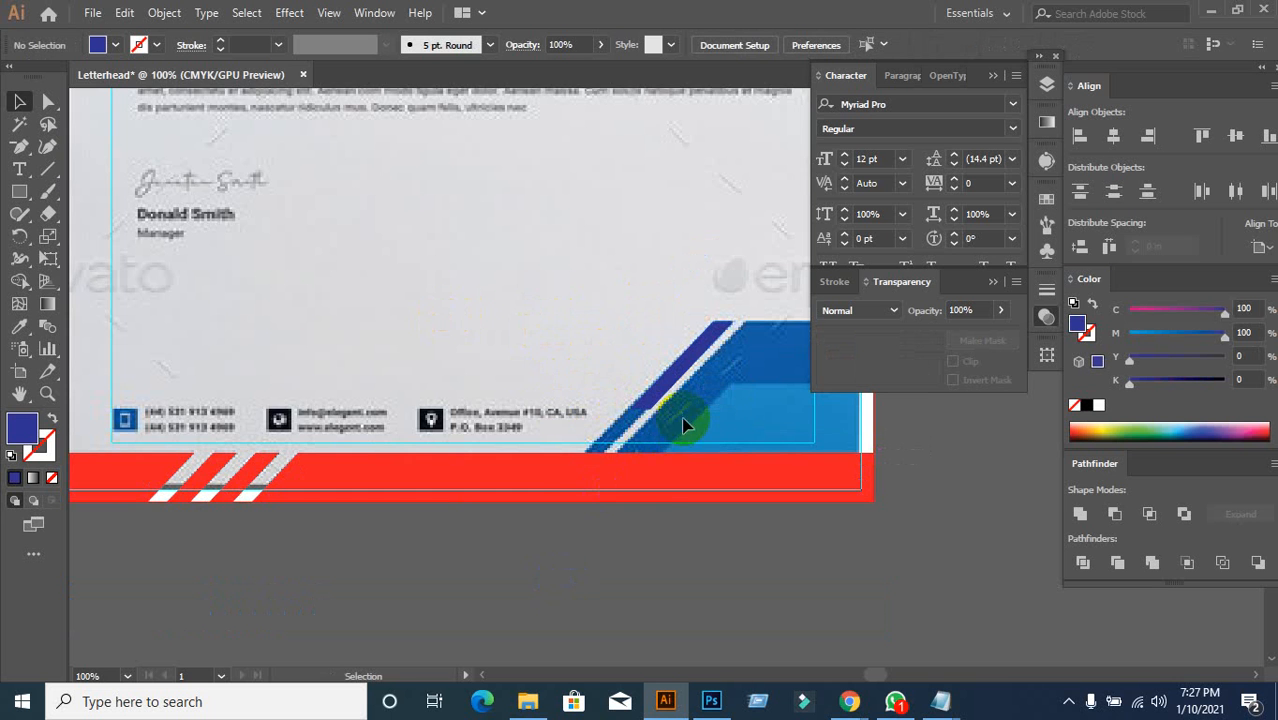
pyautogui.scroll(2, 657, 400)
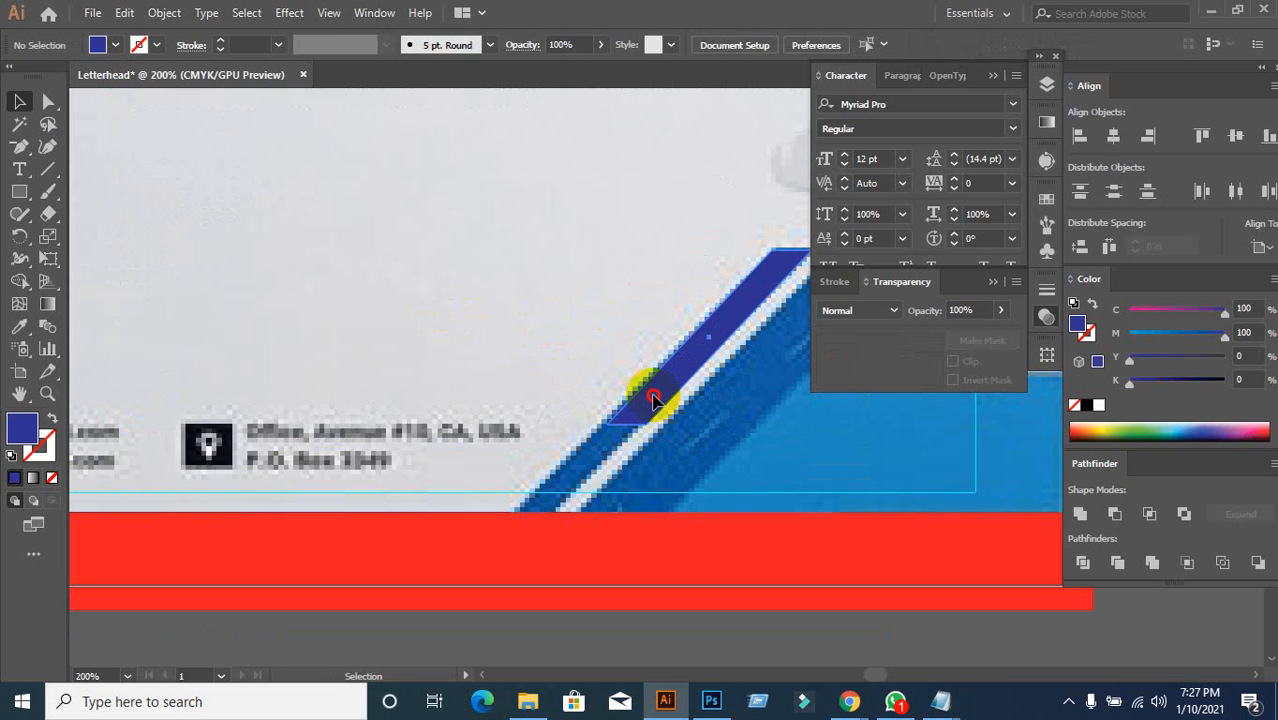
pyautogui.moveTo(651, 399); pyautogui.dragTo(628, 392)
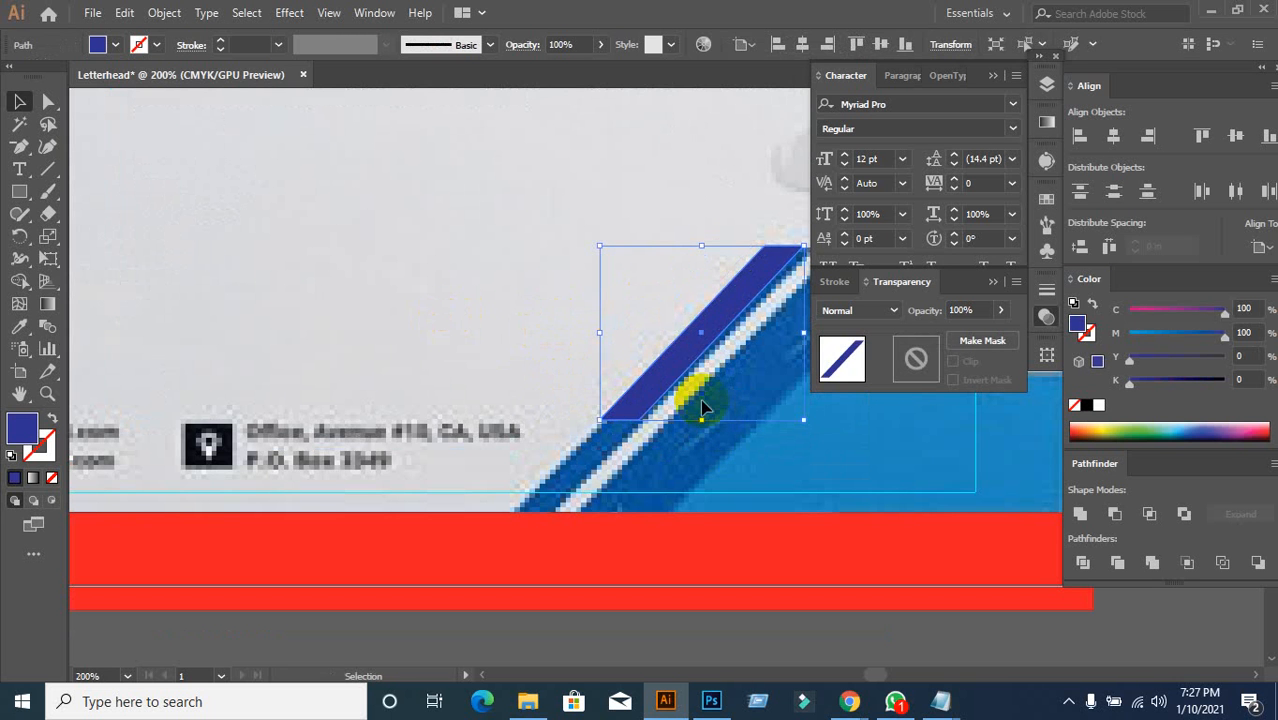
pyautogui.moveTo(674, 353); pyautogui.dragTo(680, 354)
pyautogui.click(468, 316)
pyautogui.hotkey('ctrl', '-')
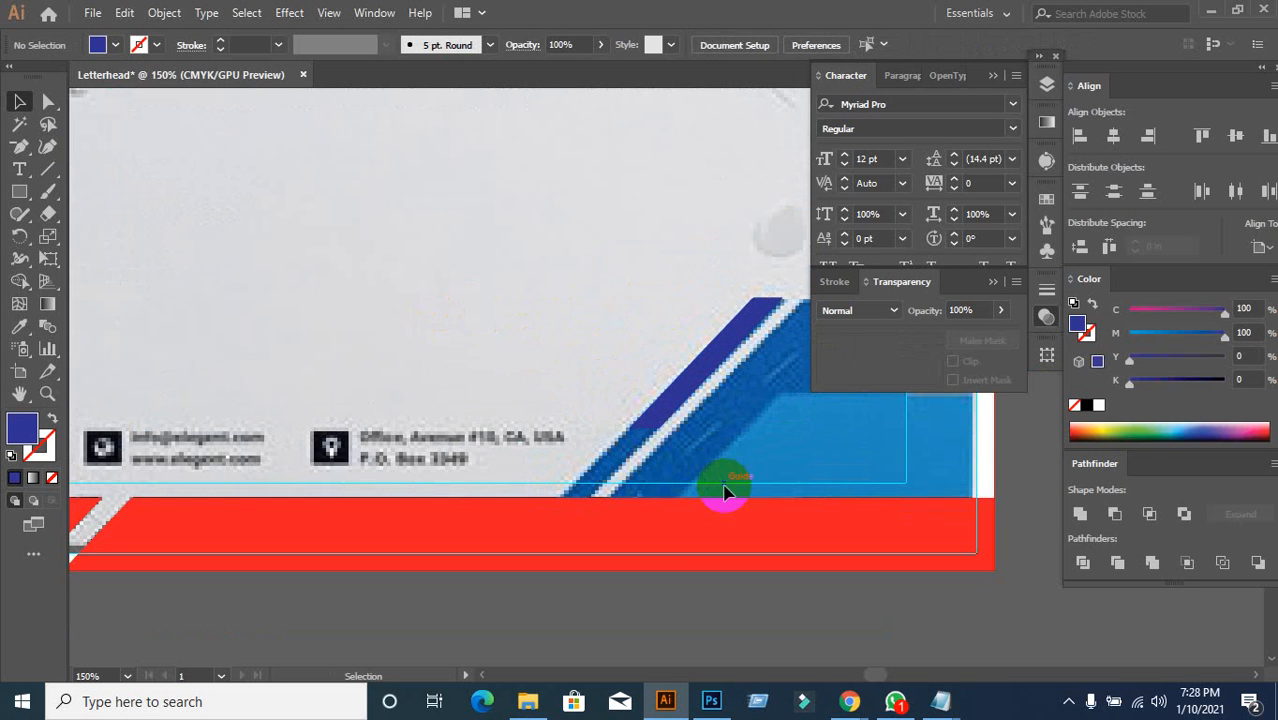
pyautogui.moveTo(728, 485); pyautogui.dragTo(715, 428)
pyautogui.hotkey('ctrl', '-')
pyautogui.hotkey('ctrl', '-')
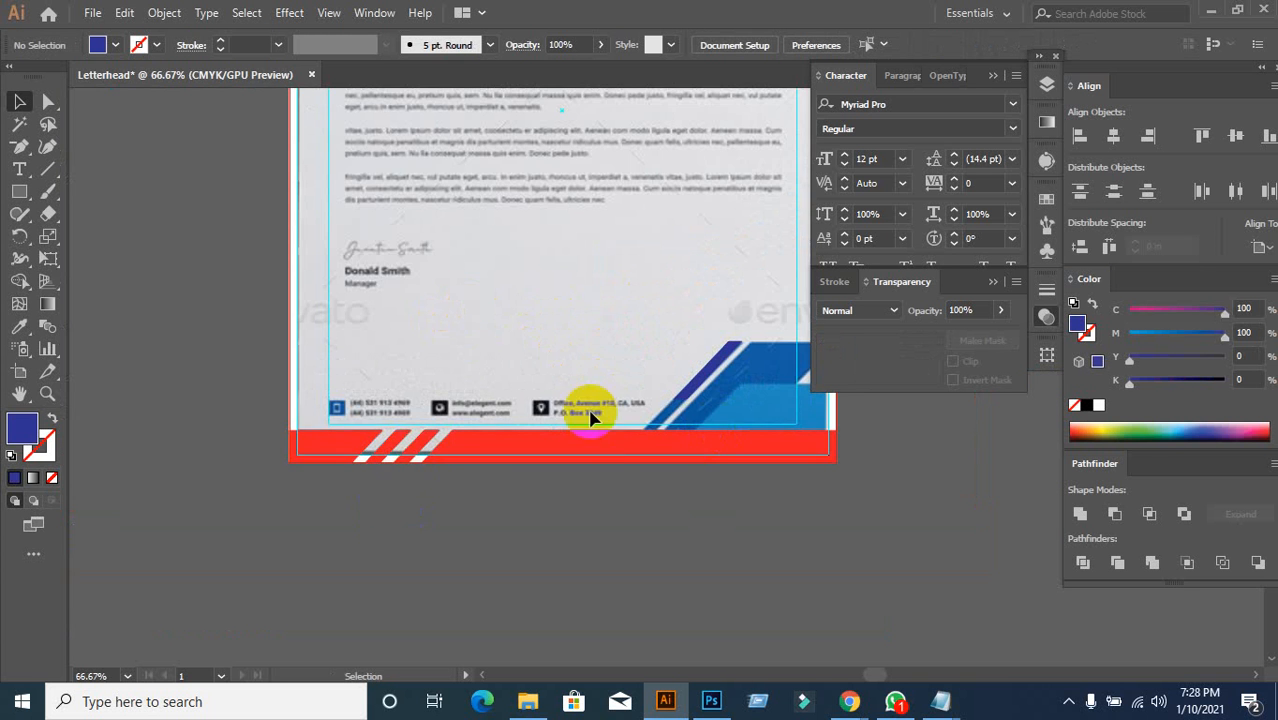
pyautogui.scroll(1, 596, 494)
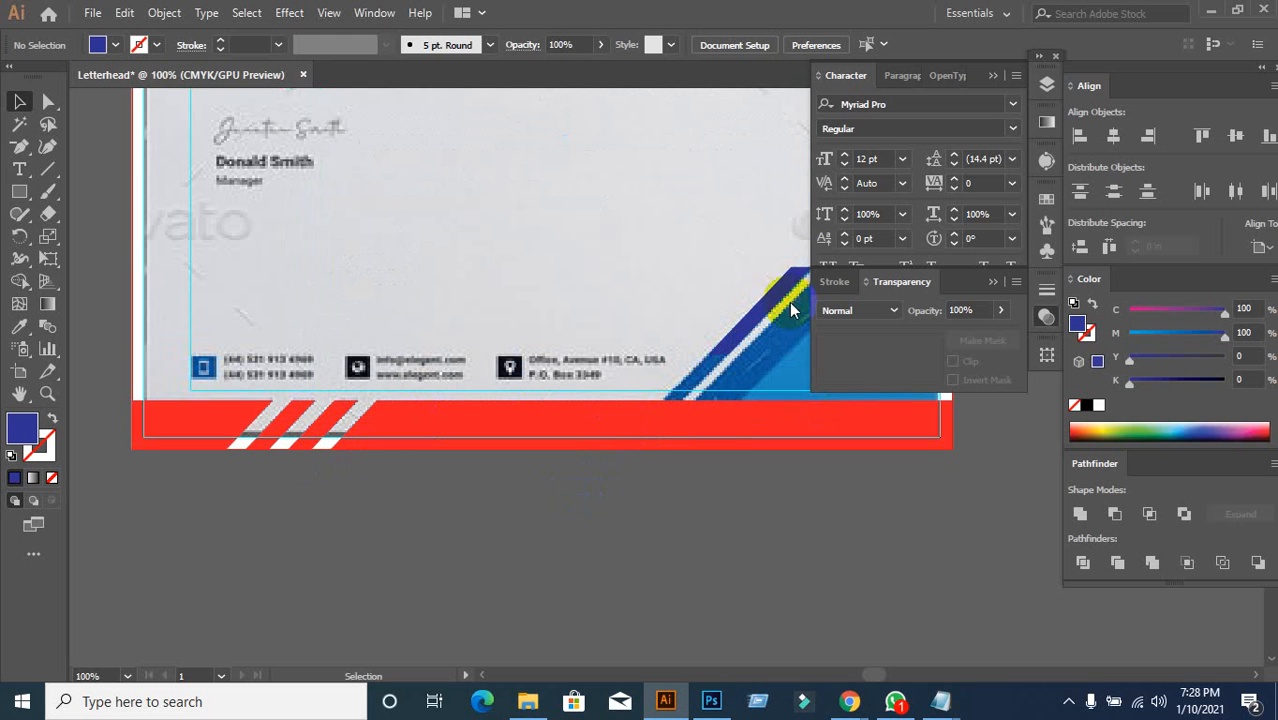
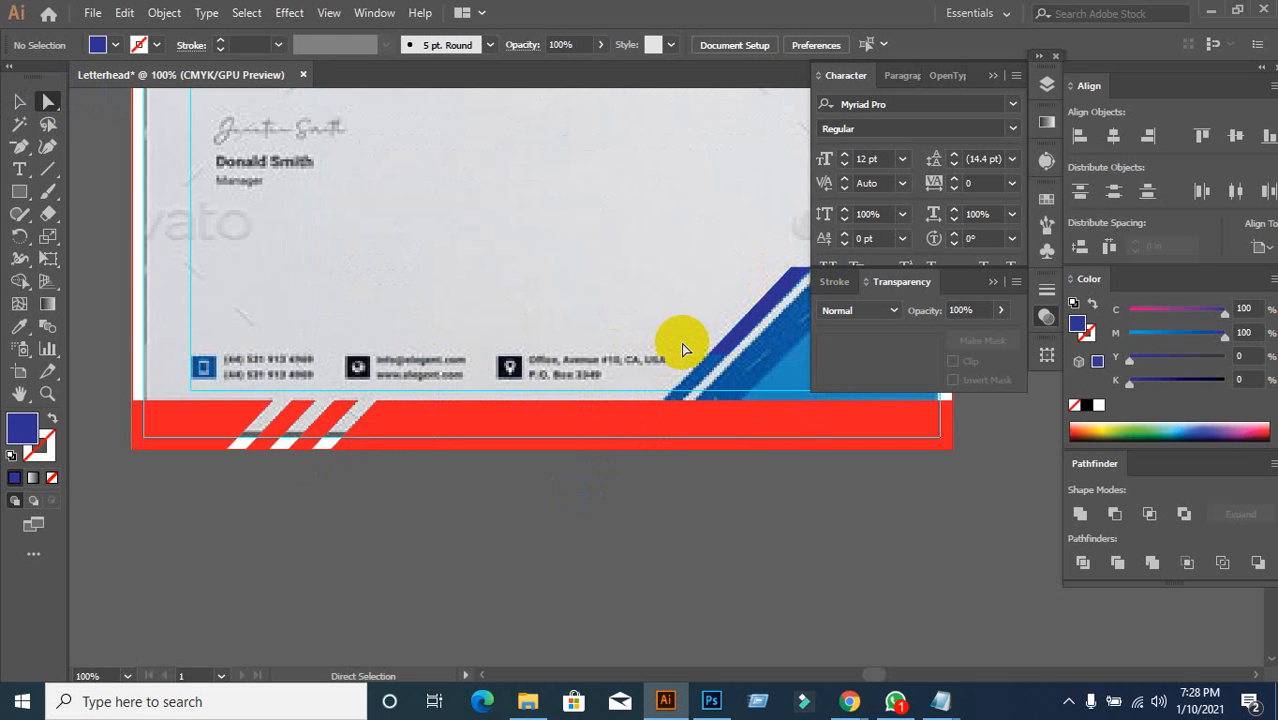
# Step: Drag the blue slash's bottom anchors down past the red footer band
pyautogui.click(728, 377)
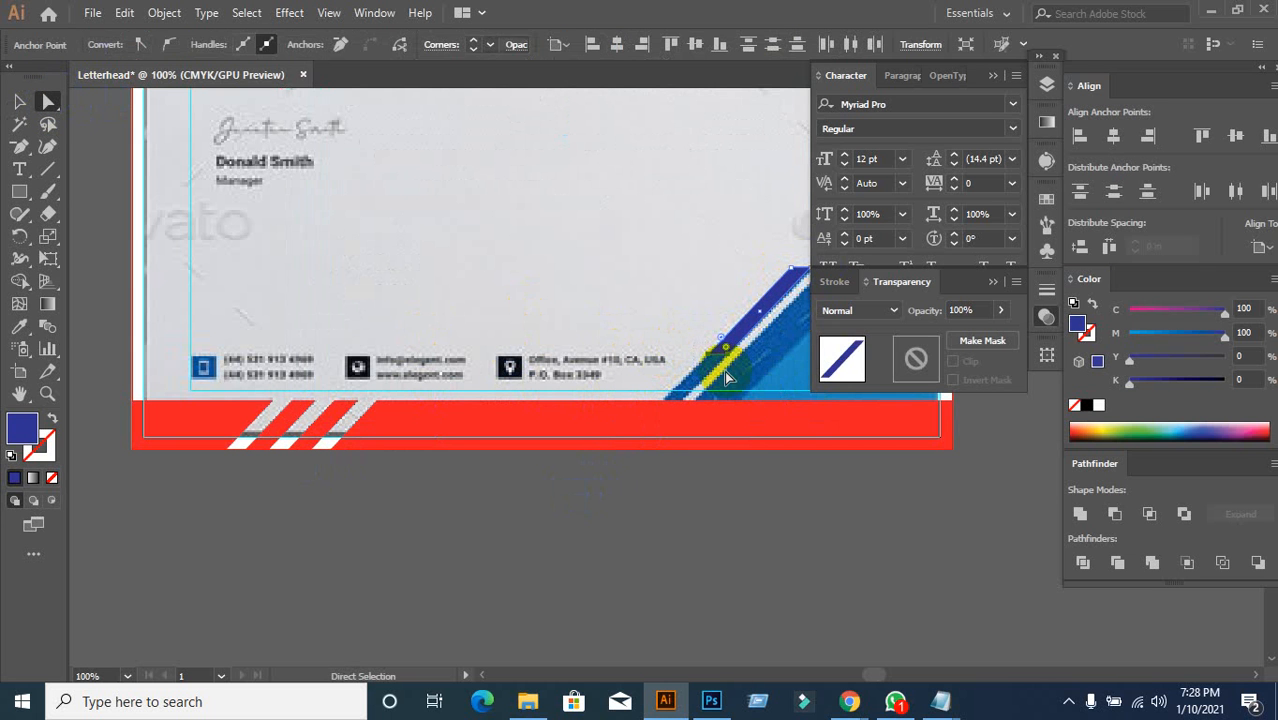
pyautogui.moveTo(722, 358); pyautogui.dragTo(634, 458)
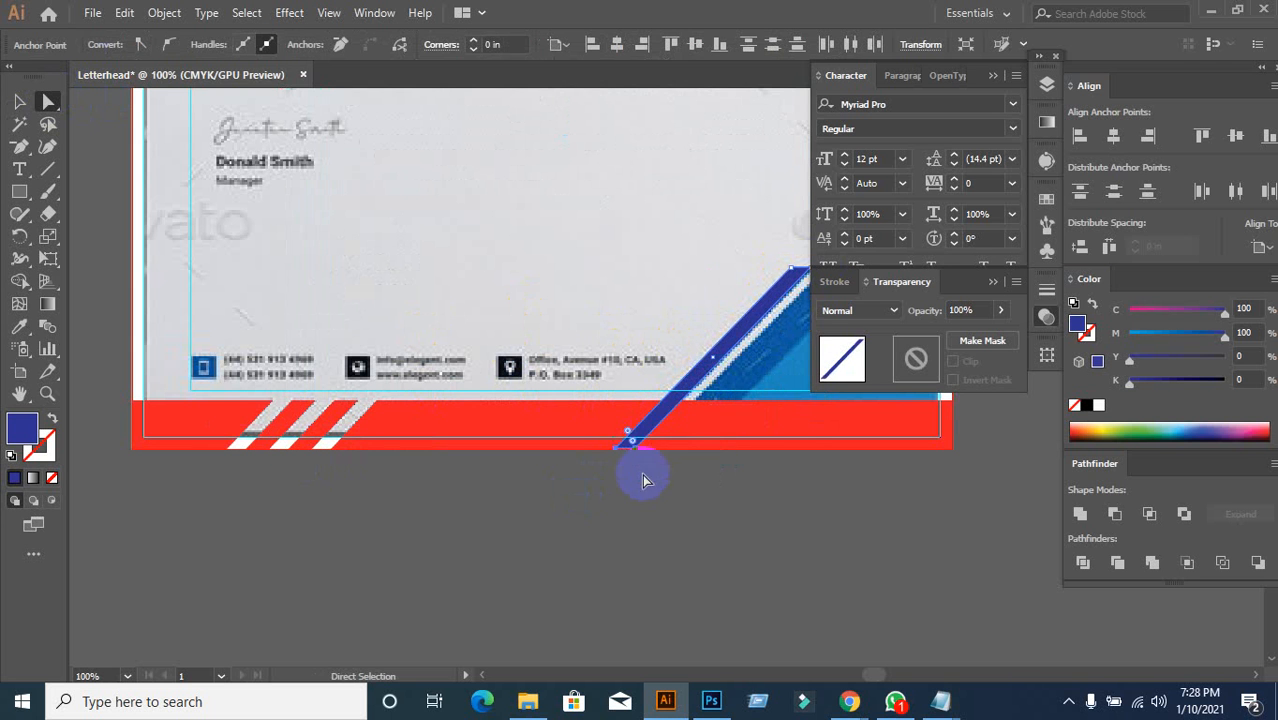
pyautogui.hotkey('ctrl', 'z')
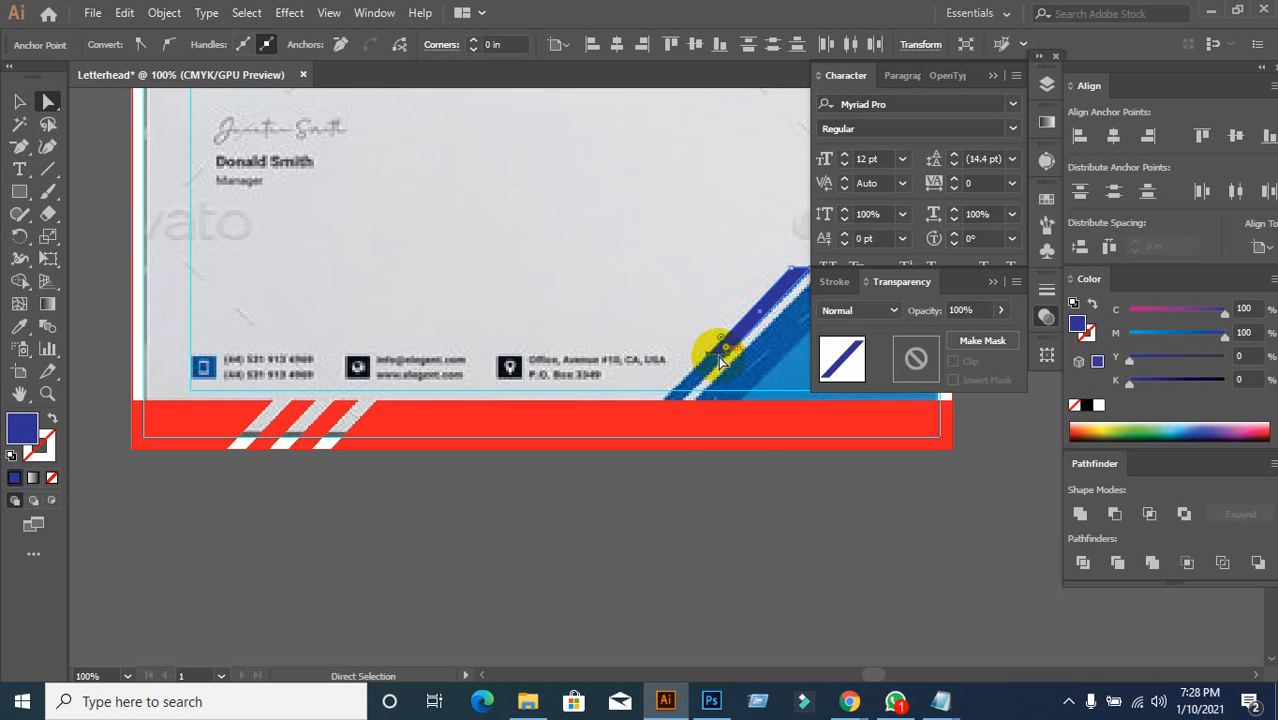
pyautogui.moveTo(722, 360); pyautogui.dragTo(609, 478)
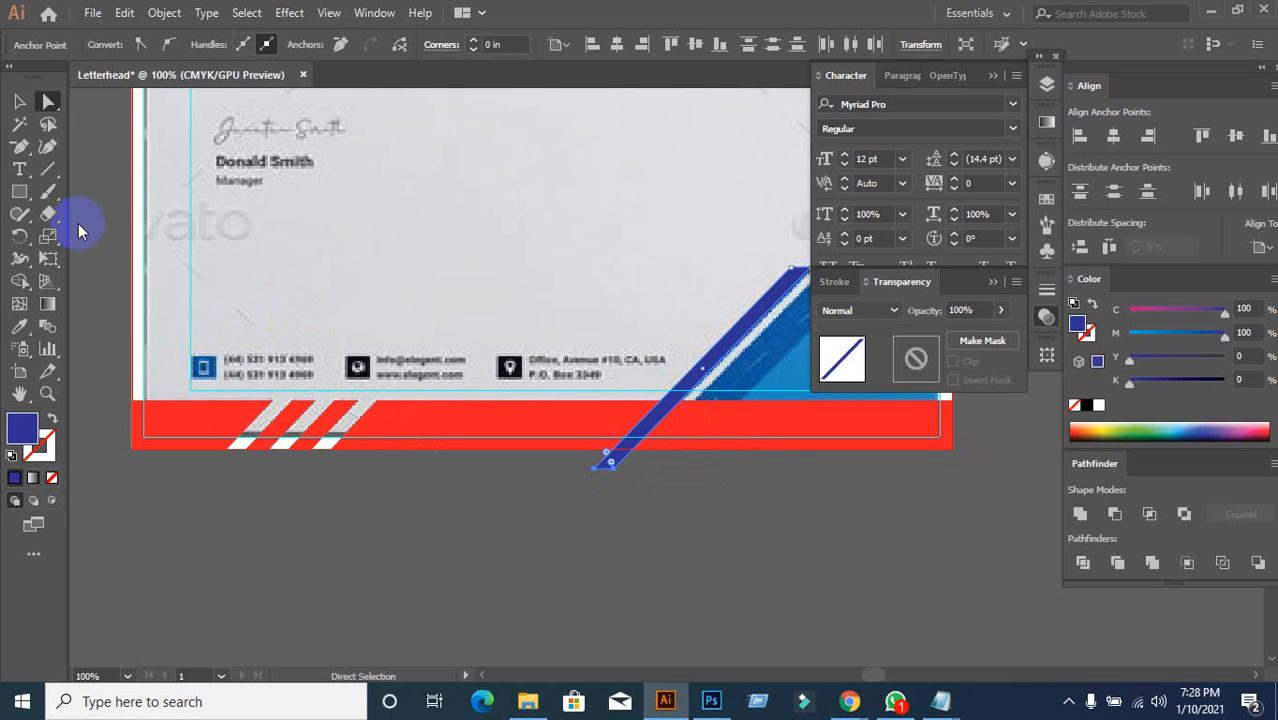
# Step: Select the red footer bar together with the extended blue stripe
pyautogui.click(20, 102)
pyautogui.click(465, 235)
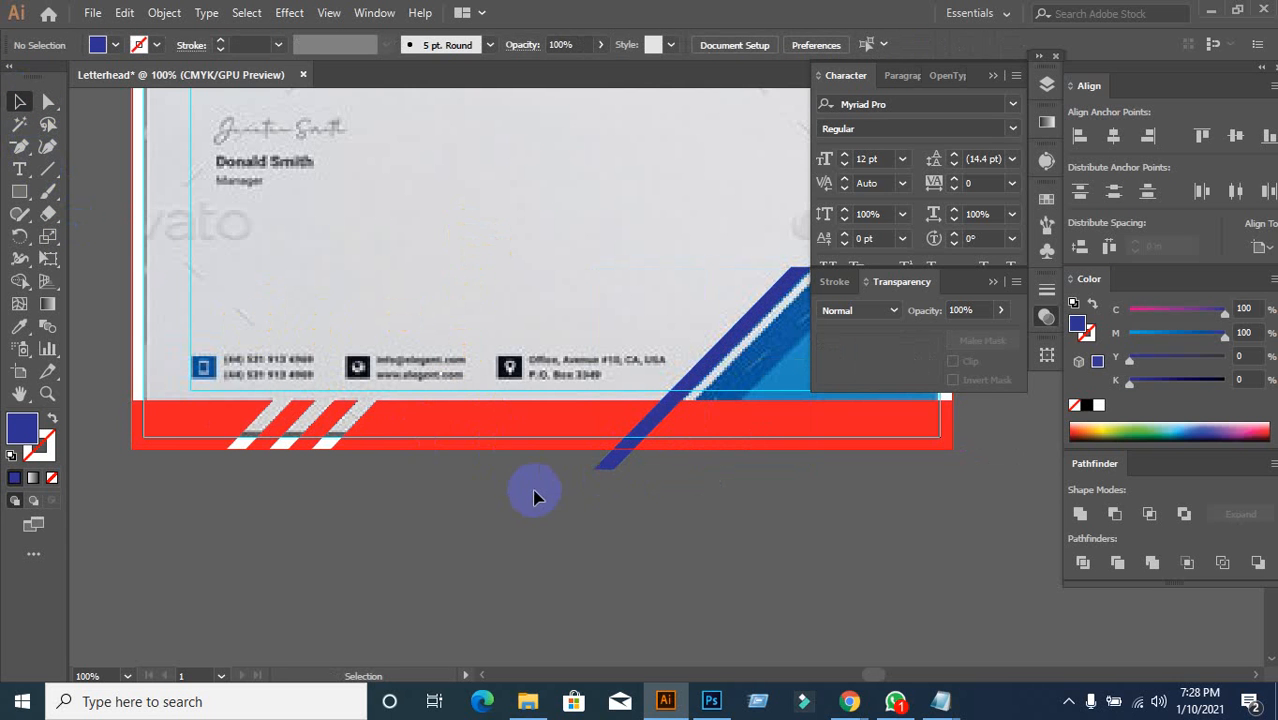
pyautogui.click(499, 428)
pyautogui.keyDown('shift'); pyautogui.click(613, 466); pyautogui.keyUp('shift')
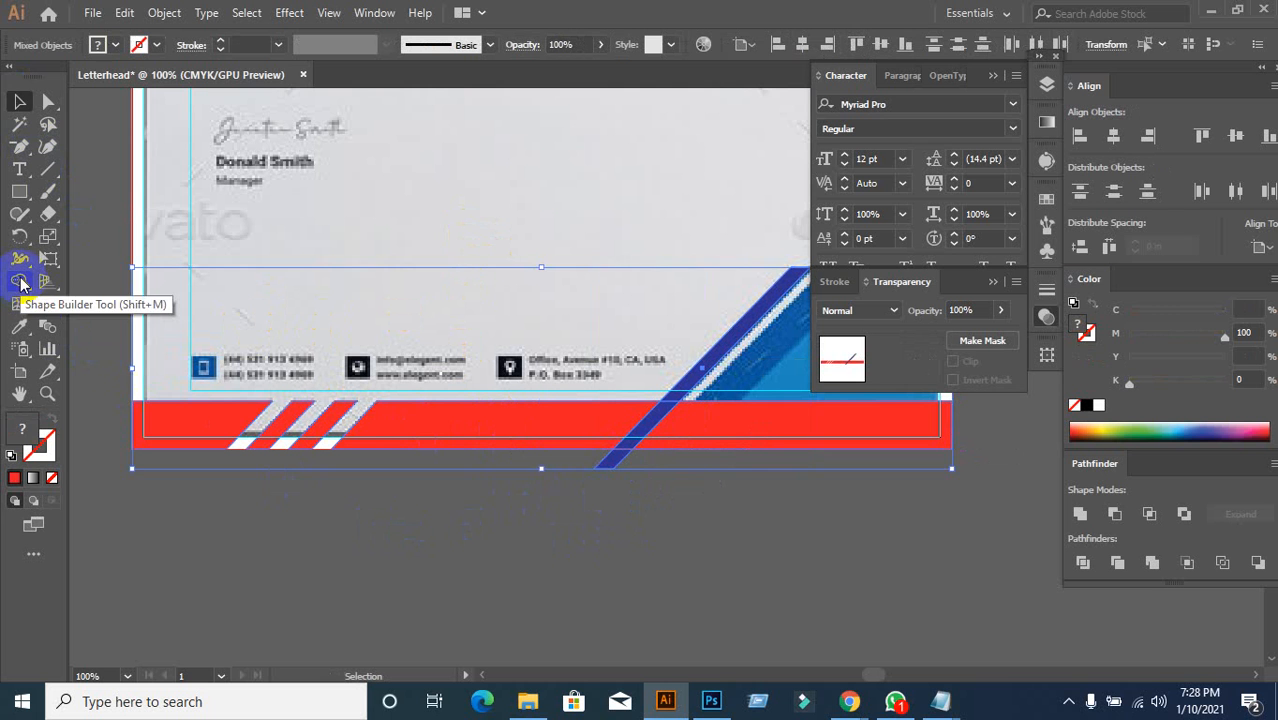
# Step: Trim the stripe tip hanging below the red footer with the Shape Builder tool
pyautogui.click(20, 282)
pyautogui.keyDown('alt'); pyautogui.click(606, 466); pyautogui.keyUp('alt')
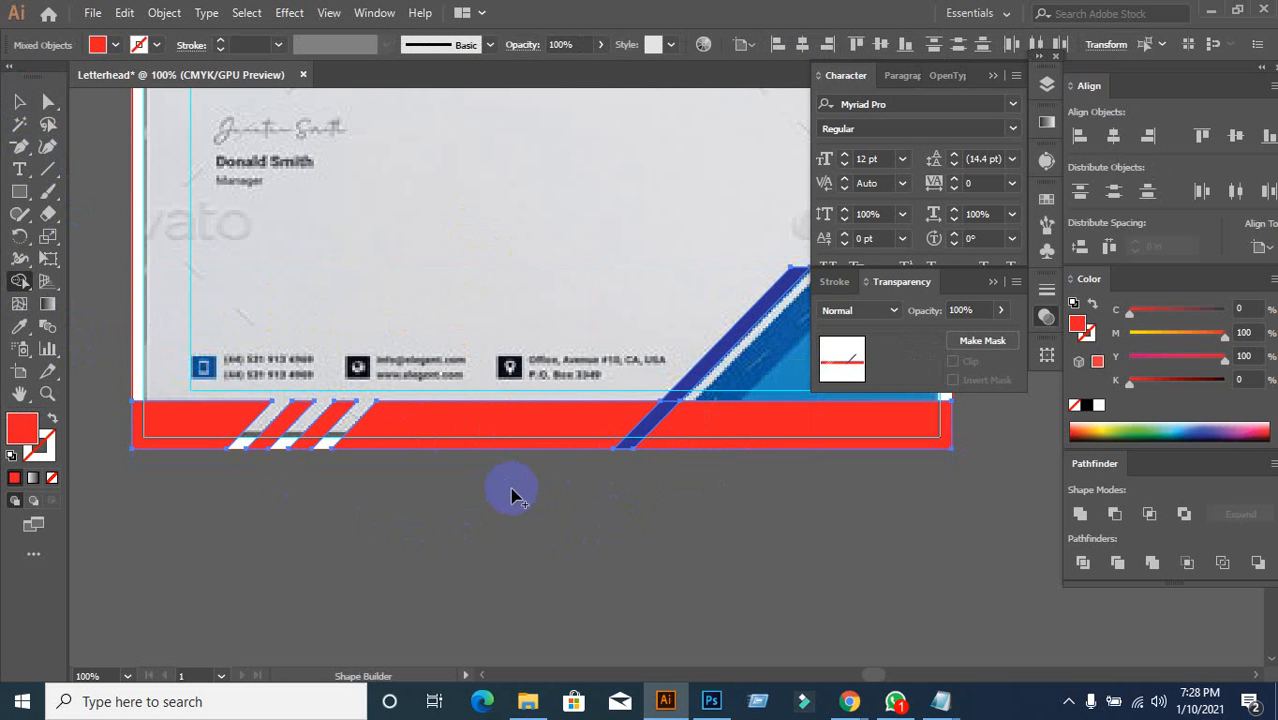
pyautogui.click(19, 101)
pyautogui.click(514, 494)
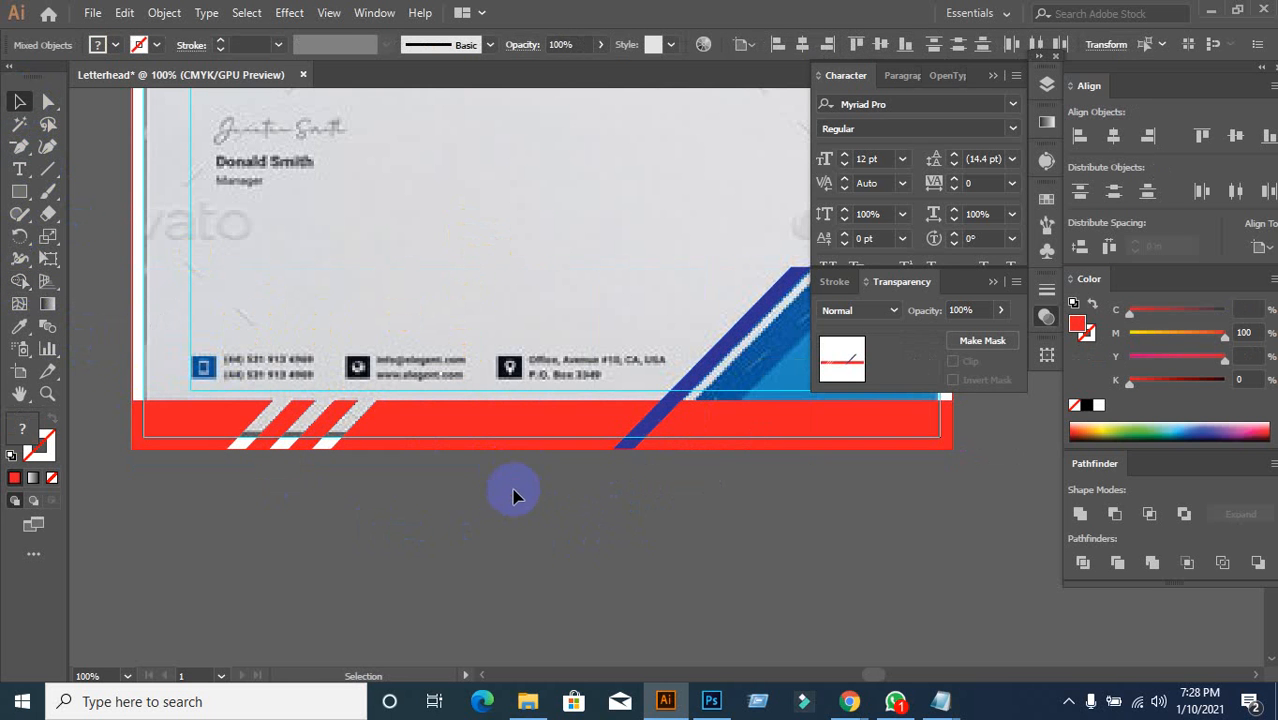
pyautogui.press('space')
pyautogui.moveTo(516, 499); pyautogui.dragTo(334, 518)
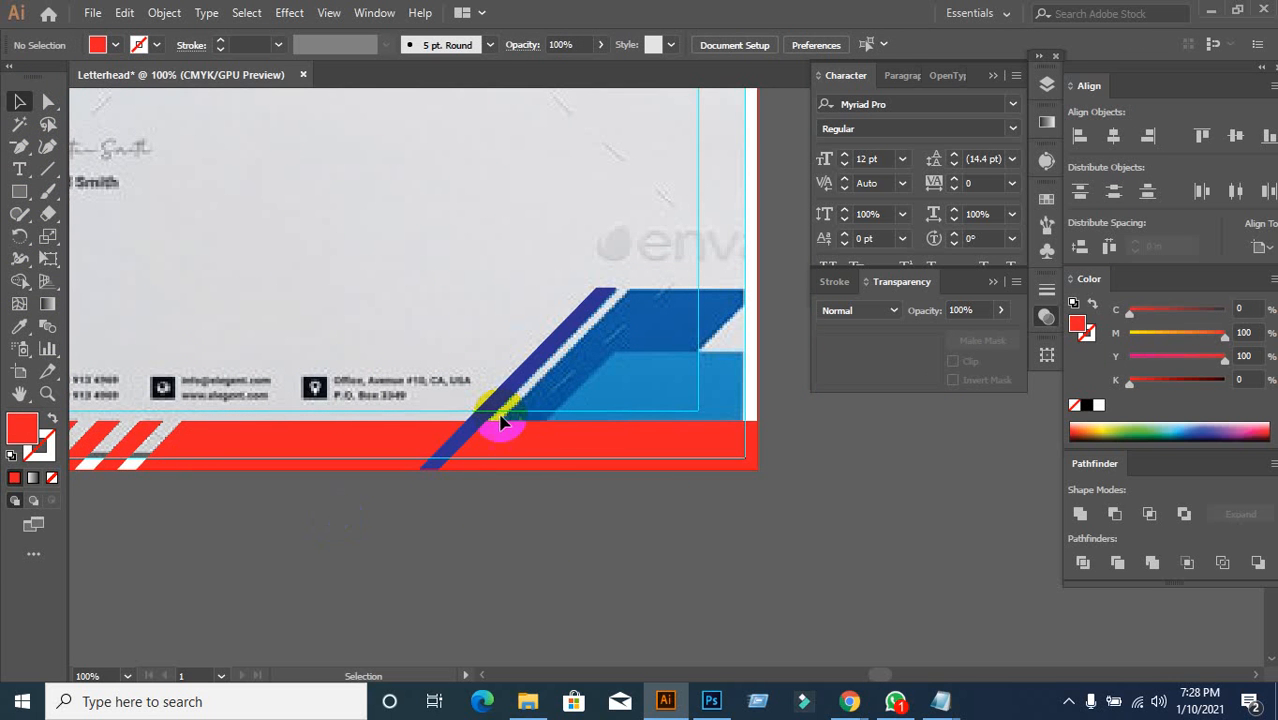
# Step: Inspect the stripe and the red footer bar by moving them and undoing
pyautogui.moveTo(506, 384); pyautogui.dragTo(414, 336)
pyautogui.click(599, 476)
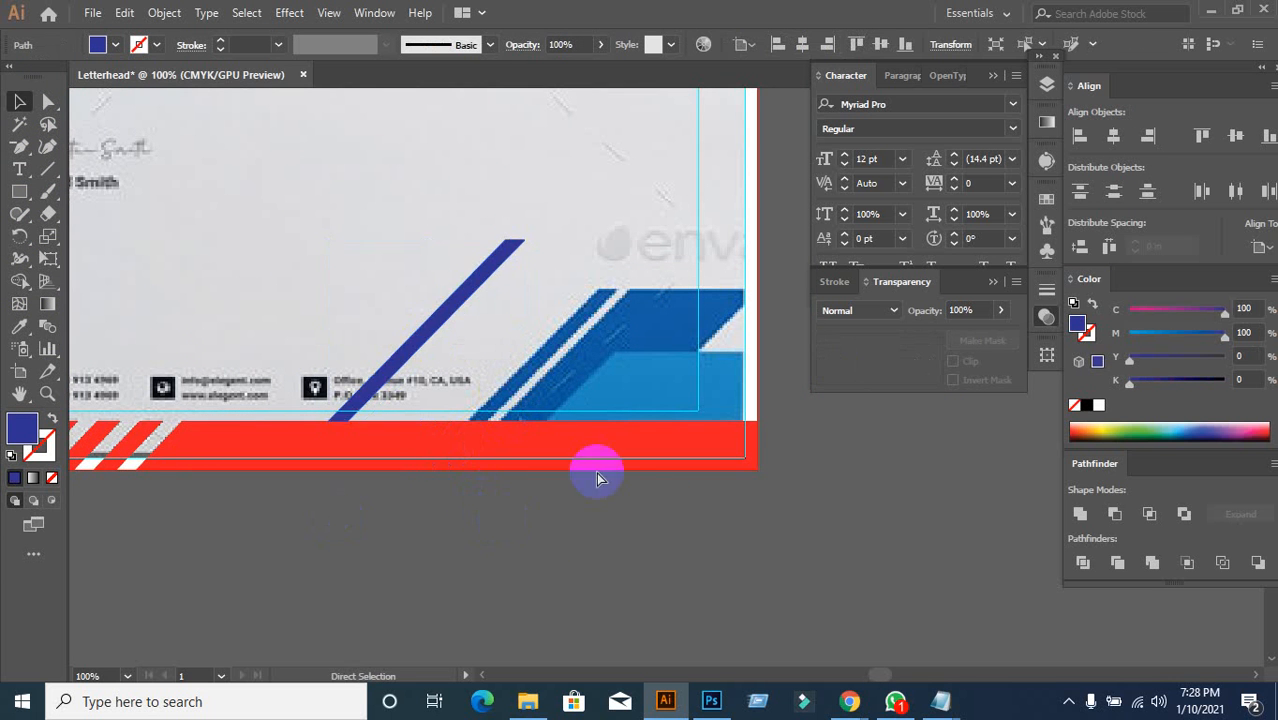
pyautogui.hotkey('ctrl', 'z')
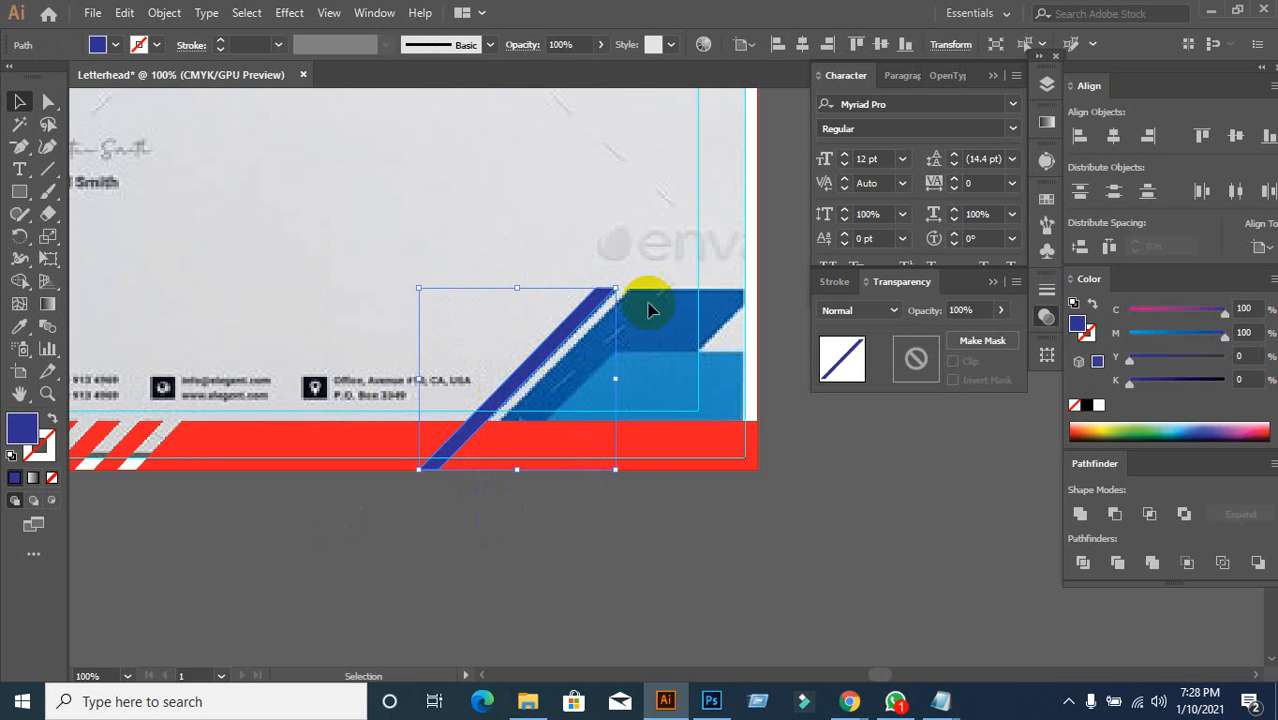
pyautogui.click(438, 578)
pyautogui.moveTo(582, 460); pyautogui.dragTo(528, 568)
pyautogui.press('a')
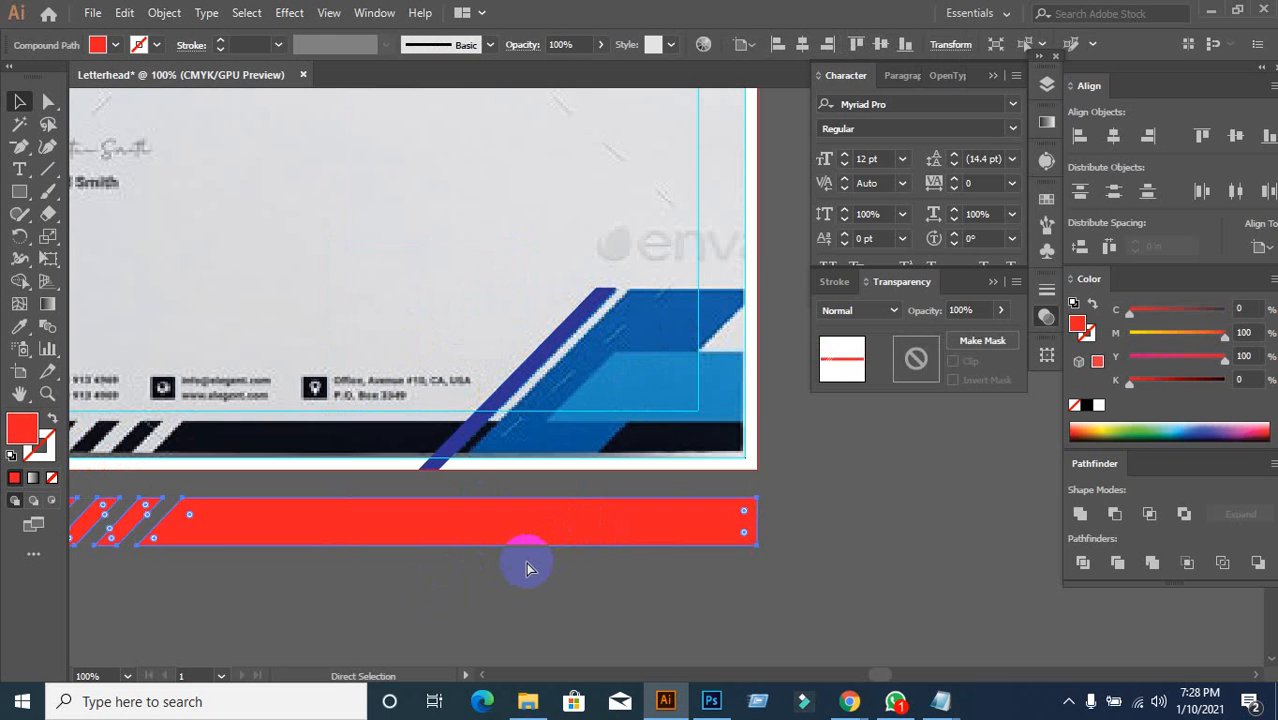
pyautogui.hotkey('ctrl', 'z')
pyautogui.press('v')
# Step: Alt-drag a copy of the blue stripe slightly right, then re-check the red bar
pyautogui.click(500, 398)
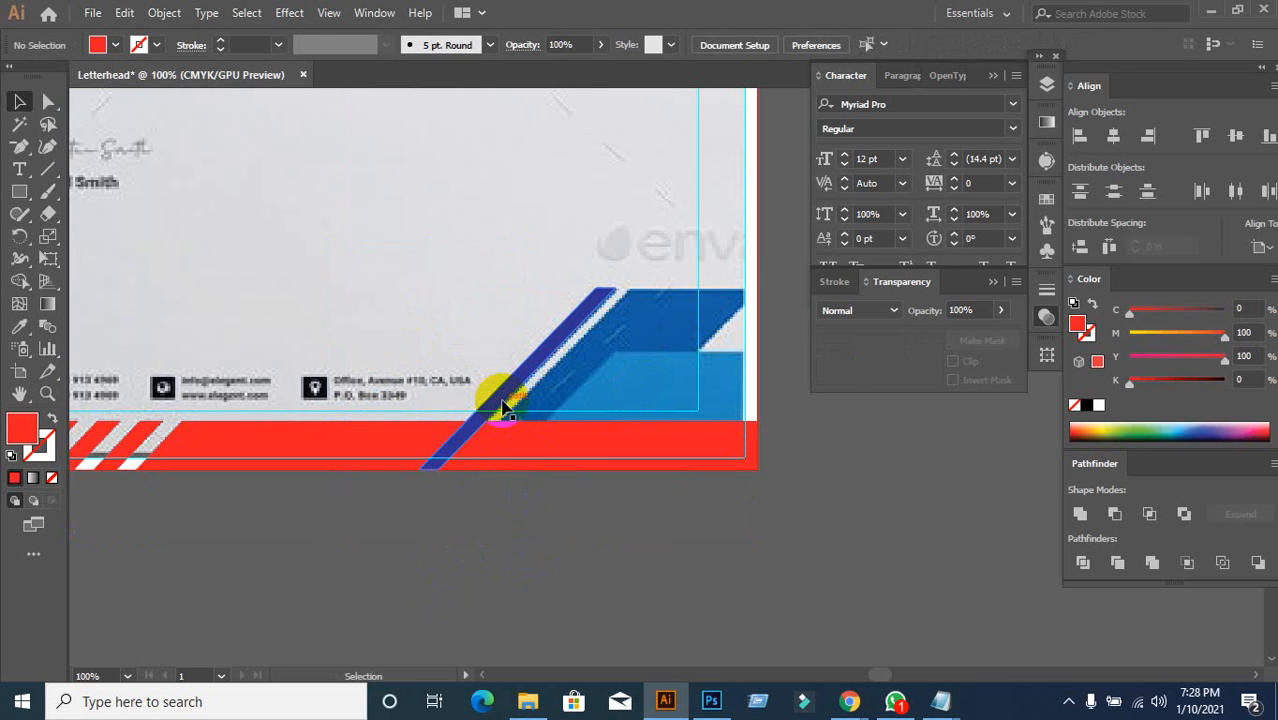
pyautogui.moveTo(503, 405); pyautogui.dragTo(537, 408)
pyautogui.click(576, 451)
pyautogui.moveTo(576, 451); pyautogui.dragTo(605, 537)
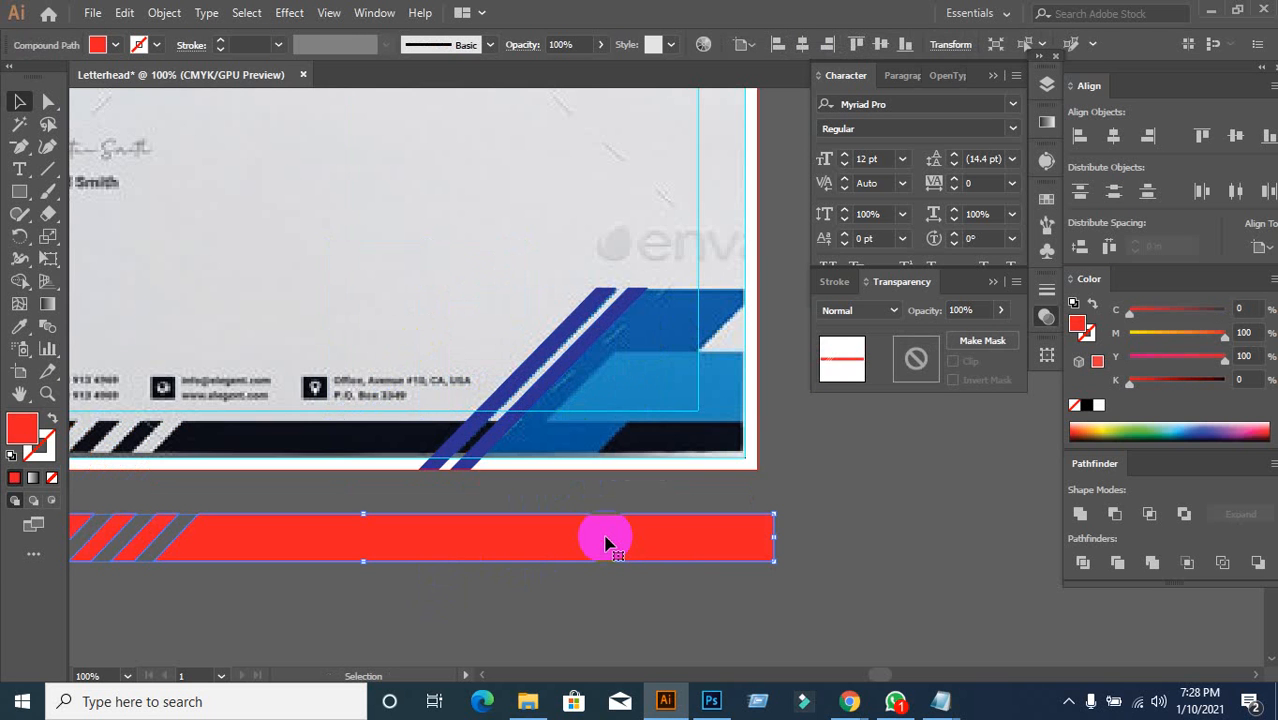
pyautogui.press('a')
pyautogui.hotkey('ctrl', 'z')
pyautogui.press('v')
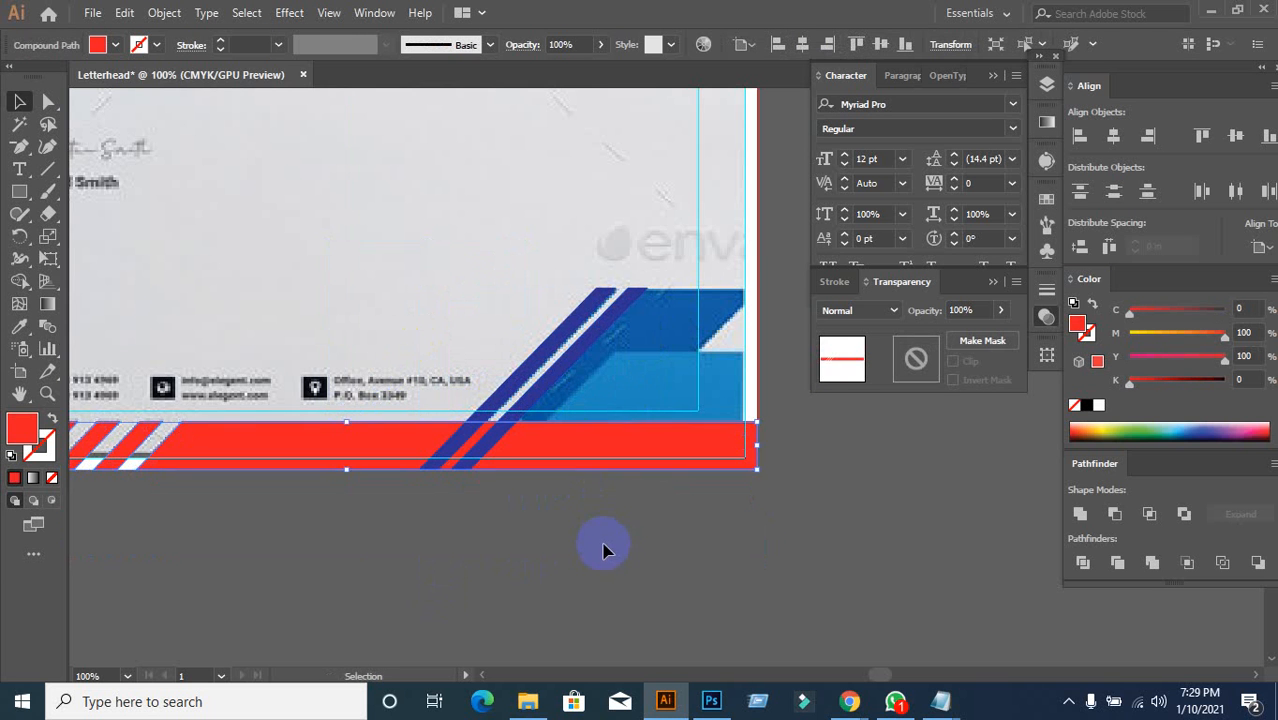
pyautogui.click(600, 523)
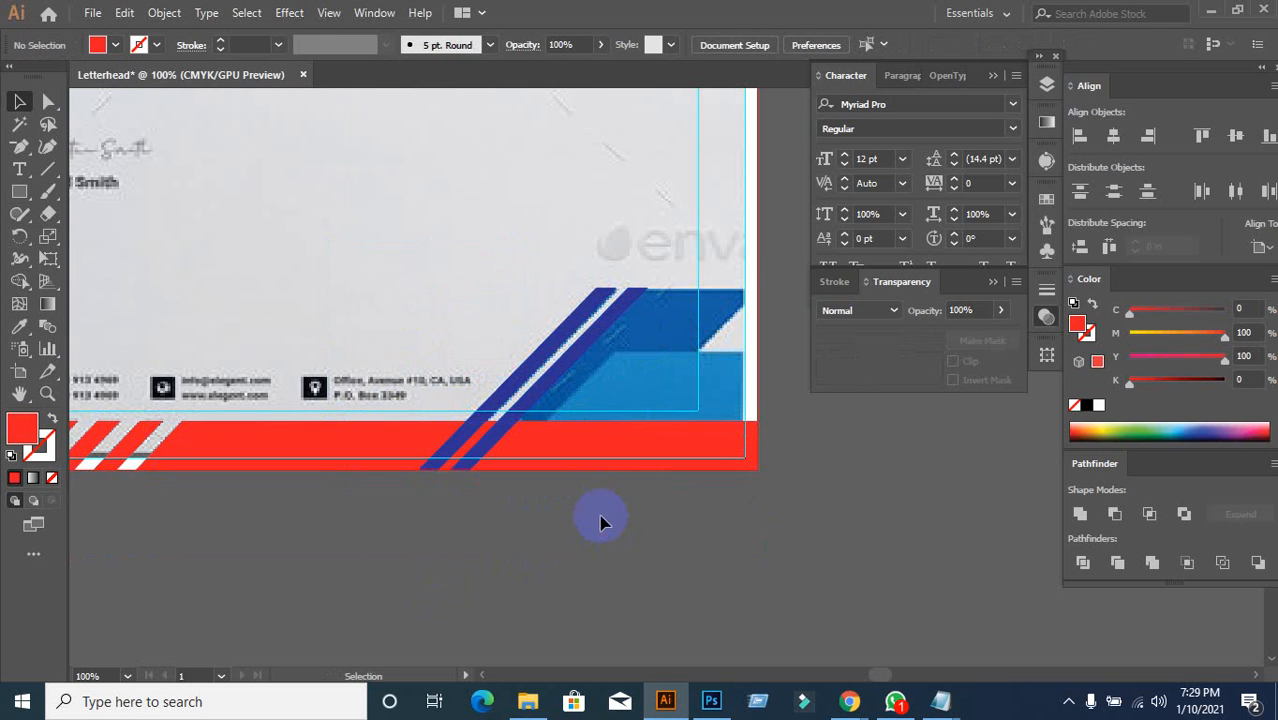
# Step: Select the second stripe's bottom and top anchors, test nudging them right, then undo
pyautogui.click(47, 106)
pyautogui.scroll(2, 588, 505)
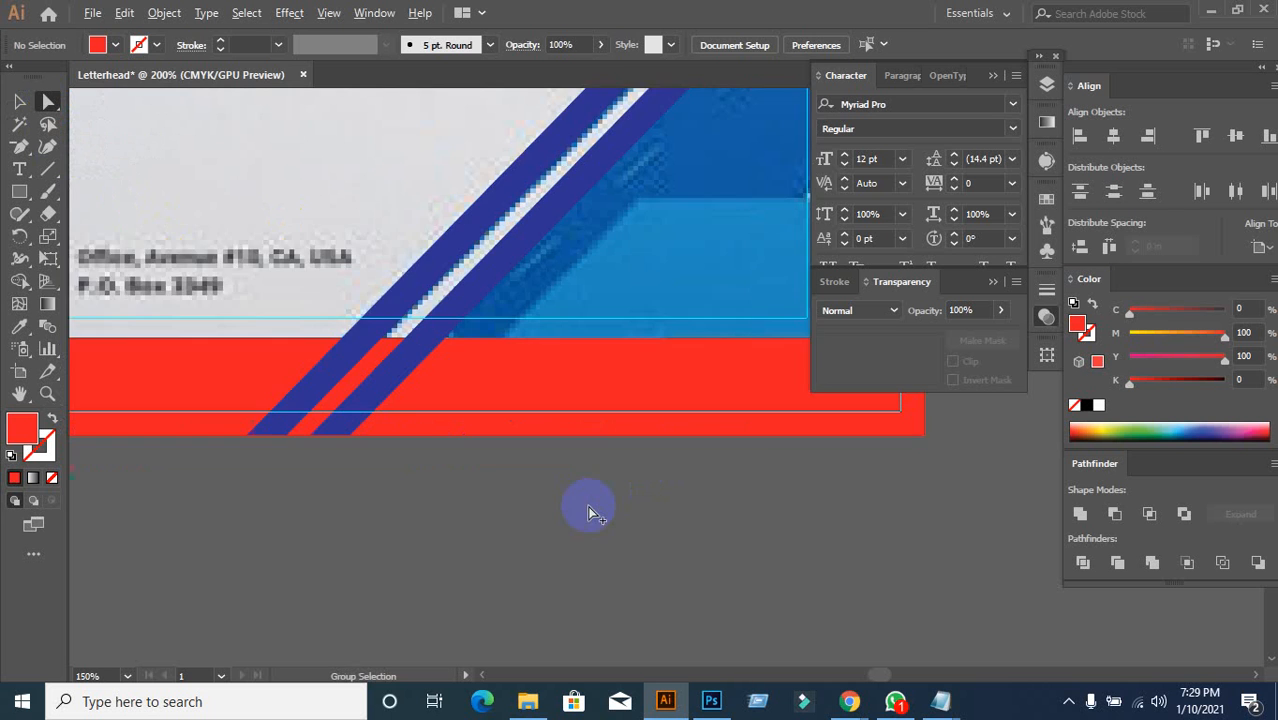
pyautogui.scroll(-1, 510, 445)
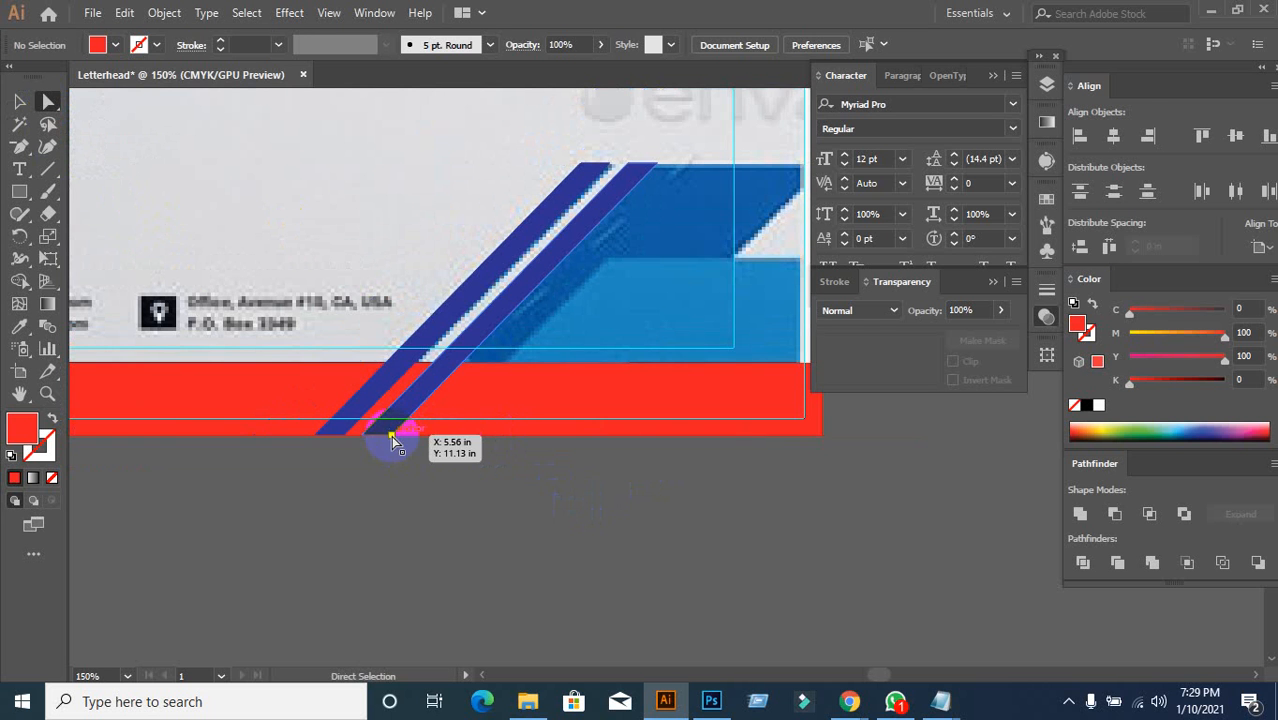
pyautogui.moveTo(391, 435); pyautogui.dragTo(391, 436)
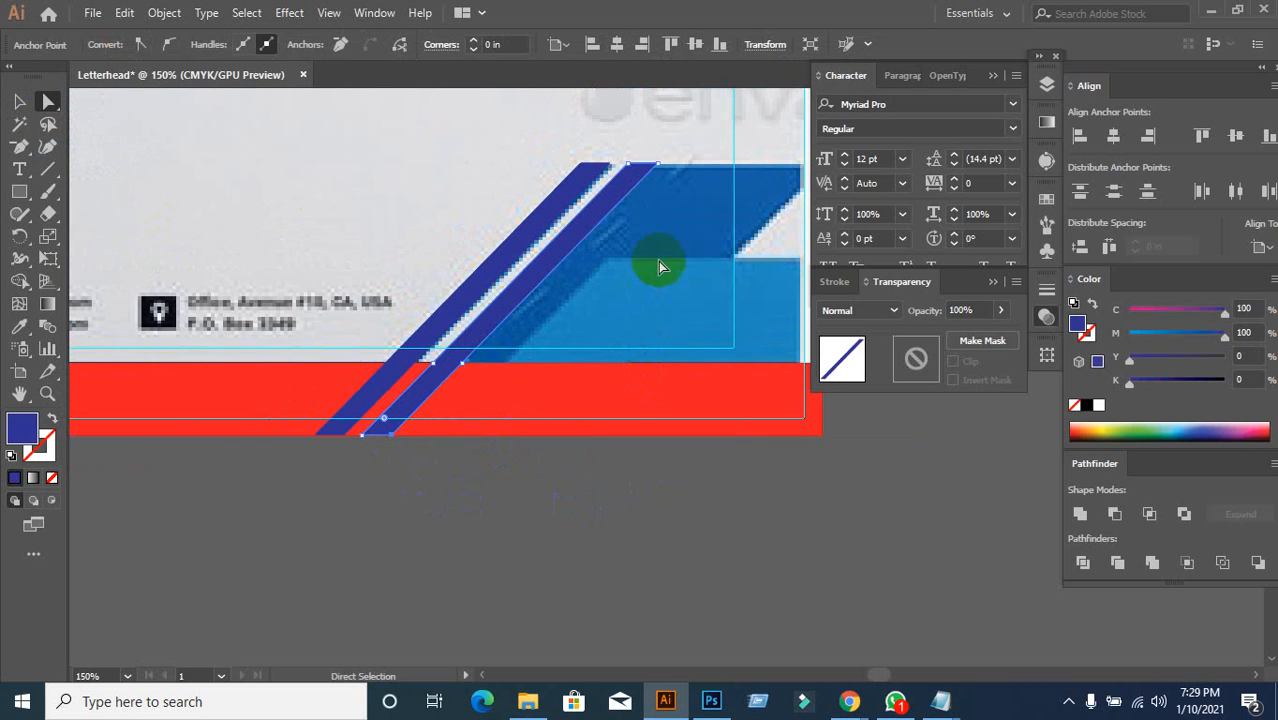
pyautogui.moveTo(661, 171); pyautogui.dragTo(660, 172)
pyautogui.keyDown('shift'); pyautogui.click(660, 165); pyautogui.keyUp('shift')
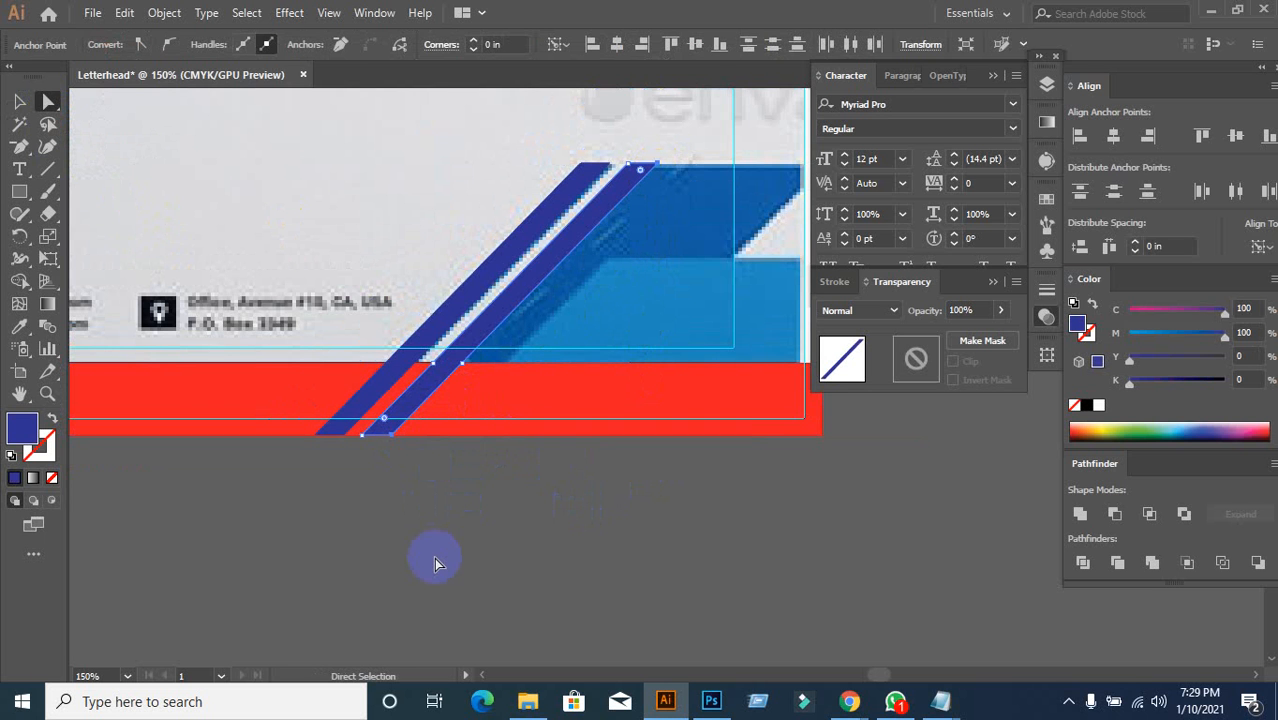
pyautogui.hotkey('shift', 'Right')
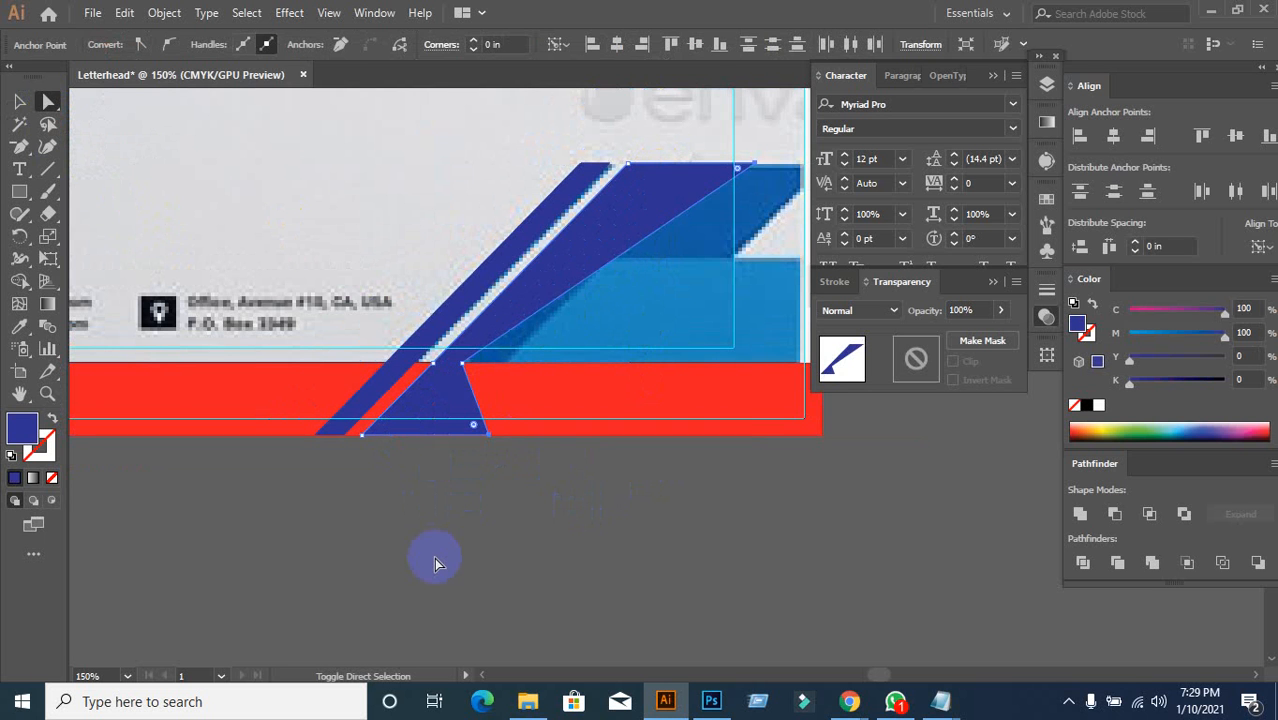
pyautogui.hotkey('ctrl', 'z')
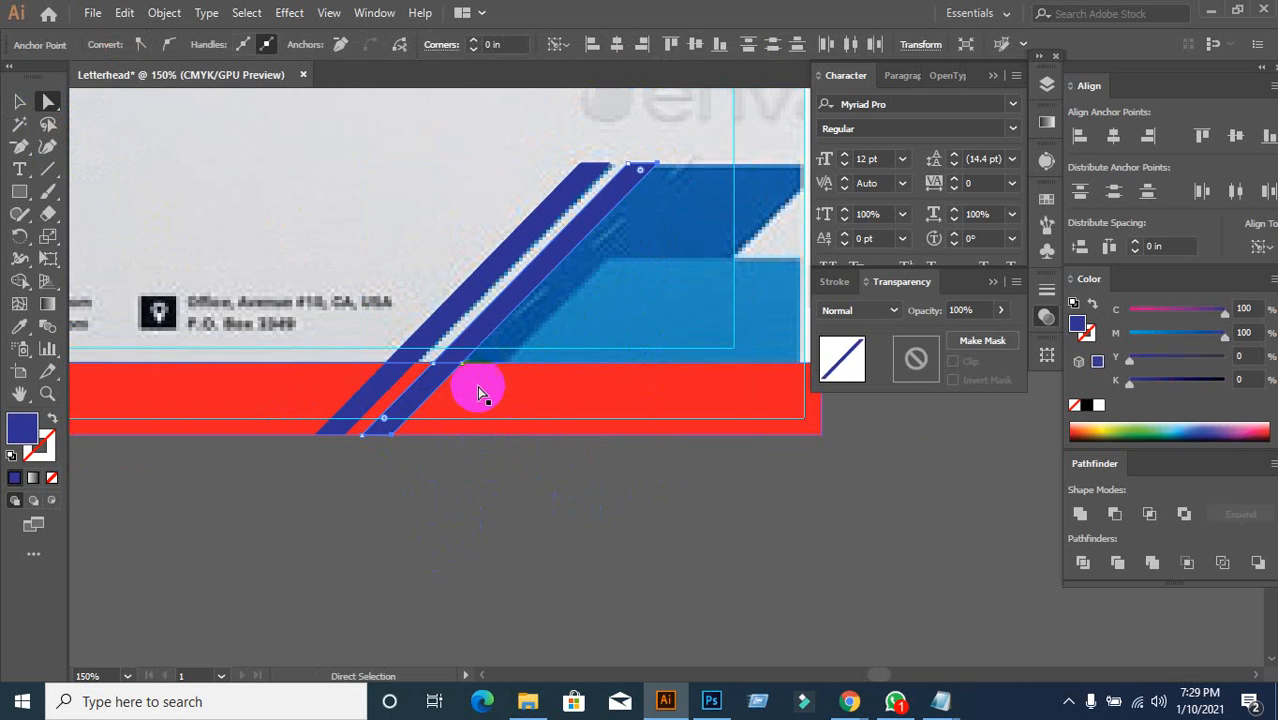
pyautogui.click(429, 496)
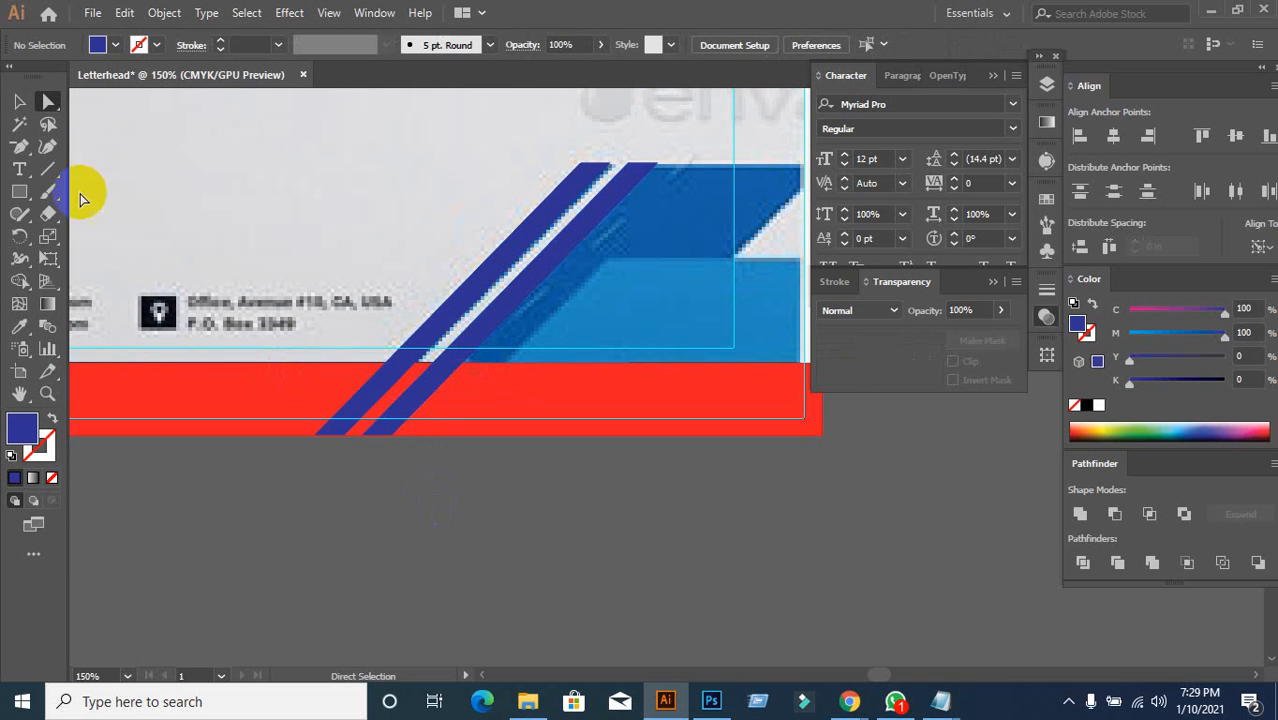
# Step: Remove the second stripe's two extra anchor points with the Delete Anchor Point tool
pyautogui.click(19, 101)
pyautogui.click(440, 382)
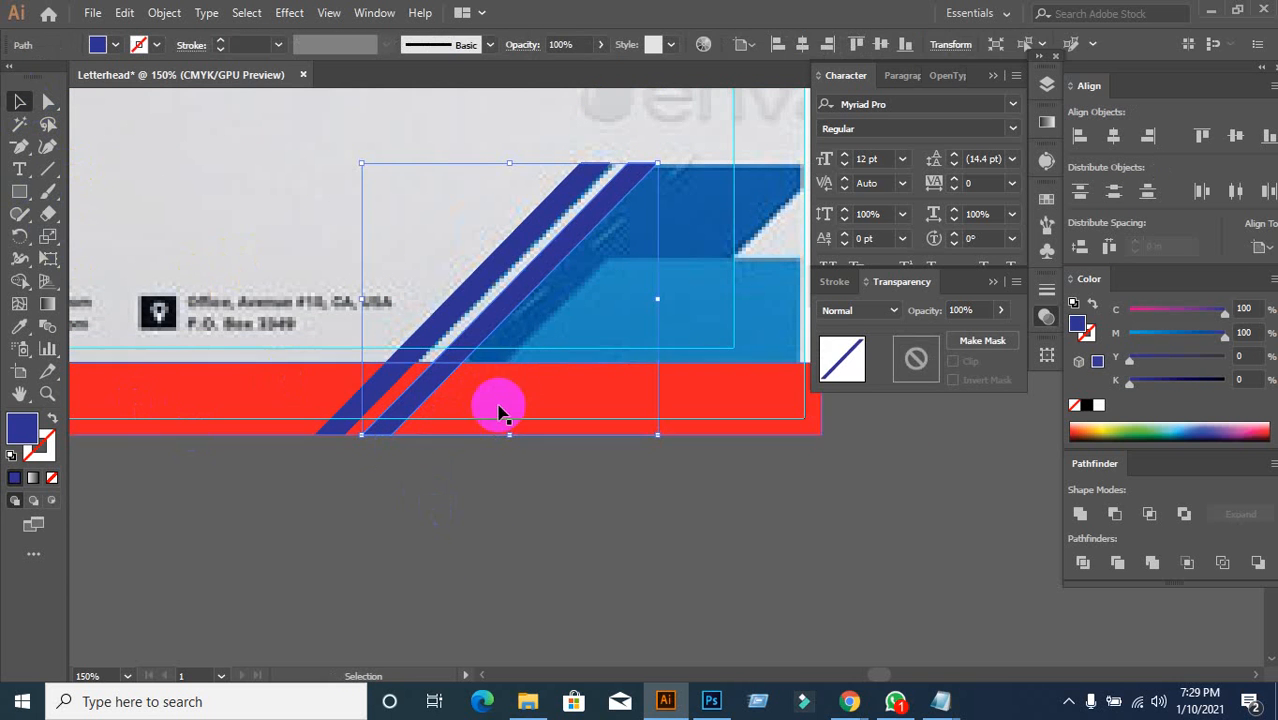
pyautogui.click(21, 146)
pyautogui.click(48, 101)
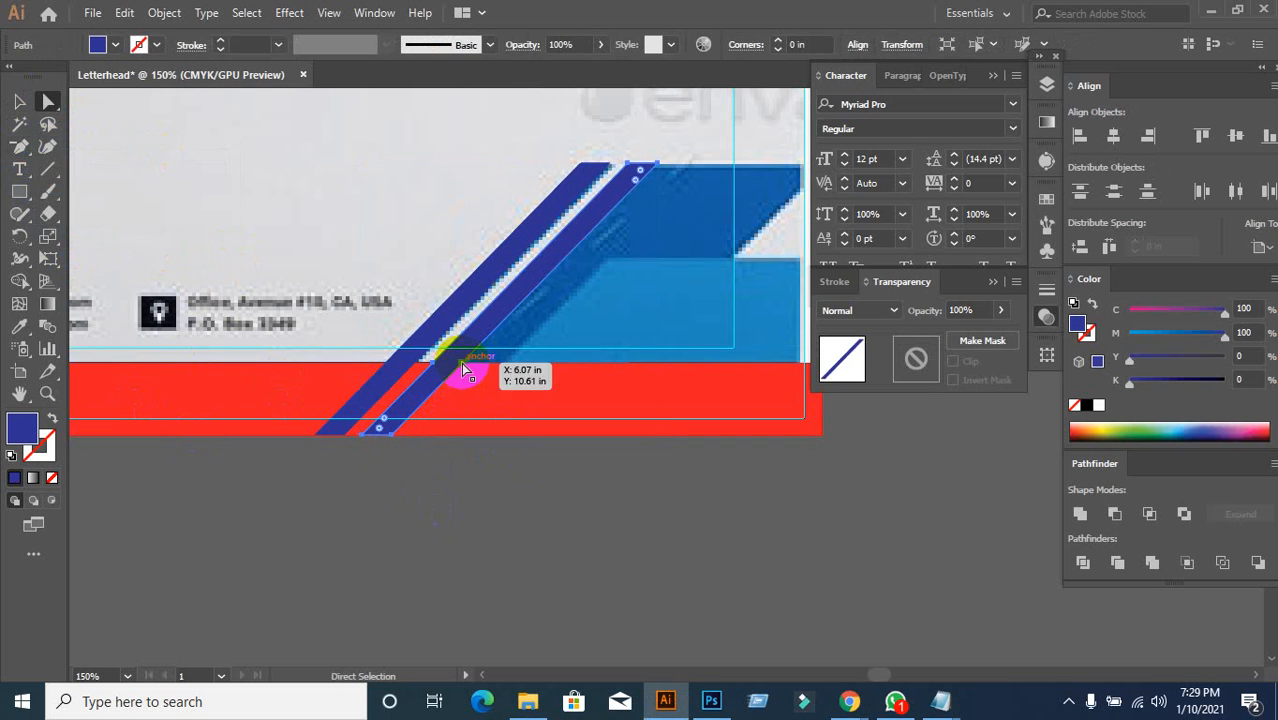
pyautogui.click(20, 146)
pyautogui.click(466, 370)
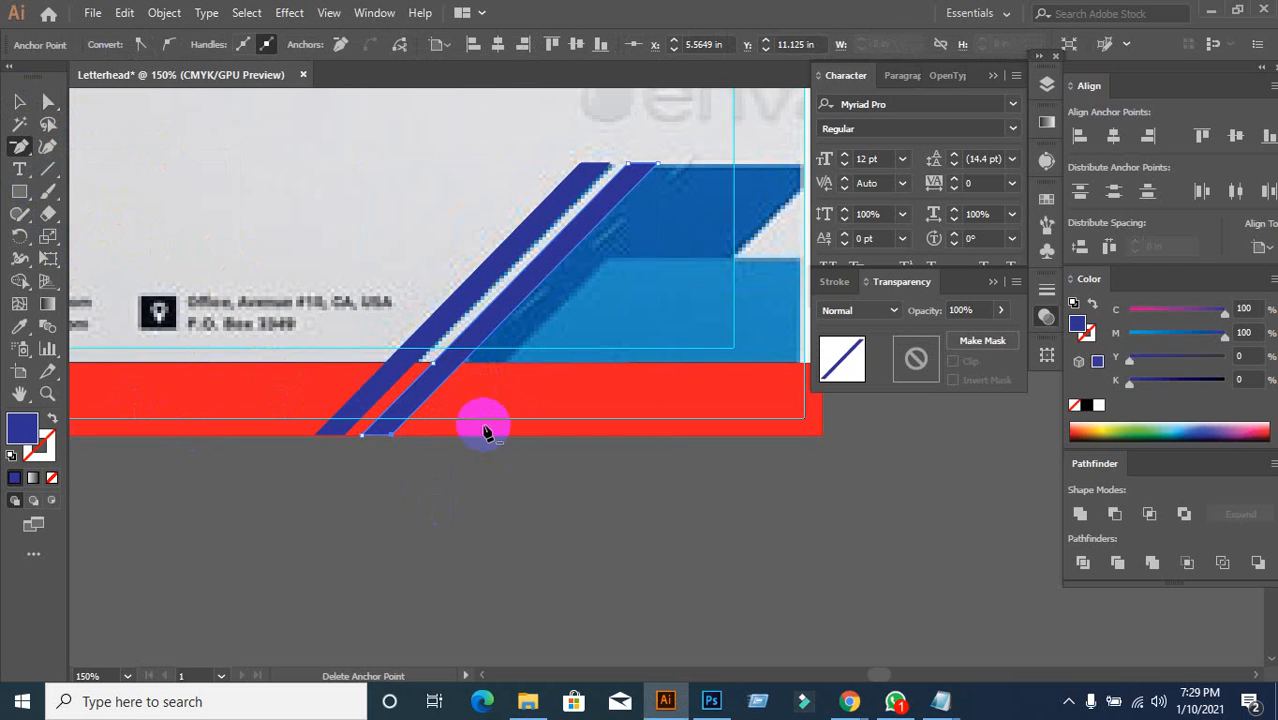
pyautogui.scroll(2, 450, 384)
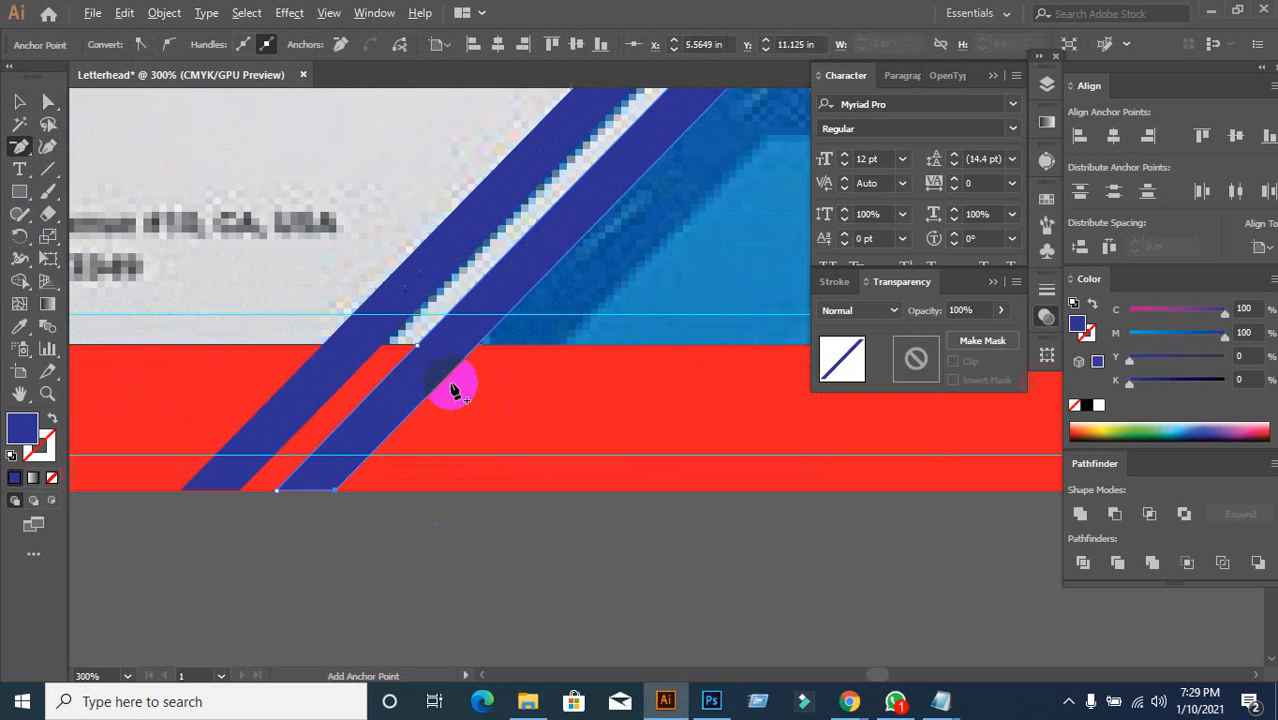
pyautogui.click(418, 345)
pyautogui.scroll(-2, 422, 429)
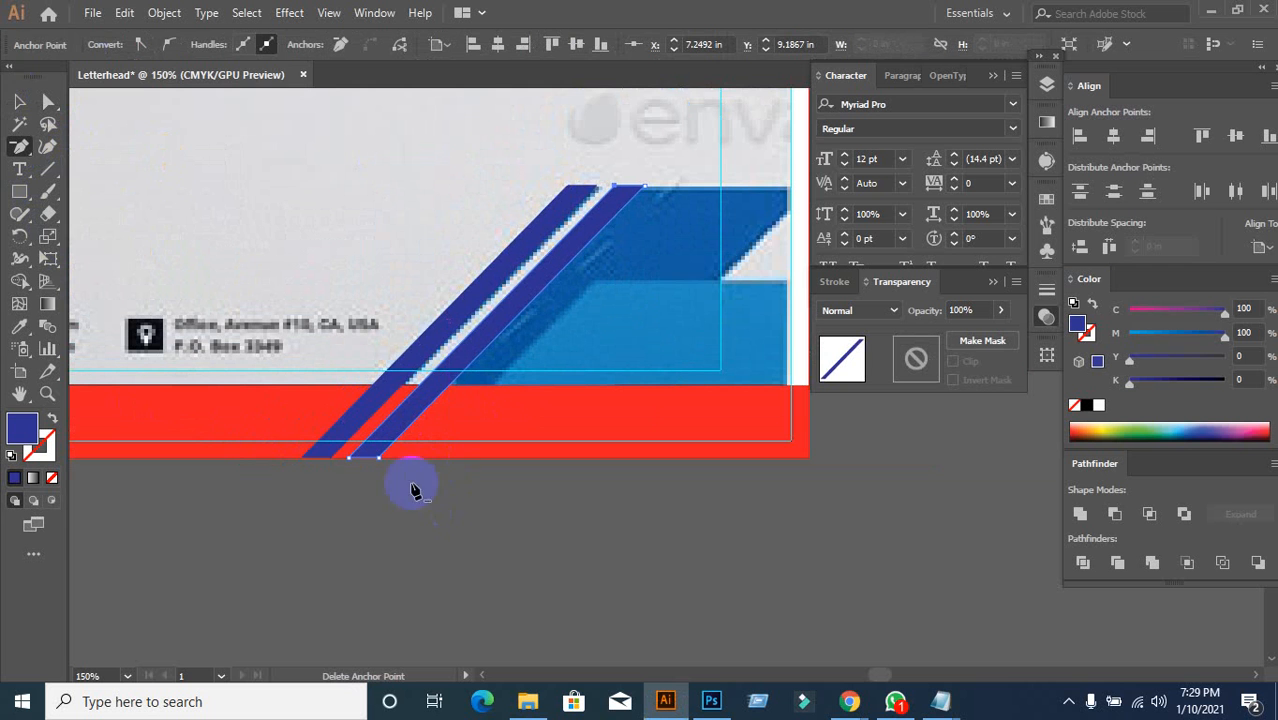
# Step: Check the cleaned stripe's shape and select the right blue stripe
pyautogui.press('v')
pyautogui.click(320, 442)
pyautogui.click(493, 536)
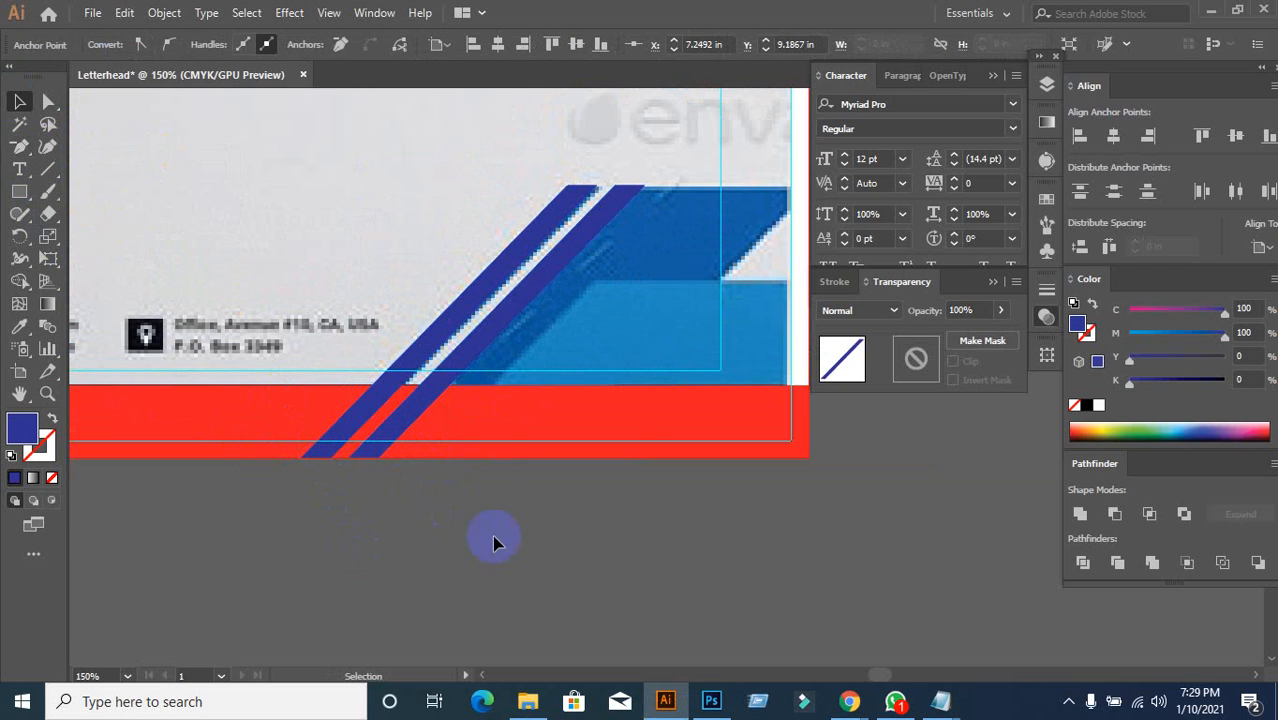
pyautogui.scroll(1, 492, 458)
pyautogui.moveTo(476, 412); pyautogui.dragTo(406, 461)
pyautogui.click(379, 367)
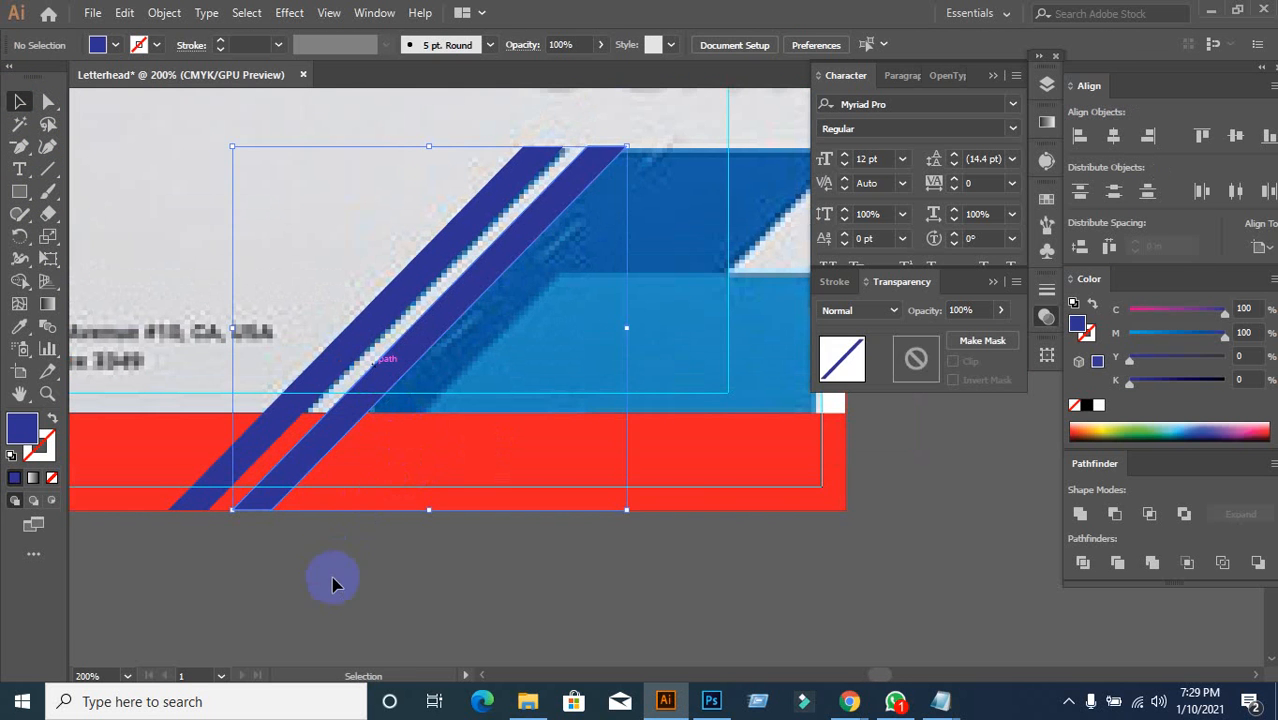
# Step: Shift the second stripe's right-hand anchors with Shift+arrow nudges so it widens toward the right edge
pyautogui.click(270, 598)
pyautogui.click(48, 101)
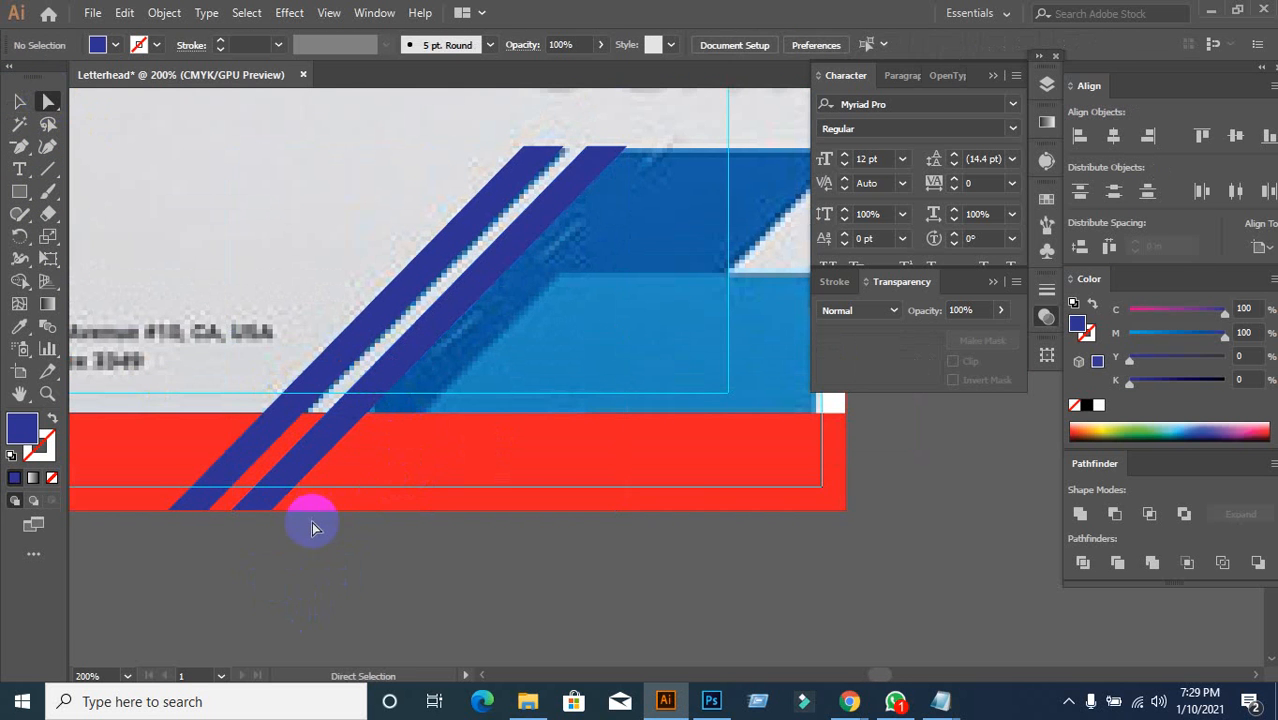
pyautogui.click(274, 510)
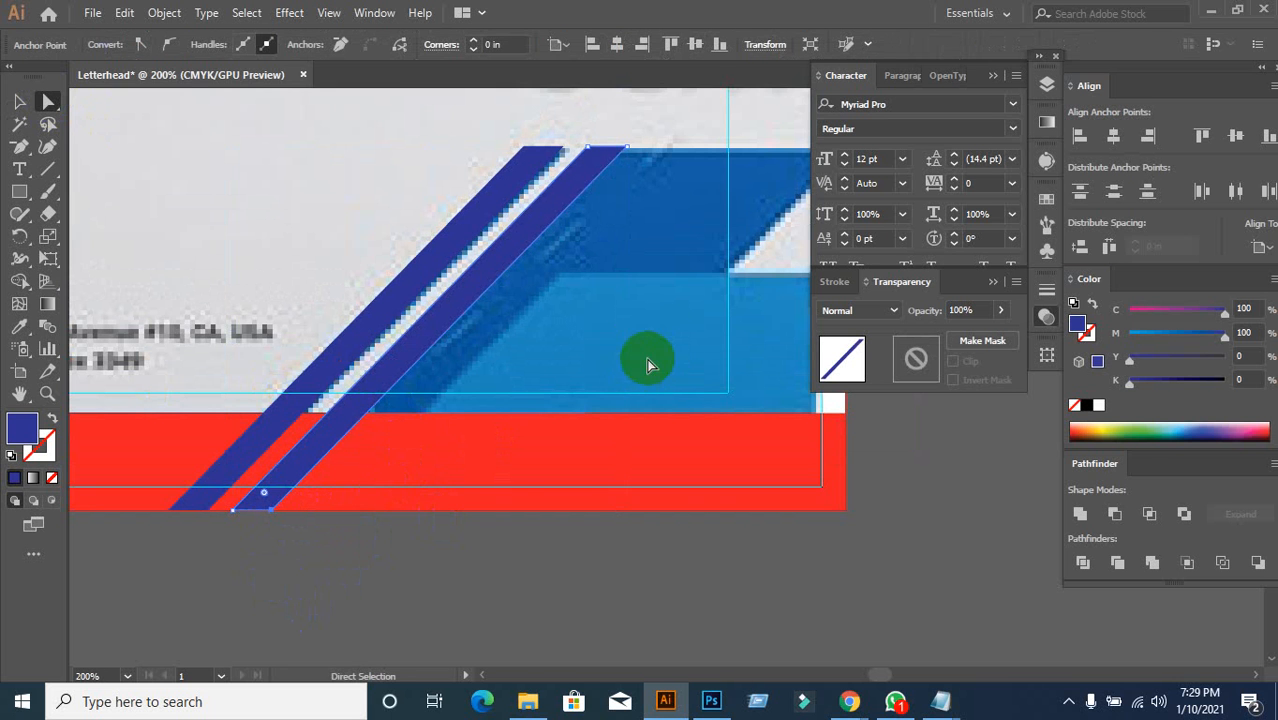
pyautogui.click(627, 149)
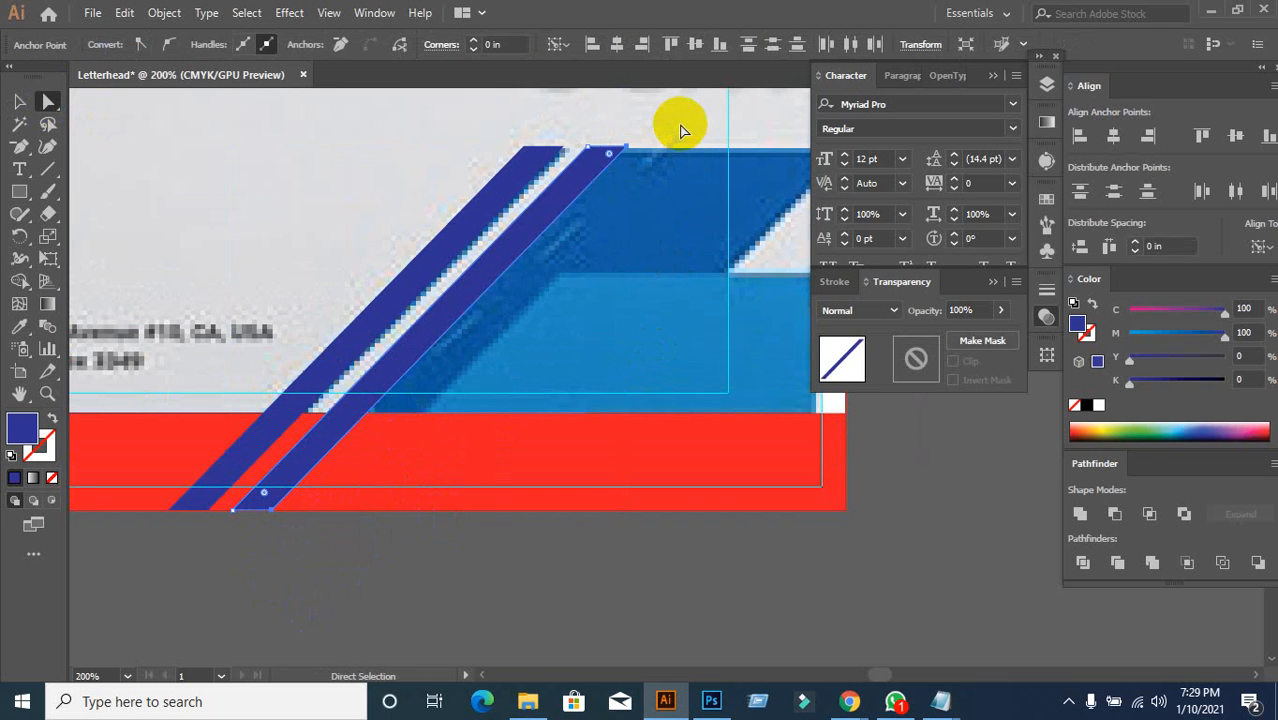
pyautogui.hotkey('shift', 'Right')
pyautogui.hotkey('shift', 'Right')
pyautogui.hotkey('shift', 'Right')
pyautogui.hotkey('shift', 'Right')
pyautogui.hotkey('shift', 'Right')
pyautogui.hotkey('shift', 'Right')
pyautogui.hotkey('shift', 'Right')
pyautogui.hotkey('shift', 'Right')
pyautogui.hotkey('shift', 'Right')
pyautogui.hotkey('shift', 'Right')
pyautogui.hotkey('shift', 'Right')
pyautogui.hotkey('shift', 'Right')
pyautogui.hotkey('shift', 'Right')
pyautogui.hotkey('shift', 'Right')
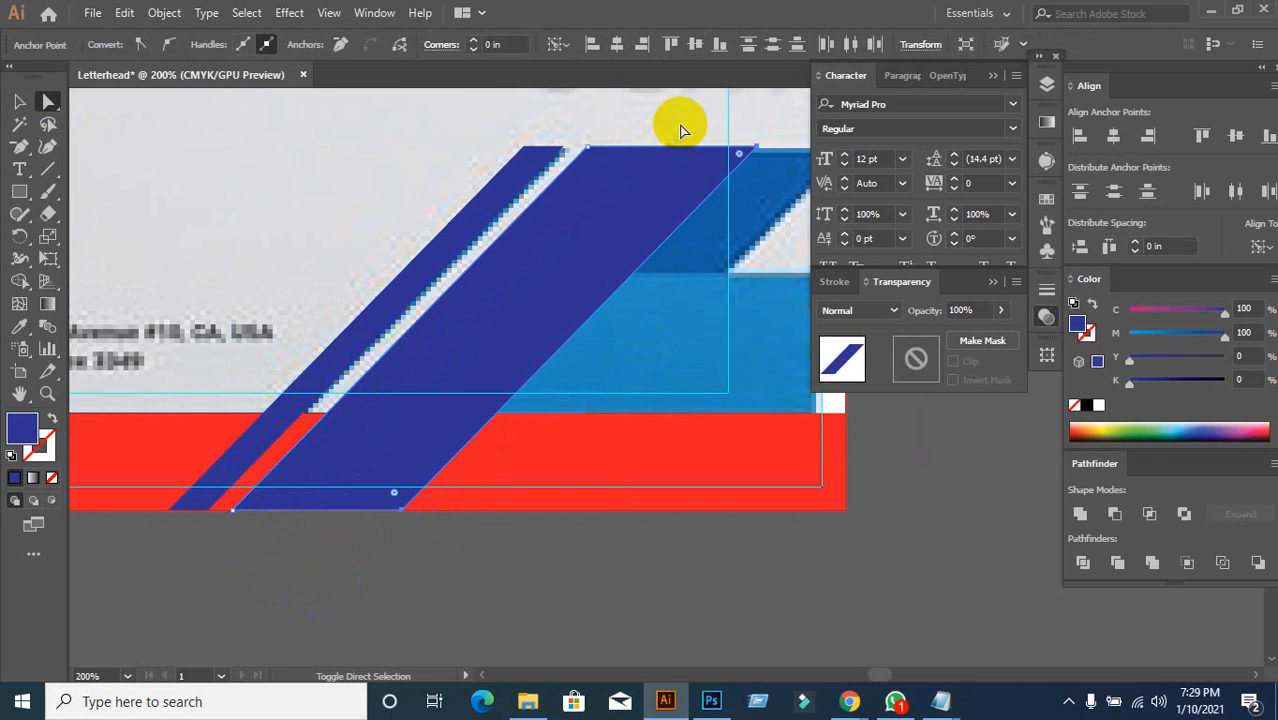
pyautogui.scroll(-2, 680, 128)
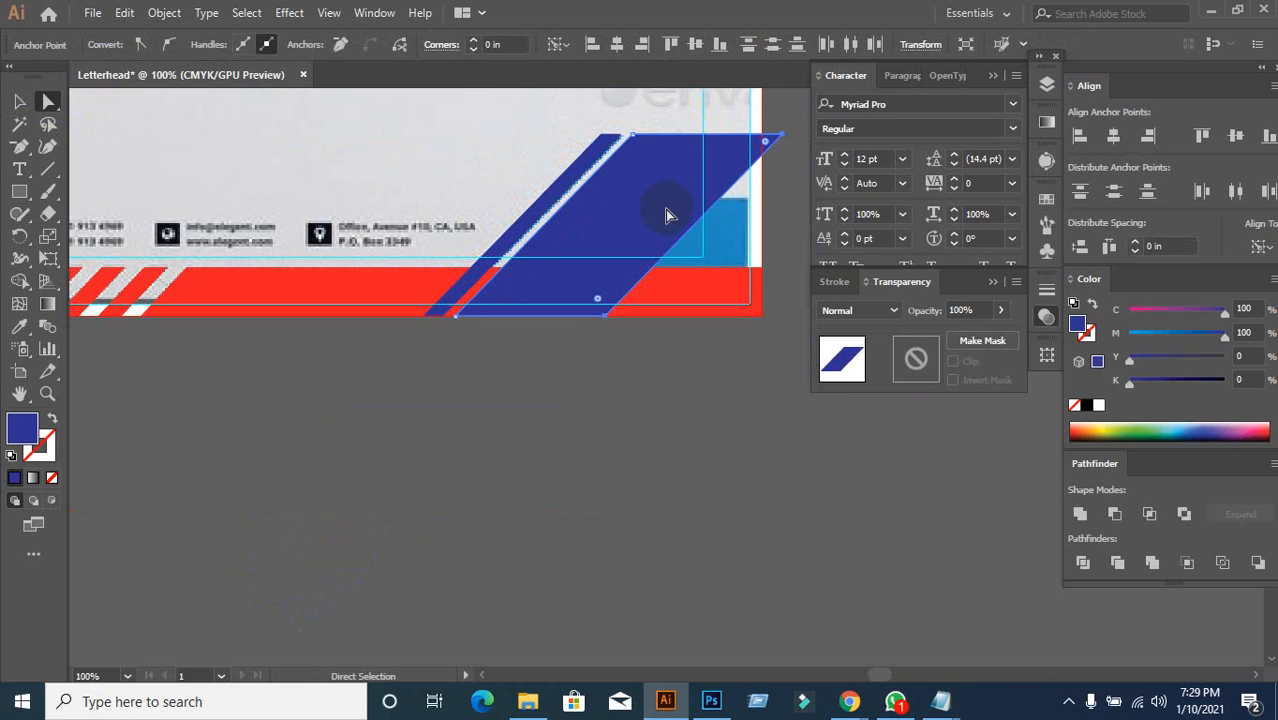
pyautogui.hotkey('shift', 'Left')
pyautogui.hotkey('shift', 'Left')
pyautogui.hotkey('shift', 'Left')
pyautogui.hotkey('shift', 'Left')
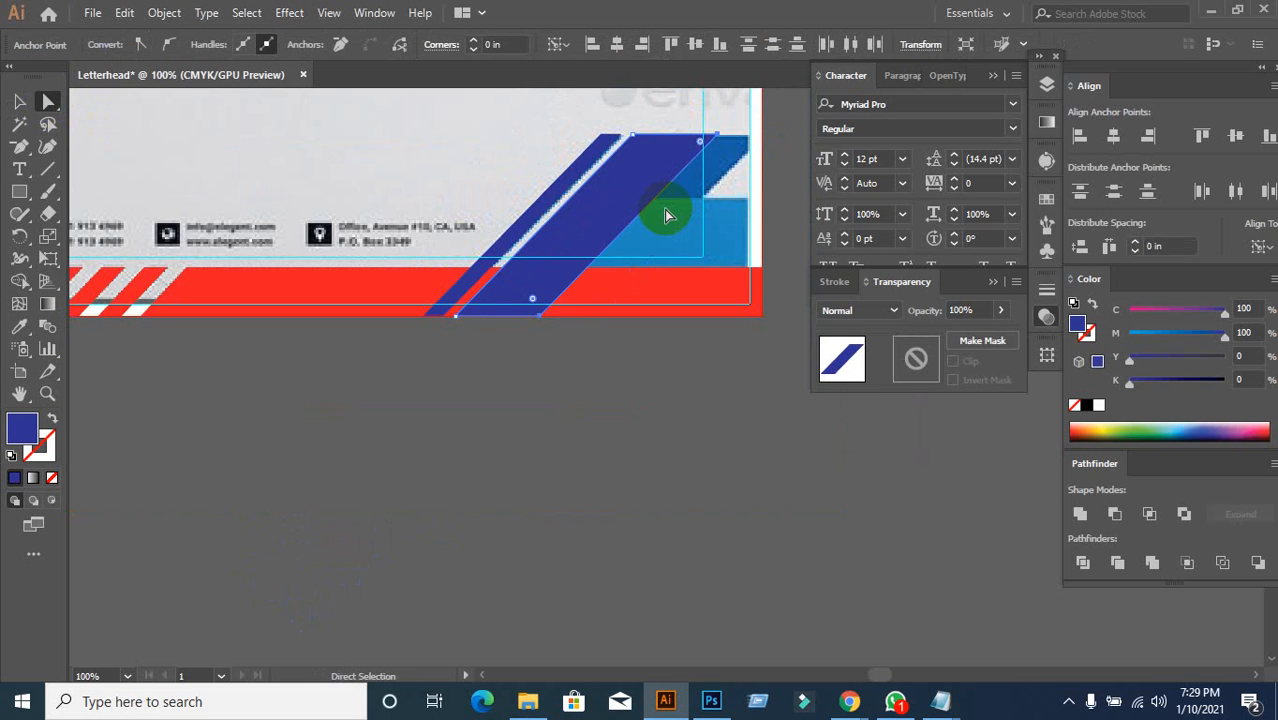
pyautogui.hotkey('shift', 'Right')
pyautogui.hotkey('shift', 'Right')
pyautogui.hotkey('shift', 'Right')
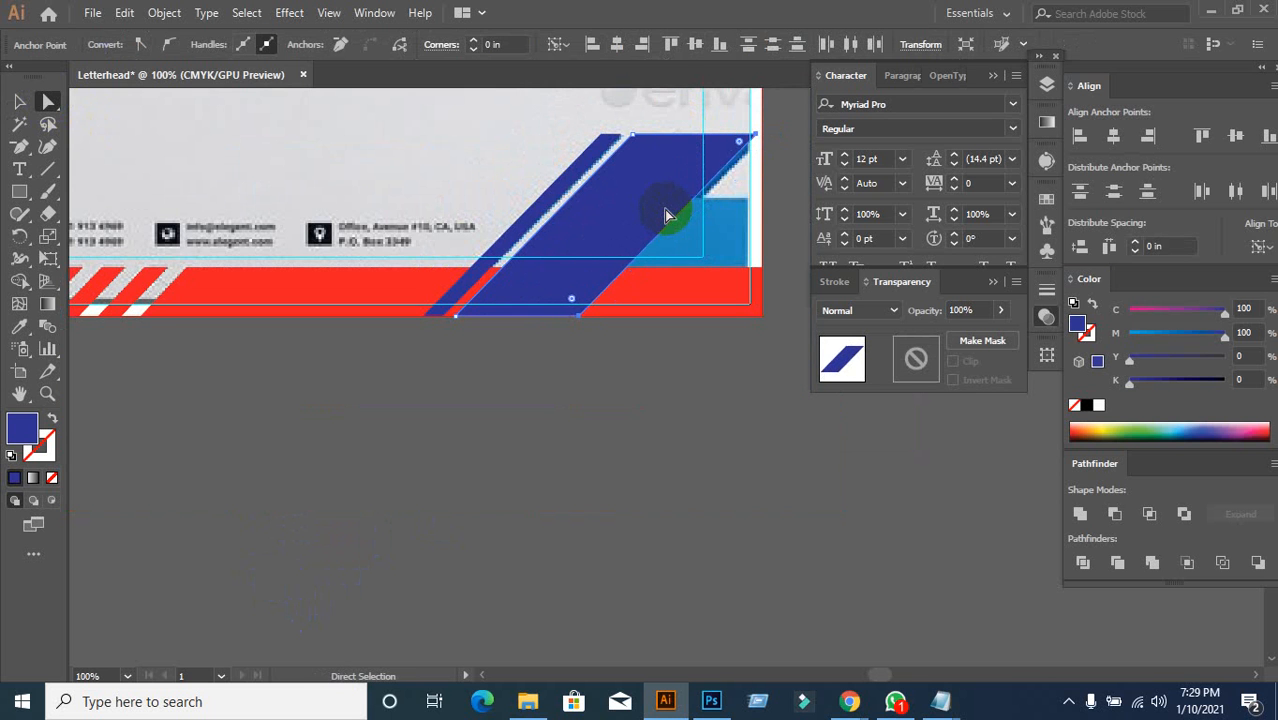
pyautogui.hotkey('shift', 'Left')
pyautogui.hotkey('shift', 'Left')
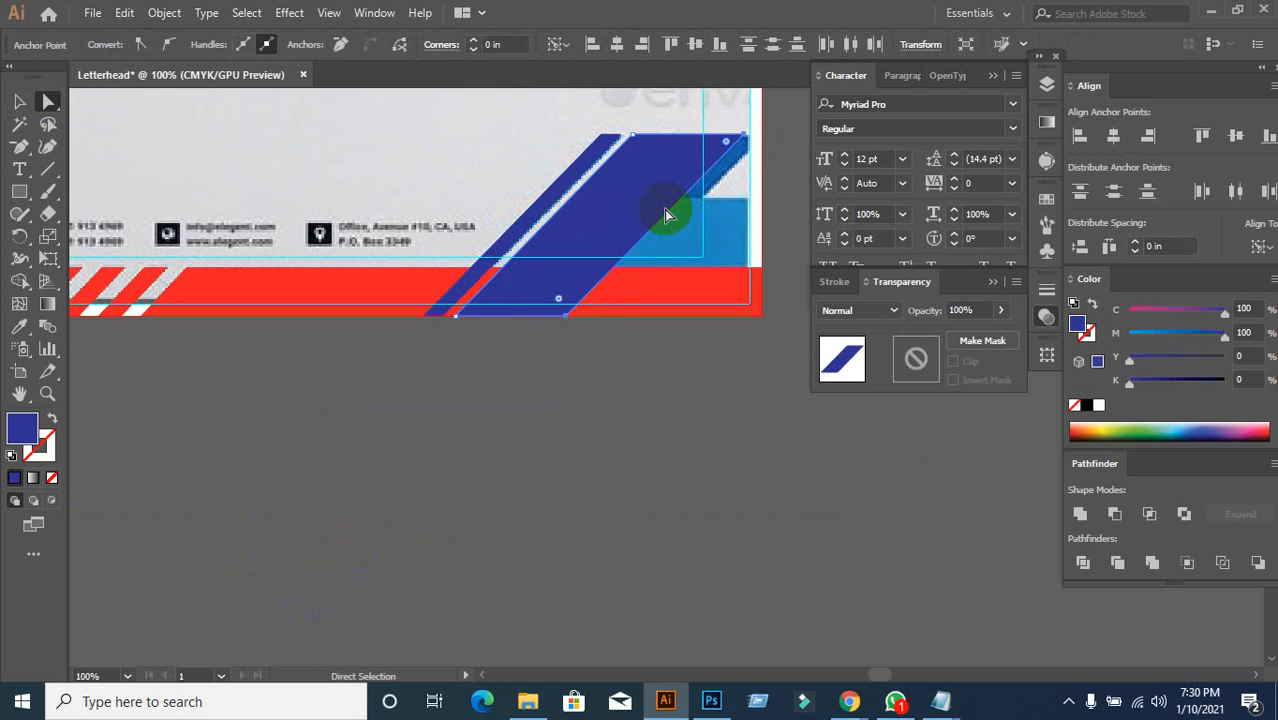
pyautogui.click(22, 101)
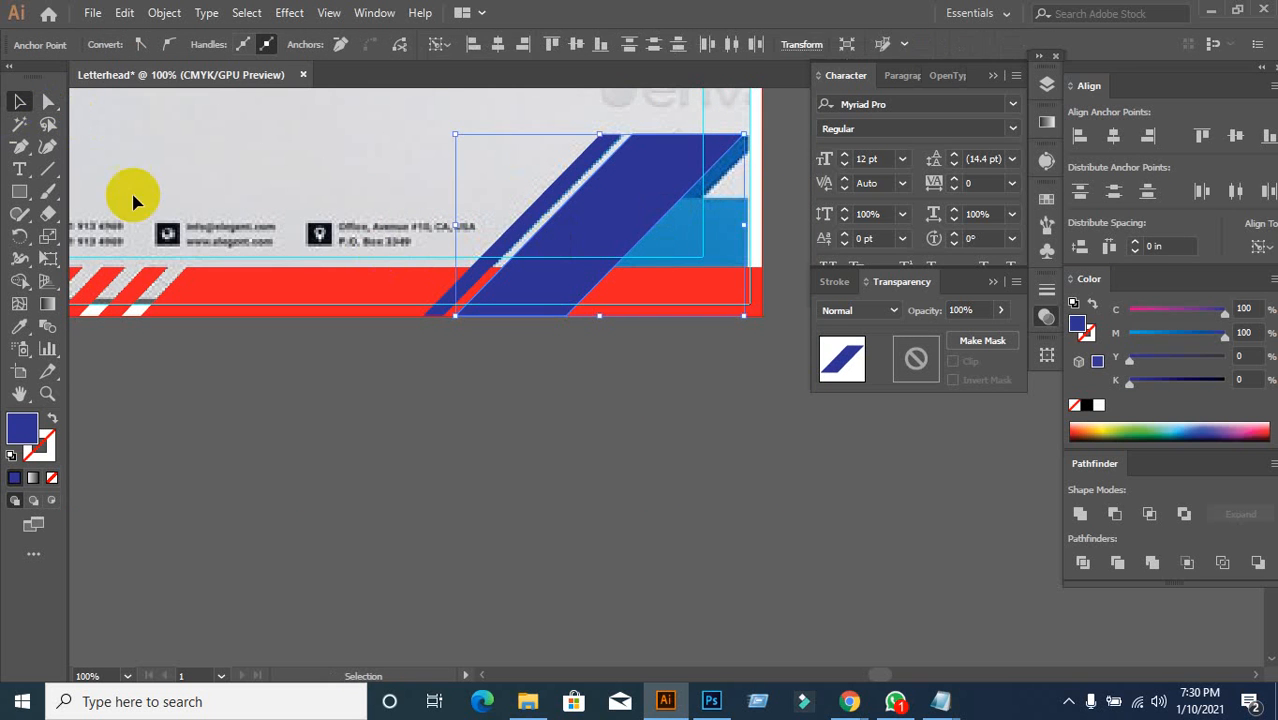
pyautogui.click(613, 419)
# Step: Show the graphicriver letterhead template in Chrome and scroll to its blue-slash preview image
pyautogui.moveTo(843, 703)
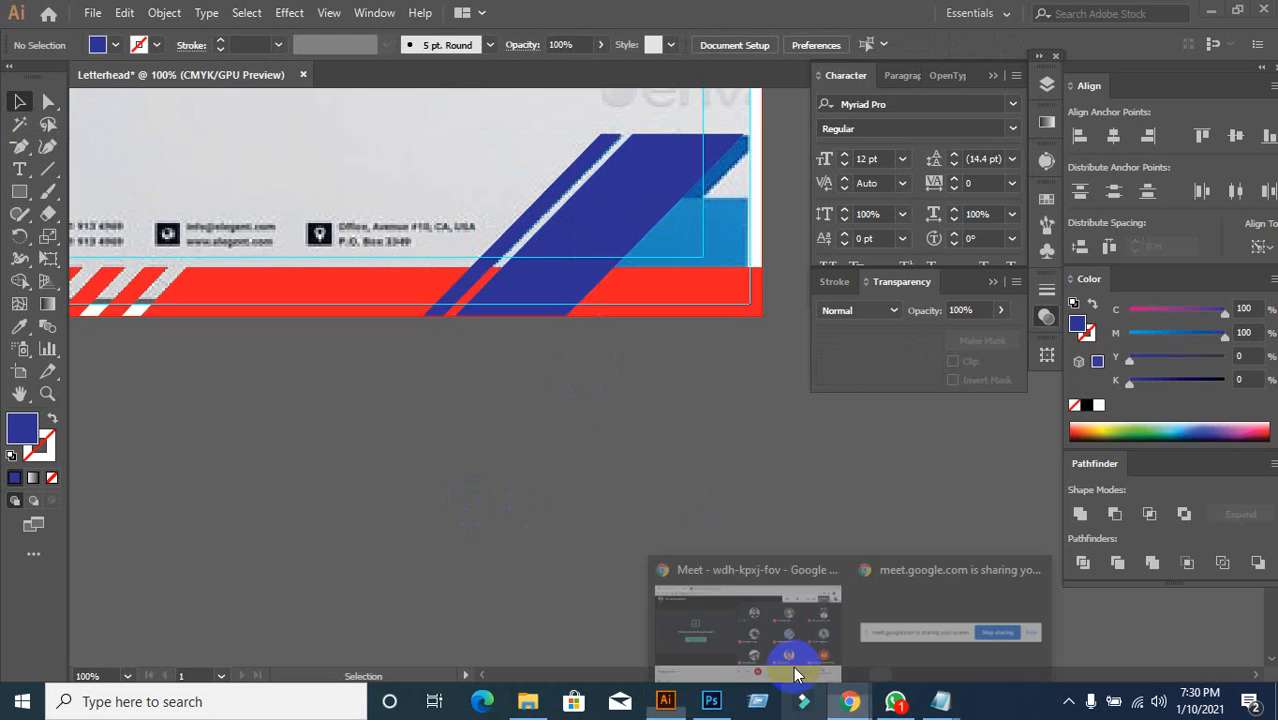
pyautogui.click(750, 618)
pyautogui.click(330, 16)
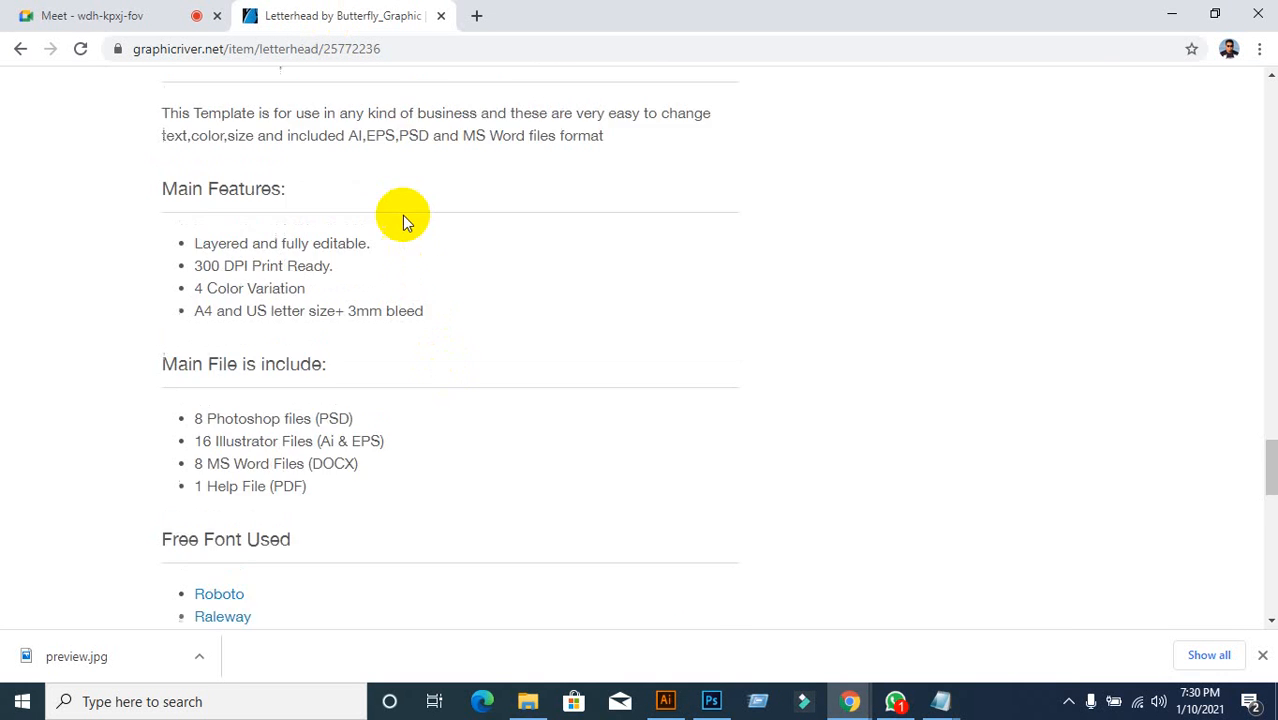
pyautogui.scroll(-10, 402, 217)
pyautogui.scroll(12, 402, 215)
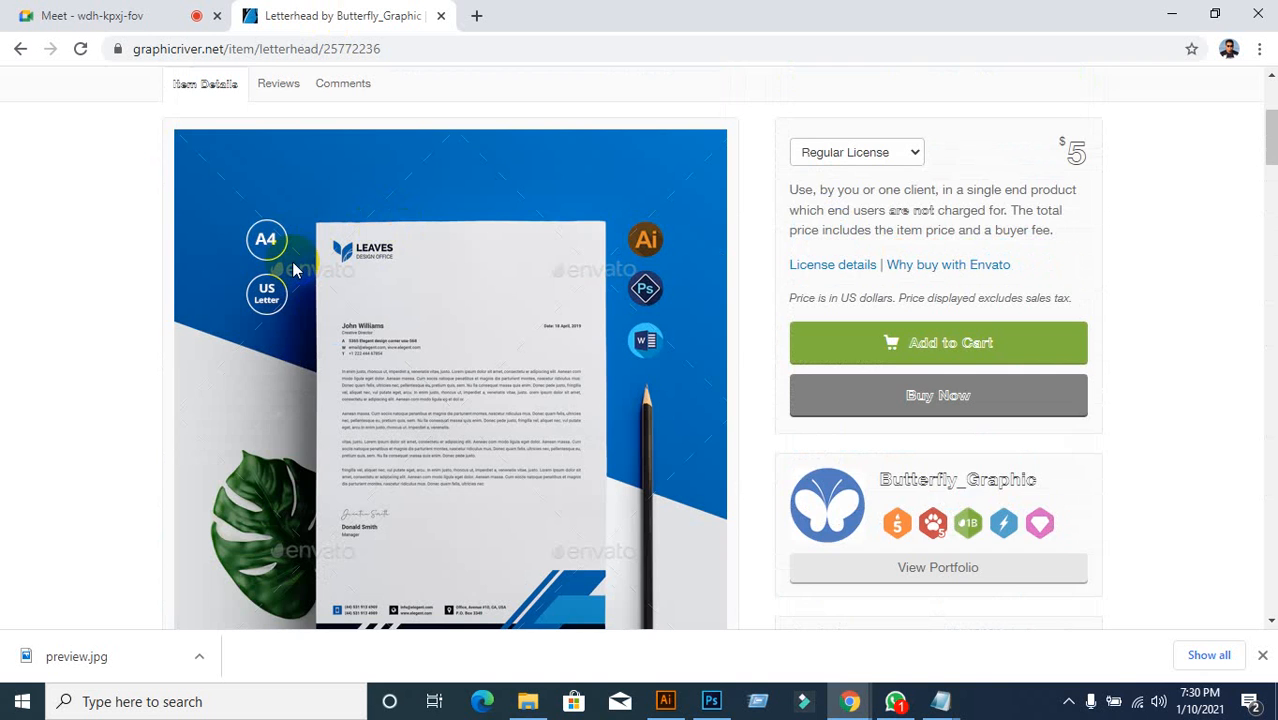
pyautogui.scroll(-3, 292, 268)
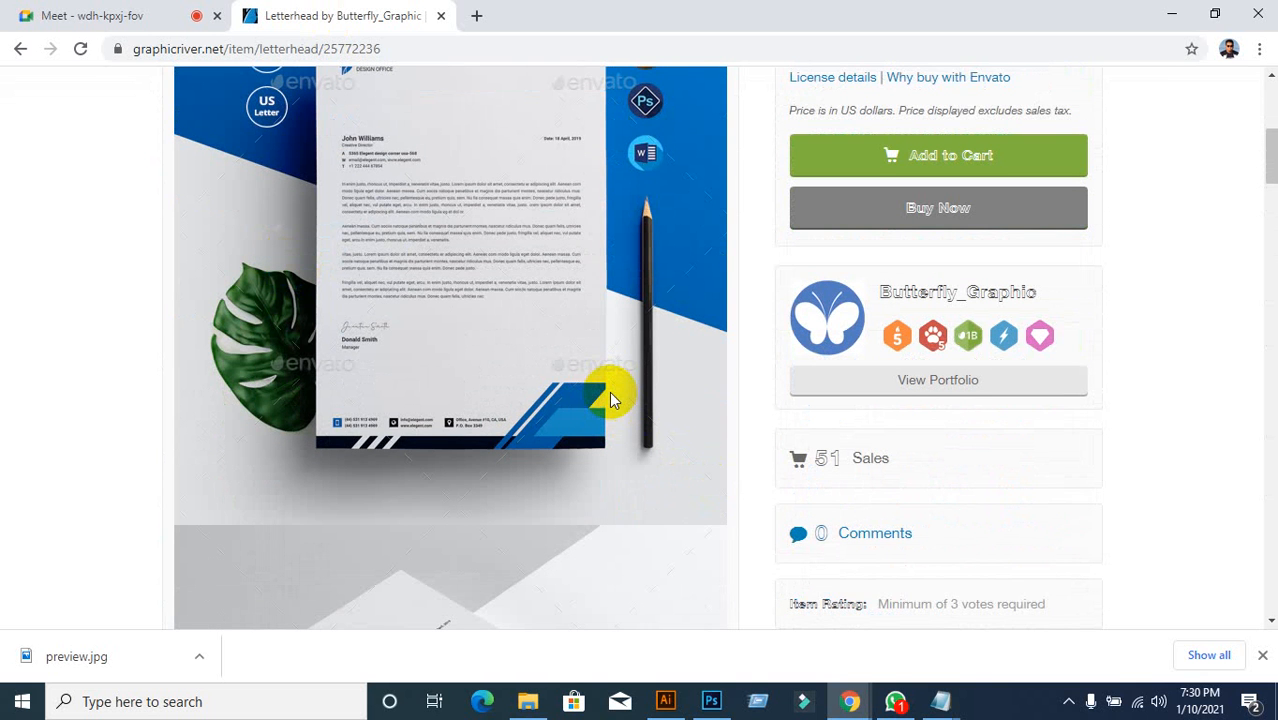
pyautogui.moveTo(680, 700)
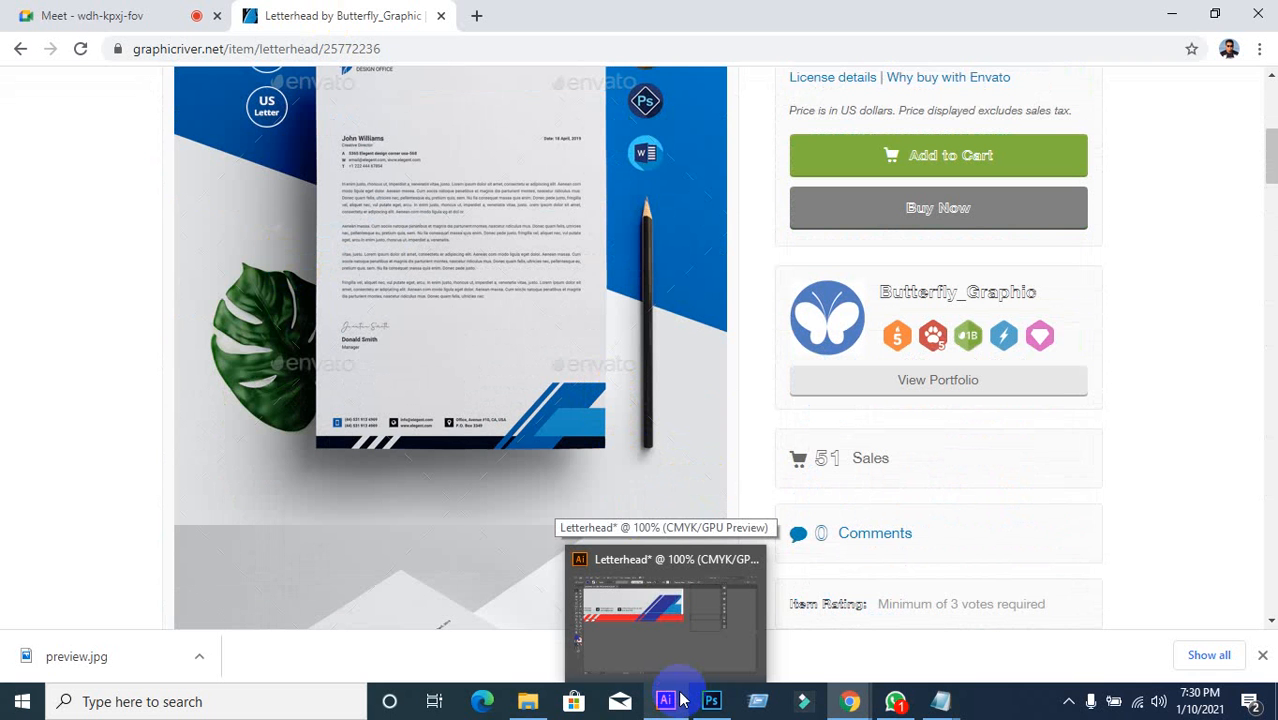
# Step: Back in Illustrator, select the parallelogram's bottom-right and top-right anchors
pyautogui.click(682, 699)
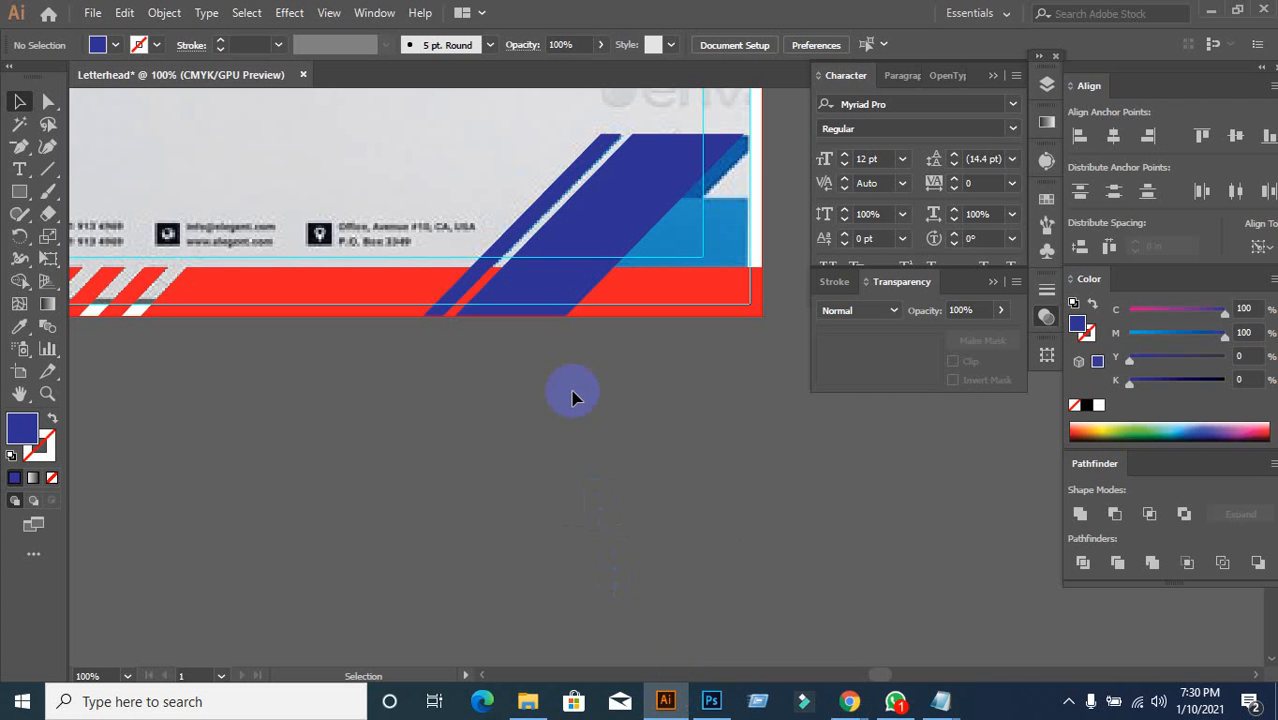
pyautogui.click(562, 296)
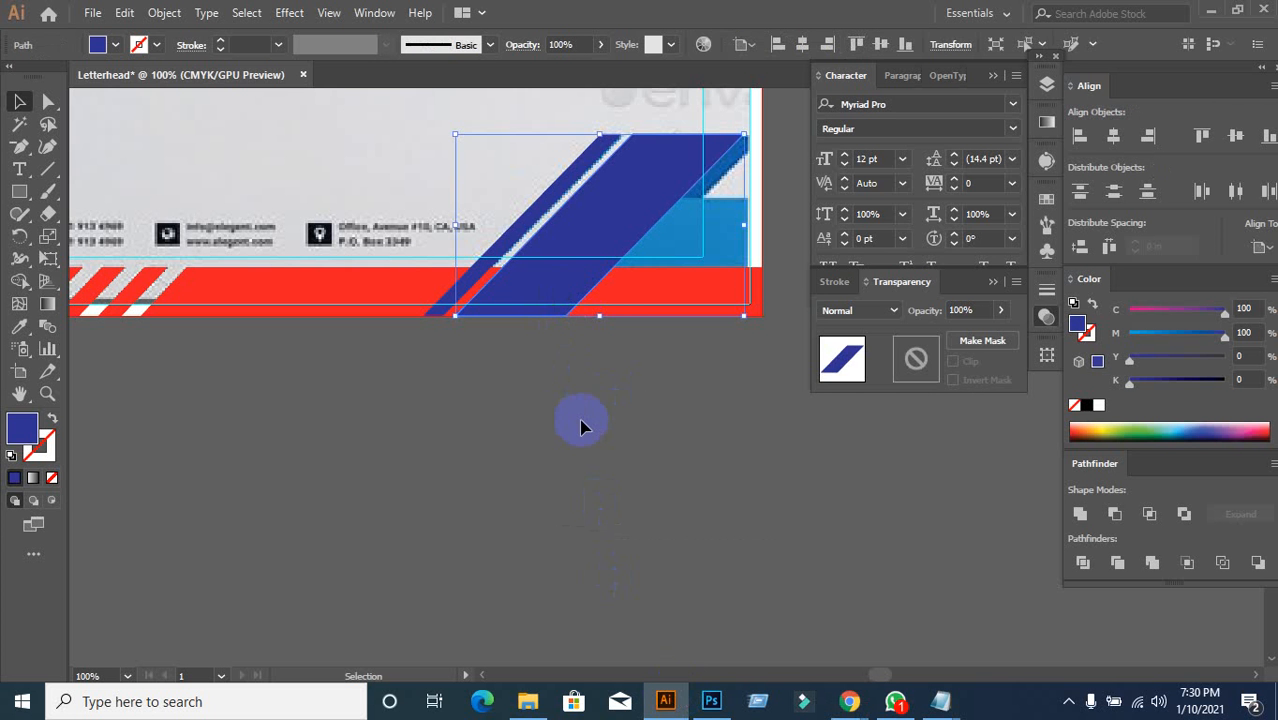
pyautogui.click(48, 101)
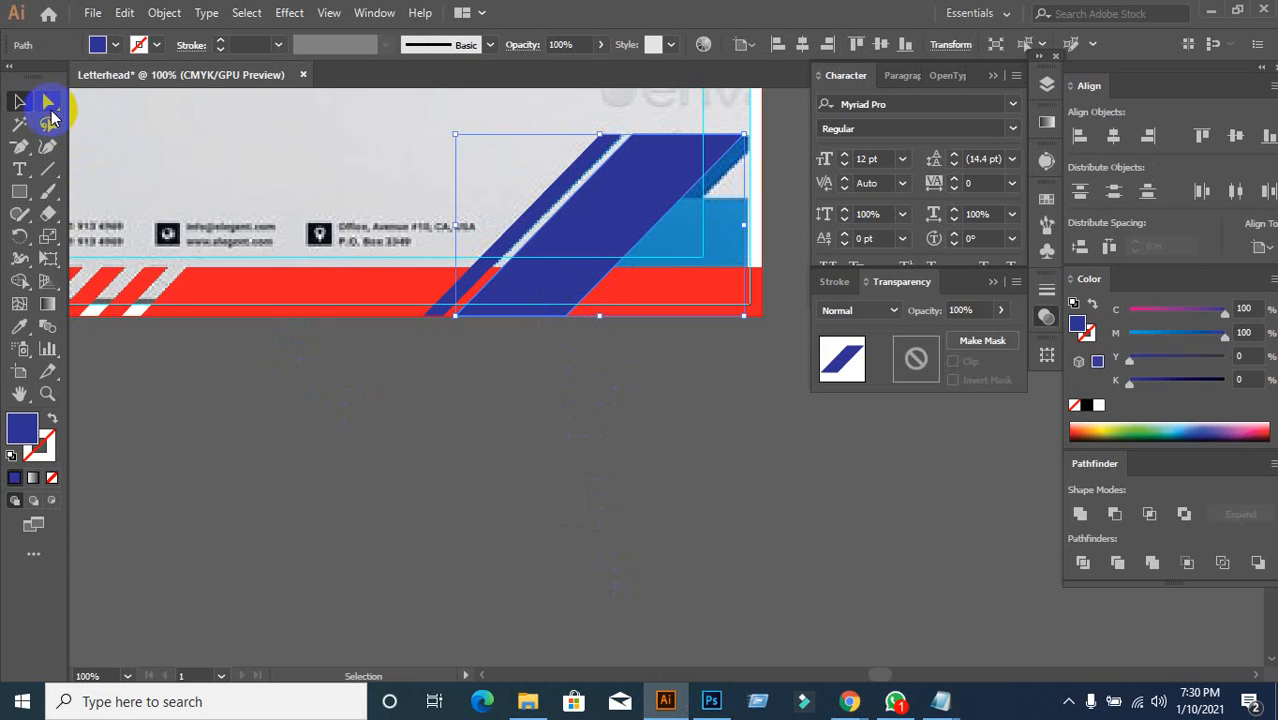
pyautogui.click(586, 357)
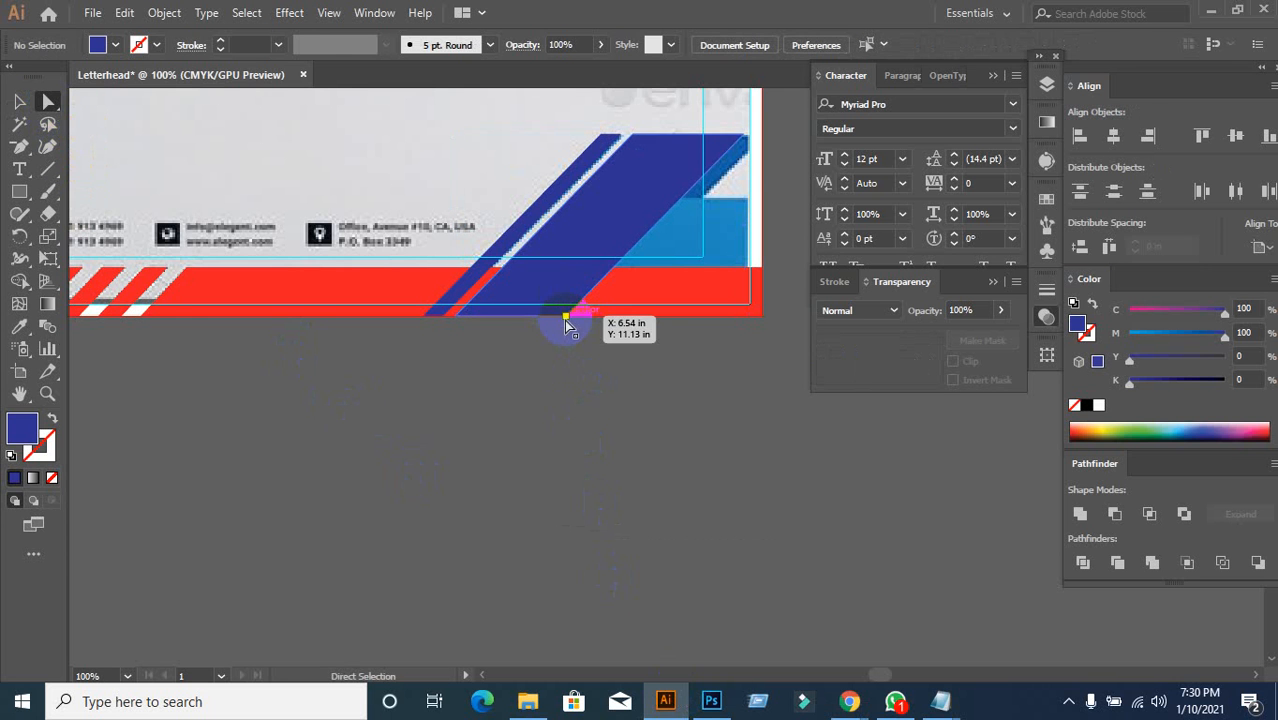
pyautogui.click(566, 317)
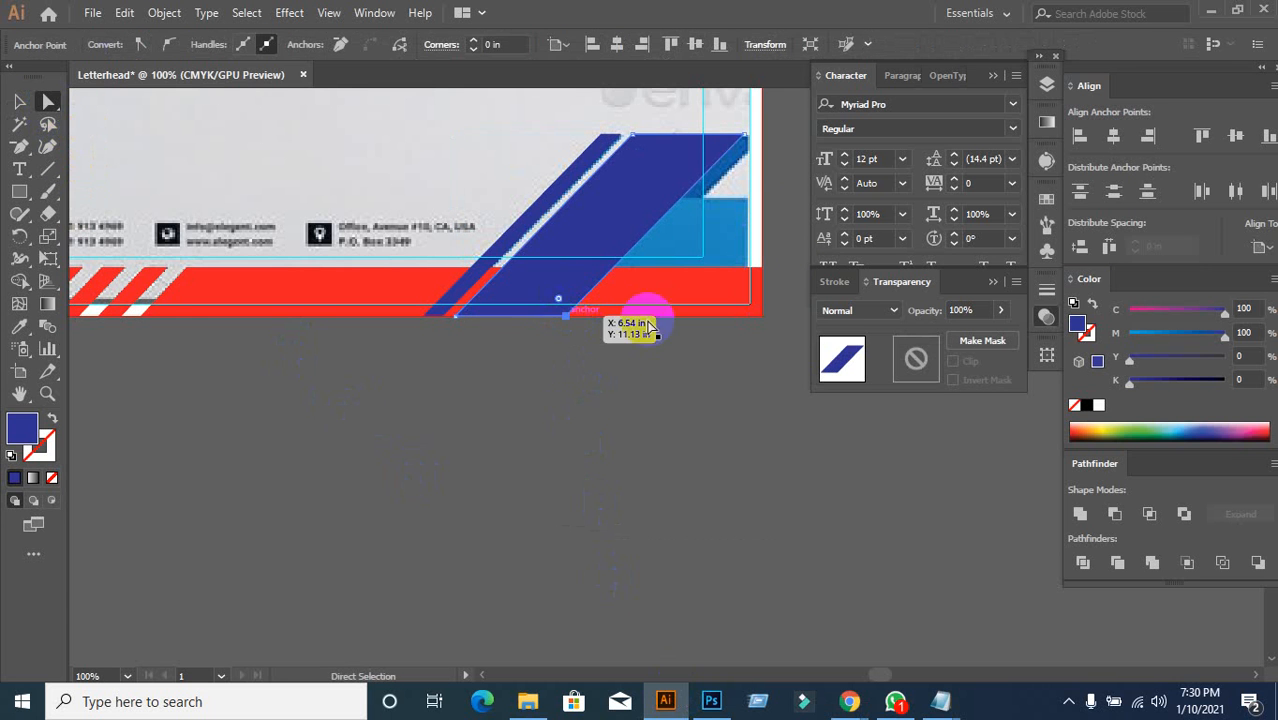
pyautogui.keyDown('shift'); pyautogui.click(744, 136); pyautogui.keyUp('shift')
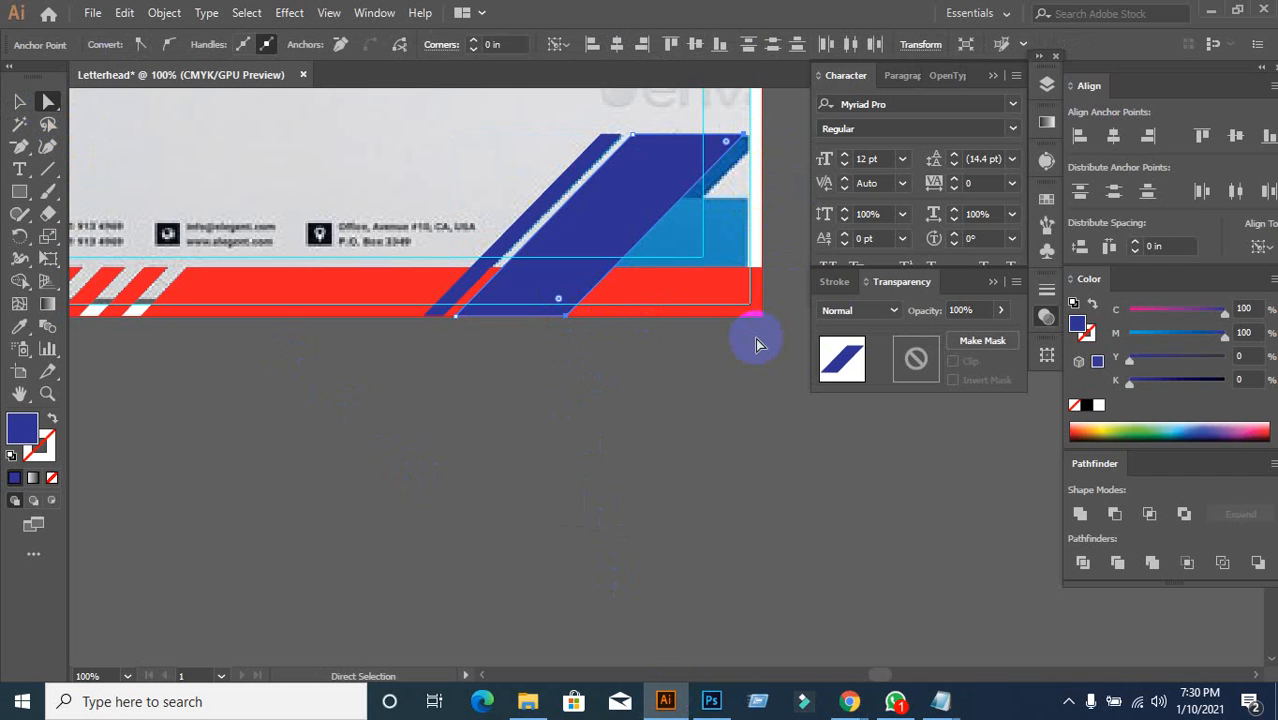
# Step: Nudge the parallelogram's right side with arrow keys until it meets the letterhead's right edge
pyautogui.press('Right')
pyautogui.press('Right')
pyautogui.press('Right')
pyautogui.press('Right')
pyautogui.press('Right')
pyautogui.press('Right')
pyautogui.press('Right')
pyautogui.press('Right')
pyautogui.press('Right')
pyautogui.press('Right')
pyautogui.press('Right')
pyautogui.press('Right')
pyautogui.press('Right')
pyautogui.press('Right')
pyautogui.press('Right')
pyautogui.press('Right')
pyautogui.press('Right')
pyautogui.press('Right')
pyautogui.press('Right')
pyautogui.press('Right')
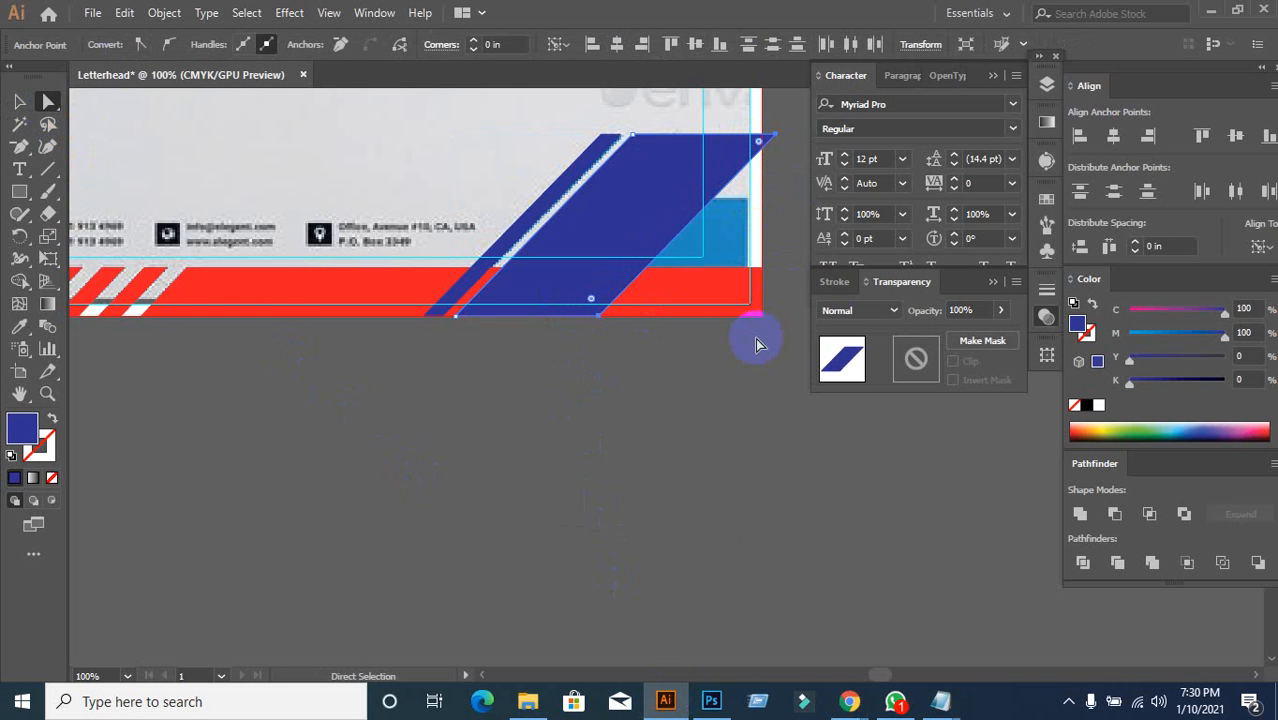
pyautogui.press('Left')
pyautogui.press('Left')
pyautogui.press('Left')
pyautogui.press('Left')
pyautogui.press('Left')
pyautogui.press('Left')
pyautogui.press('Left')
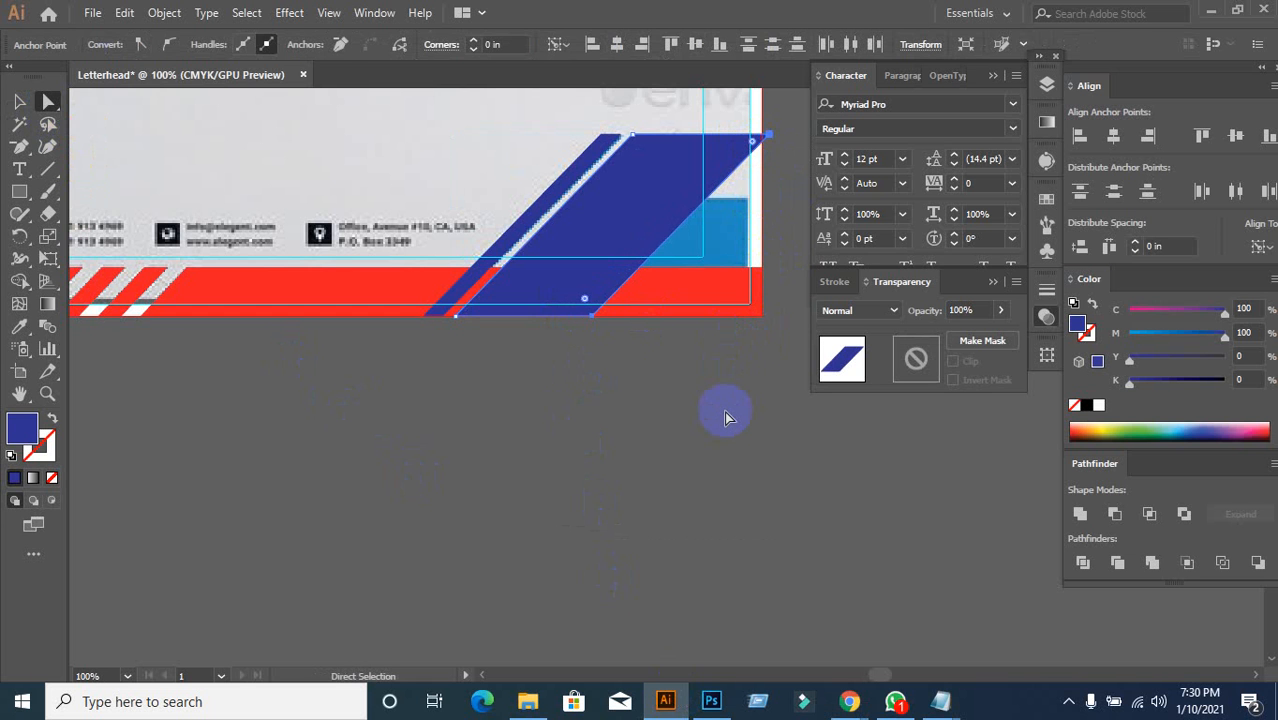
pyautogui.press('Left')
pyautogui.press('Left')
pyautogui.press('Left')
pyautogui.press('Left')
pyautogui.press('Left')
pyautogui.press('Left')
pyautogui.press('Left')
pyautogui.press('Left')
pyautogui.press('Left')
pyautogui.press('Left')
pyautogui.press('Left')
pyautogui.press('Left')
pyautogui.press('Left')
pyautogui.press('Left')
pyautogui.press('Left')
pyautogui.press('Left')
pyautogui.press('Left')
pyautogui.press('Left')
pyautogui.press('Left')
pyautogui.press('Left')
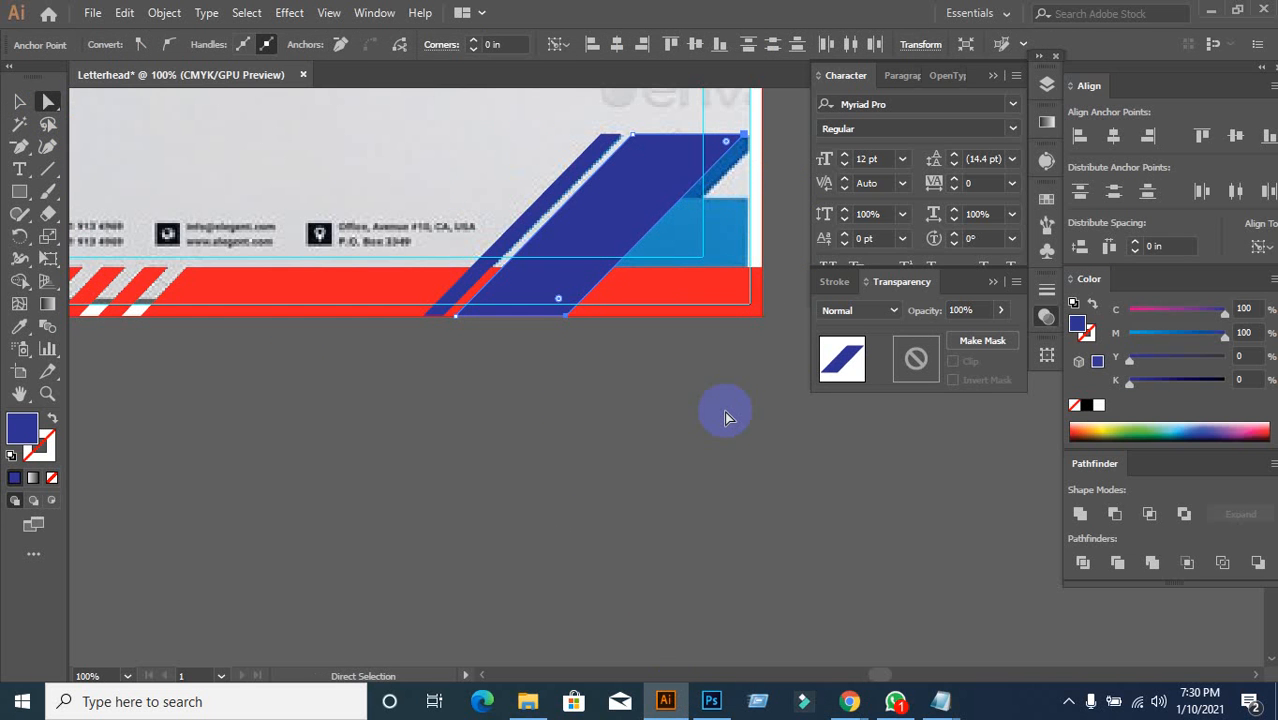
pyautogui.press('Right')
pyautogui.press('Right')
pyautogui.press('Right')
pyautogui.press('Right')
pyautogui.press('Right')
pyautogui.press('Right')
pyautogui.press('Right')
pyautogui.press('Right')
pyautogui.press('Right')
pyautogui.press('Right')
pyautogui.press('Right')
pyautogui.press('Right')
pyautogui.press('Right')
pyautogui.press('Right')
pyautogui.press('Right')
pyautogui.press('Right')
pyautogui.press('Right')
pyautogui.press('Right')
pyautogui.press('Right')
pyautogui.press('Right')
pyautogui.press('Right')
pyautogui.press('Left')
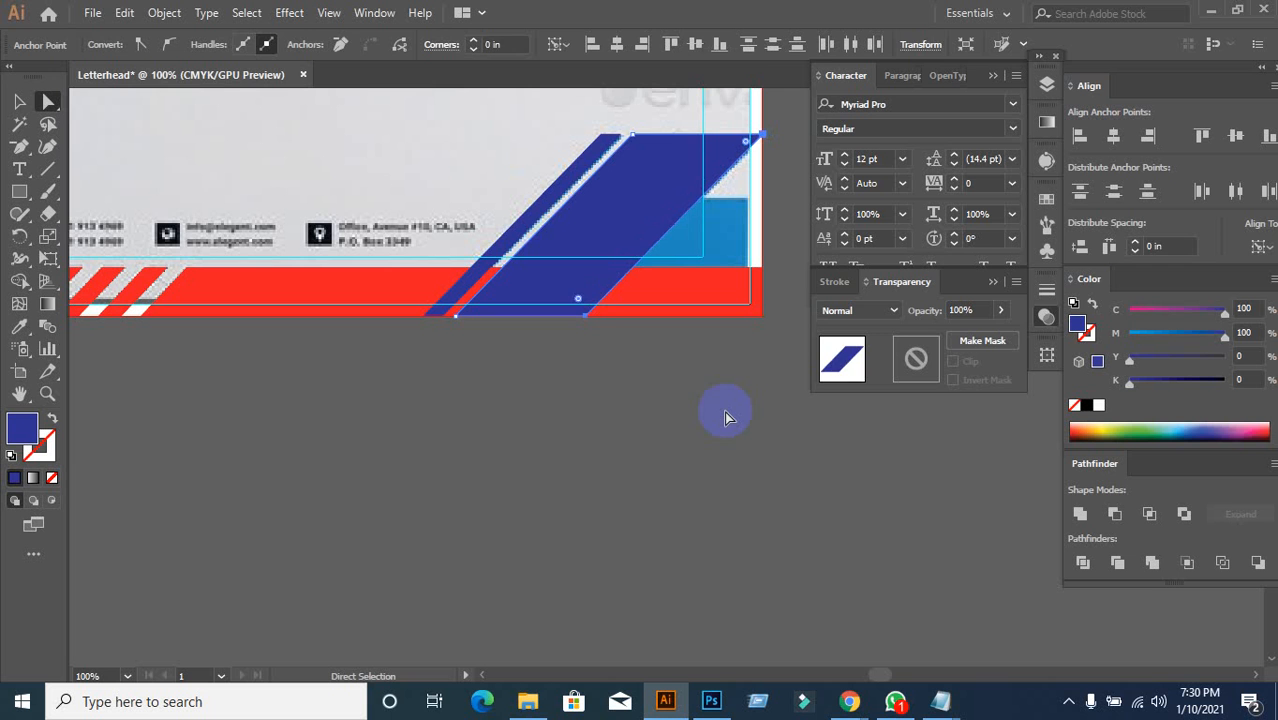
pyautogui.click(727, 416)
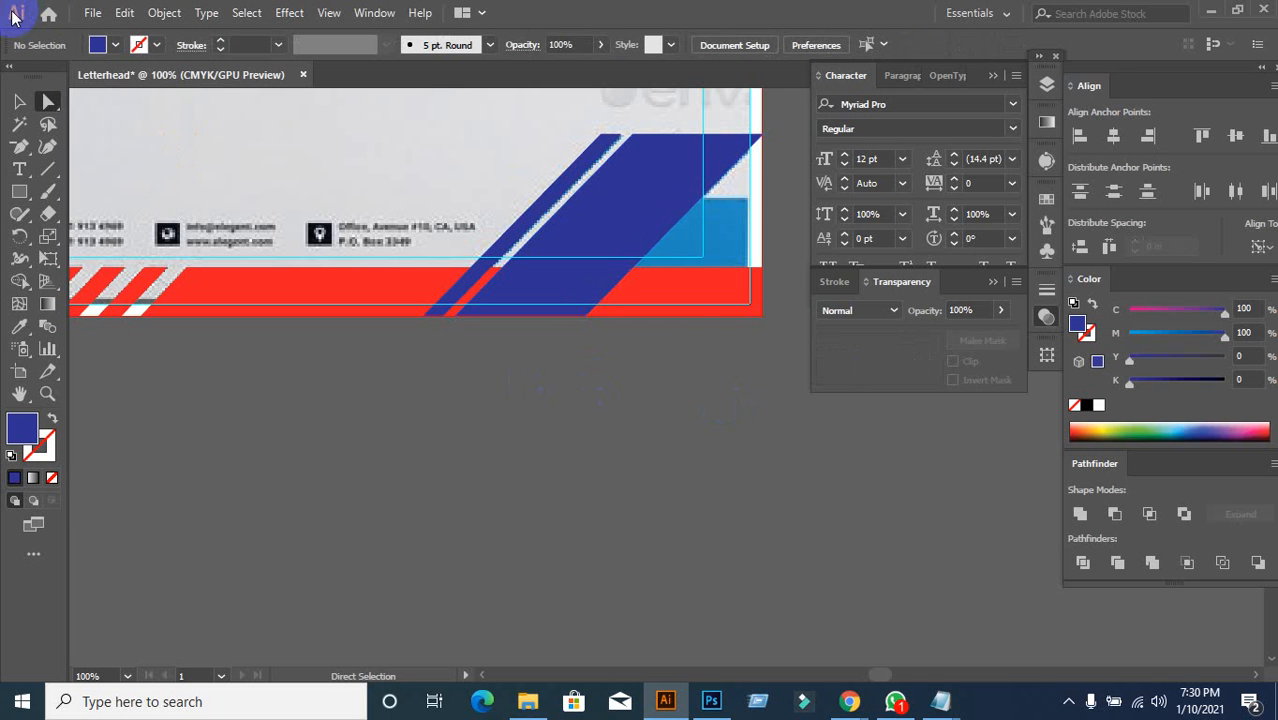
pyautogui.click(17, 101)
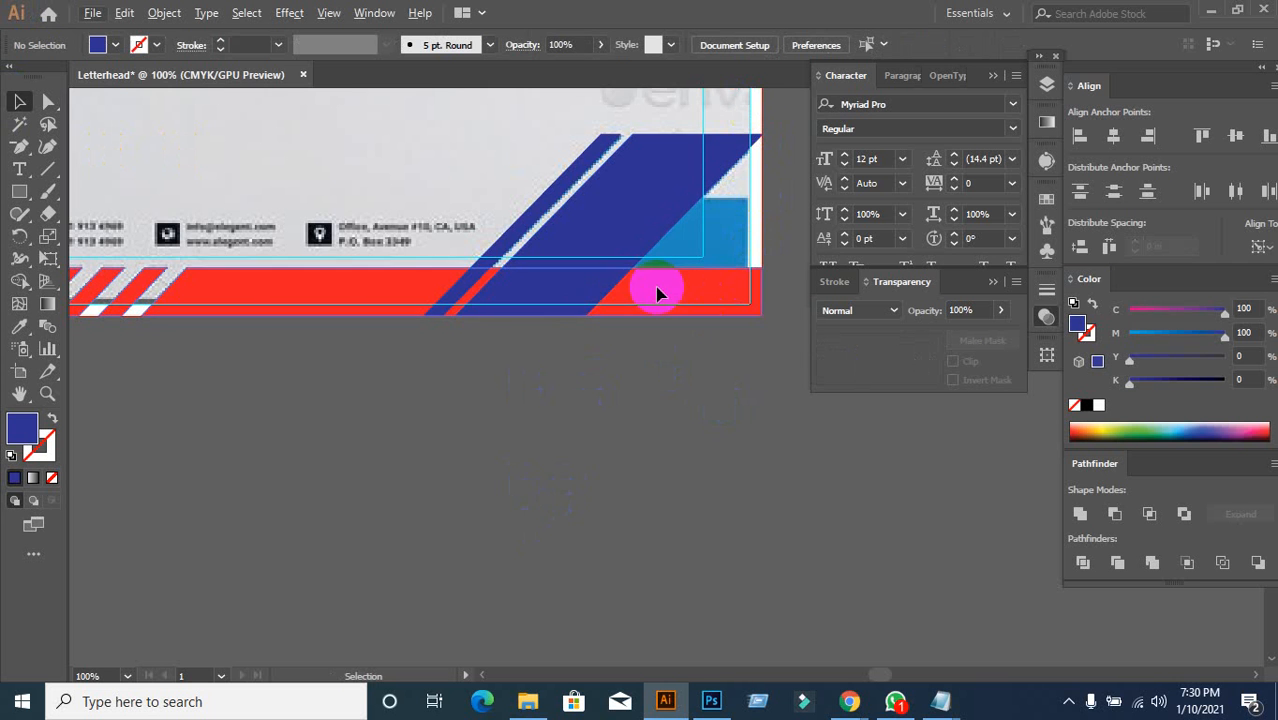
pyautogui.hotkey('ctrl', '-')
# Step: Test deleting the dark blue corner shape, then restore it with undo
pyautogui.moveTo(459, 422); pyautogui.dragTo(442, 519)
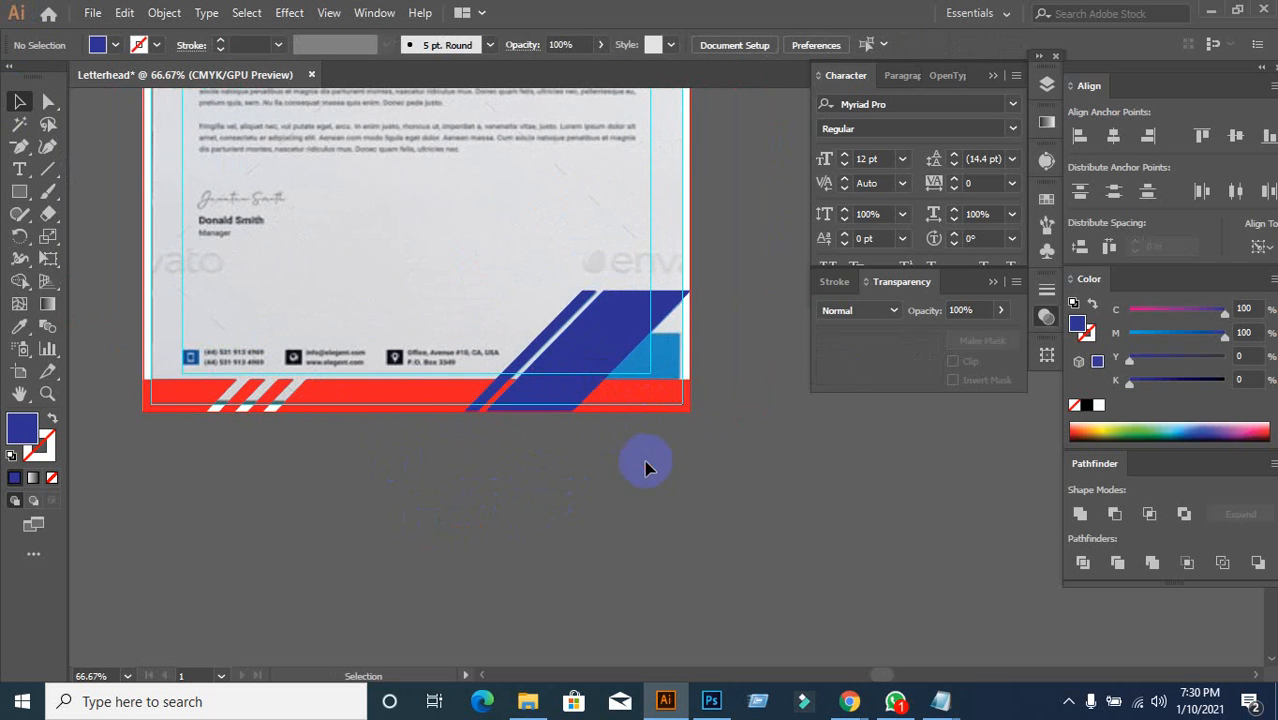
pyautogui.click(571, 371)
pyautogui.press('Delete')
pyautogui.click(577, 475)
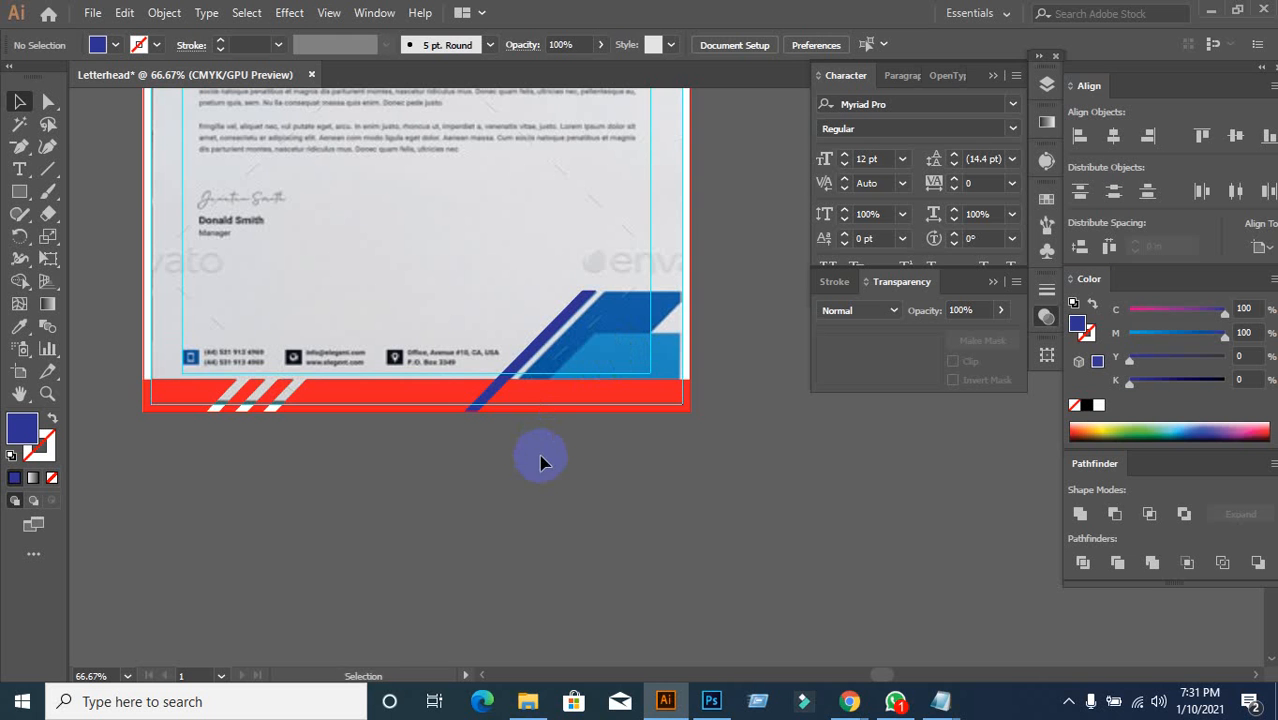
pyautogui.hotkey('ctrl', 'z')
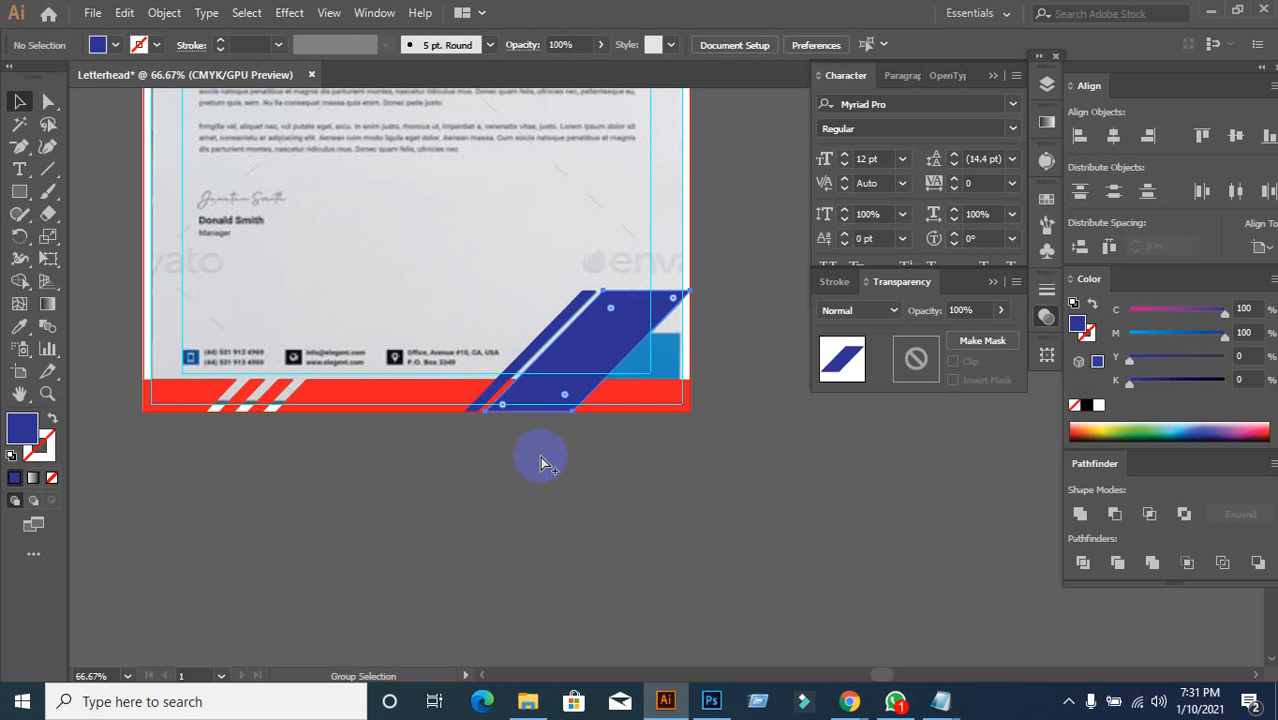
pyautogui.click(542, 459)
# Step: Set the dark blue slanted shape's opacity to 40%
pyautogui.click(549, 389)
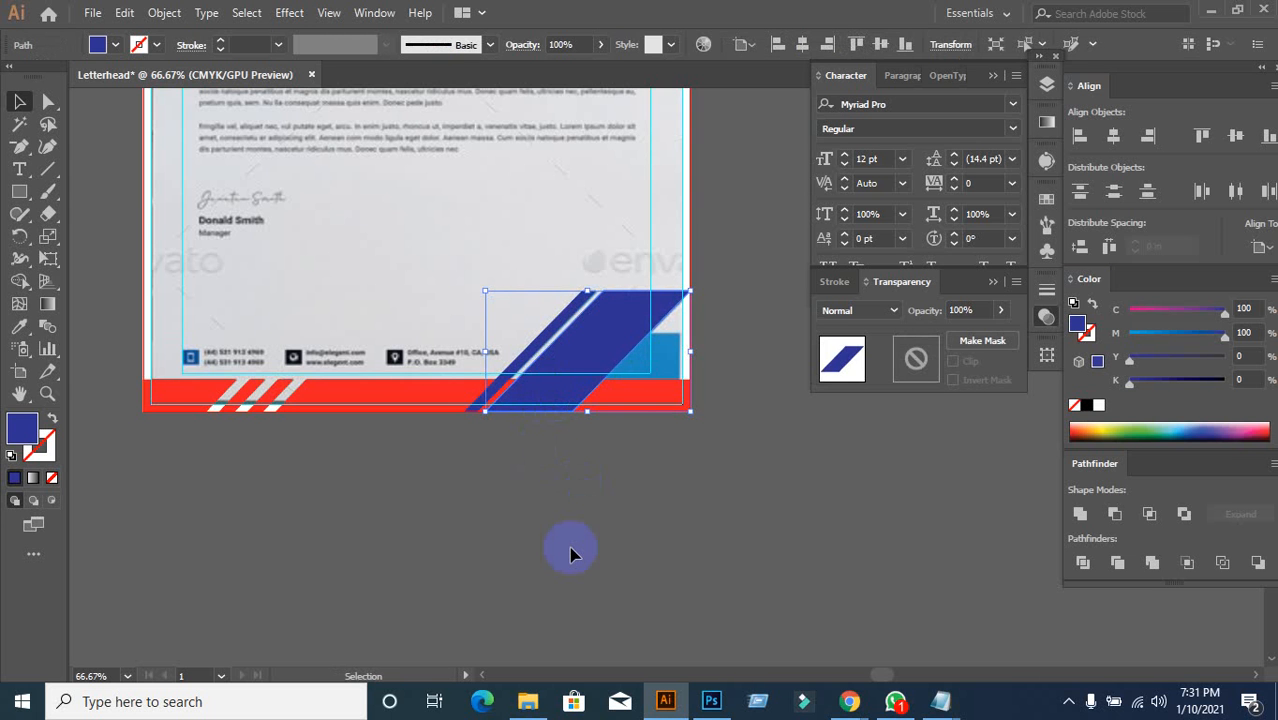
pyautogui.click(962, 310)
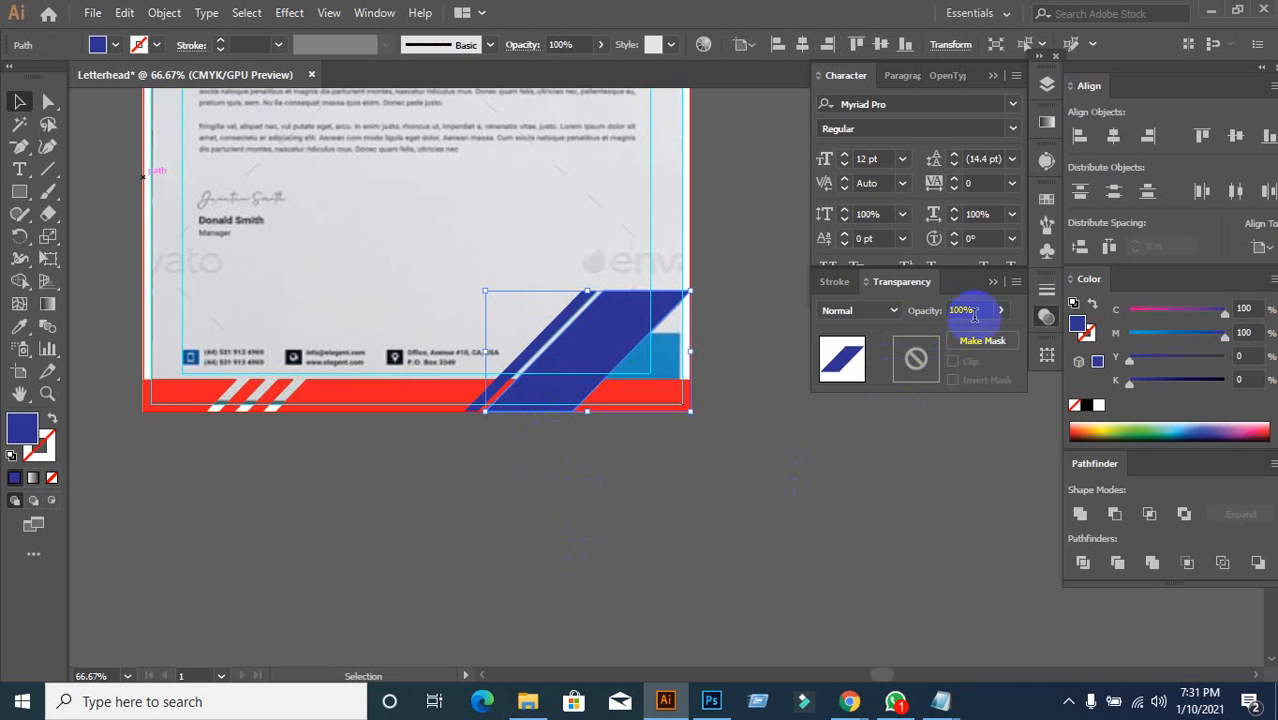
pyautogui.write('40')
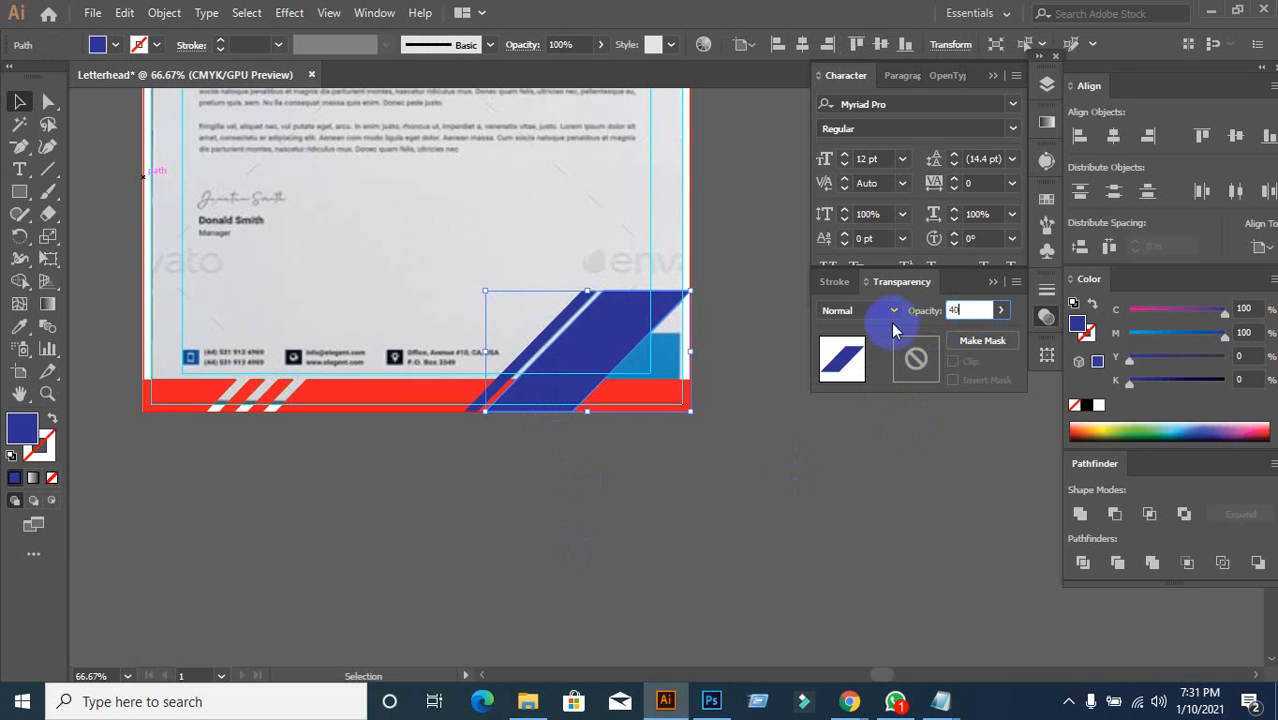
pyautogui.press('Return')
pyautogui.click(640, 456)
# Step: Alt-drag a copy of the translucent shape about 0.5 in to the right
pyautogui.moveTo(625, 516); pyautogui.dragTo(466, 524)
pyautogui.scroll(2, 377, 420)
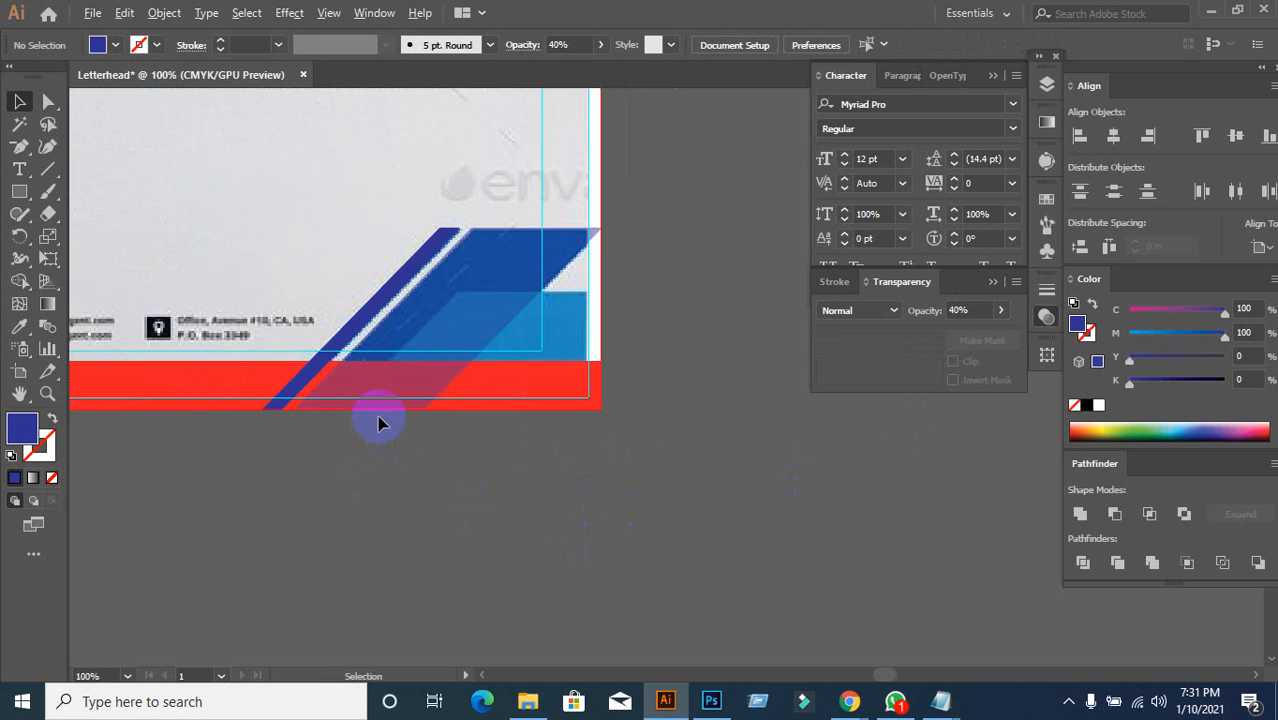
pyautogui.scroll(-1, 419, 448)
pyautogui.moveTo(424, 463); pyautogui.dragTo(357, 465)
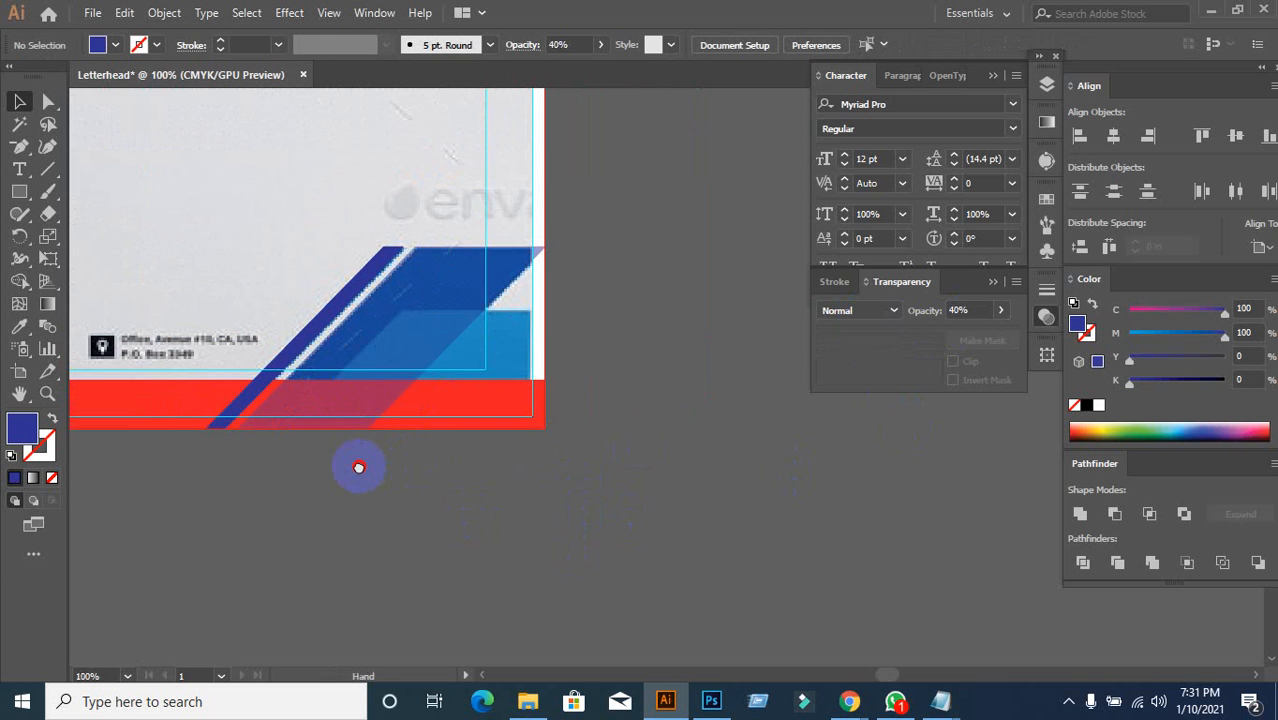
pyautogui.moveTo(369, 382); pyautogui.dragTo(427, 391)
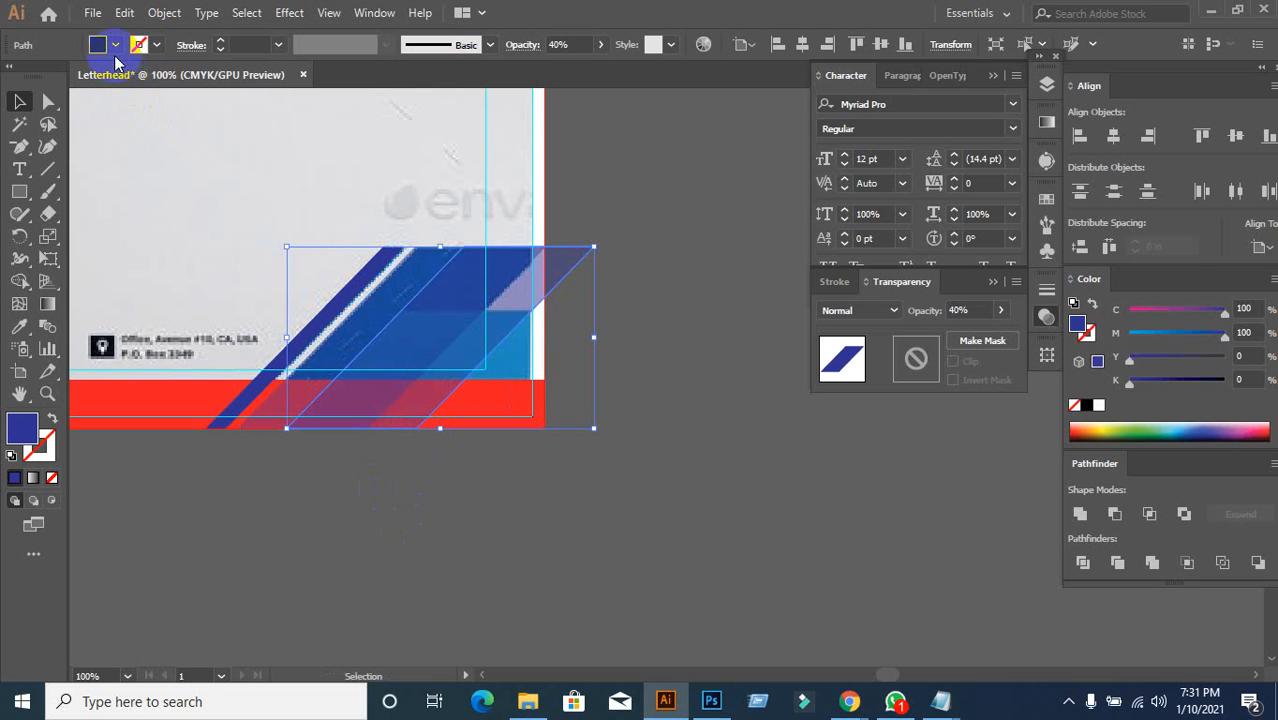
# Step: Fill the copied slanted shape with orange from the swatches dropdown
pyautogui.click(115, 50)
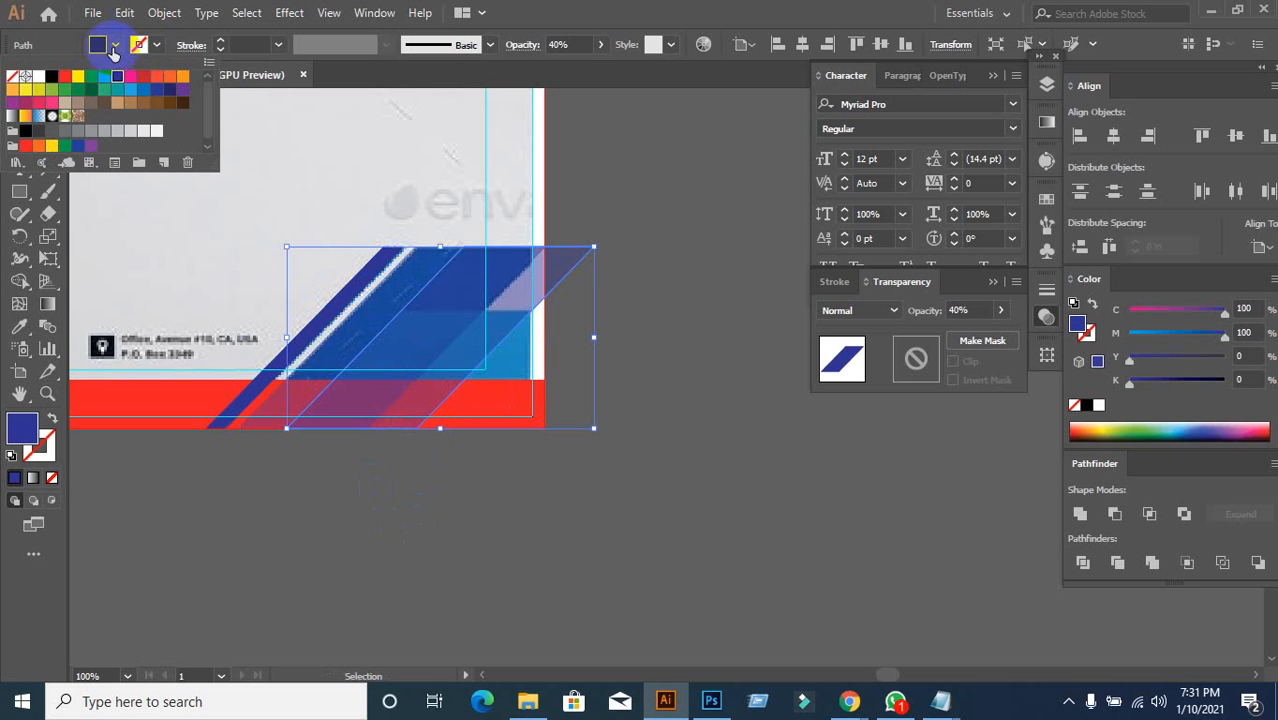
pyautogui.click(181, 76)
pyautogui.click(238, 541)
pyautogui.click(423, 565)
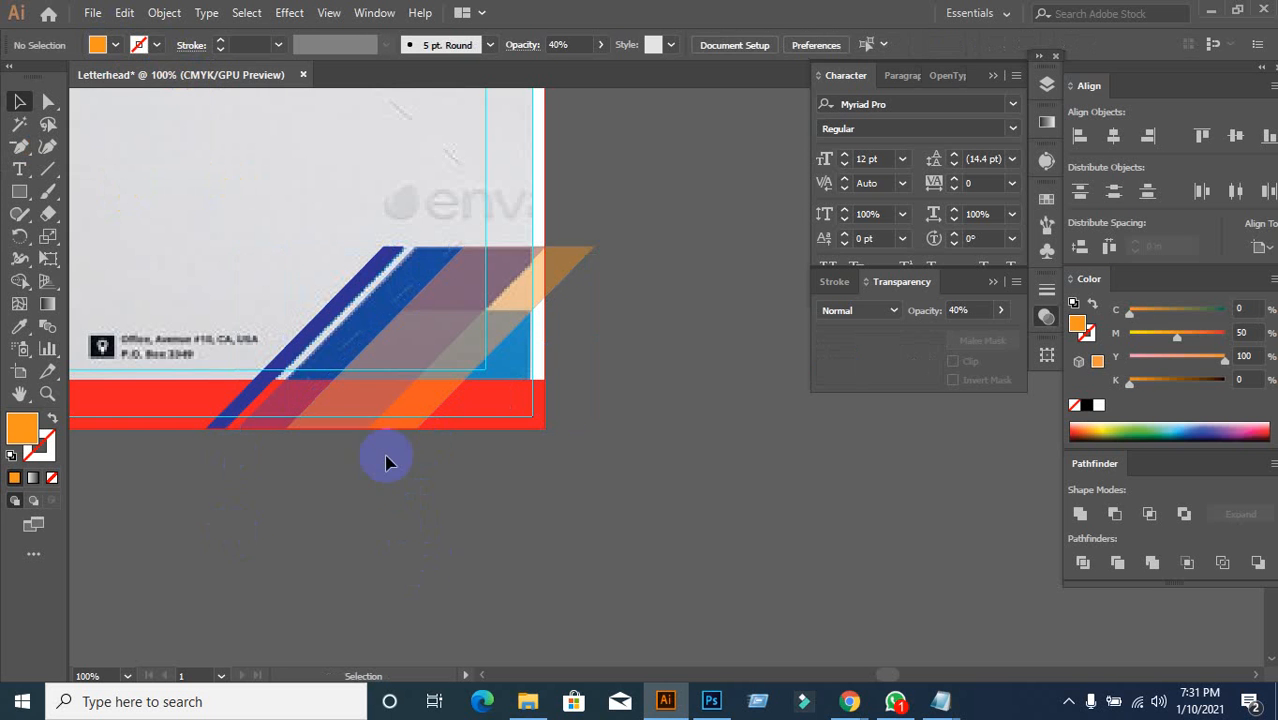
pyautogui.click(375, 397)
pyautogui.click(372, 540)
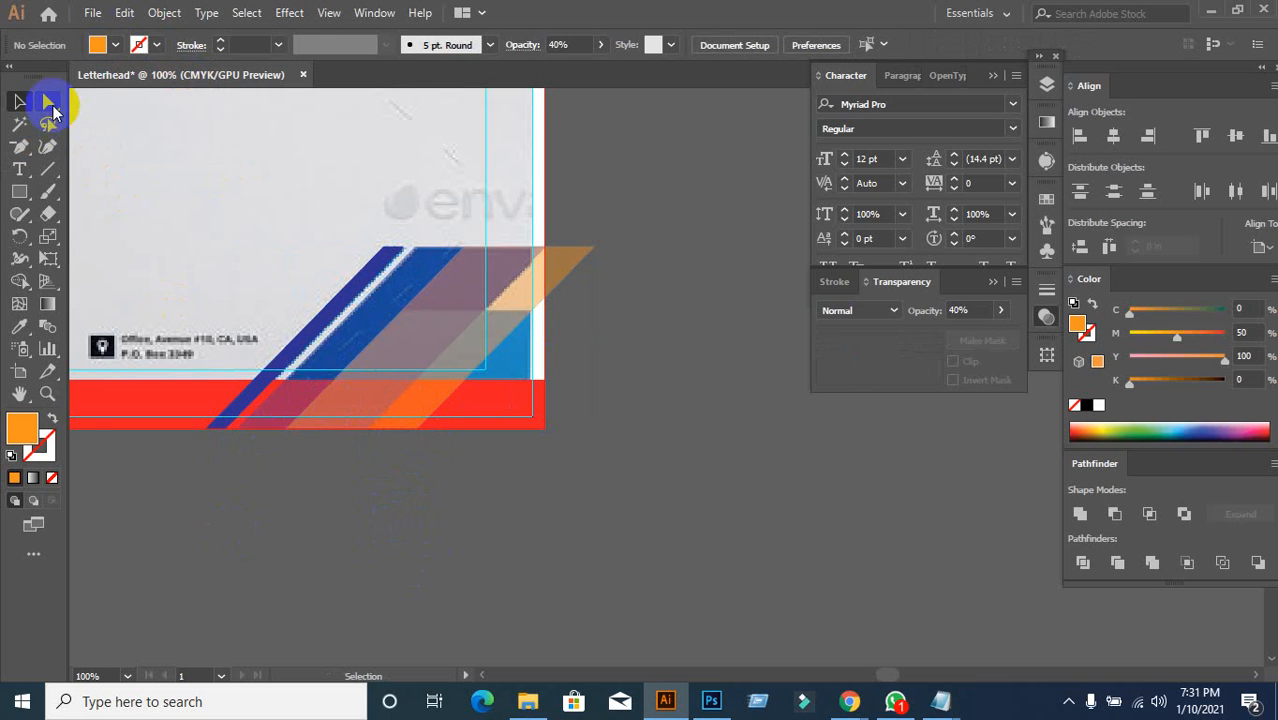
# Step: Select the orange shape's top corner points and pull them down-left to reshape it
pyautogui.click(463, 247)
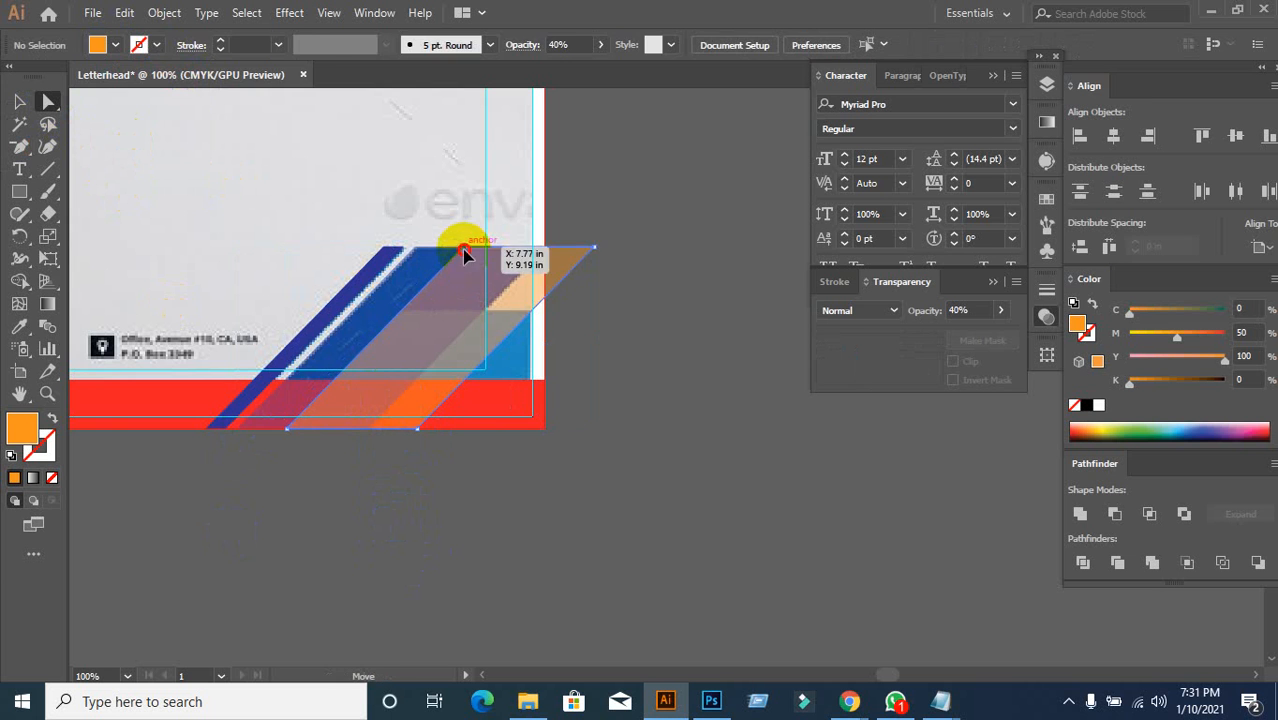
pyautogui.click(596, 250)
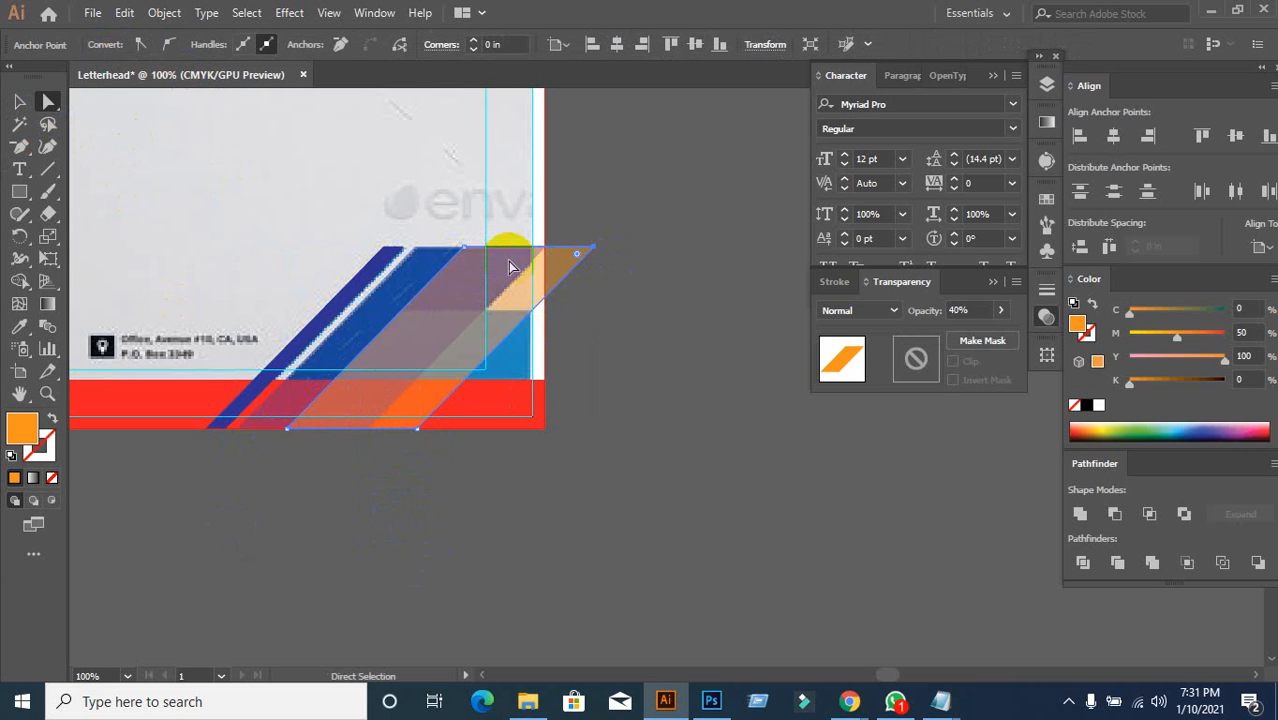
pyautogui.click(463, 249)
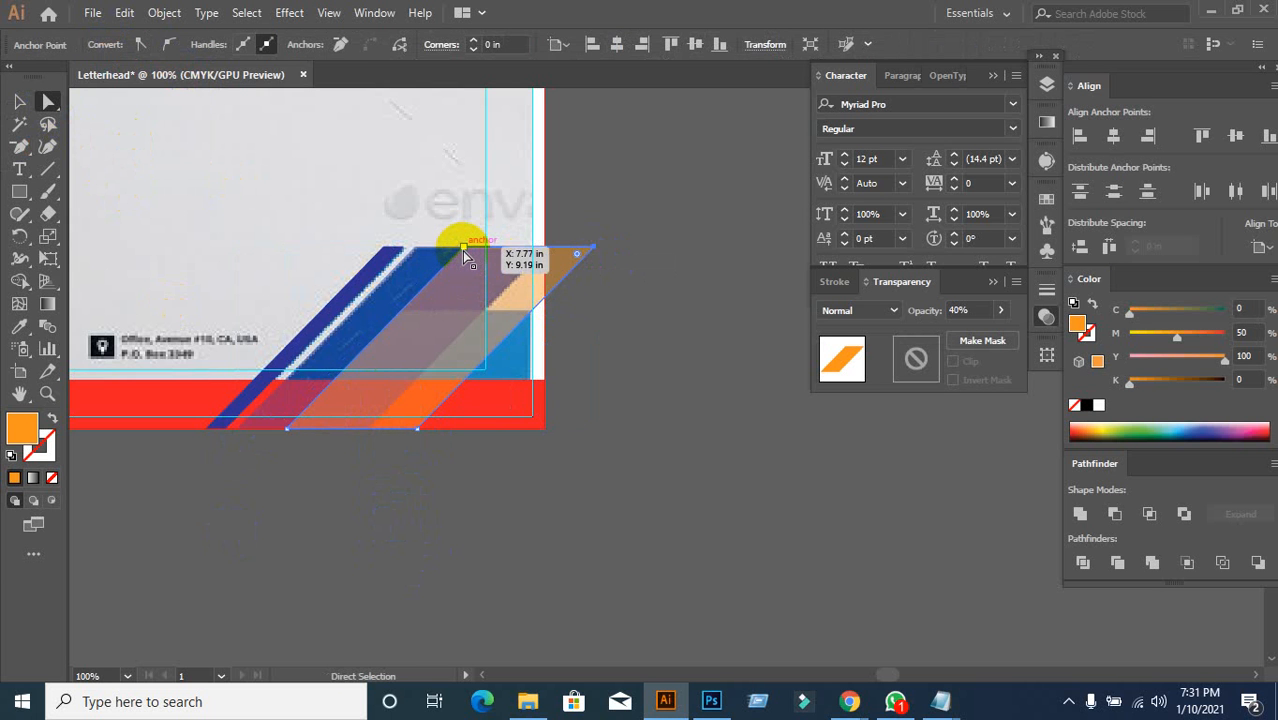
pyautogui.keyDown('shift'); pyautogui.click(463, 249); pyautogui.keyUp('shift')
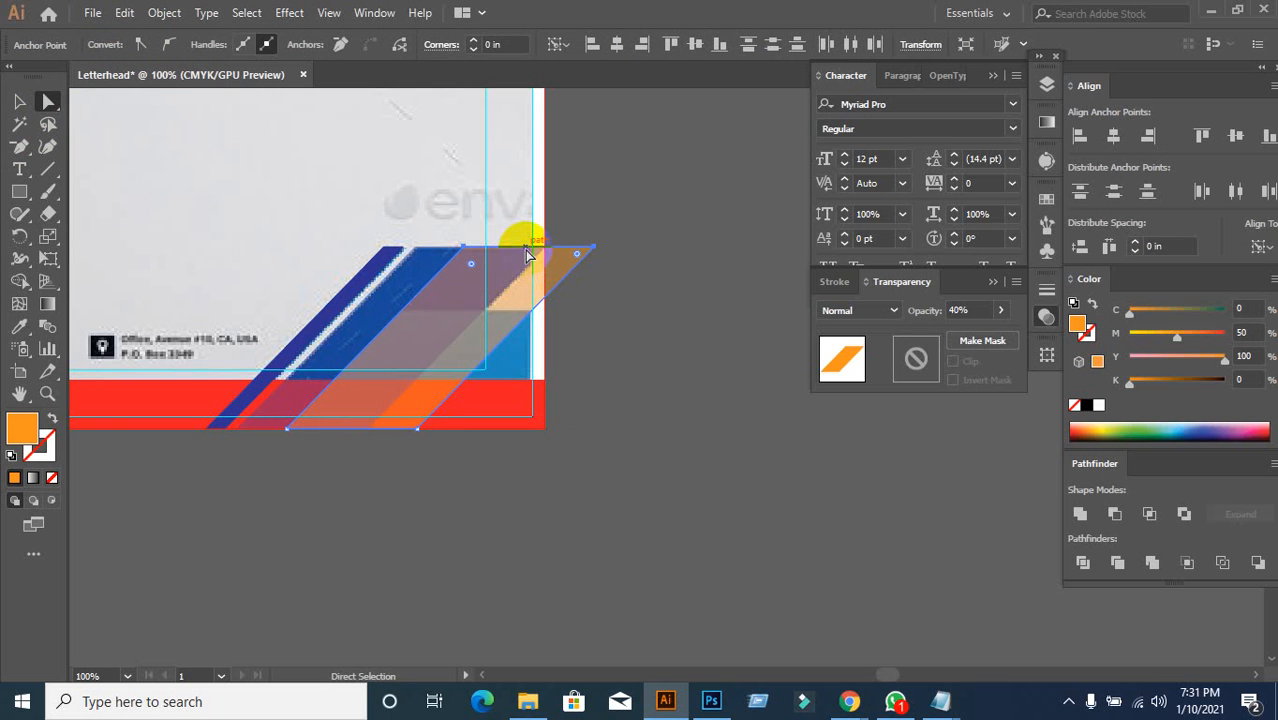
pyautogui.moveTo(528, 255); pyautogui.dragTo(485, 289)
pyautogui.hotkey('ctrl', 'z')
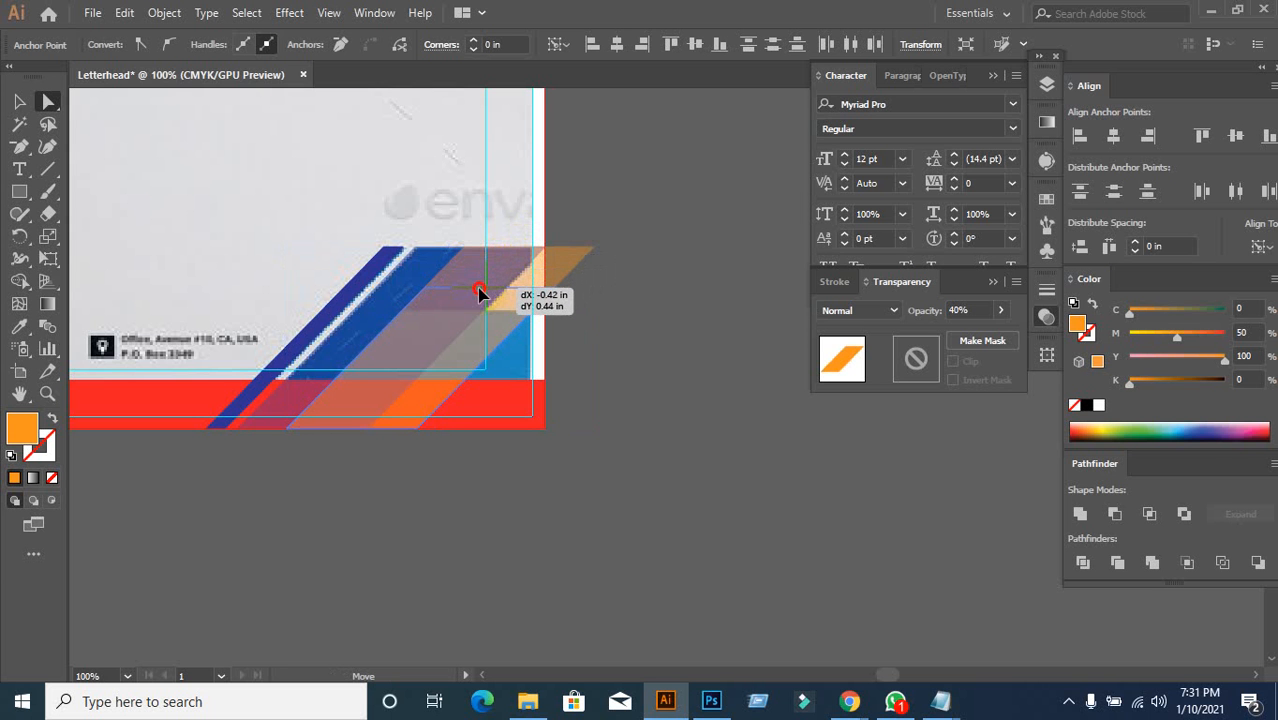
pyautogui.moveTo(479, 291); pyautogui.dragTo(437, 301)
pyautogui.scroll(-2, 340, 310)
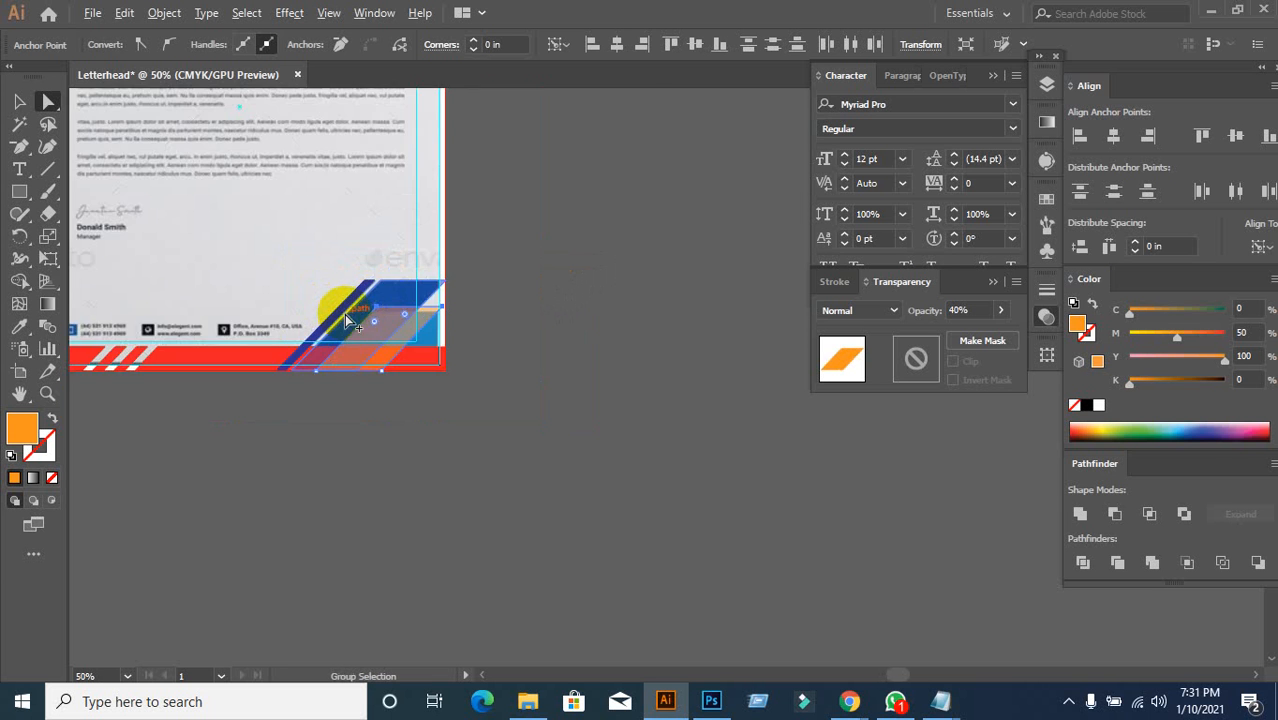
pyautogui.moveTo(285, 414); pyautogui.dragTo(498, 421)
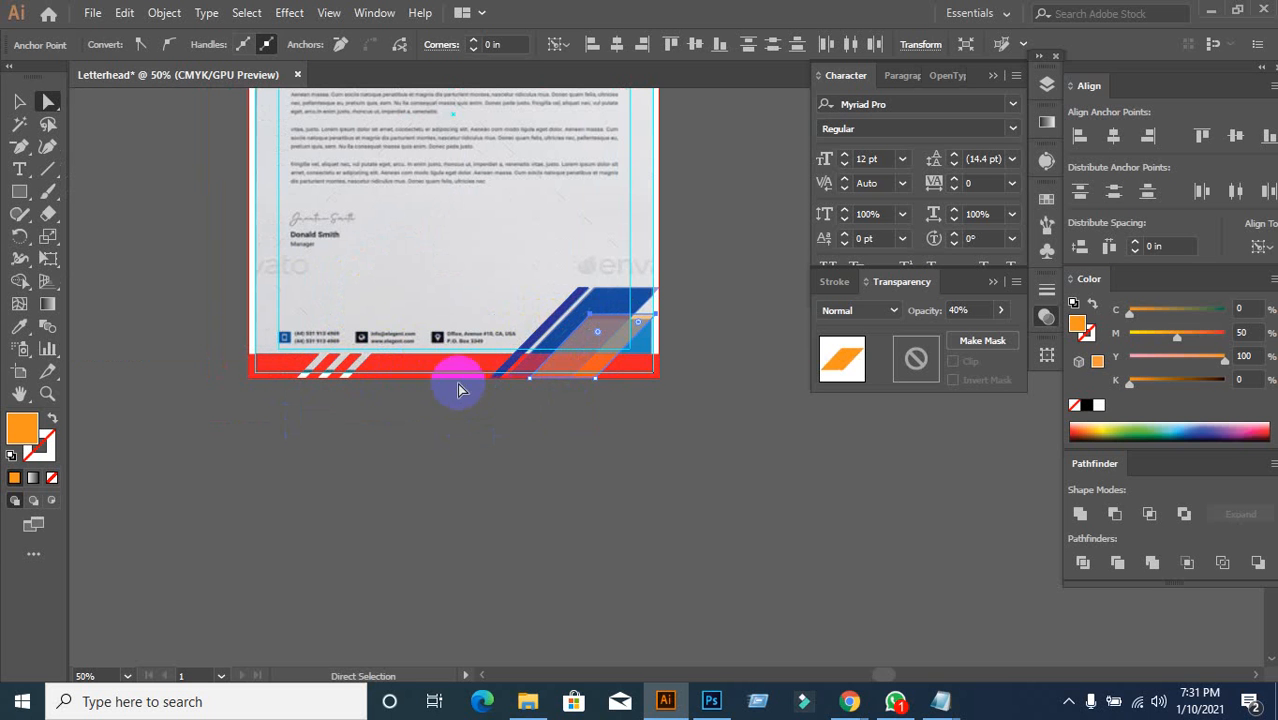
pyautogui.click(19, 101)
pyautogui.click(391, 476)
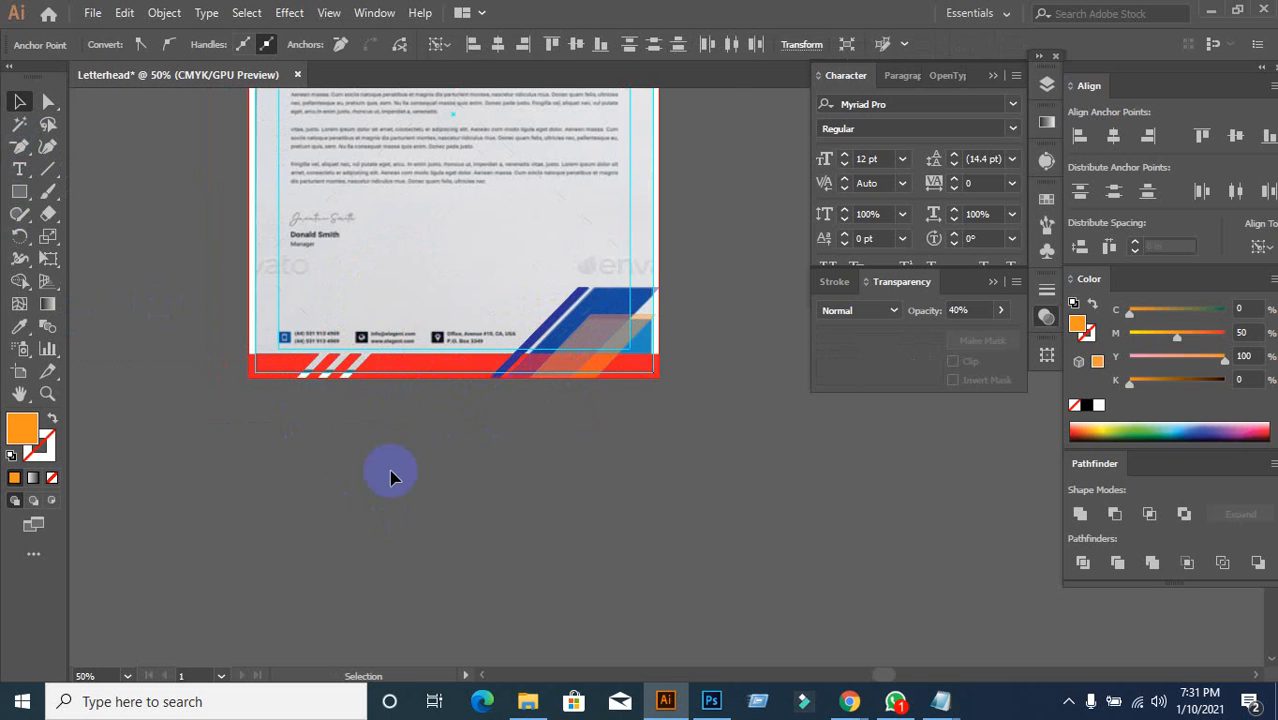
pyautogui.scroll(1, 419, 428)
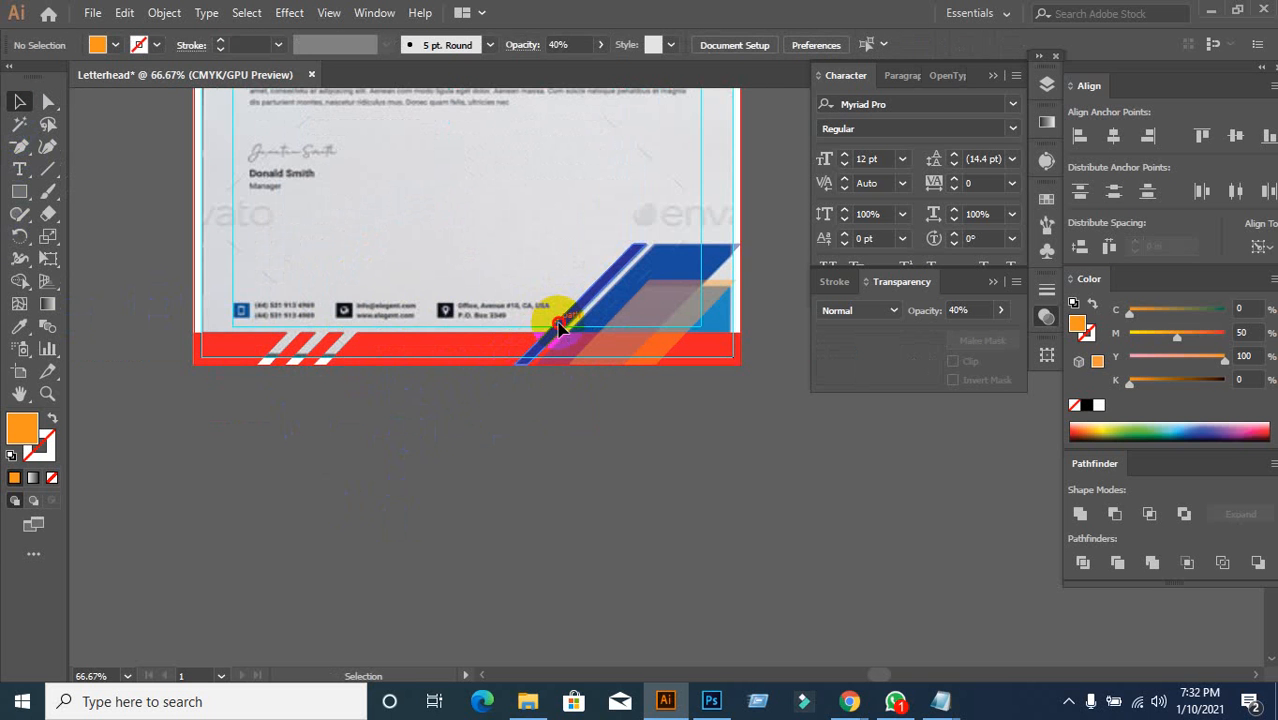
# Step: Try moving the blue stripe over the white footer stripes, then undo the move
pyautogui.moveTo(558, 327); pyautogui.dragTo(330, 335)
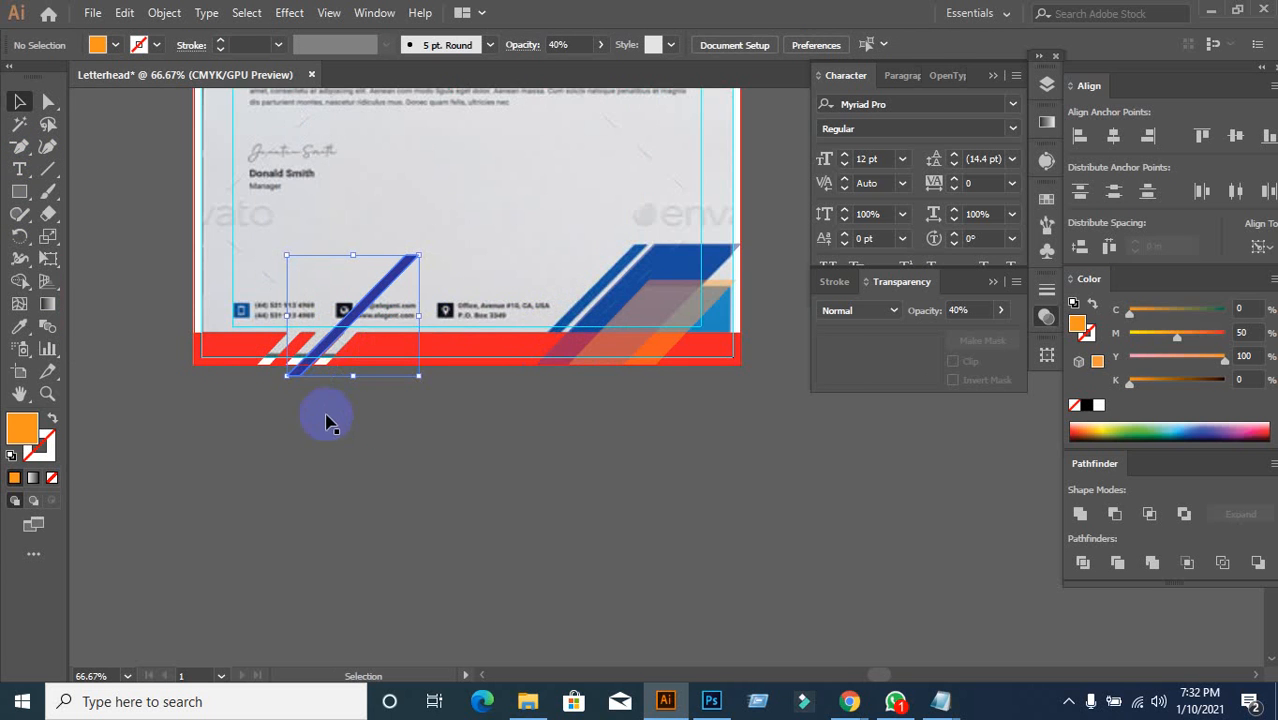
pyautogui.scroll(4, 322, 399)
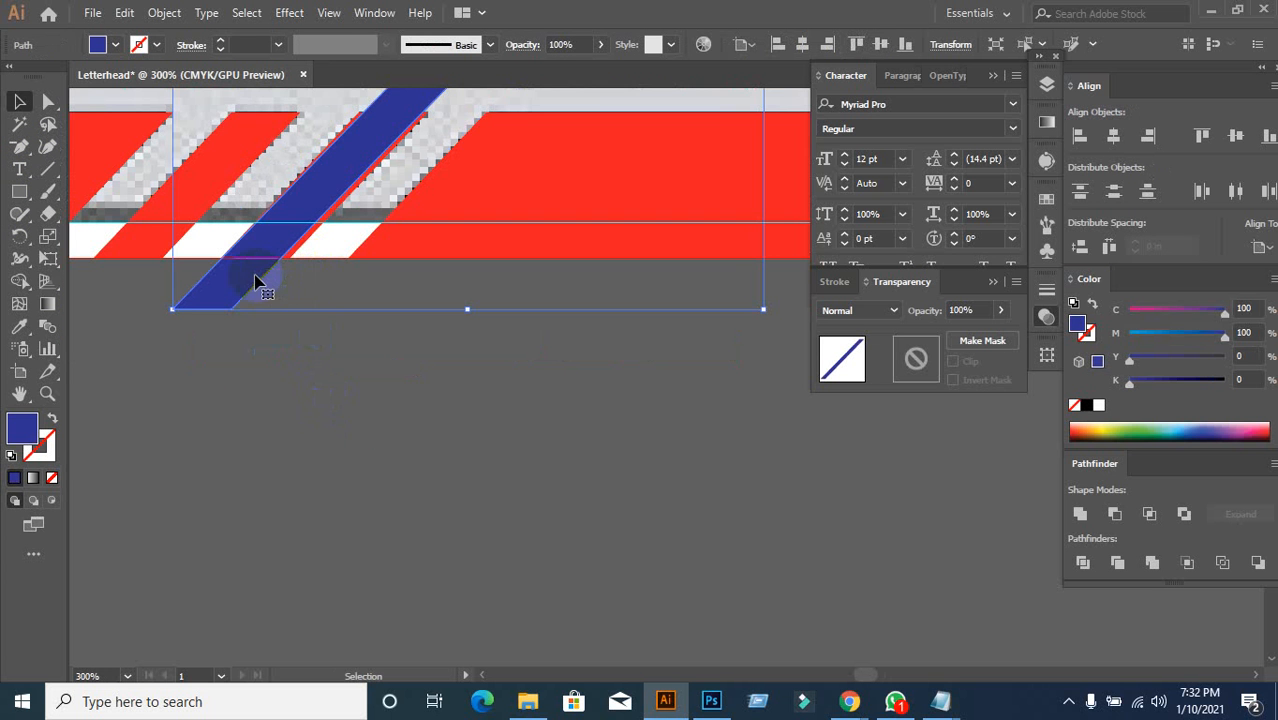
pyautogui.moveTo(255, 283); pyautogui.dragTo(270, 270)
pyautogui.click(331, 443)
pyautogui.hotkey('ctrl', 'z')
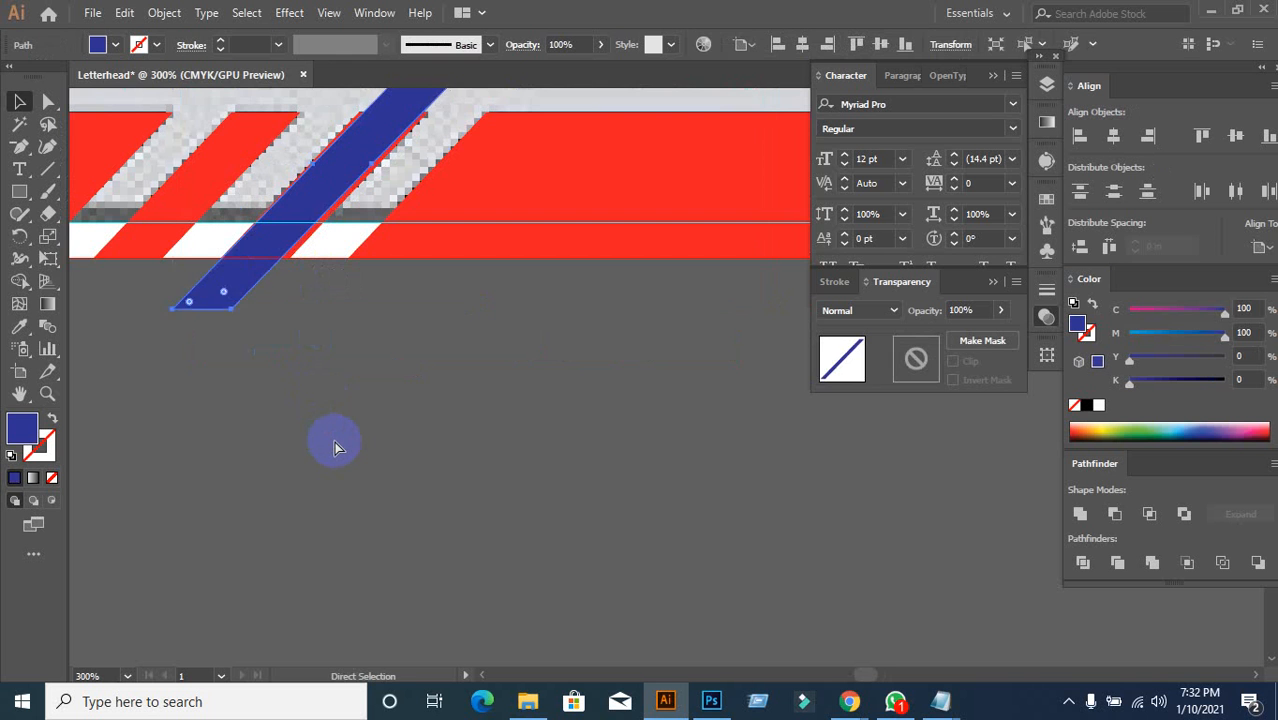
pyautogui.hotkey('ctrl', 'z')
pyautogui.scroll(-2, 335, 445)
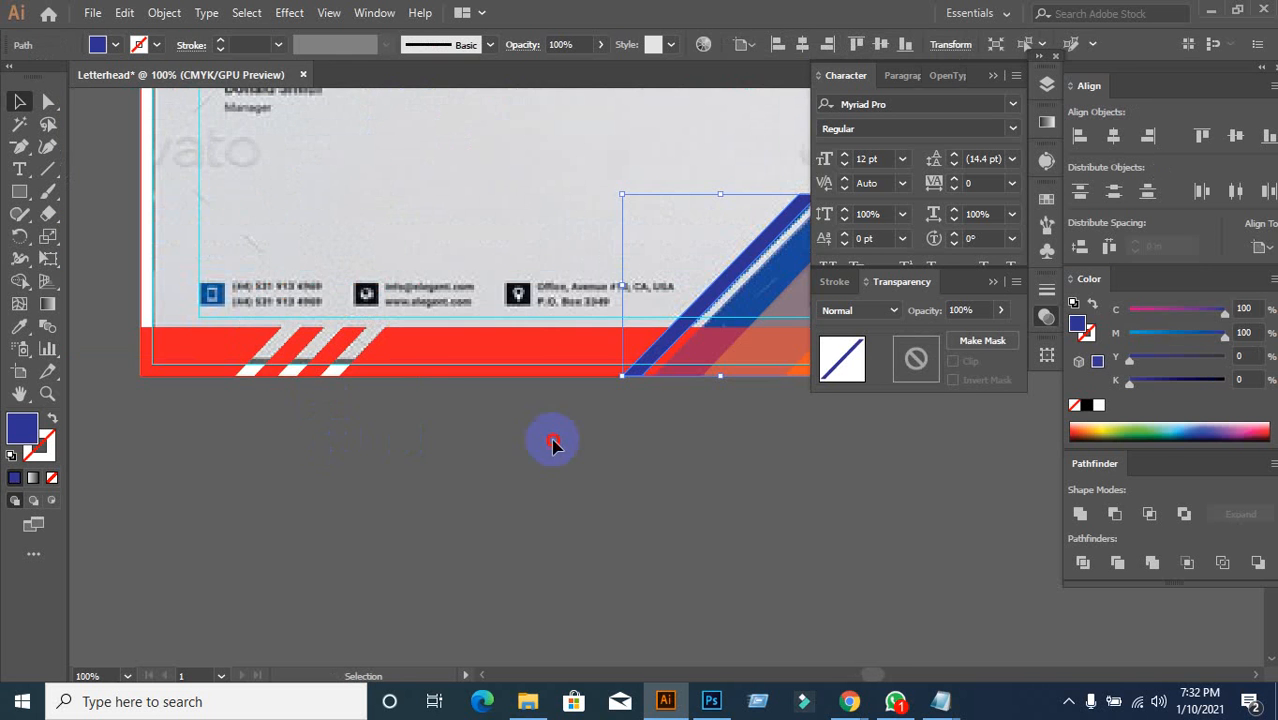
pyautogui.click(553, 443)
pyautogui.moveTo(587, 443); pyautogui.dragTo(214, 503)
# Step: Restore the orange shape's height, then drag its top edge down-left with Direct Selection
pyautogui.click(479, 389)
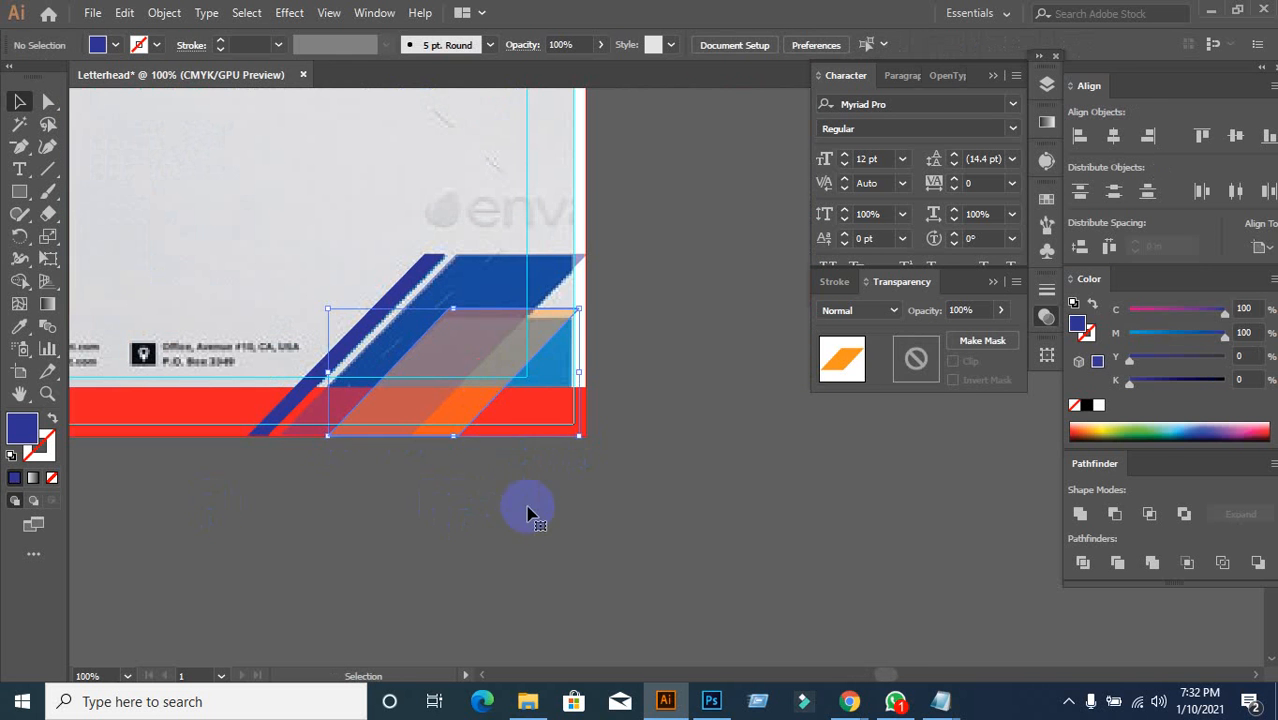
pyautogui.hotkey('ctrl', 'shift', 'z')
pyautogui.click(479, 548)
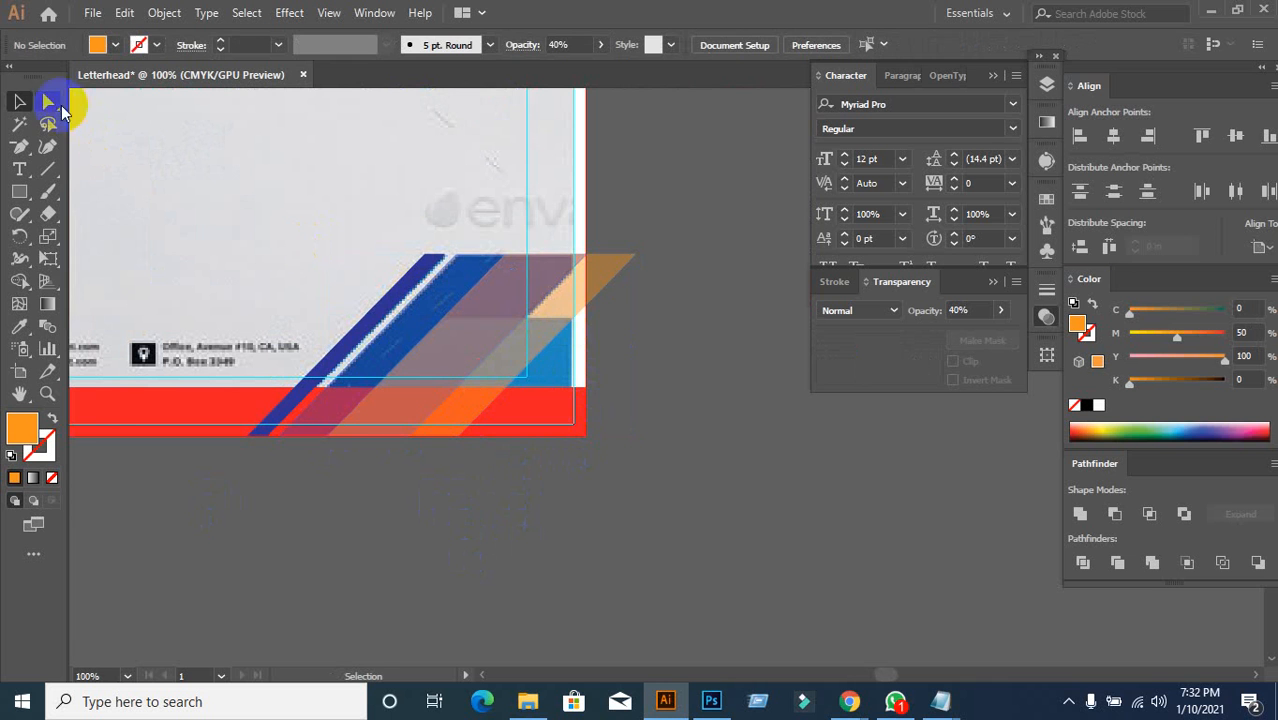
pyautogui.click(49, 102)
pyautogui.click(540, 262)
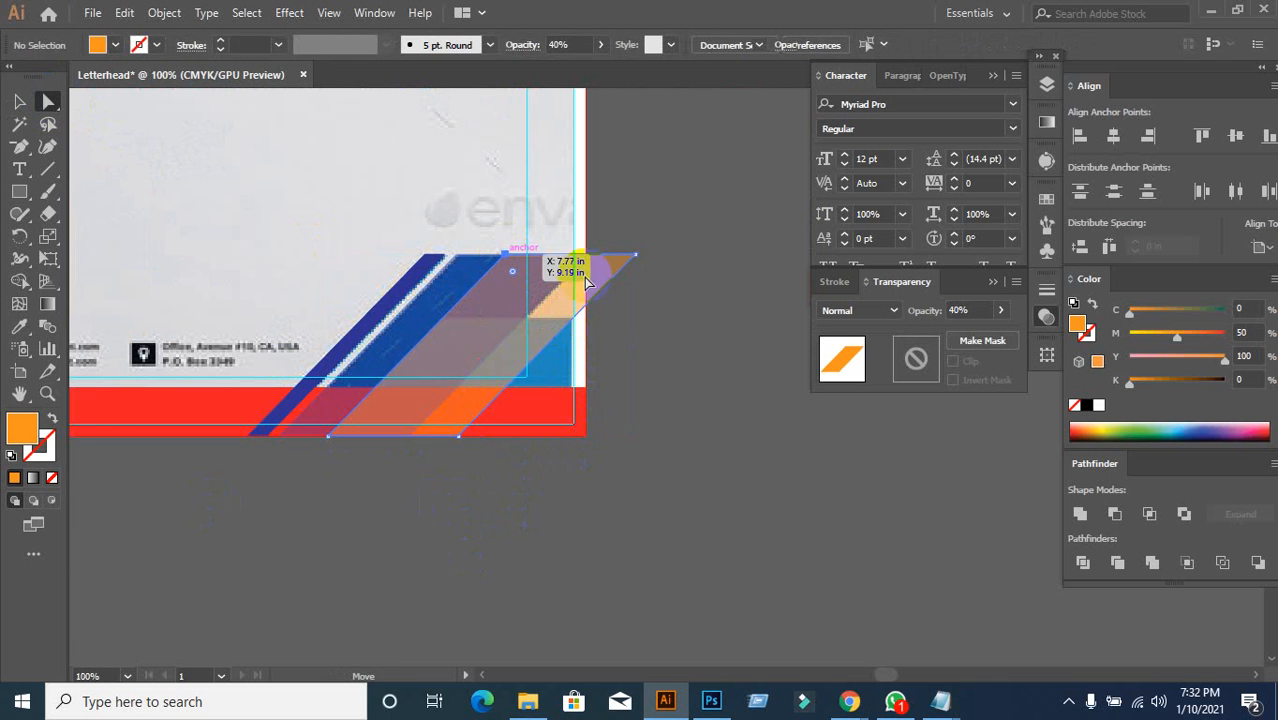
pyautogui.click(634, 261)
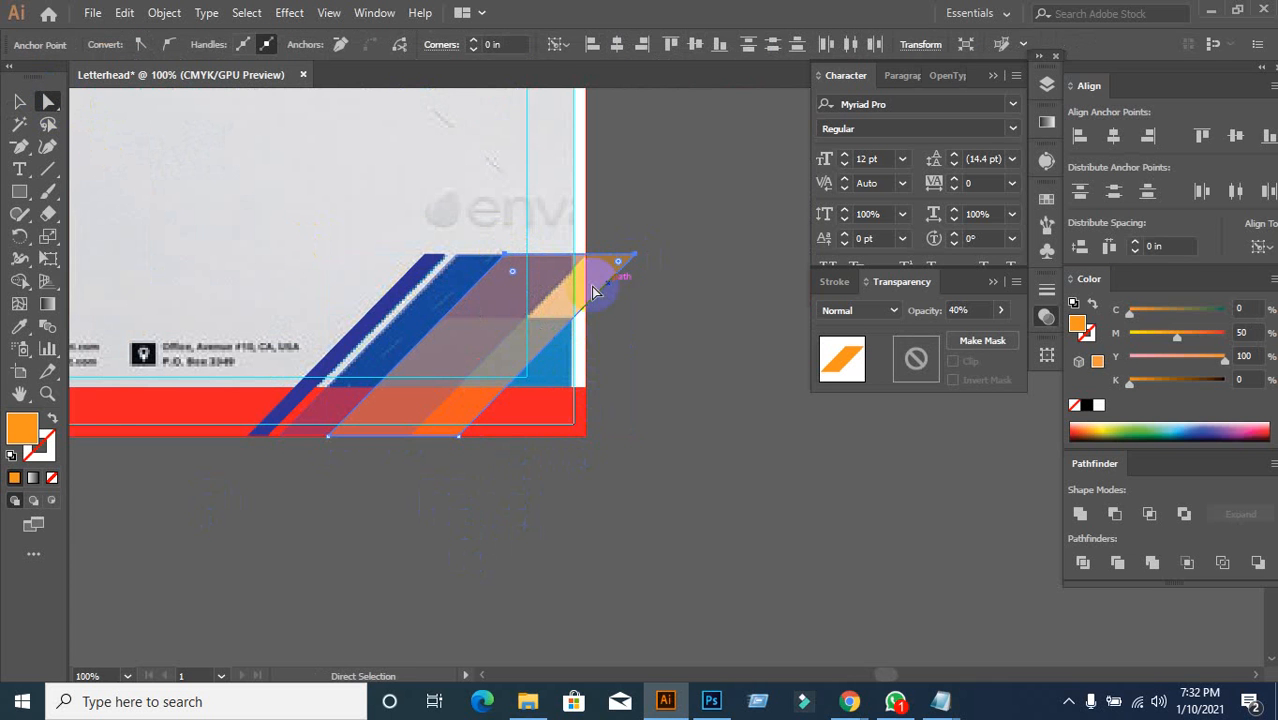
pyautogui.click(562, 270)
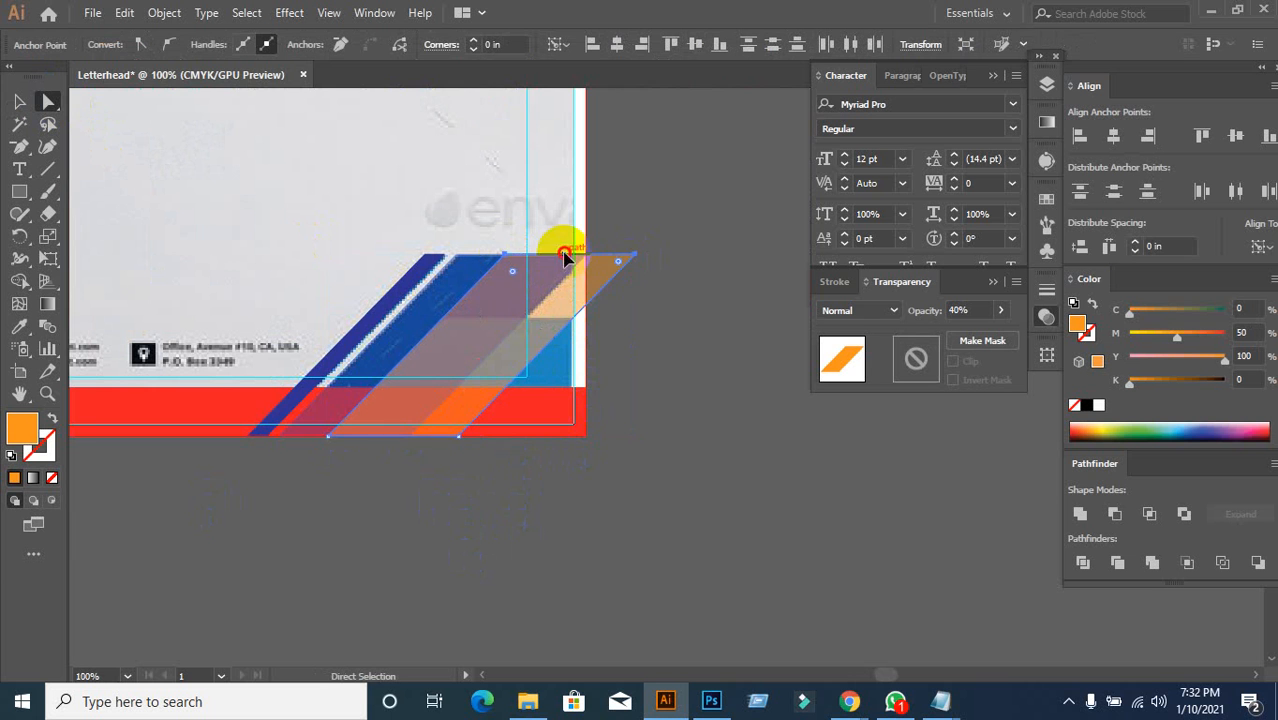
pyautogui.moveTo(564, 258); pyautogui.dragTo(498, 340)
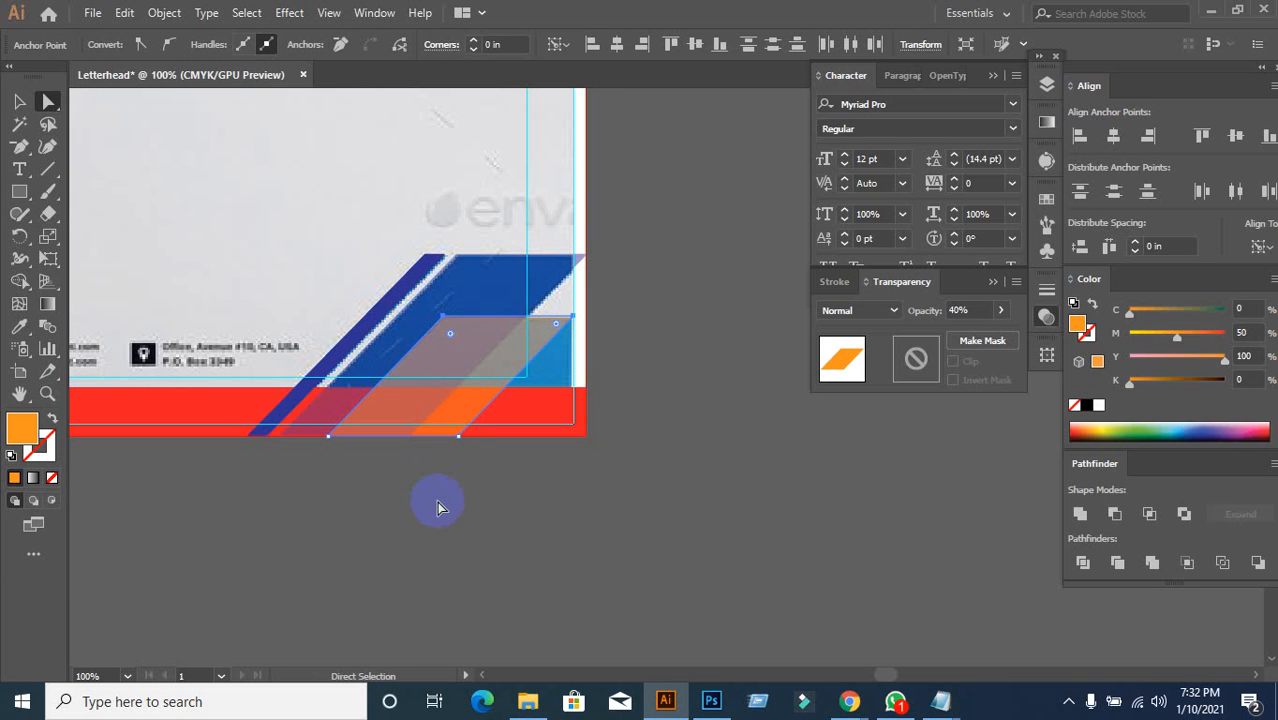
# Step: Zoom in and fine-tune the orange shape's top edge, nudging it about 0.02 in
pyautogui.click(456, 436)
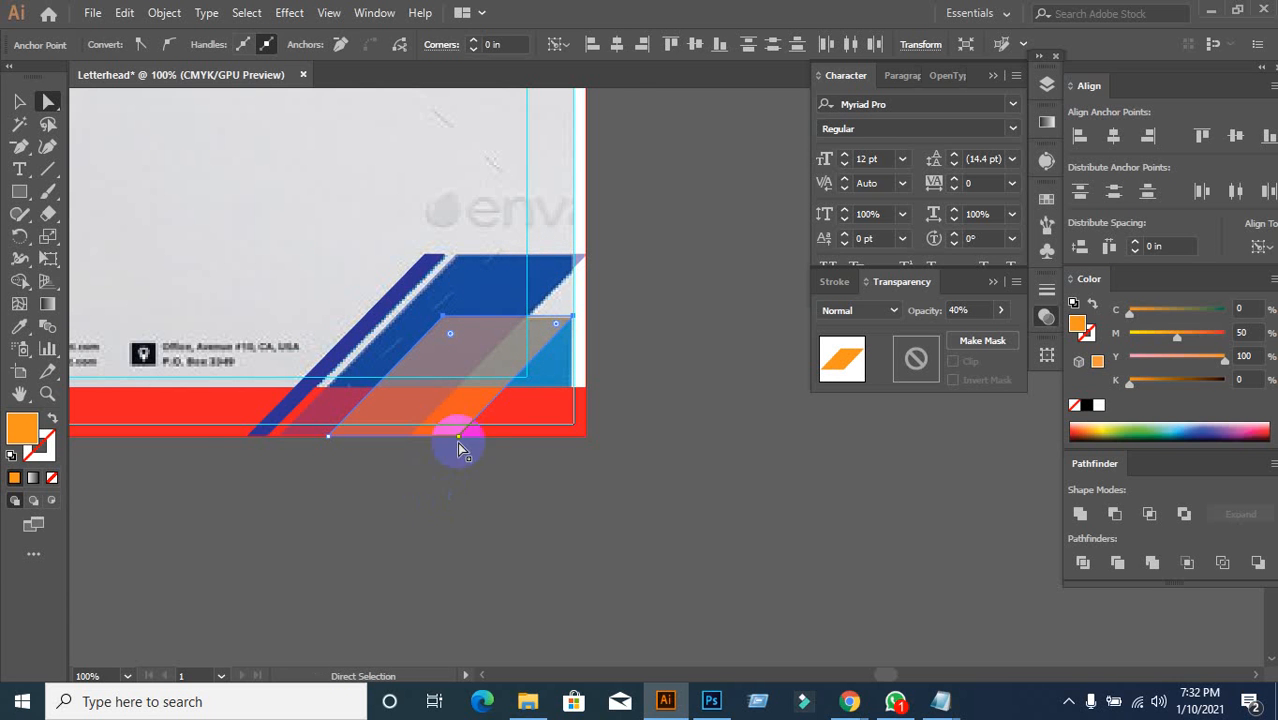
pyautogui.scroll(2, 469, 347)
pyautogui.scroll(2, 521, 339)
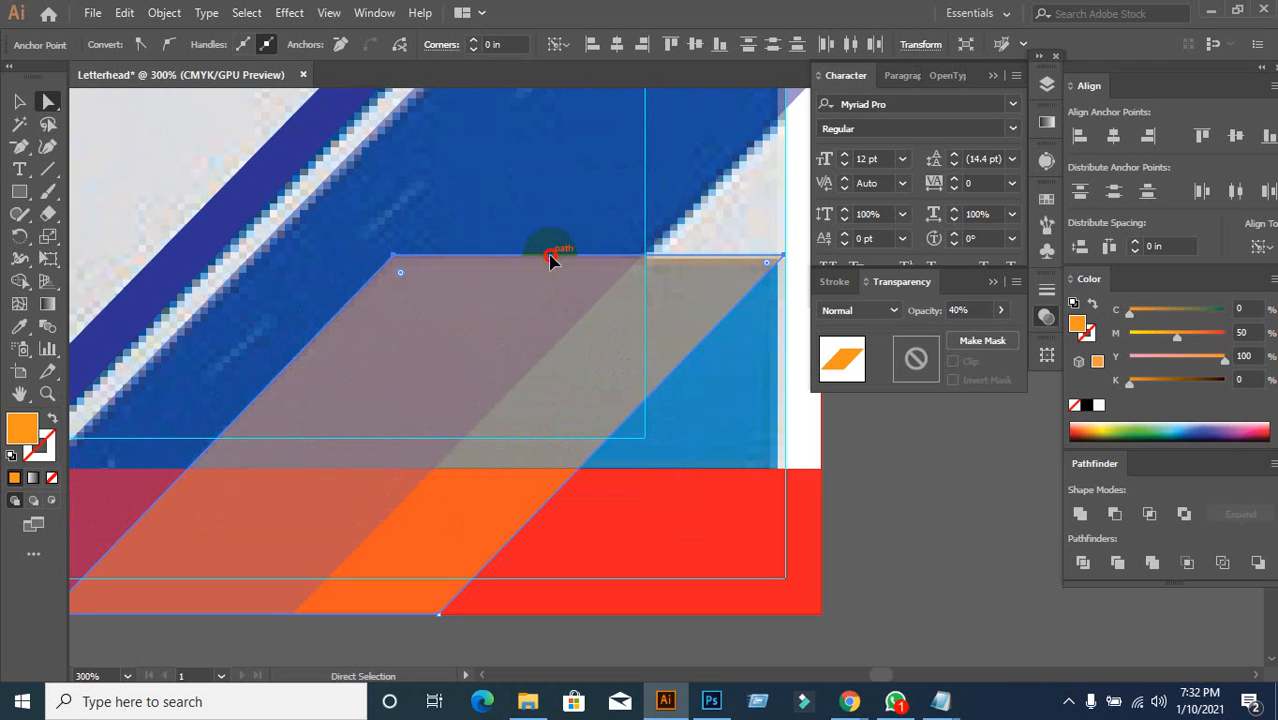
pyautogui.moveTo(549, 259); pyautogui.dragTo(553, 258)
pyautogui.scroll(-3, 524, 346)
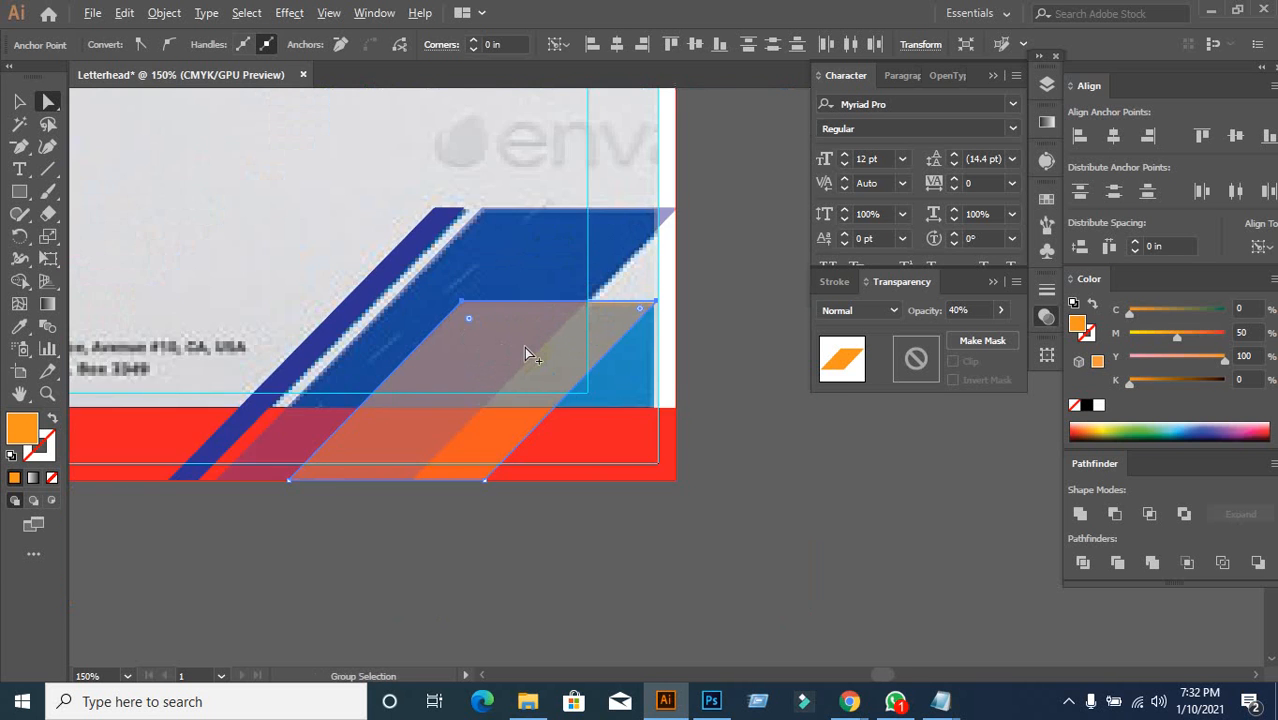
pyautogui.click(18, 100)
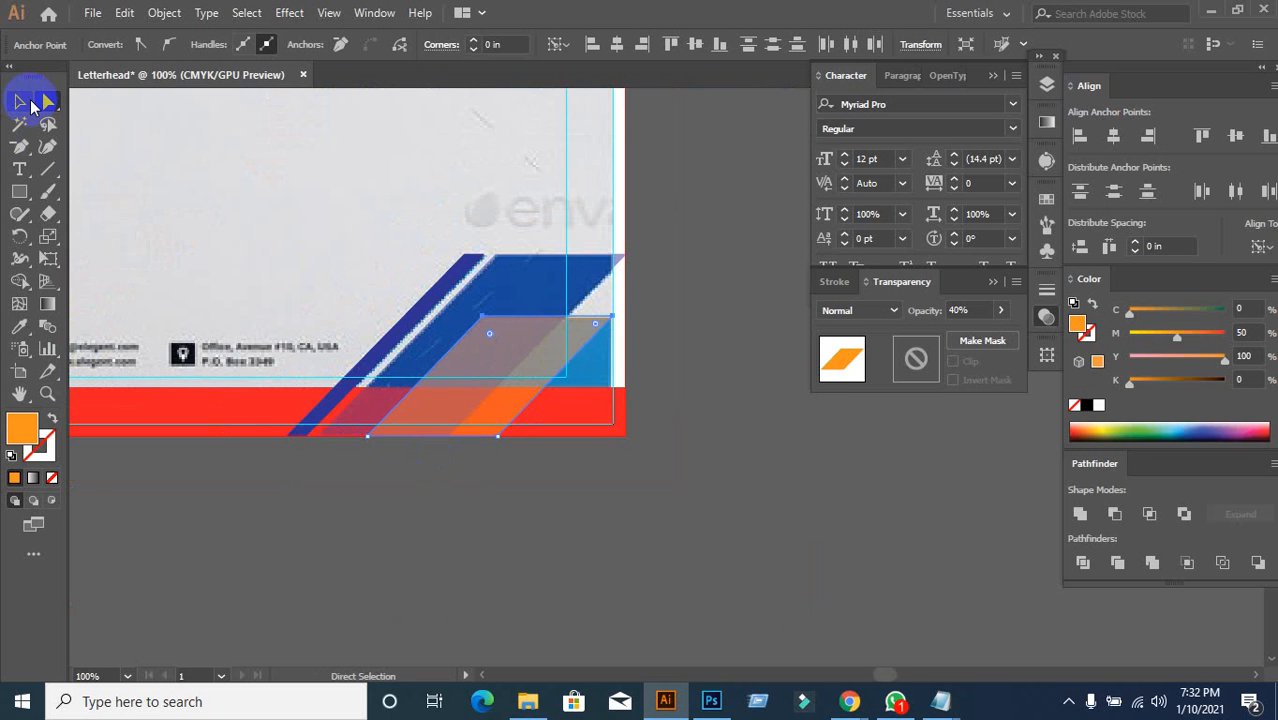
# Step: Select the blue slanted shapes, checking fill and view options without changing them
pyautogui.click(359, 511)
pyautogui.click(576, 295)
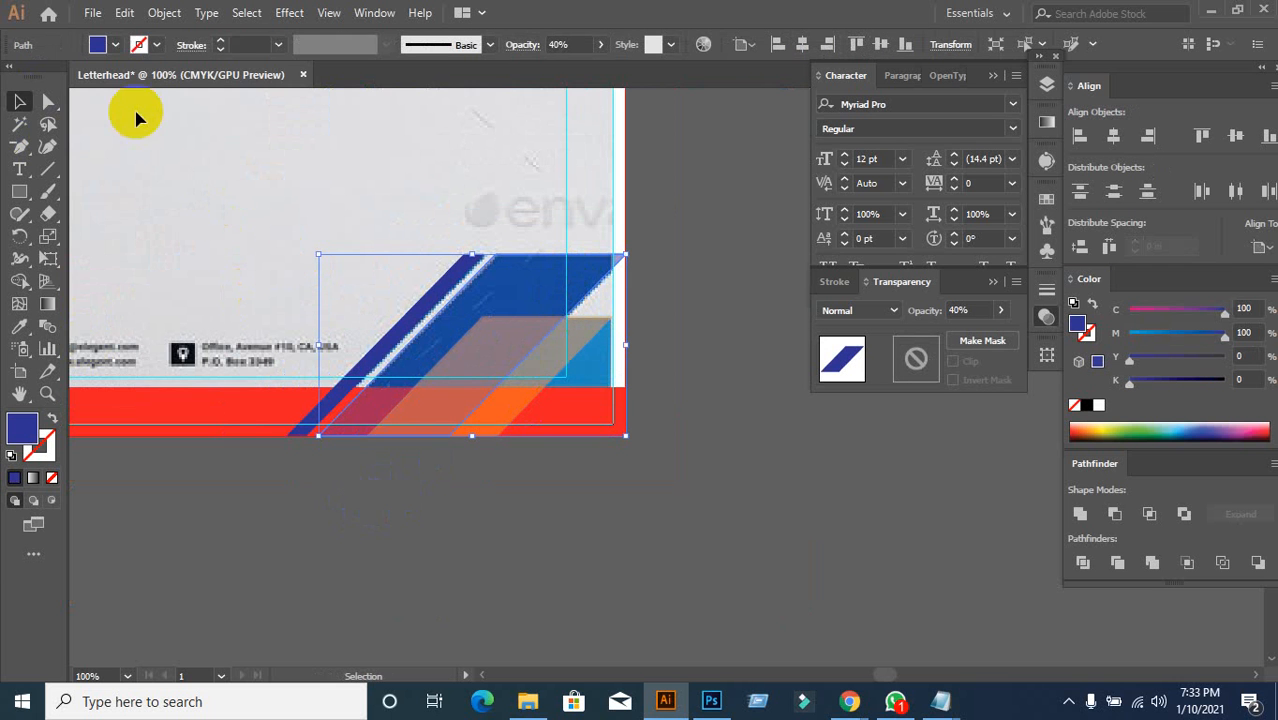
pyautogui.click(114, 44)
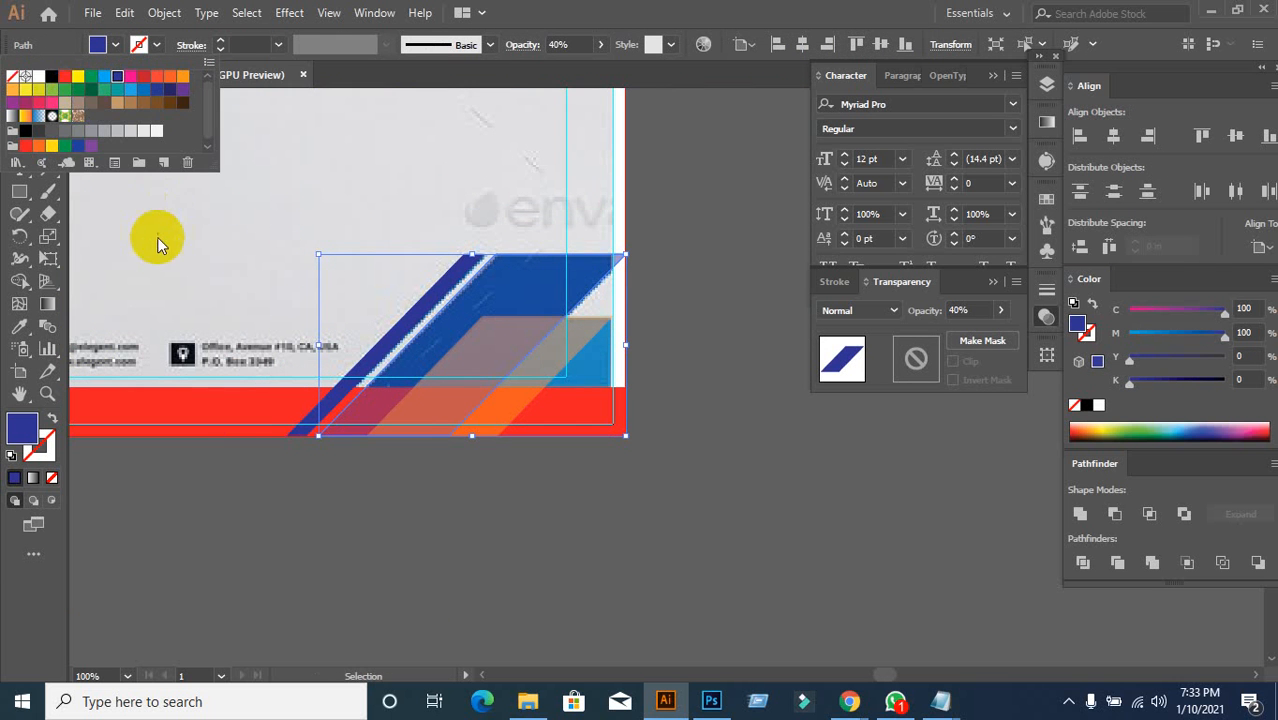
pyautogui.click(870, 432)
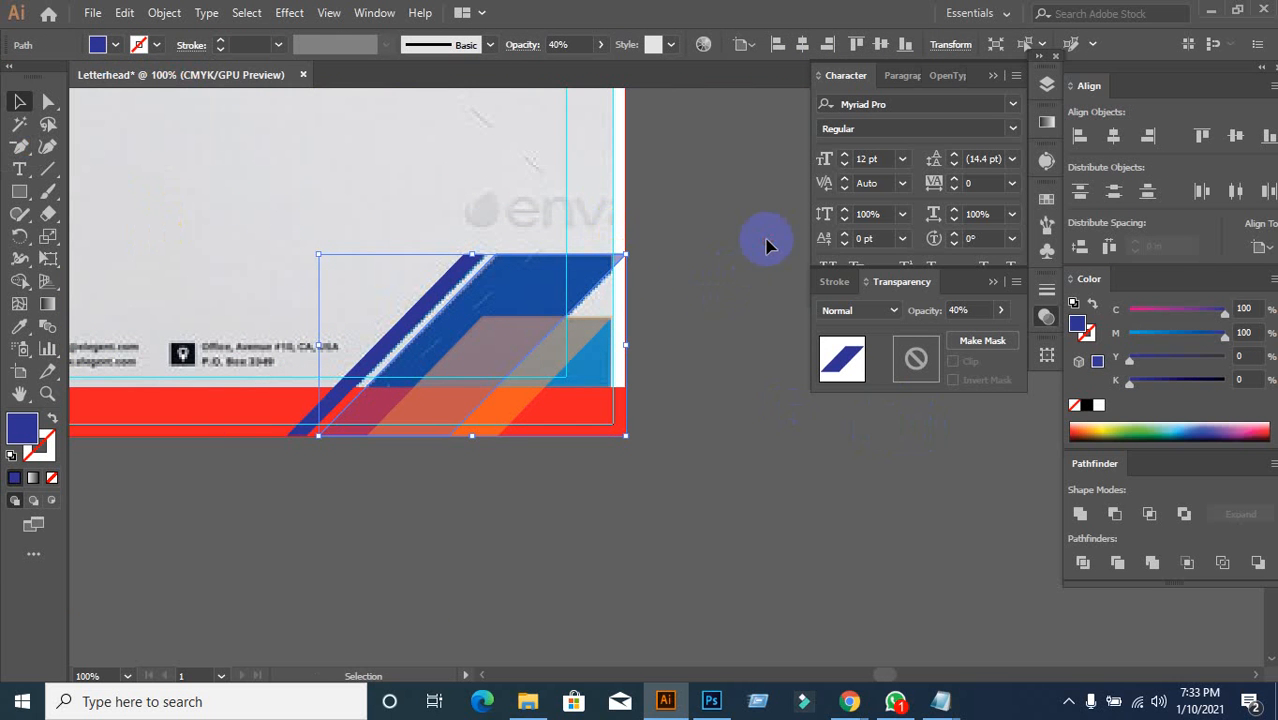
pyautogui.click(767, 245)
pyautogui.click(562, 271)
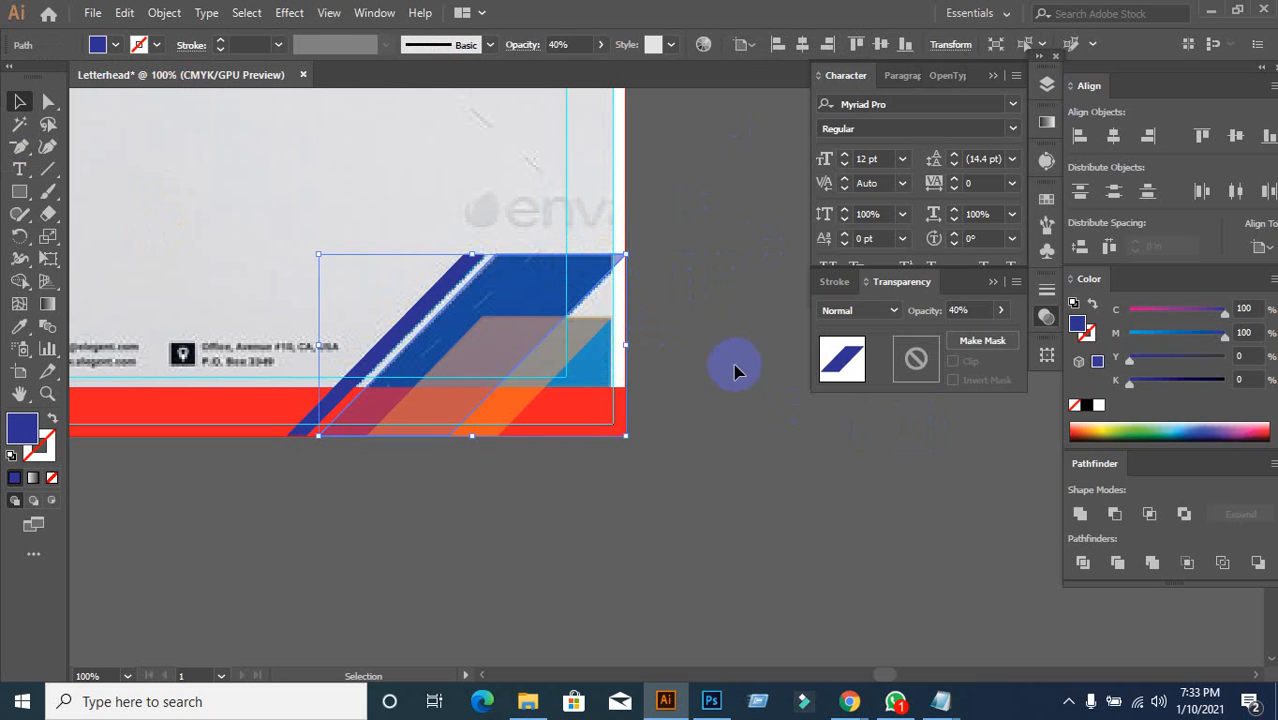
pyautogui.click(329, 13)
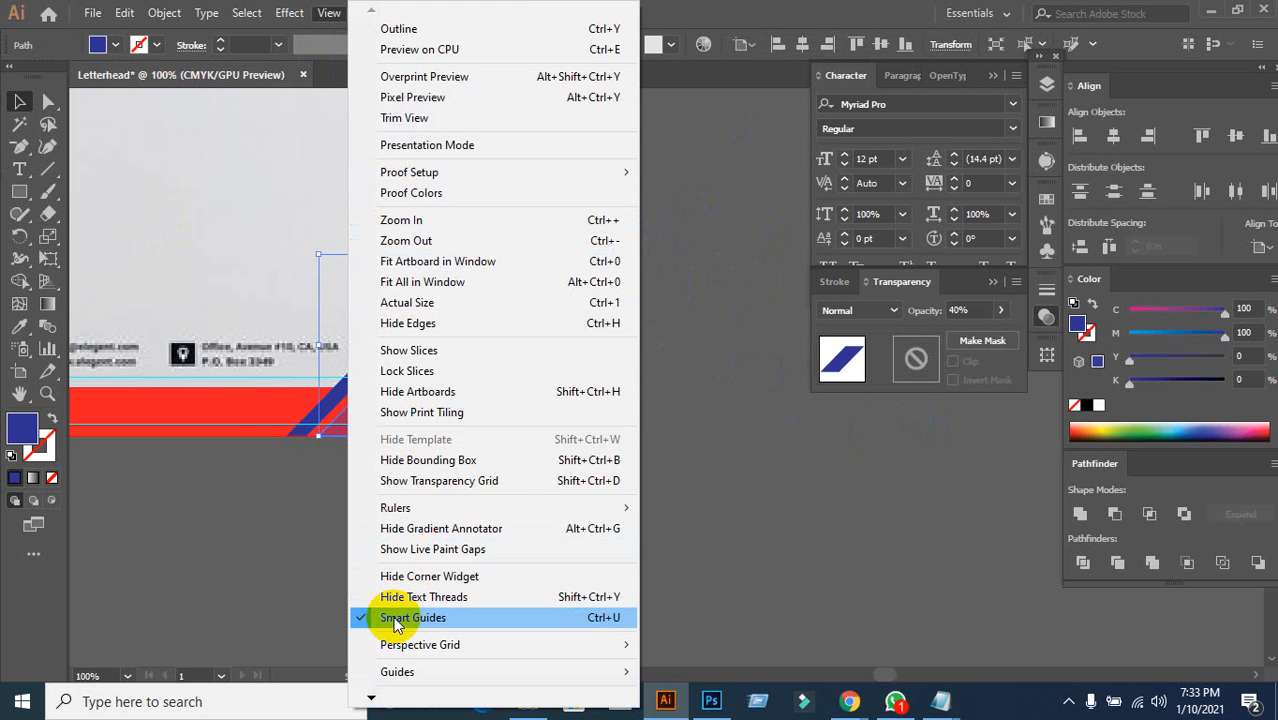
pyautogui.click(676, 443)
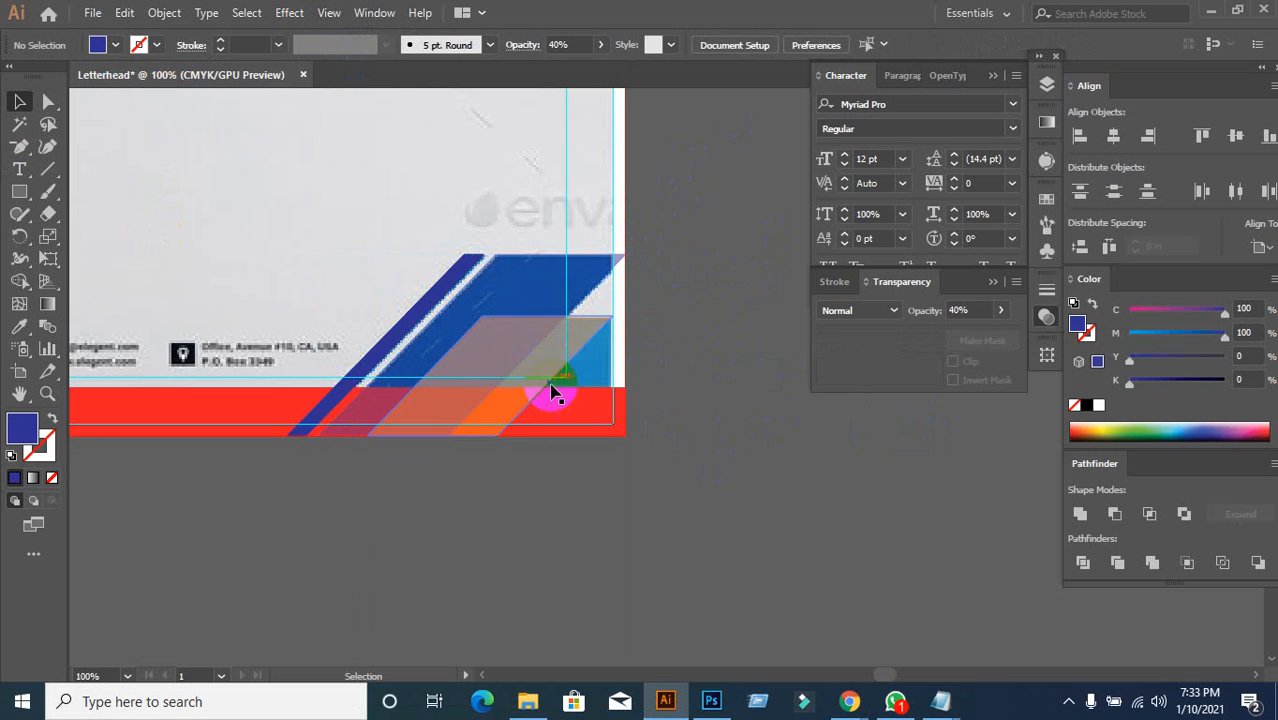
# Step: Set the blue diagonal slash's opacity to 100%
pyautogui.click(534, 291)
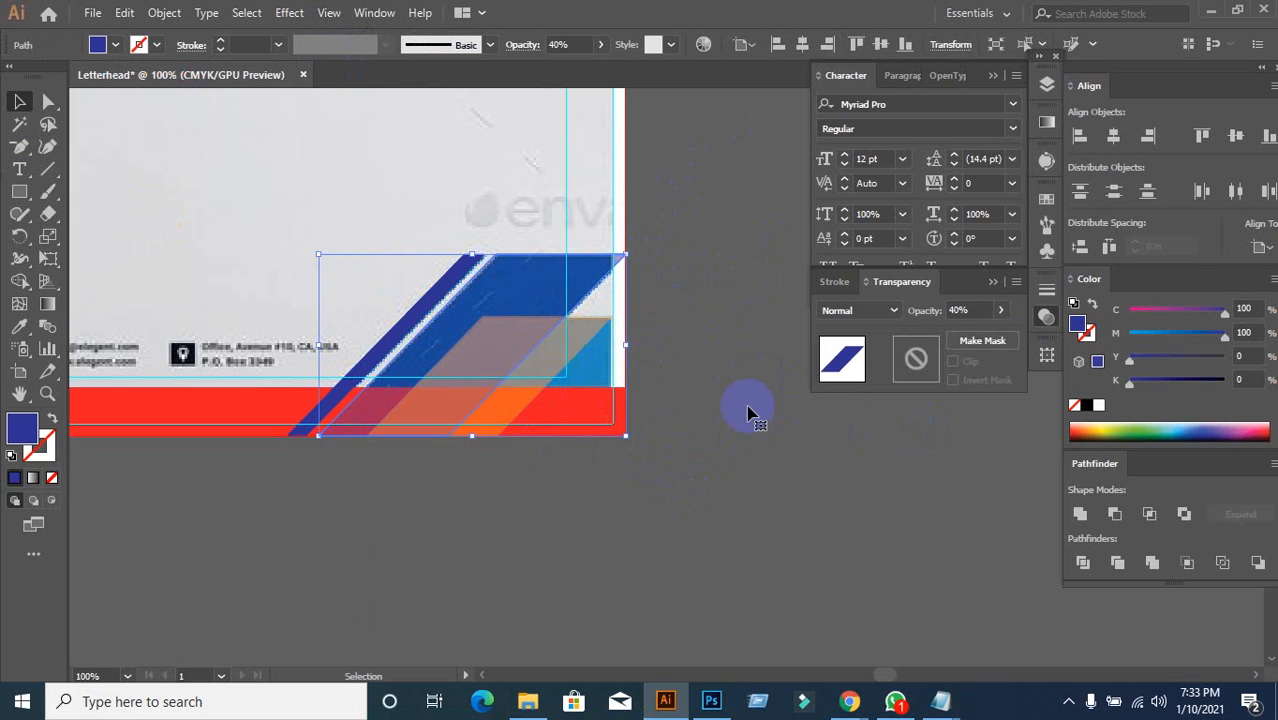
pyautogui.click(960, 310)
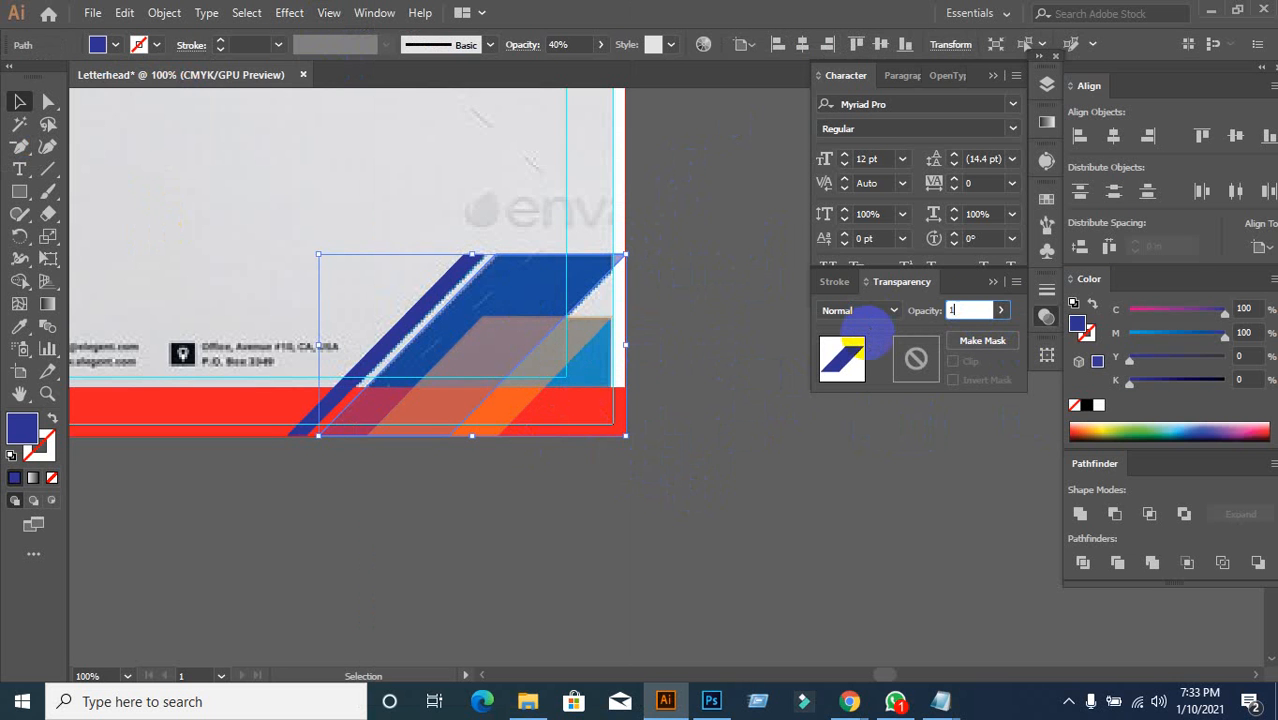
pyautogui.press('Return')
pyautogui.click(819, 452)
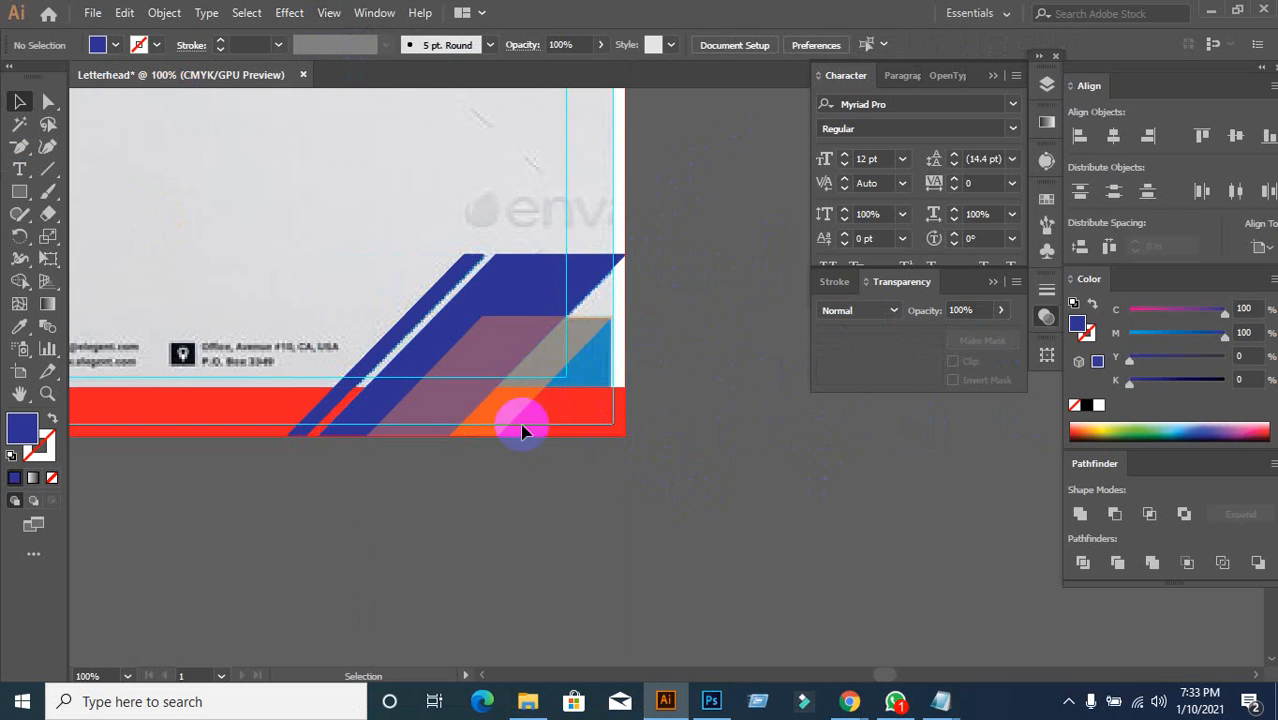
# Step: Set the orange parallelogram's opacity to 100% as well
pyautogui.click(502, 410)
pyautogui.click(972, 312)
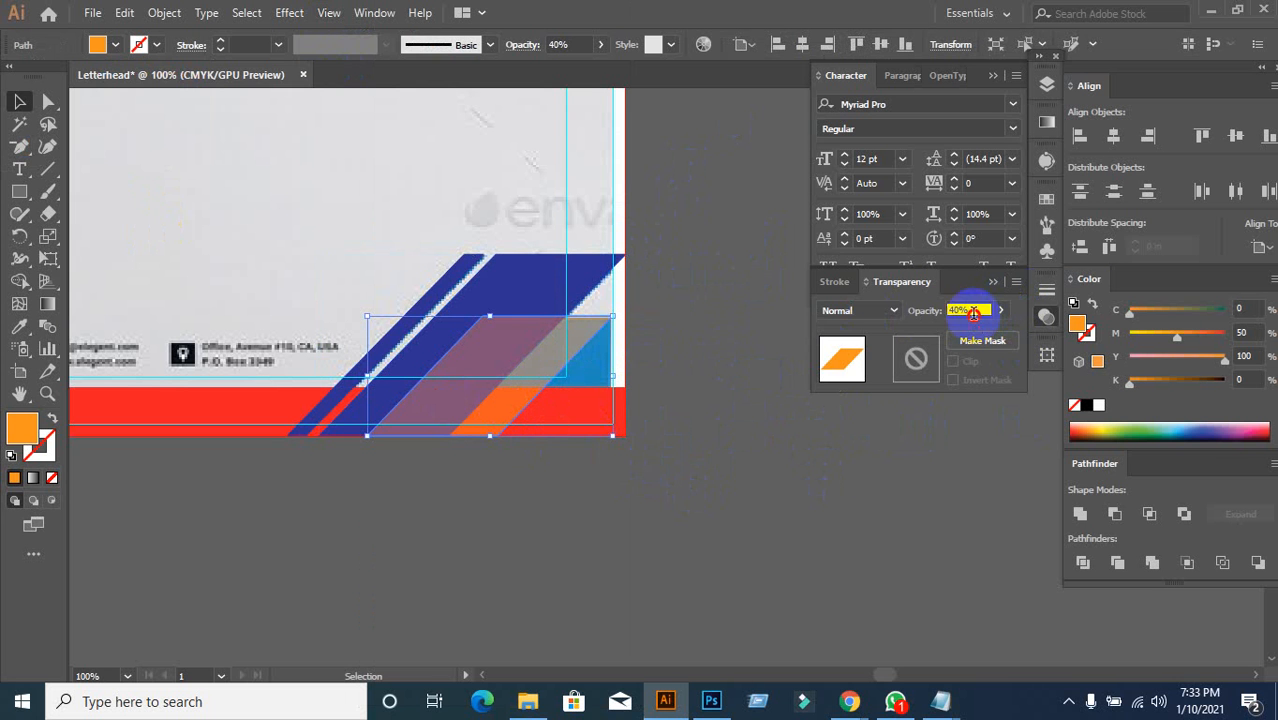
pyautogui.click(849, 358)
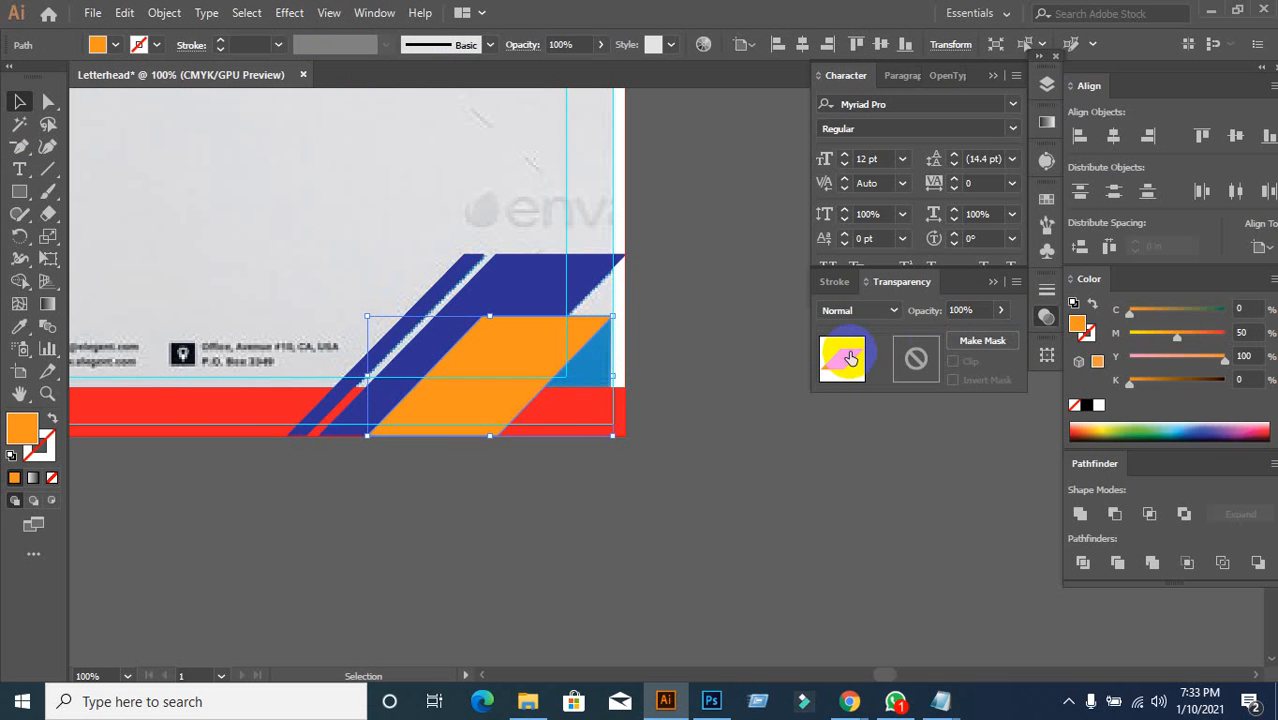
pyautogui.click(645, 530)
pyautogui.scroll(-2, 695, 480)
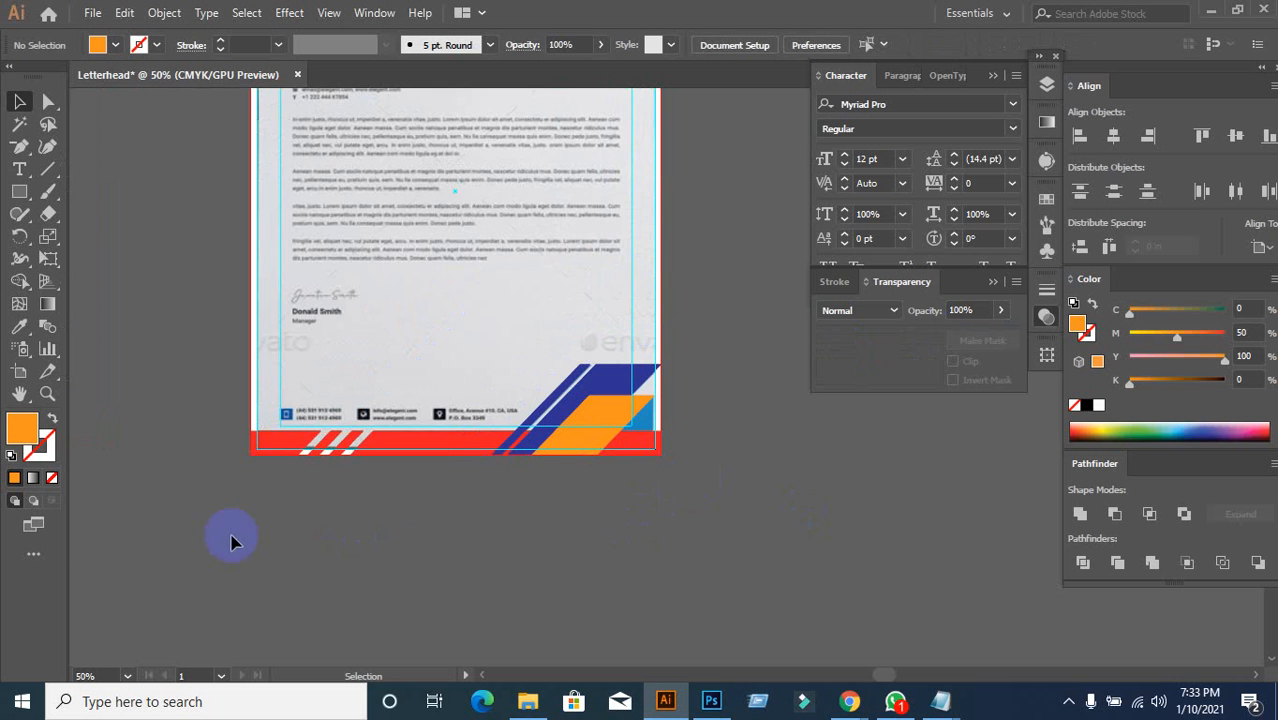
pyautogui.scroll(2, 668, 430)
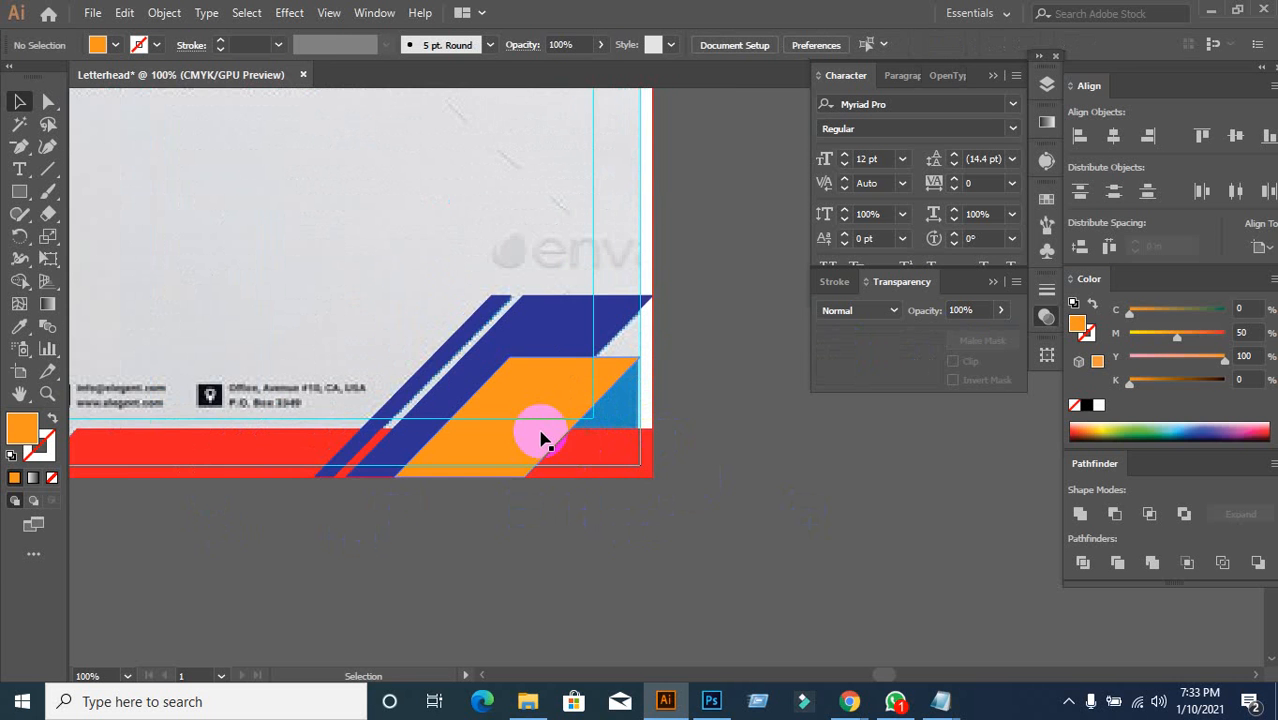
pyautogui.scroll(-2, 685, 434)
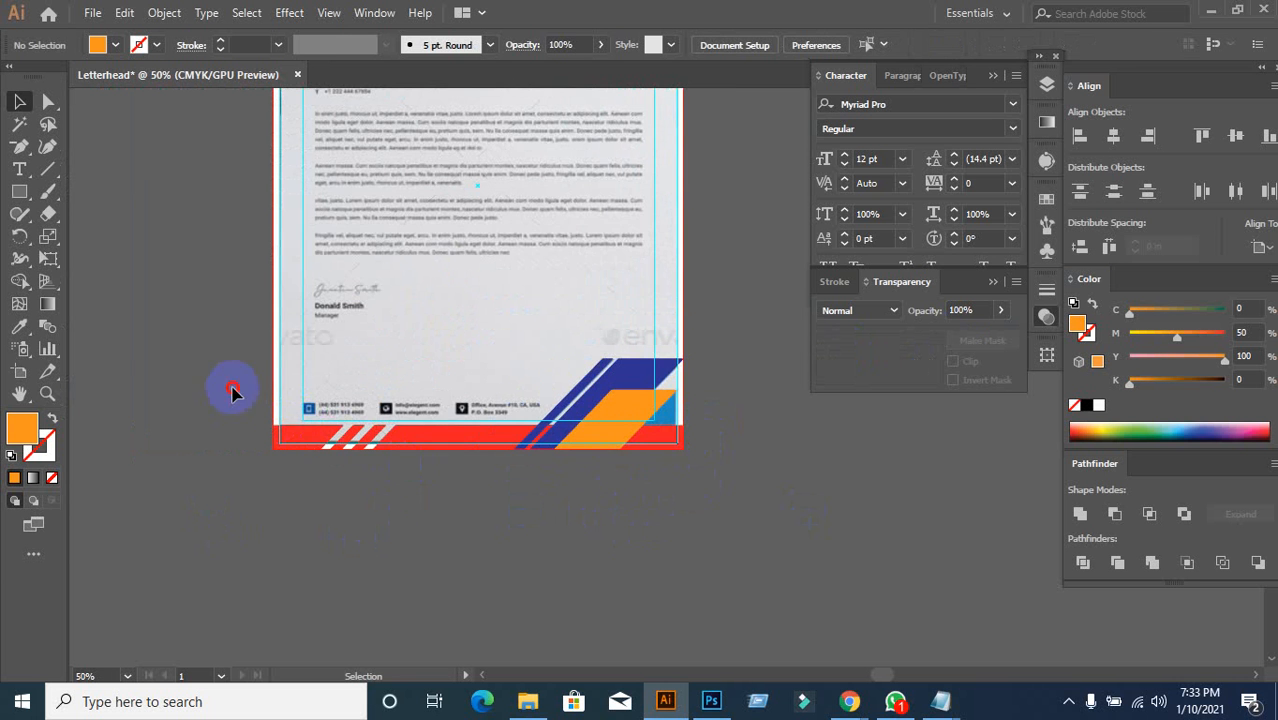
pyautogui.moveTo(228, 388); pyautogui.dragTo(737, 527)
pyautogui.moveTo(606, 424); pyautogui.dragTo(744, 576)
pyautogui.click(936, 516)
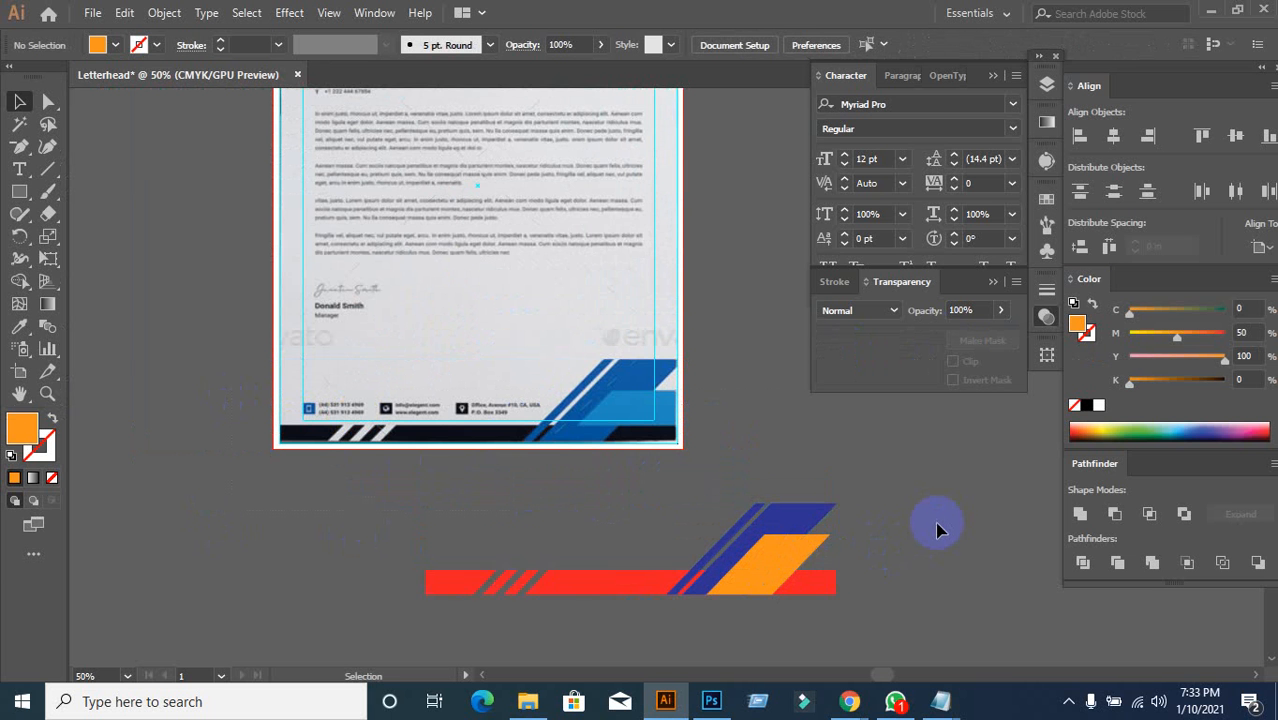
pyautogui.scroll(-1, 900, 558)
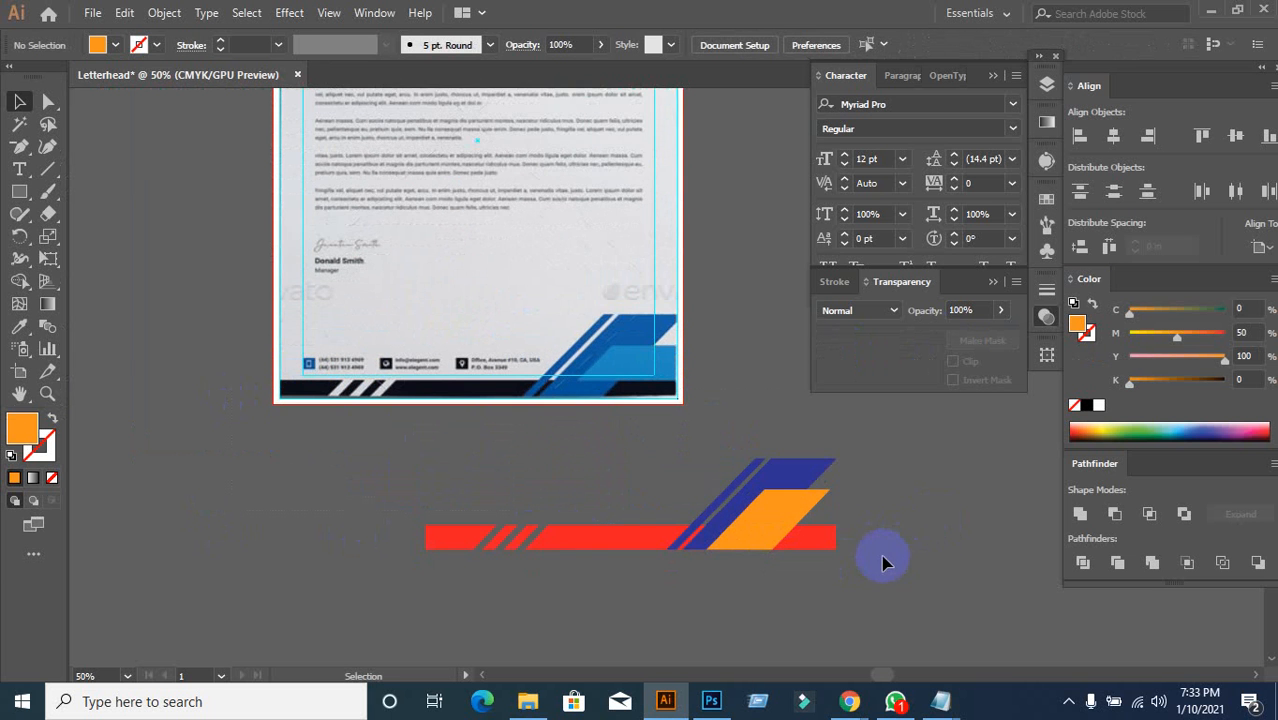
pyautogui.scroll(2, 882, 562)
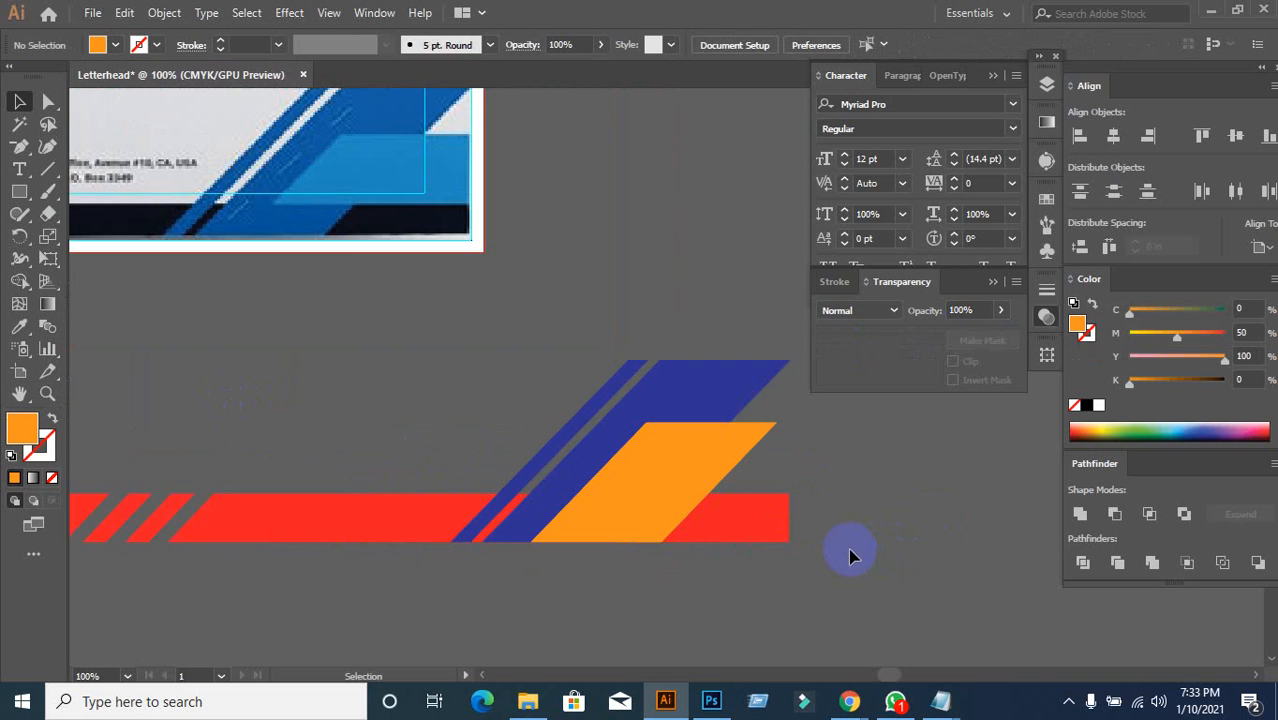
pyautogui.scroll(-1, 851, 557)
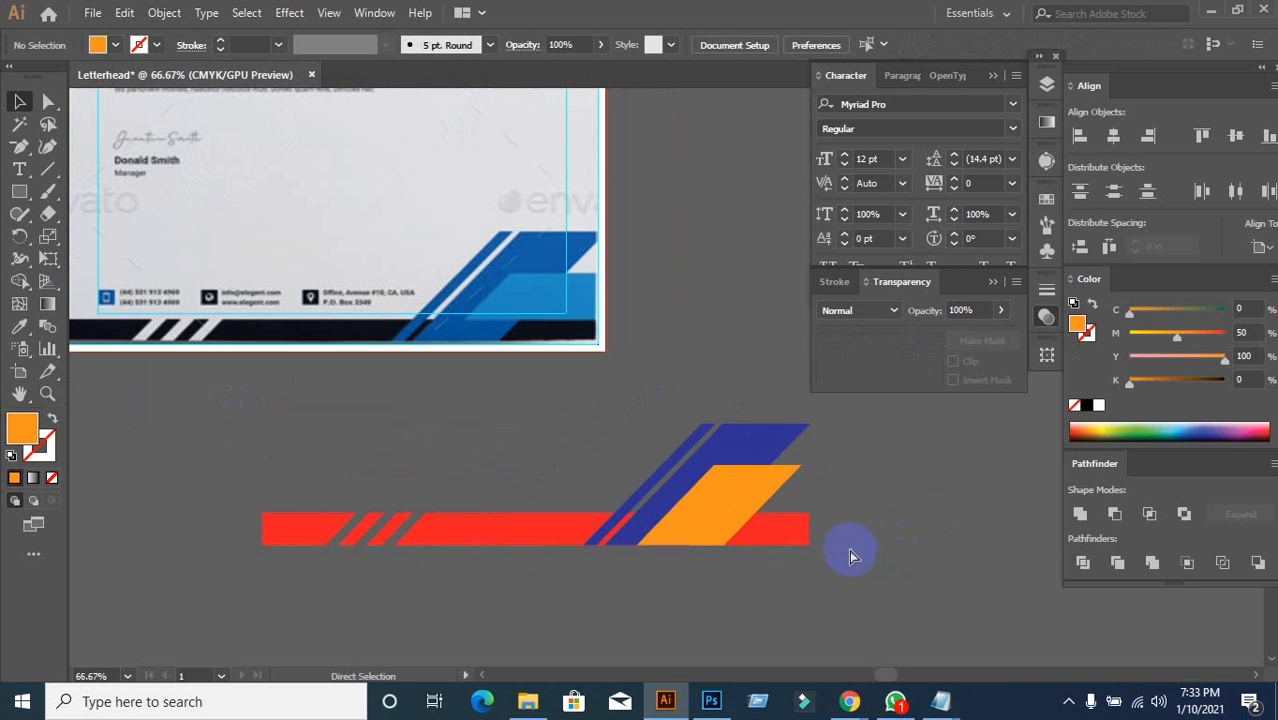
pyautogui.hotkey('ctrl', 'z')
pyautogui.hotkey('ctrl', 'z')
pyautogui.click(713, 490)
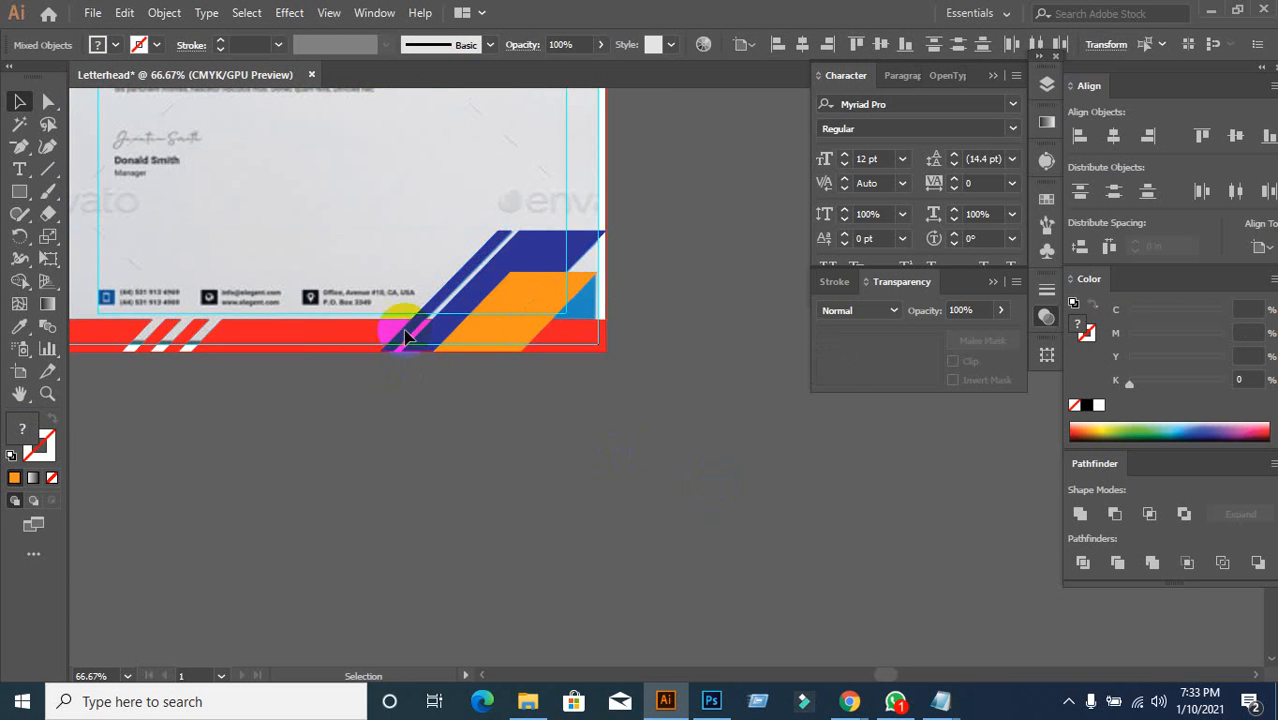
pyautogui.scroll(1, 408, 332)
pyautogui.moveTo(630, 443); pyautogui.dragTo(477, 489)
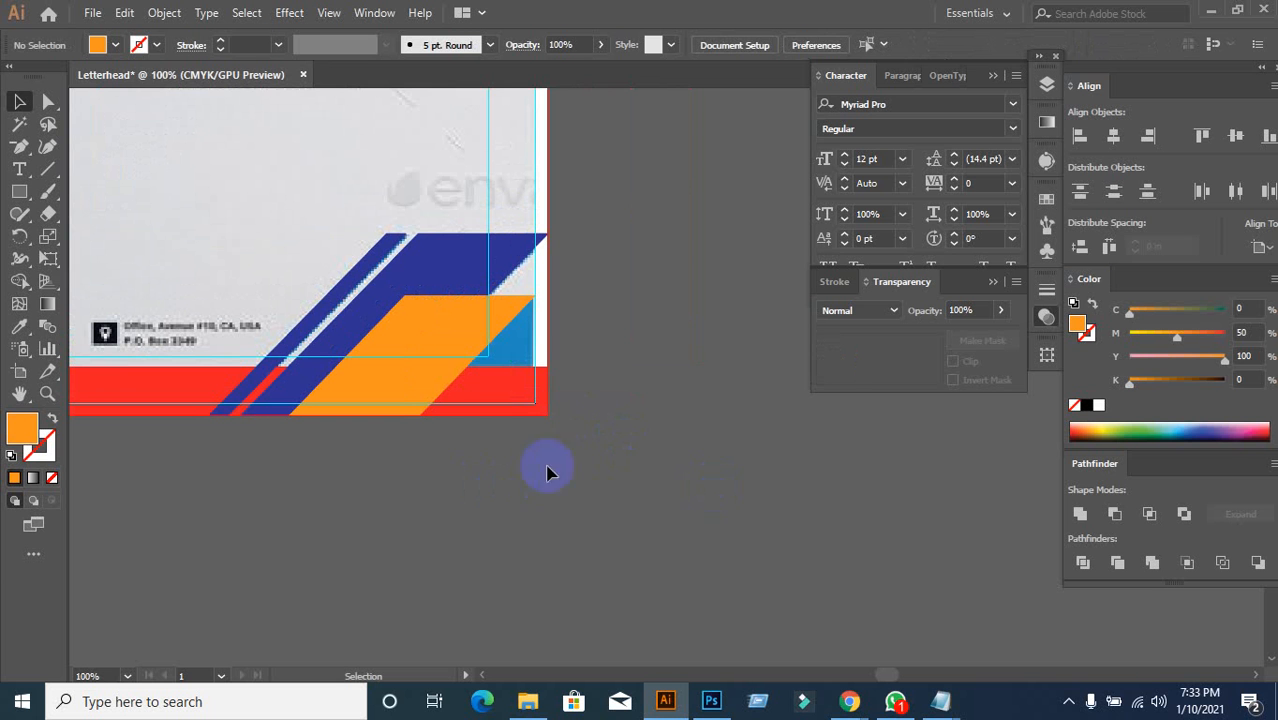
# Step: Trial-stretch the orange parallelogram's right side with Direct Selection, undoing each attempt
pyautogui.click(442, 388)
pyautogui.click(533, 477)
pyautogui.click(48, 101)
pyautogui.click(542, 399)
pyautogui.click(461, 368)
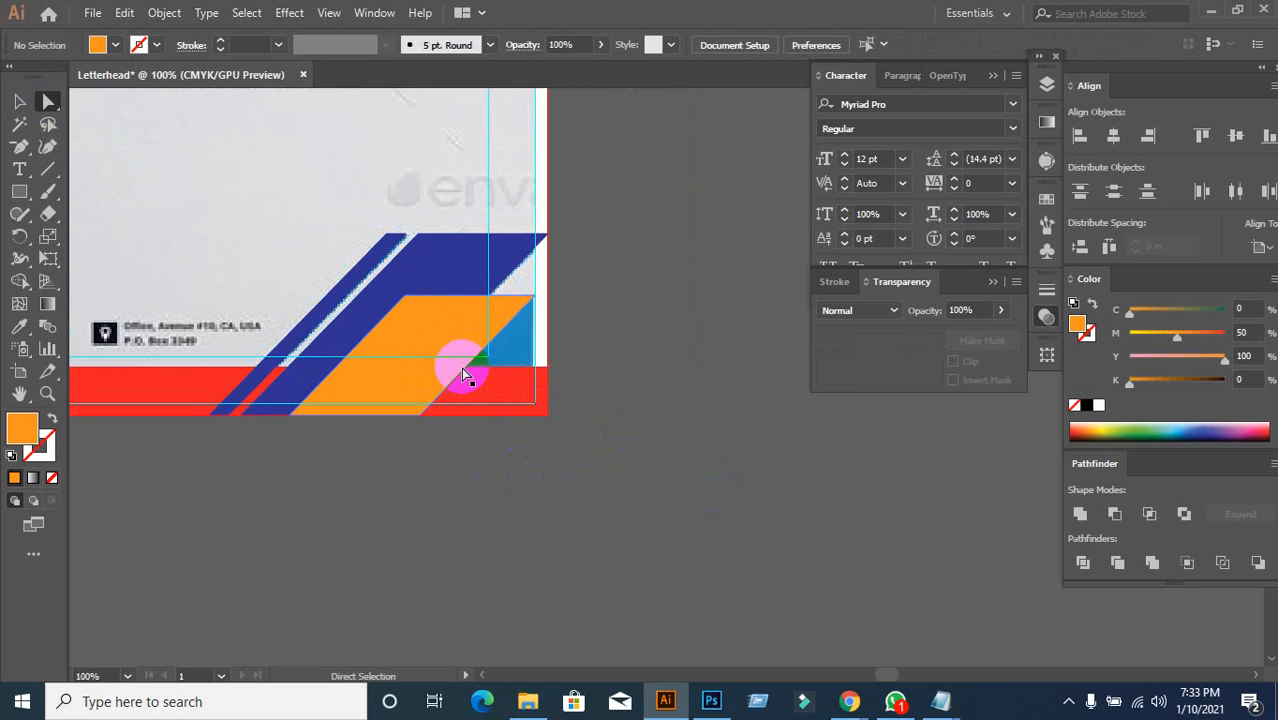
pyautogui.moveTo(461, 367); pyautogui.dragTo(486, 369)
pyautogui.hotkey('ctrl', 'z')
pyautogui.click(610, 439)
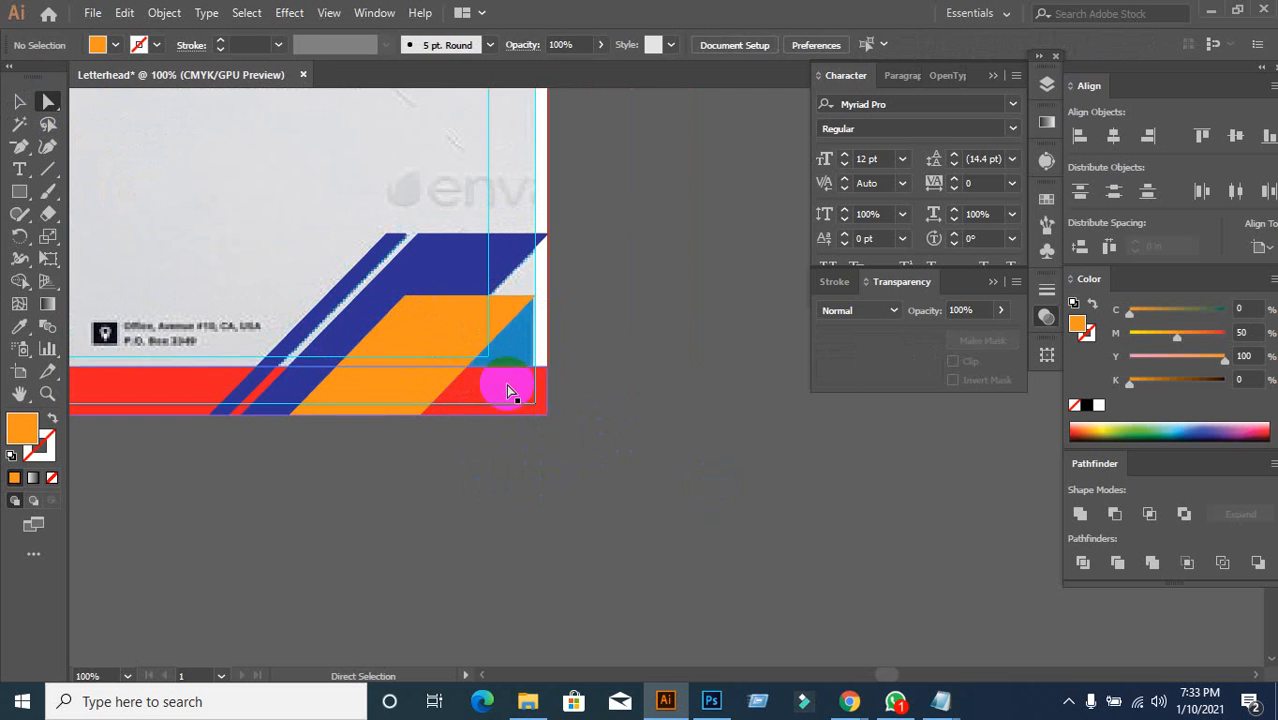
pyautogui.click(464, 377)
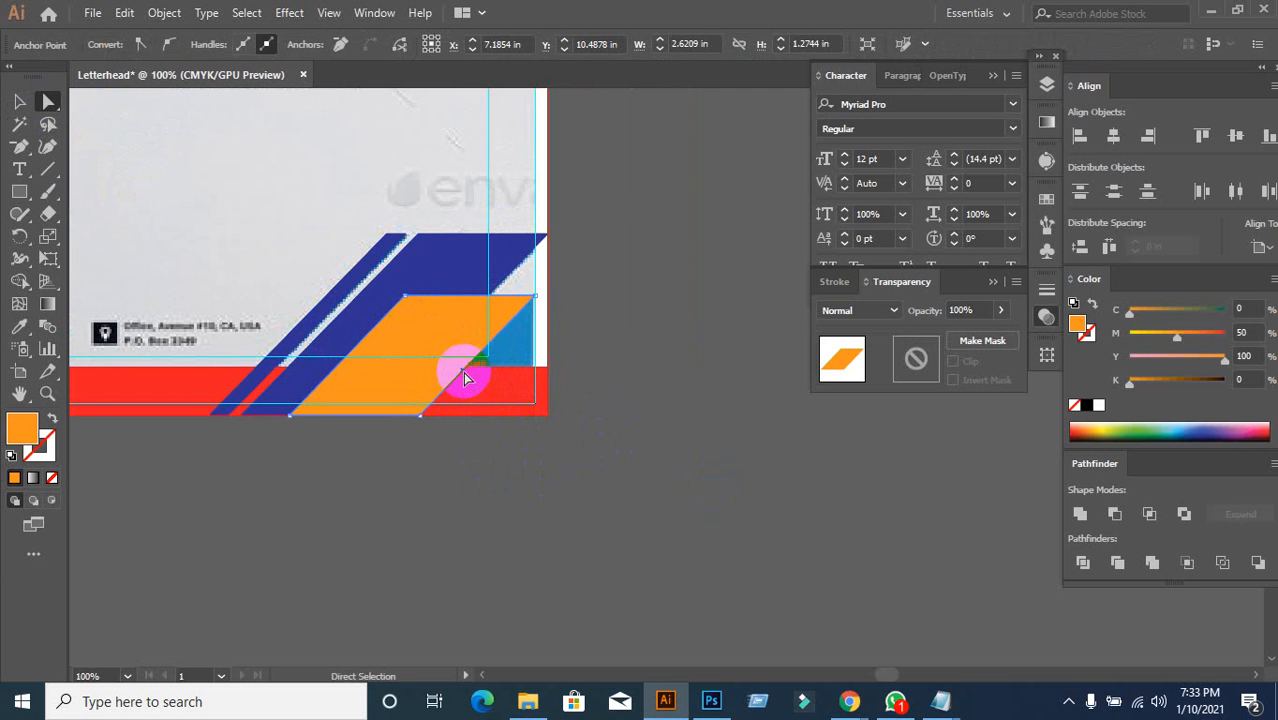
pyautogui.moveTo(464, 377); pyautogui.dragTo(496, 381)
pyautogui.hotkey('ctrl', 'z')
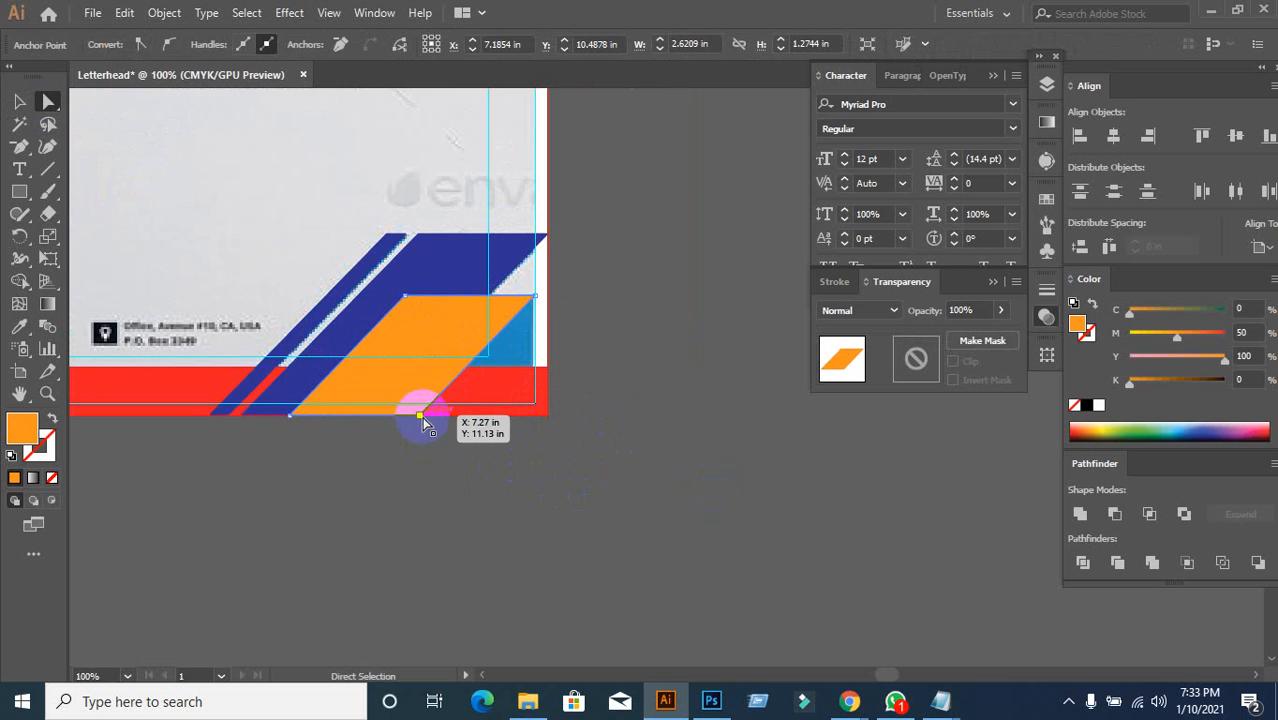
# Step: Select both right-side anchors and pull them past the artboard, then undo
pyautogui.moveTo(420, 415); pyautogui.dragTo(450, 425)
pyautogui.keyDown('shift'); pyautogui.click(535, 296); pyautogui.keyUp('shift')
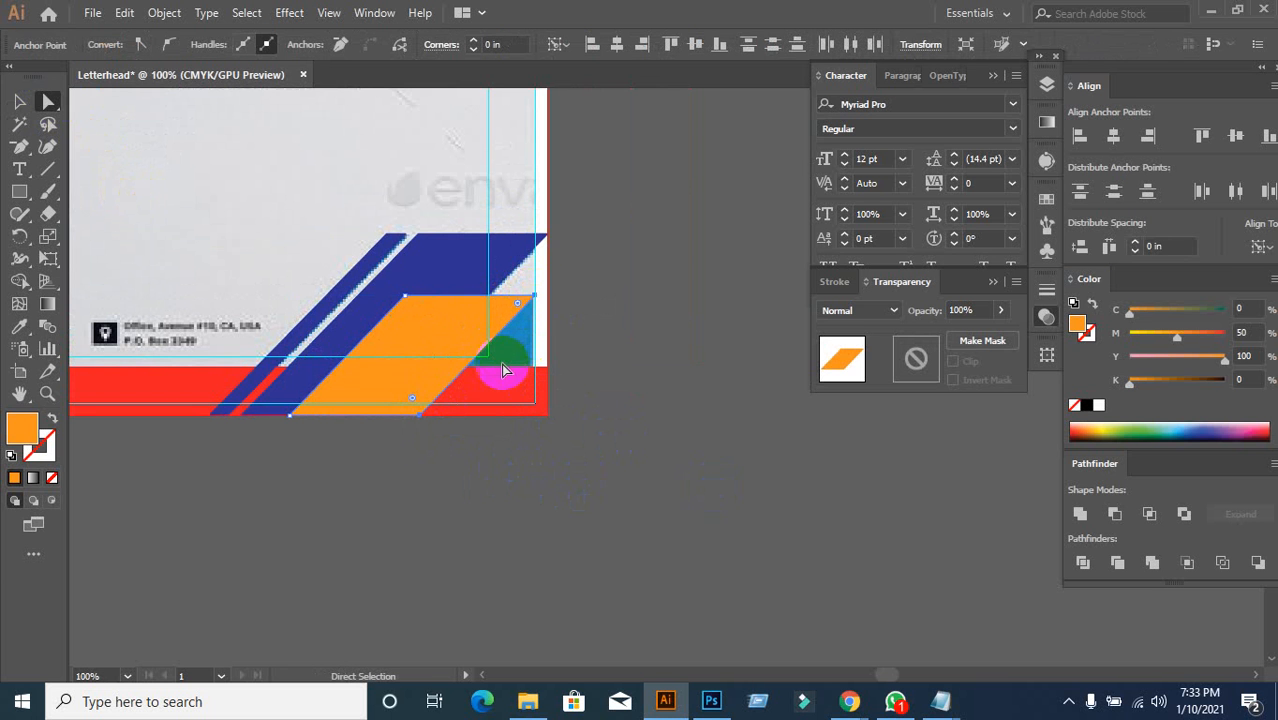
pyautogui.moveTo(477, 364); pyautogui.dragTo(630, 395)
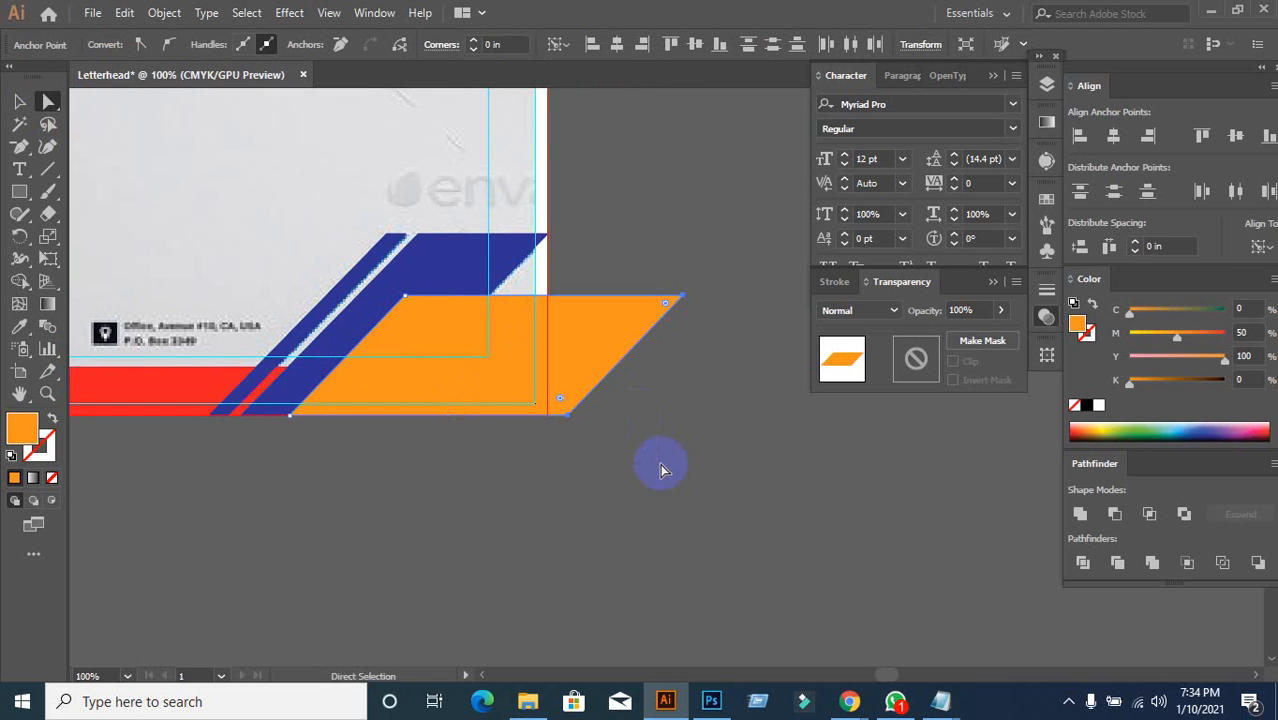
pyautogui.hotkey('ctrl', 'z')
pyautogui.click(228, 205)
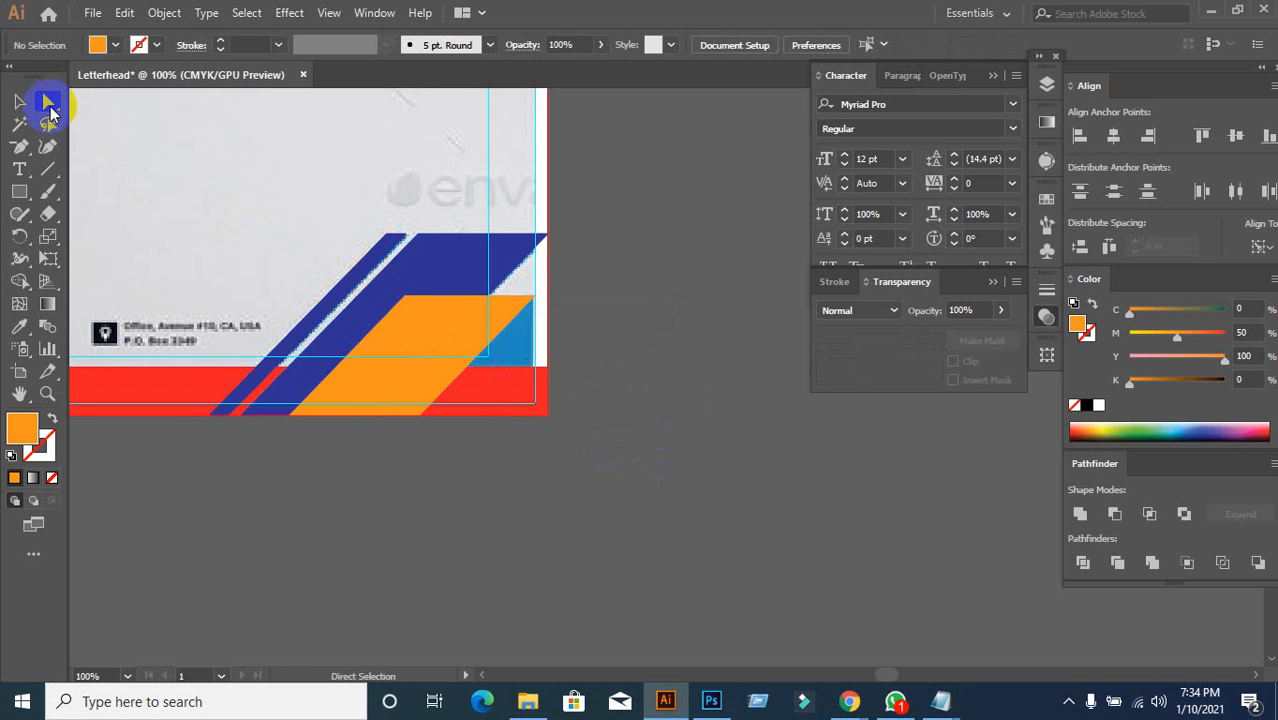
# Step: Extend the orange shape's right edge past the artboard to about 4.08 in wide
pyautogui.click(478, 362)
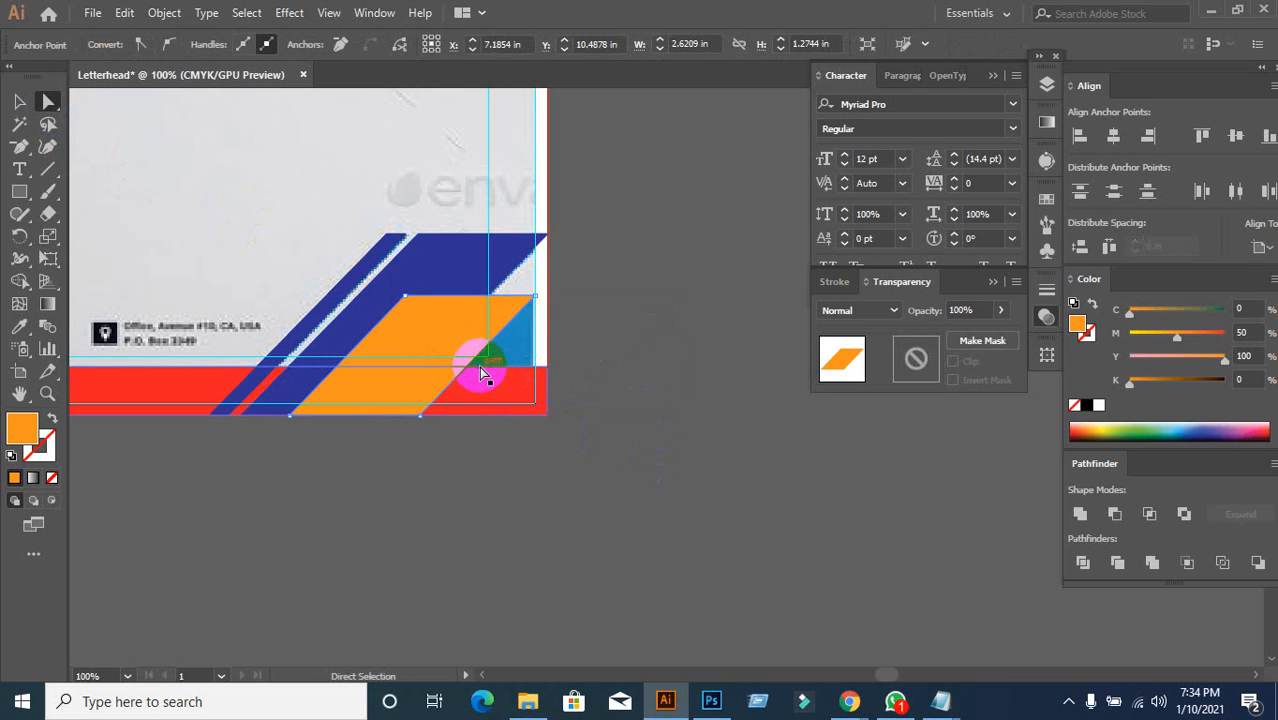
pyautogui.moveTo(476, 364); pyautogui.dragTo(604, 393)
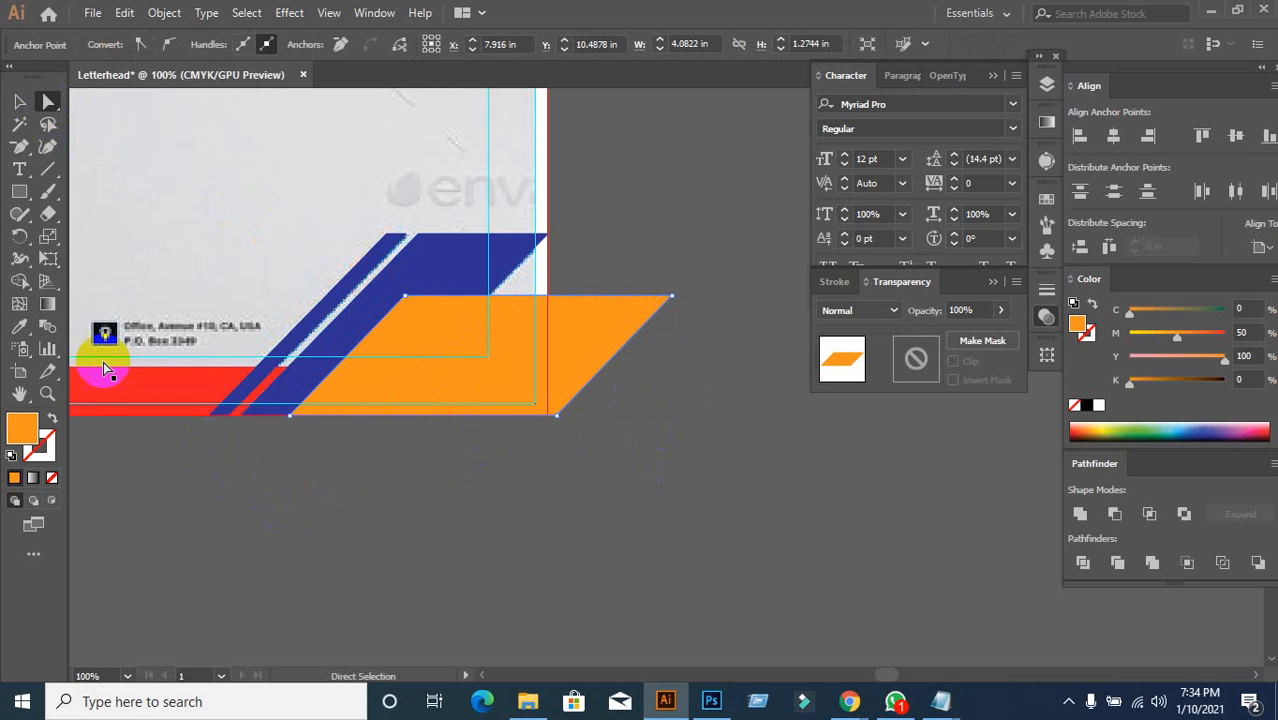
pyautogui.click(29, 104)
pyautogui.click(391, 531)
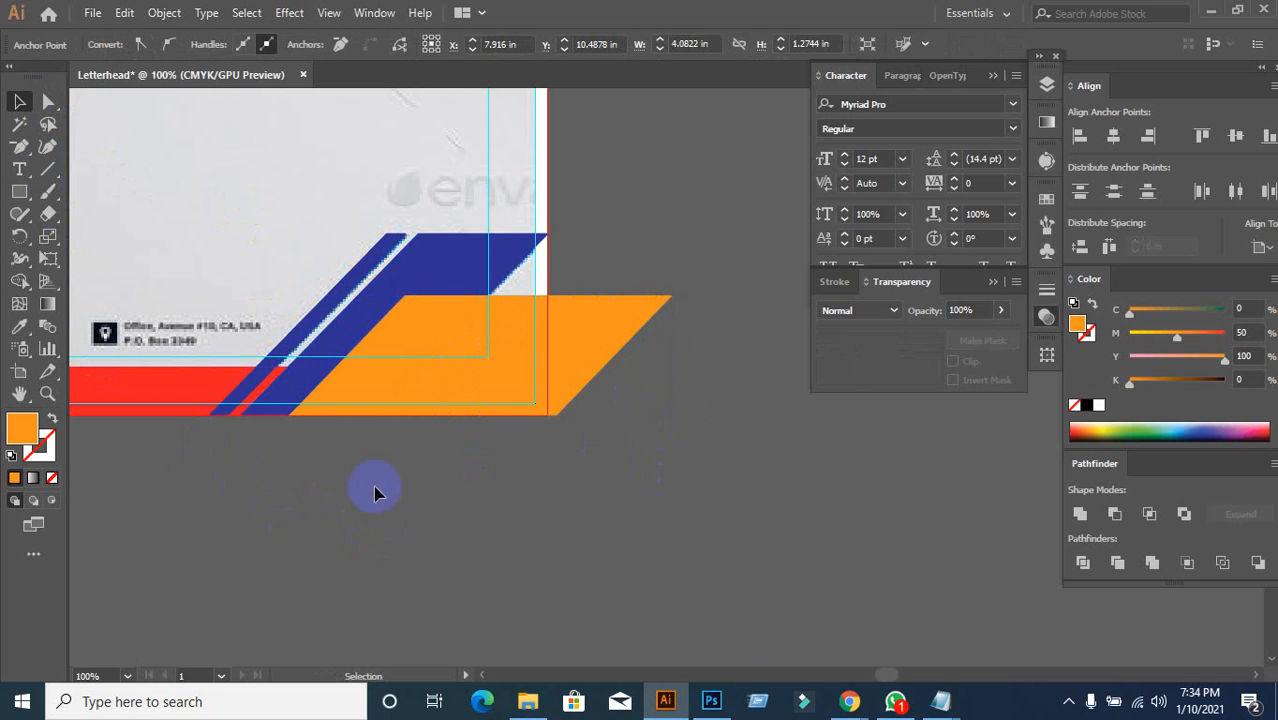
pyautogui.scroll(-2, 406, 508)
pyautogui.moveTo(240, 562); pyautogui.dragTo(345, 494)
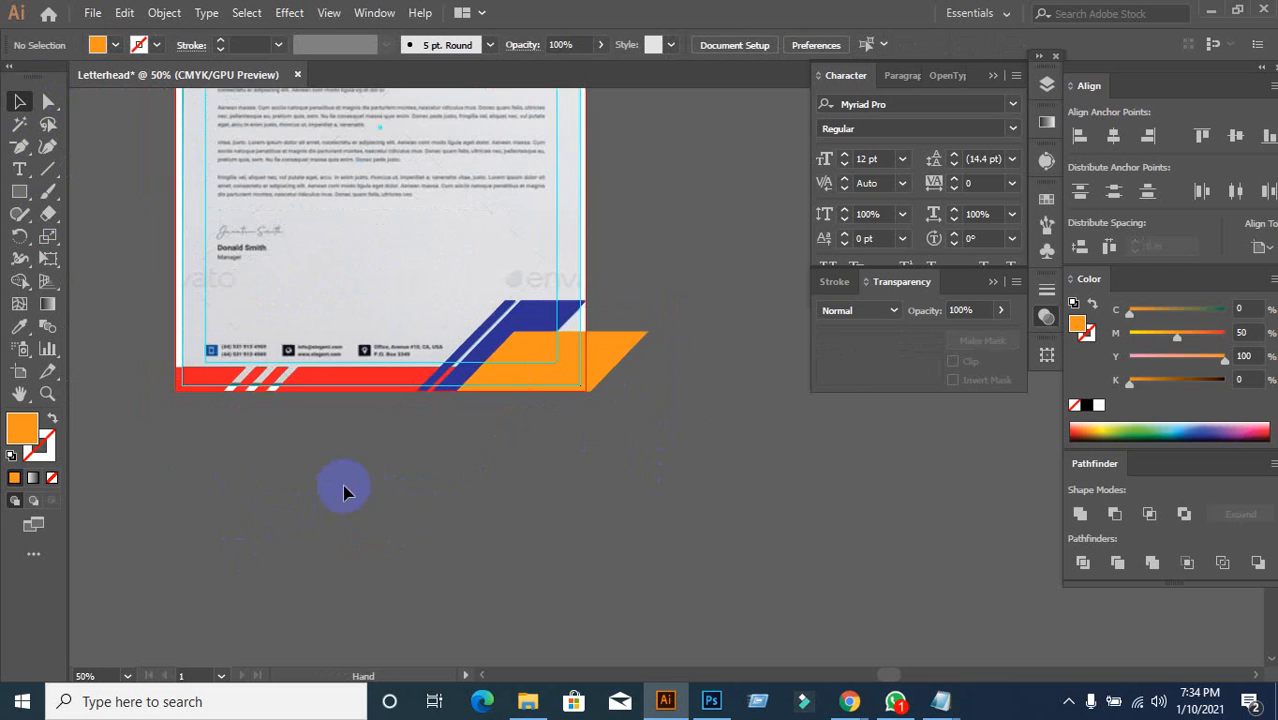
pyautogui.scroll(2, 426, 475)
# Step: With the orange shape and red bar selected, Shape Builder-merge the orange overlap into the bar
pyautogui.click(600, 265)
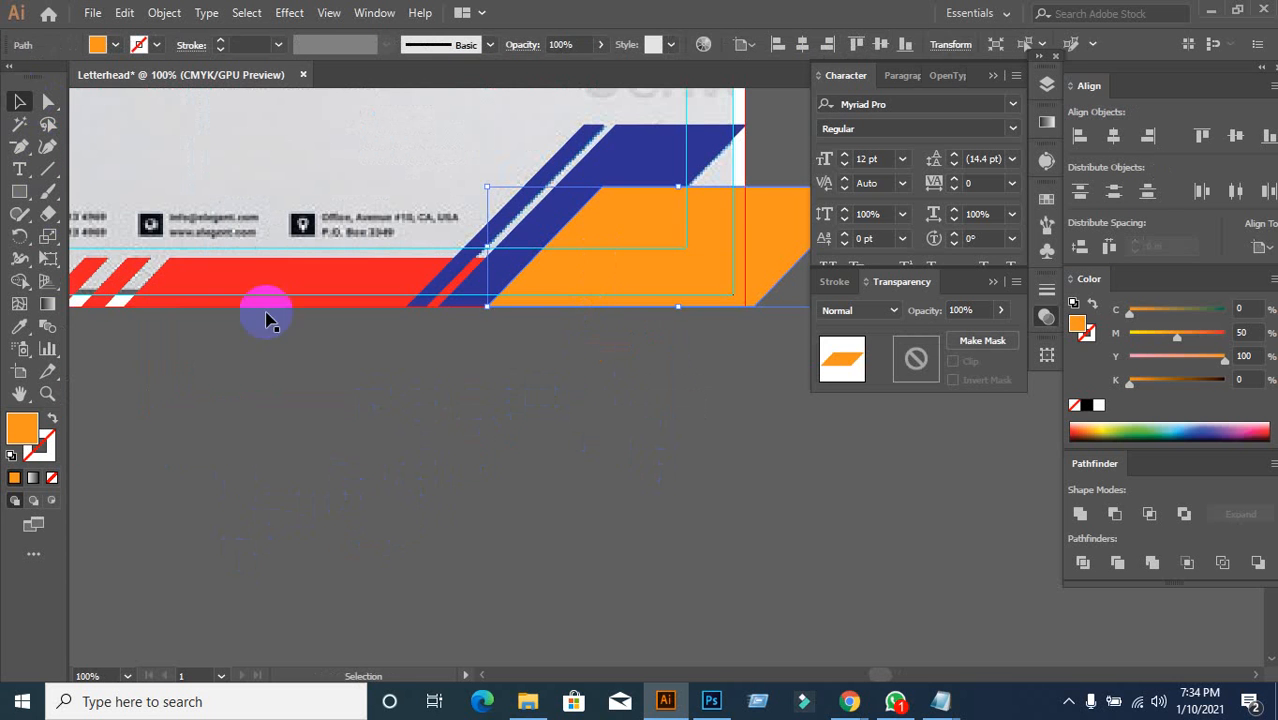
pyautogui.keyDown('shift'); pyautogui.click(225, 279); pyautogui.keyUp('shift')
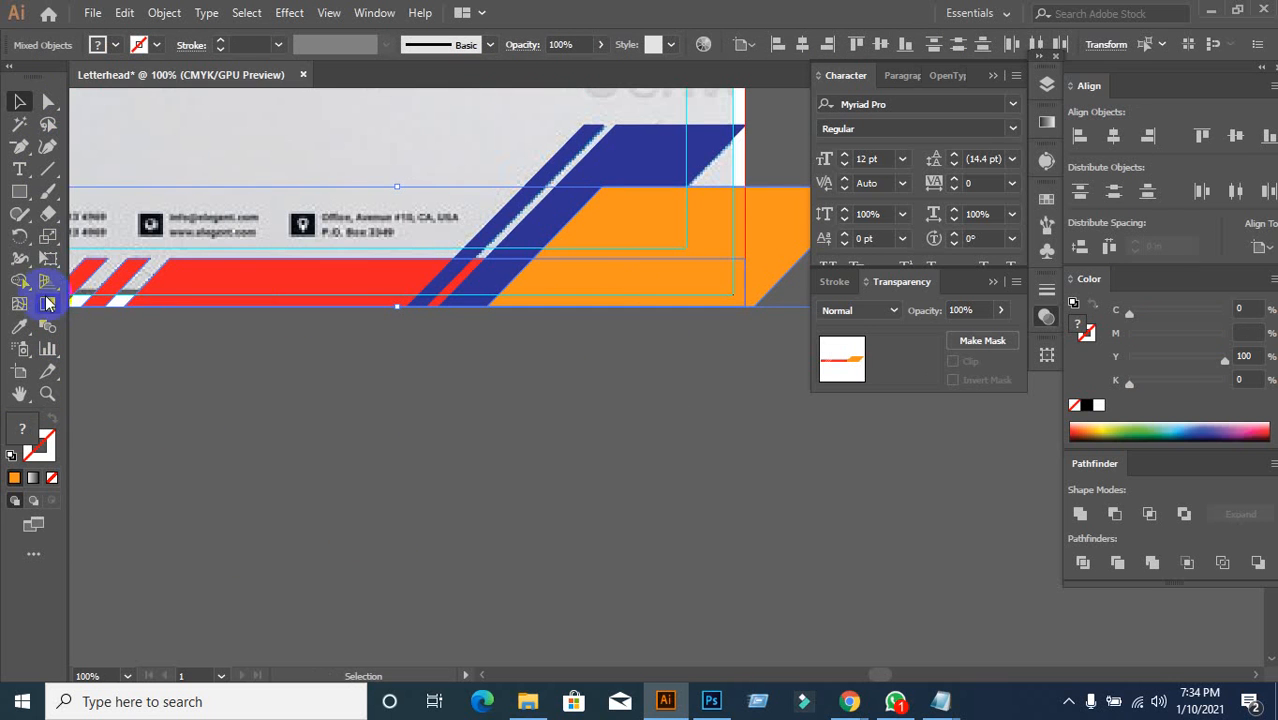
pyautogui.click(20, 284)
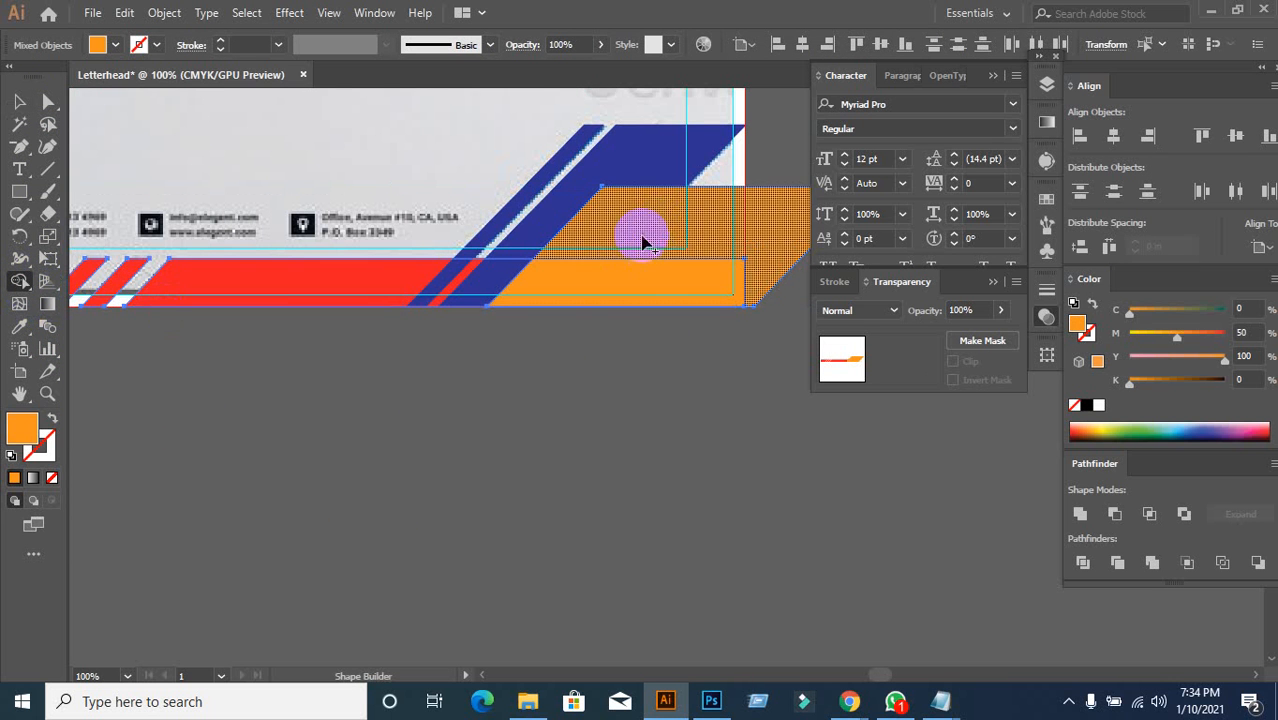
pyautogui.moveTo(641, 240); pyautogui.dragTo(708, 228)
pyautogui.keyDown('alt'); pyautogui.click(712, 228); pyautogui.keyUp('alt')
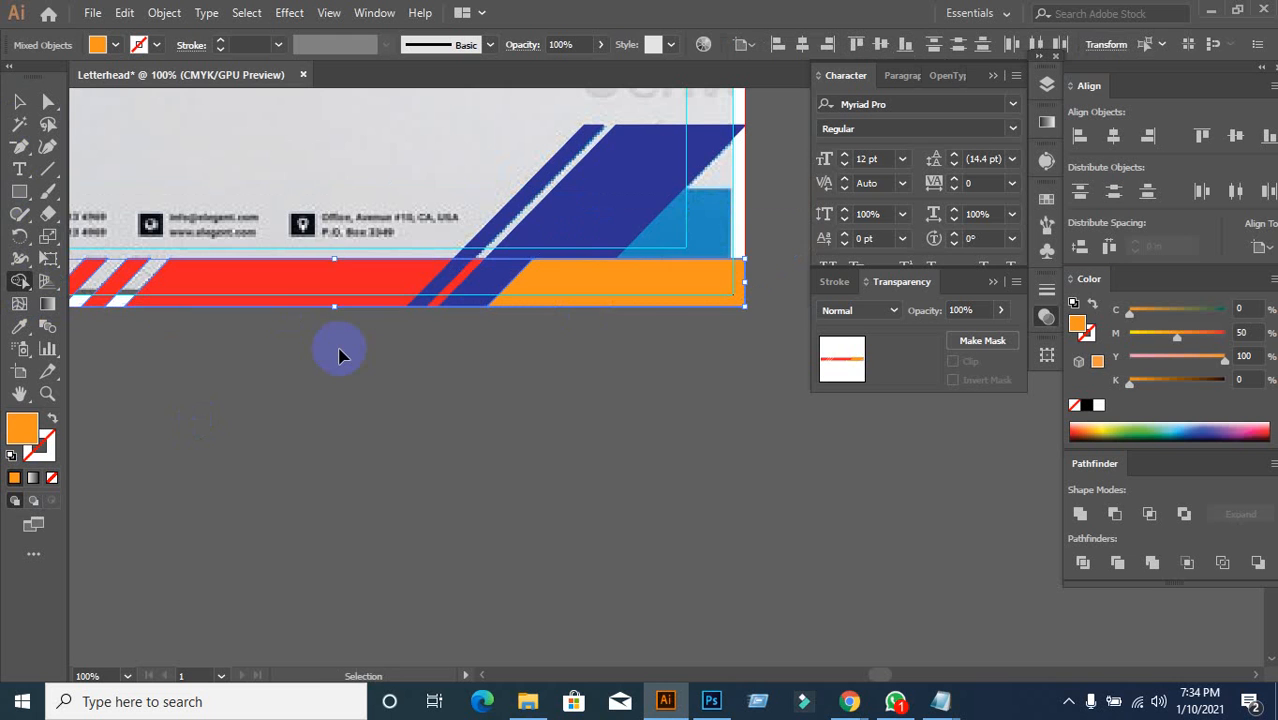
pyautogui.hotkey('ctrl', 'z')
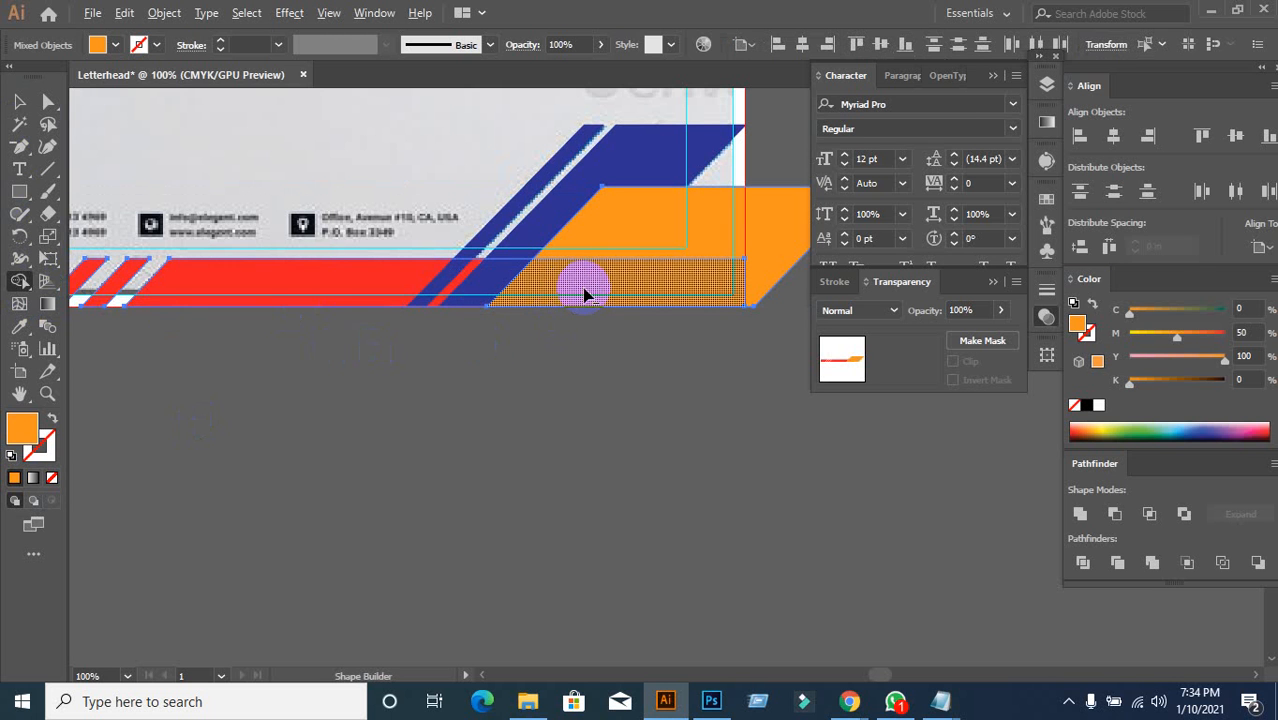
pyautogui.moveTo(584, 293); pyautogui.dragTo(438, 295)
pyautogui.click(19, 101)
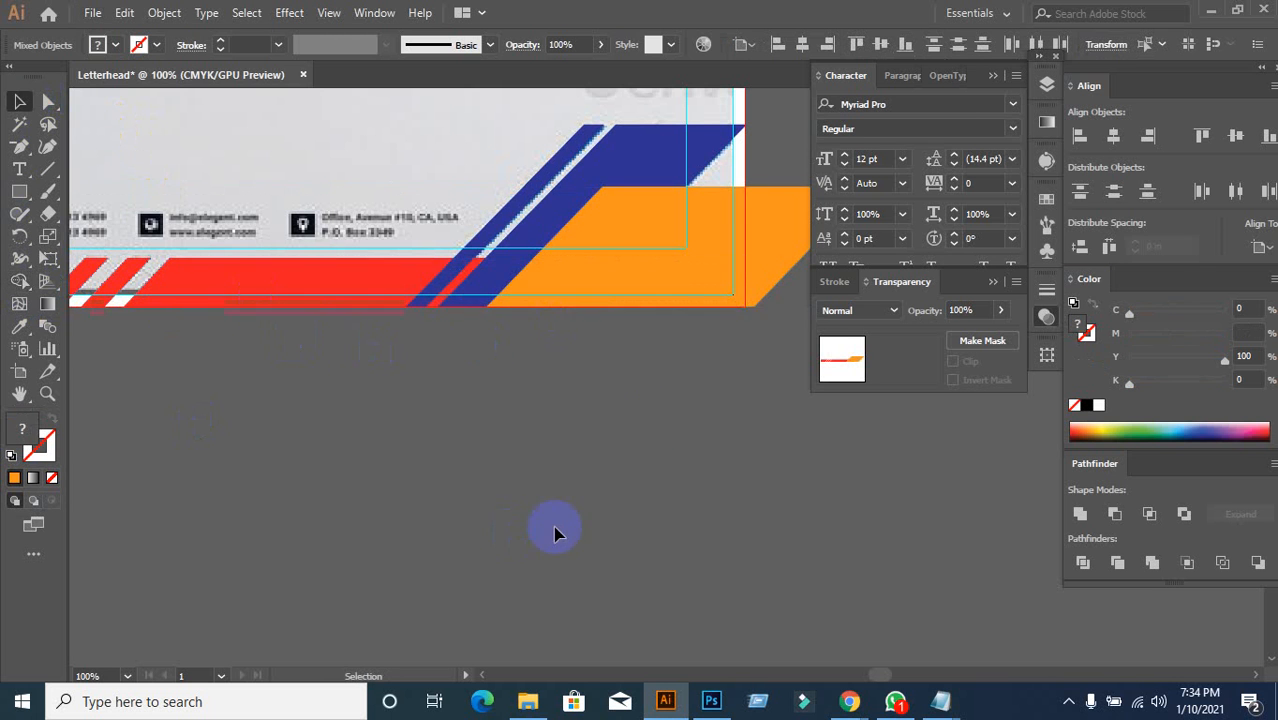
pyautogui.moveTo(633, 291); pyautogui.dragTo(729, 427)
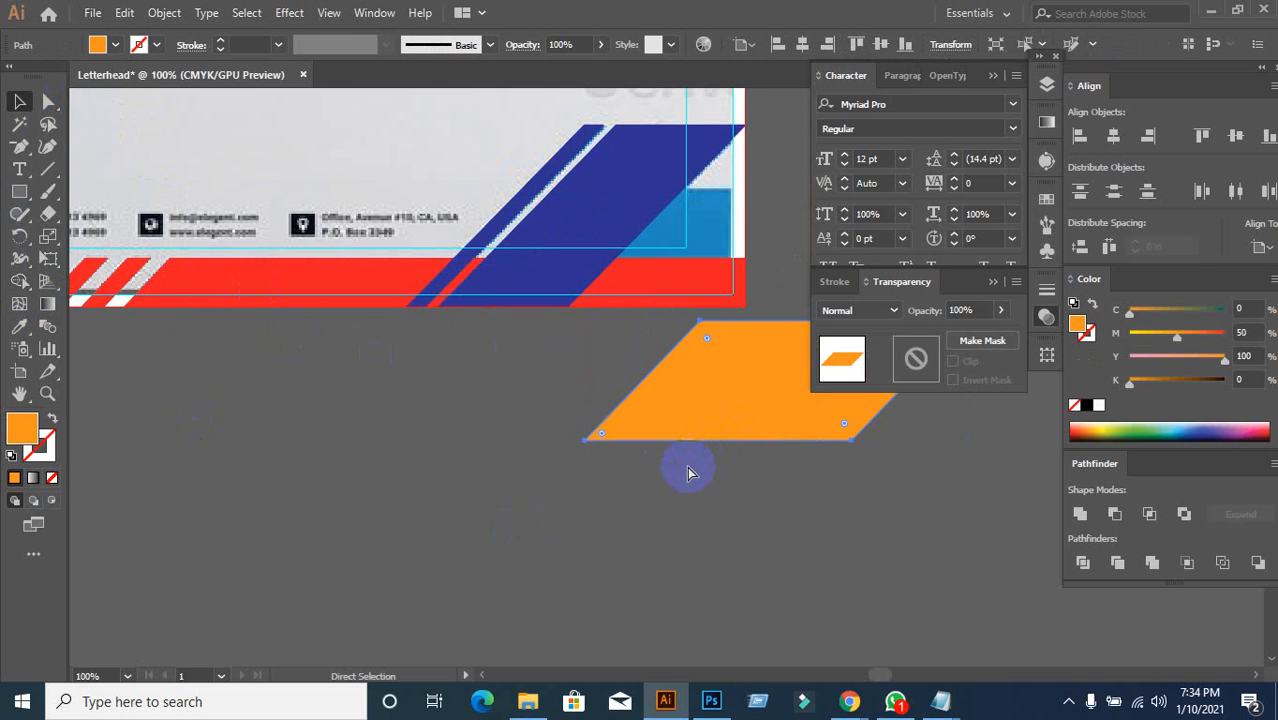
# Step: Restore the orange shape and draw a horizontal line along the red bar's top edge
pyautogui.hotkey('ctrl', 'z')
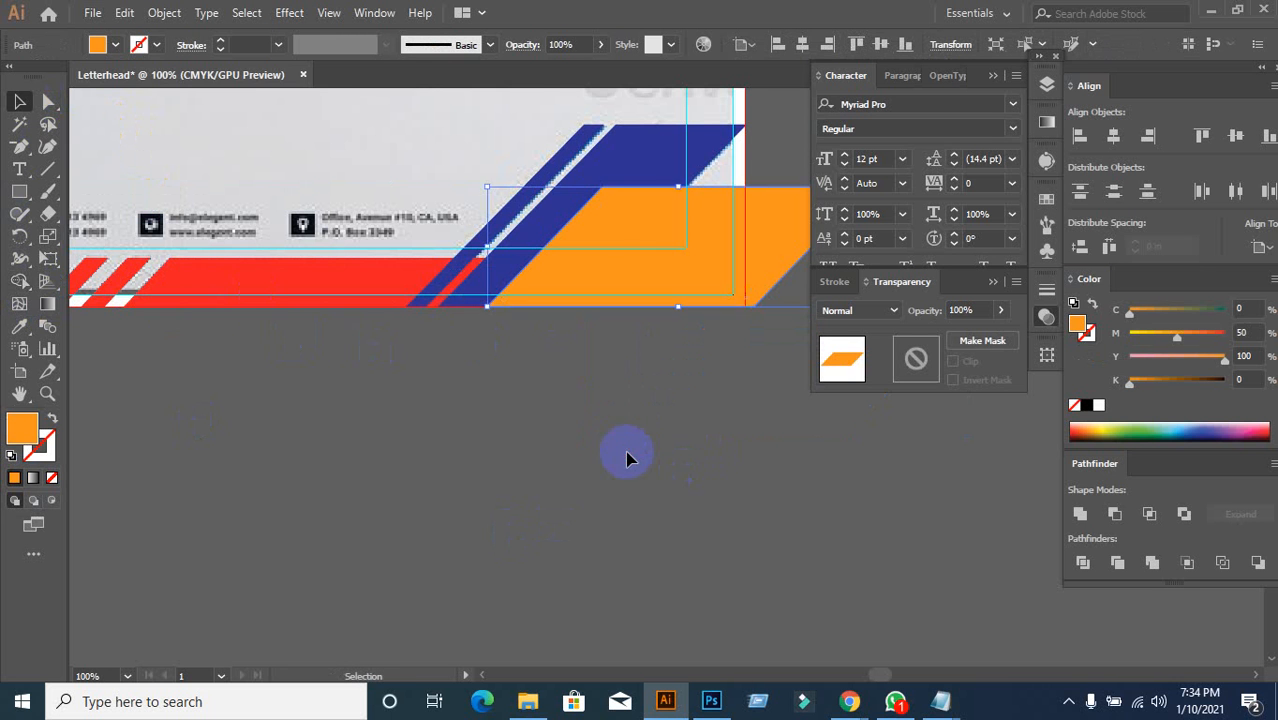
pyautogui.click(571, 379)
pyautogui.moveTo(551, 359); pyautogui.dragTo(459, 409)
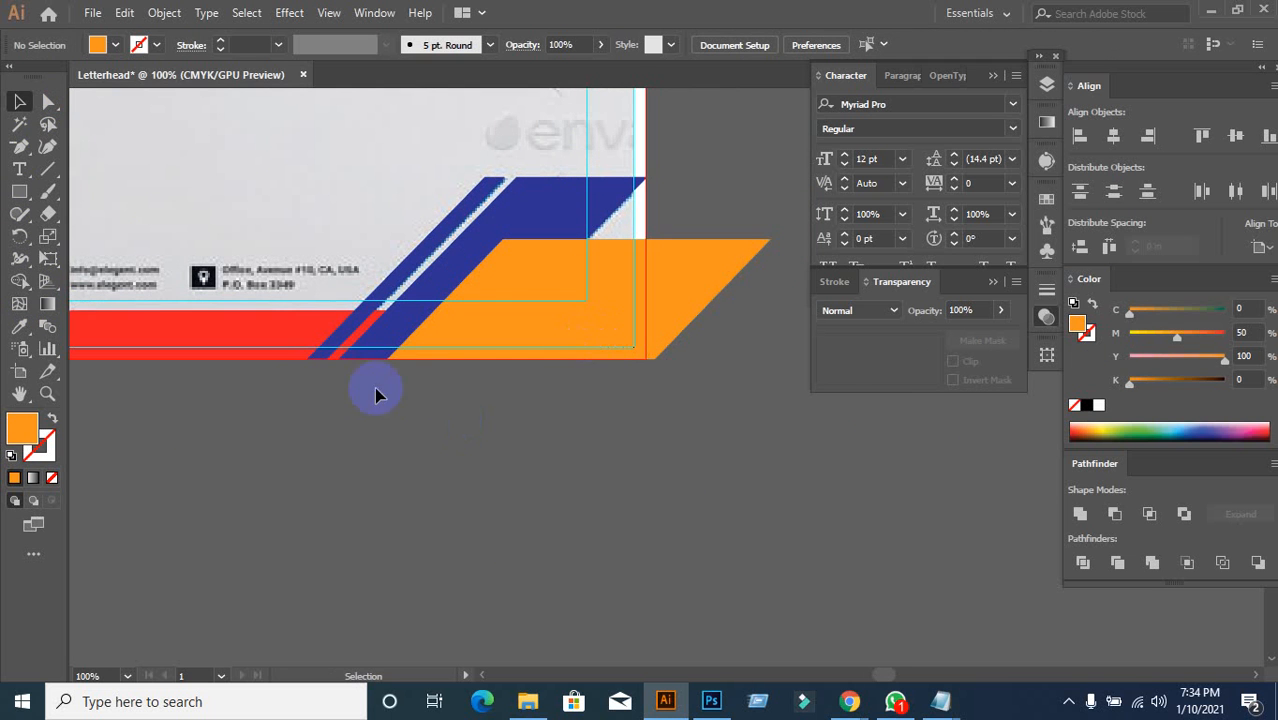
pyautogui.click(52, 170)
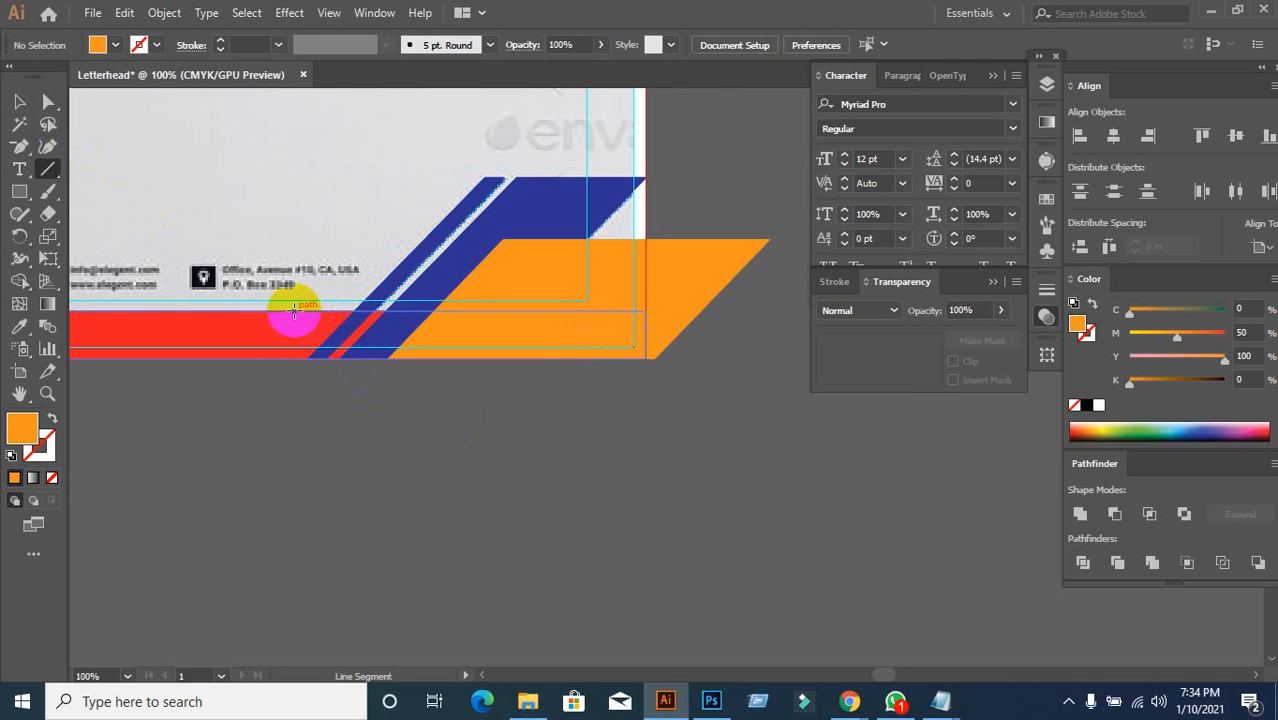
pyautogui.moveTo(293, 313); pyautogui.dragTo(777, 311)
# Step: Divide the orange shape with the line, ungroup, and delete the lower orange piece
pyautogui.click(19, 101)
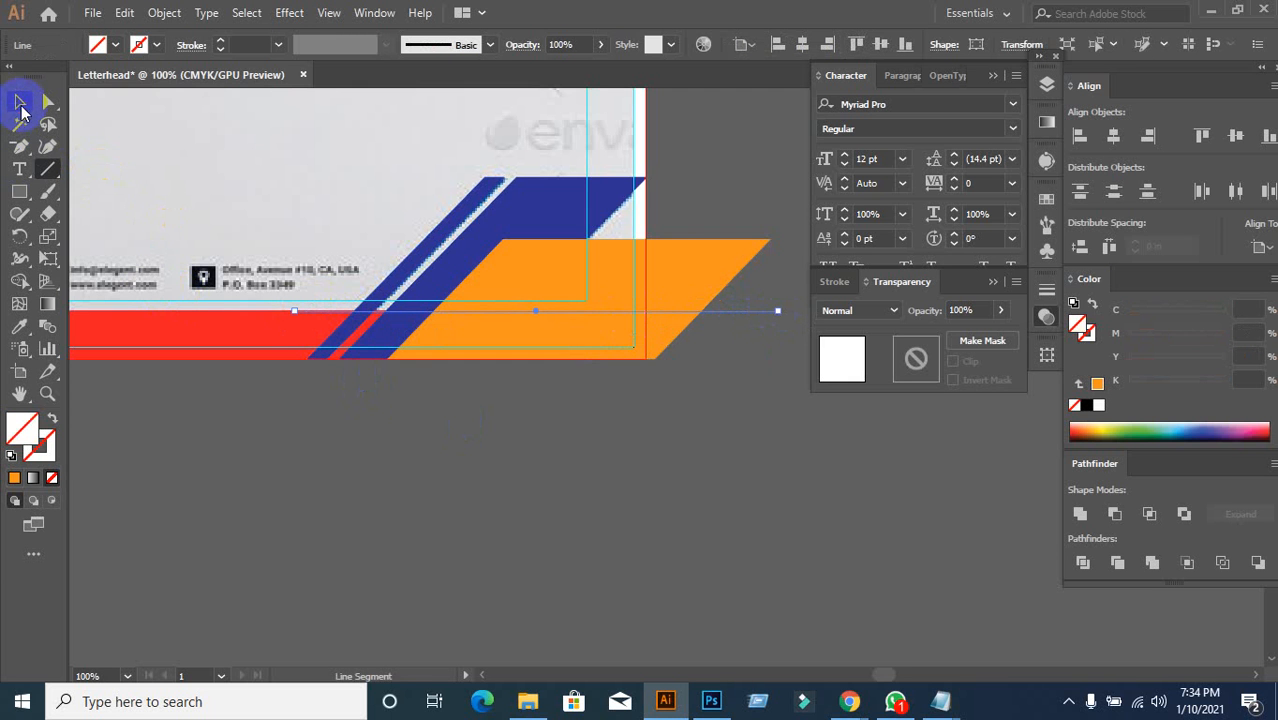
pyautogui.keyDown('shift'); pyautogui.click(700, 266); pyautogui.keyUp('shift')
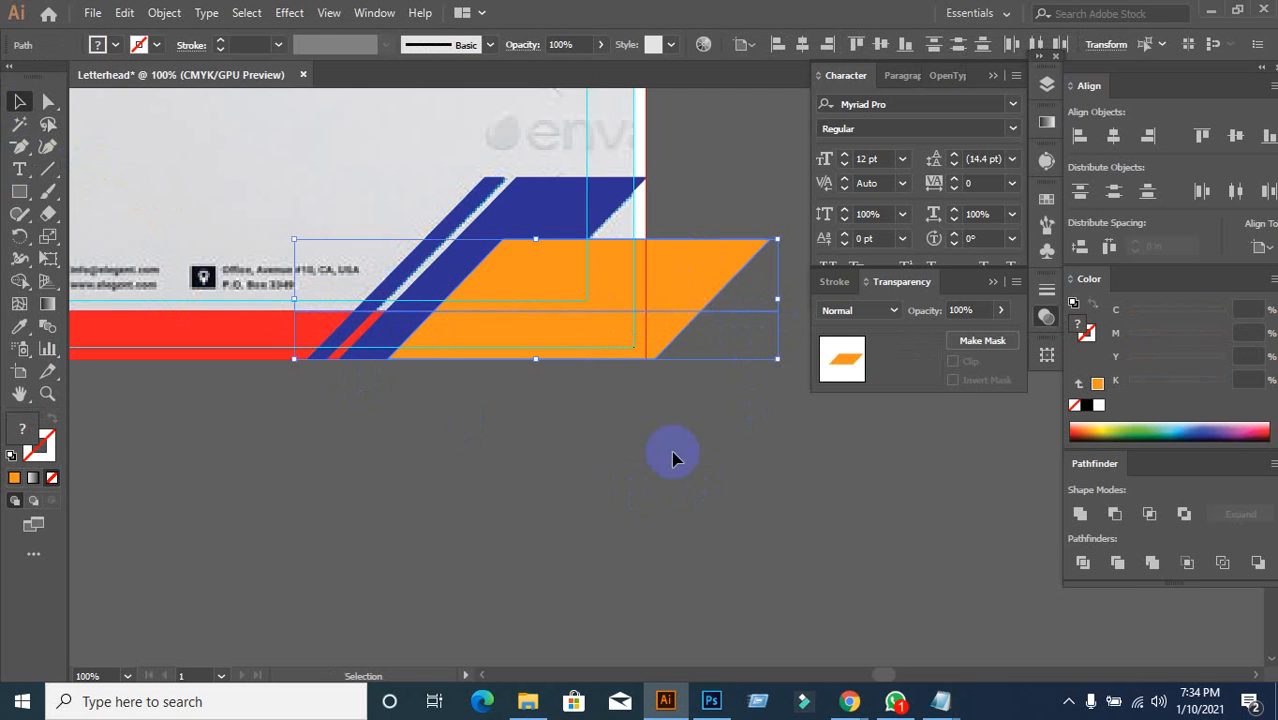
pyautogui.click(1081, 566)
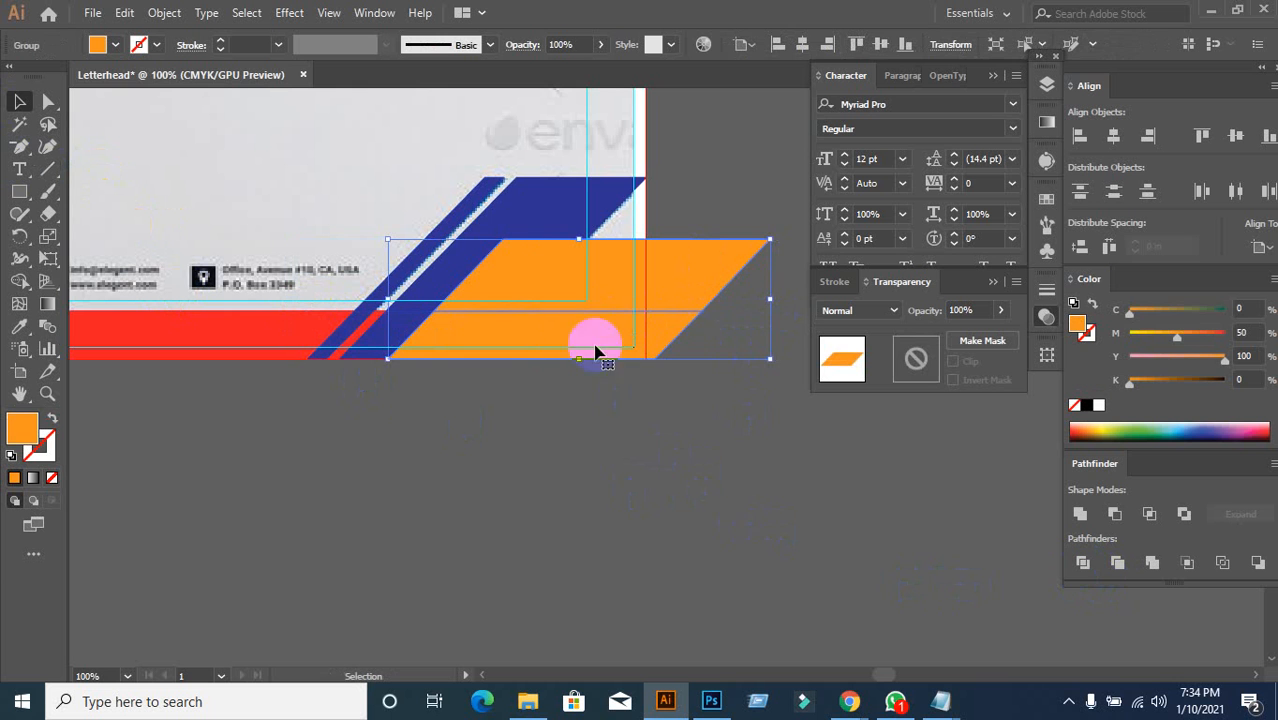
pyautogui.rightClick(576, 313)
pyautogui.click(714, 480)
pyautogui.click(582, 348)
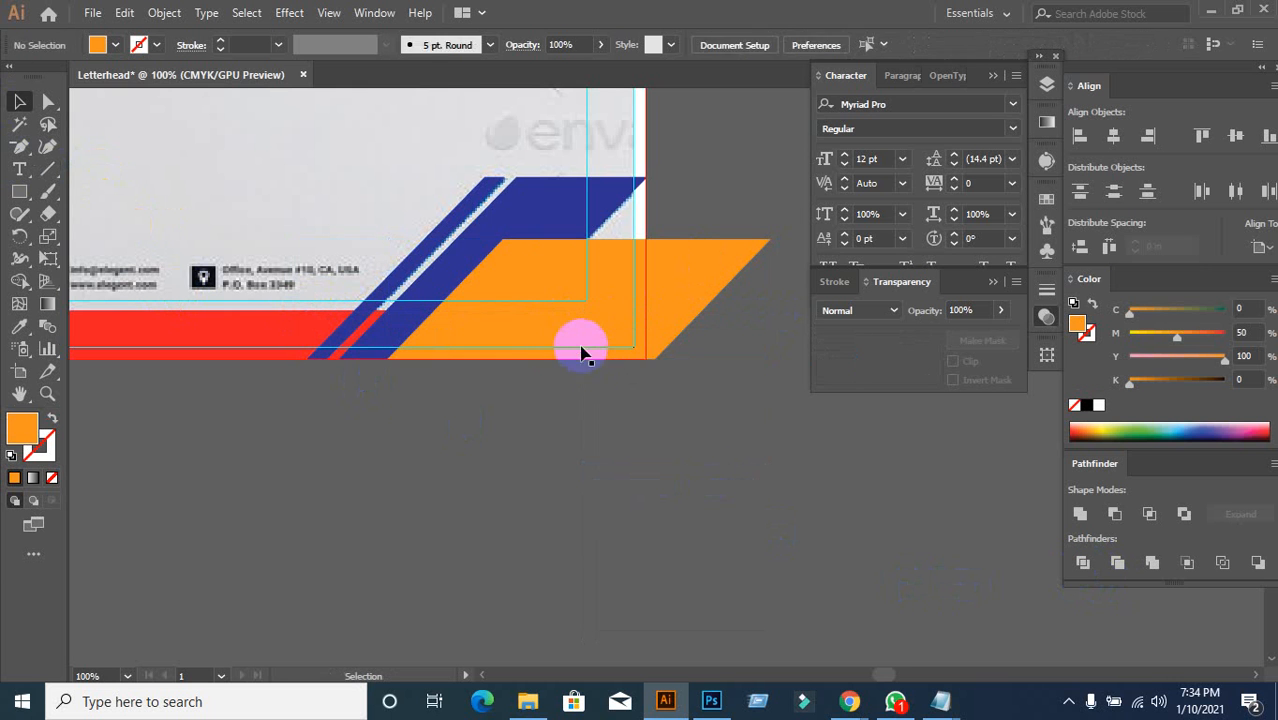
pyautogui.press('Delete')
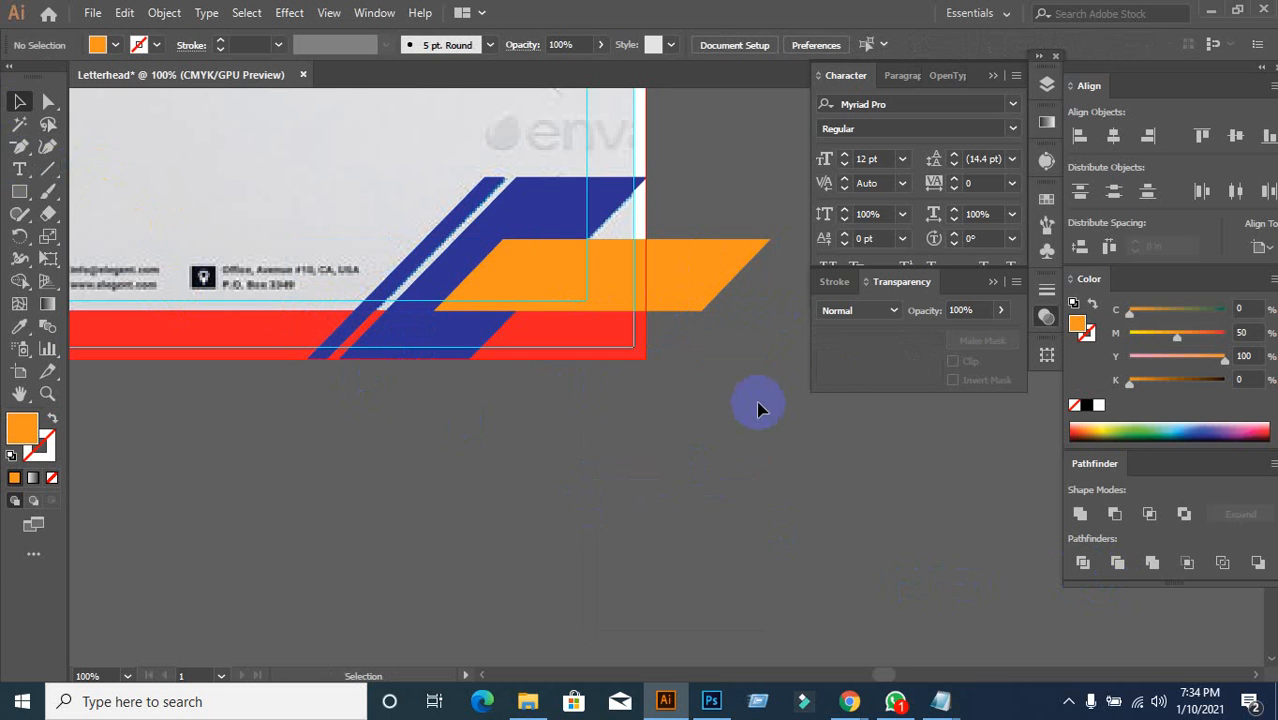
pyautogui.press('space')
pyautogui.moveTo(740, 371); pyautogui.dragTo(661, 414)
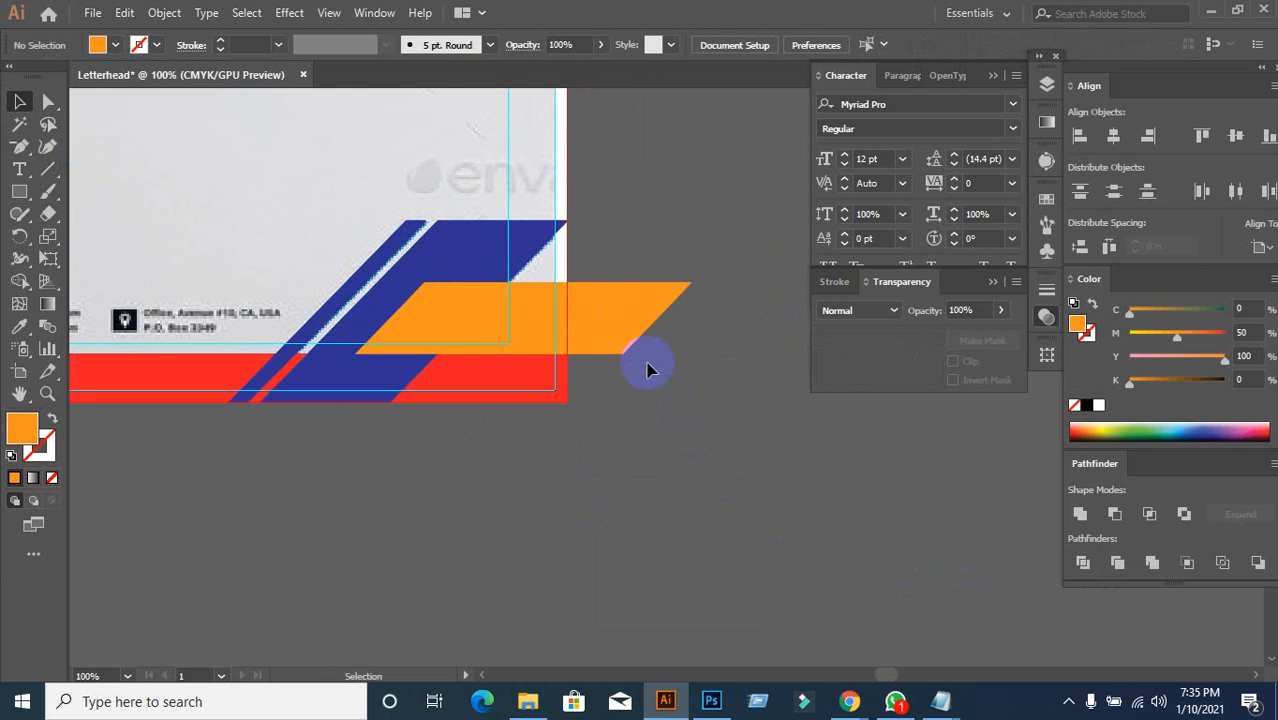
pyautogui.click(47, 169)
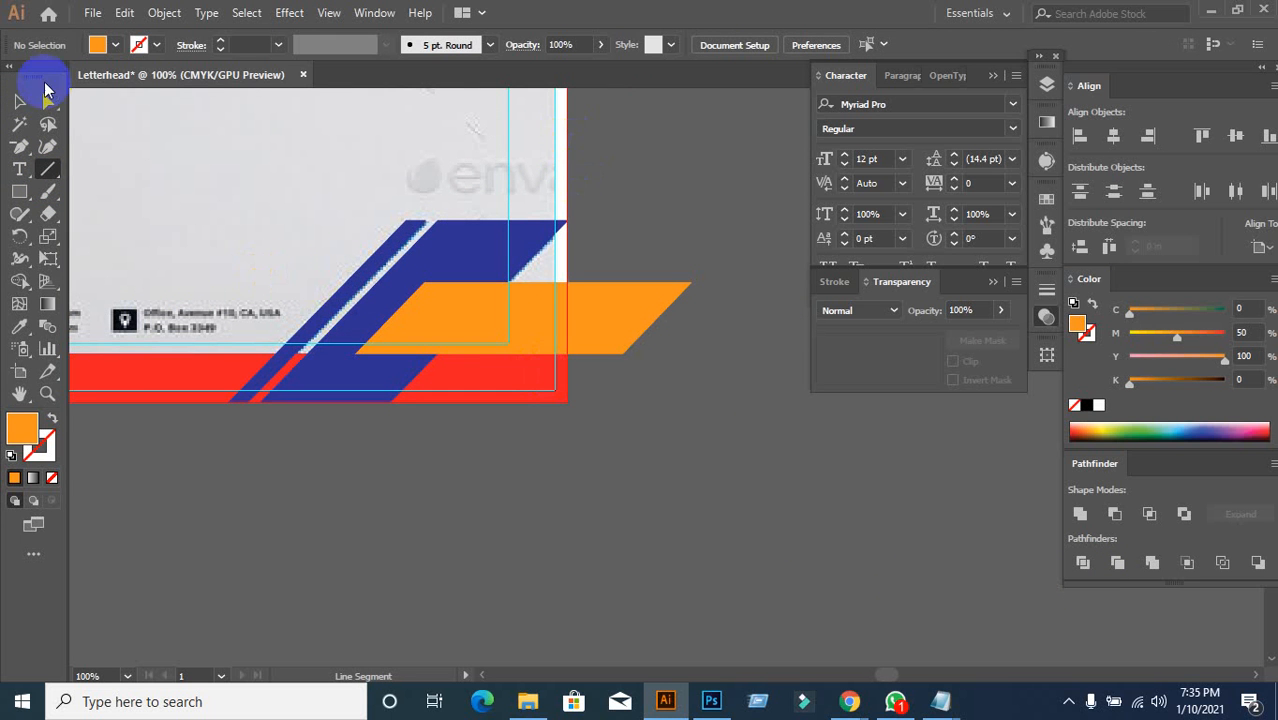
pyautogui.click(19, 101)
pyautogui.click(456, 371)
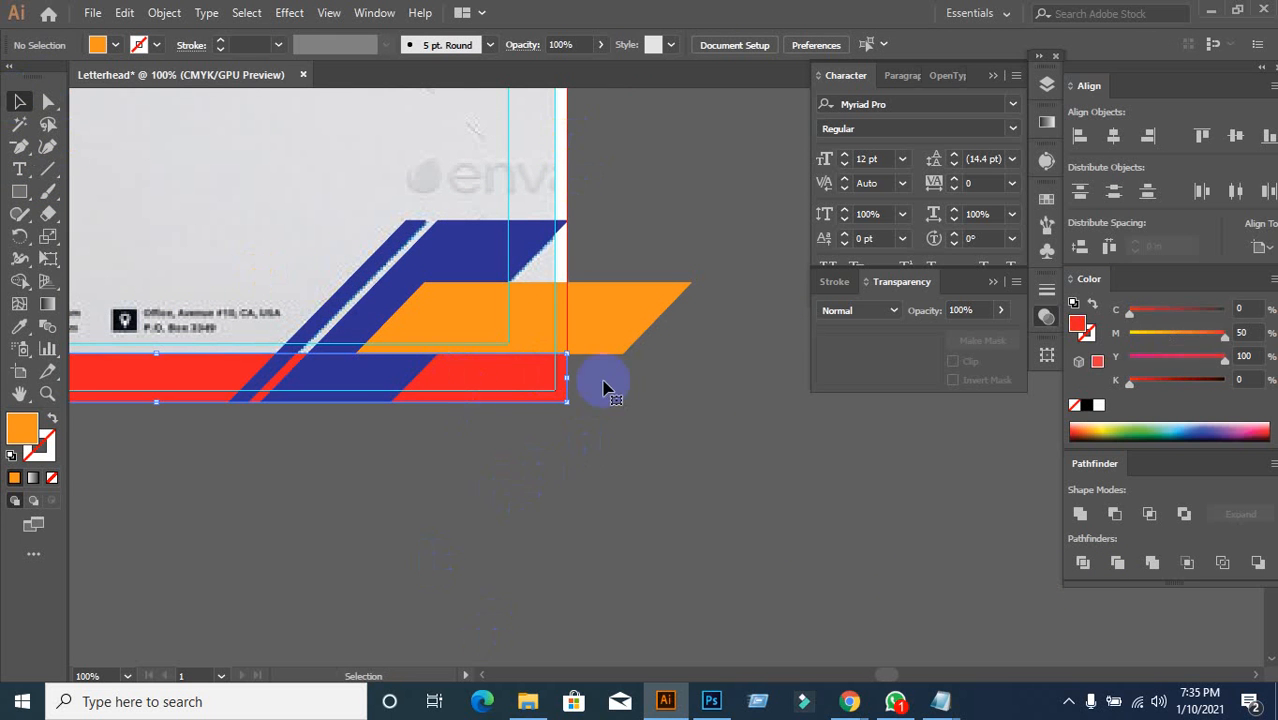
pyautogui.keyDown('shift'); pyautogui.click(602, 337); pyautogui.keyUp('shift')
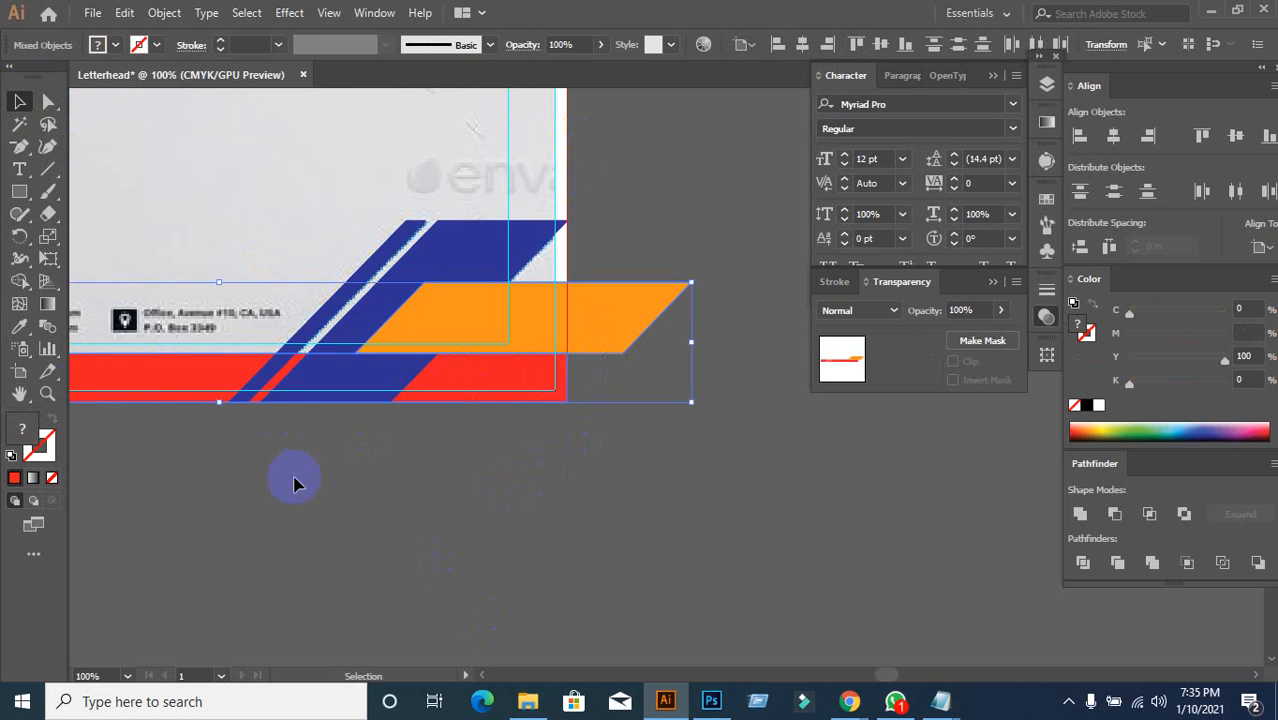
pyautogui.click(19, 281)
pyautogui.keyDown('alt'); pyautogui.click(591, 316); pyautogui.keyUp('alt')
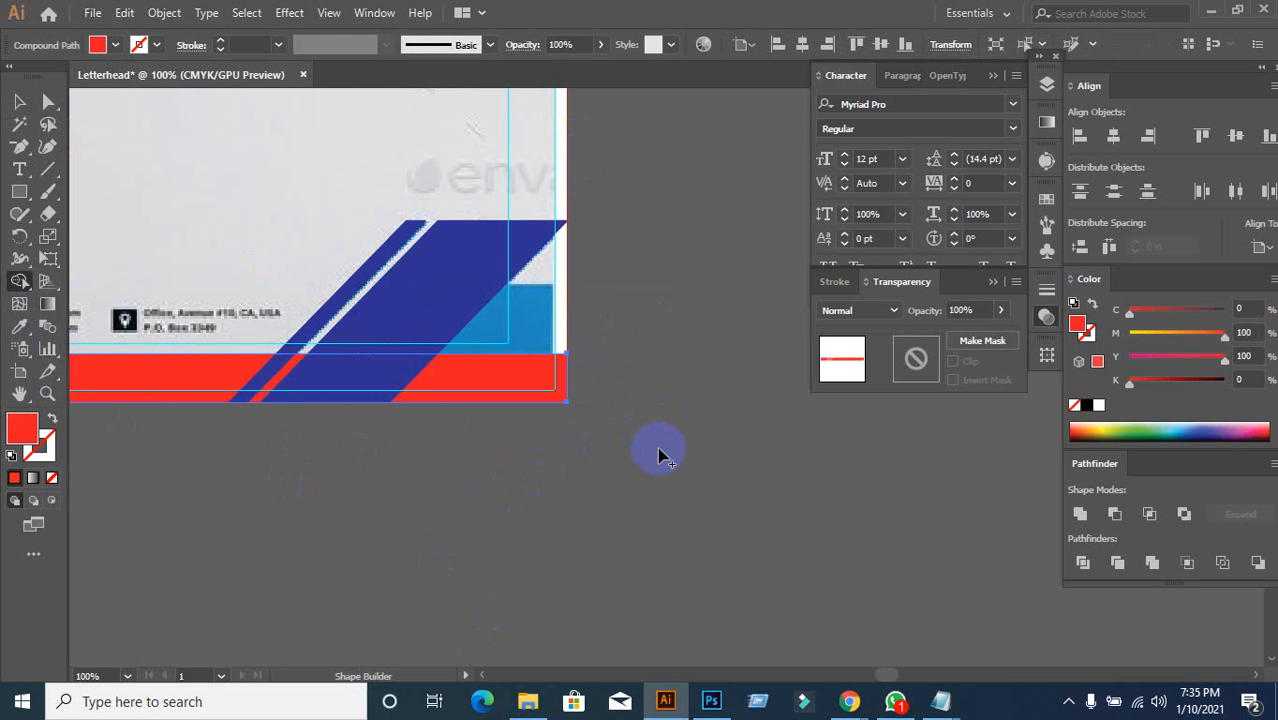
pyautogui.hotkey('ctrl', 'z')
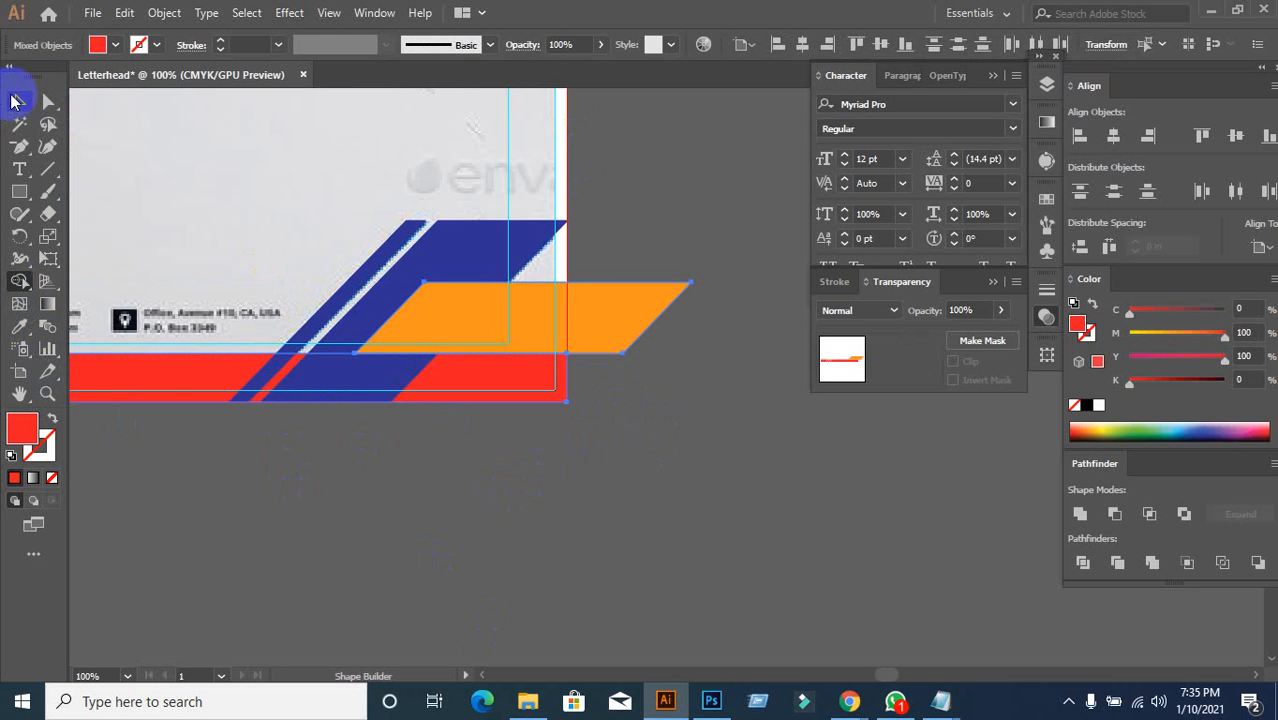
pyautogui.click(24, 103)
pyautogui.click(459, 568)
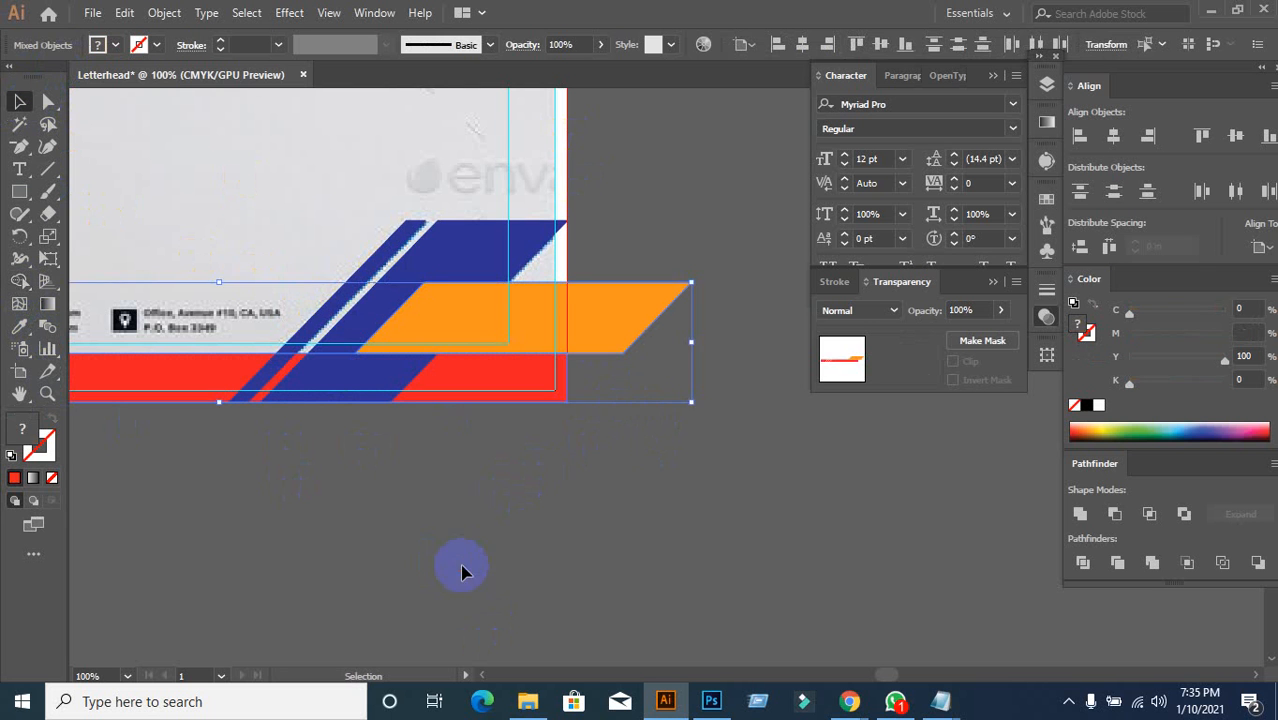
pyautogui.click(522, 391)
pyautogui.click(615, 320)
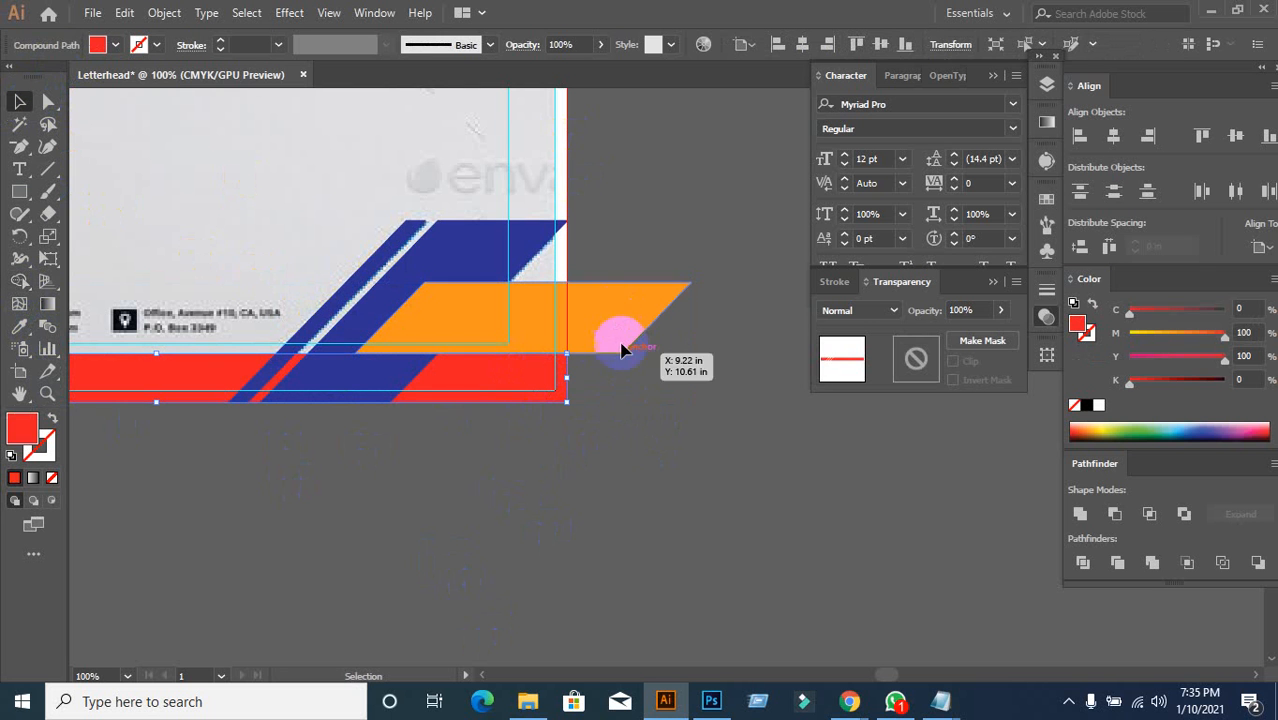
pyautogui.click(538, 393)
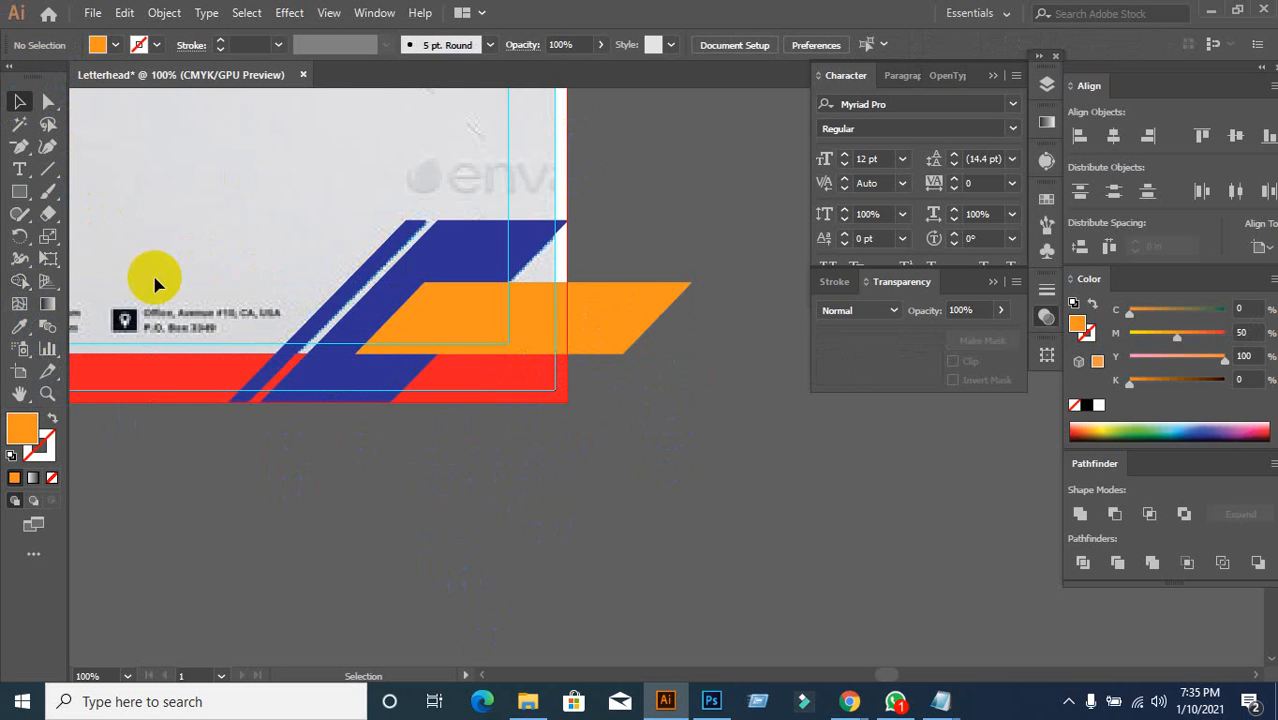
pyautogui.click(21, 148)
pyautogui.click(47, 169)
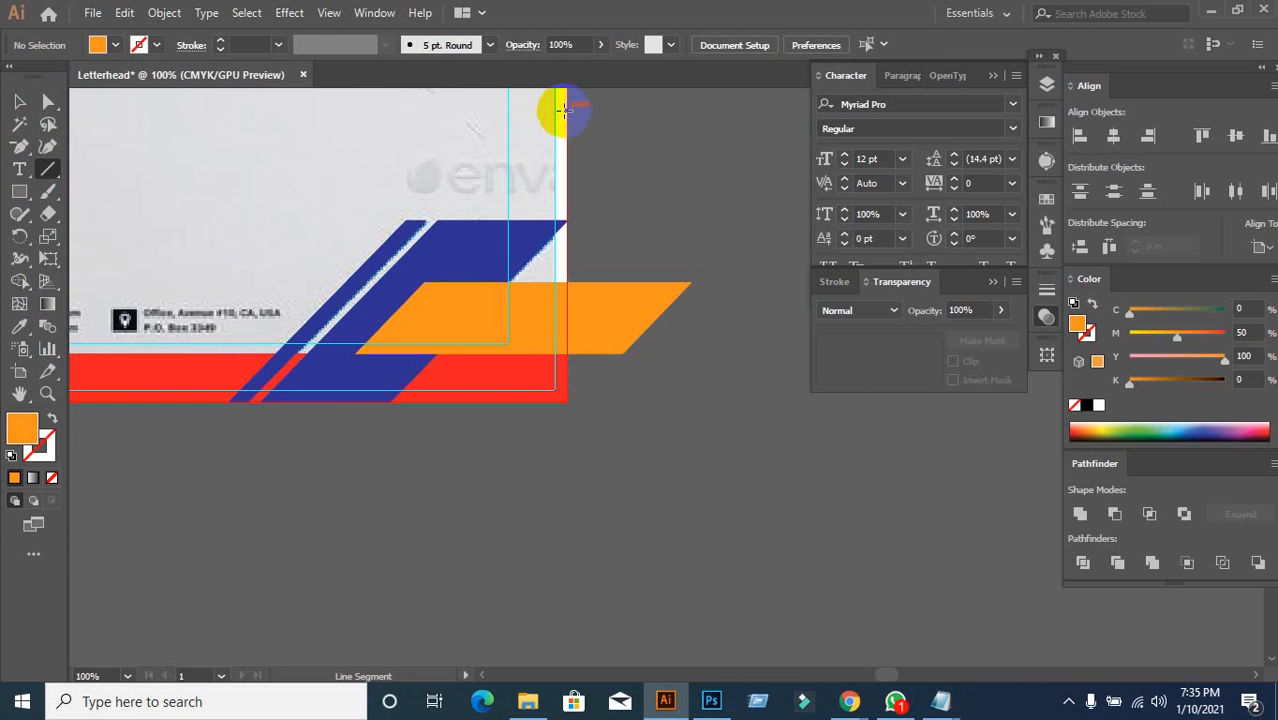
# Step: Divide the orange shape with a vertical line on the right artboard edge and delete the overhang
pyautogui.scroll(3, 625, 150)
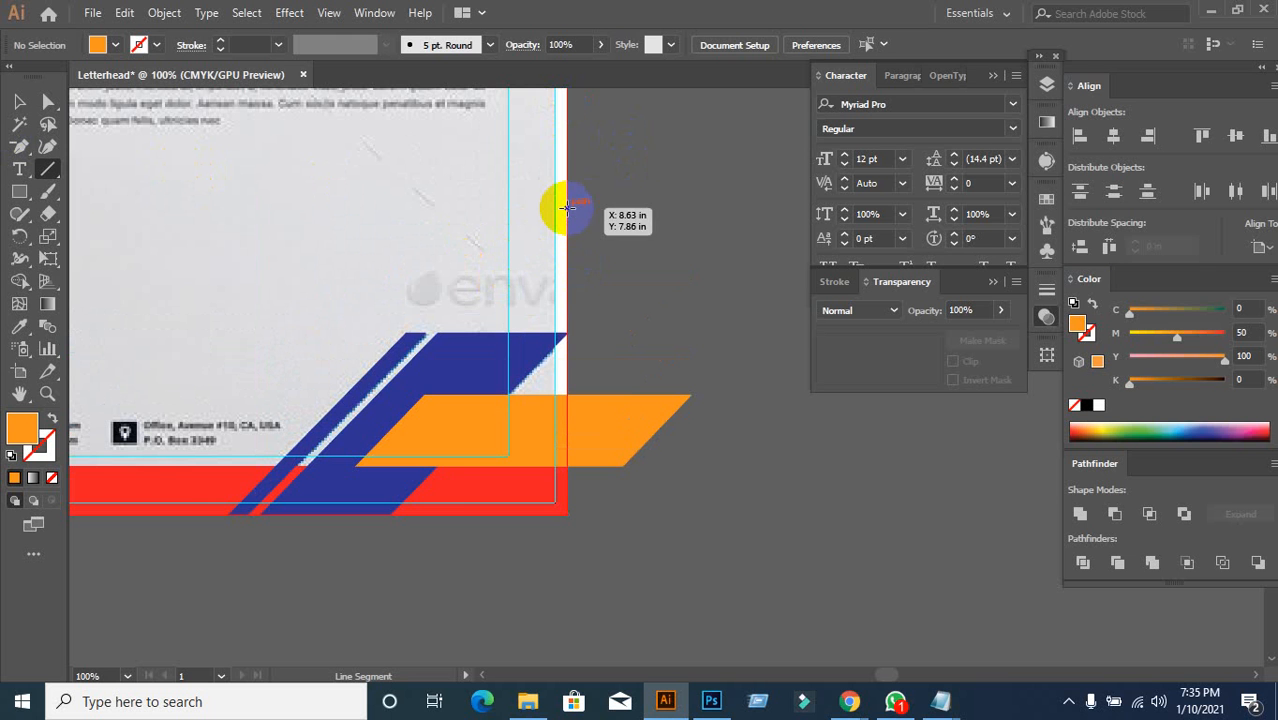
pyautogui.moveTo(567, 208)
pyautogui.mouseDown()
pyautogui.moveTo(557, 582)
pyautogui.moveTo(567, 578)
pyautogui.mouseUp()
pyautogui.click(19, 101)
pyautogui.keyDown('shift'); pyautogui.click(599, 422); pyautogui.keyUp('shift')
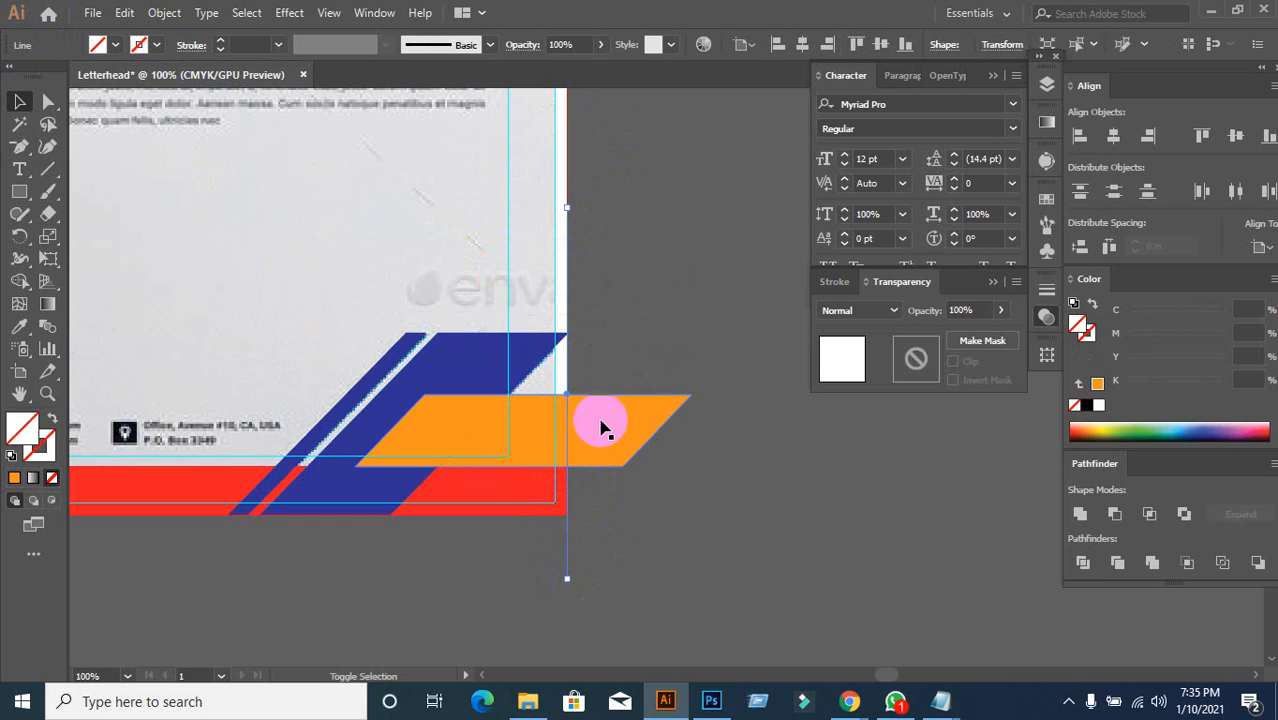
pyautogui.click(1082, 563)
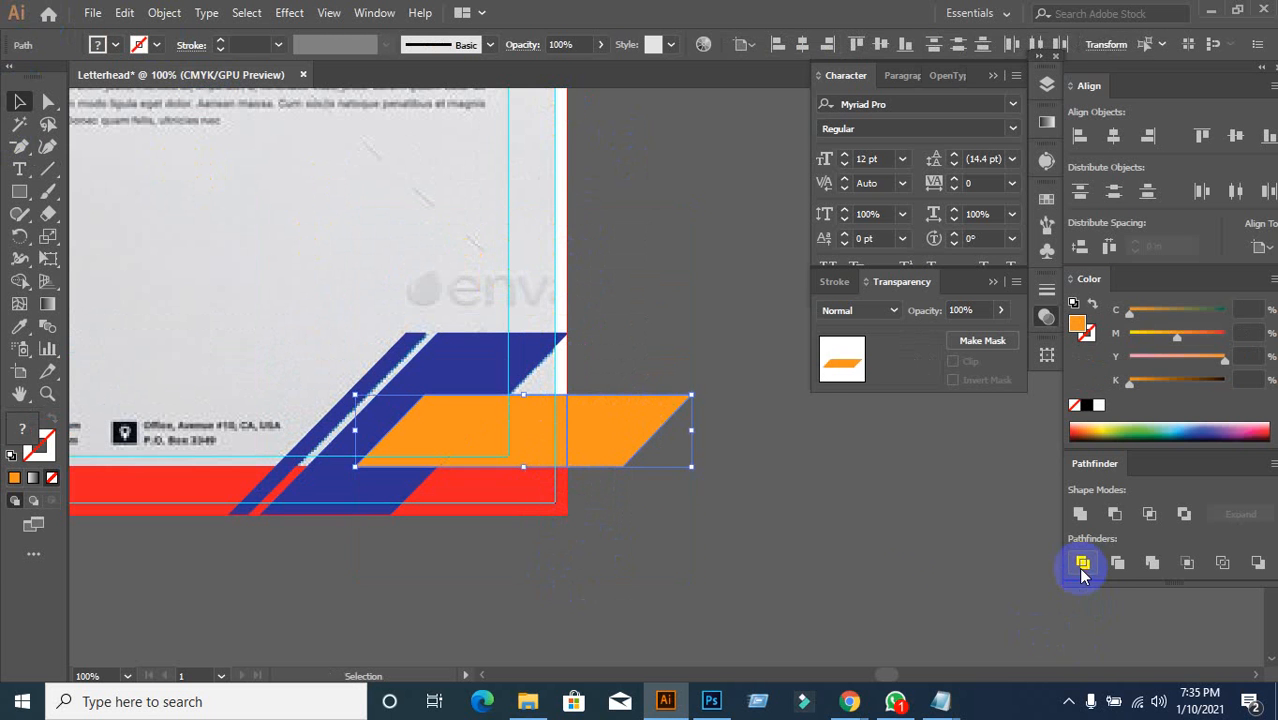
pyautogui.rightClick(634, 519)
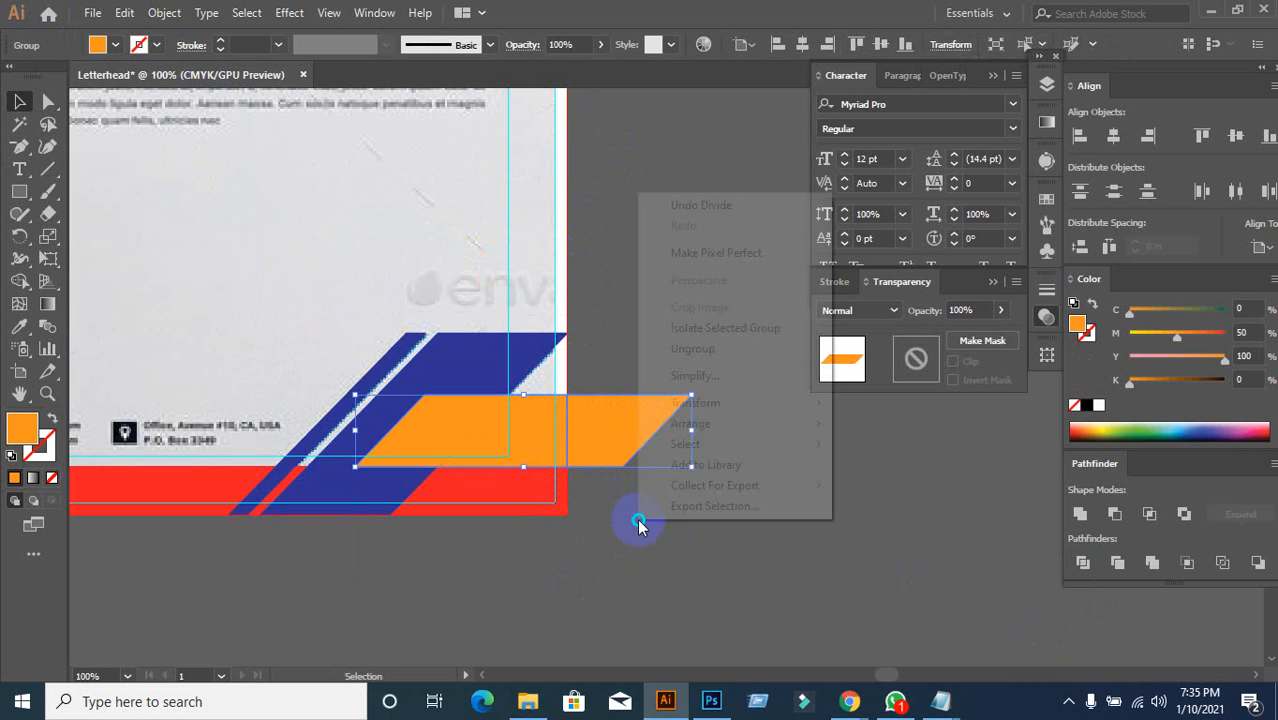
pyautogui.click(697, 347)
pyautogui.press('Delete')
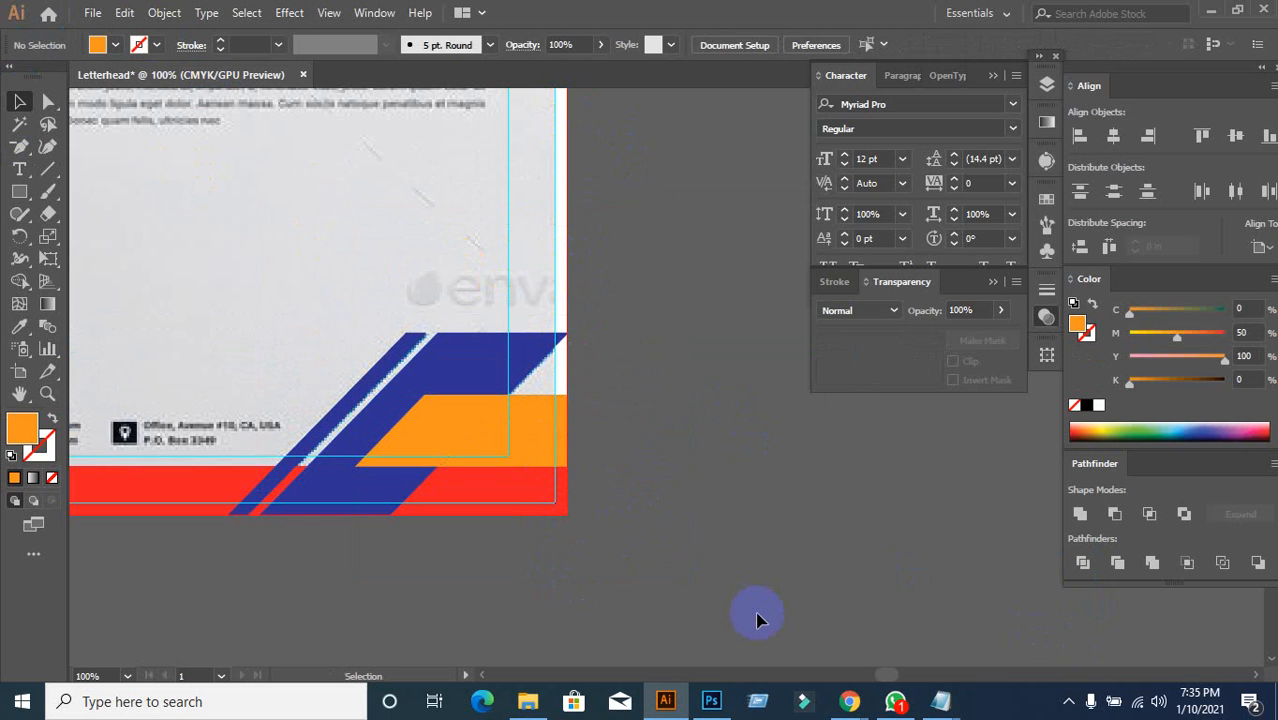
pyautogui.scroll(-2, 727, 573)
pyautogui.moveTo(727, 573); pyautogui.dragTo(634, 405)
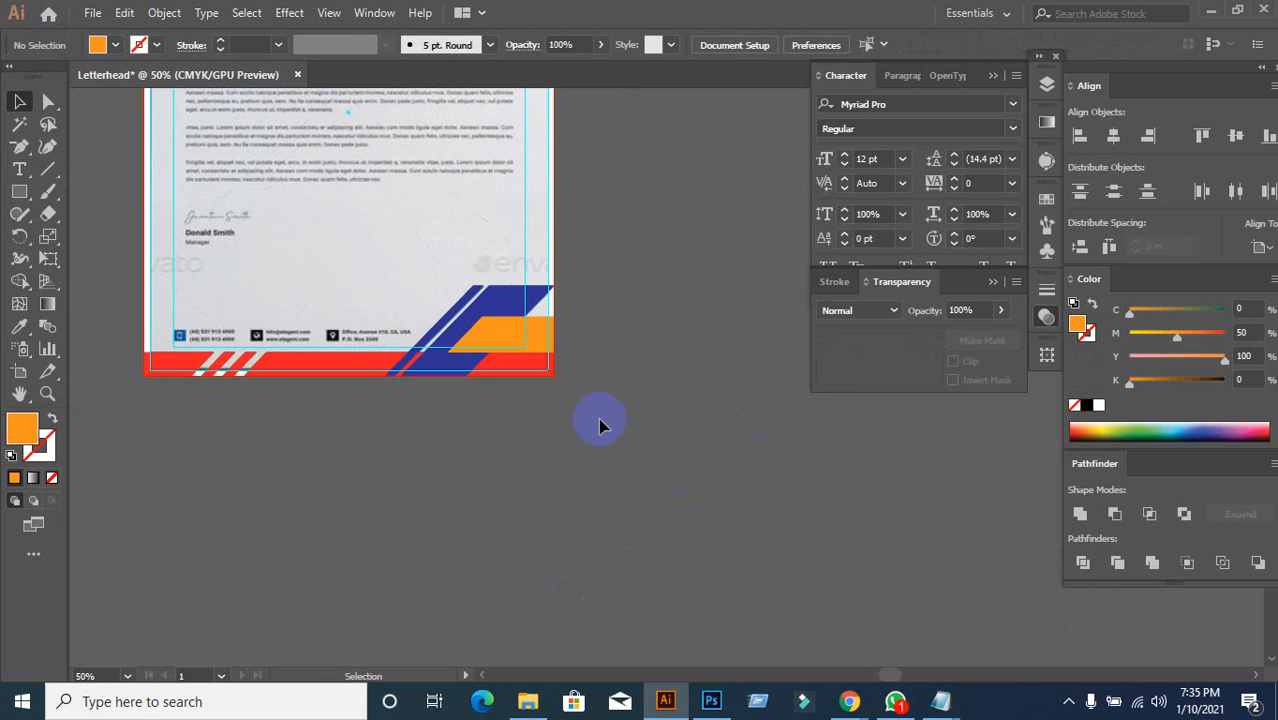
pyautogui.moveTo(137, 303); pyautogui.dragTo(567, 421)
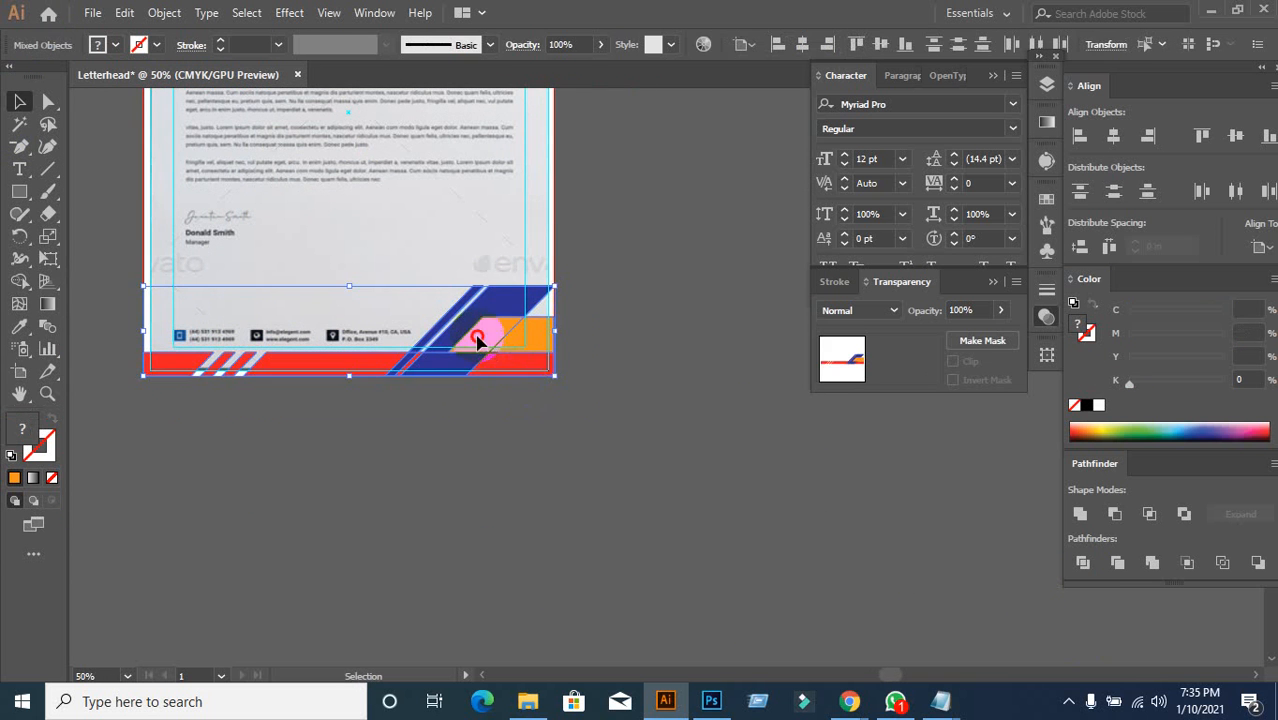
pyautogui.moveTo(477, 340); pyautogui.dragTo(604, 486)
pyautogui.click(818, 538)
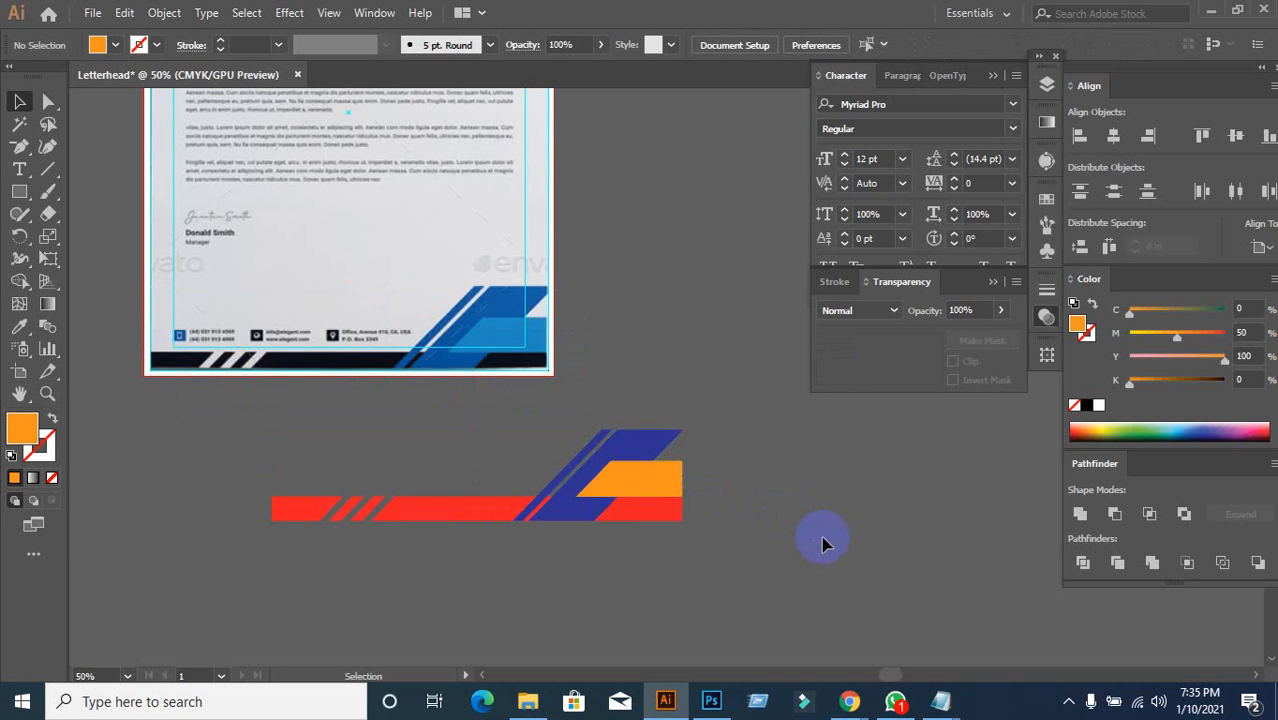
pyautogui.hotkey('ctrl', 'z')
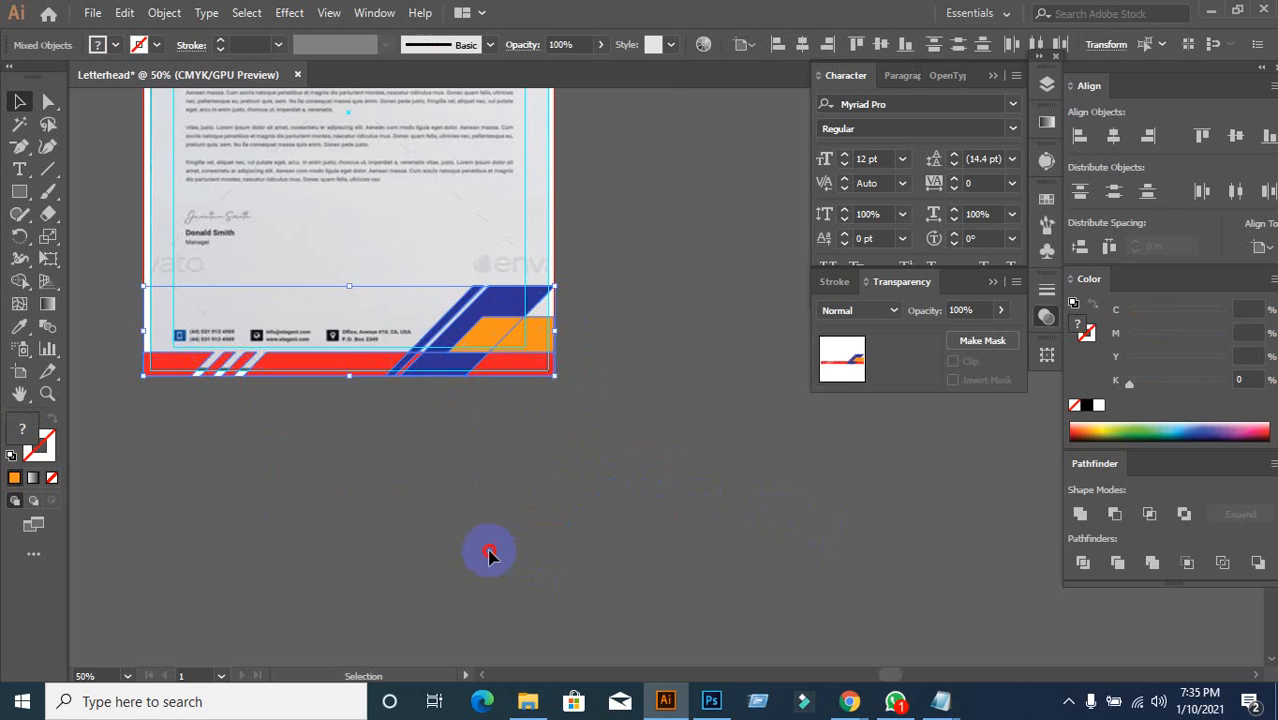
pyautogui.moveTo(492, 493); pyautogui.dragTo(562, 477)
pyautogui.scroll(1, 607, 386)
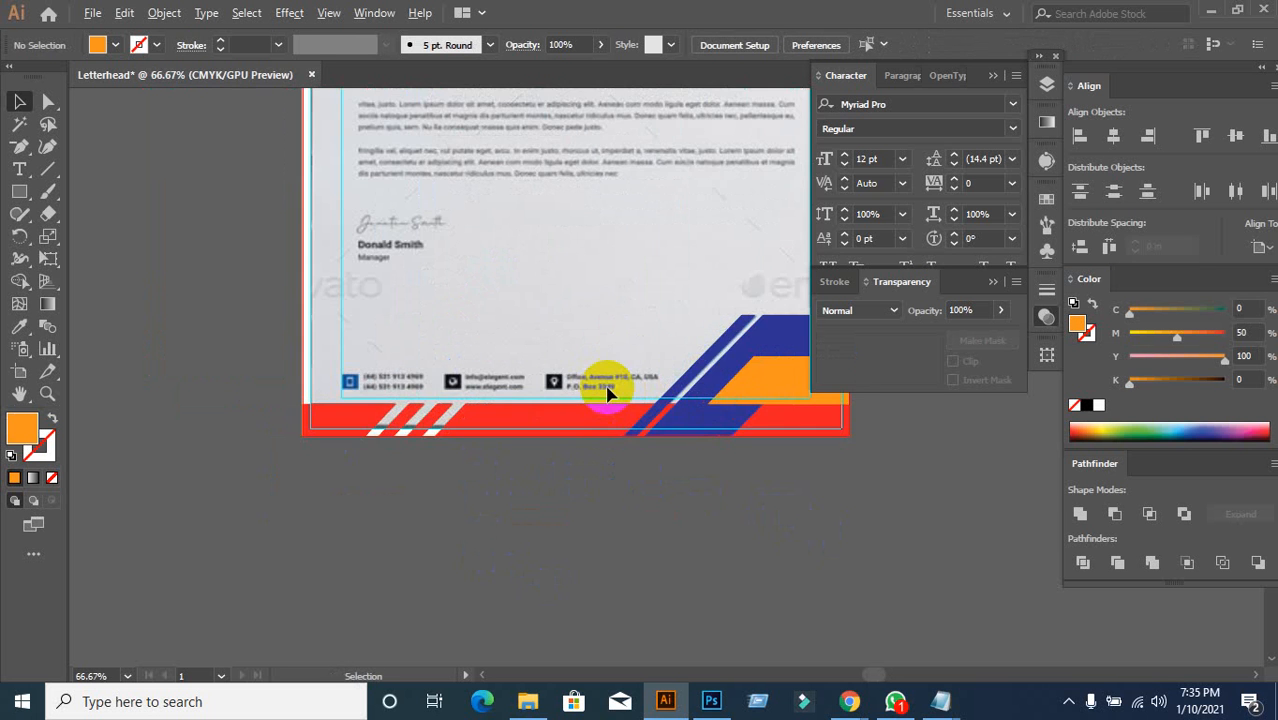
pyautogui.scroll(2, 354, 389)
pyautogui.scroll(-1, 357, 388)
pyautogui.moveTo(418, 399); pyautogui.dragTo(386, 317)
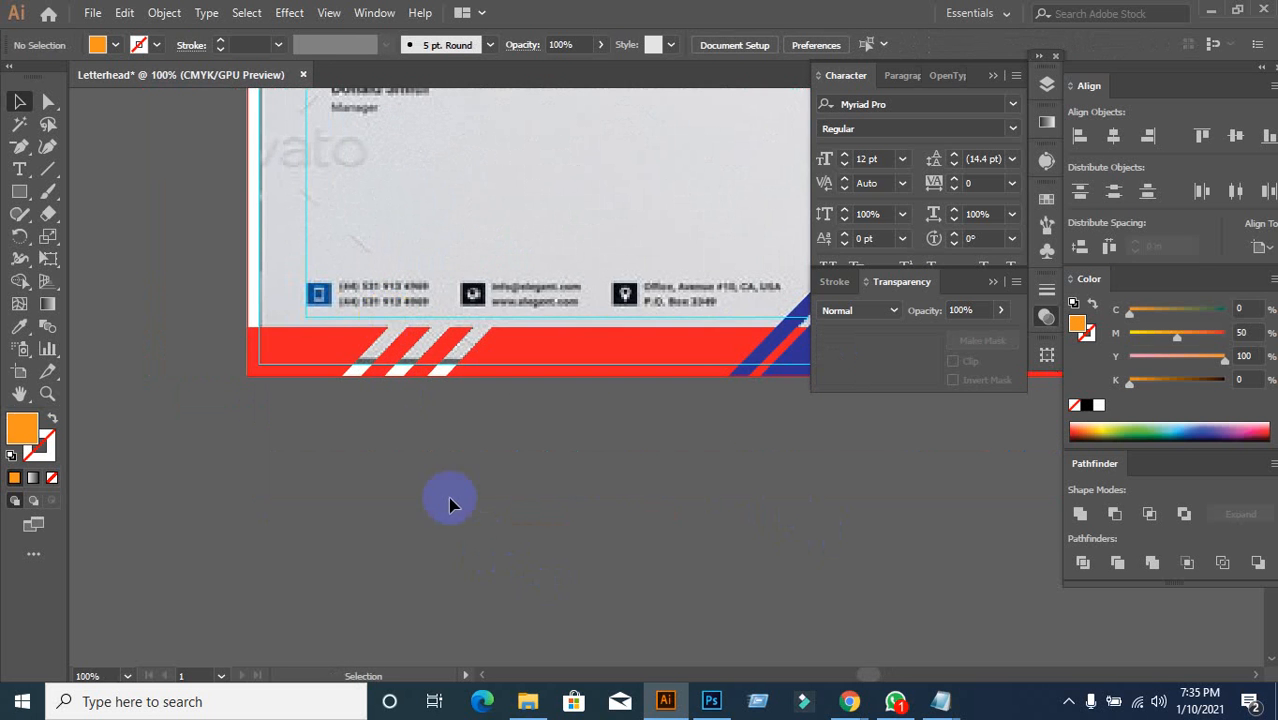
# Step: Draw a small 0.22 in orange square beside the phone numbers
pyautogui.click(19, 191)
pyautogui.moveTo(328, 352); pyautogui.dragTo(328, 352)
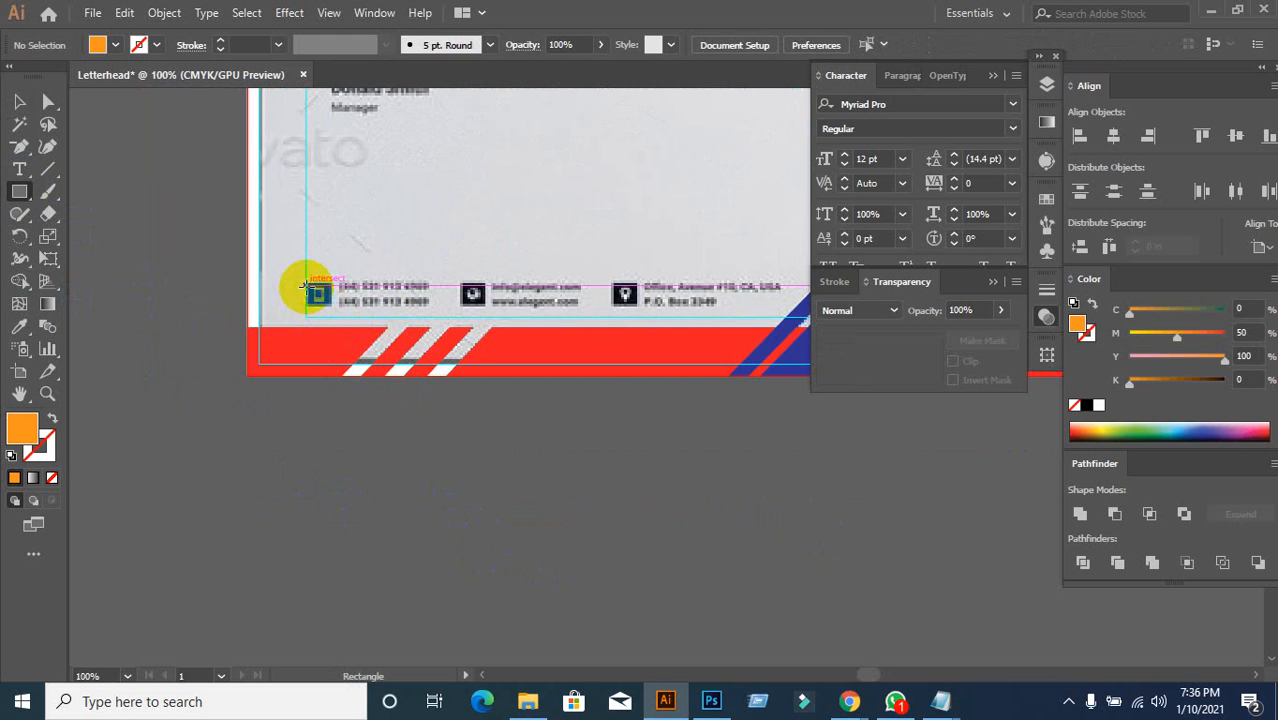
pyautogui.moveTo(306, 286); pyautogui.dragTo(329, 306)
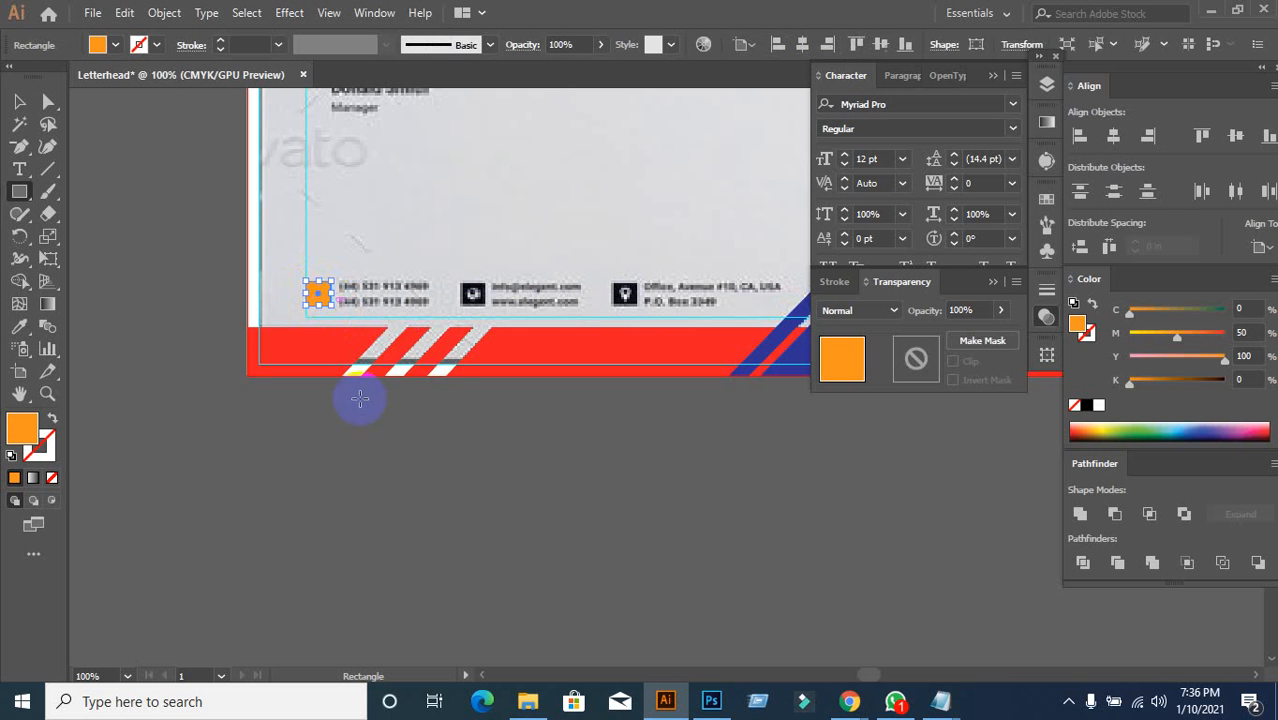
pyautogui.click(28, 100)
pyautogui.click(257, 408)
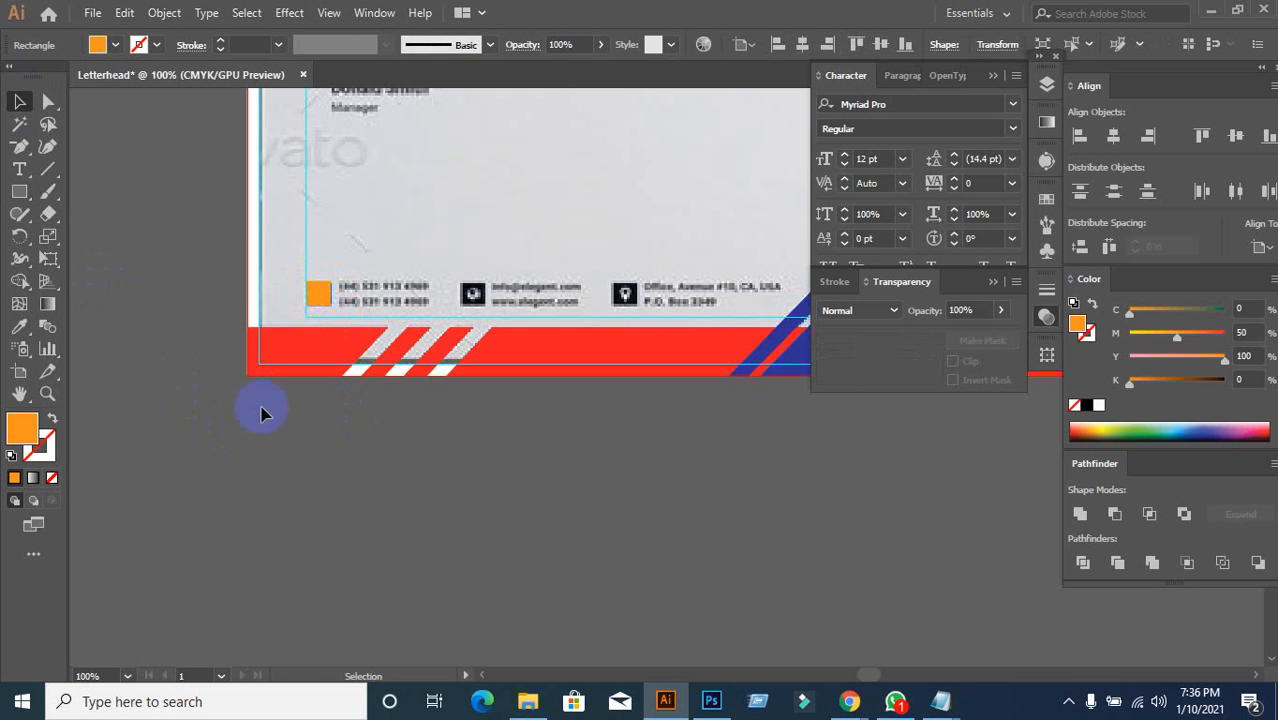
# Step: Type 'mobile' below the footer and set it in Font Awesome 5 Free Solid
pyautogui.scroll(1, 295, 343)
pyautogui.press('space')
pyautogui.moveTo(156, 302); pyautogui.dragTo(194, 310)
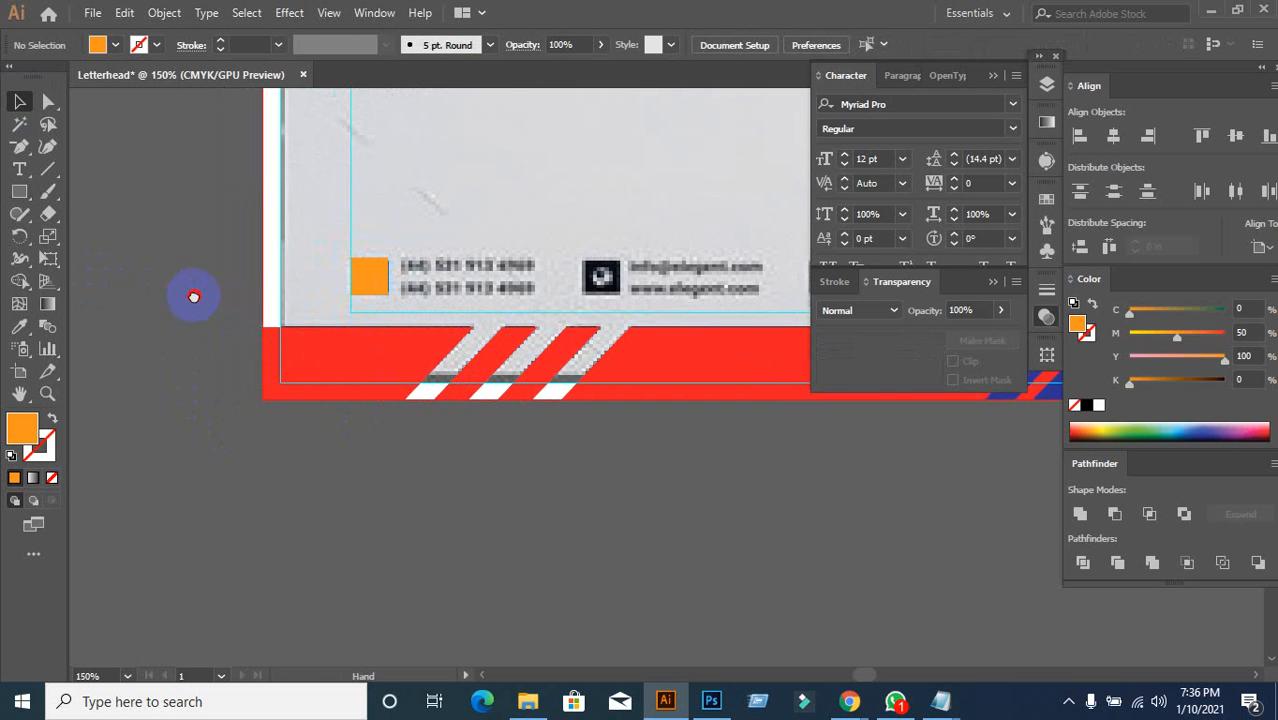
pyautogui.click(21, 170)
pyautogui.scroll(-1, 333, 512)
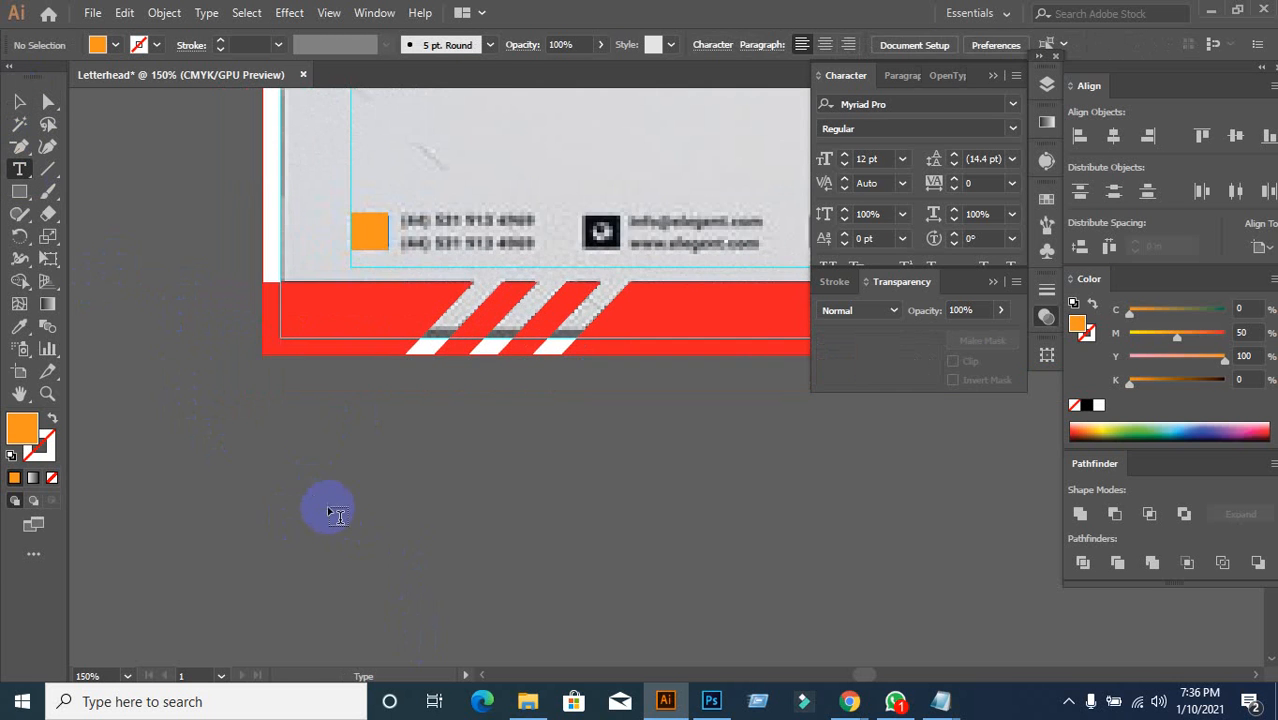
pyautogui.click(313, 447)
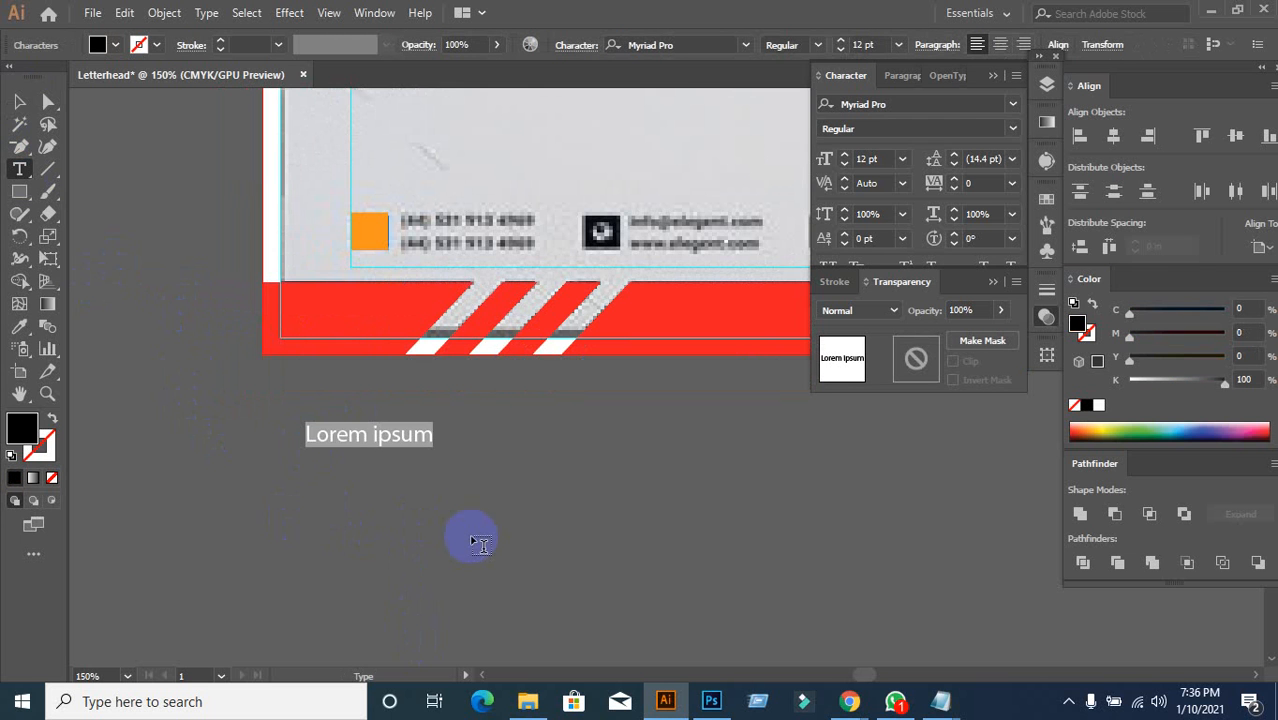
pyautogui.write('mo')
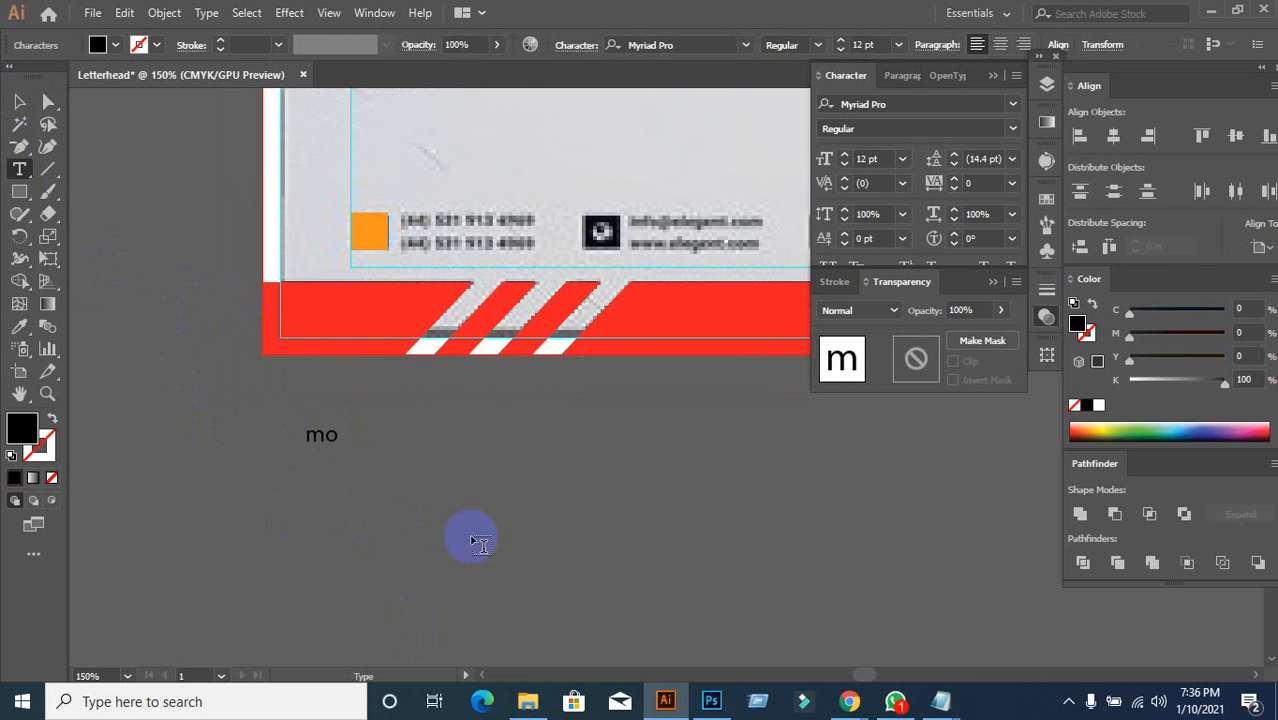
pyautogui.write('bile')
pyautogui.click(20, 99)
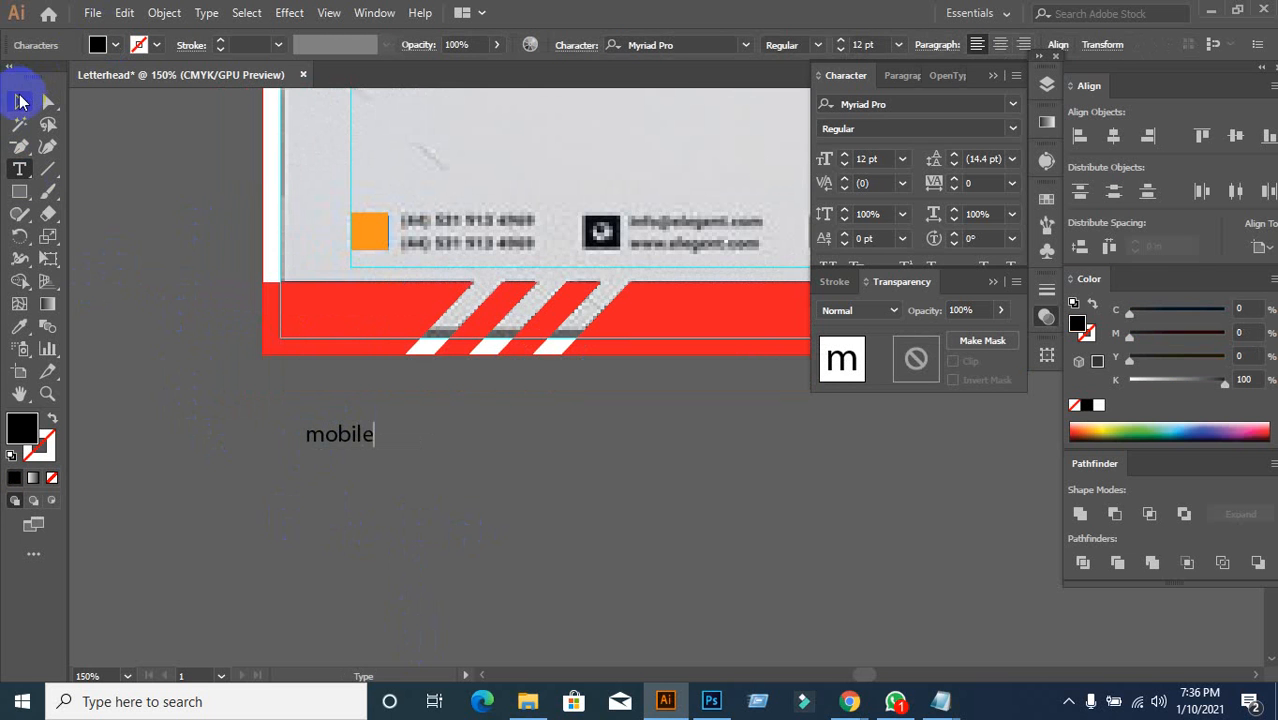
pyautogui.click(914, 103)
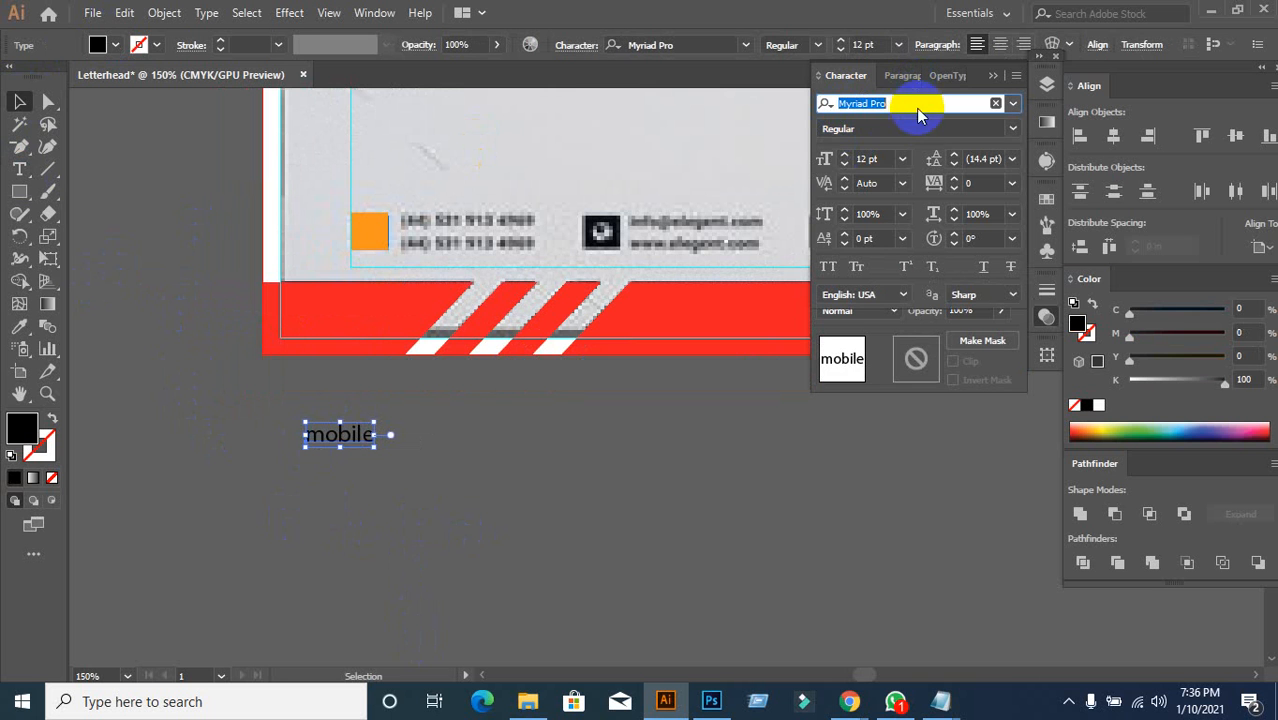
pyautogui.write('font')
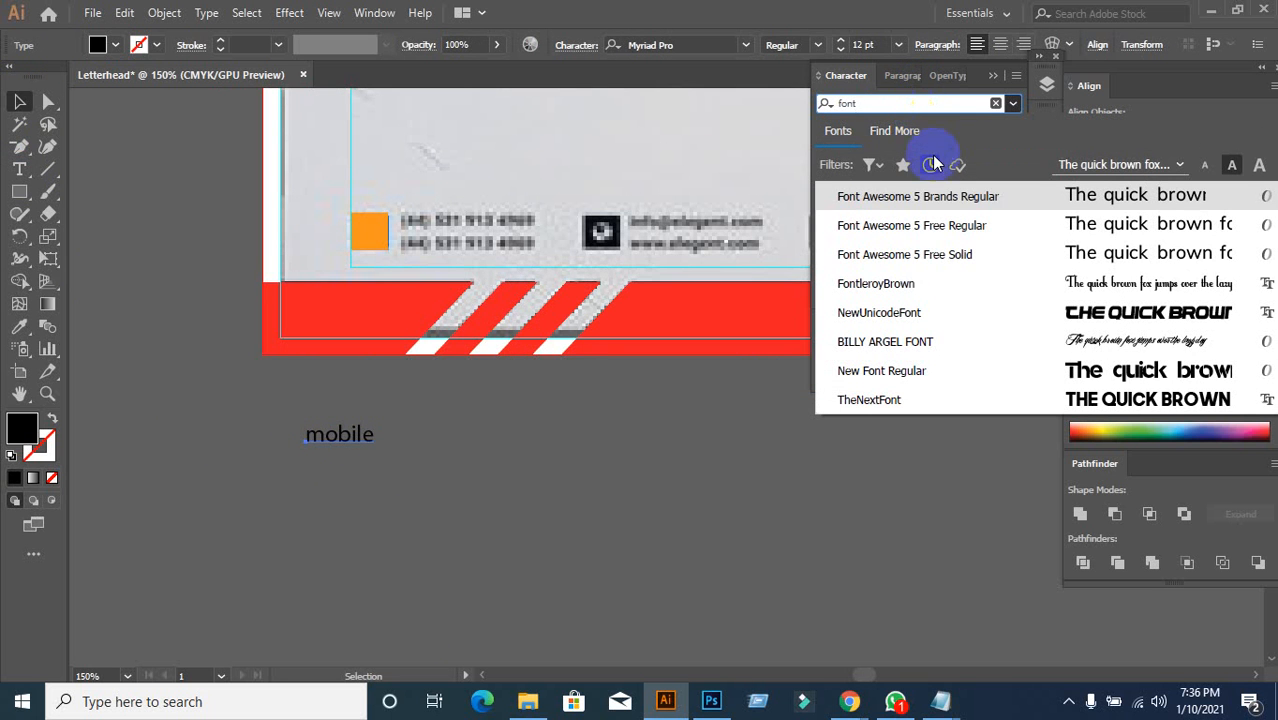
pyautogui.click(931, 256)
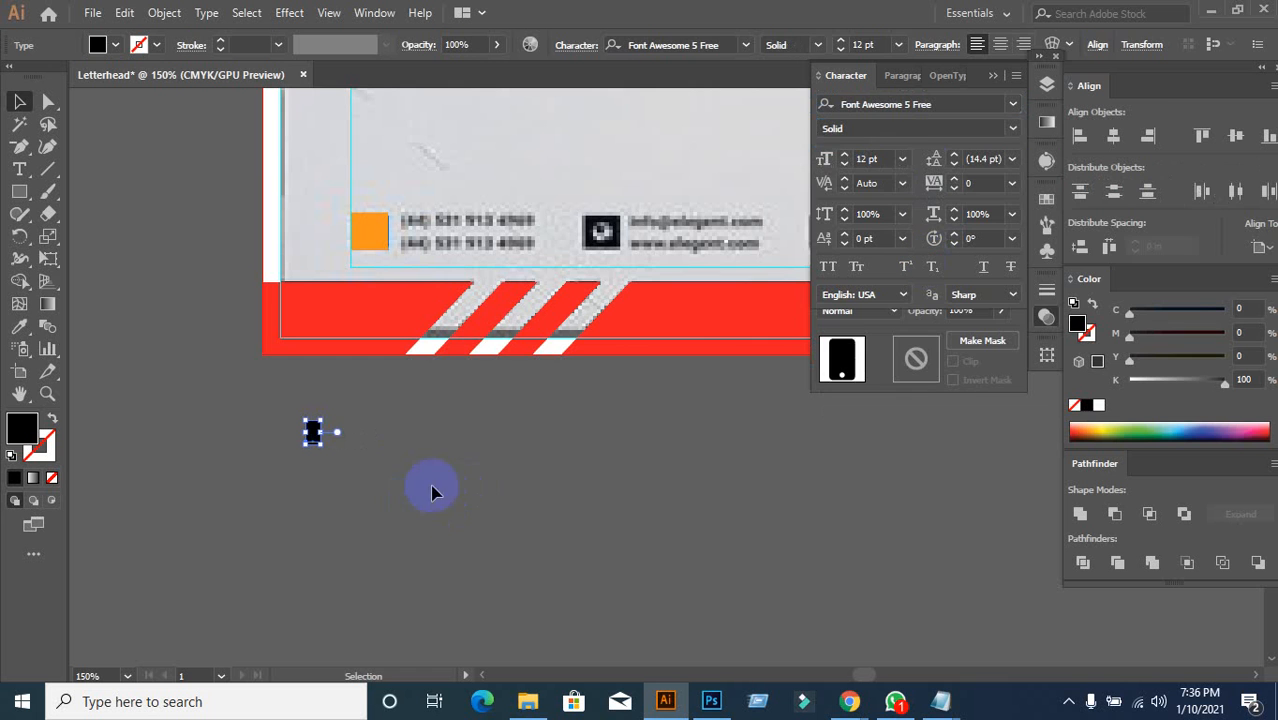
# Step: Try repositioning the square and mobile glyph, then delete the mobile icon glyph
pyautogui.click(314, 465)
pyautogui.scroll(4, 314, 465)
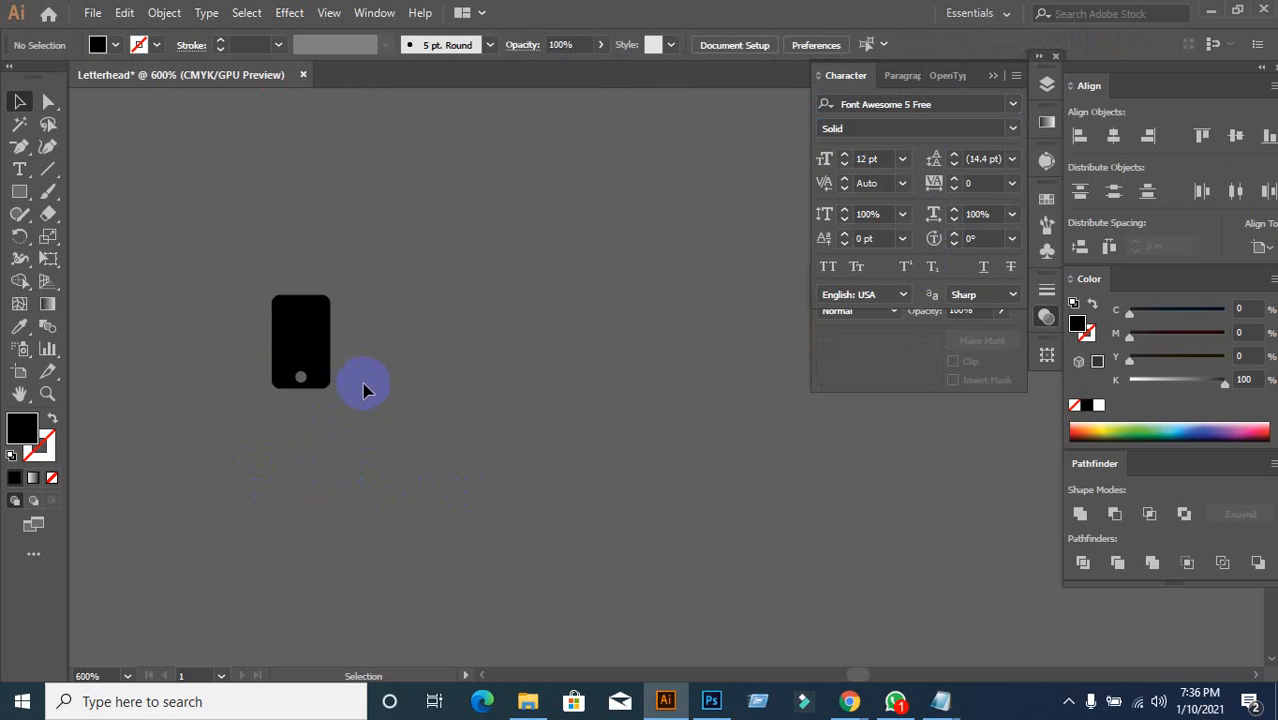
pyautogui.scroll(-2, 363, 390)
pyautogui.scroll(3, 420, 420)
pyautogui.moveTo(440, 154); pyautogui.dragTo(351, 186)
pyautogui.hotkey('ctrl', 'z')
pyautogui.click(502, 474)
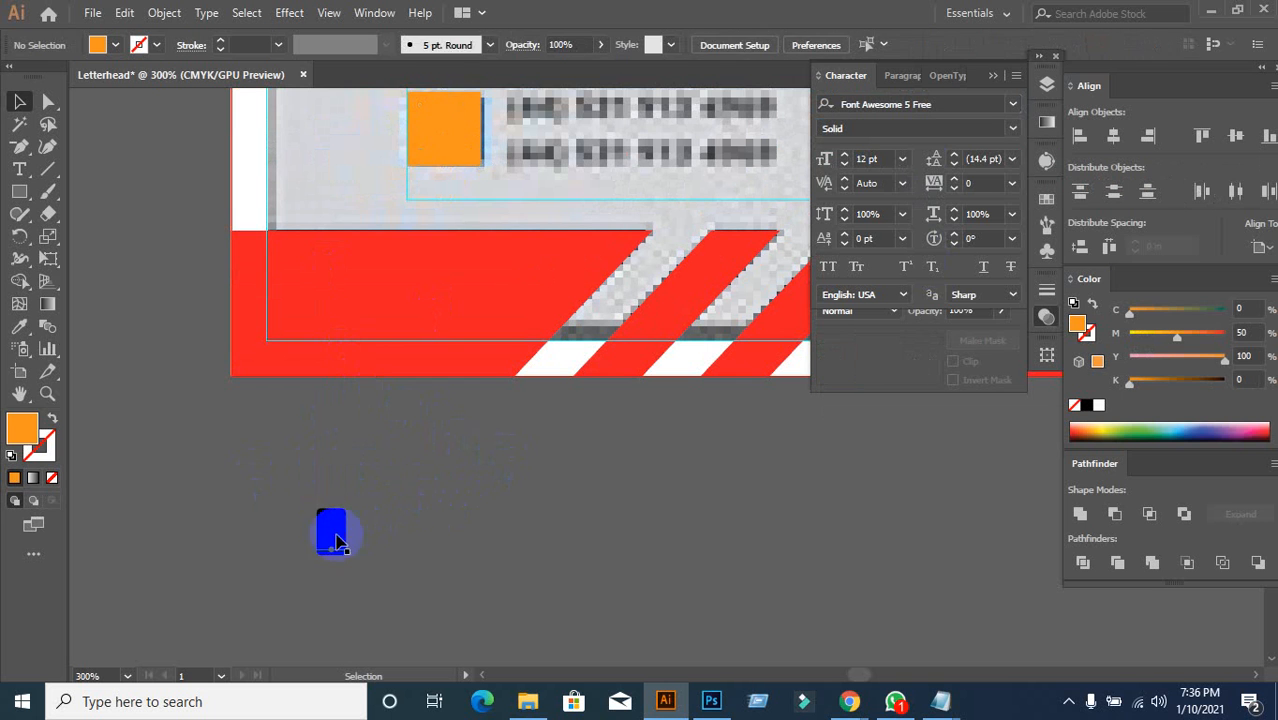
pyautogui.moveTo(336, 541); pyautogui.dragTo(493, 527)
pyautogui.click(465, 523)
pyautogui.press('Delete')
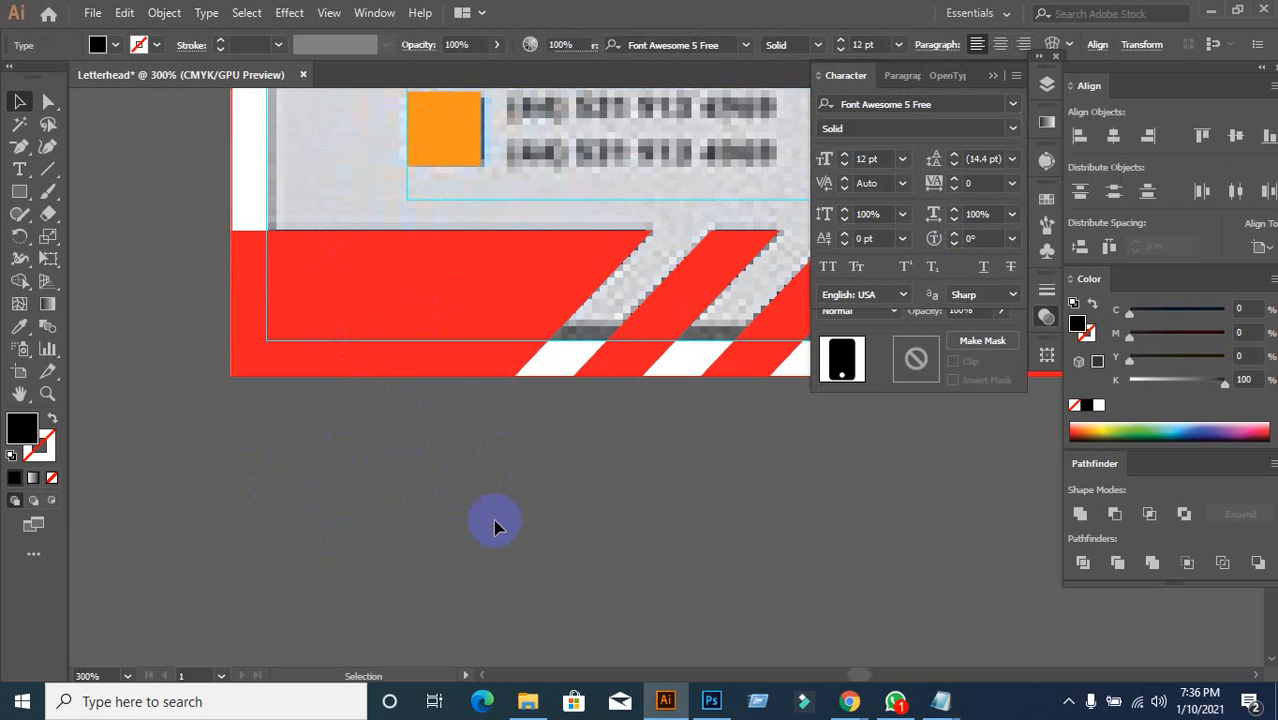
# Step: Type 'phone' below the footer to create the black phone-handset glyph and select it
pyautogui.click(19, 169)
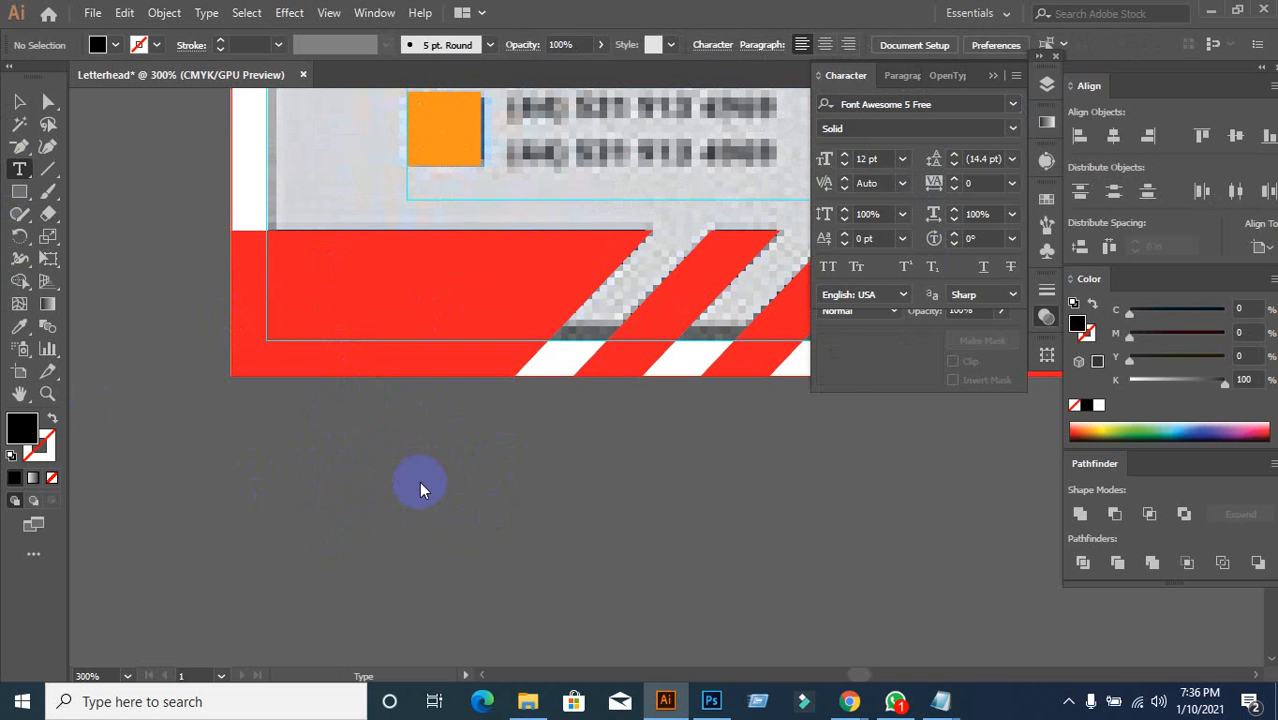
pyautogui.click(422, 485)
pyautogui.write('phone')
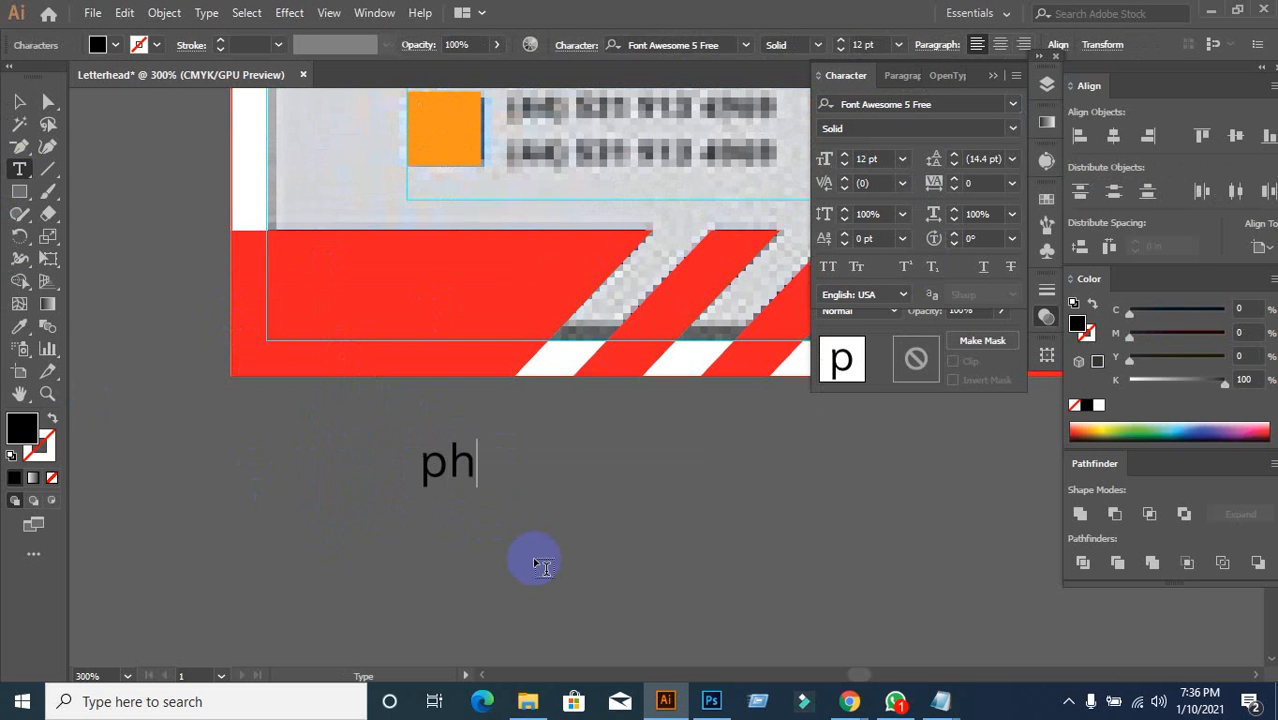
pyautogui.click(19, 101)
pyautogui.scroll(1, 512, 482)
pyautogui.scroll(-1, 558, 479)
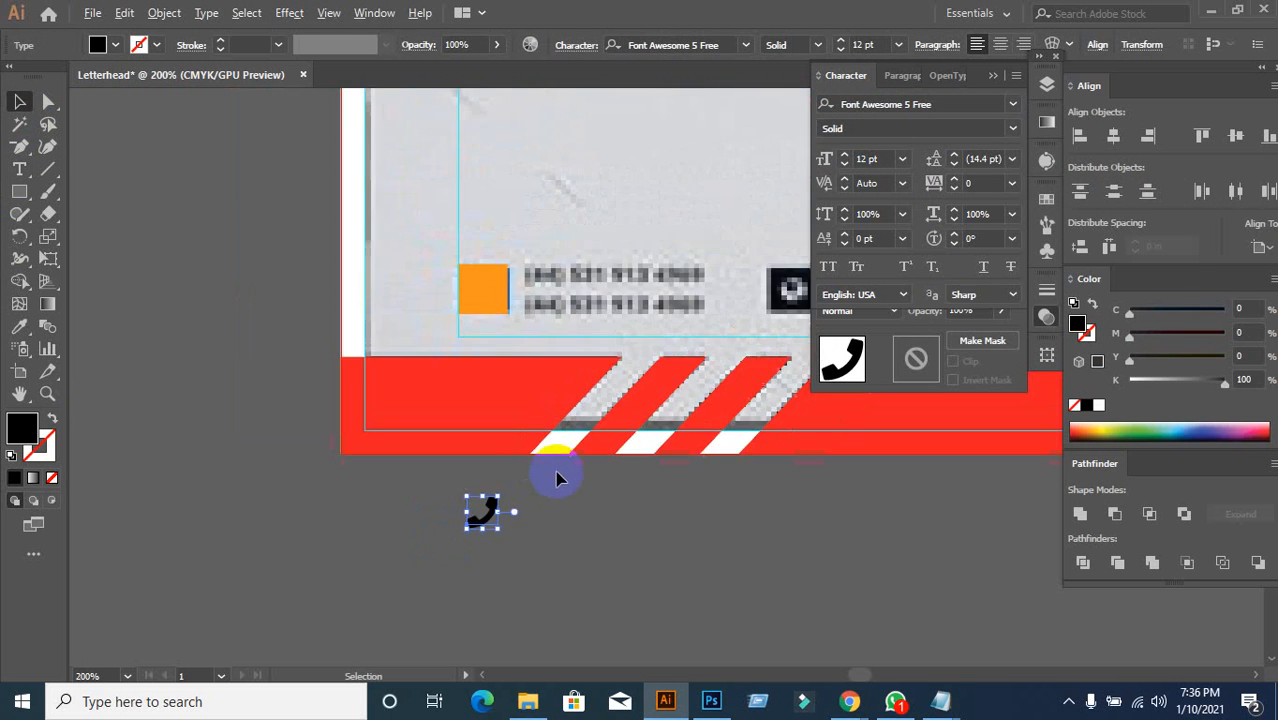
# Step: Create a globe glyph below the footer by typing 'g' as new text
pyautogui.moveTo(747, 505); pyautogui.dragTo(511, 476)
pyautogui.scroll(-2, 600, 288)
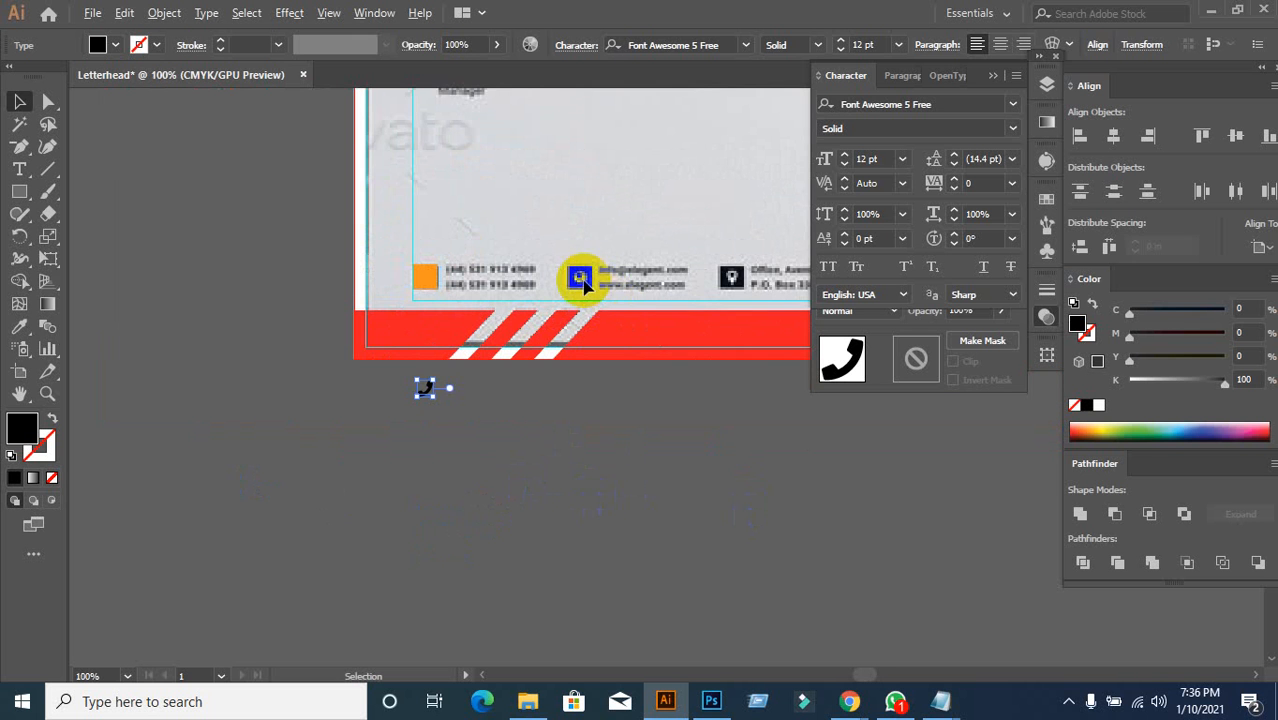
pyautogui.scroll(1, 586, 276)
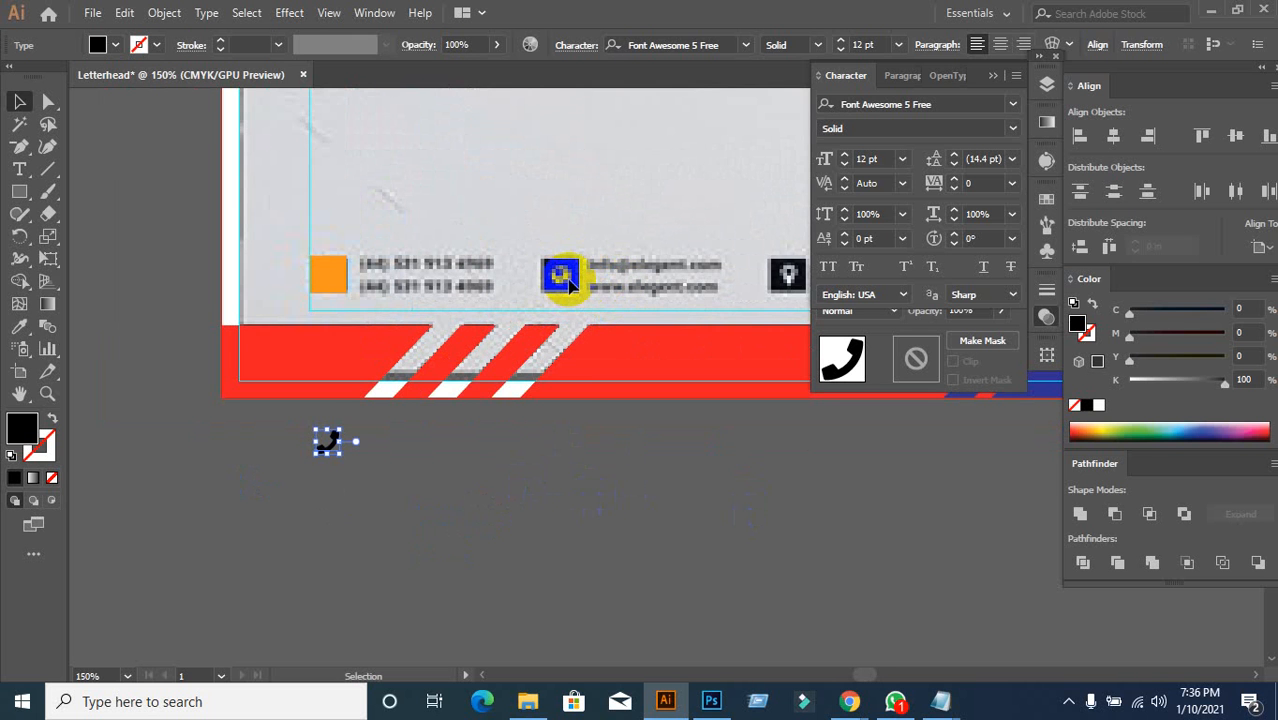
pyautogui.click(565, 505)
pyautogui.scroll(2, 562, 266)
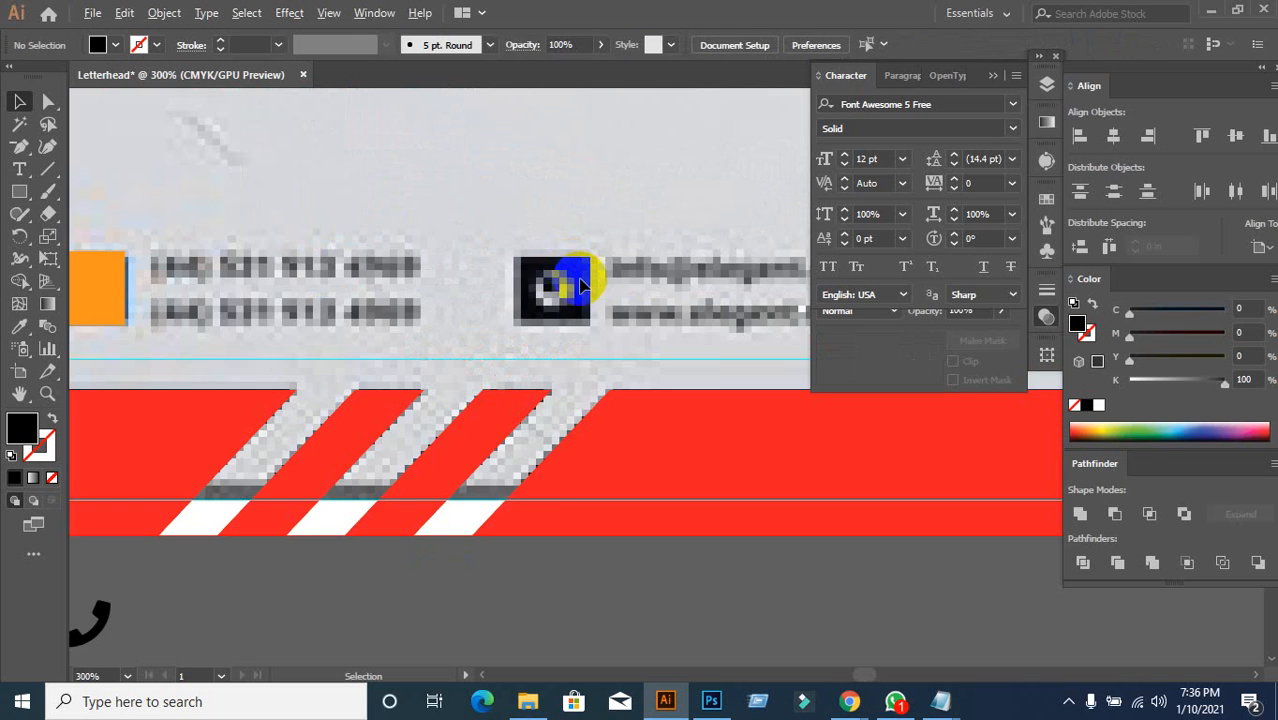
pyautogui.scroll(-3, 566, 276)
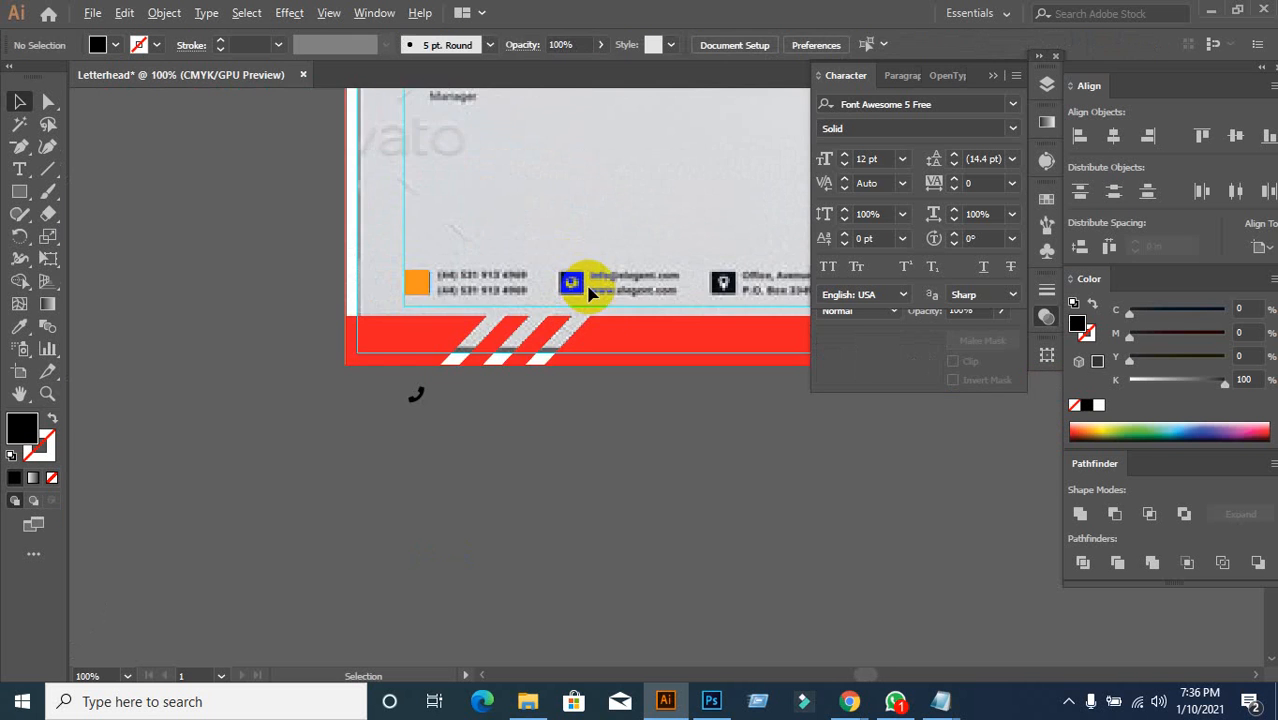
pyautogui.click(19, 169)
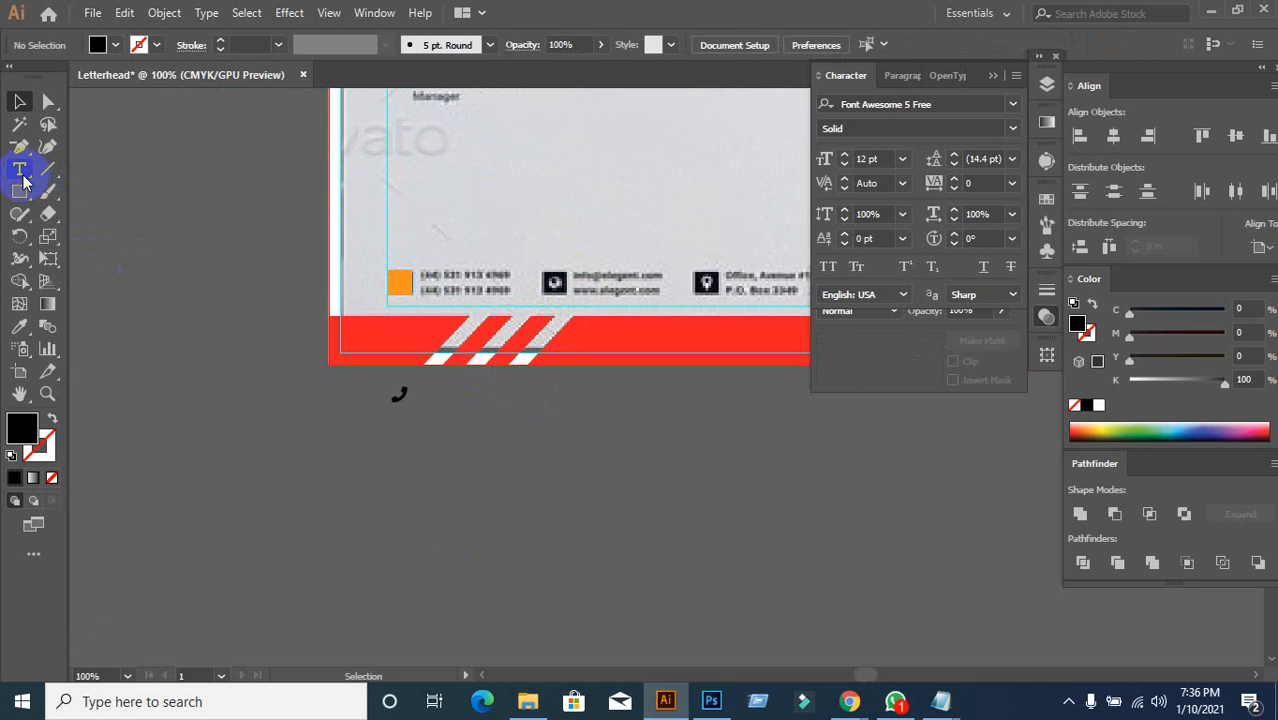
pyautogui.click(497, 436)
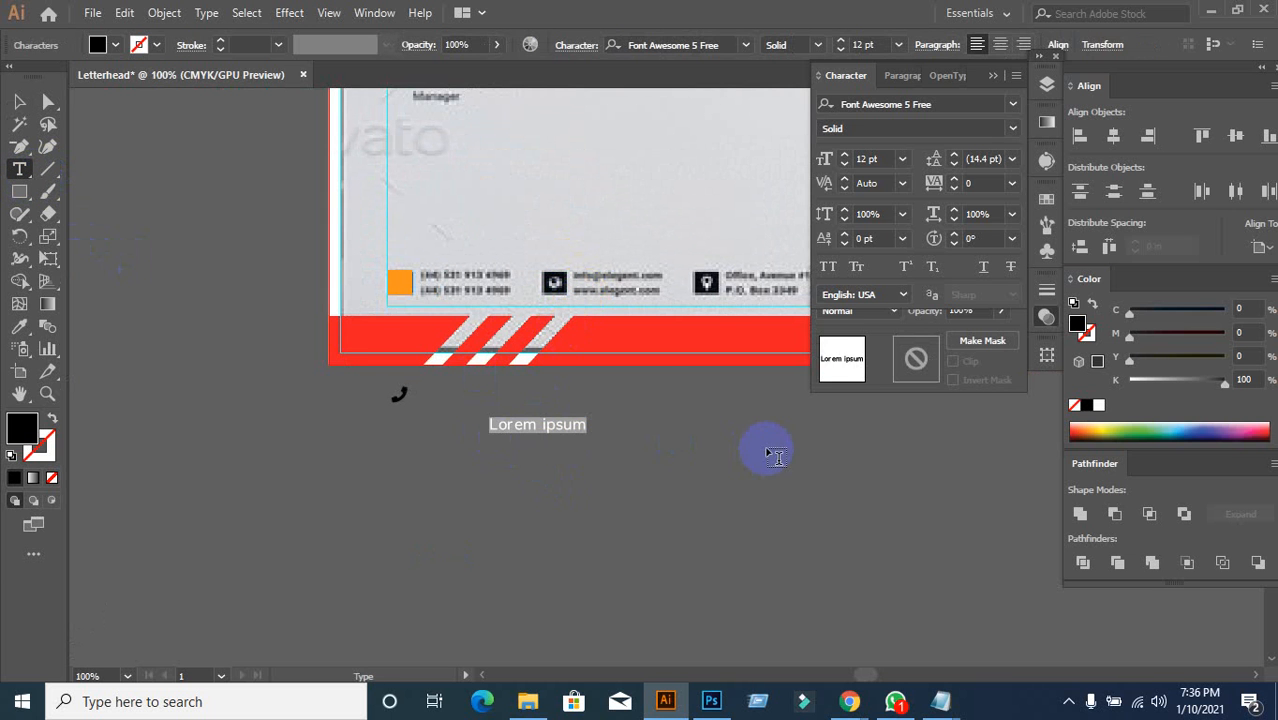
pyautogui.write('g')
pyautogui.click(16, 103)
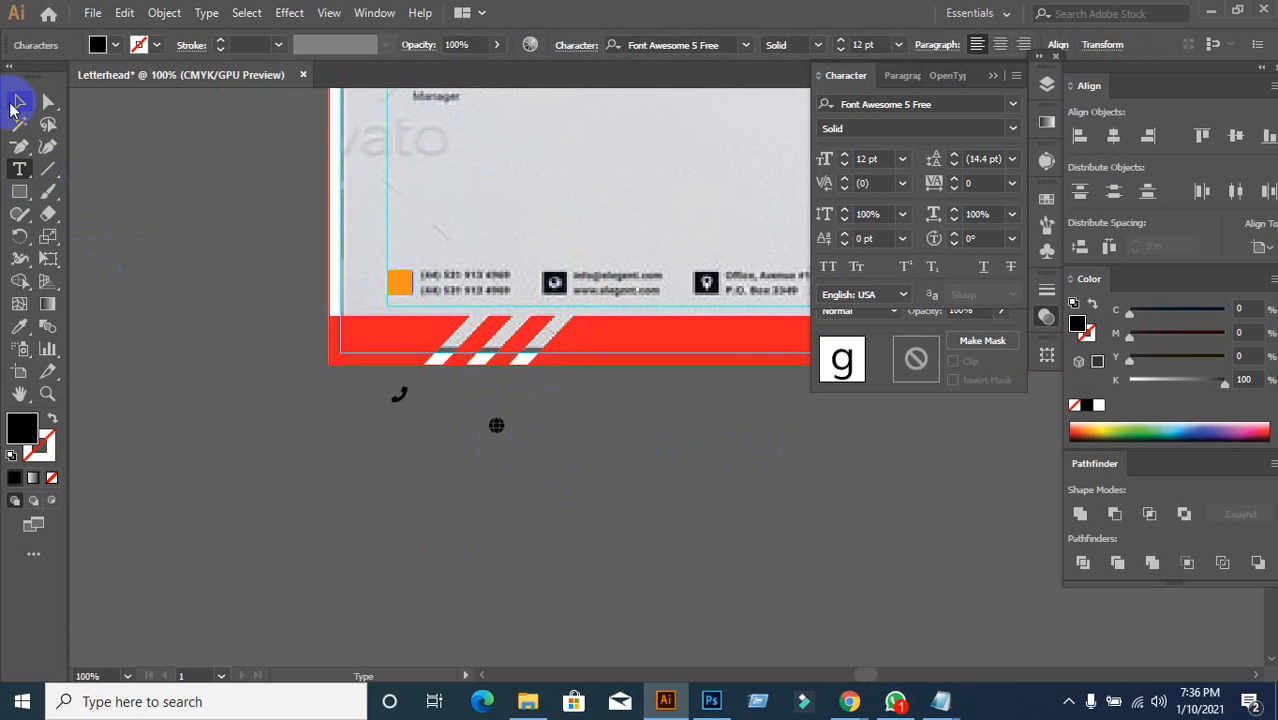
pyautogui.click(499, 427)
# Step: Move the phone glyph onto the orange square in the contact row
pyautogui.click(405, 399)
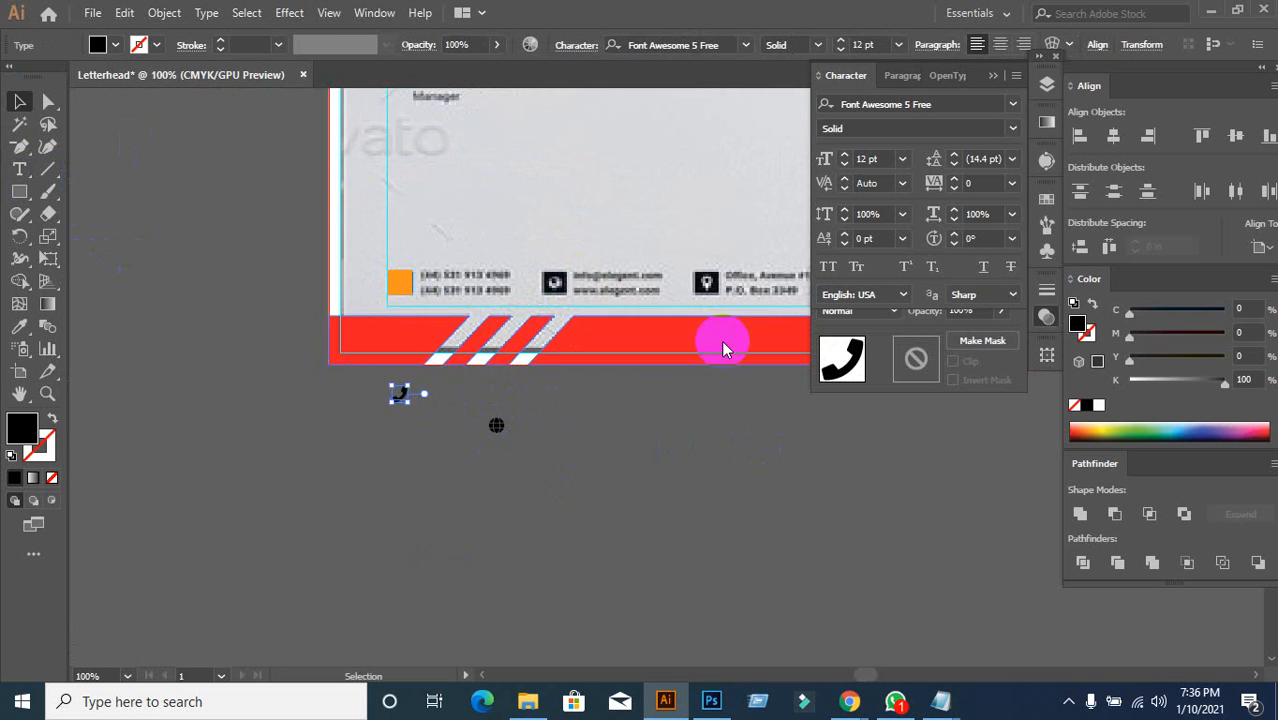
pyautogui.scroll(2, 491, 455)
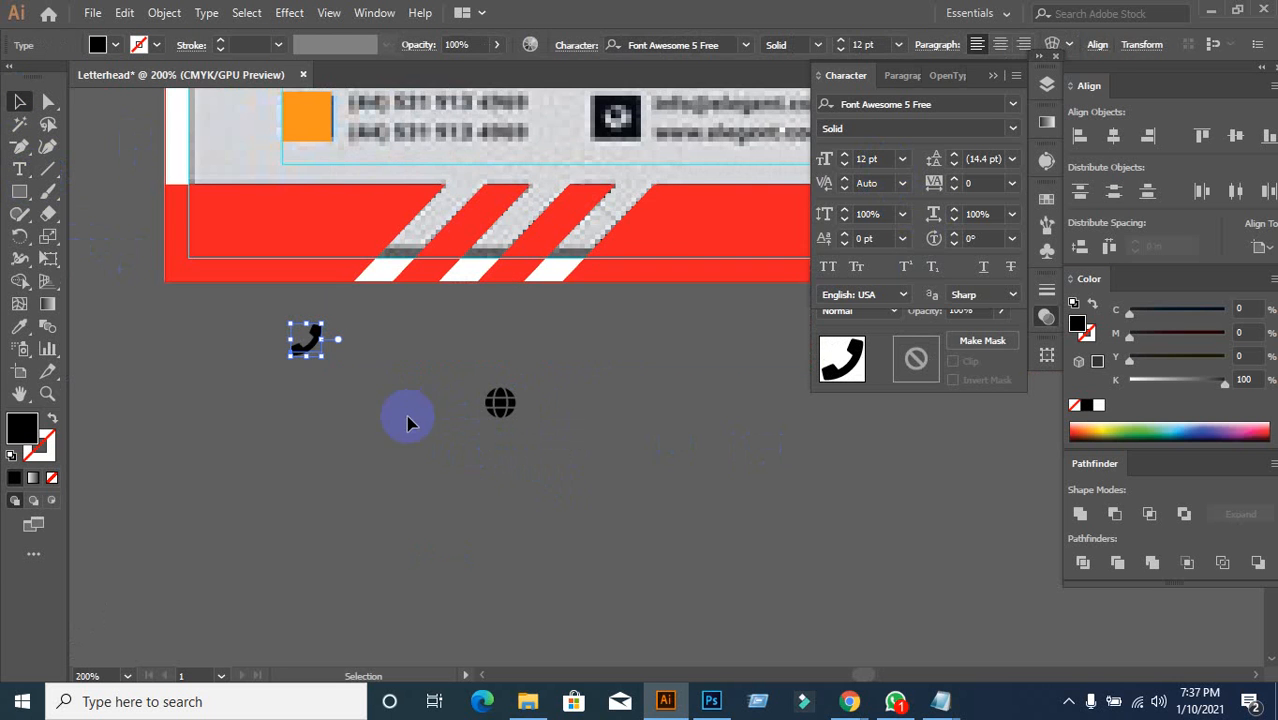
pyautogui.moveTo(315, 350); pyautogui.dragTo(313, 131)
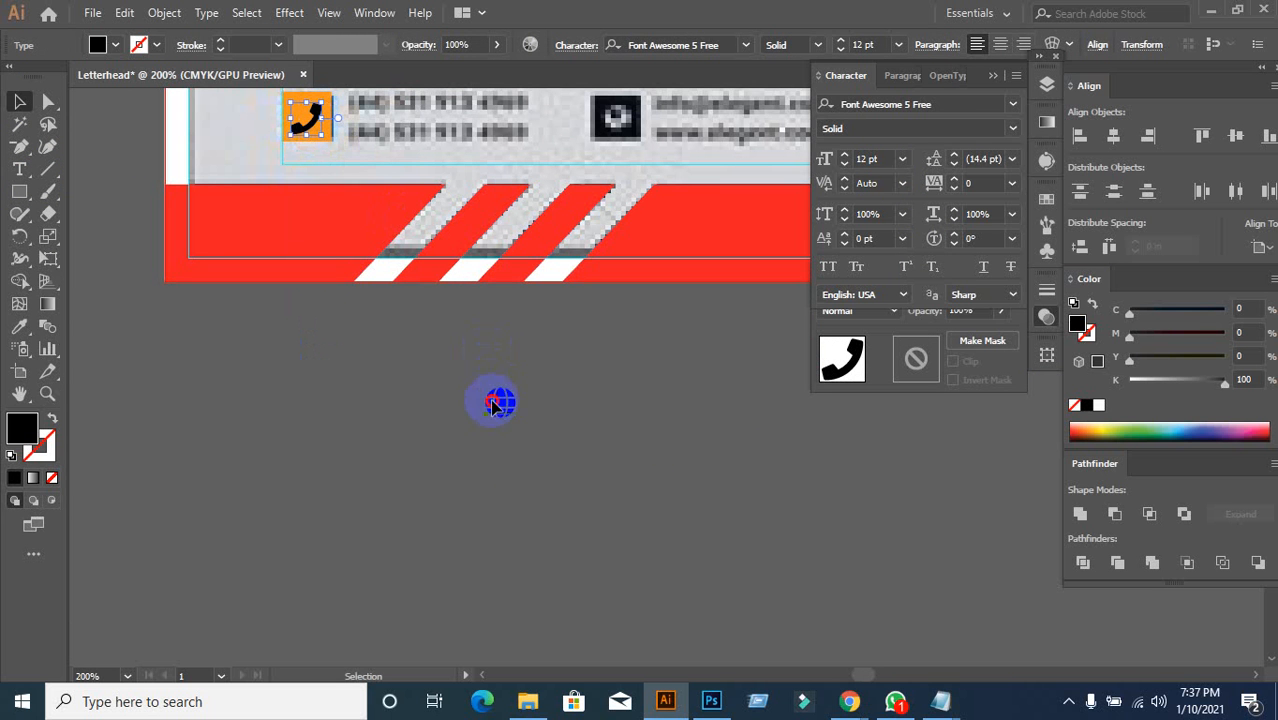
pyautogui.click(493, 404)
pyautogui.click(624, 436)
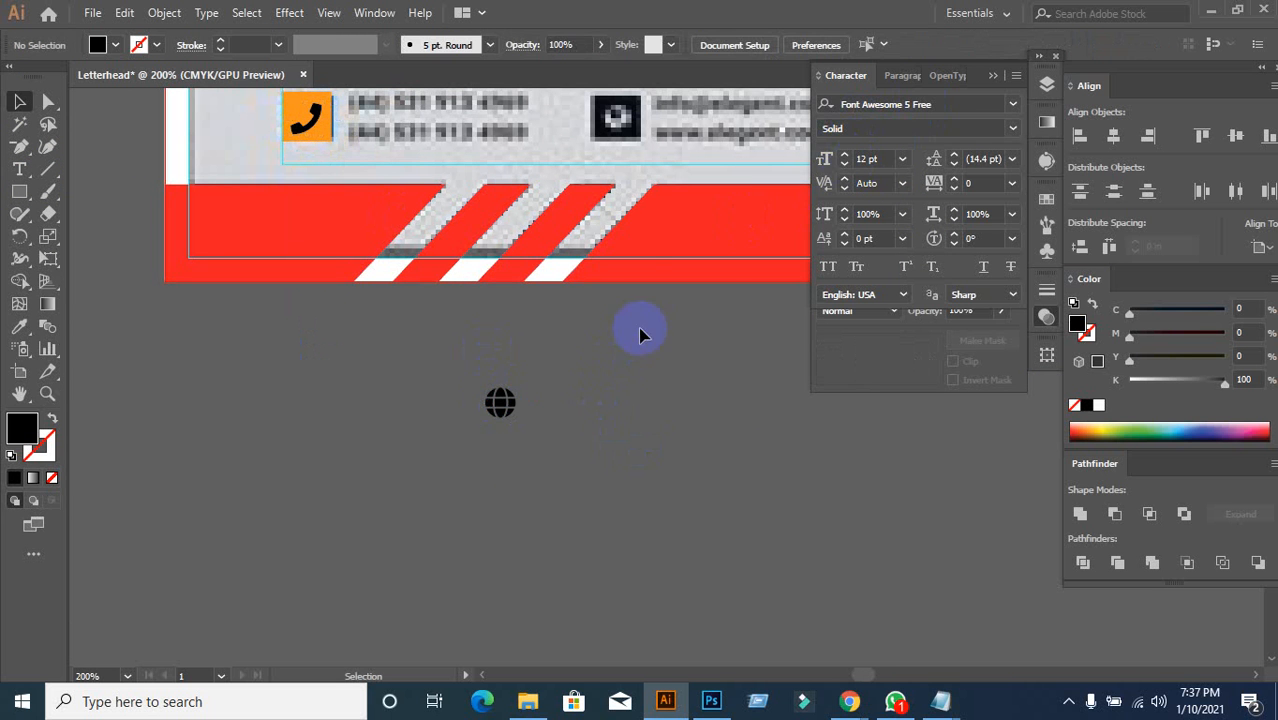
pyautogui.moveTo(634, 283); pyautogui.dragTo(262, 406)
pyautogui.scroll(-1, 508, 412)
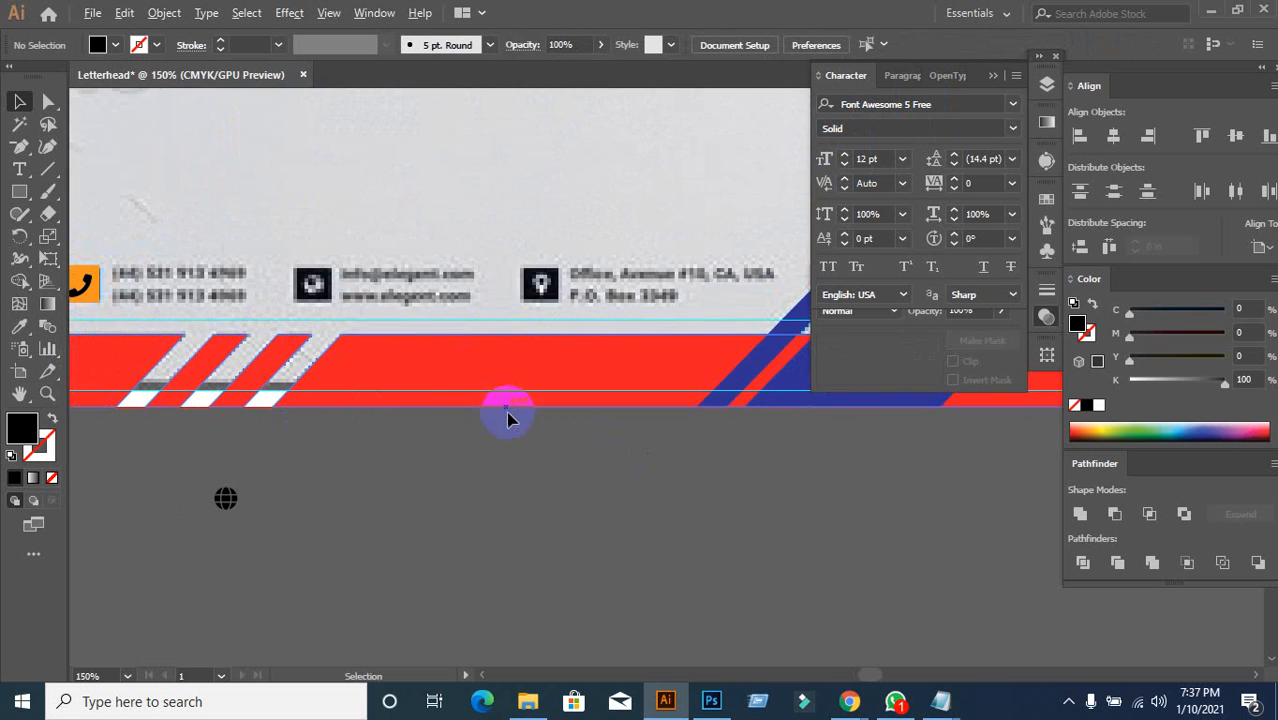
pyautogui.moveTo(422, 522); pyautogui.dragTo(479, 402)
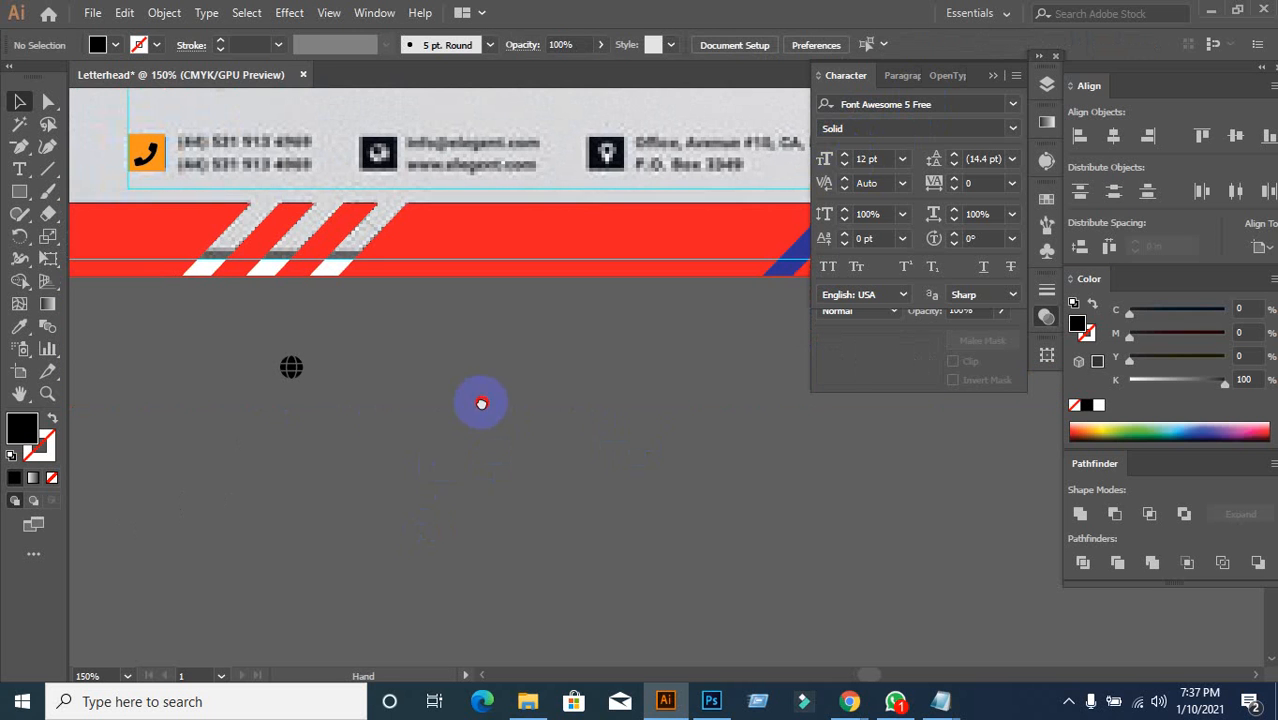
# Step: Try typing 'ma' as a map glyph, then undo it and deselect
pyautogui.click(22, 173)
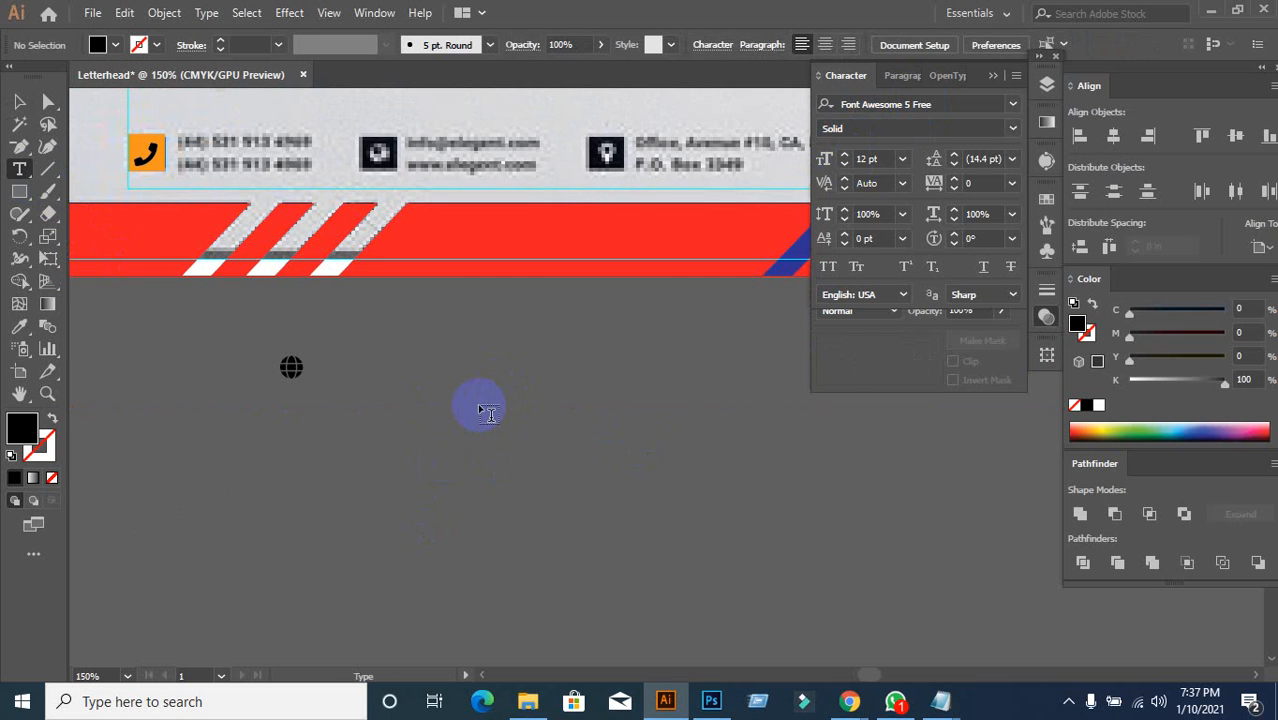
pyautogui.click(481, 410)
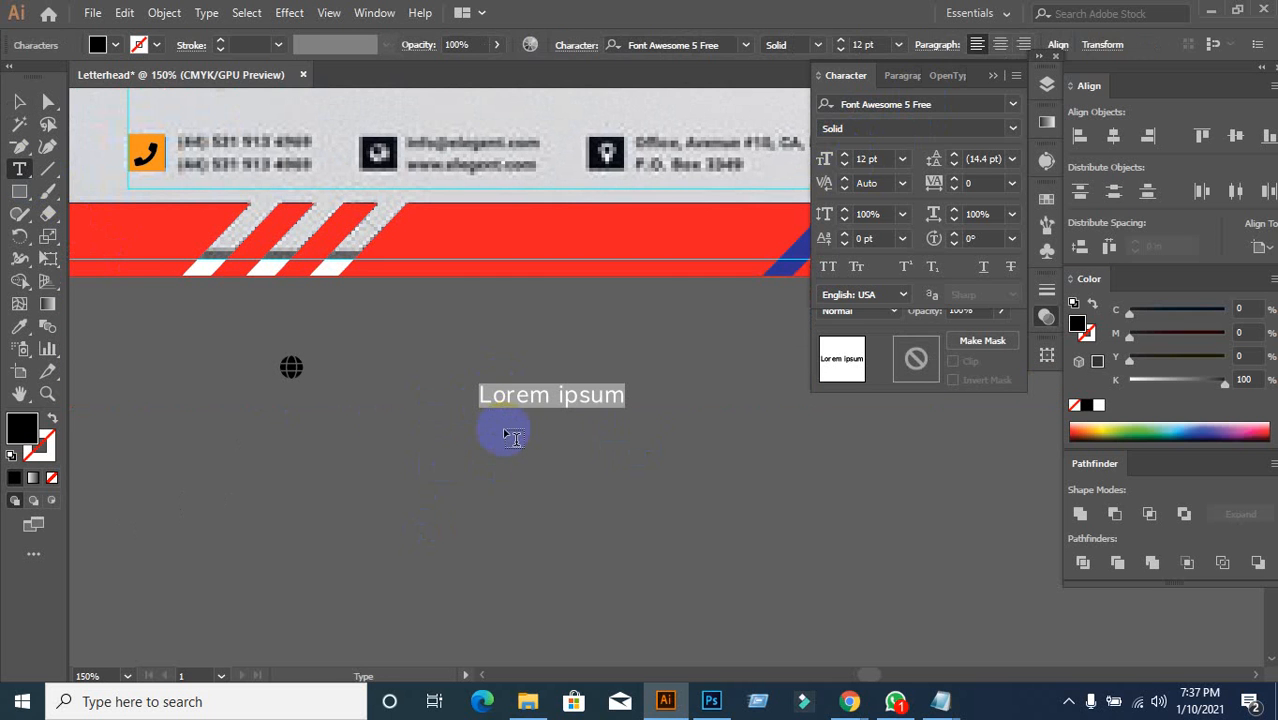
pyautogui.write('map')
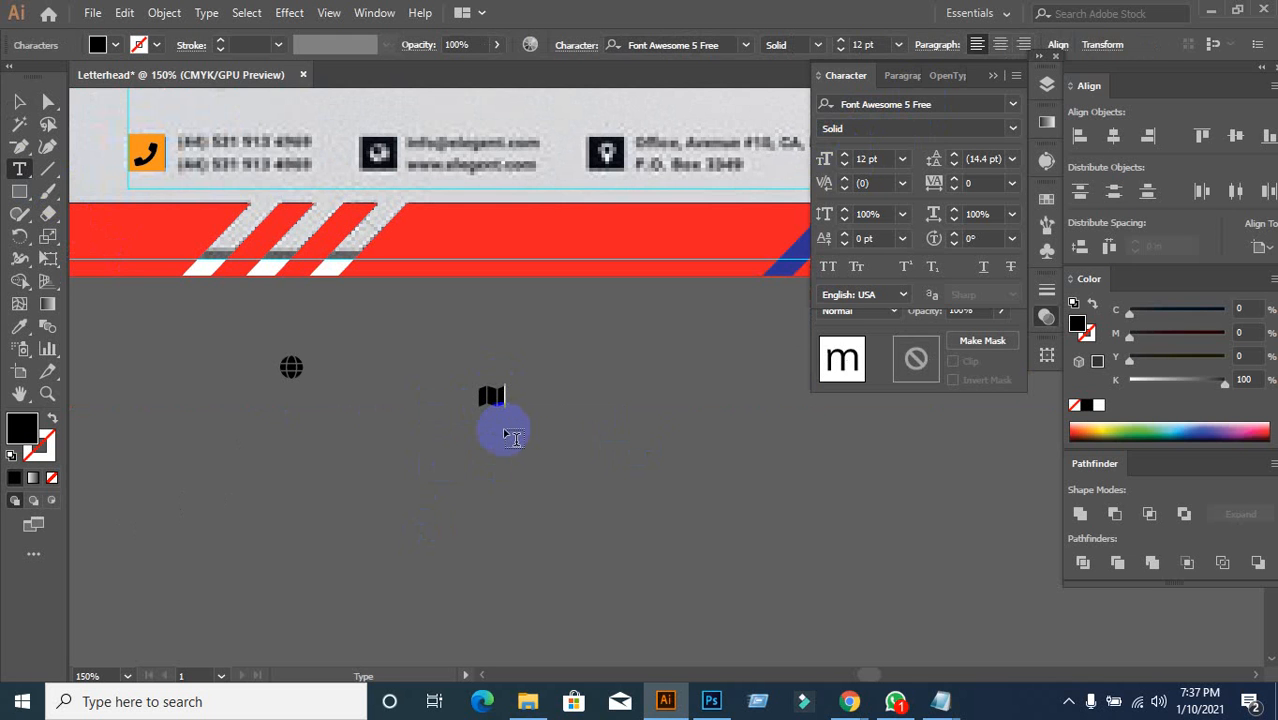
pyautogui.hotkey('ctrl', 'z')
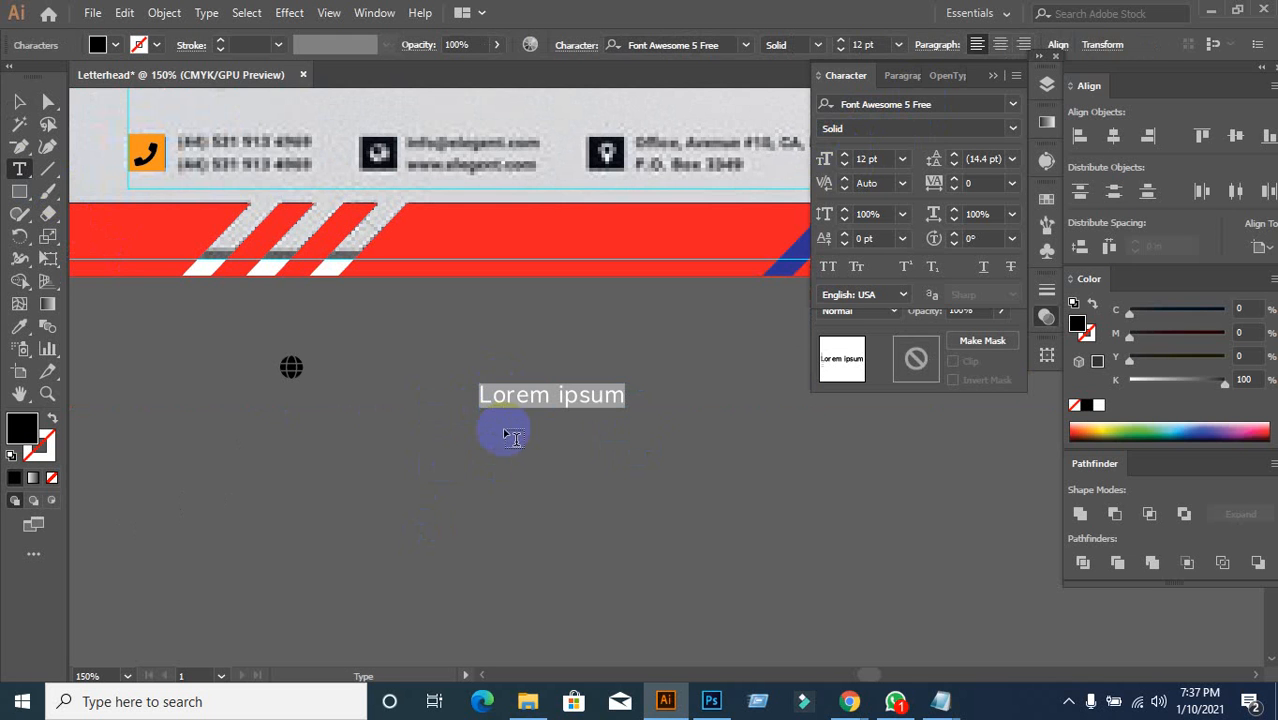
pyautogui.click(30, 96)
pyautogui.click(205, 562)
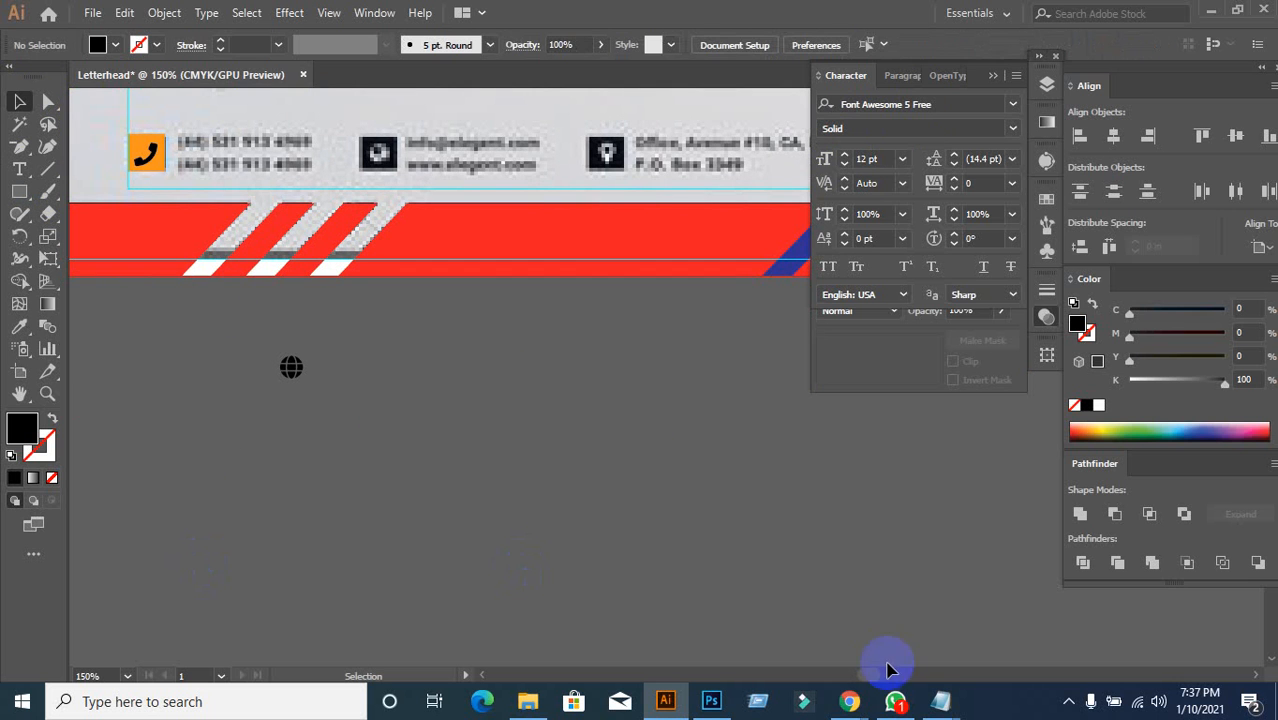
# Step: Search Google for the font awesome cheatsheet and open it in a new tab
pyautogui.moveTo(848, 701)
pyautogui.click(679, 620)
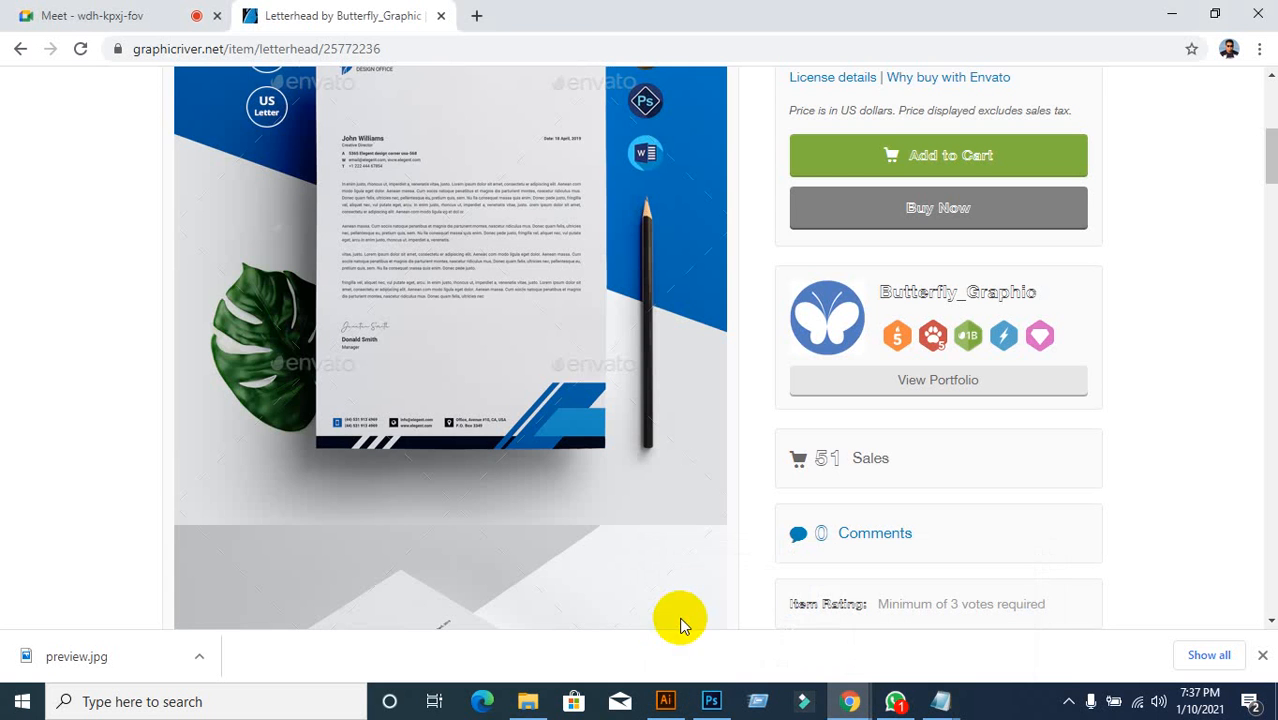
pyautogui.click(477, 16)
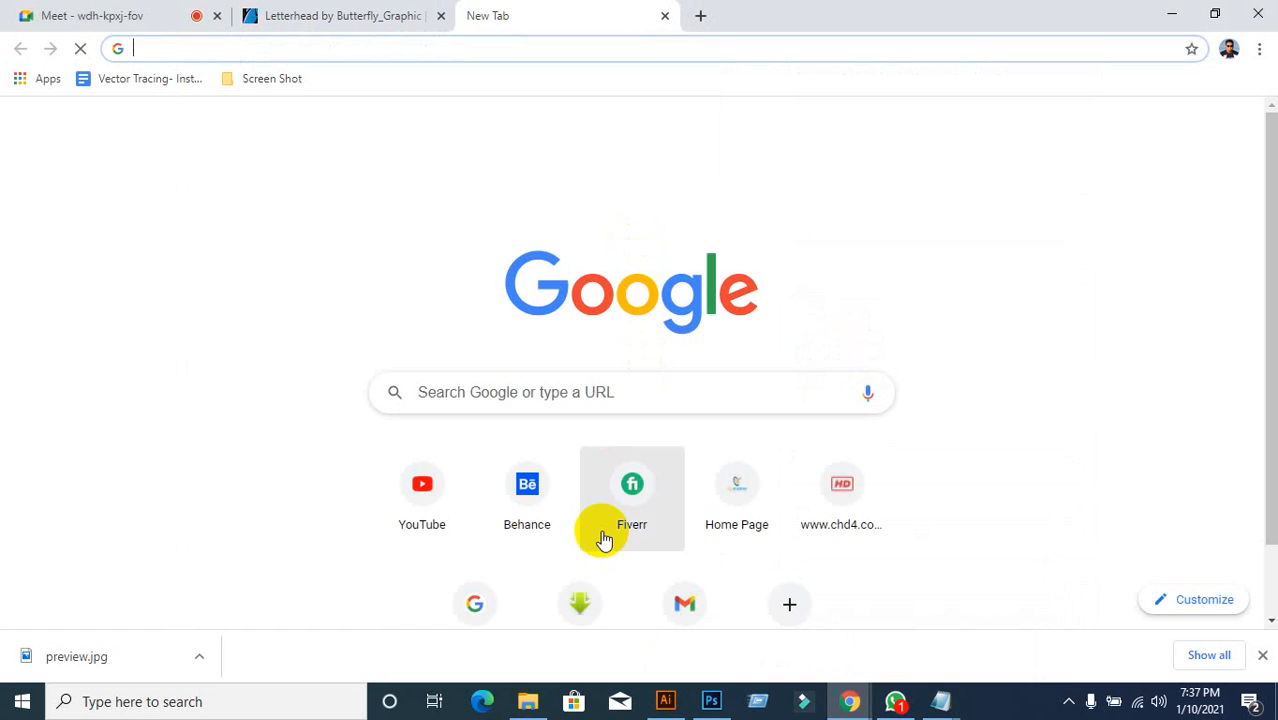
pyautogui.click(480, 605)
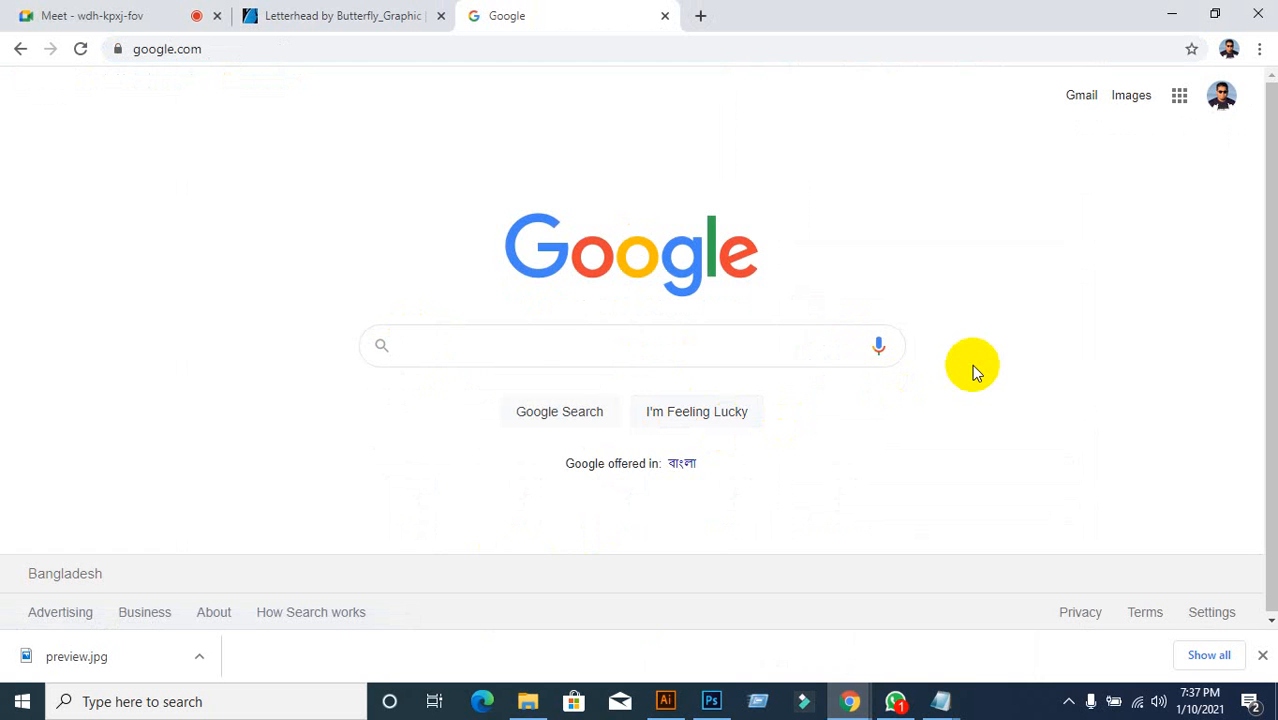
pyautogui.write('fon')
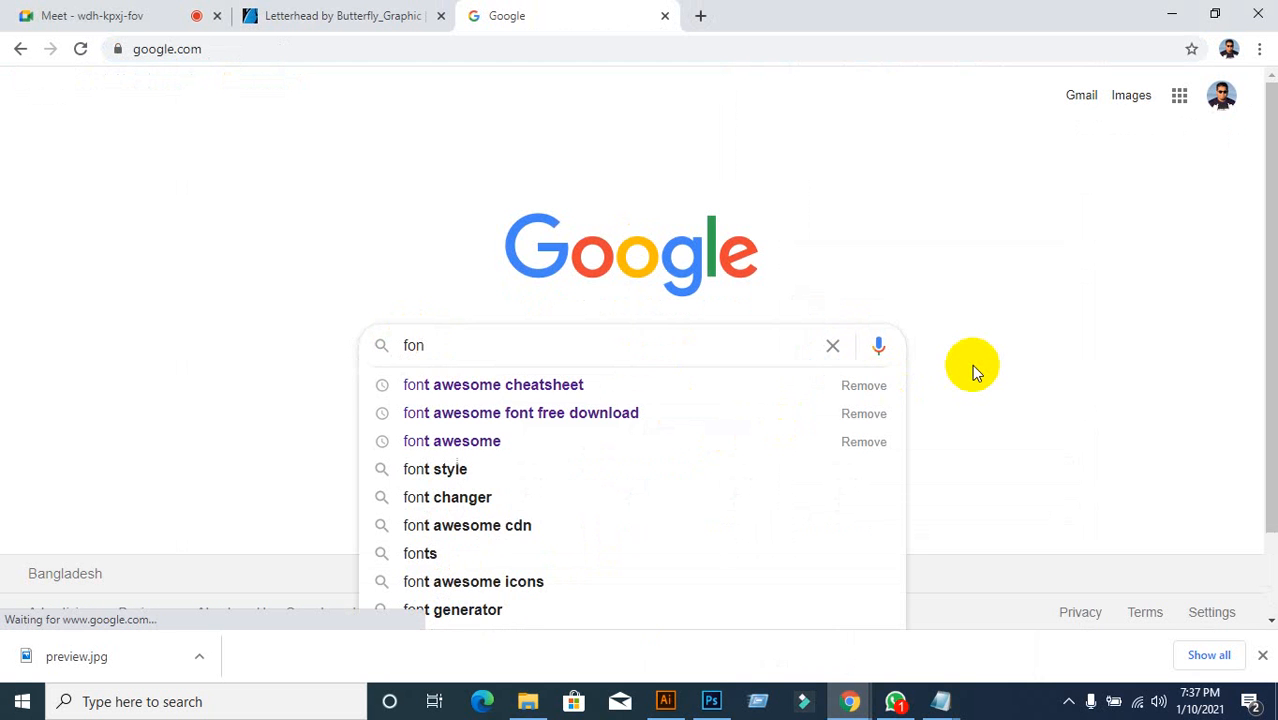
pyautogui.click(585, 385)
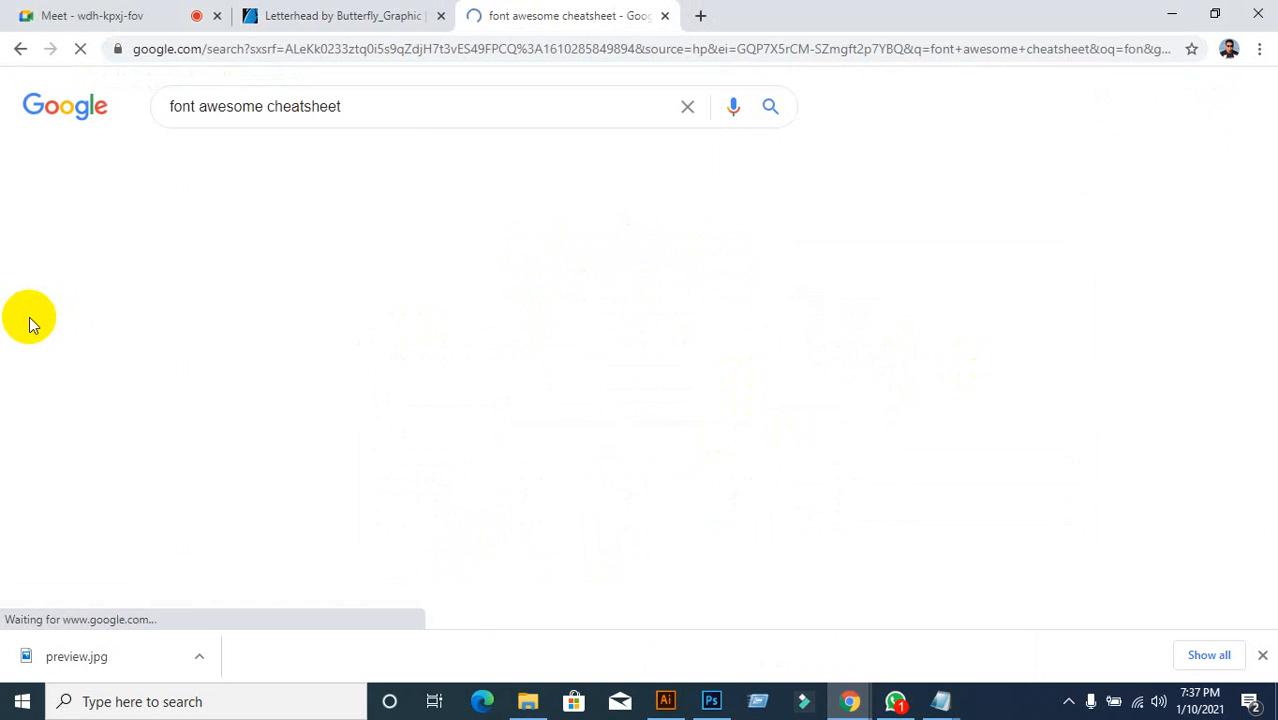
pyautogui.click(214, 263)
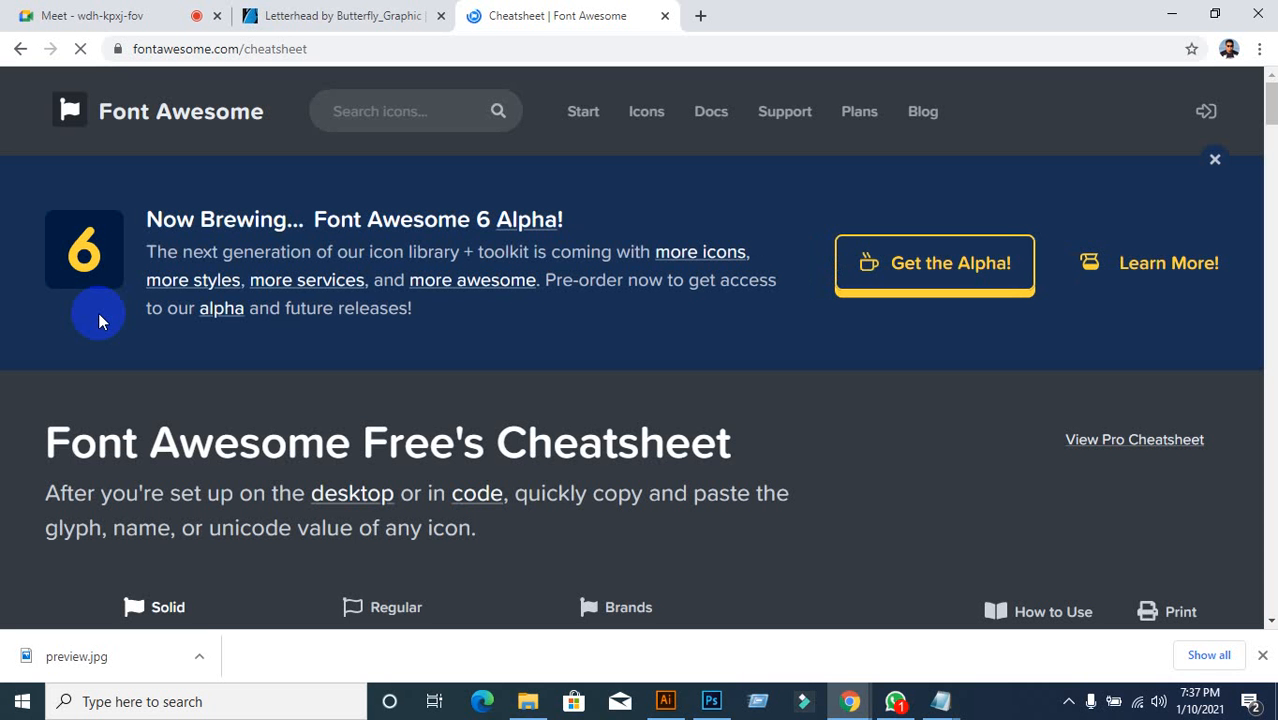
# Step: Find 'map' on the cheatsheet and copy the map-marker-alt icon name
pyautogui.hotkey('ctrl', 'f')
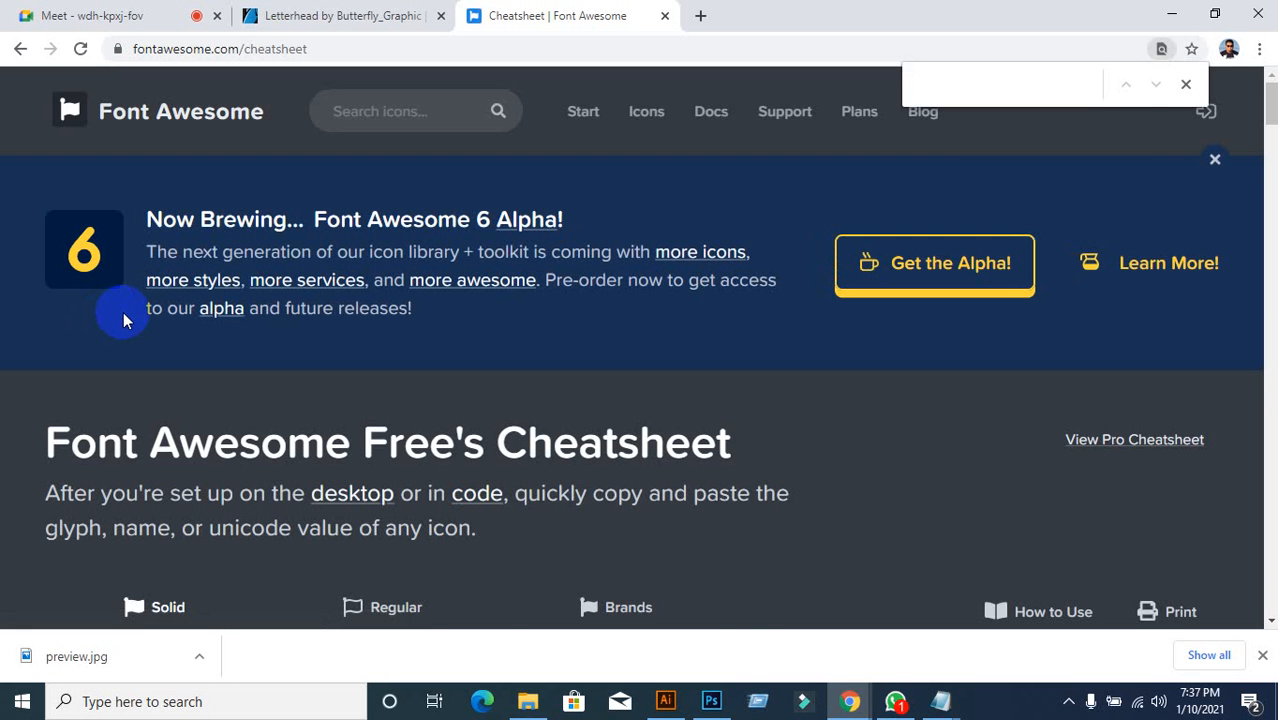
pyautogui.write('map')
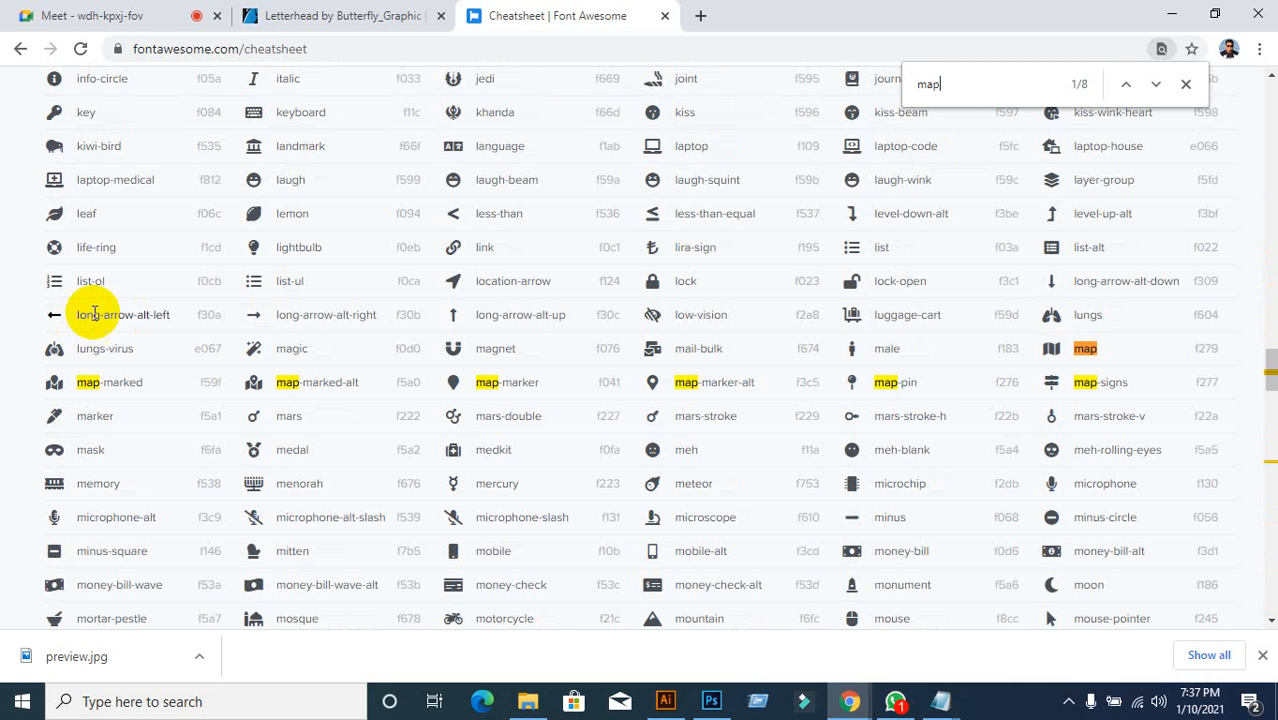
pyautogui.tripleClick(708, 388)
pyautogui.rightClick(708, 388)
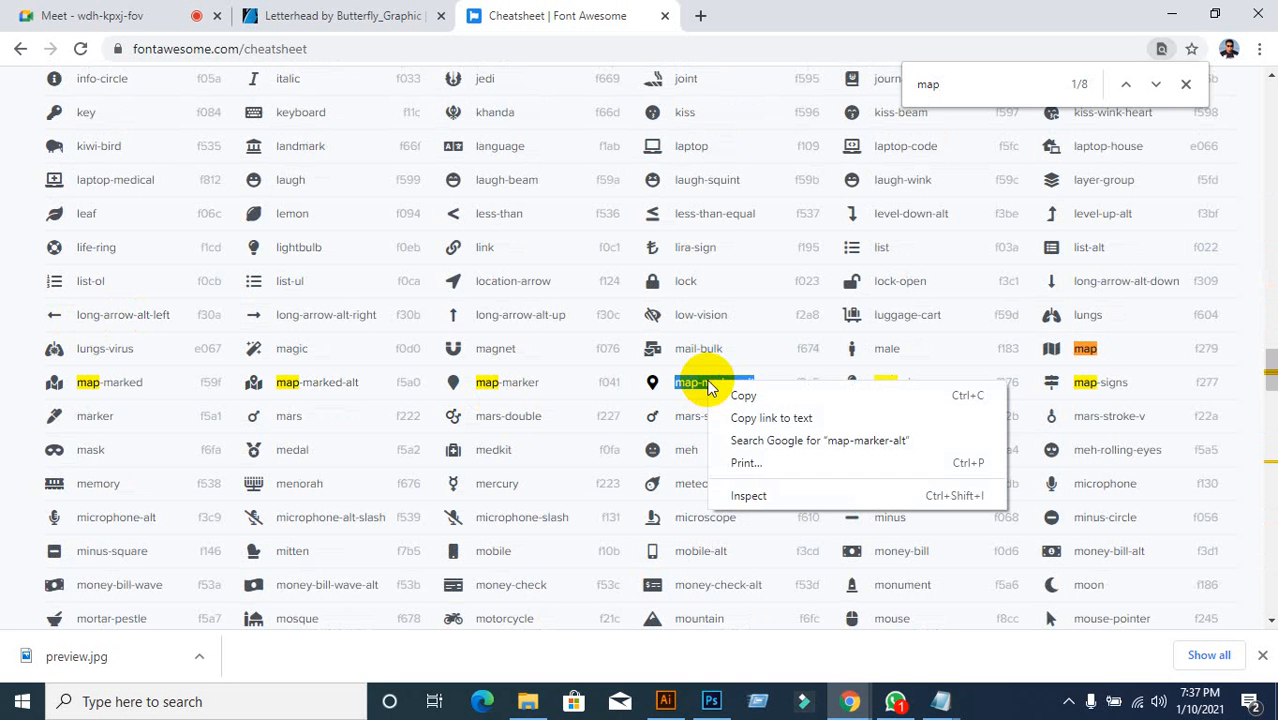
pyautogui.click(743, 395)
pyautogui.click(665, 701)
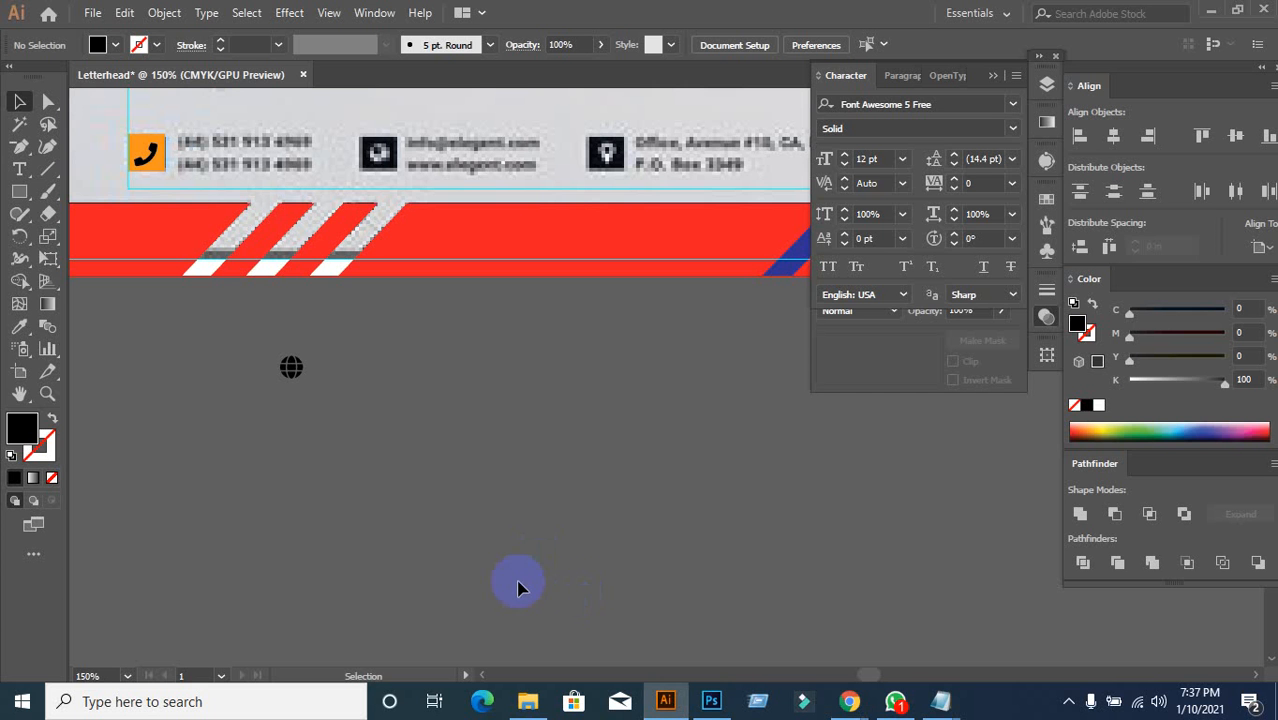
# Step: Paste the map-marker-alt glyph as a new text object on the canvas
pyautogui.click(19, 169)
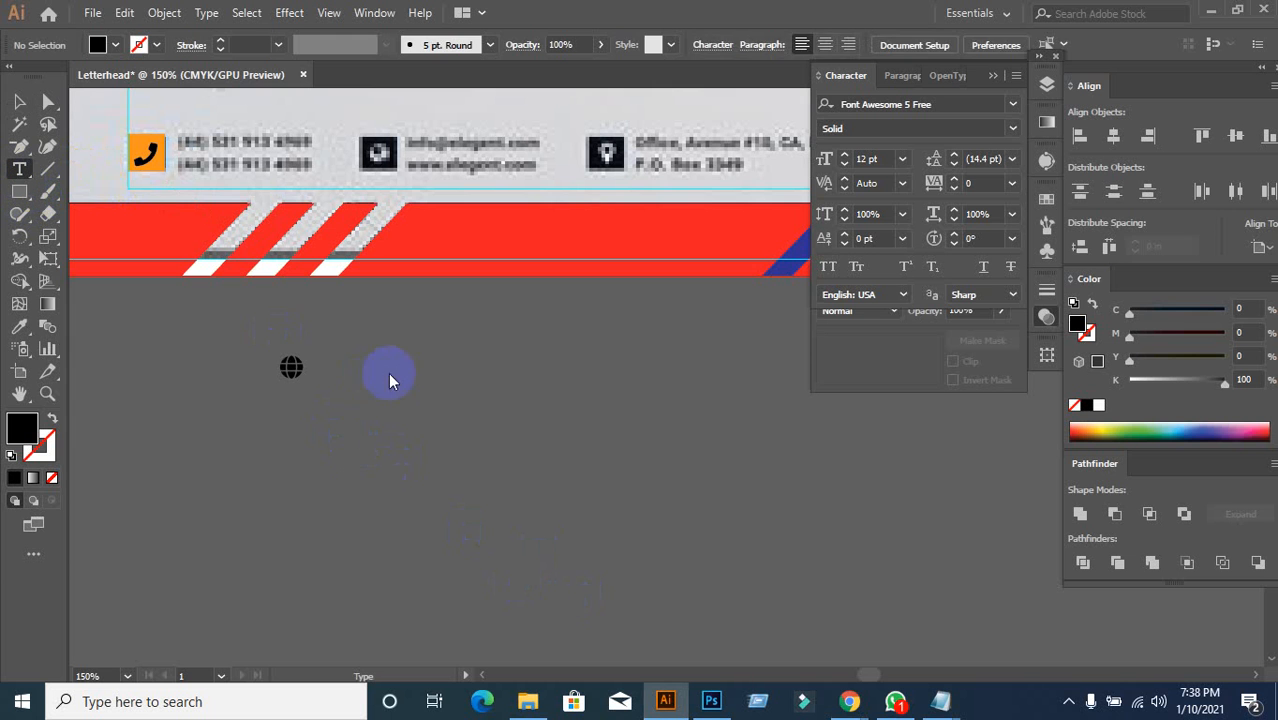
pyautogui.click(411, 331)
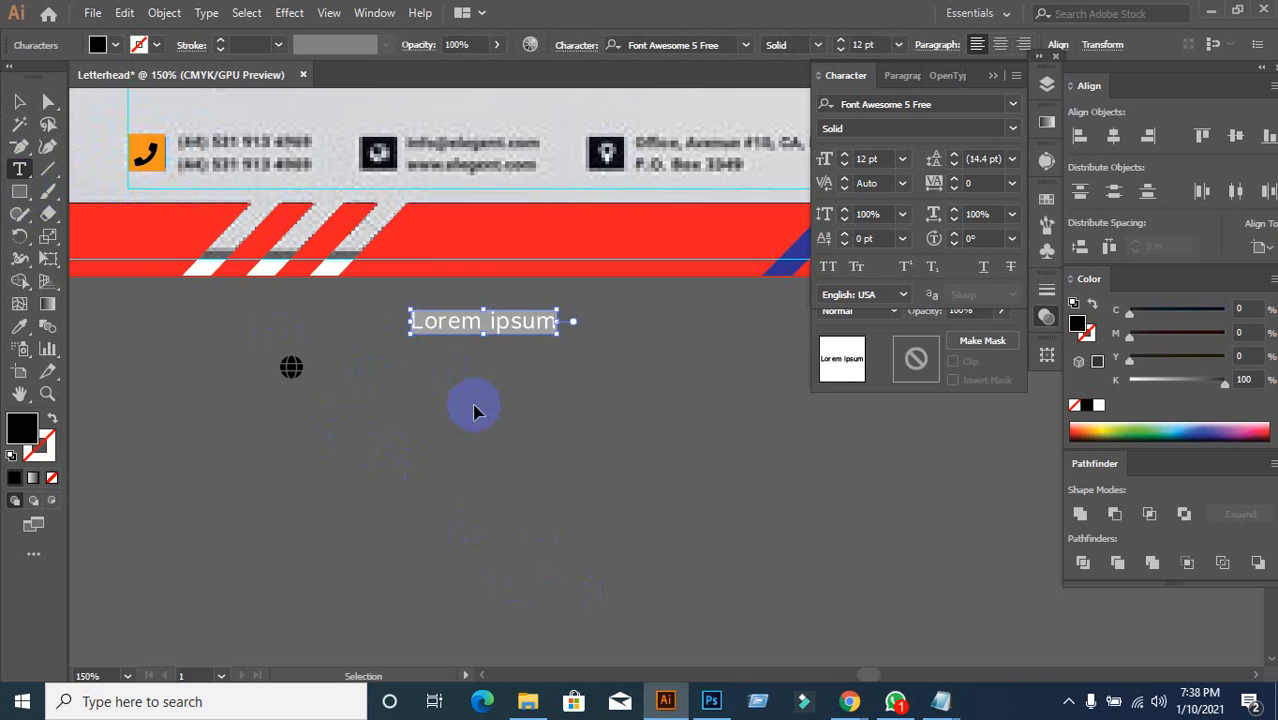
pyautogui.hotkey('ctrl', 'v')
pyautogui.click(21, 103)
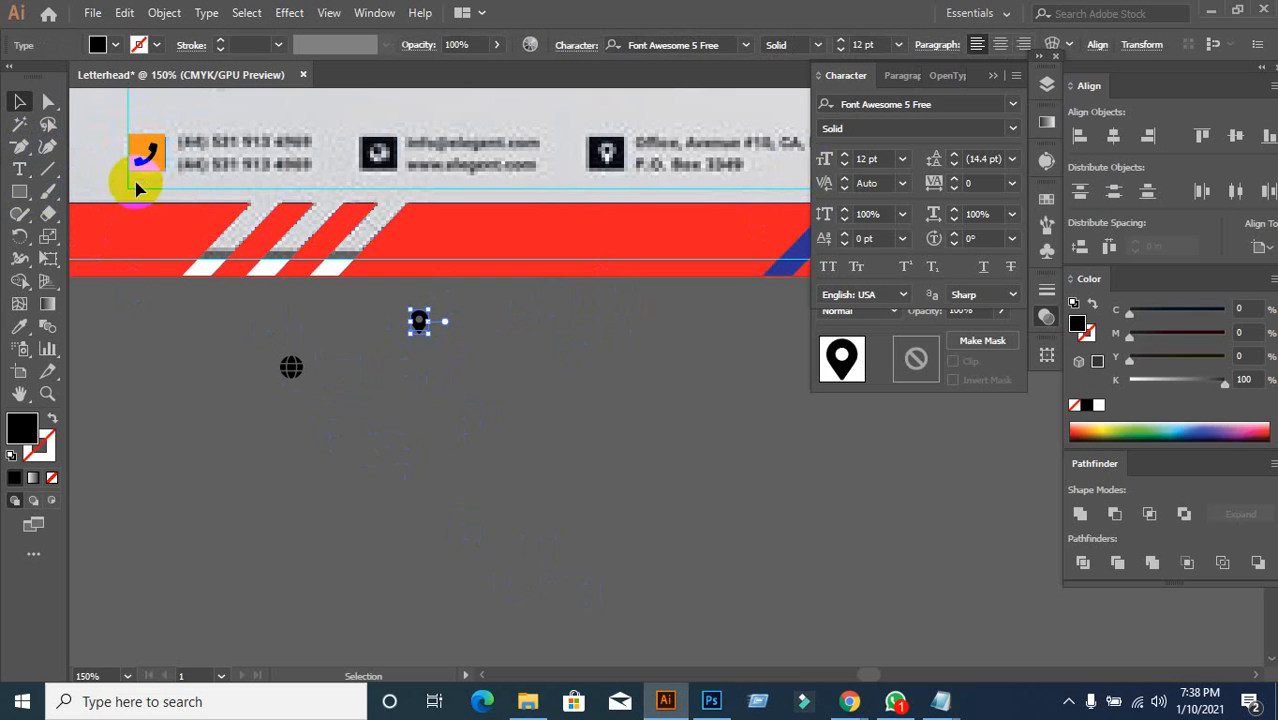
# Step: Check the phone, globe and location-pin icons and their font size
pyautogui.click(148, 171)
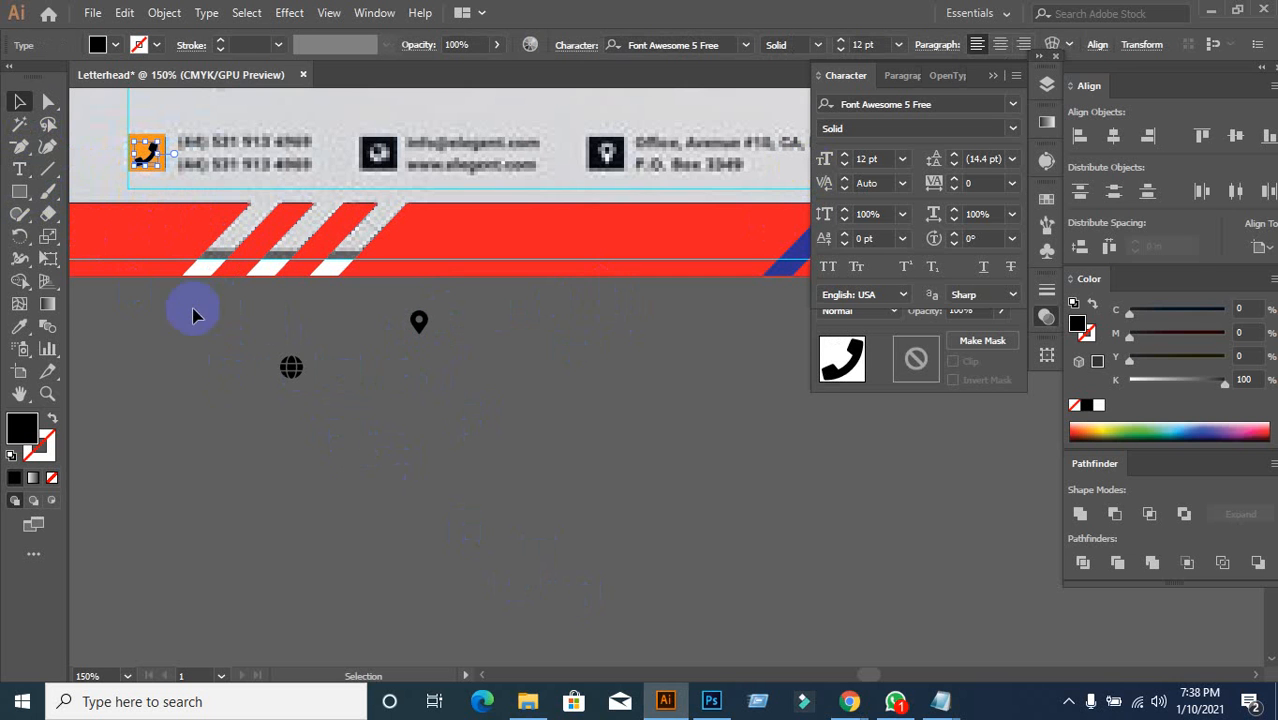
pyautogui.click(153, 218)
pyautogui.click(147, 163)
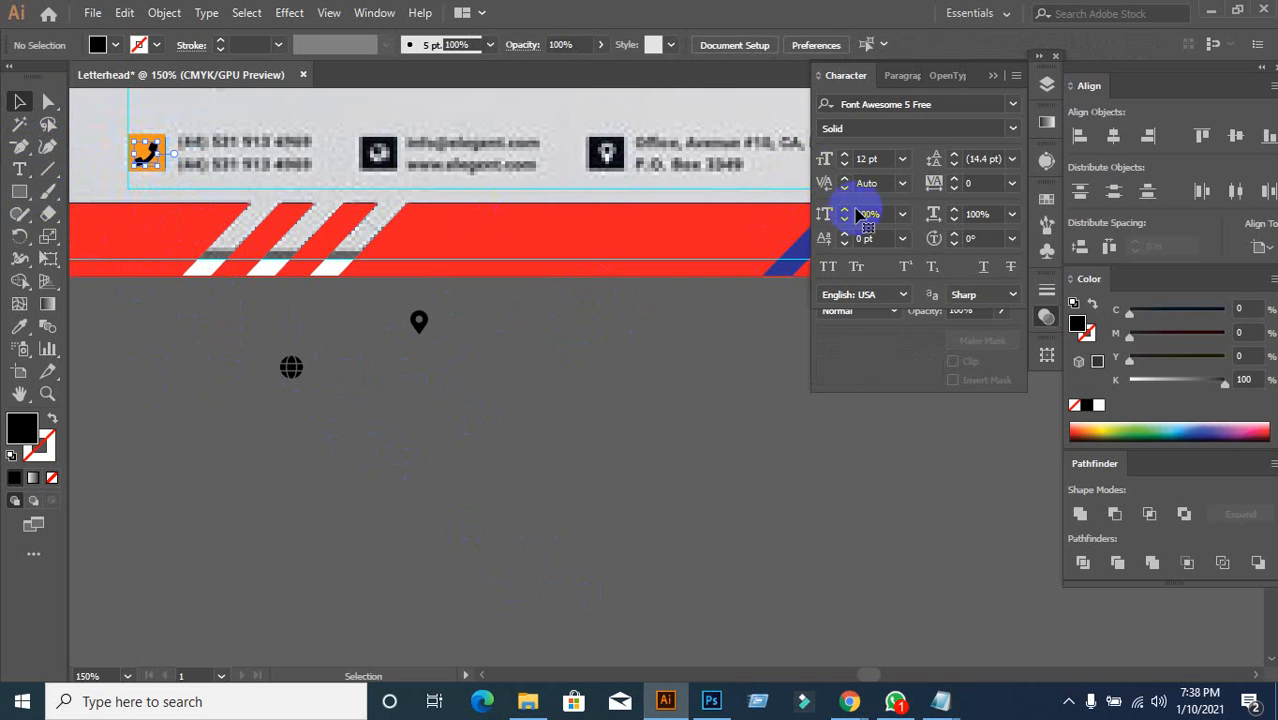
pyautogui.click(309, 376)
pyautogui.click(294, 372)
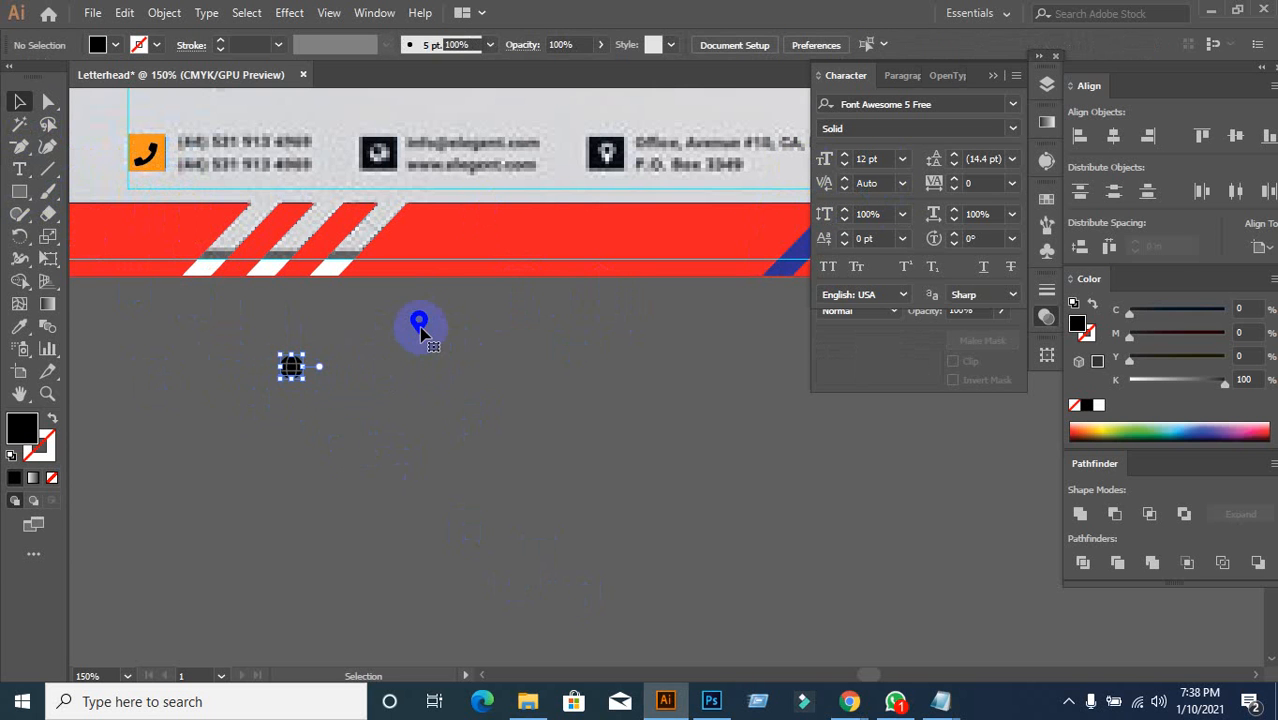
pyautogui.click(421, 333)
pyautogui.click(508, 406)
pyautogui.click(885, 160)
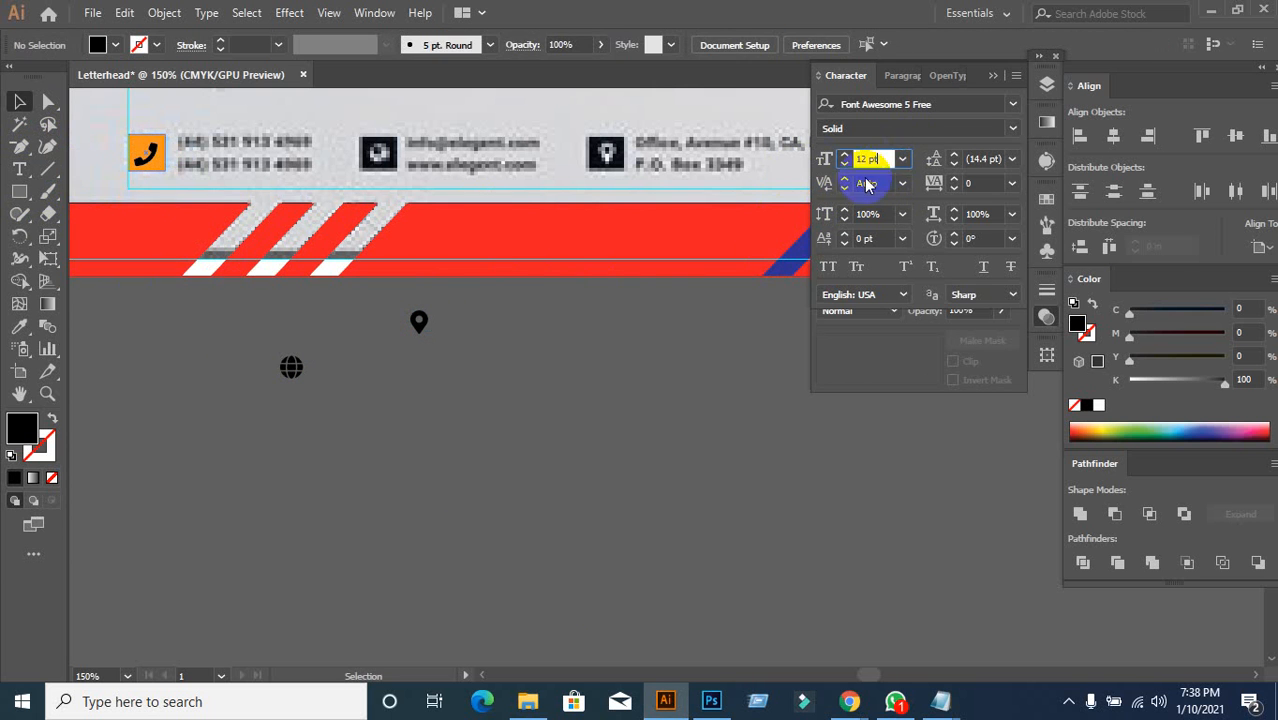
pyautogui.click(576, 344)
# Step: Select the phone, globe and location-pin icons and convert them to outlines
pyautogui.moveTo(393, 318); pyautogui.dragTo(586, 428)
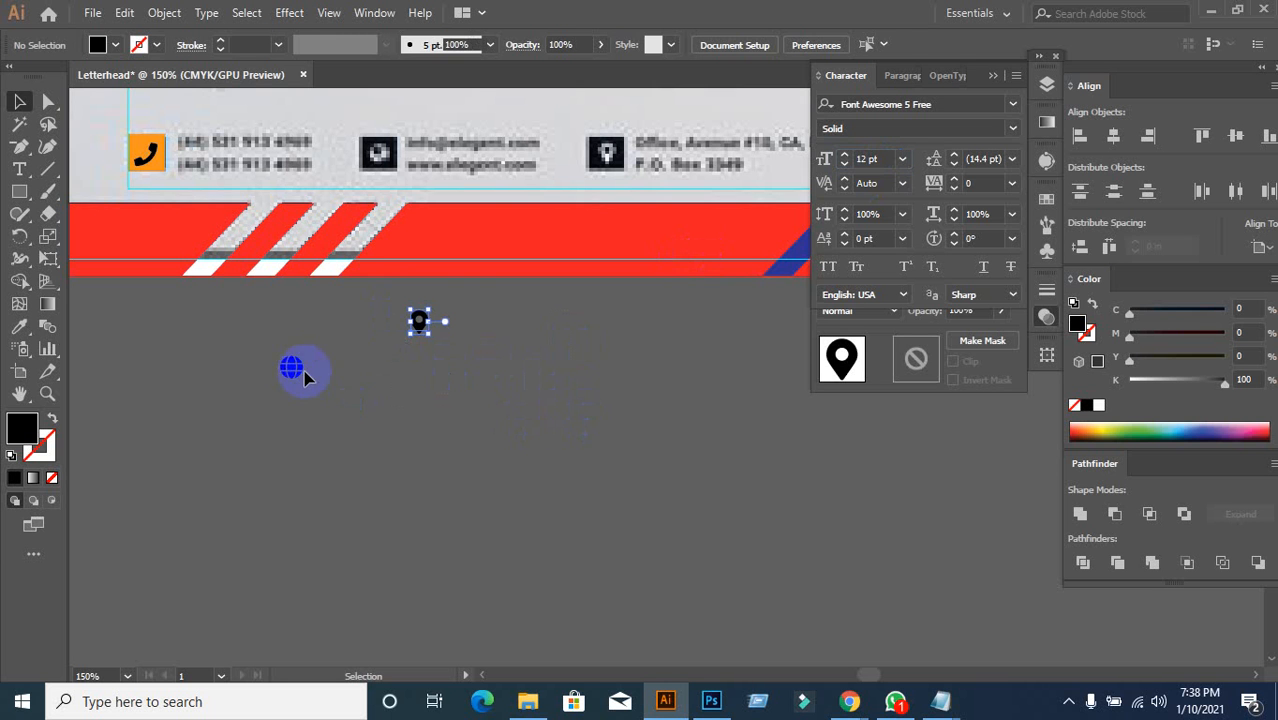
pyautogui.click(280, 362)
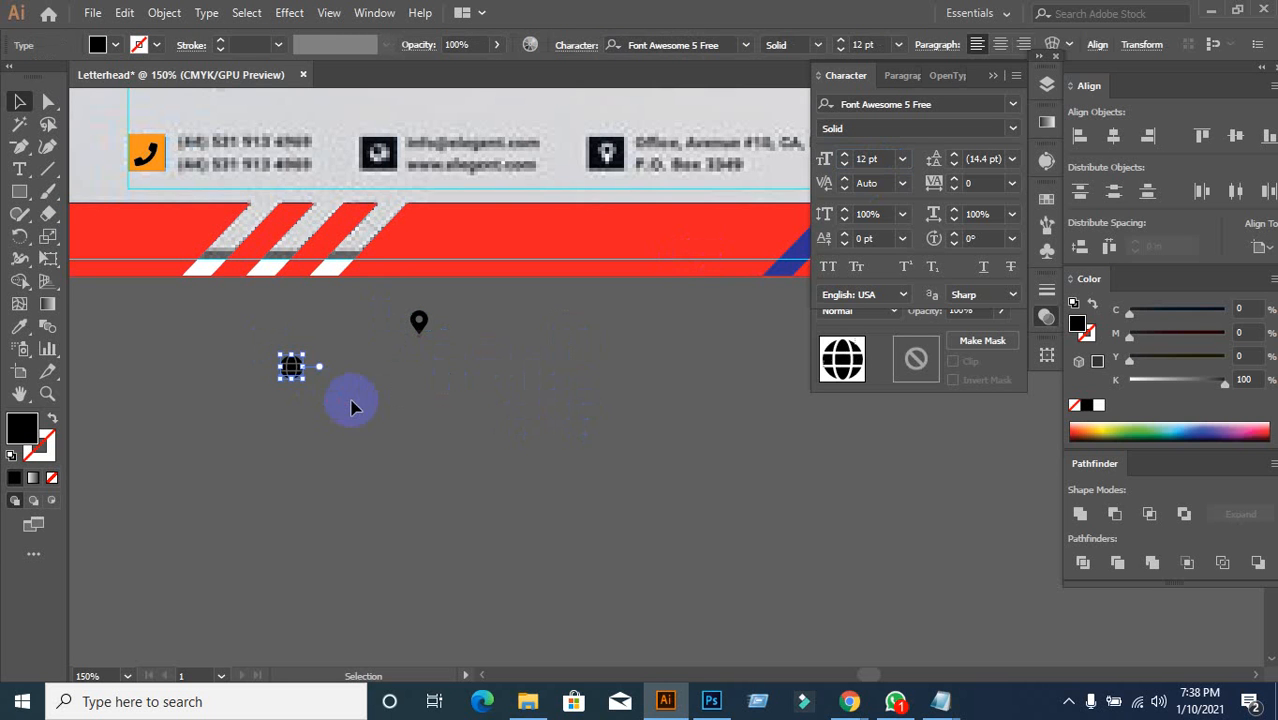
pyautogui.click(143, 155)
pyautogui.keyDown('shift'); pyautogui.click(292, 378); pyautogui.keyUp('shift')
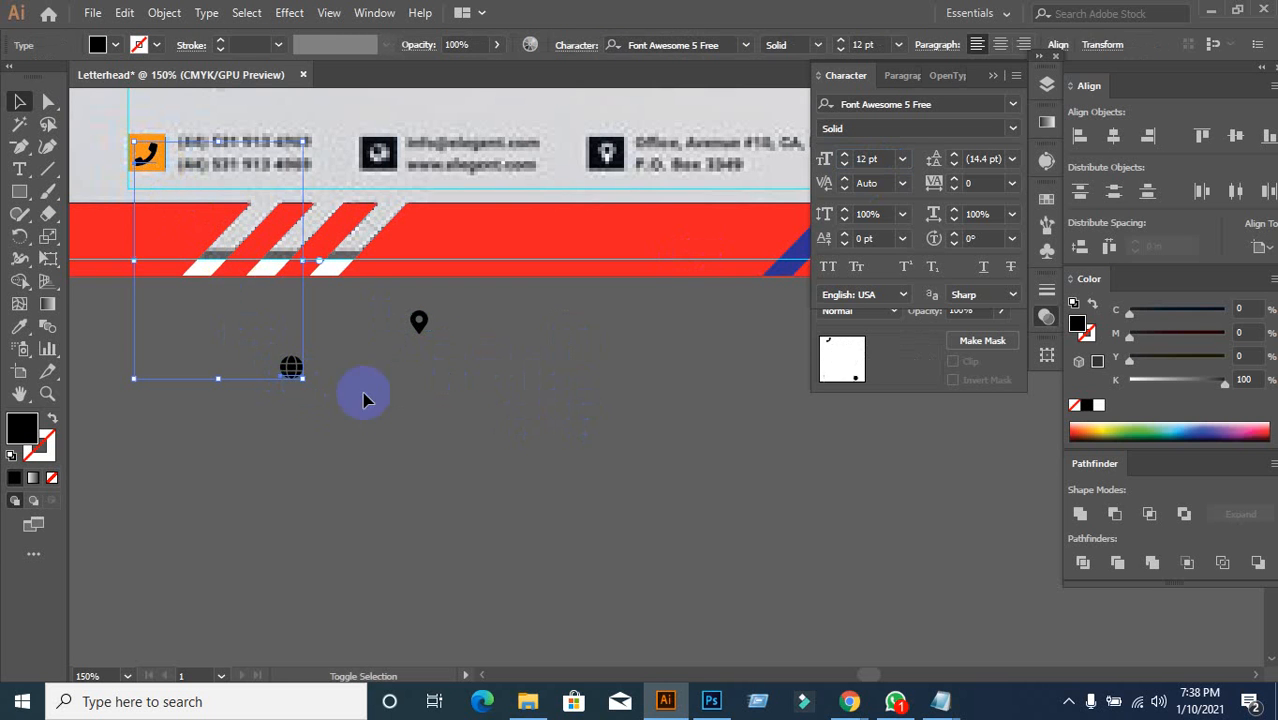
pyautogui.keyDown('shift'); pyautogui.click(421, 324); pyautogui.keyUp('shift')
pyautogui.rightClick(420, 322)
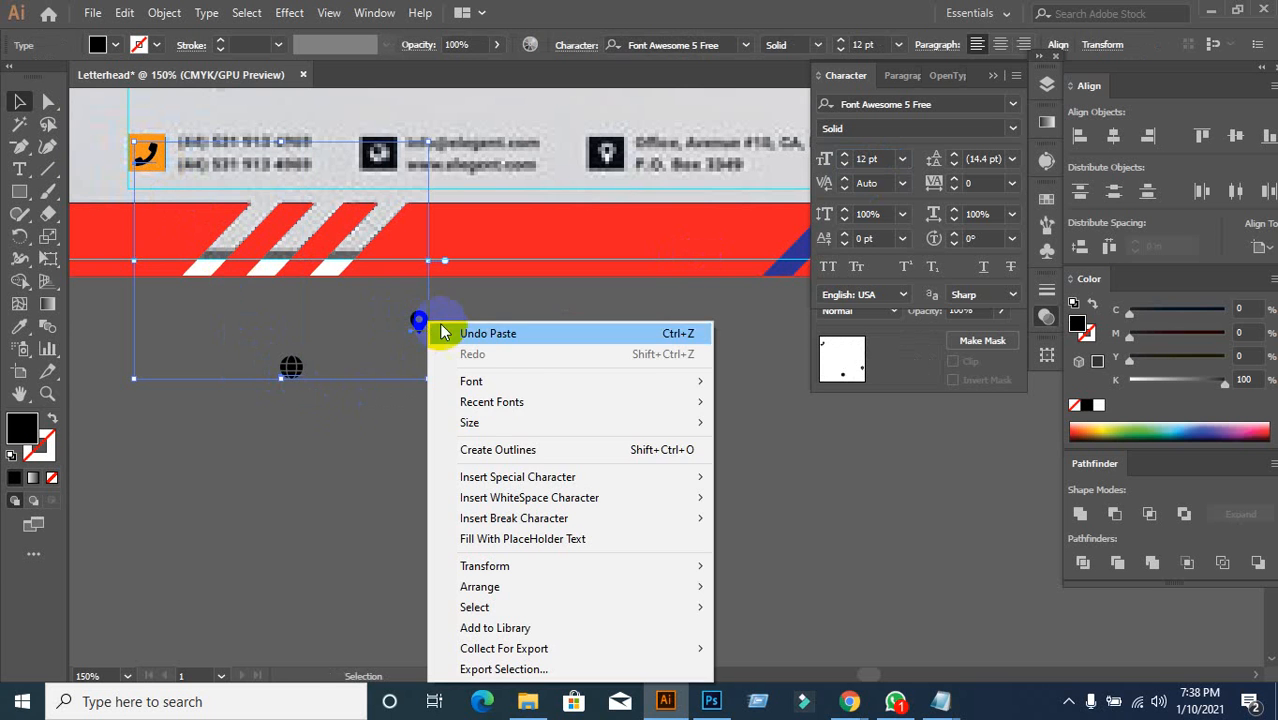
pyautogui.click(510, 453)
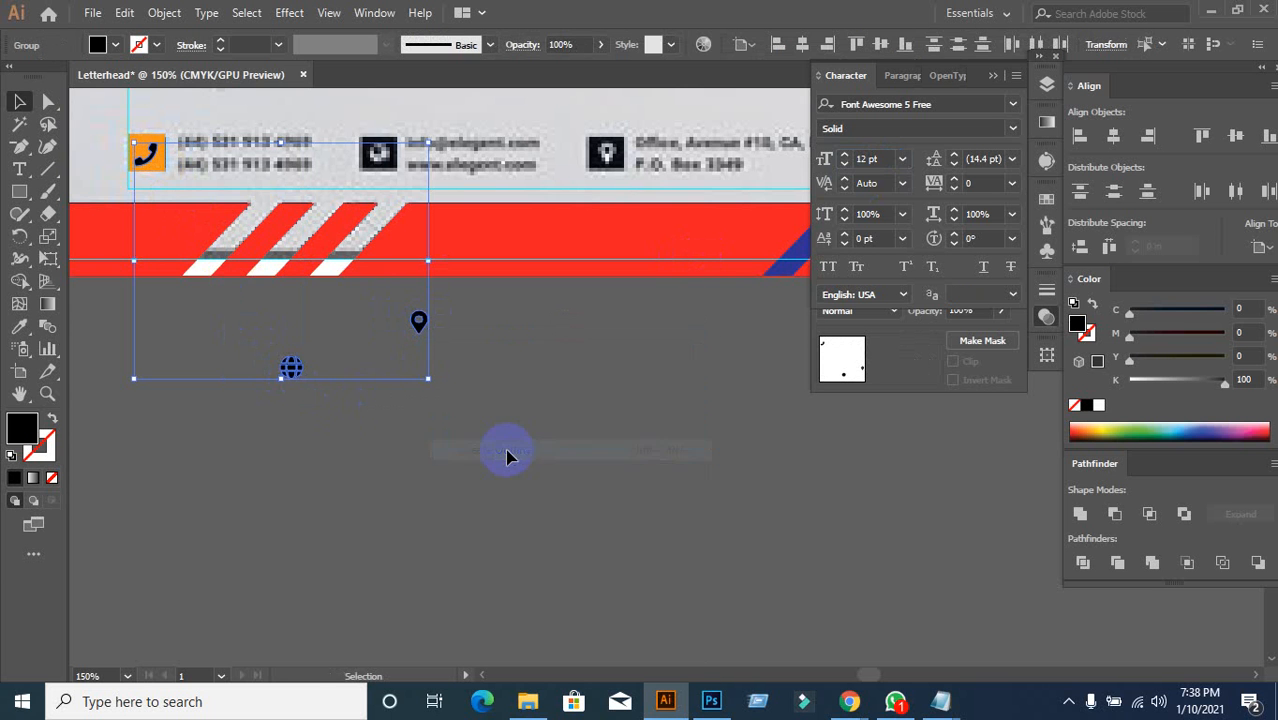
pyautogui.click(405, 450)
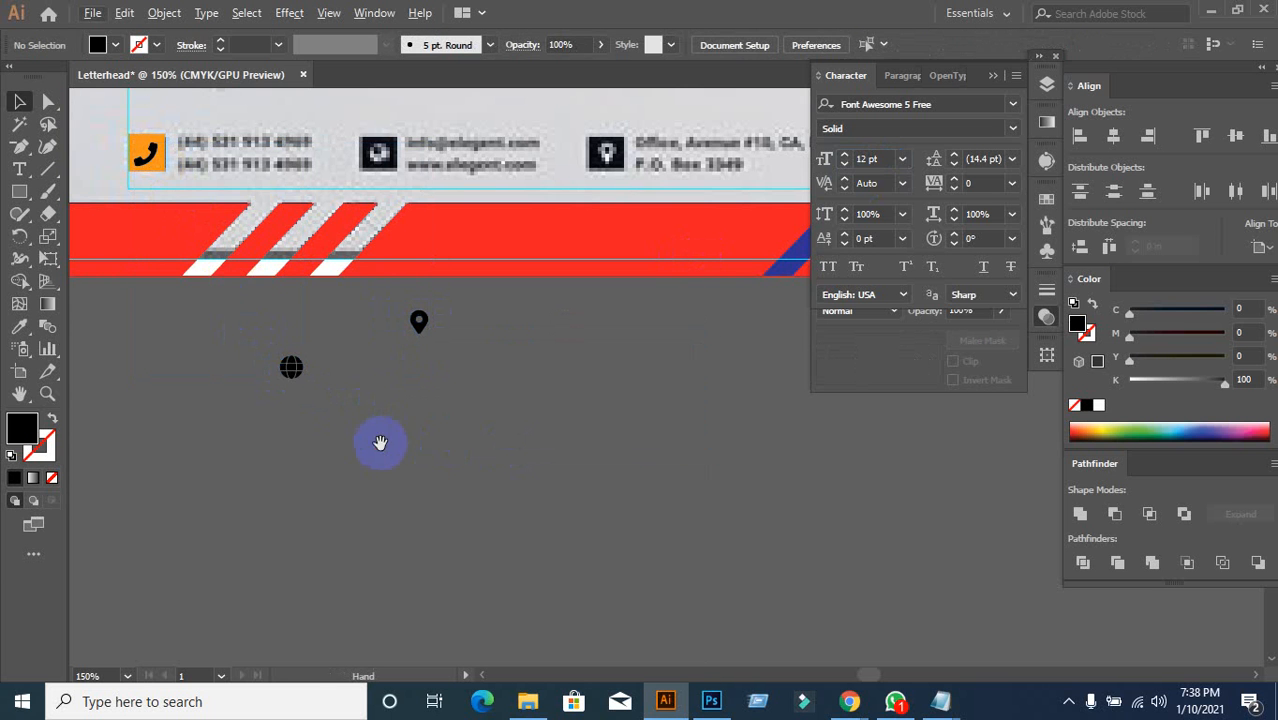
# Step: Move the globe icon up and set the location pin beside it
pyautogui.moveTo(380, 443); pyautogui.dragTo(494, 499)
pyautogui.scroll(1, 340, 238)
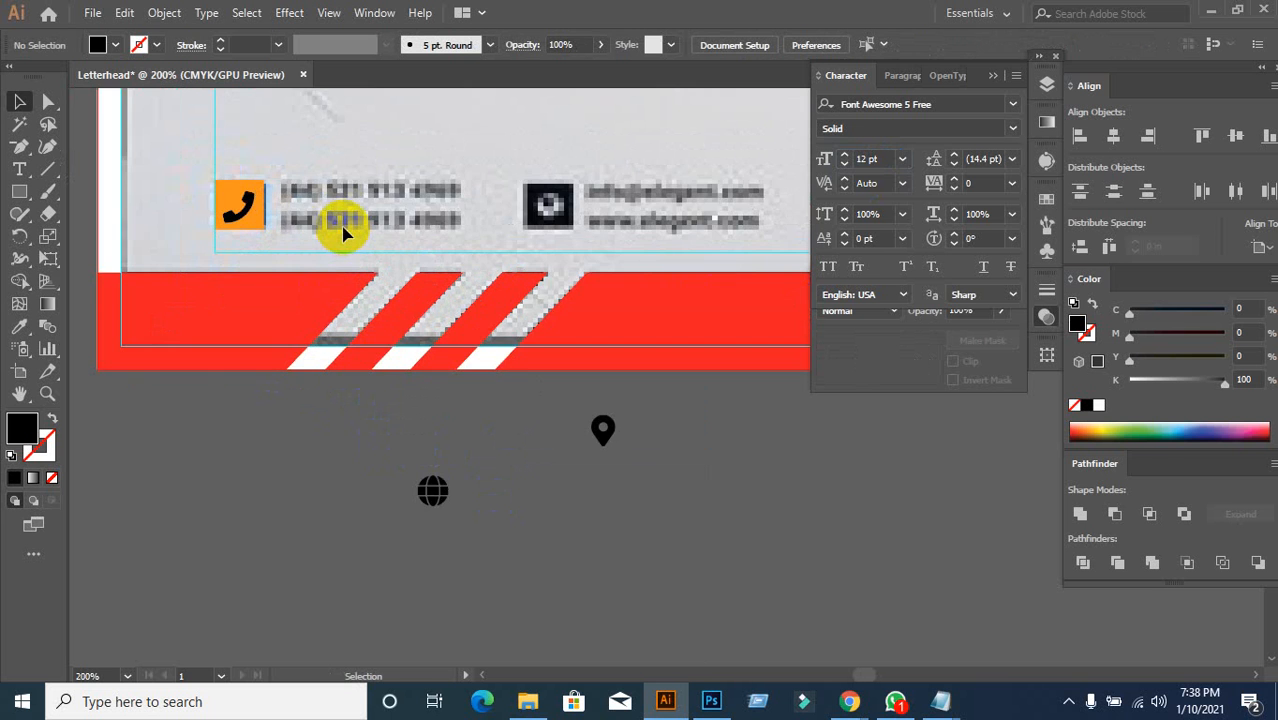
pyautogui.scroll(-1, 343, 233)
pyautogui.moveTo(417, 429); pyautogui.dragTo(420, 408)
pyautogui.click(464, 441)
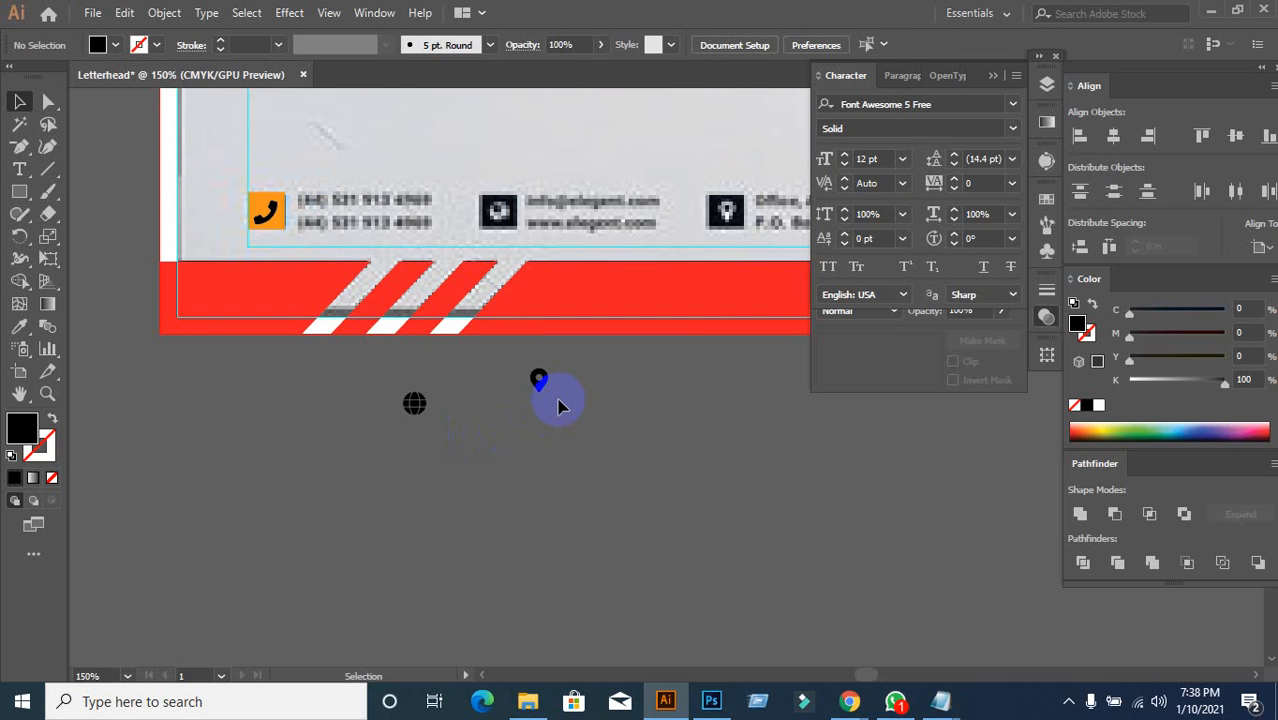
pyautogui.moveTo(540, 380); pyautogui.dragTo(520, 416)
pyautogui.click(600, 458)
# Step: Create point text beside the phone icon starting with '+'
pyautogui.click(22, 172)
pyautogui.scroll(-2, 360, 275)
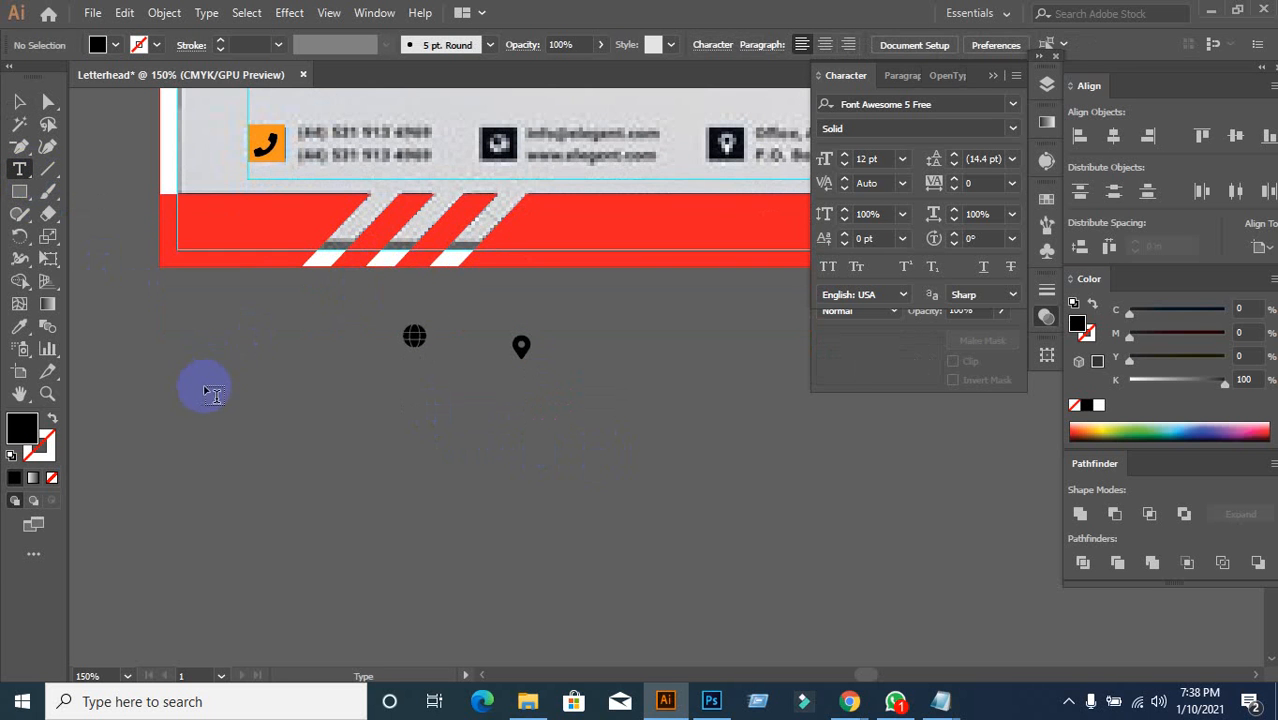
pyautogui.scroll(3, 308, 200)
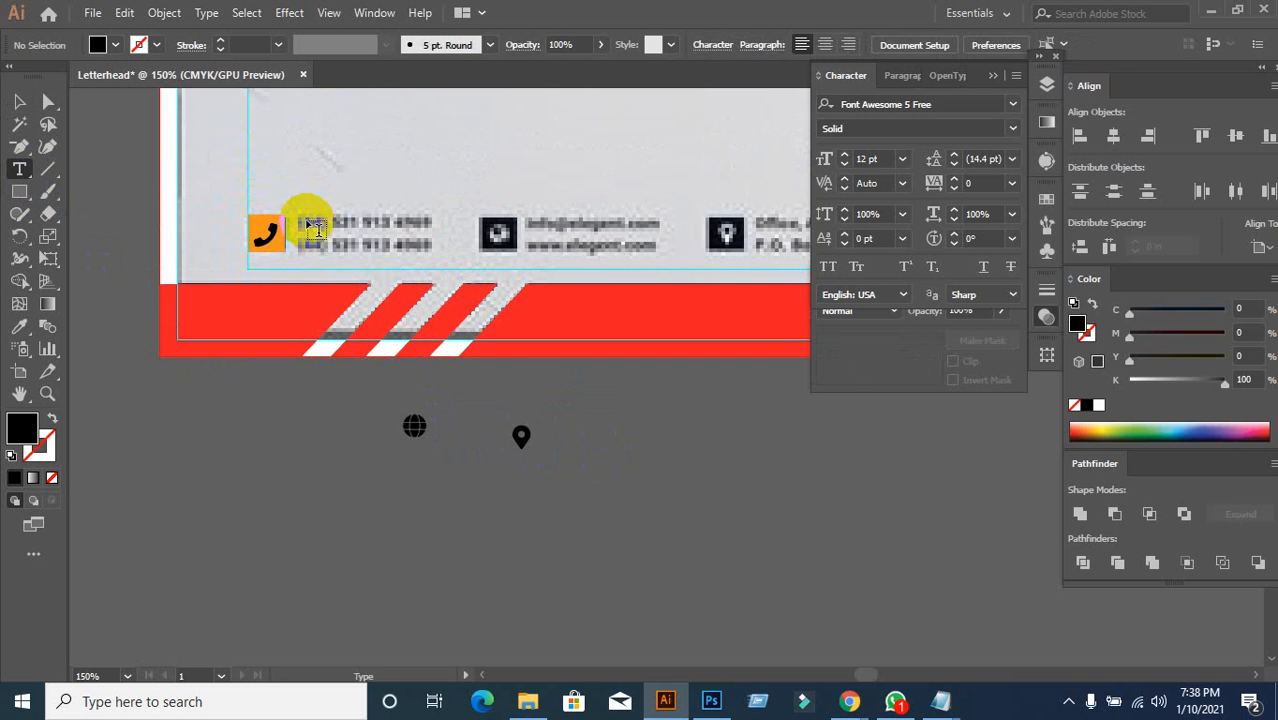
pyautogui.click(310, 222)
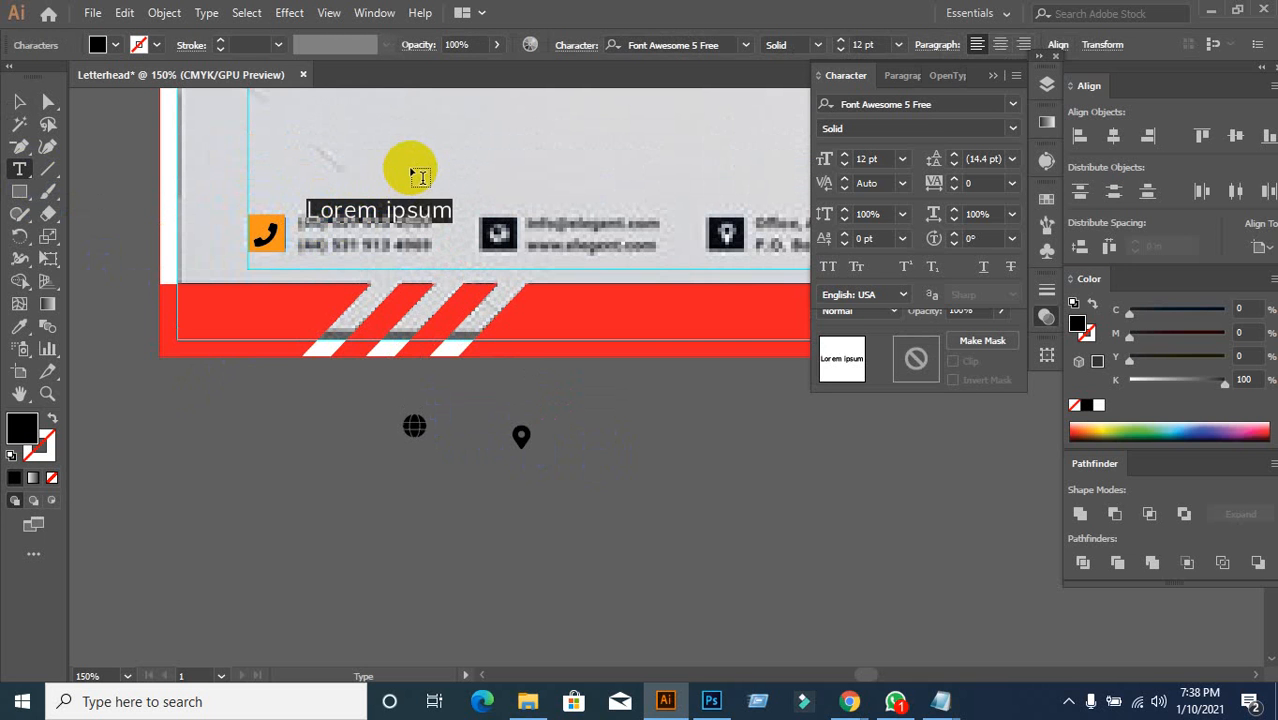
pyautogui.write('+000')
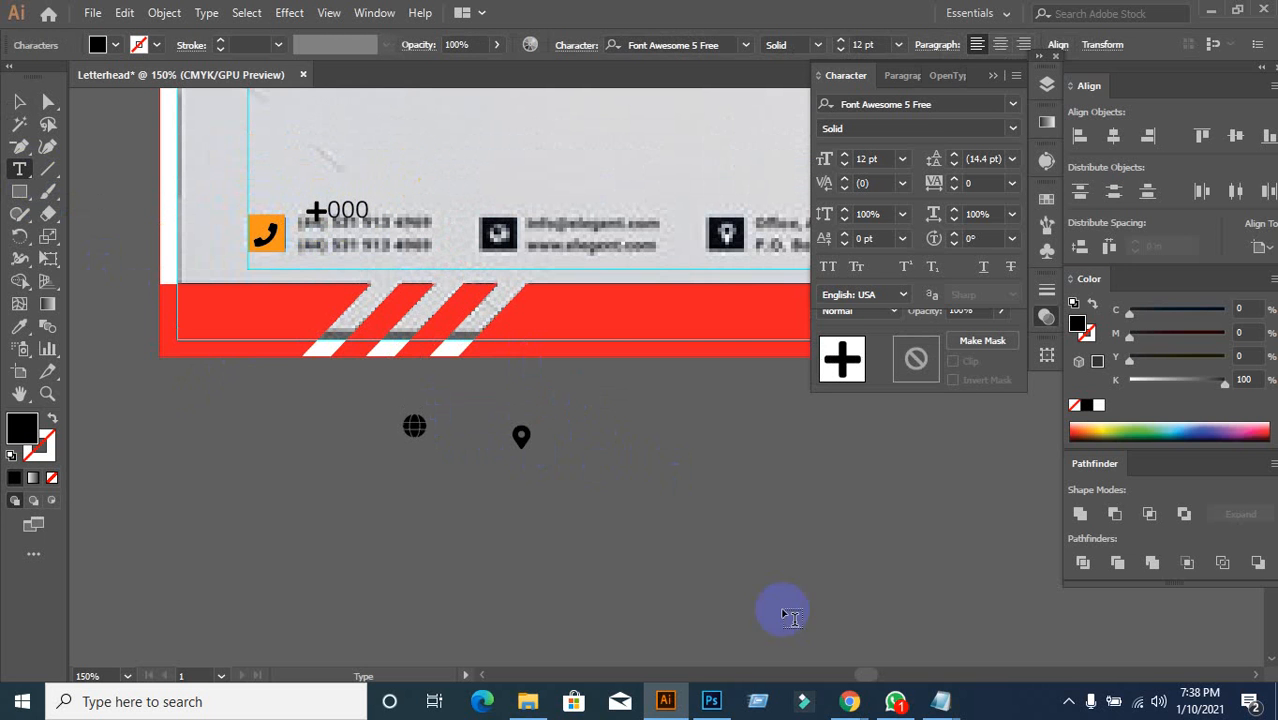
pyautogui.moveTo(849, 701)
pyautogui.click(748, 640)
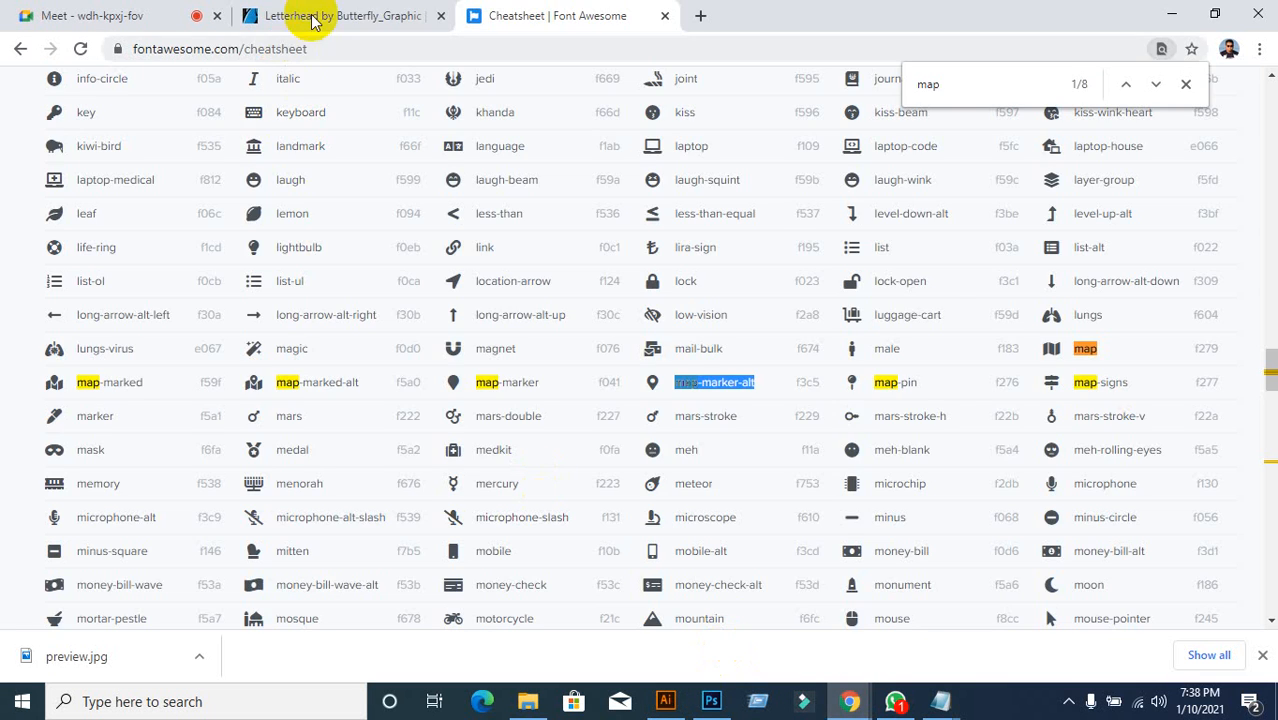
# Step: Look up the Roboto and Raleway free fonts on the letterhead product page
pyautogui.click(365, 22)
pyautogui.scroll(-8, 429, 443)
pyautogui.scroll(-15, 429, 452)
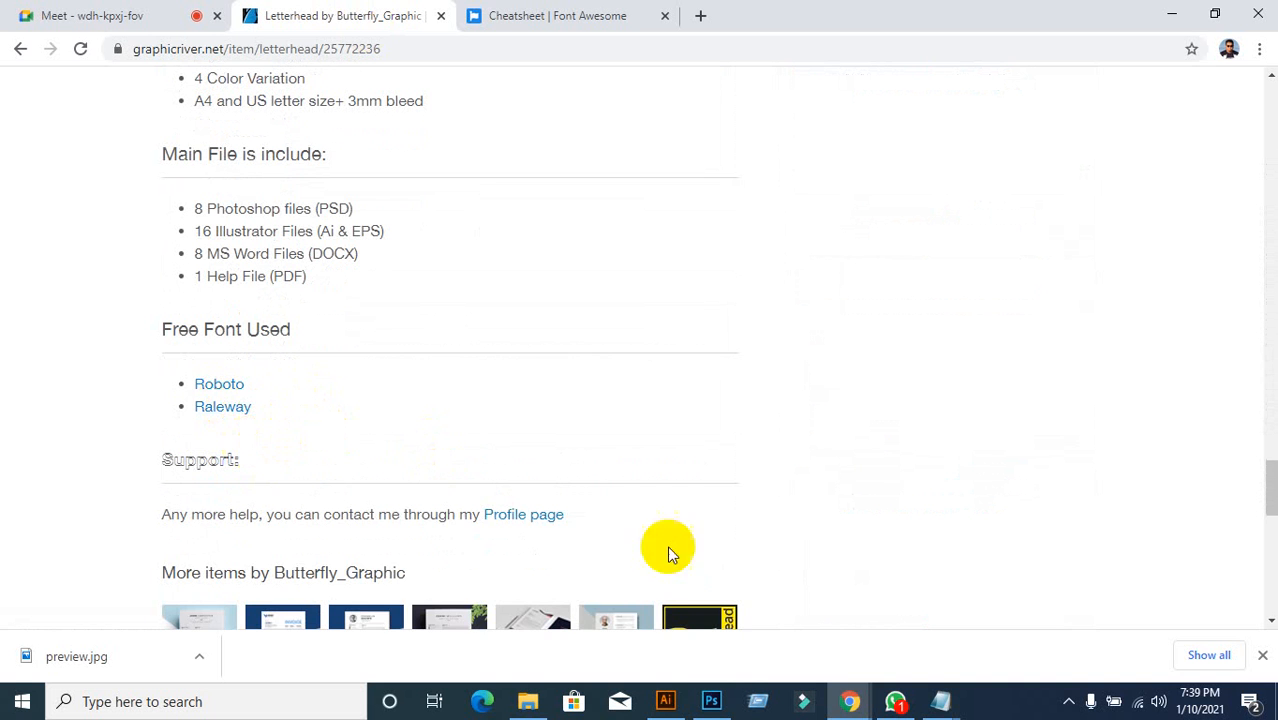
pyautogui.moveTo(667, 716)
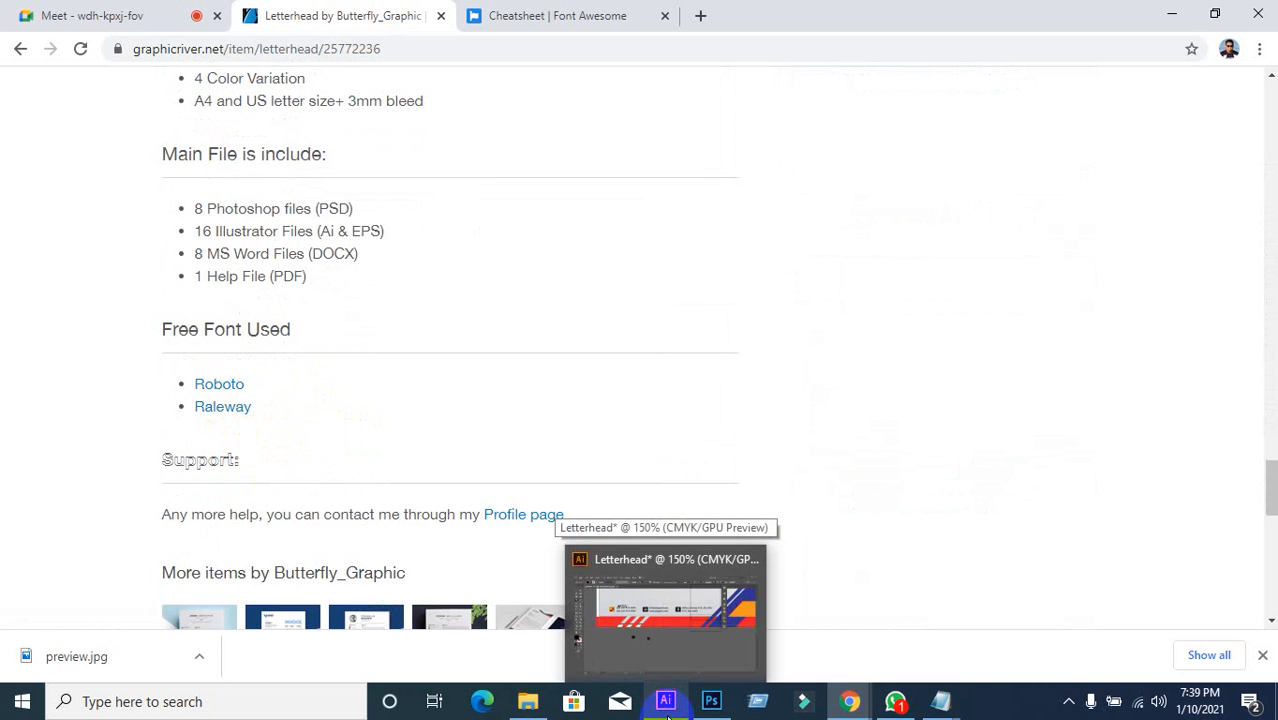
pyautogui.click(660, 615)
pyautogui.scroll(5, 358, 485)
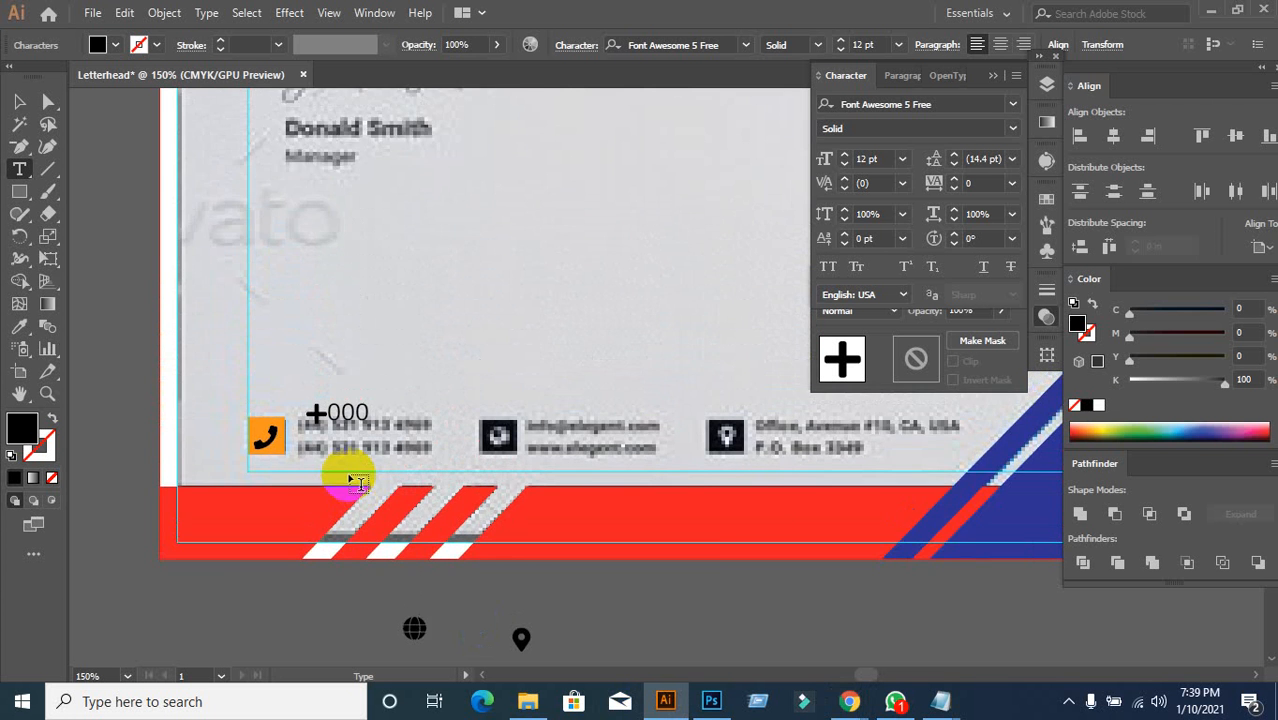
pyautogui.scroll(-3, 350, 478)
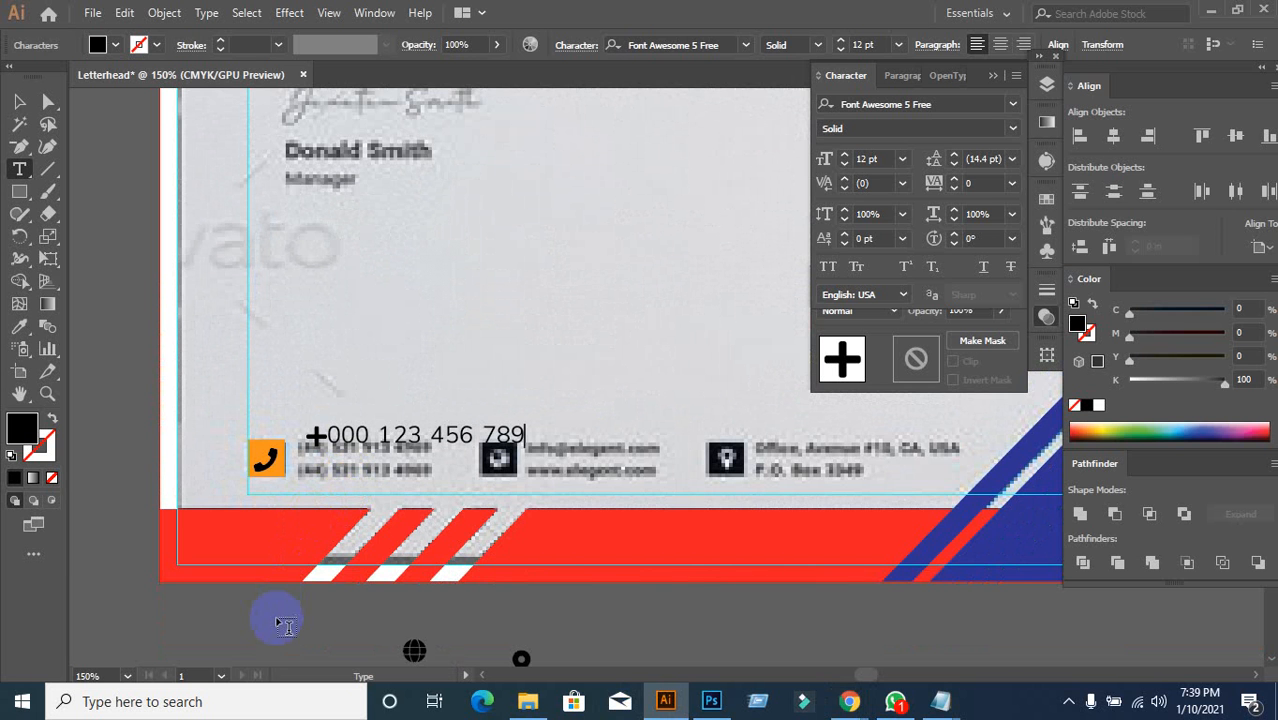
pyautogui.press('BackSpace')
pyautogui.press('BackSpace')
pyautogui.press('BackSpace')
pyautogui.press('BackSpace')
pyautogui.press('BackSpace')
pyautogui.press('BackSpace')
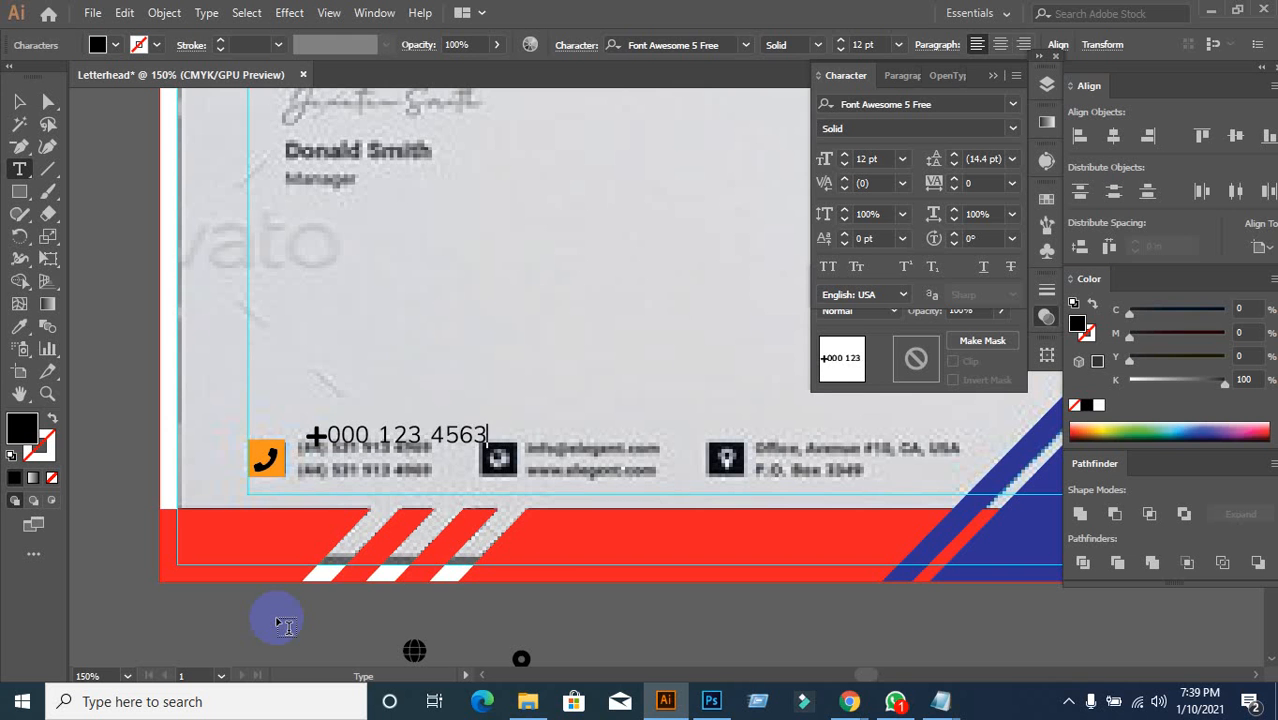
pyautogui.click(19, 101)
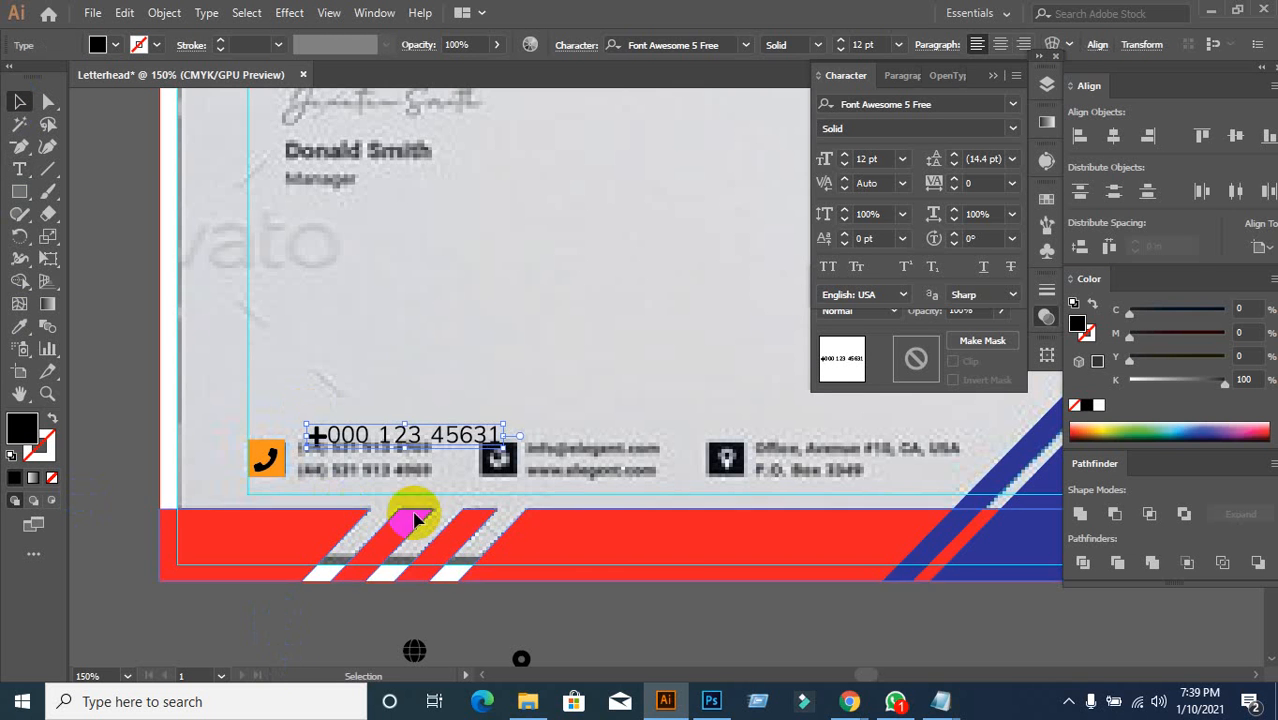
pyautogui.moveTo(356, 447); pyautogui.dragTo(348, 455)
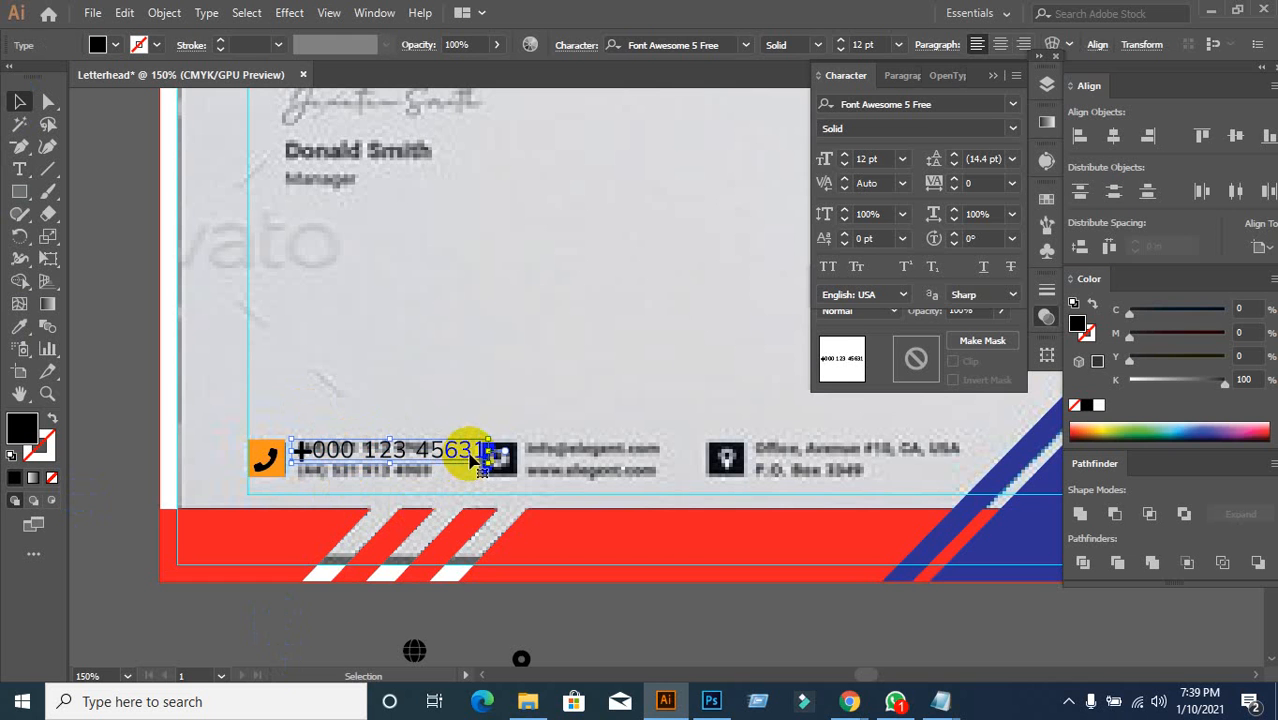
pyautogui.press('t')
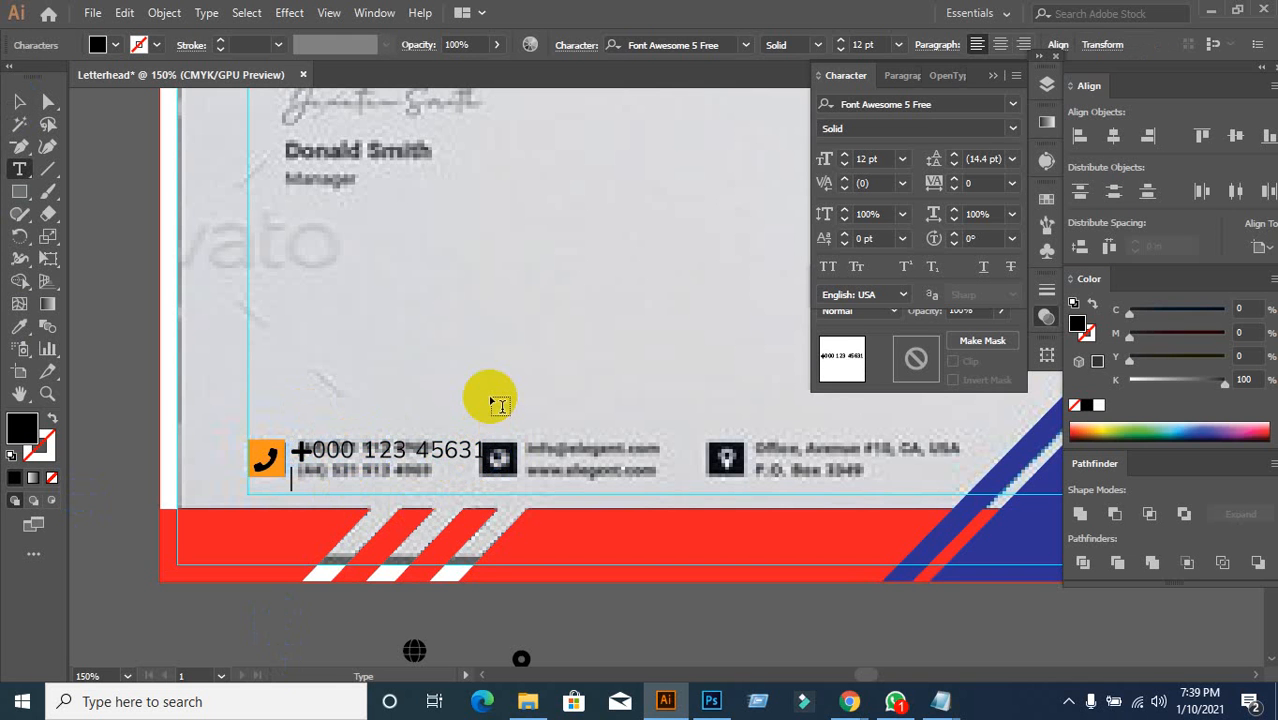
pyautogui.moveTo(481, 449); pyautogui.dragTo(508, 445)
pyautogui.hotkey('ctrl', 'c')
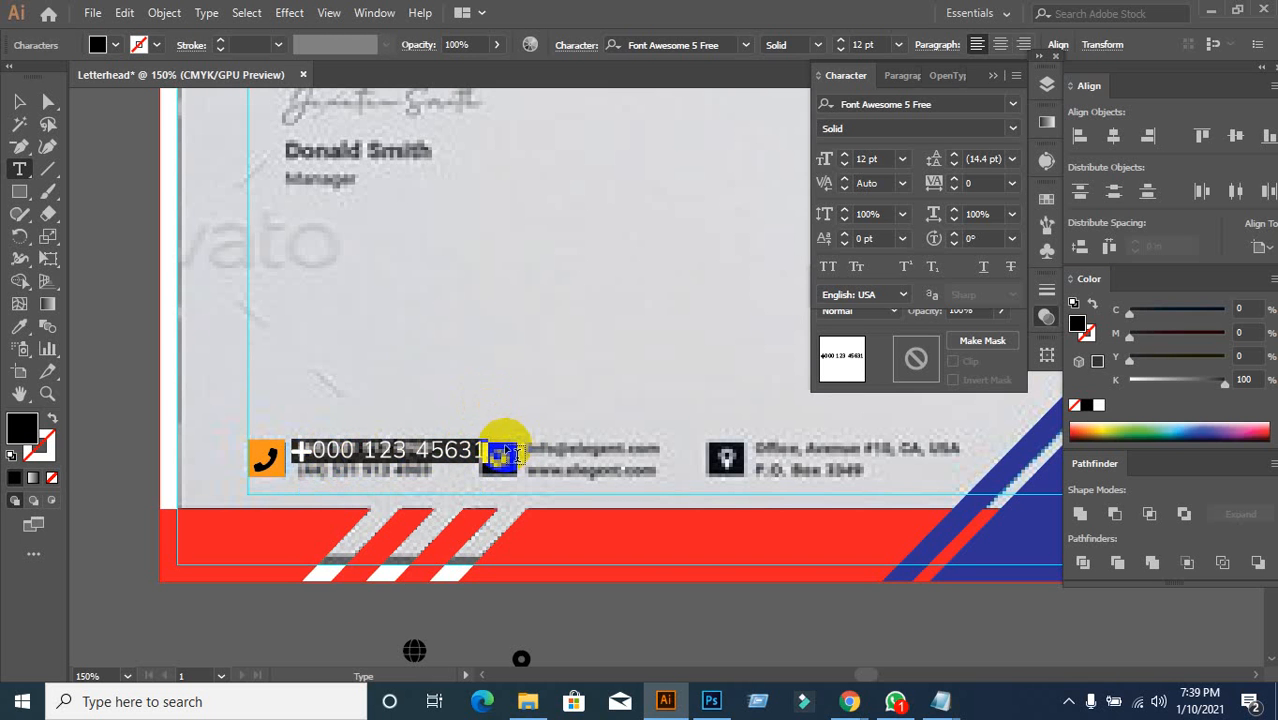
pyautogui.click(481, 448)
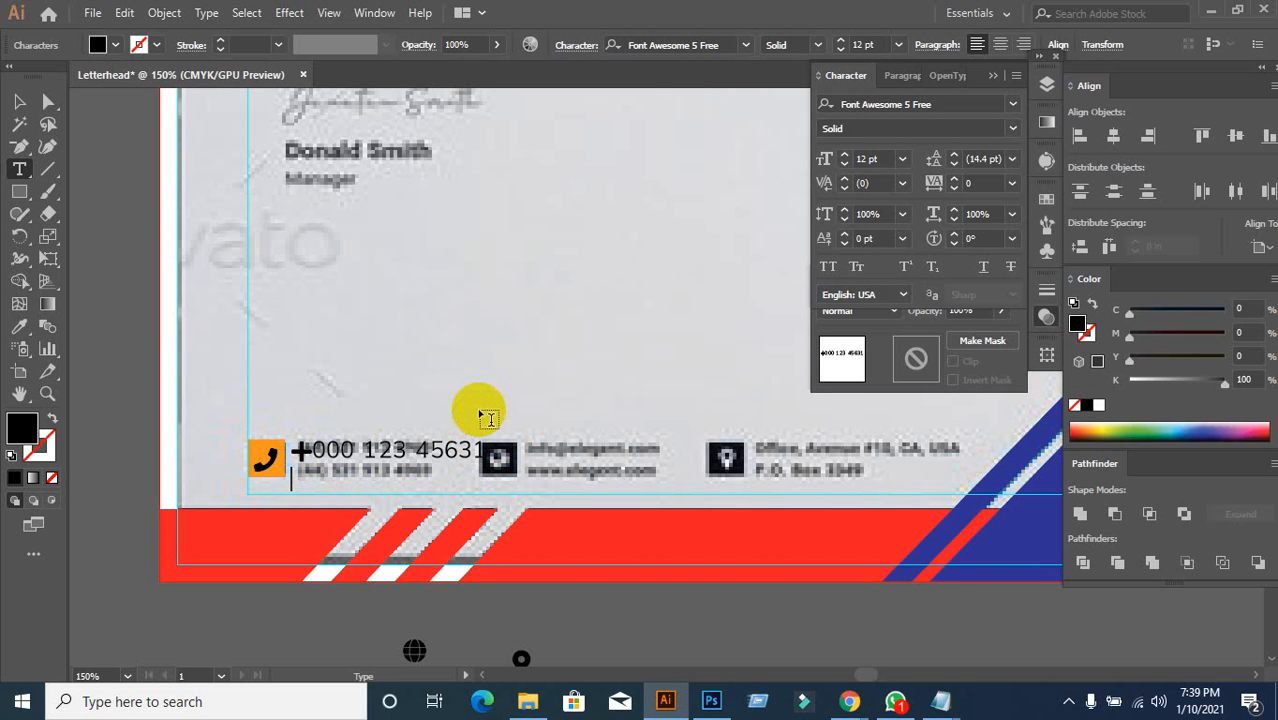
pyautogui.hotkey('ctrl', 'v')
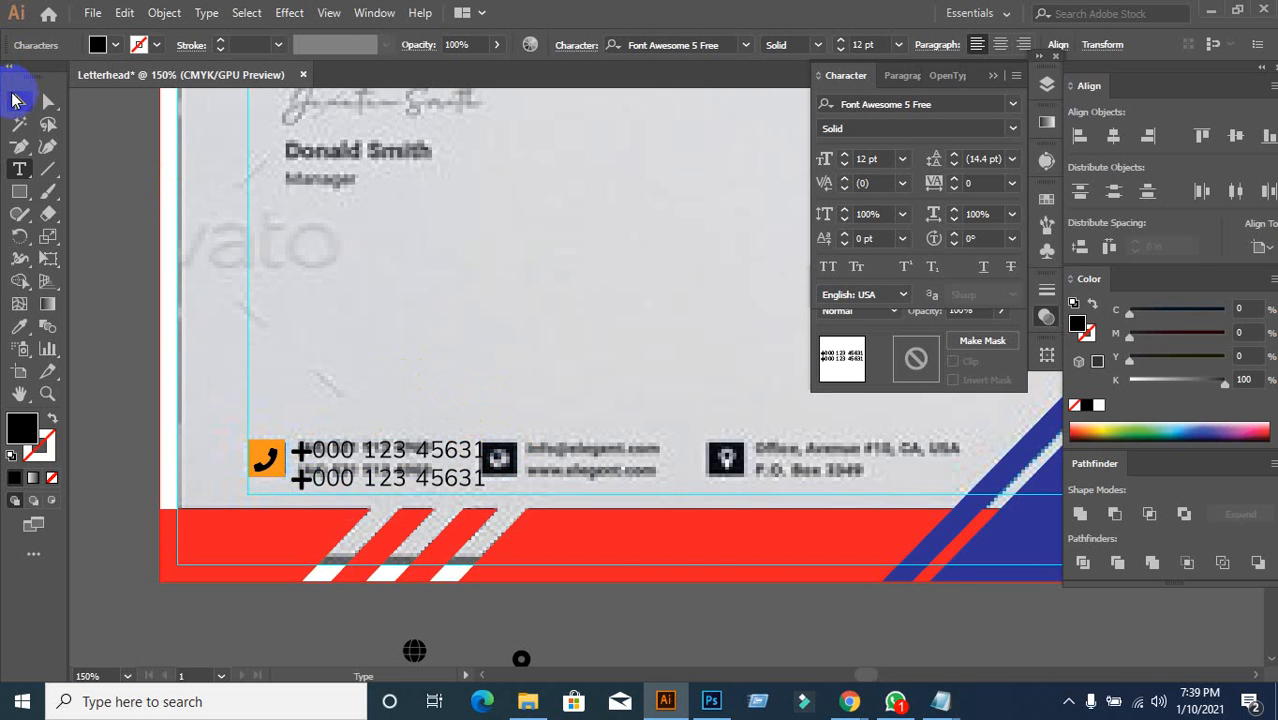
# Step: Give both phone-number lines a red fill
pyautogui.click(15, 99)
pyautogui.click(115, 44)
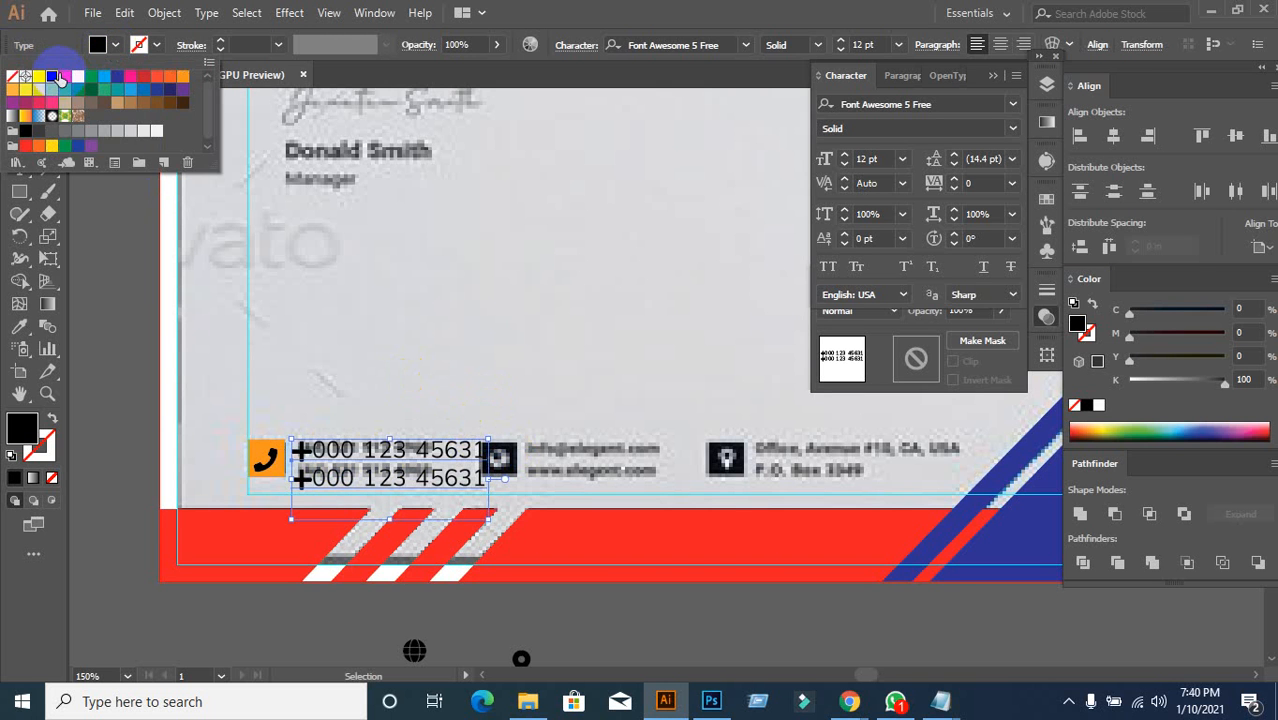
pyautogui.click(64, 77)
pyautogui.click(609, 345)
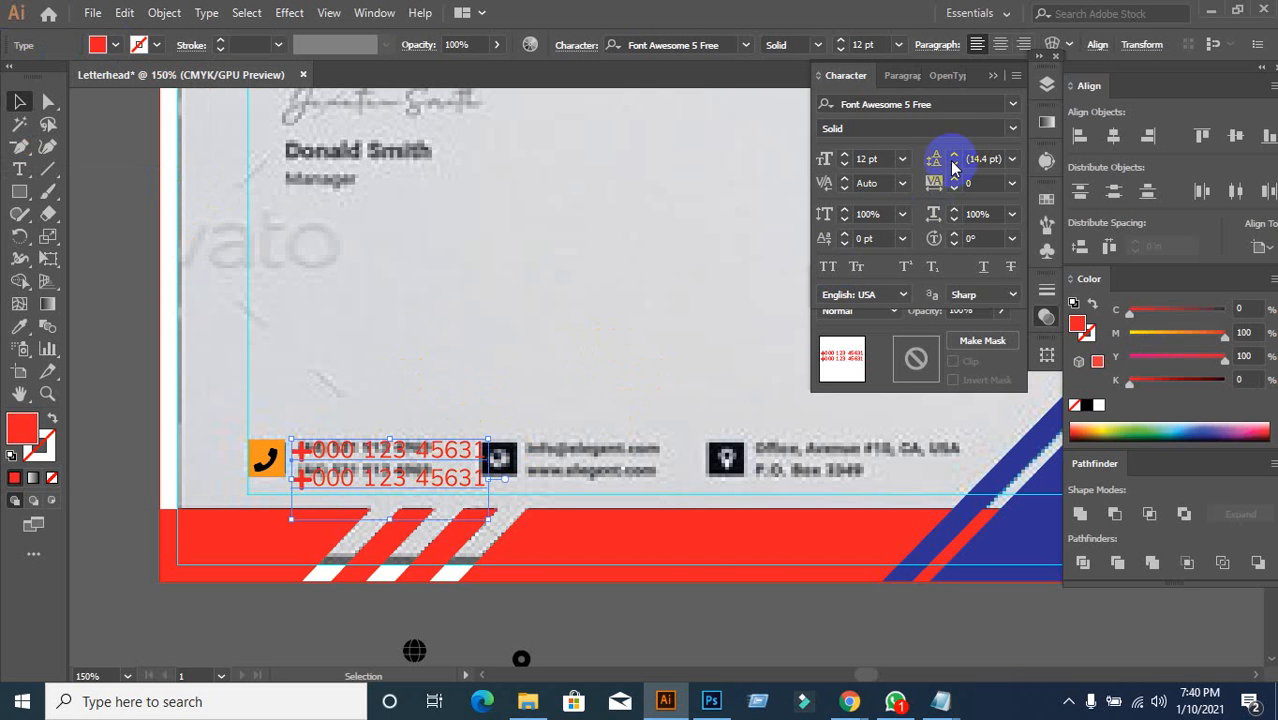
# Step: Set the phone-number font to Roboto Regular
pyautogui.click(945, 103)
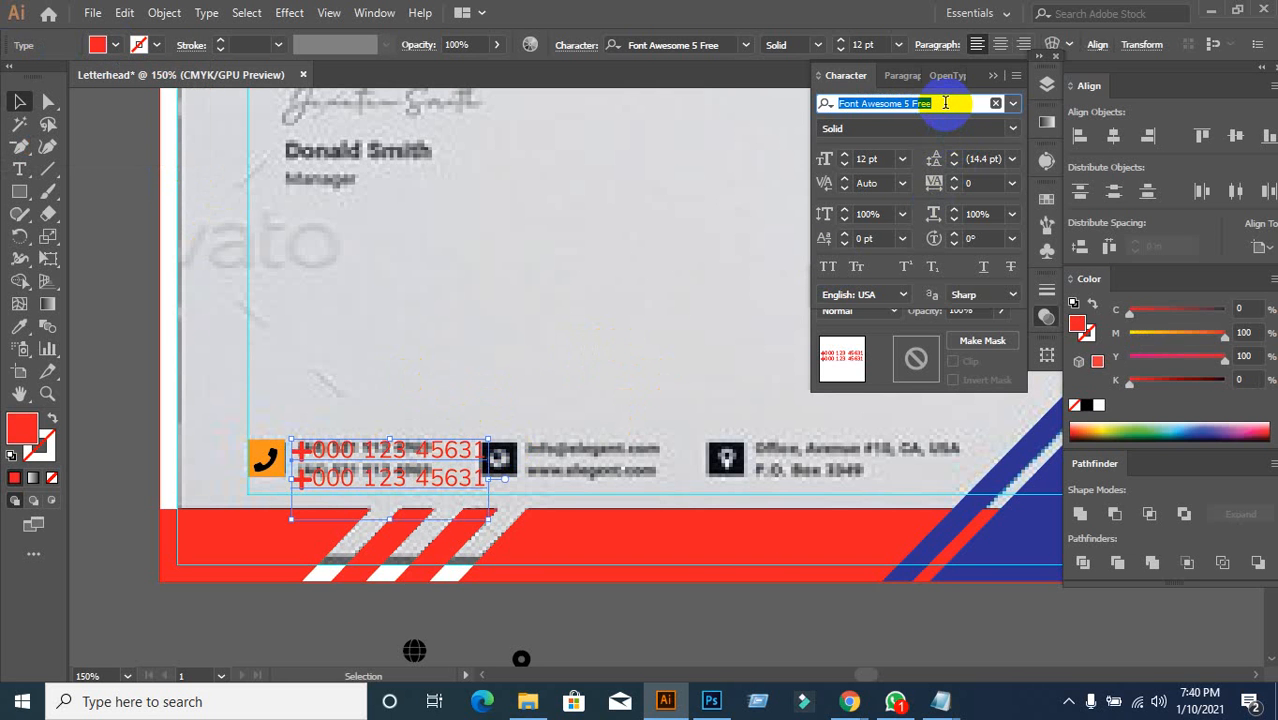
pyautogui.write('rob')
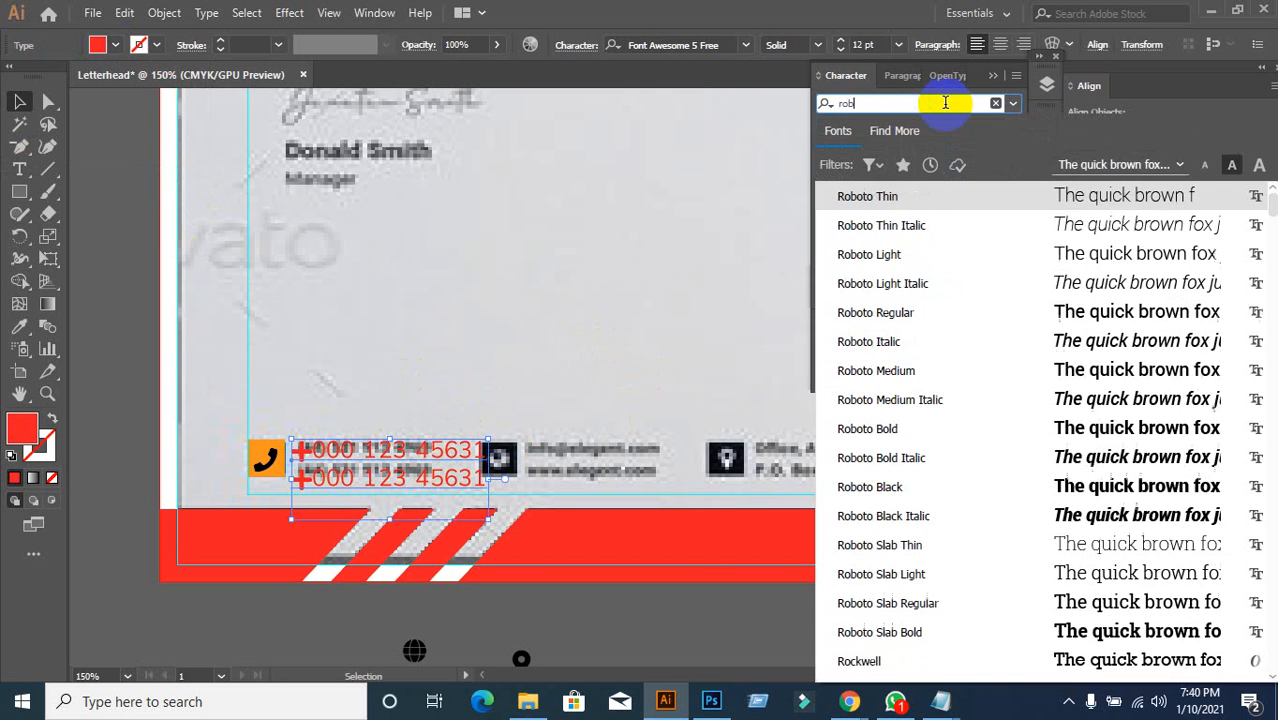
pyautogui.click(864, 428)
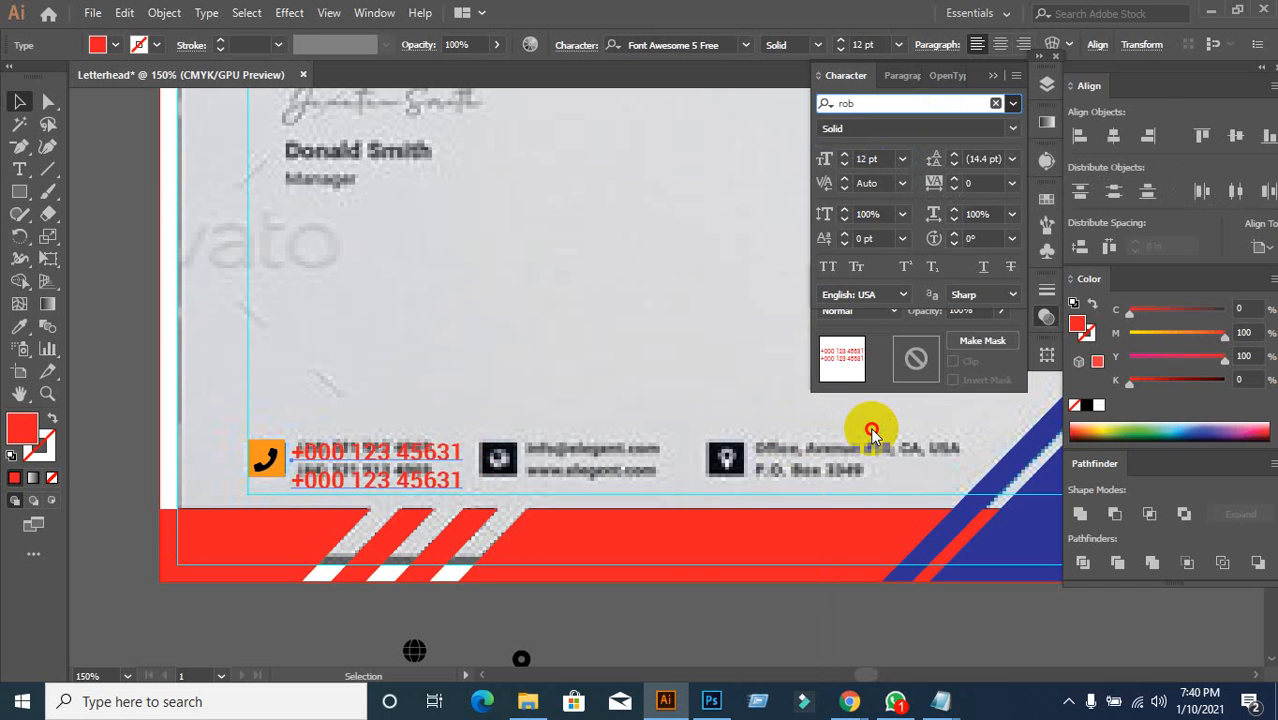
pyautogui.click(1009, 140)
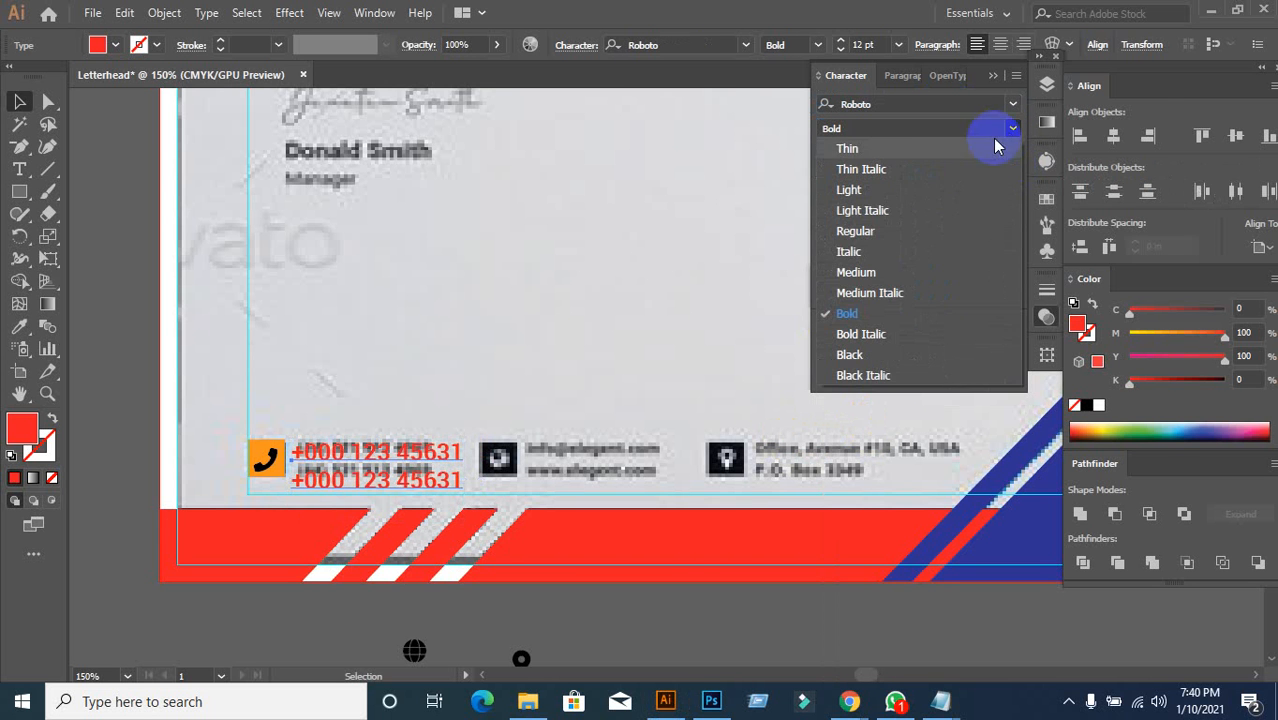
pyautogui.click(876, 224)
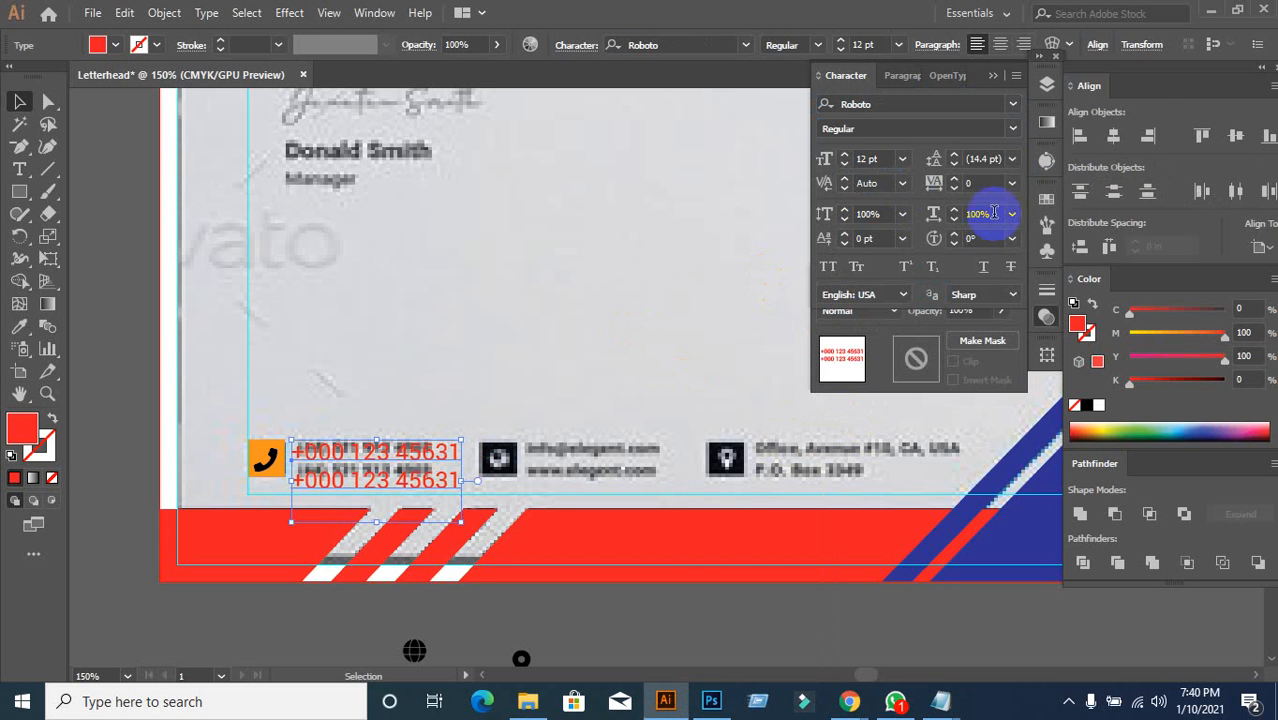
# Step: Set the leading to 10 pt and the text size to 10 pt
pyautogui.click(988, 158)
pyautogui.press('Down')
pyautogui.press('Down')
pyautogui.press('Down')
pyautogui.press('Down')
pyautogui.press('Down')
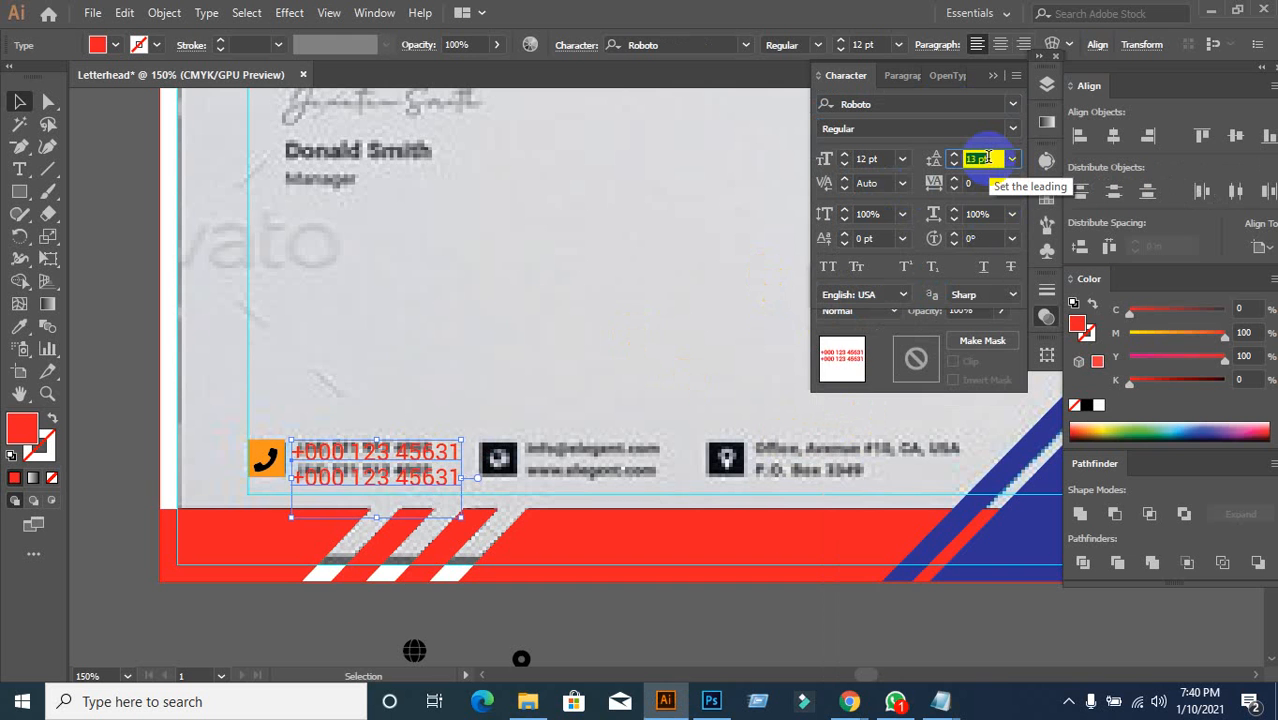
pyautogui.press('Down')
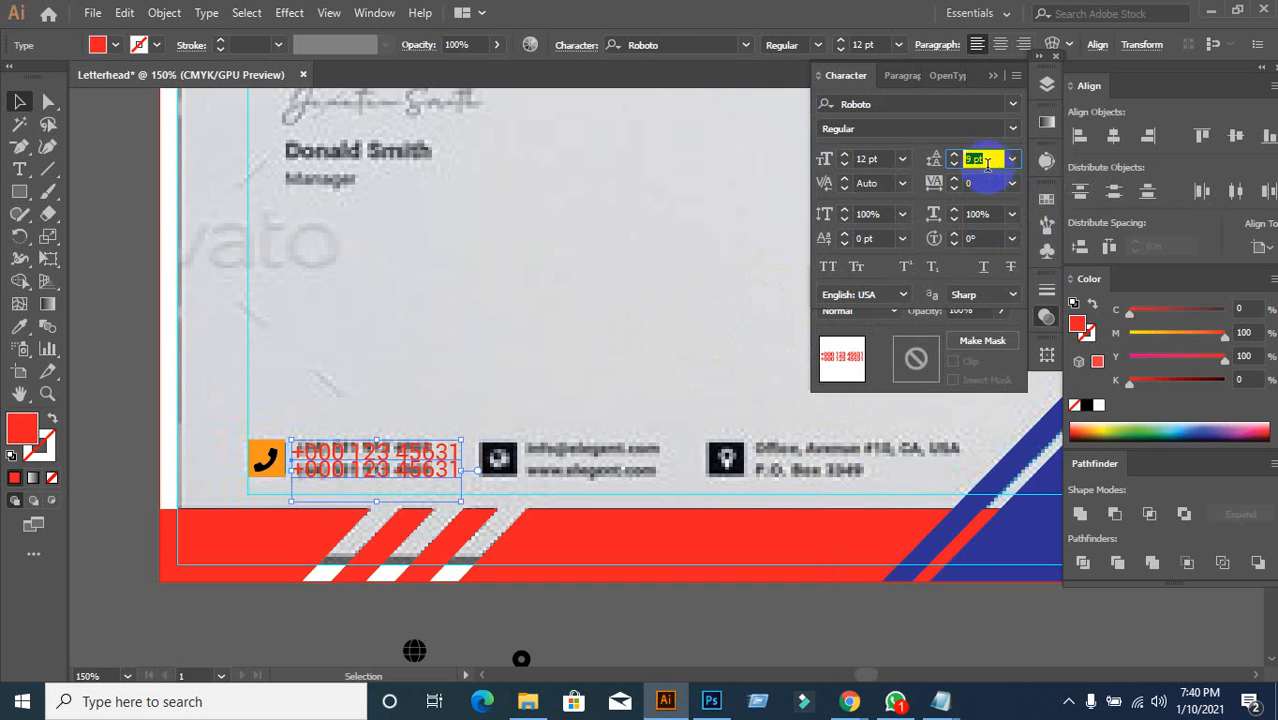
pyautogui.press('Up')
pyautogui.click(885, 160)
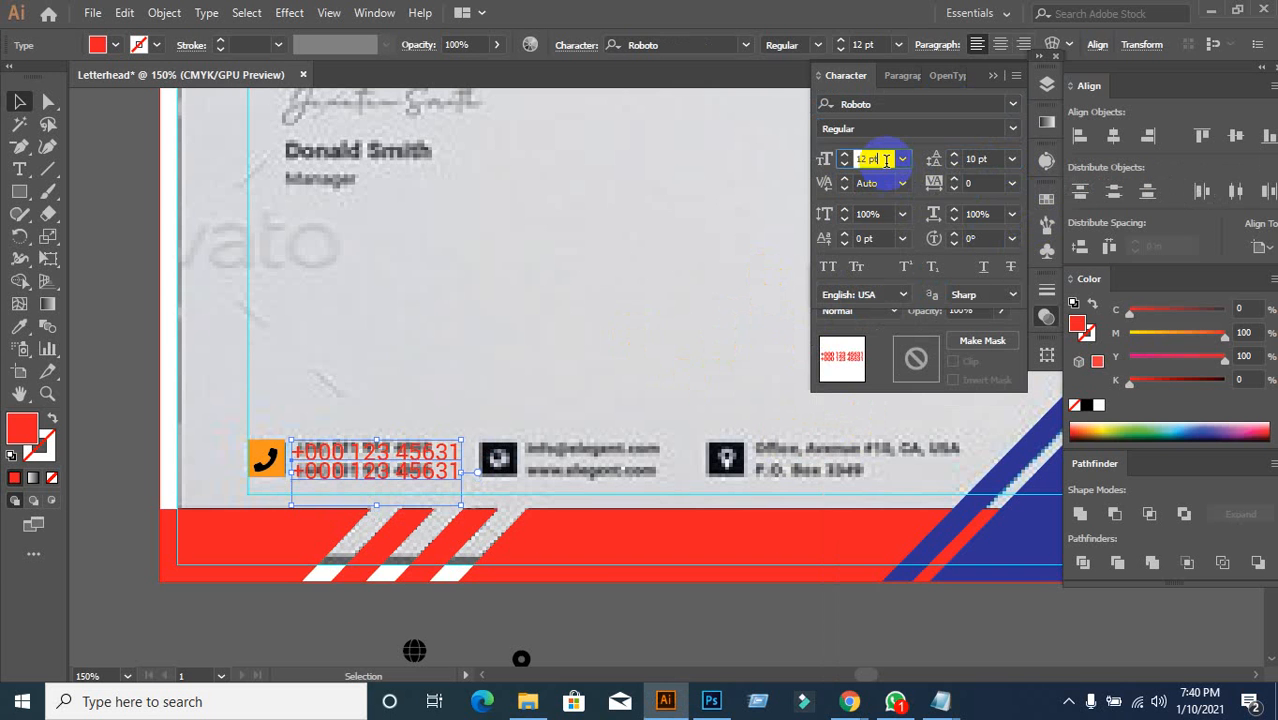
pyautogui.press('Down')
pyautogui.press('Down')
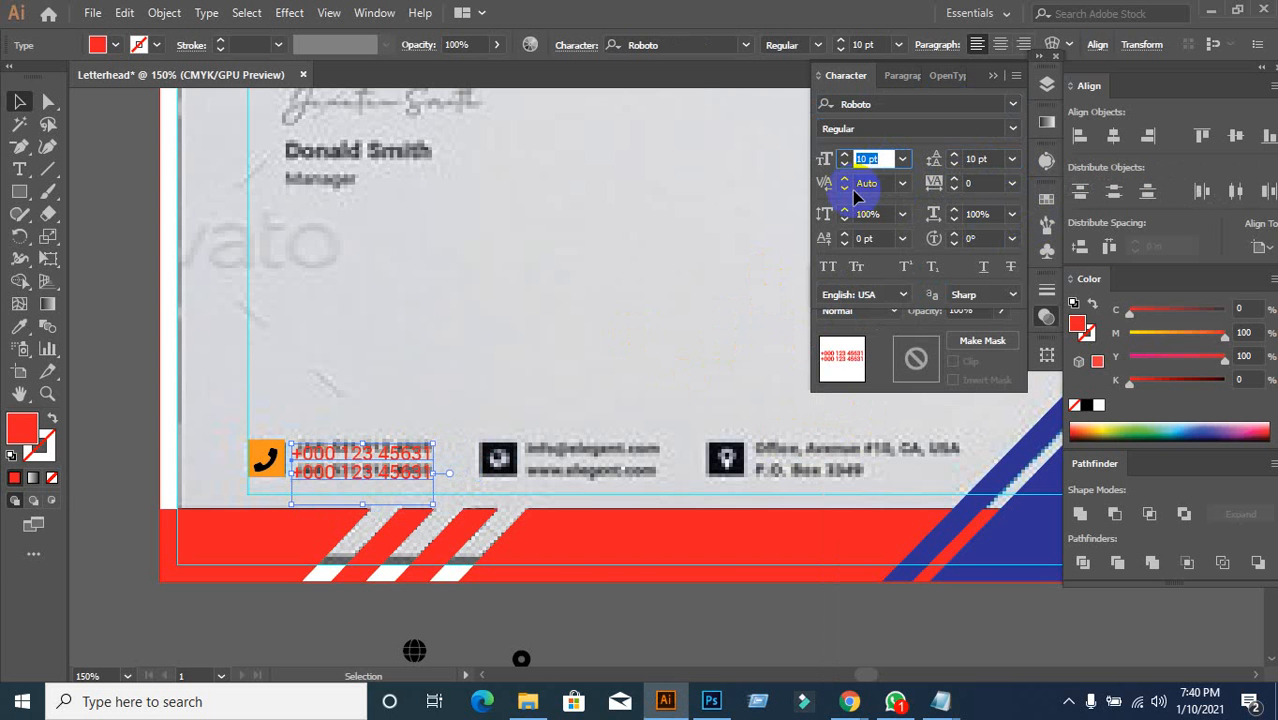
pyautogui.scroll(-1, 390, 445)
pyautogui.scroll(2, 395, 445)
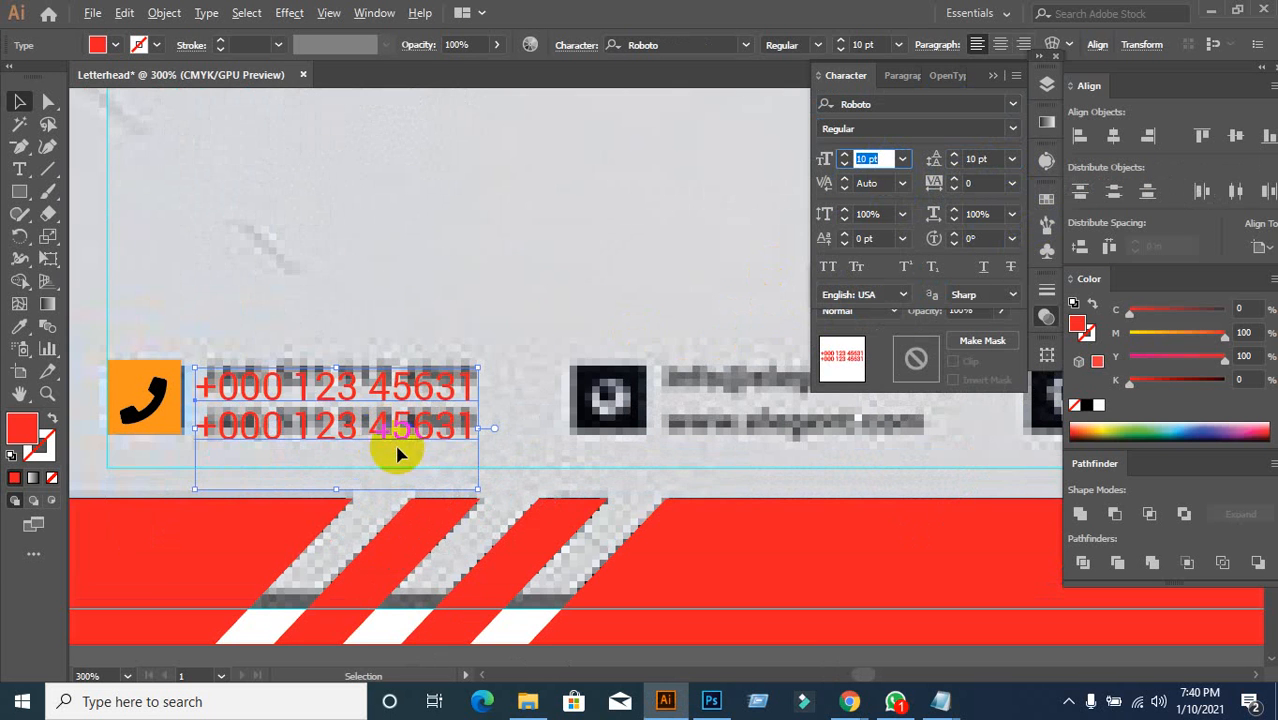
# Step: Nudge the phone block up about 0.01 in and delete the stray character on line two
pyautogui.moveTo(430, 398); pyautogui.dragTo(426, 394)
pyautogui.doubleClick(465, 425)
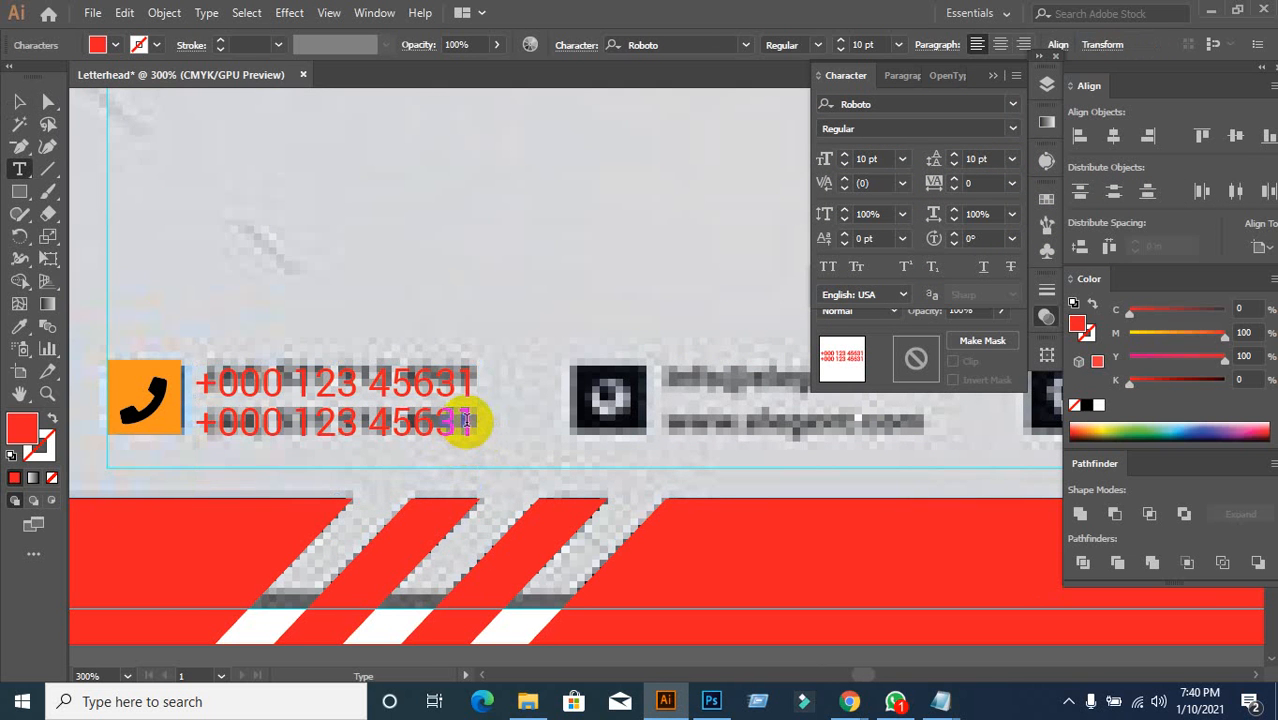
pyautogui.moveTo(471, 415); pyautogui.dragTo(492, 452)
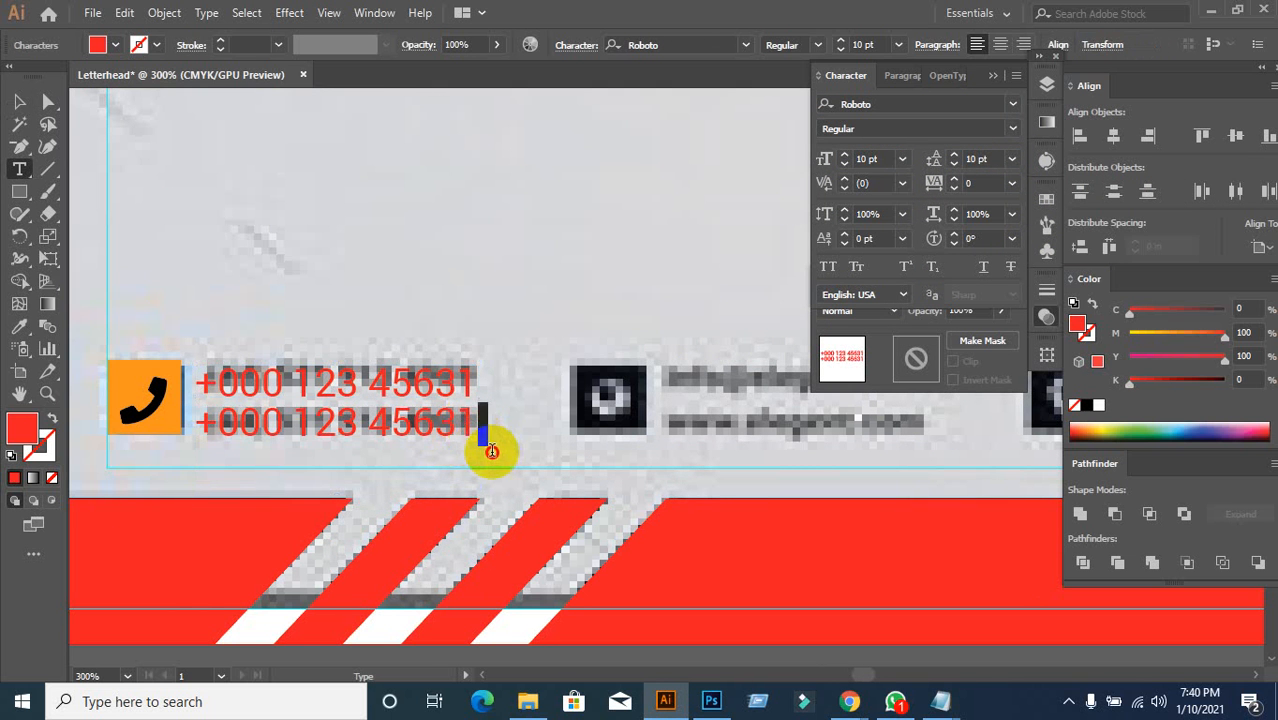
pyautogui.press('BackSpace')
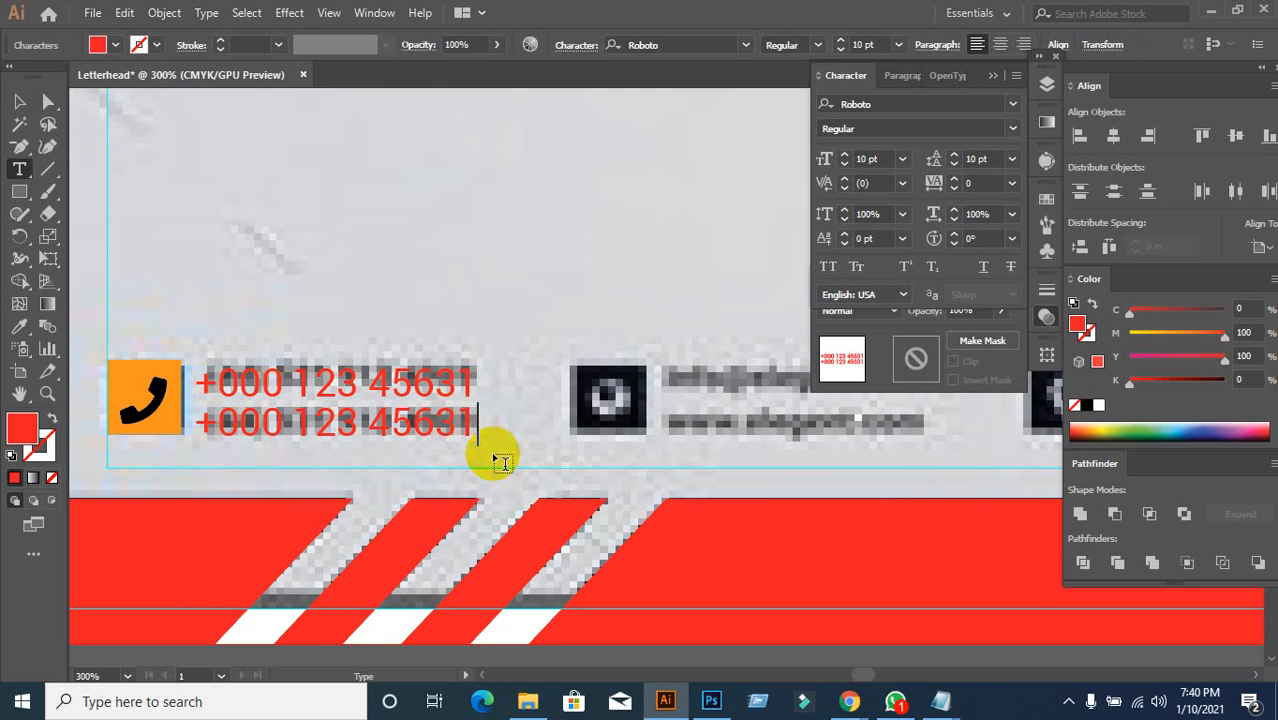
pyautogui.moveTo(505, 446); pyautogui.dragTo(440, 430)
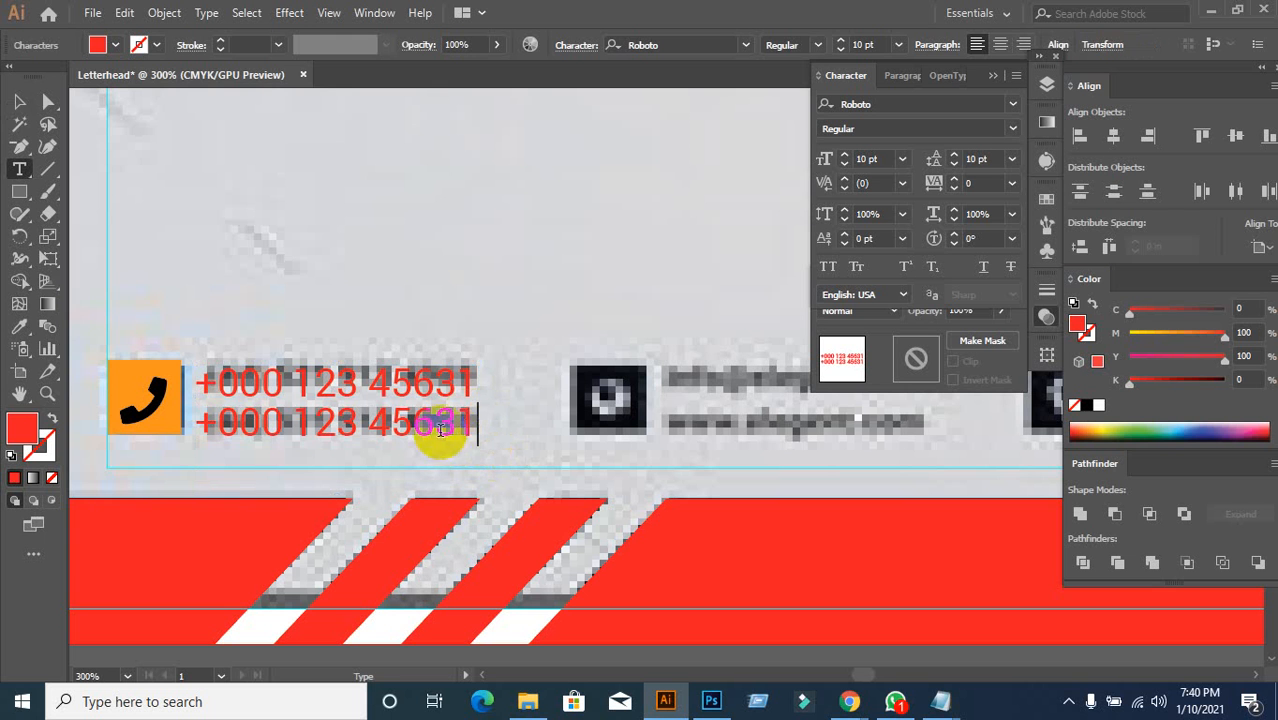
pyautogui.click(19, 101)
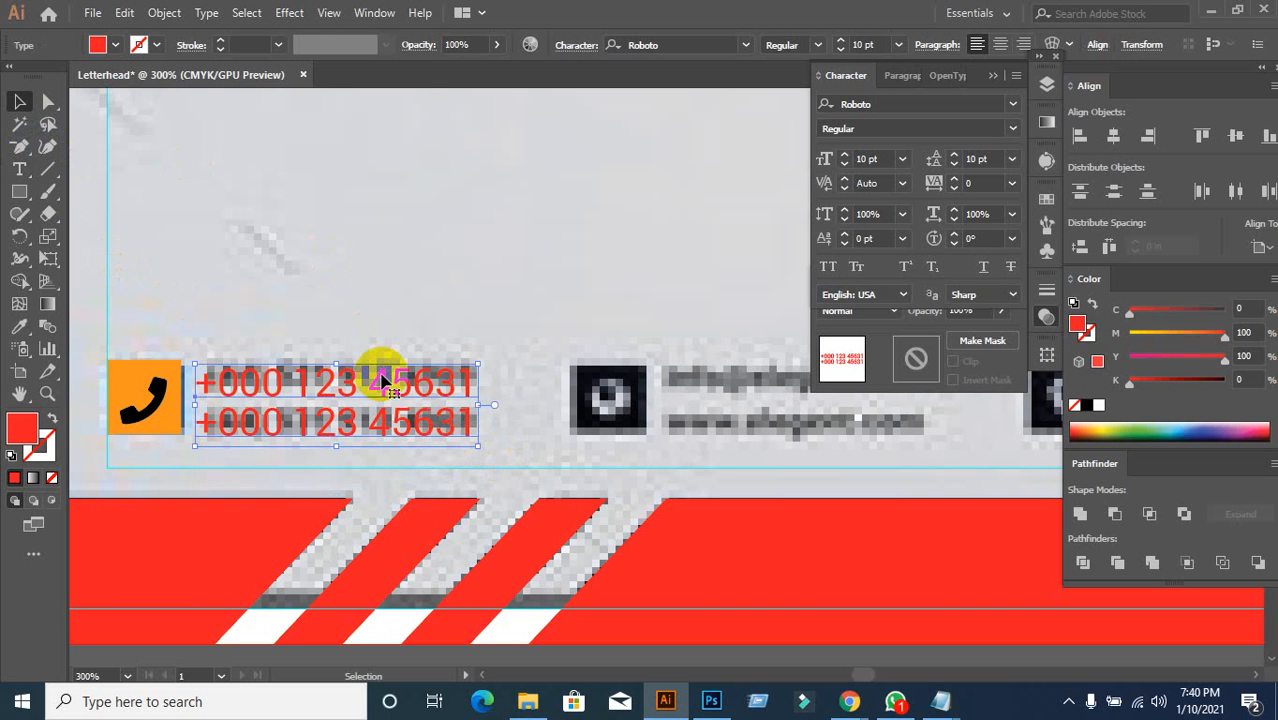
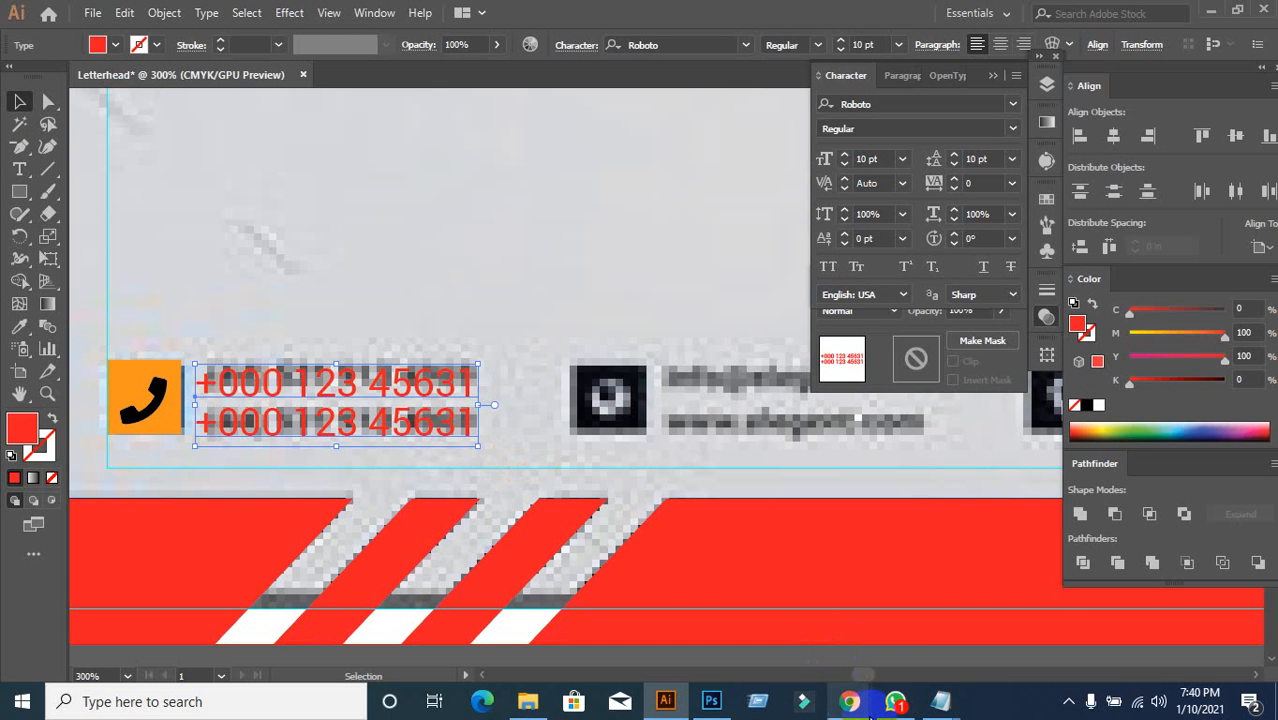
# Step: Switch to the 'Letterhead by Butterfly_Graphic' reference page in Chrome
pyautogui.moveTo(850, 703)
pyautogui.click(747, 652)
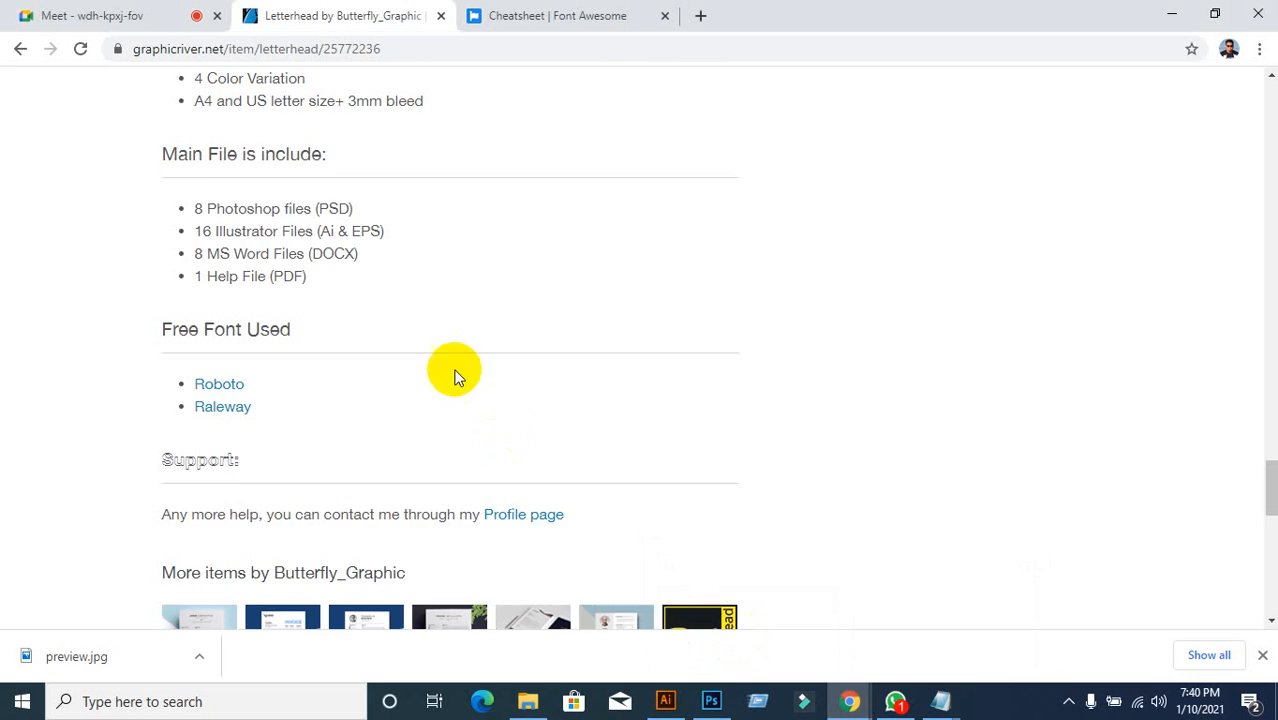
# Step: Browse the letterhead colour-variation previews, including the green version, then return to Illustrator
pyautogui.scroll(5, 455, 375)
pyautogui.scroll(2, 455, 375)
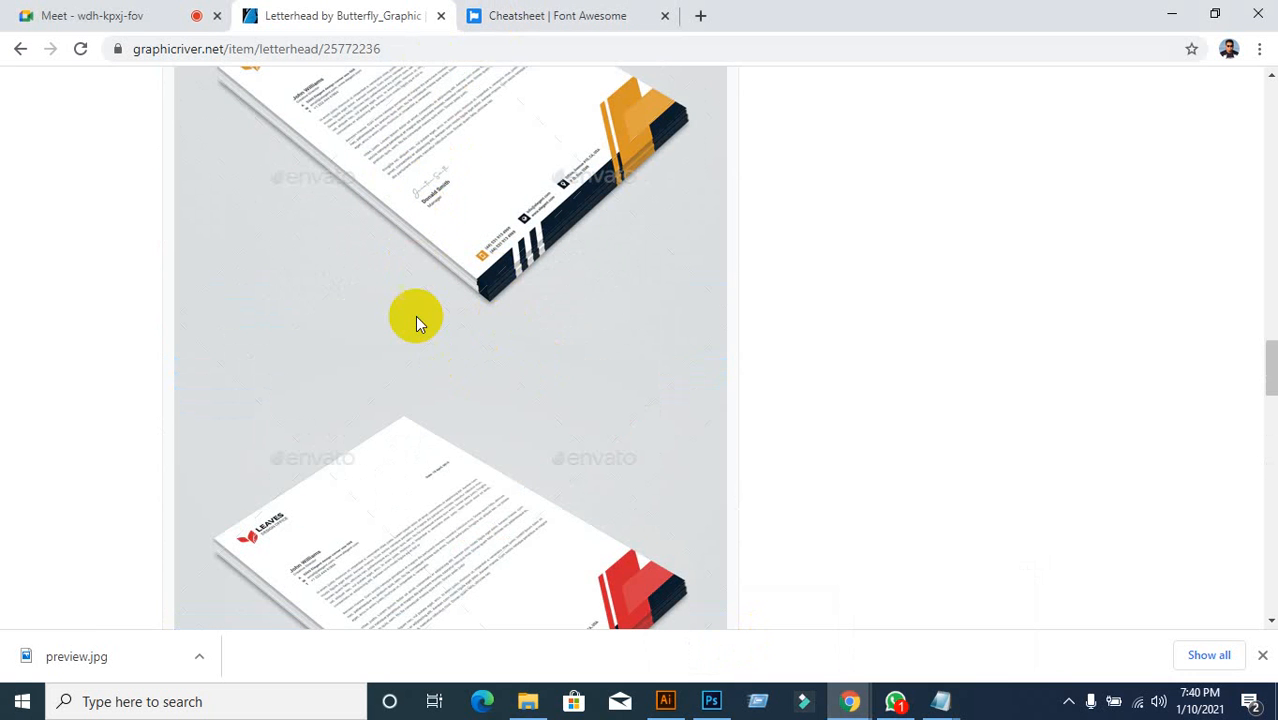
pyautogui.scroll(3, 415, 325)
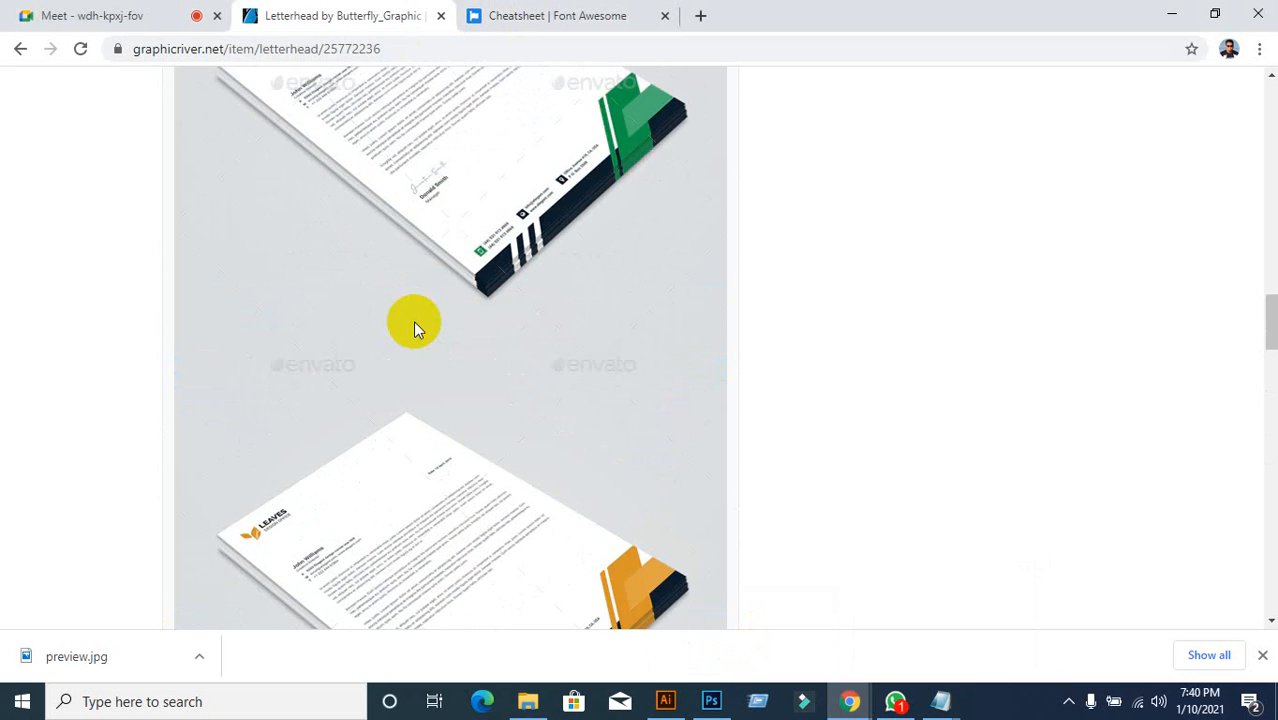
pyautogui.scroll(3, 398, 330)
pyautogui.rightClick(363, 263)
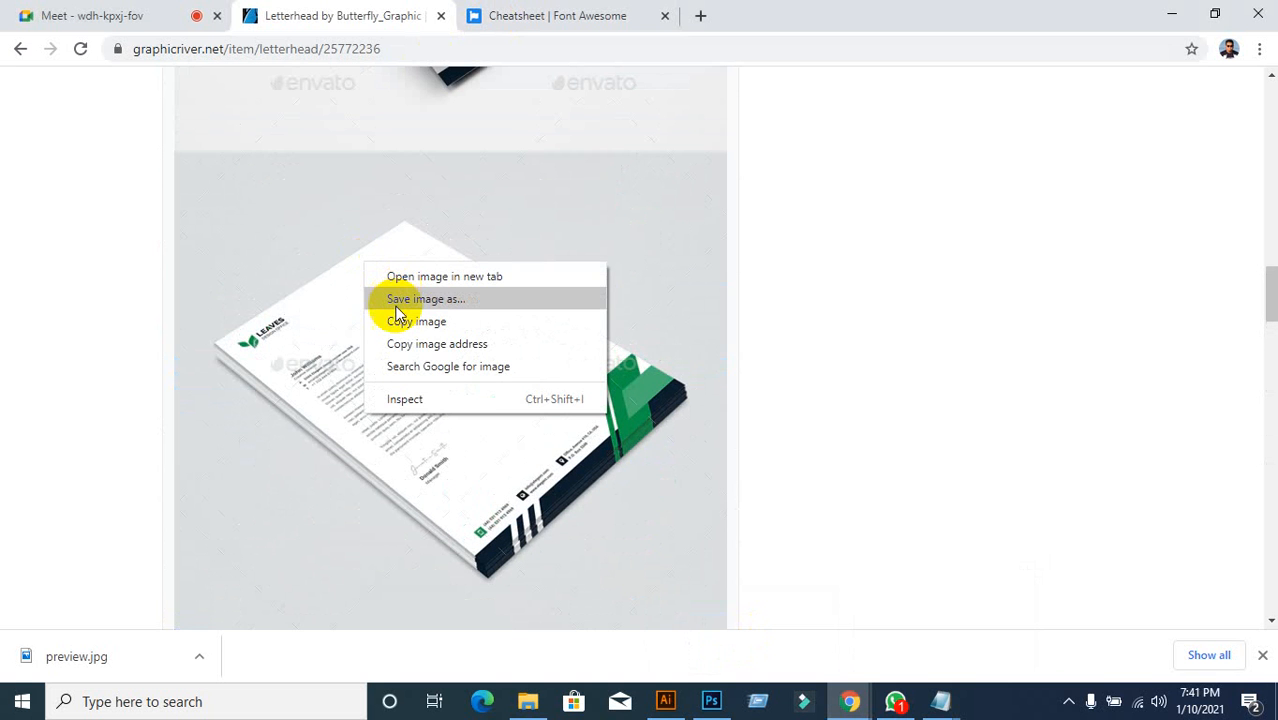
pyautogui.click(846, 289)
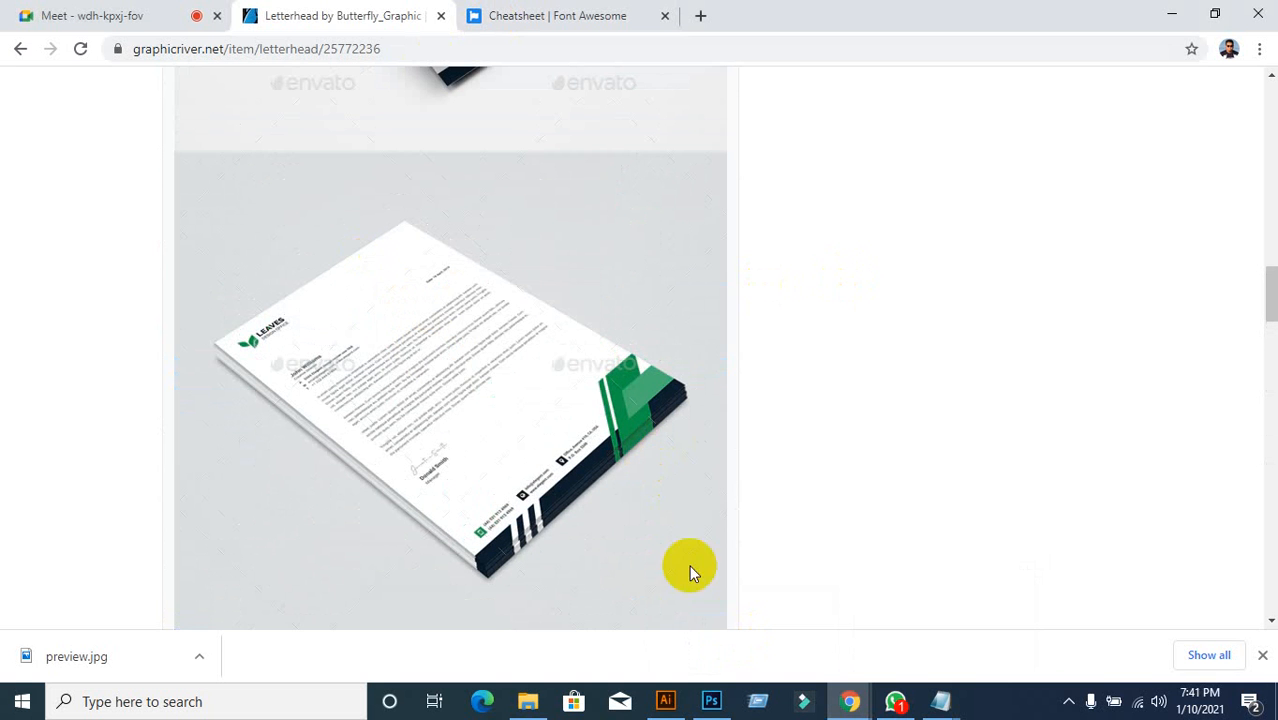
pyautogui.click(665, 700)
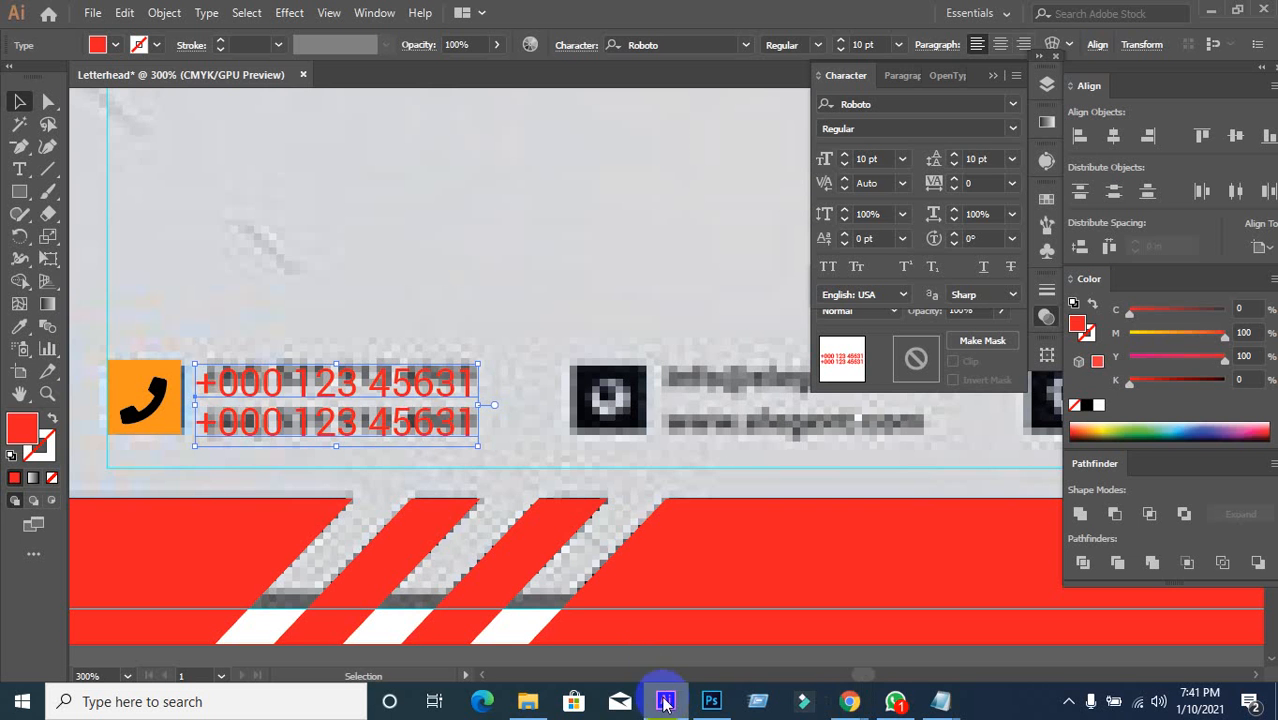
# Step: Pan to the page's bottom-left footer area and click around to locate the phone icon
pyautogui.click(463, 508)
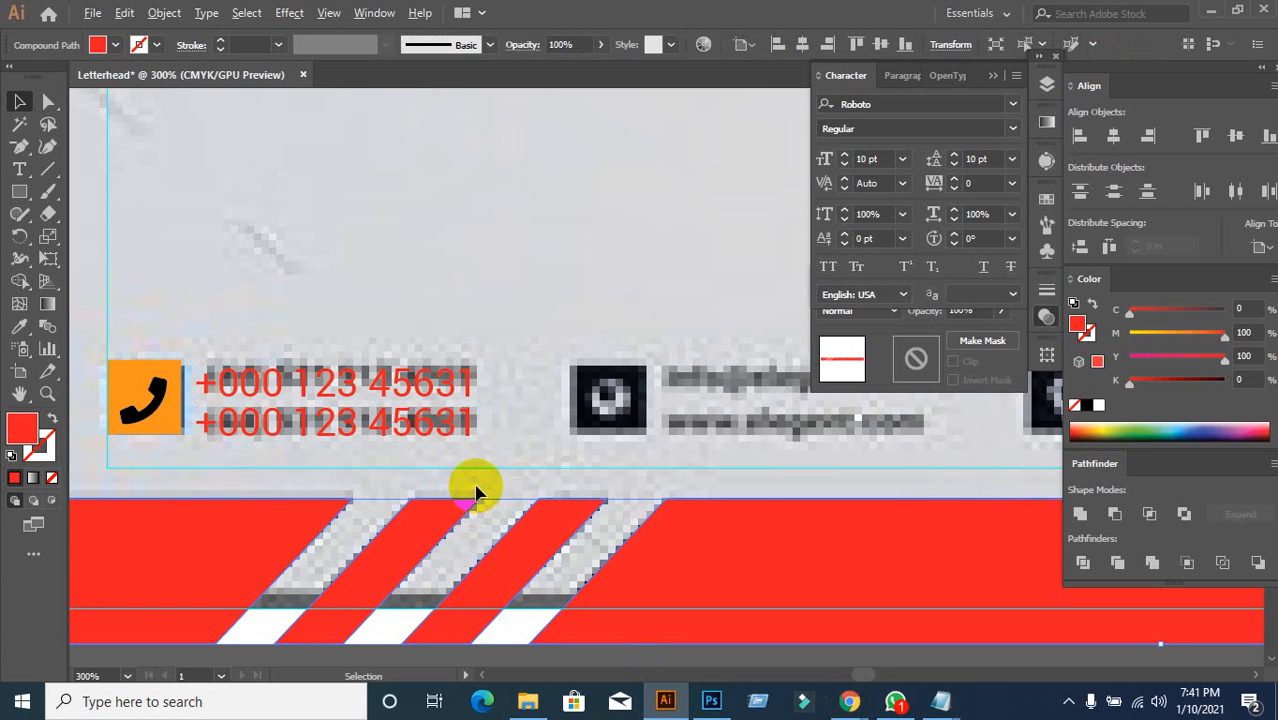
pyautogui.scroll(-4, 475, 490)
pyautogui.scroll(2, 565, 566)
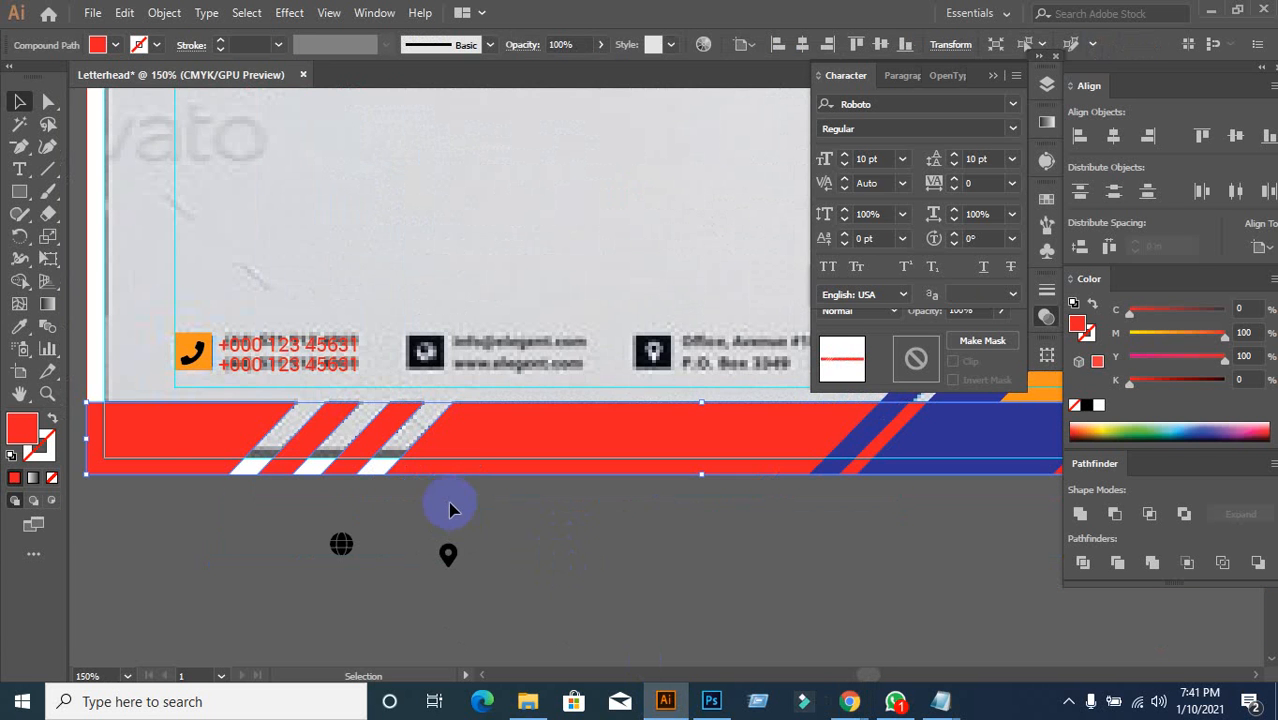
pyautogui.scroll(2, 150, 426)
pyautogui.scroll(-2, 233, 410)
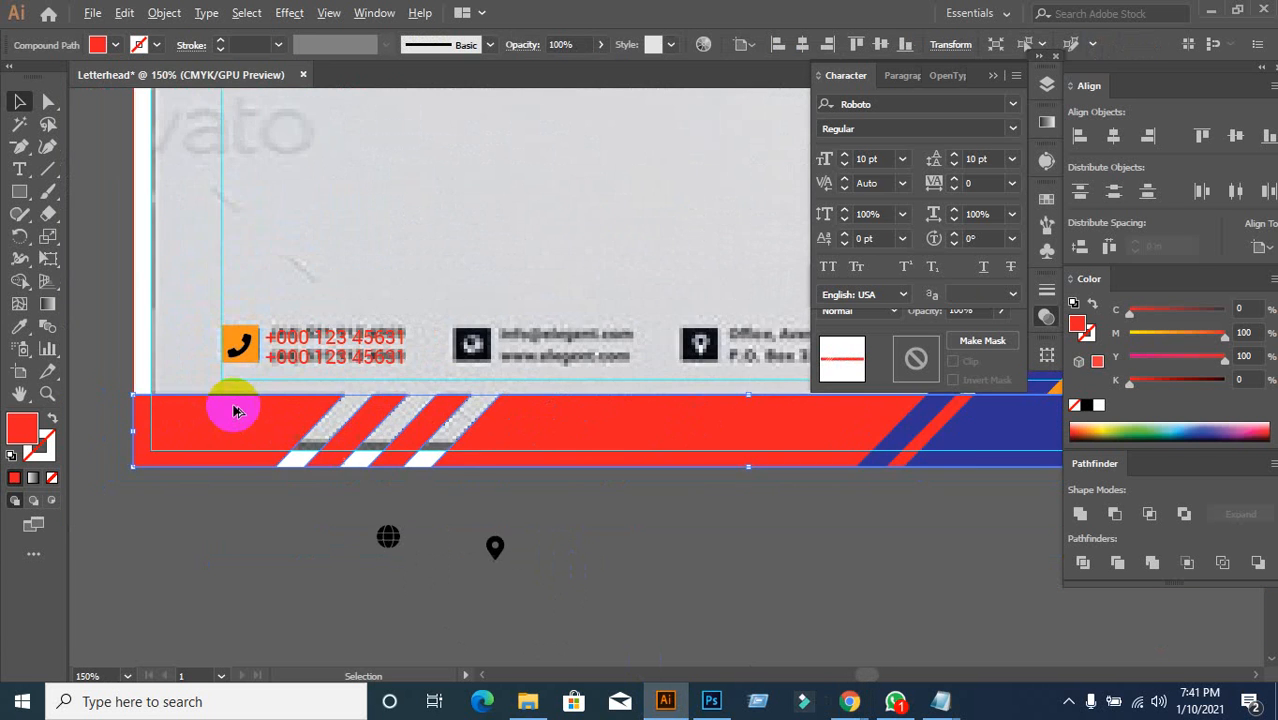
pyautogui.moveTo(236, 401); pyautogui.dragTo(306, 439)
pyautogui.click(191, 417)
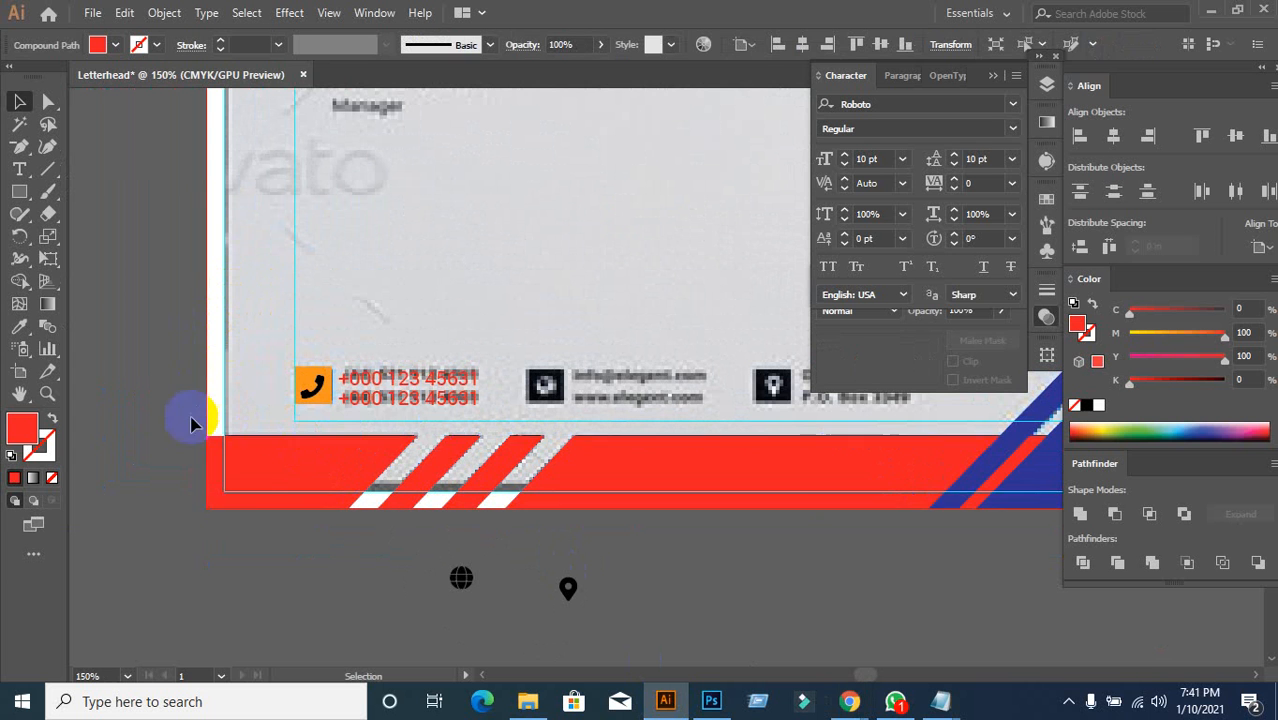
pyautogui.click(251, 474)
pyautogui.click(305, 570)
pyautogui.click(687, 486)
pyautogui.click(670, 558)
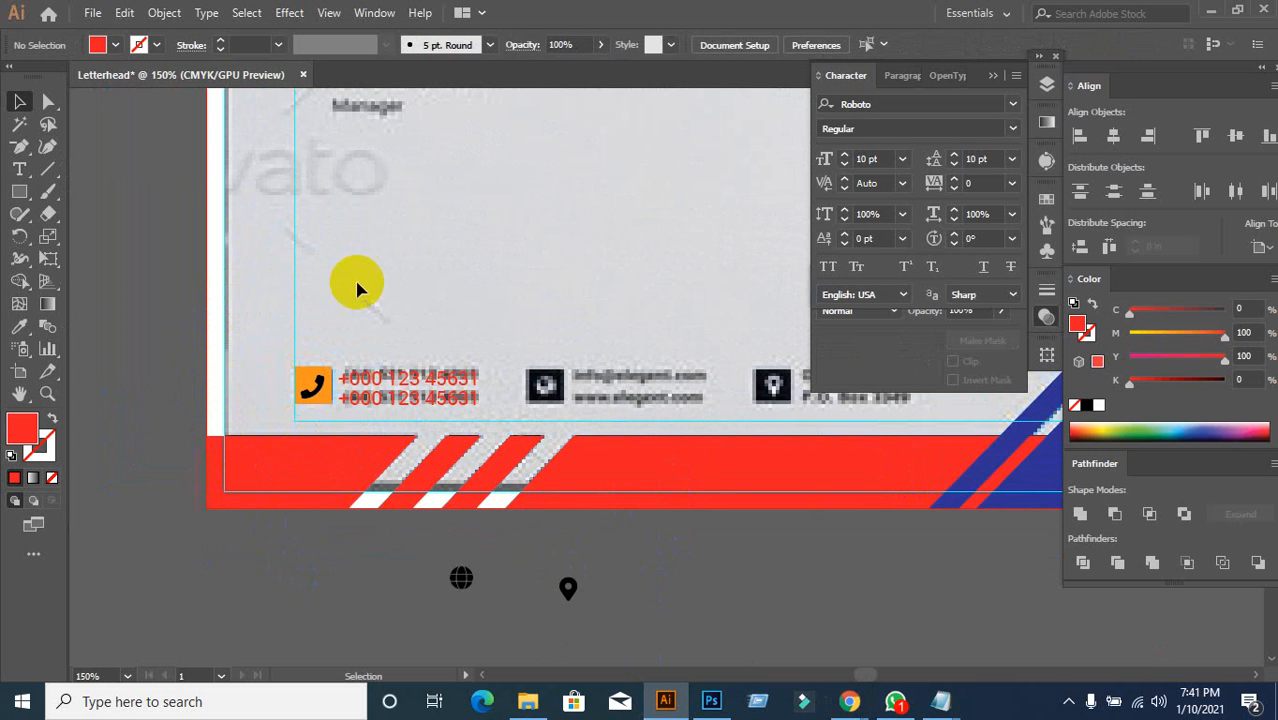
pyautogui.click(205, 385)
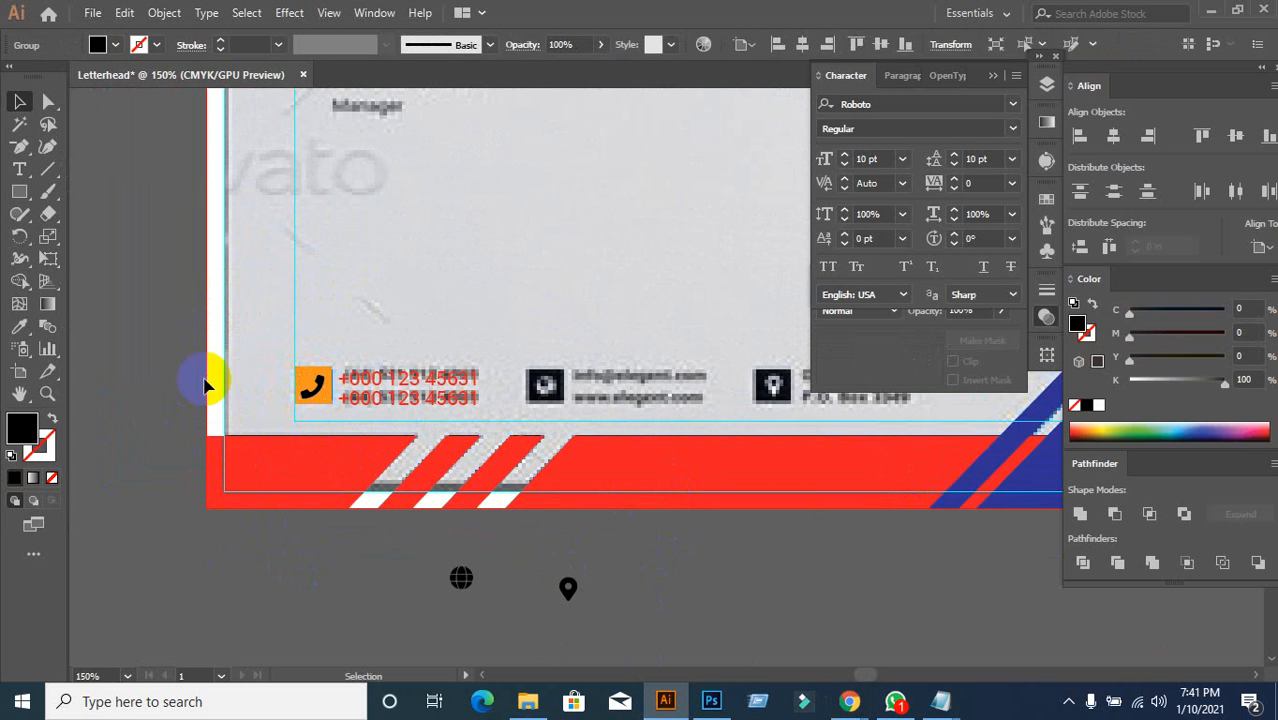
pyautogui.click(152, 388)
pyautogui.scroll(3, 295, 390)
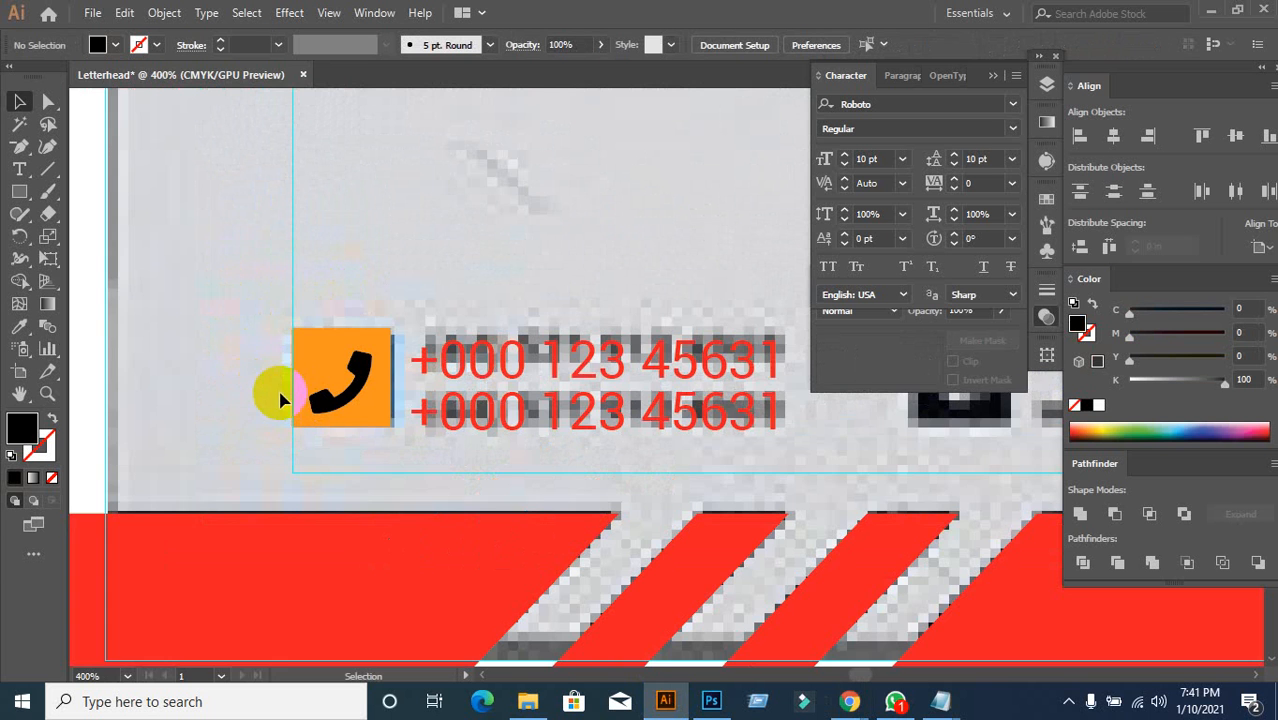
pyautogui.scroll(-1, 279, 399)
# Step: Vertically centre the phone symbol in its orange square using Align To Selection, then group them
pyautogui.click(323, 388)
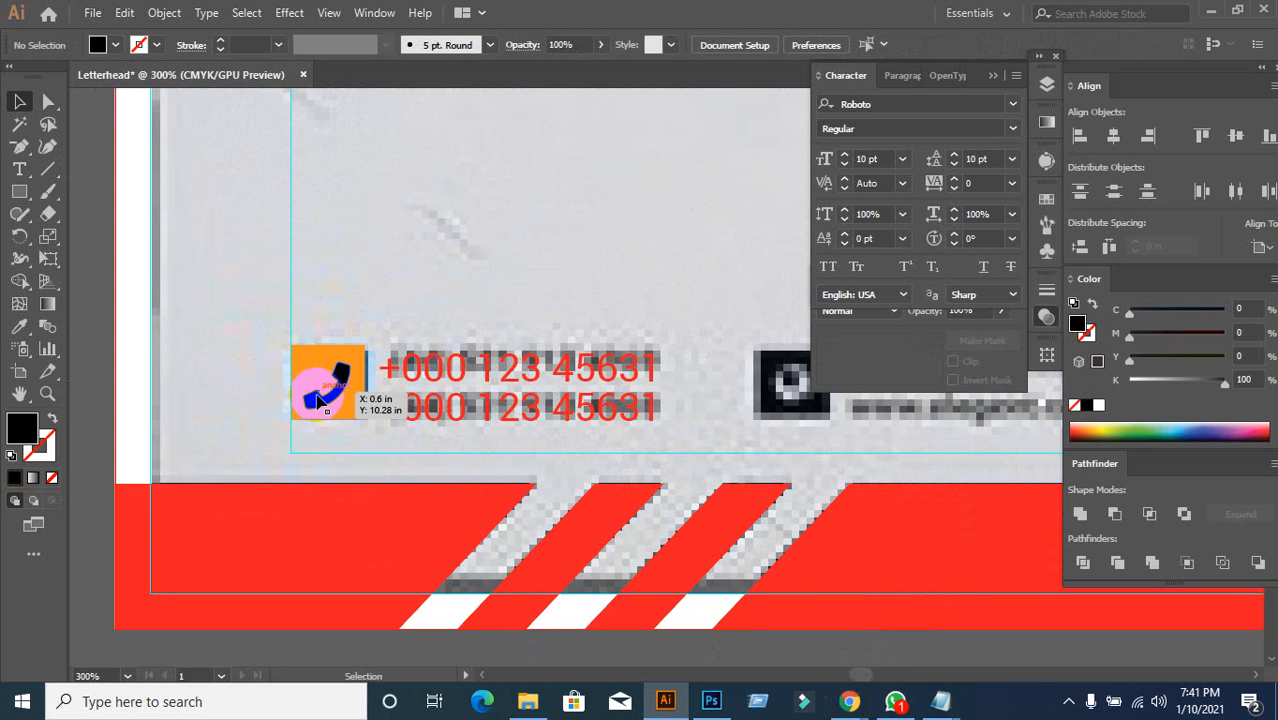
pyautogui.click(230, 428)
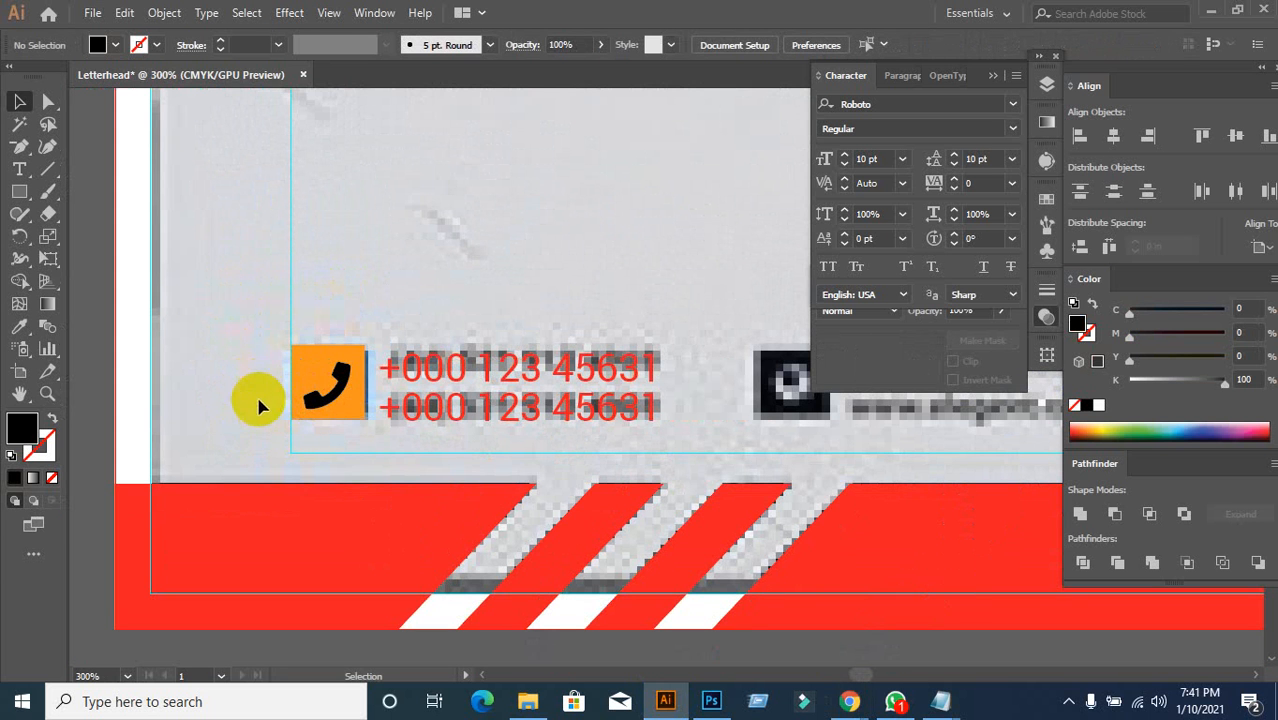
pyautogui.click(330, 415)
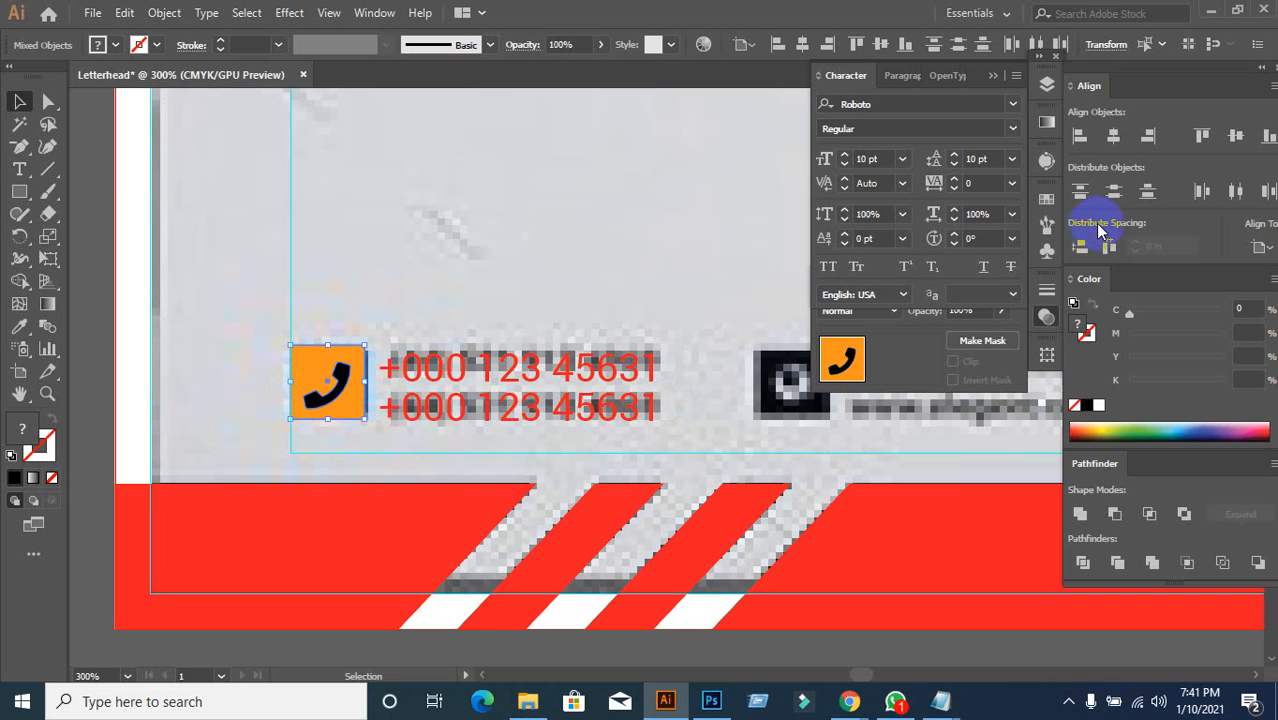
pyautogui.click(1238, 138)
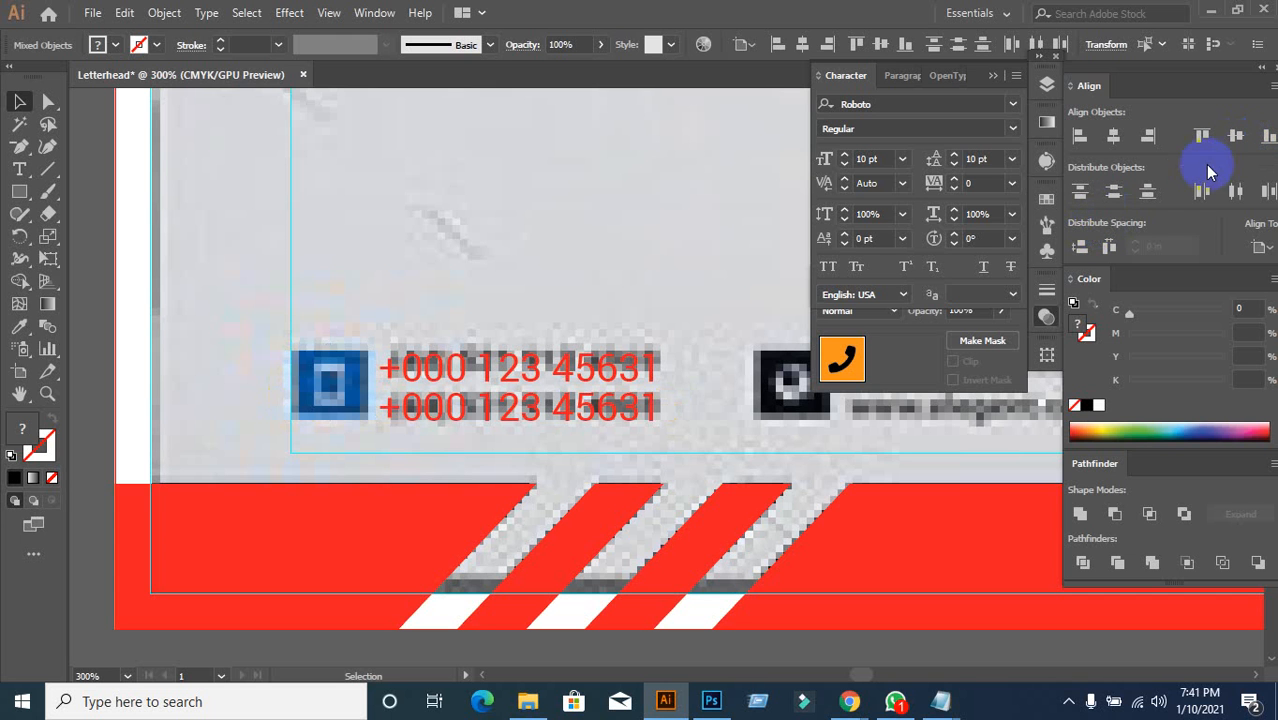
pyautogui.hotkey('ctrl', 'z')
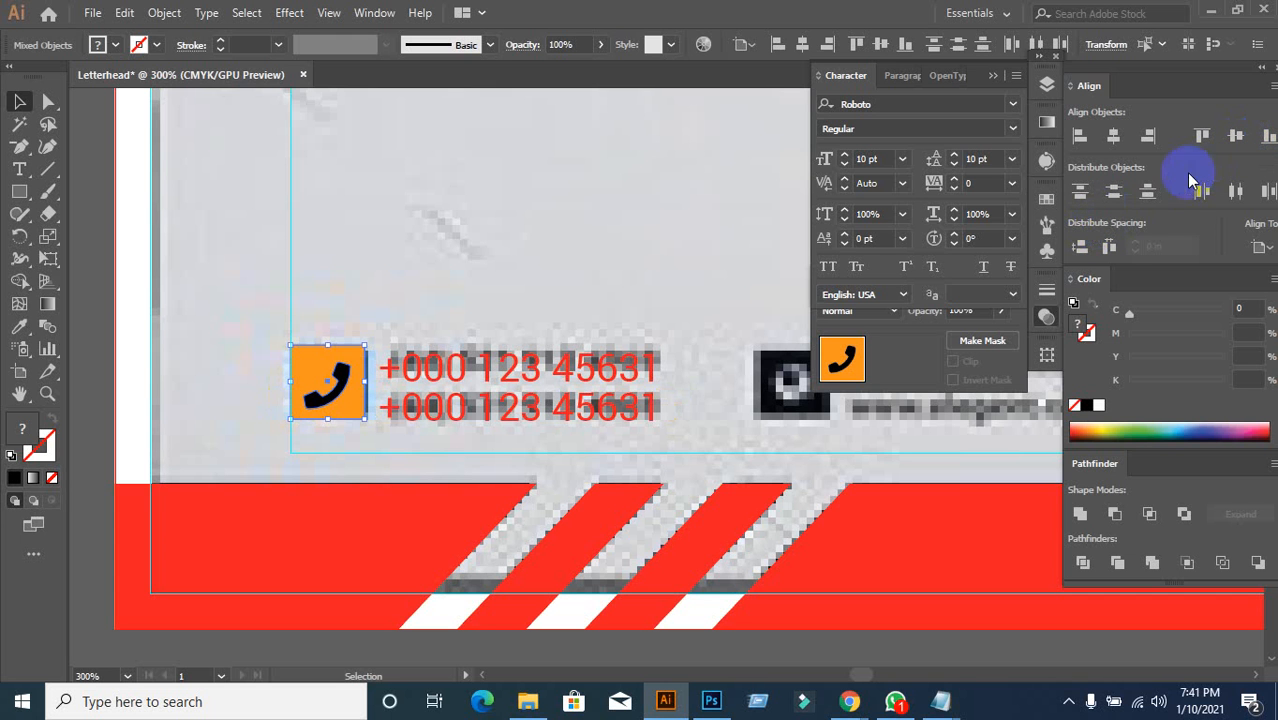
pyautogui.click(1260, 248)
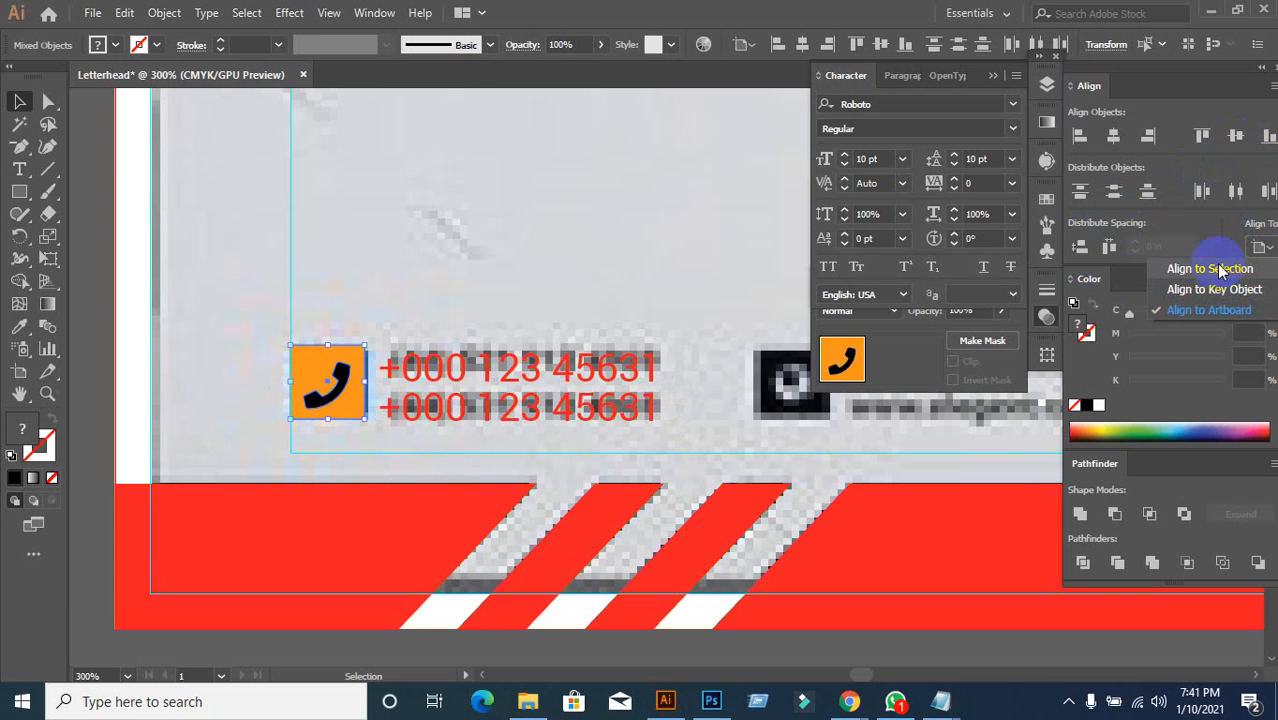
pyautogui.click(1220, 268)
pyautogui.click(1236, 137)
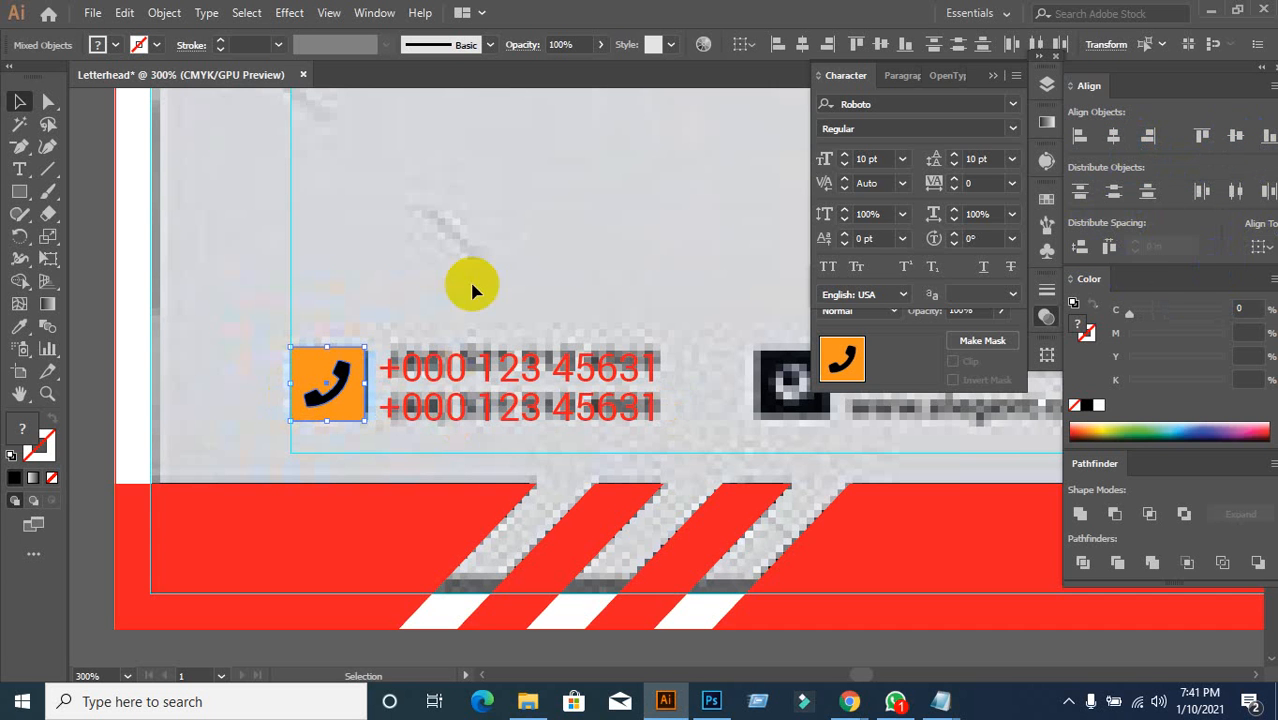
pyautogui.hotkey('ctrl', 'g')
# Step: Vertically centre the two phone-number lines with the grouped phone icon
pyautogui.click(532, 215)
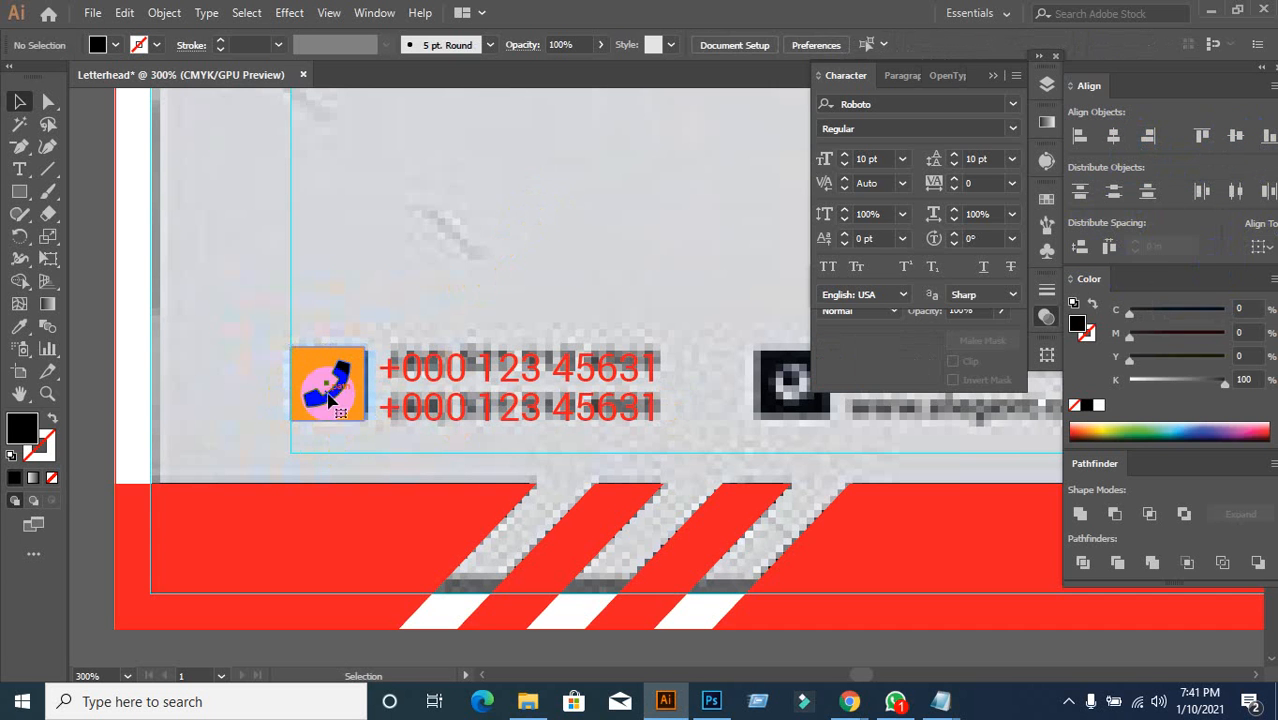
pyautogui.click(342, 404)
pyautogui.click(362, 294)
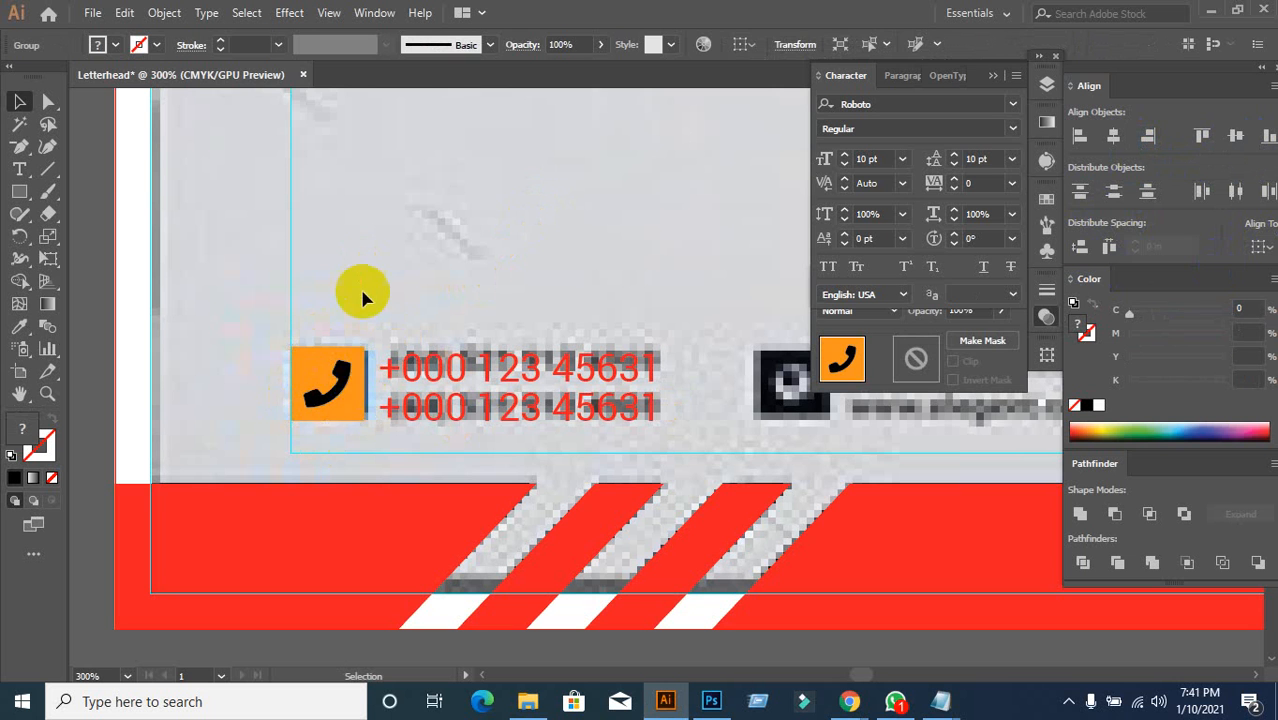
pyautogui.click(355, 388)
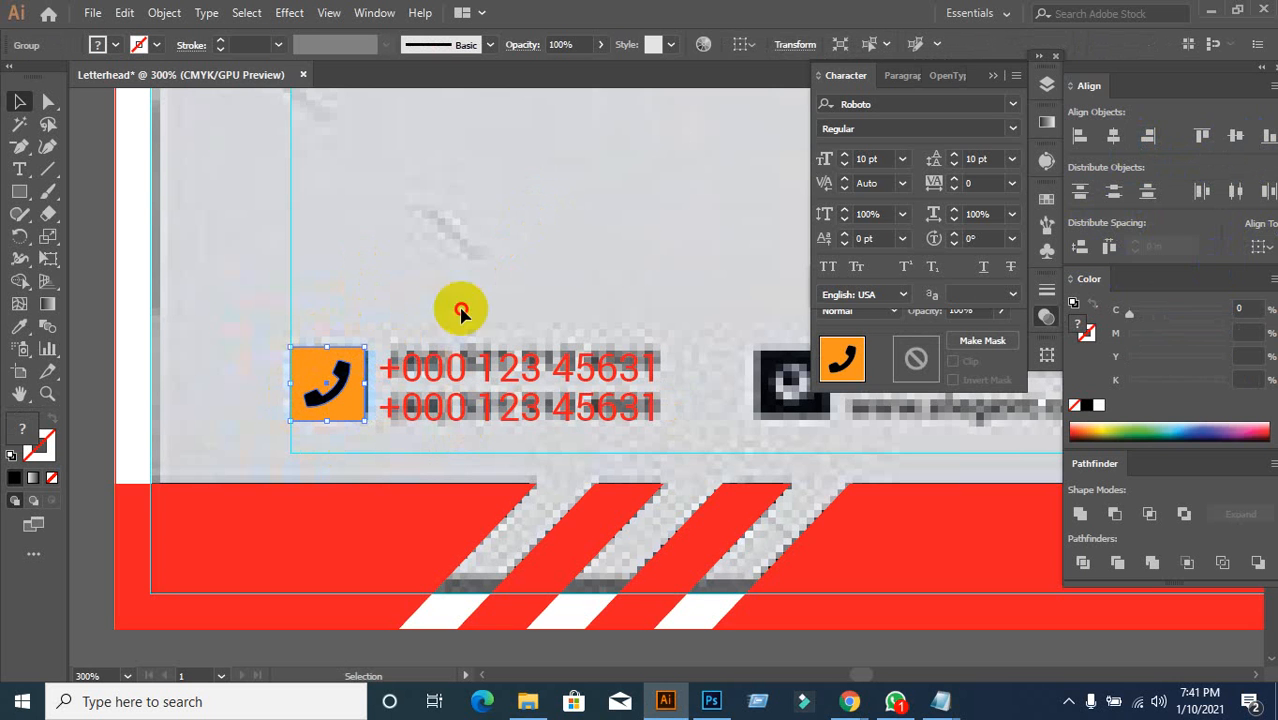
pyautogui.moveTo(343, 337); pyautogui.dragTo(506, 421)
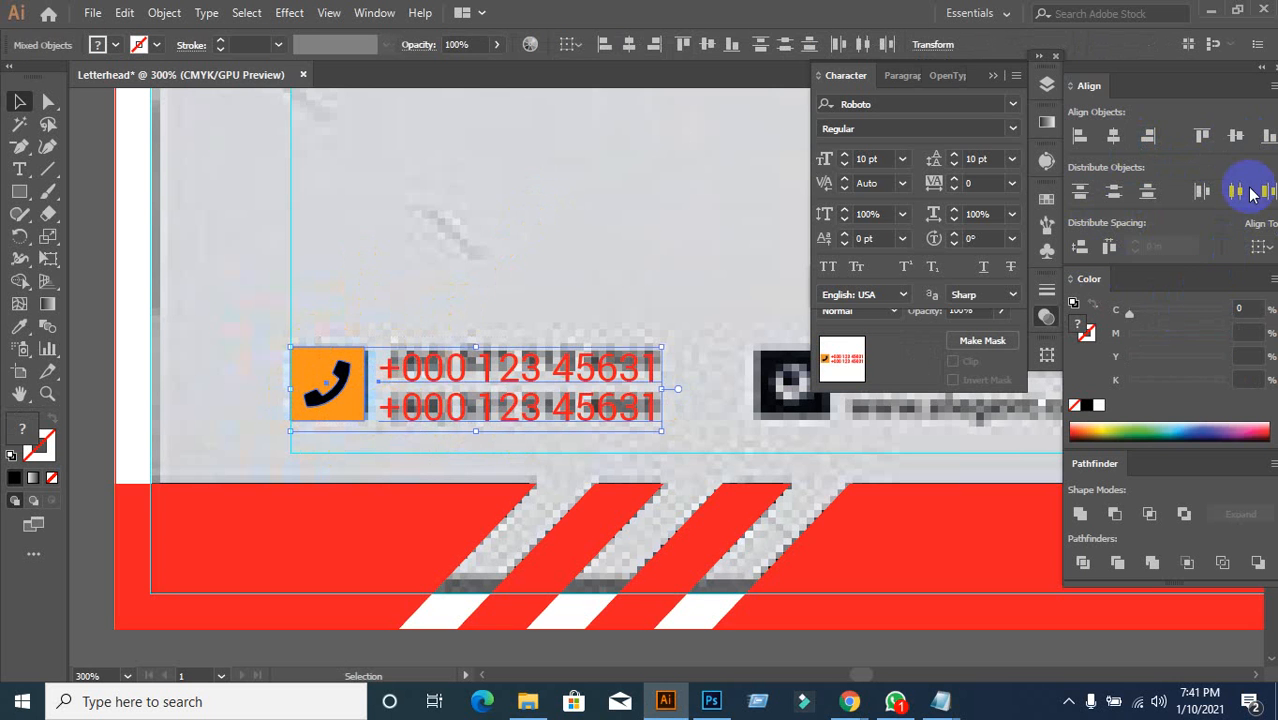
pyautogui.click(1236, 135)
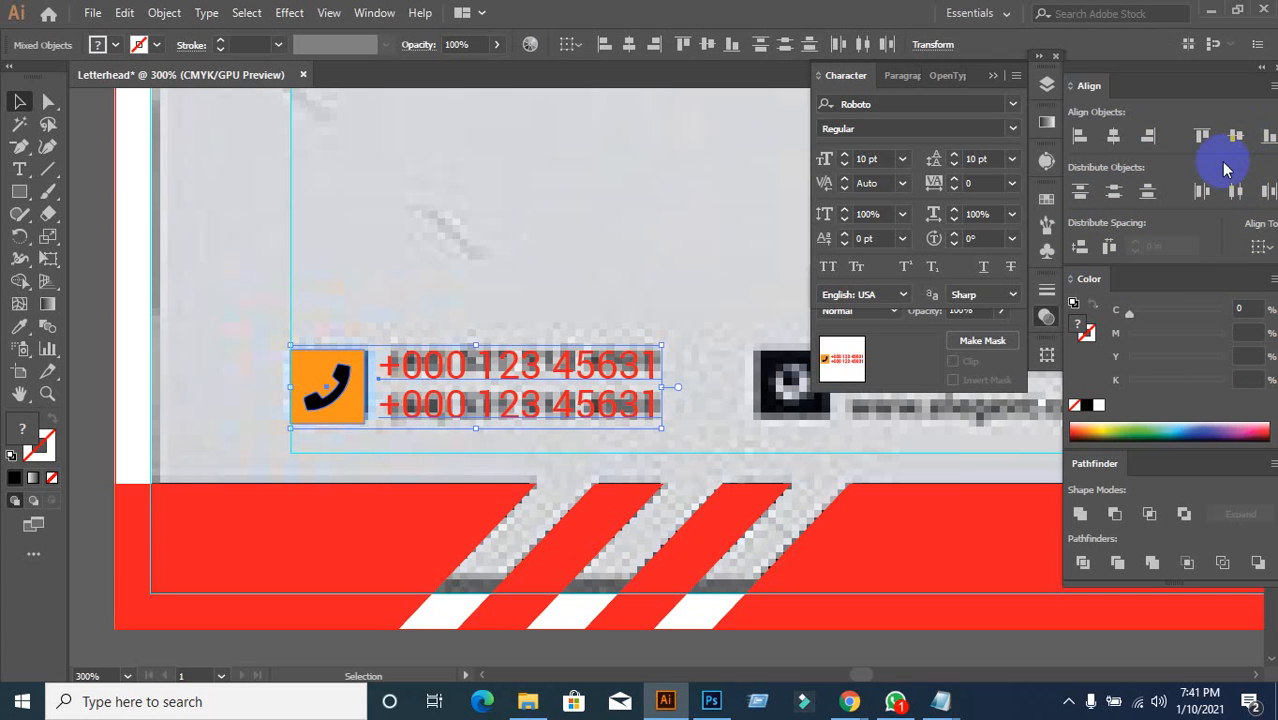
pyautogui.click(560, 263)
pyautogui.hotkey('ctrl', '-')
pyautogui.hotkey('ctrl', '-')
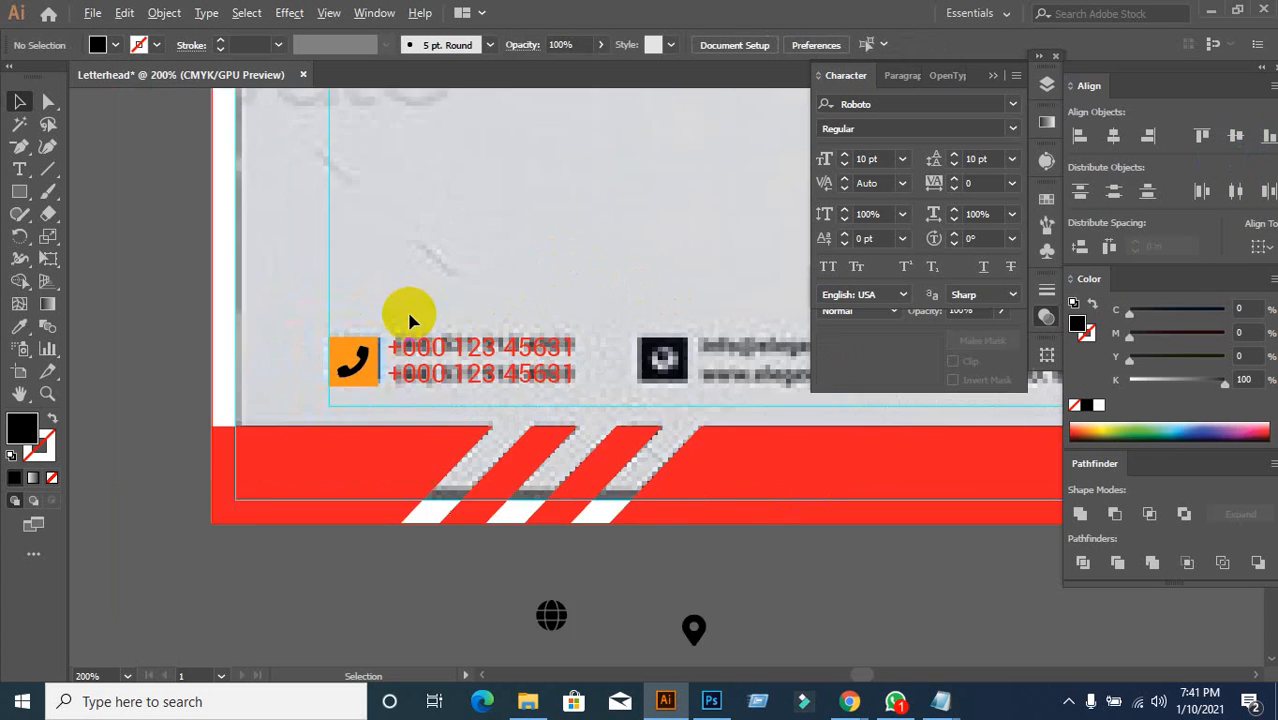
# Step: Group the phone icon with its two number lines
pyautogui.moveTo(619, 451); pyautogui.dragTo(491, 428)
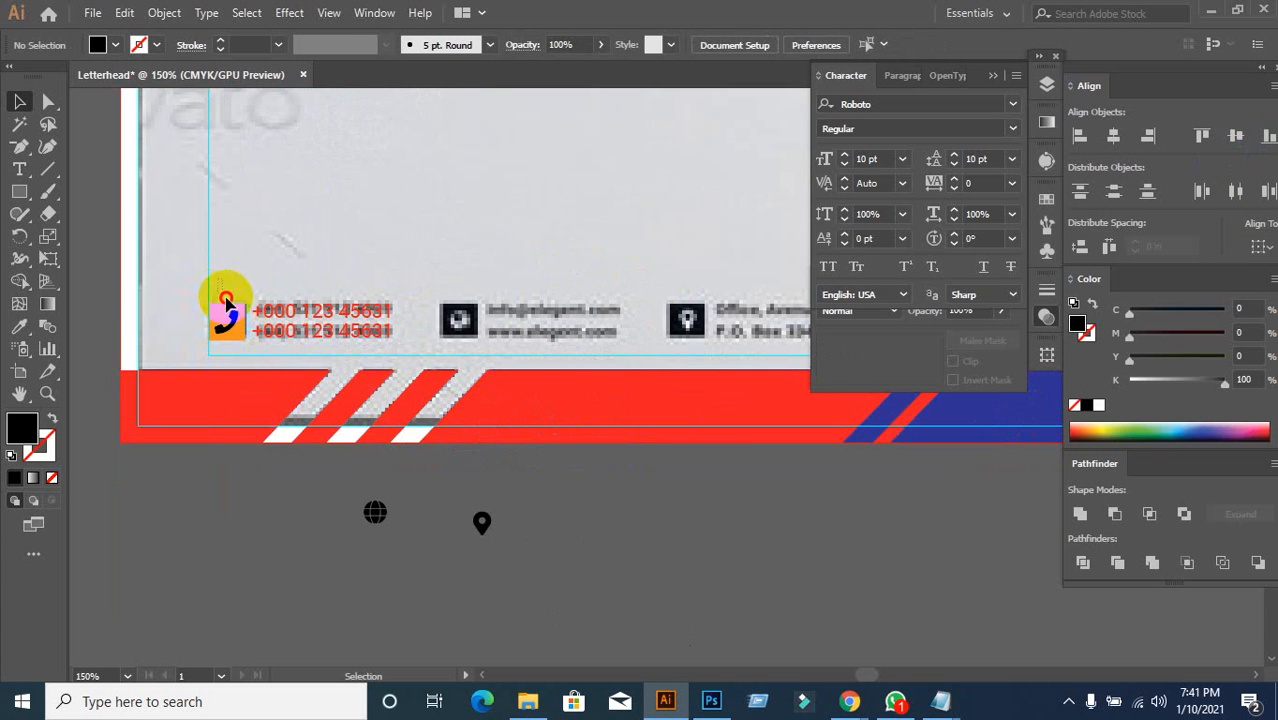
pyautogui.moveTo(212, 290); pyautogui.dragTo(325, 366)
pyautogui.hotkey('ctrl', 'g')
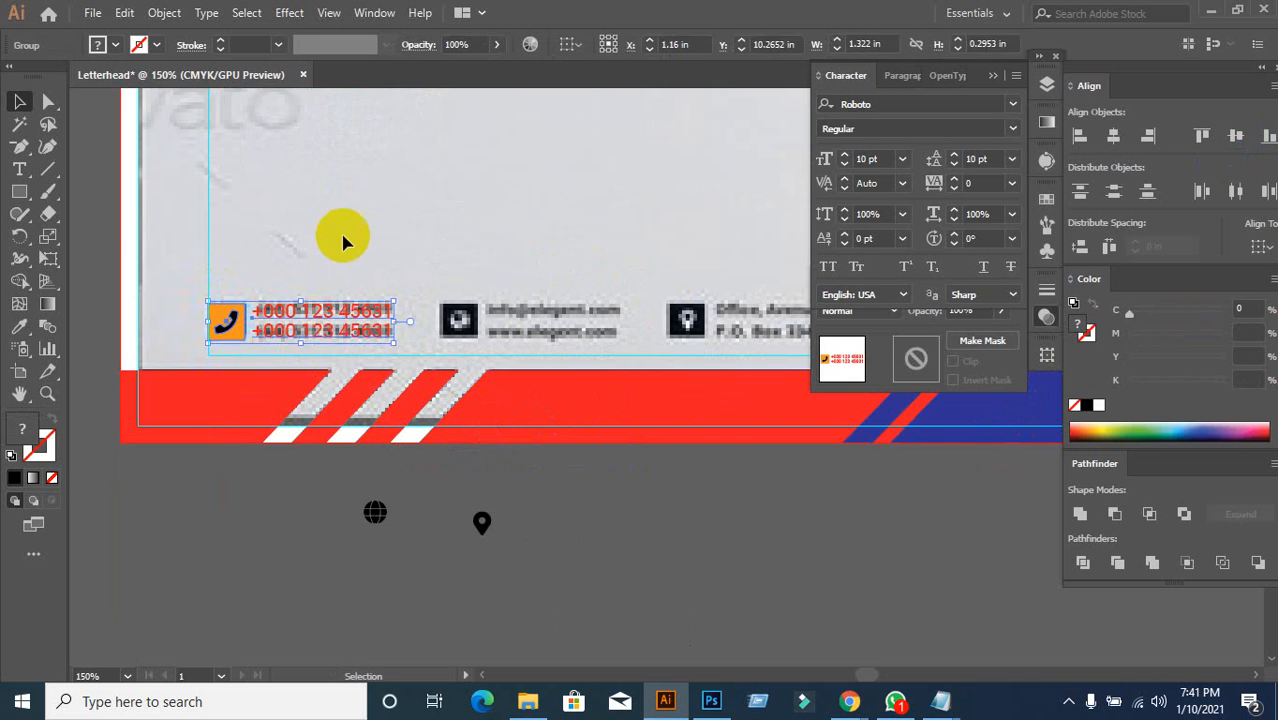
pyautogui.click(503, 490)
# Step: Make two evenly spaced copies of the phone group to the right along the contact row
pyautogui.moveTo(503, 490); pyautogui.dragTo(442, 488)
pyautogui.click(299, 343)
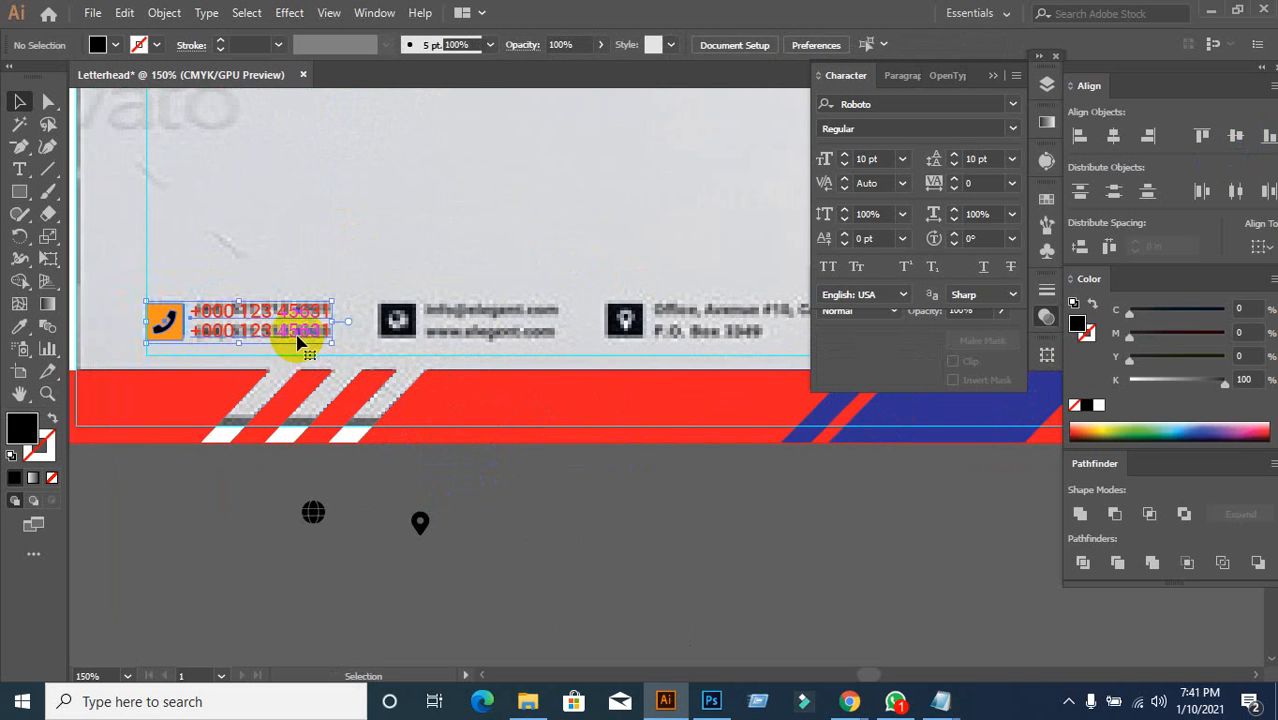
pyautogui.moveTo(257, 333); pyautogui.dragTo(490, 341)
pyautogui.press('a')
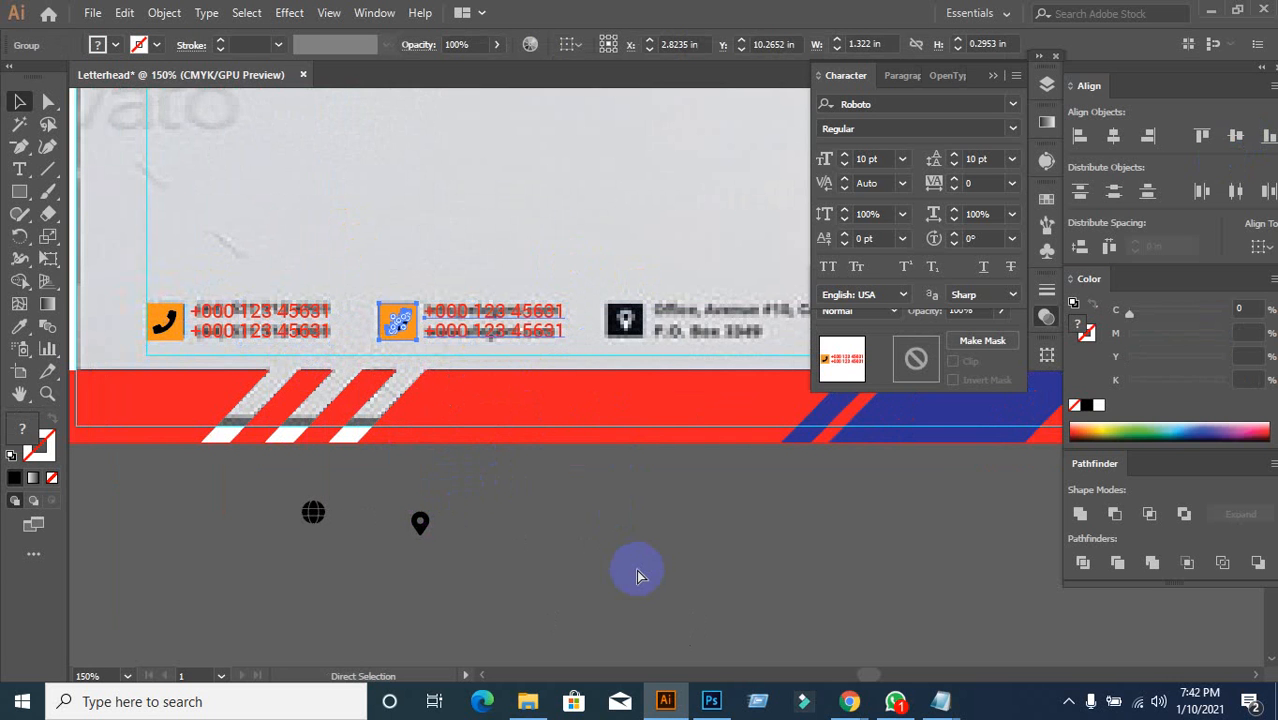
pyautogui.hotkey('ctrl', 'd')
pyautogui.click(490, 521)
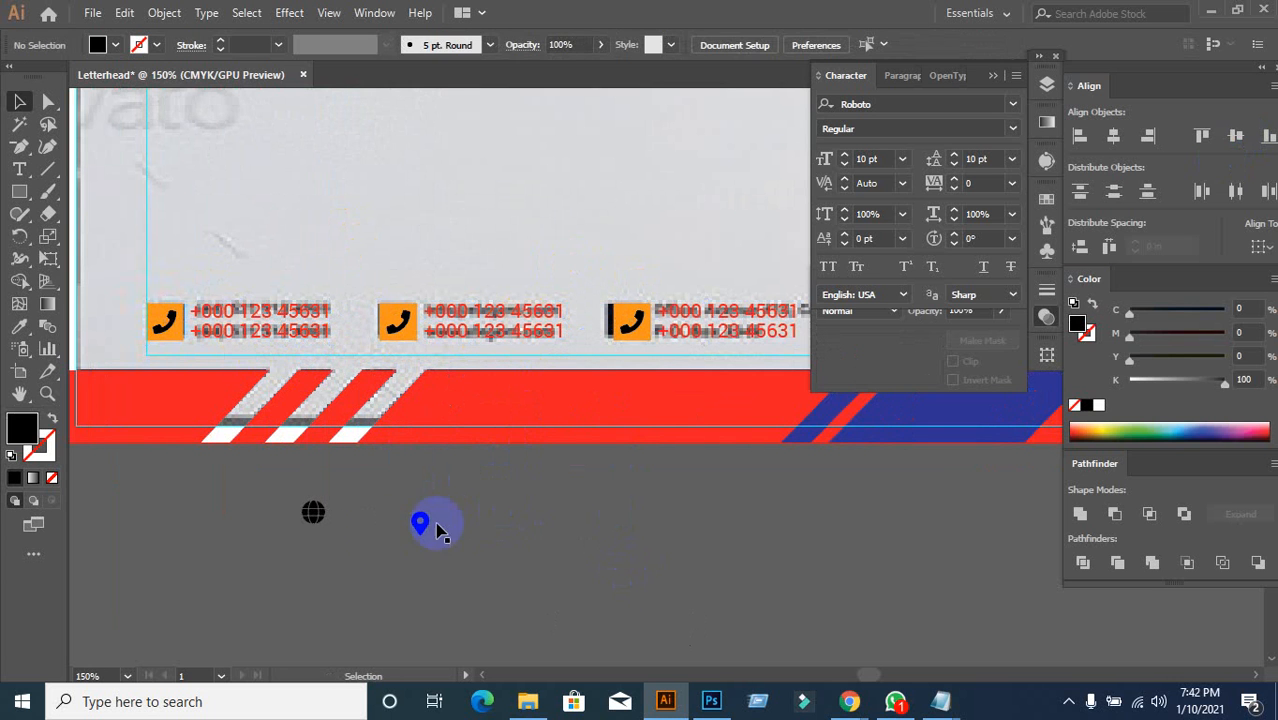
# Step: Fully ungroup the middle contact block's phone icon
pyautogui.click(400, 330)
pyautogui.rightClick(404, 329)
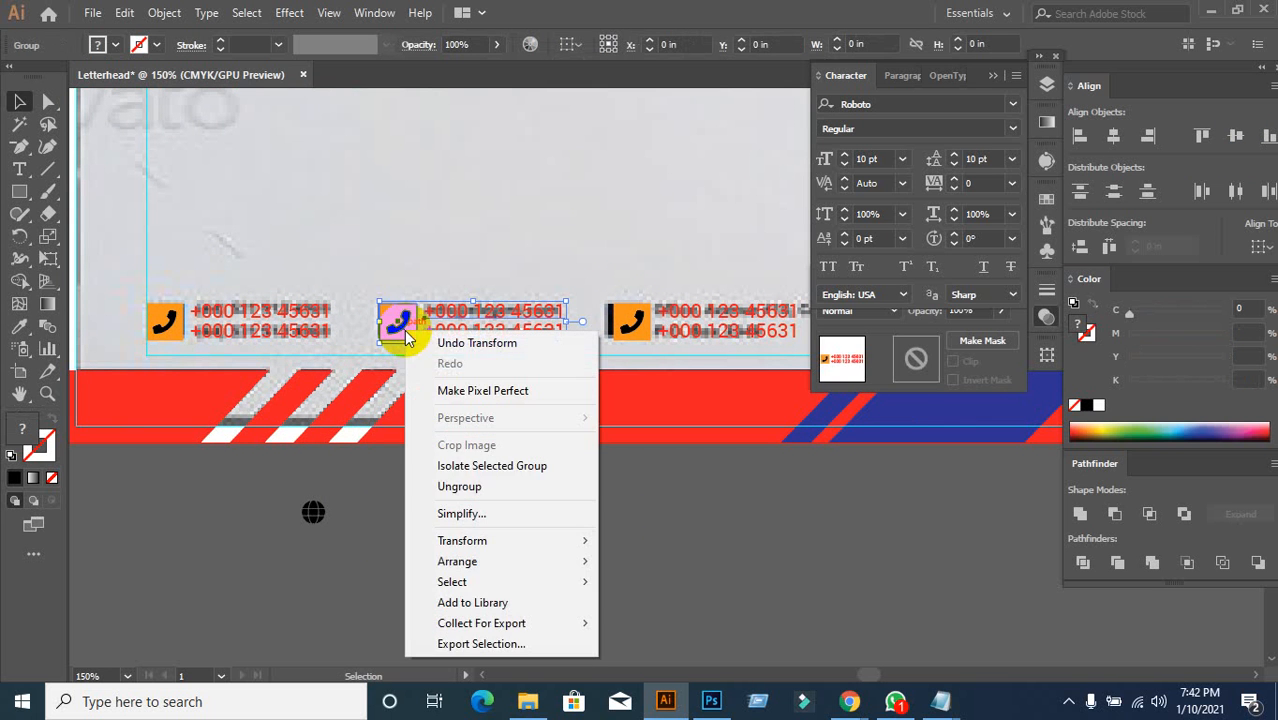
pyautogui.click(456, 486)
pyautogui.click(556, 517)
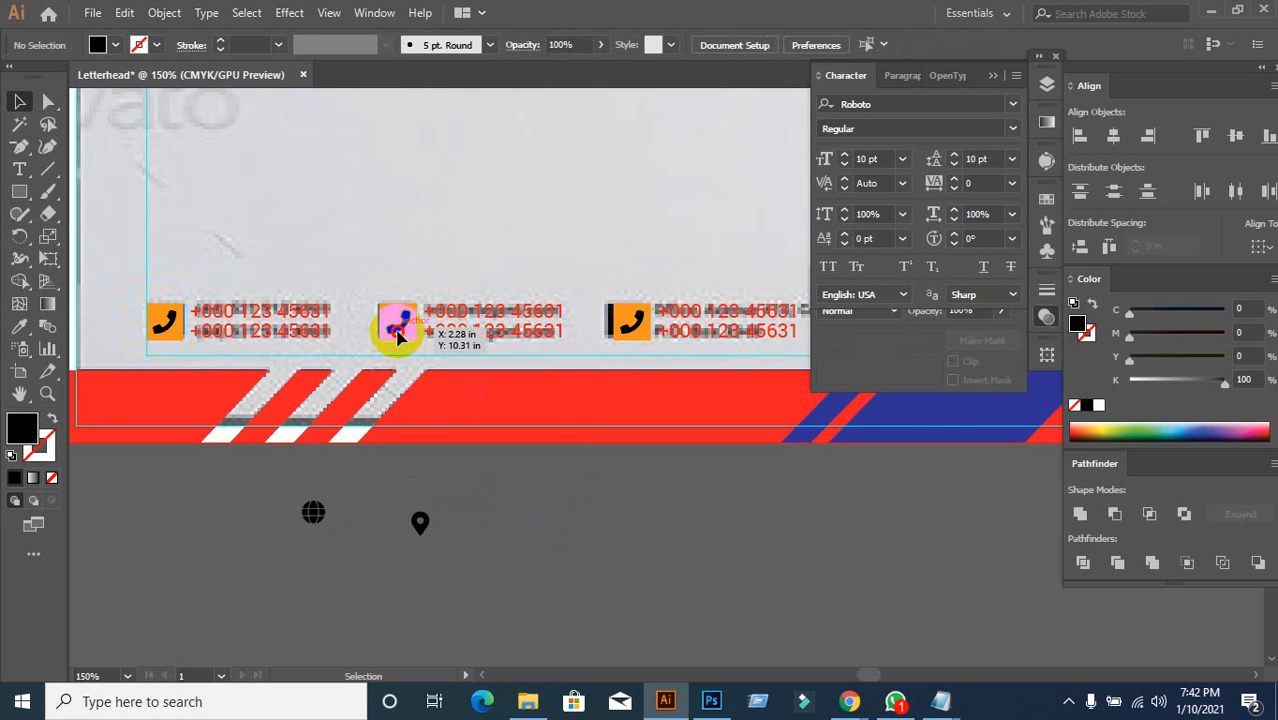
pyautogui.click(397, 328)
pyautogui.click(392, 305)
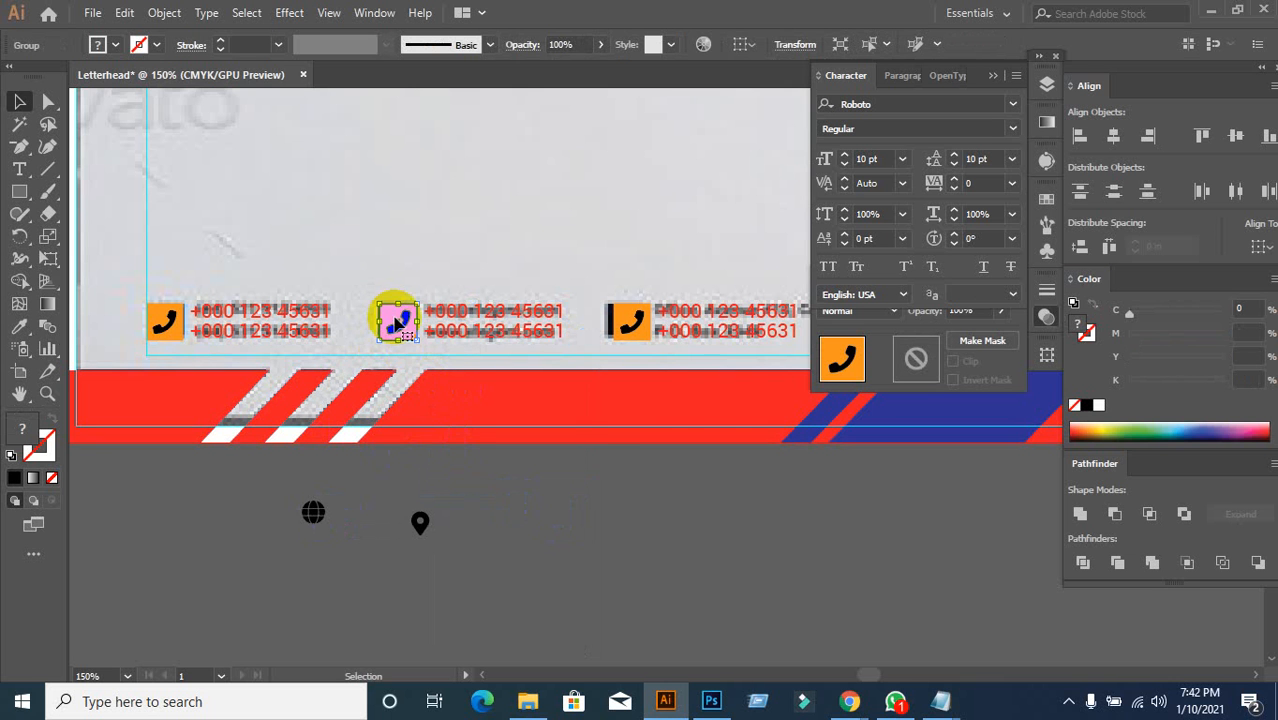
pyautogui.rightClick(397, 322)
pyautogui.click(428, 471)
pyautogui.click(513, 476)
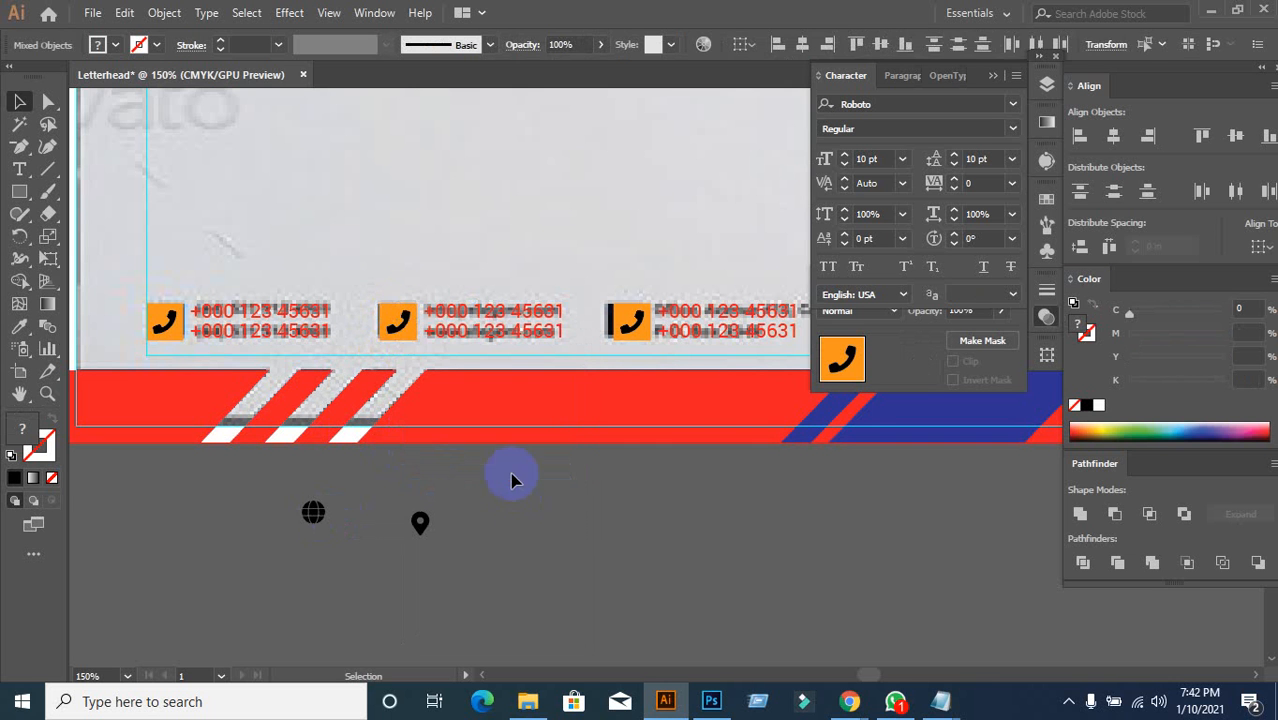
# Step: Try centring the globe on the middle phone icon, then undo both alignments
pyautogui.click(397, 328)
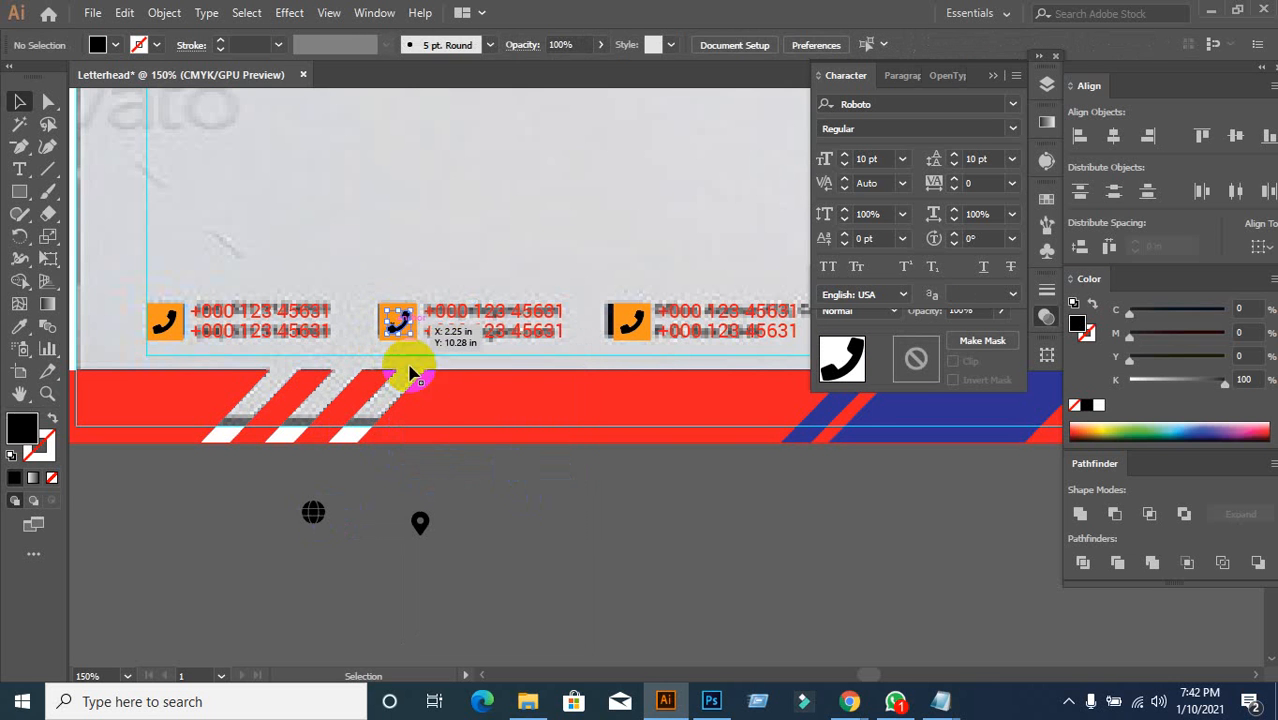
pyautogui.keyDown('shift'); pyautogui.click(315, 513); pyautogui.keyUp('shift')
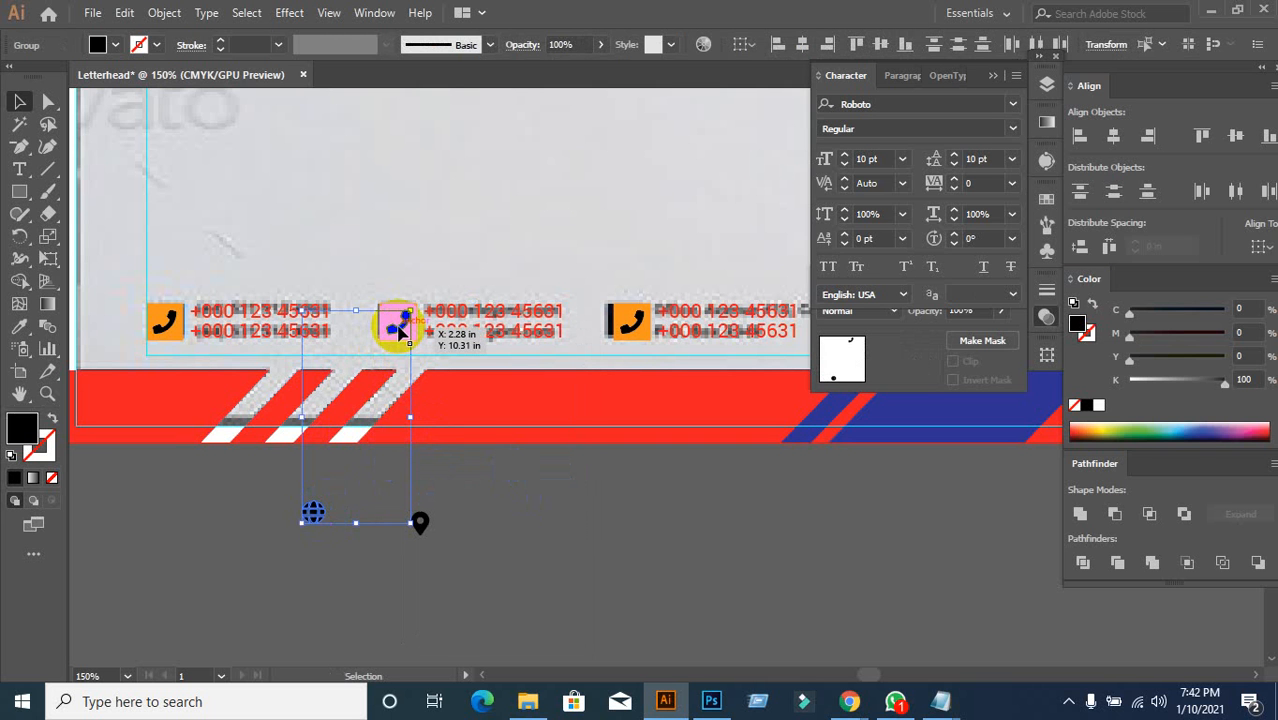
pyautogui.click(399, 330)
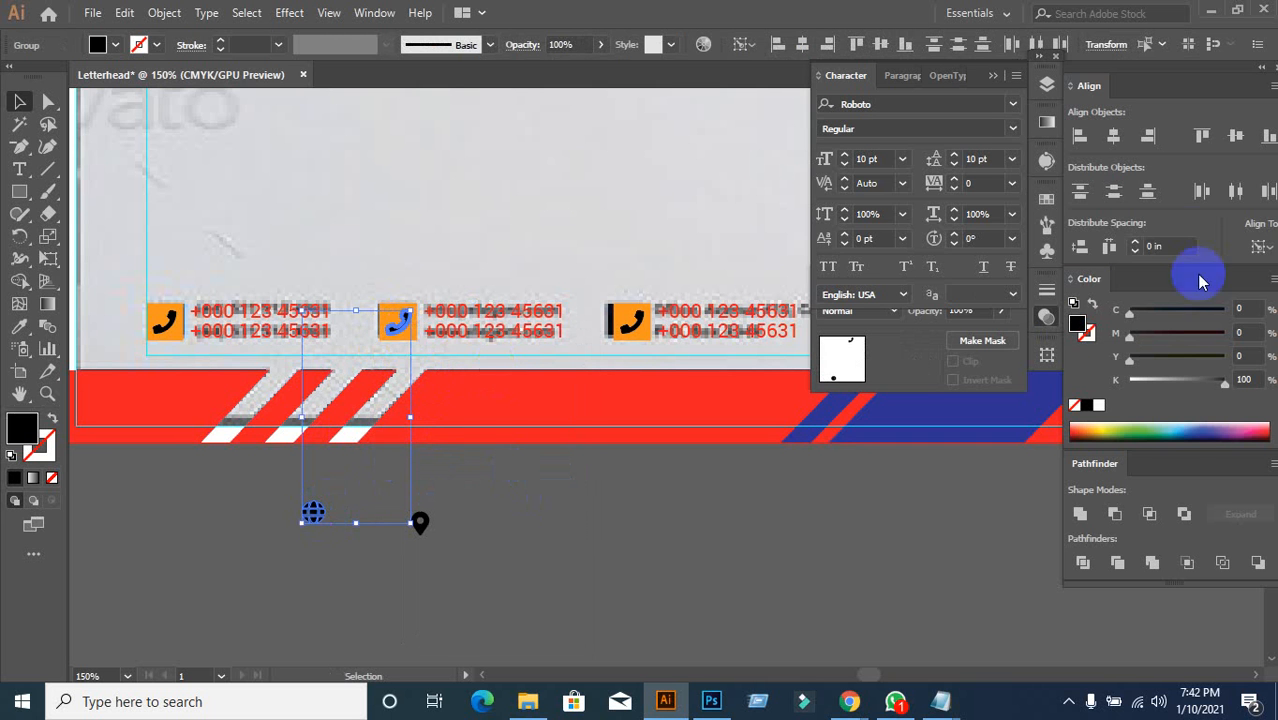
pyautogui.click(1234, 140)
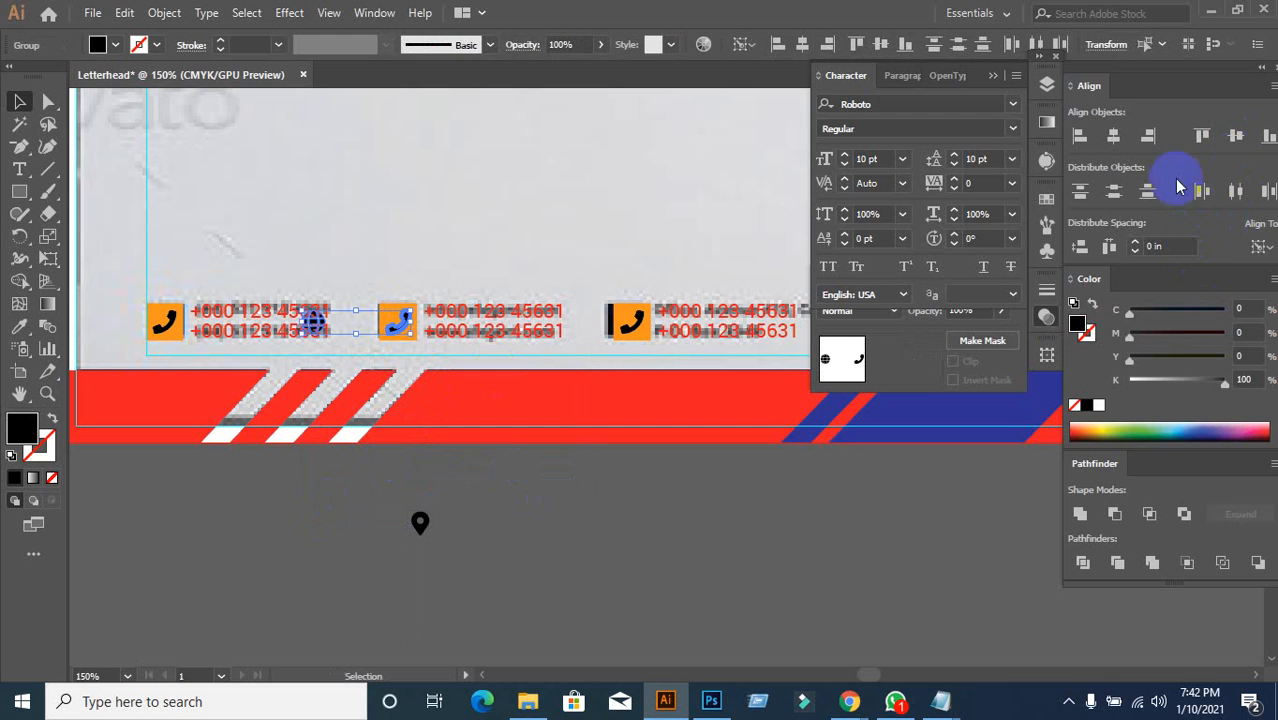
pyautogui.click(1113, 137)
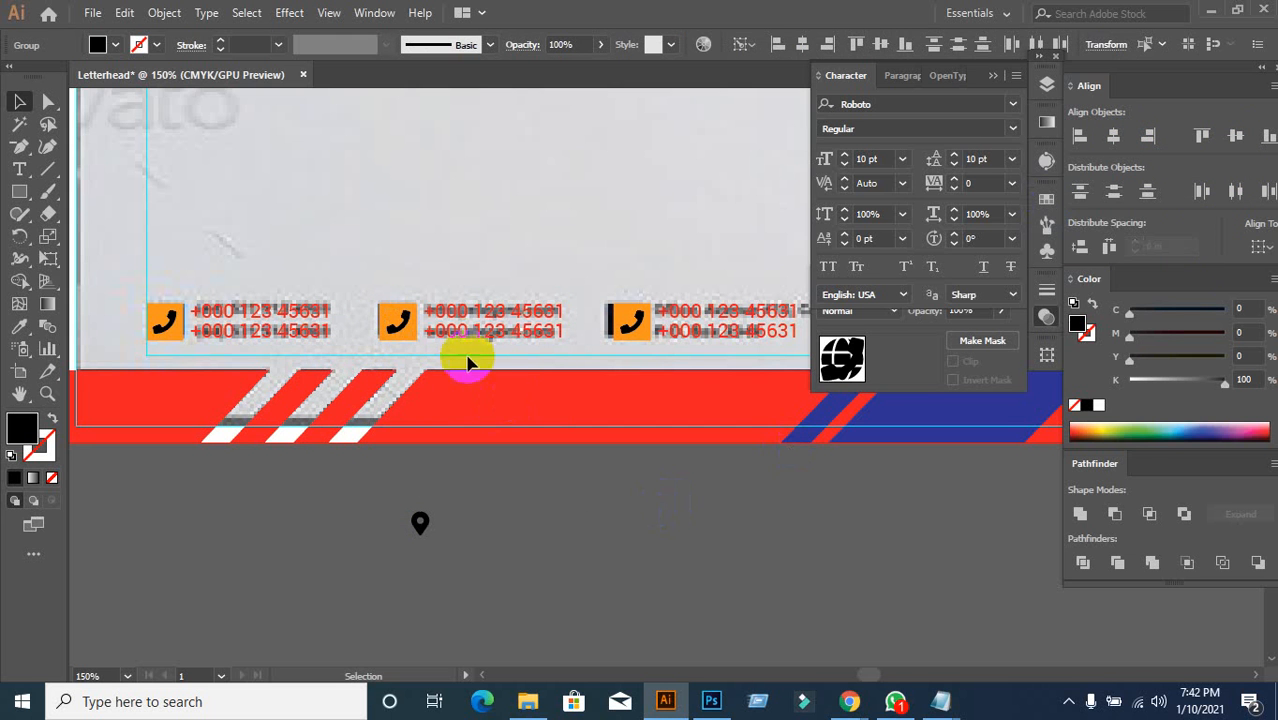
pyautogui.click(500, 405)
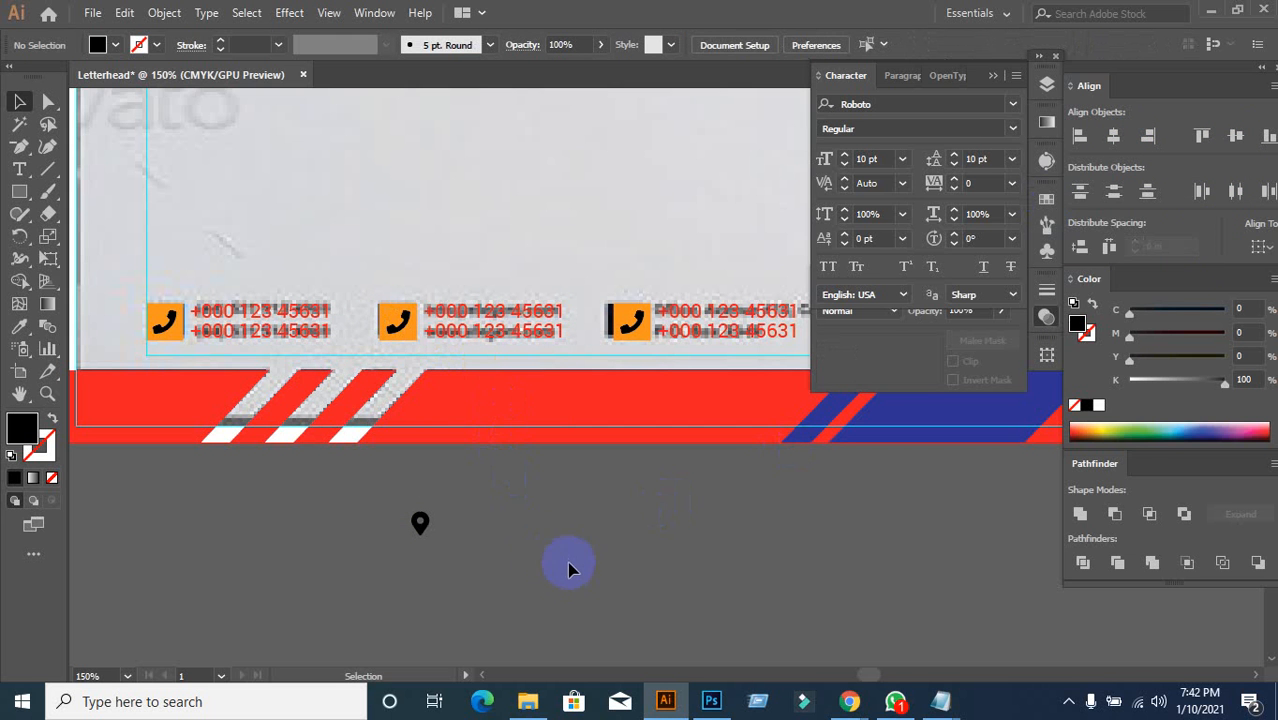
pyautogui.hotkey('ctrl', 'z')
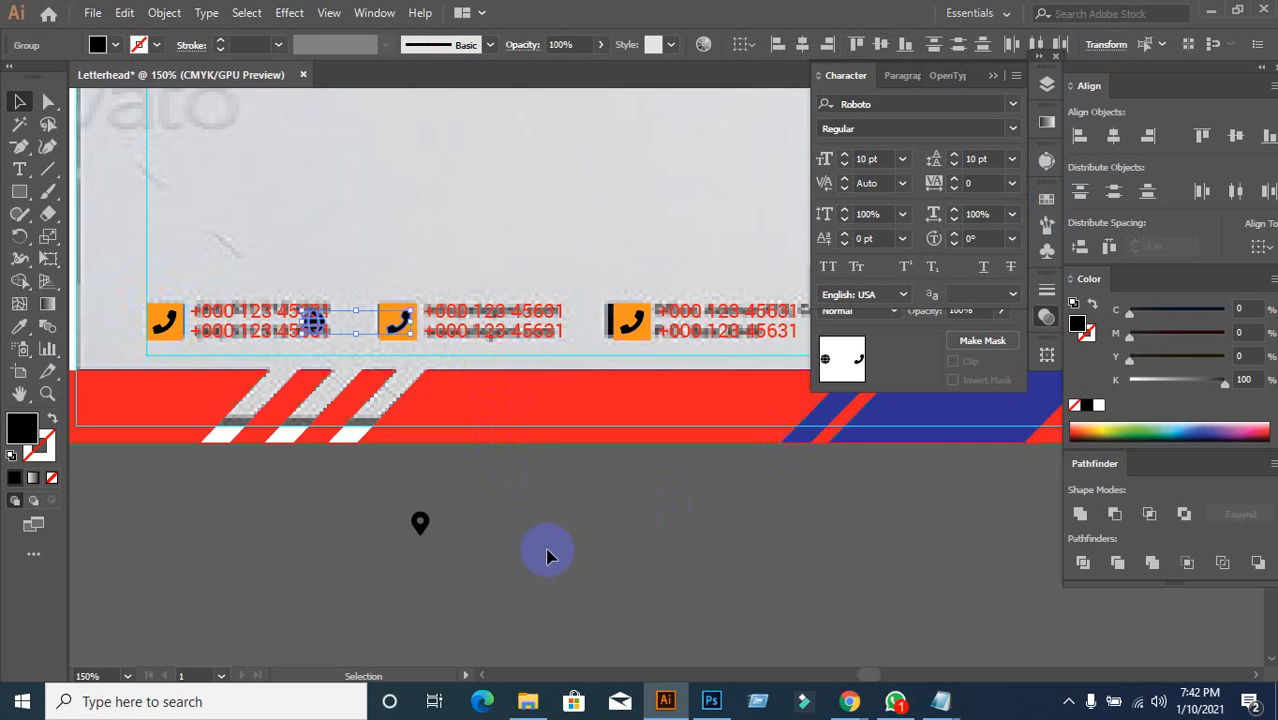
pyautogui.hotkey('ctrl', 'z')
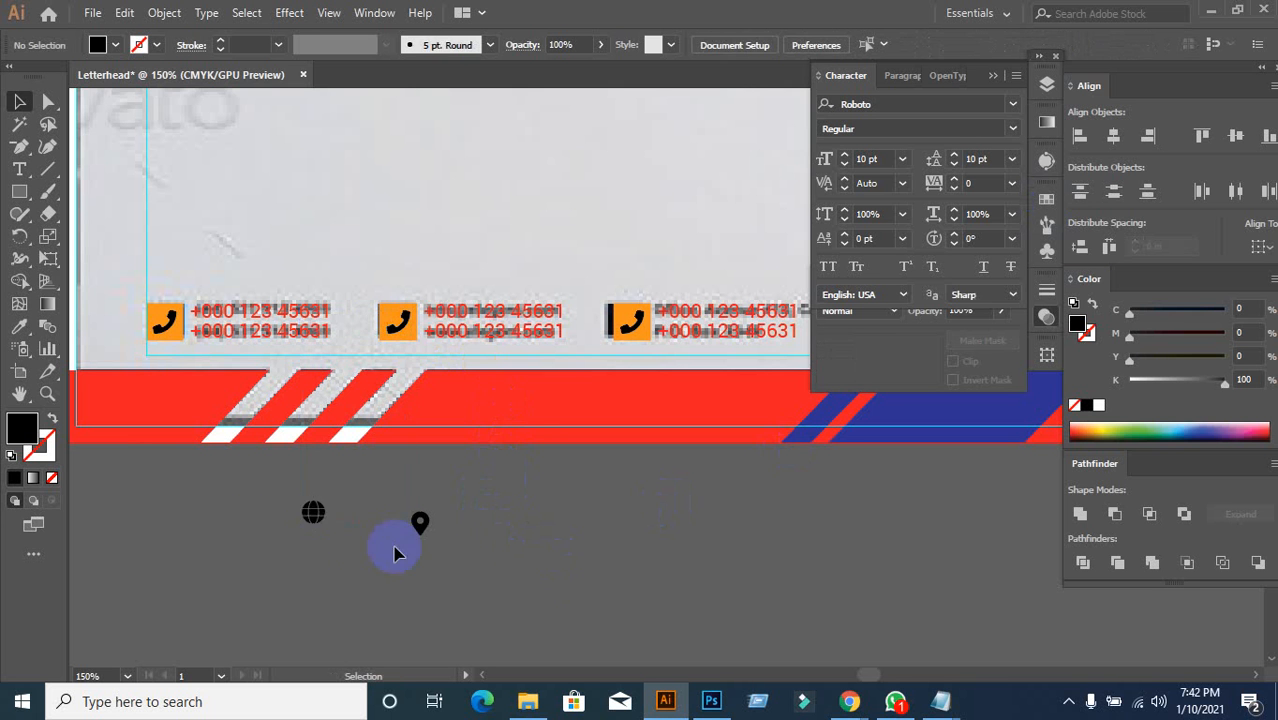
# Step: Bring the globe to the front and centre it vertically and horizontally over the middle icon
pyautogui.click(313, 511)
pyautogui.rightClick(347, 541)
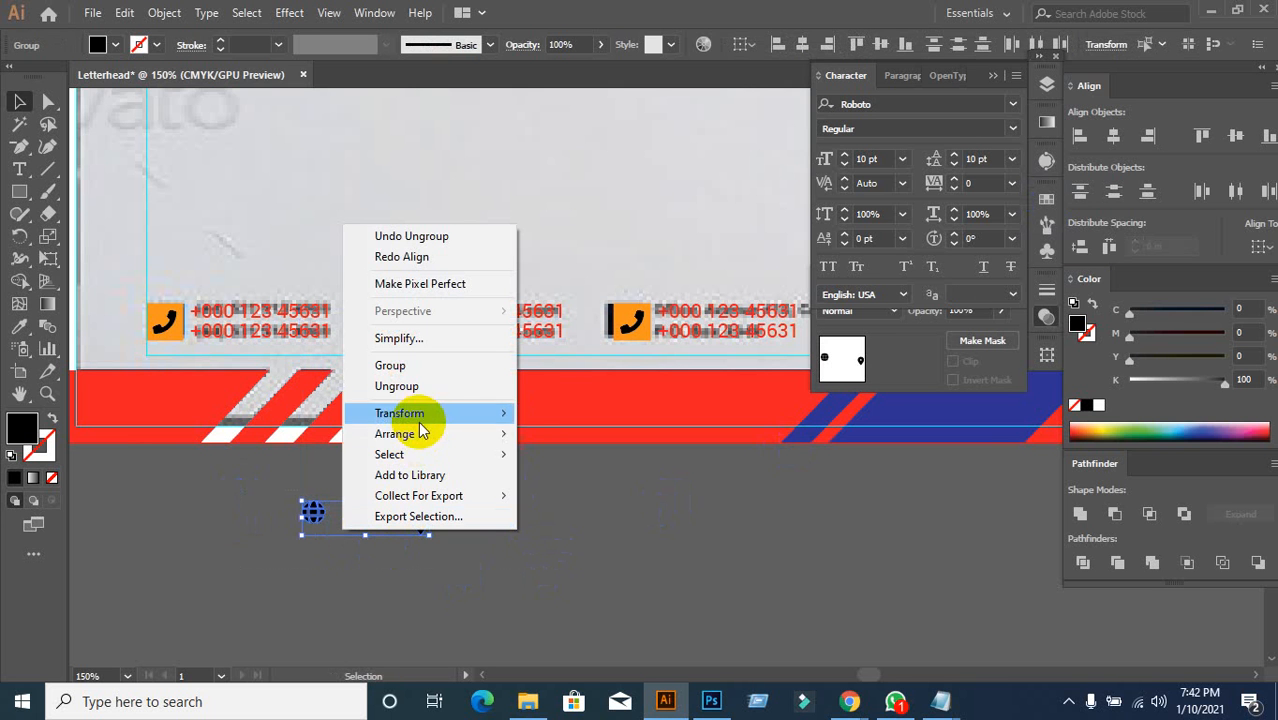
pyautogui.moveTo(422, 432)
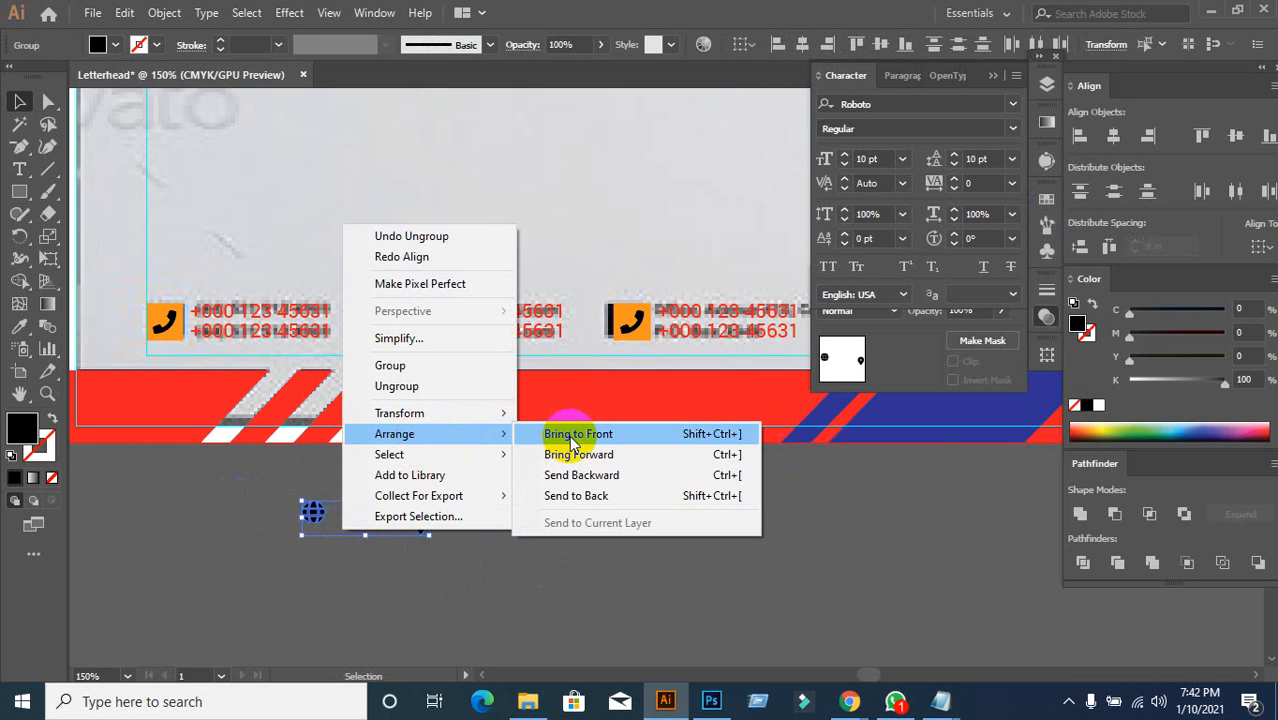
pyautogui.click(572, 434)
pyautogui.click(308, 513)
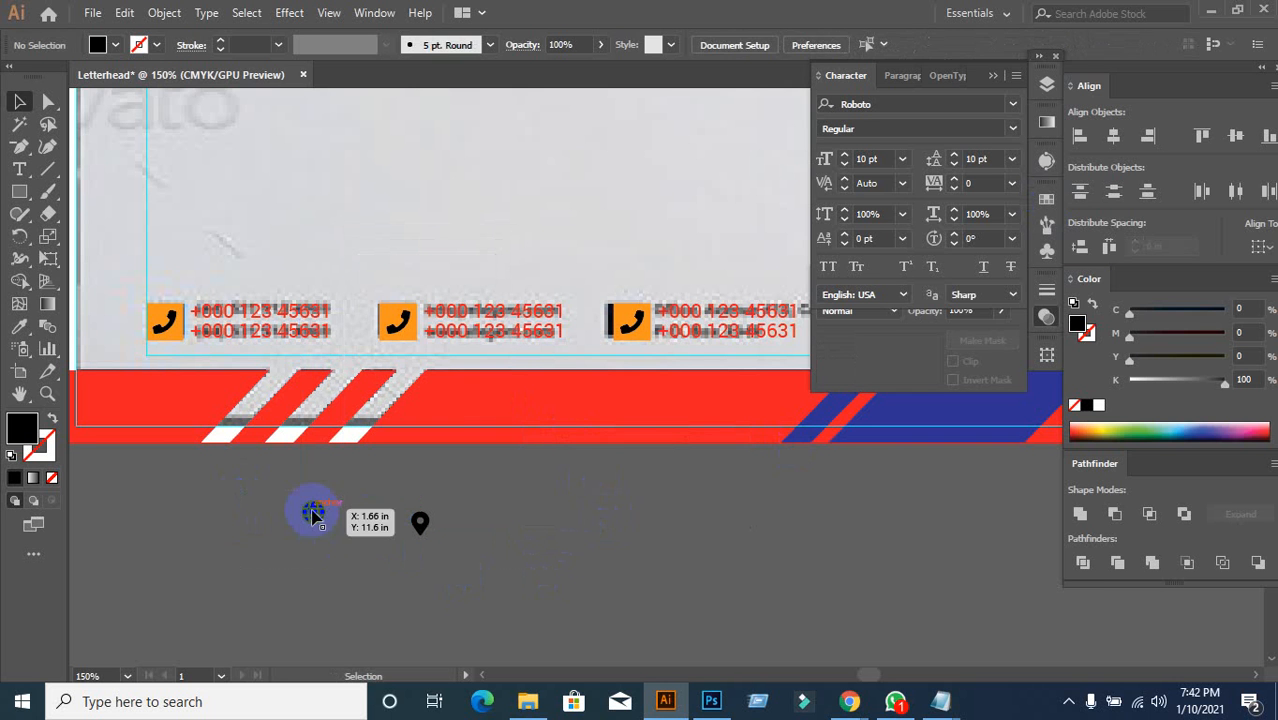
pyautogui.keyDown('shift'); pyautogui.click(420, 330); pyautogui.keyUp('shift')
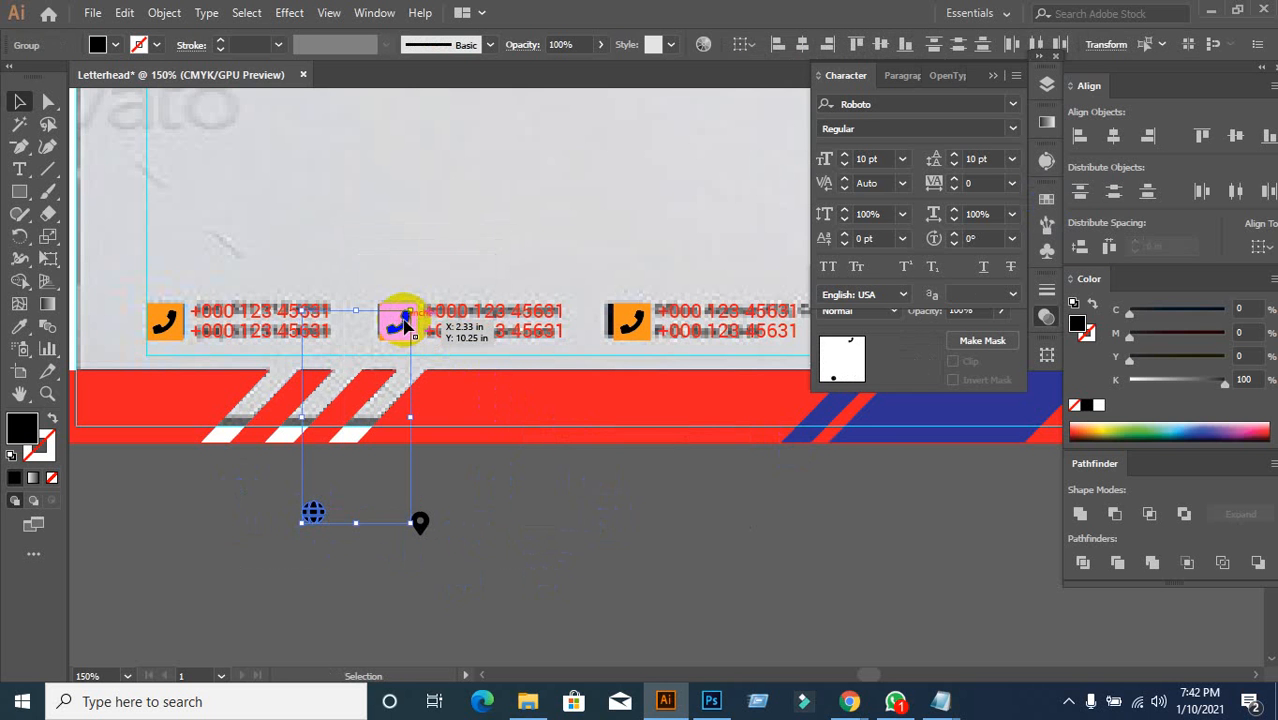
pyautogui.click(1235, 136)
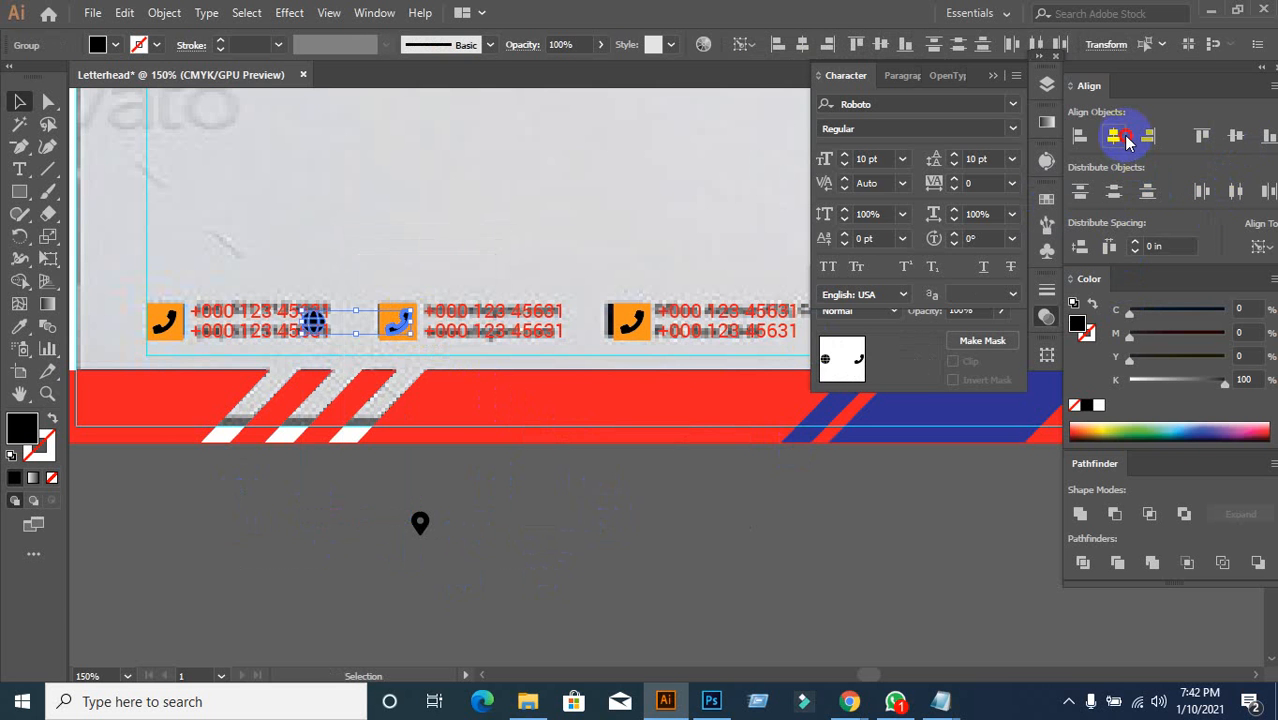
pyautogui.click(1126, 137)
pyautogui.click(502, 480)
# Step: Check the globe's placement on the middle orange square
pyautogui.scroll(3, 437, 348)
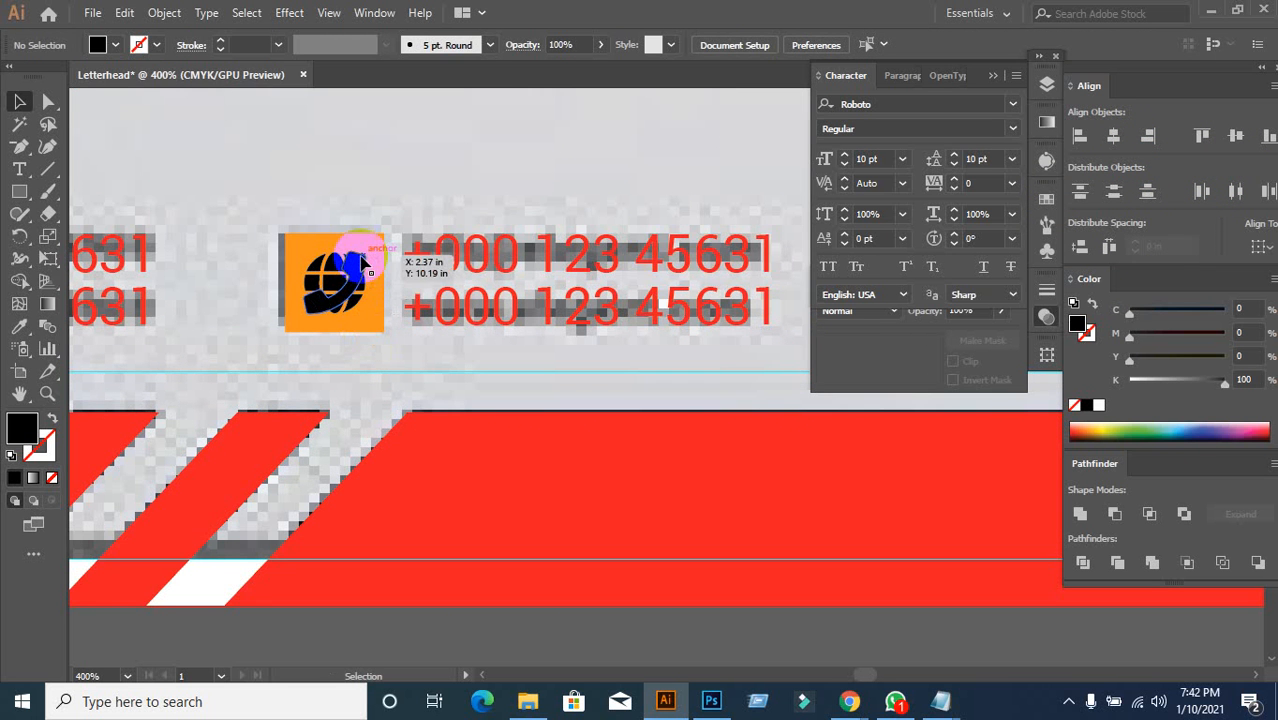
pyautogui.click(362, 262)
pyautogui.click(442, 443)
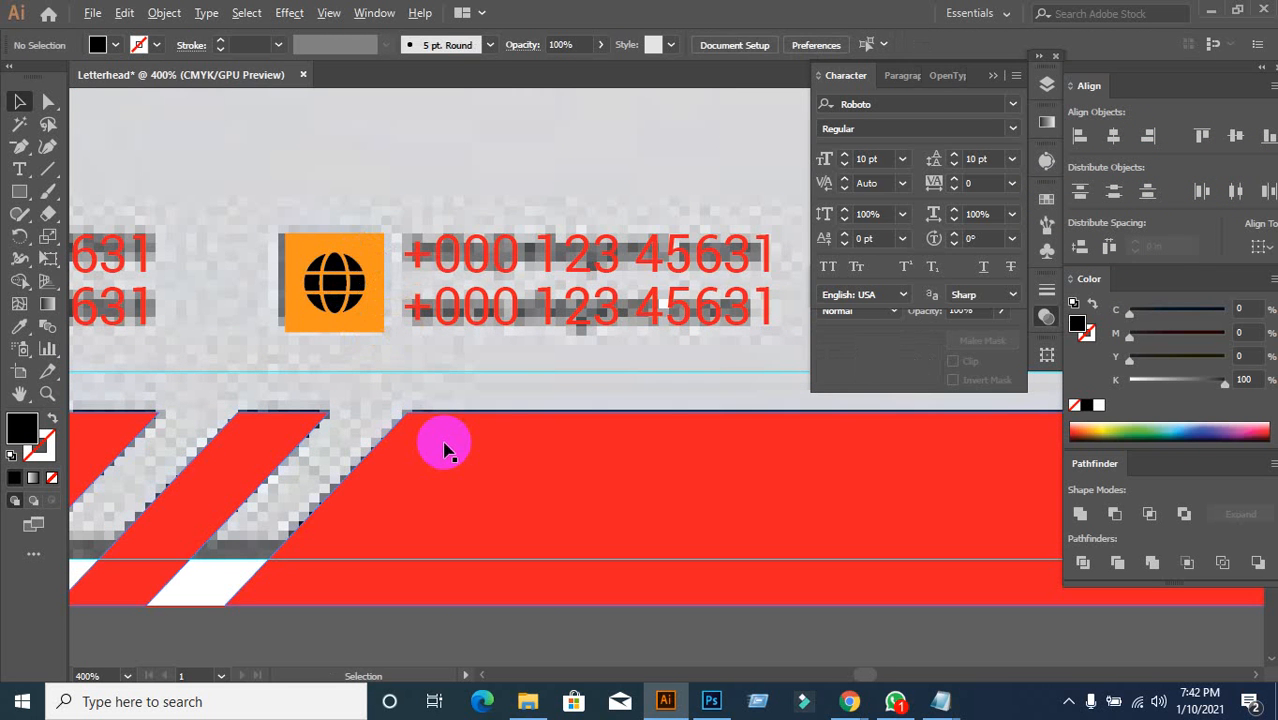
pyautogui.scroll(-3, 443, 443)
pyautogui.moveTo(630, 580); pyautogui.dragTo(502, 462)
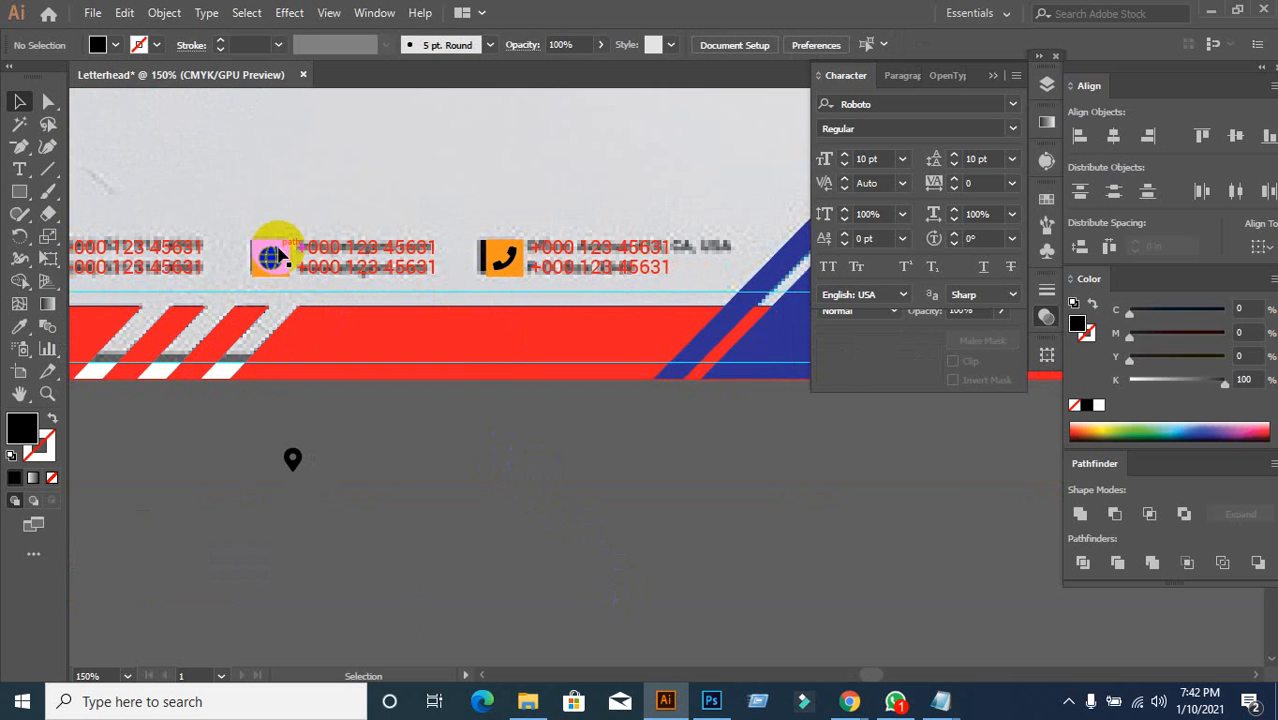
# Step: Ungroup the third phone icon and delete its phone glyph
pyautogui.click(497, 276)
pyautogui.rightClick(497, 276)
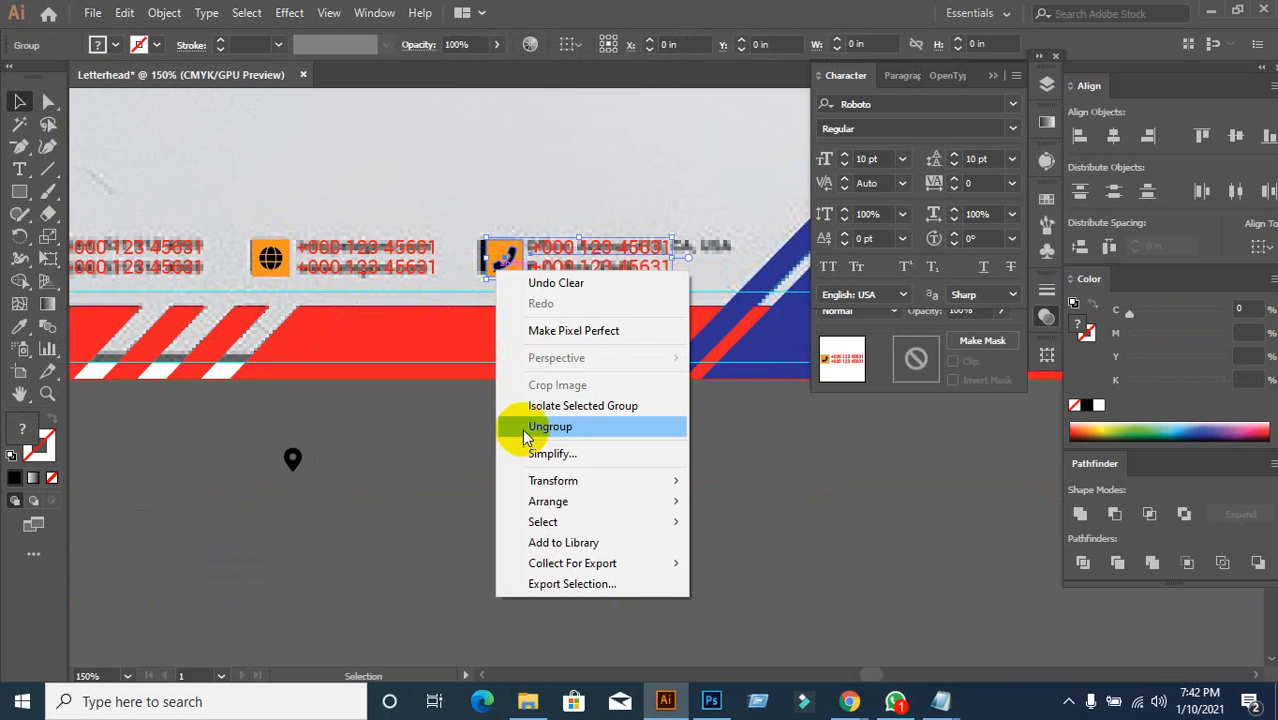
pyautogui.click(516, 425)
pyautogui.click(502, 499)
pyautogui.click(506, 269)
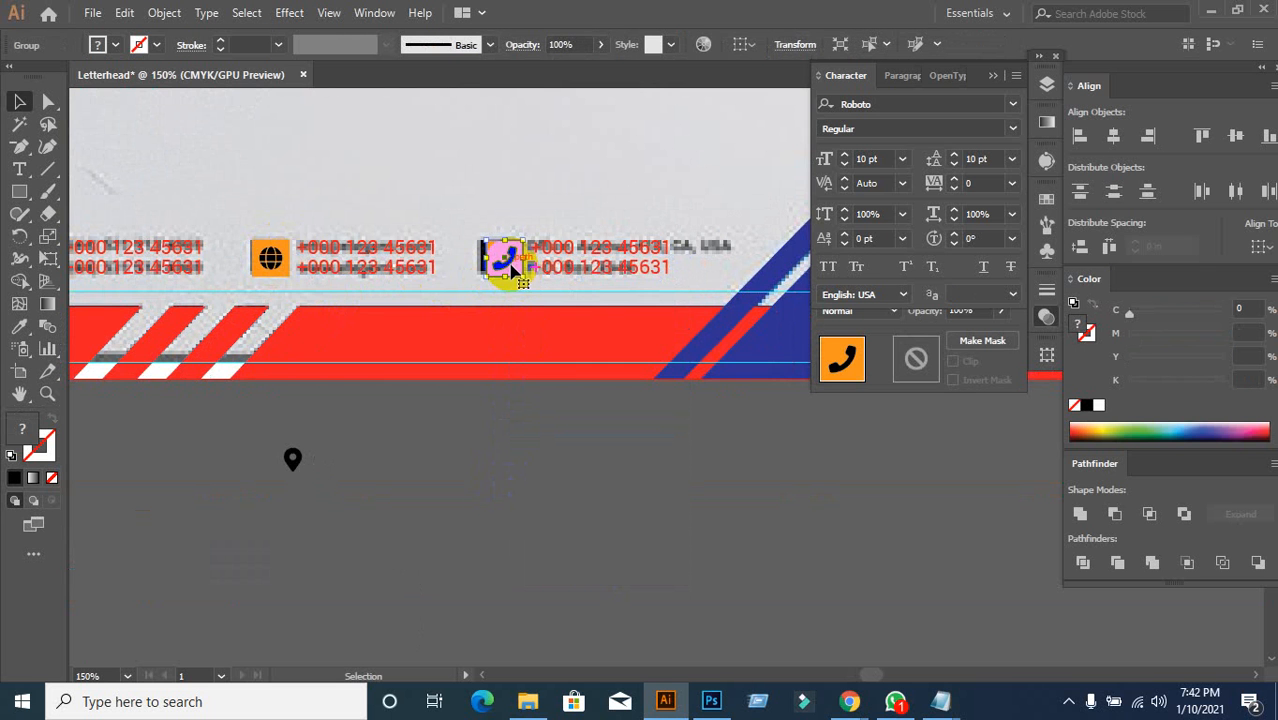
pyautogui.rightClick(506, 269)
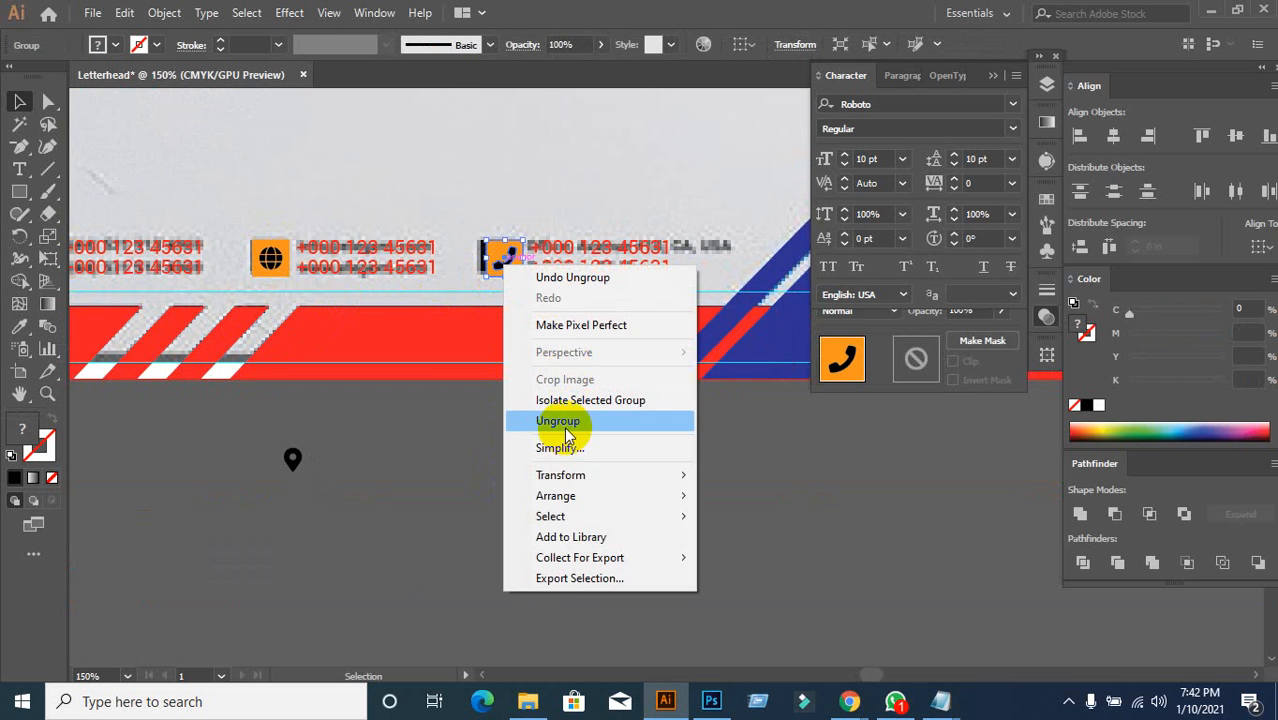
pyautogui.click(558, 422)
pyautogui.click(531, 457)
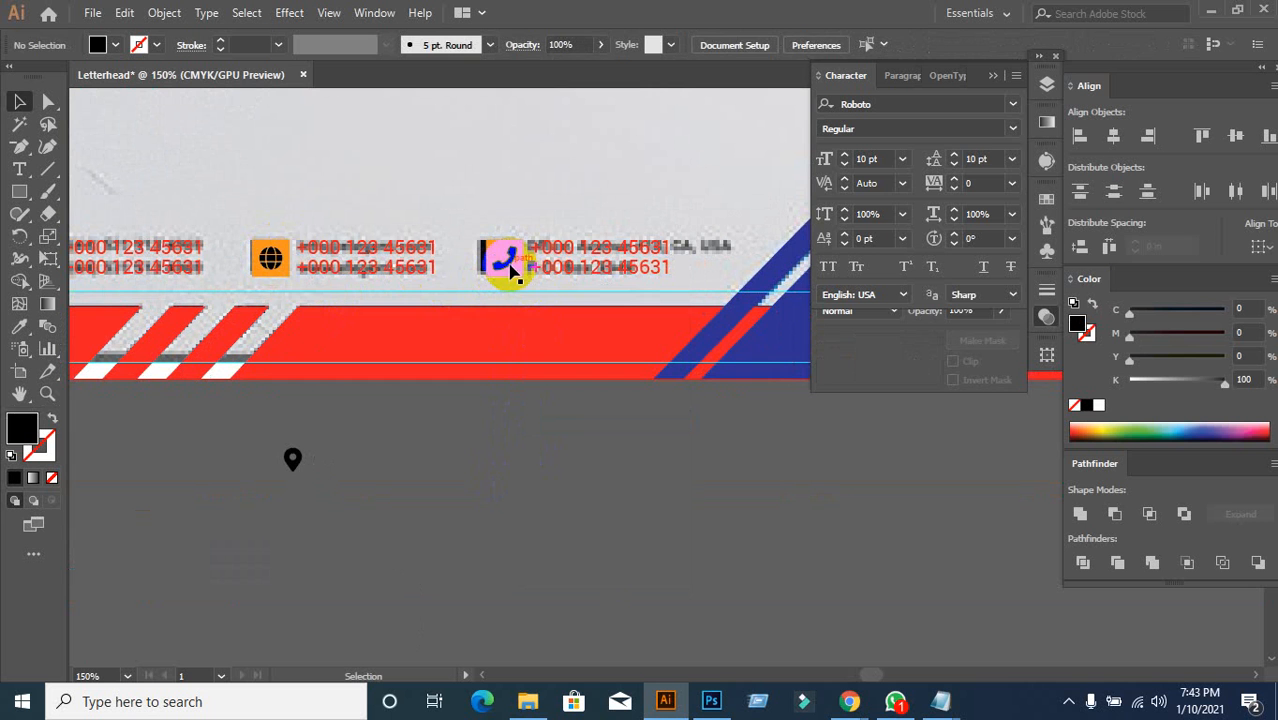
pyautogui.click(510, 270)
pyautogui.press('Delete')
# Step: Centre the map pin on the empty third orange square, using the square as key object
pyautogui.click(509, 257)
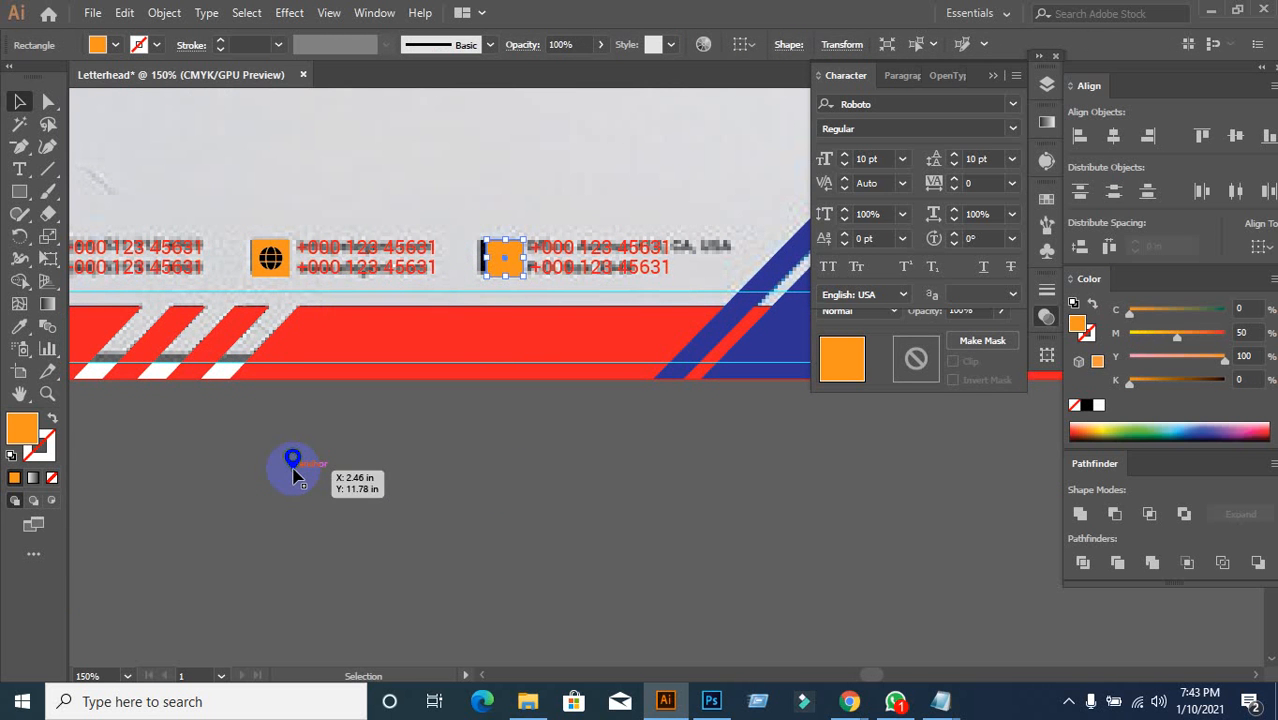
pyautogui.keyDown('shift'); pyautogui.click(293, 470); pyautogui.keyUp('shift')
pyautogui.click(505, 258)
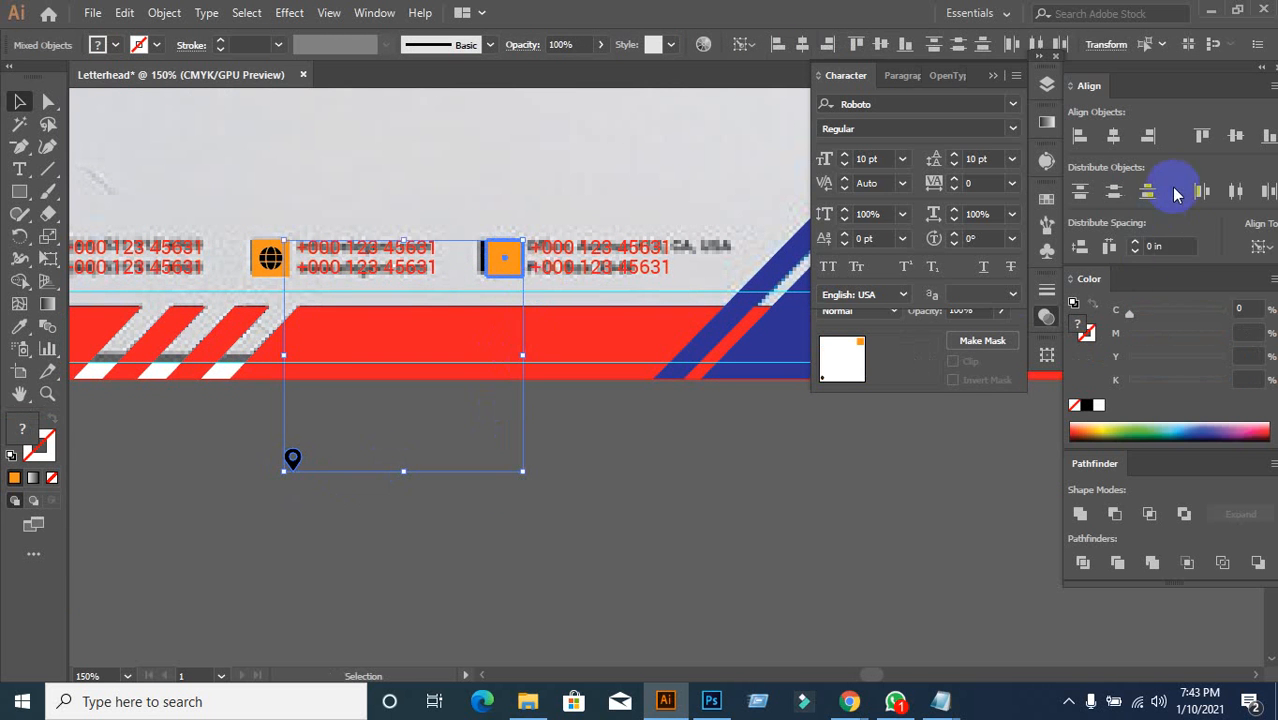
pyautogui.click(1236, 135)
pyautogui.click(1114, 135)
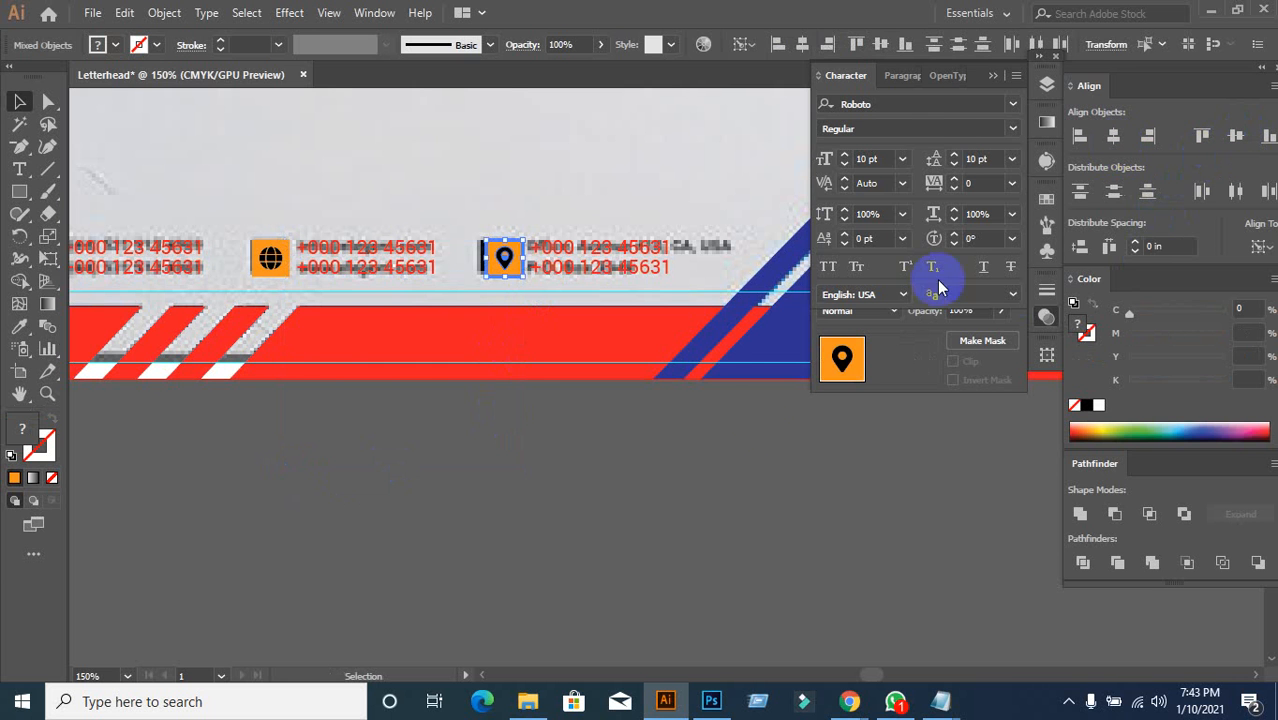
pyautogui.click(551, 414)
pyautogui.click(518, 416)
pyautogui.scroll(-1, 517, 420)
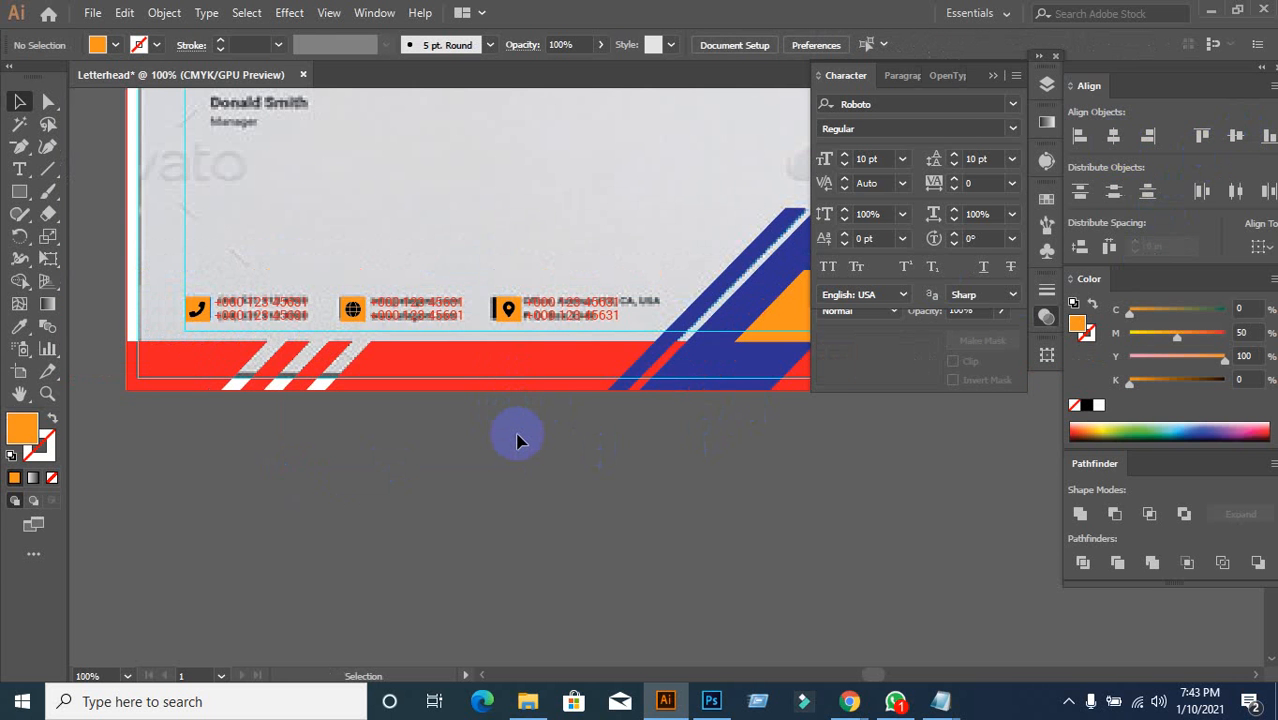
pyautogui.scroll(2, 400, 380)
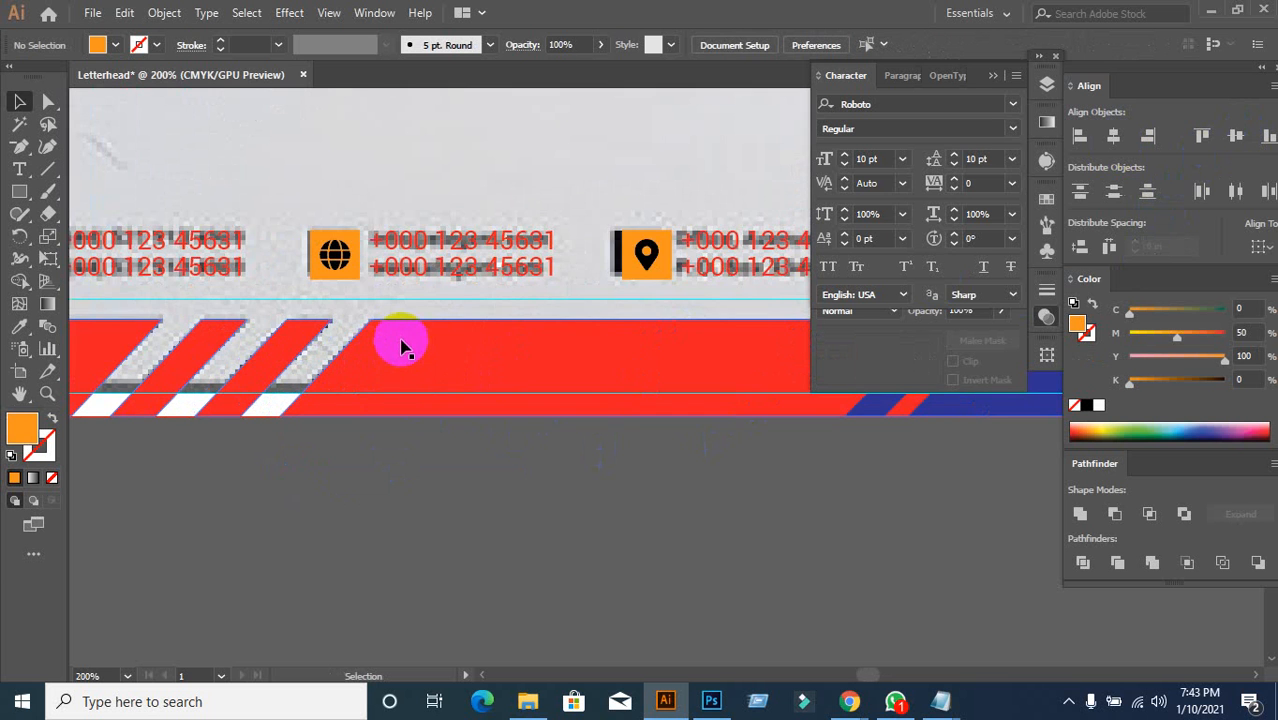
pyautogui.scroll(1, 484, 342)
pyautogui.click(512, 207)
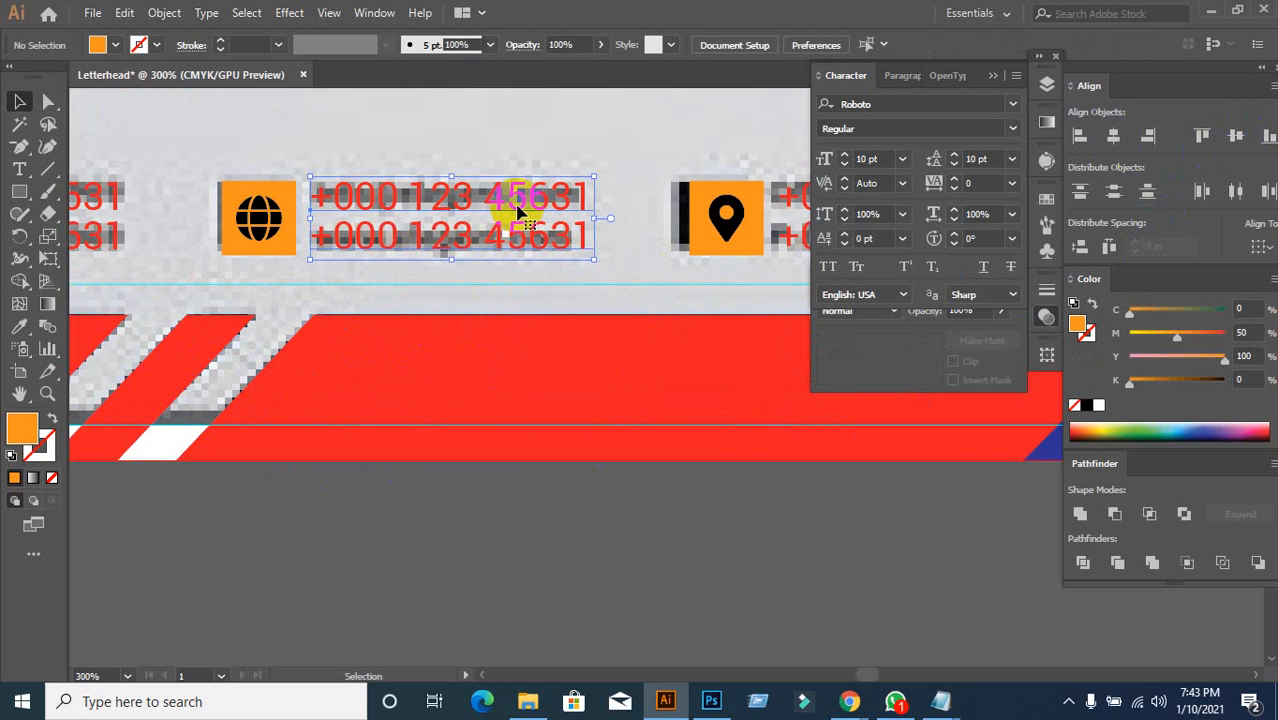
pyautogui.doubleClick(565, 218)
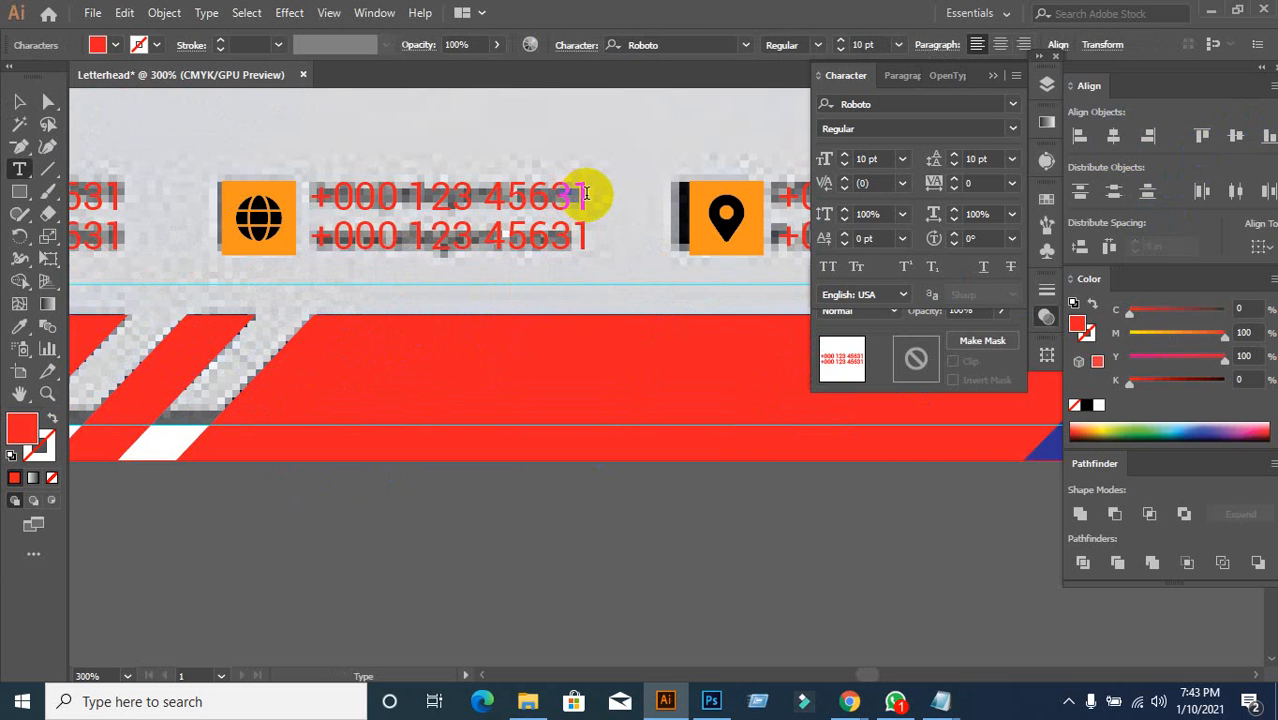
pyautogui.moveTo(588, 197); pyautogui.dragTo(311, 197)
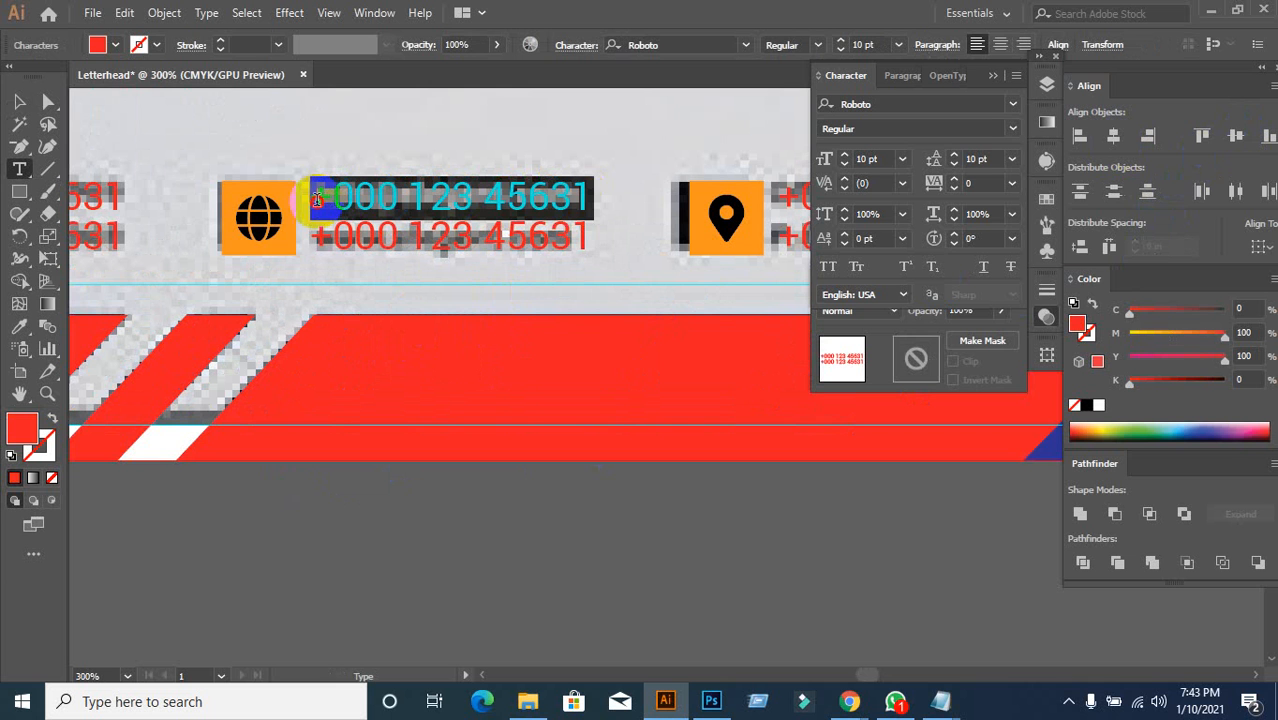
pyautogui.hotkey('ctrl', 'v')
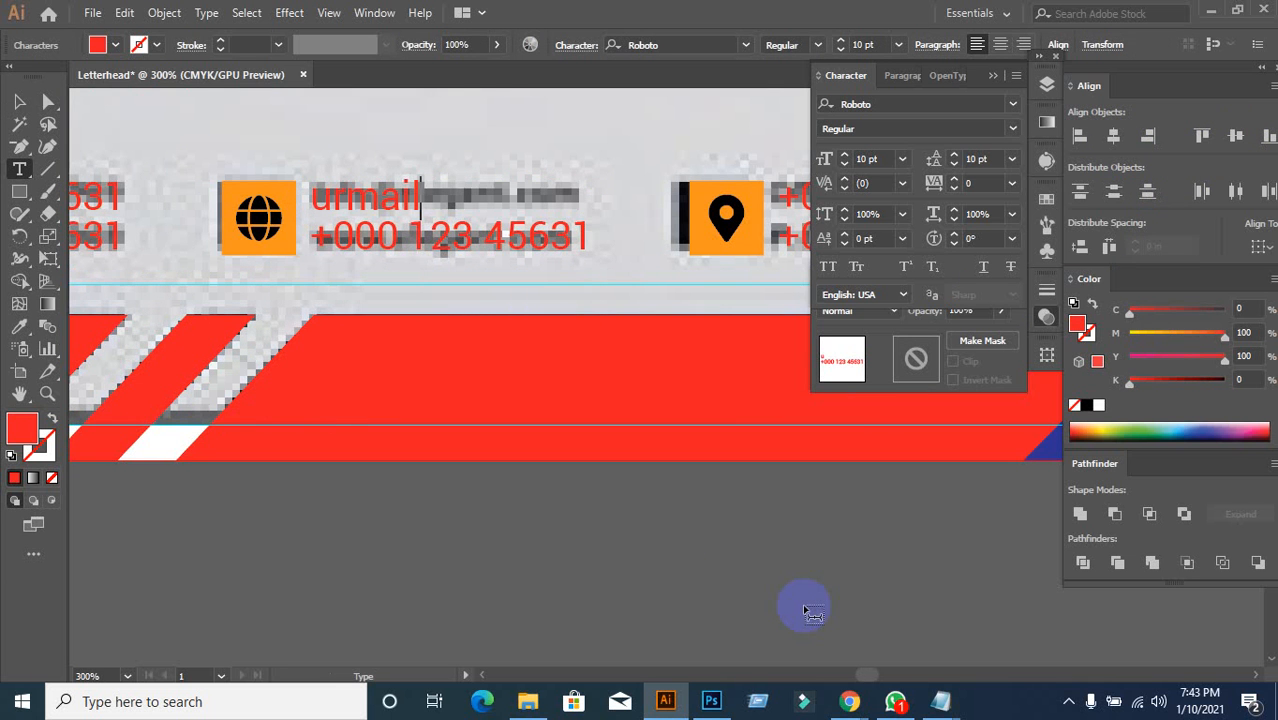
pyautogui.write('@gmail')
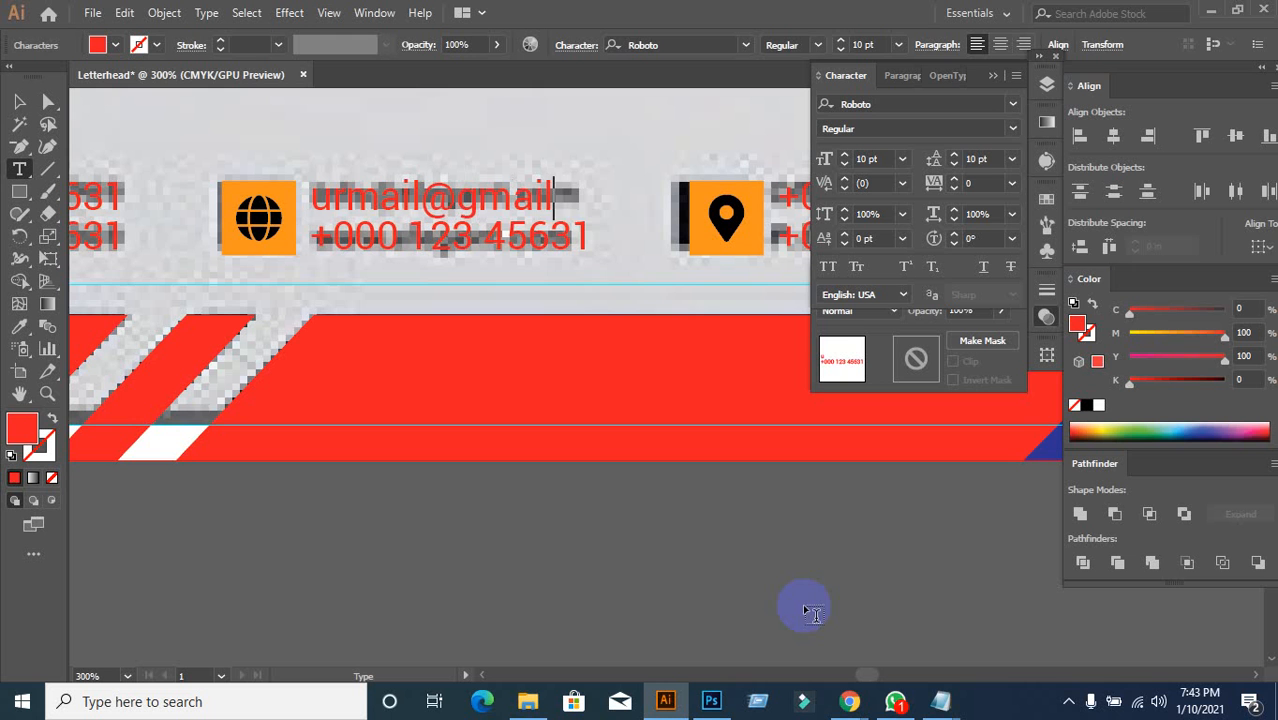
pyautogui.write('.com')
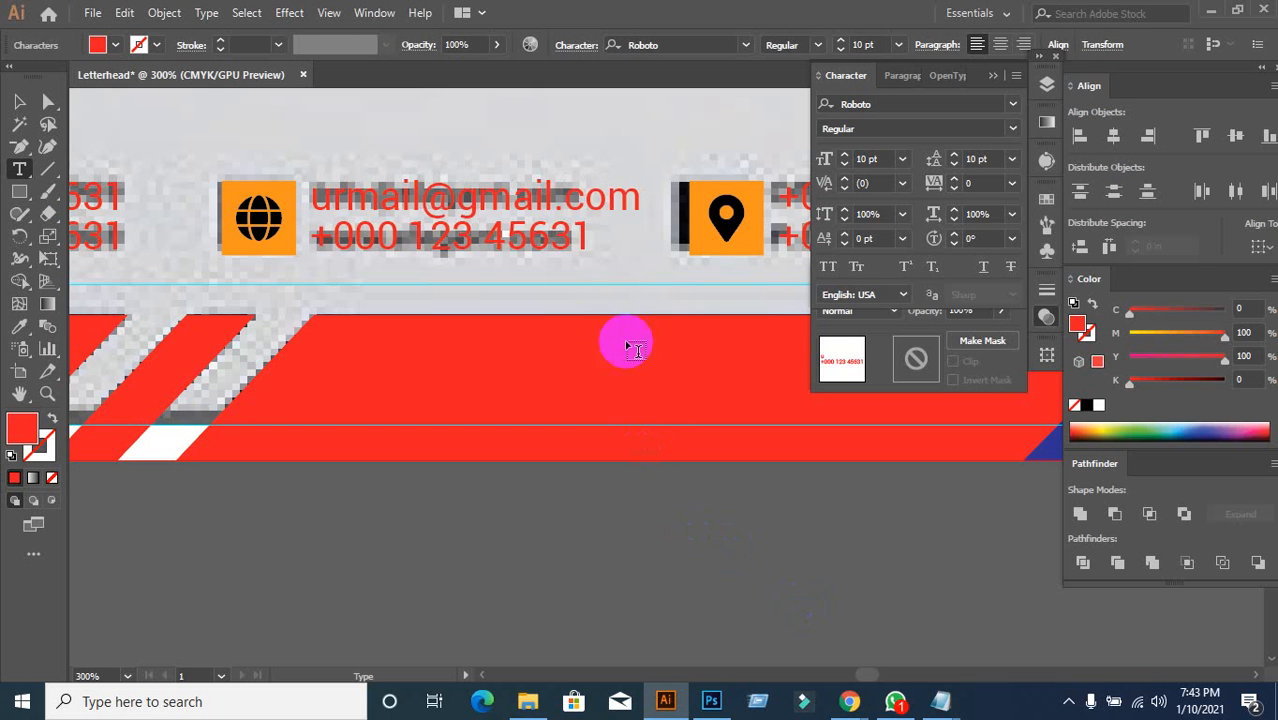
pyautogui.moveTo(590, 236); pyautogui.dragTo(306, 248)
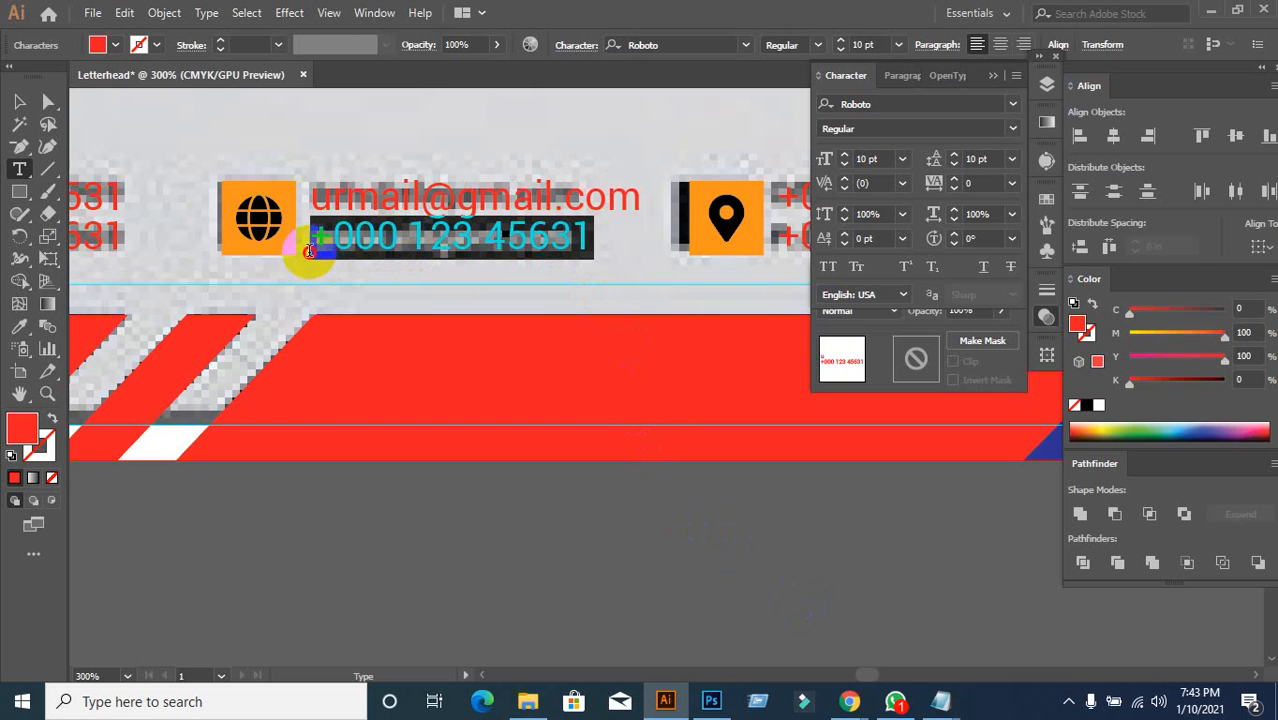
pyautogui.write('www.')
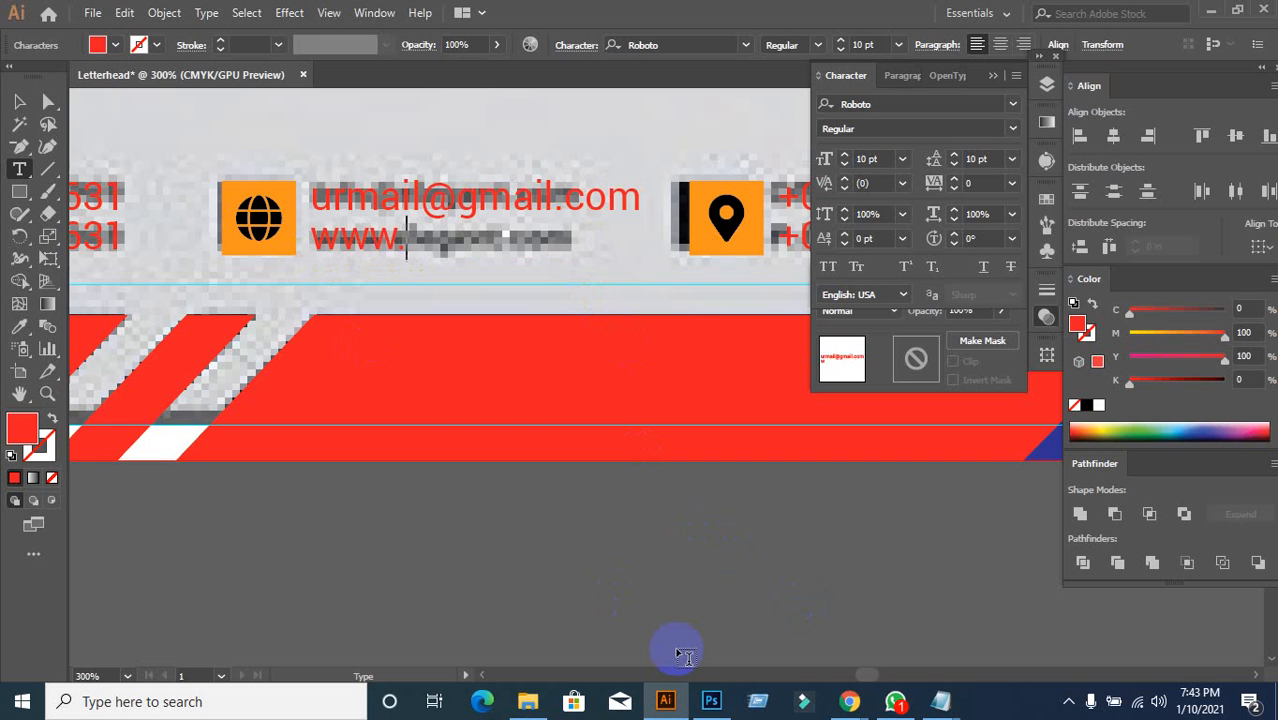
pyautogui.write('website.')
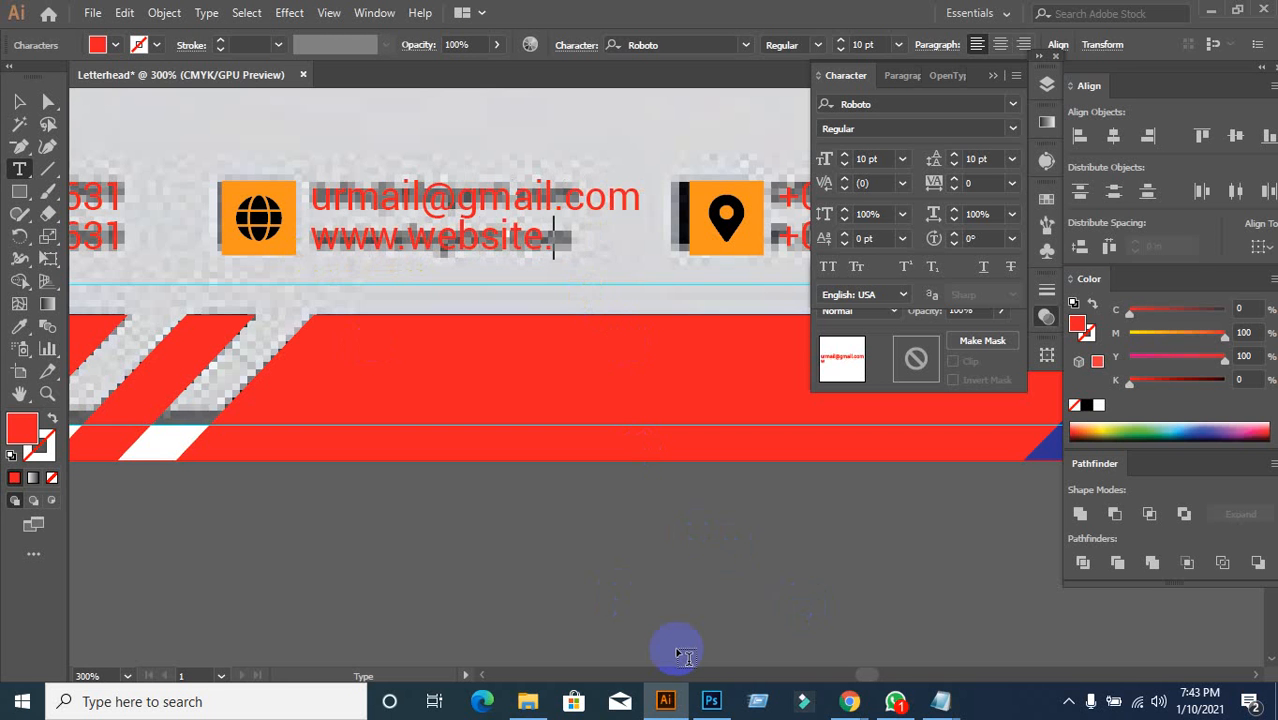
pyautogui.write('com')
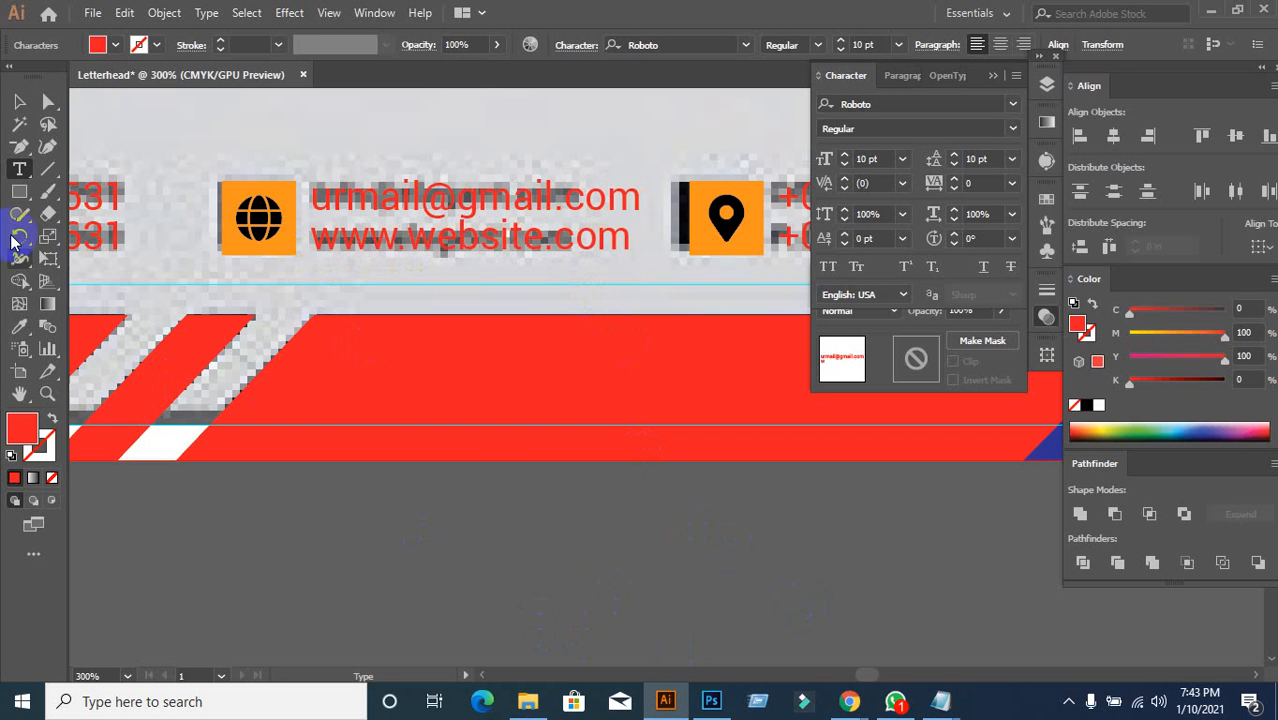
pyautogui.click(19, 101)
pyautogui.click(551, 505)
pyautogui.scroll(-2, 548, 503)
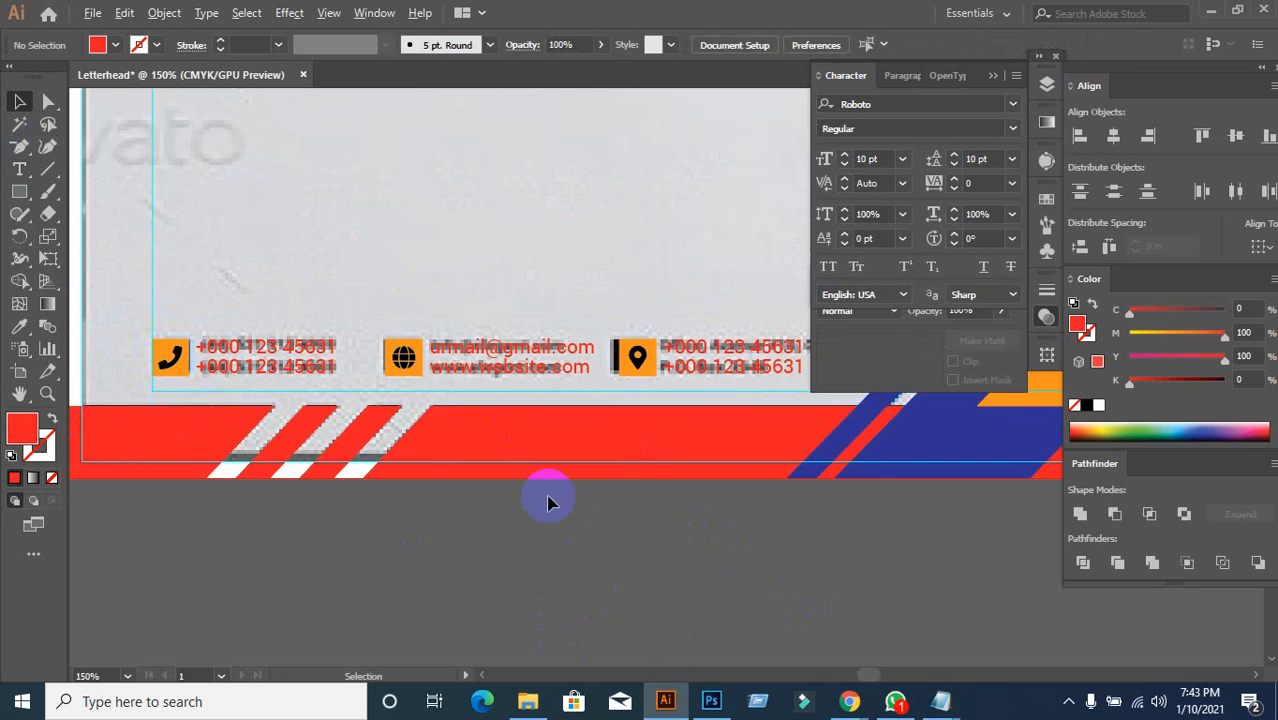
# Step: Replace the first phone line beside the pin with placeholder street-address text
pyautogui.scroll(-2, 548, 503)
pyautogui.scroll(2, 442, 523)
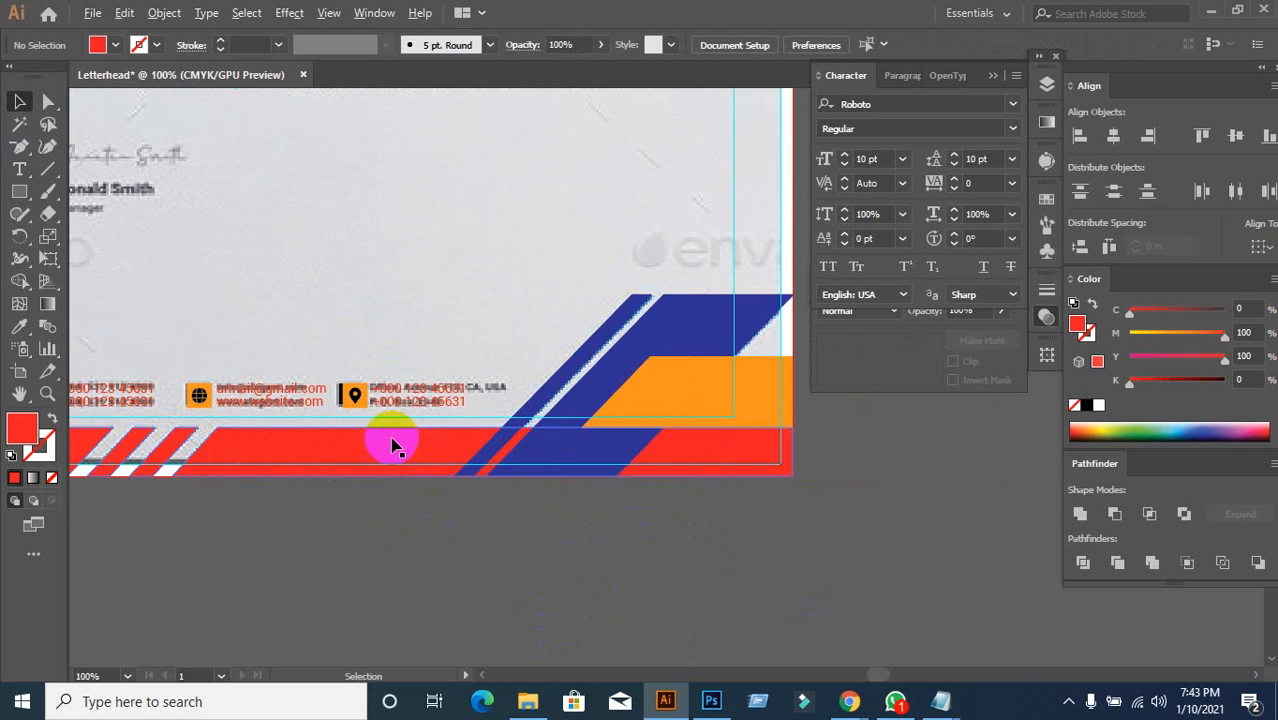
pyautogui.scroll(2, 392, 445)
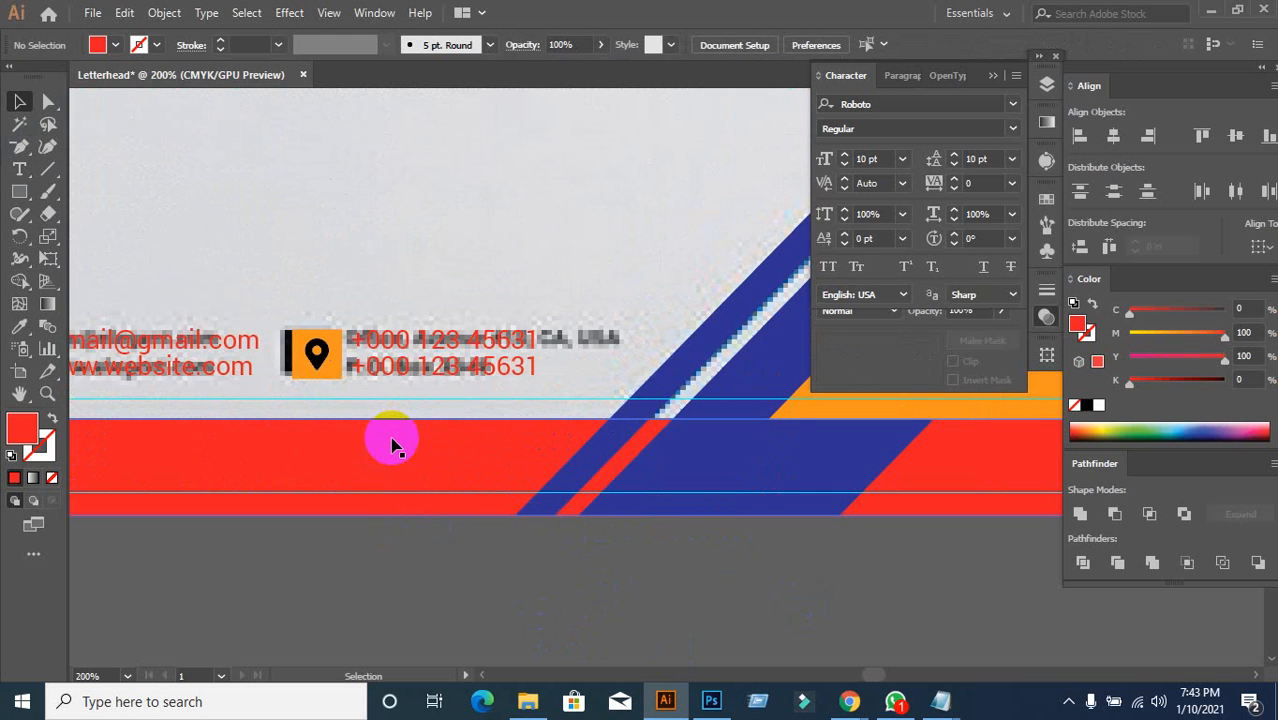
pyautogui.click(391, 342)
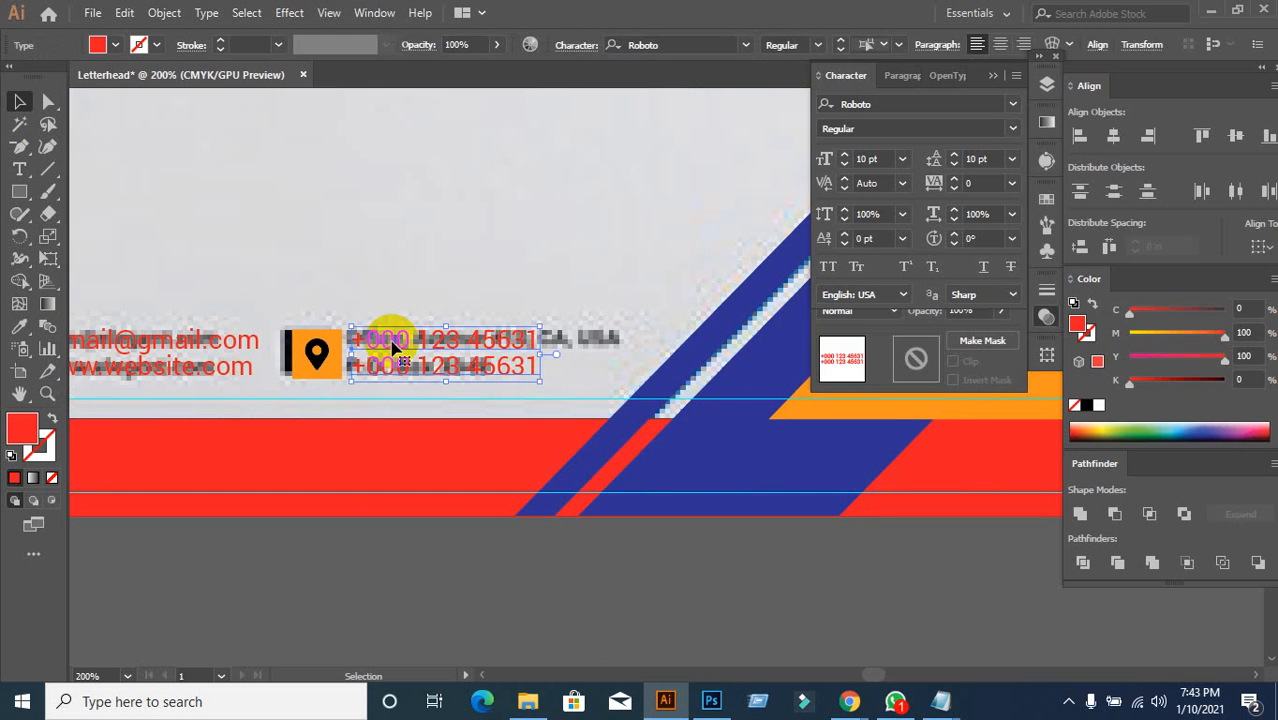
pyautogui.doubleClick(503, 345)
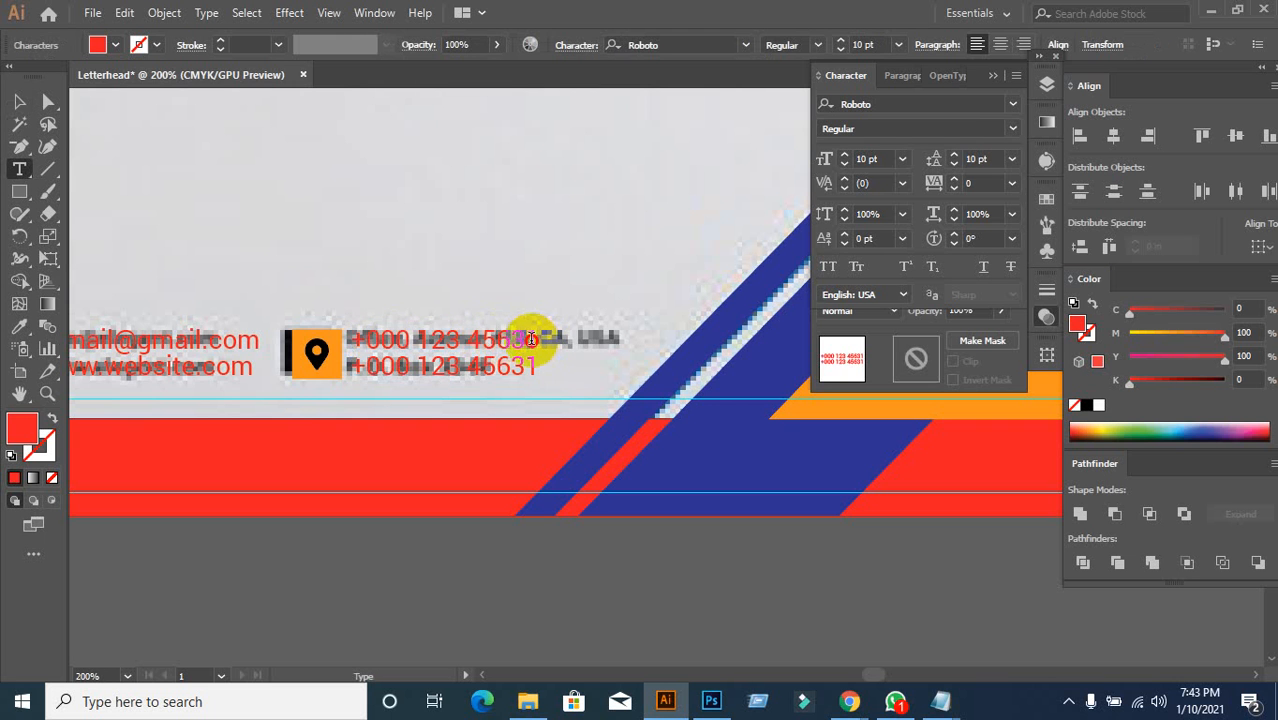
pyautogui.moveTo(535, 340); pyautogui.dragTo(343, 342)
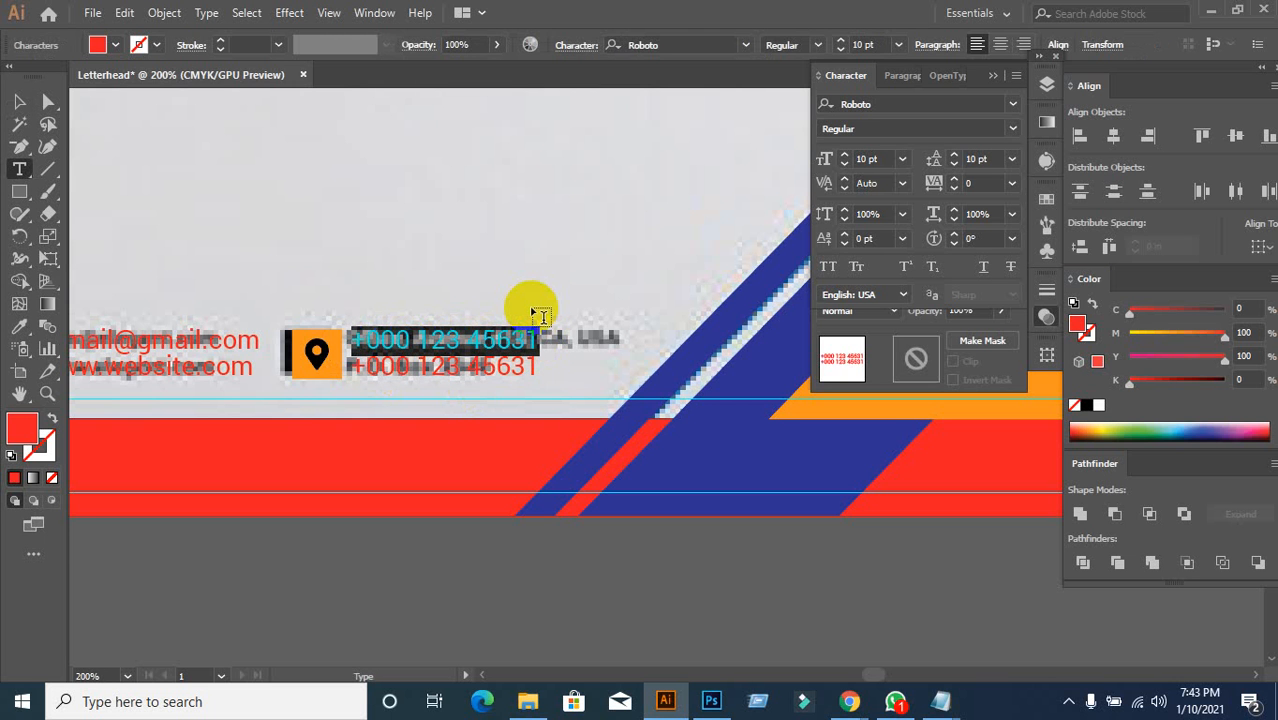
pyautogui.write('Your Stee')
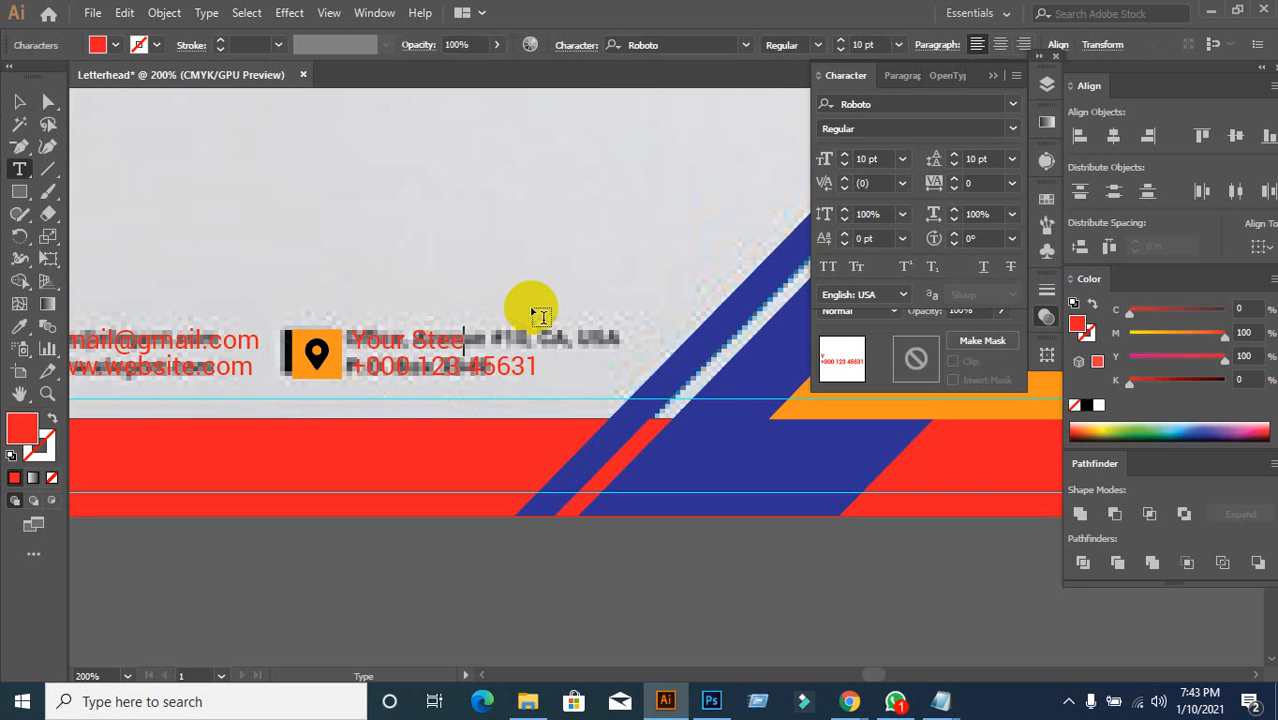
pyautogui.write('t A')
pyautogui.press('BackSpace')
pyautogui.press('BackSpace')
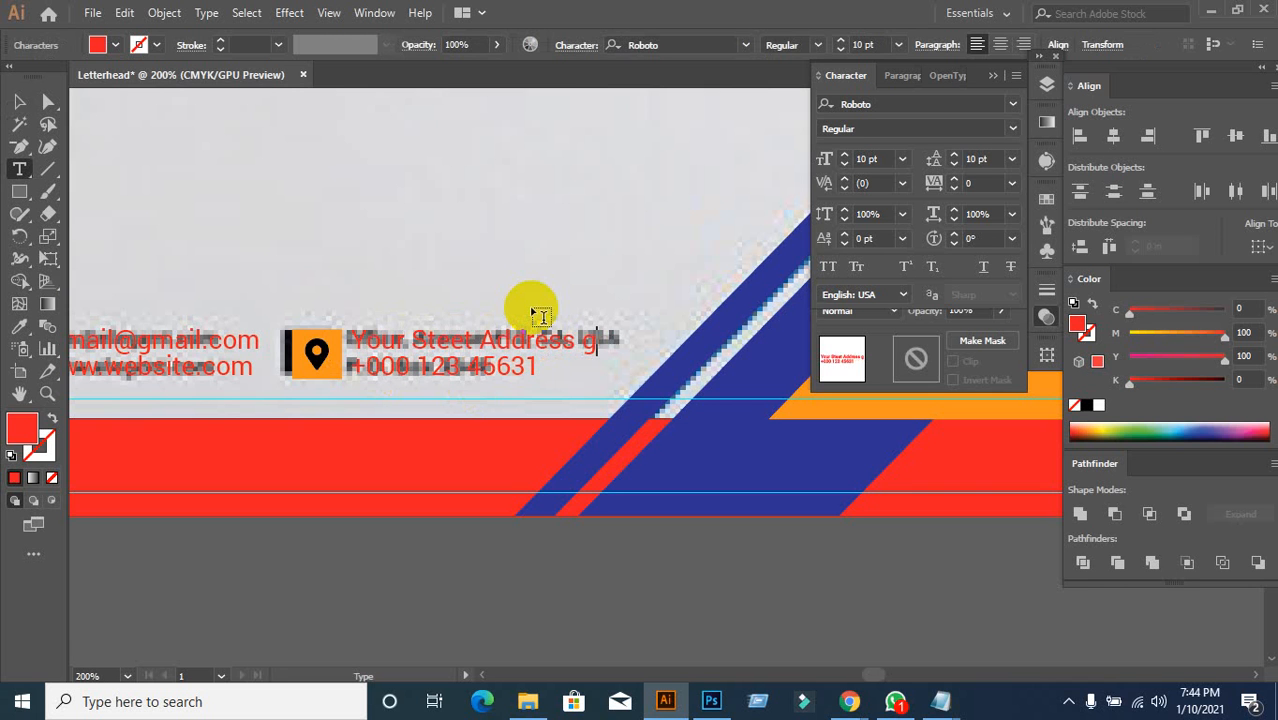
pyautogui.write('G')
# Step: Delete the leftover phone-number text and end the address with NY-1230
pyautogui.press('BackSpace')
pyautogui.press('BackSpace')
pyautogui.press('BackSpace')
pyautogui.press('BackSpace')
pyautogui.press('BackSpace')
pyautogui.press('BackSpace')
pyautogui.press('BackSpace')
pyautogui.press('BackSpace')
pyautogui.press('BackSpace')
pyautogui.press('BackSpace')
pyautogui.press('BackSpace')
pyautogui.press('BackSpace')
pyautogui.press('BackSpace')
pyautogui.press('BackSpace')
pyautogui.press('BackSpace')
pyautogui.press('BackSpace')
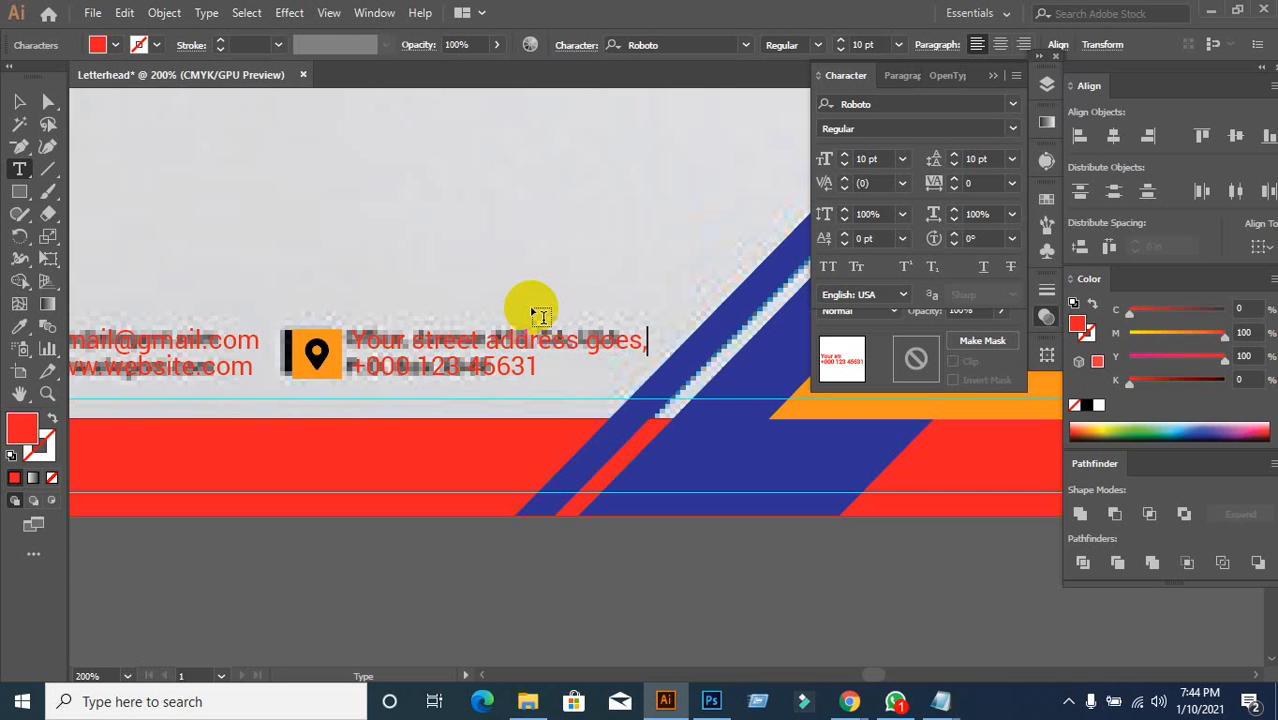
pyautogui.press('BackSpace')
pyautogui.press('BackSpace')
pyautogui.press('BackSpace')
pyautogui.press('BackSpace')
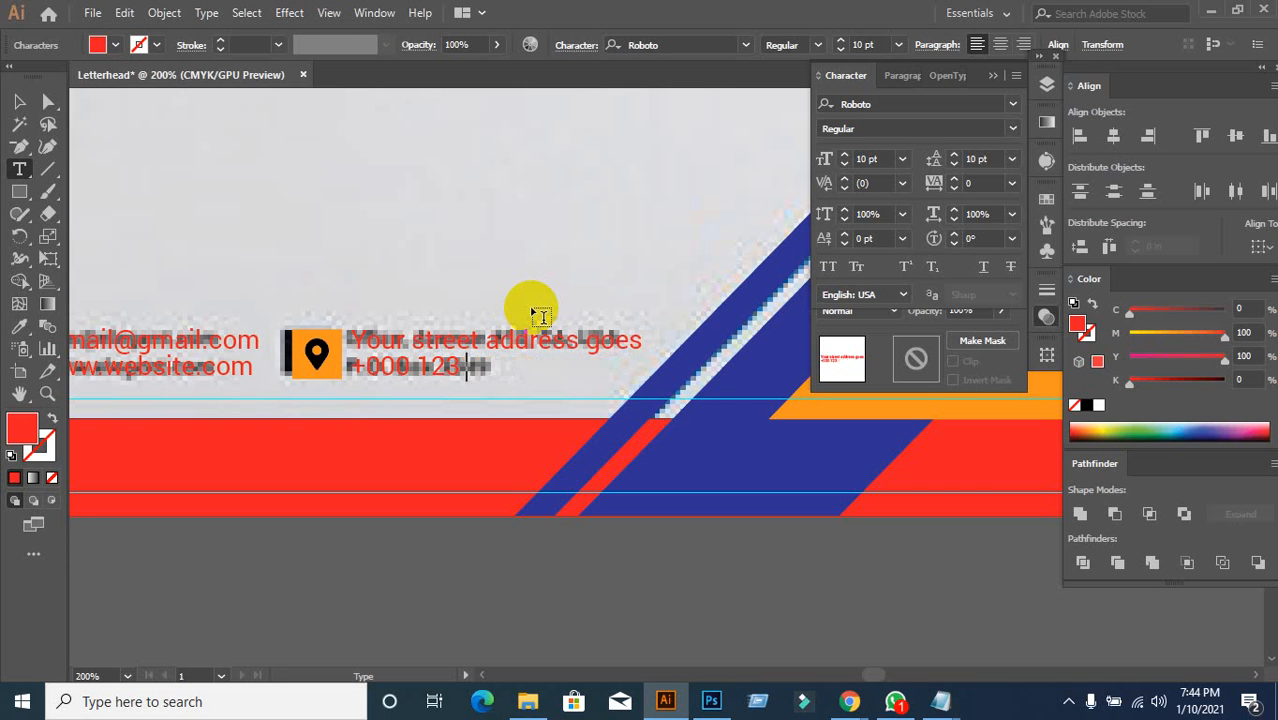
pyautogui.press('BackSpace')
pyautogui.press('BackSpace')
pyautogui.press('BackSpace')
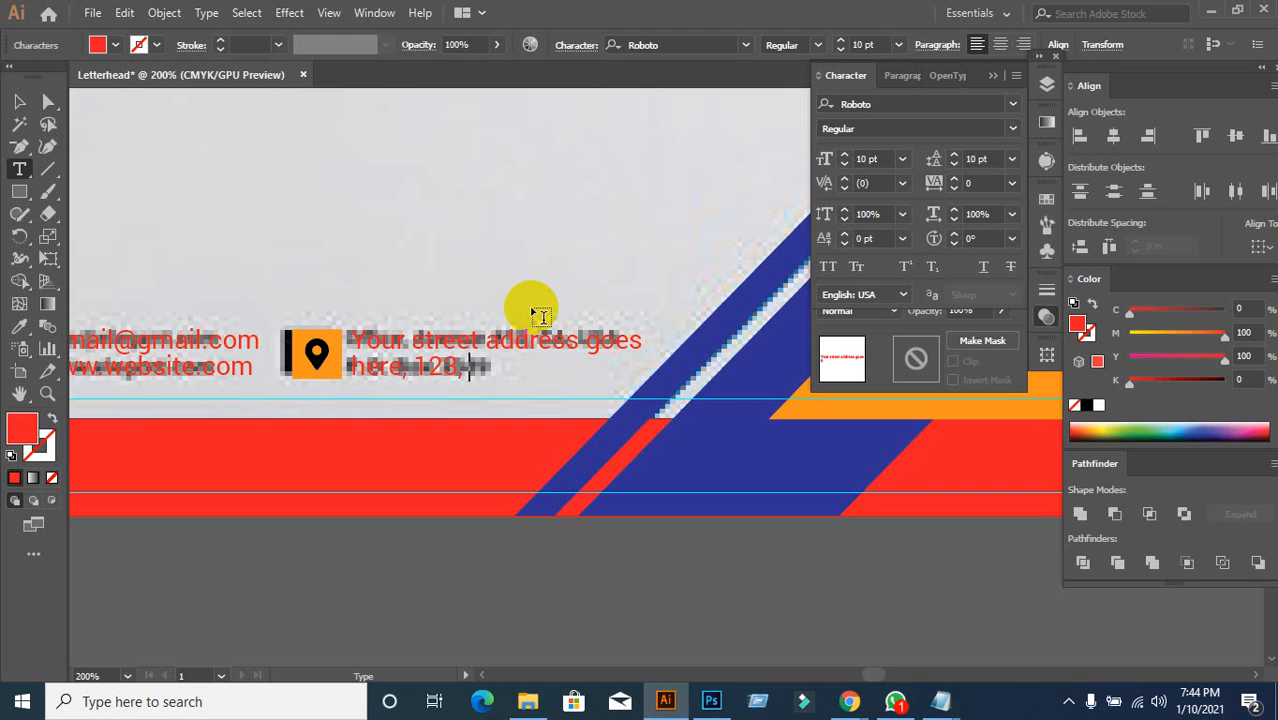
pyautogui.write('NY-1230')
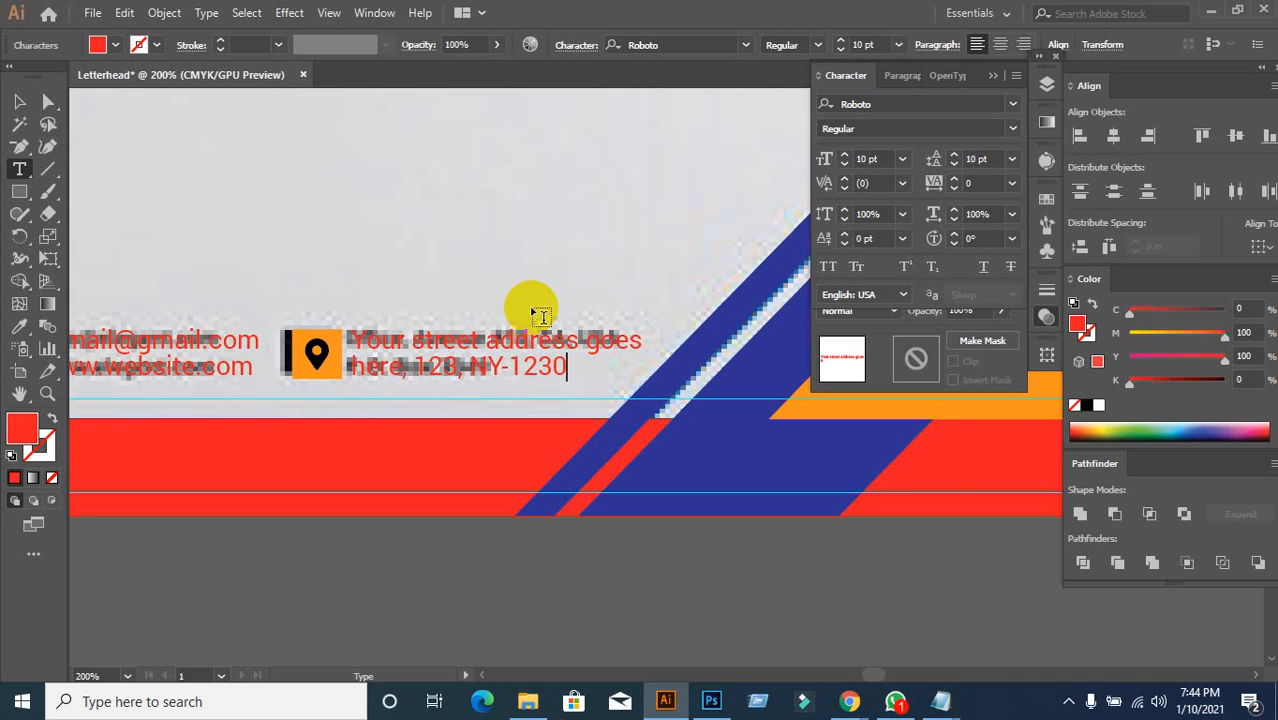
pyautogui.click(19, 101)
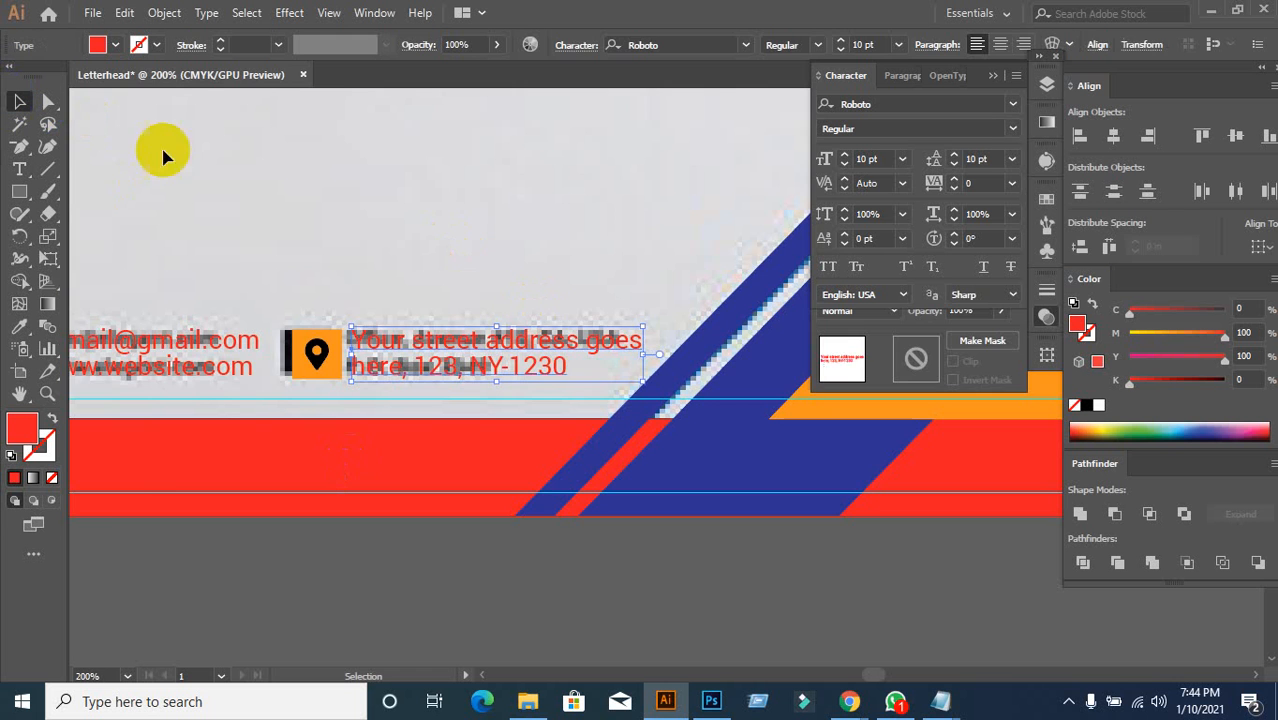
pyautogui.click(423, 289)
pyautogui.scroll(-1, 430, 290)
pyautogui.moveTo(375, 432); pyautogui.dragTo(458, 541)
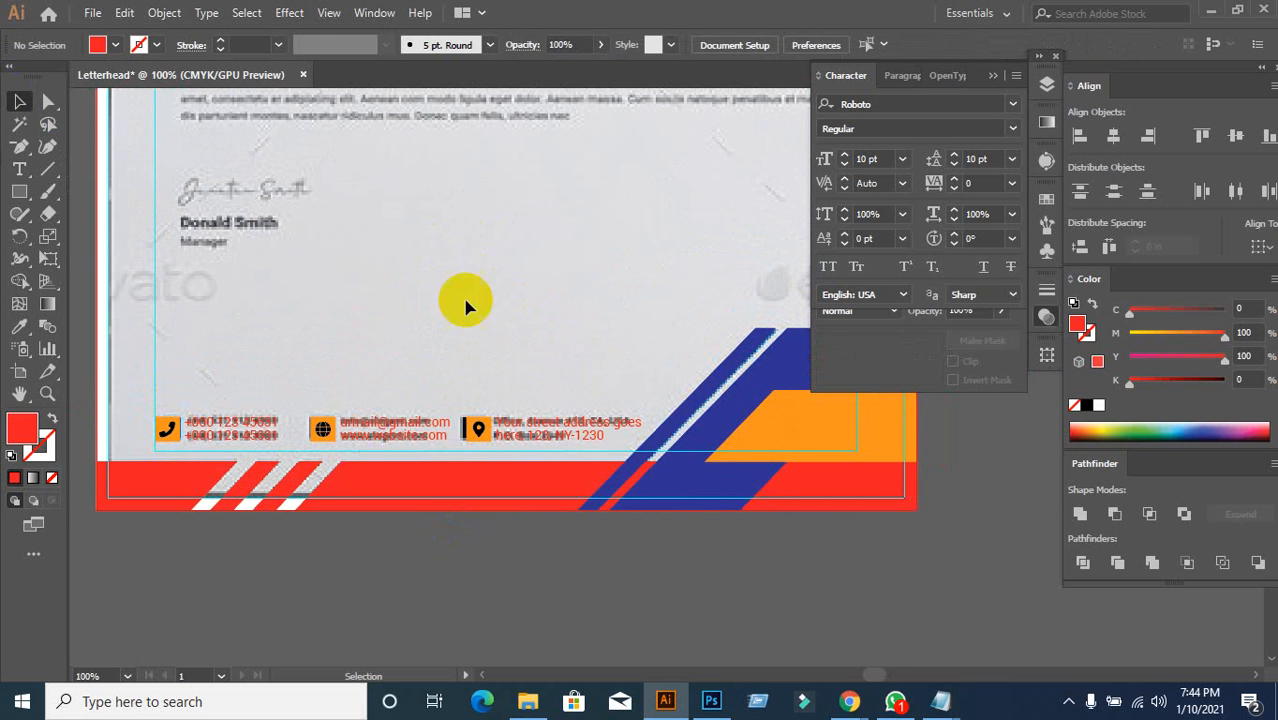
# Step: Zoom in on the logo and draw a small square below it with the Rectangle tool
pyautogui.scroll(4, 505, 255)
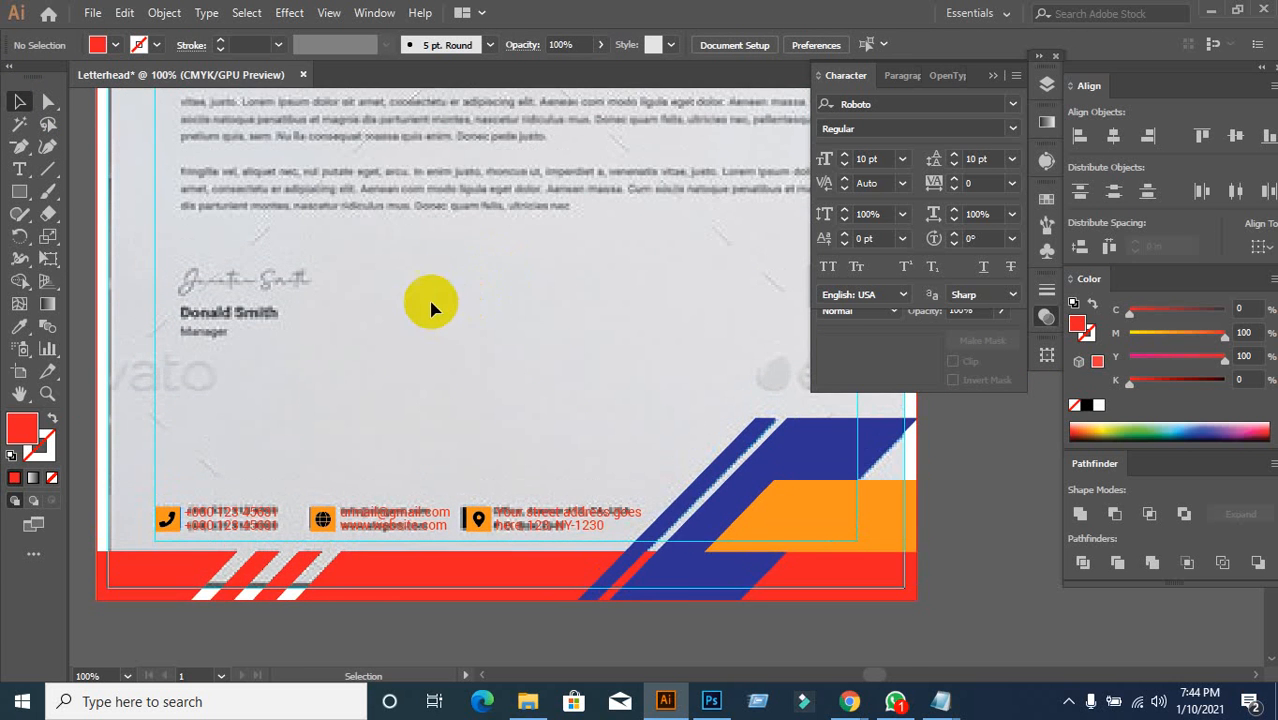
pyautogui.scroll(10, 430, 305)
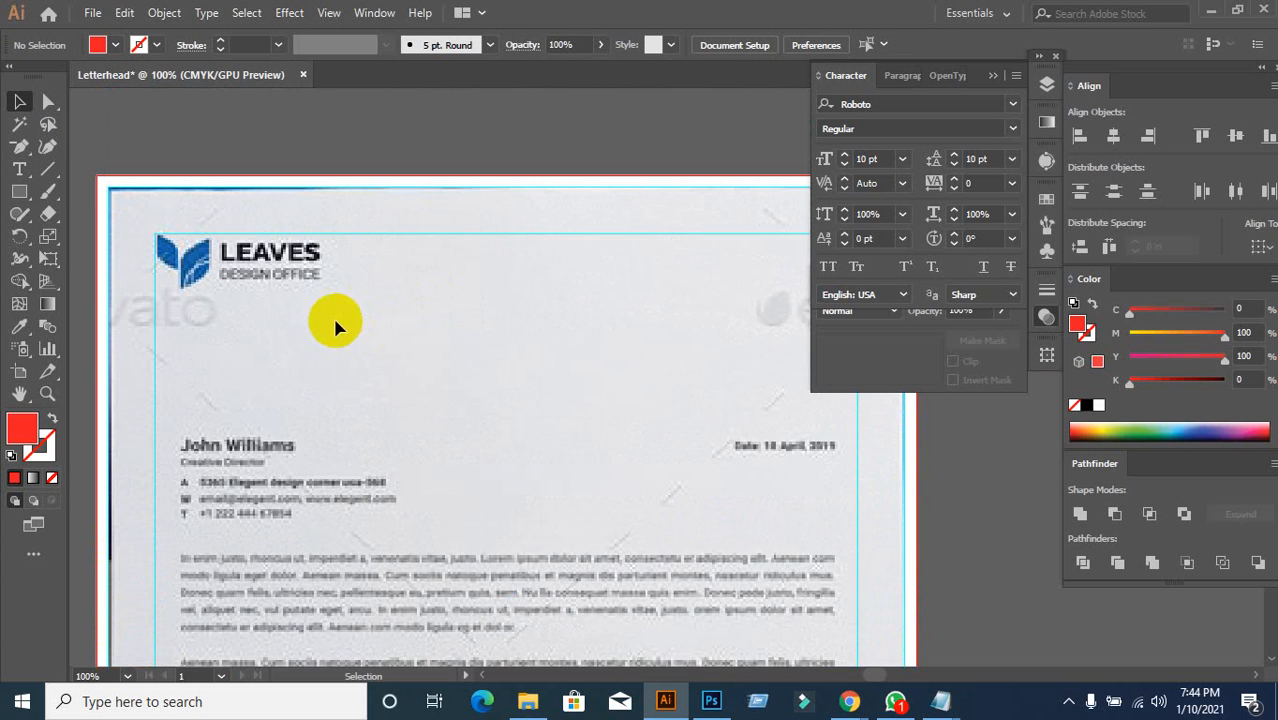
pyautogui.moveTo(214, 342); pyautogui.dragTo(308, 333)
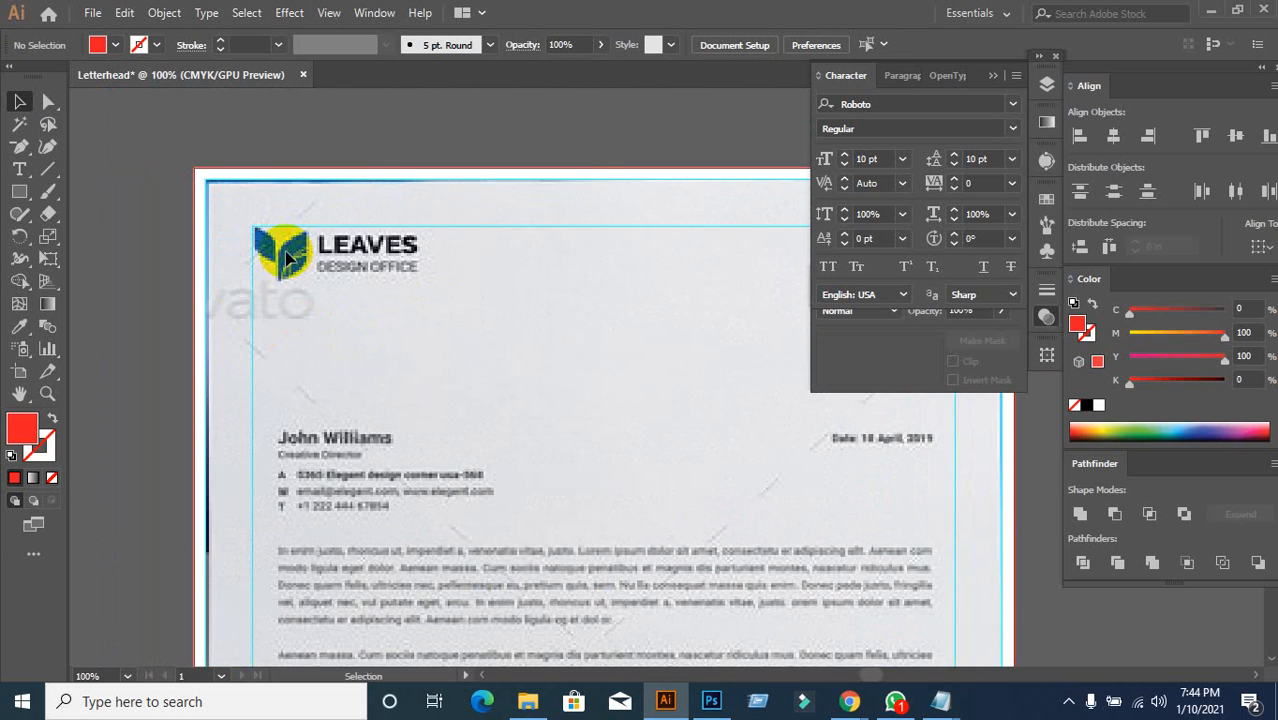
pyautogui.scroll(1, 284, 254)
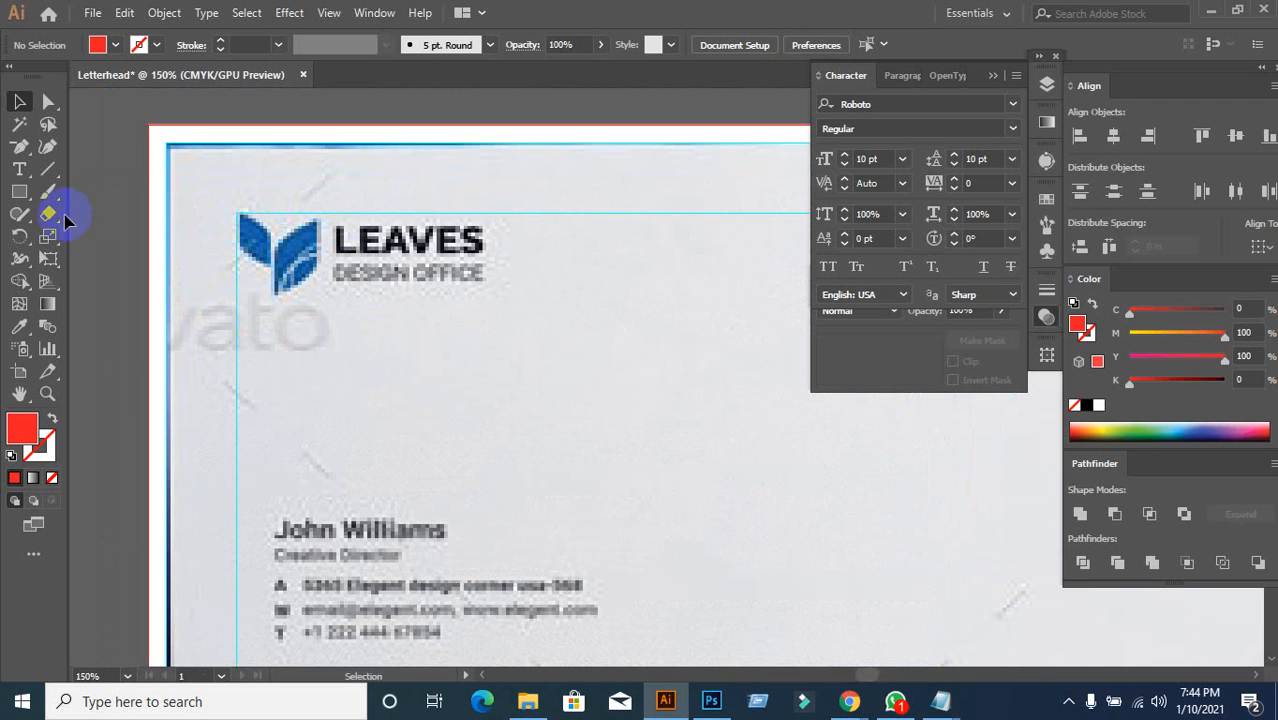
pyautogui.click(14, 200)
pyautogui.click(408, 355)
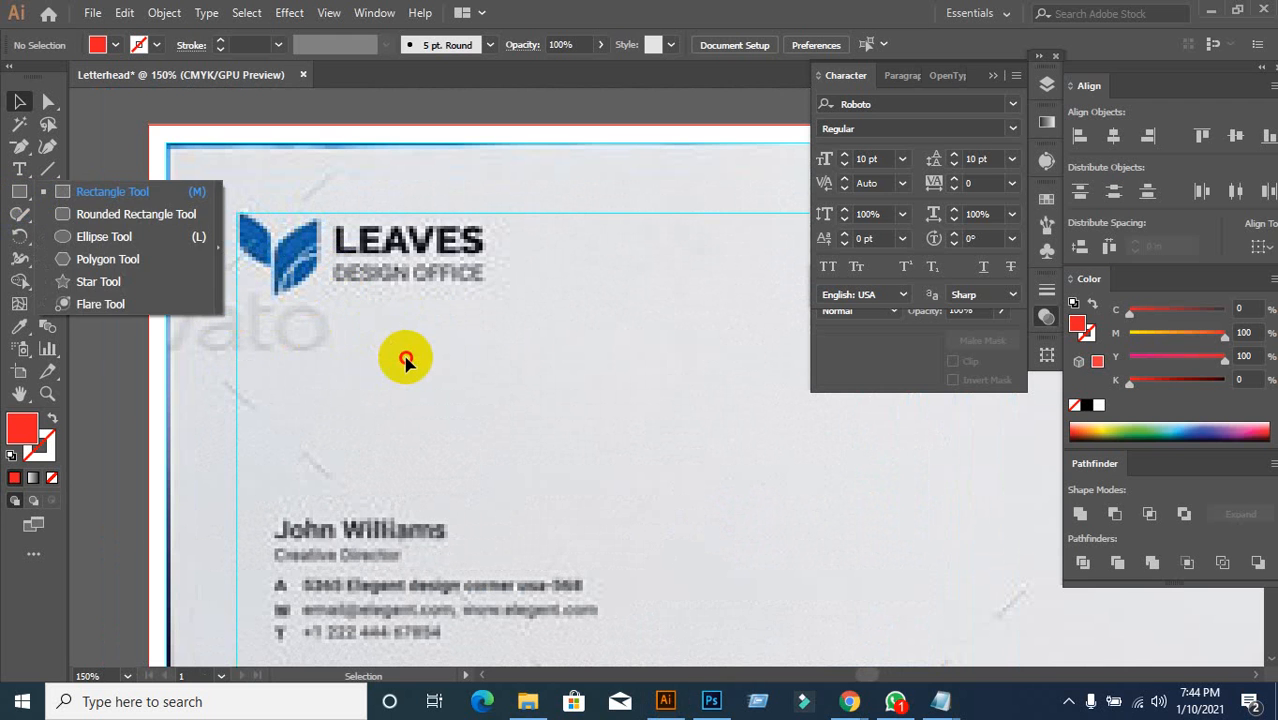
pyautogui.click(12, 203)
pyautogui.click(86, 191)
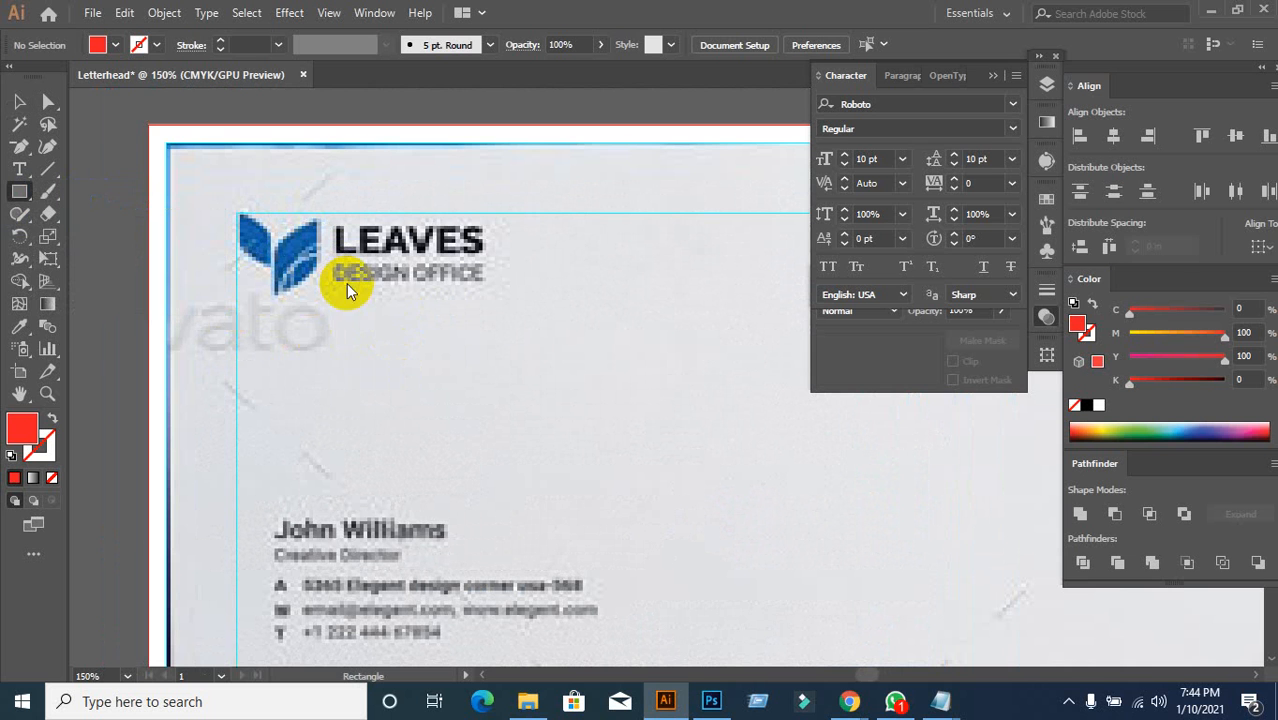
pyautogui.moveTo(309, 316)
pyautogui.mouseDown()
pyautogui.moveTo(359, 343)
pyautogui.moveTo(348, 334)
pyautogui.moveTo(356, 360)
pyautogui.mouseUp()
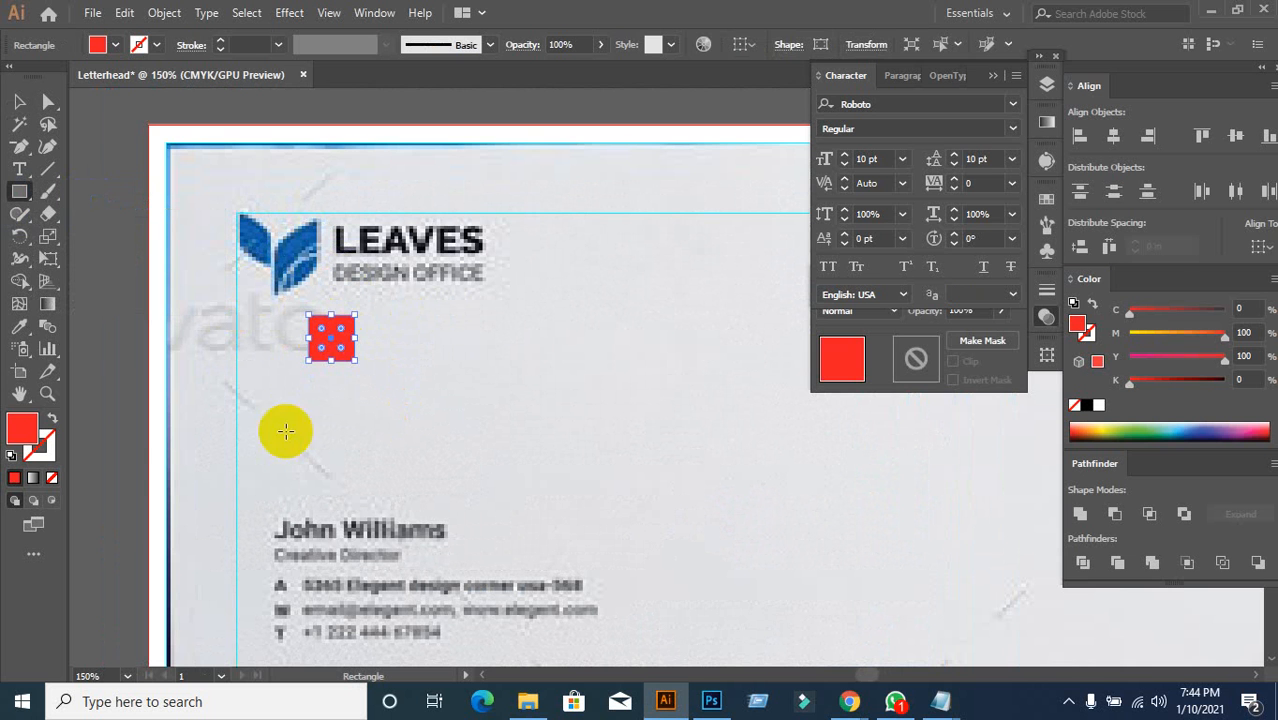
# Step: Make the square a 2 pt red outline, duplicate it offset, and shrink both to half size
pyautogui.click(54, 421)
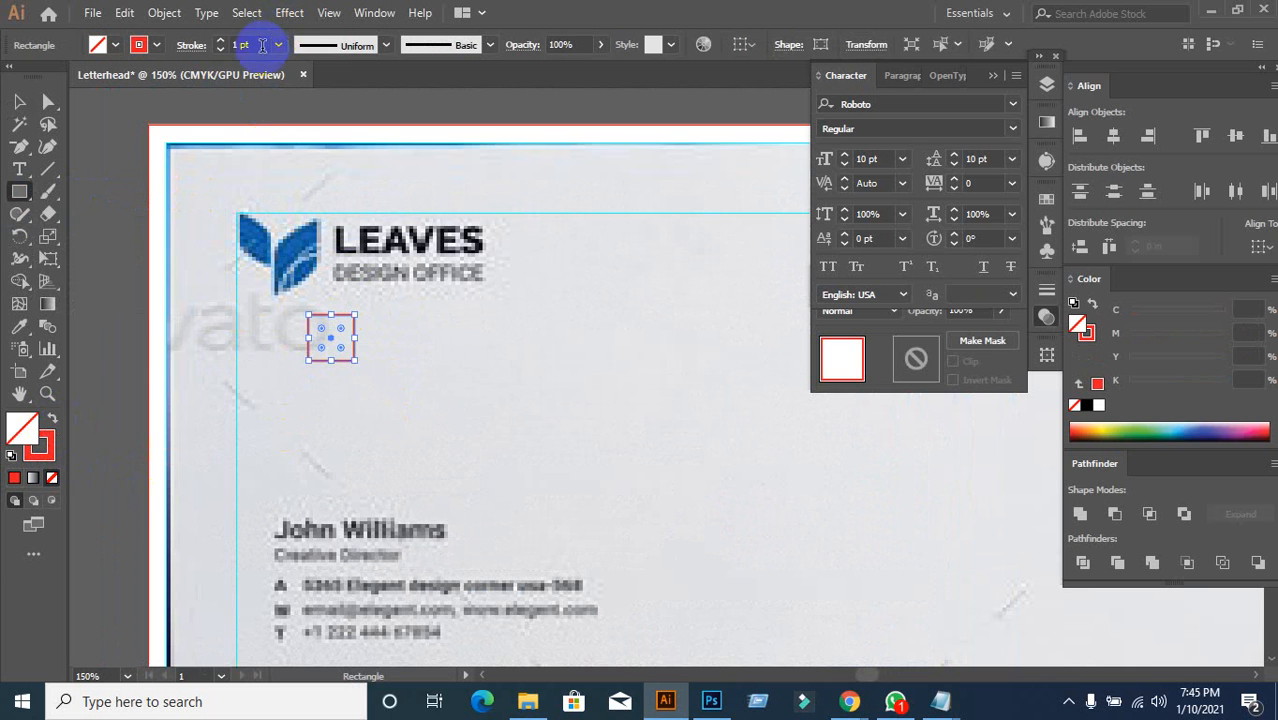
pyautogui.click(262, 45)
pyautogui.scroll(3, 262, 45)
pyautogui.scroll(-2, 262, 45)
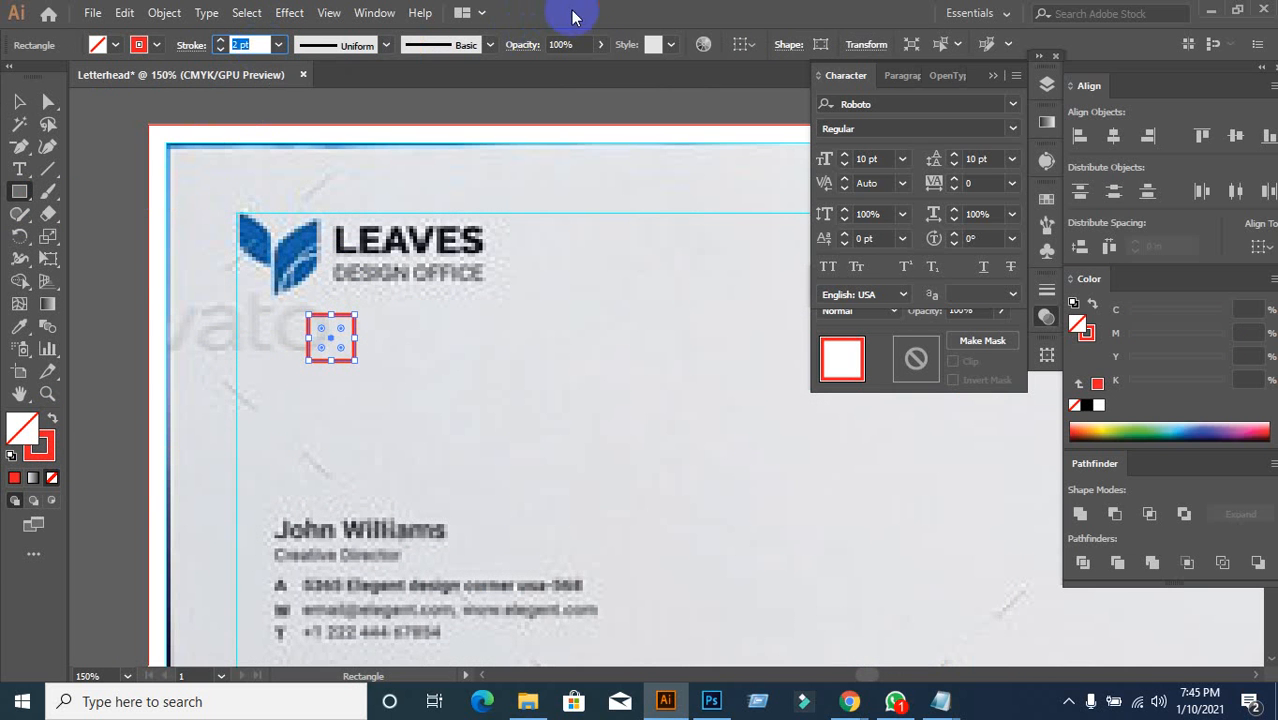
pyautogui.click(17, 103)
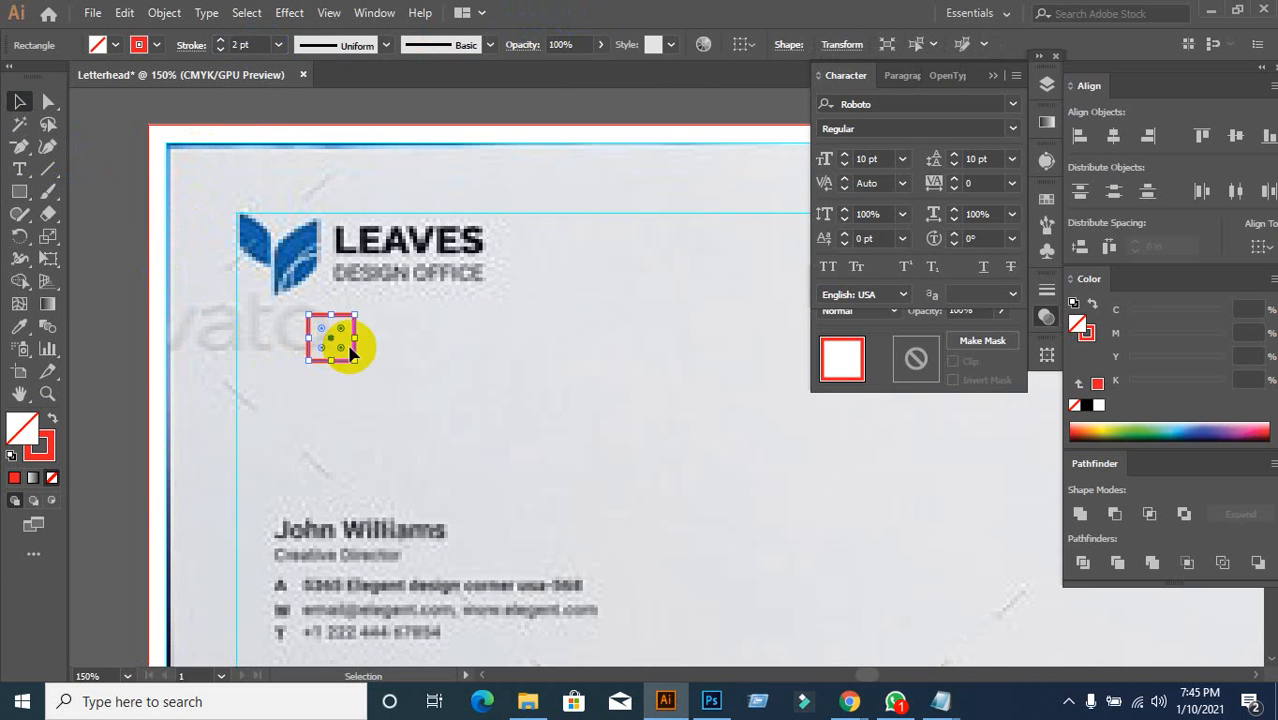
pyautogui.moveTo(352, 350); pyautogui.dragTo(374, 373)
pyautogui.click(378, 382)
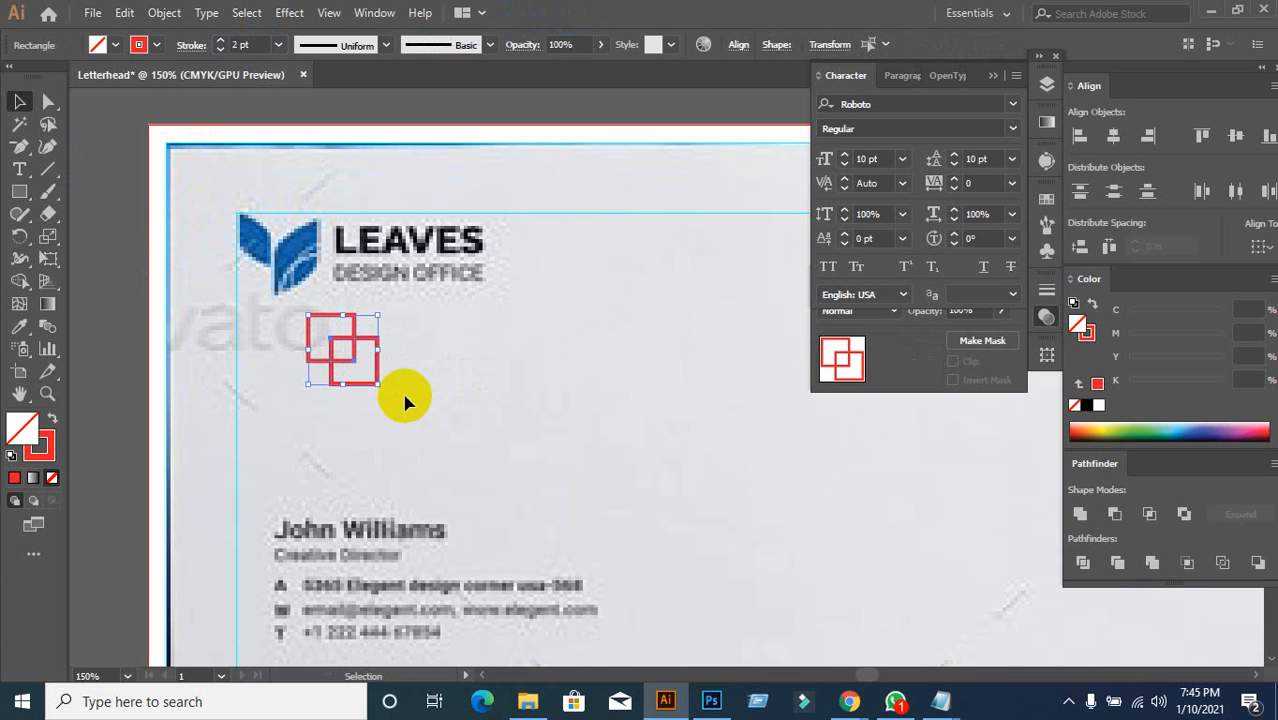
pyautogui.moveTo(380, 385); pyautogui.dragTo(352, 358)
# Step: Select both leftover red squares and delete them
pyautogui.click(436, 424)
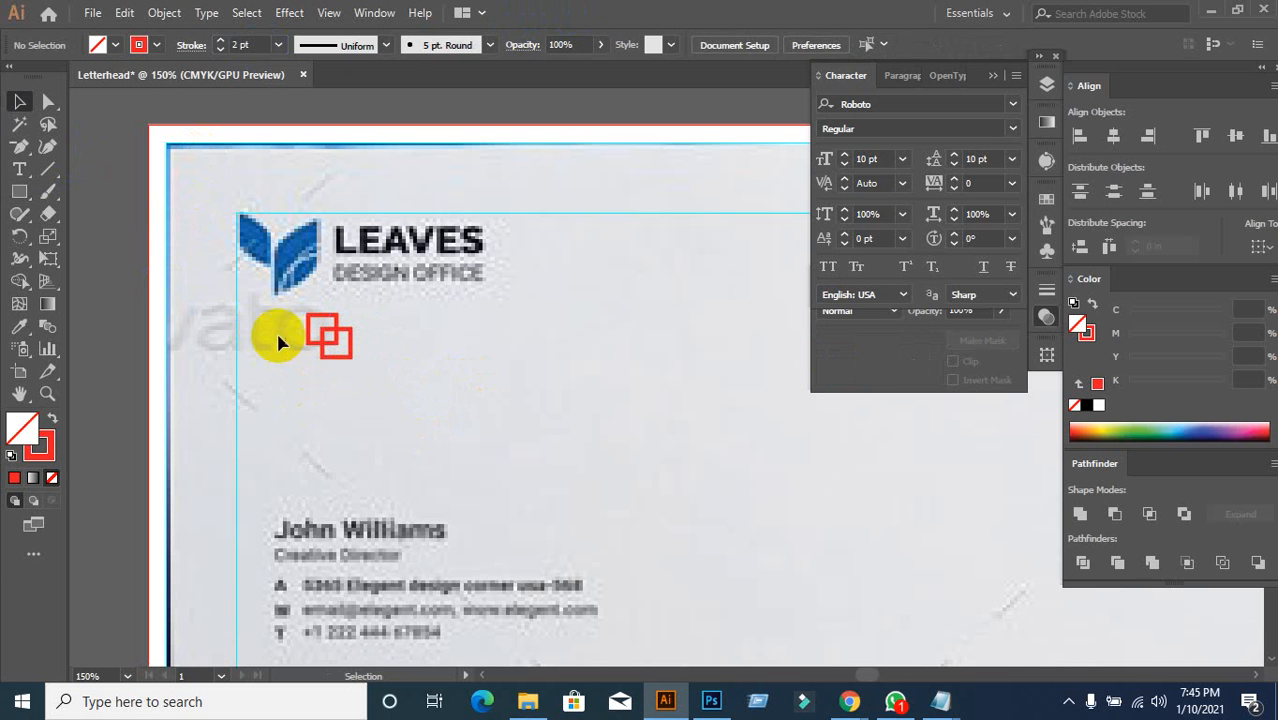
pyautogui.moveTo(279, 323); pyautogui.dragTo(424, 404)
pyautogui.press('Delete')
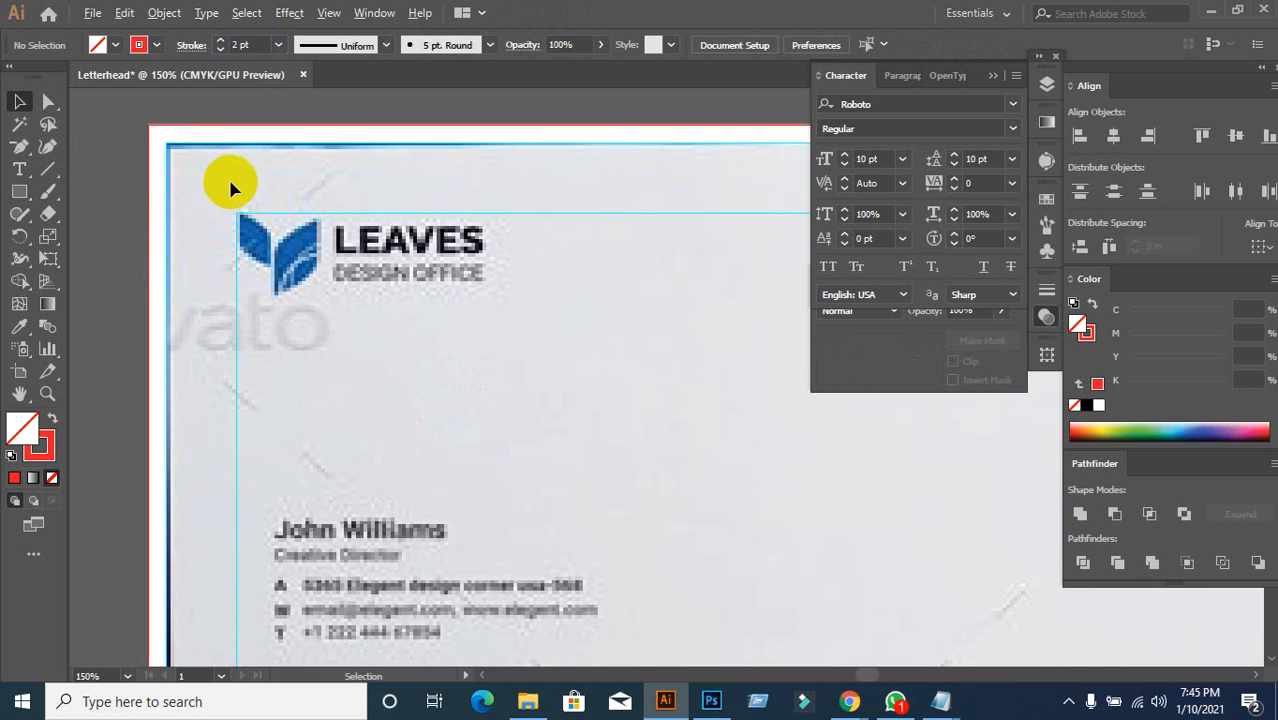
pyautogui.scroll(1, 231, 181)
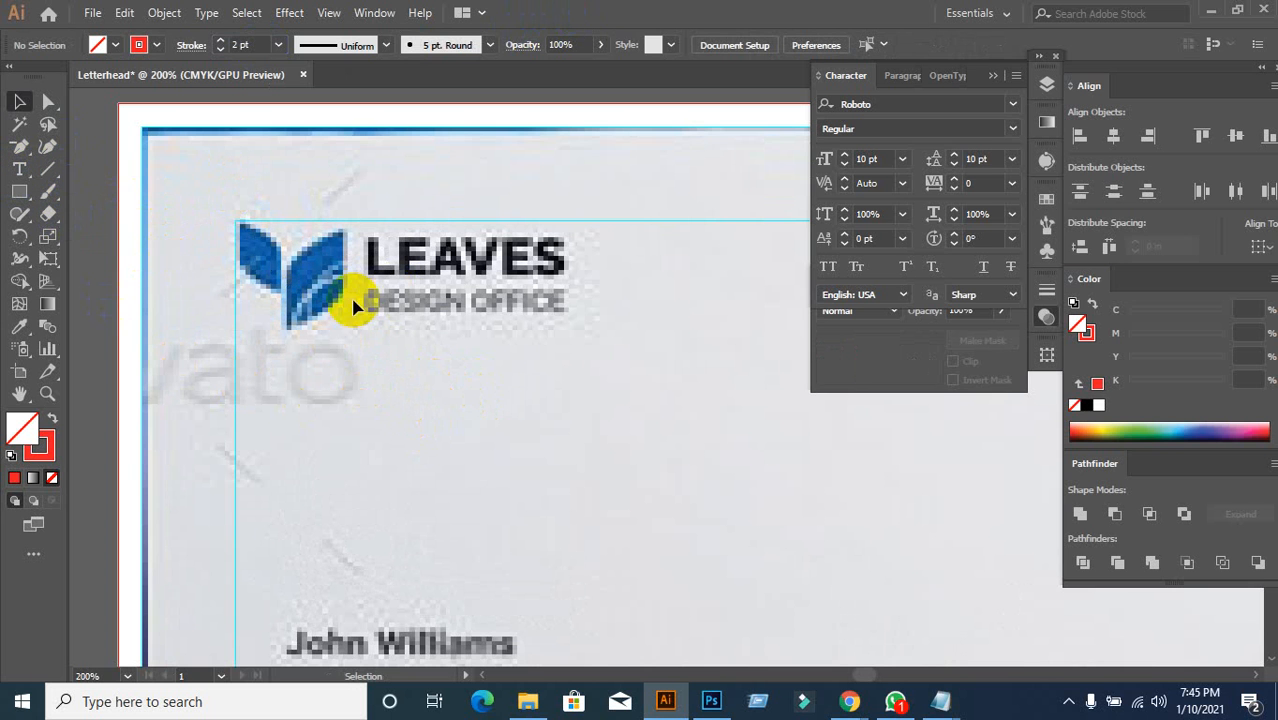
# Step: Scroll through the GraphicRiver letterhead previews in Chrome, then go back to Illustrator
pyautogui.moveTo(856, 694)
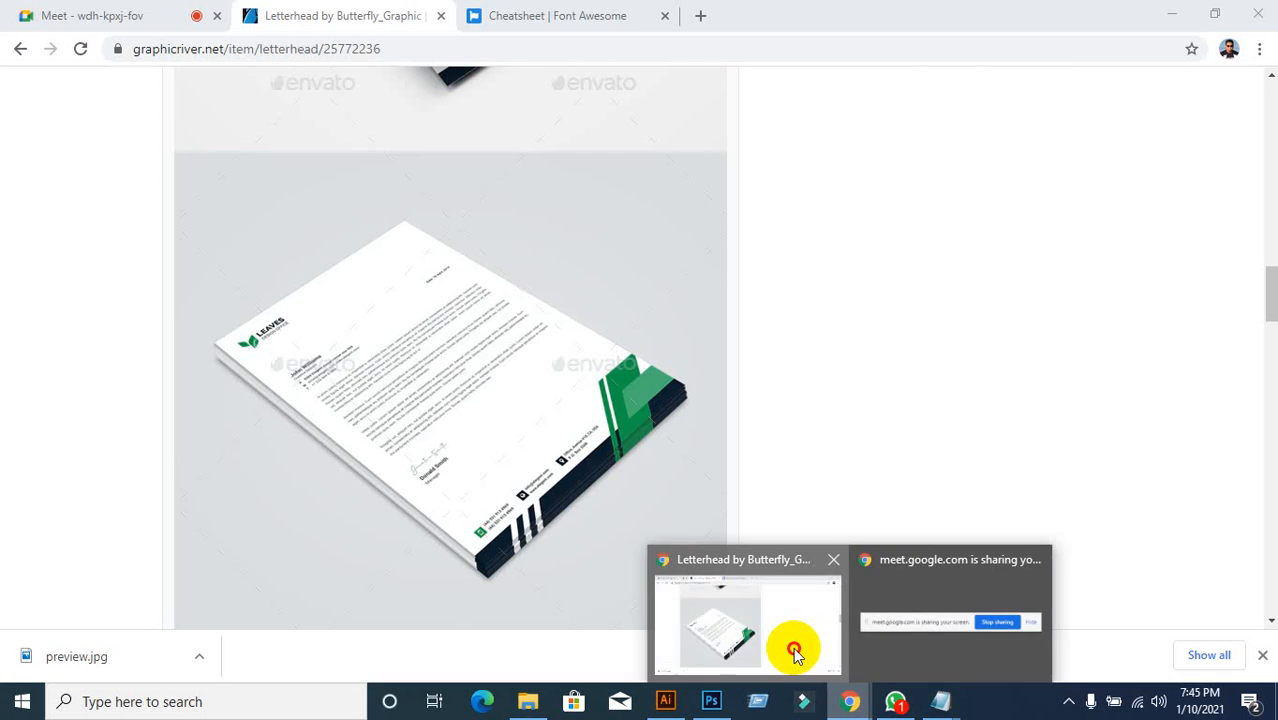
pyautogui.click(796, 648)
pyautogui.scroll(10, 345, 441)
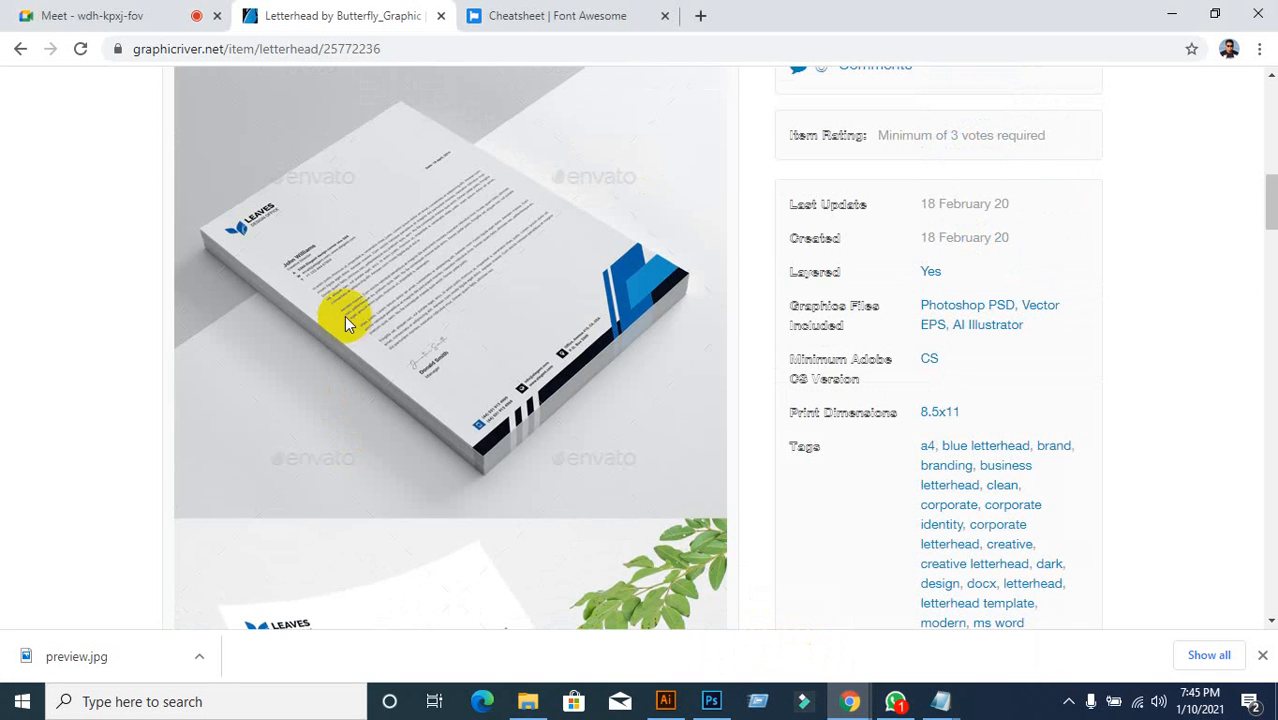
pyautogui.scroll(5, 344, 316)
pyautogui.scroll(2, 349, 317)
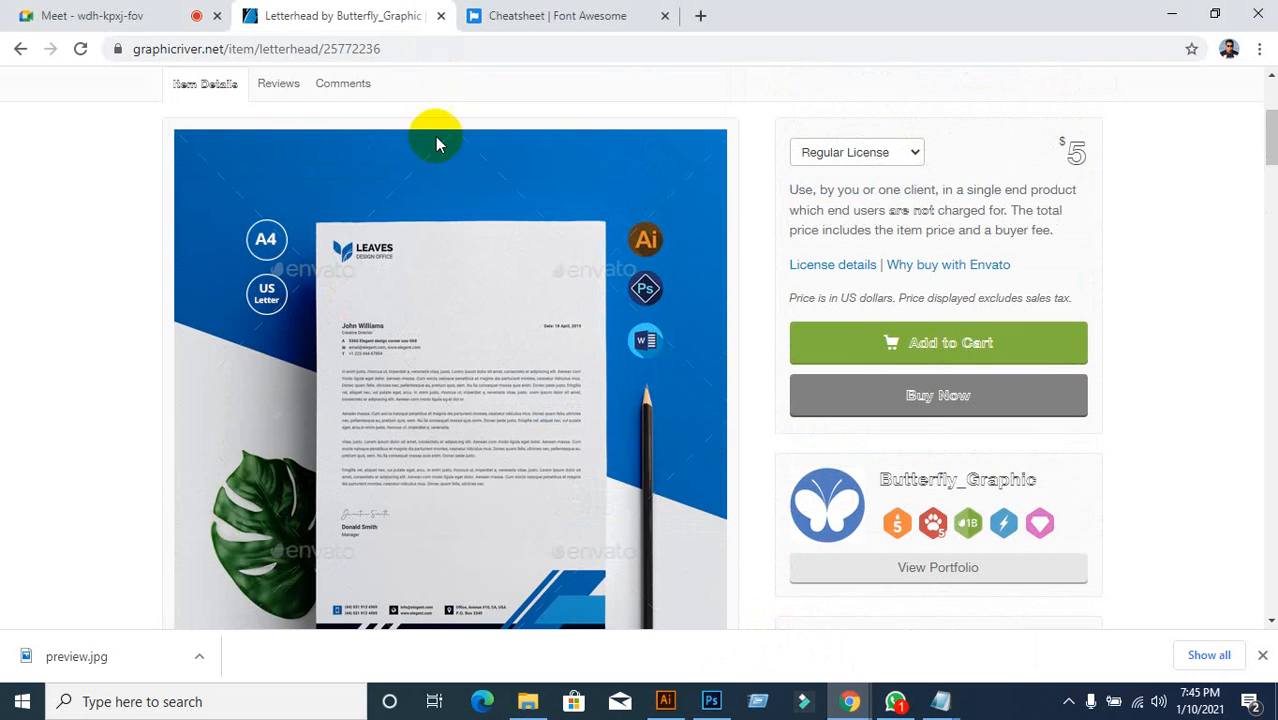
pyautogui.click(665, 700)
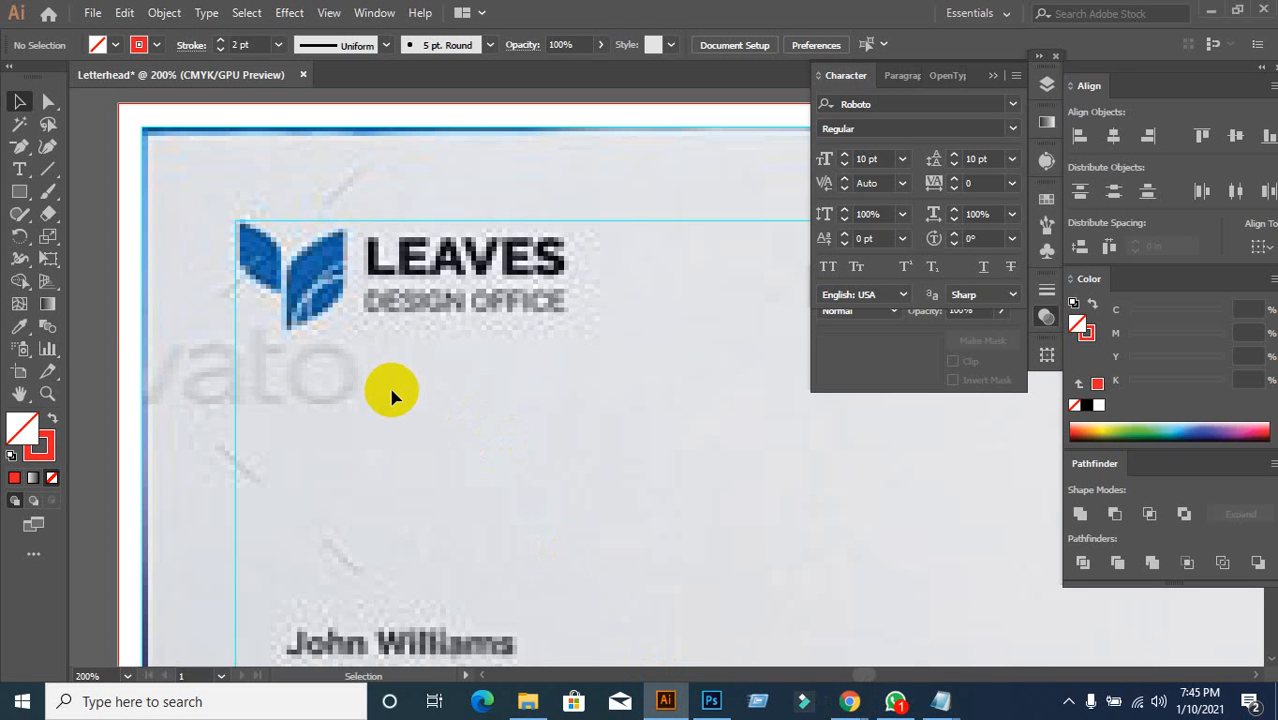
# Step: Draw a small solid red rectangle with no stroke below the logo
pyautogui.click(18, 194)
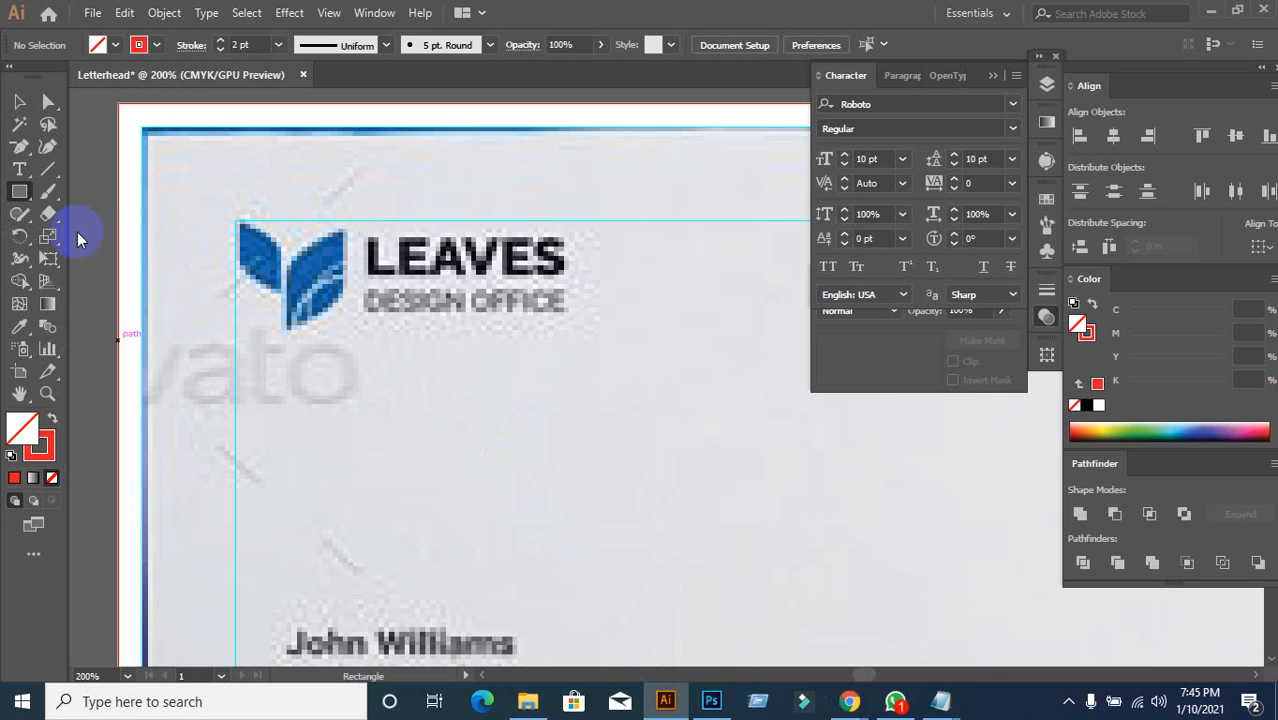
pyautogui.moveTo(337, 368)
pyautogui.mouseDown()
pyautogui.moveTo(374, 437)
pyautogui.moveTo(392, 436)
pyautogui.mouseUp()
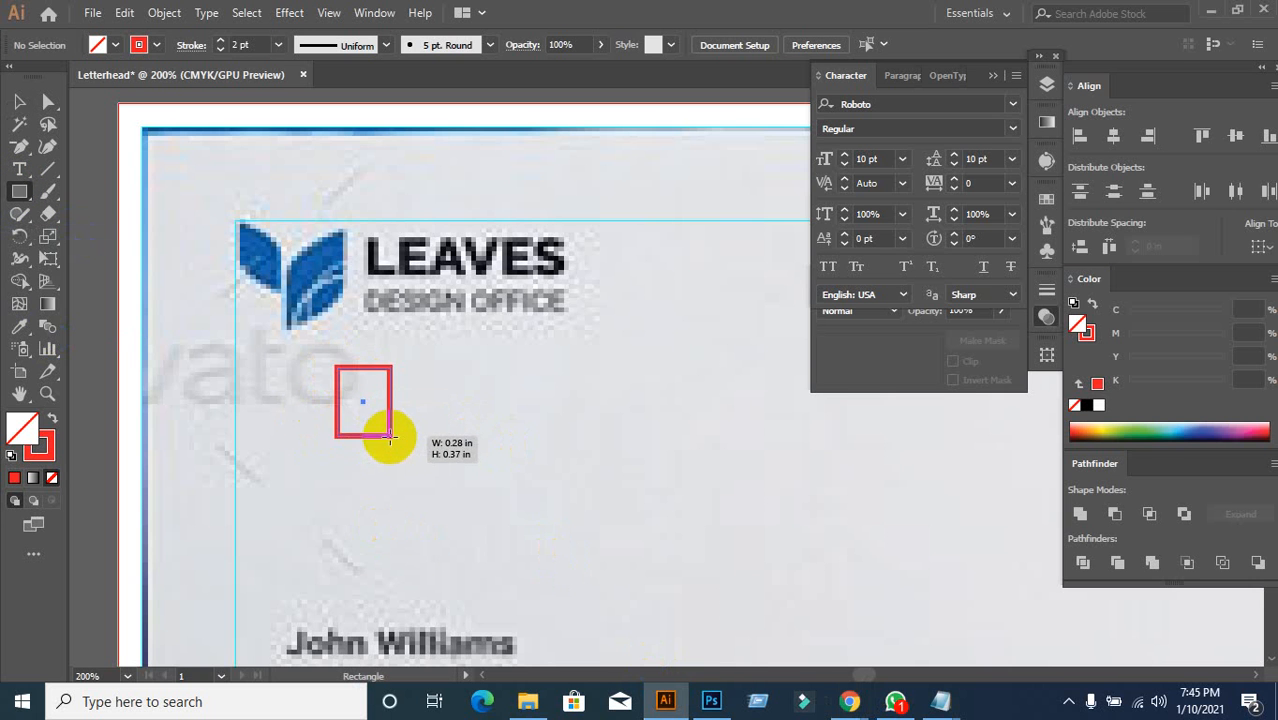
pyautogui.click(53, 424)
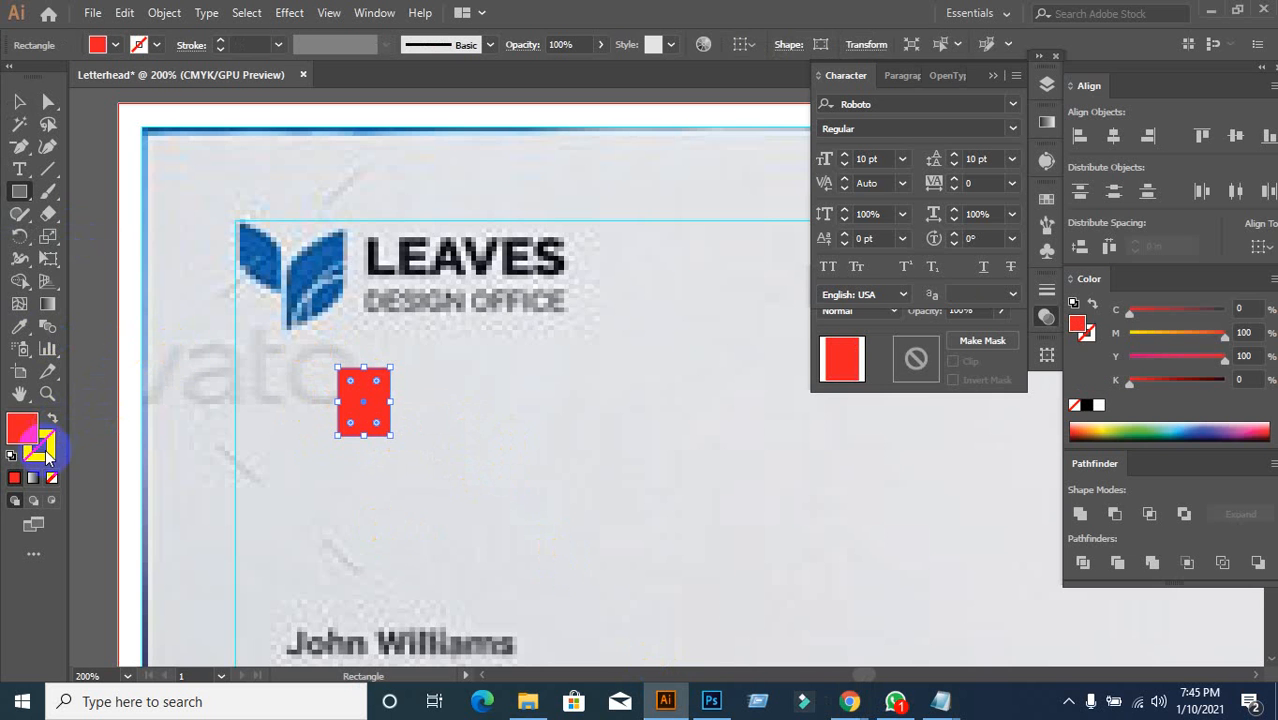
pyautogui.click(20, 103)
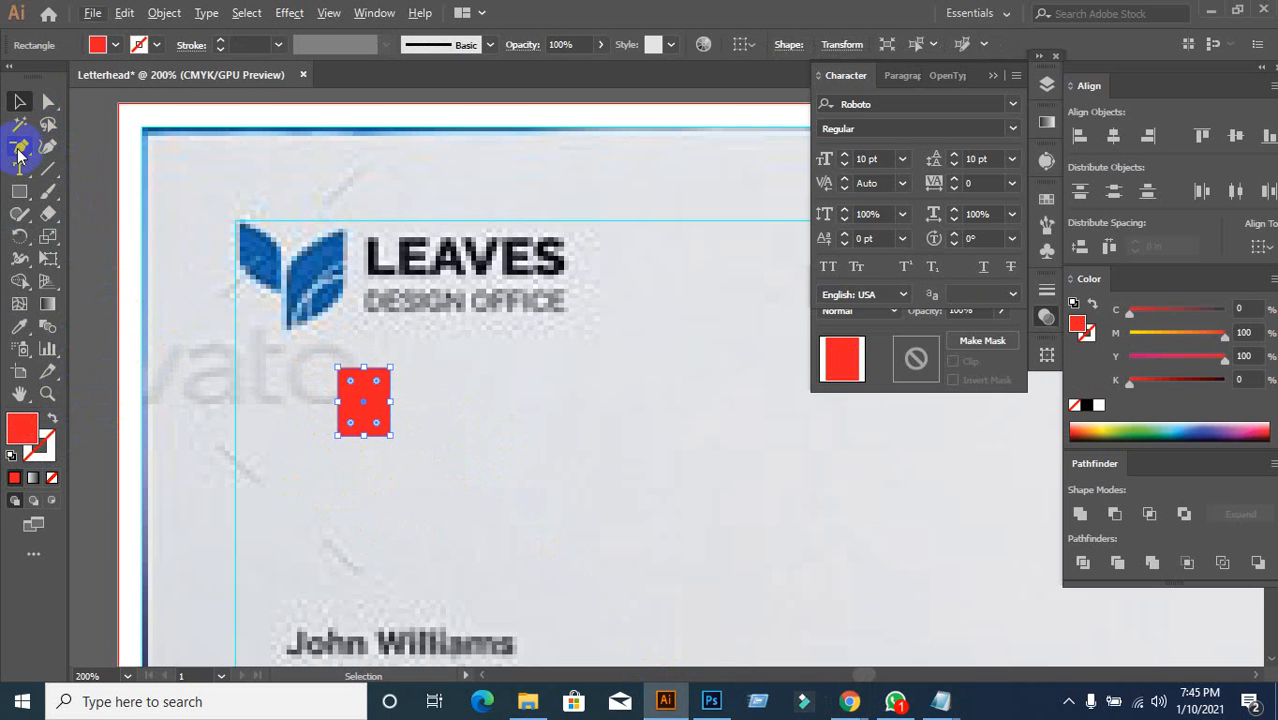
# Step: Try adding anchor points to the rectangle, undoing it and dismissing the warning
pyautogui.moveTo(18, 150); pyautogui.dragTo(48, 168)
pyautogui.click(81, 172)
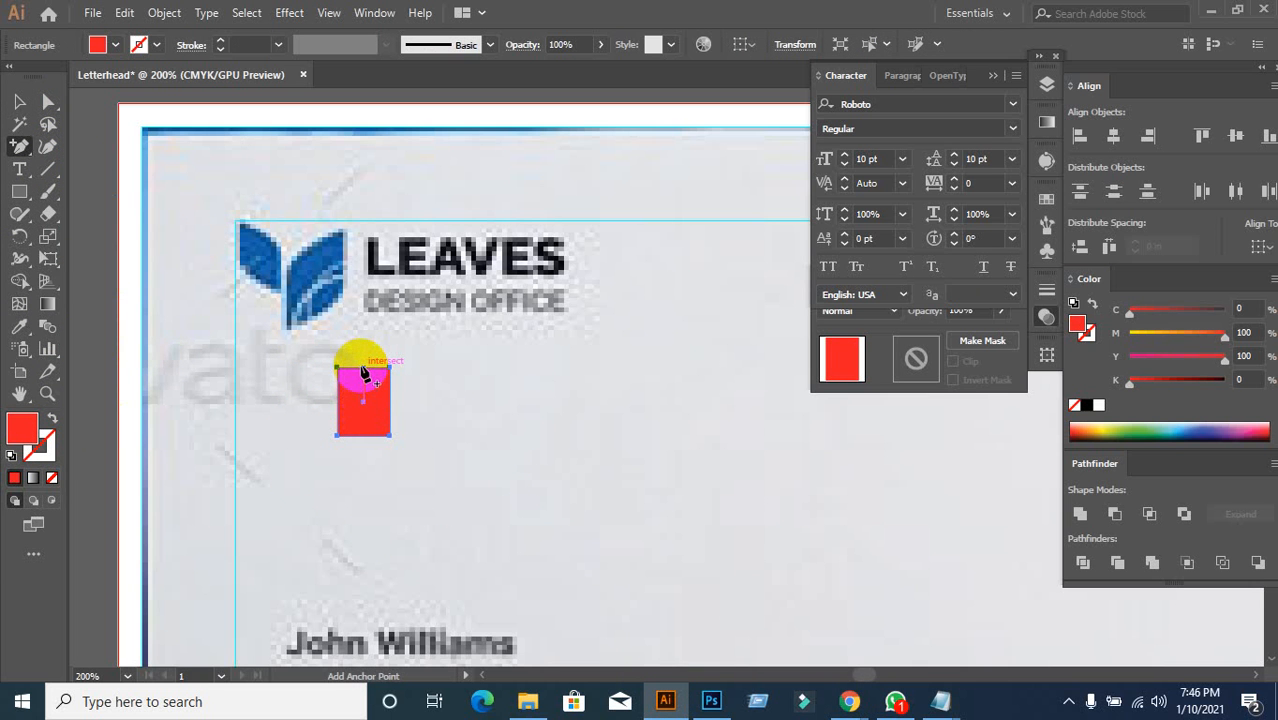
pyautogui.click(363, 369)
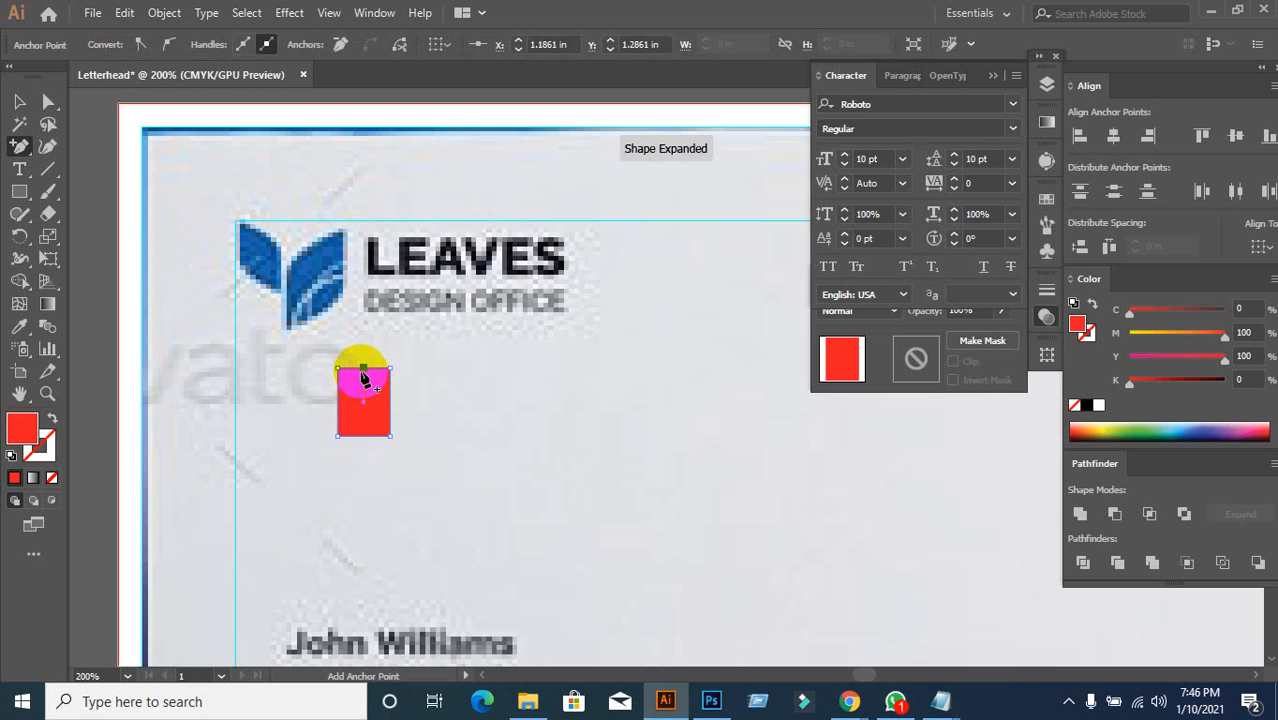
pyautogui.hotkey('ctrl', 'z')
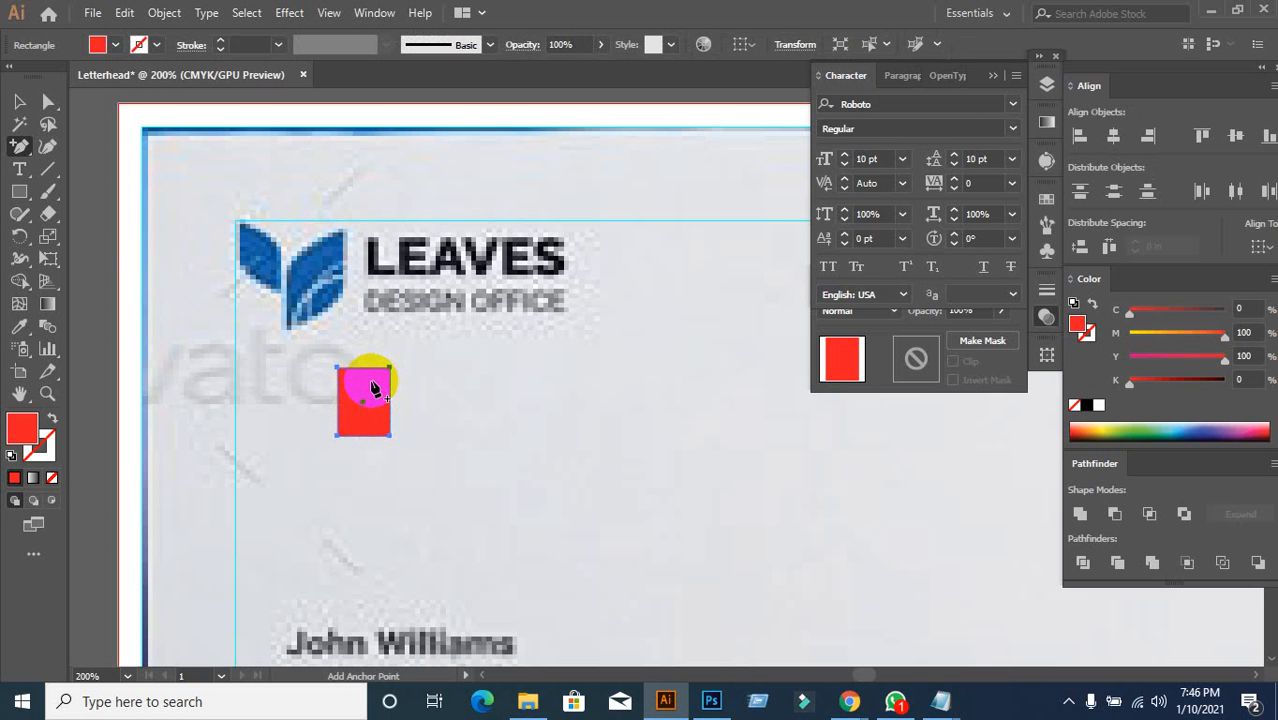
pyautogui.click(373, 388)
pyautogui.click(755, 373)
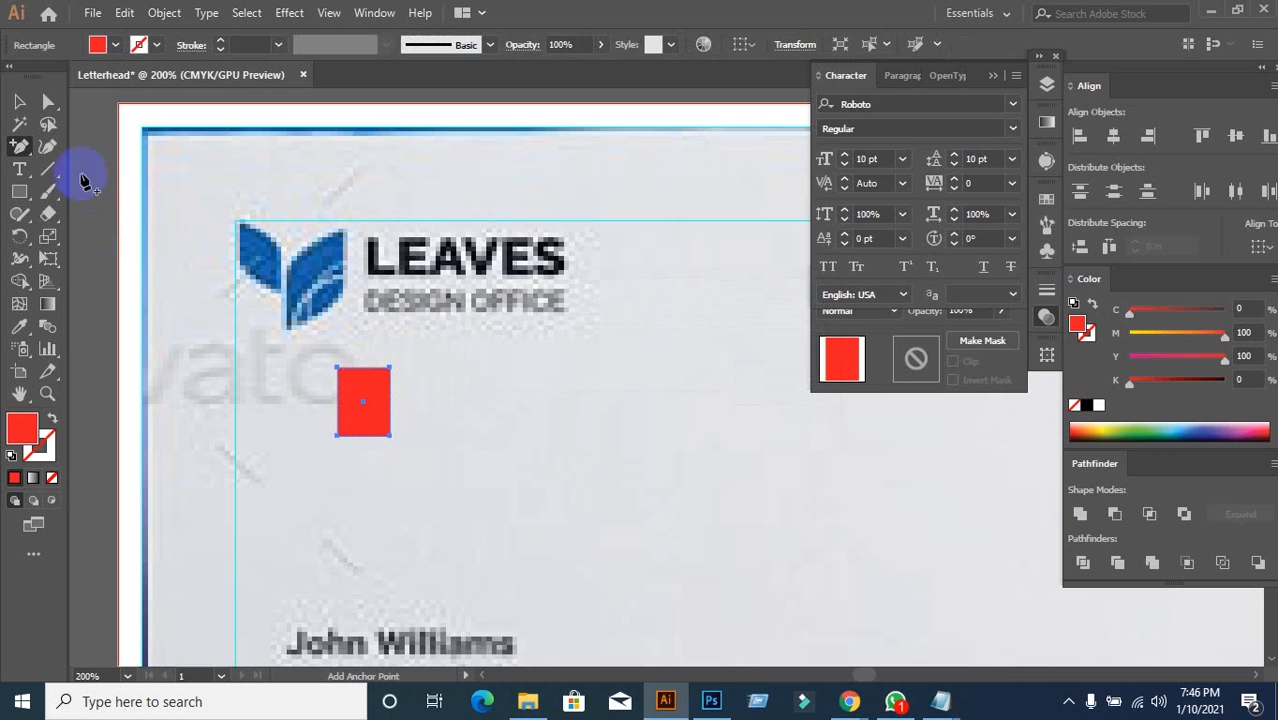
# Step: Drag the corner widgets to round two opposite corners into a leaf shape
pyautogui.click(19, 101)
pyautogui.click(374, 416)
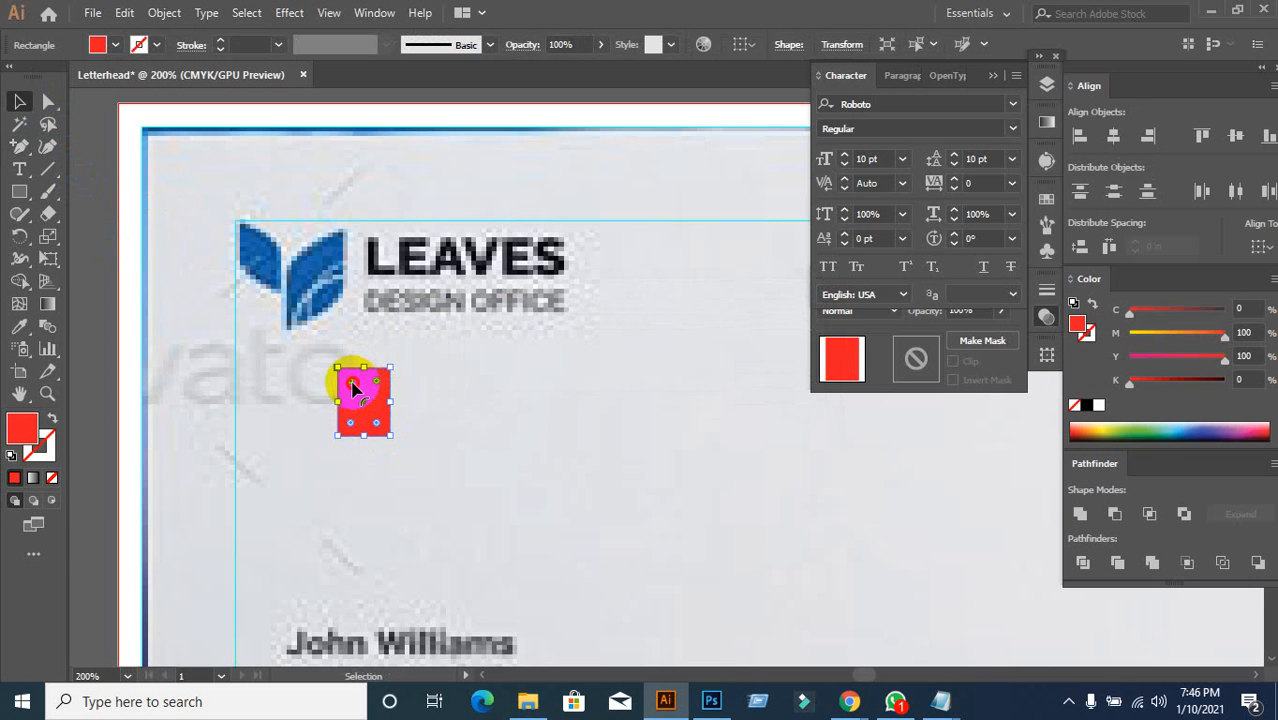
pyautogui.moveTo(352, 383); pyautogui.dragTo(367, 403)
pyautogui.hotkey('ctrl', 'z')
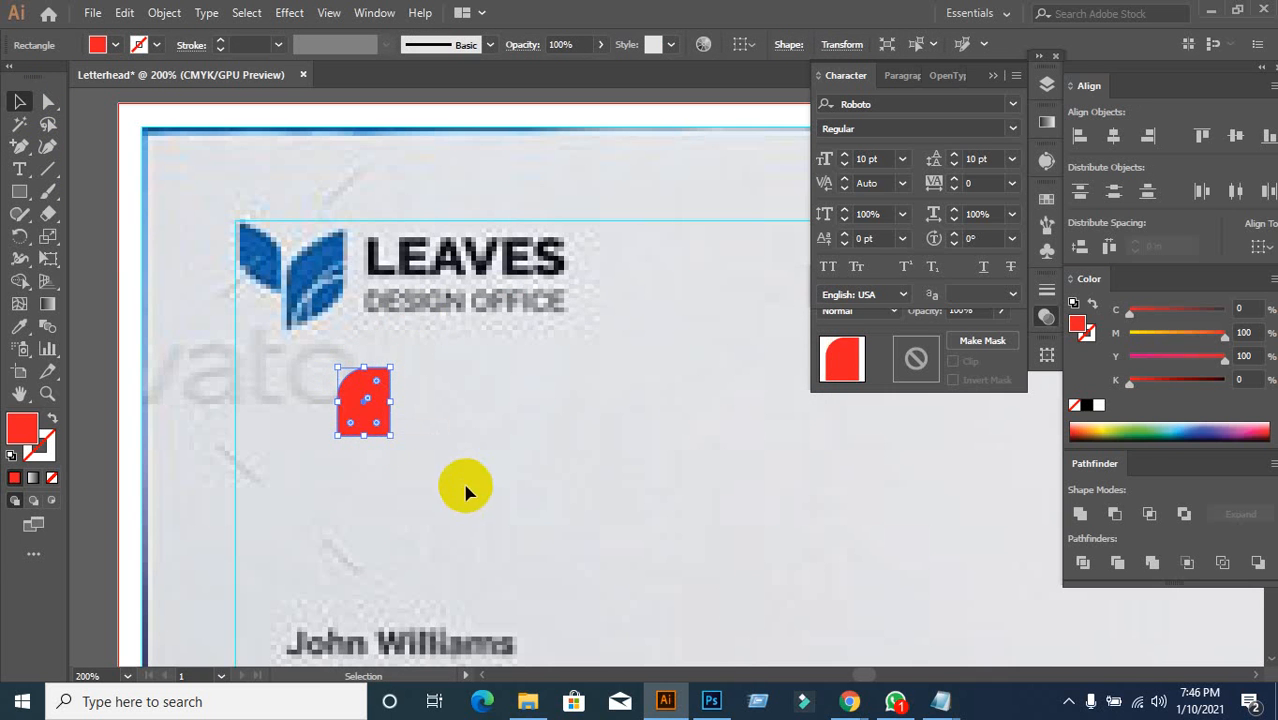
pyautogui.hotkey('ctrl', 'z')
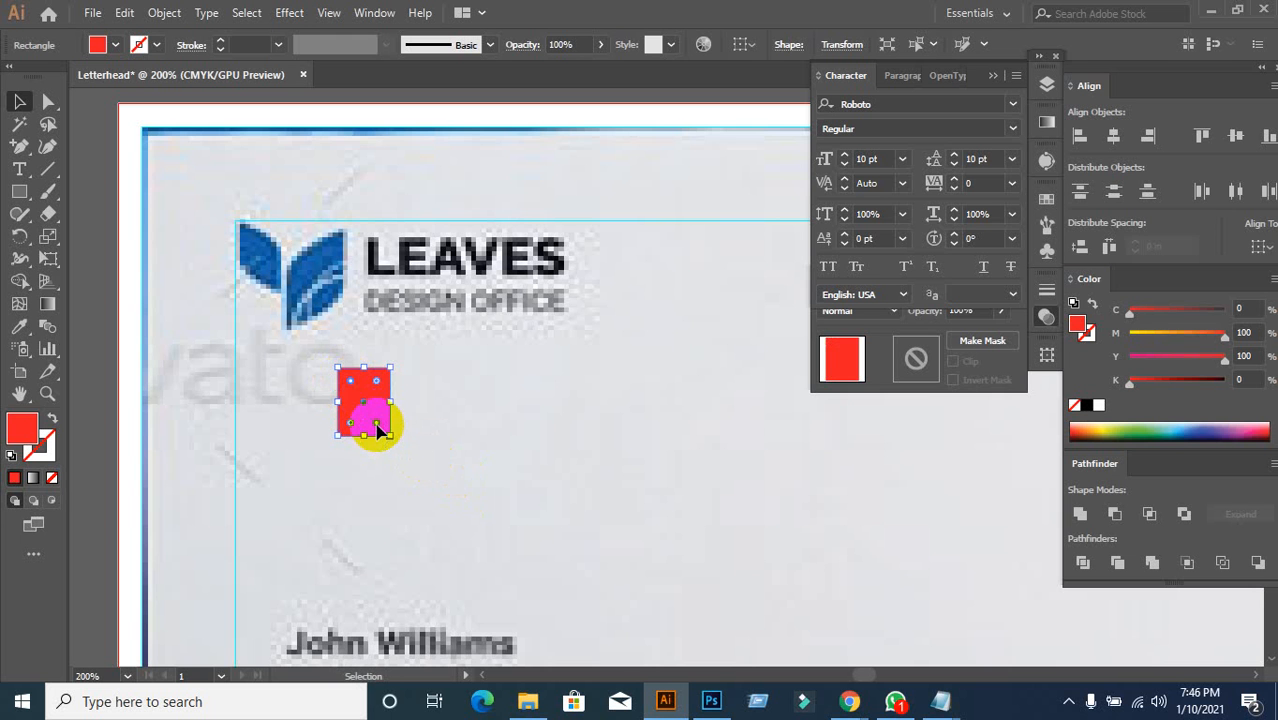
pyautogui.moveTo(351, 381); pyautogui.dragTo(366, 402)
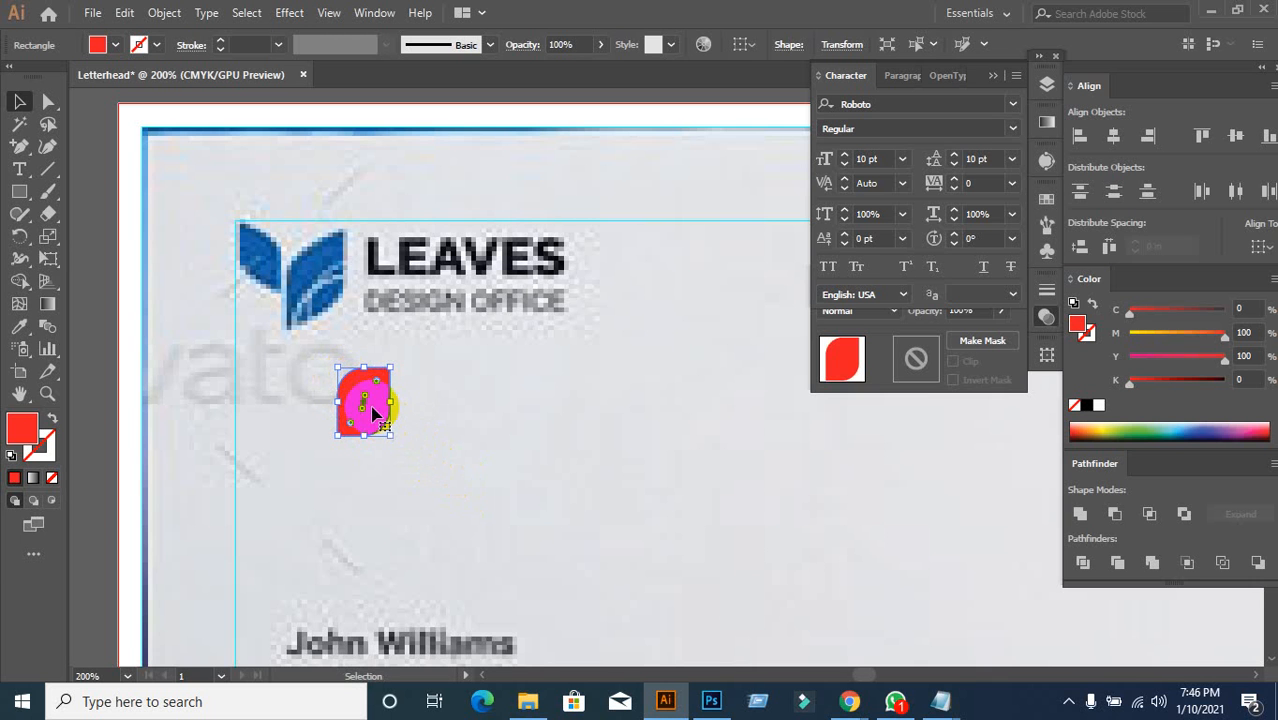
pyautogui.click(489, 443)
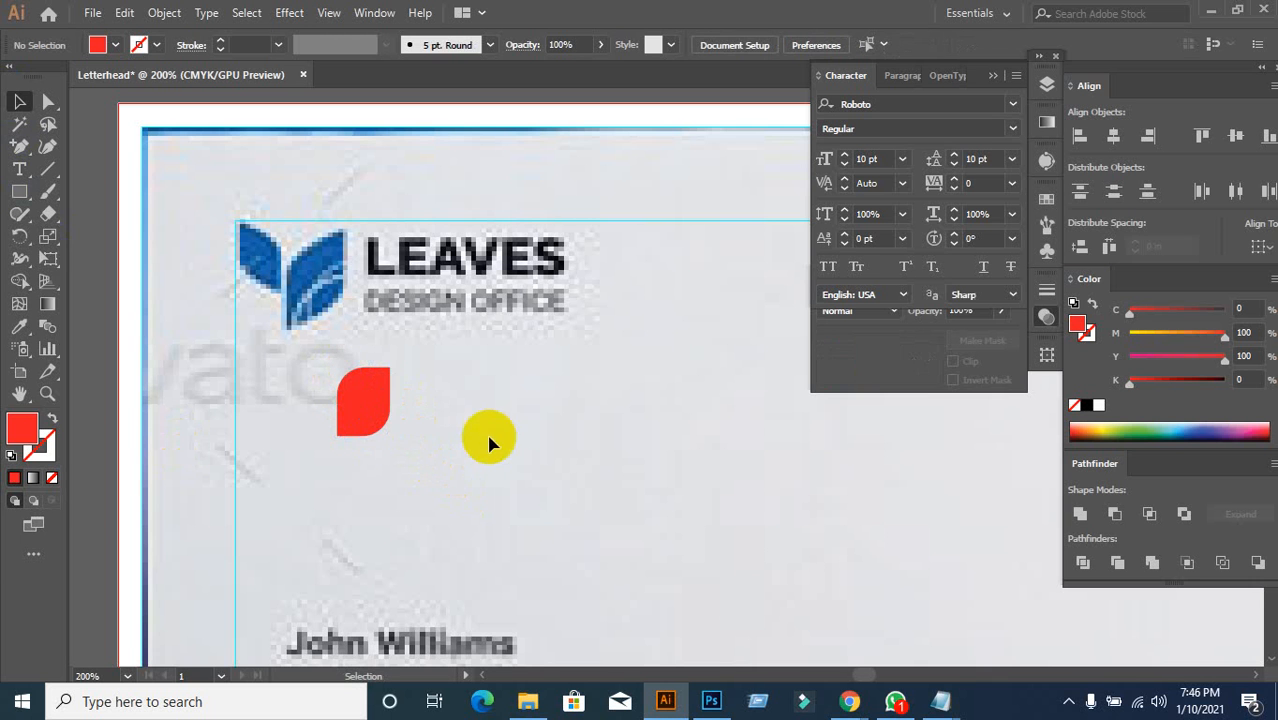
# Step: Place red leaf copies over the left and right blue leaves of the logo
pyautogui.moveTo(355, 392); pyautogui.dragTo(258, 247)
pyautogui.hotkey('ctrl', 'z')
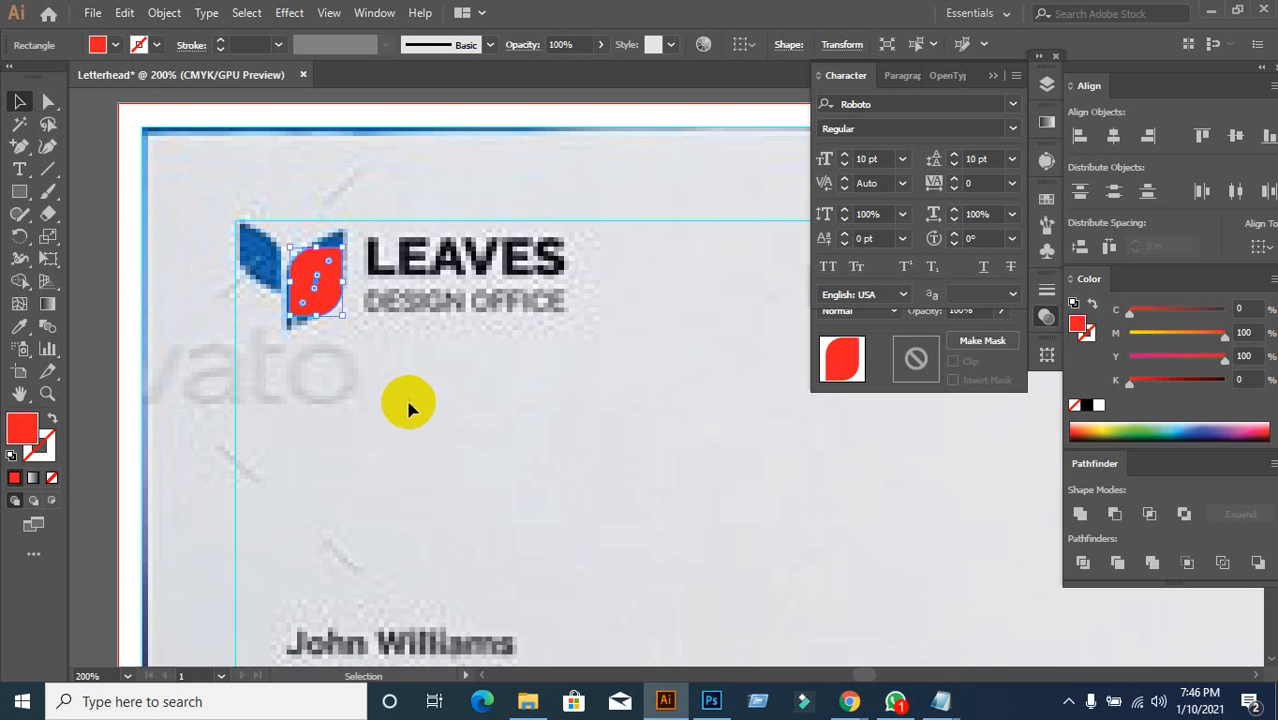
pyautogui.click(408, 405)
pyautogui.click(322, 294)
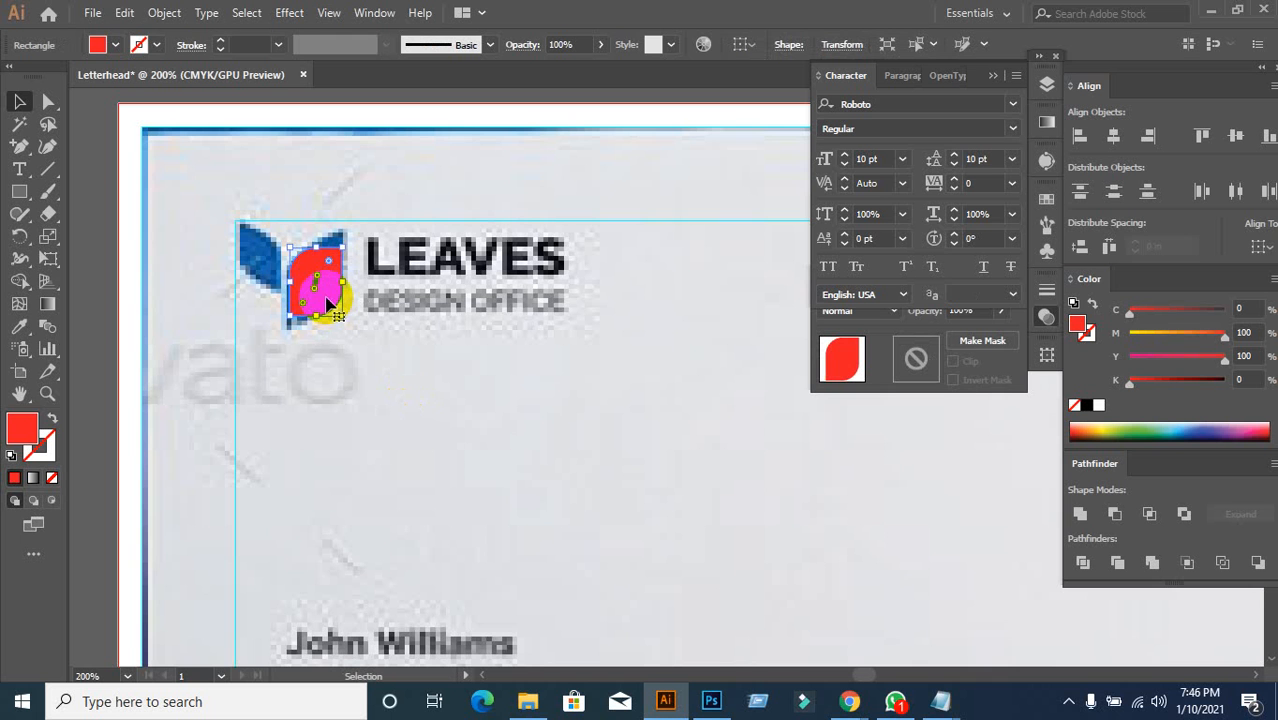
pyautogui.moveTo(330, 297); pyautogui.dragTo(265, 223)
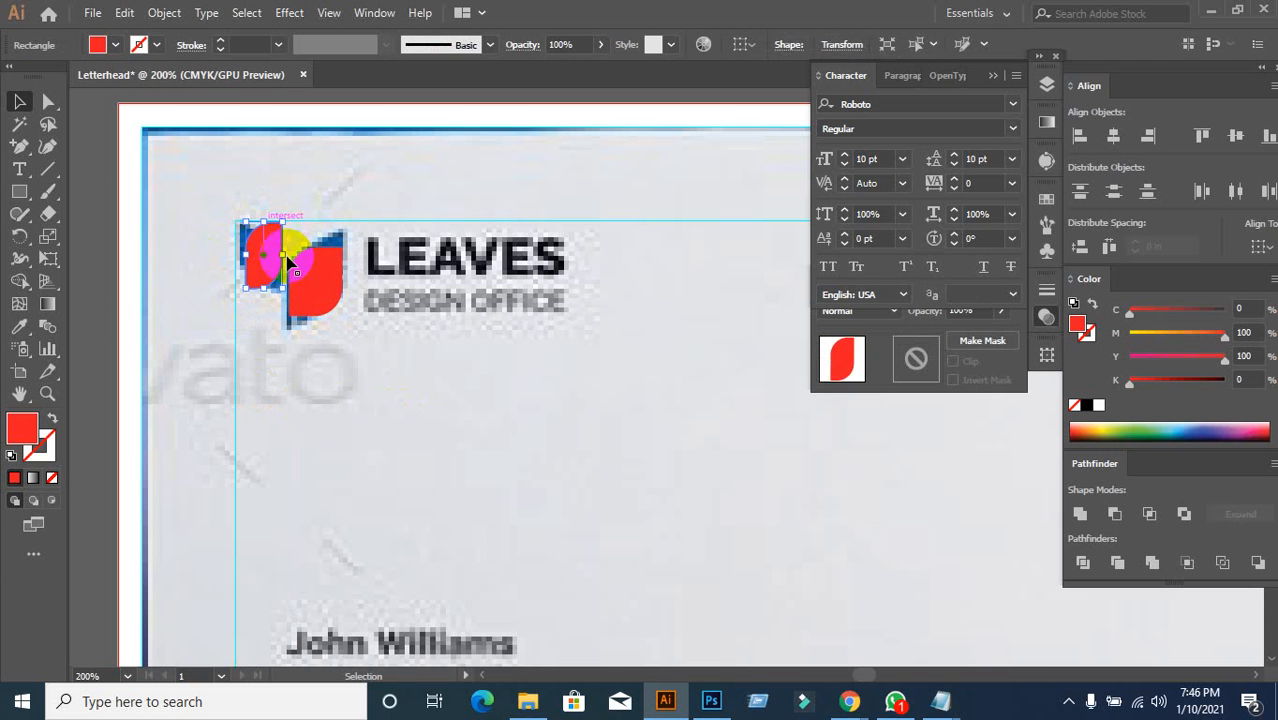
pyautogui.click(333, 410)
pyautogui.moveTo(321, 277); pyautogui.dragTo(246, 308)
pyautogui.click(351, 408)
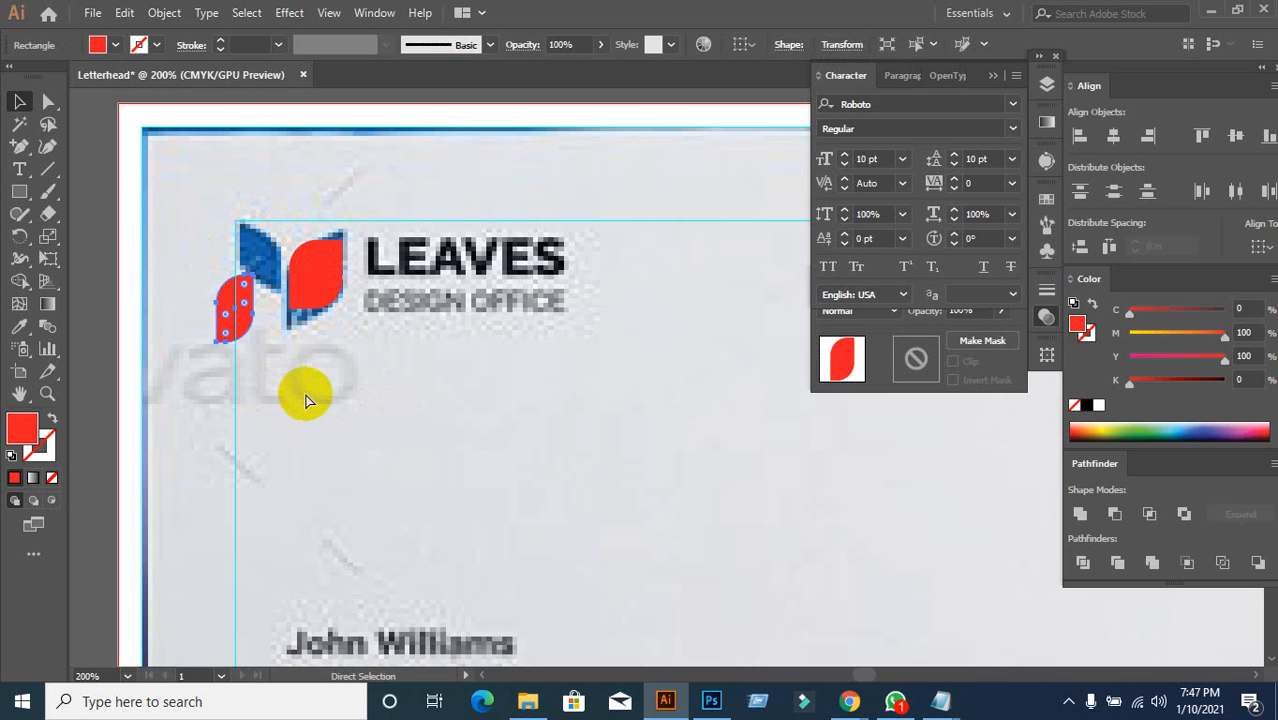
pyautogui.hotkey('ctrl', 'z')
# Step: Mirror the left red leaf vertically with the Reflect dialog
pyautogui.rightClick(263, 257)
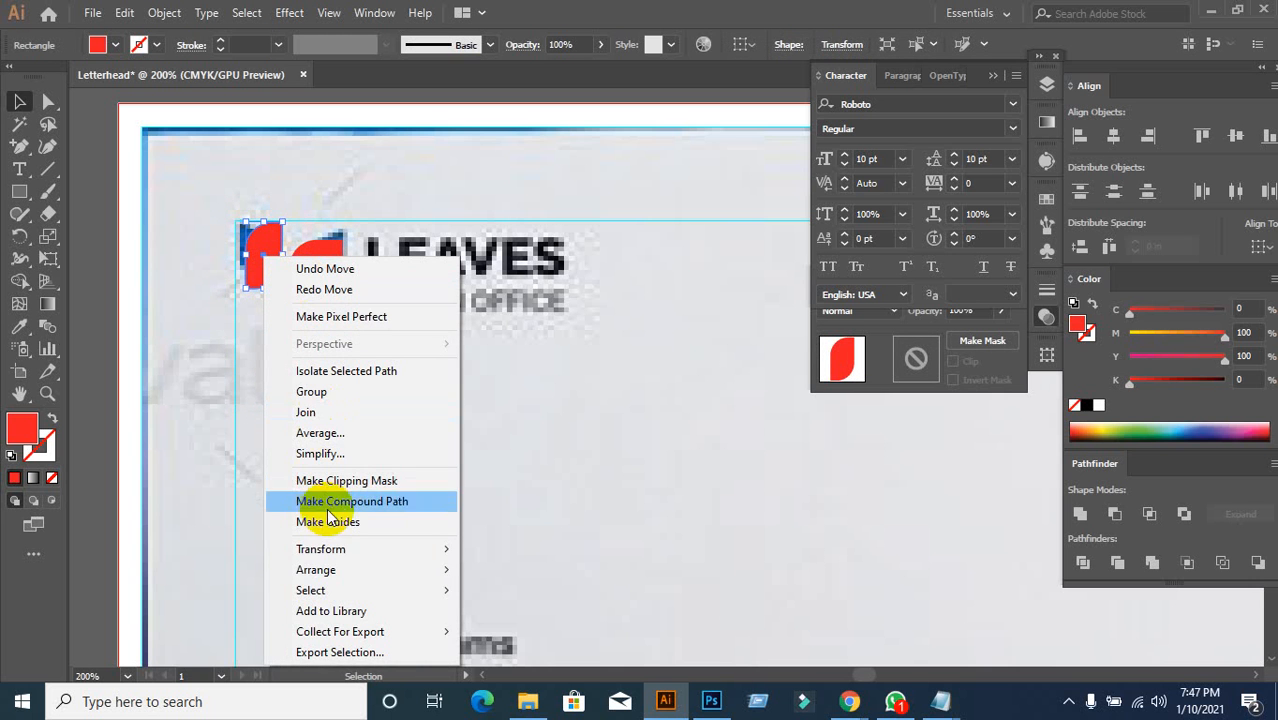
pyautogui.moveTo(336, 550)
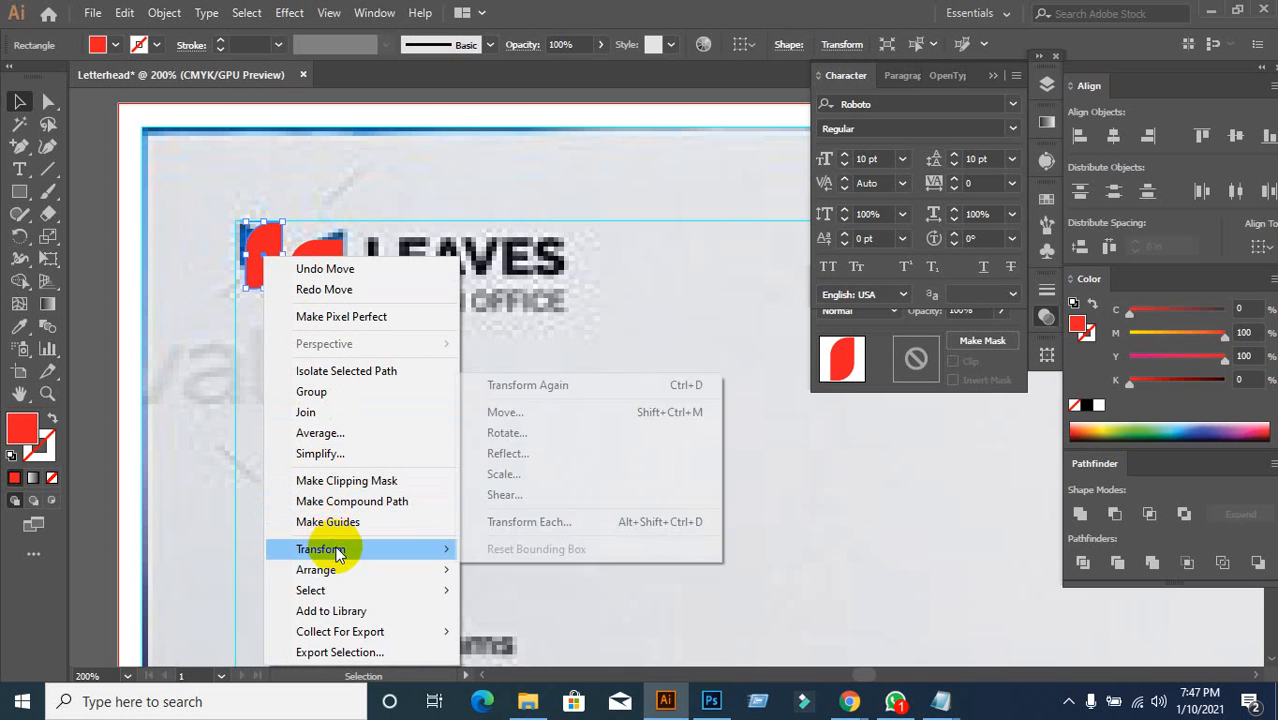
pyautogui.click(551, 455)
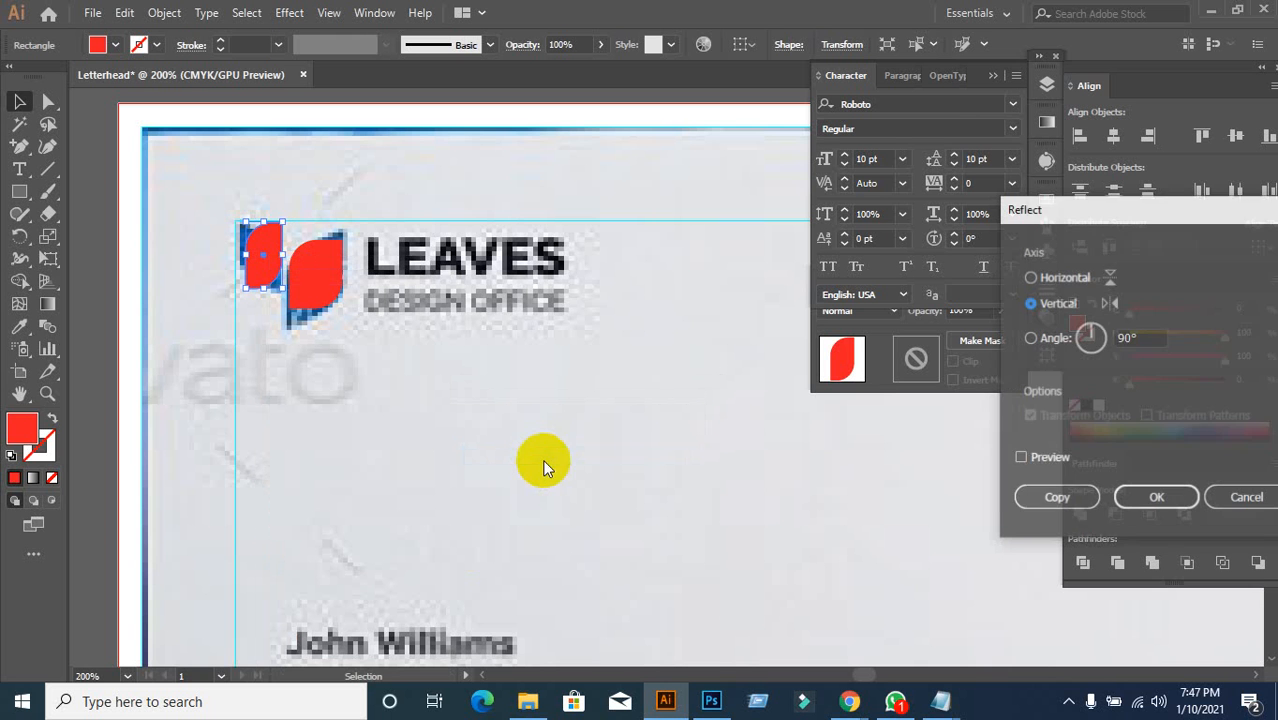
pyautogui.click(1033, 455)
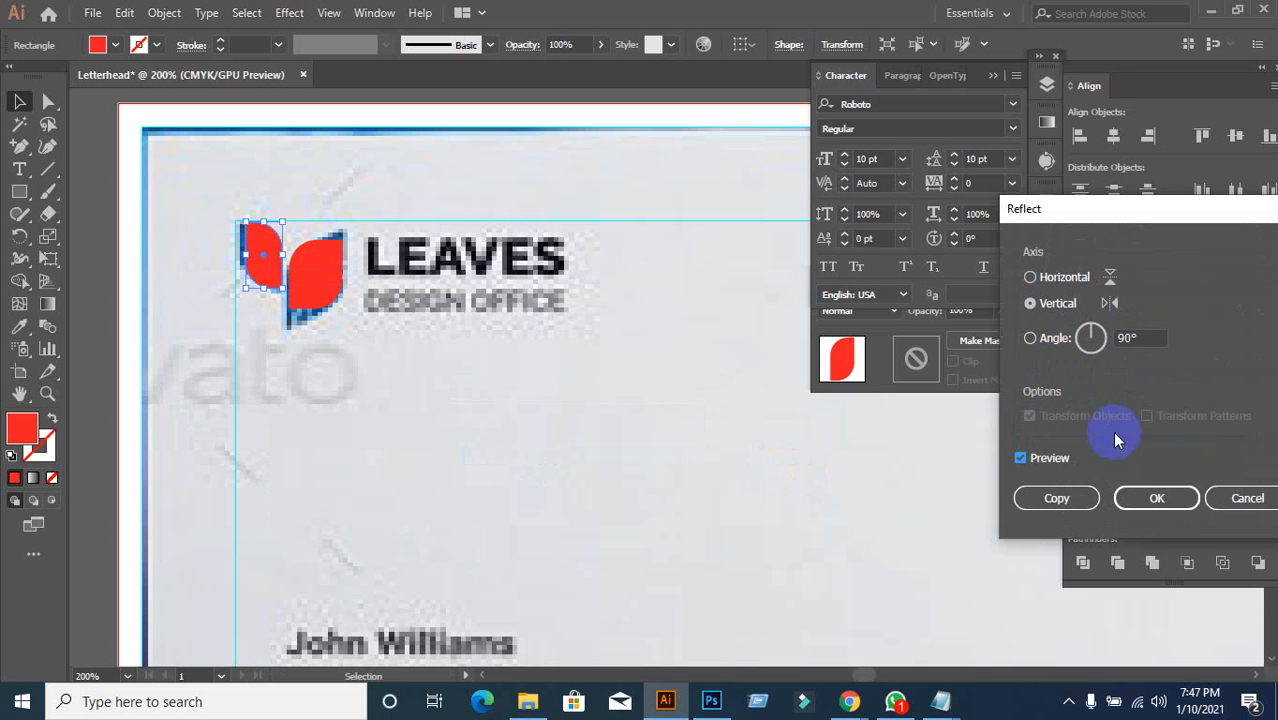
pyautogui.click(1158, 498)
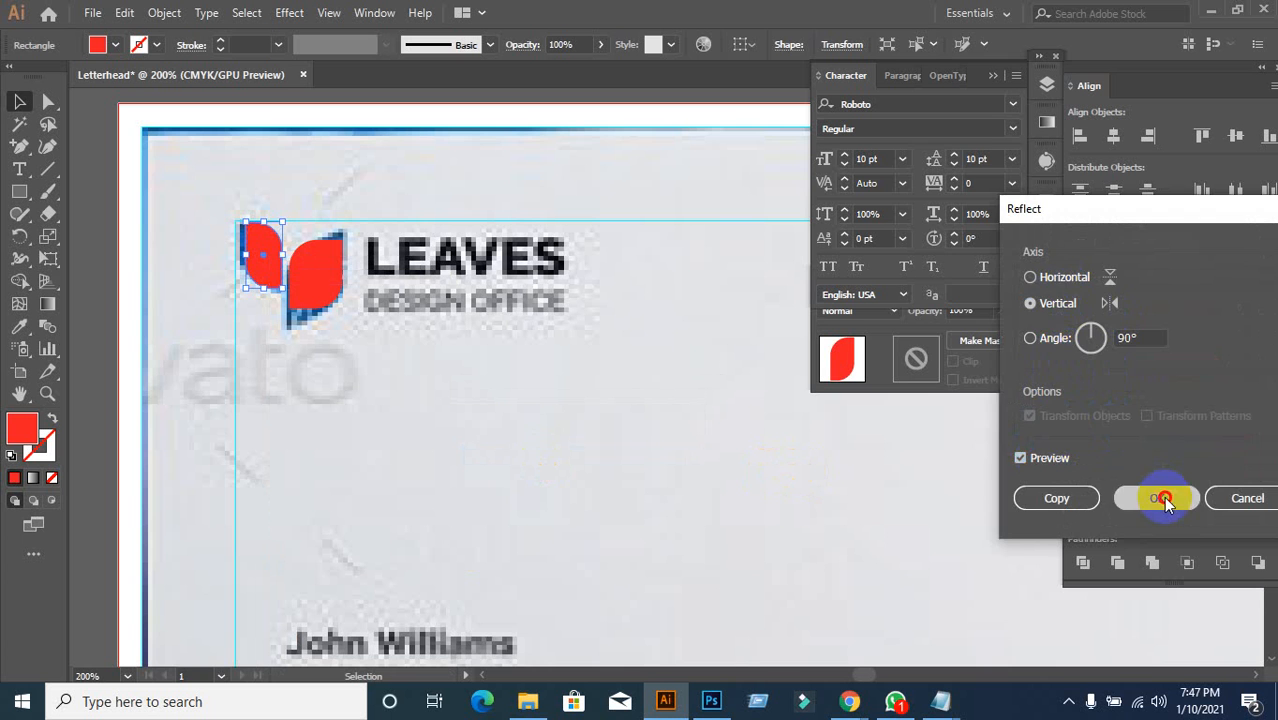
pyautogui.click(535, 472)
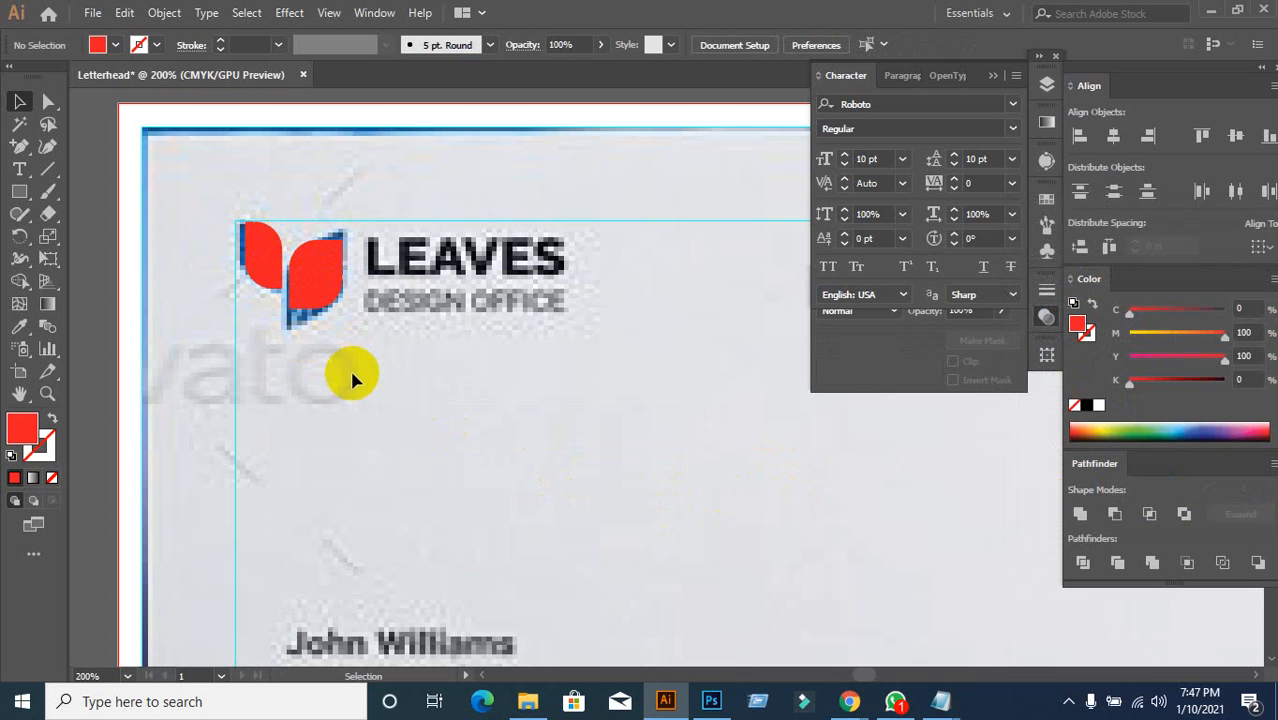
# Step: Test-move each red leaf, undoing the moves to keep them in place
pyautogui.moveTo(224, 208); pyautogui.dragTo(355, 346)
pyautogui.click(381, 404)
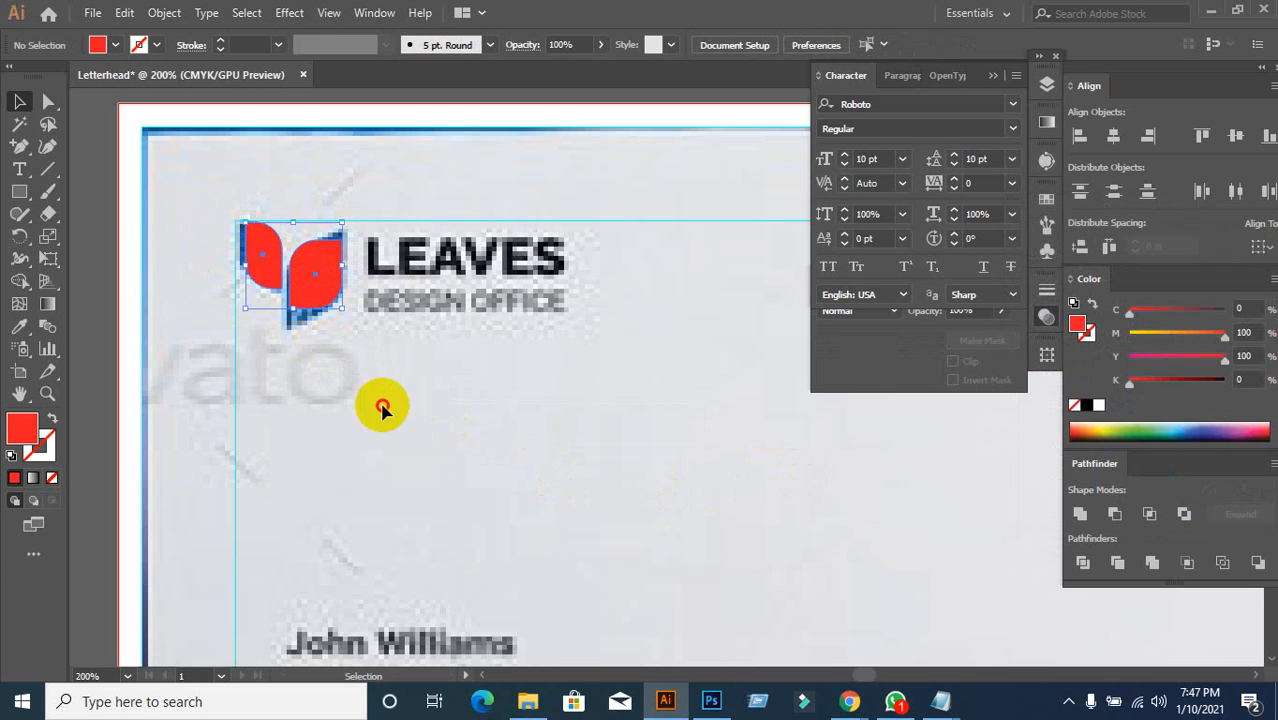
pyautogui.moveTo(280, 277); pyautogui.dragTo(252, 368)
pyautogui.hotkey('ctrl', 'z')
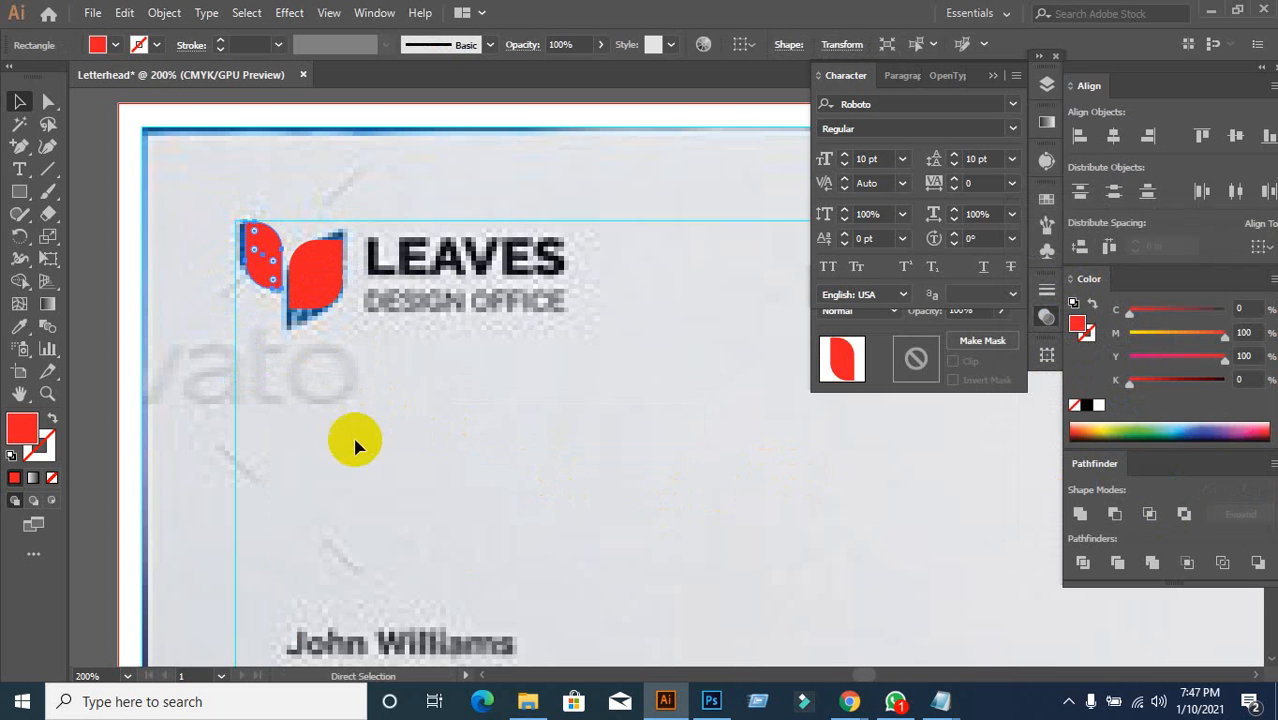
pyautogui.click(349, 443)
pyautogui.moveTo(319, 294); pyautogui.dragTo(345, 398)
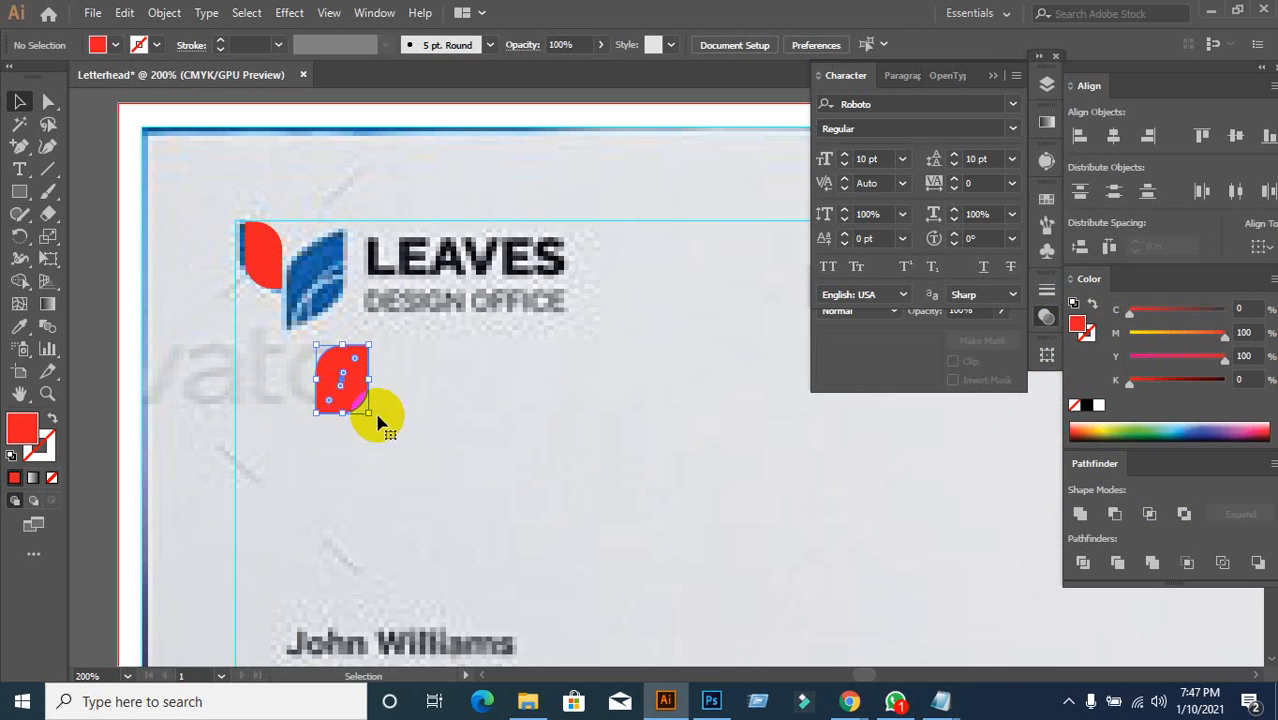
pyautogui.hotkey('ctrl', 'z')
pyautogui.click(381, 414)
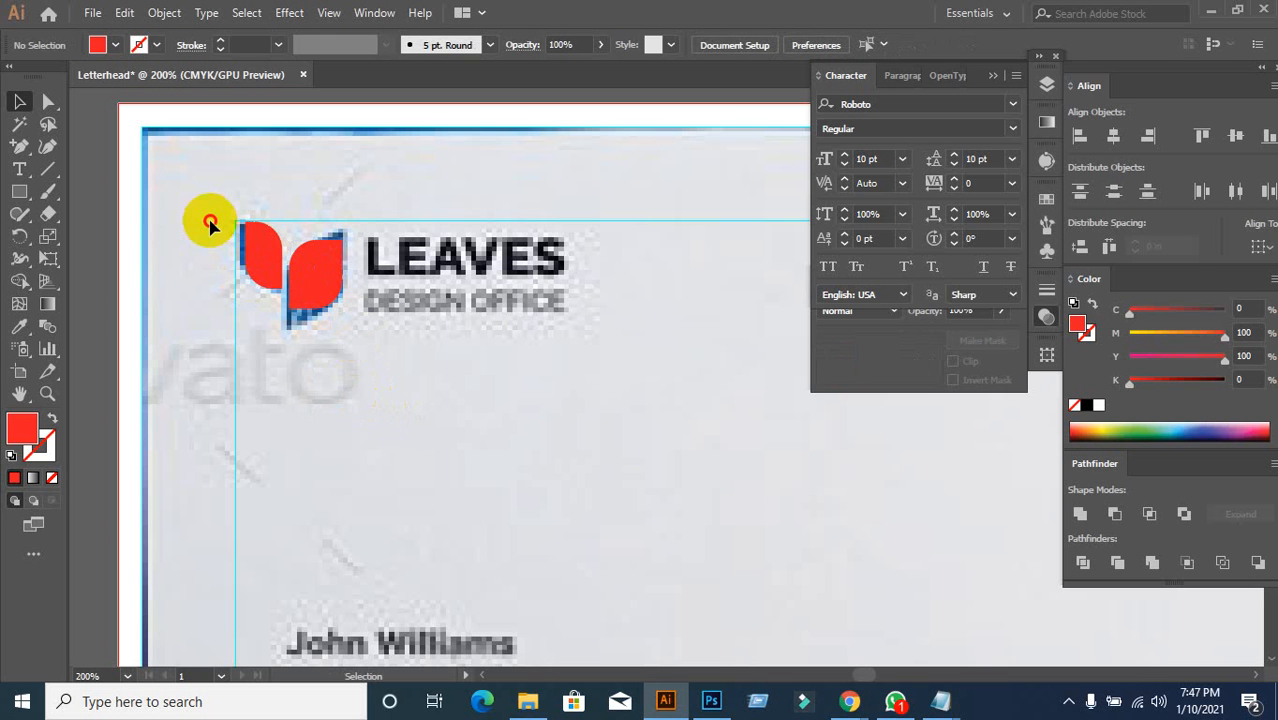
# Step: Marquee-select both red leaves and group them with Ctrl+G
pyautogui.moveTo(210, 224); pyautogui.dragTo(368, 350)
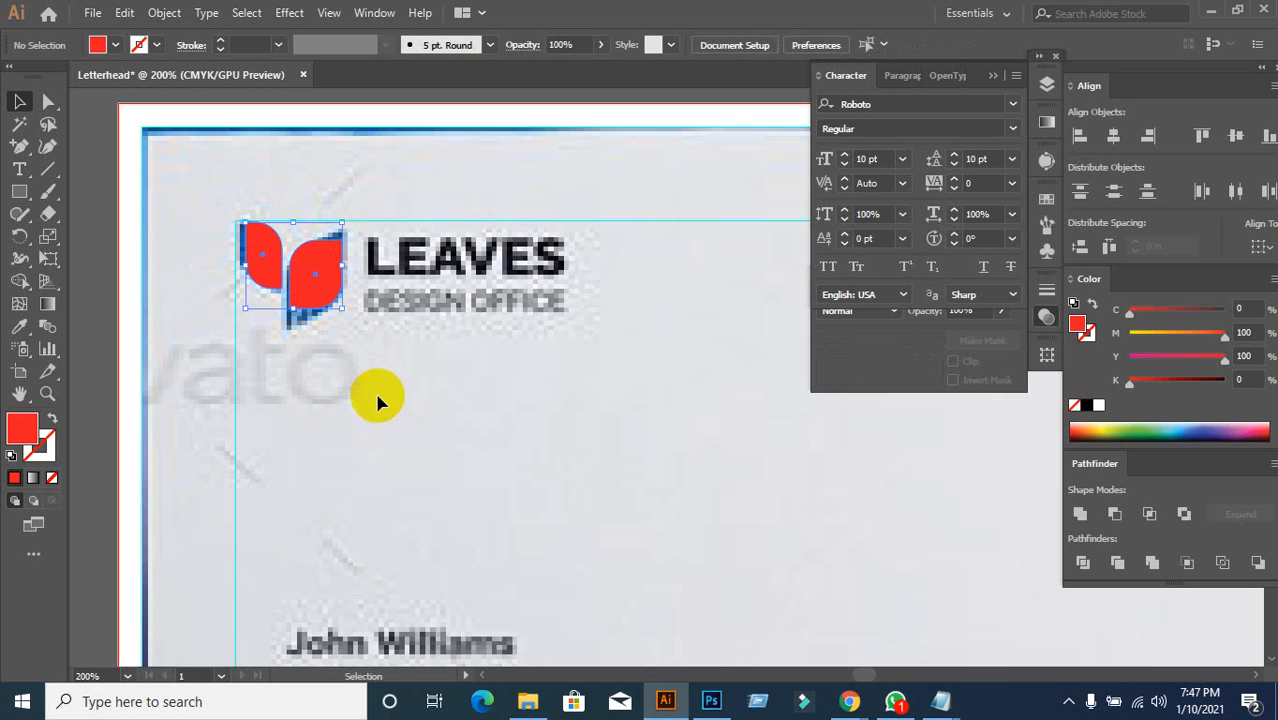
pyautogui.hotkey('ctrl', 'g')
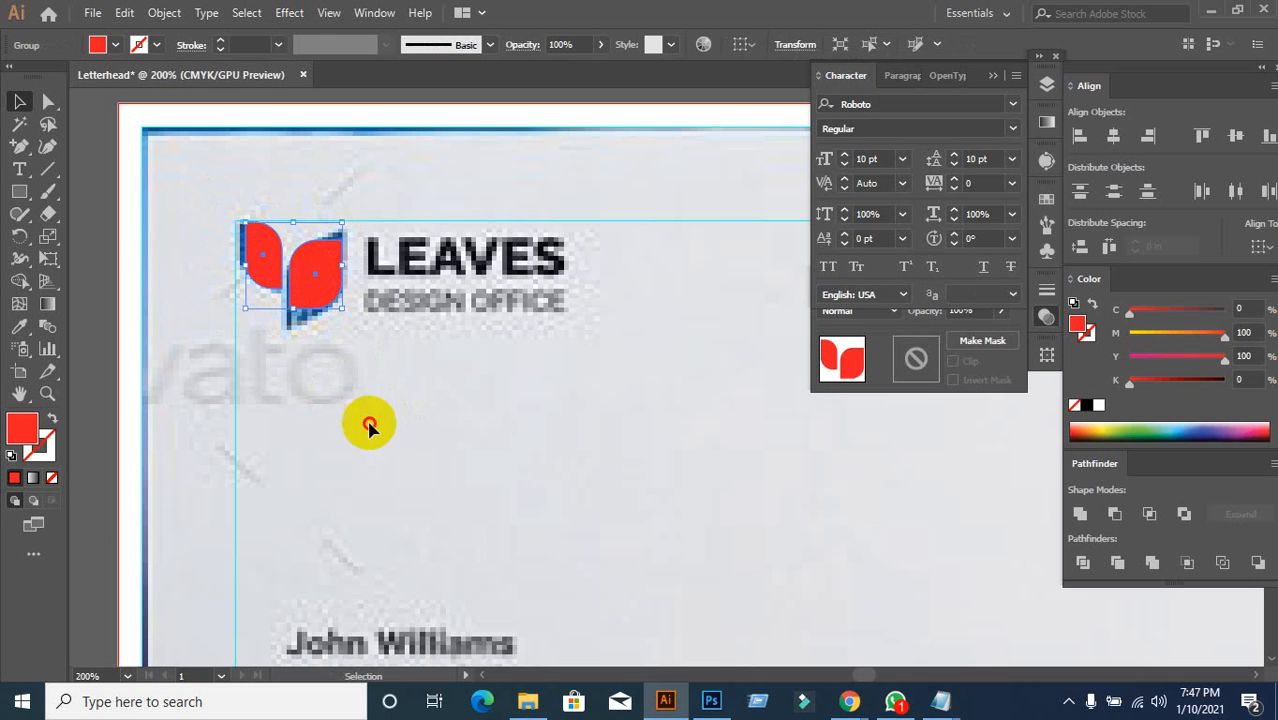
pyautogui.click(369, 426)
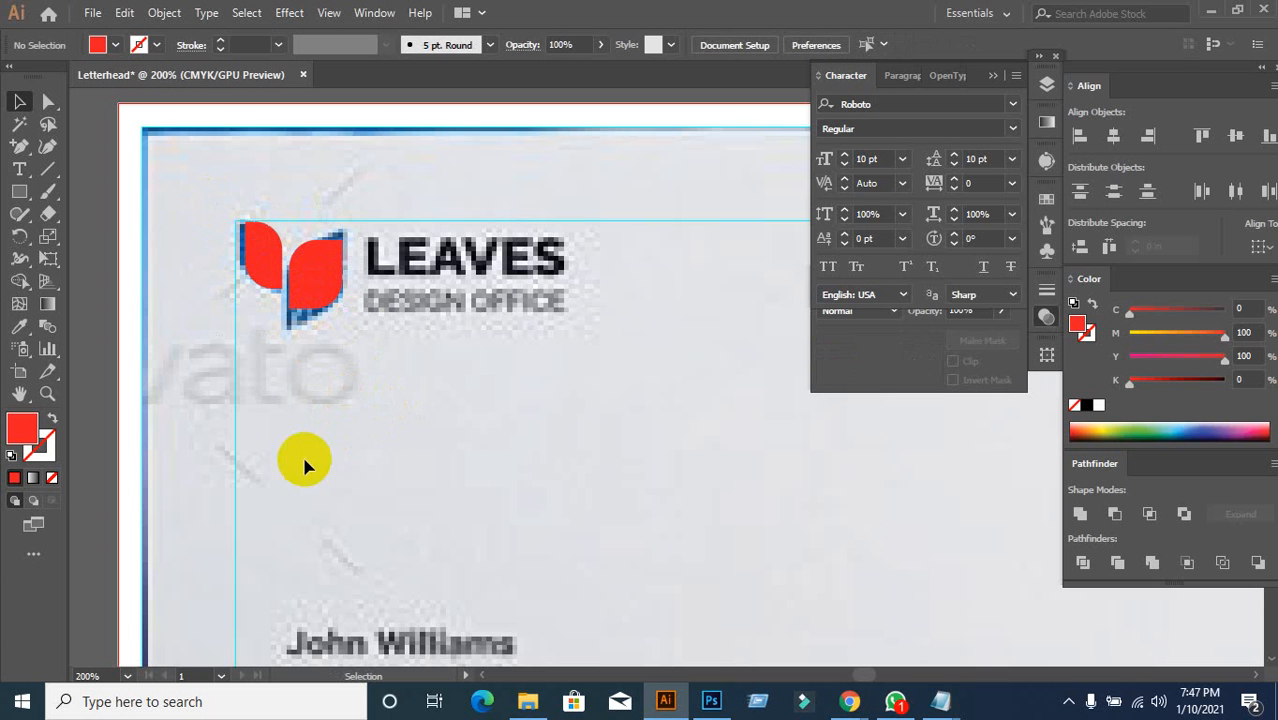
# Step: Type a new text object over the LEAVES wordmark and fill it red
pyautogui.click(19, 169)
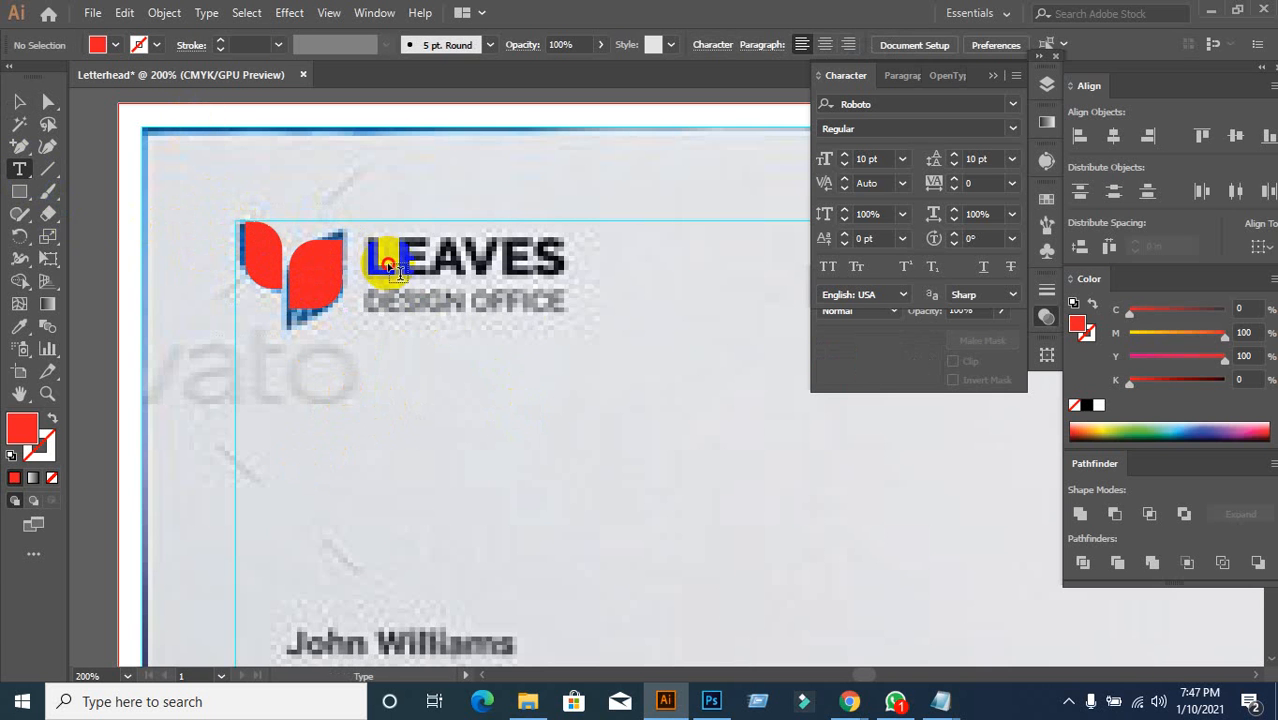
pyautogui.click(381, 256)
pyautogui.write('Leaves')
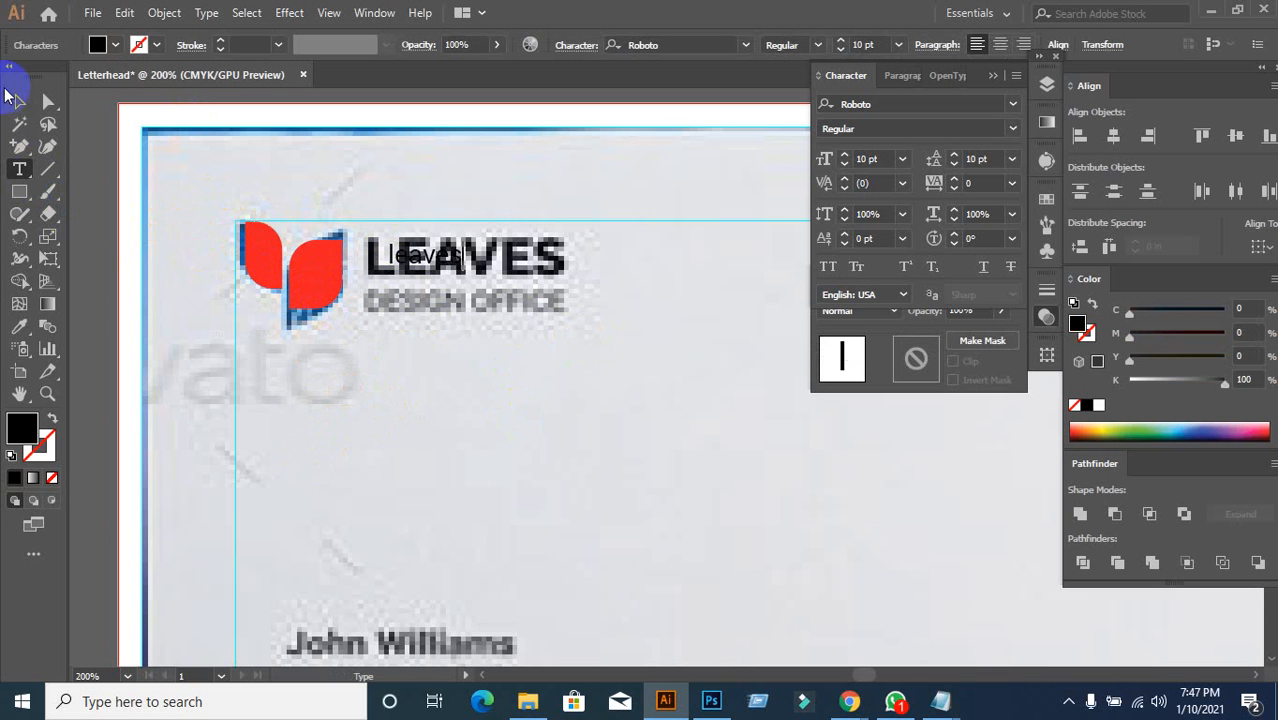
pyautogui.click(19, 101)
pyautogui.click(98, 44)
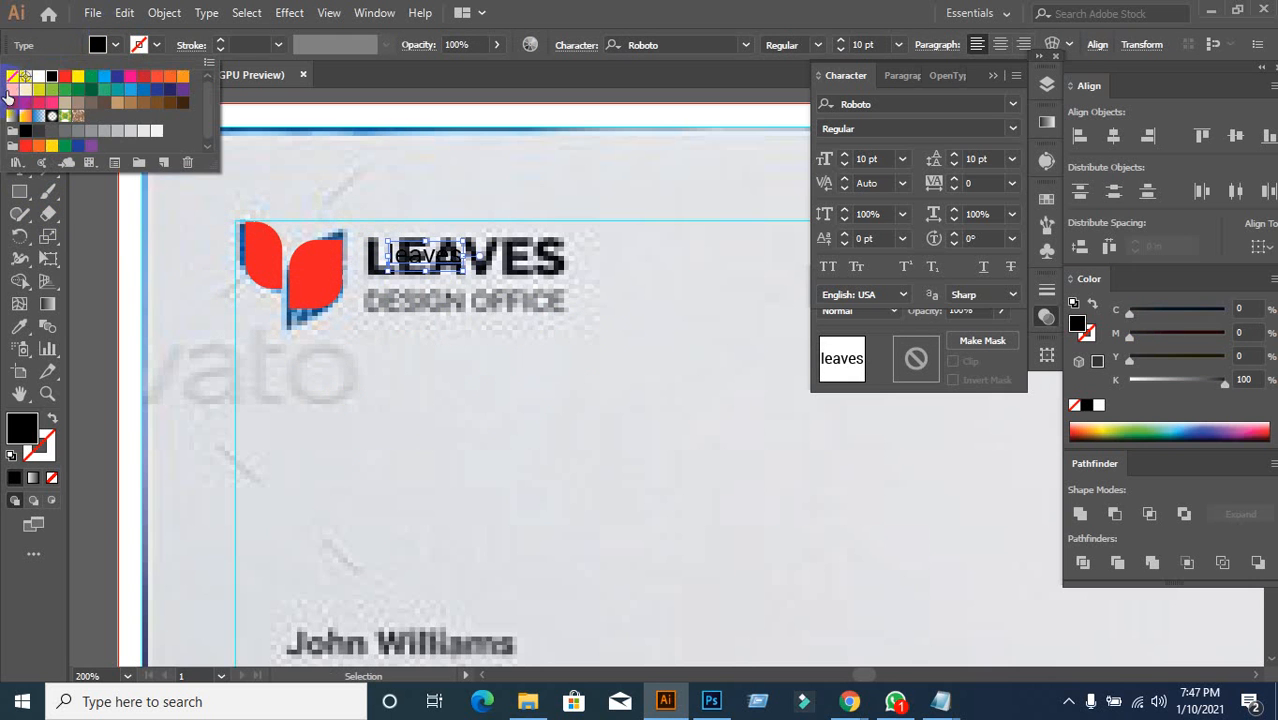
pyautogui.click(65, 77)
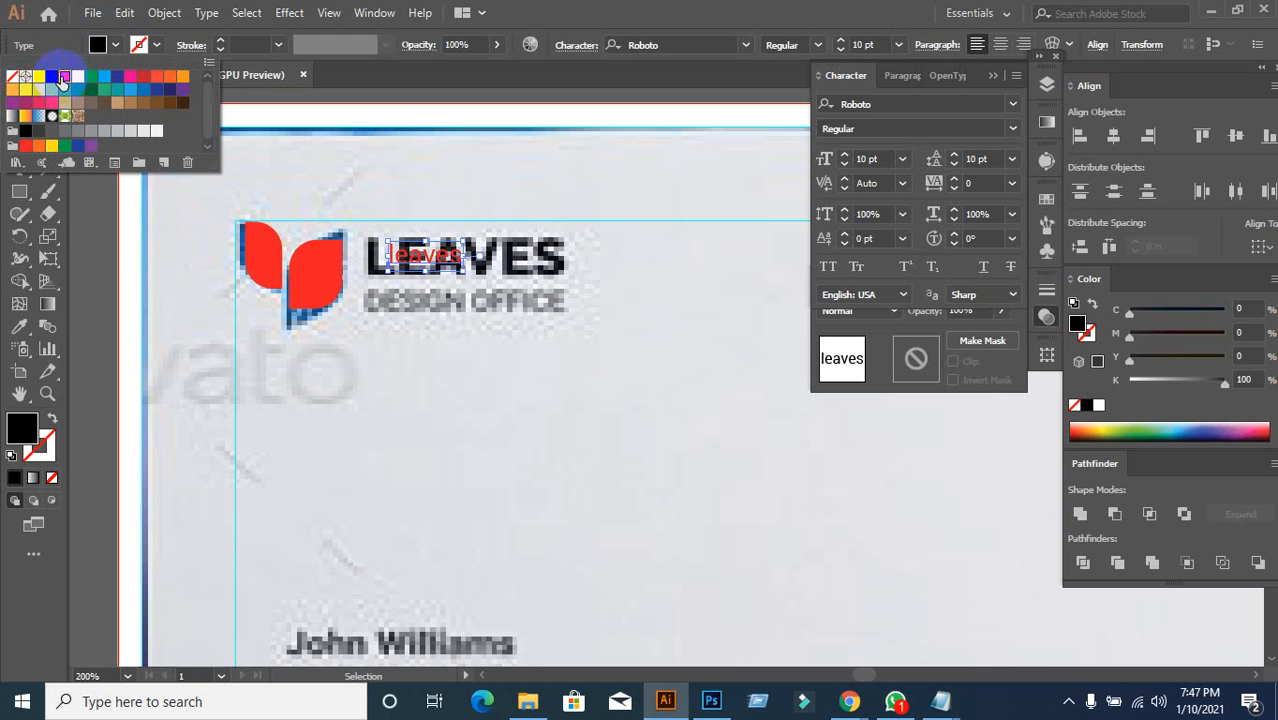
pyautogui.click(1009, 127)
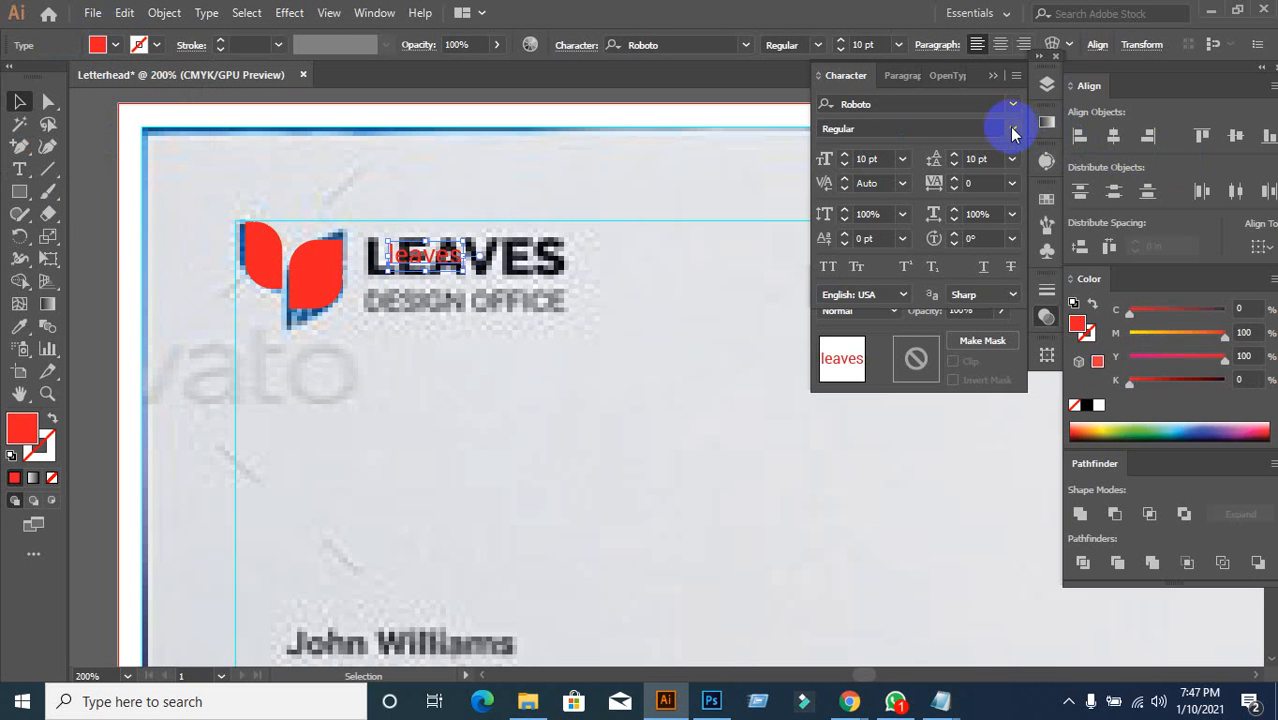
# Step: Set the text to All Caps in Raleway ExtraBold
pyautogui.click(1009, 127)
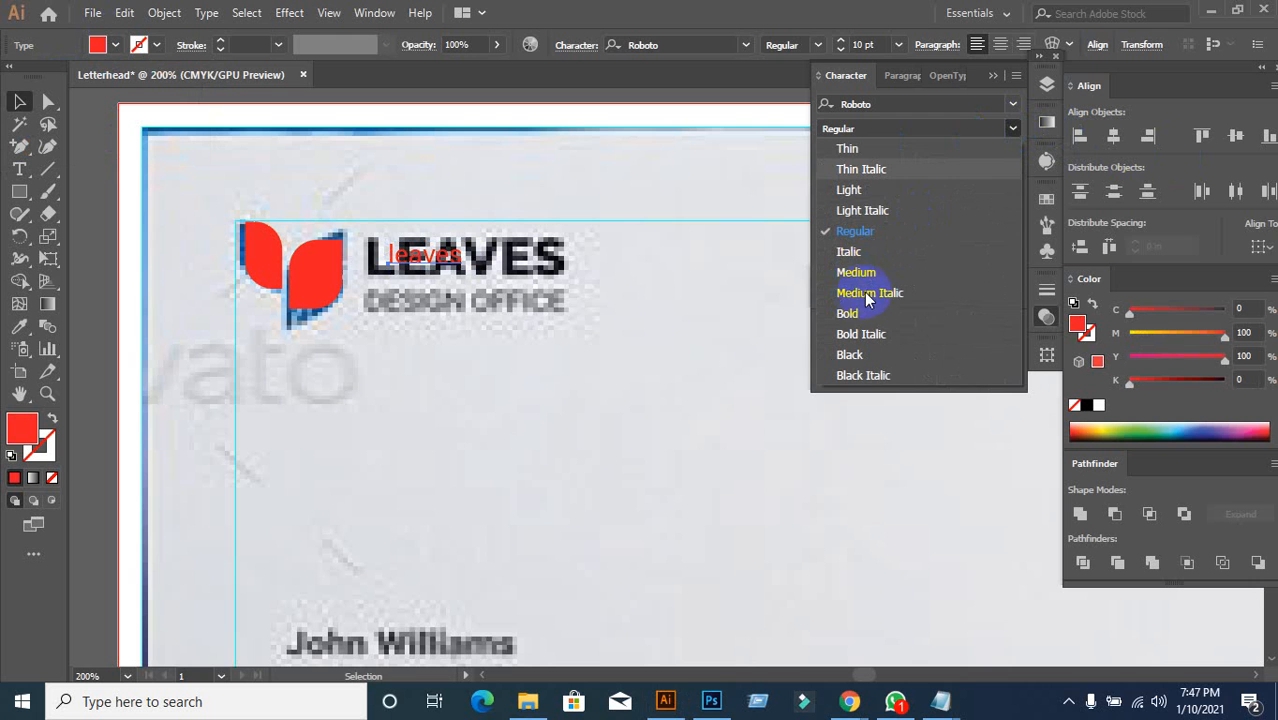
pyautogui.click(850, 315)
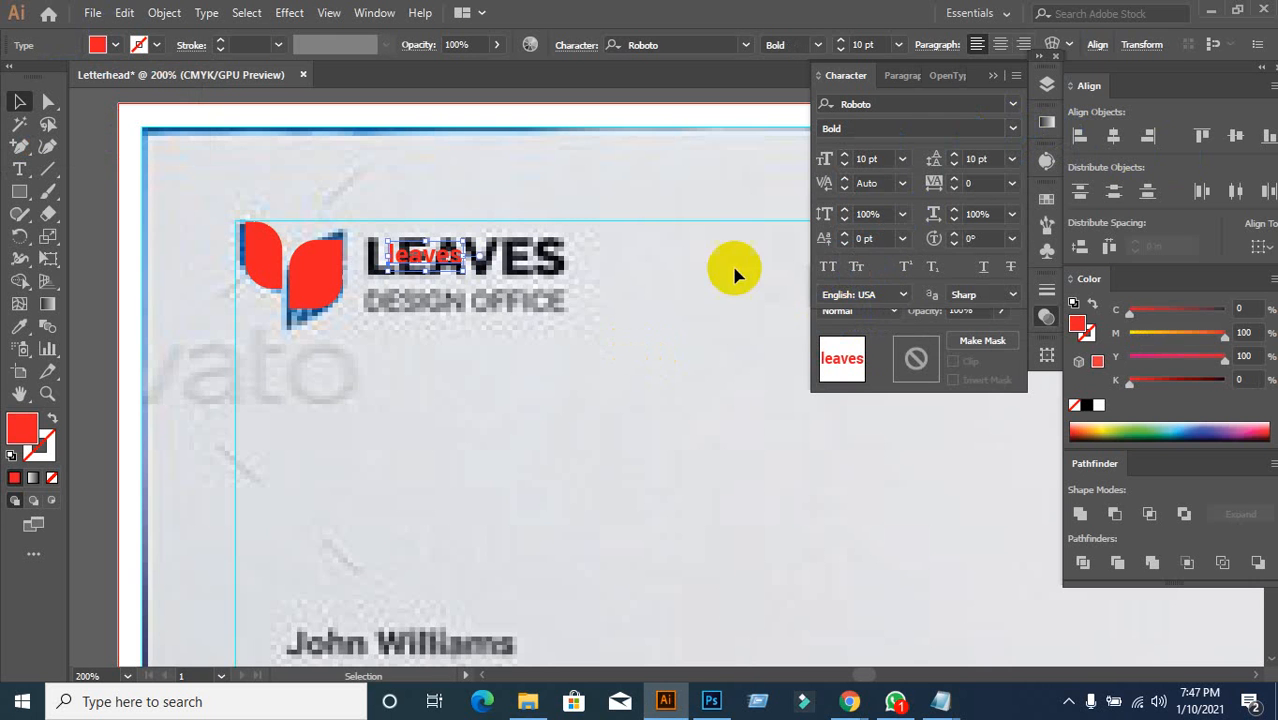
pyautogui.click(838, 271)
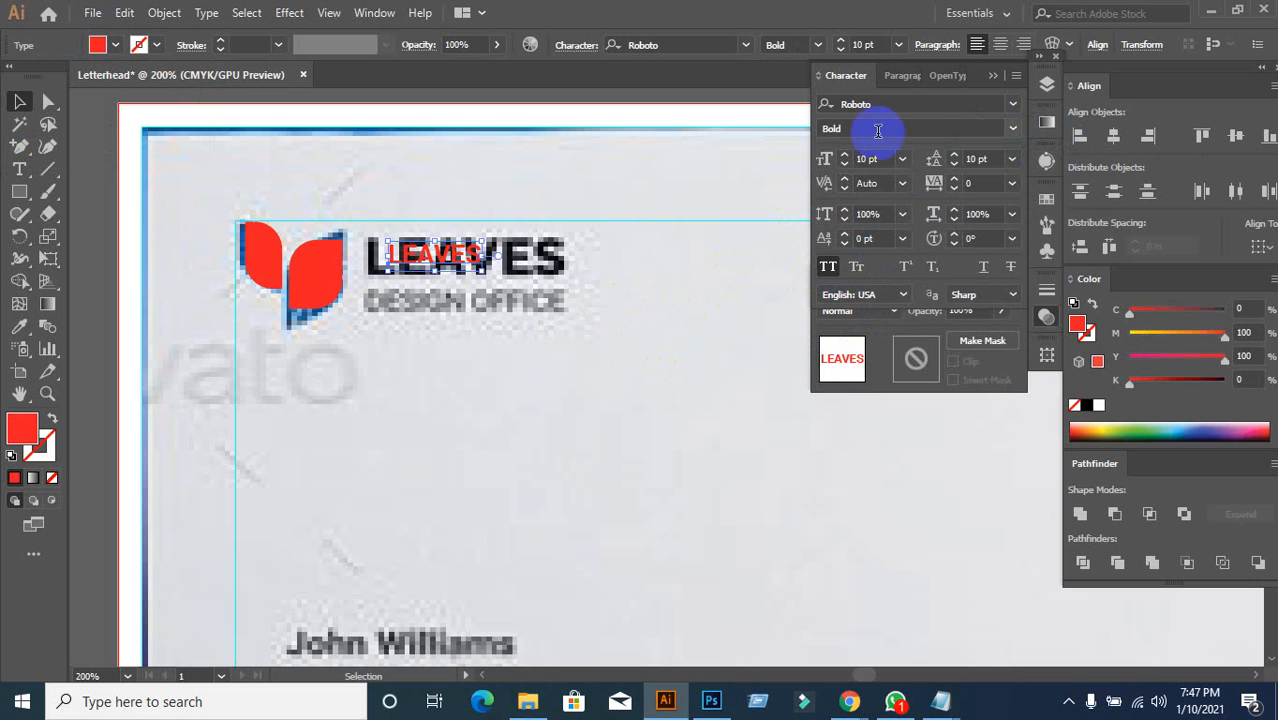
pyautogui.click(910, 104)
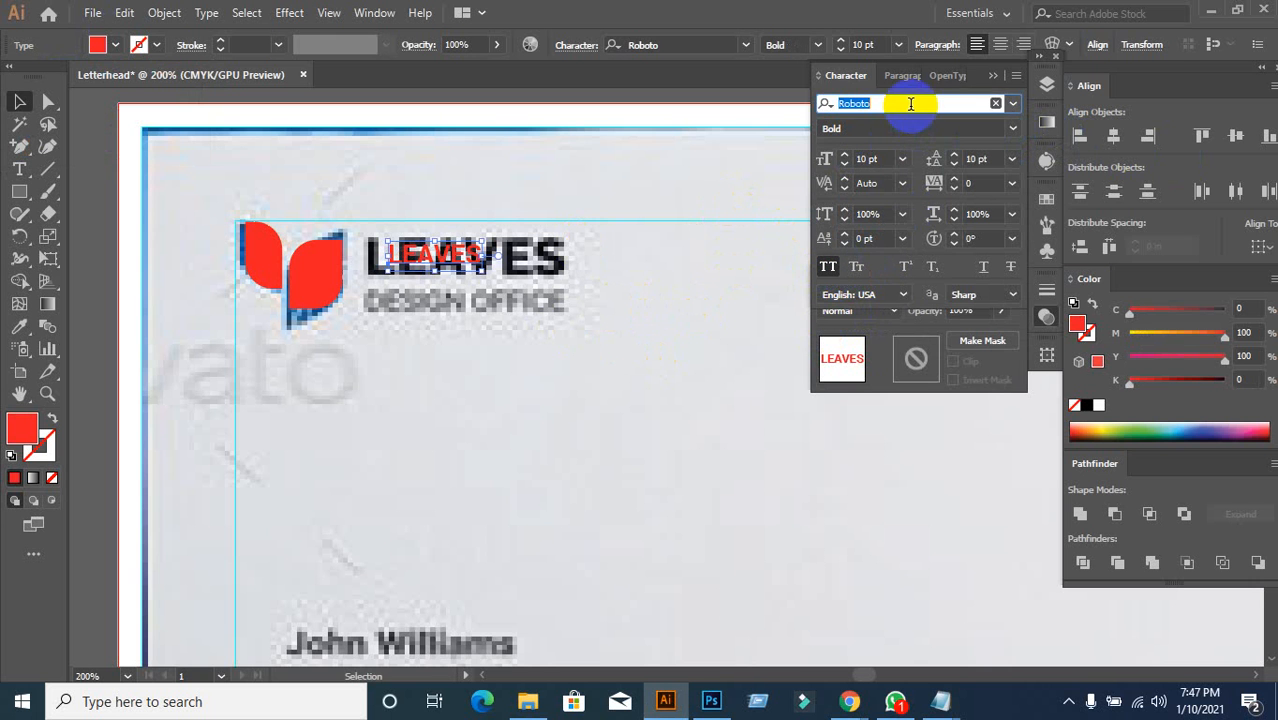
pyautogui.write('ra')
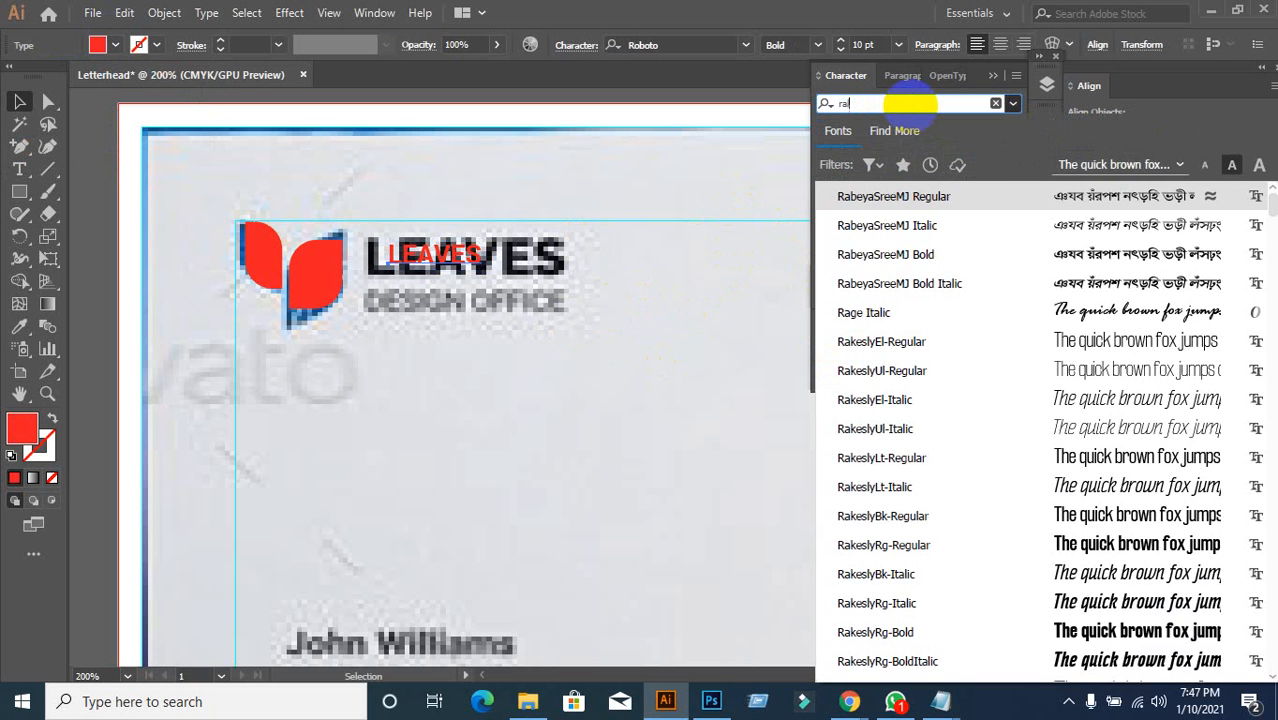
pyautogui.write('le')
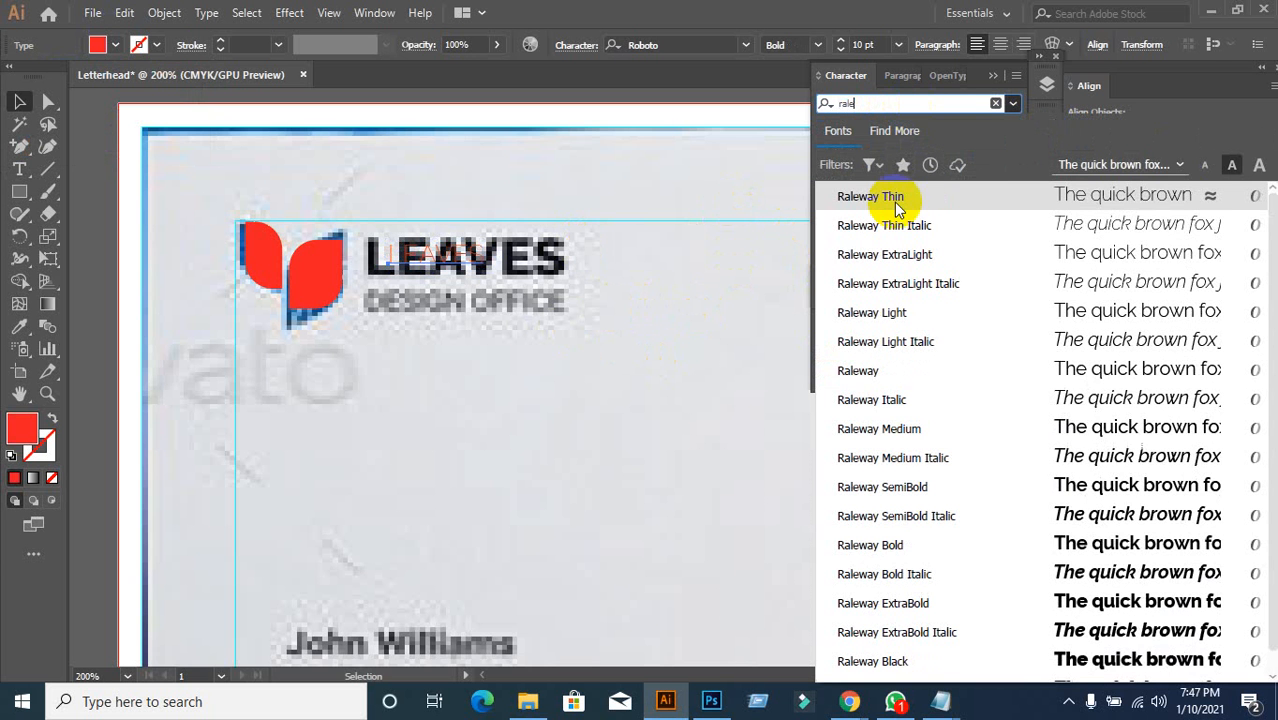
pyautogui.click(850, 543)
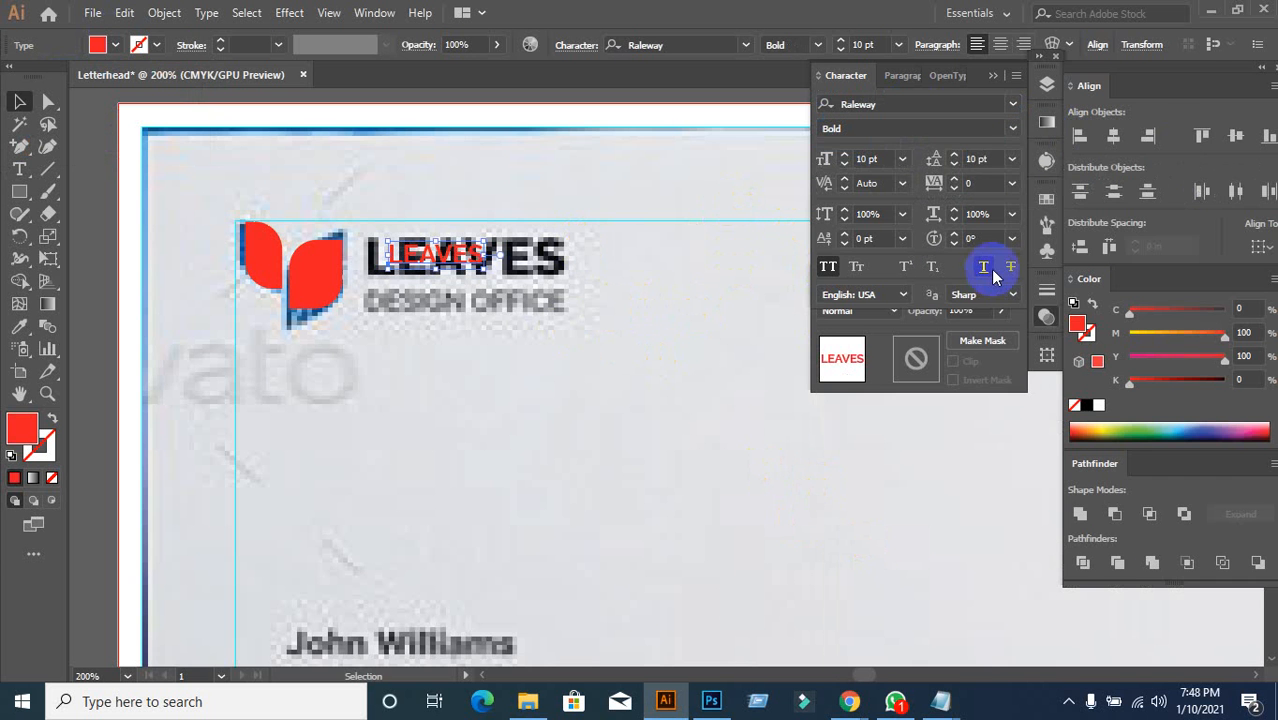
pyautogui.click(1013, 128)
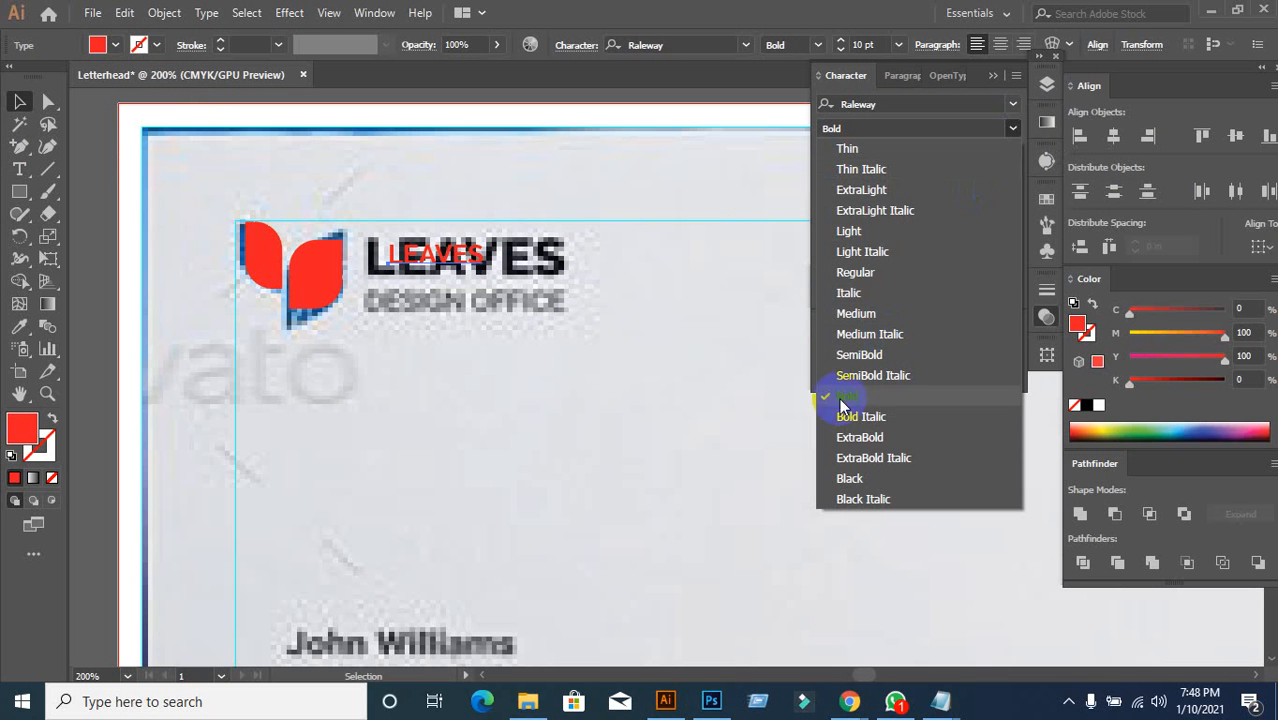
pyautogui.click(858, 440)
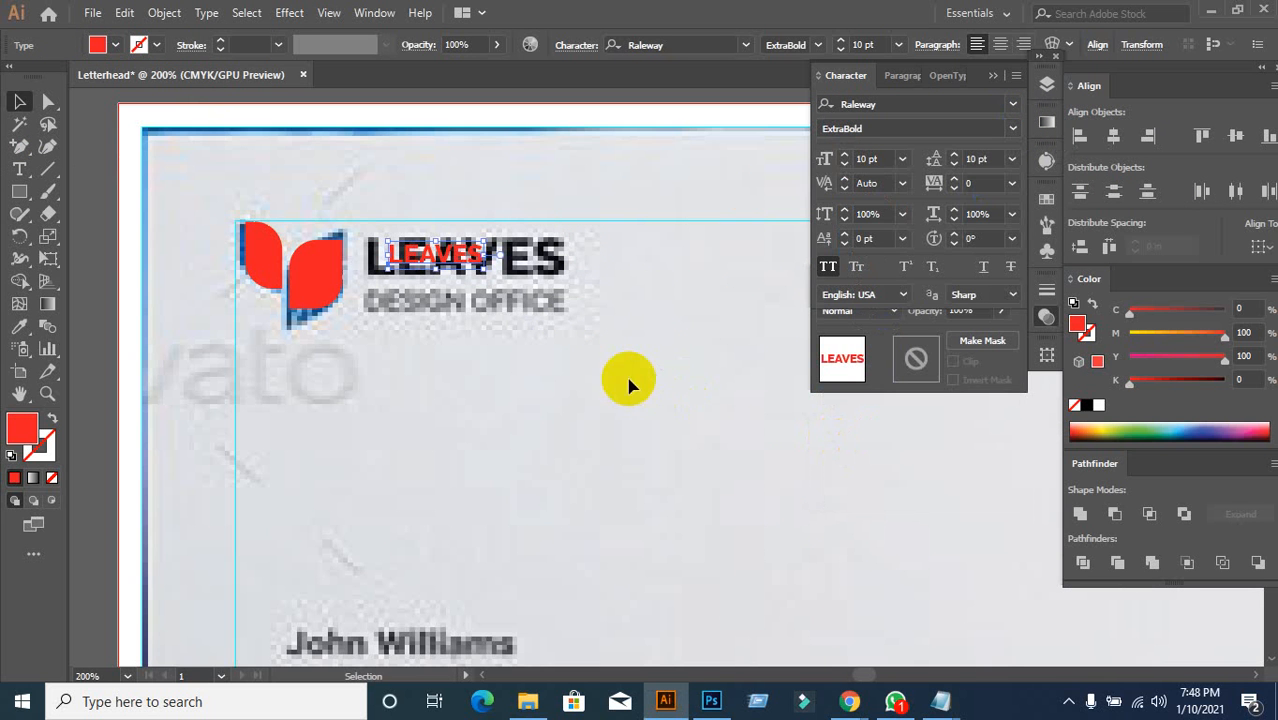
# Step: Enlarge the red LEAVES to 21 pt and align it over the black LEAVES
pyautogui.moveTo(481, 258); pyautogui.dragTo(461, 248)
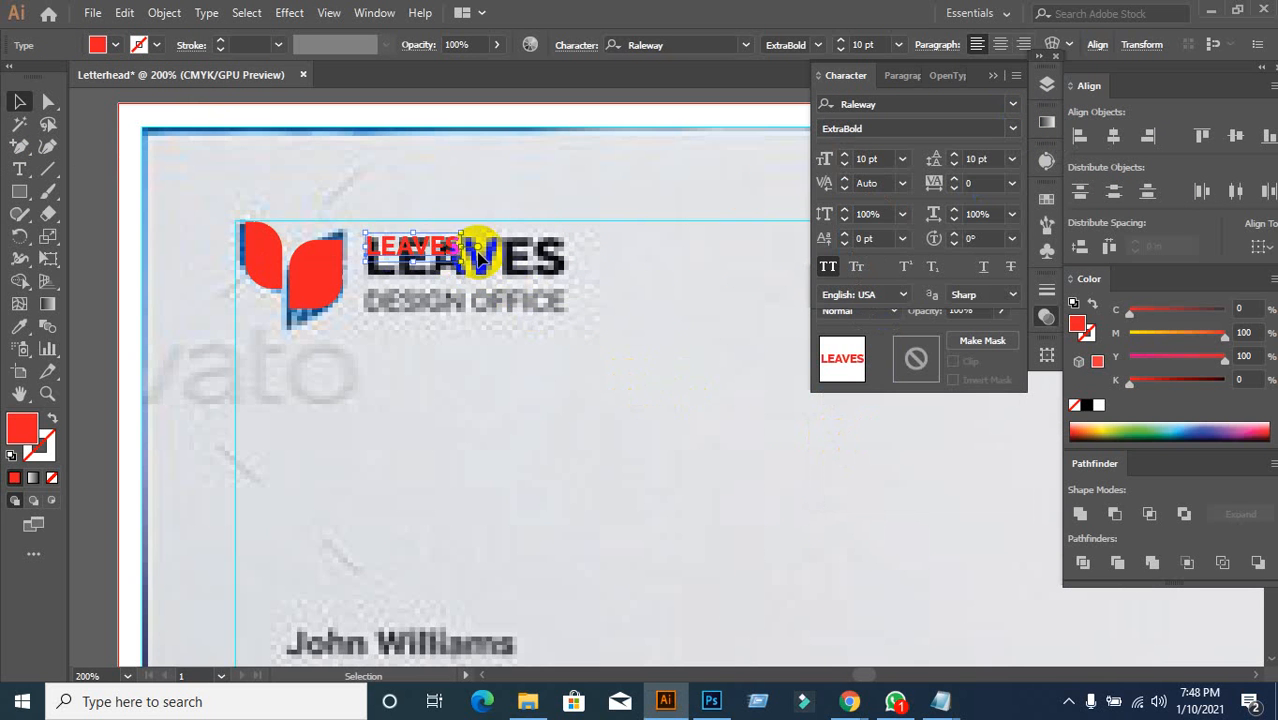
pyautogui.click(889, 158)
pyautogui.scroll(9, 889, 158)
pyautogui.scroll(2, 889, 158)
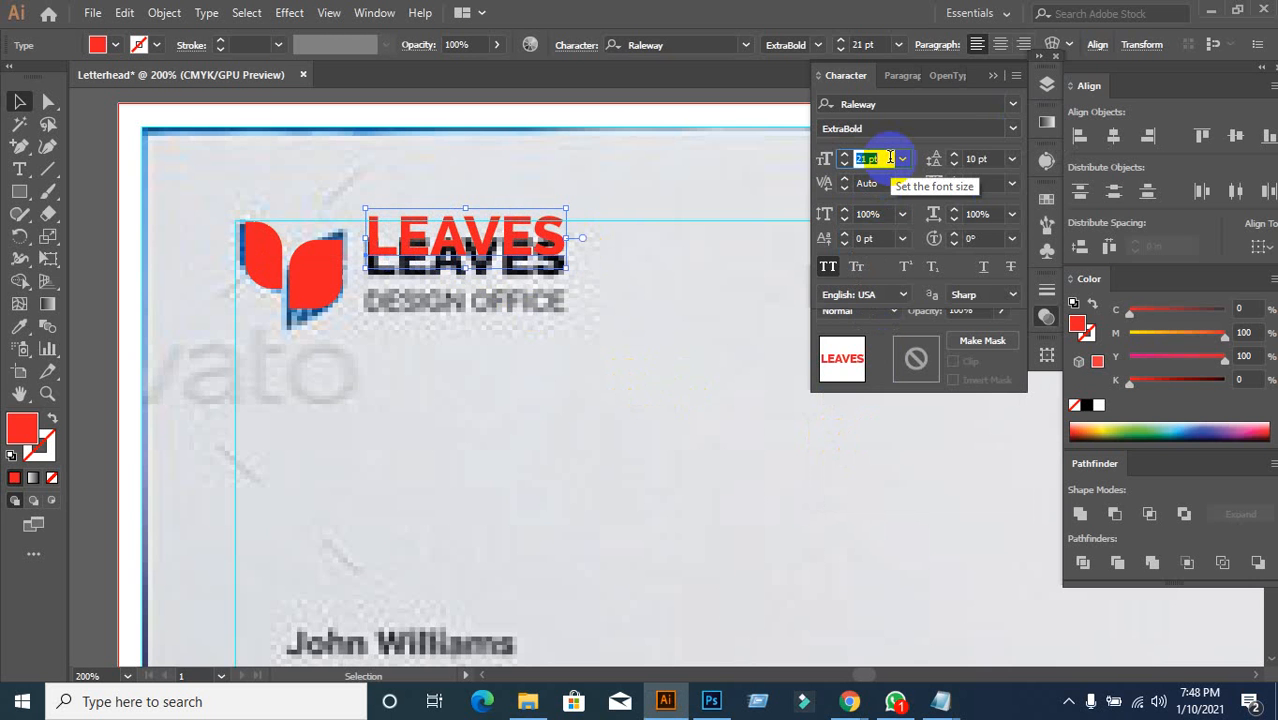
pyautogui.moveTo(484, 243); pyautogui.dragTo(484, 259)
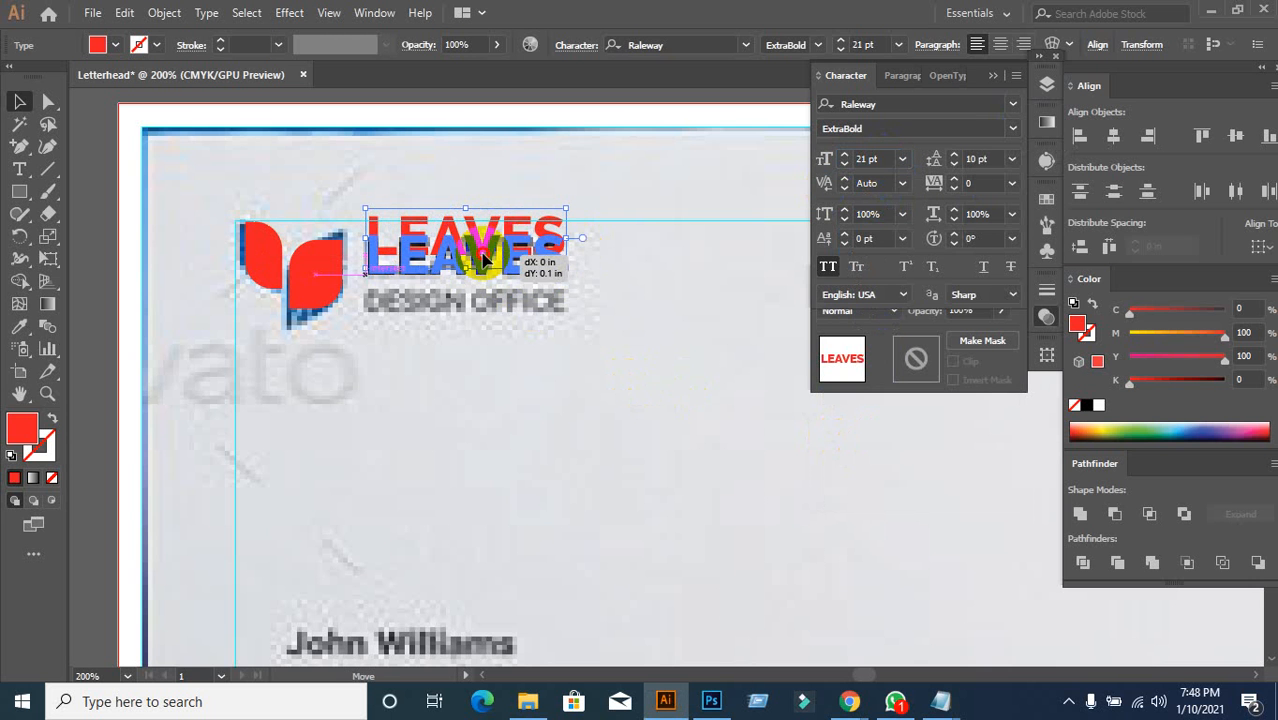
pyautogui.click(504, 362)
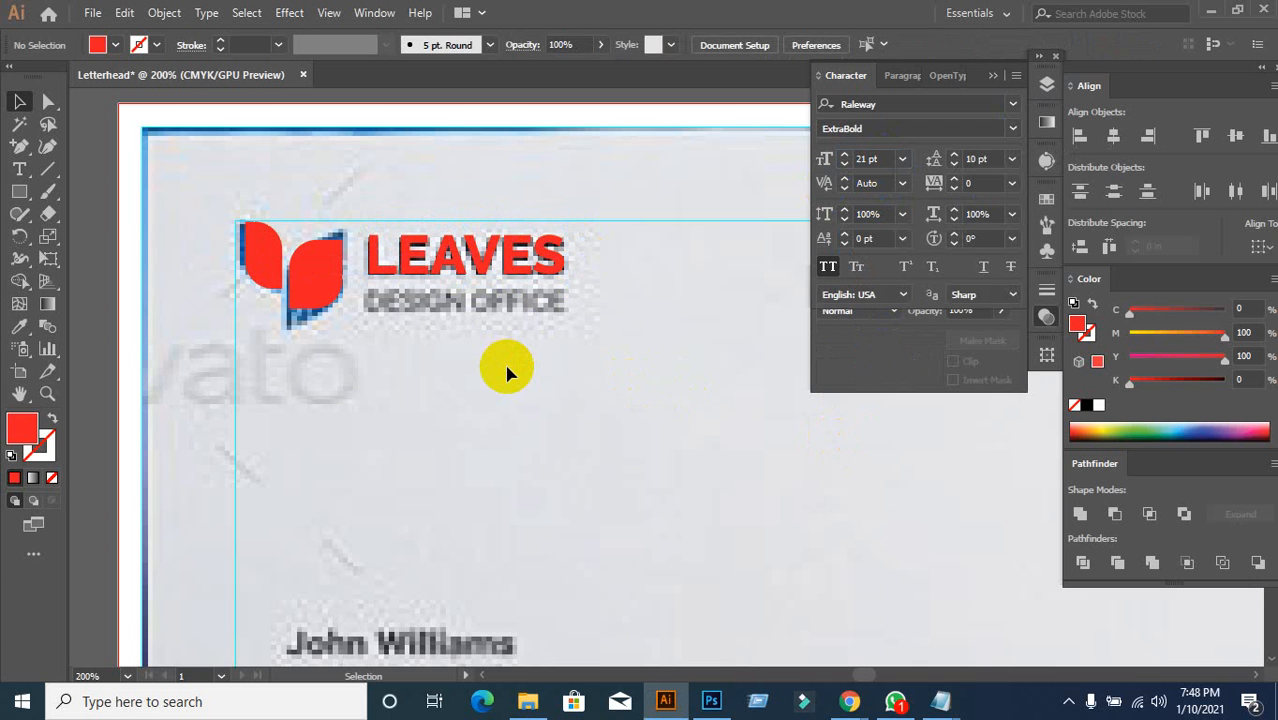
# Step: Duplicate the red LEAVES below the original and set the copy to 9 pt
pyautogui.click(485, 268)
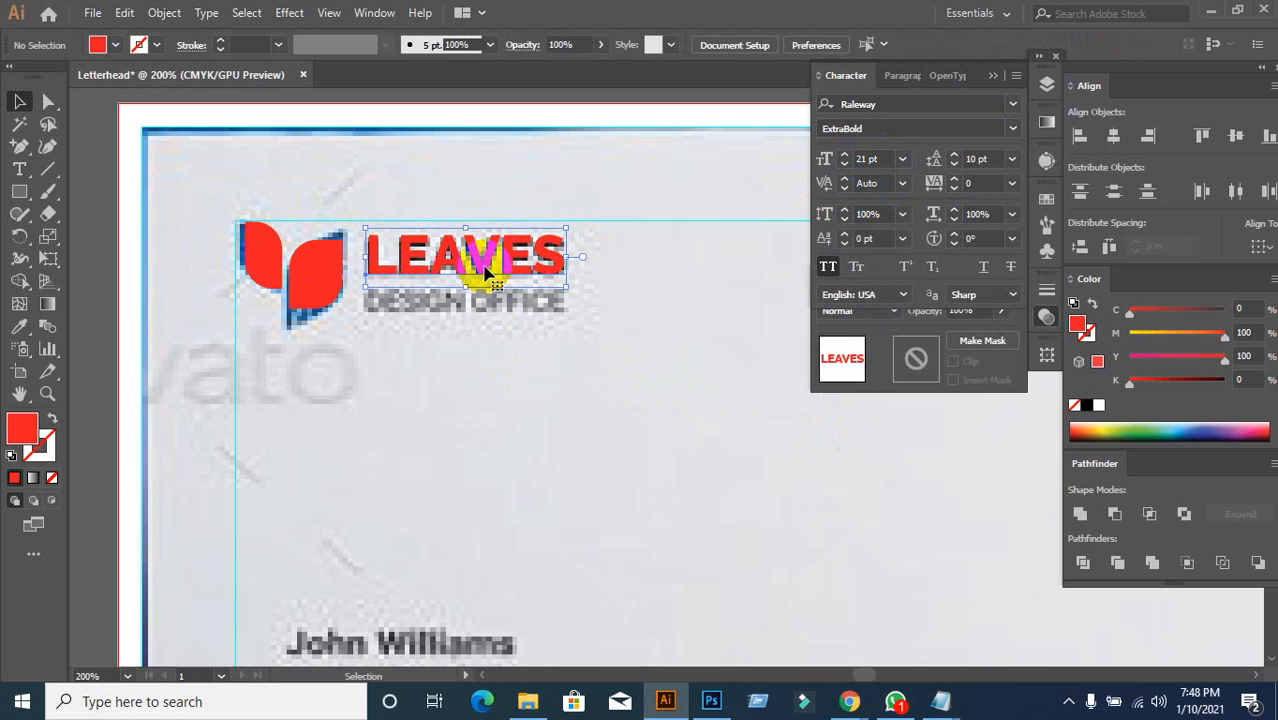
pyautogui.moveTo(485, 268); pyautogui.dragTo(490, 341)
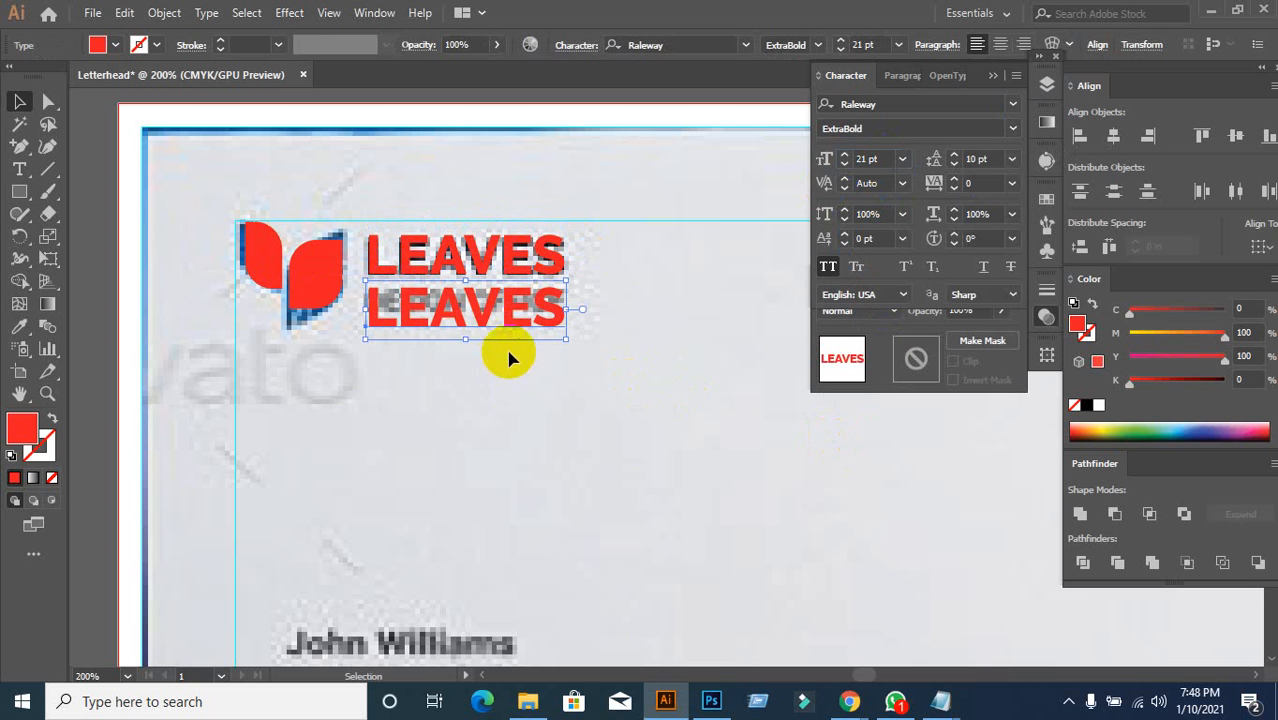
pyautogui.click(1013, 128)
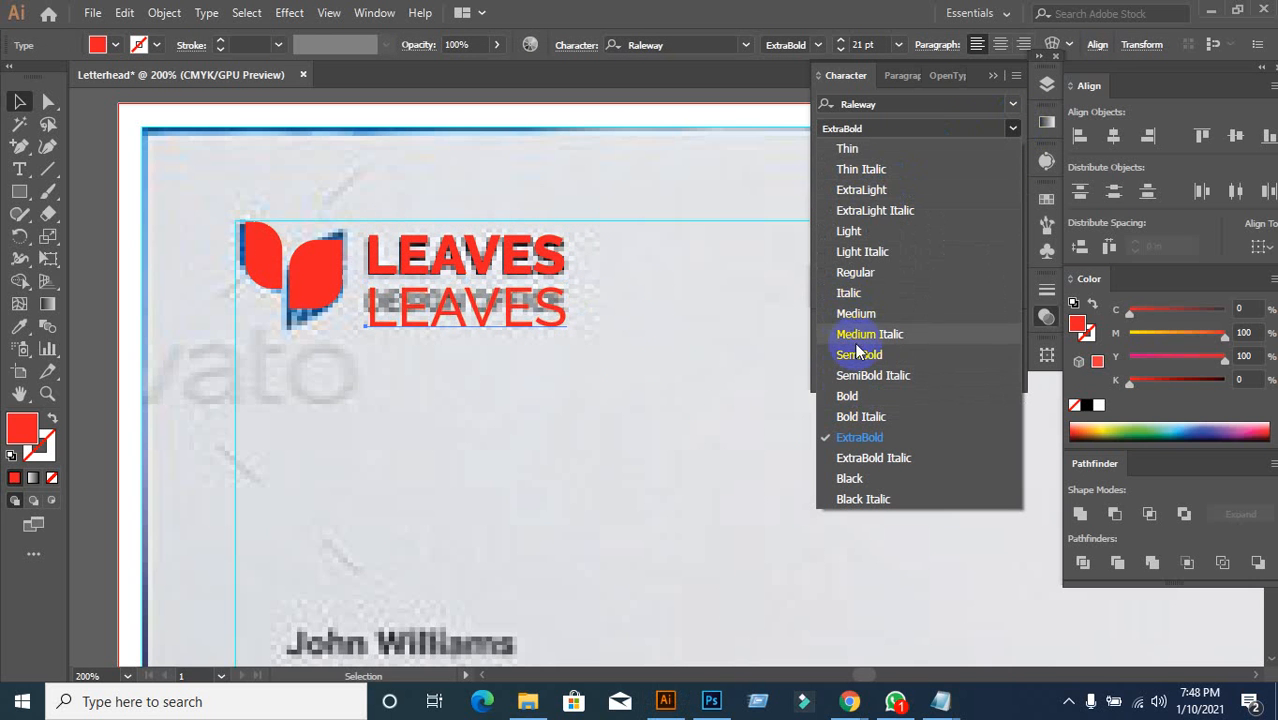
pyautogui.click(855, 272)
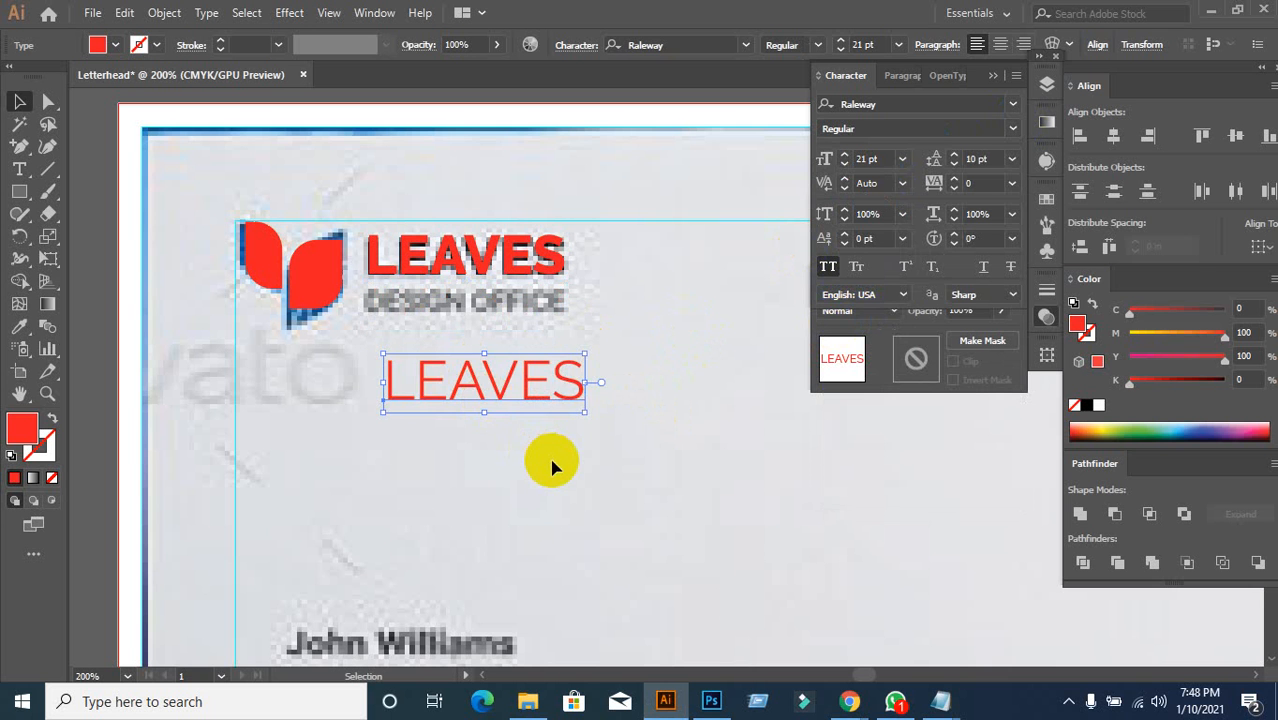
pyautogui.hotkey('ctrl', 'z')
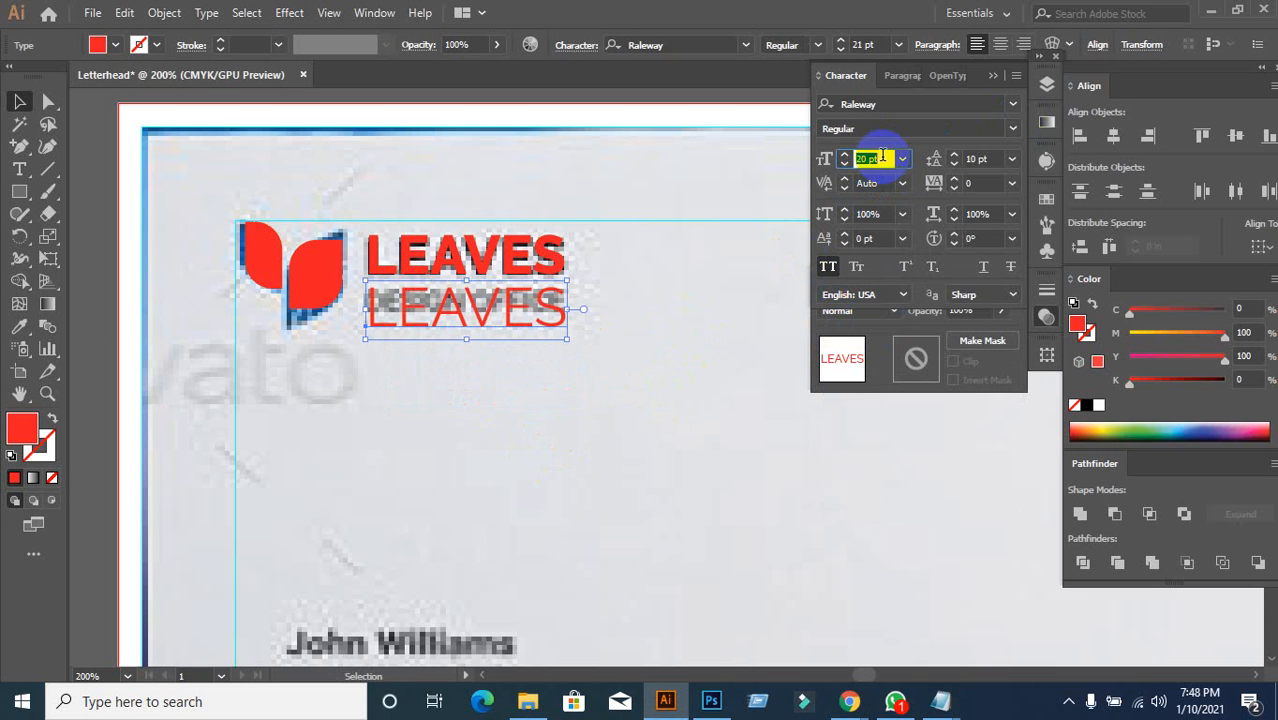
pyautogui.write('9')
pyautogui.press('Return')
# Step: Move the small copy onto the DESIGN OFFICE line and make it Bold
pyautogui.moveTo(430, 322); pyautogui.dragTo(440, 300)
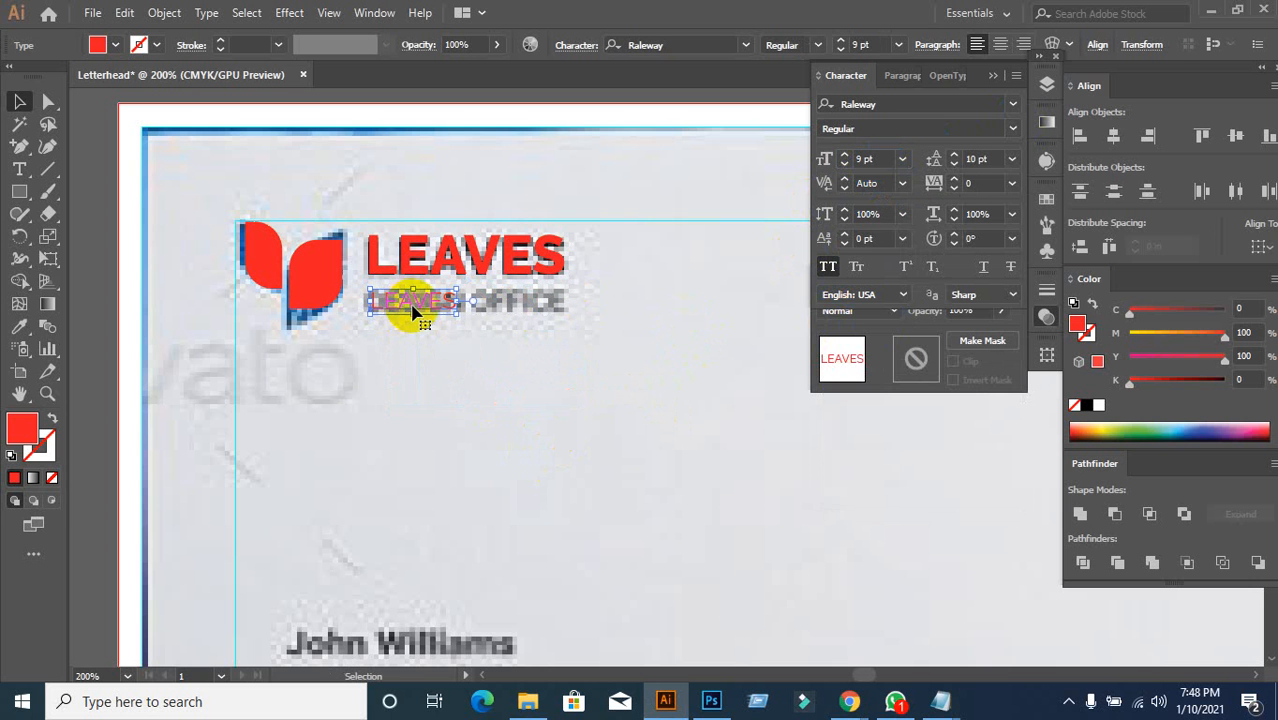
pyautogui.hotkey('ctrl', '=')
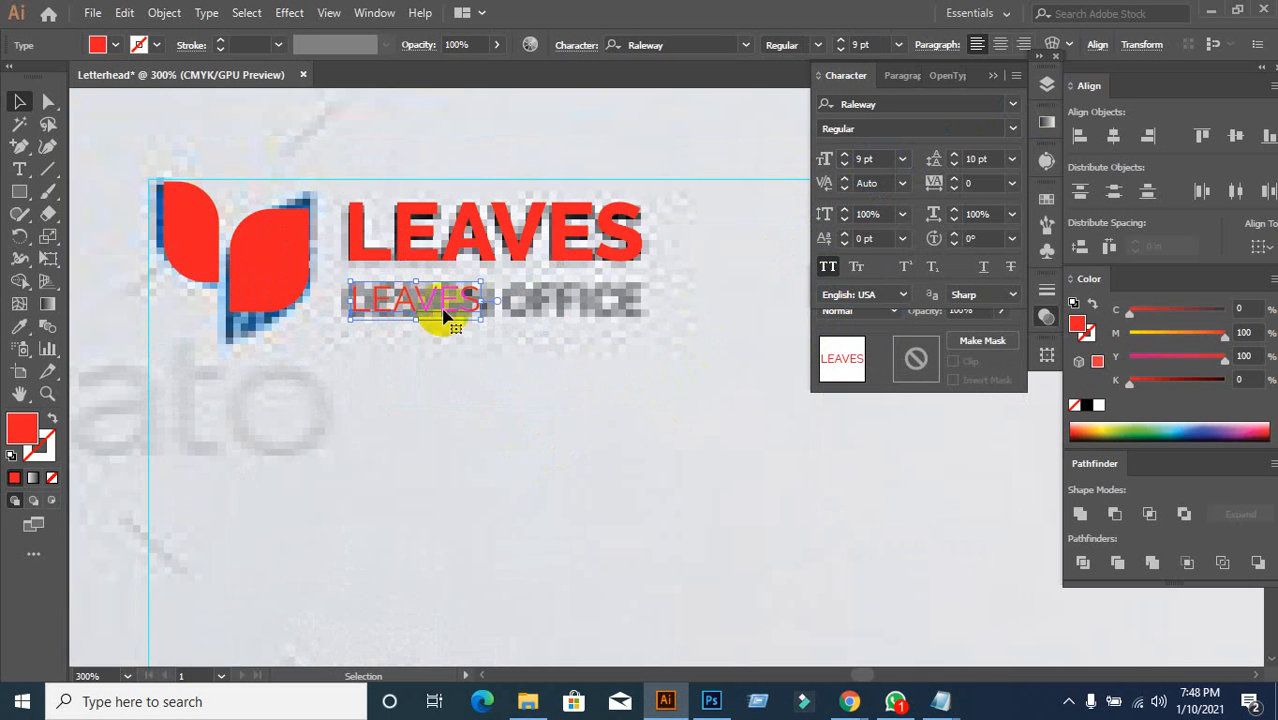
pyautogui.click(1012, 128)
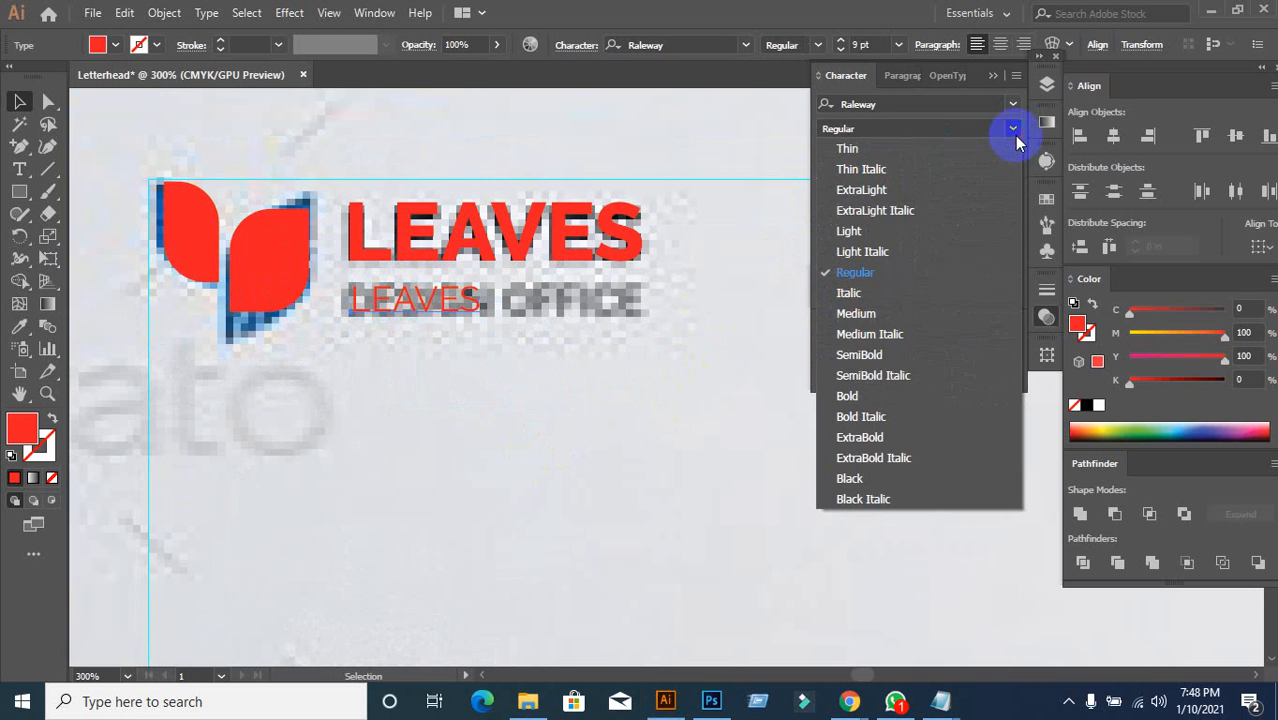
pyautogui.click(848, 397)
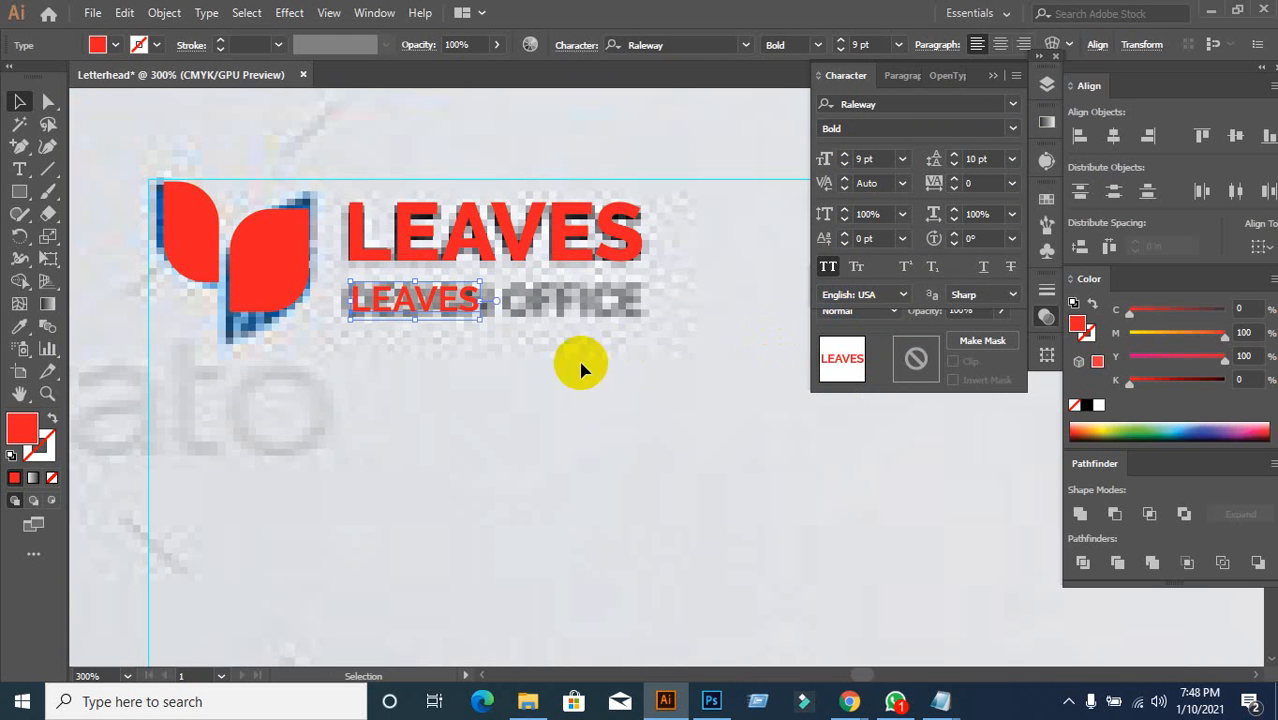
# Step: Select the small tagline text and bump its font size up from 9 pt
pyautogui.doubleClick(476, 304)
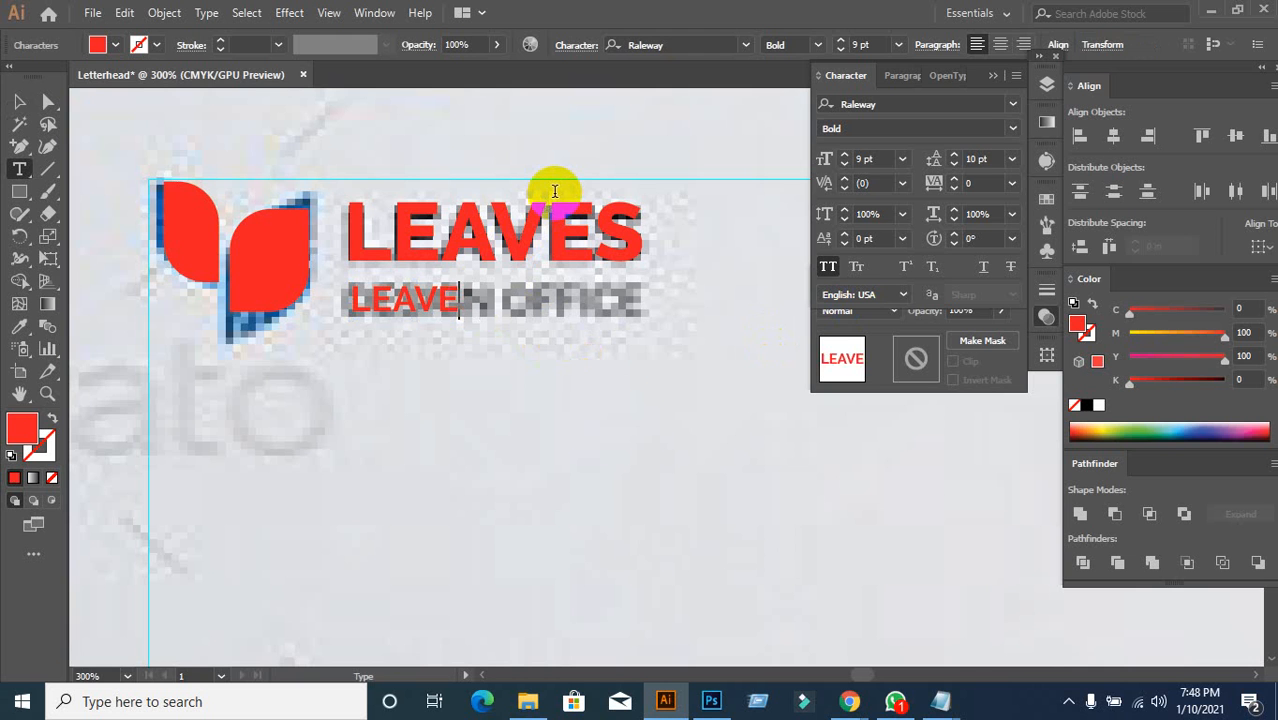
pyautogui.hotkey('ctrl', 'z')
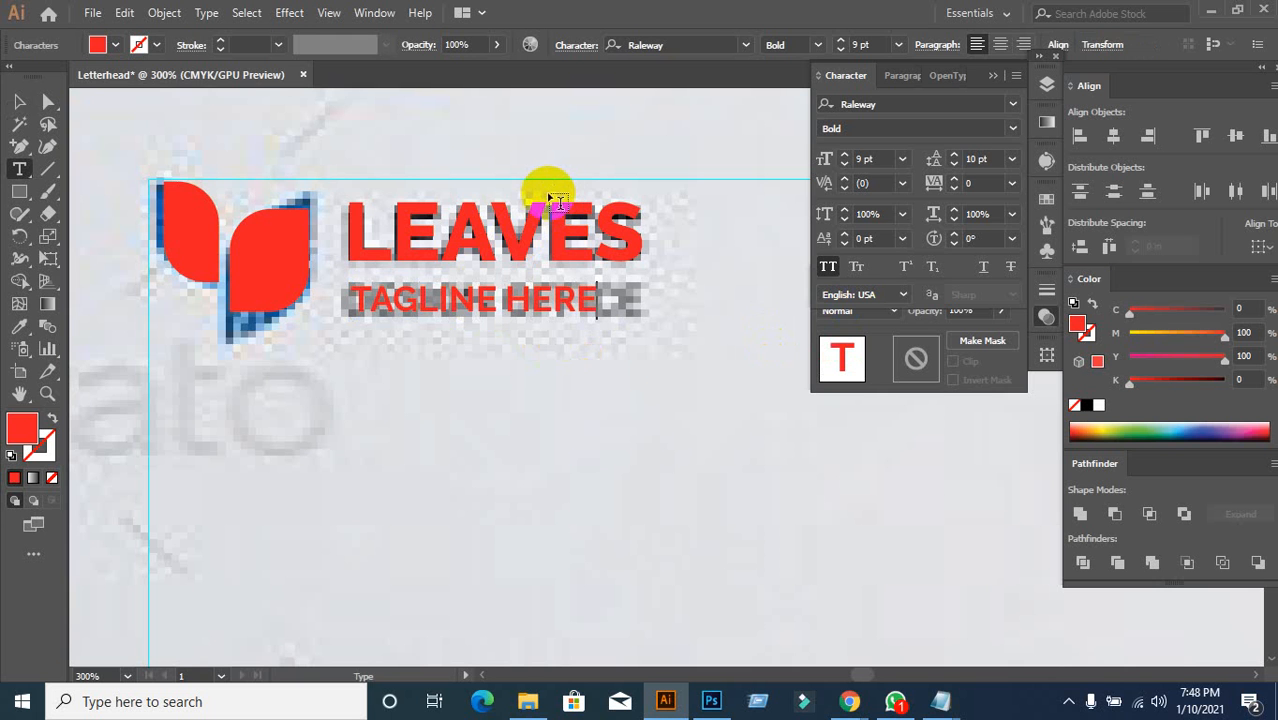
pyautogui.click(21, 103)
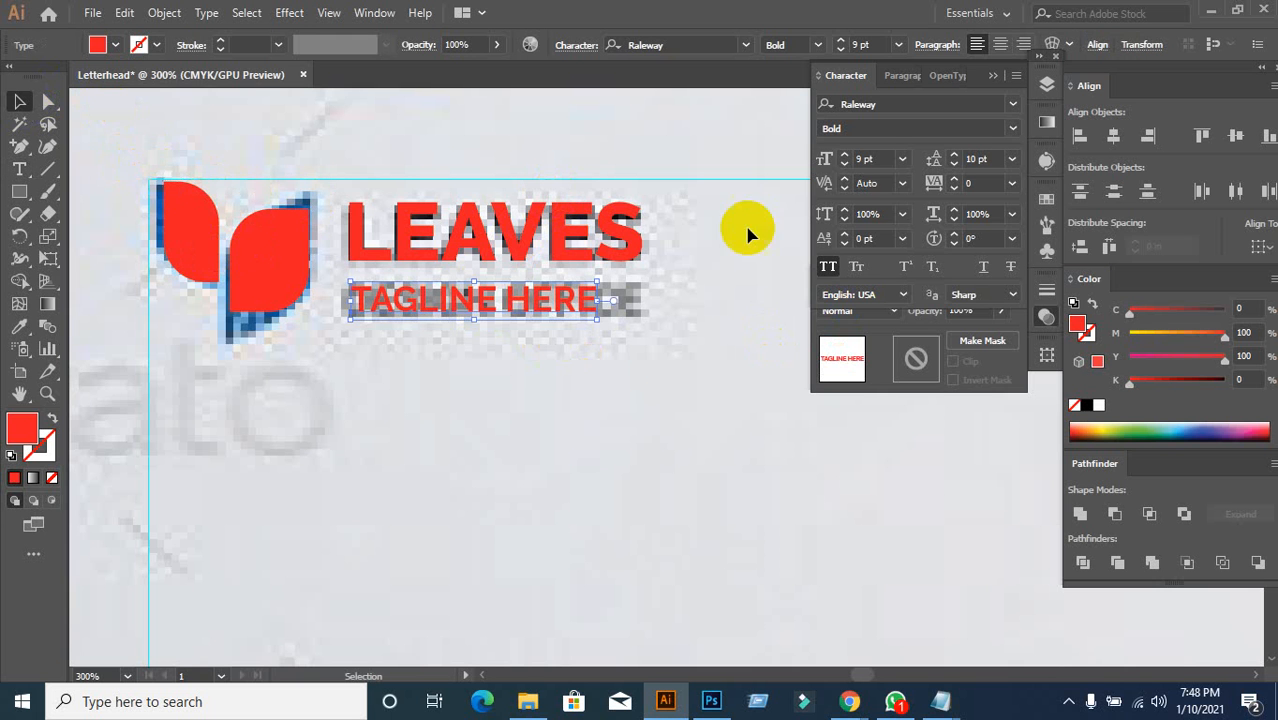
pyautogui.click(879, 160)
pyautogui.press('Up')
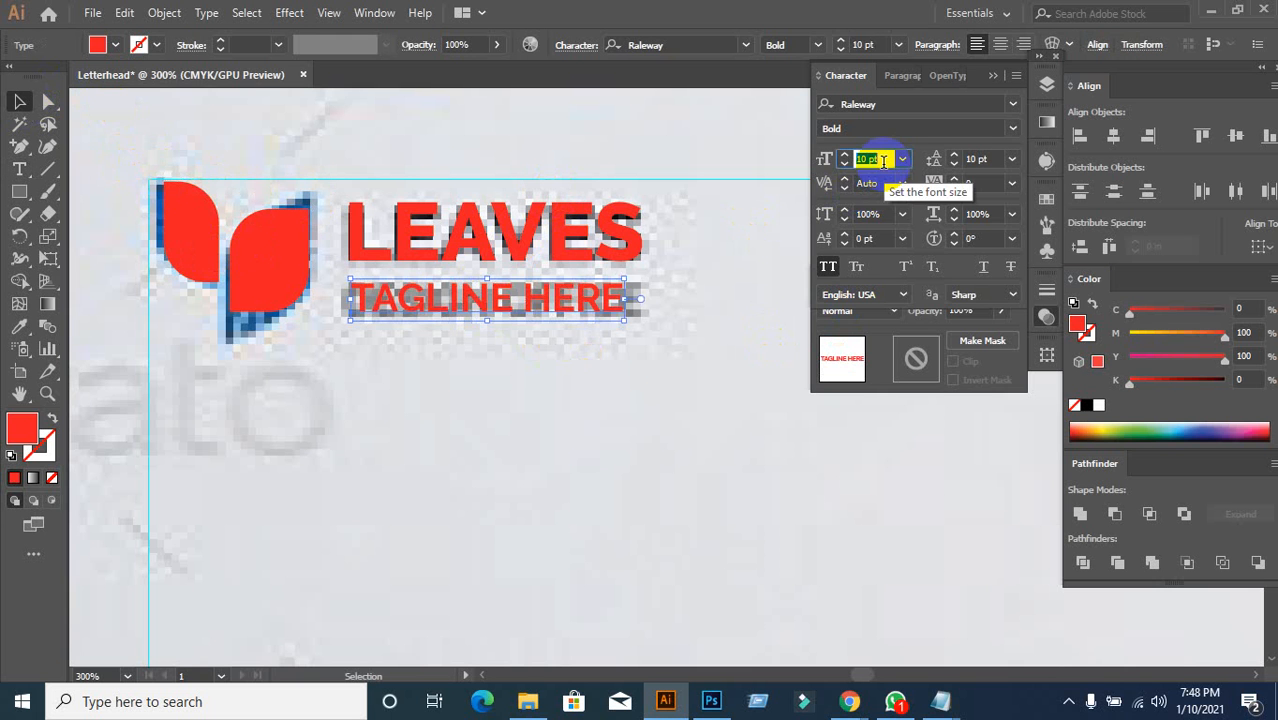
pyautogui.click(708, 260)
pyautogui.click(614, 310)
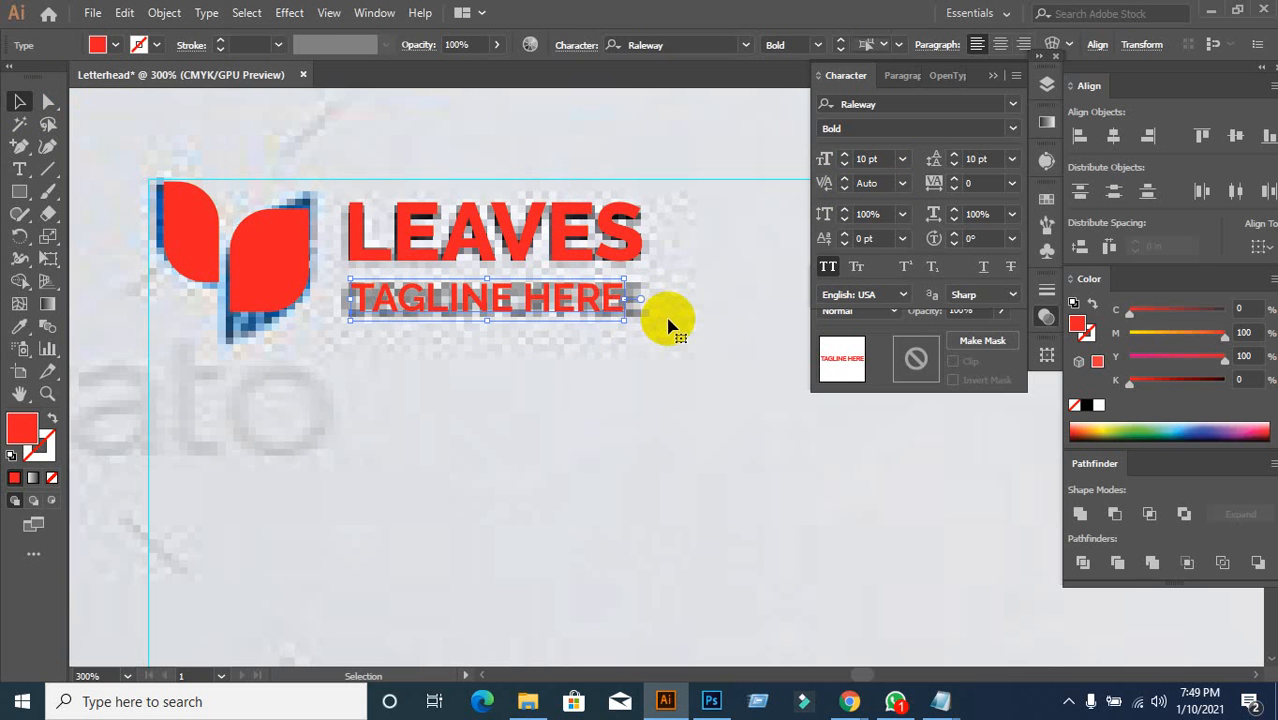
# Step: Compare the tagline against the LEAVES heading and set it to 10.5 pt
pyautogui.click(636, 250)
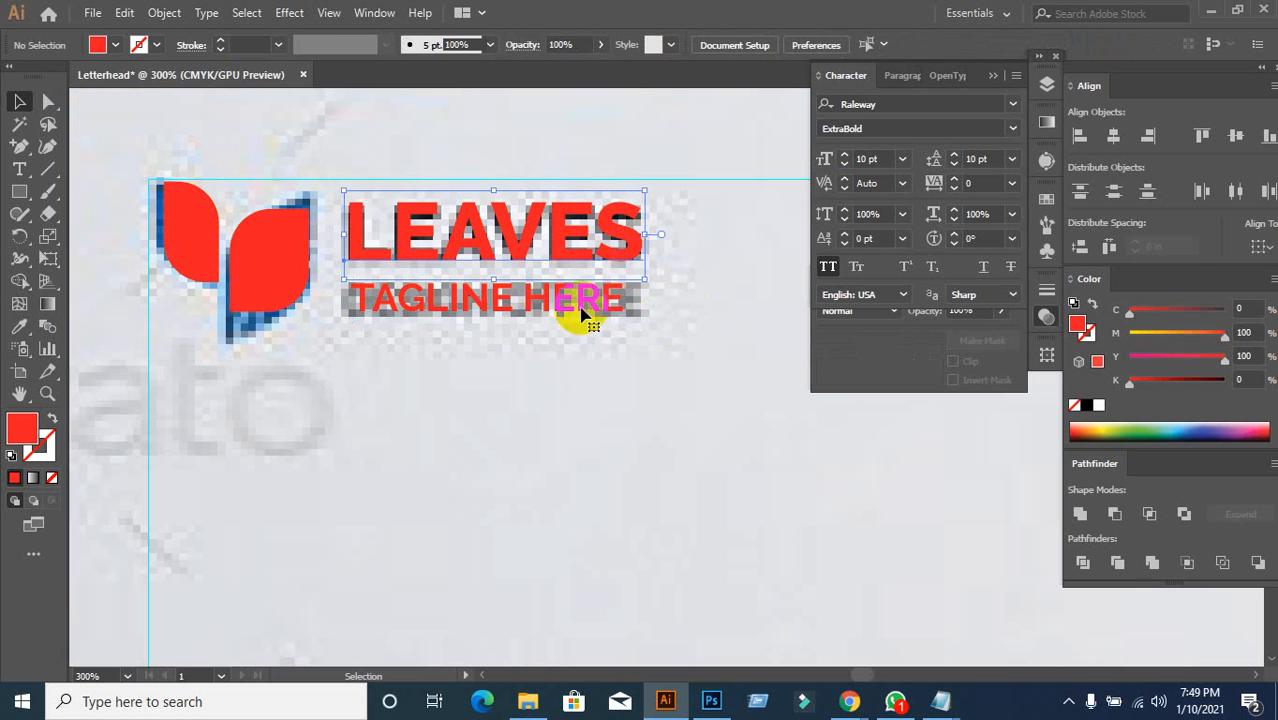
pyautogui.click(614, 316)
pyautogui.click(615, 240)
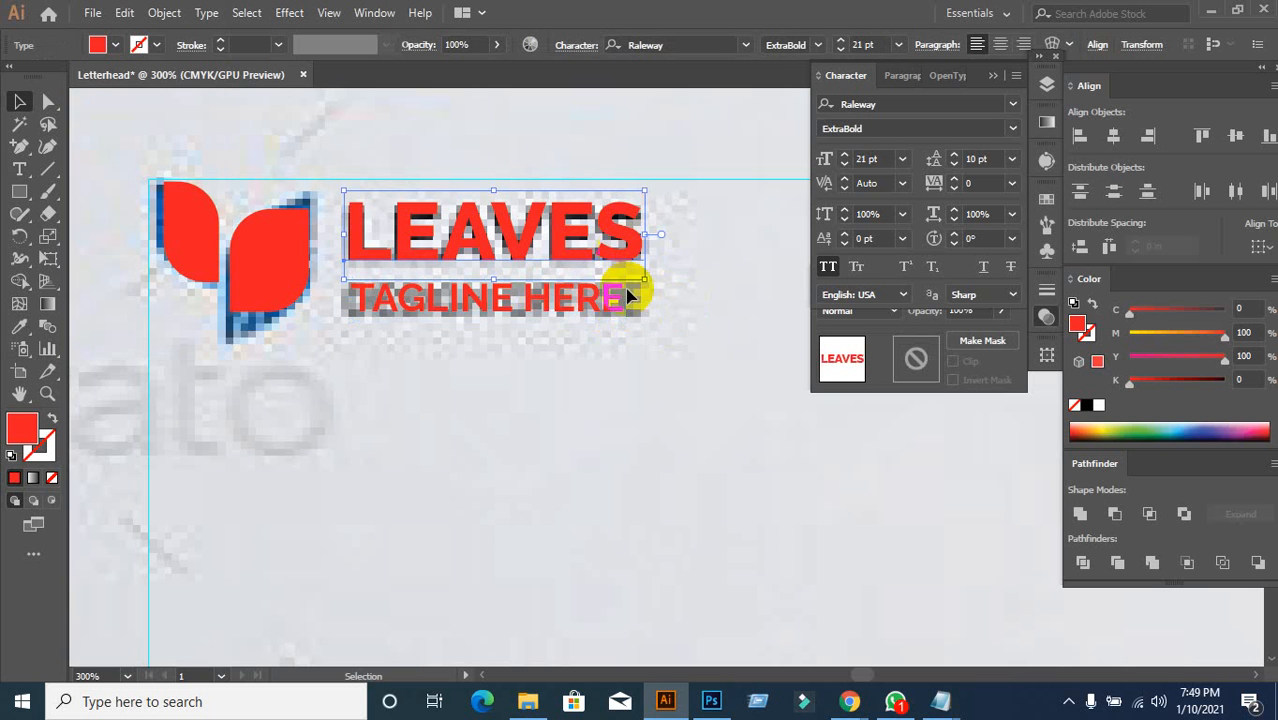
pyautogui.click(605, 296)
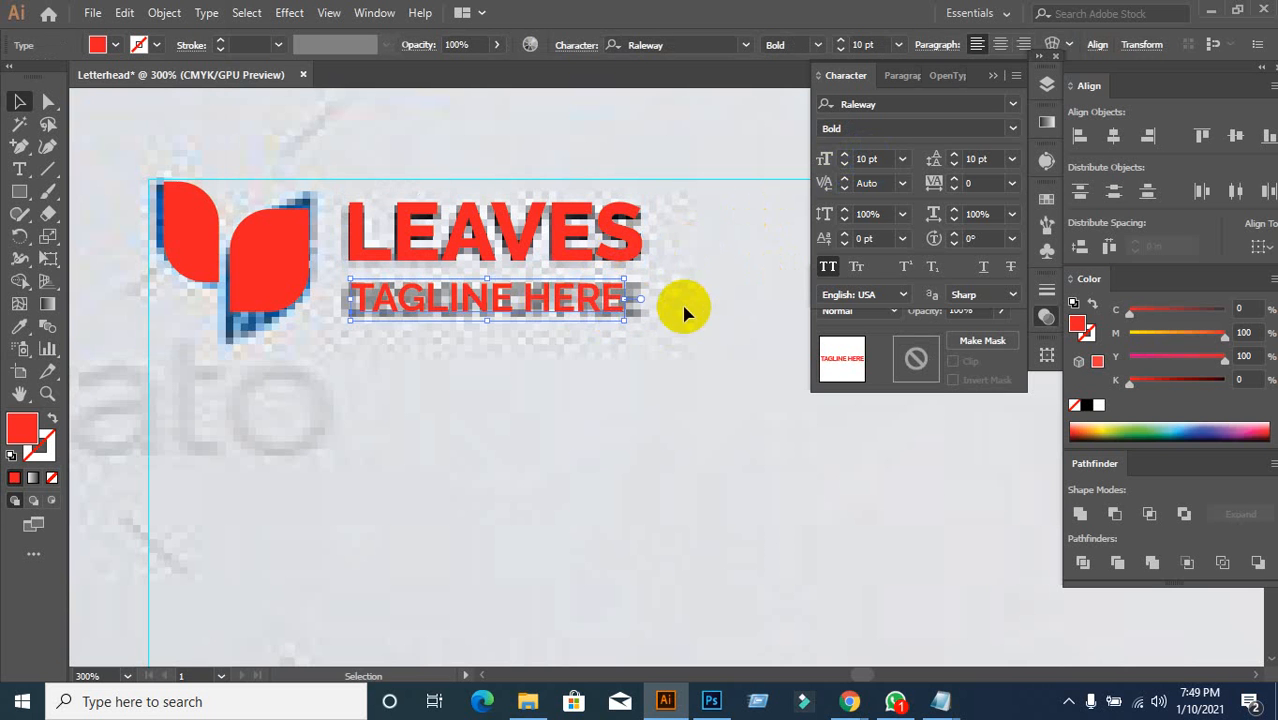
pyautogui.click(680, 348)
pyautogui.click(596, 298)
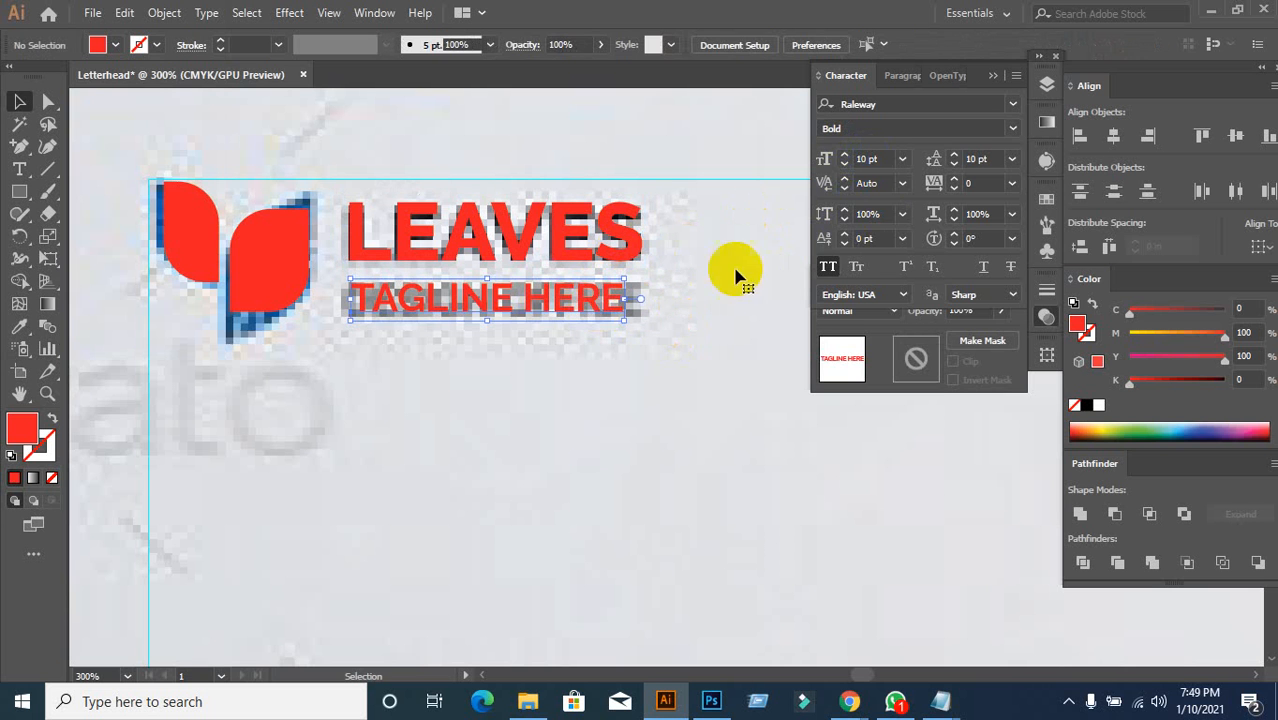
pyautogui.click(875, 158)
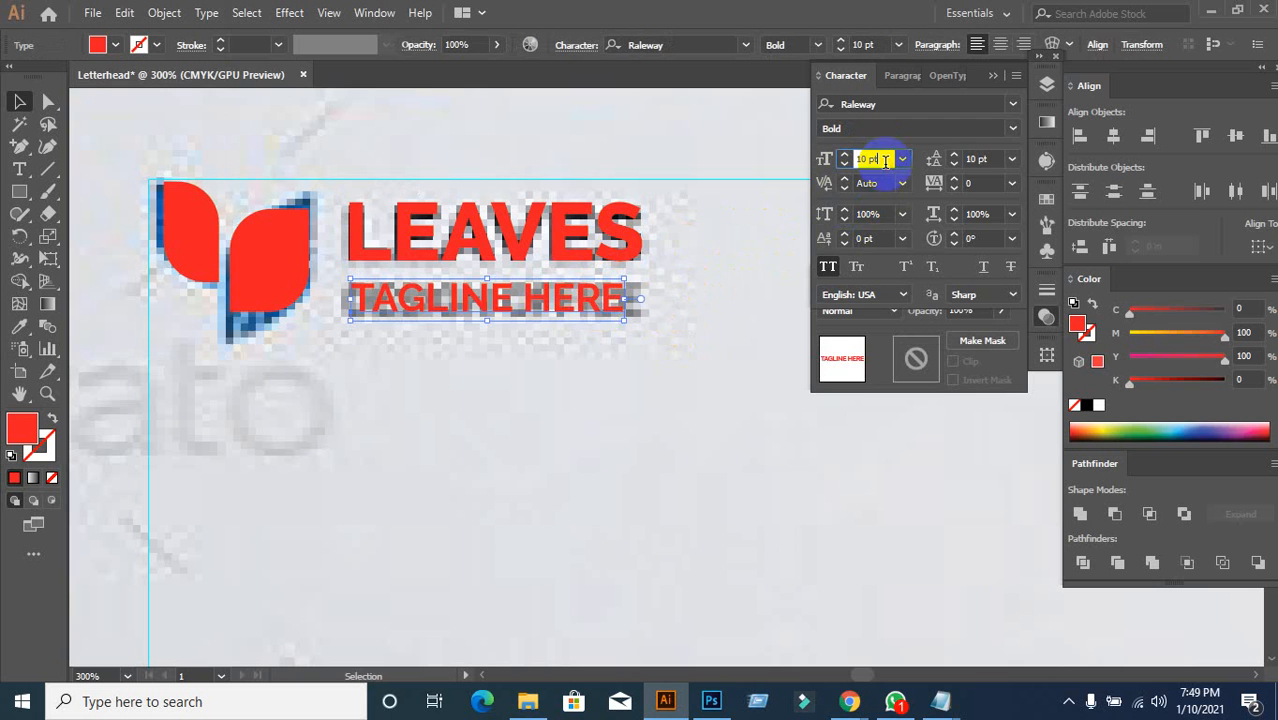
pyautogui.press('Up')
pyautogui.click(893, 160)
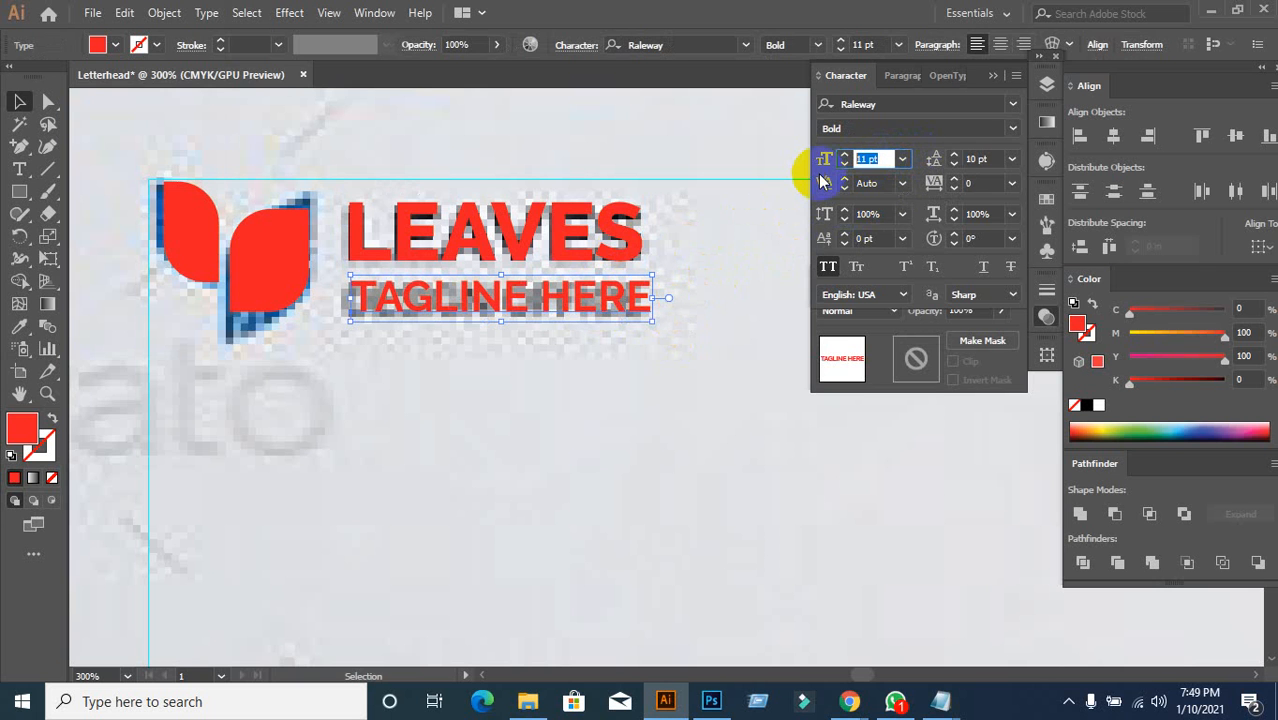
pyautogui.press('Return')
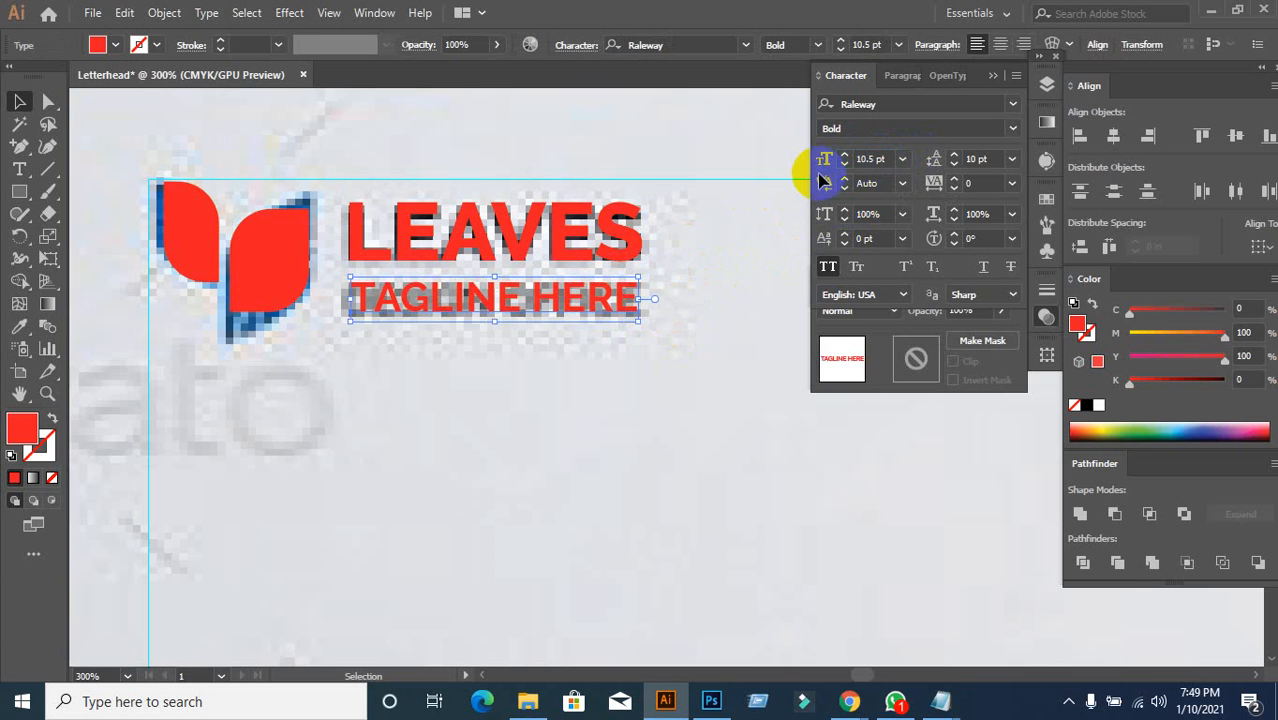
pyautogui.click(707, 334)
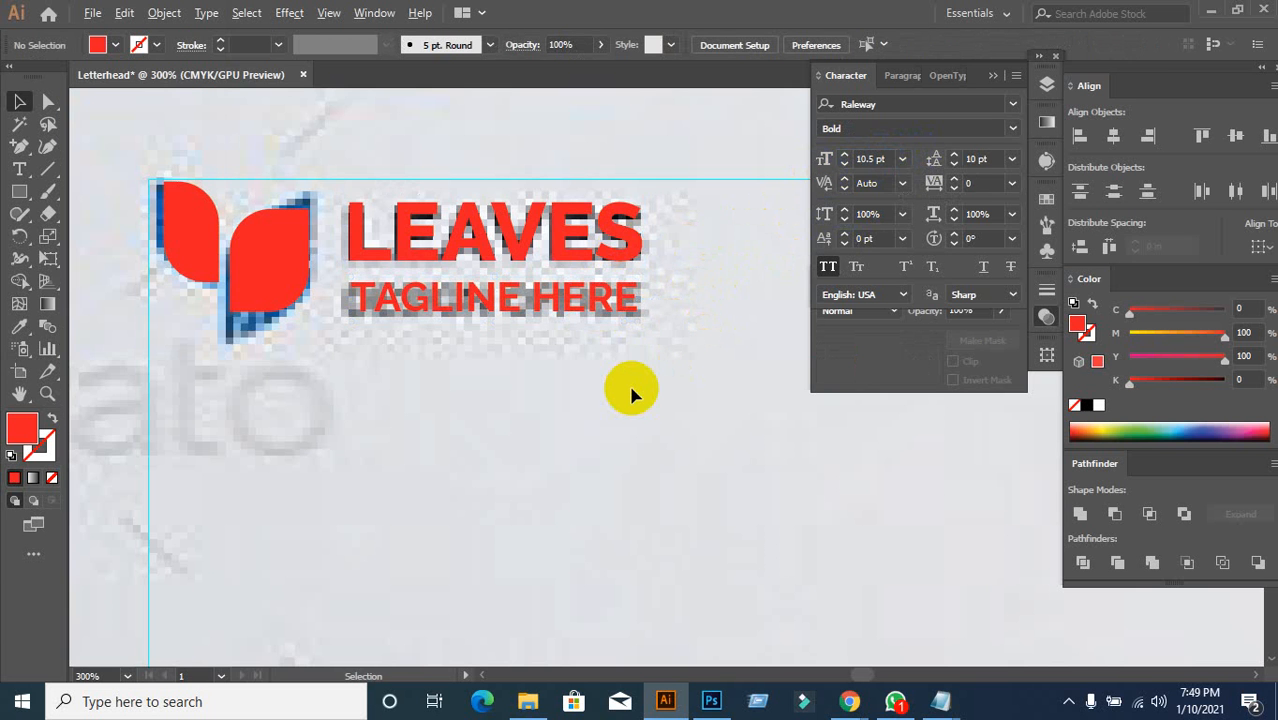
# Step: Zoom out to view the whole letterhead, then switch to the Chrome reference page
pyautogui.hotkey('ctrl', '-')
pyautogui.hotkey('ctrl', '-')
pyautogui.moveTo(662, 445); pyautogui.dragTo(547, 242)
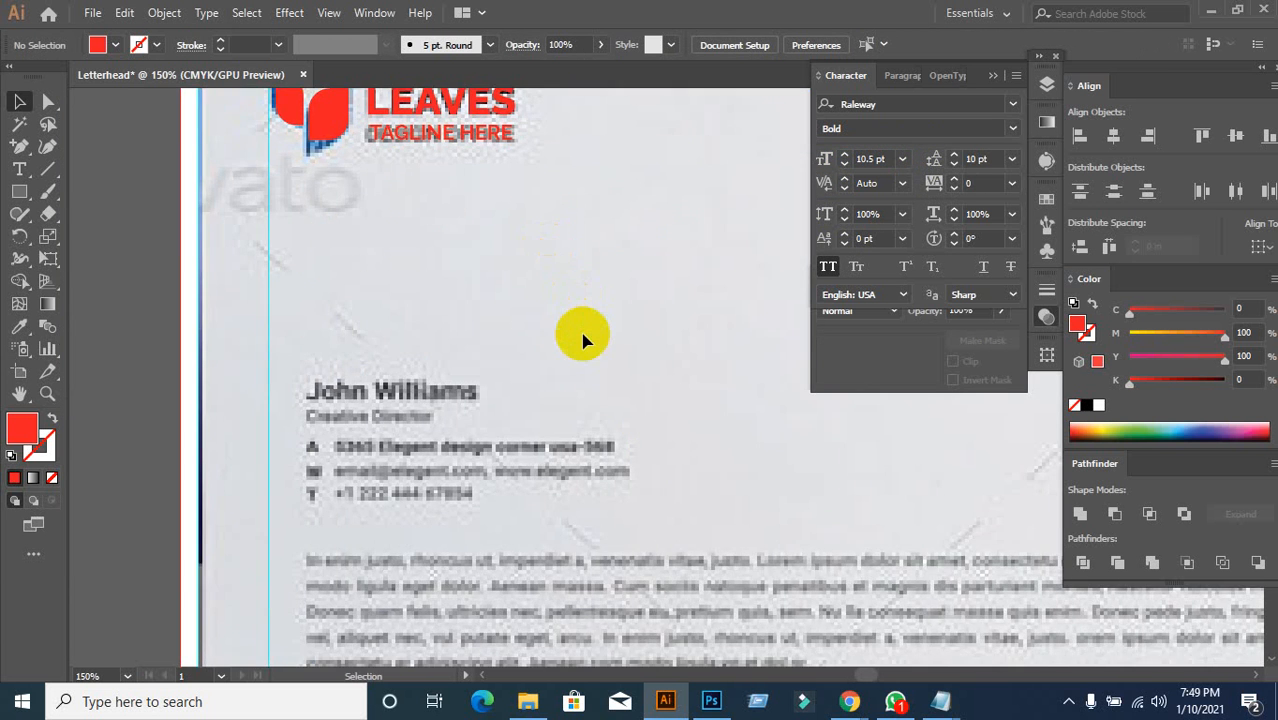
pyautogui.scroll(-3, 582, 337)
pyautogui.moveTo(652, 448); pyautogui.dragTo(579, 353)
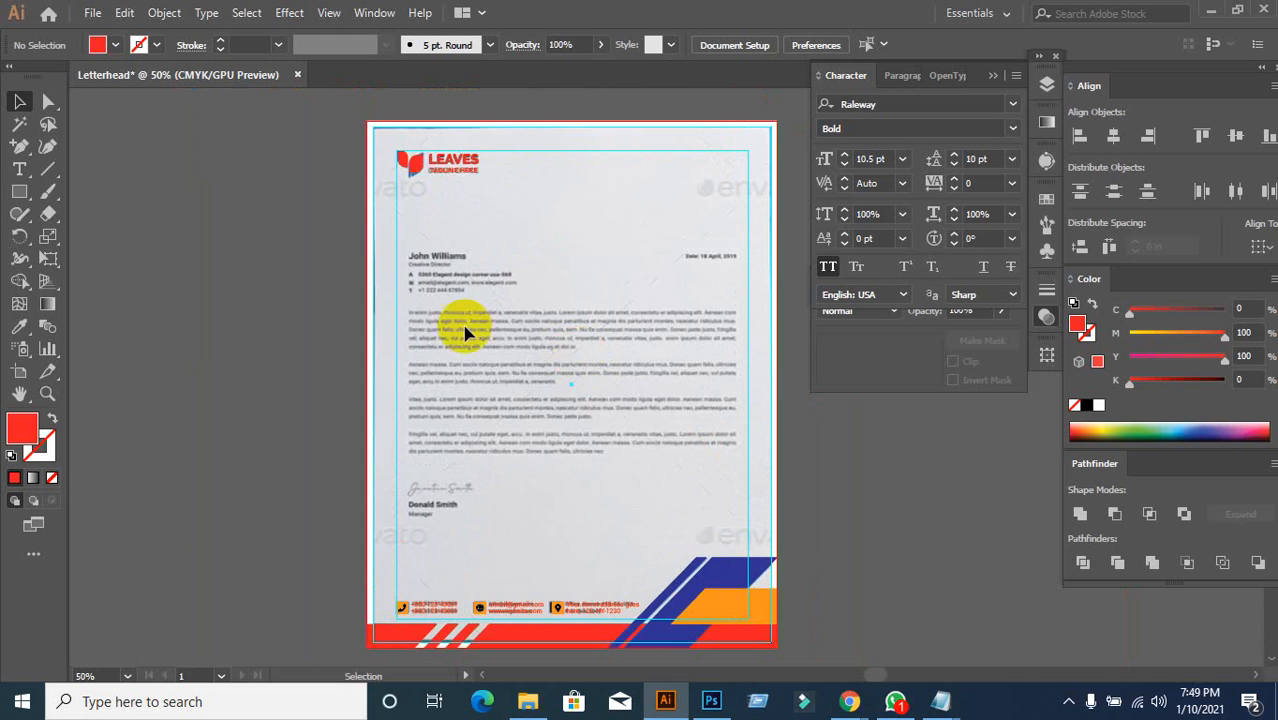
pyautogui.scroll(3, 428, 282)
pyautogui.scroll(-1, 428, 282)
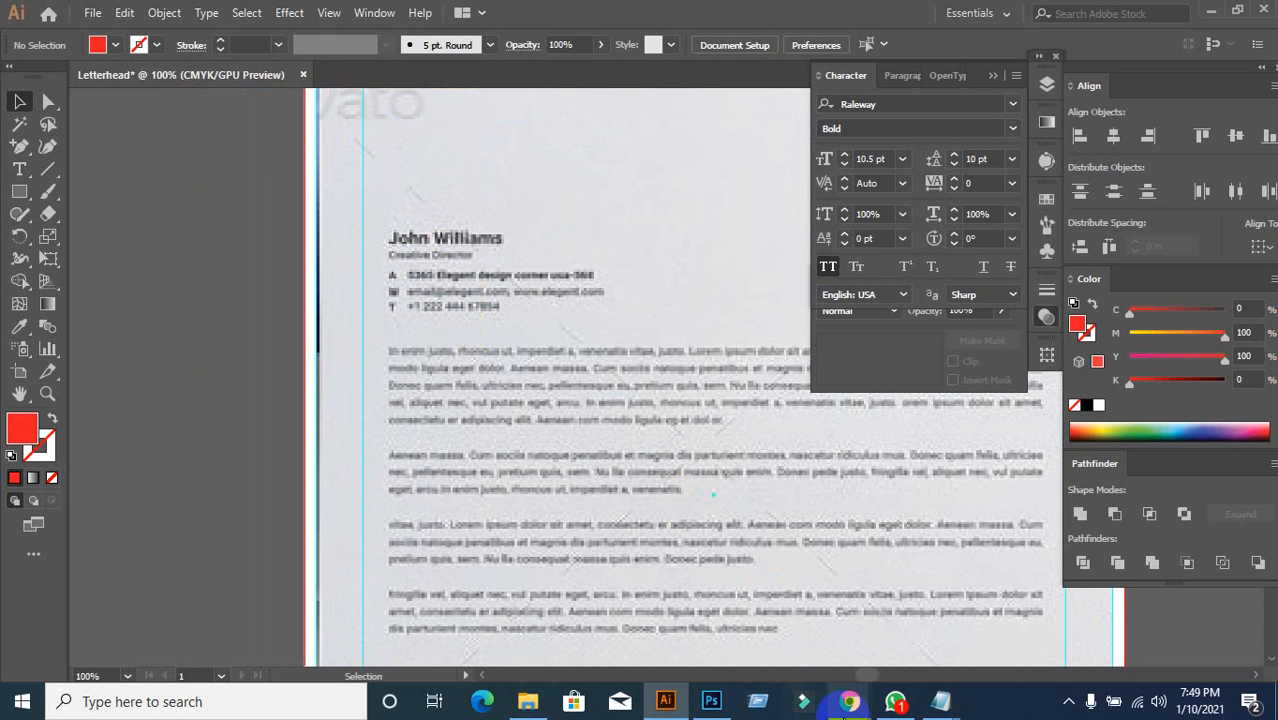
pyautogui.click(742, 628)
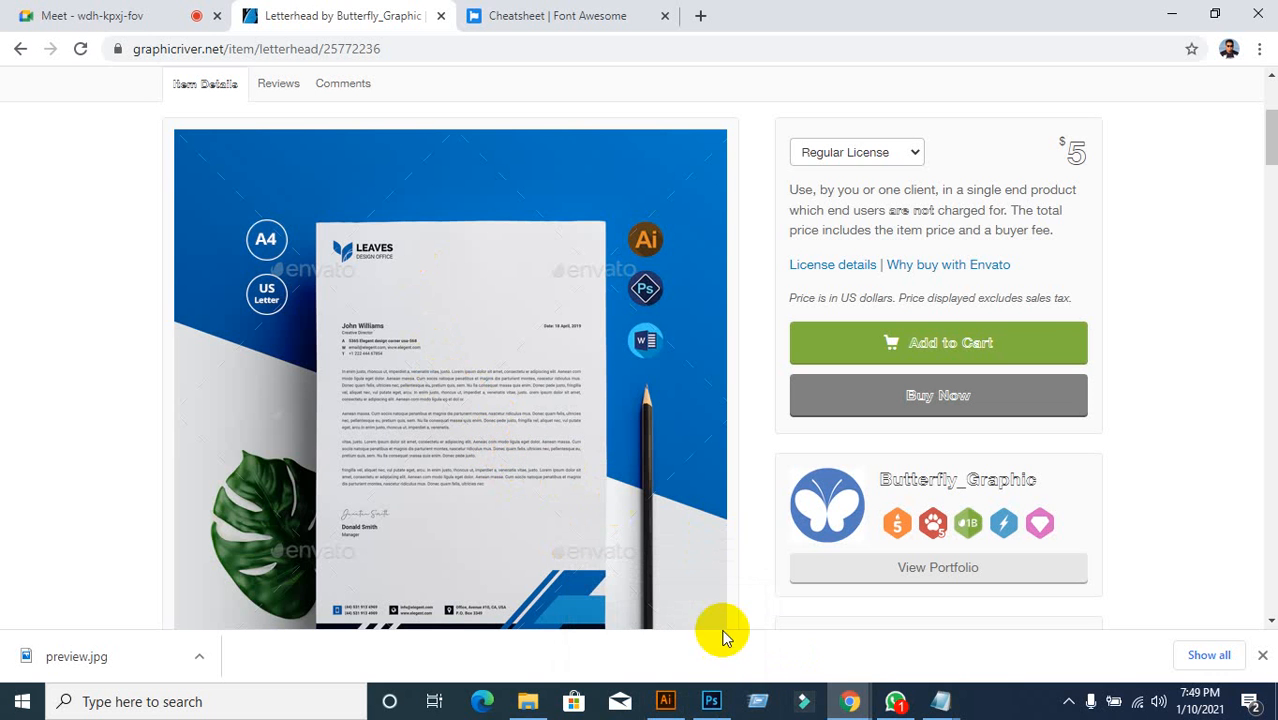
# Step: Switch from Chrome back to the Illustrator Letterhead document
pyautogui.click(665, 701)
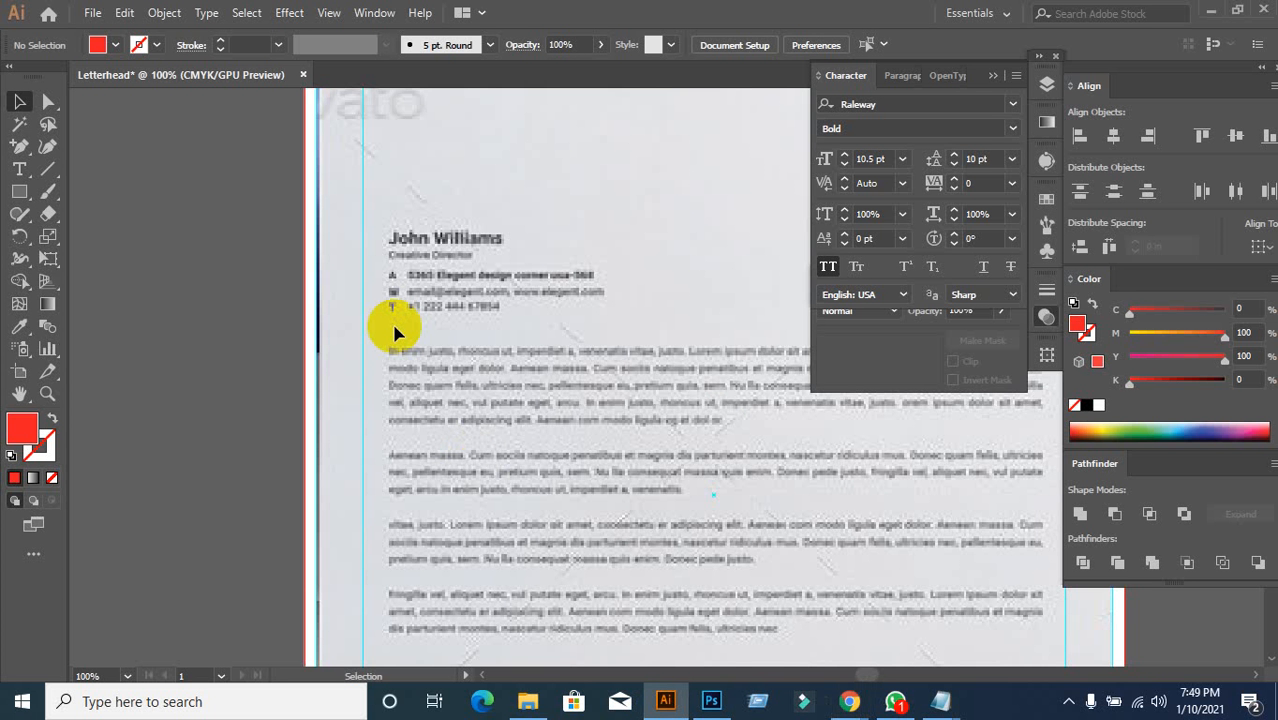
pyautogui.click(22, 171)
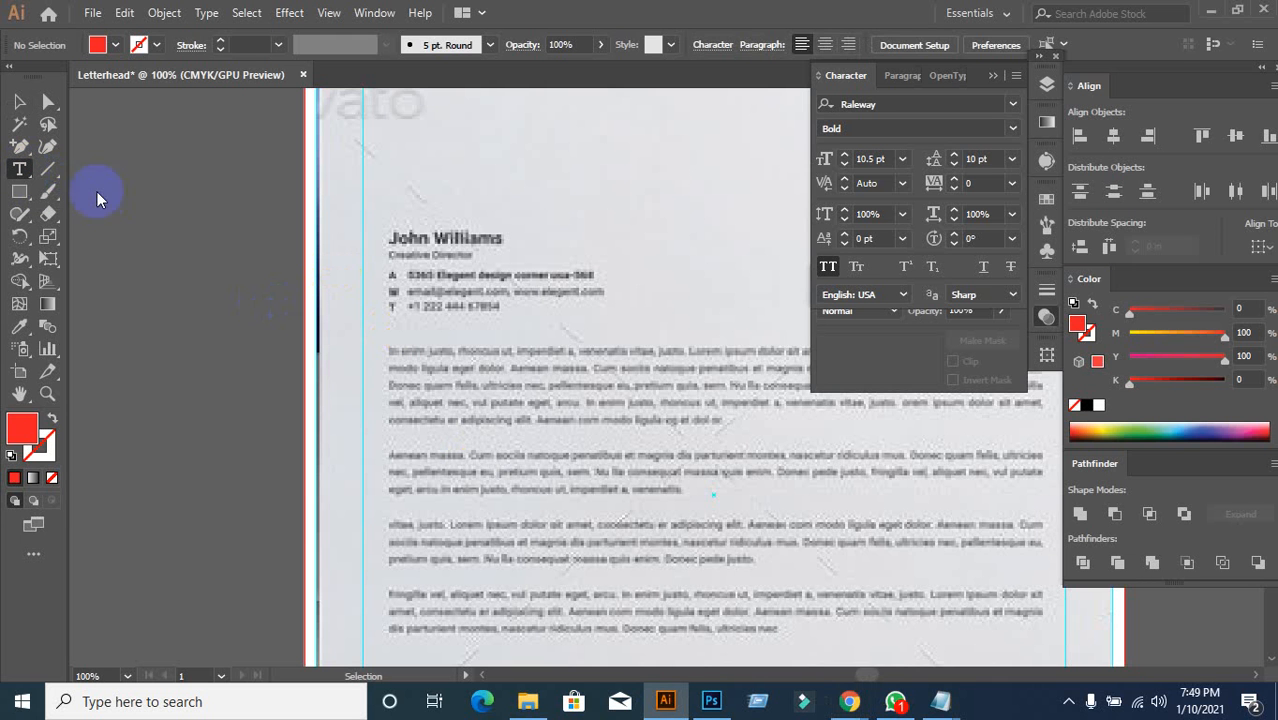
pyautogui.click(390, 233)
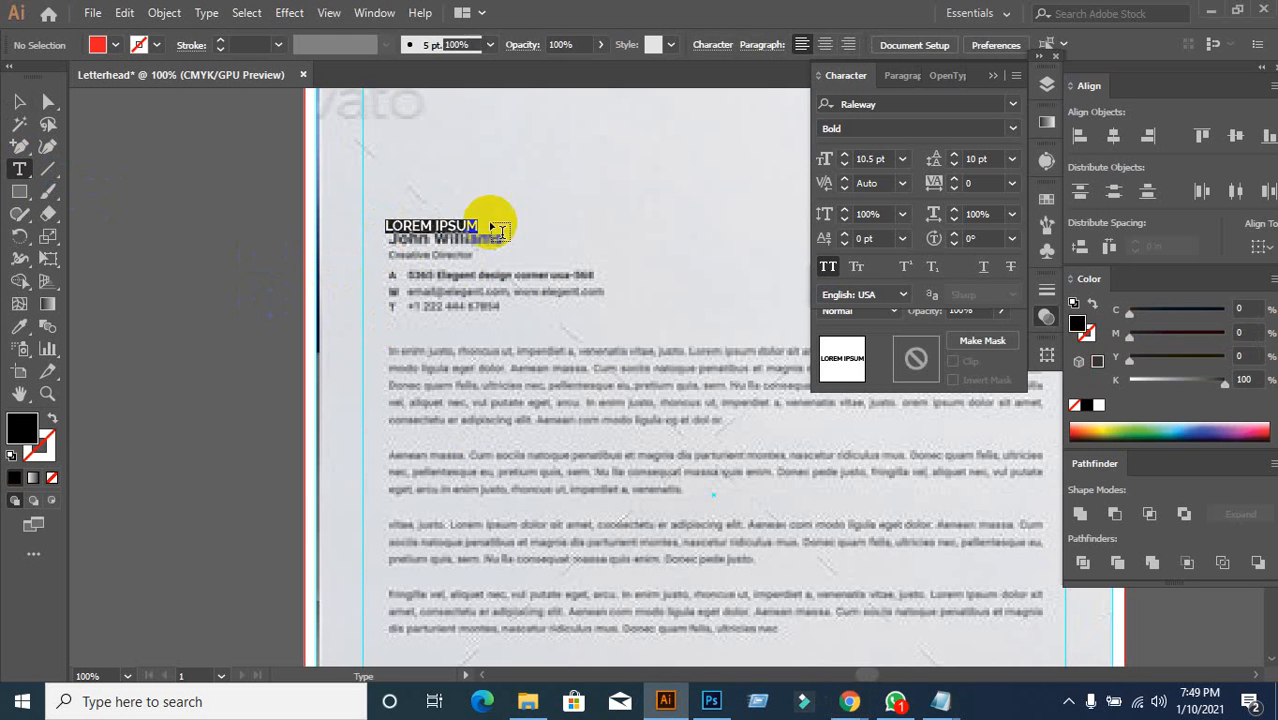
pyautogui.write('JOHN')
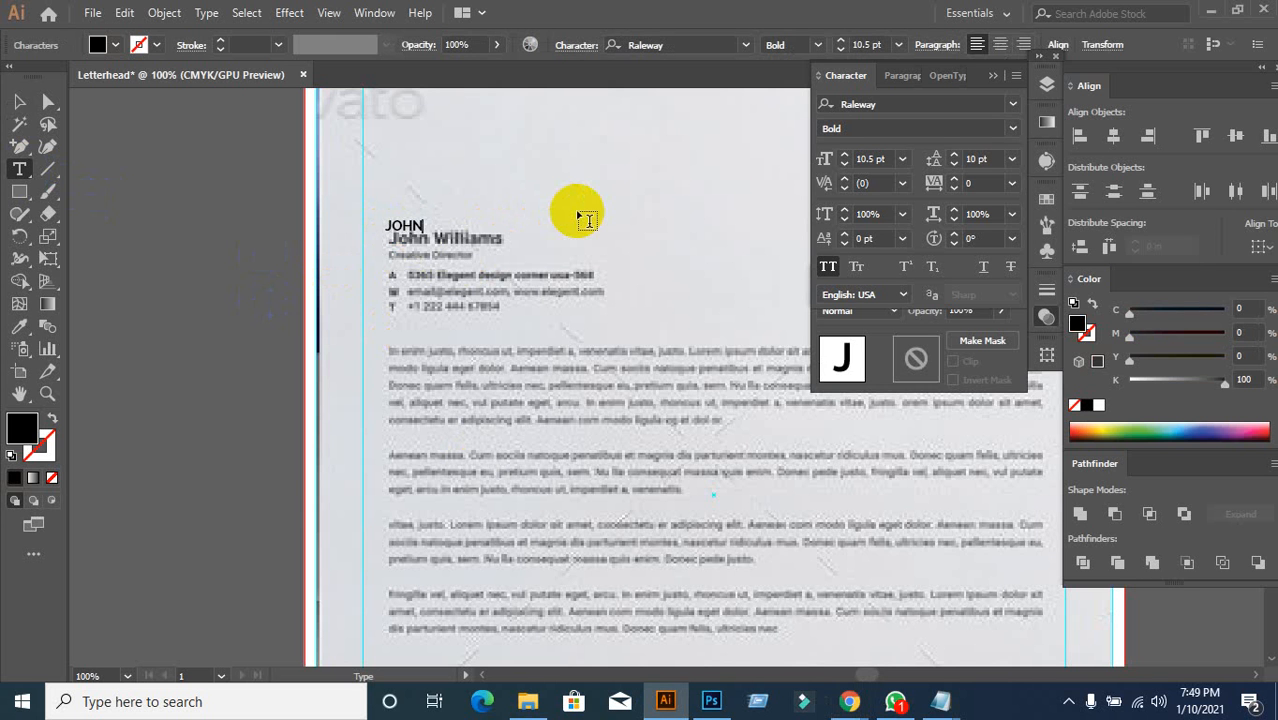
pyautogui.press('BackSpace')
pyautogui.press('BackSpace')
pyautogui.click(19, 101)
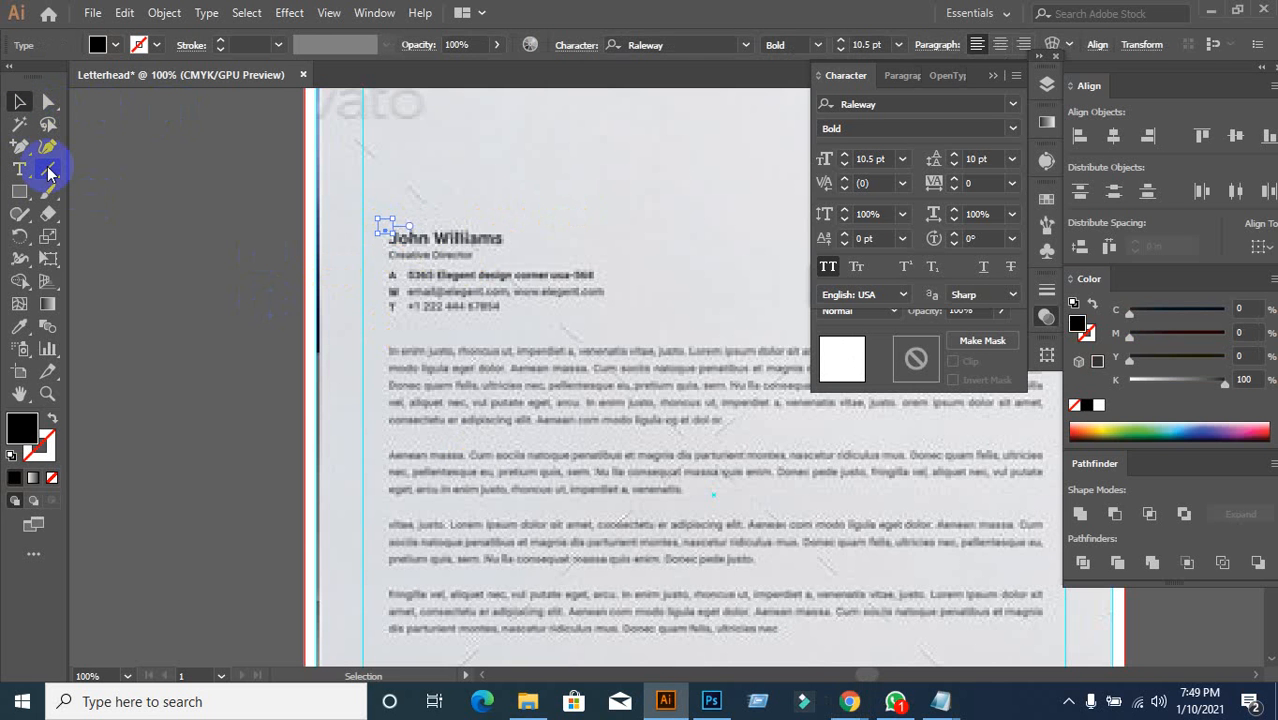
pyautogui.press('Delete')
pyautogui.scroll(-2, 173, 265)
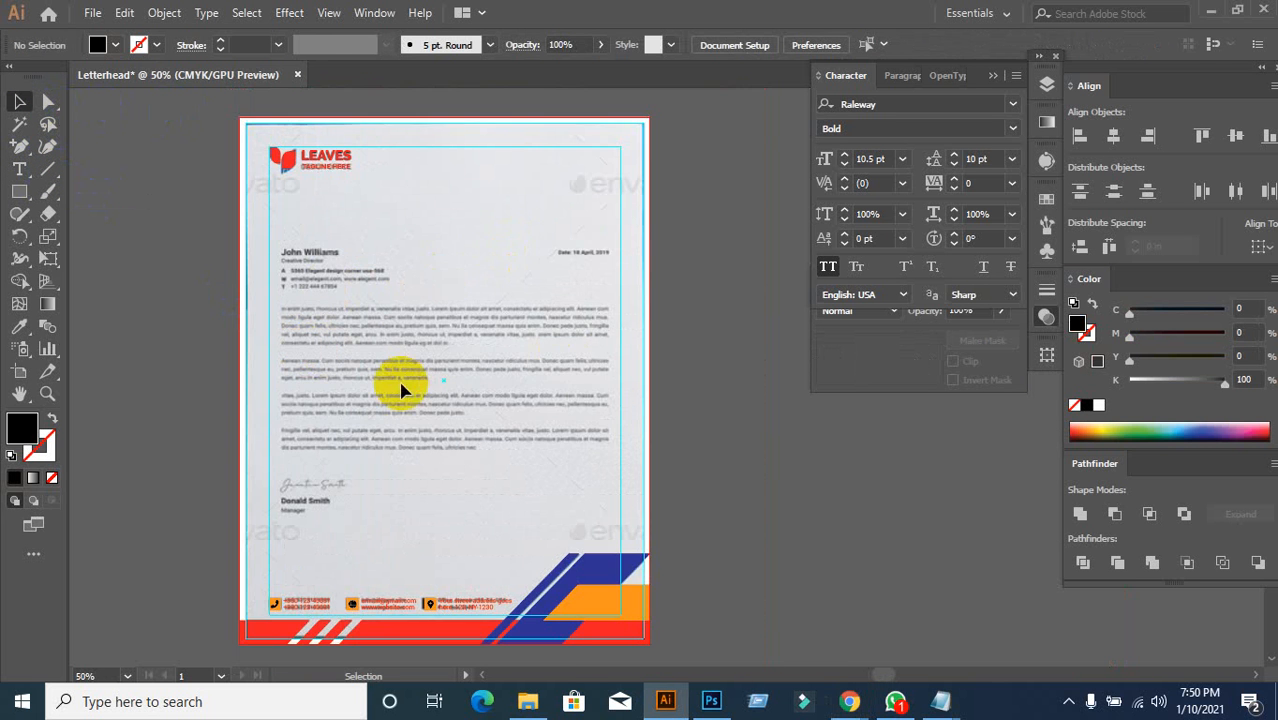
pyautogui.scroll(2, 400, 390)
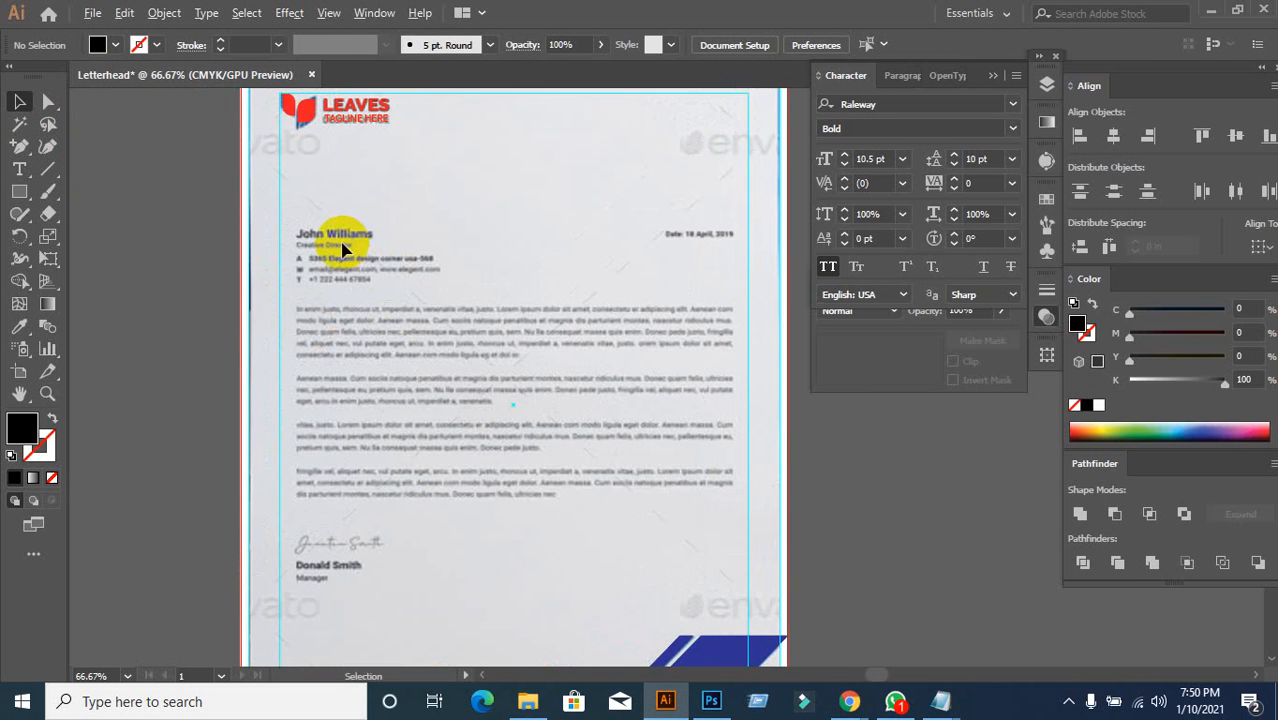
pyautogui.scroll(1, 342, 248)
pyautogui.scroll(-3, 400, 250)
pyautogui.scroll(1, 383, 291)
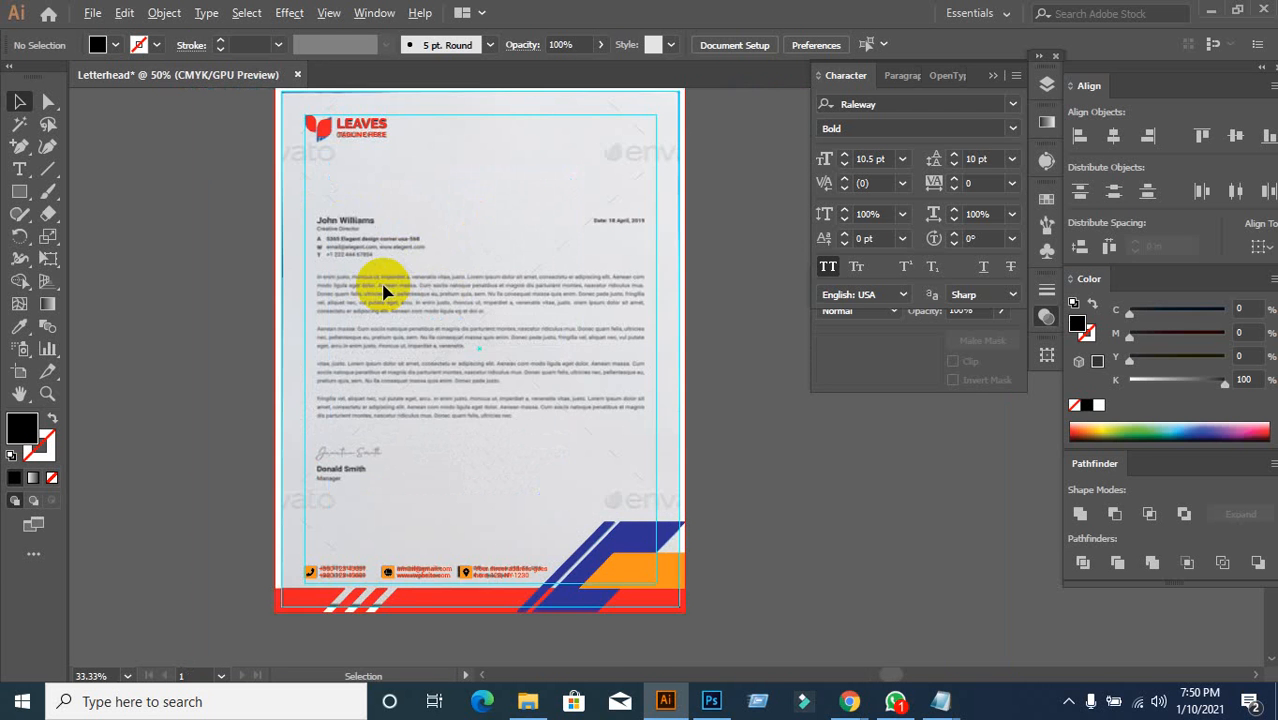
pyautogui.scroll(1, 417, 251)
pyautogui.moveTo(265, 228); pyautogui.dragTo(247, 261)
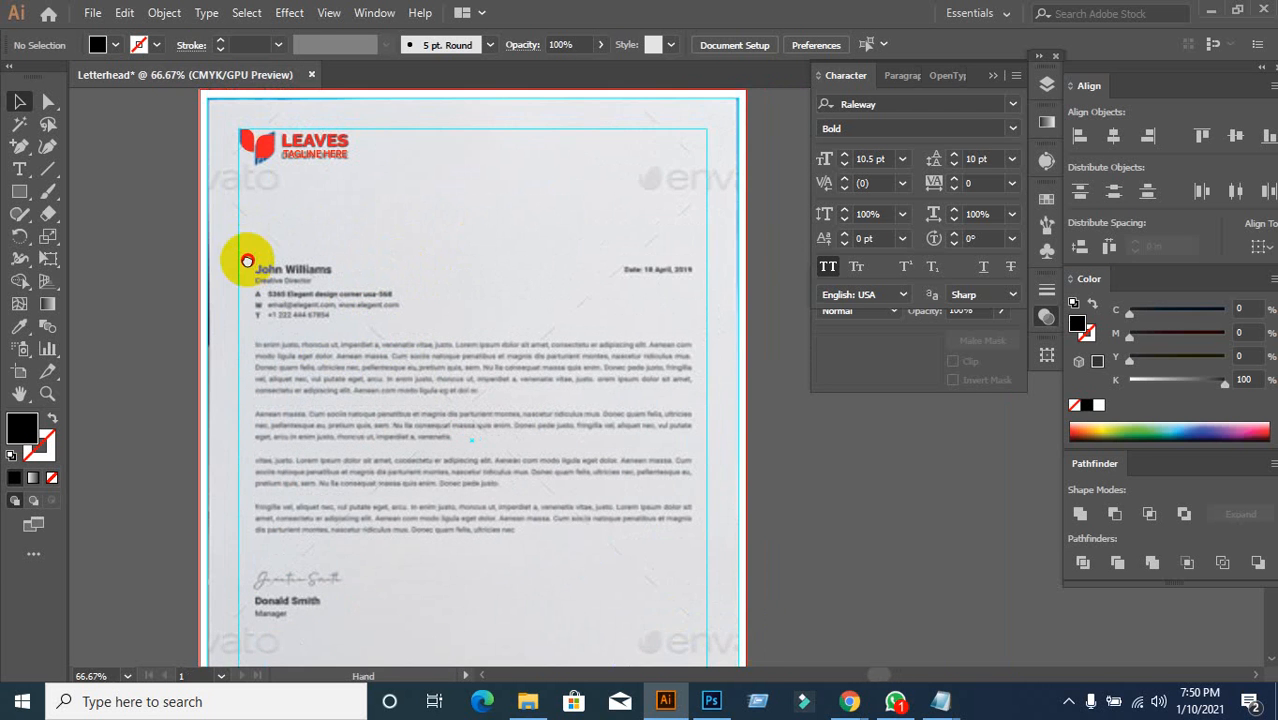
pyautogui.scroll(1, 274, 285)
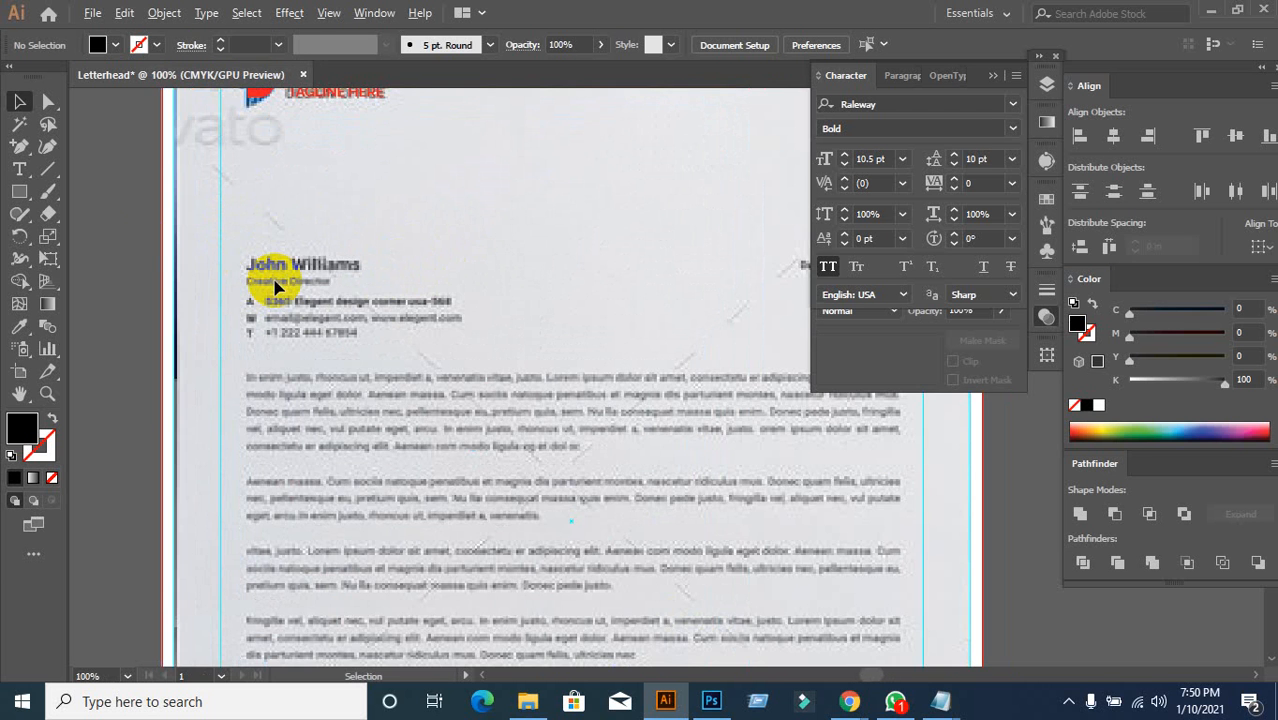
# Step: Type the sender's name in capitals, turn off All Caps, and drag it onto the template name
pyautogui.click(18, 171)
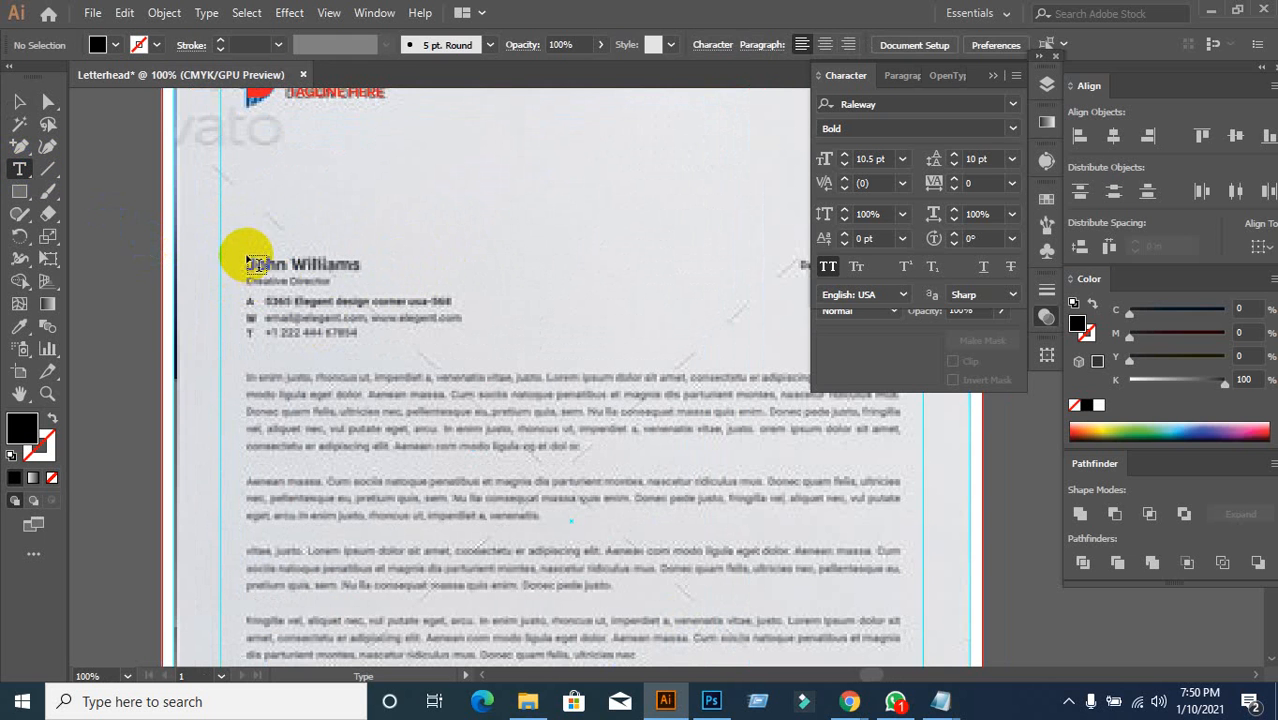
pyautogui.click(259, 245)
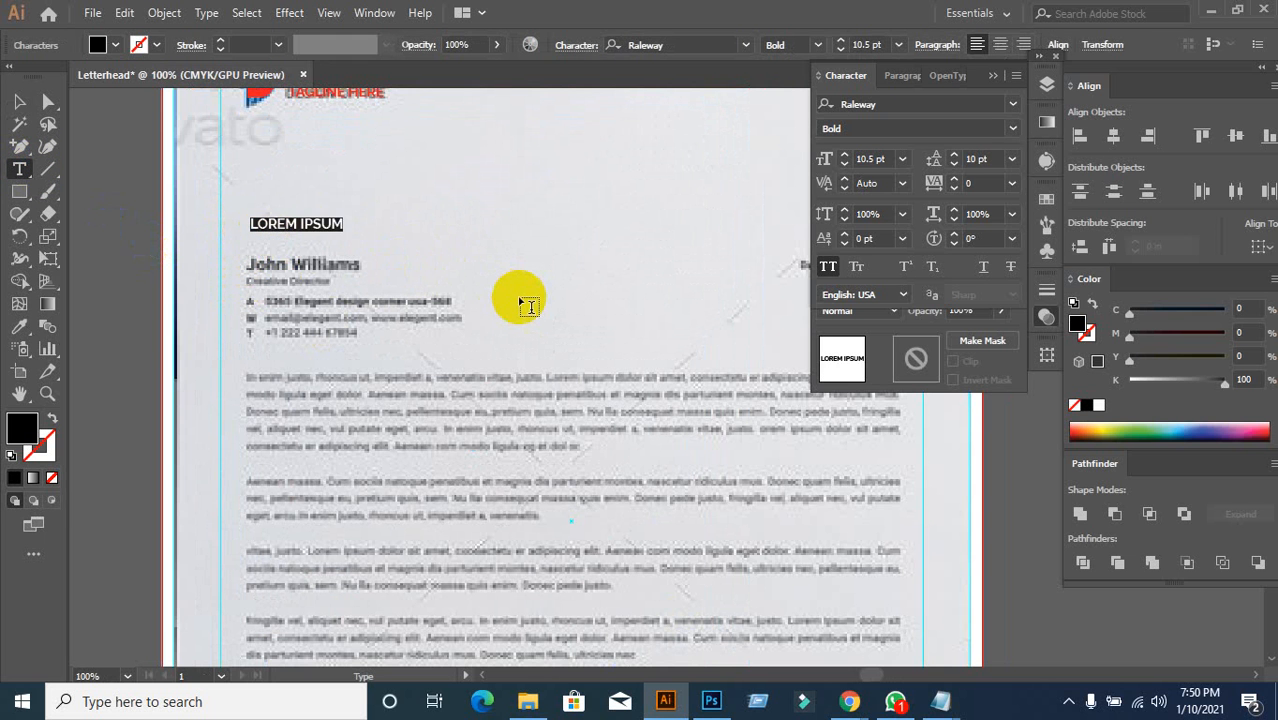
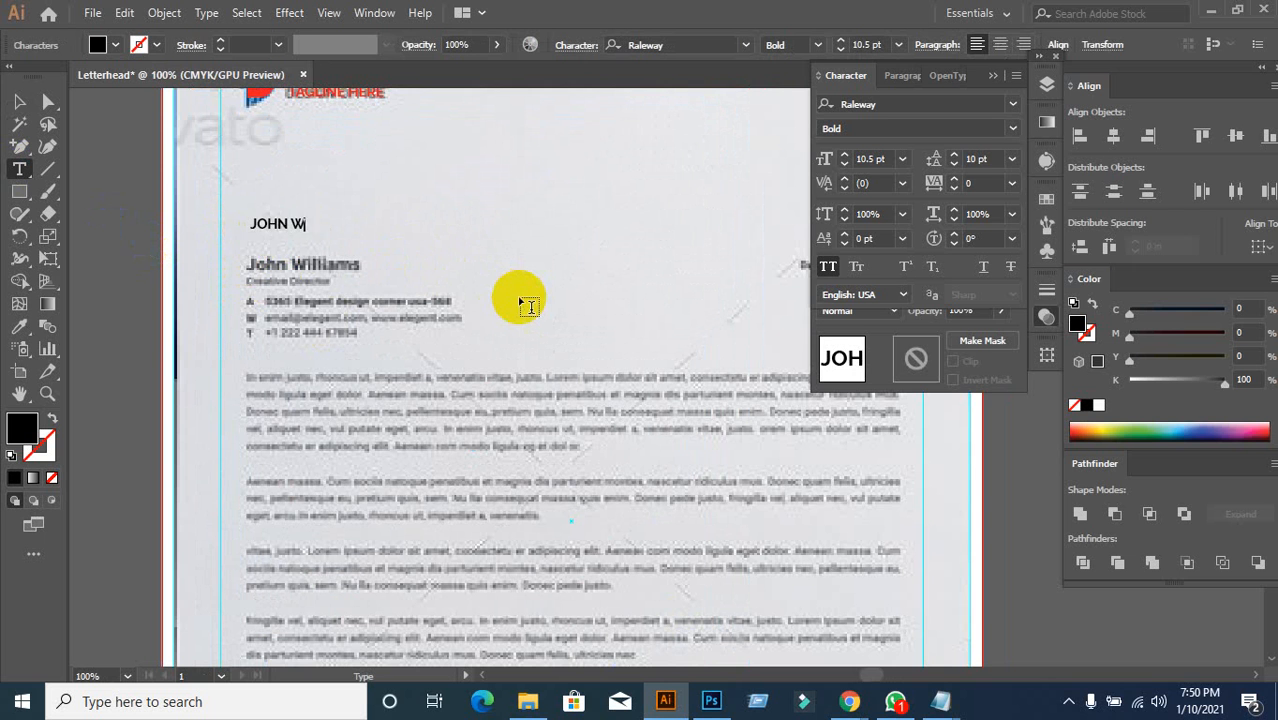
pyautogui.click(19, 101)
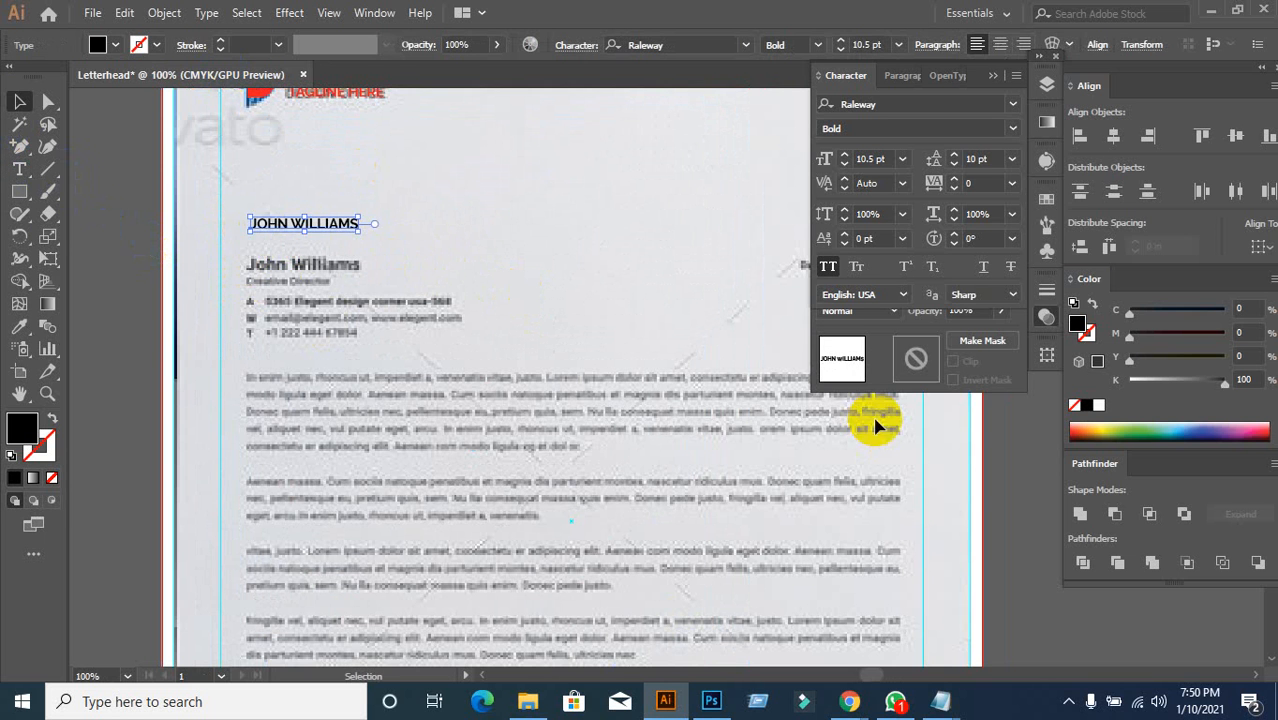
pyautogui.click(828, 266)
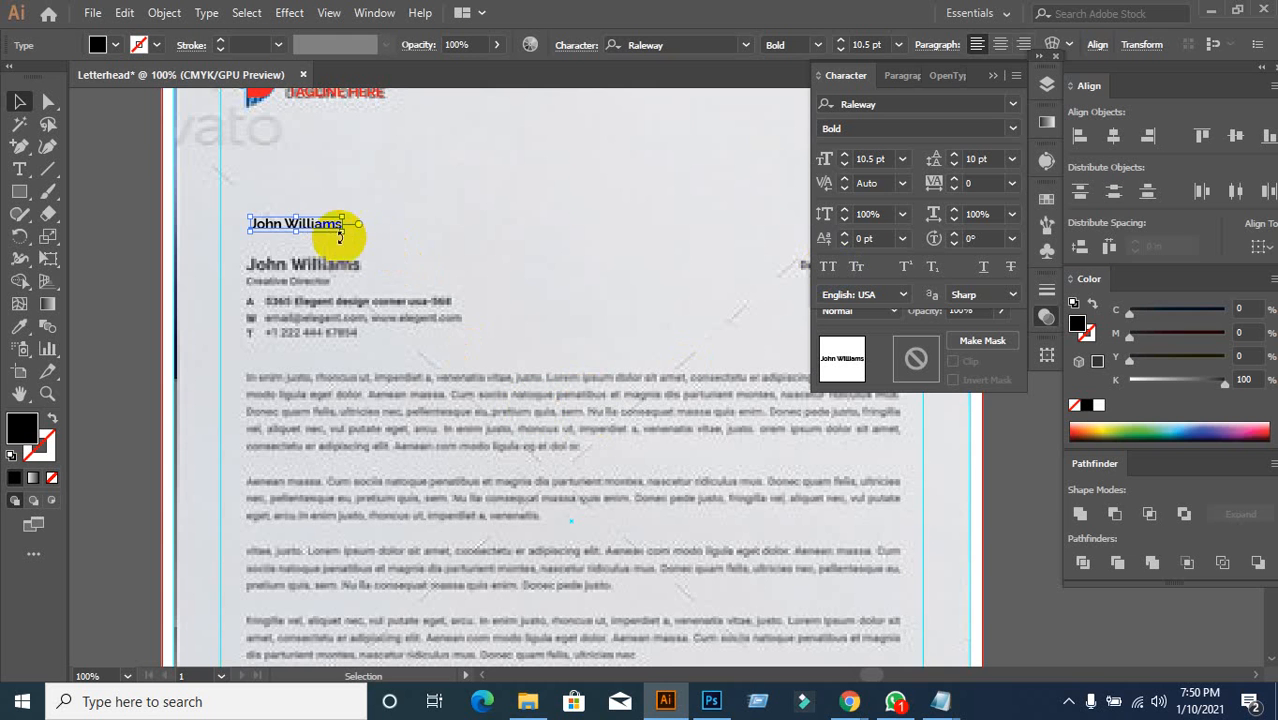
pyautogui.moveTo(334, 225); pyautogui.dragTo(322, 270)
pyautogui.click(890, 103)
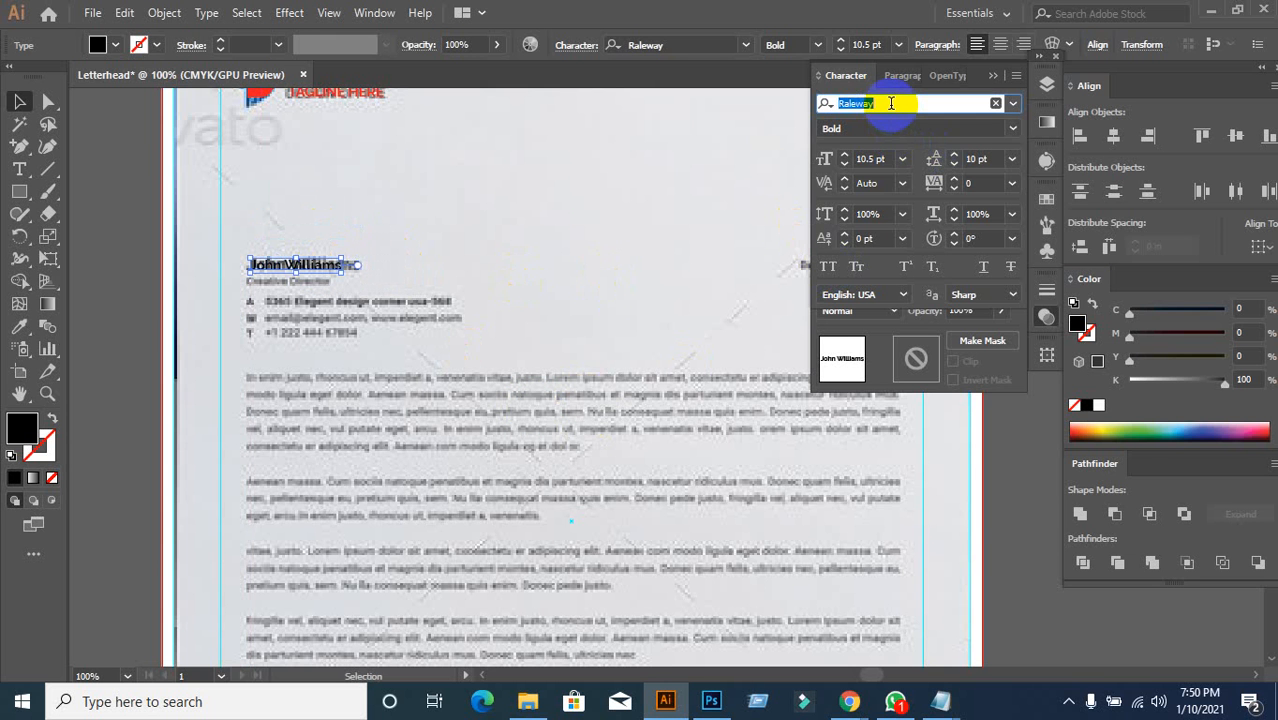
pyautogui.write('Robo')
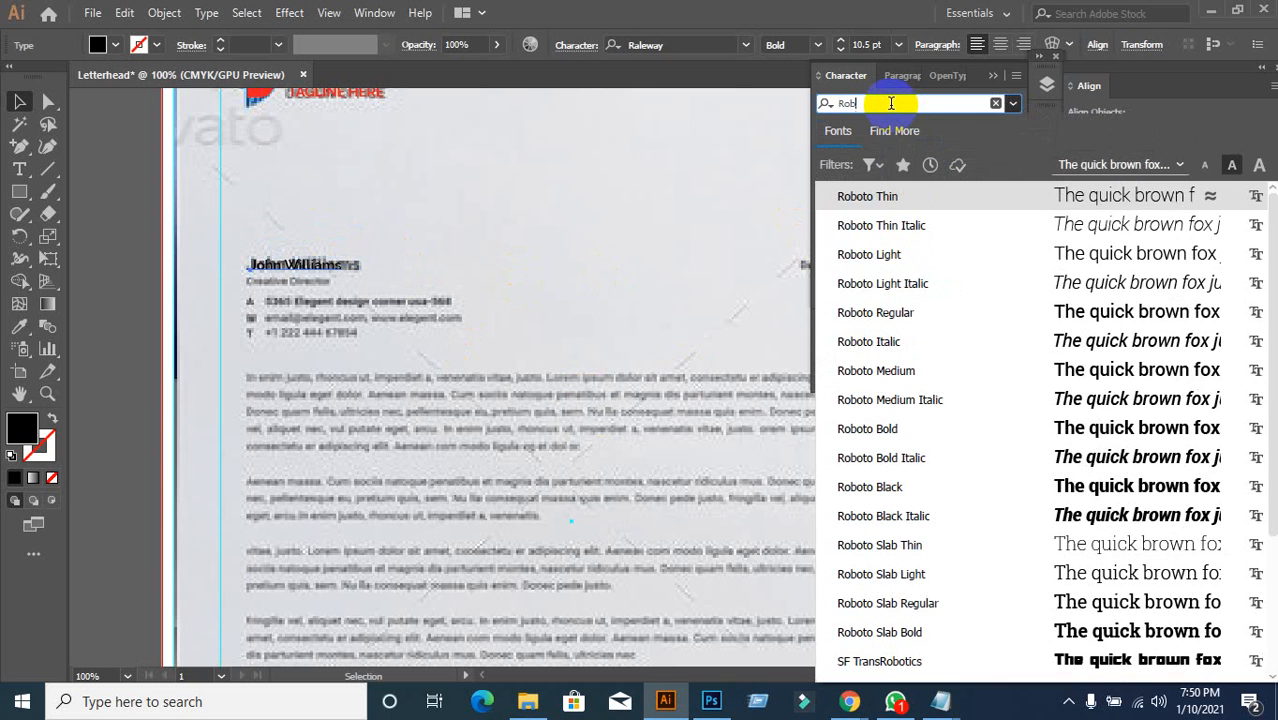
pyautogui.click(875, 428)
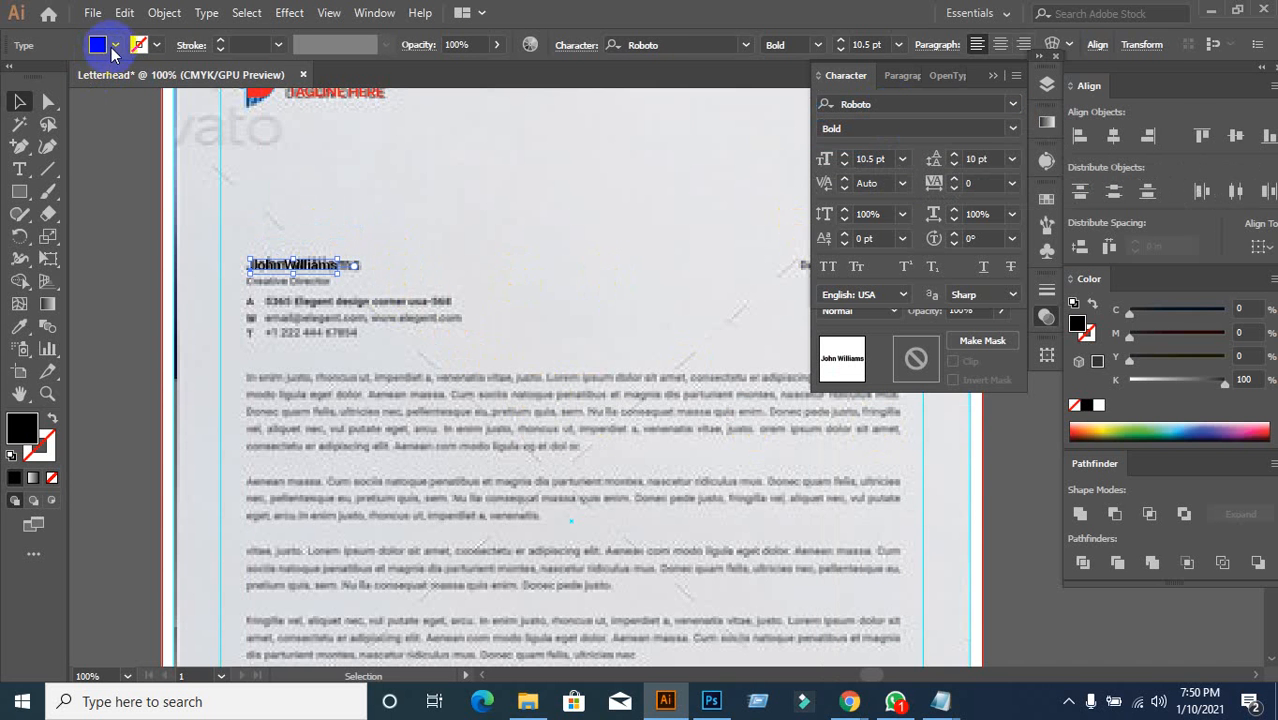
# Step: Fill the name red from the swatches, replacing an accidental green
pyautogui.click(113, 47)
pyautogui.click(63, 83)
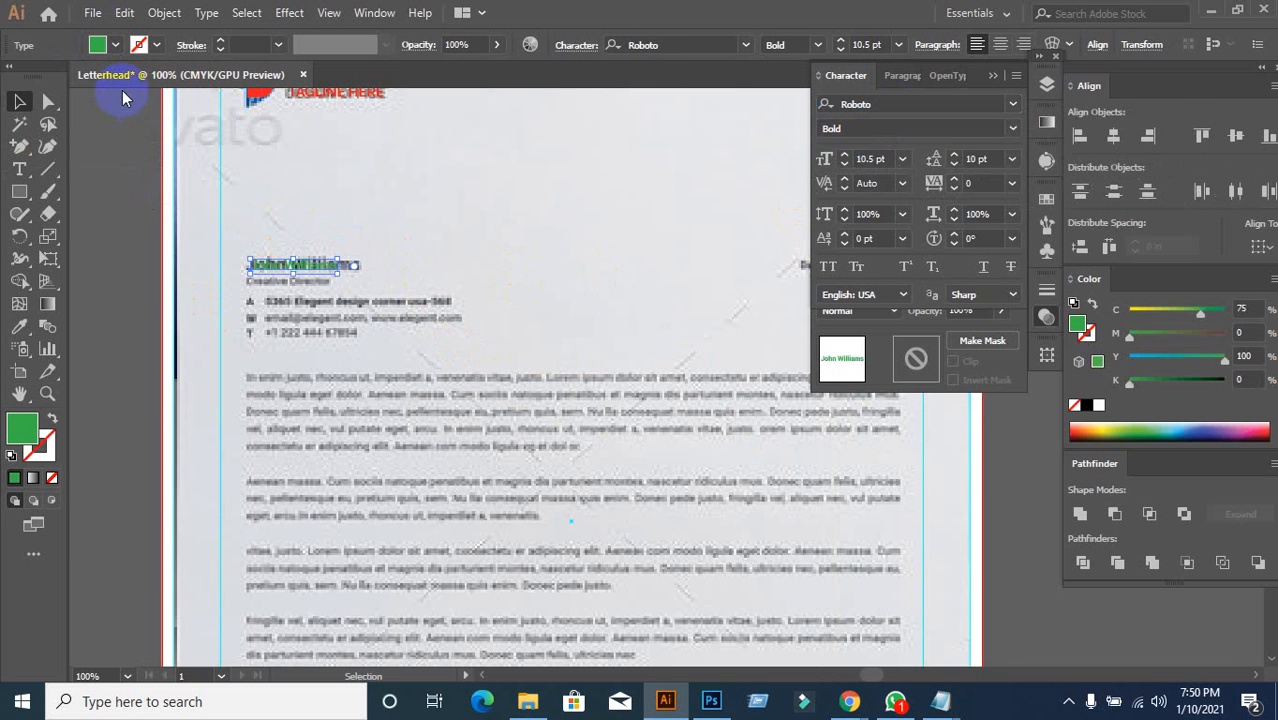
pyautogui.click(97, 45)
pyautogui.click(56, 65)
pyautogui.click(308, 325)
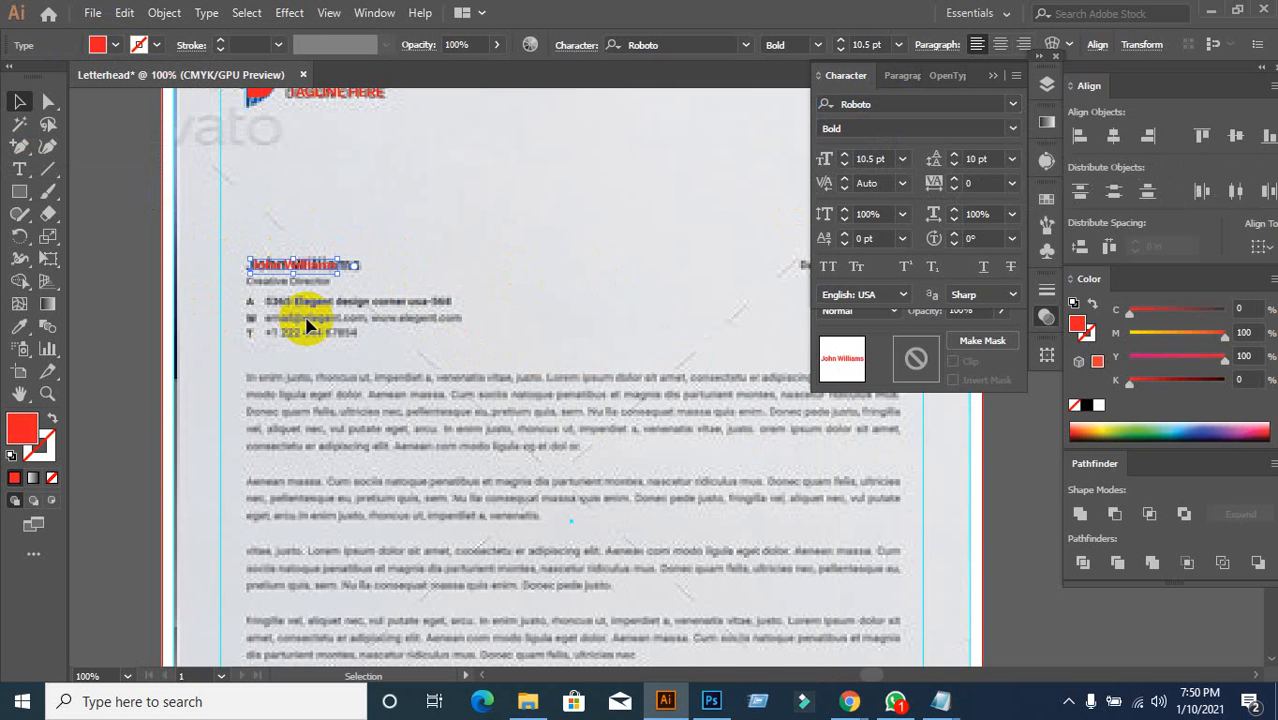
pyautogui.click(308, 299)
# Step: Enlarge the name to 14 pt and shift it slightly left and down
pyautogui.scroll(2, 291, 279)
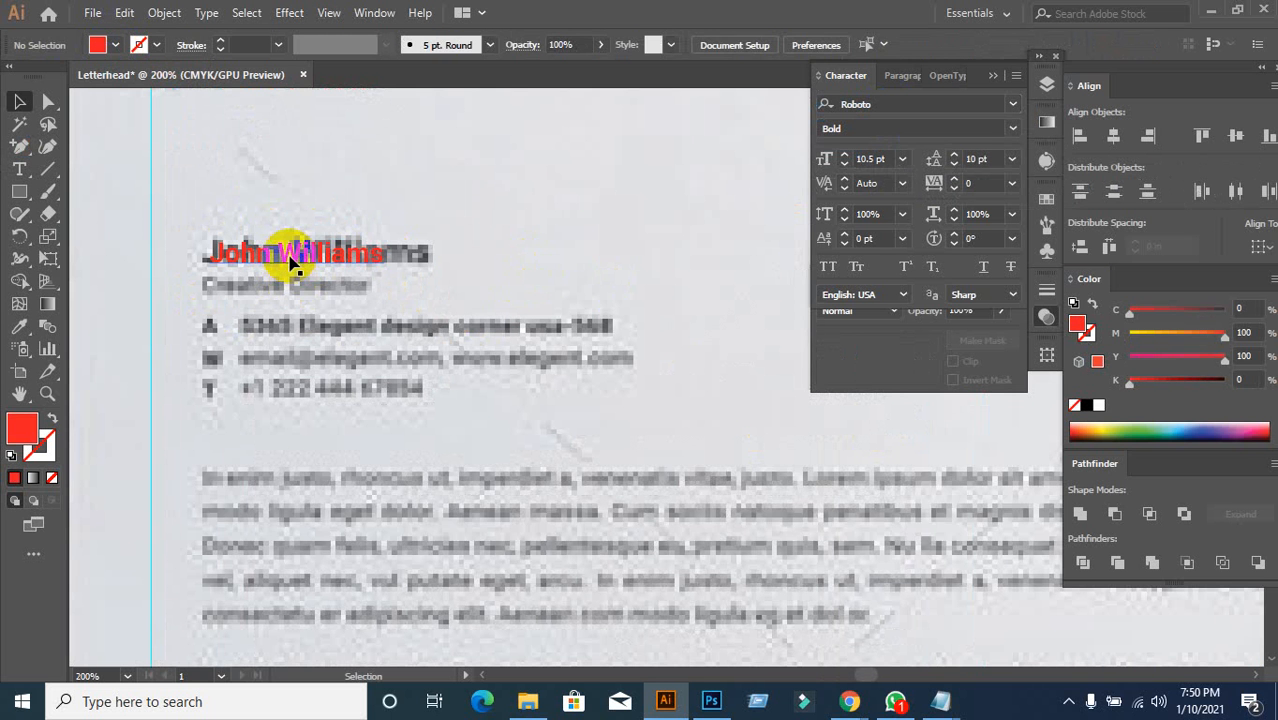
pyautogui.click(291, 258)
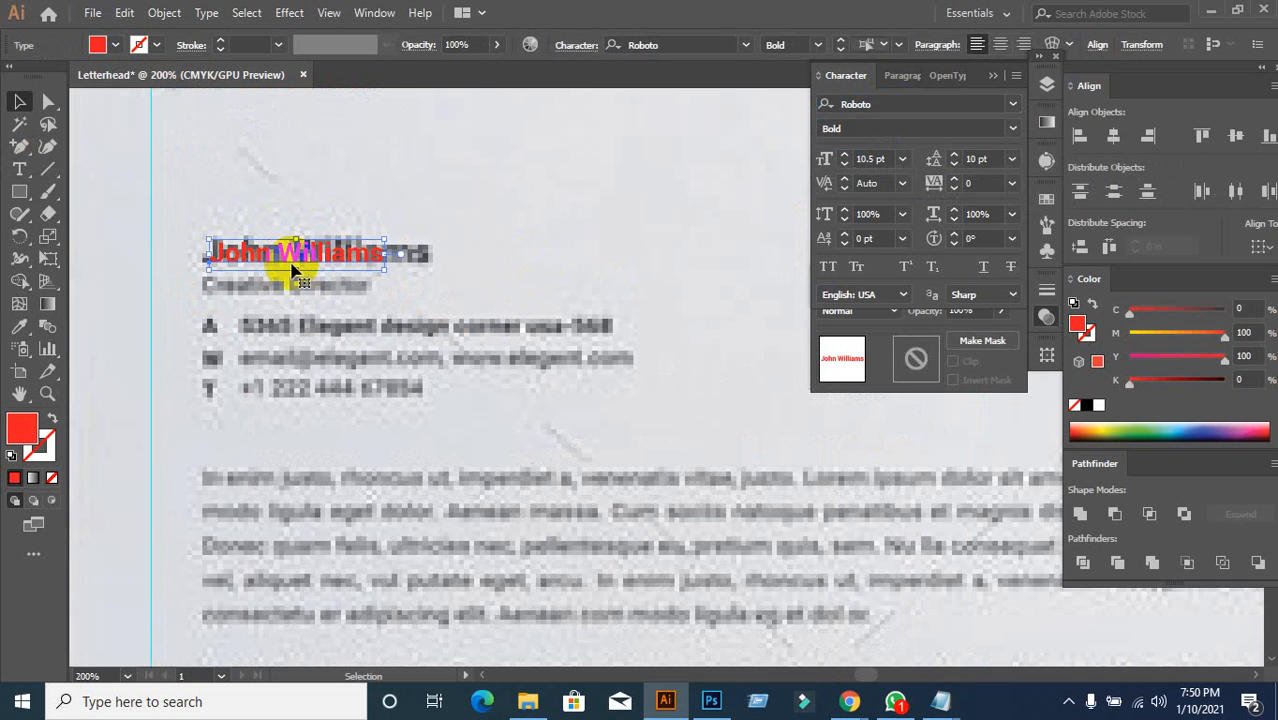
pyautogui.click(884, 160)
pyautogui.scroll(4, 884, 160)
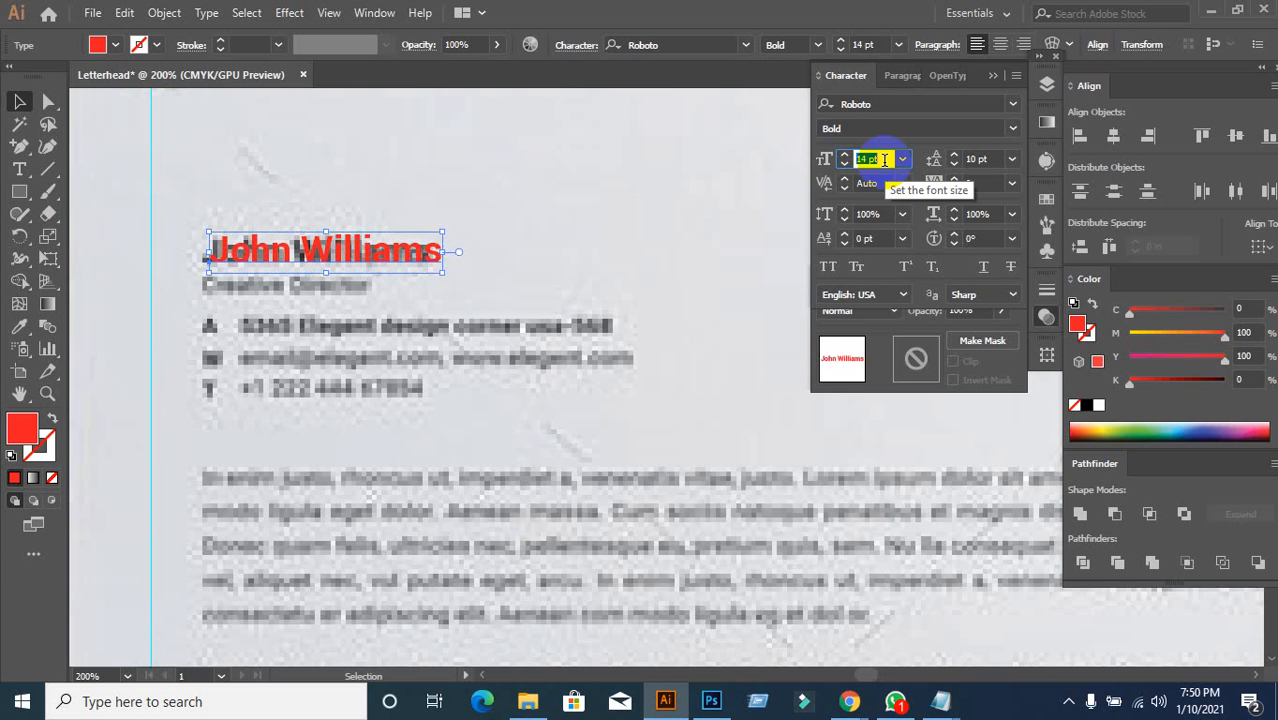
pyautogui.click(585, 310)
pyautogui.moveTo(322, 265); pyautogui.dragTo(306, 268)
pyautogui.click(880, 158)
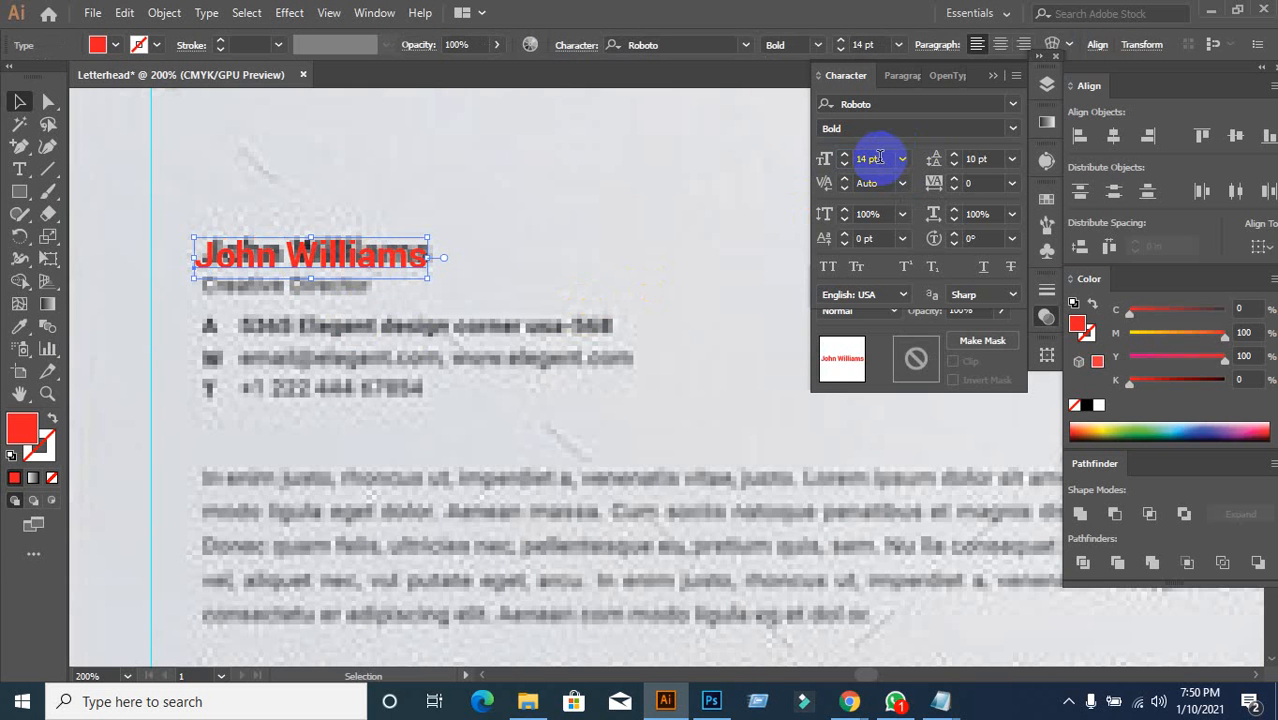
pyautogui.click(459, 331)
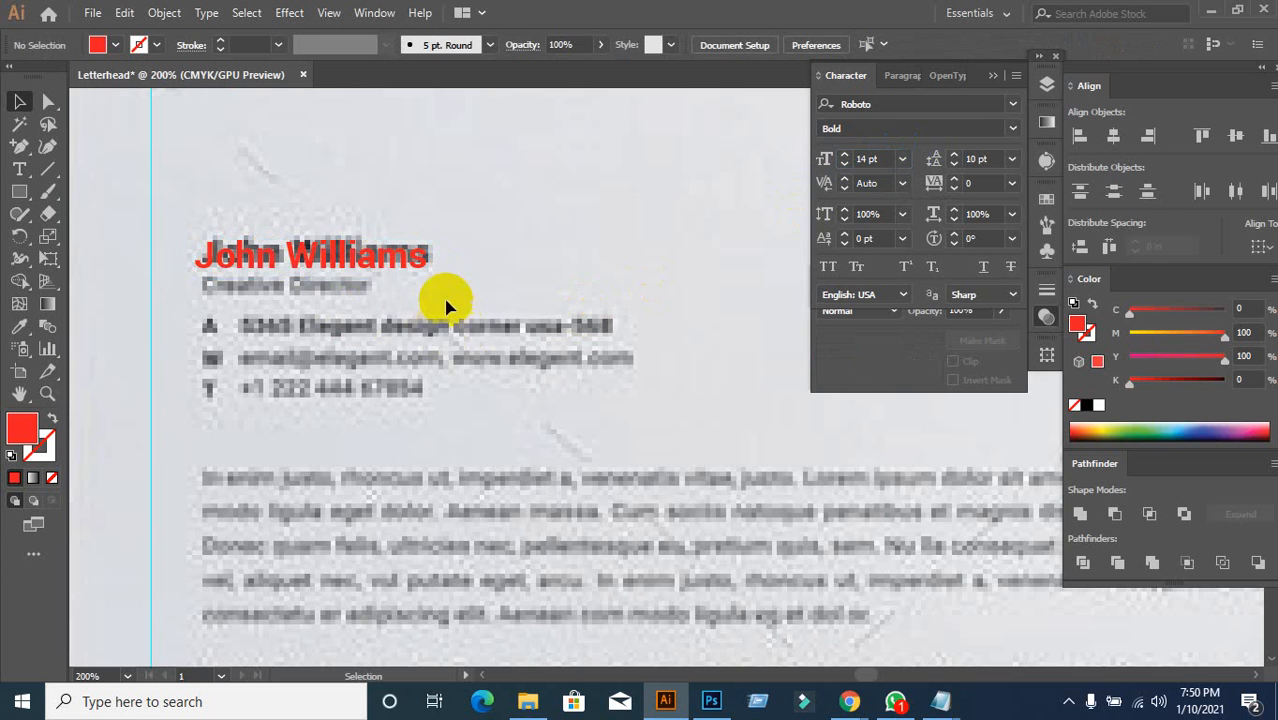
# Step: Duplicate the name just below itself, then undo the duplicate
pyautogui.scroll(-1, 446, 302)
pyautogui.moveTo(419, 364); pyautogui.dragTo(444, 298)
pyautogui.click(395, 208)
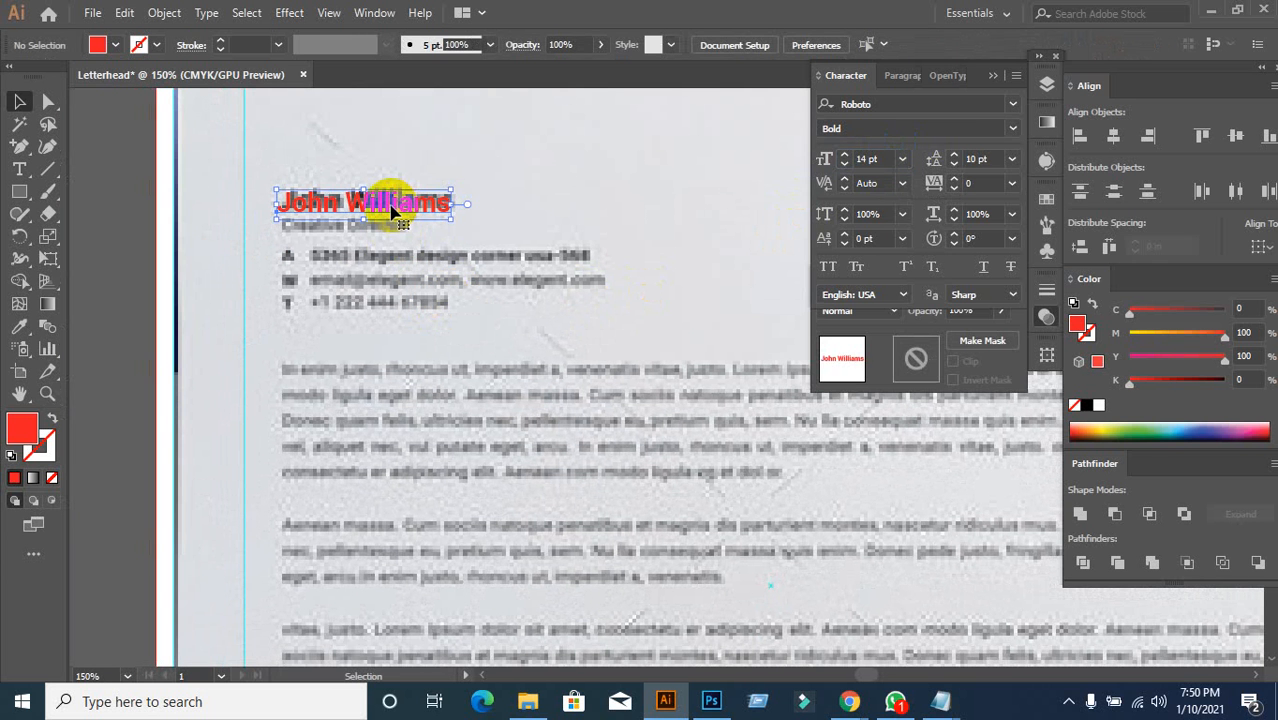
pyautogui.moveTo(392, 212); pyautogui.dragTo(390, 232)
pyautogui.click(484, 328)
pyautogui.hotkey('ctrl', 'z')
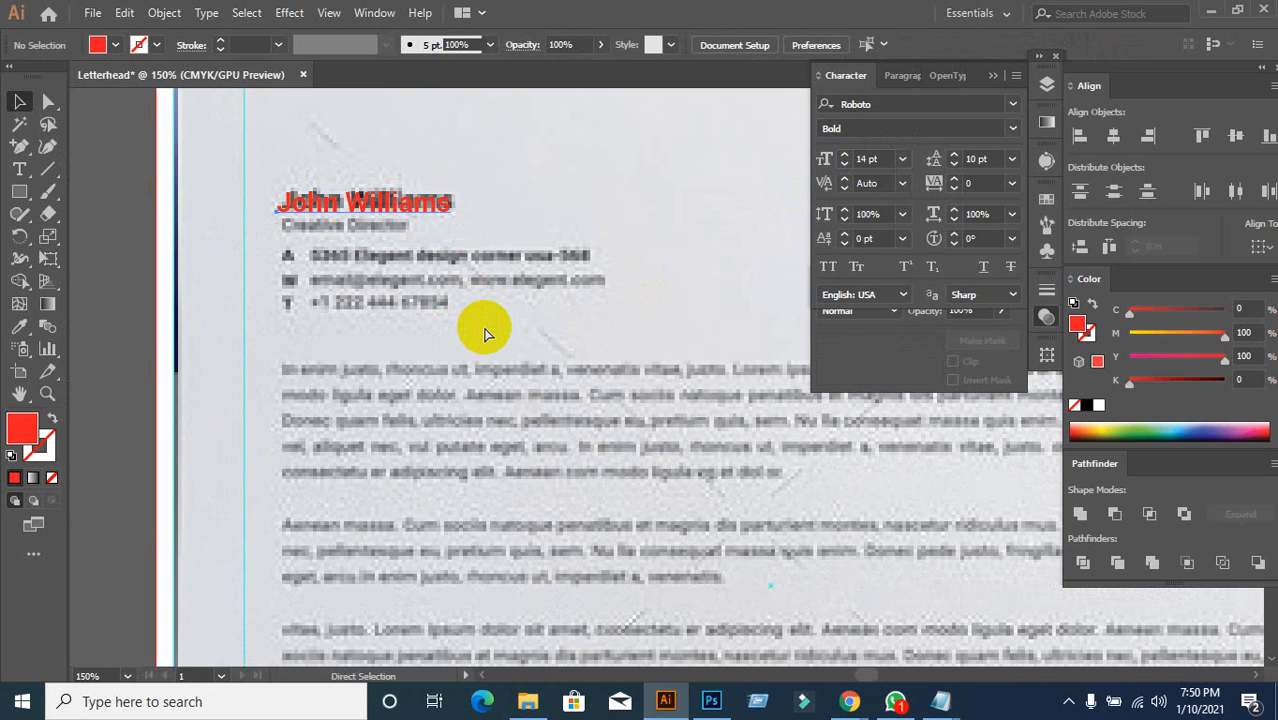
pyautogui.hotkey('ctrl', 'z')
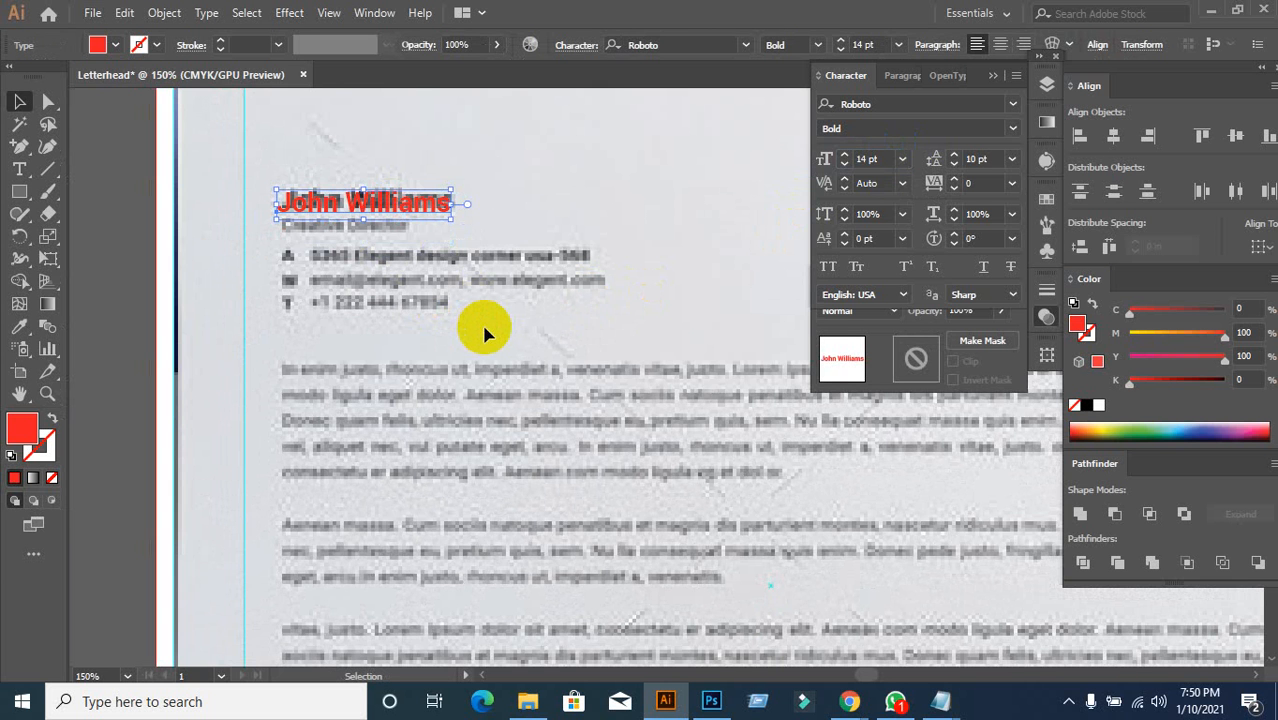
pyautogui.scroll(-2, 486, 334)
pyautogui.scroll(1, 537, 350)
pyautogui.moveTo(537, 350); pyautogui.dragTo(505, 341)
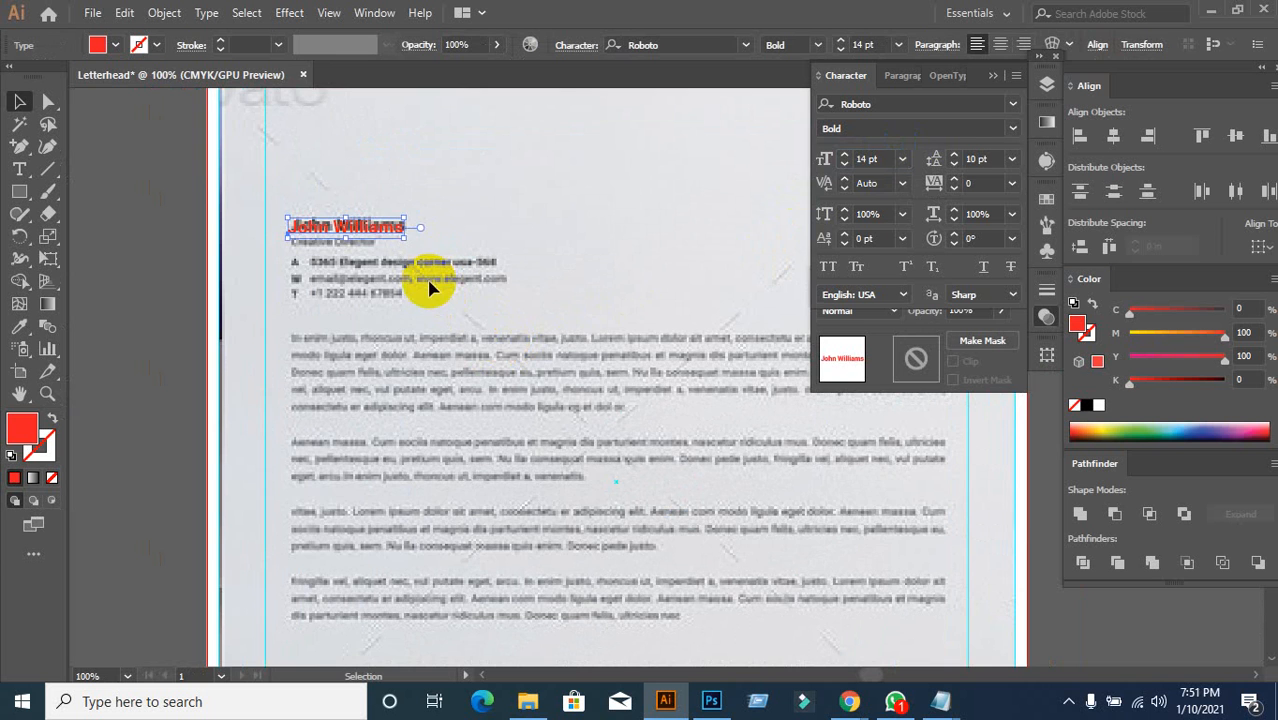
pyautogui.scroll(1, 420, 278)
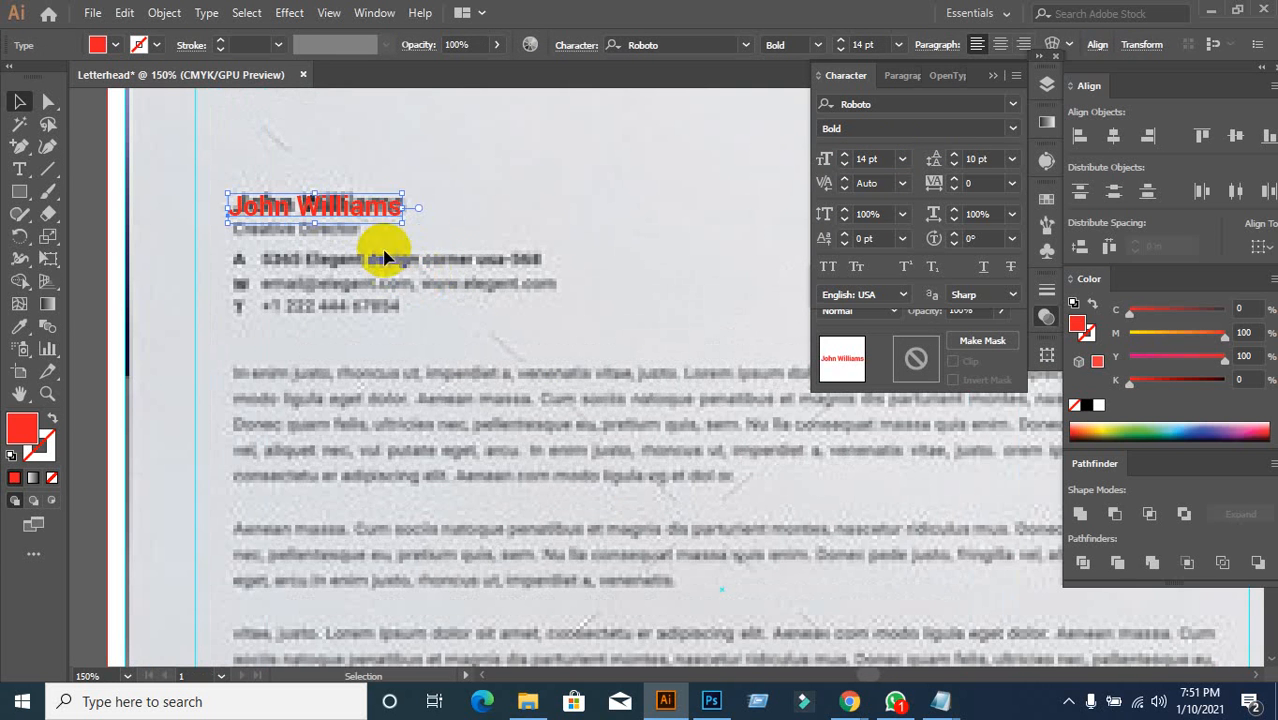
pyautogui.click(409, 260)
pyautogui.click(388, 207)
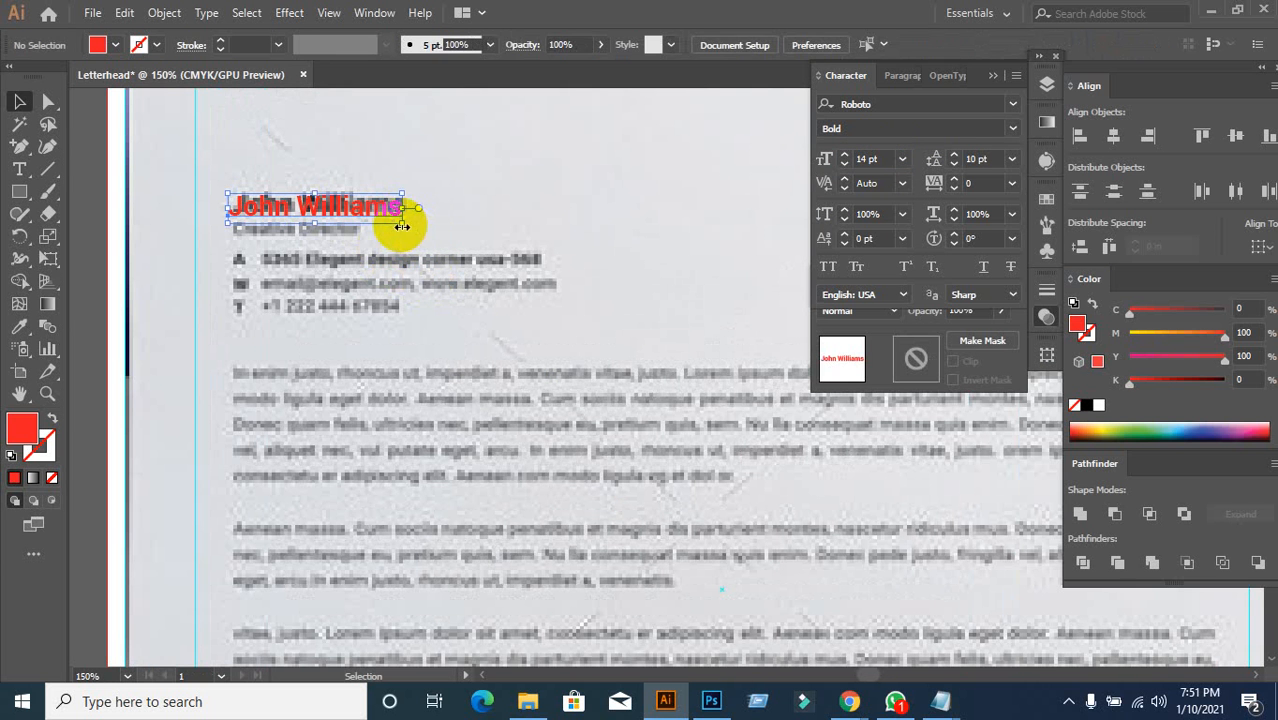
# Step: Make the Graphic Designer line under the name Roboto Regular
pyautogui.doubleClick(399, 205)
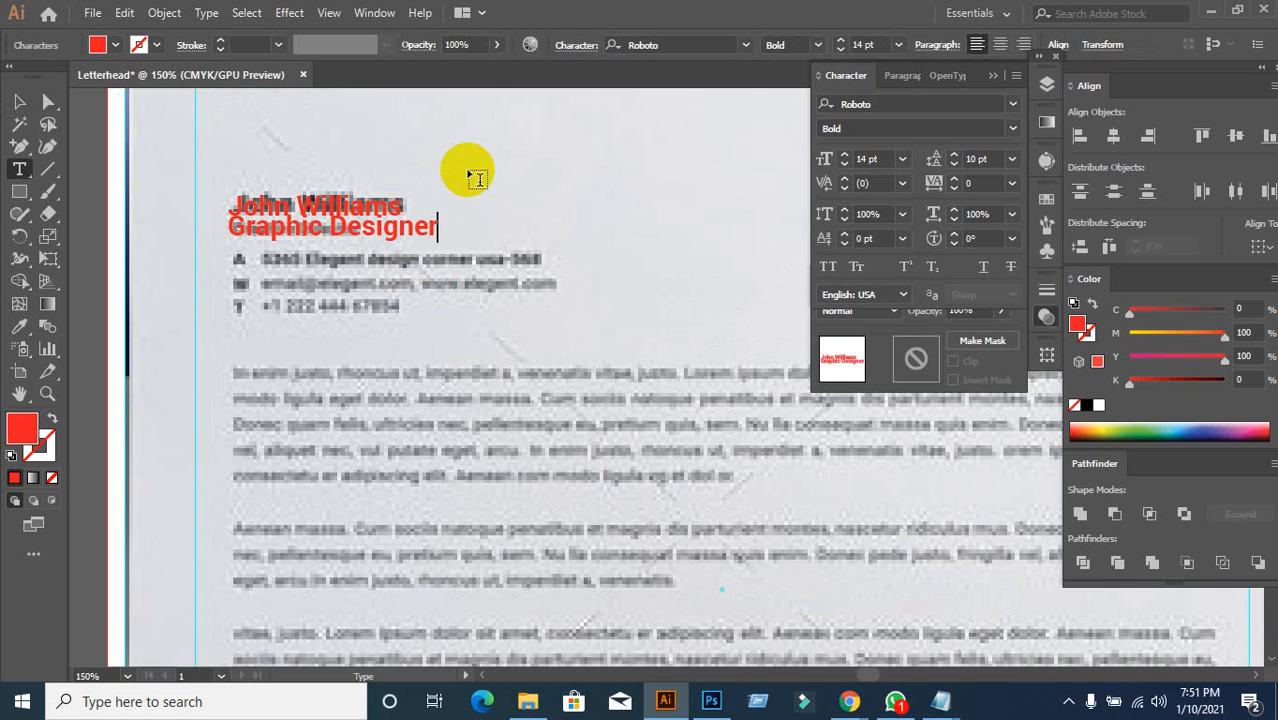
pyautogui.tripleClick(339, 237)
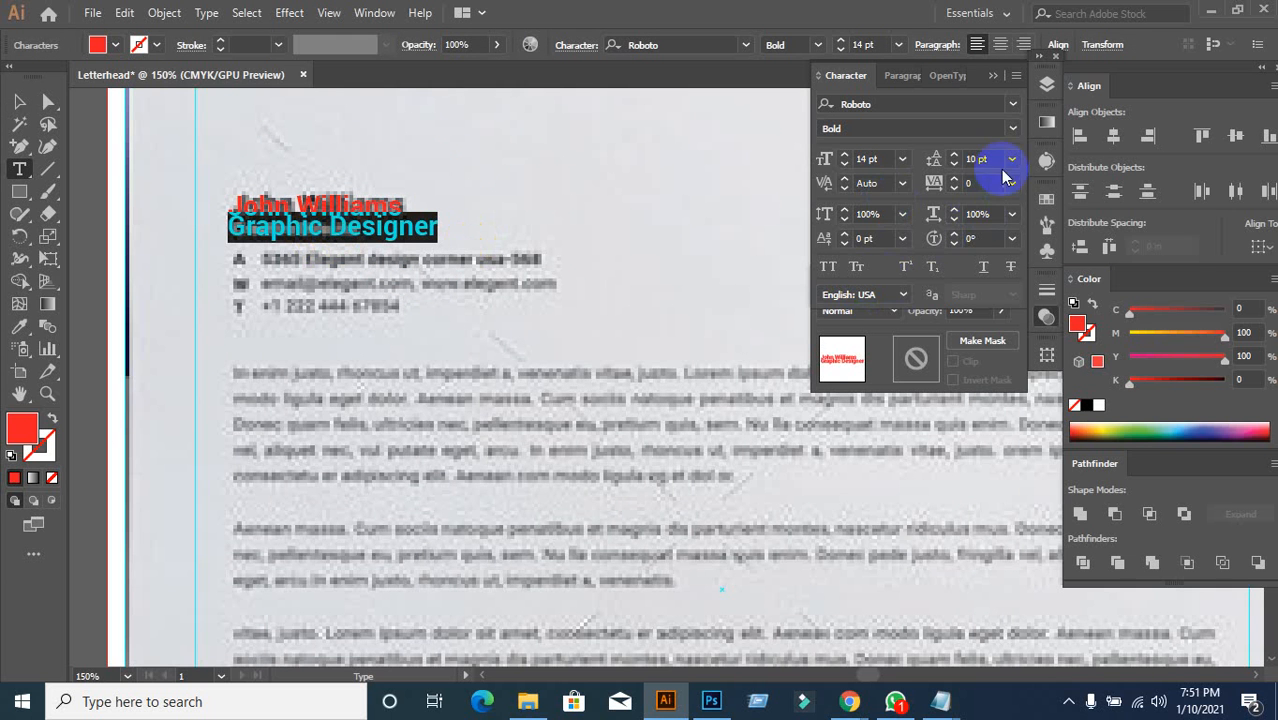
pyautogui.click(1006, 128)
pyautogui.click(872, 234)
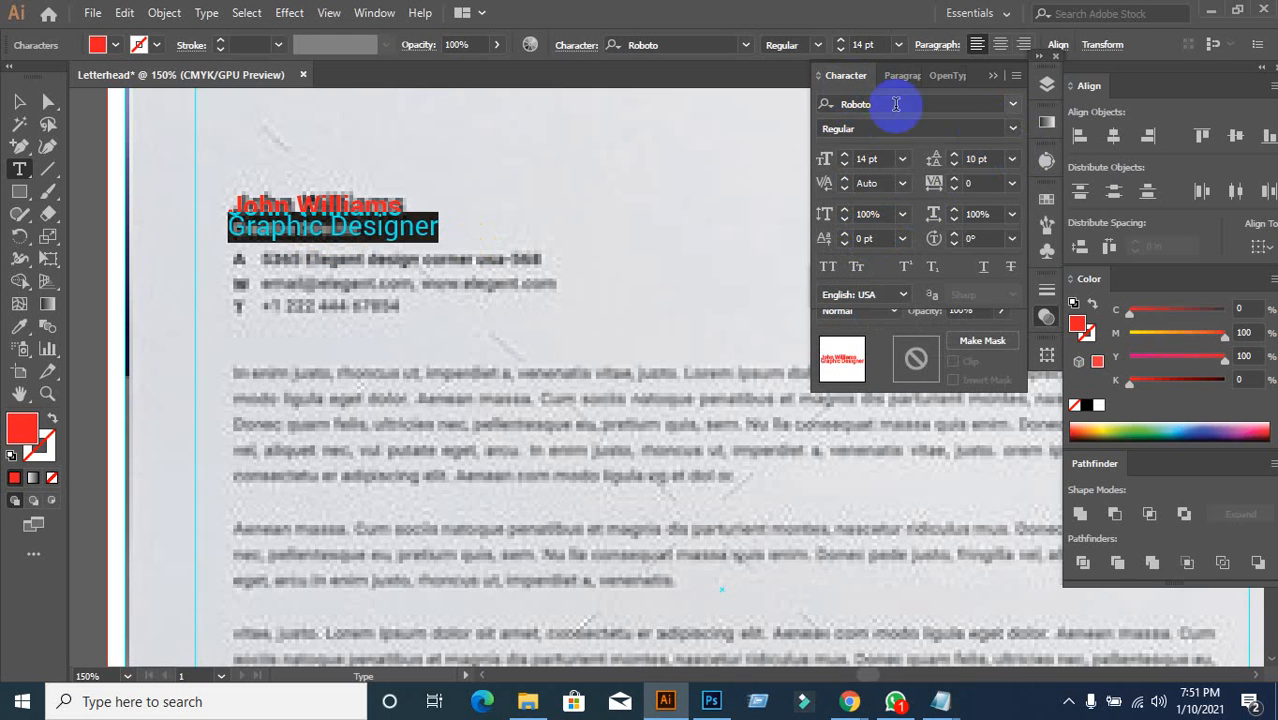
# Step: Set Graphic Designer to 9 pt size with 11 pt leading
pyautogui.press('Up')
pyautogui.press('Up')
pyautogui.press('Up')
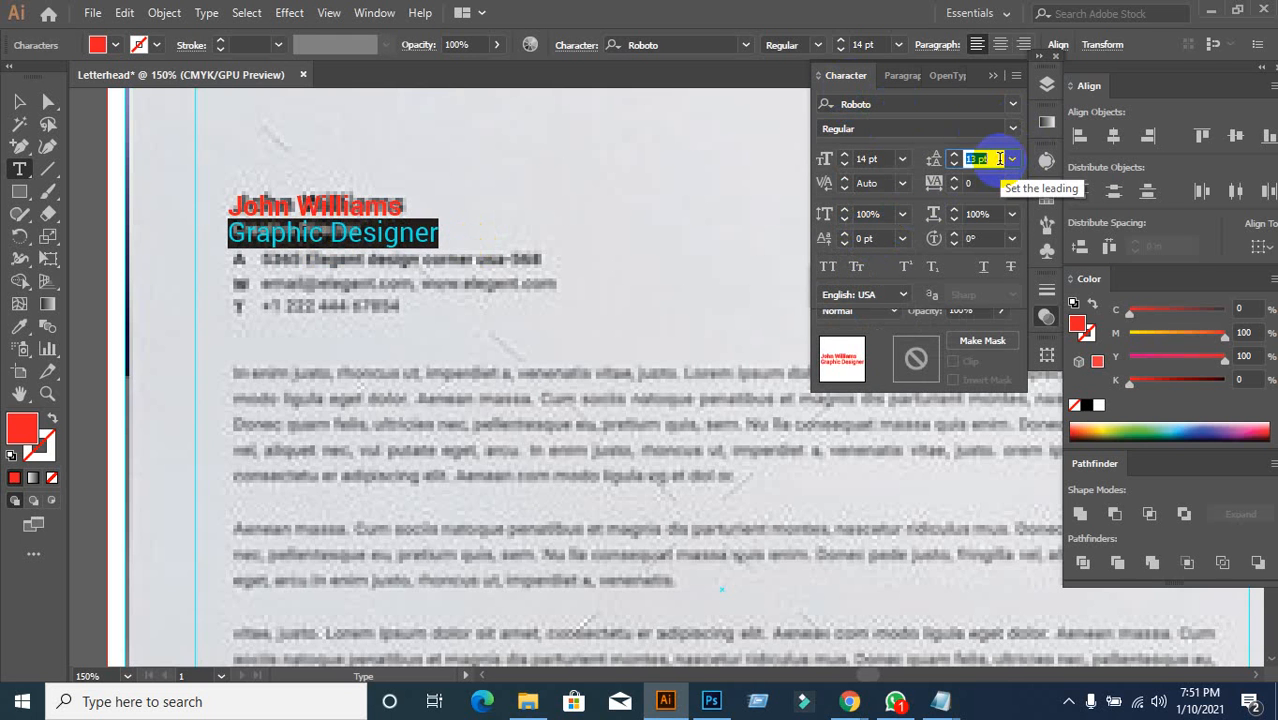
pyautogui.click(880, 158)
pyautogui.press('Down')
pyautogui.press('Down')
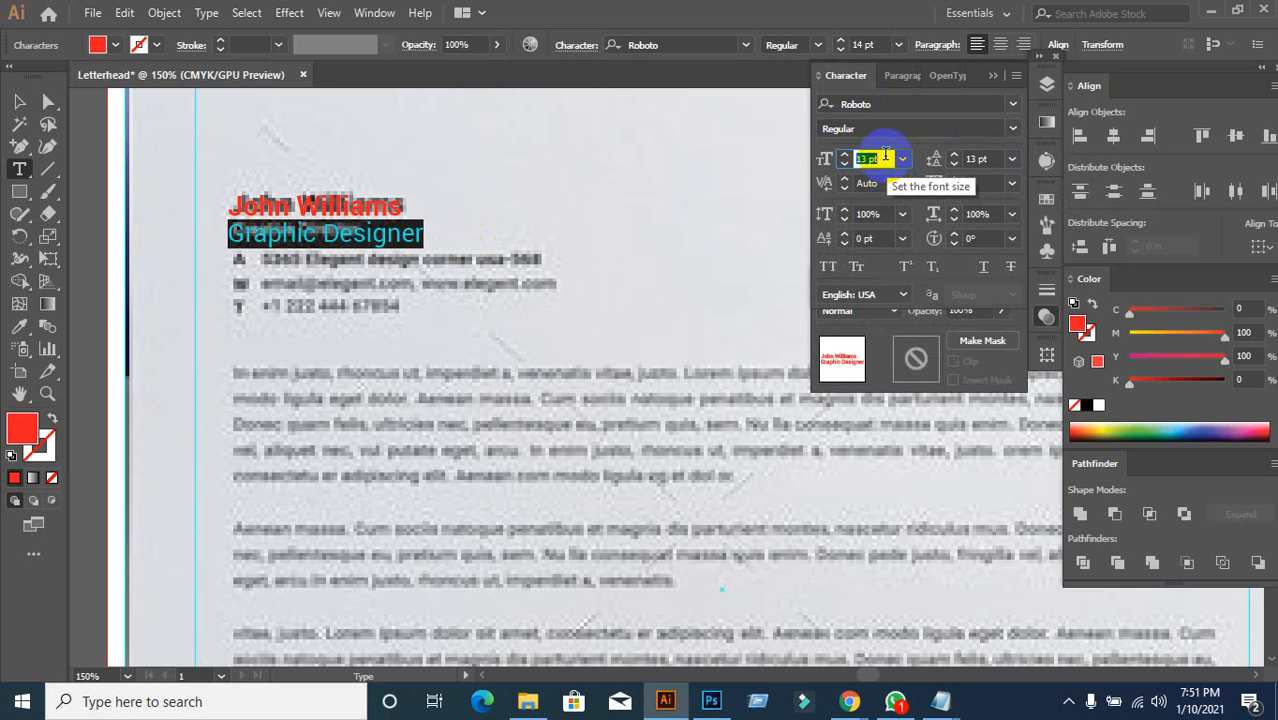
pyautogui.press('Down')
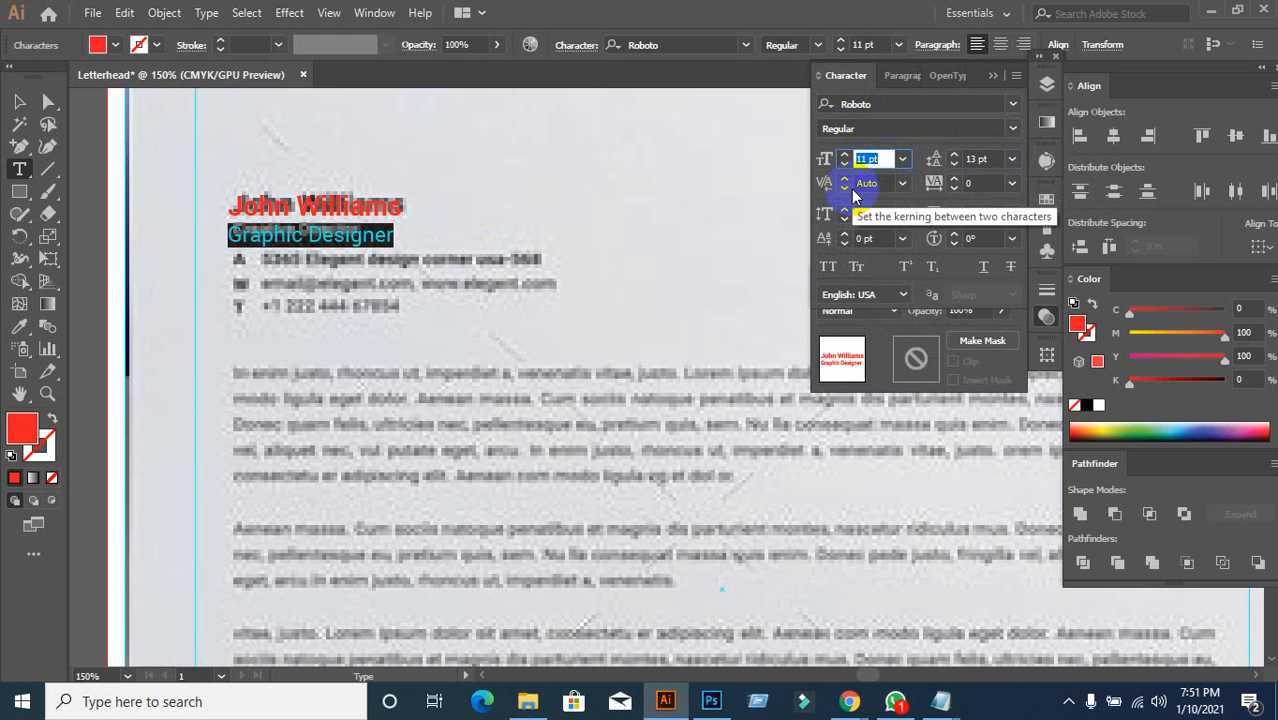
pyautogui.press('Down')
pyautogui.press('Down')
pyautogui.press('Down')
pyautogui.press('Down')
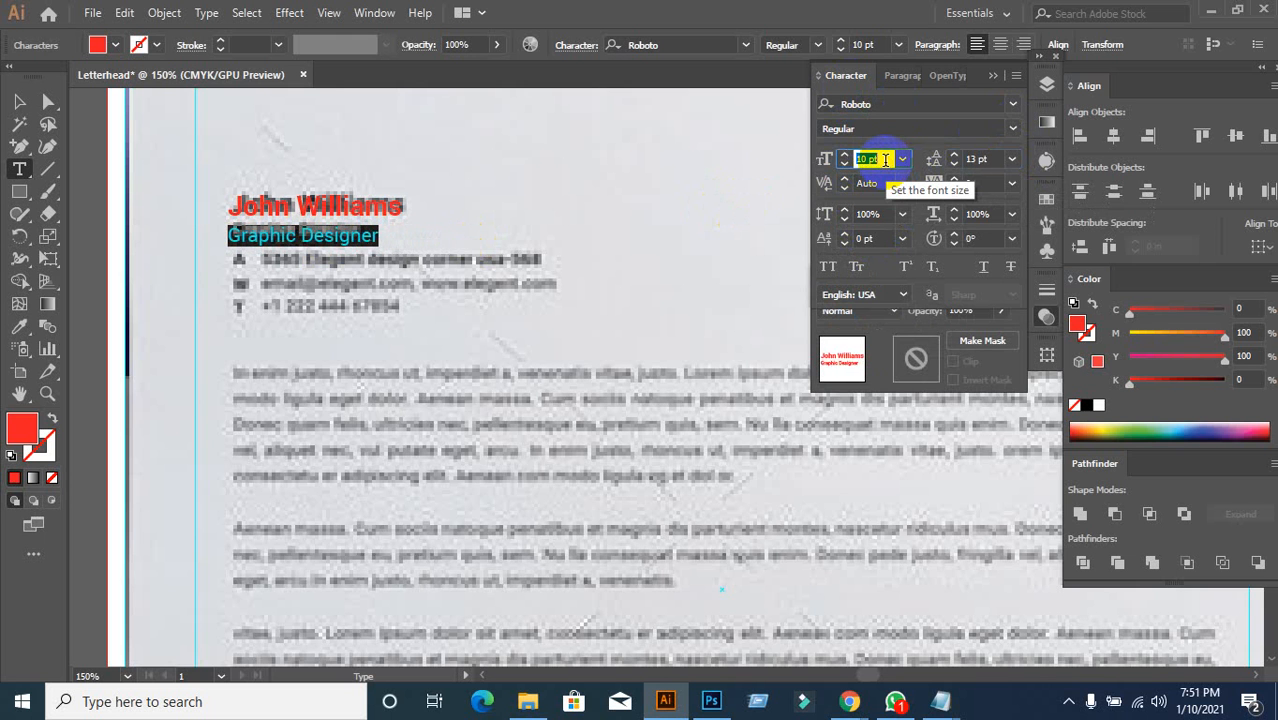
pyautogui.press('Up')
pyautogui.press('Up')
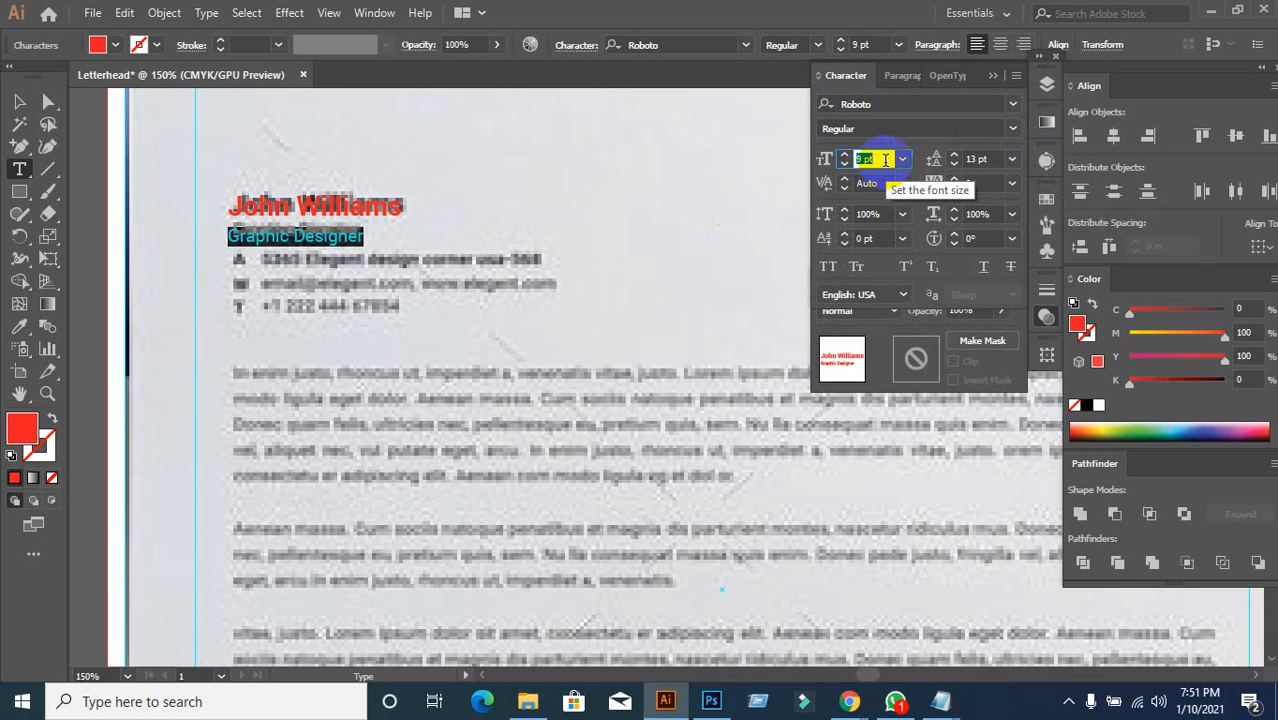
pyautogui.click(980, 158)
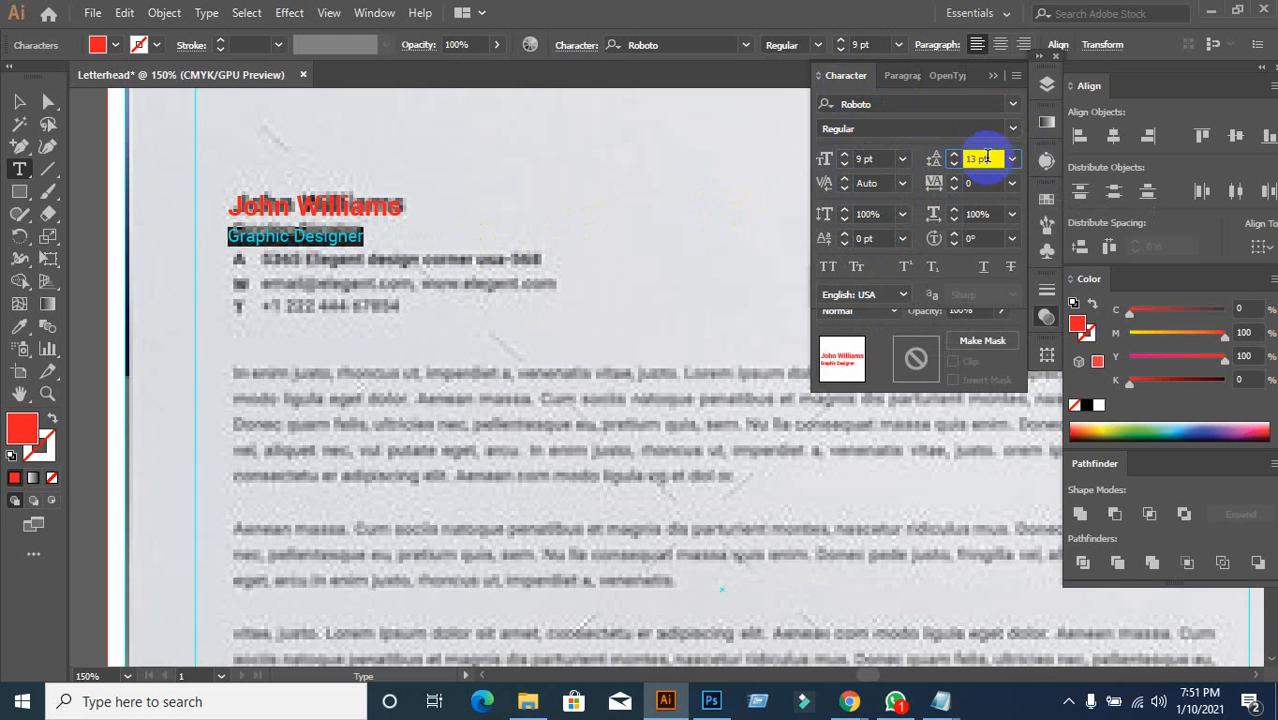
pyautogui.press('Down')
pyautogui.press('Down')
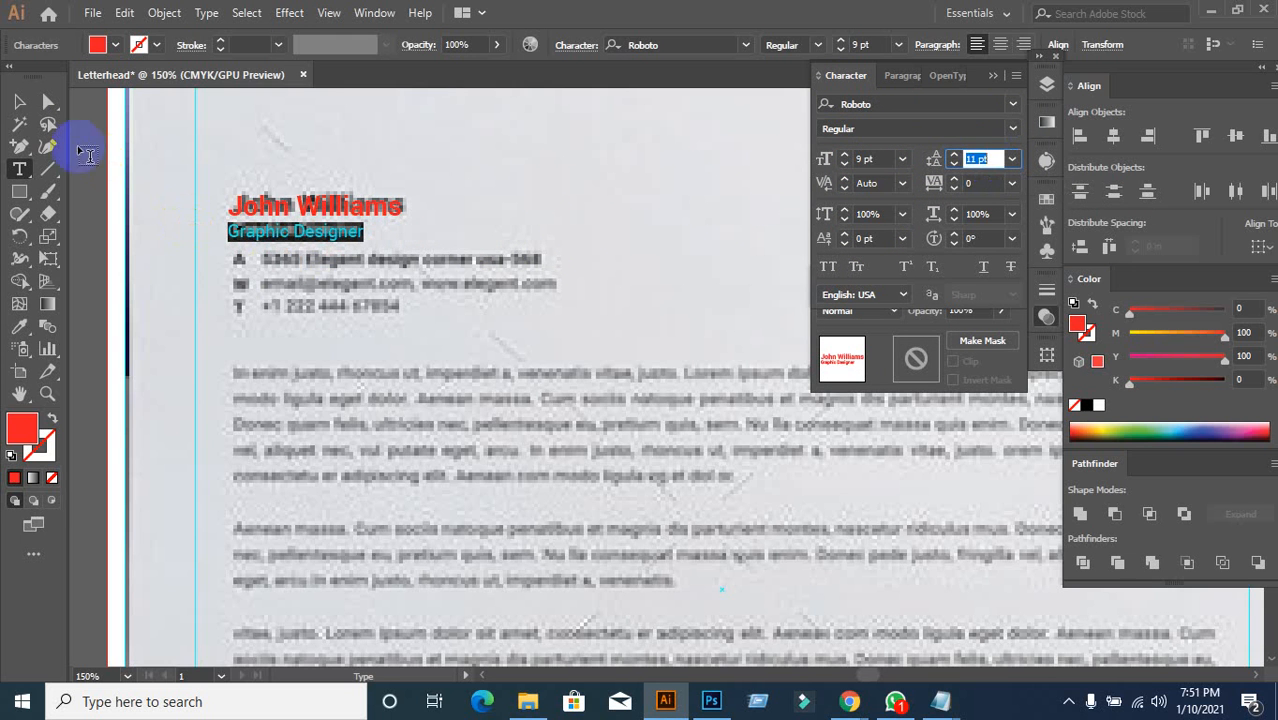
# Step: Finish editing and check the name and title block
pyautogui.click(19, 102)
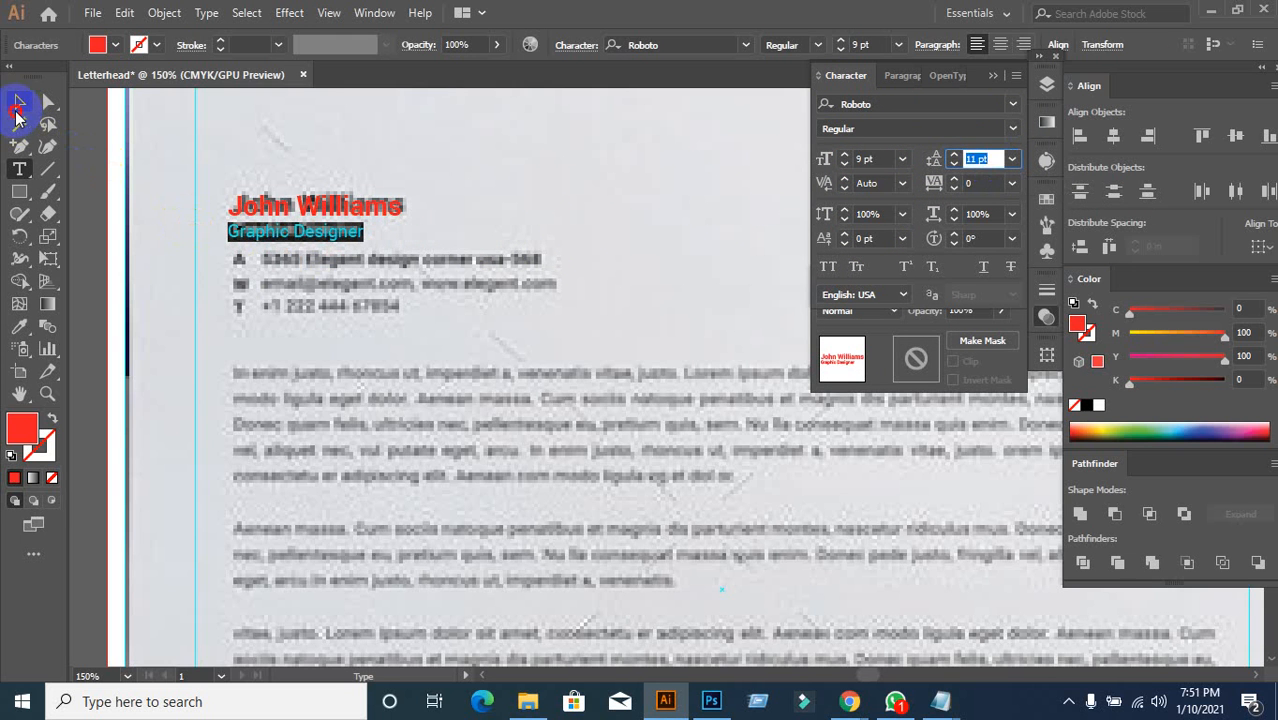
pyautogui.click(318, 240)
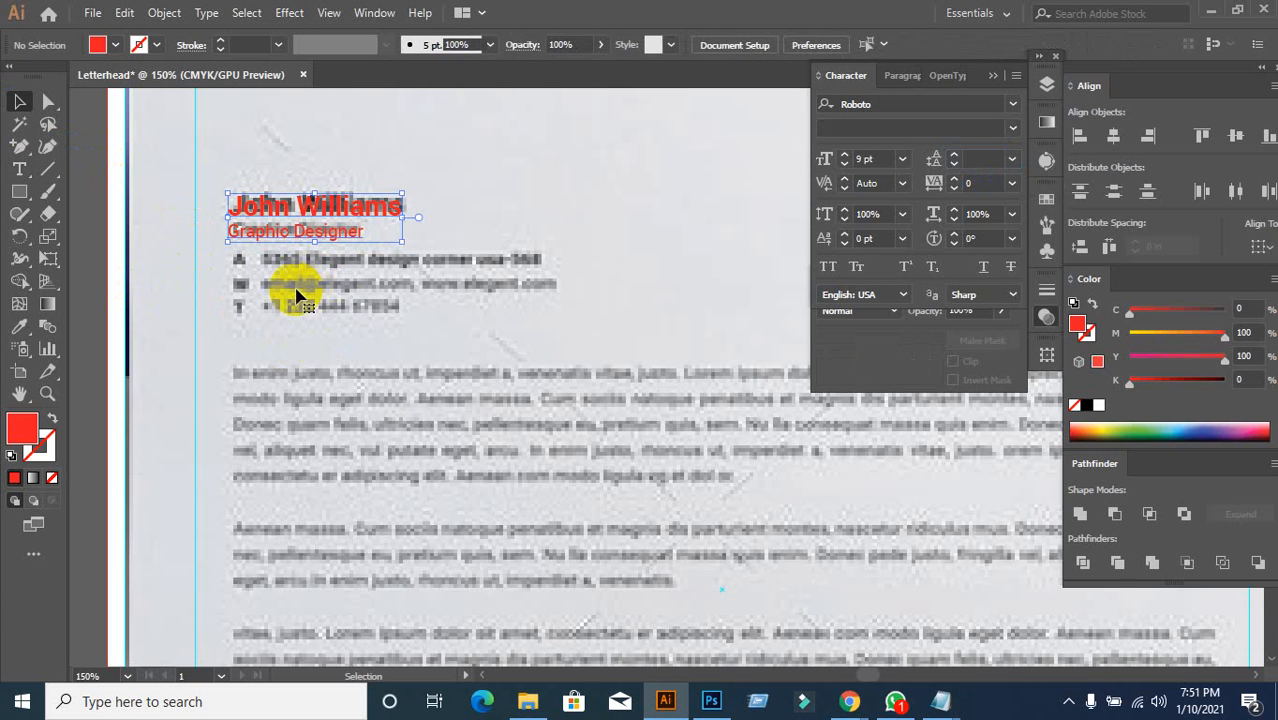
pyautogui.click(488, 402)
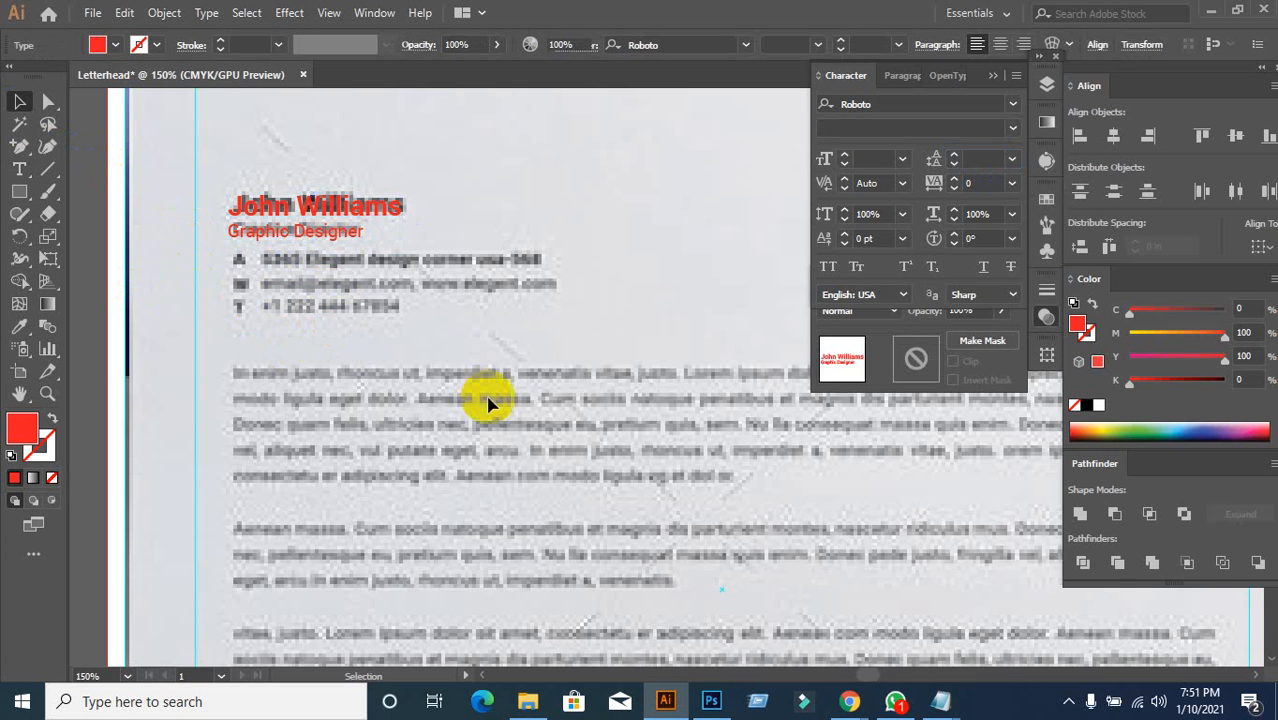
pyautogui.scroll(-1, 455, 362)
# Step: Type 'A Your Location Here' as a new text line and start a line below it
pyautogui.click(16, 172)
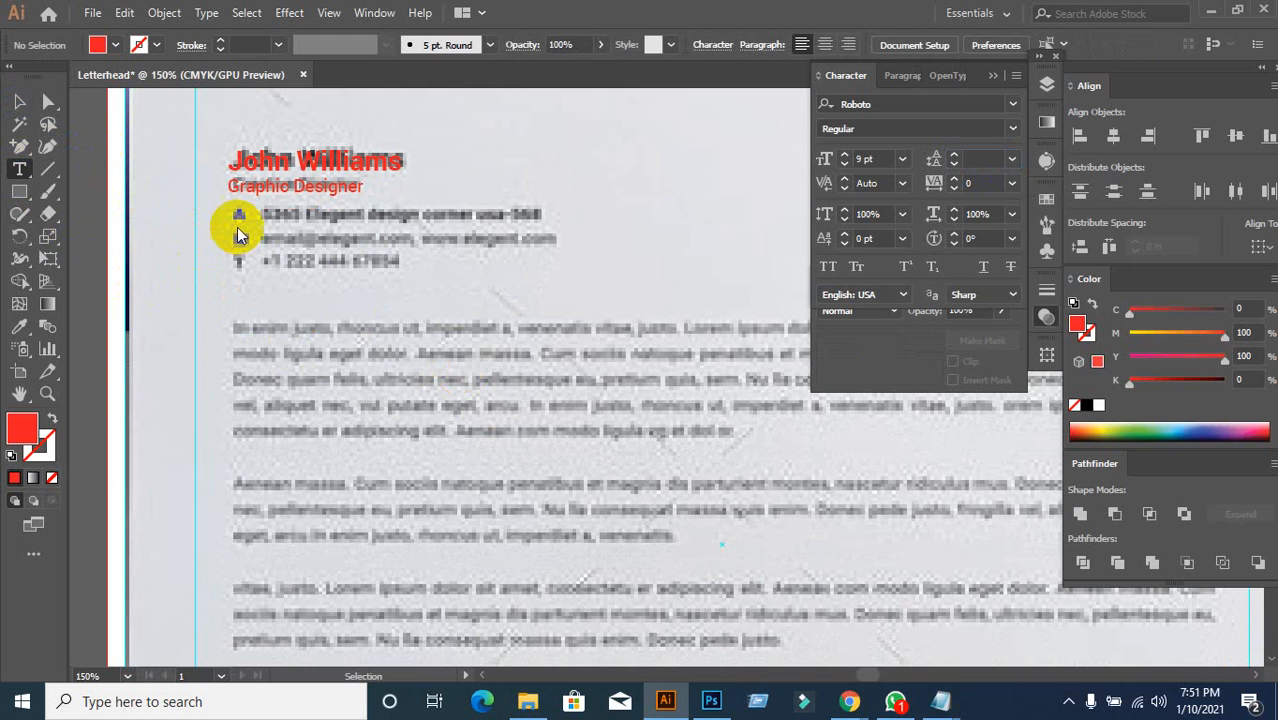
pyautogui.click(234, 213)
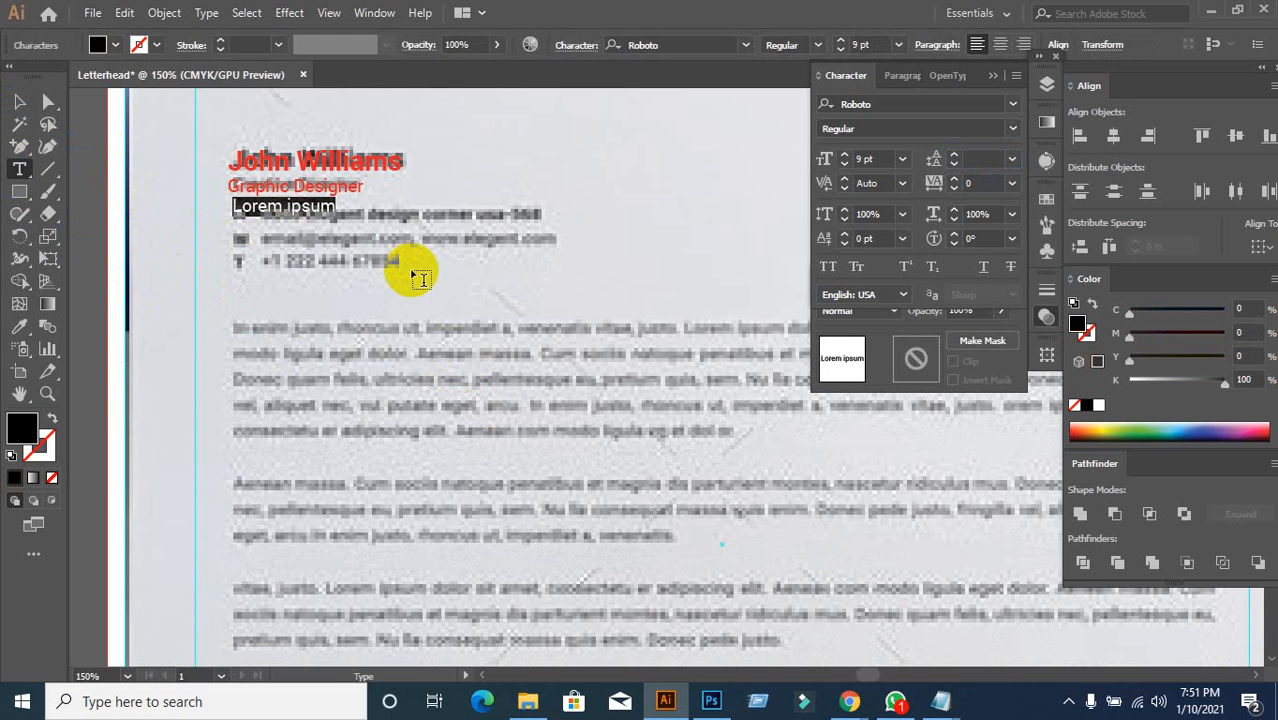
pyautogui.write('A')
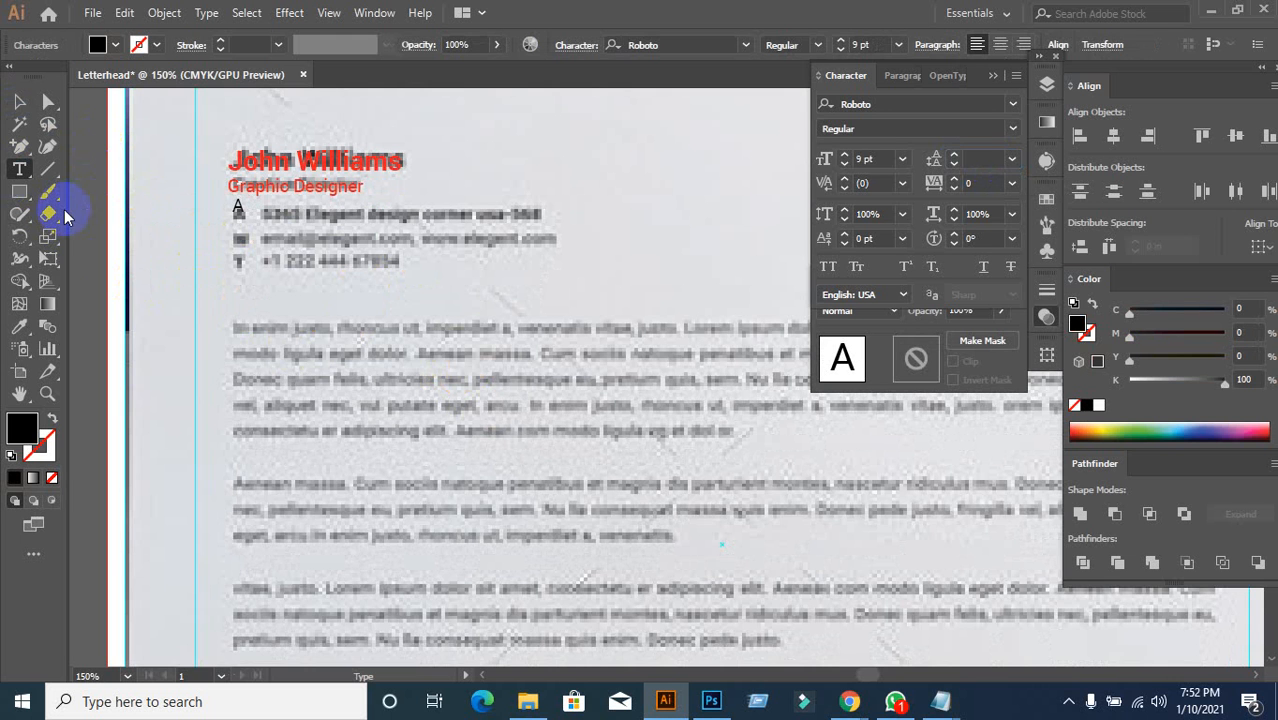
pyautogui.write('Your Location Her')
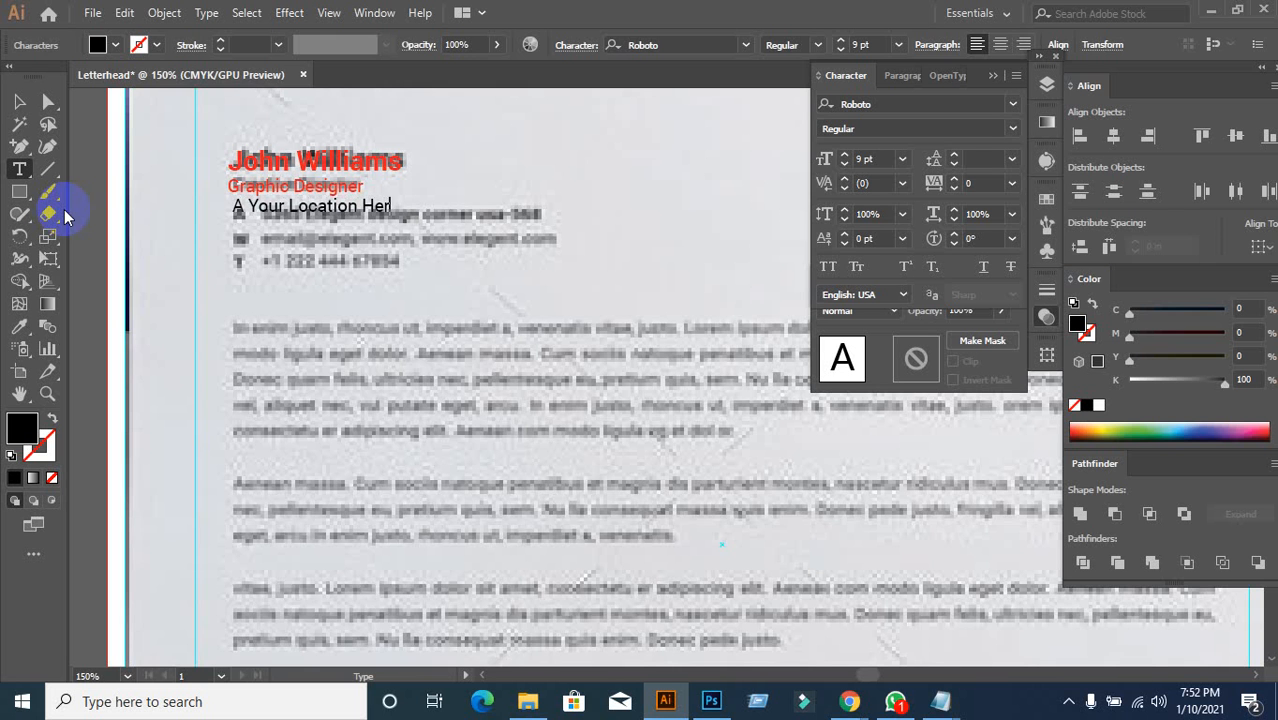
pyautogui.write('e')
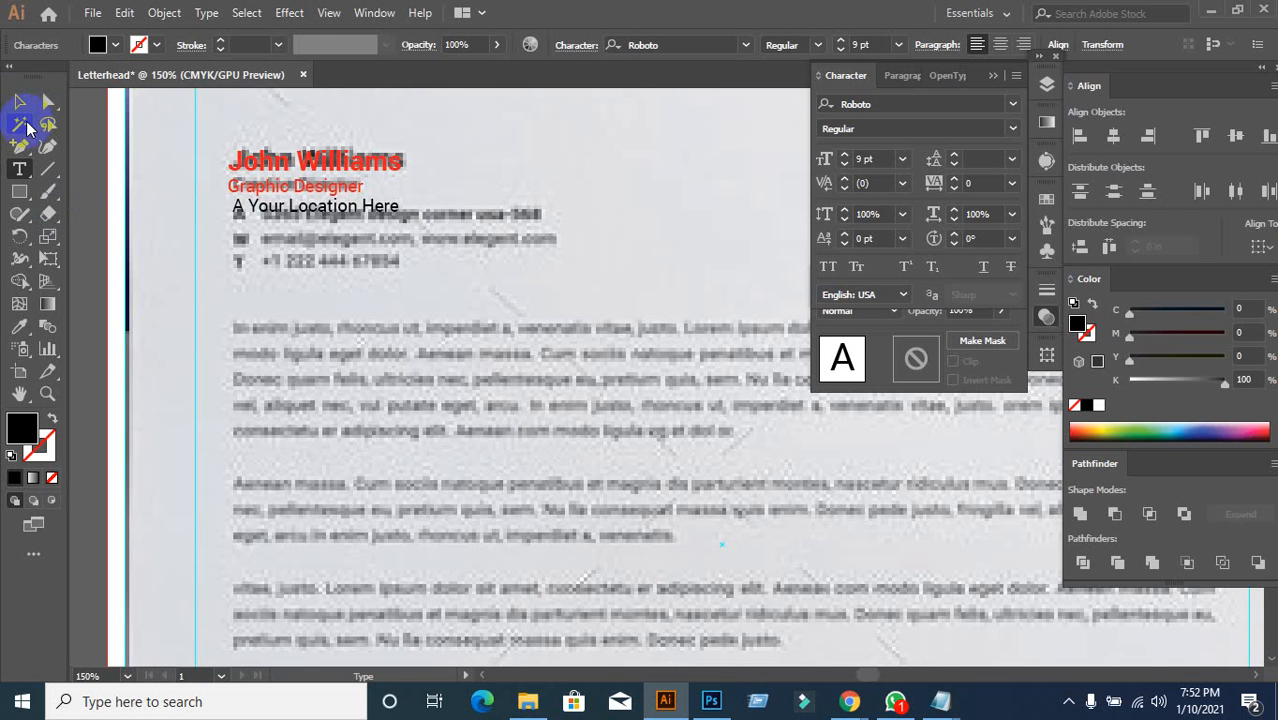
pyautogui.press('Return')
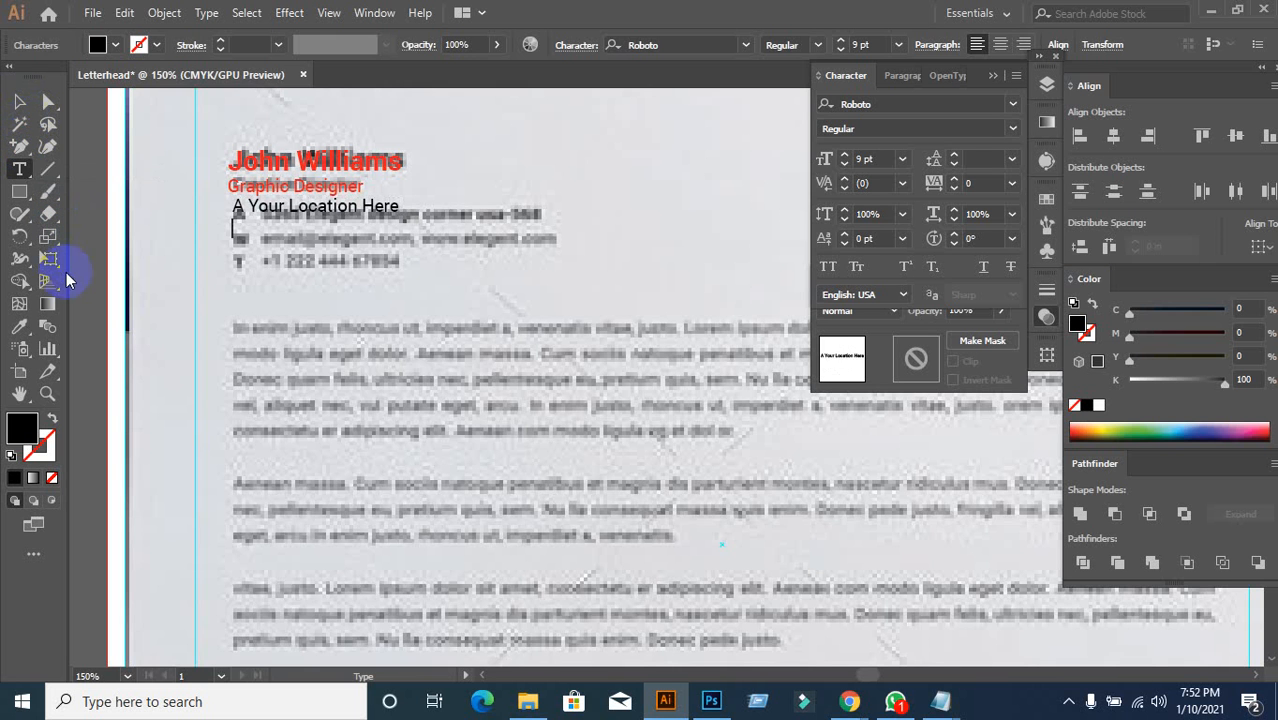
# Step: Compare against the reference letterhead in the browser, then return to Illustrator
pyautogui.moveTo(852, 702)
pyautogui.click(752, 620)
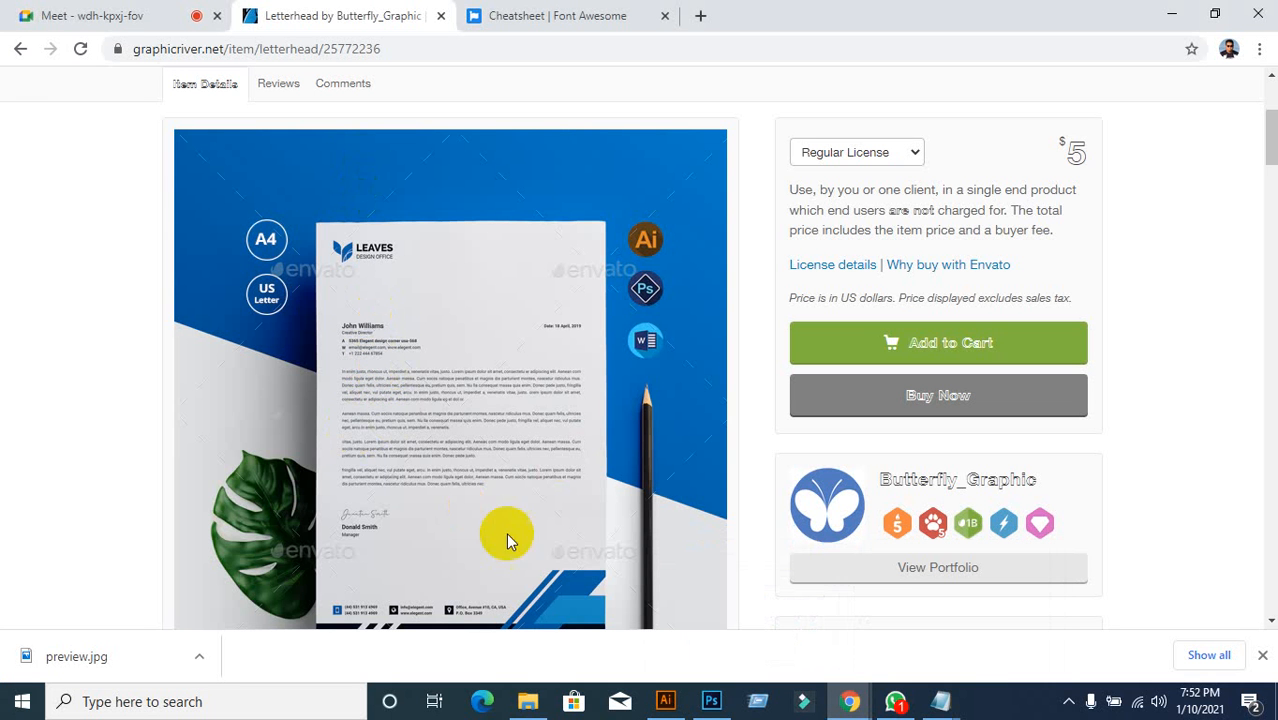
pyautogui.click(665, 701)
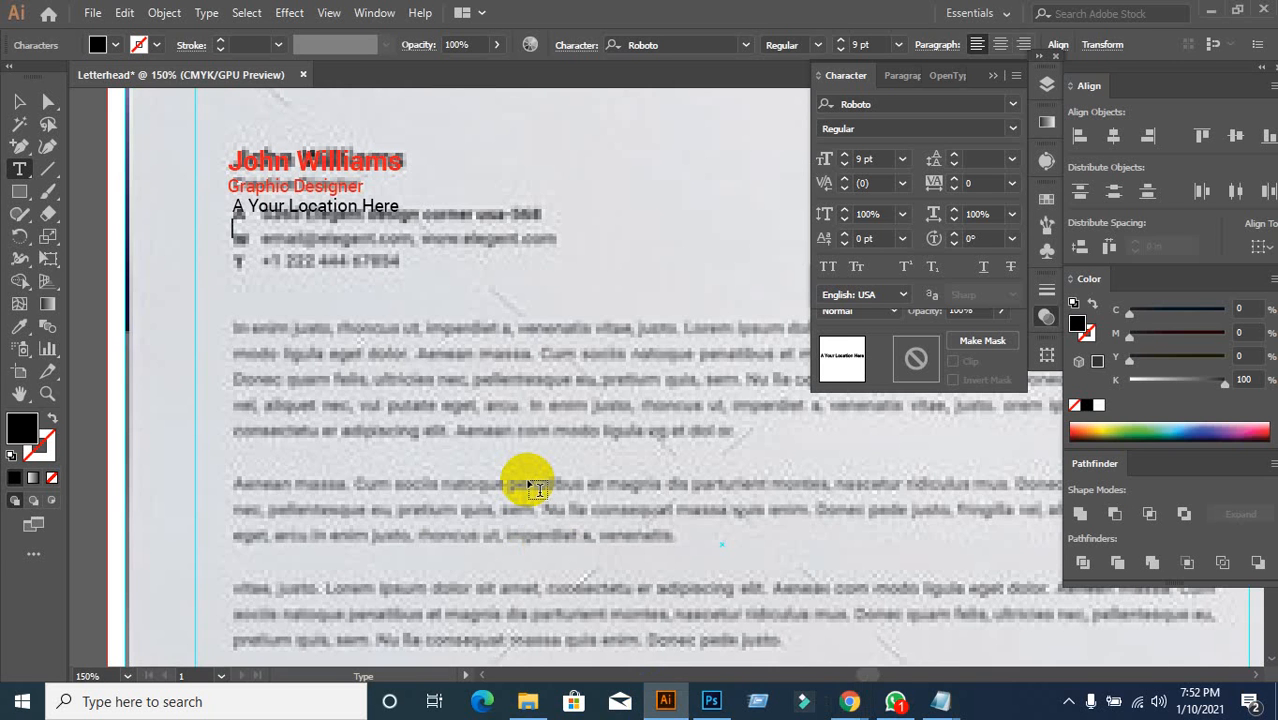
# Step: Add a W line with the website and e-mail address and a T line with the phone number
pyautogui.write('W www.we')
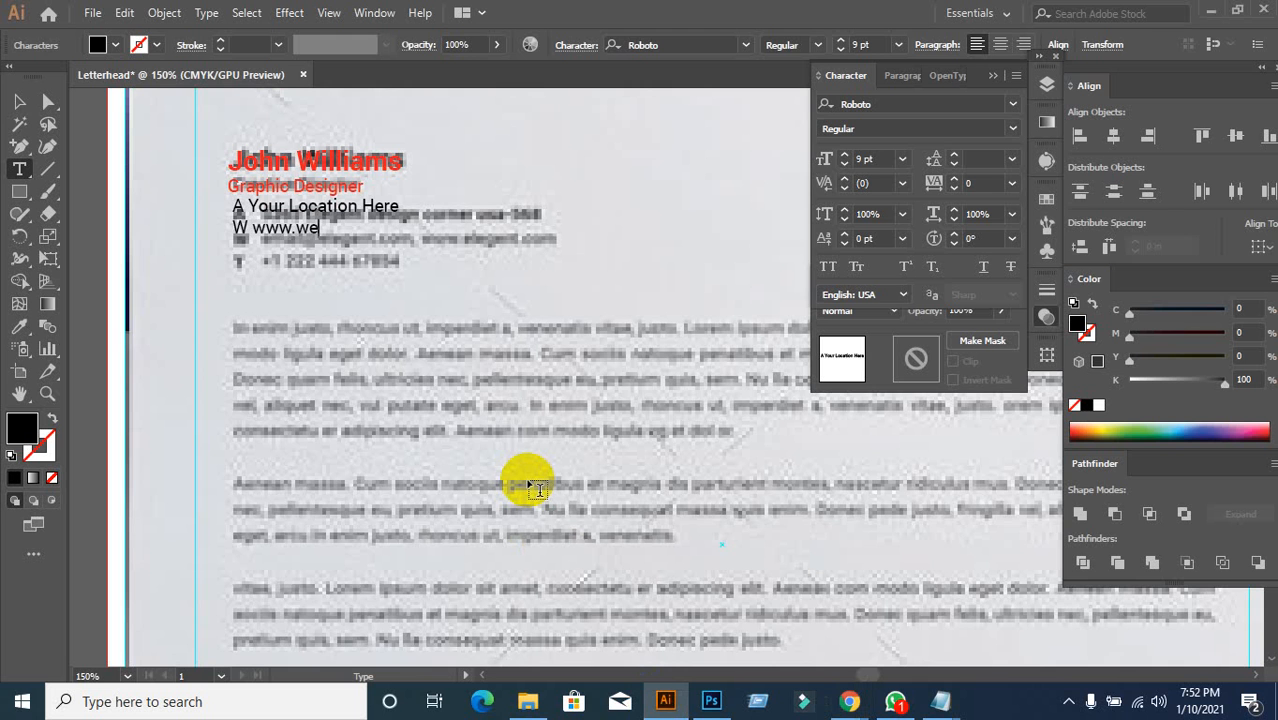
pyautogui.write('bsite.com, ur')
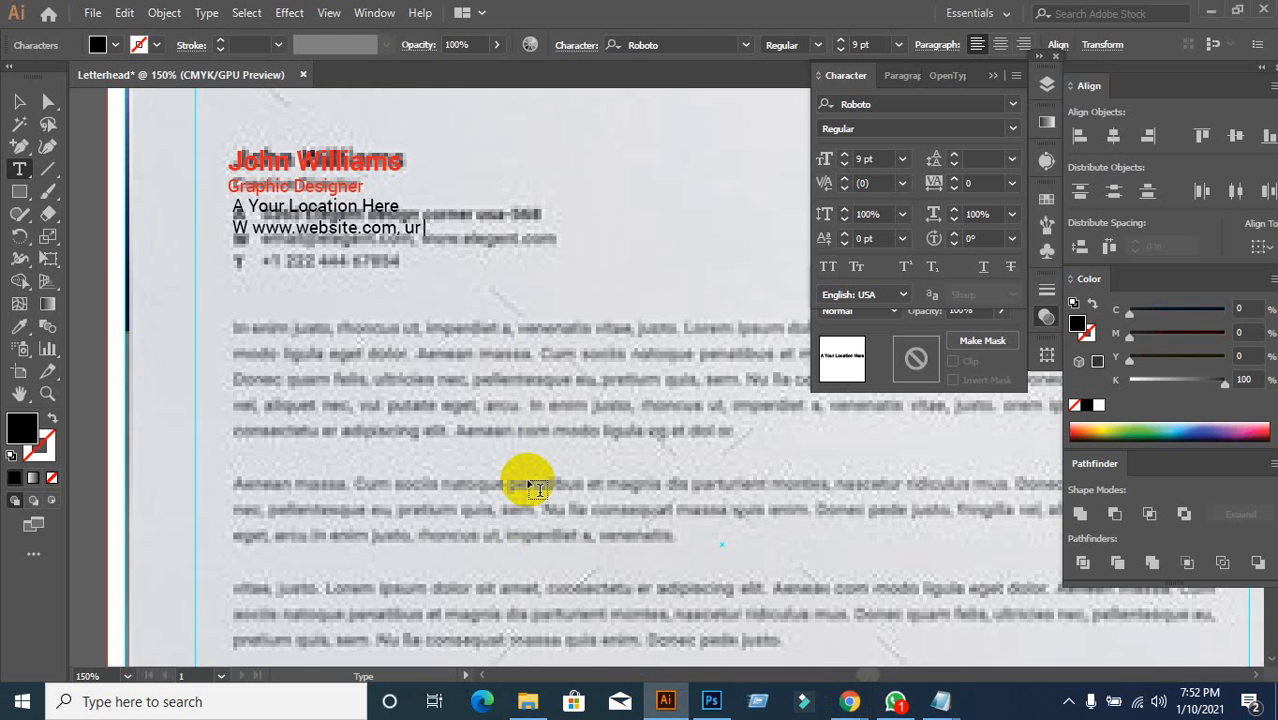
pyautogui.write('mail')
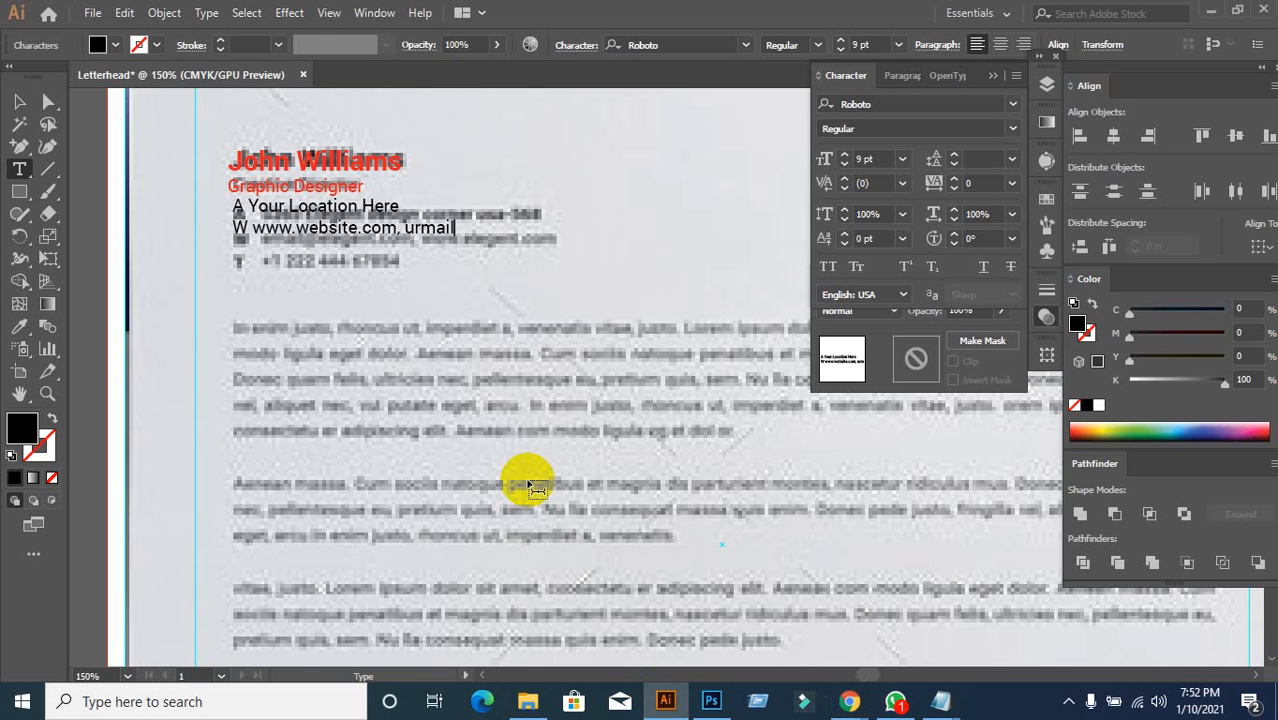
pyautogui.write('@email.com')
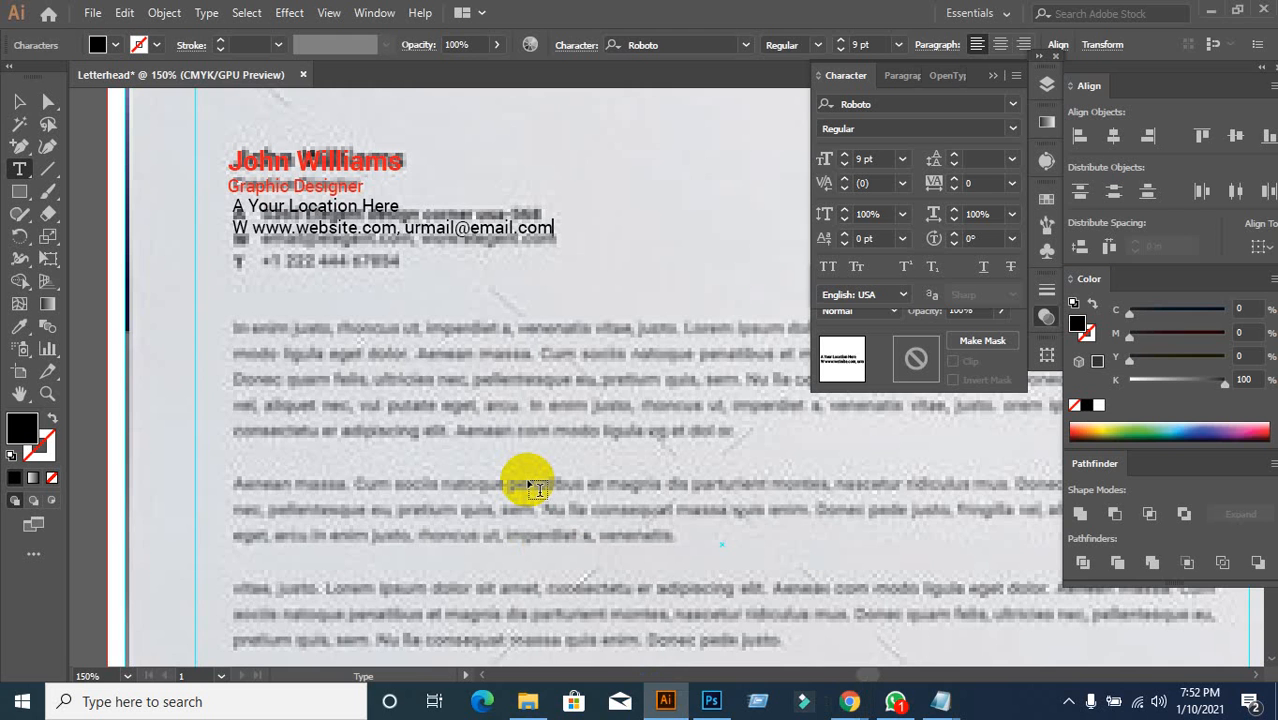
pyautogui.press('Return')
pyautogui.write('T +12356778')
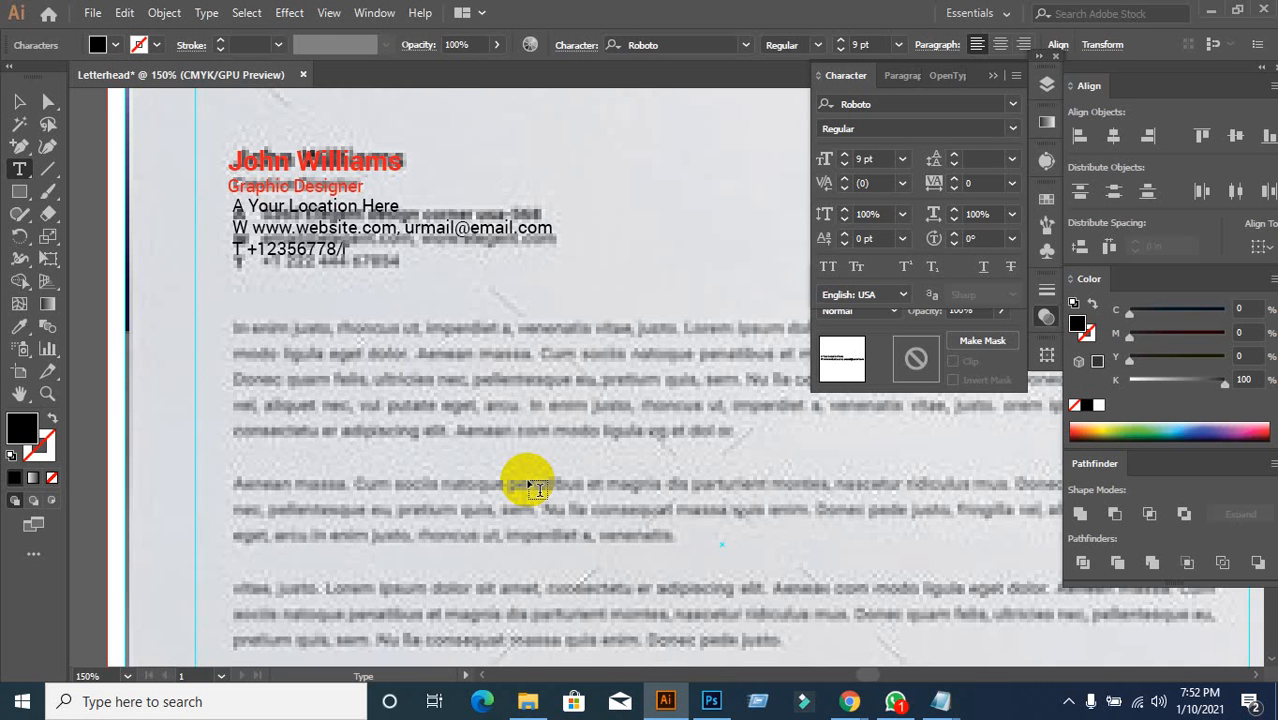
pyautogui.write('/*85')
pyautogui.press('BackSpace')
pyautogui.press('BackSpace')
pyautogui.press('BackSpace')
# Step: Complete the phone number and make the three-line contact block red
pyautogui.write('56')
pyautogui.click(26, 106)
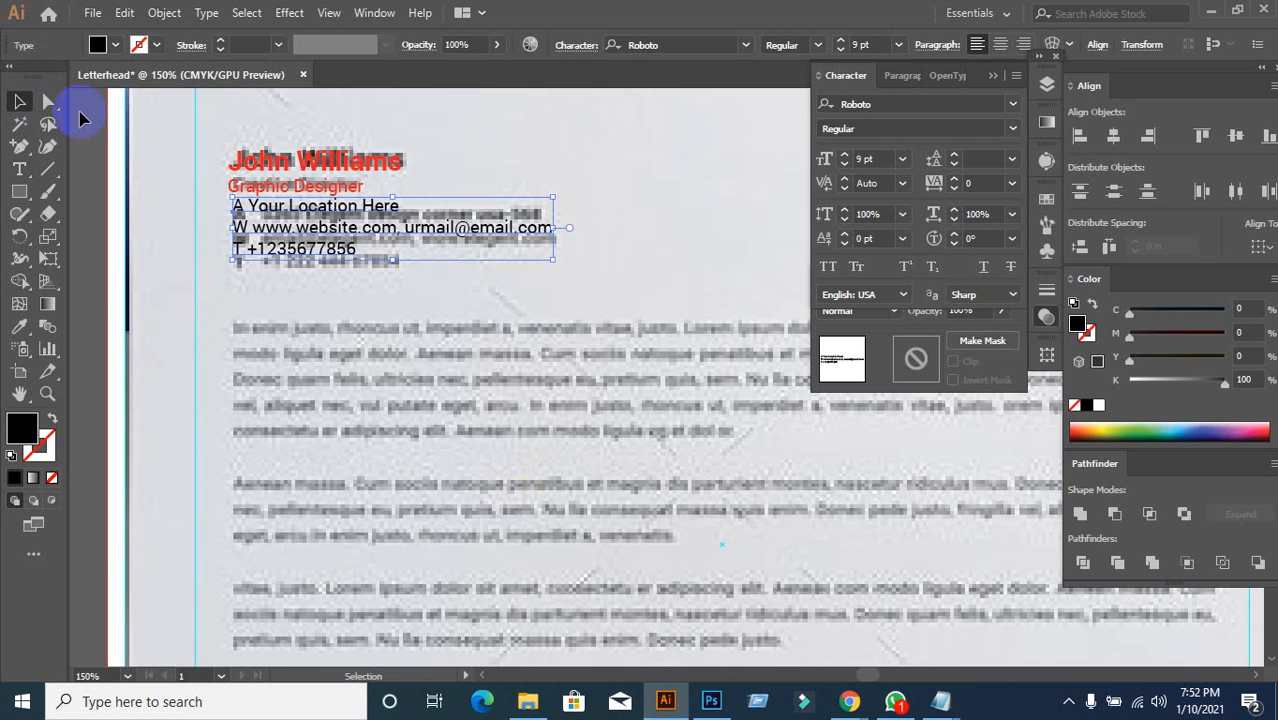
pyautogui.moveTo(256, 252); pyautogui.dragTo(315, 252)
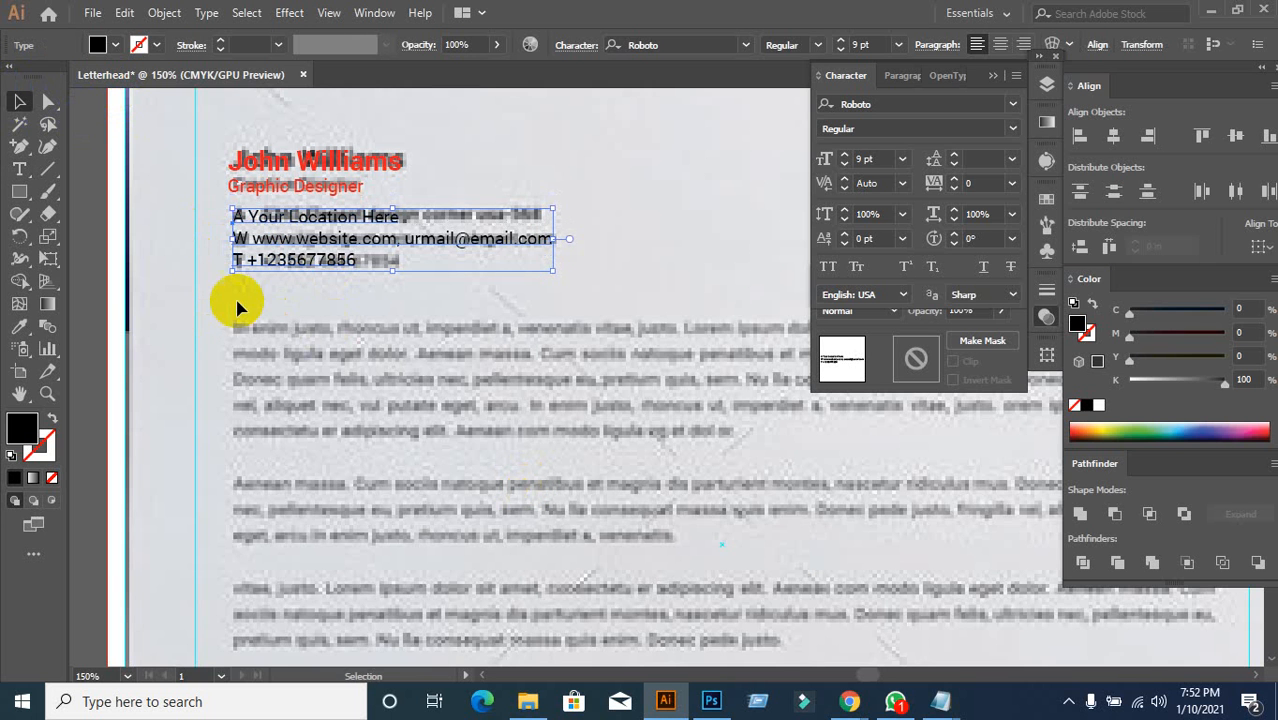
pyautogui.click(114, 45)
pyautogui.click(64, 76)
pyautogui.click(314, 344)
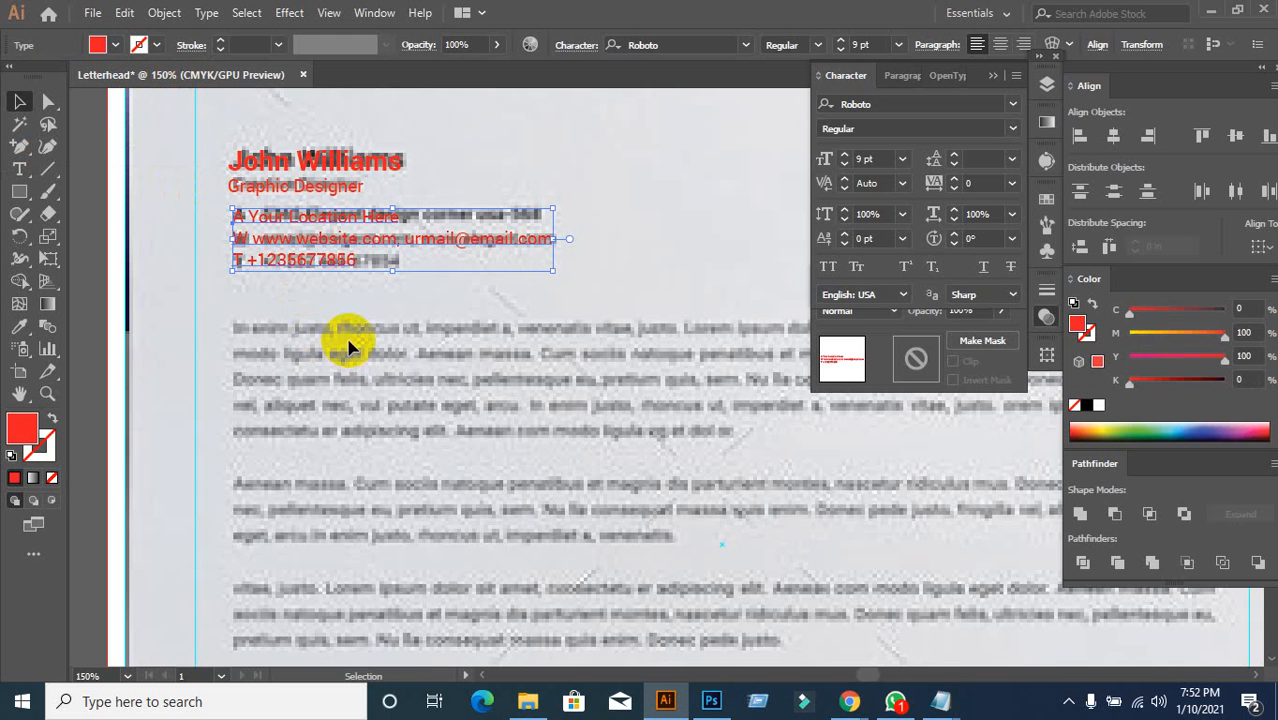
pyautogui.click(347, 339)
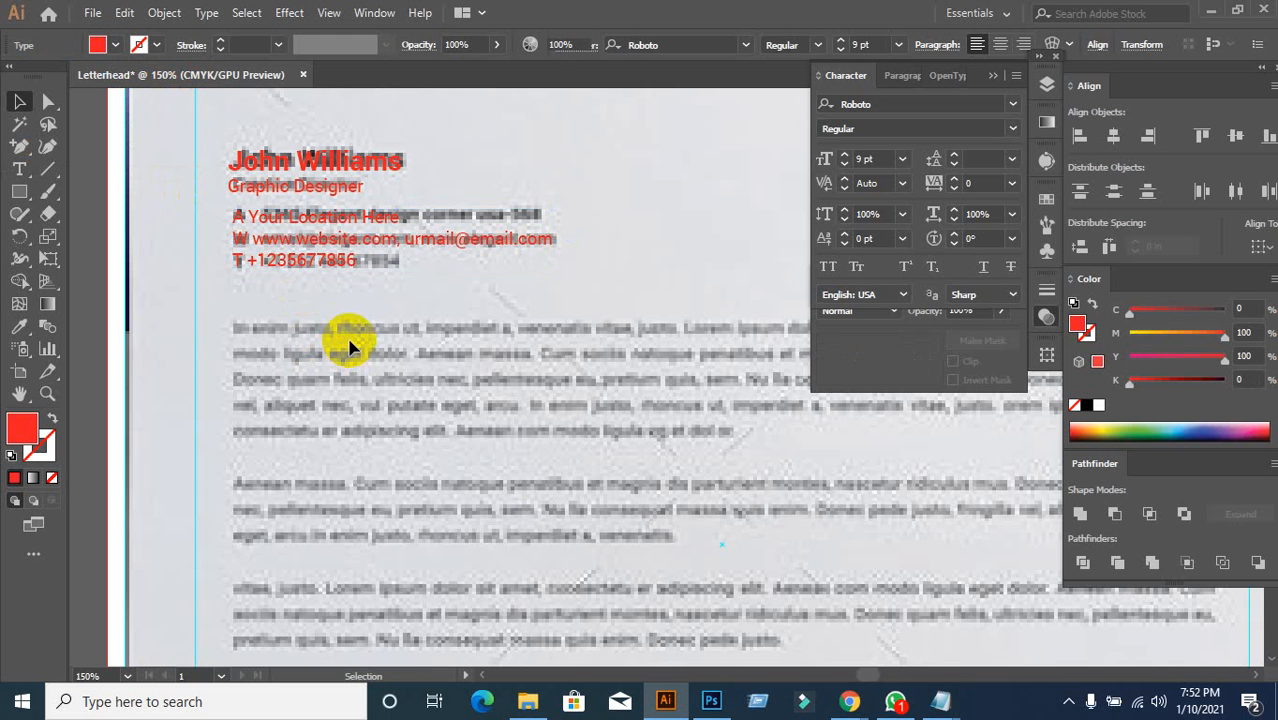
# Step: Append ', 123, NY' to the location line
pyautogui.click(350, 218)
pyautogui.click(418, 222)
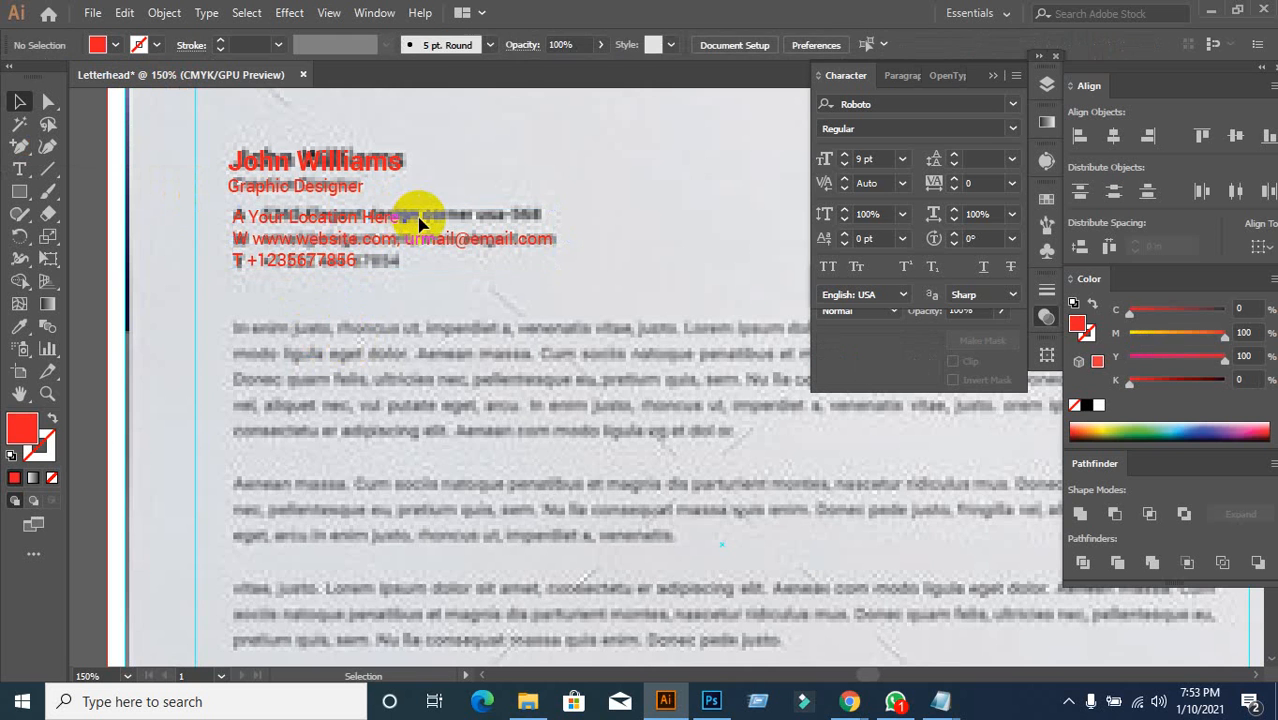
pyautogui.click(399, 222)
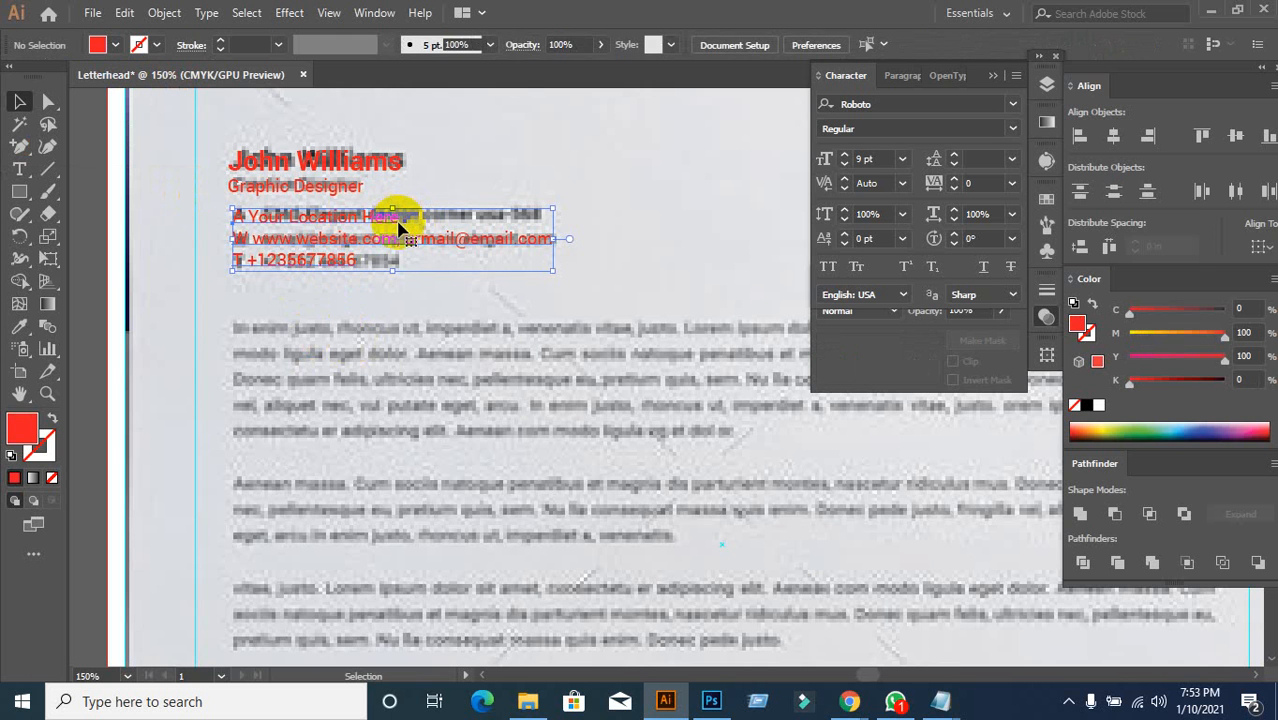
pyautogui.doubleClick(398, 224)
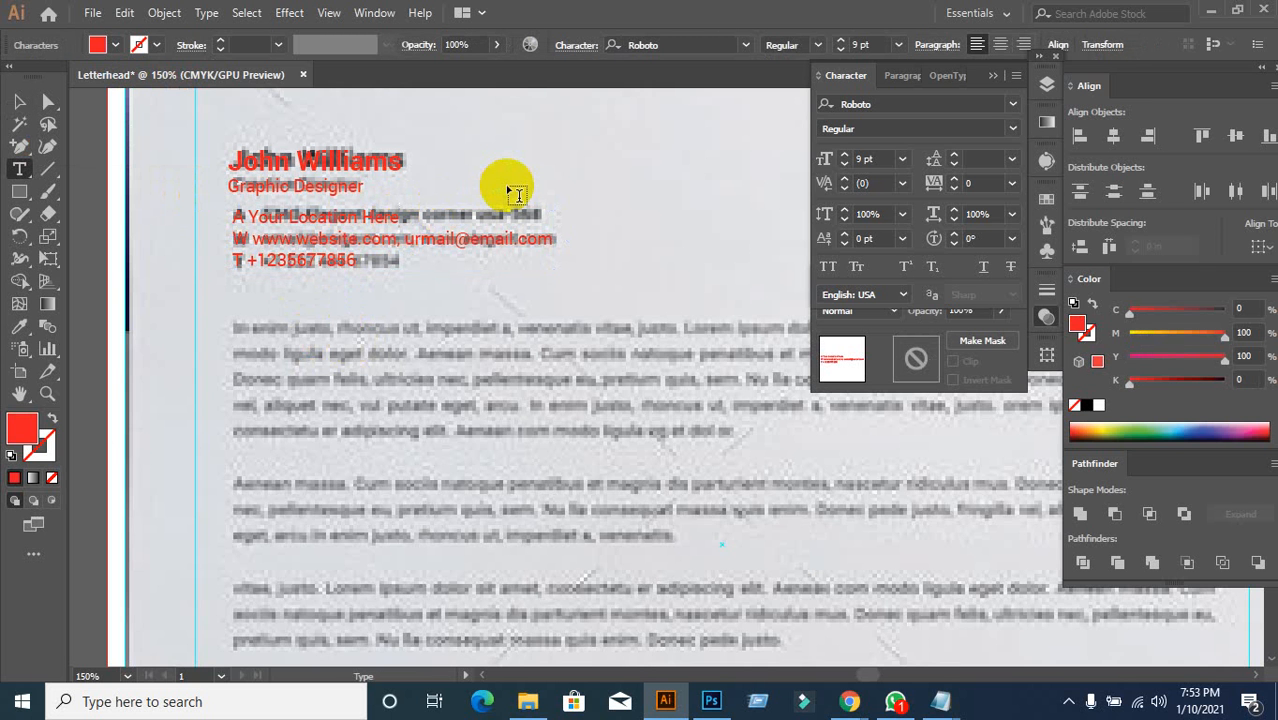
pyautogui.write(', 123')
pyautogui.write(', B')
pyautogui.press('BackSpace')
pyautogui.press('BackSpace')
pyautogui.write('NY')
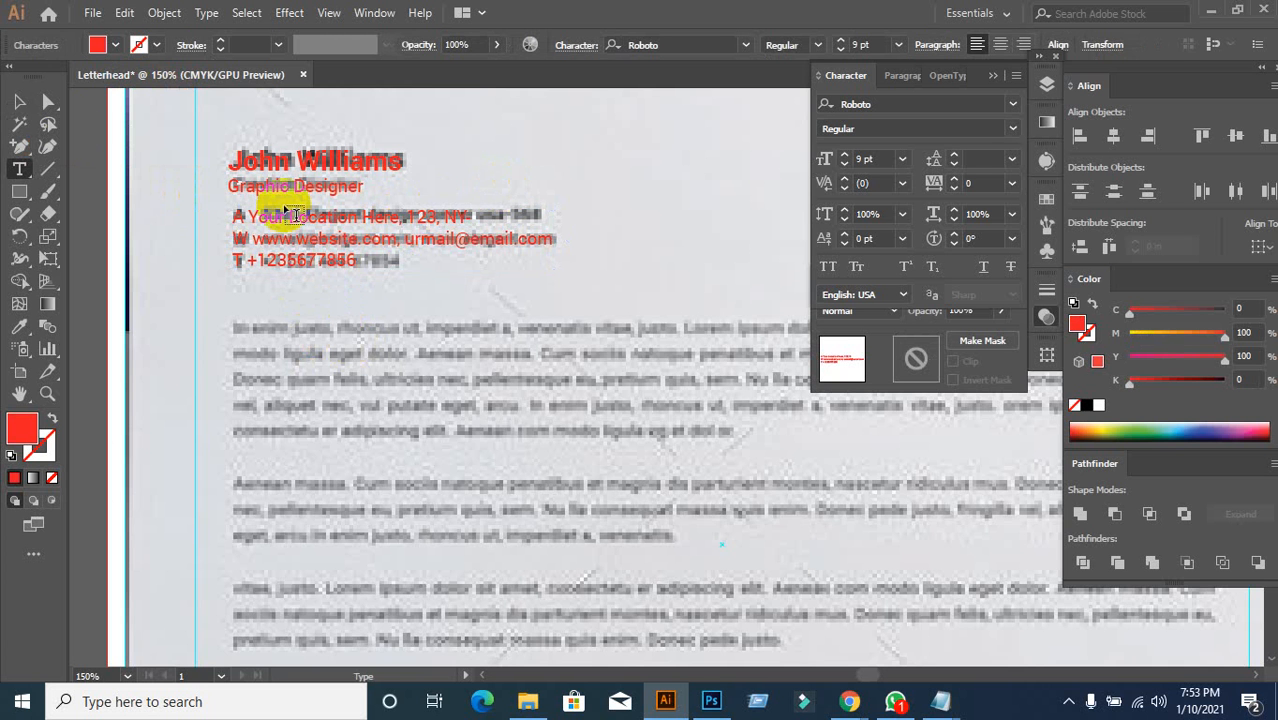
pyautogui.click(19, 101)
pyautogui.scroll(-3, 440, 334)
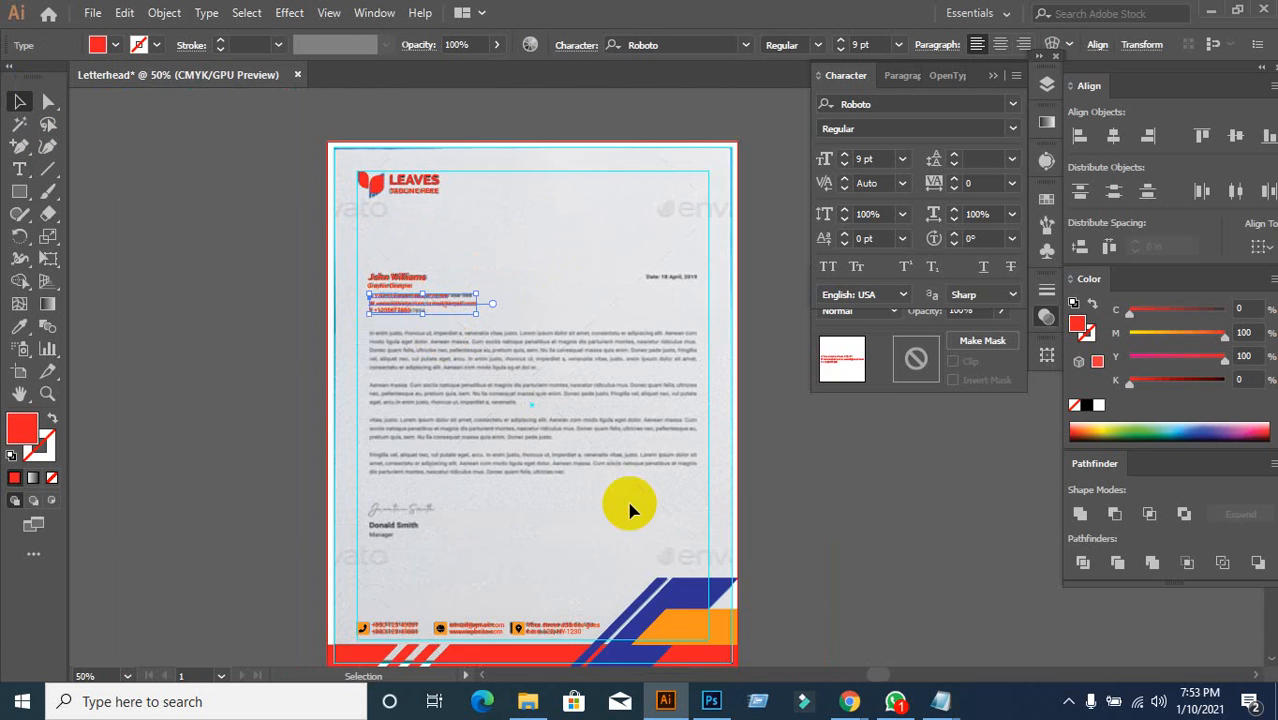
pyautogui.scroll(-2, 588, 572)
pyautogui.scroll(3, 549, 578)
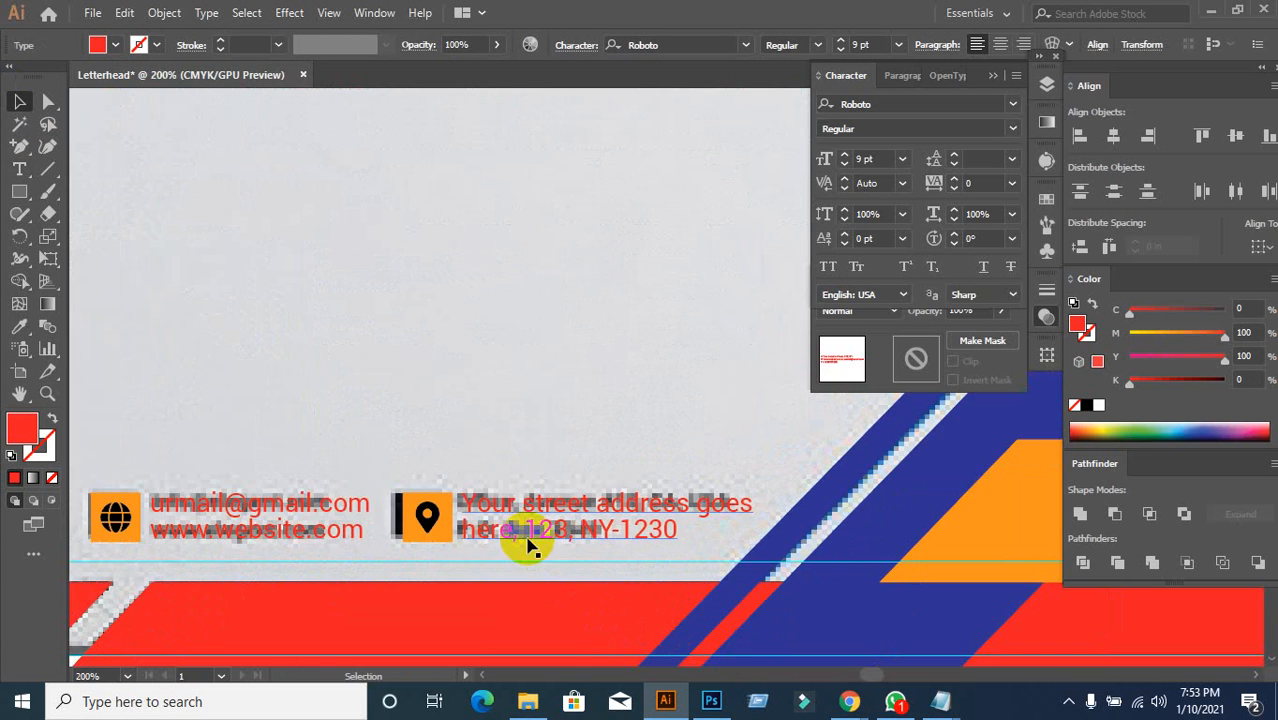
pyautogui.moveTo(849, 701)
pyautogui.click(718, 632)
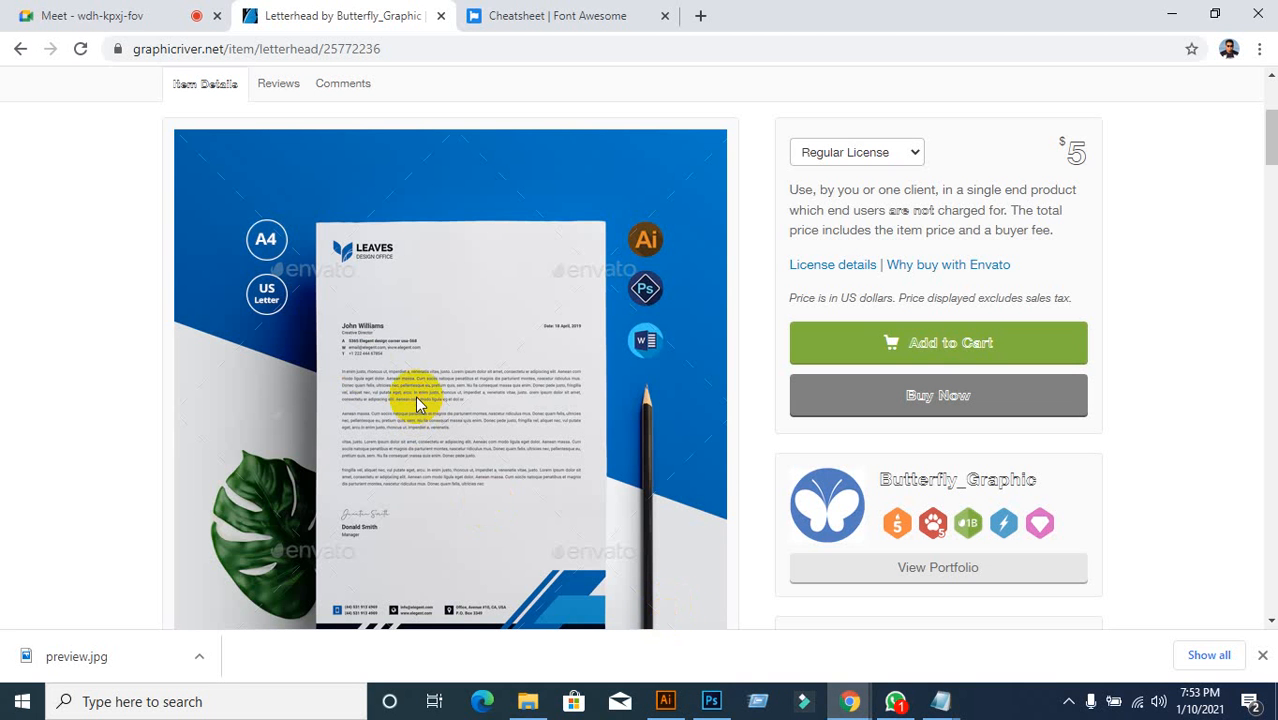
pyautogui.click(665, 701)
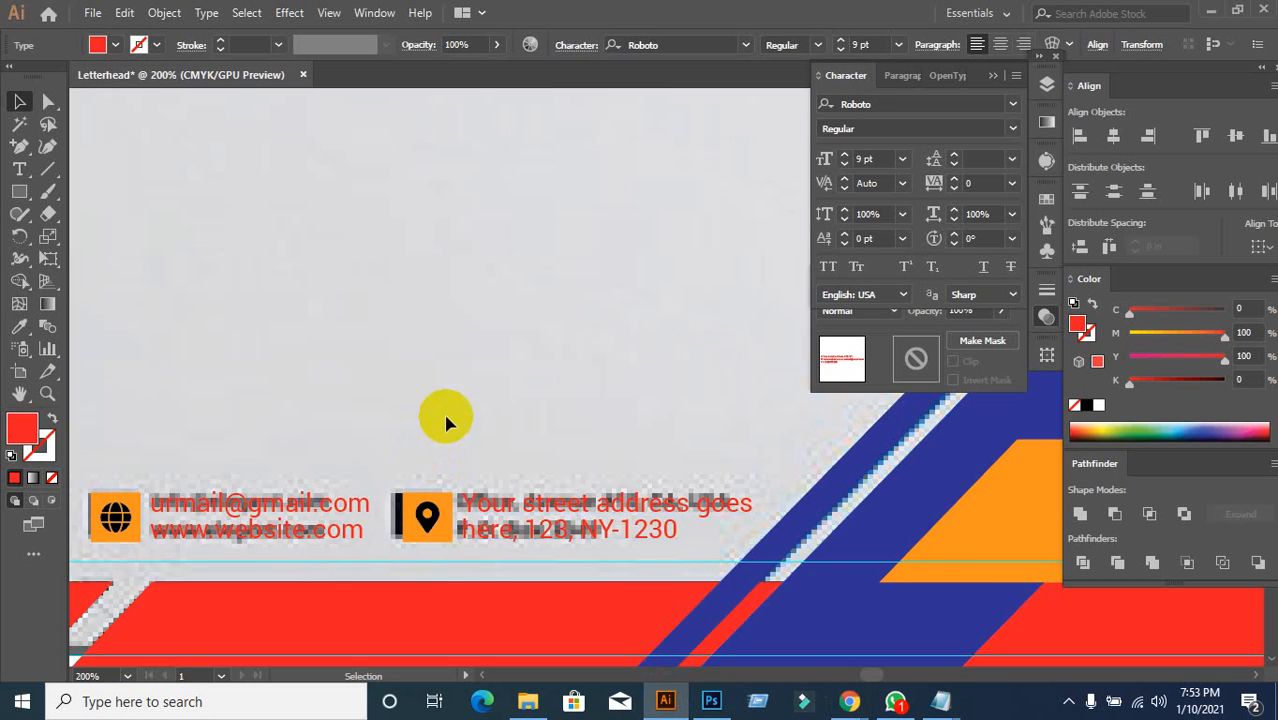
pyautogui.scroll(-2, 480, 412)
pyautogui.scroll(8, 504, 408)
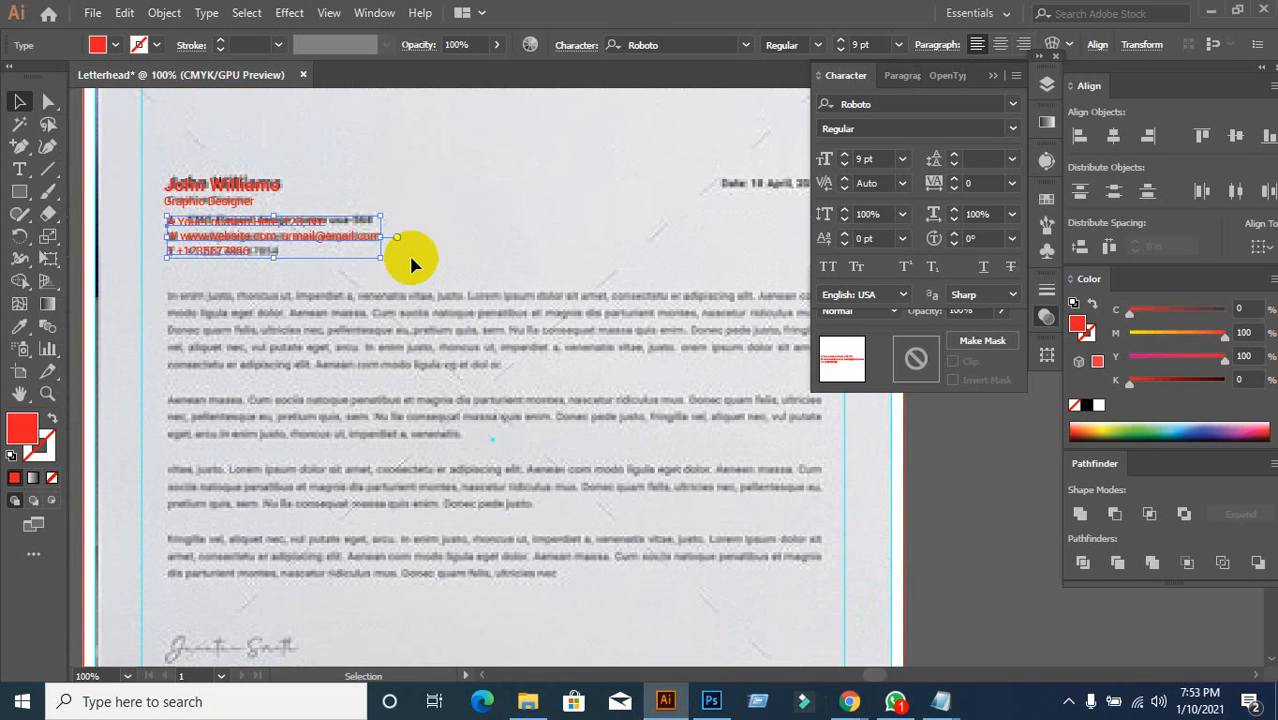
pyautogui.click(347, 377)
pyautogui.scroll(-1, 394, 378)
pyautogui.moveTo(469, 410); pyautogui.dragTo(421, 288)
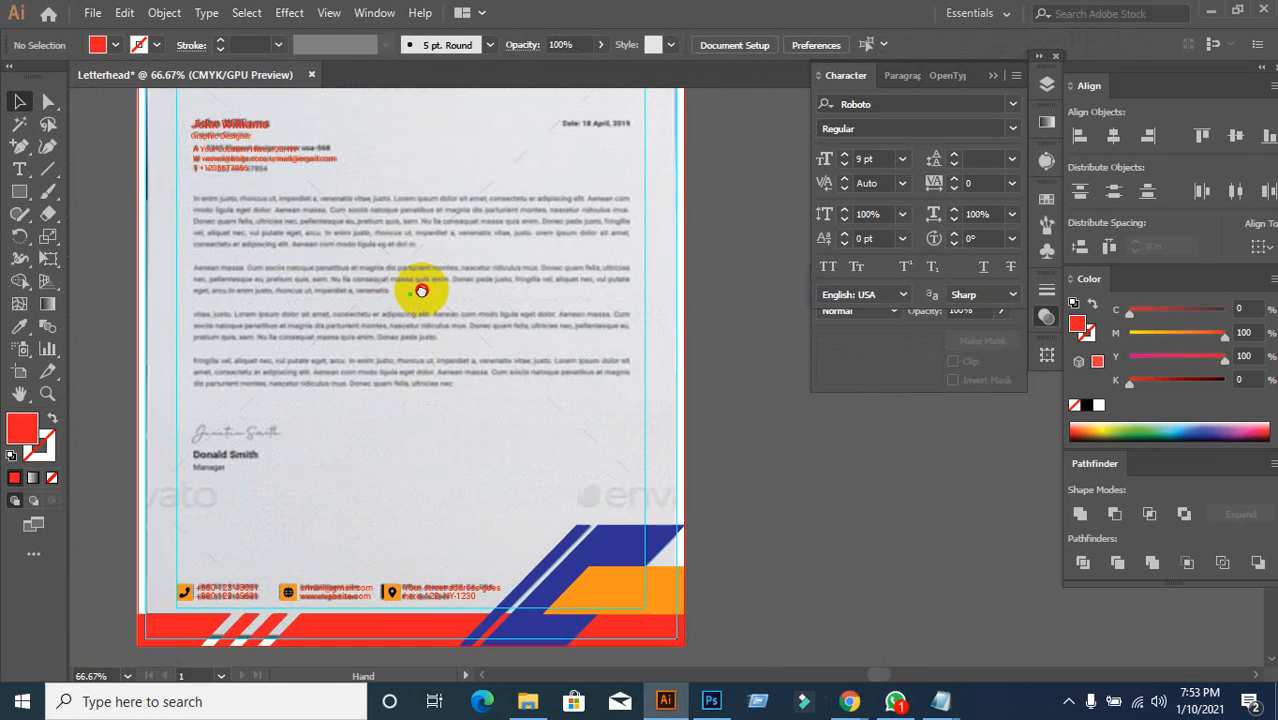
pyautogui.scroll(1, 277, 218)
pyautogui.scroll(-1, 300, 242)
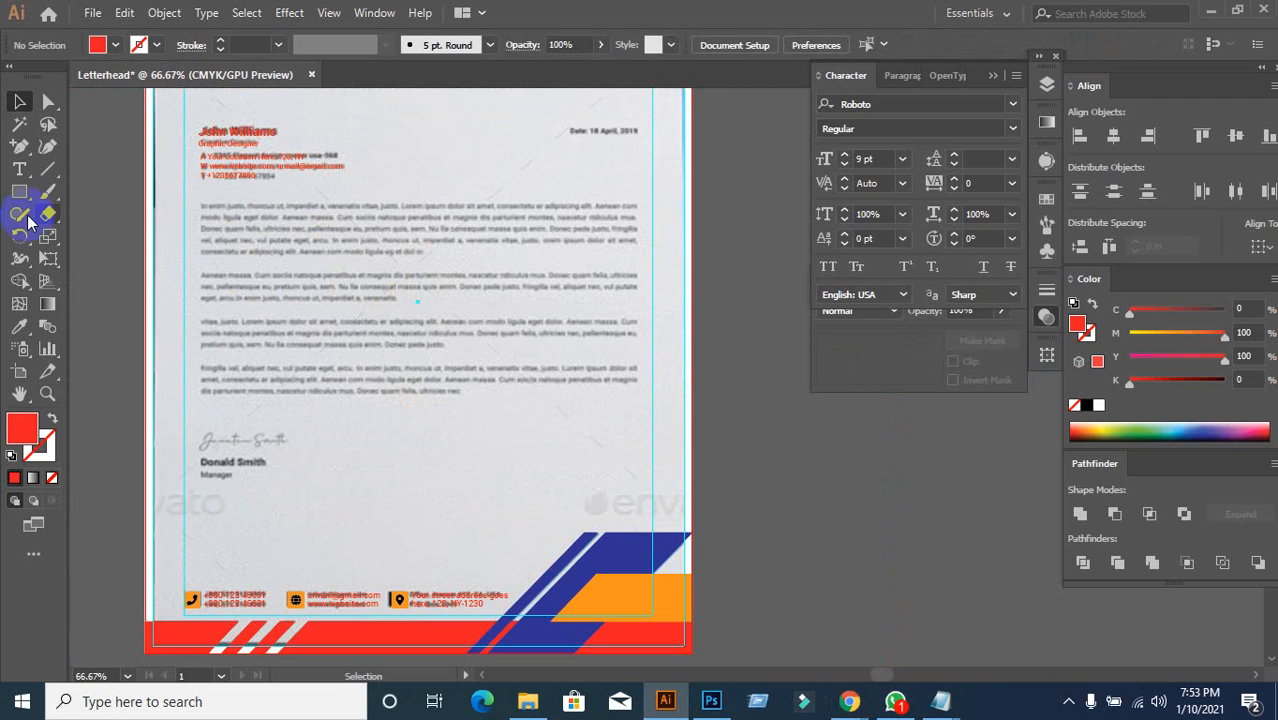
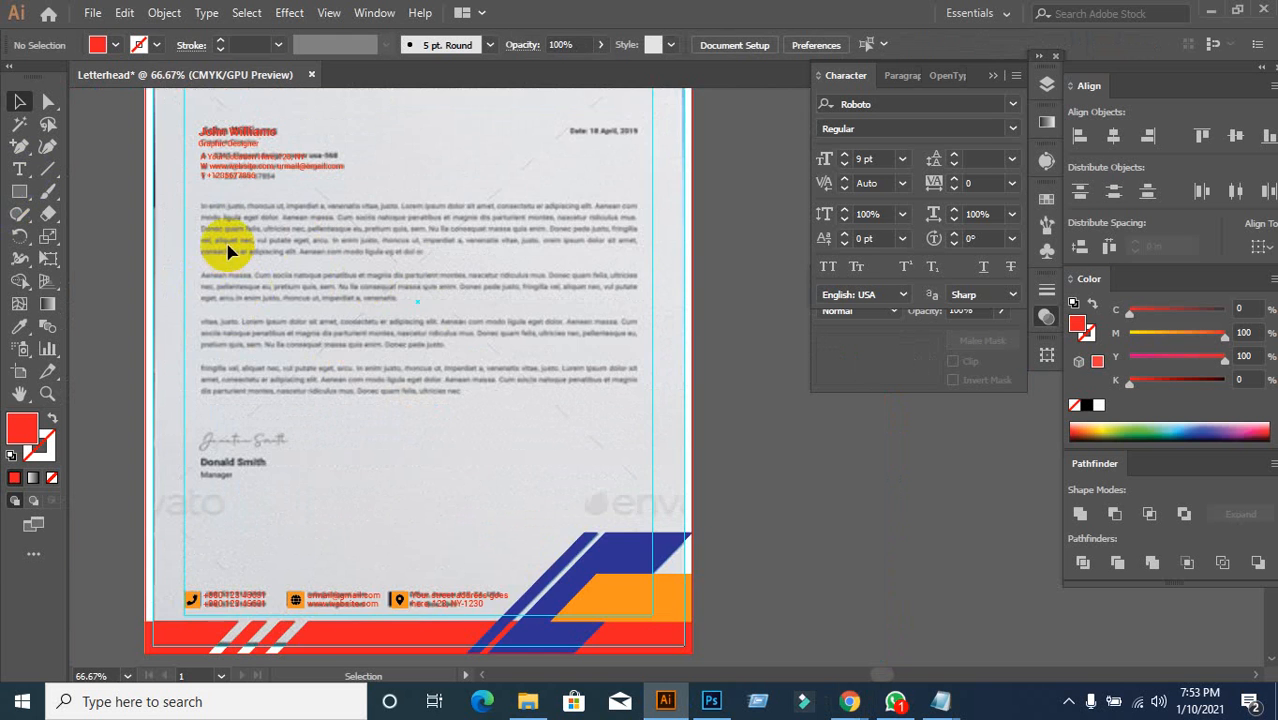
# Step: Zoom the letterhead view, then bring up the GraphicRiver letterhead reference page in Chrome
pyautogui.scroll(1, 222, 247)
pyautogui.scroll(-1, 228, 246)
pyautogui.scroll(1, 245, 288)
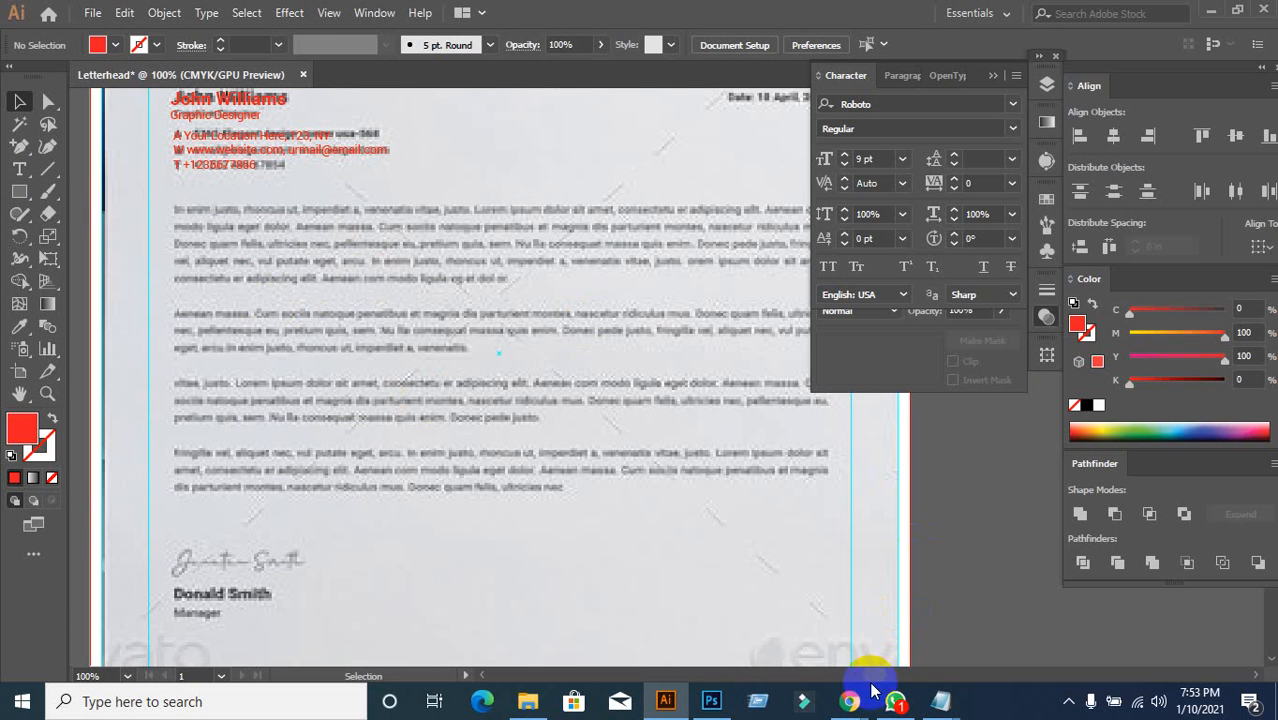
pyautogui.moveTo(849, 700)
pyautogui.click(745, 625)
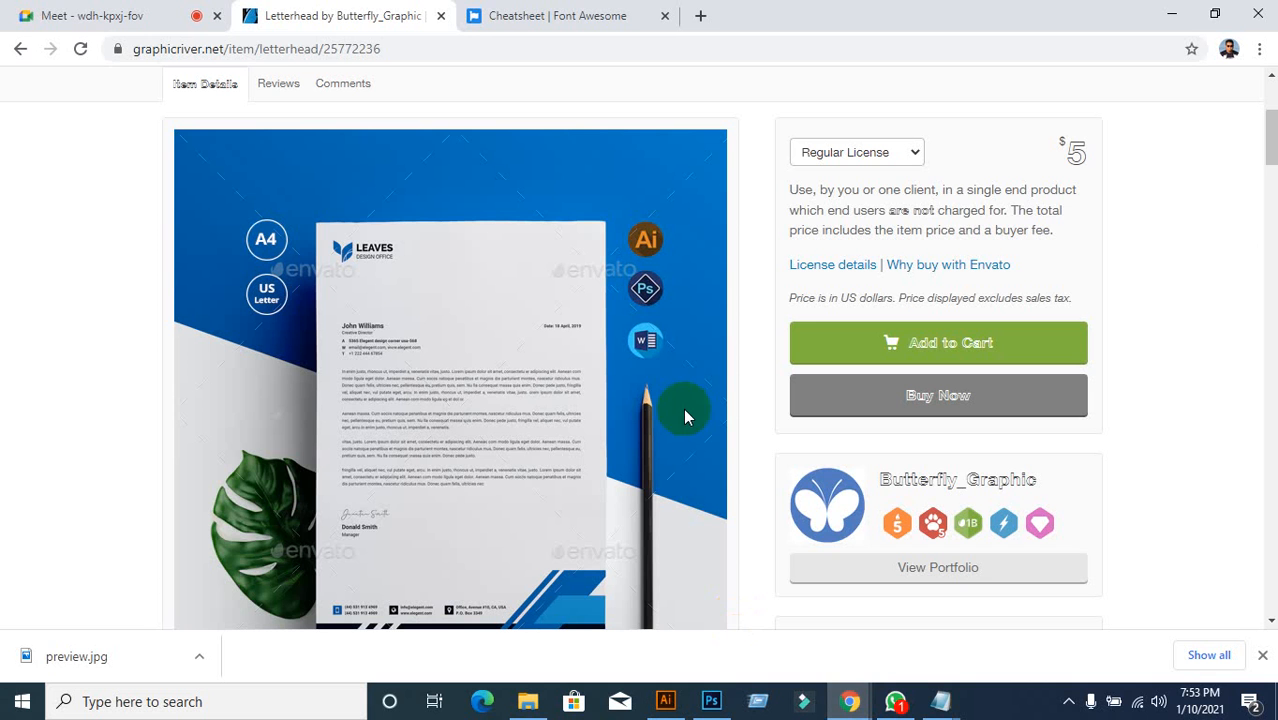
# Step: Search Google for 'lorem' in a new tab and open lipsum.com
pyautogui.click(700, 15)
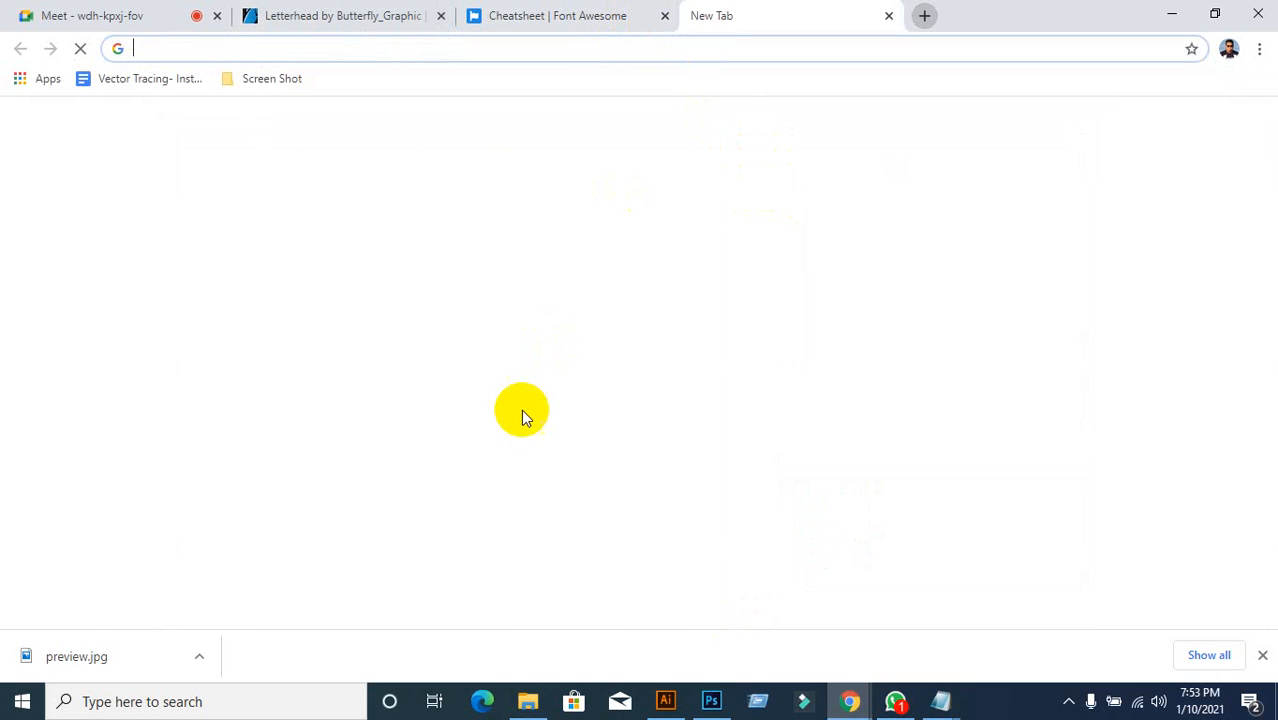
pyautogui.click(448, 603)
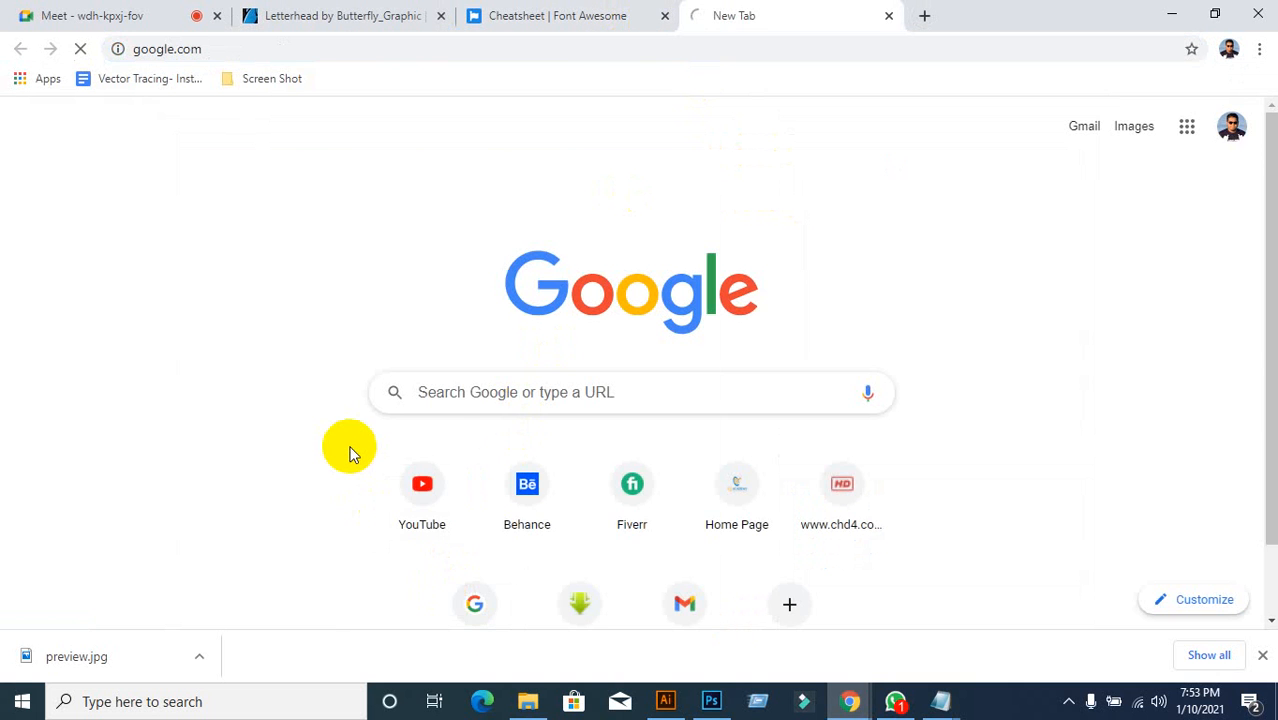
pyautogui.write('l')
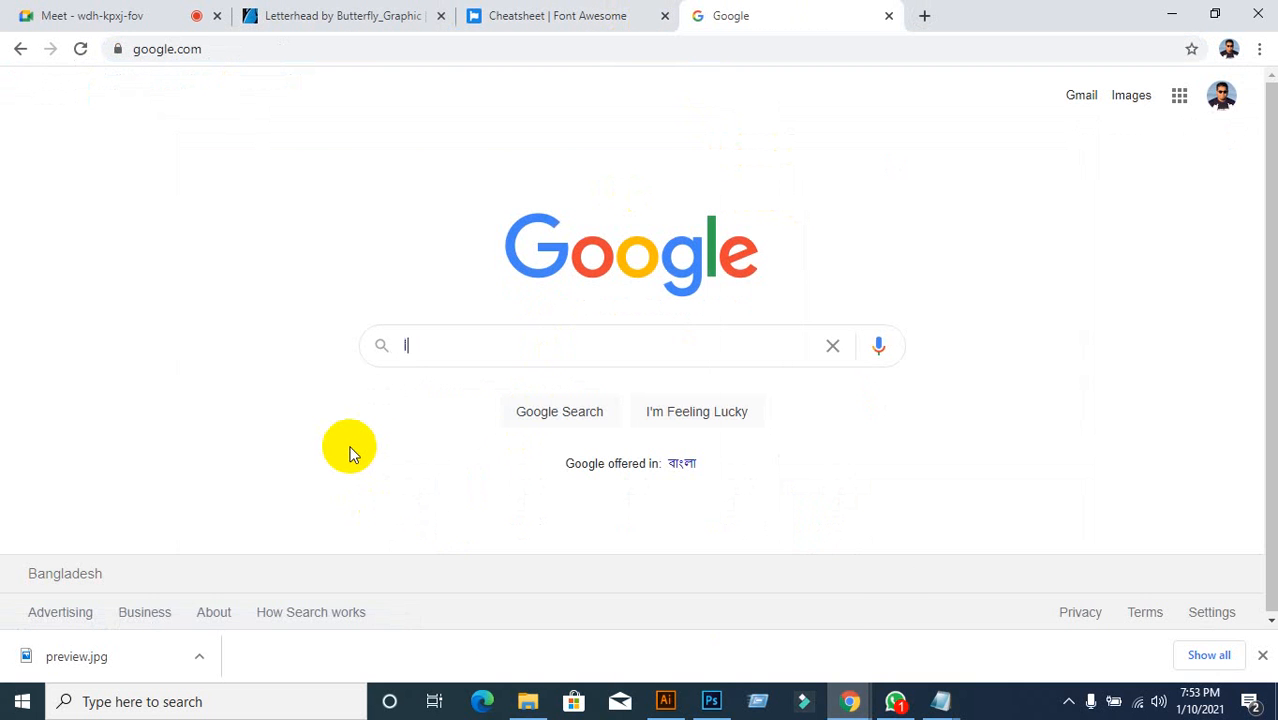
pyautogui.write('orem')
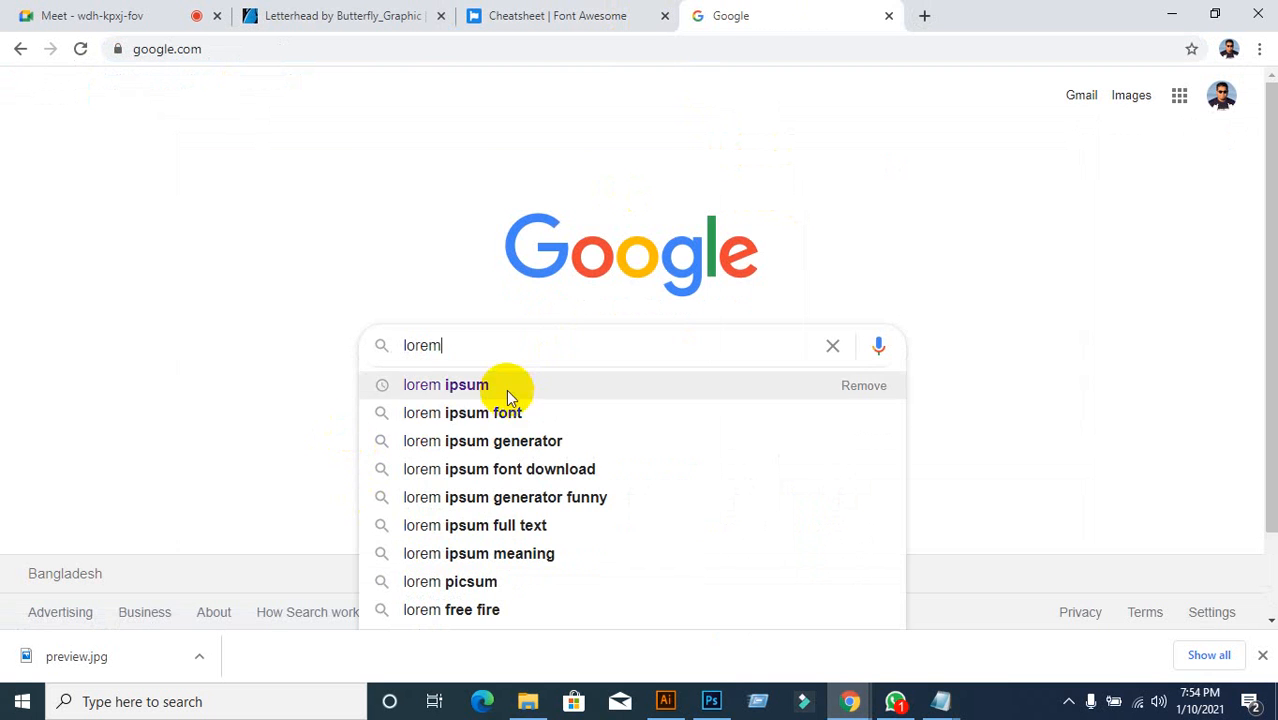
pyautogui.click(505, 389)
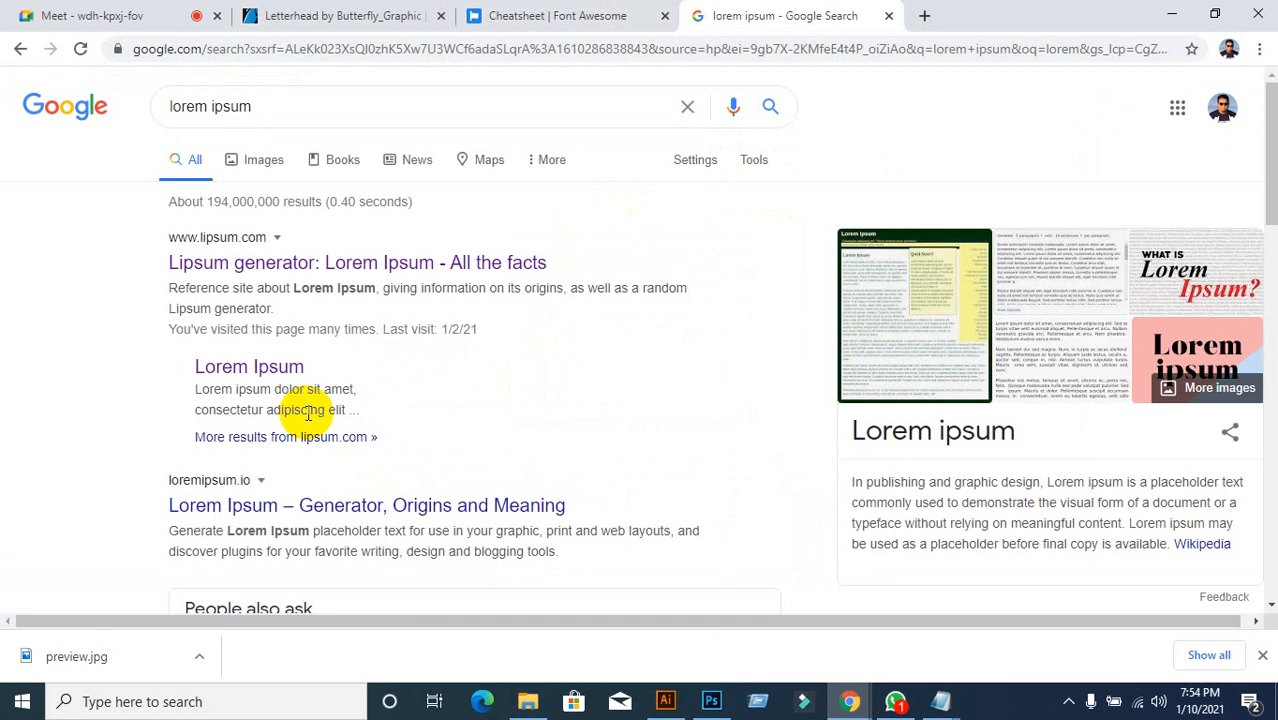
pyautogui.click(322, 266)
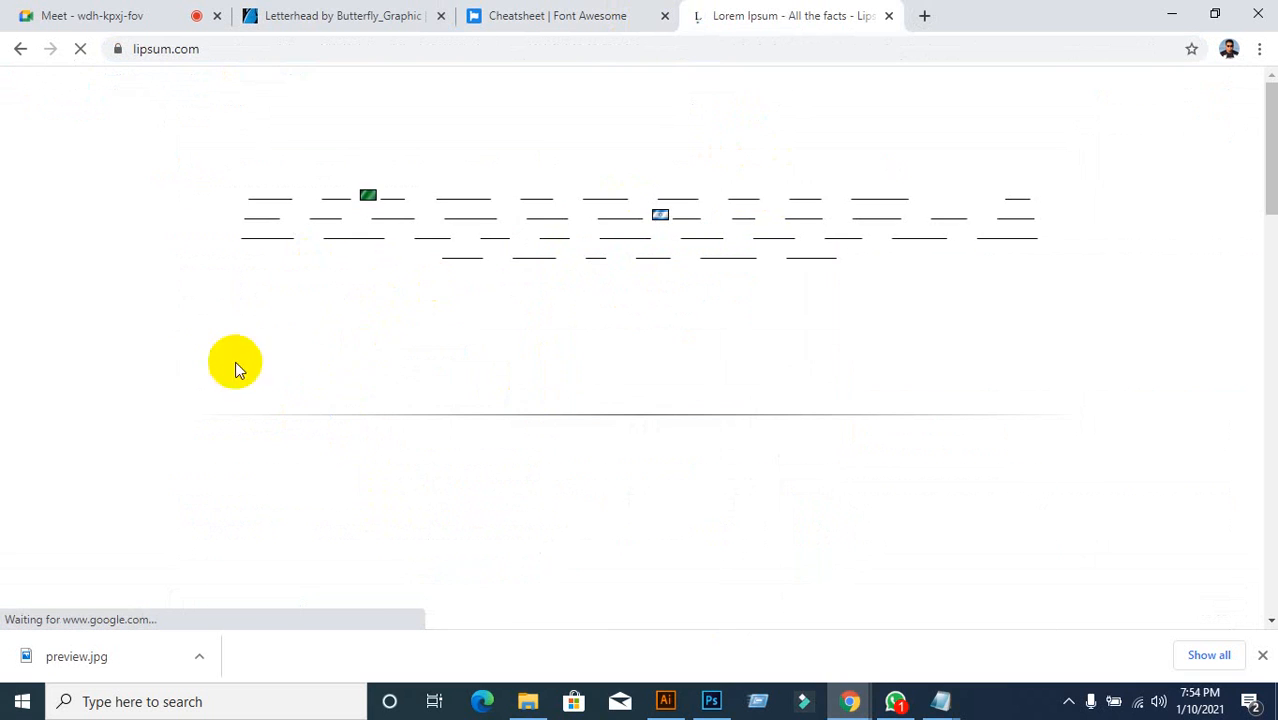
# Step: Select the 'Why do we use it?' paragraph and return to the Illustrator letterhead
pyautogui.scroll(-3, 178, 352)
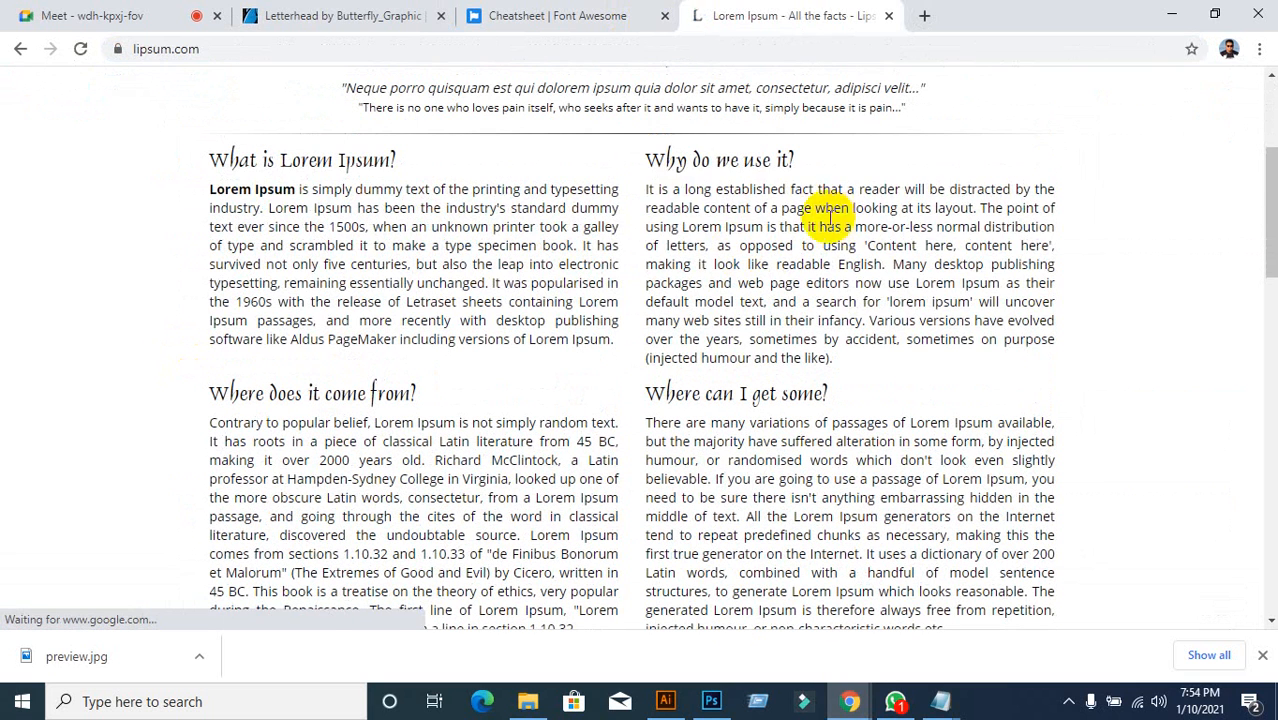
pyautogui.moveTo(645, 188); pyautogui.dragTo(902, 362)
pyautogui.hotkey('ctrl', 'c')
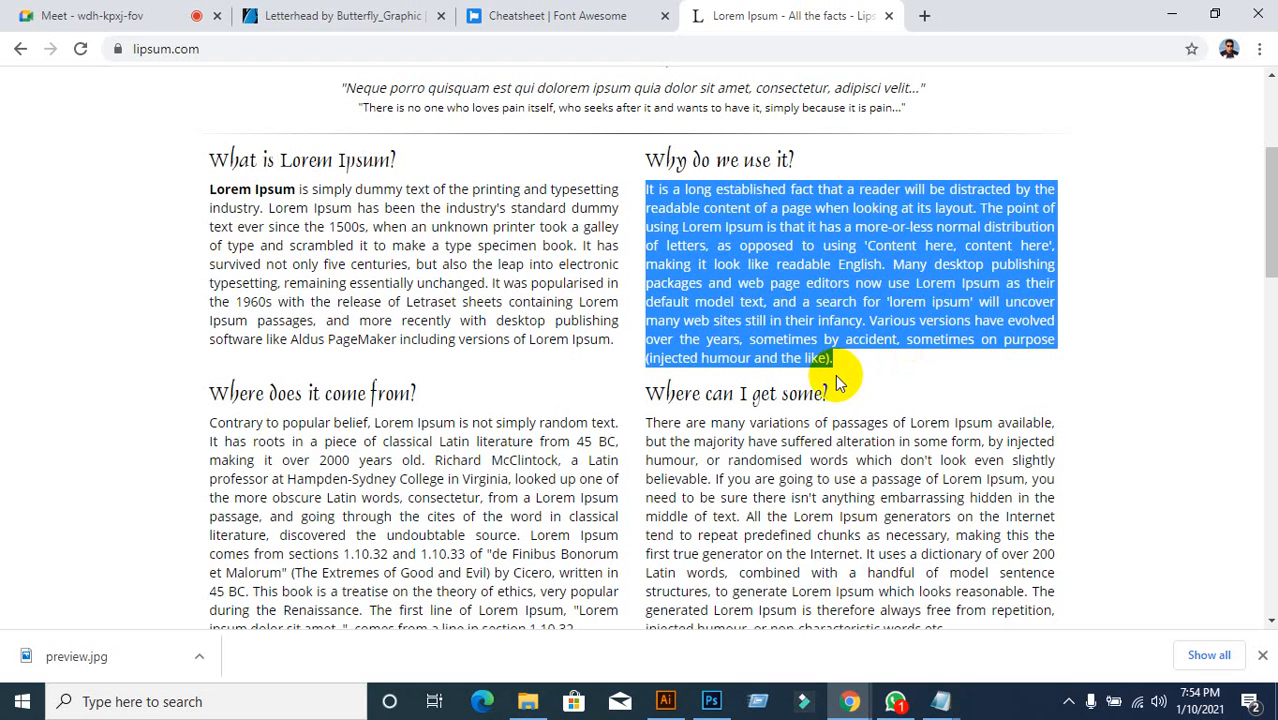
pyautogui.click(665, 701)
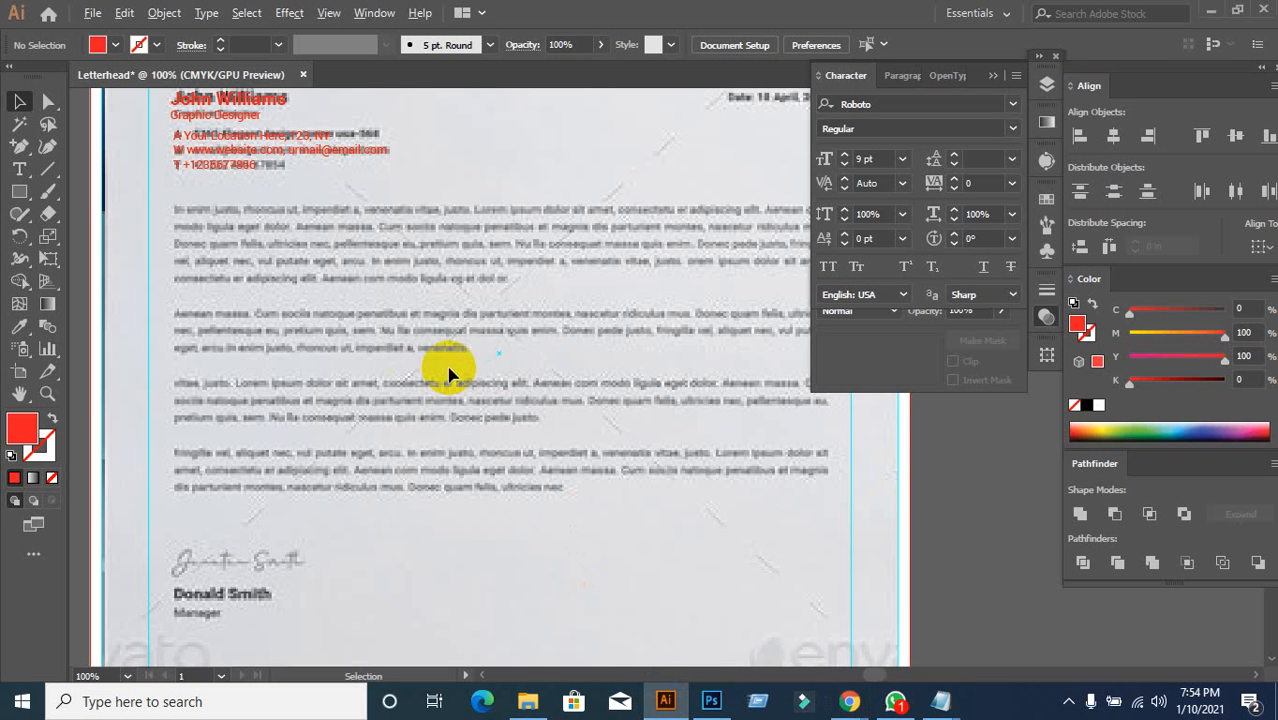
# Step: Draw an area text frame over the body text and paste the 'Why do we use it?' paragraph
pyautogui.moveTo(650, 385); pyautogui.dragTo(530, 400)
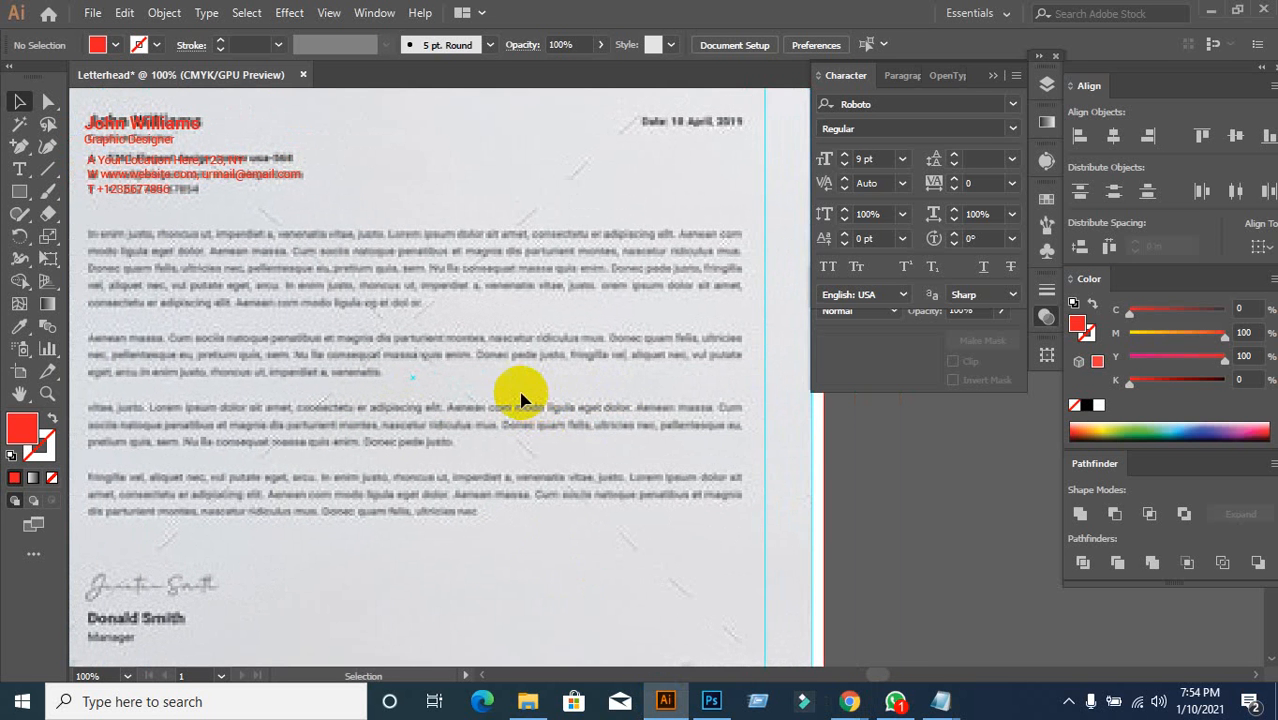
pyautogui.click(19, 169)
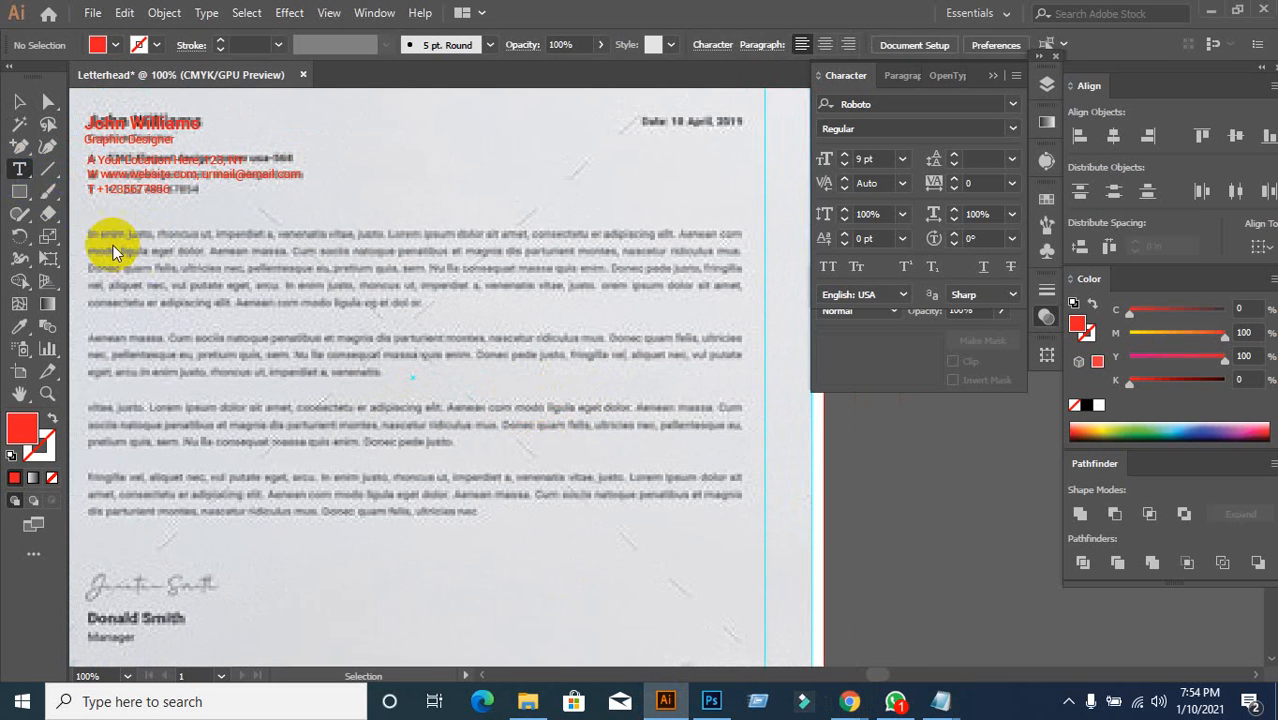
pyautogui.moveTo(86, 232); pyautogui.dragTo(741, 523)
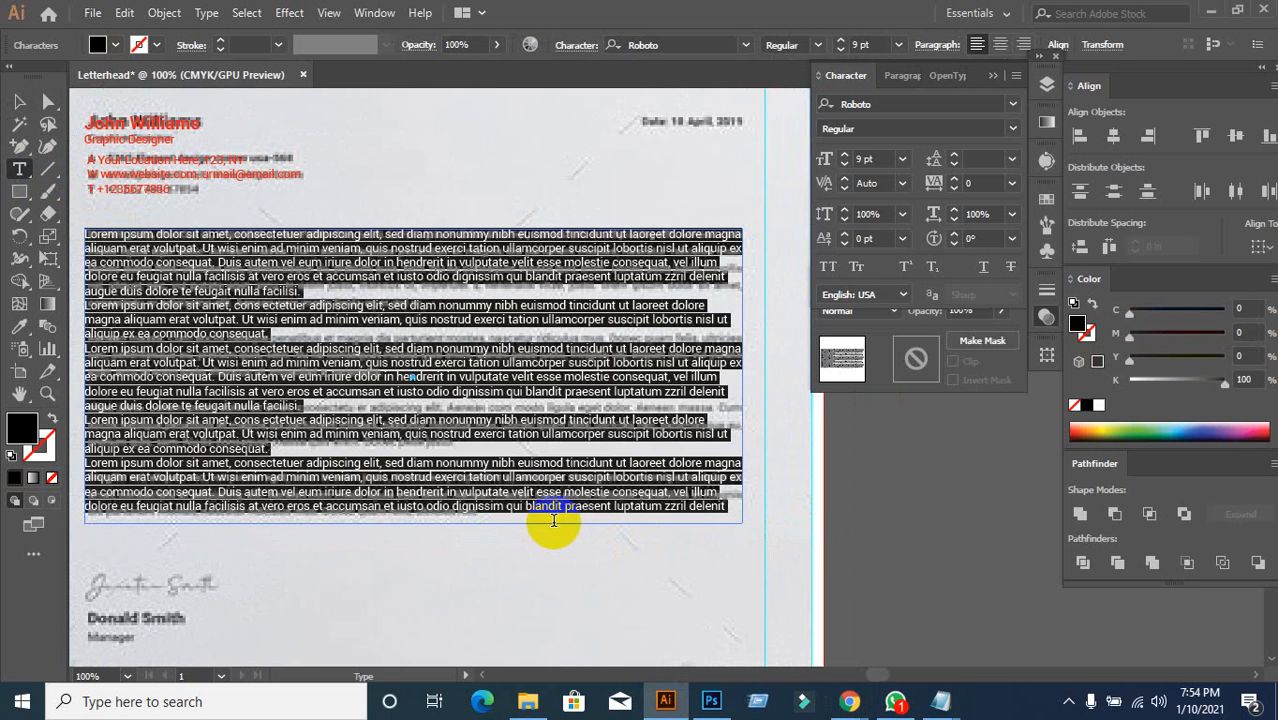
pyautogui.hotkey('ctrl', 'v')
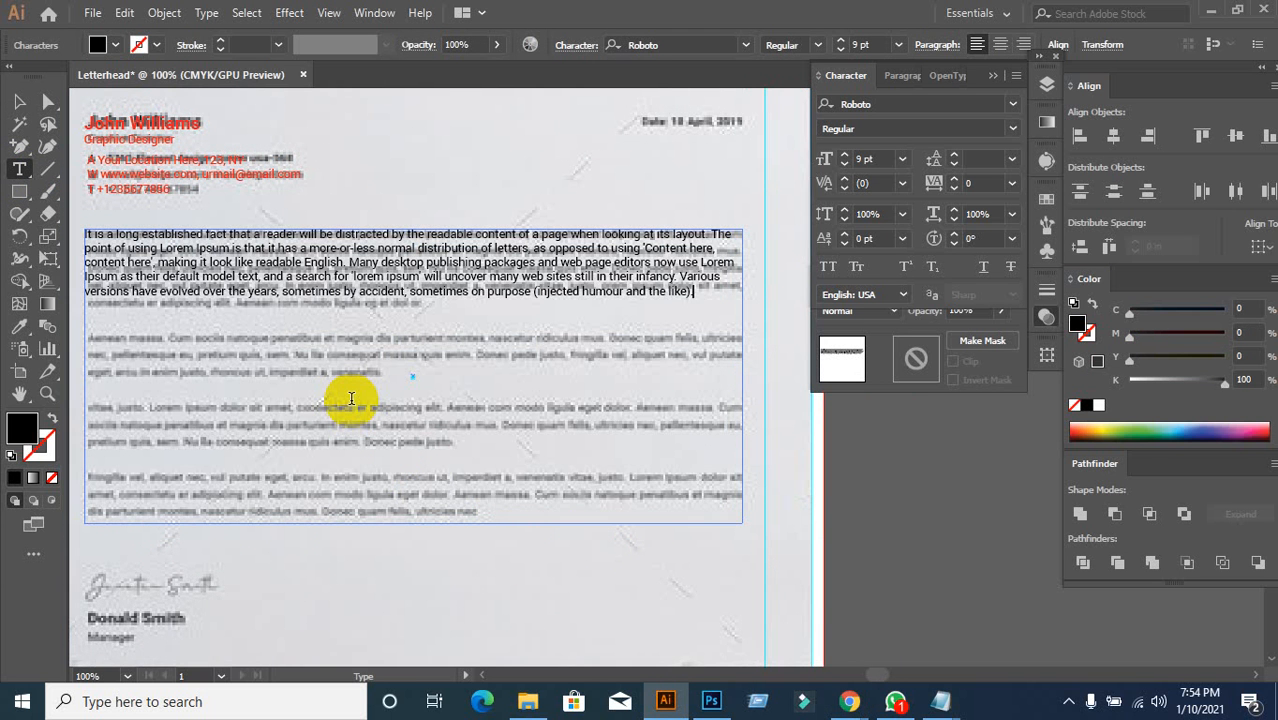
pyautogui.press('Return')
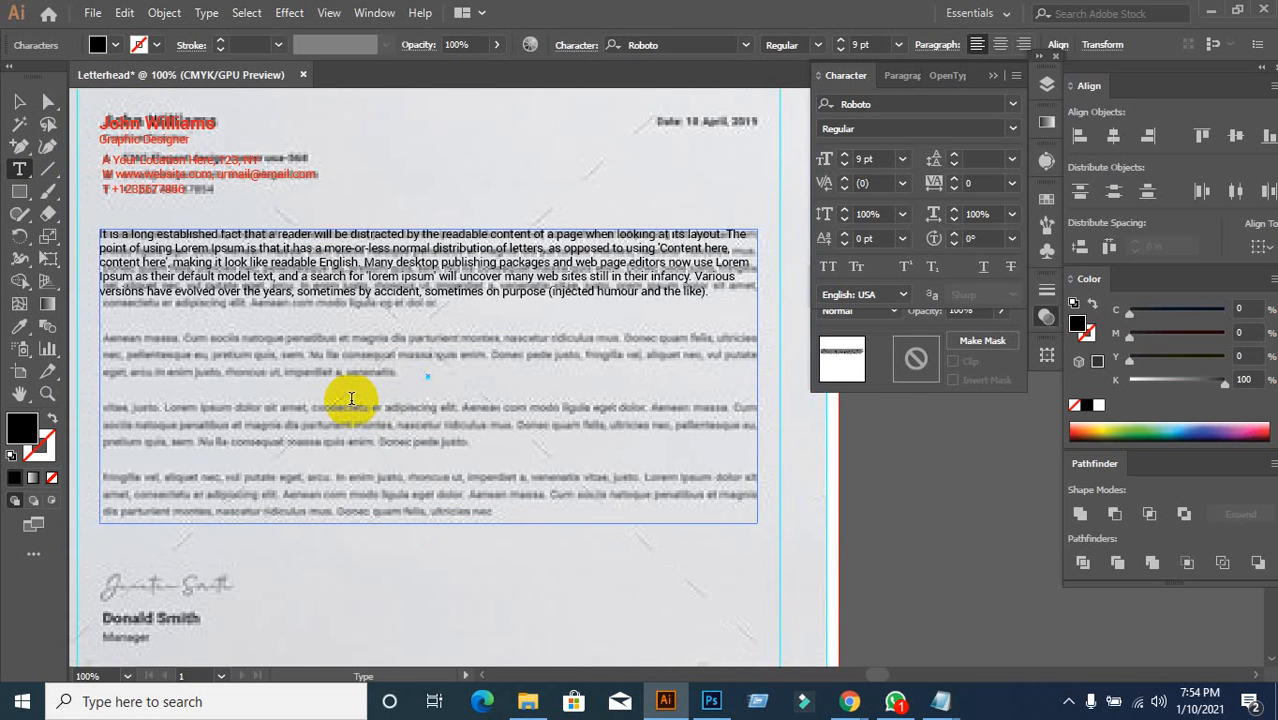
pyautogui.scroll(-2, 445, 369)
pyautogui.scroll(2, 448, 390)
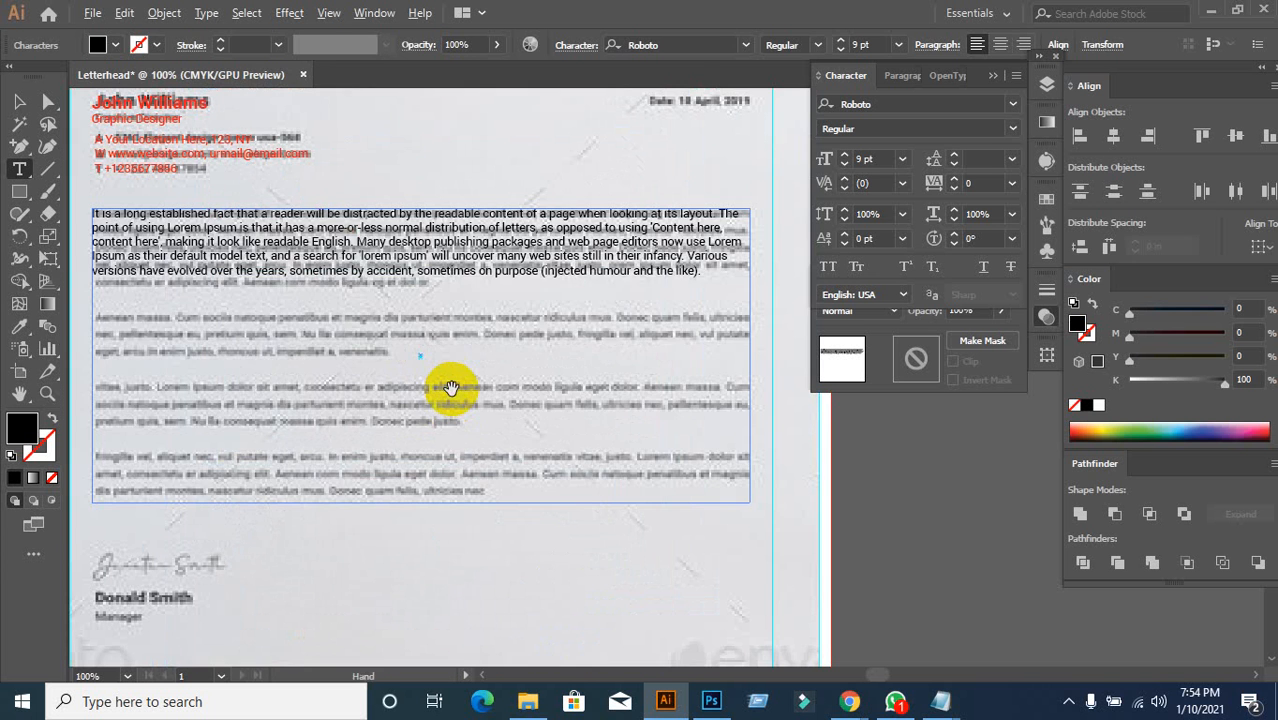
pyautogui.hotkey('ctrl', 'z')
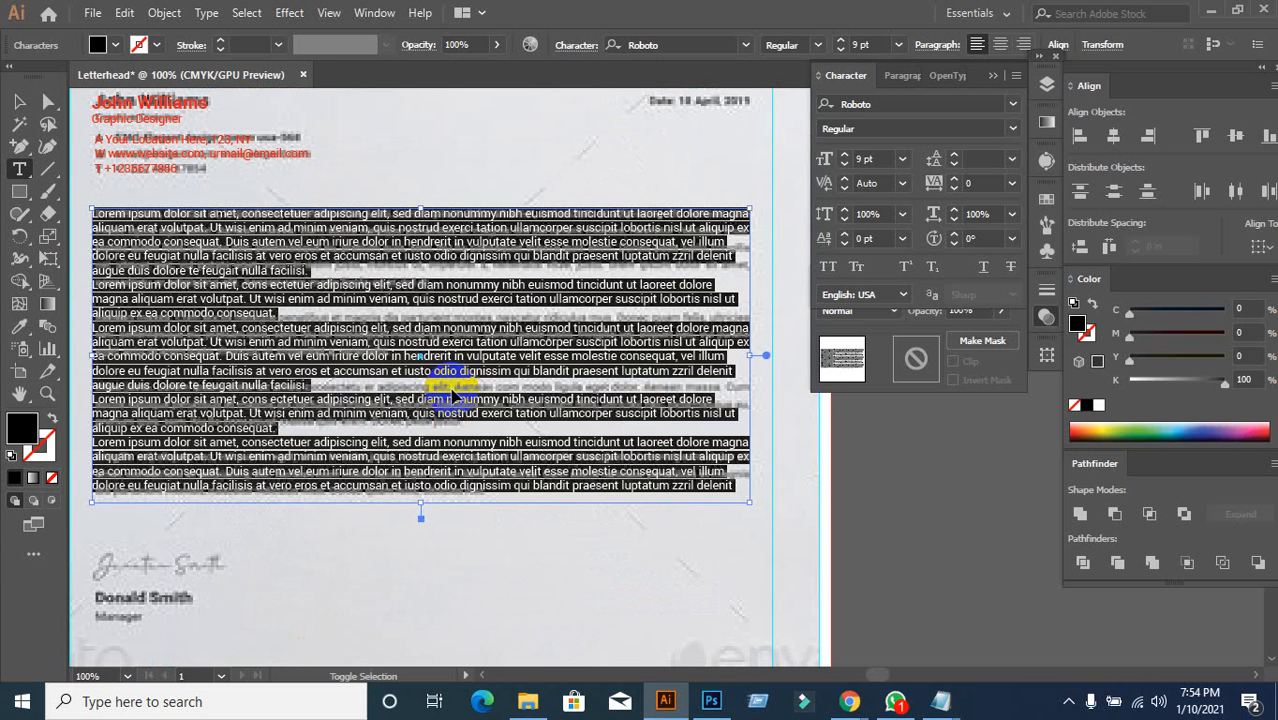
pyautogui.hotkey('ctrl', 'v')
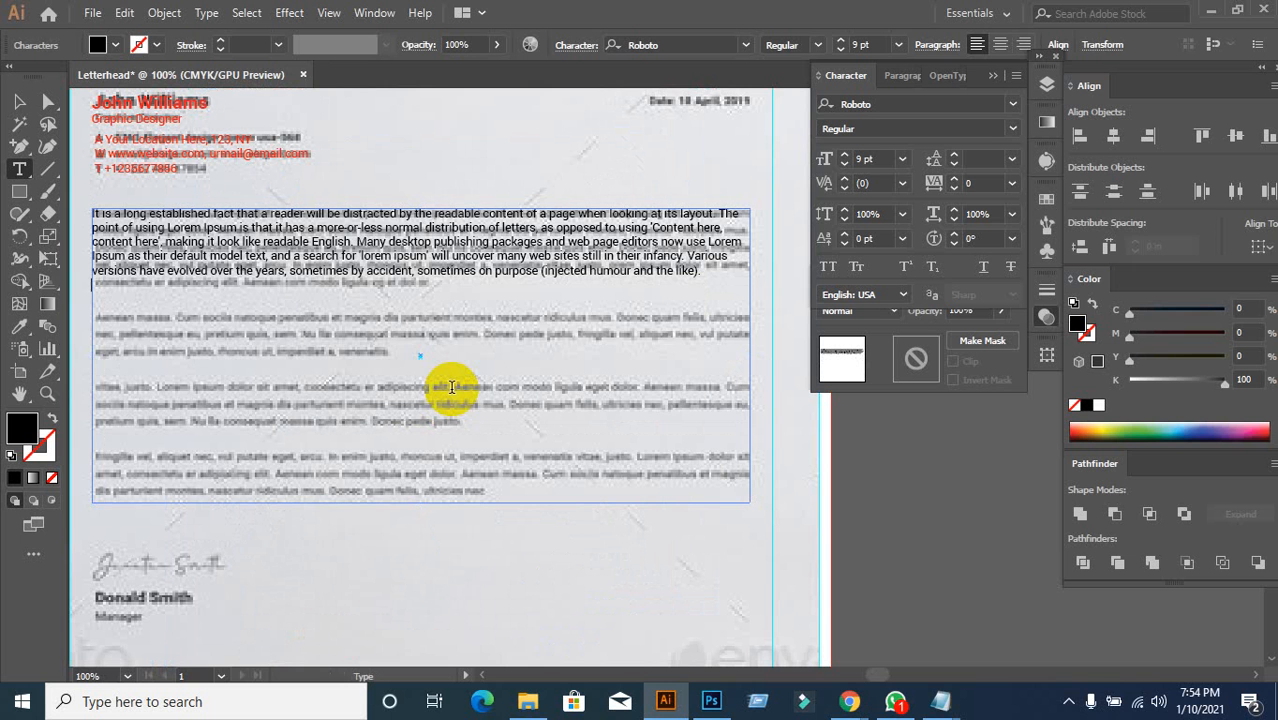
pyautogui.press('Escape')
# Step: Paste two more copies of the paragraph into the frame, keeping the frame in place
pyautogui.hotkey('ctrl', 'v')
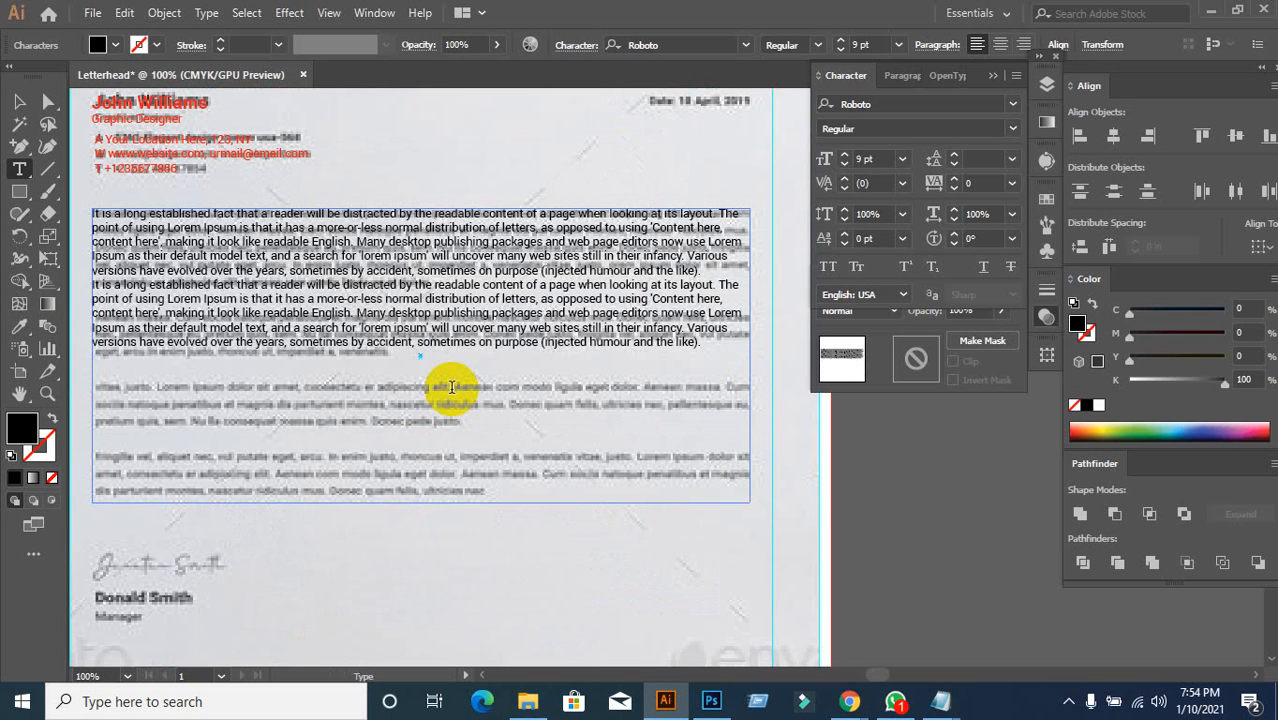
pyautogui.hotkey('ctrl', 'v')
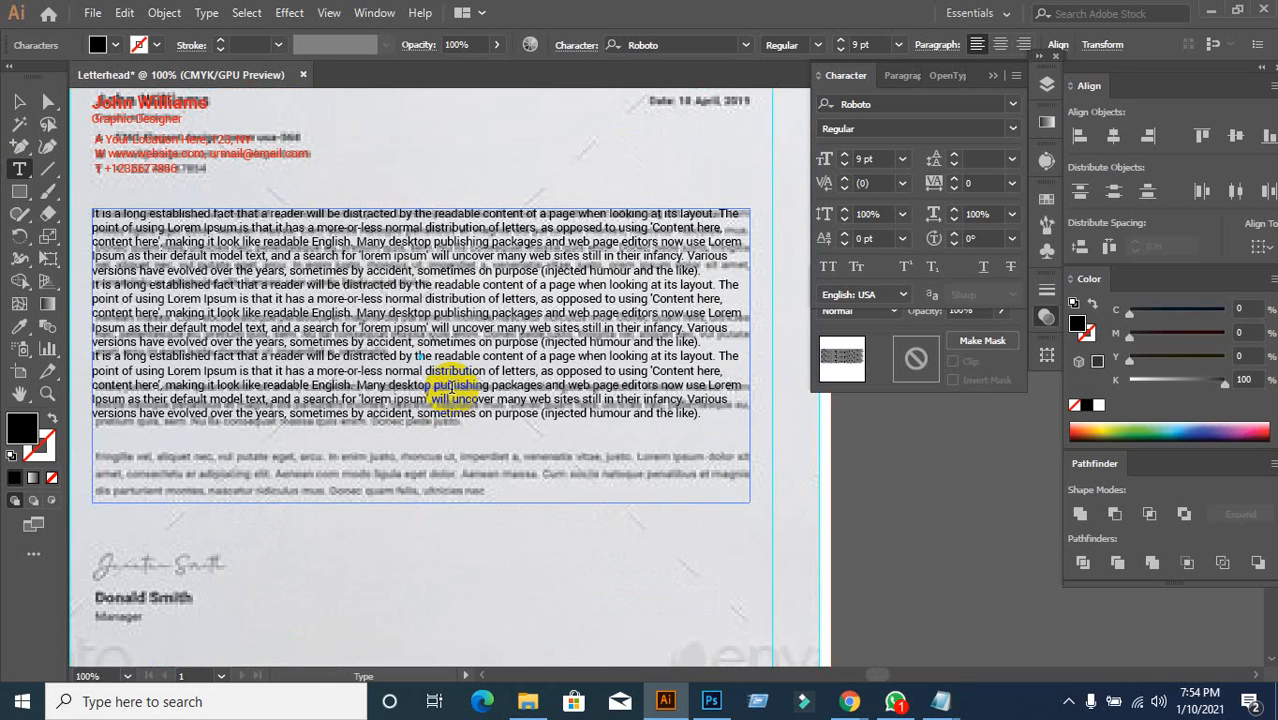
pyautogui.click(19, 101)
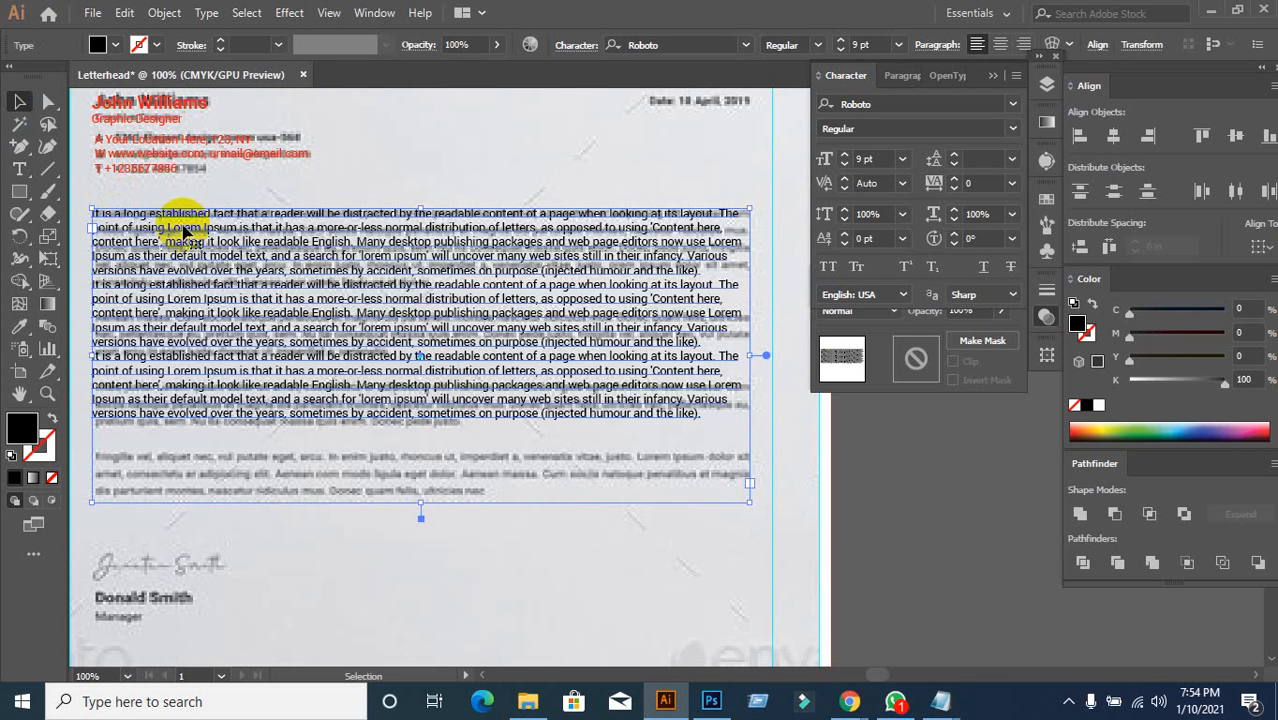
pyautogui.moveTo(183, 230); pyautogui.dragTo(415, 355)
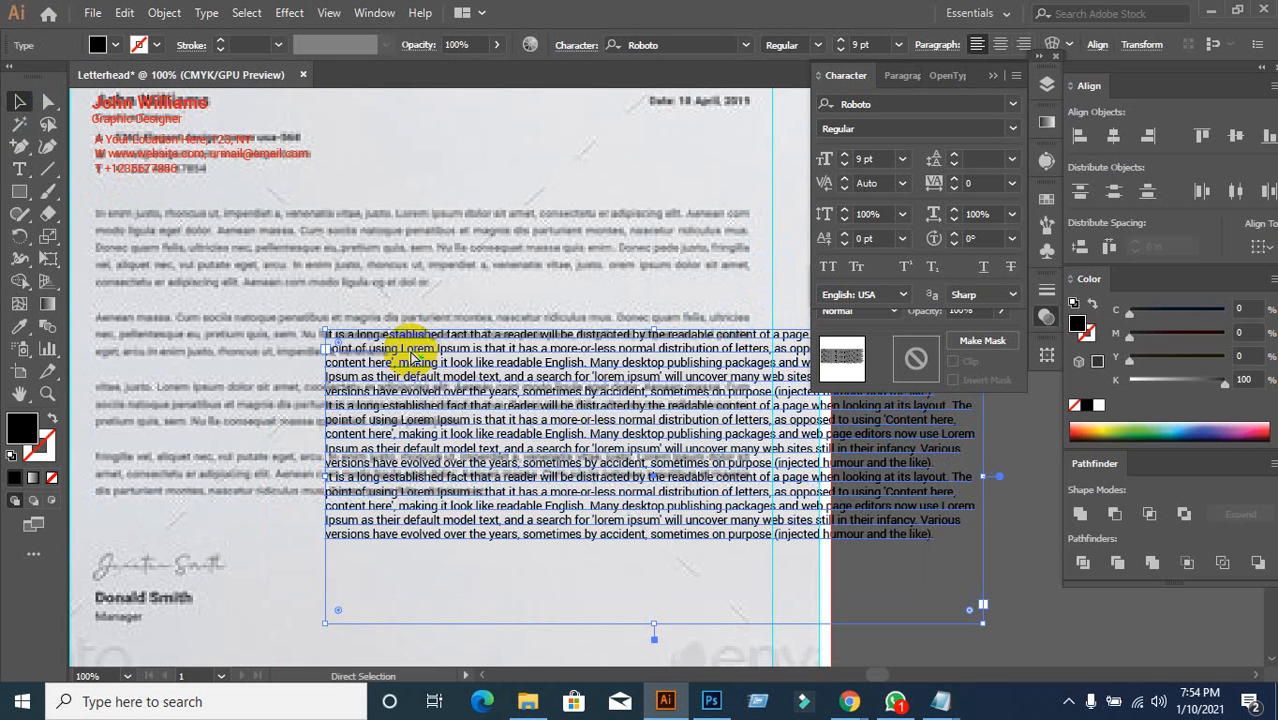
pyautogui.hotkey('ctrl', 'z')
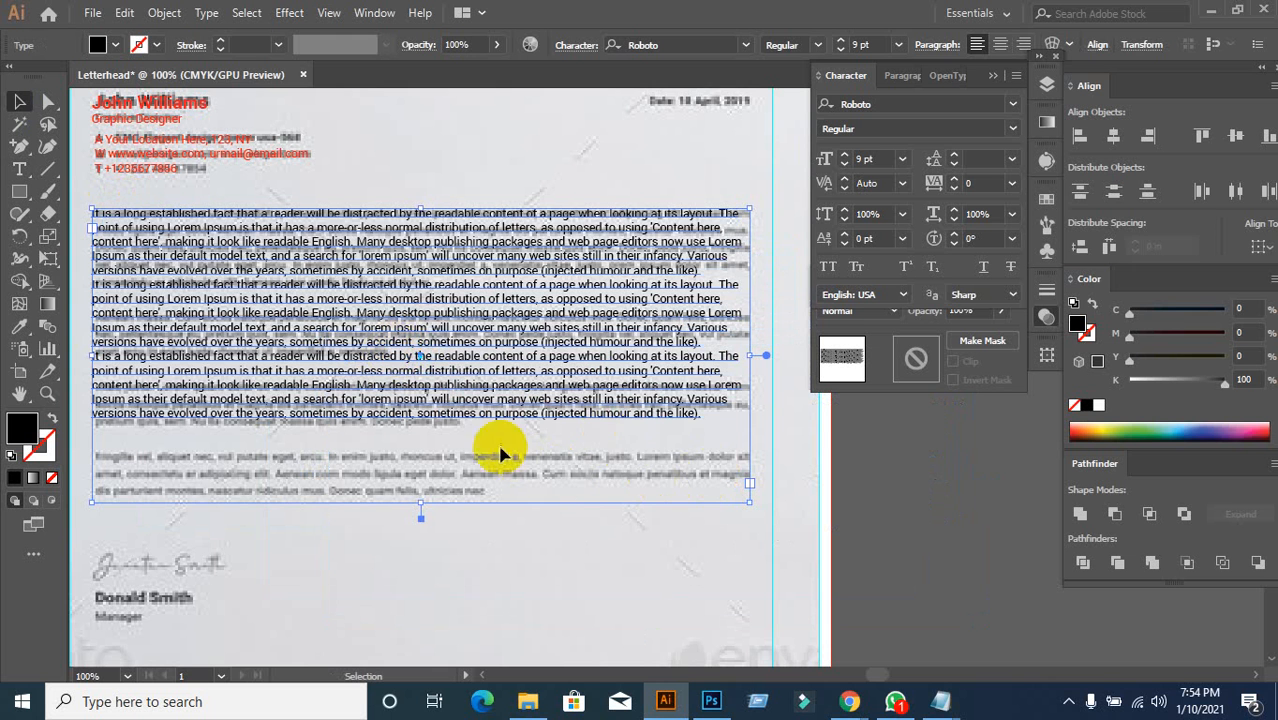
pyautogui.doubleClick(705, 413)
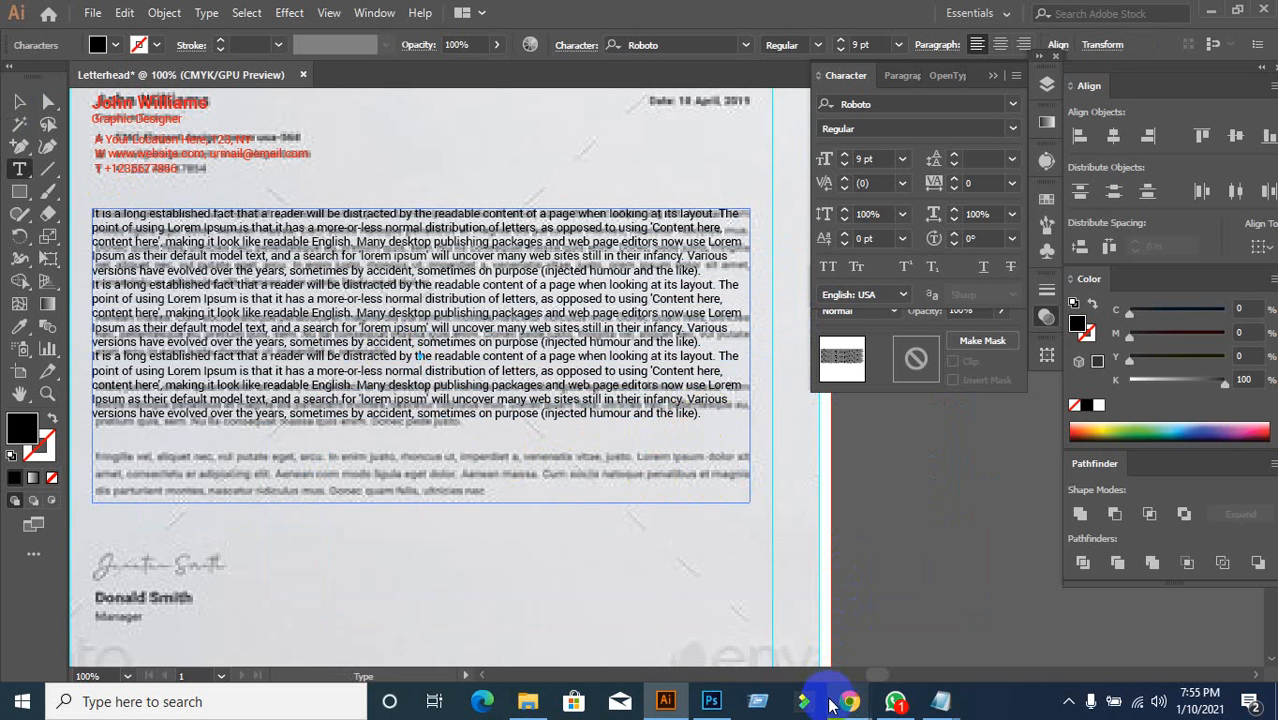
# Step: Paste another copy of the paragraph from the Lorem Ipsum page into the frame
pyautogui.moveTo(848, 690)
pyautogui.click(778, 622)
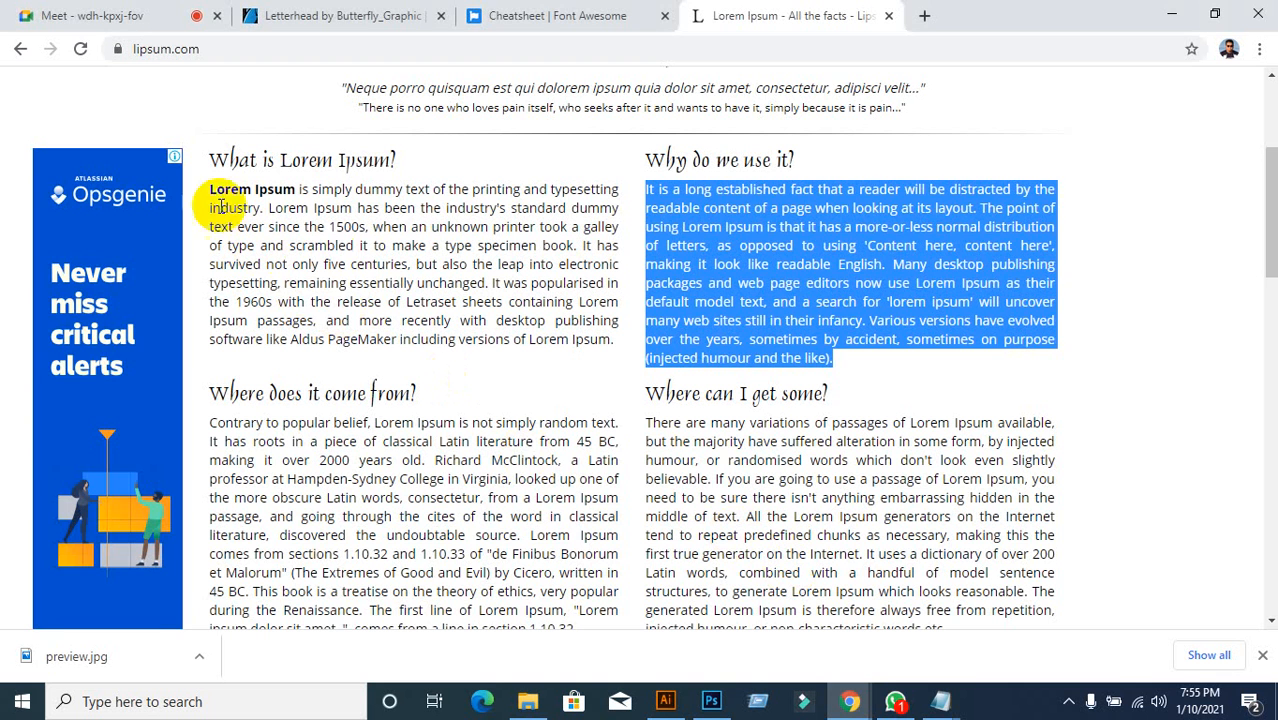
pyautogui.click(664, 690)
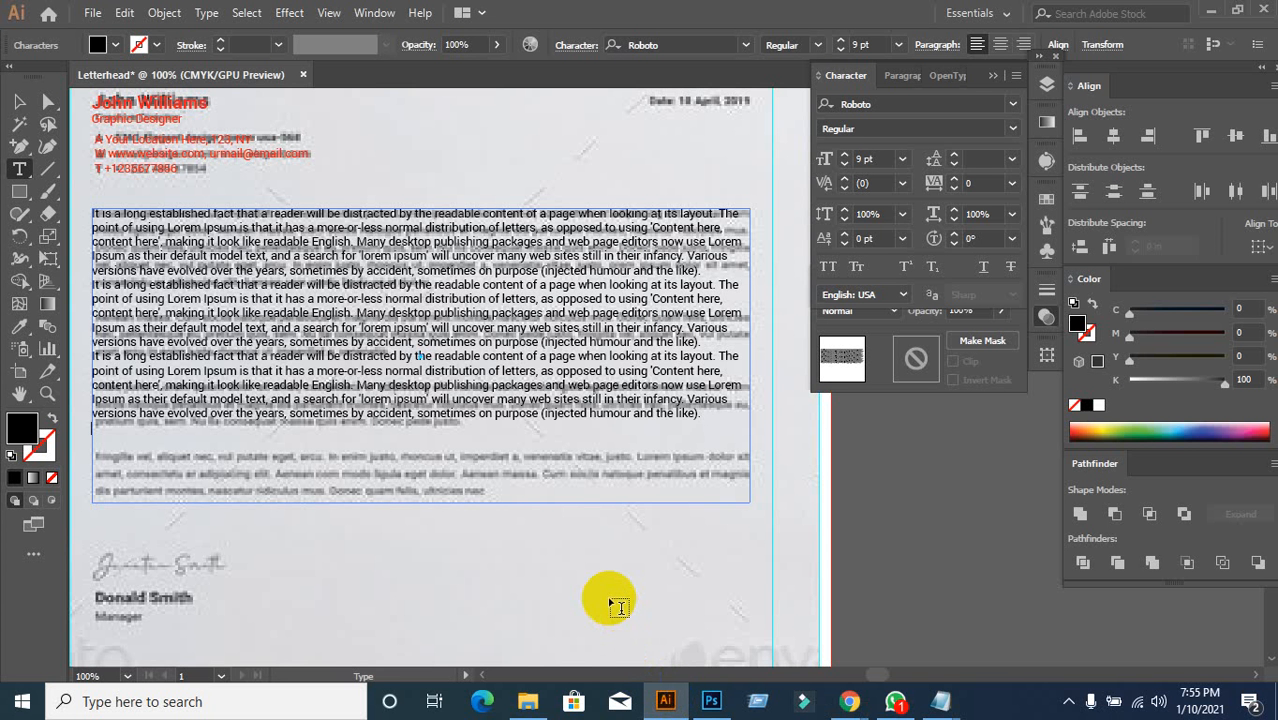
pyautogui.hotkey('ctrl', 'v')
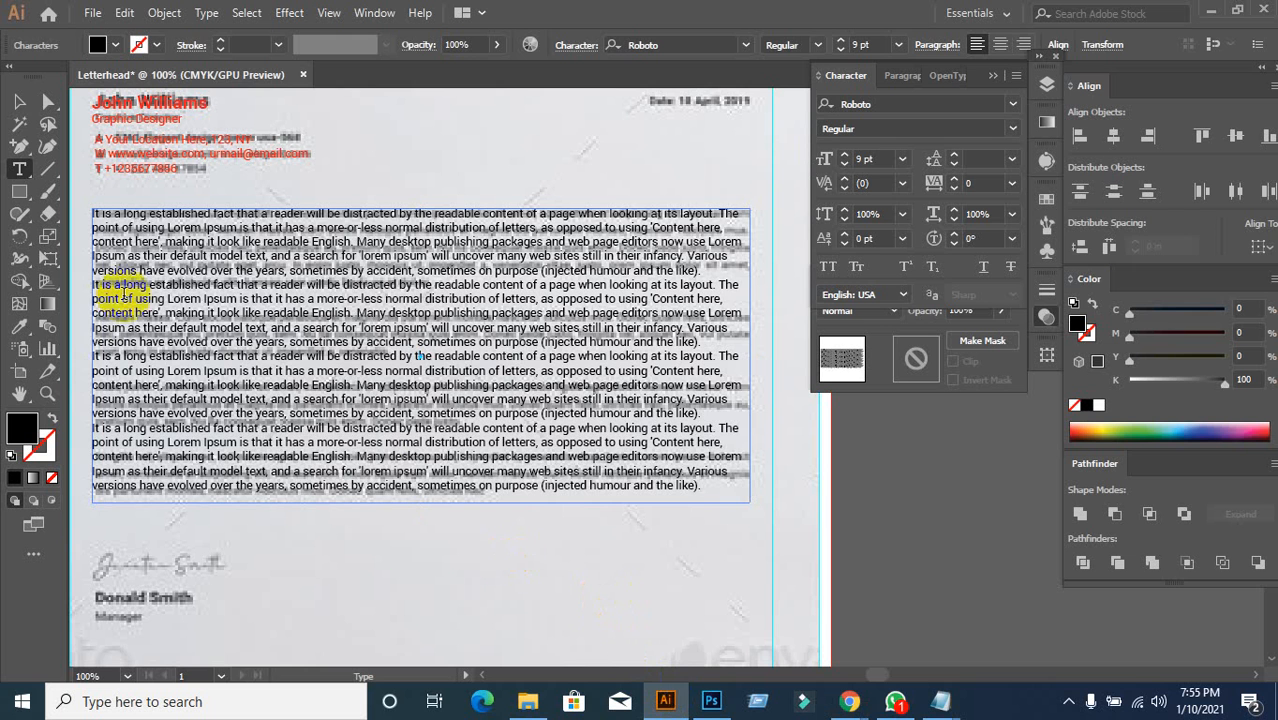
pyautogui.click(19, 101)
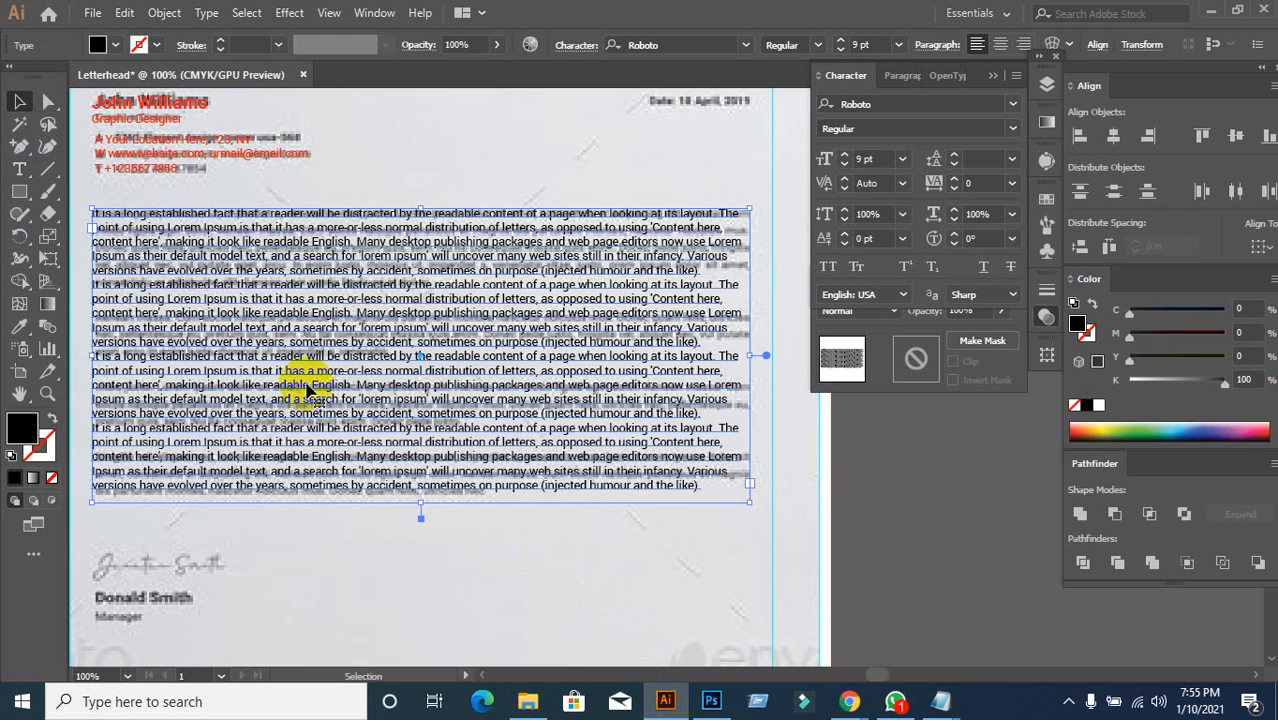
pyautogui.click(408, 559)
pyautogui.moveTo(329, 287); pyautogui.dragTo(392, 358)
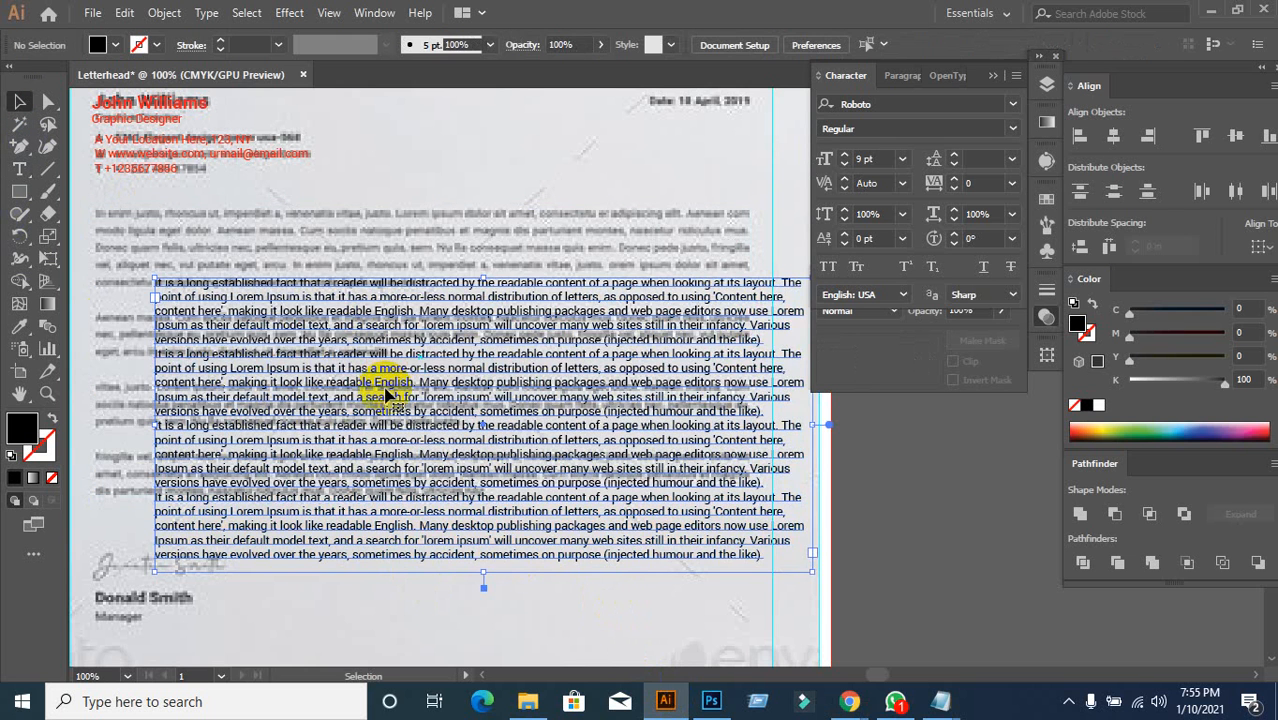
pyautogui.hotkey('ctrl', 'z')
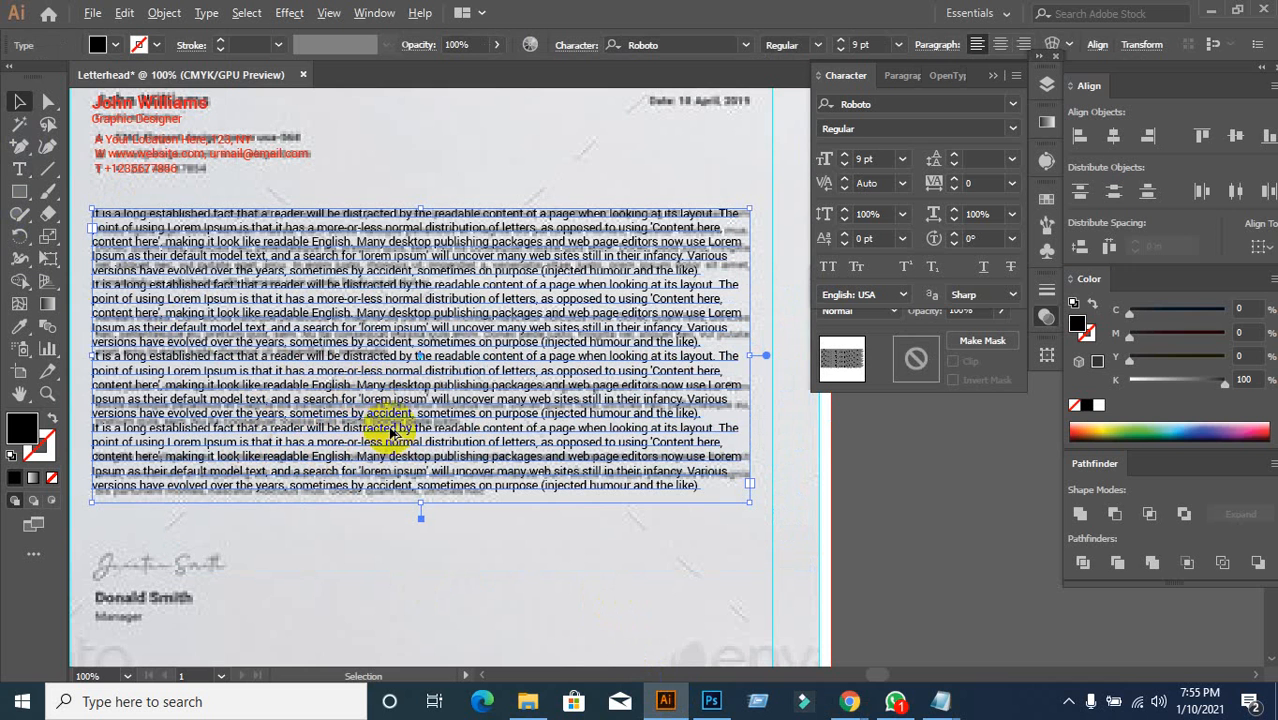
# Step: Make the paragraph text red and compare it against the grey reference body text
pyautogui.click(102, 45)
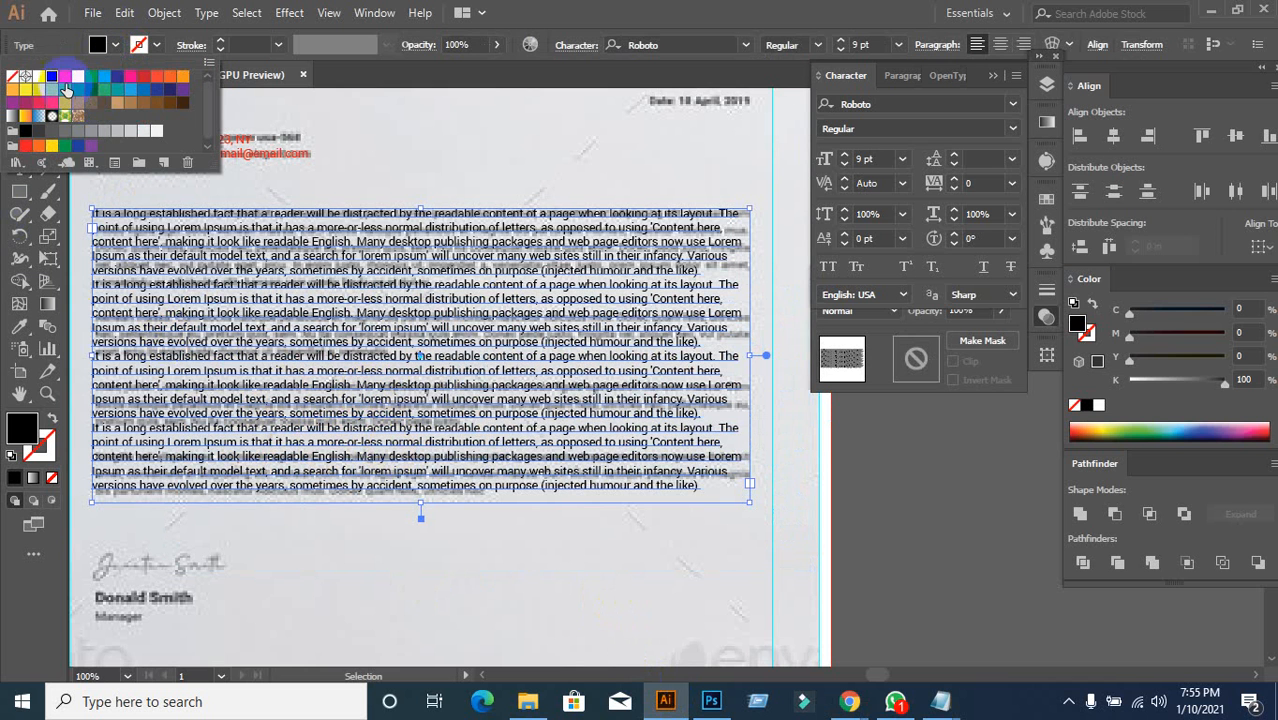
pyautogui.click(65, 88)
pyautogui.click(419, 585)
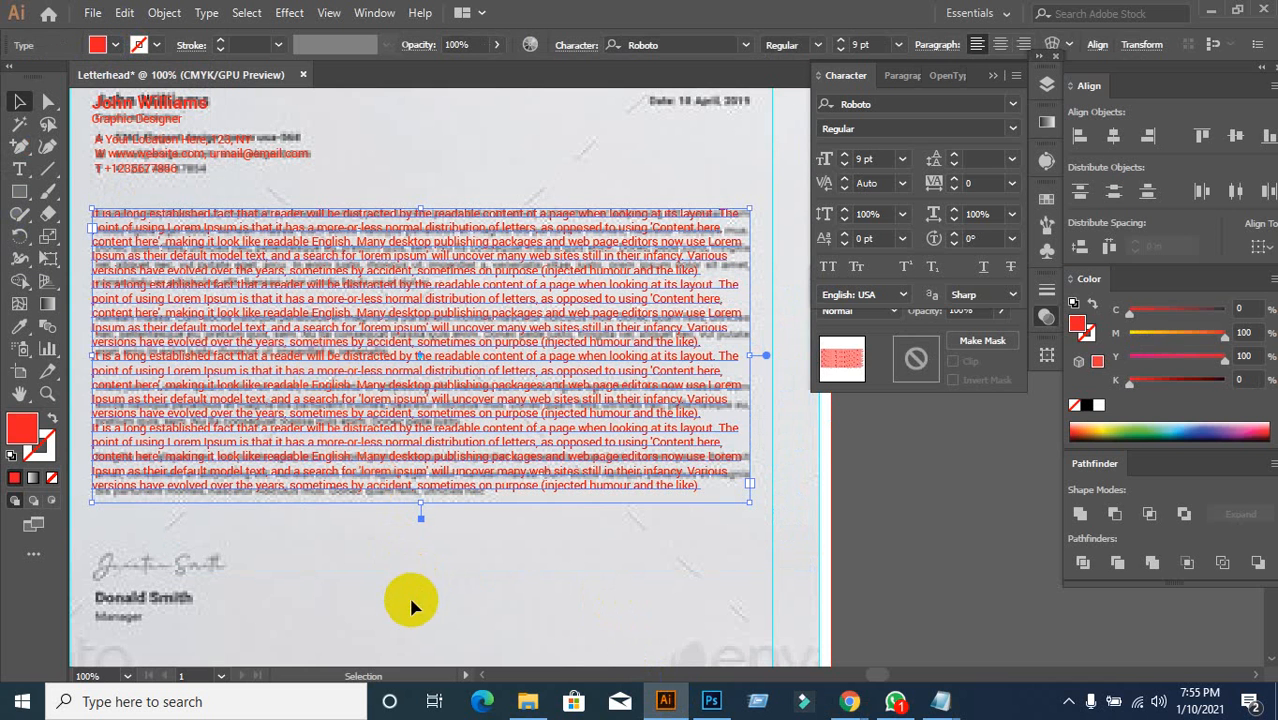
pyautogui.click(408, 594)
pyautogui.moveTo(320, 413); pyautogui.dragTo(400, 470)
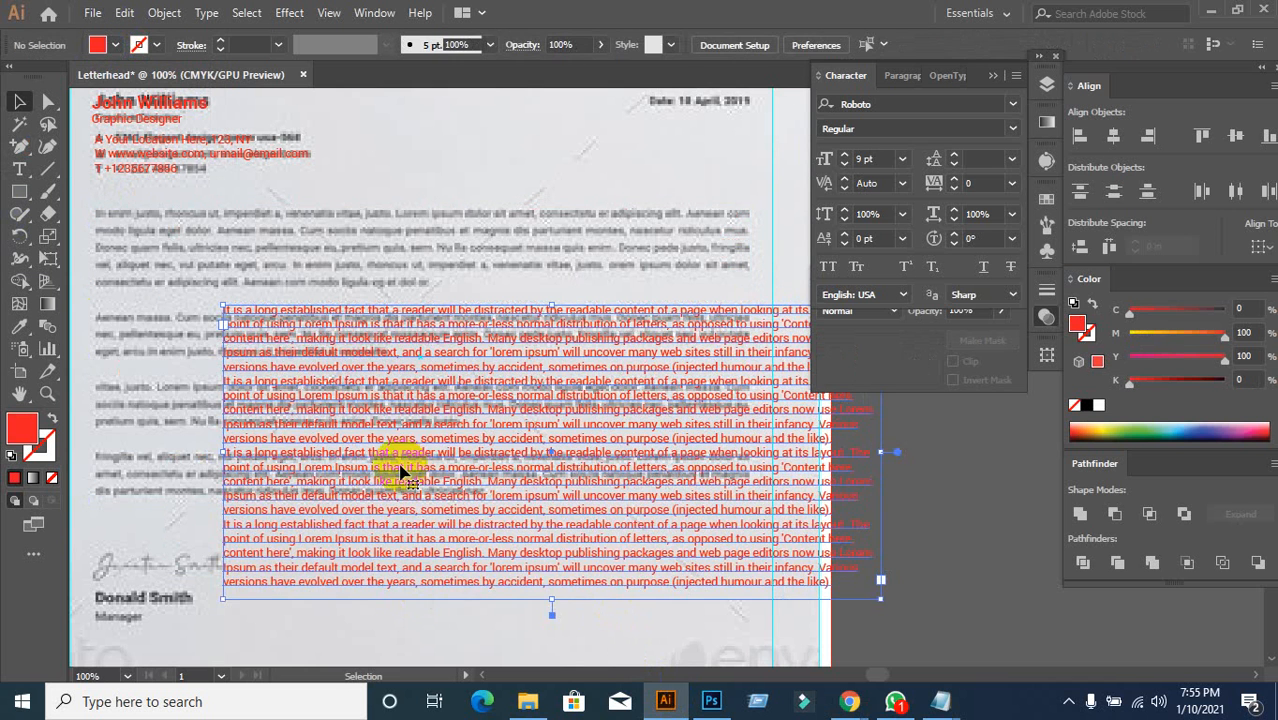
pyautogui.hotkey('ctrl', 'z')
# Step: Test positioning the text block over the reference body copy, leaving it in place
pyautogui.moveTo(293, 415); pyautogui.dragTo(420, 421)
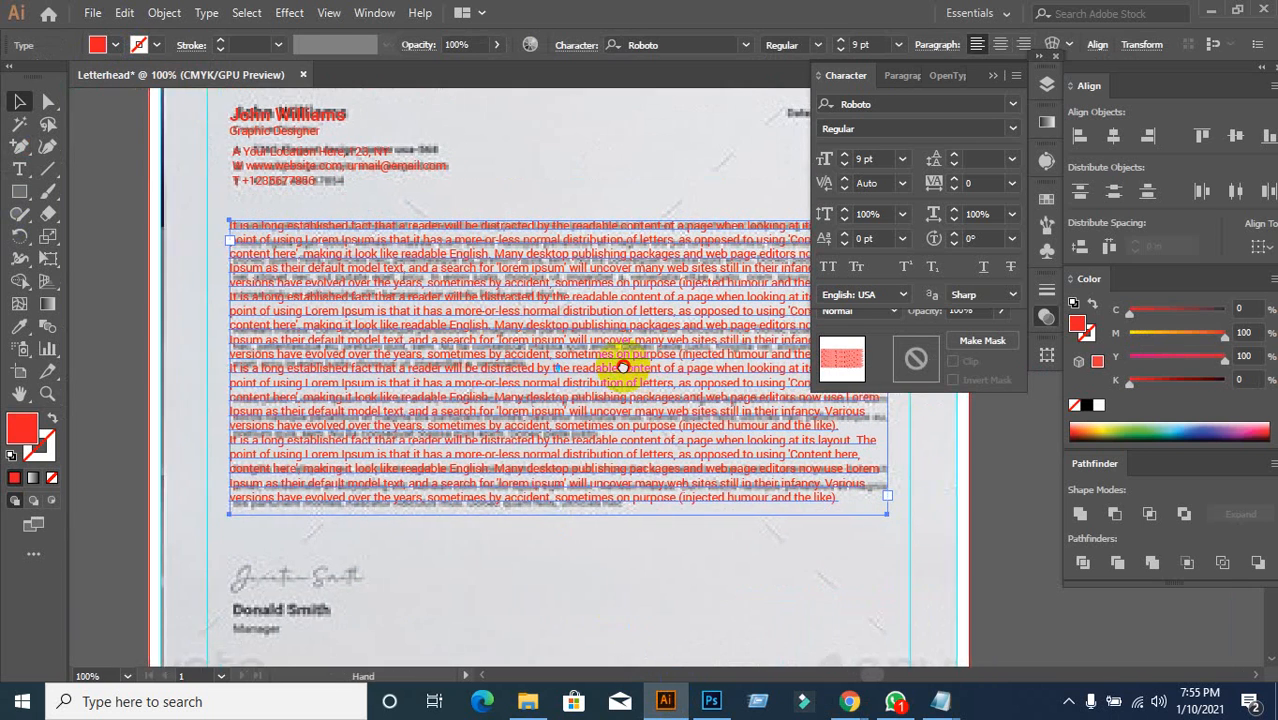
pyautogui.moveTo(622, 362); pyautogui.dragTo(484, 368)
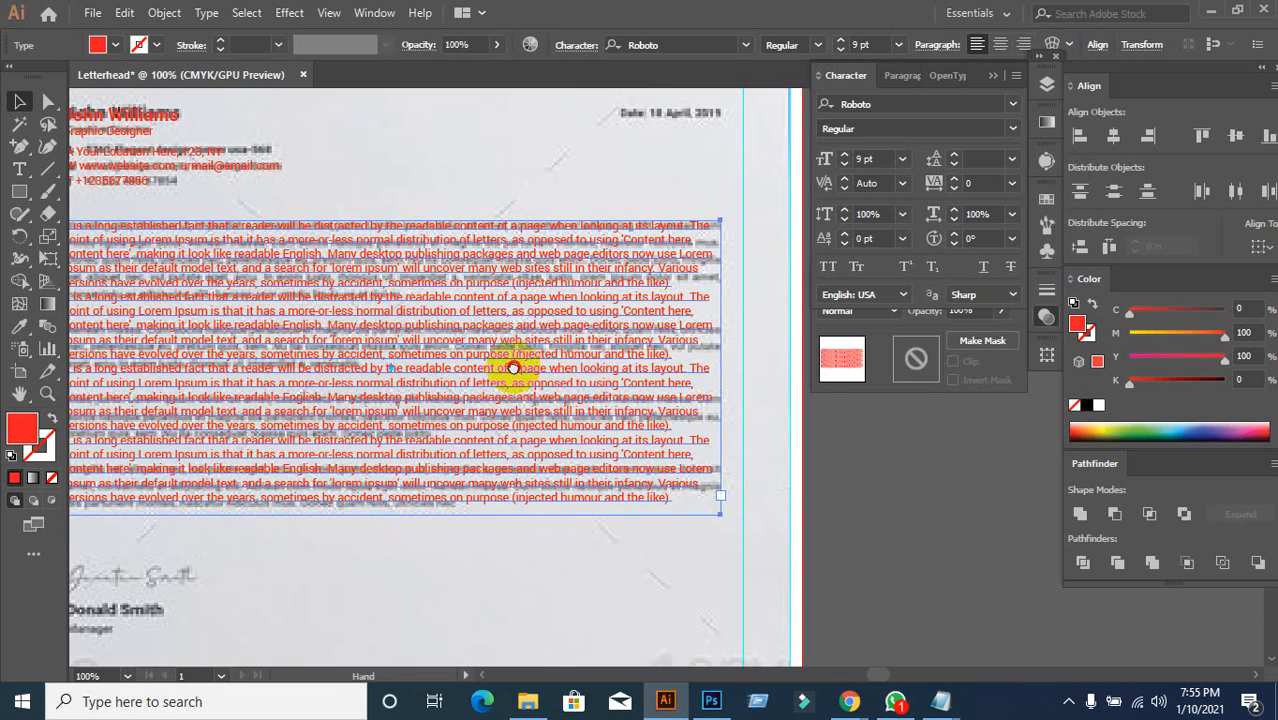
pyautogui.moveTo(513, 366); pyautogui.dragTo(549, 350)
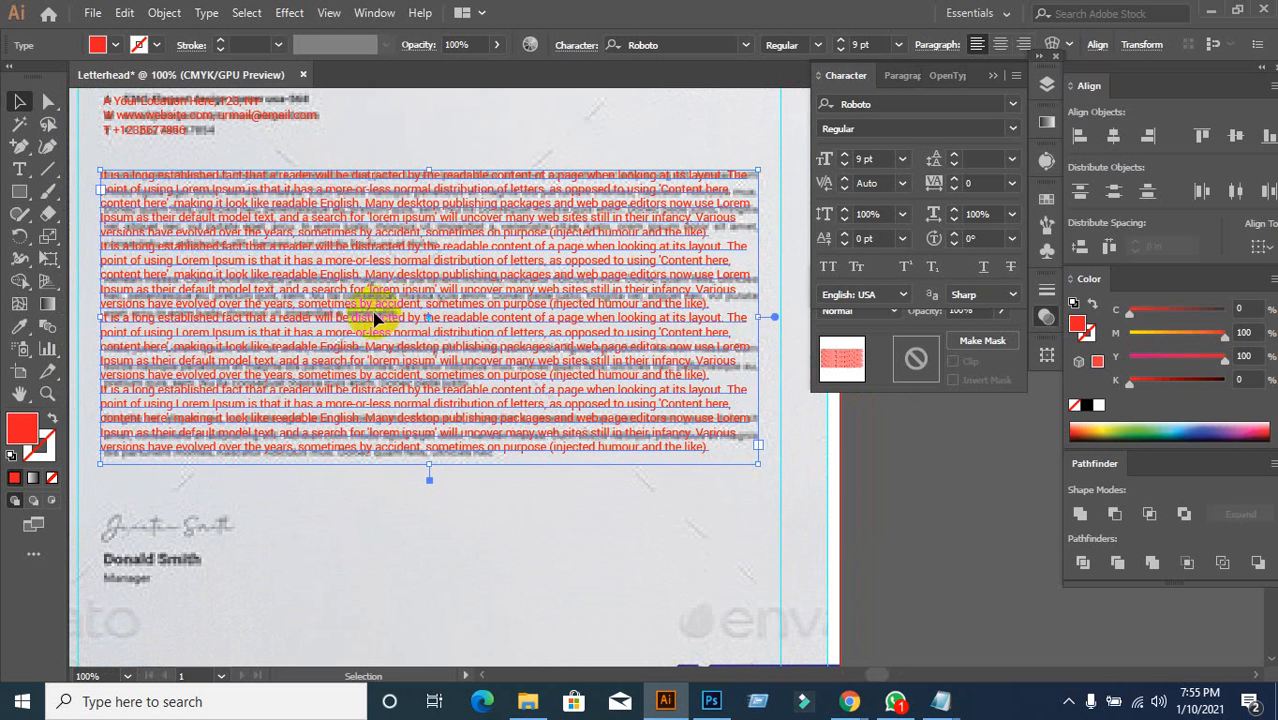
pyautogui.moveTo(380, 286); pyautogui.dragTo(462, 400)
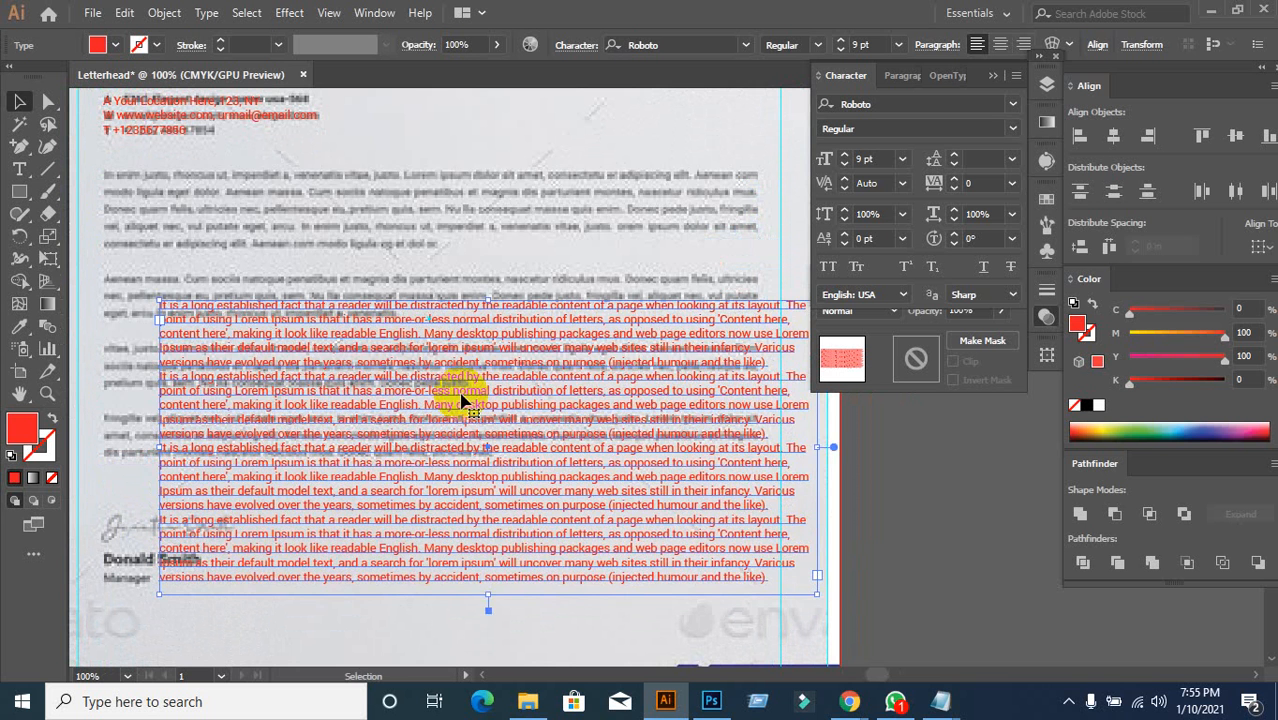
pyautogui.hotkey('ctrl', 'z')
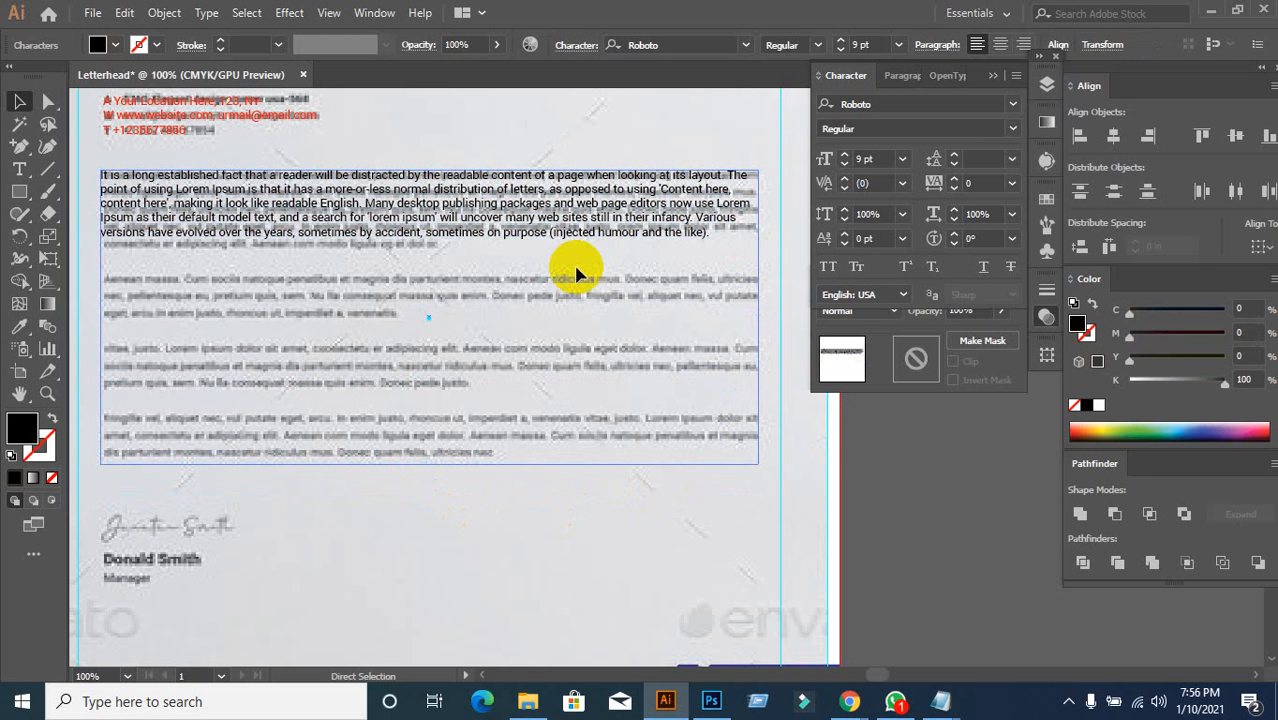
# Step: Repeat the 'versions have evolved over the years' sentence at the paragraph end and remove the stray period
pyautogui.press('v')
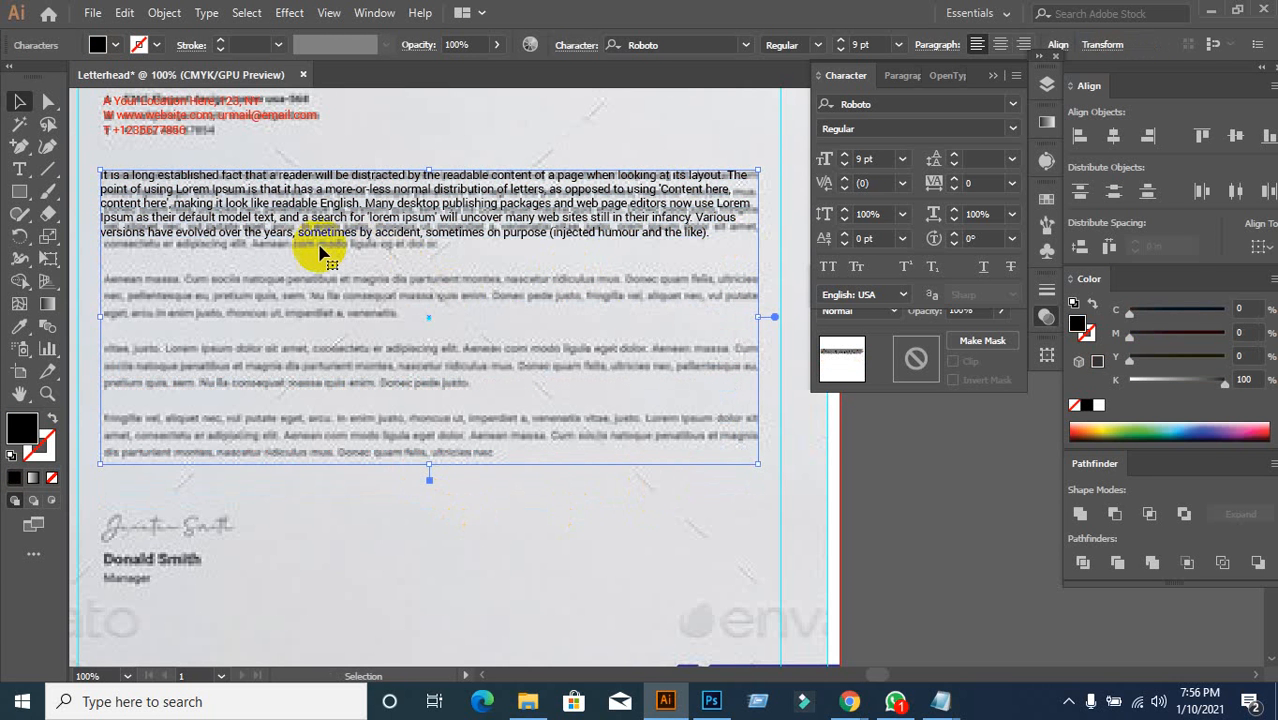
pyautogui.click(655, 236)
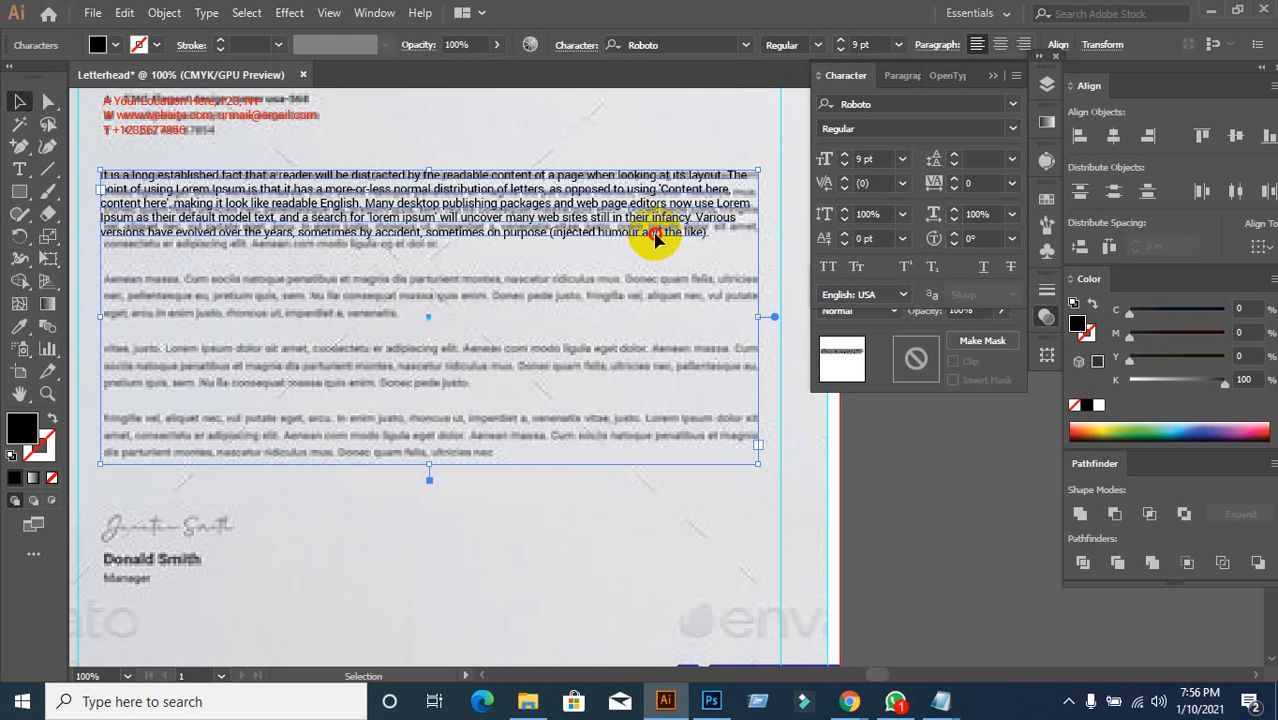
pyautogui.doubleClick(128, 243)
pyautogui.moveTo(103, 234)
pyautogui.mouseDown()
pyautogui.moveTo(311, 245)
pyautogui.moveTo(736, 234)
pyautogui.moveTo(284, 235)
pyautogui.moveTo(94, 251)
pyautogui.moveTo(86, 234)
pyautogui.mouseUp()
pyautogui.hotkey('ctrl', 'c')
pyautogui.click(656, 239)
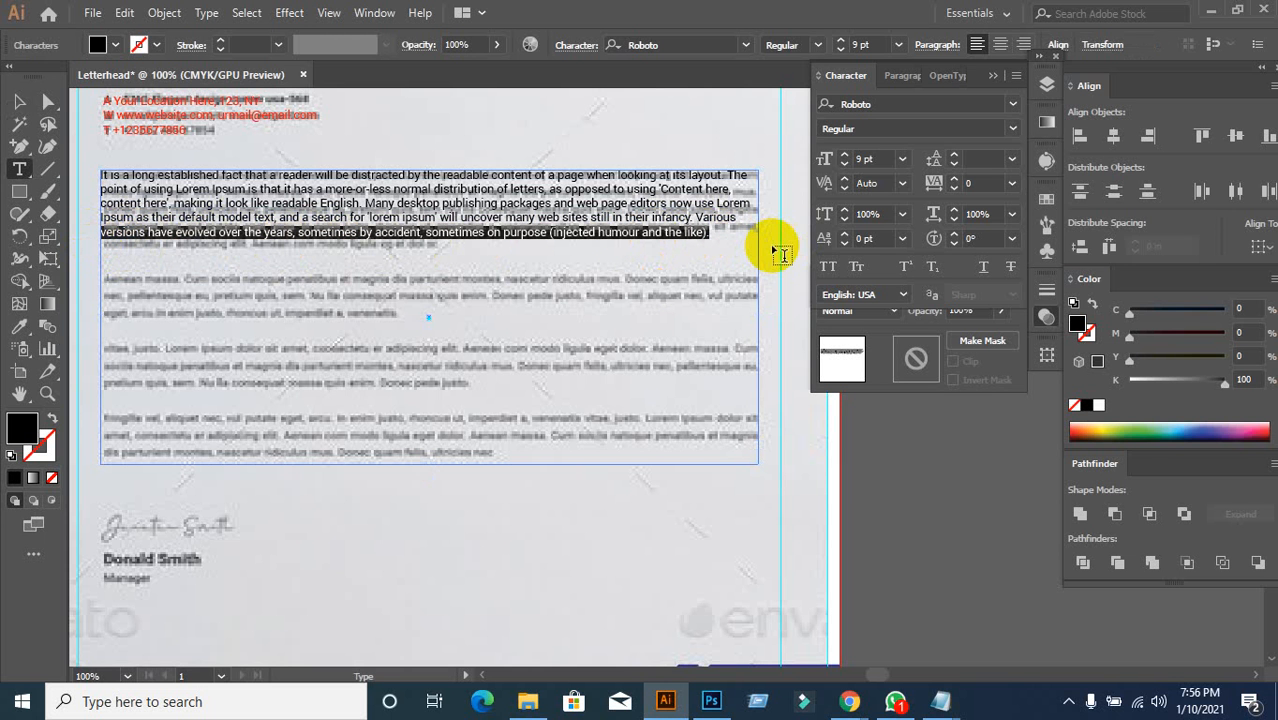
pyautogui.click(717, 238)
pyautogui.hotkey('ctrl', 'v')
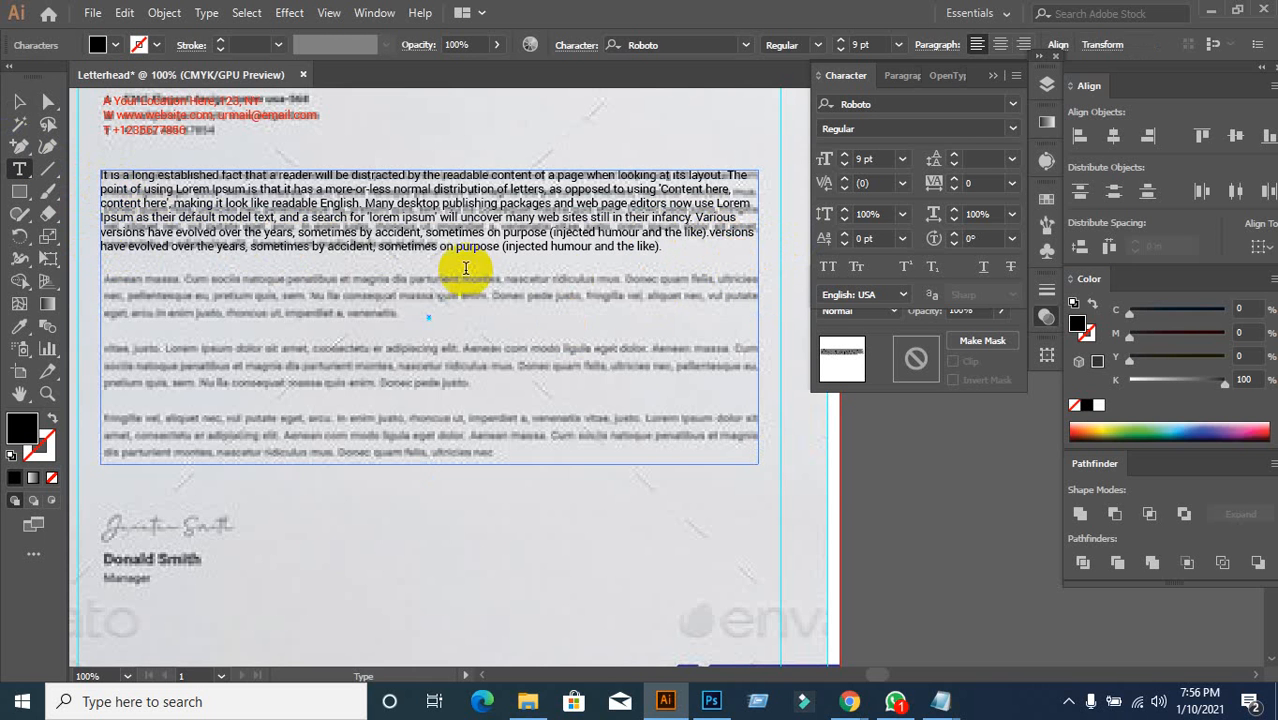
pyautogui.click(602, 269)
pyautogui.press('BackSpace')
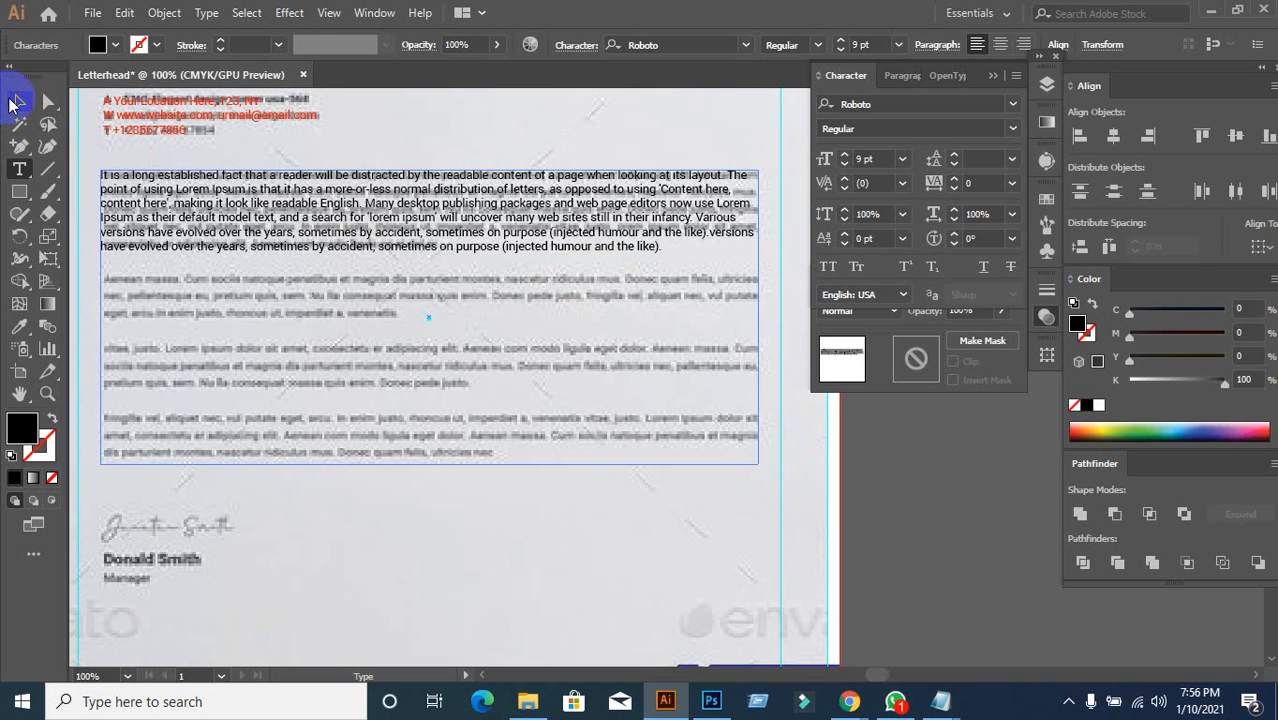
pyautogui.click(17, 102)
pyautogui.click(268, 318)
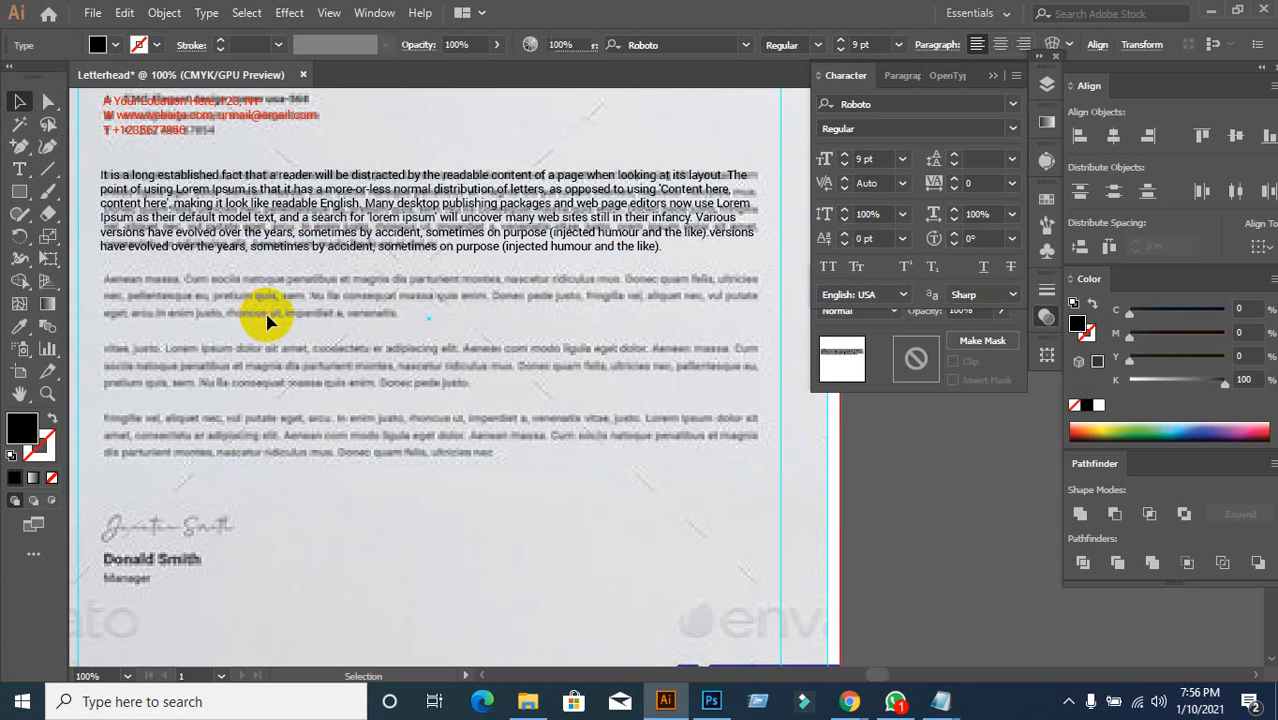
pyautogui.click(392, 253)
# Step: Copy the lengthened paragraph and paste it three times after itself for four copies
pyautogui.doubleClick(349, 215)
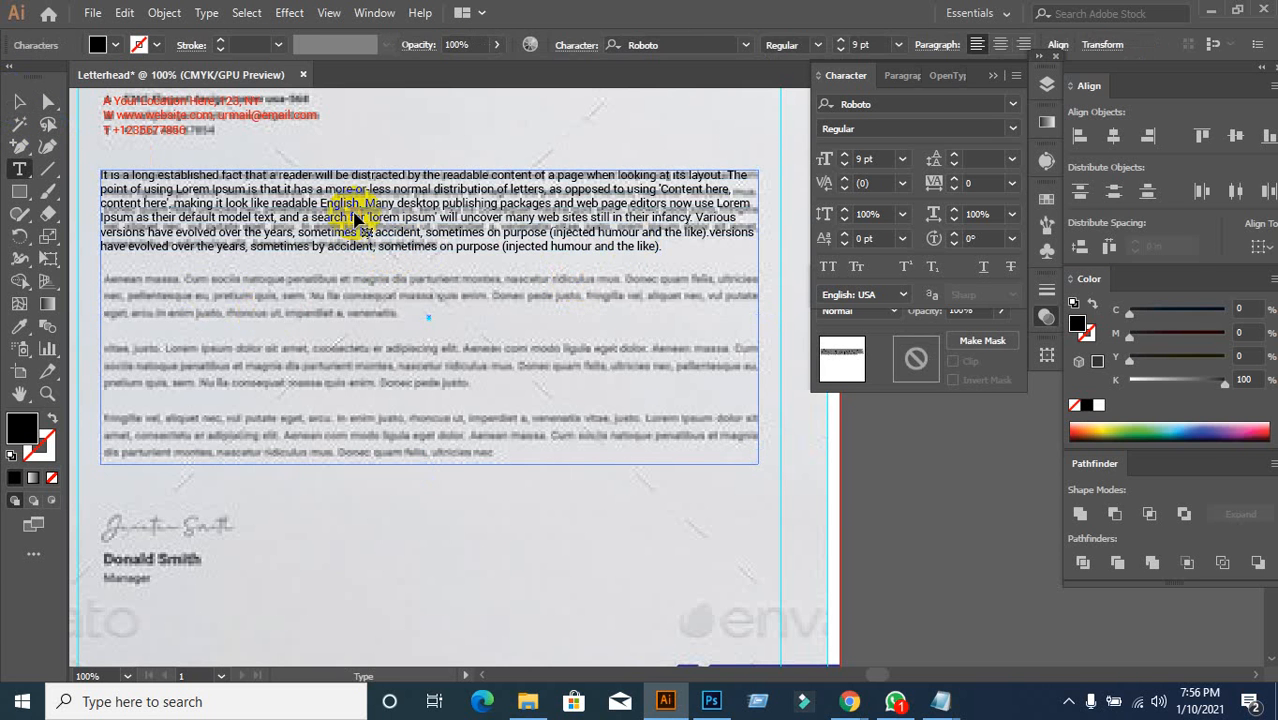
pyautogui.tripleClick(354, 215)
pyautogui.hotkey('ctrl', 'c')
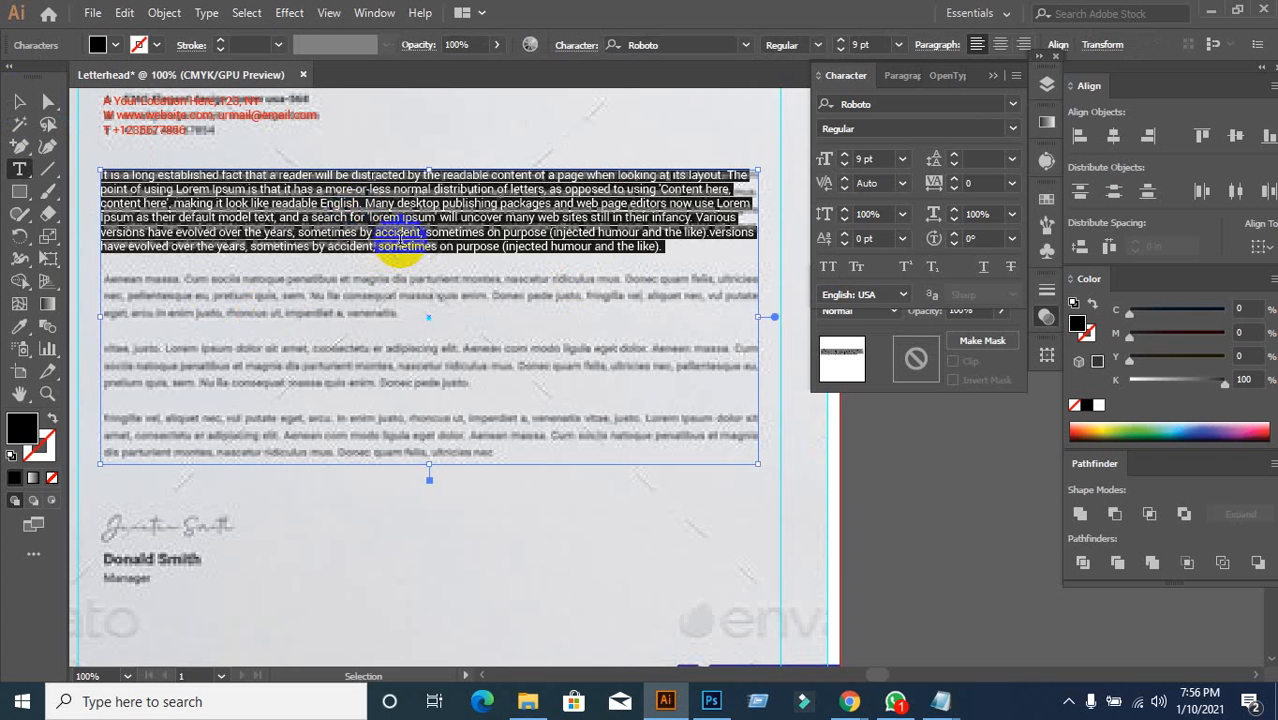
pyautogui.click(670, 249)
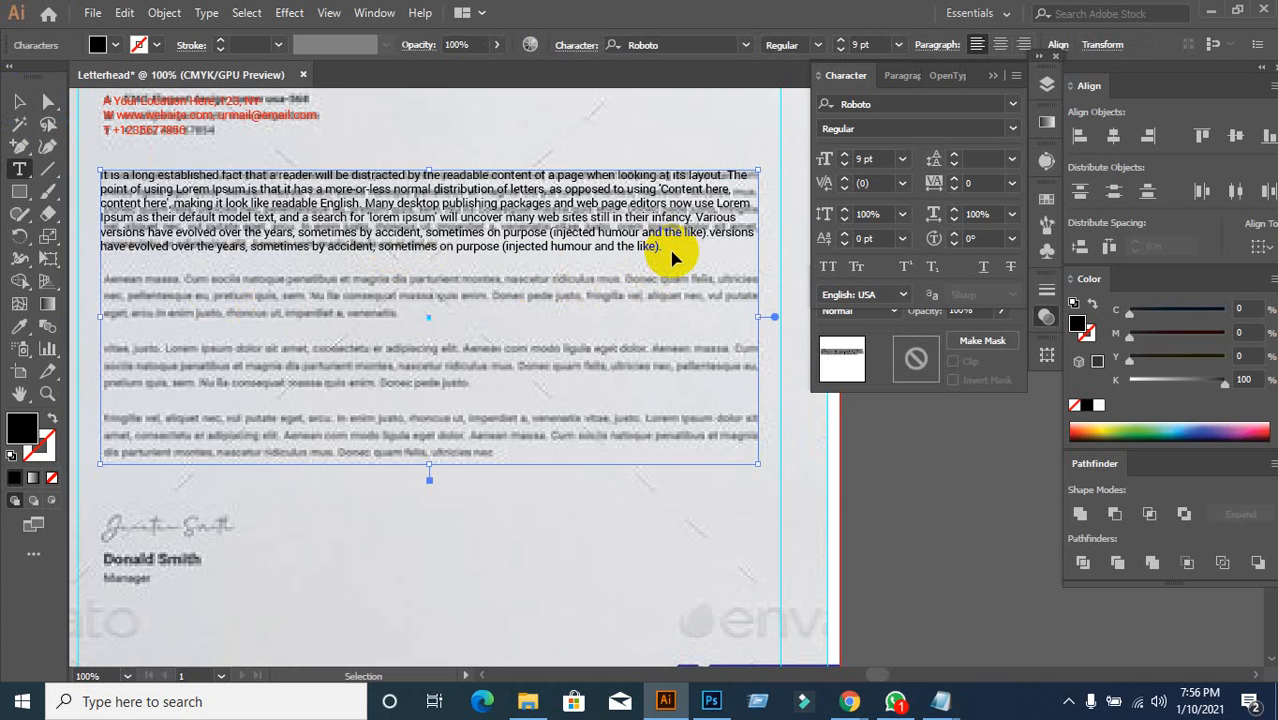
pyautogui.hotkey('ctrl', 'v')
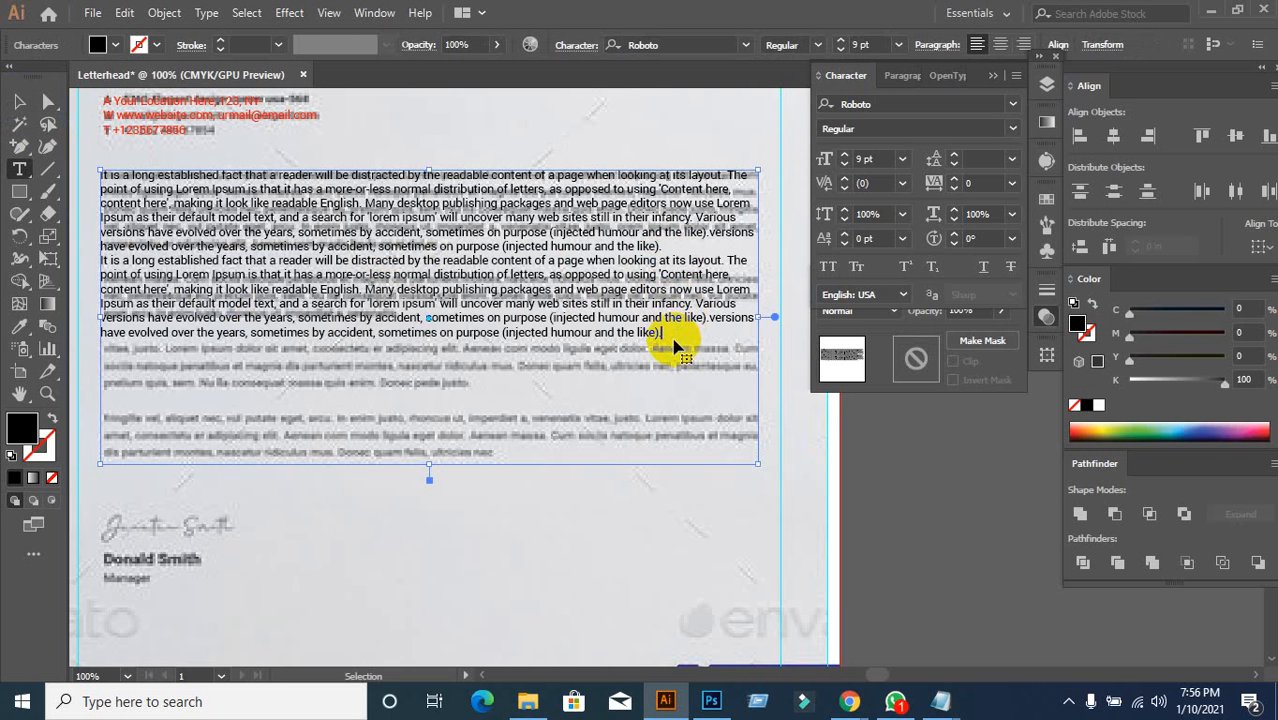
pyautogui.write("It is a long established fact that a reader will be distracted by the readable content of a page when looking at its layout. The point of using Lorem Ipsum is that it has a more-or-less normal distribution of letters, as opposed to using 'Content here, content here', making it look like readable English. Many desktop publishing packages and web page editors now use Lorem Ipsum as their default model text, and a search for 'lorem ipsum' will uncover many web sites still in their infancy. Various versions have evolved over the years, sometimes by accident, sometimes on purpose (injected humour and the like).")
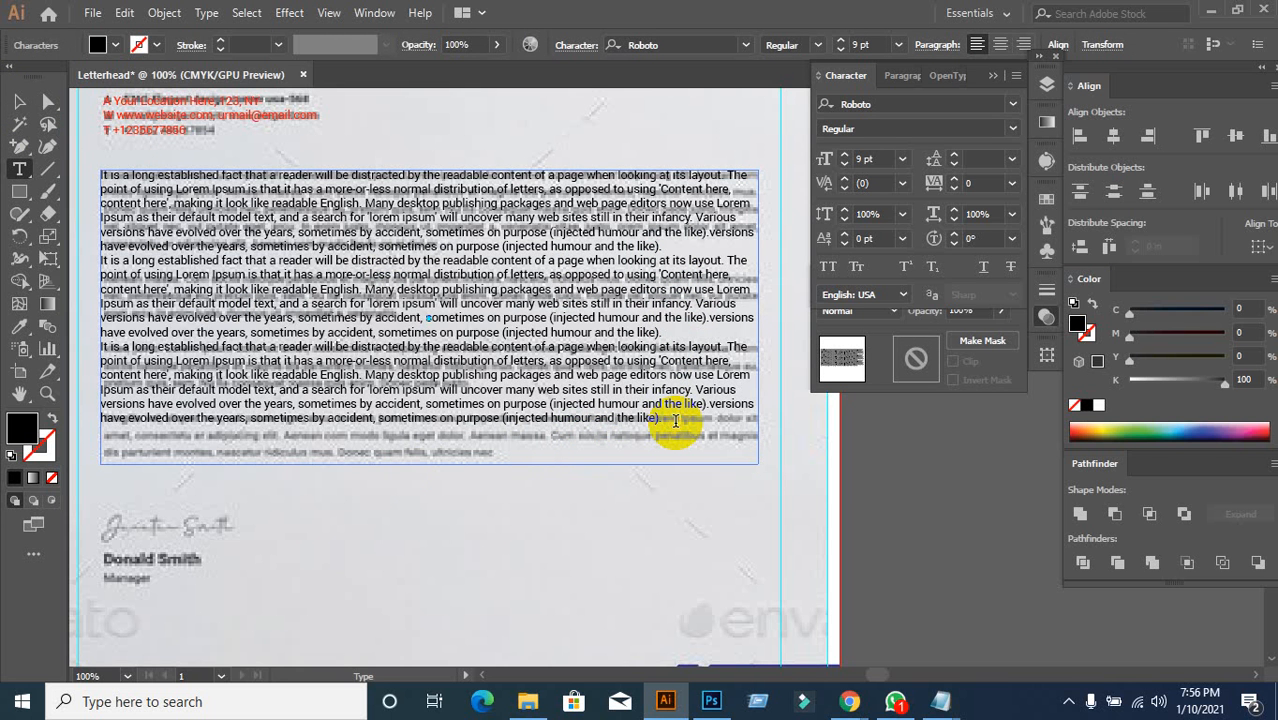
pyautogui.write("It is a long established fact that a reader will be distracted by the readable content of a page when looking at its layout. The point of using Lorem Ipsum is that it has a more-or-less normal distribution of letters, as opposed to using 'Content here, content here', making it look like readable English. Many desktop publishing packages and web page editors now use Lorem Ipsum as their default model text, and a search for 'lorem ipsum' will uncover many web sites still in their infancy. Various versions have evolved over the years, sometimes by accident, sometimes on purpose (injected humour and the like).")
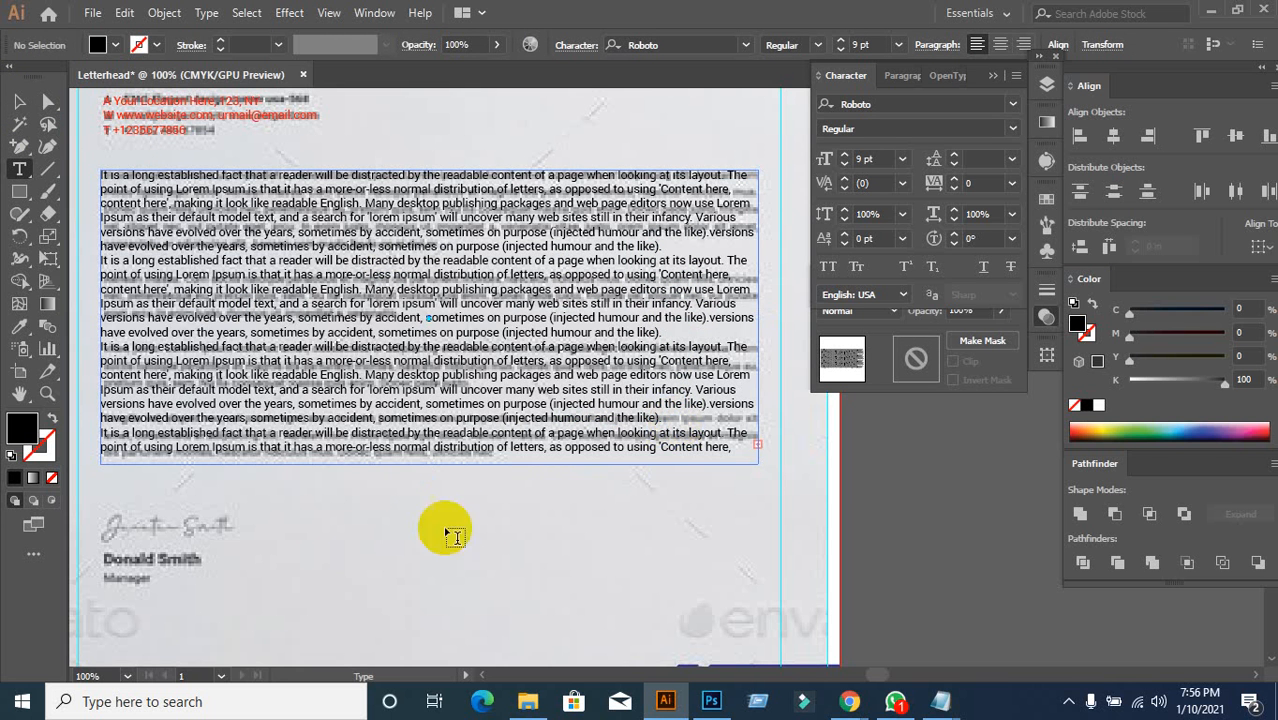
# Step: Extend the body text frame downward to reveal the overflowing paragraph text
pyautogui.click(19, 101)
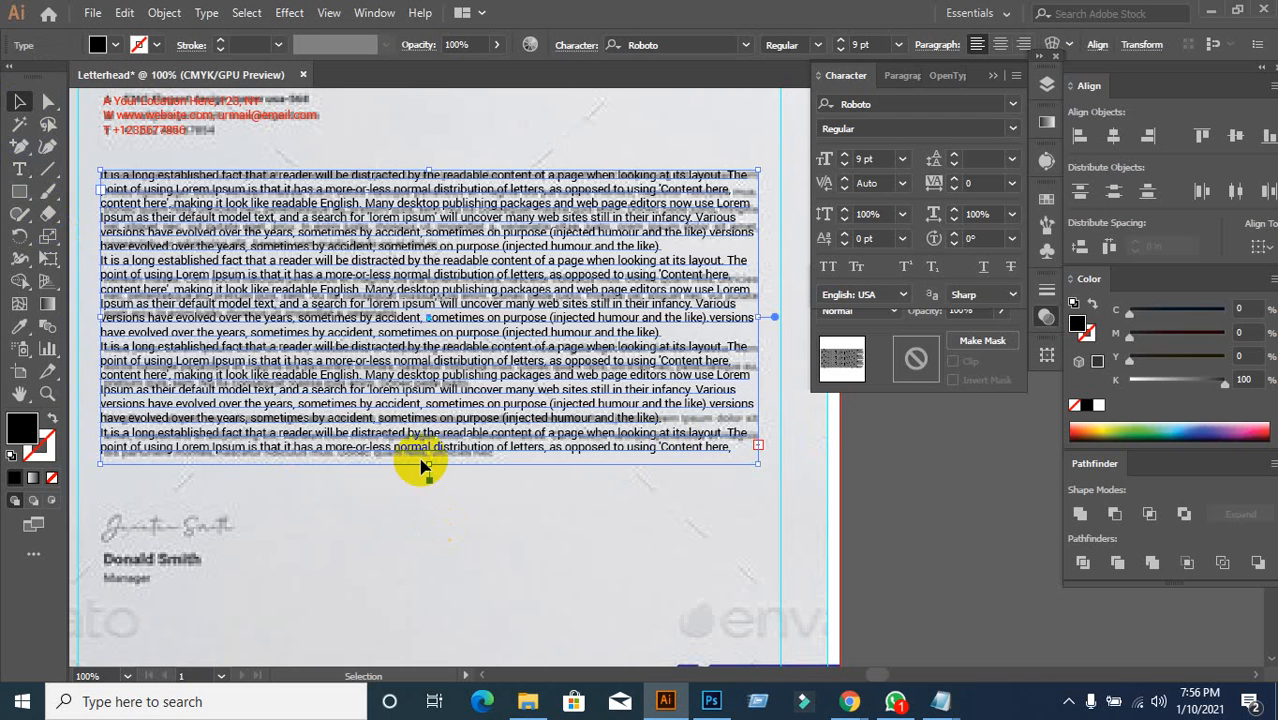
pyautogui.moveTo(429, 464); pyautogui.dragTo(429, 499)
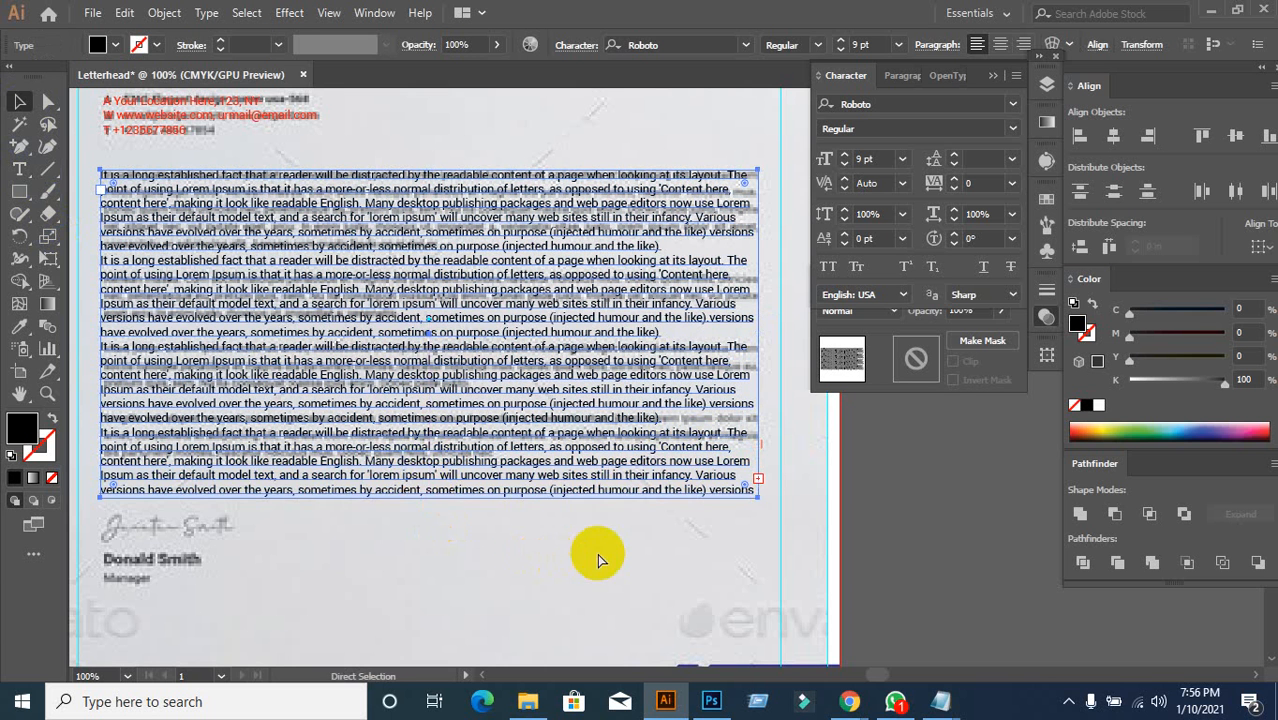
pyautogui.hotkey('ctrl', 'z')
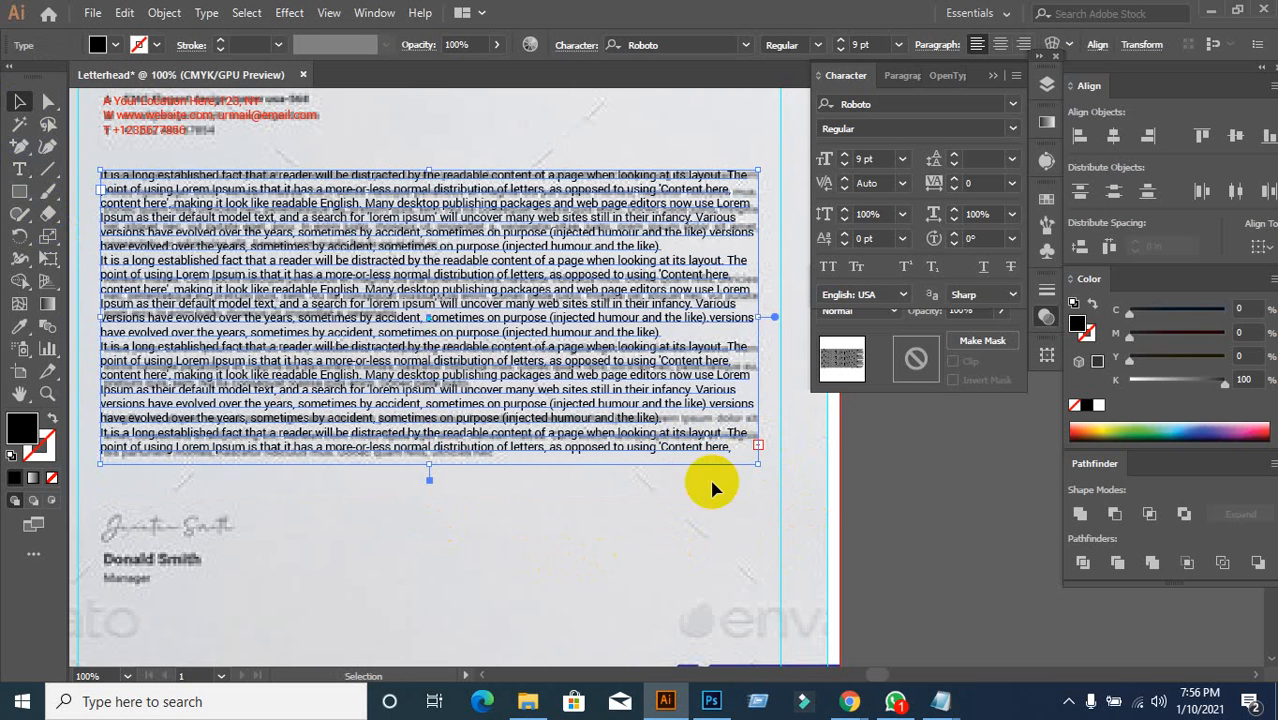
pyautogui.moveTo(429, 465); pyautogui.dragTo(428, 593)
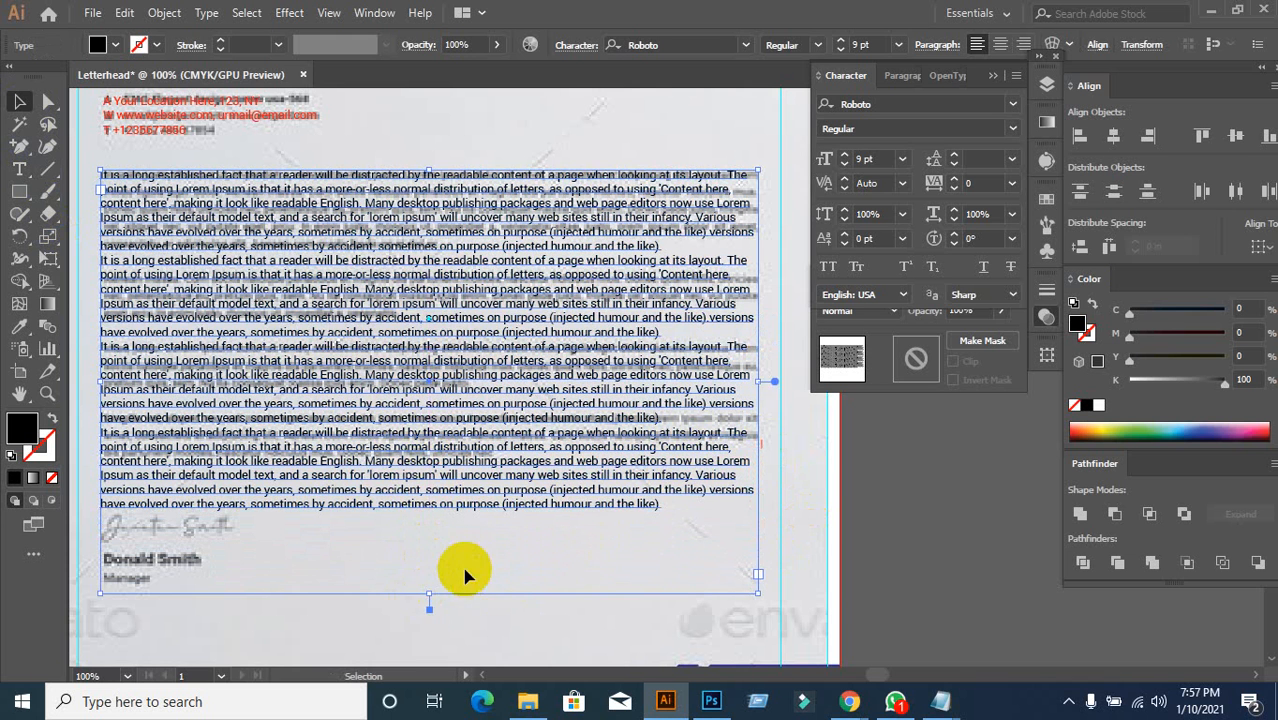
pyautogui.scroll(-2, 464, 555)
pyautogui.scroll(-1, 420, 545)
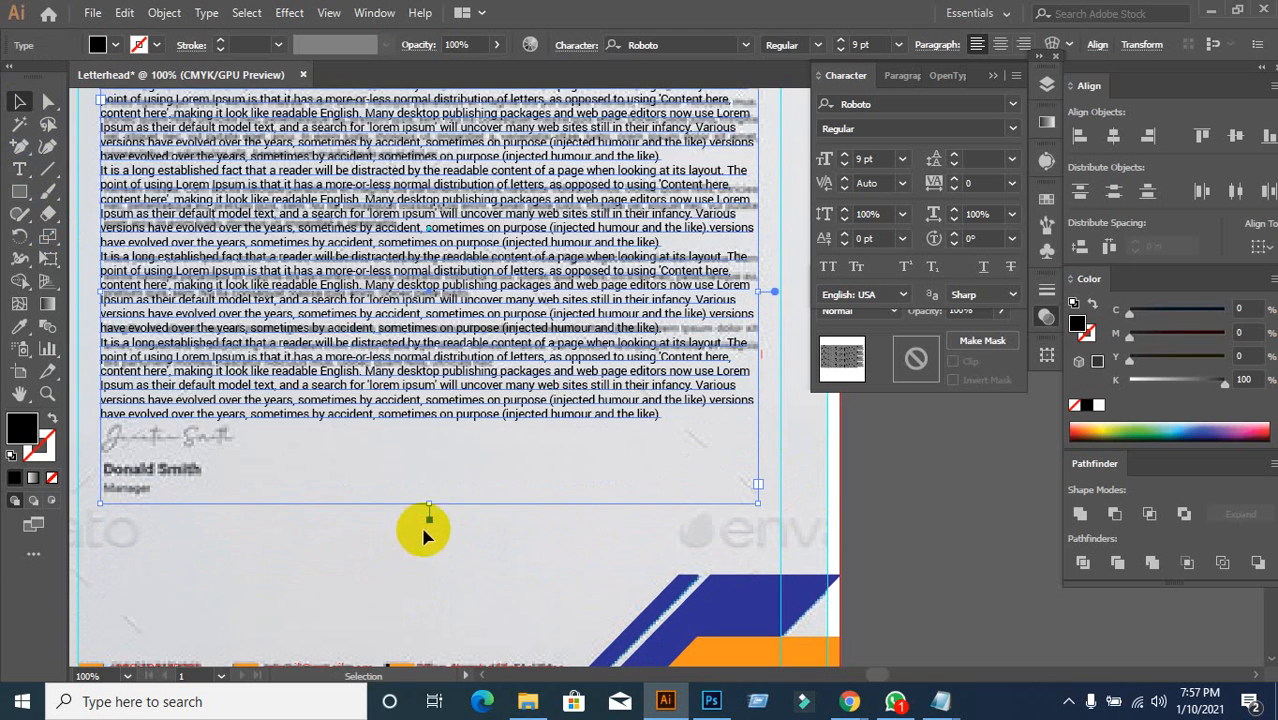
pyautogui.moveTo(428, 507); pyautogui.dragTo(428, 426)
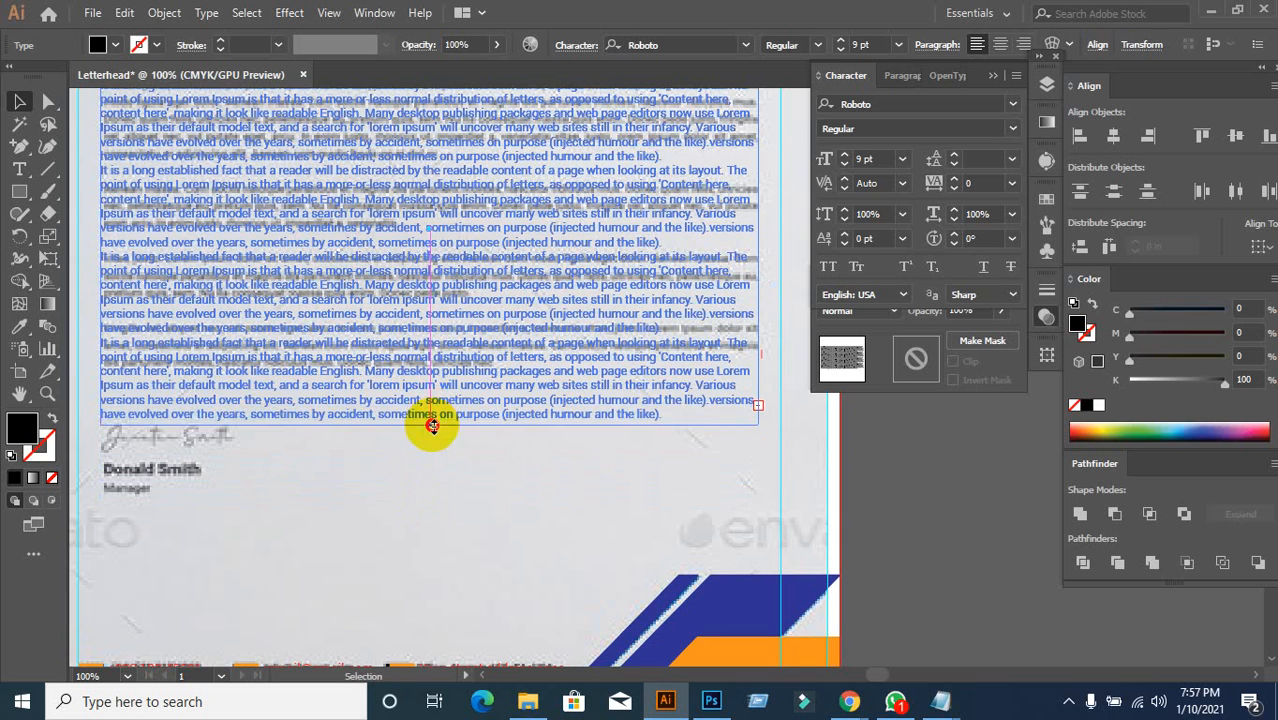
pyautogui.scroll(2, 642, 478)
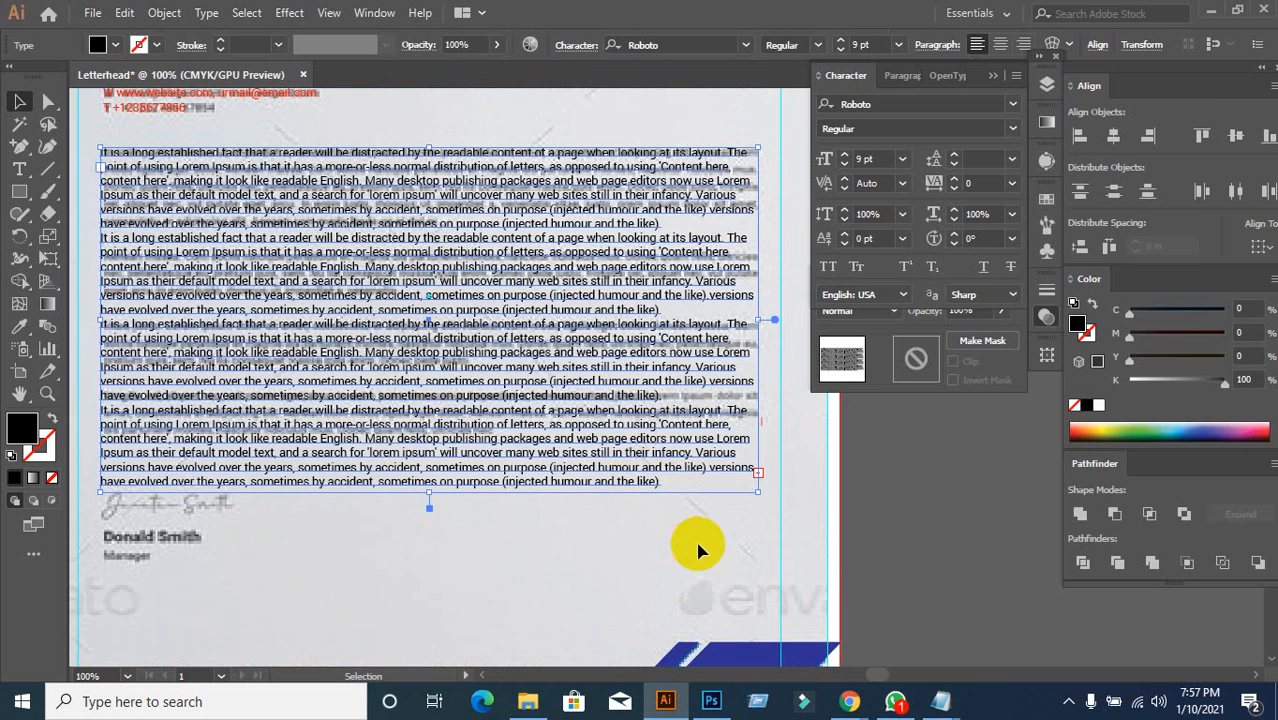
pyautogui.click(790, 508)
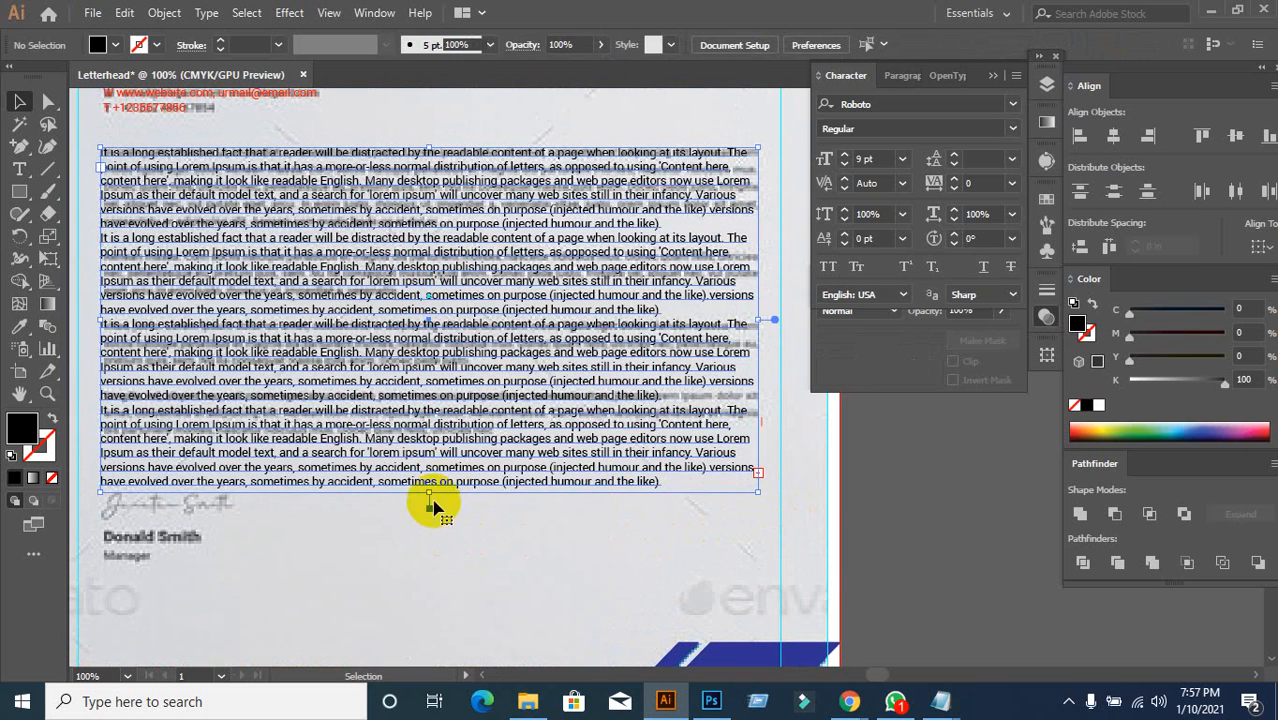
pyautogui.click(430, 488)
pyautogui.moveTo(430, 494); pyautogui.dragTo(428, 593)
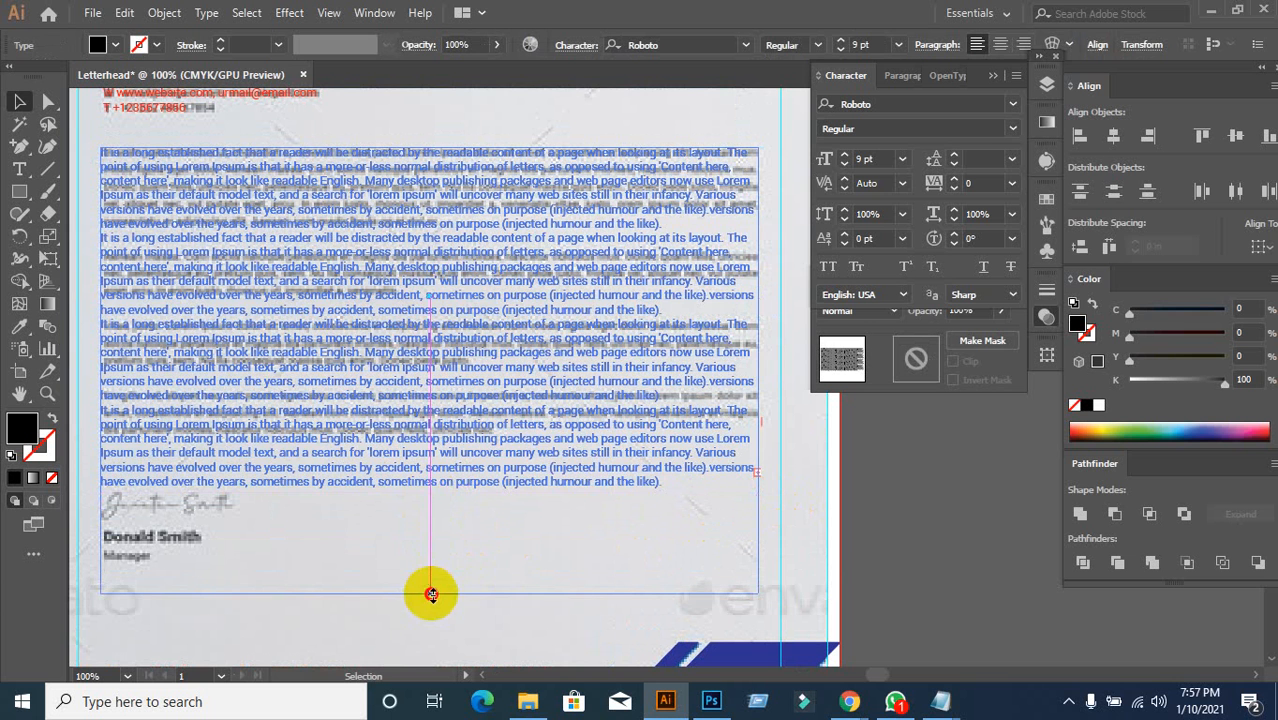
# Step: Delete the last paragraph's text from 'Ipsum' to the end
pyautogui.doubleClick(657, 481)
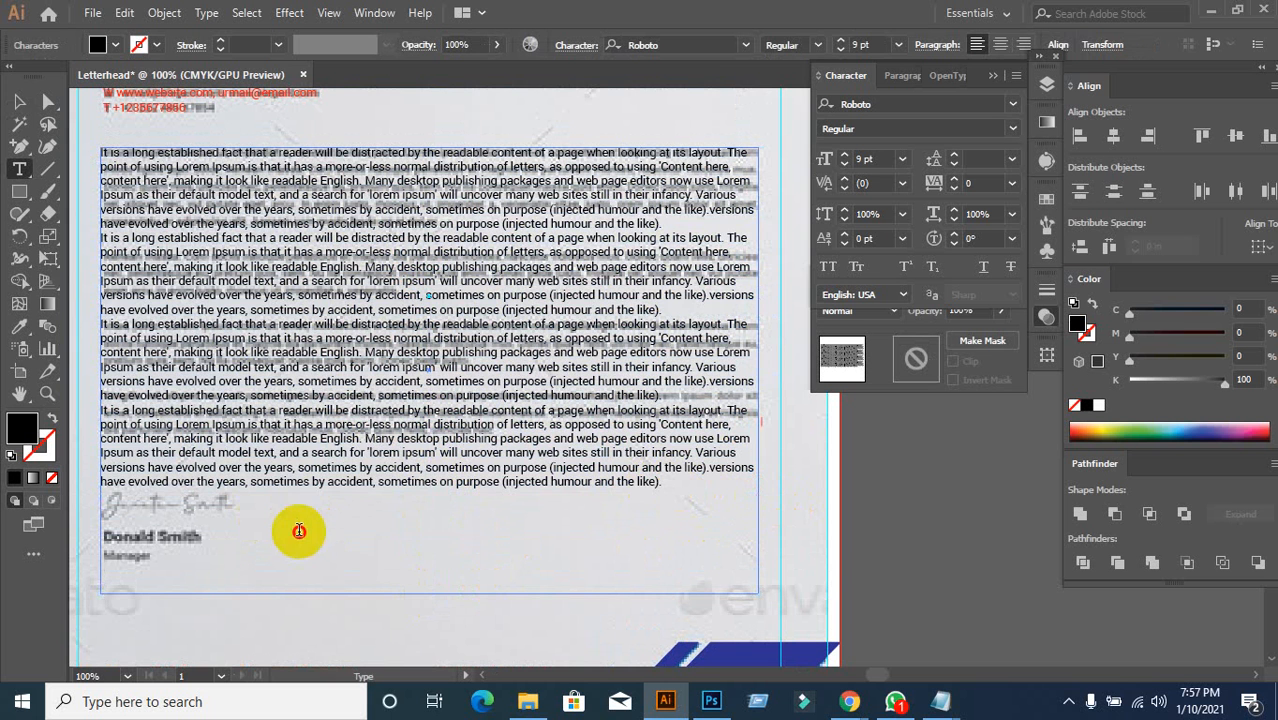
pyautogui.click(19, 102)
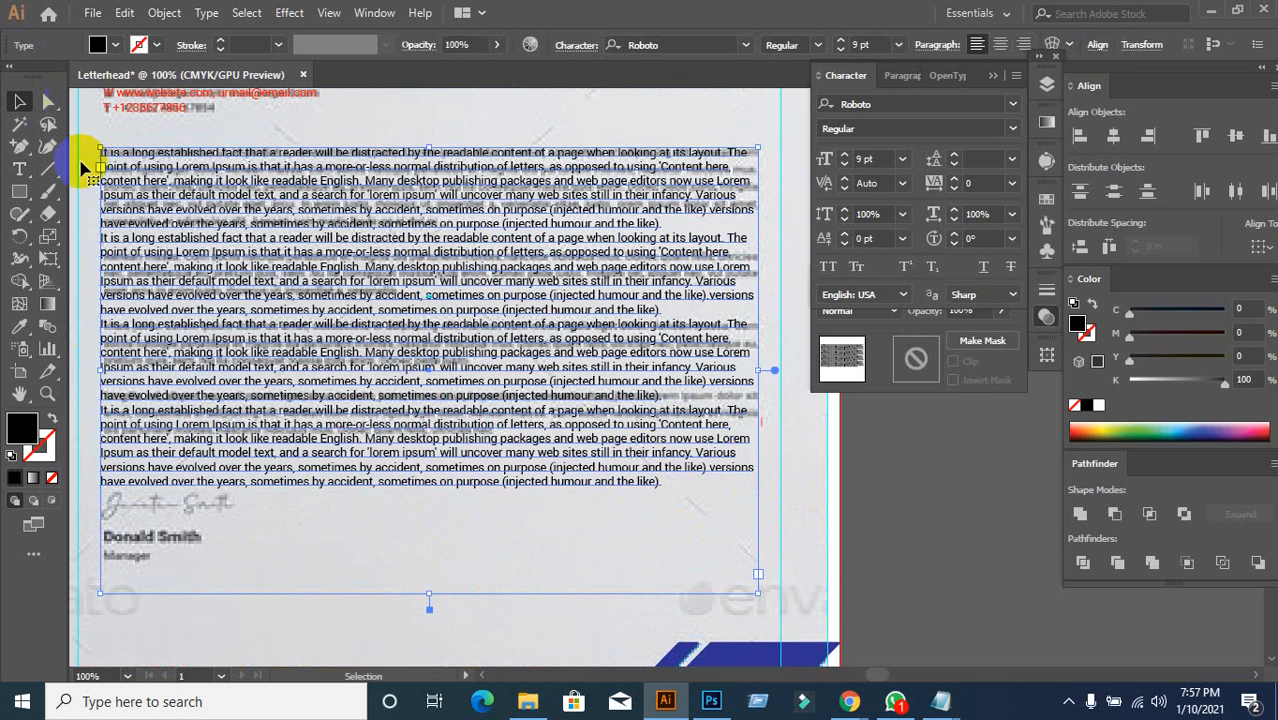
pyautogui.moveTo(429, 596); pyautogui.dragTo(449, 491)
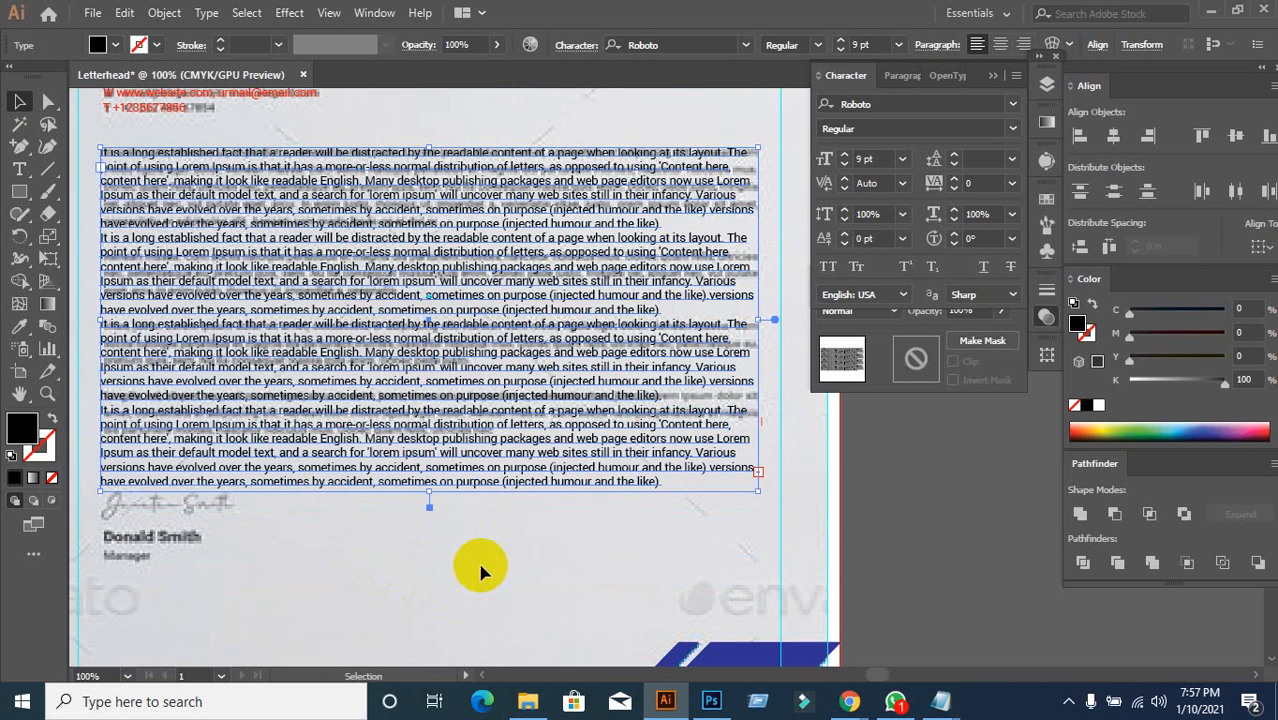
pyautogui.hotkey('ctrl', 'z')
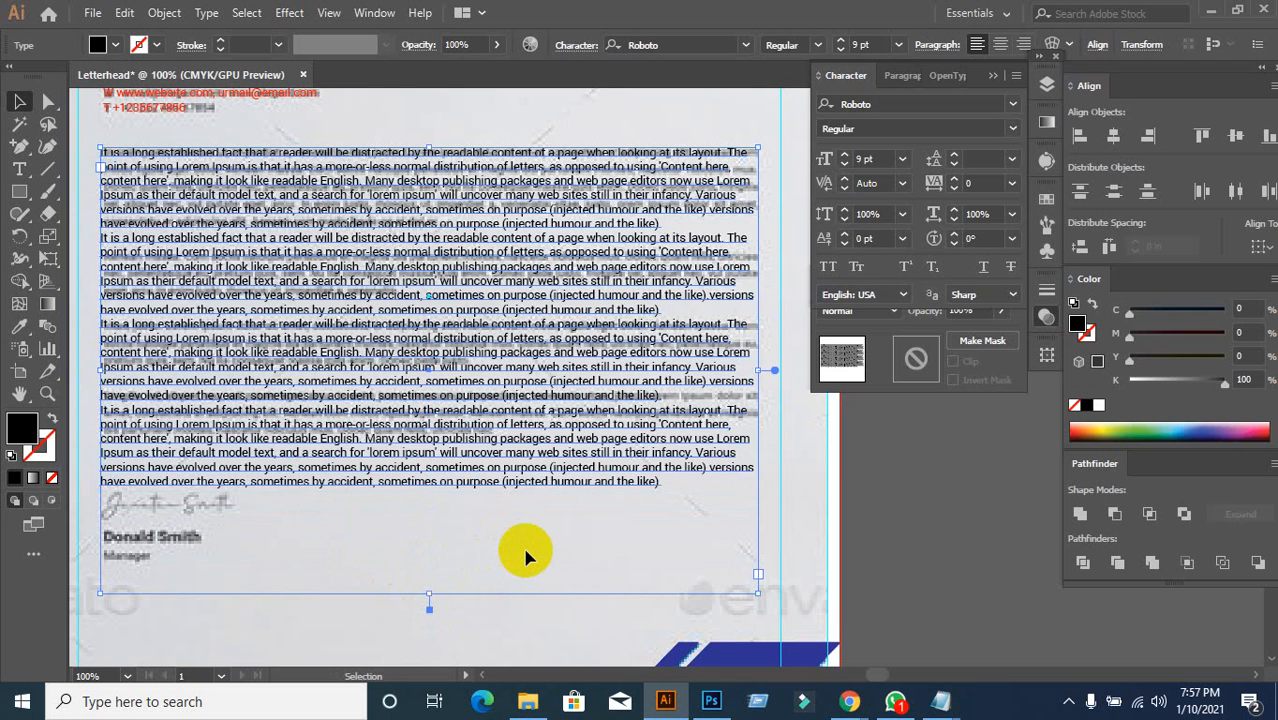
pyautogui.click(178, 475)
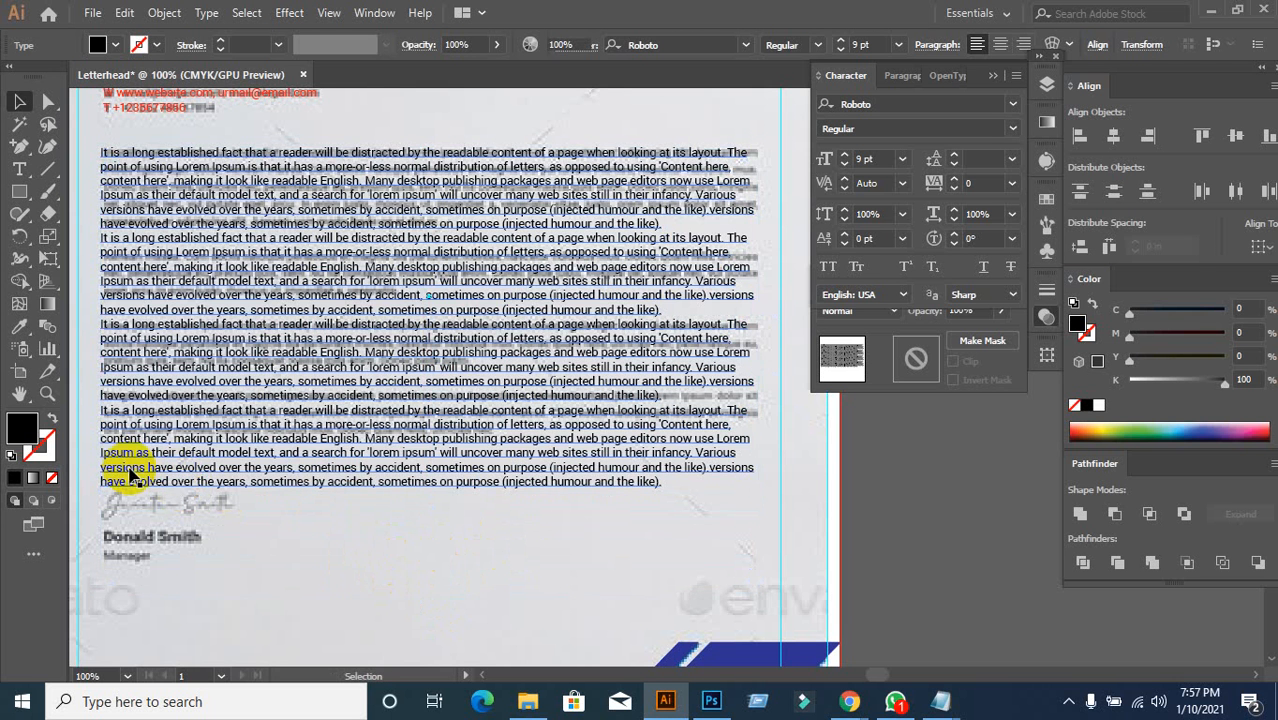
pyautogui.click(128, 468)
pyautogui.doubleClick(118, 455)
pyautogui.doubleClick(118, 455)
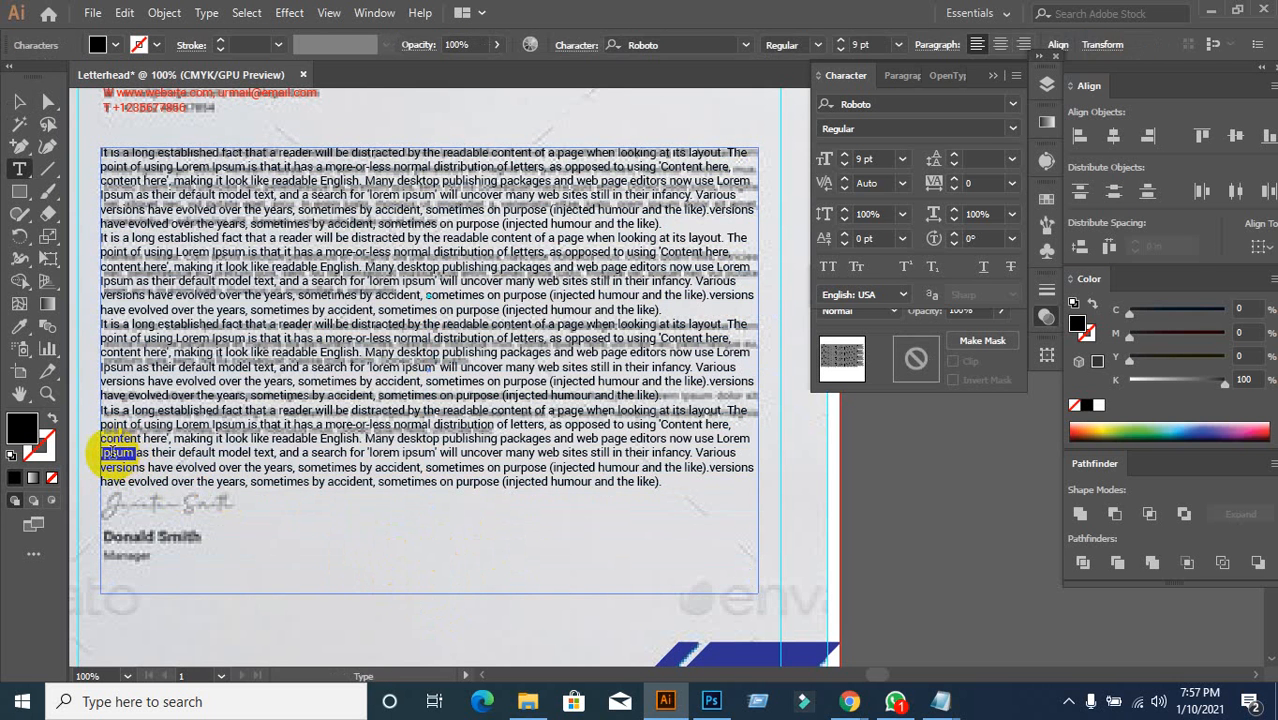
pyautogui.moveTo(103, 453); pyautogui.dragTo(593, 513)
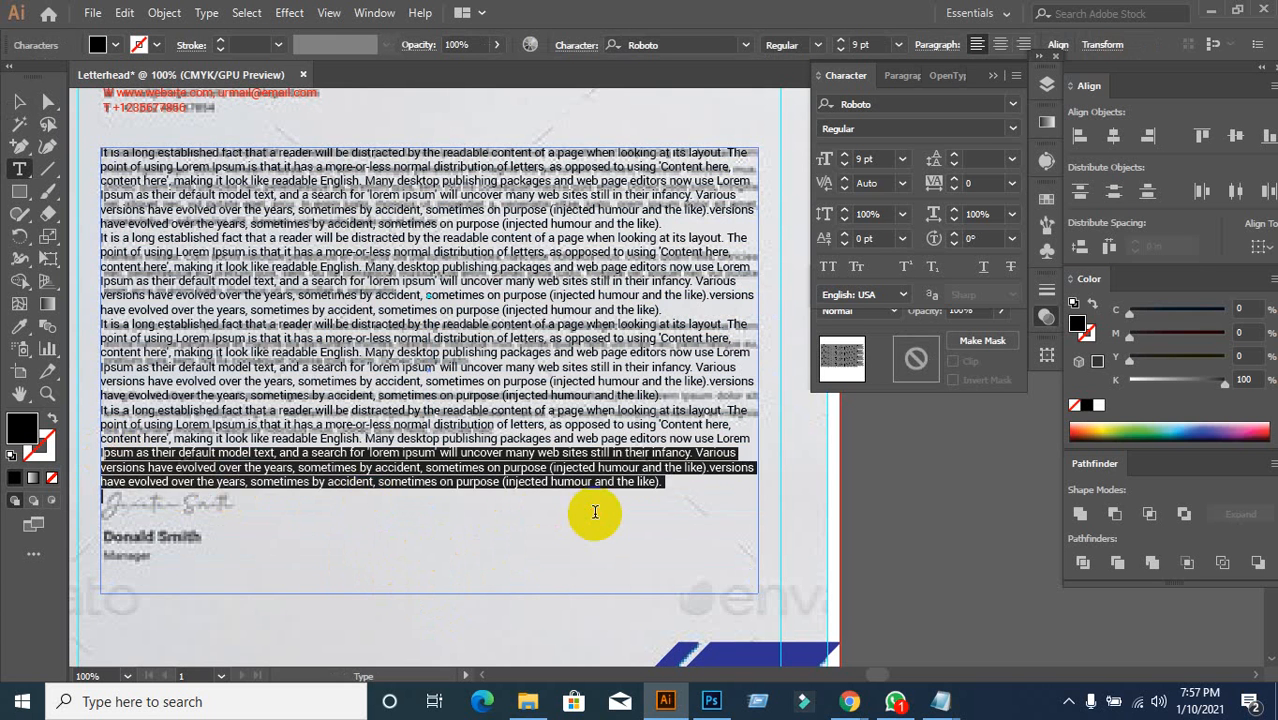
pyautogui.press('Delete')
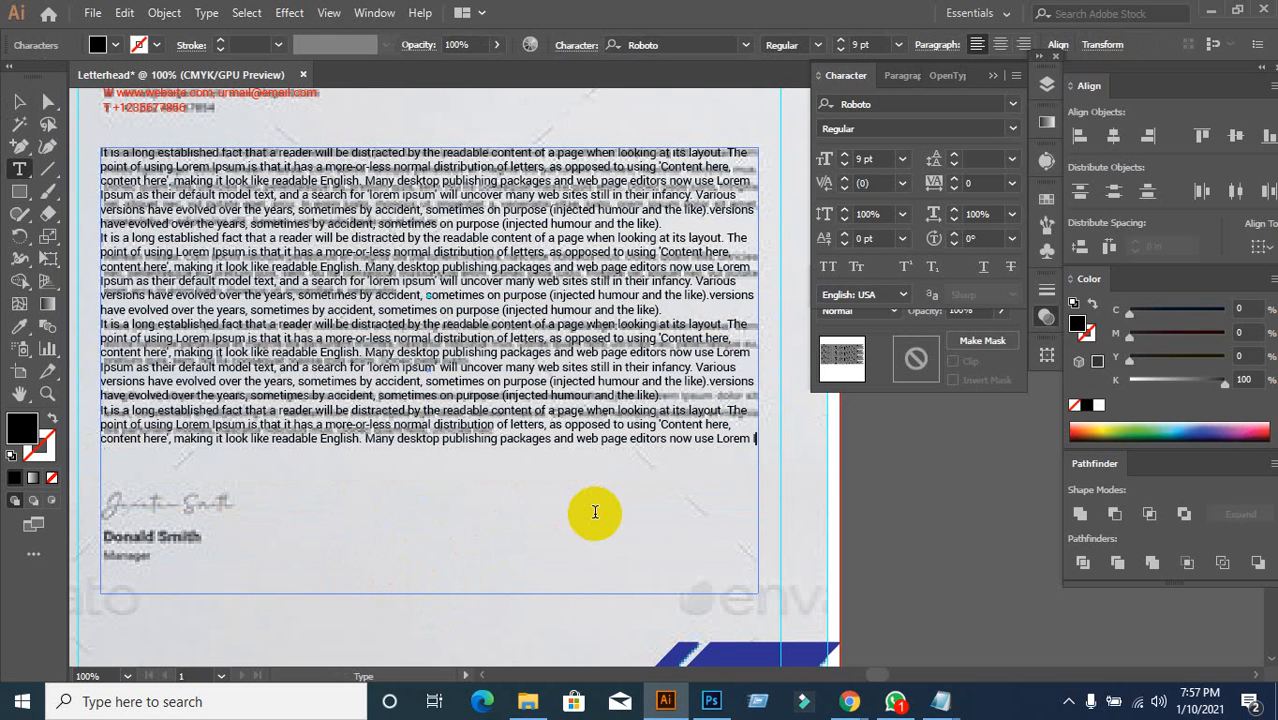
# Step: Pull the text frame's bottom edge up to the last remaining line
pyautogui.click(22, 101)
pyautogui.click(431, 588)
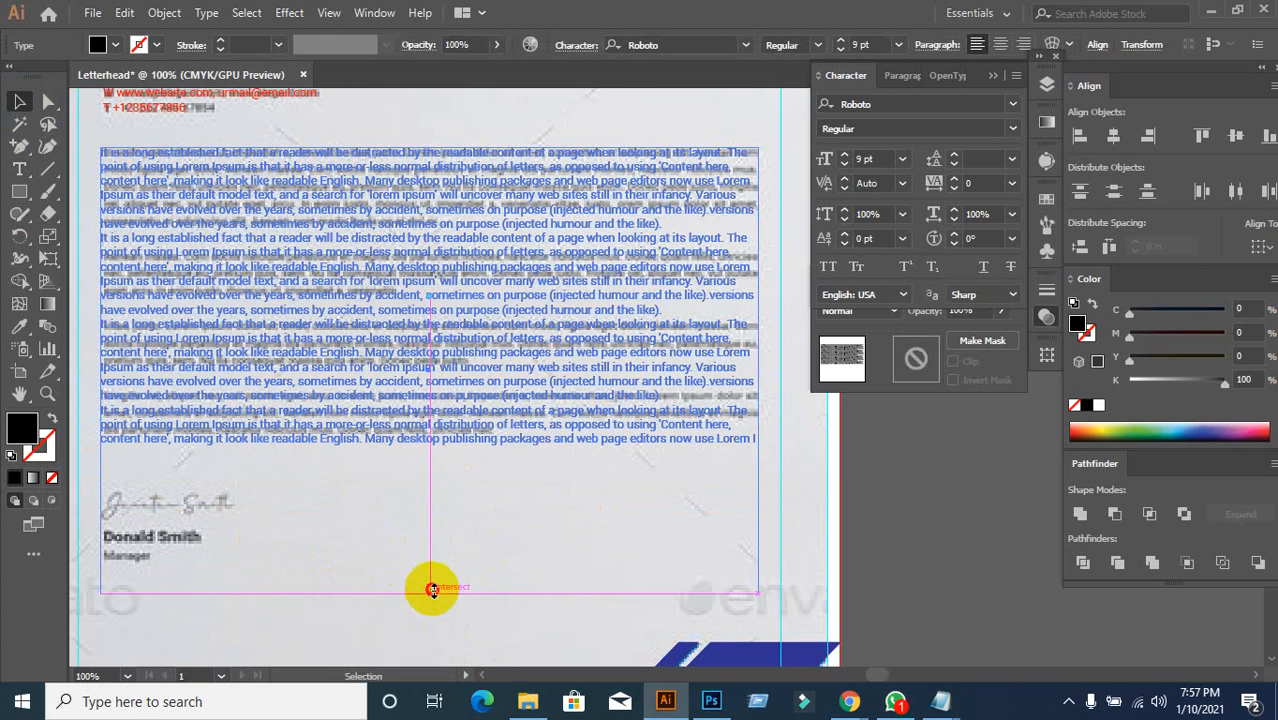
pyautogui.moveTo(431, 588); pyautogui.dragTo(434, 443)
pyautogui.click(479, 513)
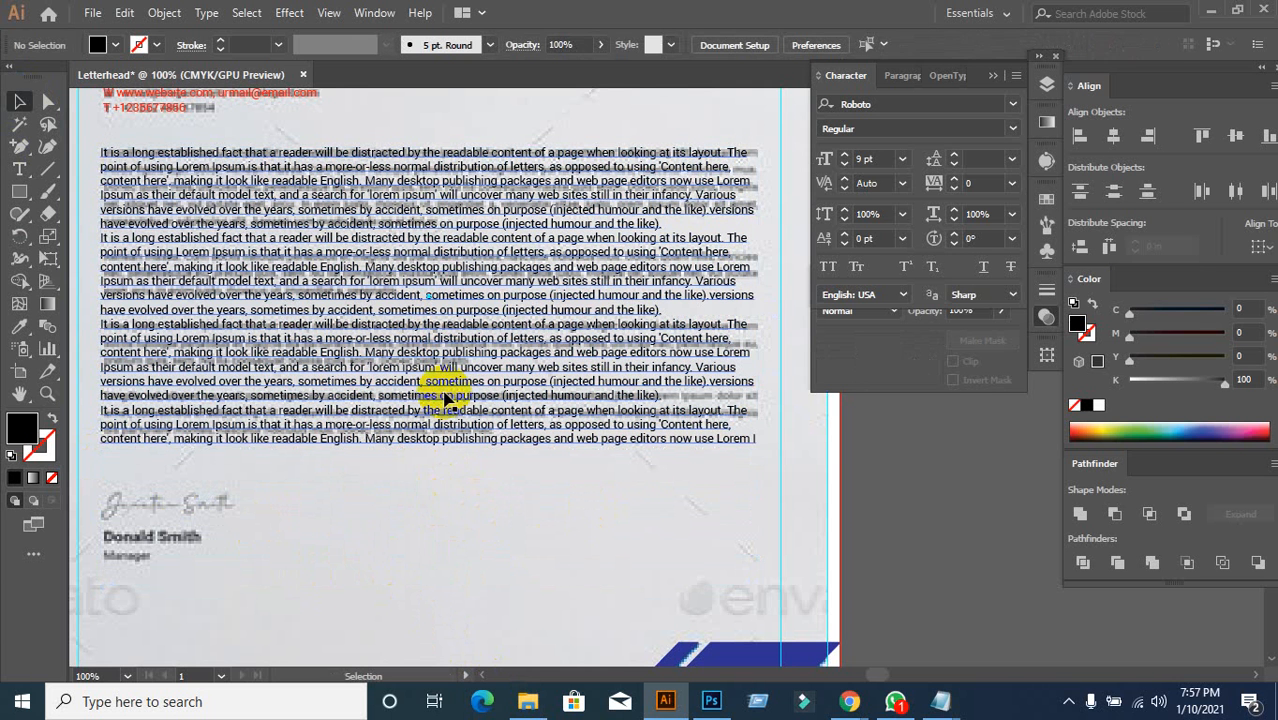
# Step: Test shifting the body text frame, restore its original position, and show the Paragraph panel
pyautogui.scroll(1, 440, 385)
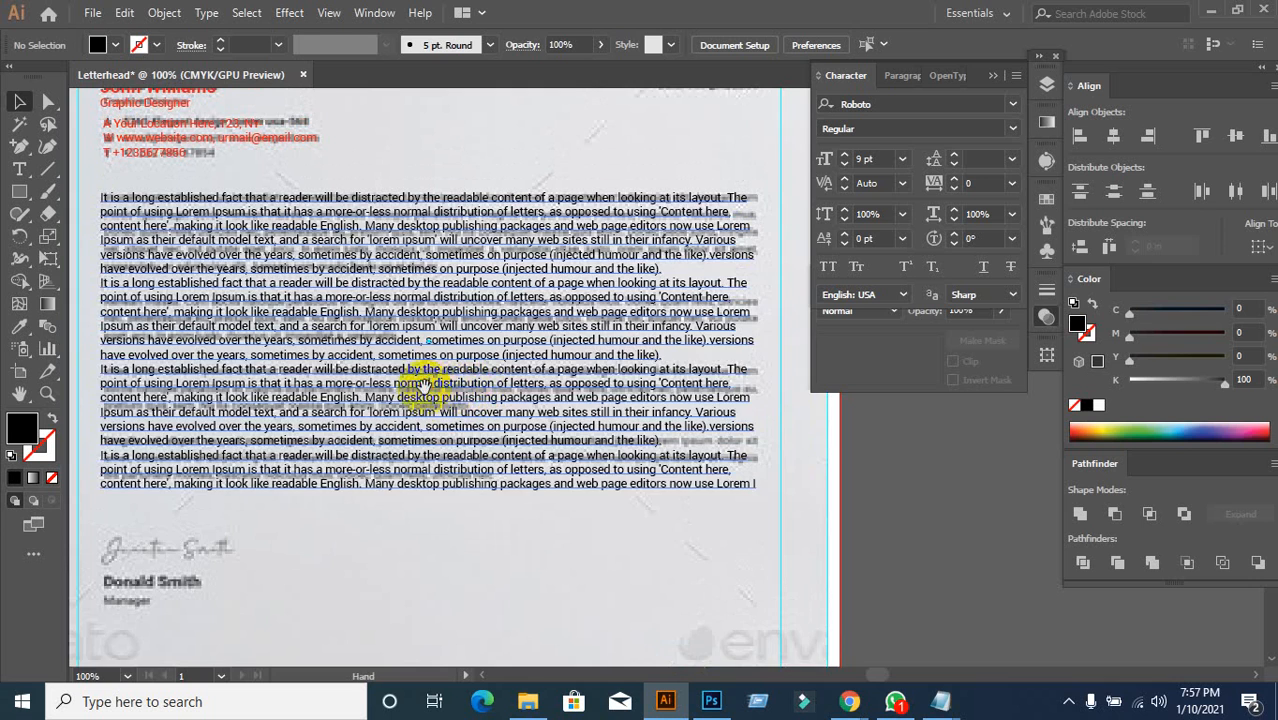
pyautogui.moveTo(427, 385); pyautogui.dragTo(459, 411)
pyautogui.moveTo(626, 336); pyautogui.dragTo(789, 436)
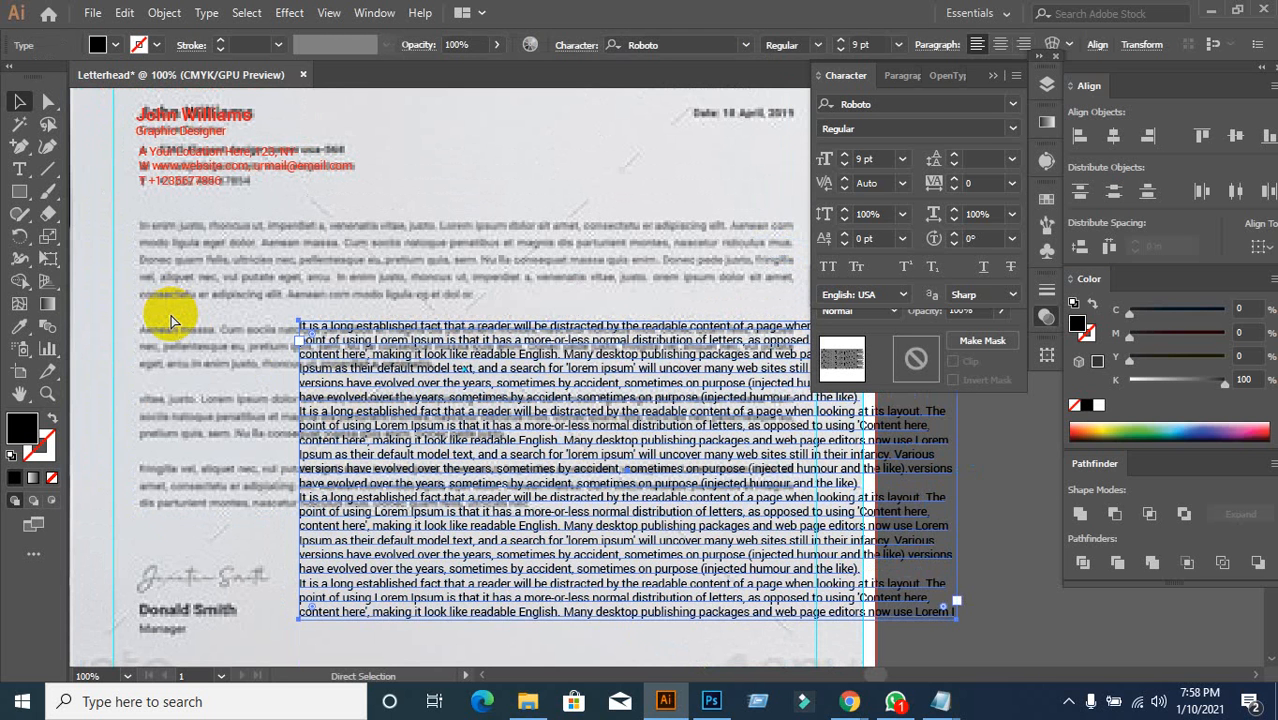
pyautogui.hotkey('ctrl', 'shift', 'z')
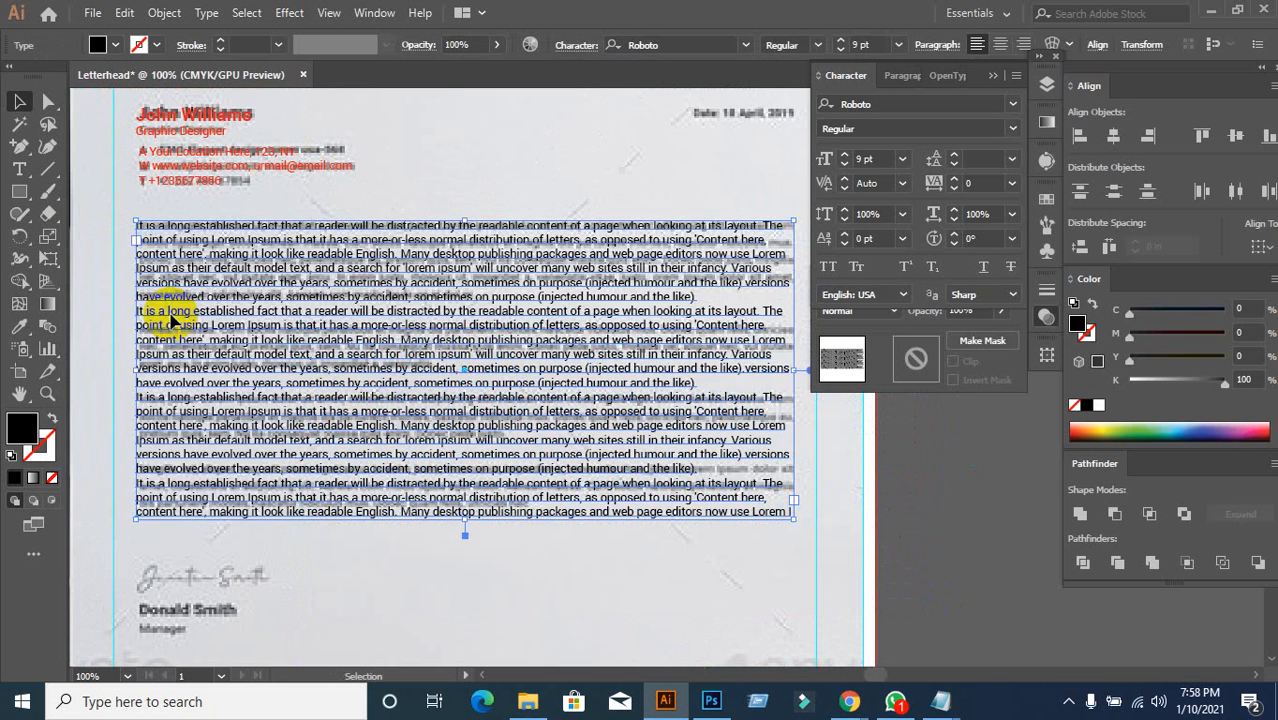
pyautogui.hotkey('ctrl', 'z')
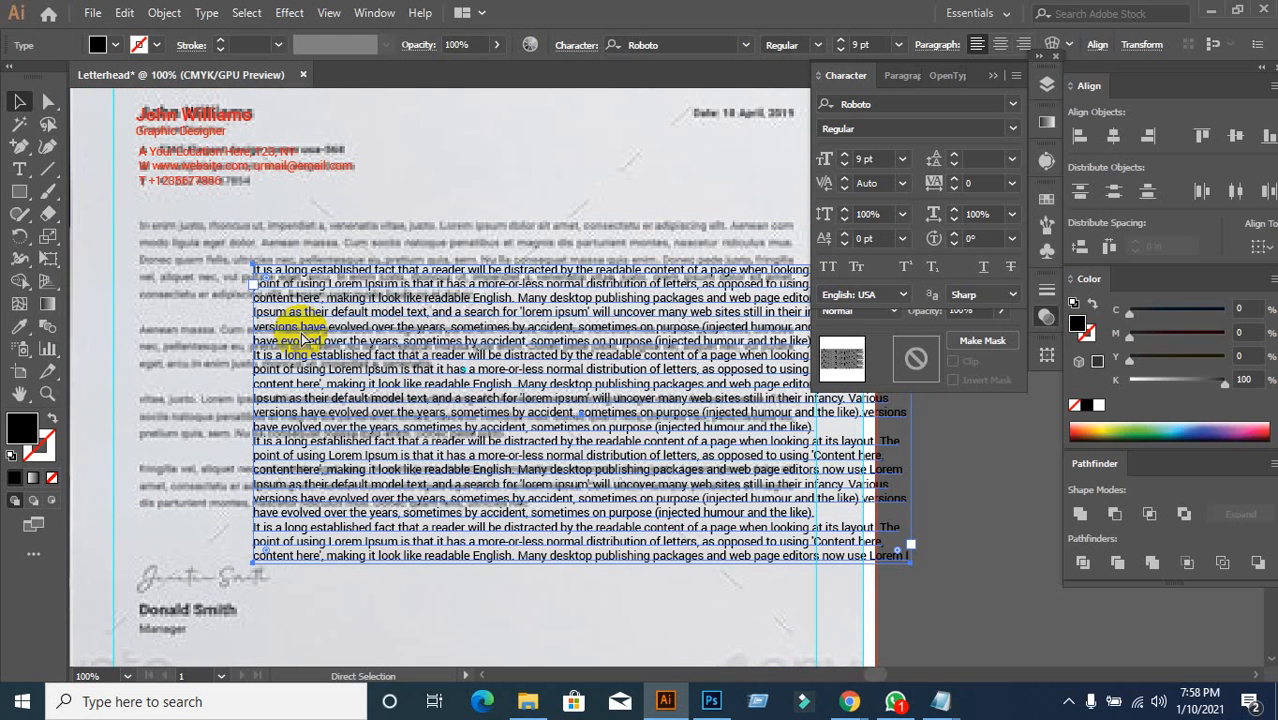
pyautogui.hotkey('ctrl', 'z')
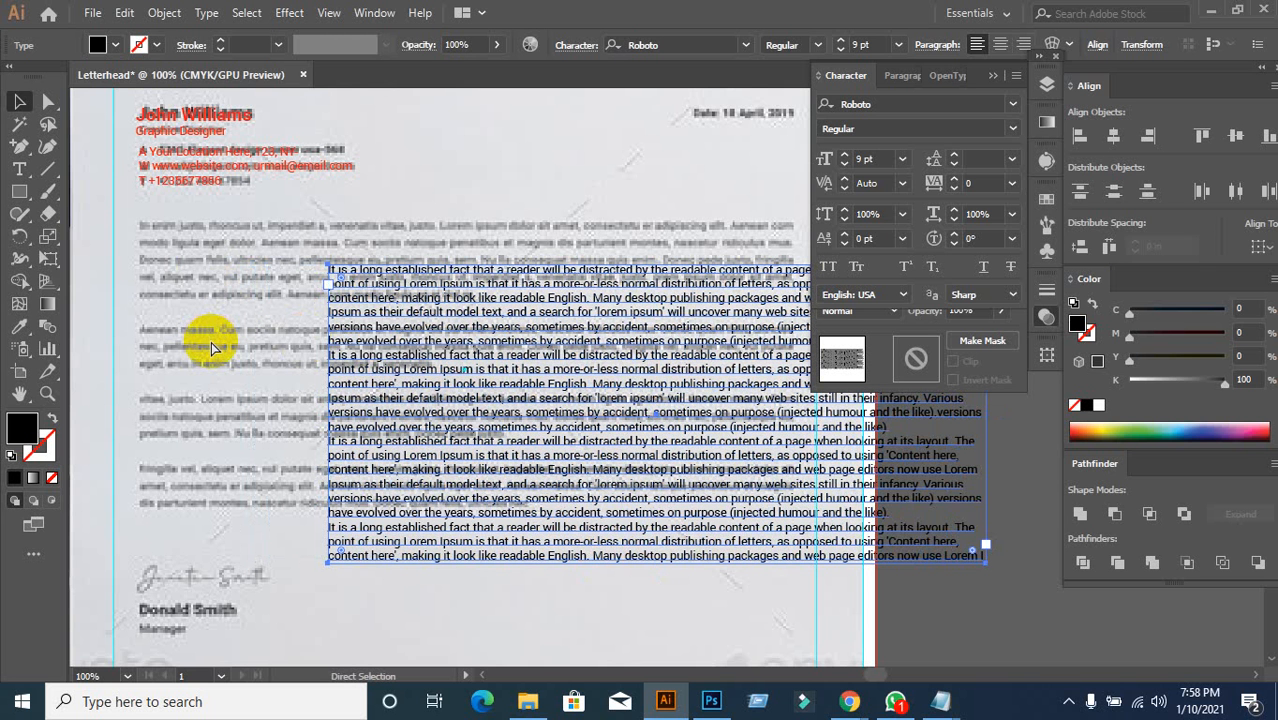
pyautogui.hotkey('ctrl', 'shift', 'z')
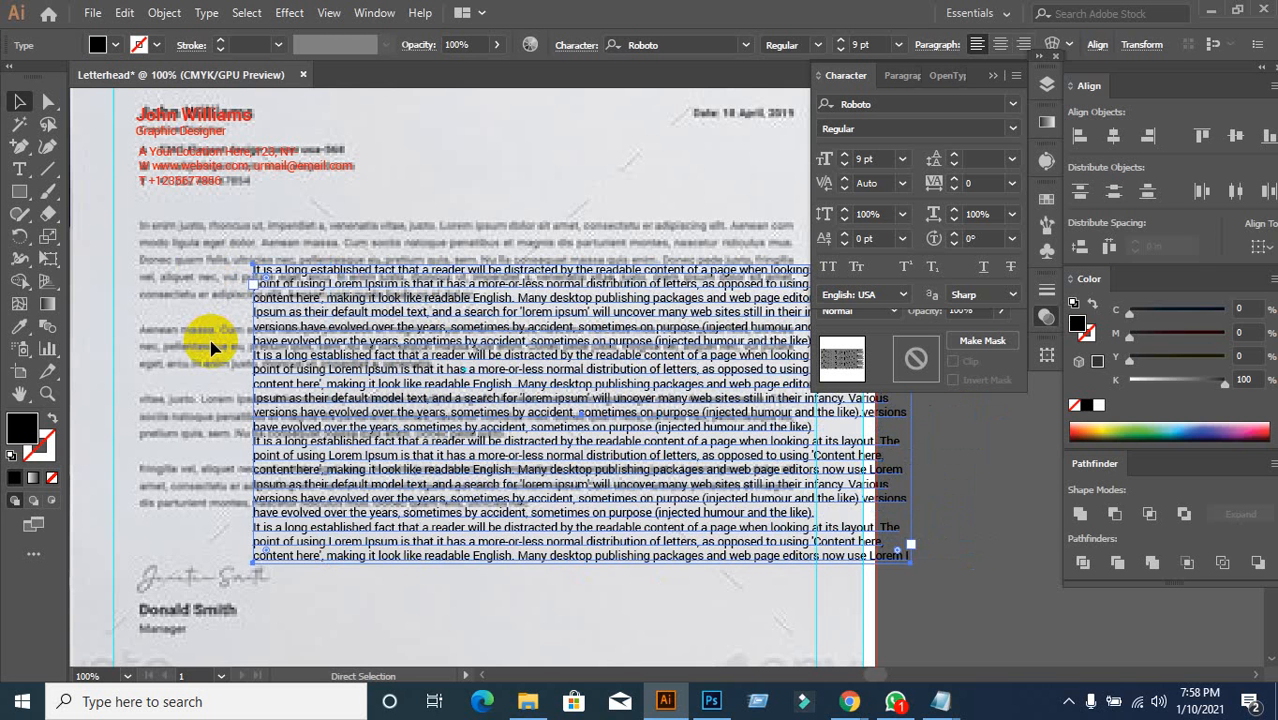
pyautogui.hotkey('ctrl', 'z')
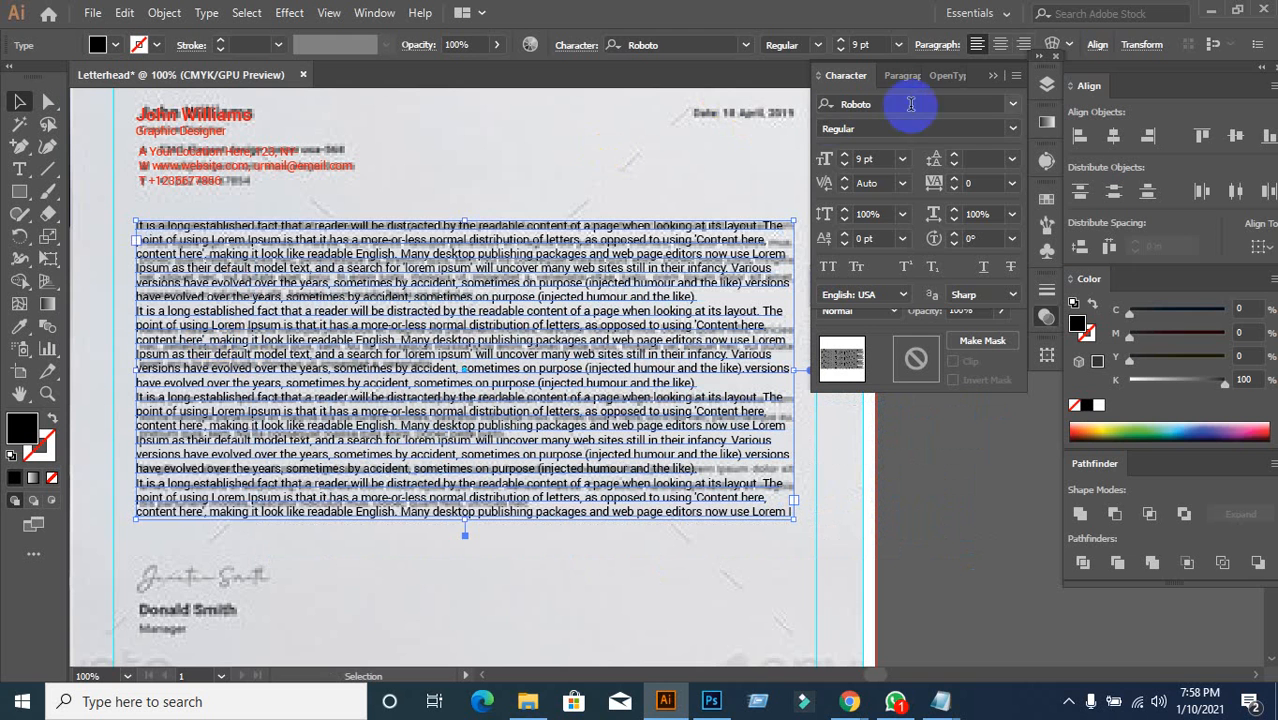
pyautogui.click(903, 77)
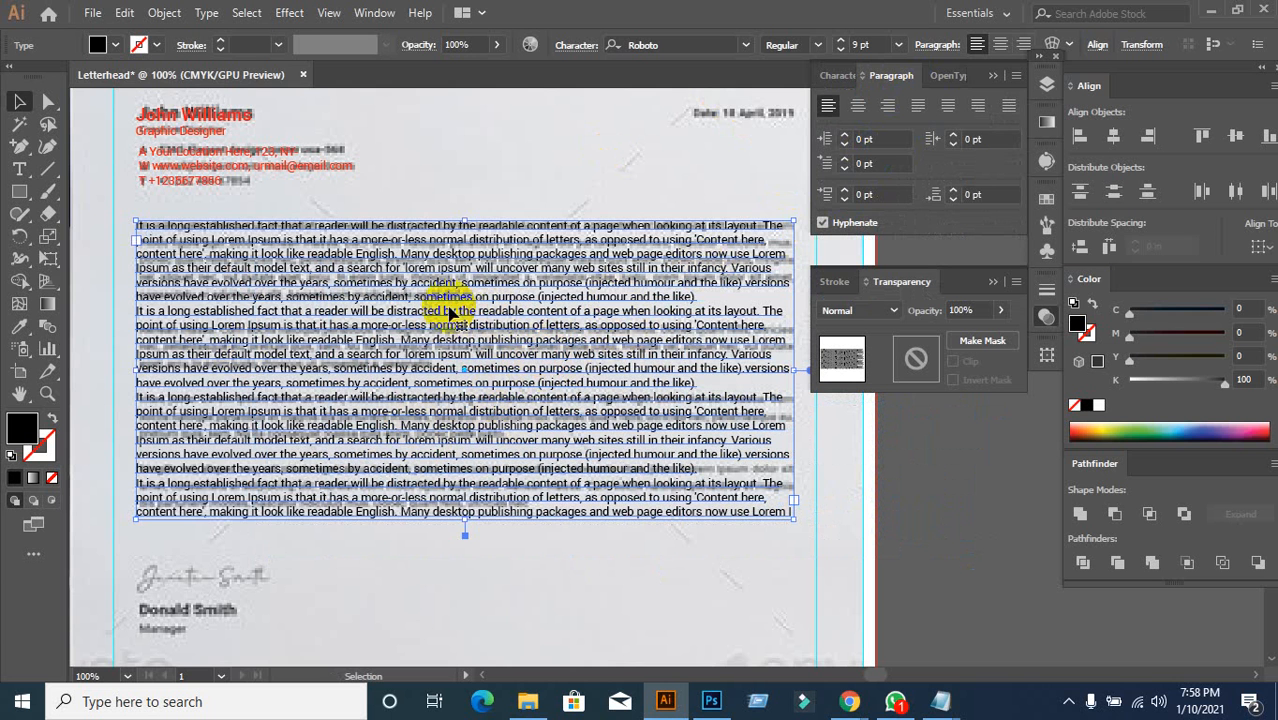
# Step: Apply the red fill swatch to the body text and place the cursor in the second paragraph
pyautogui.click(115, 45)
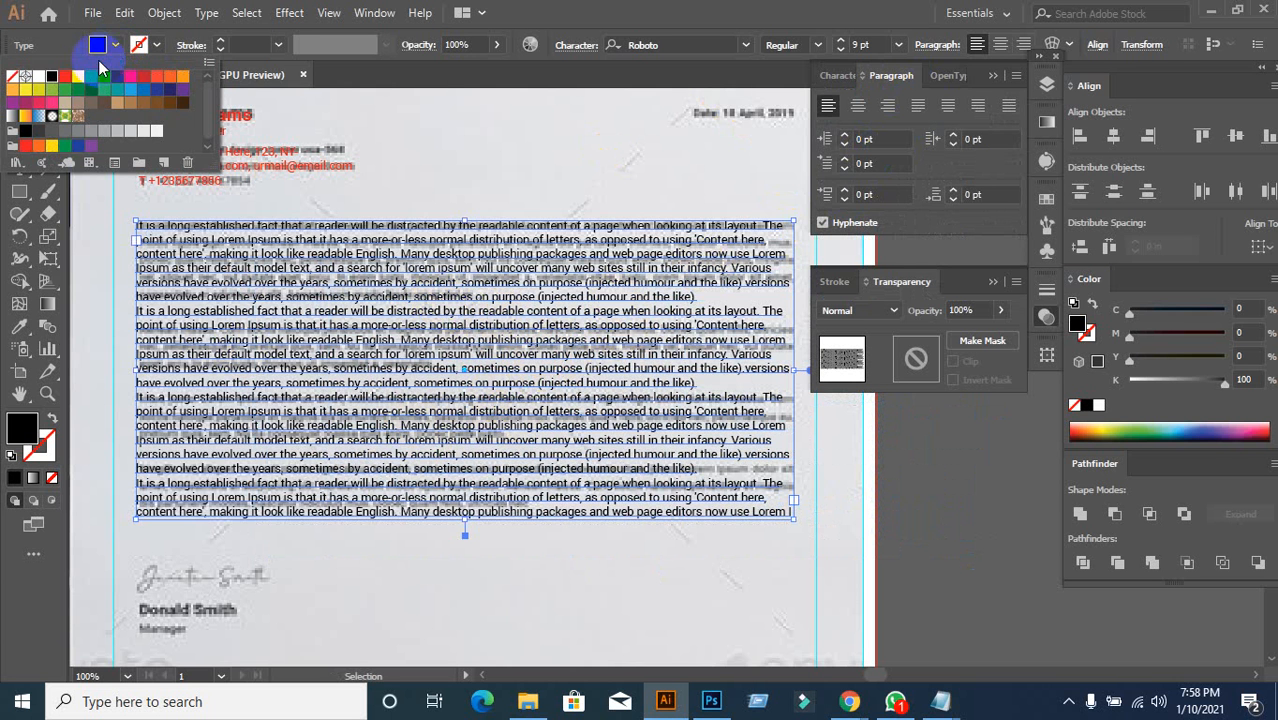
pyautogui.click(64, 77)
pyautogui.click(530, 141)
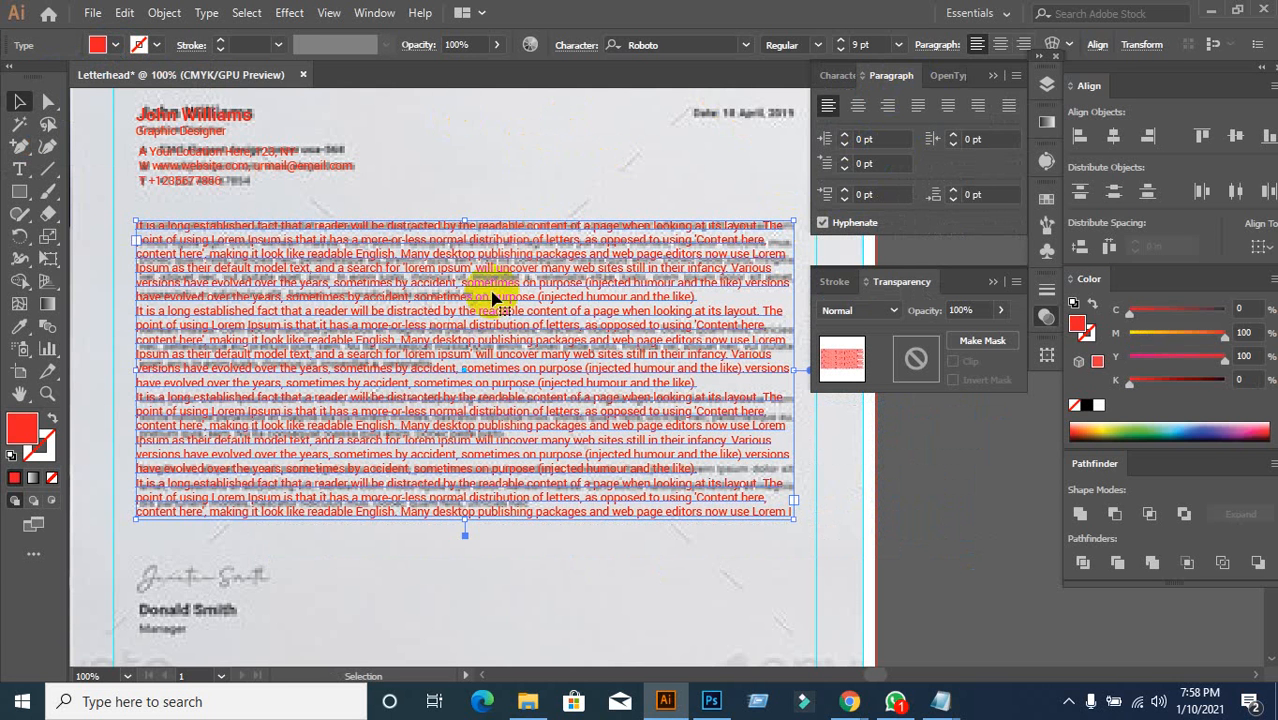
pyautogui.doubleClick(480, 305)
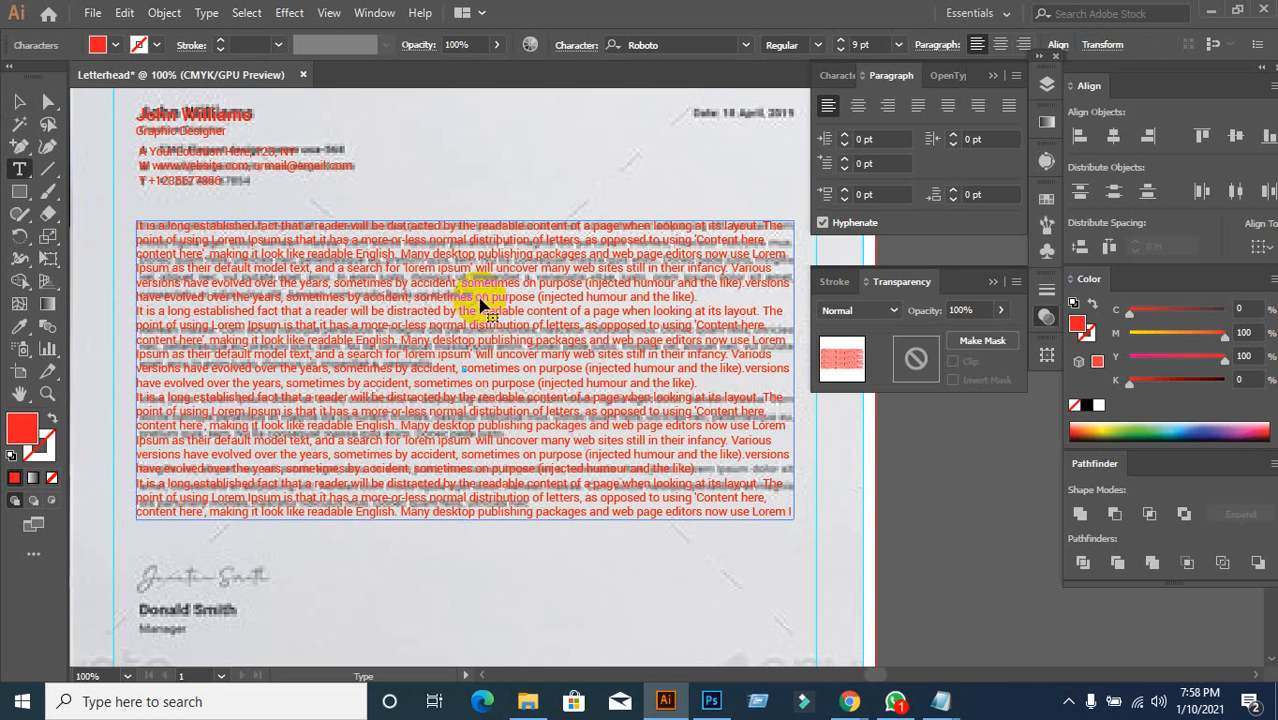
pyautogui.moveTo(650, 306); pyautogui.dragTo(695, 297)
pyautogui.click(490, 328)
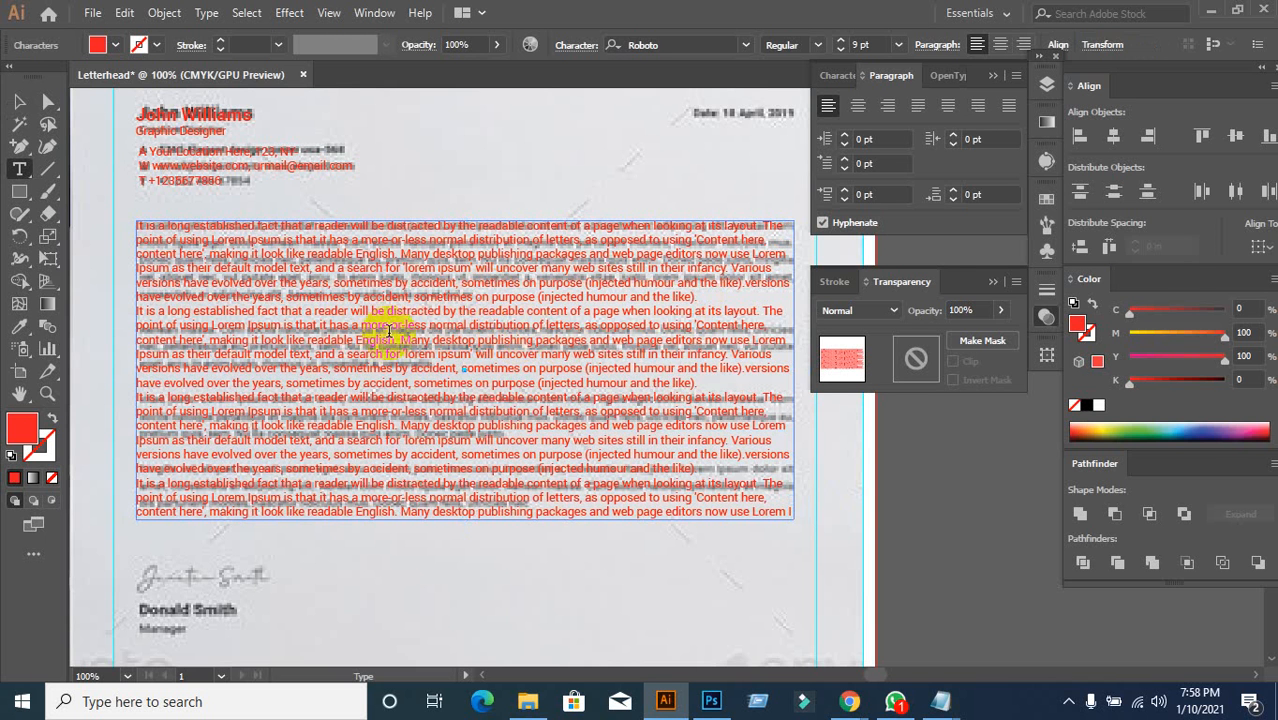
# Step: Set Space Before to 15 pt for the second paragraph, replacing an initial 20 pt
pyautogui.click(827, 197)
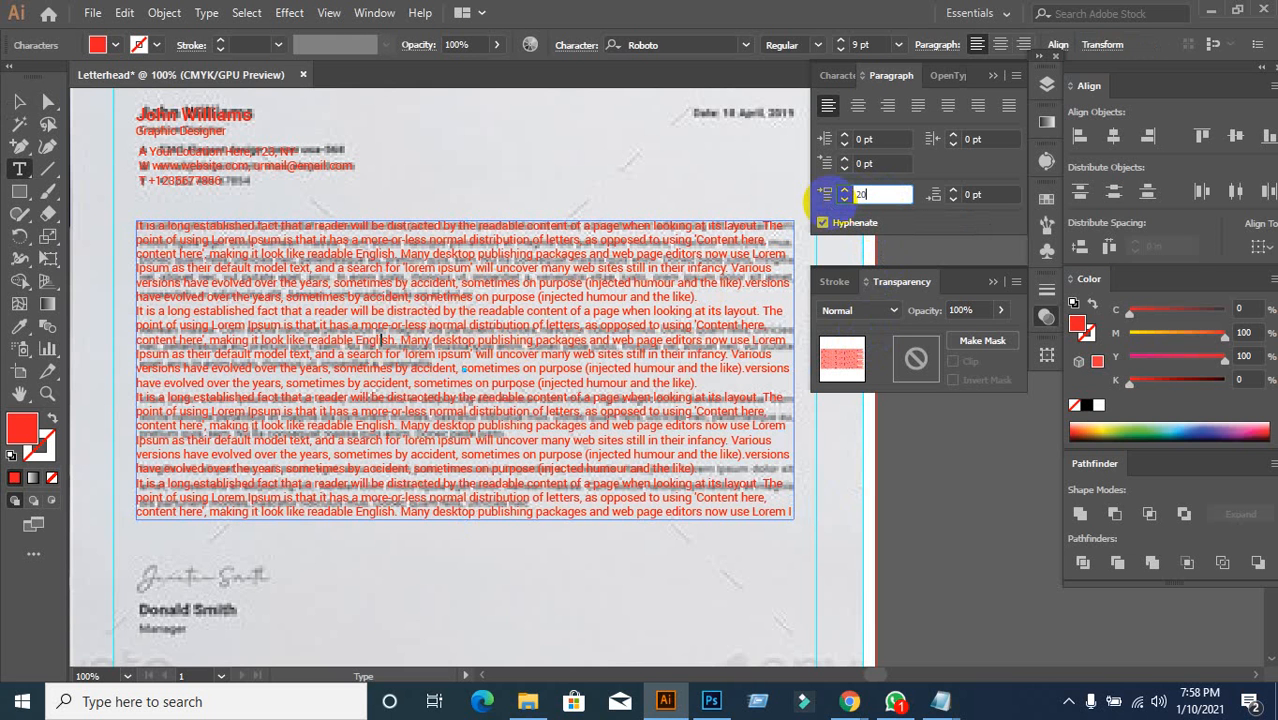
pyautogui.press('Return')
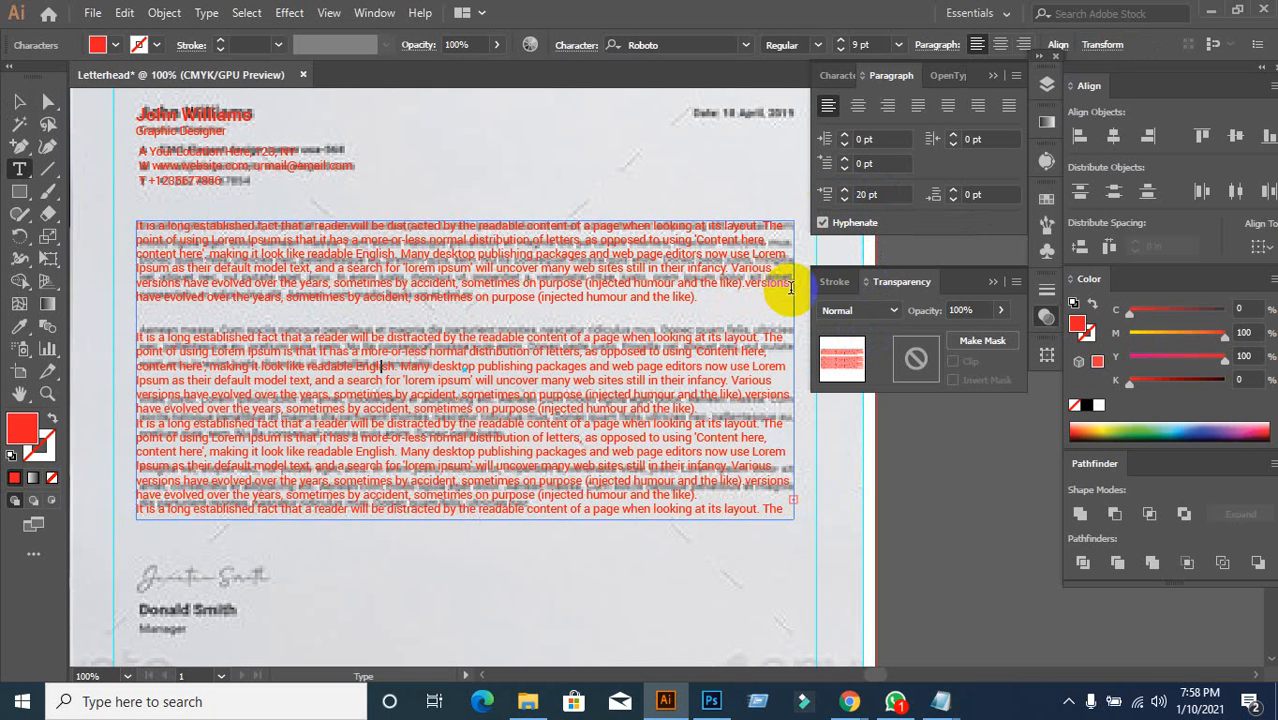
pyautogui.click(826, 200)
pyautogui.write('15')
pyautogui.press('Return')
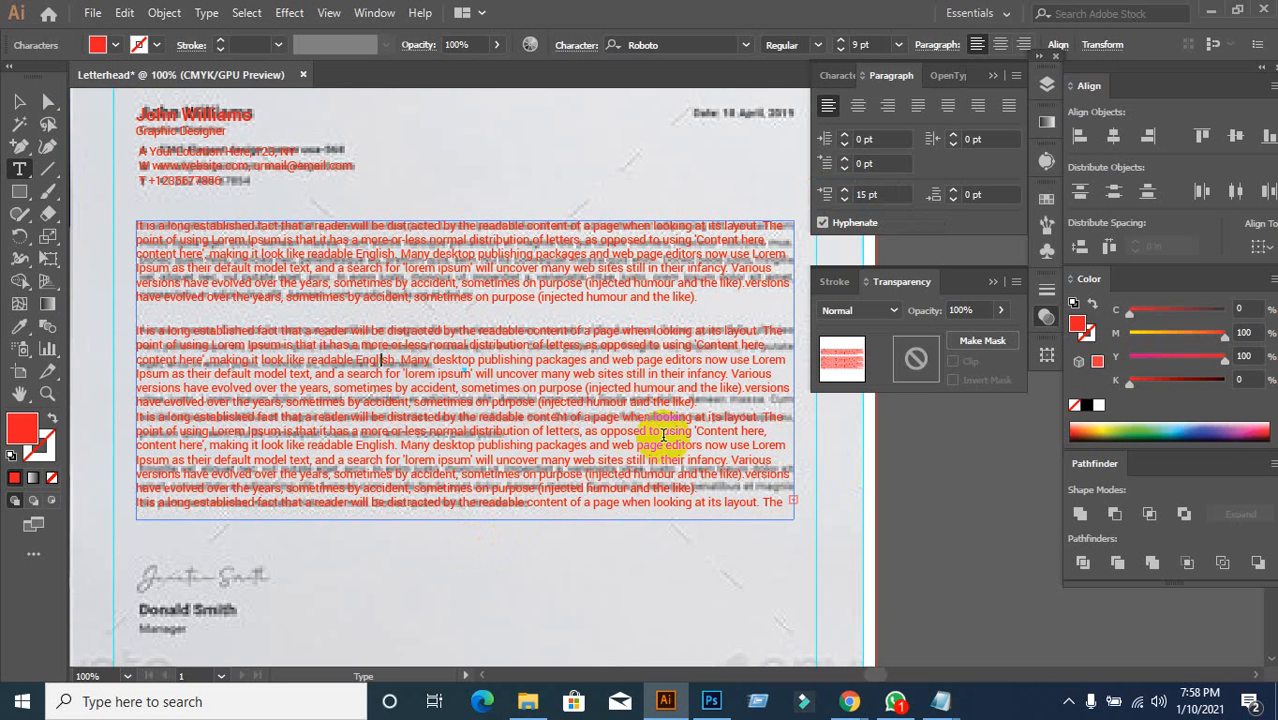
# Step: Try 15 pt Space Before on the third paragraph, then undo it
pyautogui.click(443, 425)
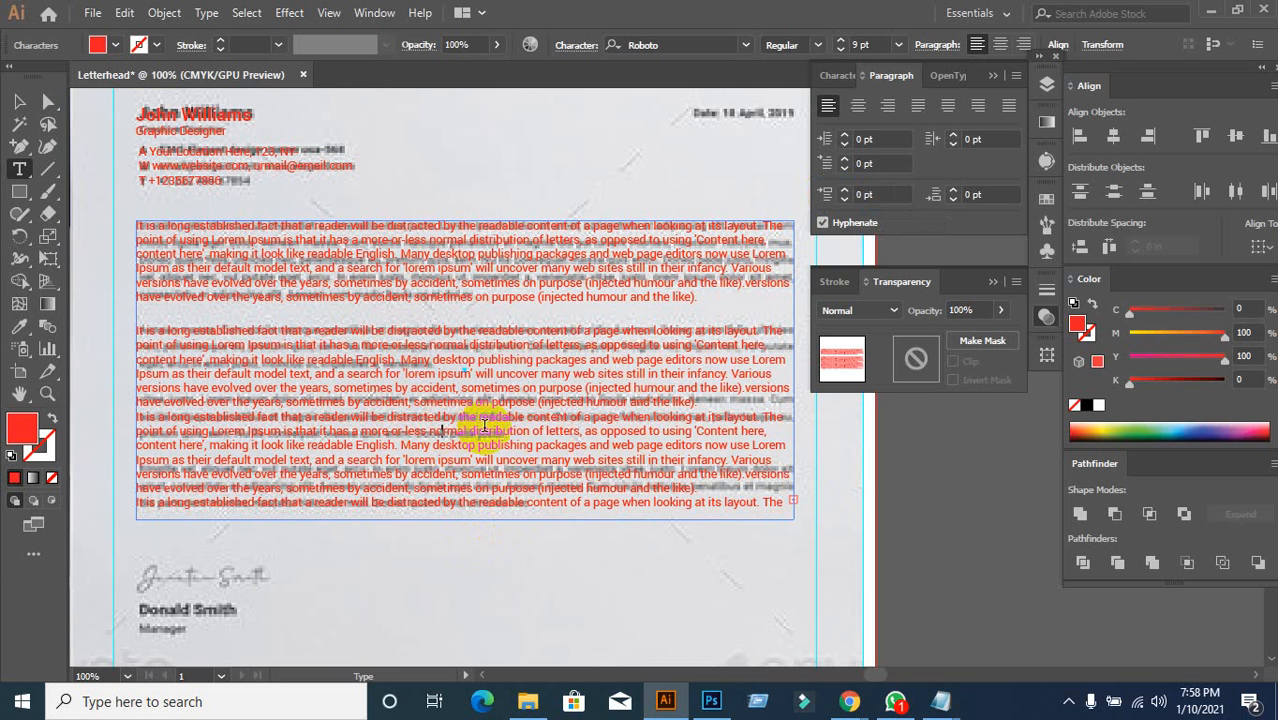
pyautogui.moveTo(887, 198); pyautogui.dragTo(805, 204)
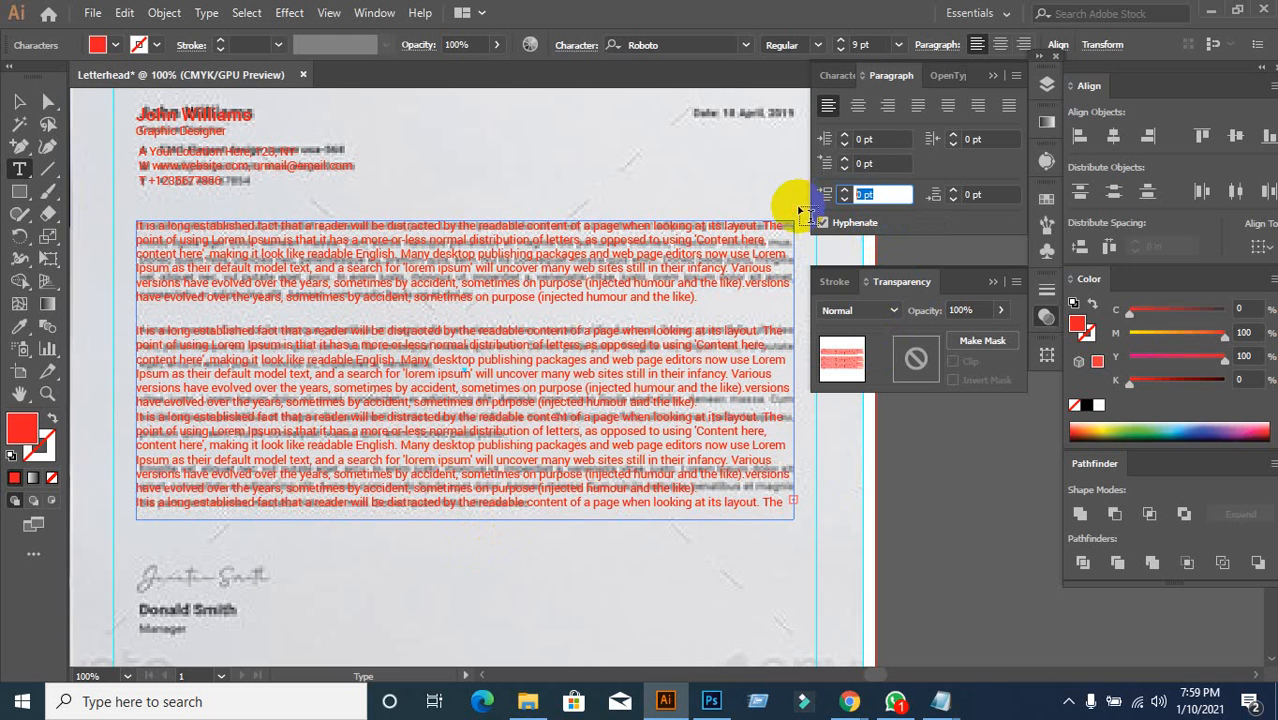
pyautogui.write('15')
pyautogui.press('Return')
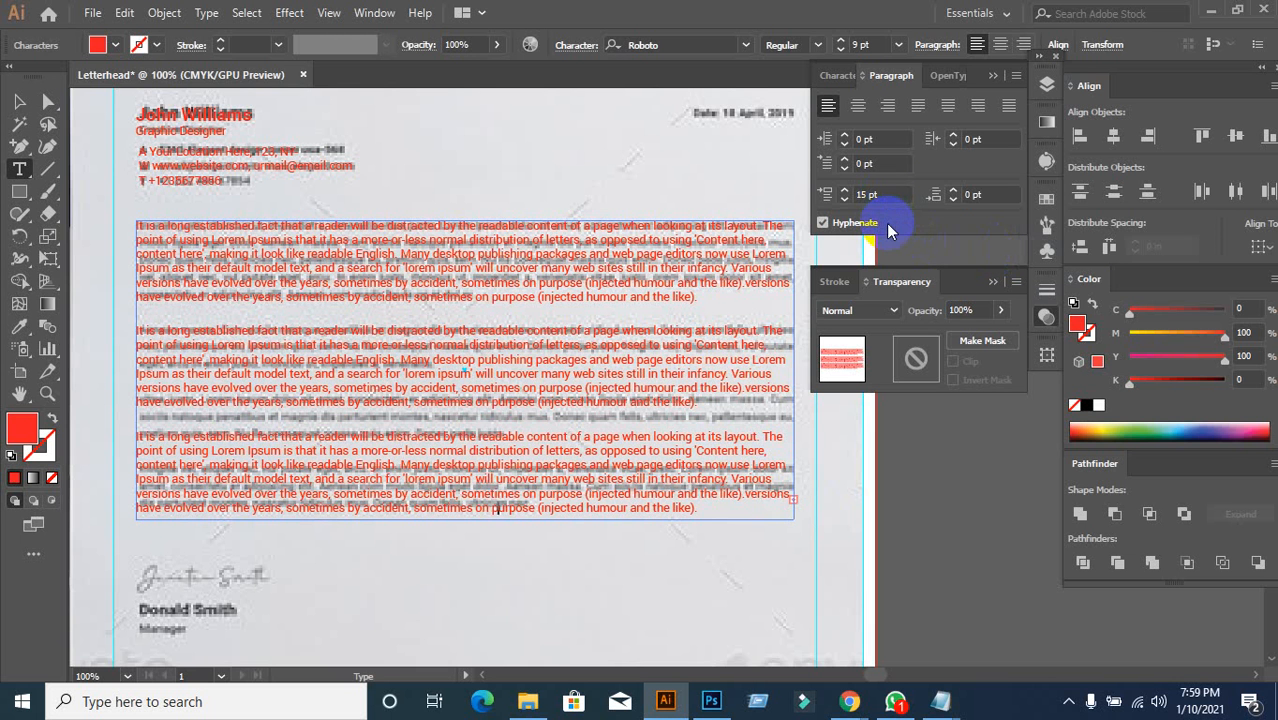
pyautogui.hotkey('ctrl', 'z')
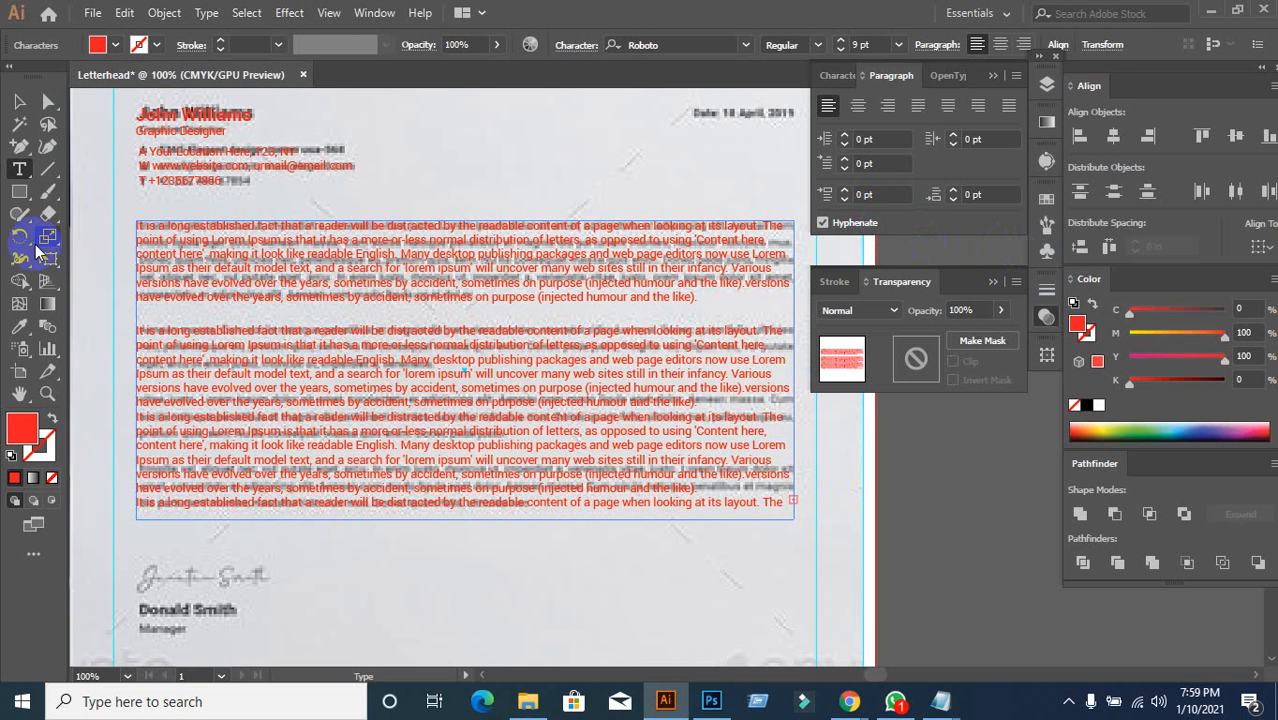
# Step: Extend the body text frame downward so all paragraphs show
pyautogui.click(19, 101)
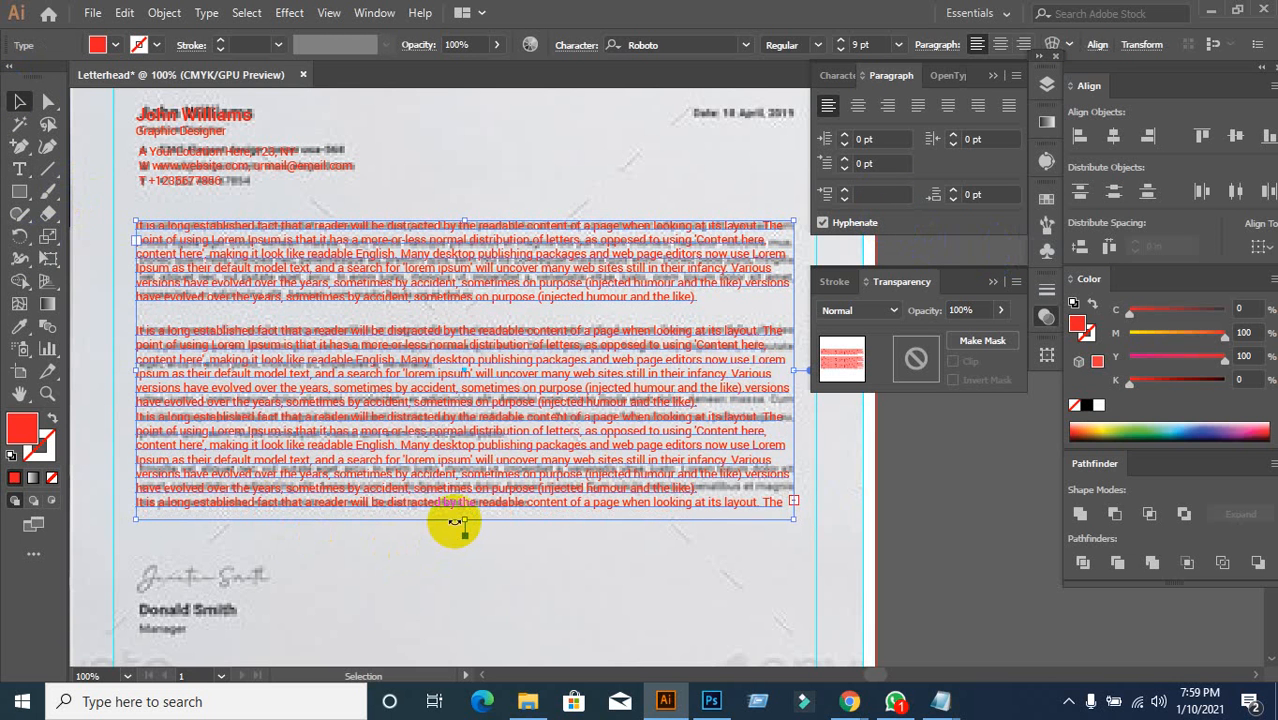
pyautogui.moveTo(455, 521); pyautogui.dragTo(472, 643)
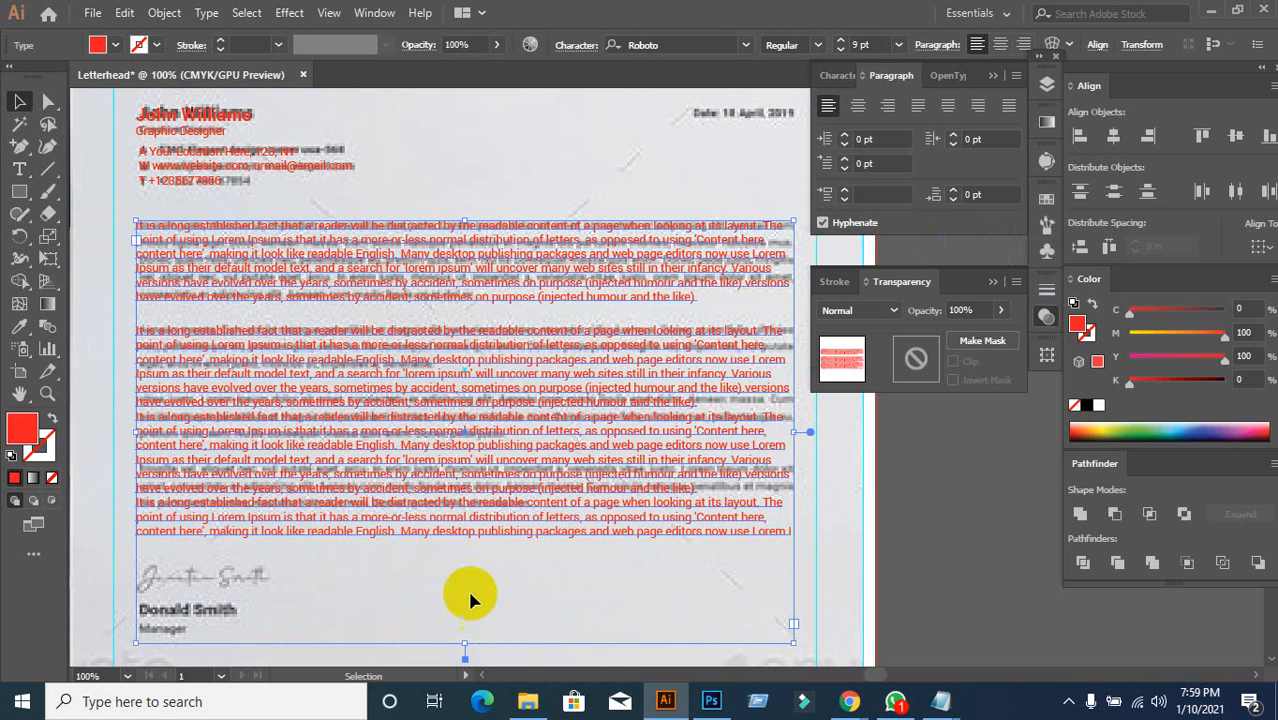
pyautogui.click(470, 560)
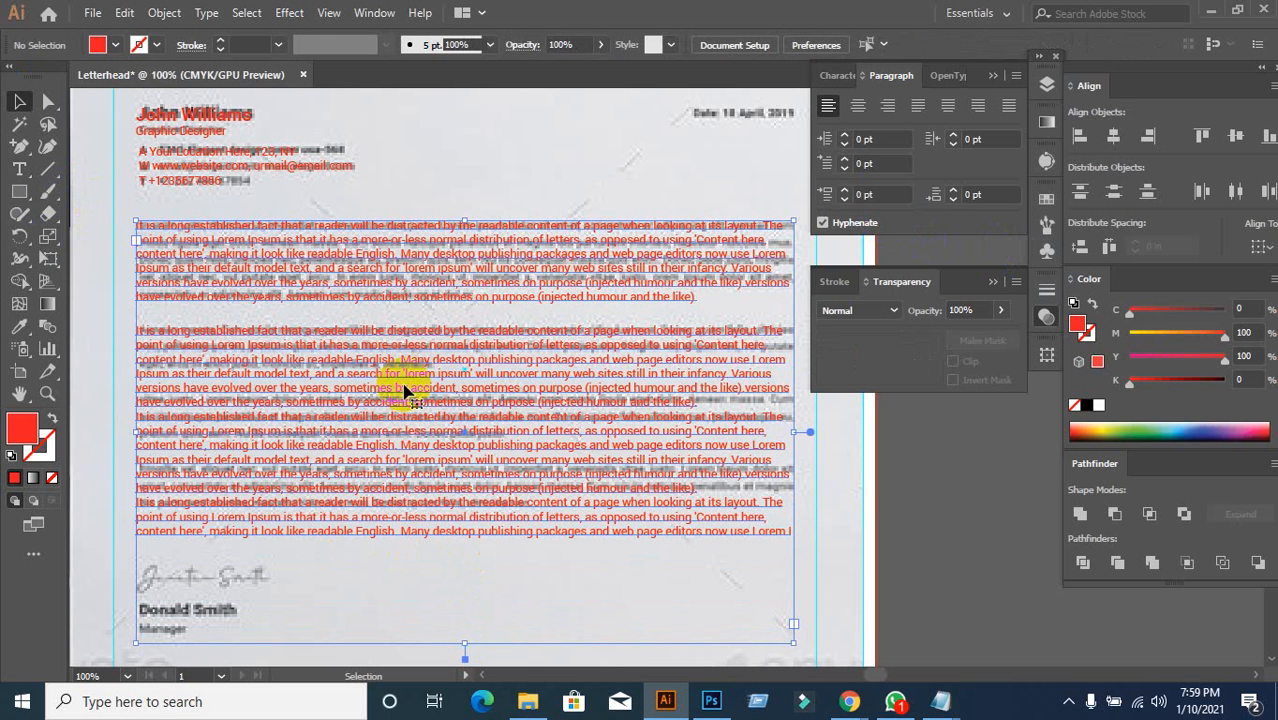
pyautogui.click(413, 418)
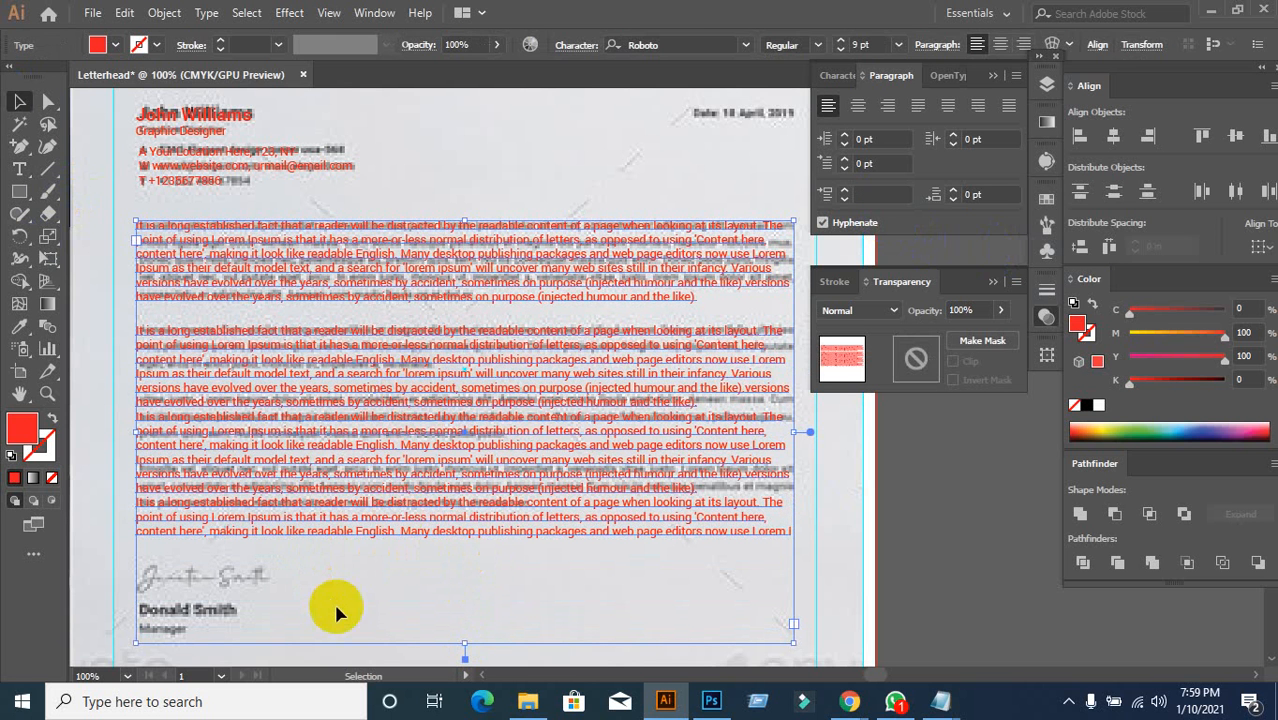
pyautogui.hotkey('ctrl', 'z')
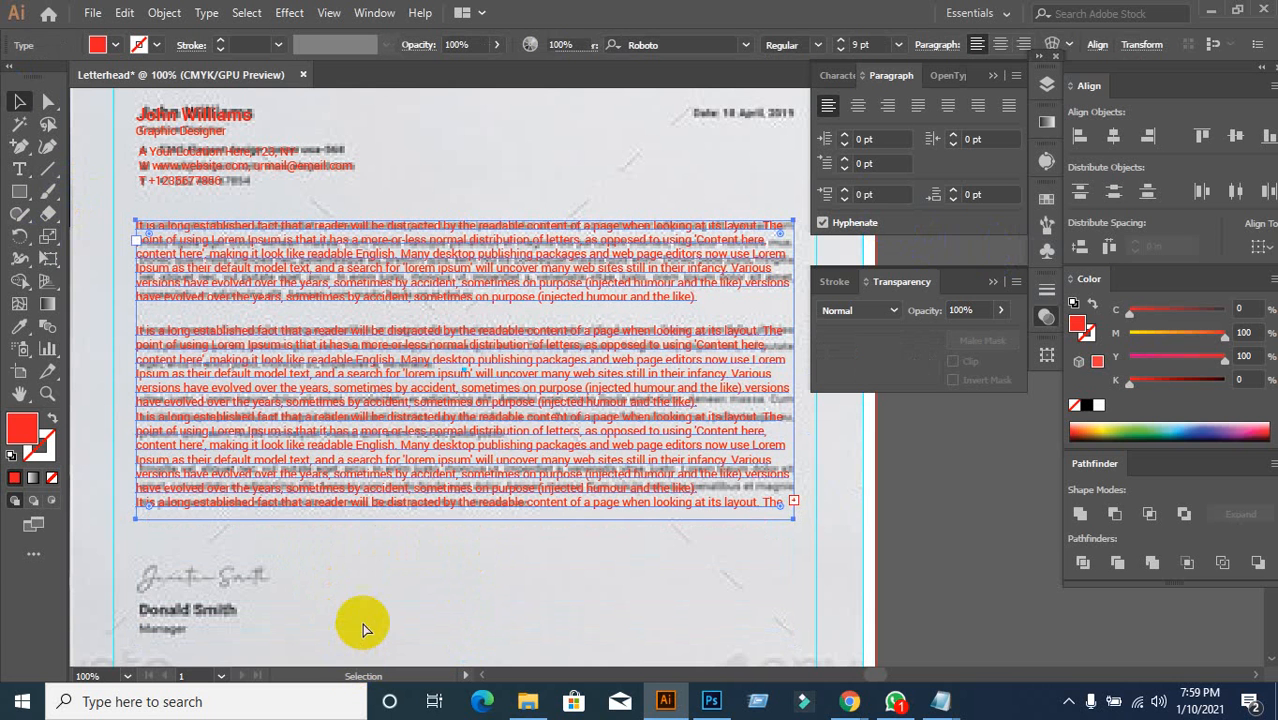
pyautogui.moveTo(463, 519); pyautogui.dragTo(463, 601)
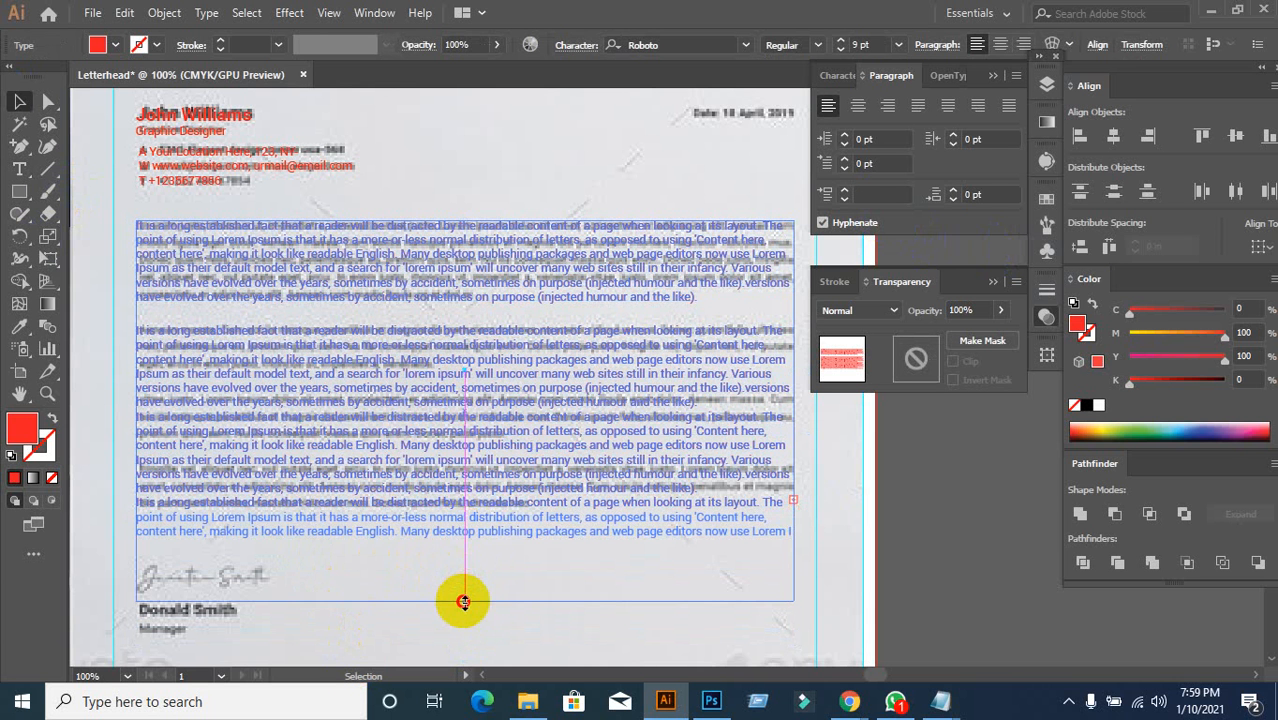
pyautogui.click(442, 564)
pyautogui.click(425, 367)
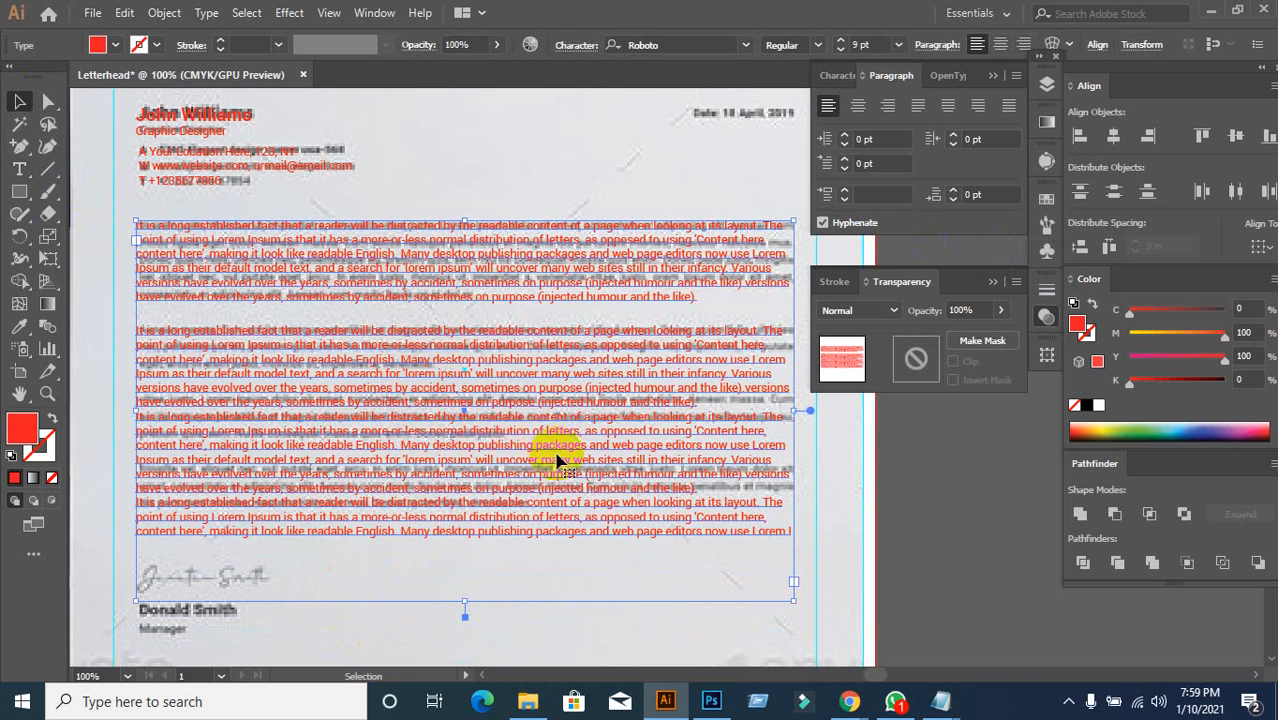
# Step: Give the third and last paragraphs 15 pt Space Before
pyautogui.doubleClick(492, 428)
pyautogui.tripleClick(505, 430)
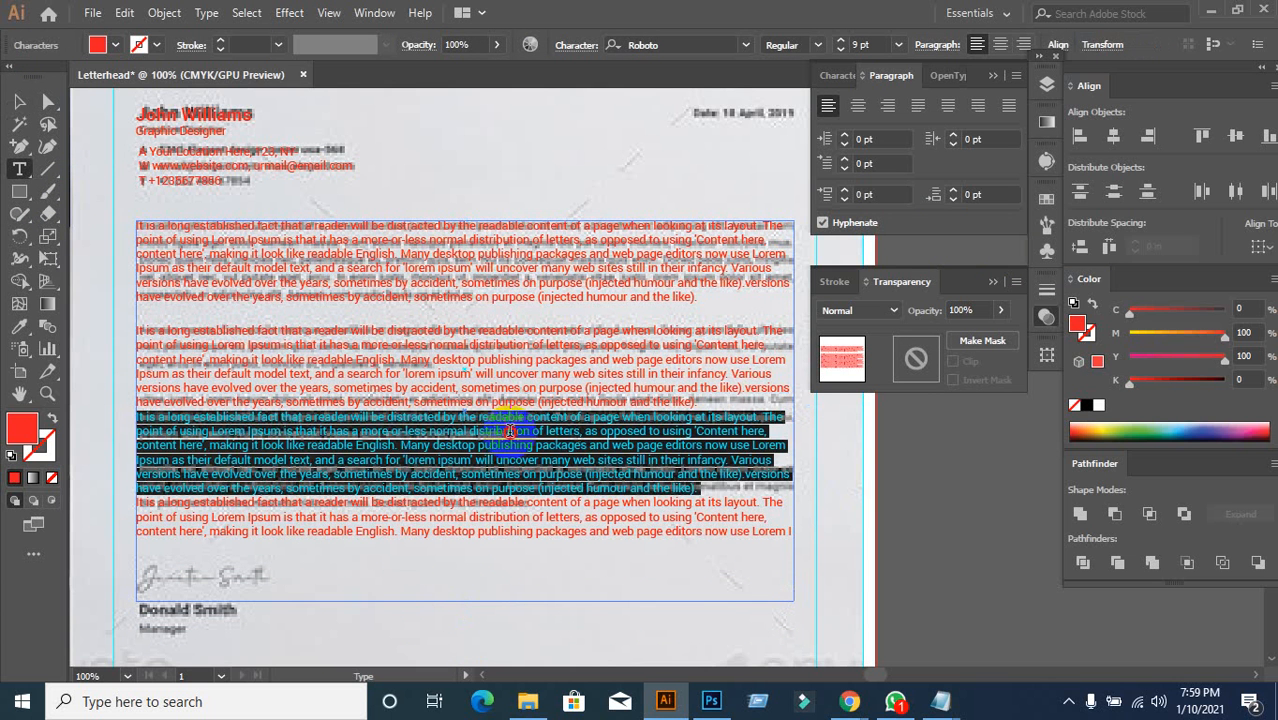
pyautogui.click(510, 430)
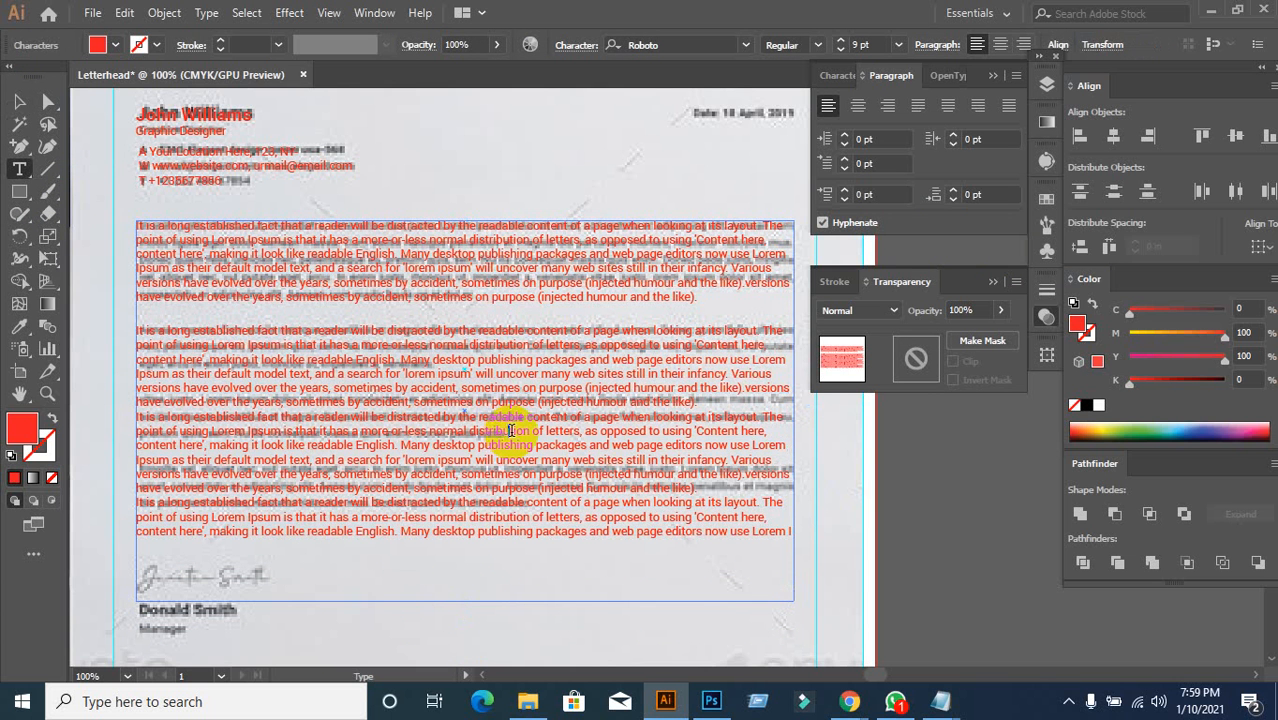
pyautogui.click(880, 194)
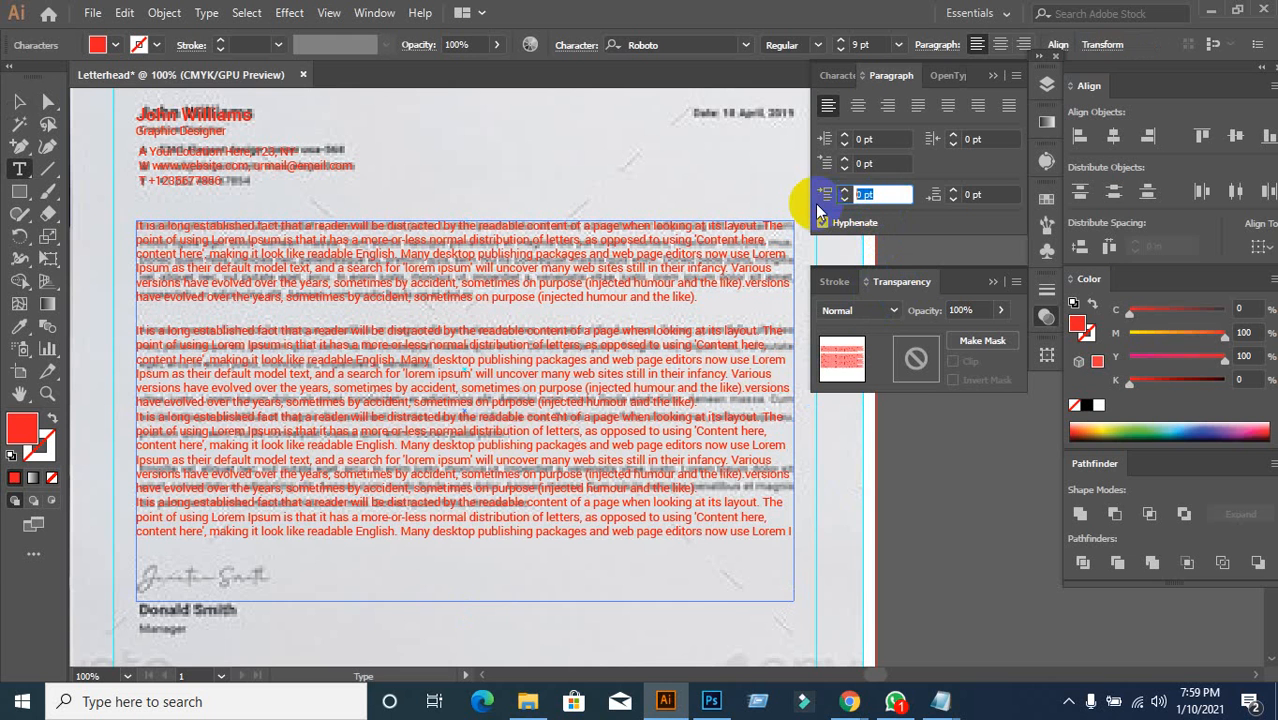
pyautogui.write('15')
pyautogui.press('Return')
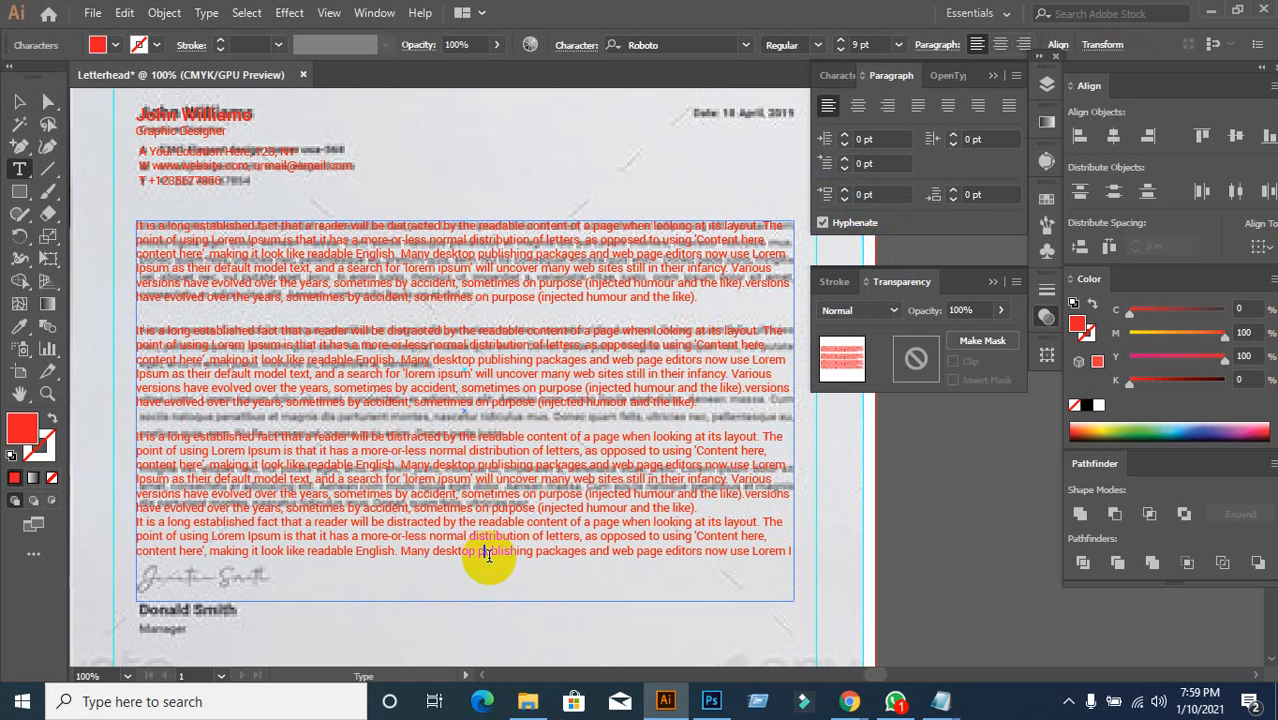
pyautogui.click(876, 194)
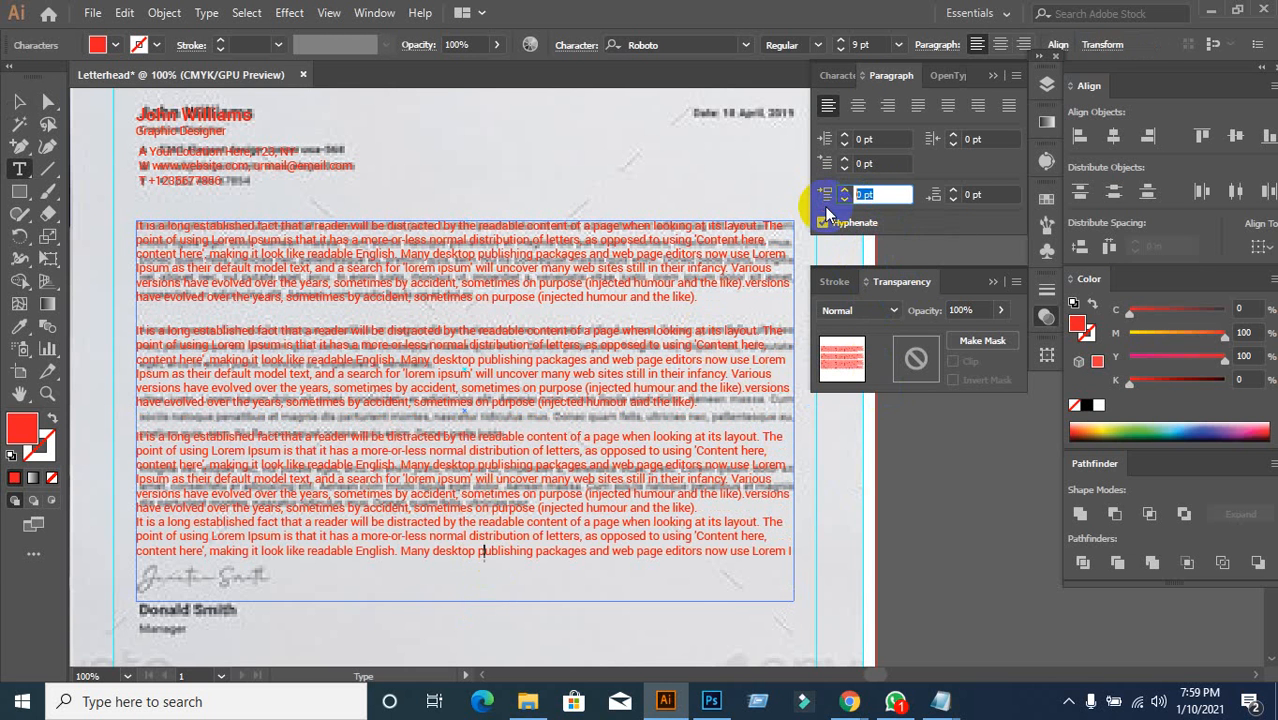
pyautogui.press('Return')
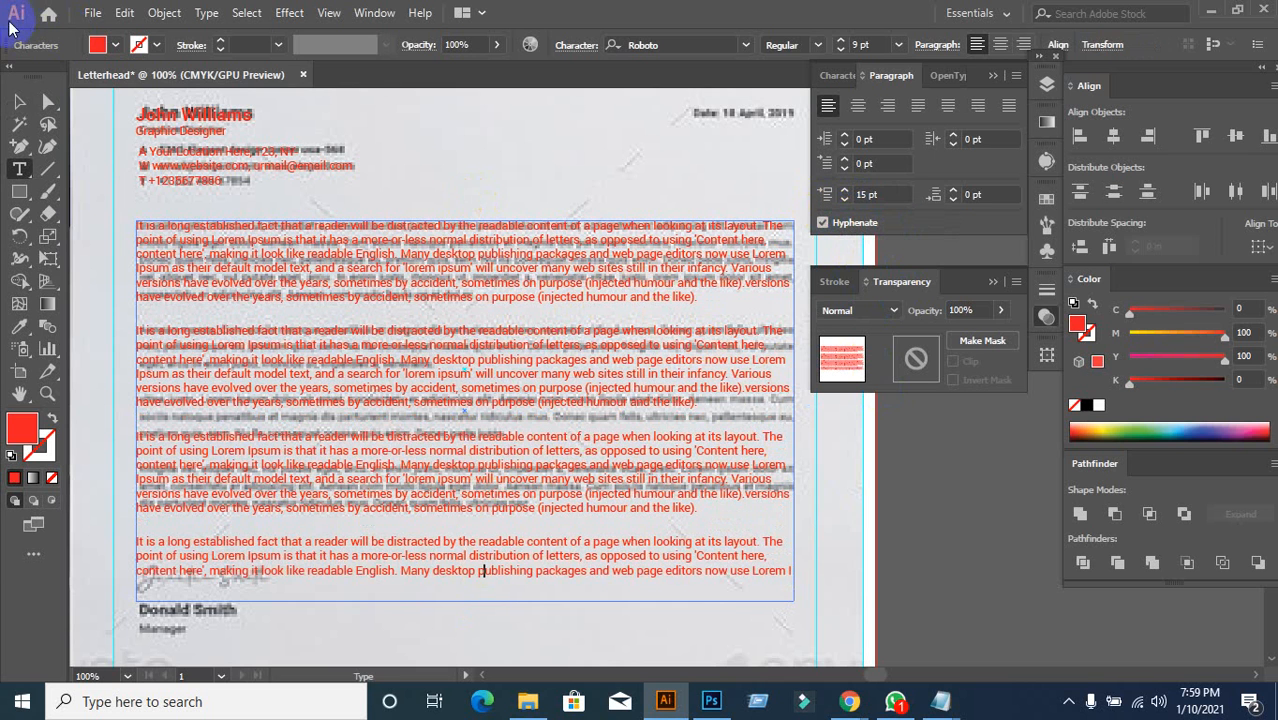
pyautogui.click(19, 101)
pyautogui.moveTo(371, 337); pyautogui.dragTo(588, 425)
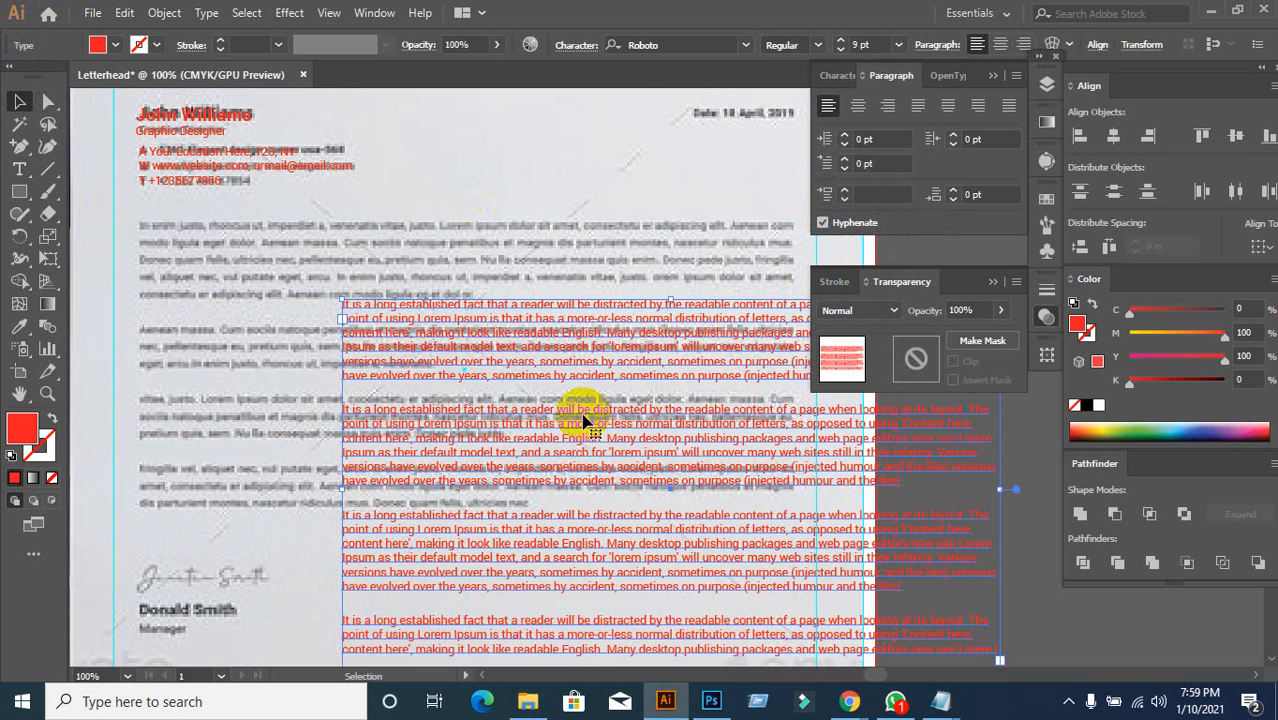
pyautogui.hotkey('ctrl', 'z')
pyautogui.scroll(-3, 515, 510)
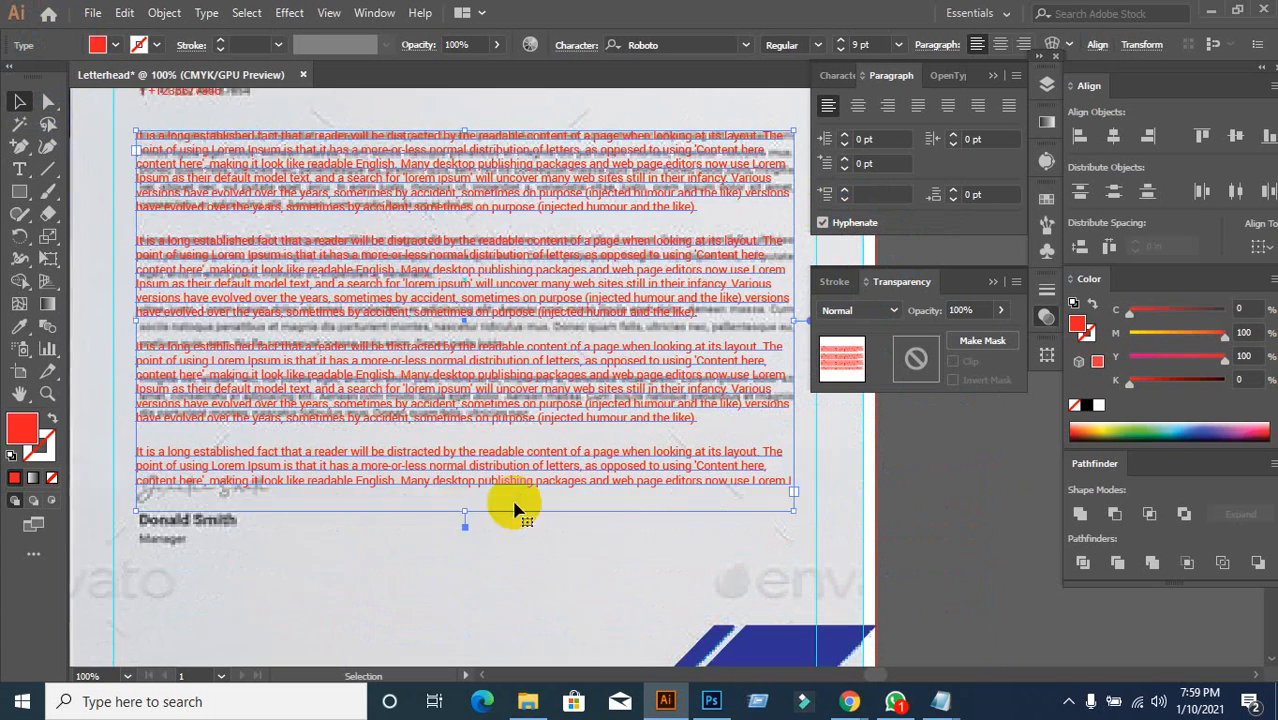
pyautogui.hotkey('ctrl', 'z')
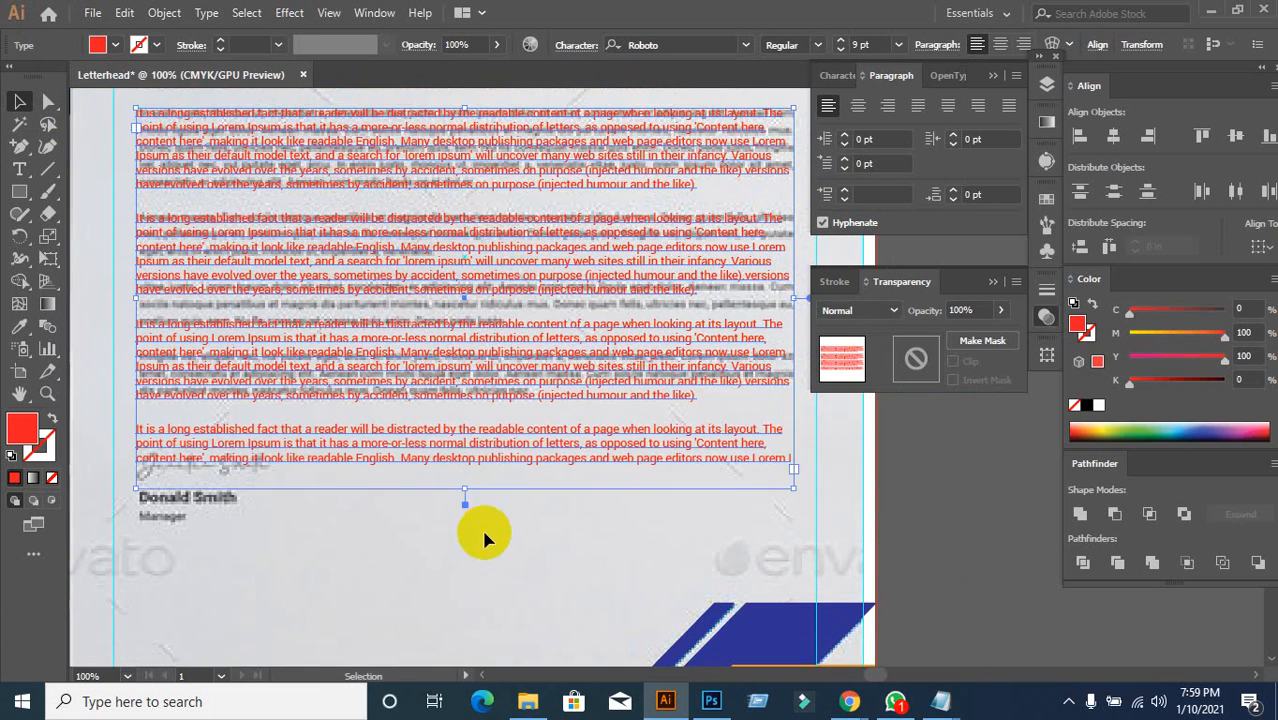
pyautogui.click(484, 552)
pyautogui.click(347, 379)
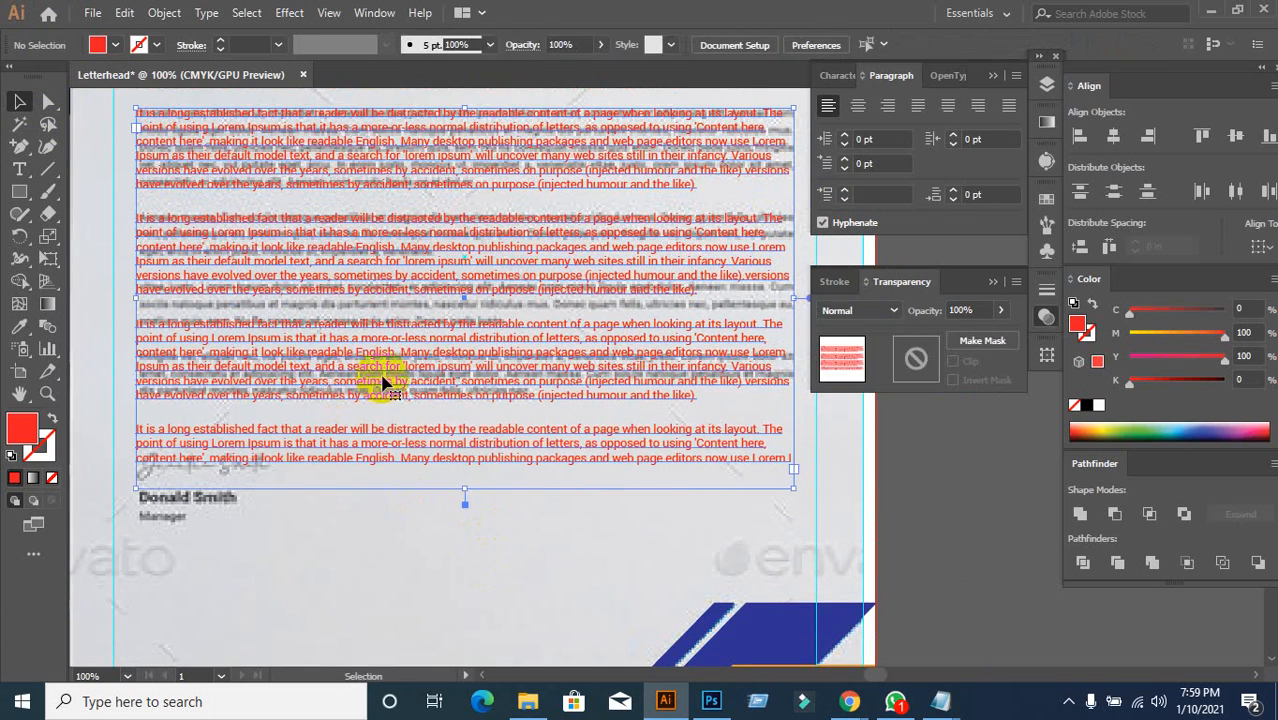
pyautogui.scroll(2, 365, 171)
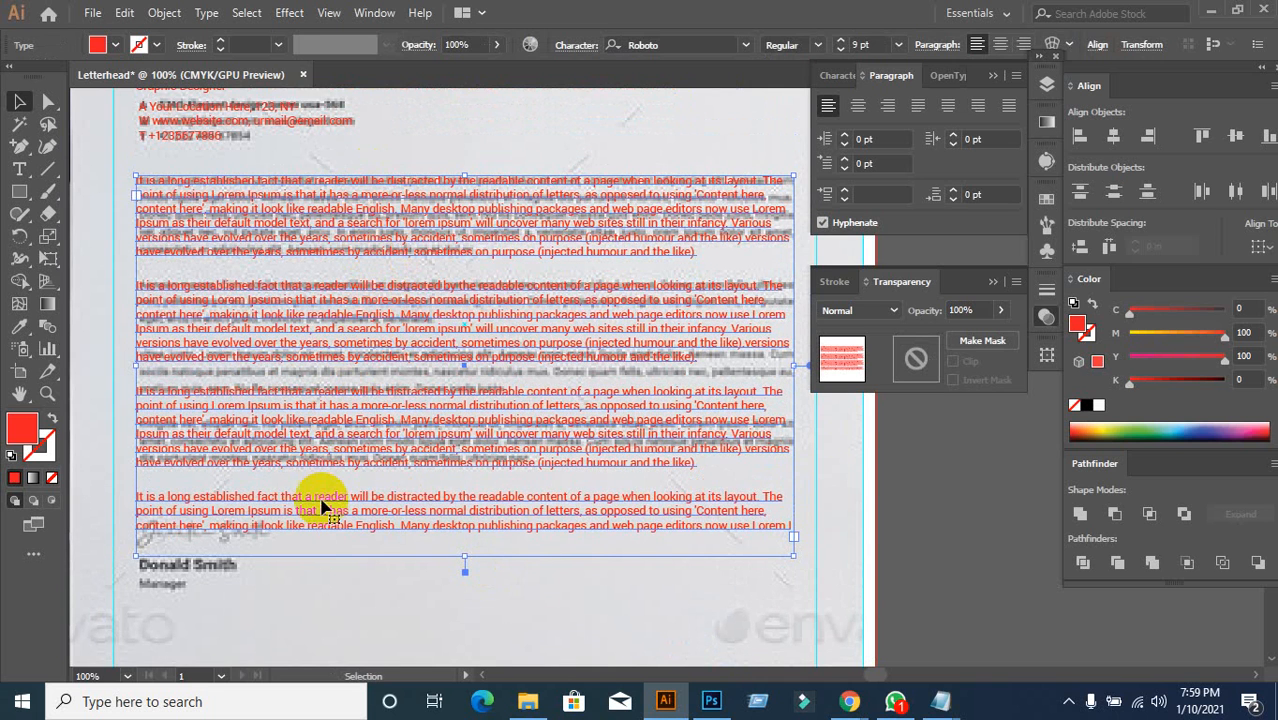
pyautogui.moveTo(323, 517); pyautogui.dragTo(560, 517)
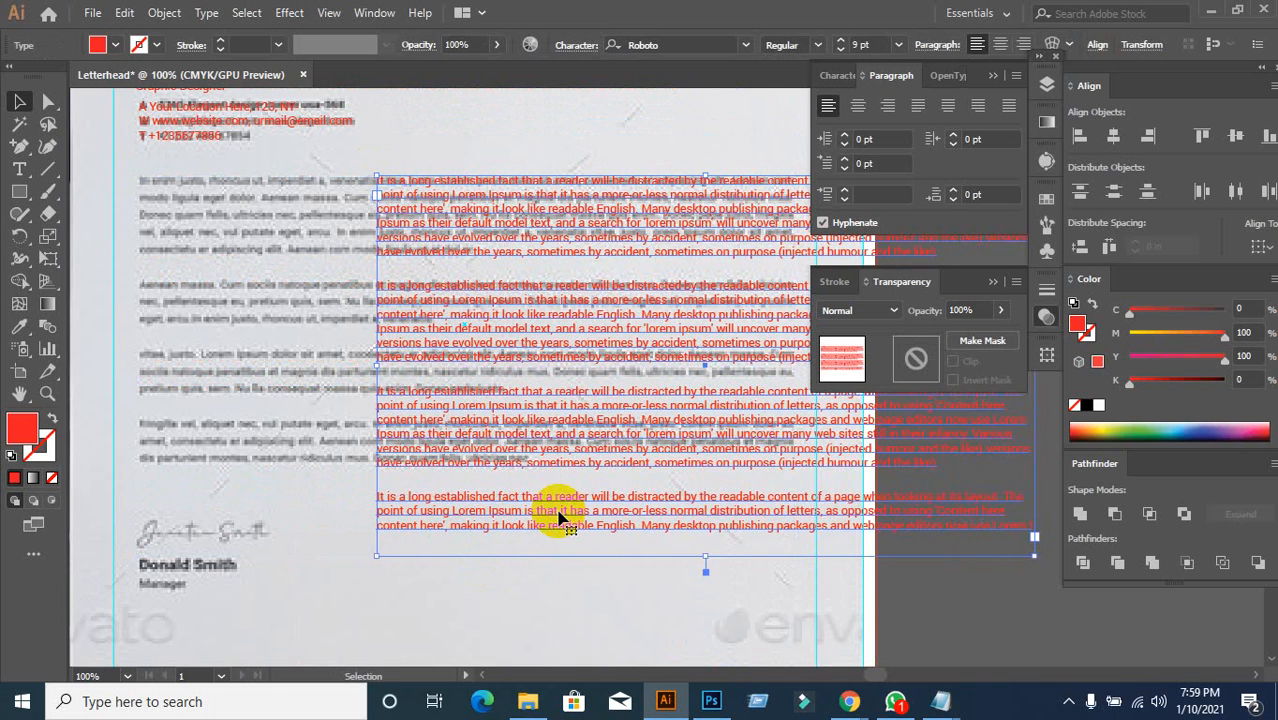
pyautogui.hotkey('ctrl', 'z')
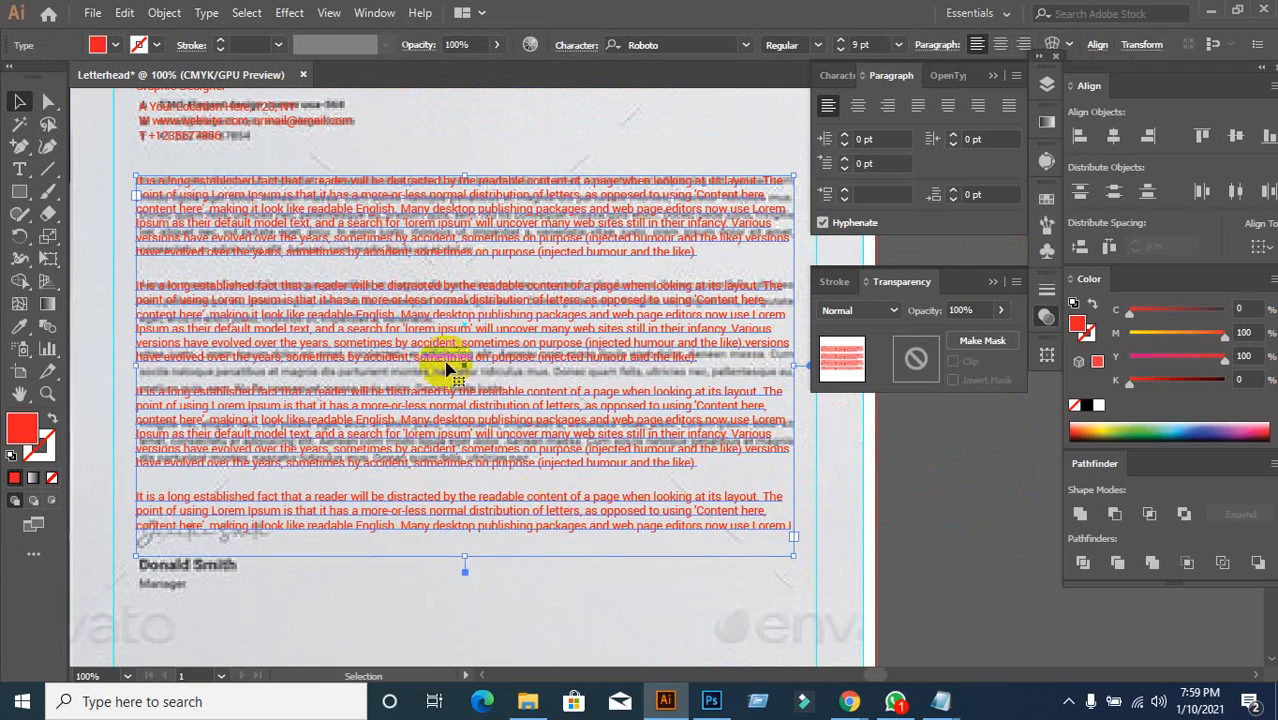
pyautogui.moveTo(435, 337); pyautogui.dragTo(572, 354)
pyautogui.hotkey('ctrl', 'z')
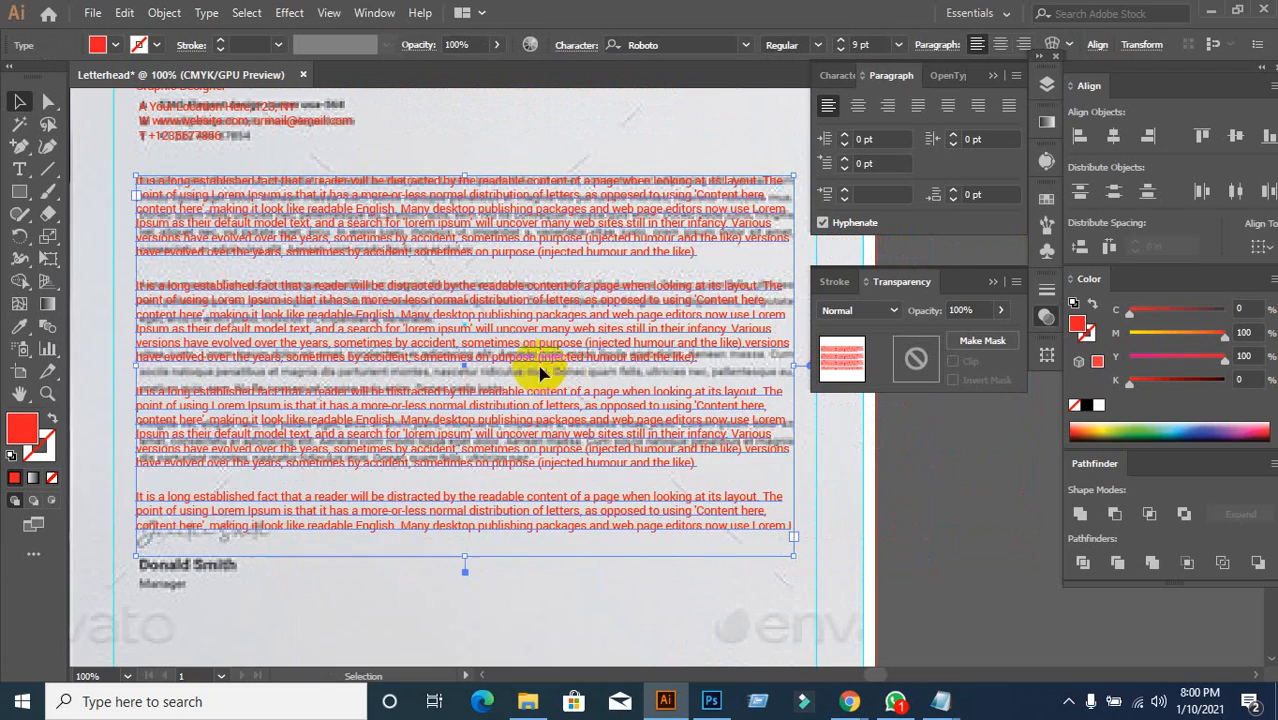
pyautogui.moveTo(334, 434); pyautogui.dragTo(456, 430)
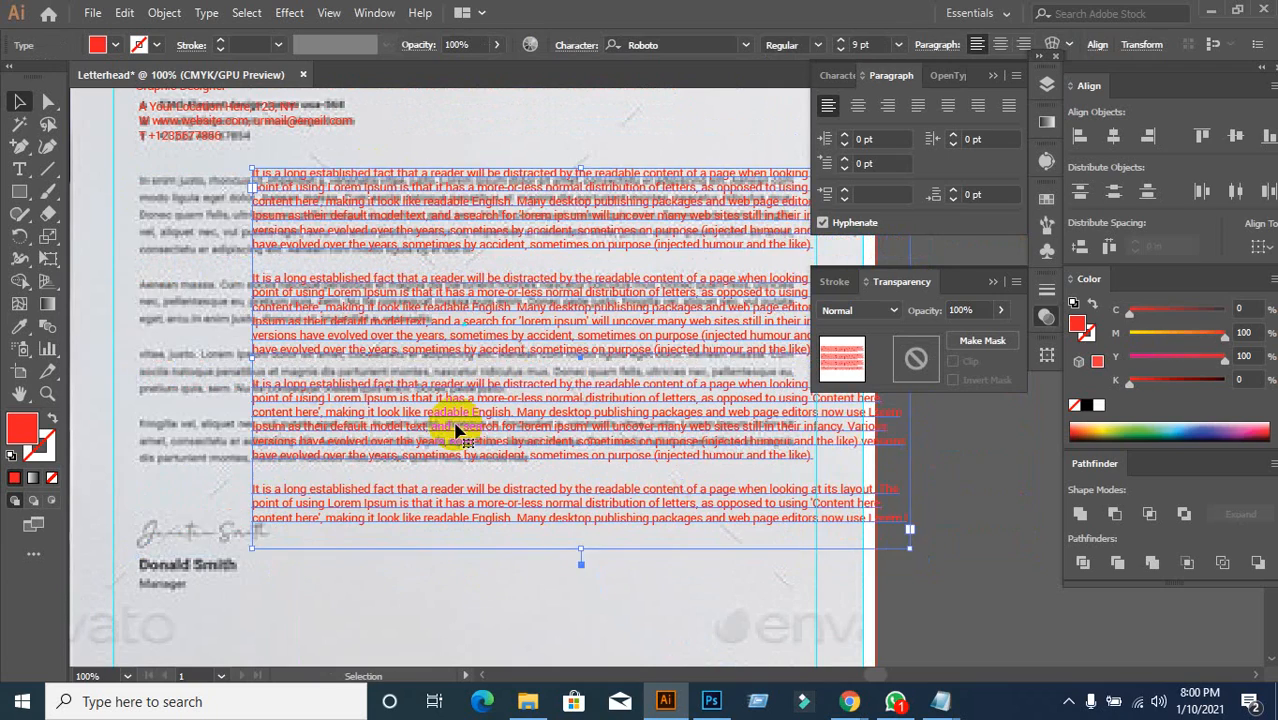
pyautogui.hotkey('ctrl', 'z')
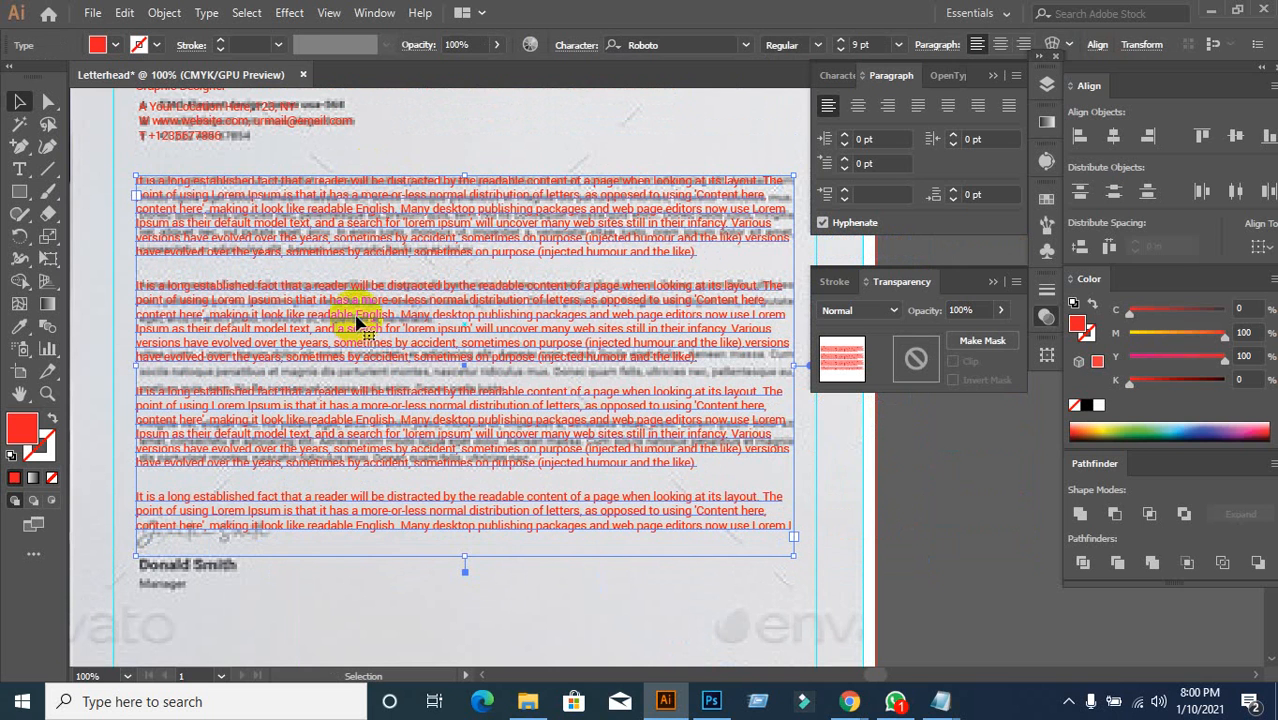
pyautogui.moveTo(387, 245); pyautogui.dragTo(510, 300)
pyautogui.hotkey('ctrl', 'z')
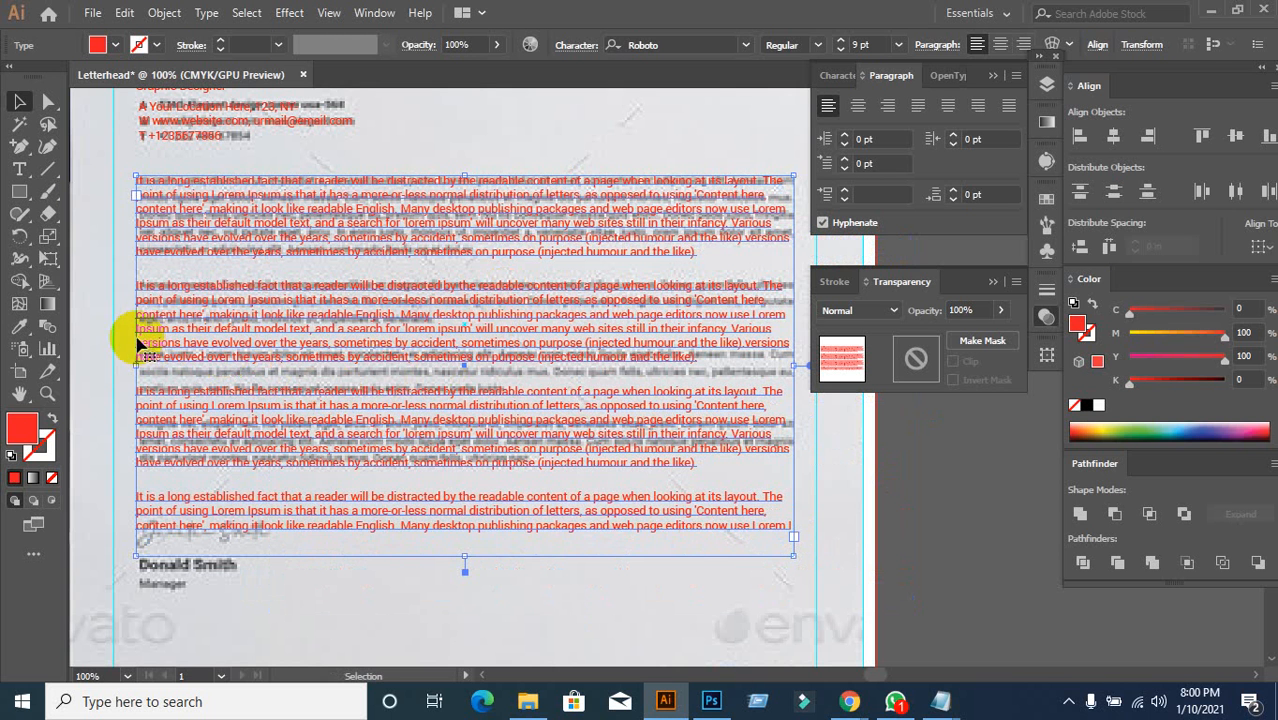
pyautogui.press('t')
pyautogui.moveTo(137, 328); pyautogui.dragTo(284, 356)
pyautogui.click(284, 356)
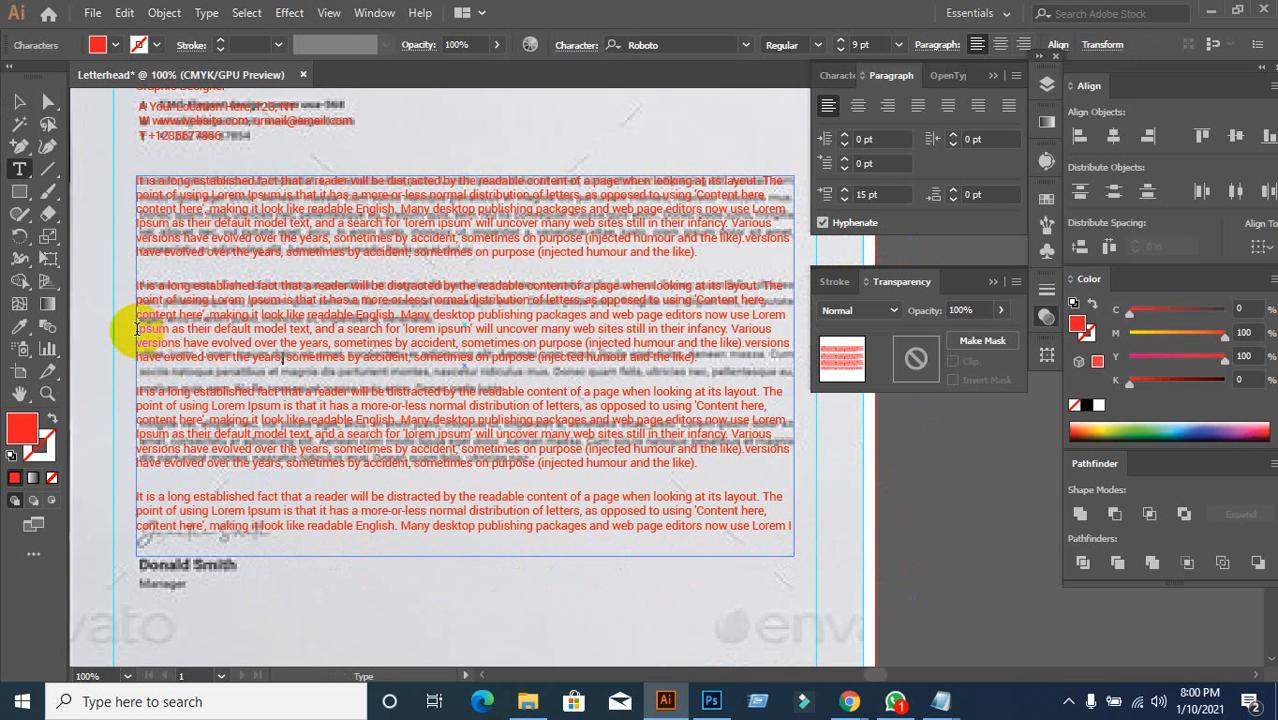
pyautogui.moveTo(137, 328); pyautogui.dragTo(722, 365)
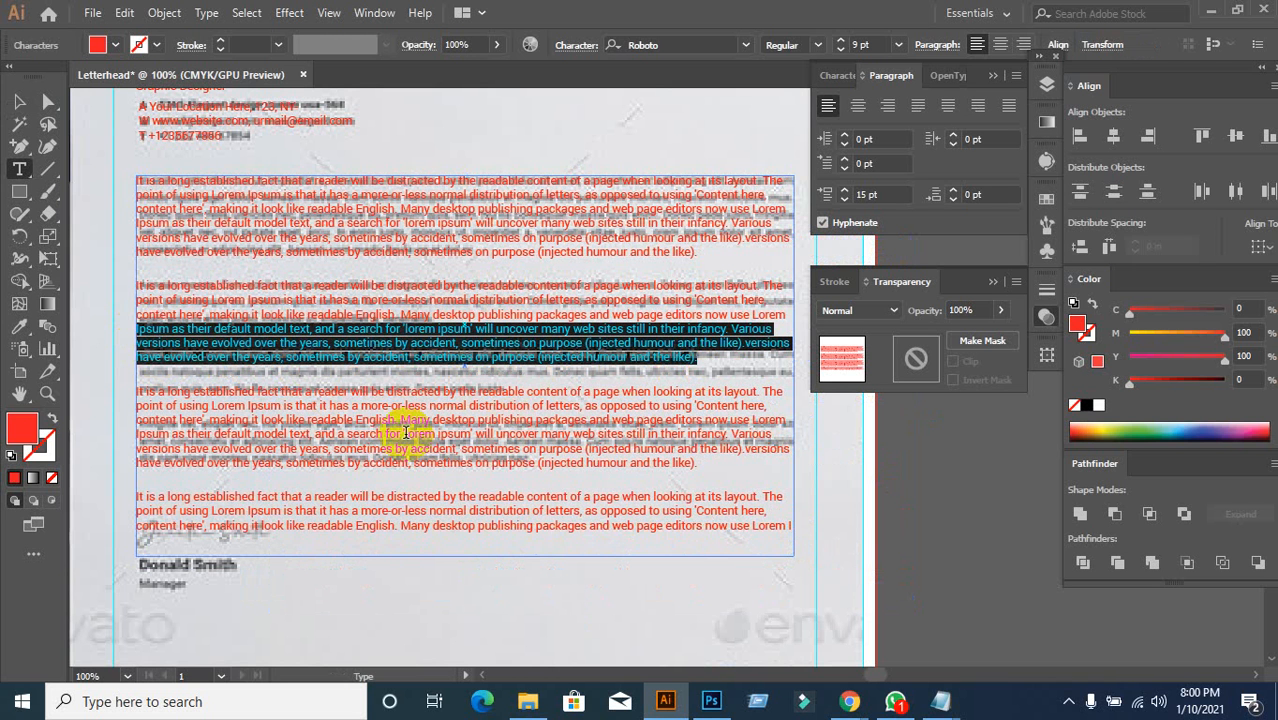
pyautogui.click(311, 345)
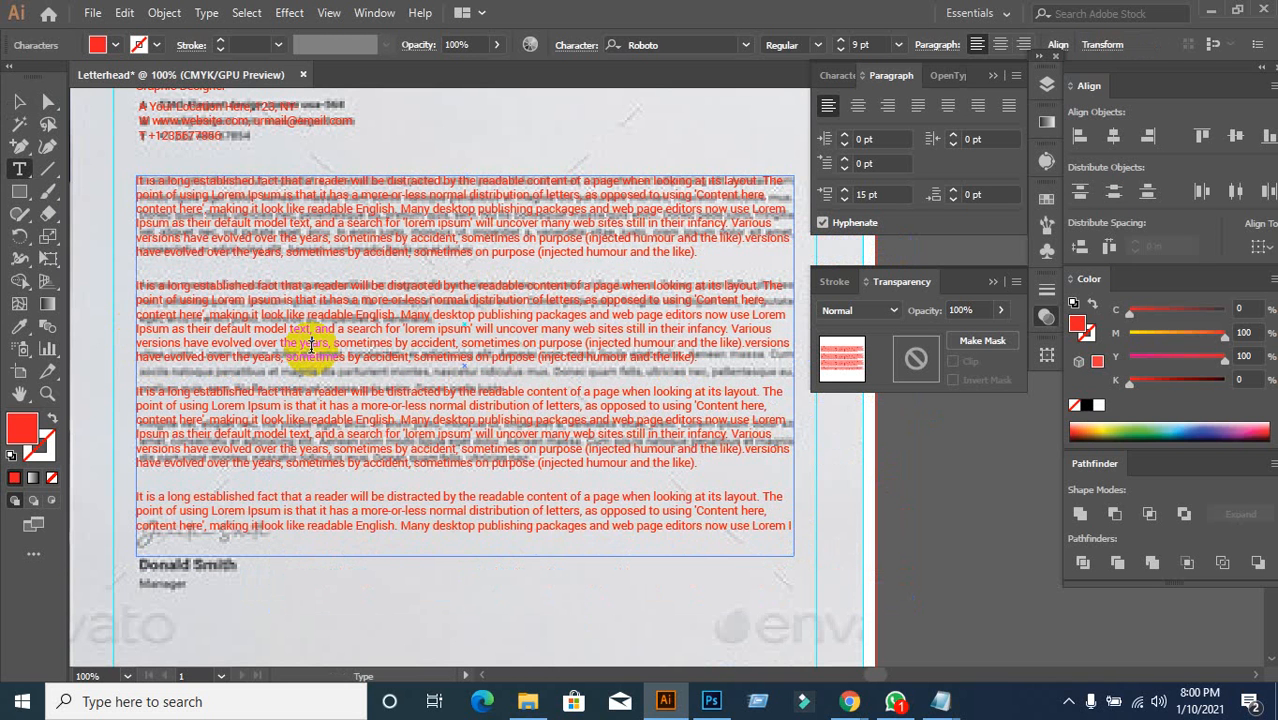
pyautogui.click(19, 101)
pyautogui.moveTo(287, 325); pyautogui.dragTo(458, 370)
pyautogui.hotkey('ctrl', 'z')
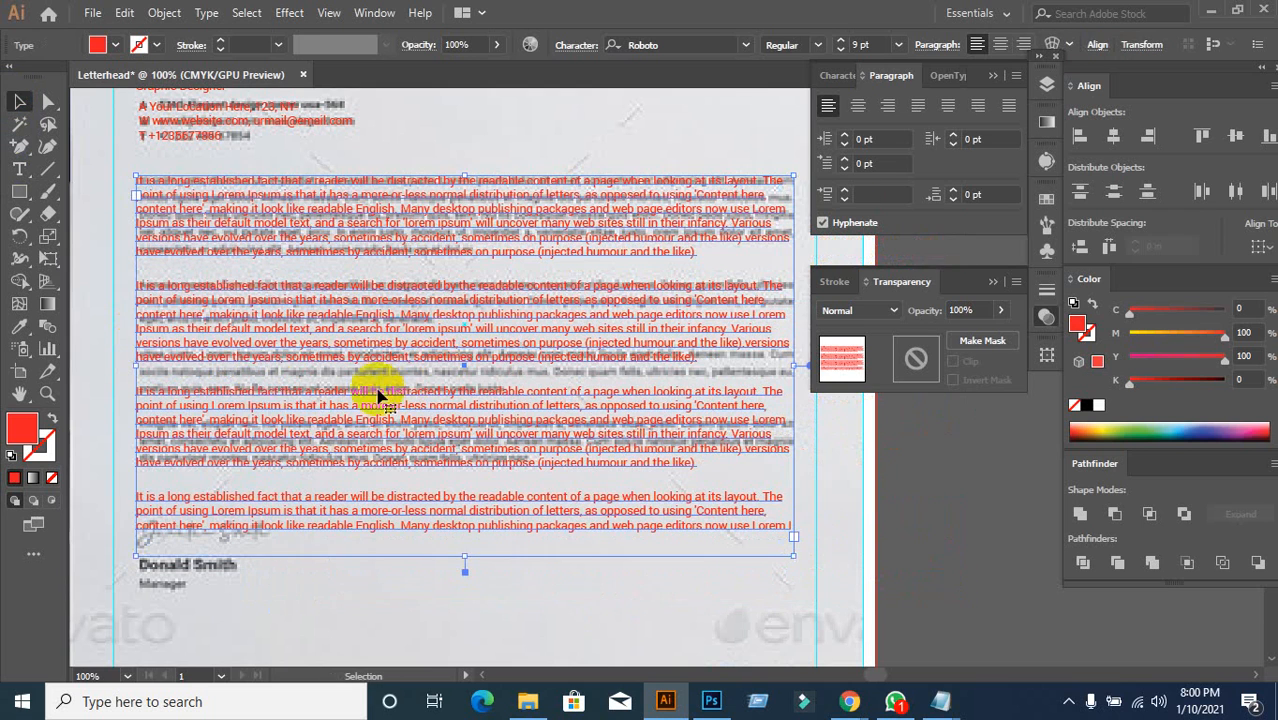
pyautogui.doubleClick(143, 333)
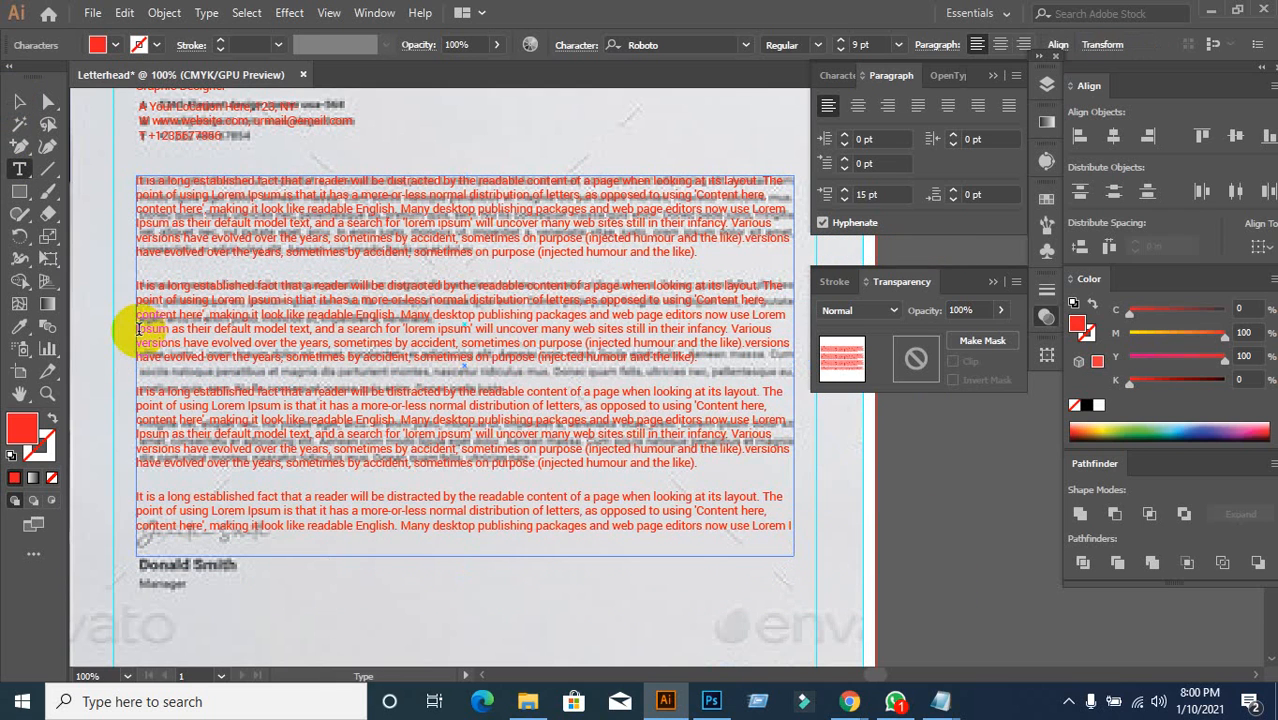
pyautogui.moveTo(138, 328); pyautogui.dragTo(337, 360)
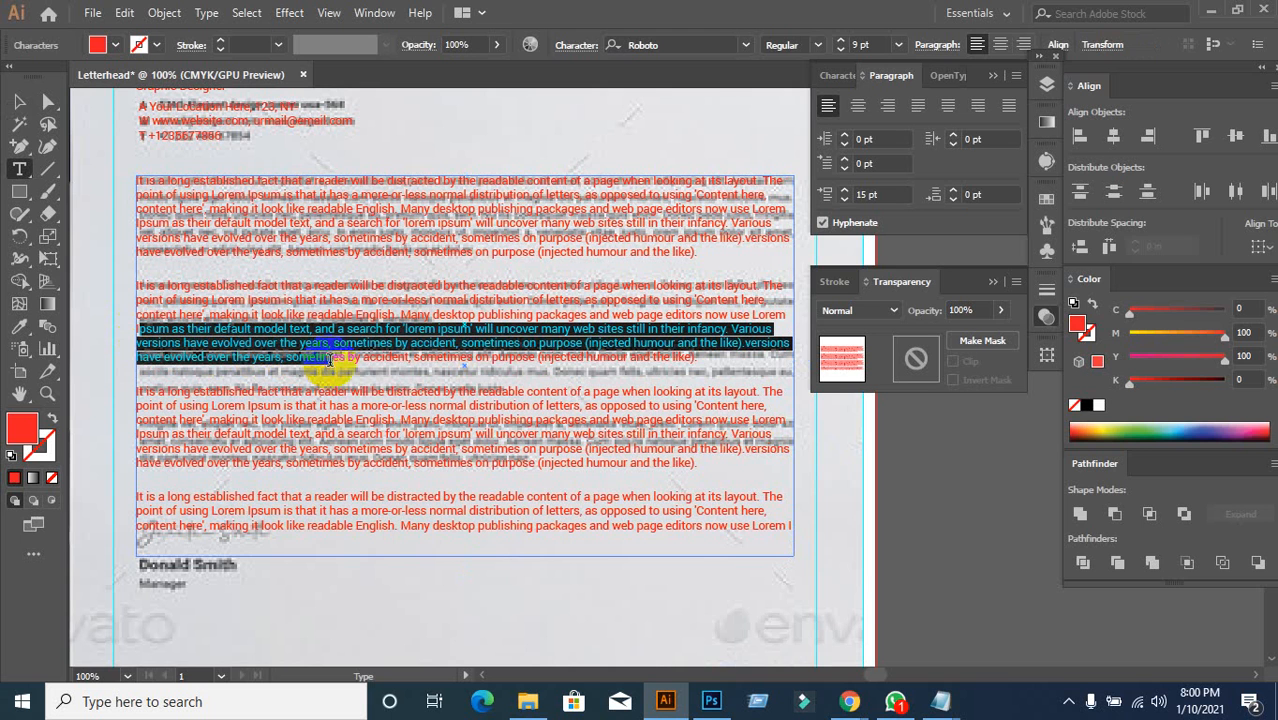
pyautogui.moveTo(848, 704)
pyautogui.click(722, 619)
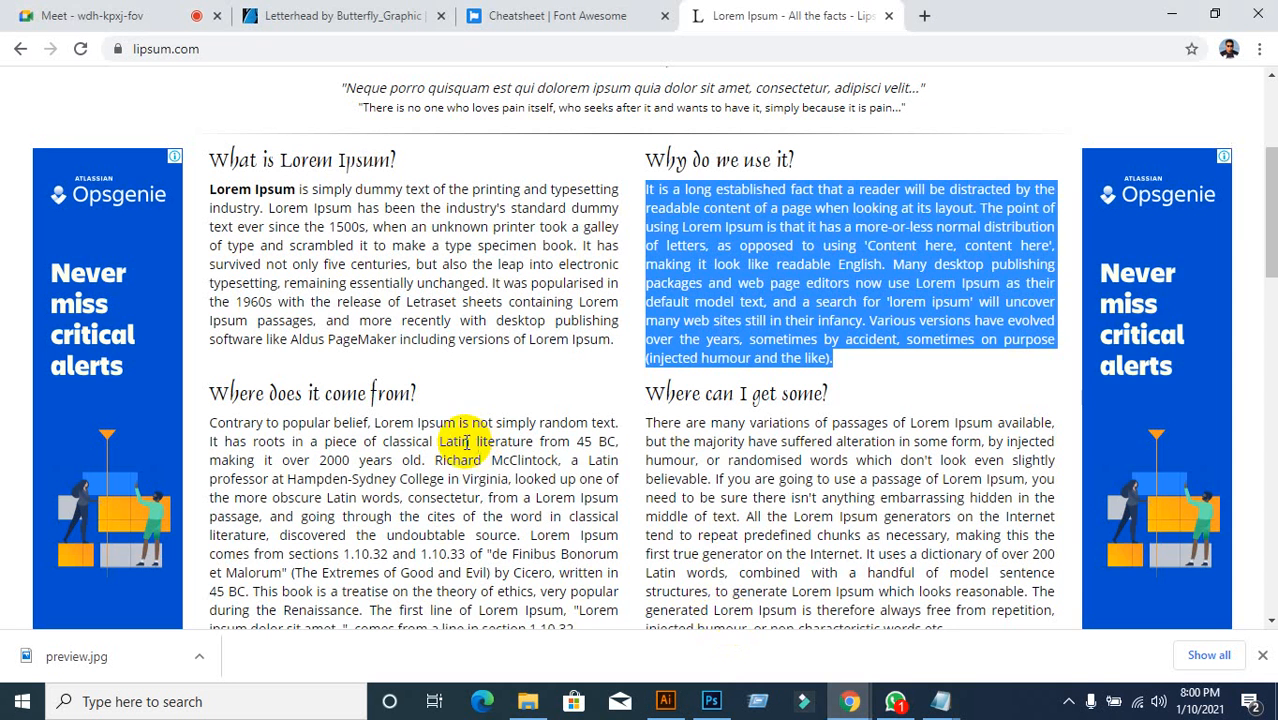
pyautogui.click(115, 15)
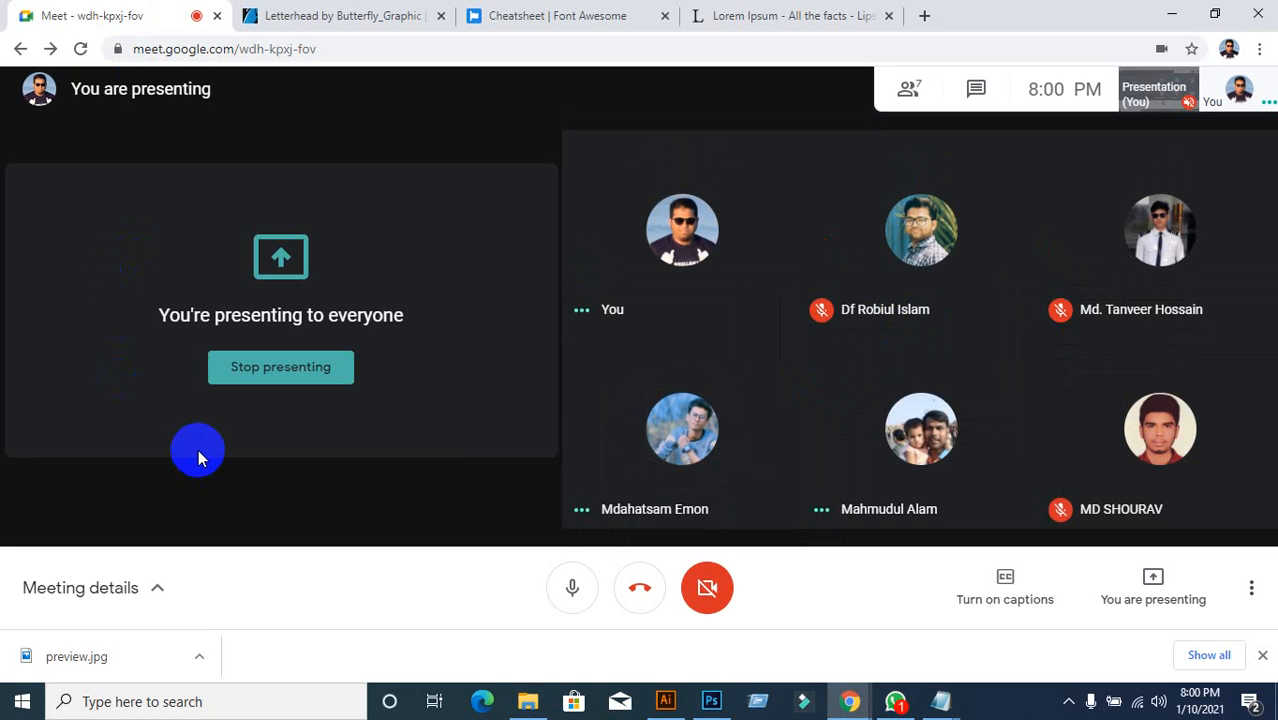
pyautogui.click(665, 701)
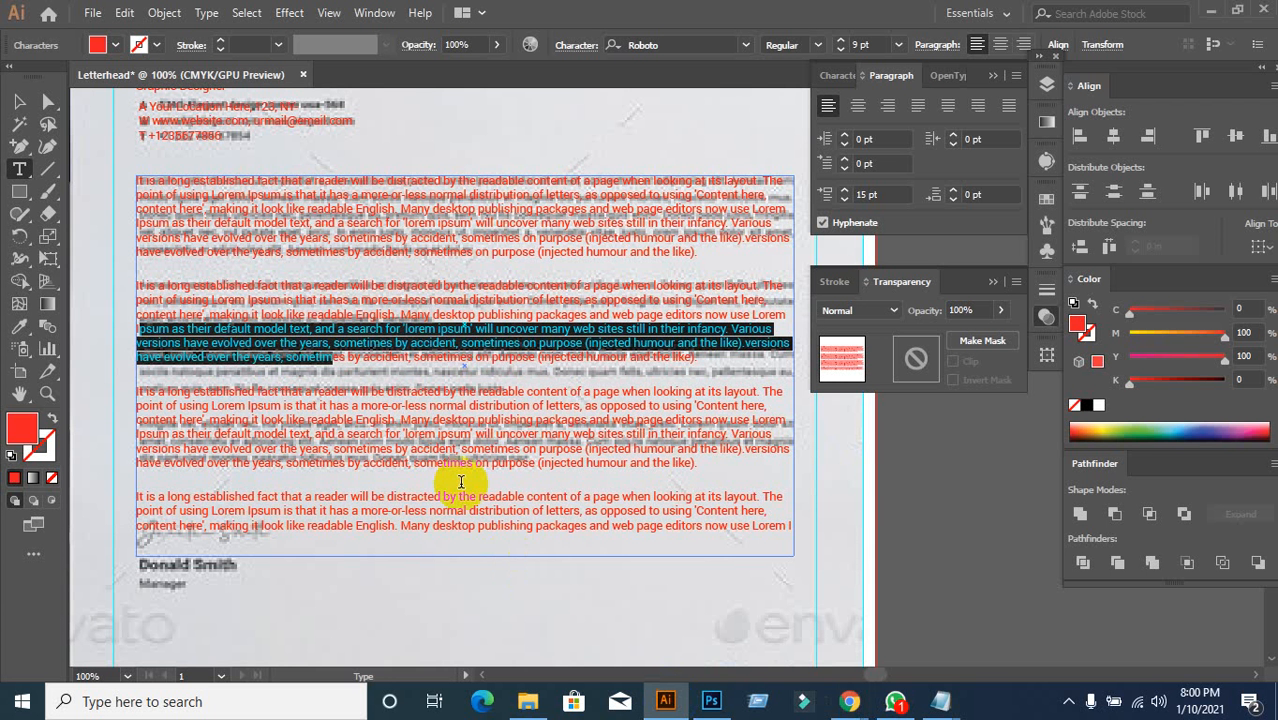
# Step: Delete the extra text after 'Ipsum' in the second body paragraph
pyautogui.click(142, 330)
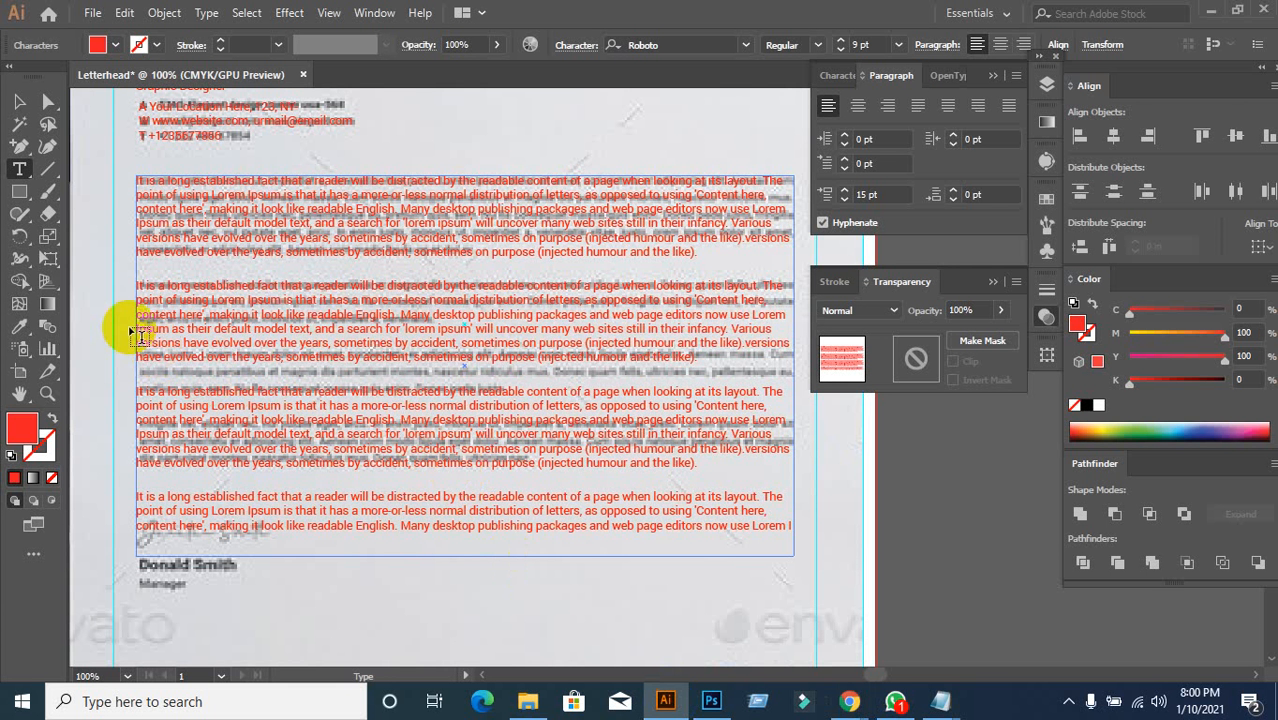
pyautogui.moveTo(140, 328); pyautogui.dragTo(747, 371)
pyautogui.press('BackSpace')
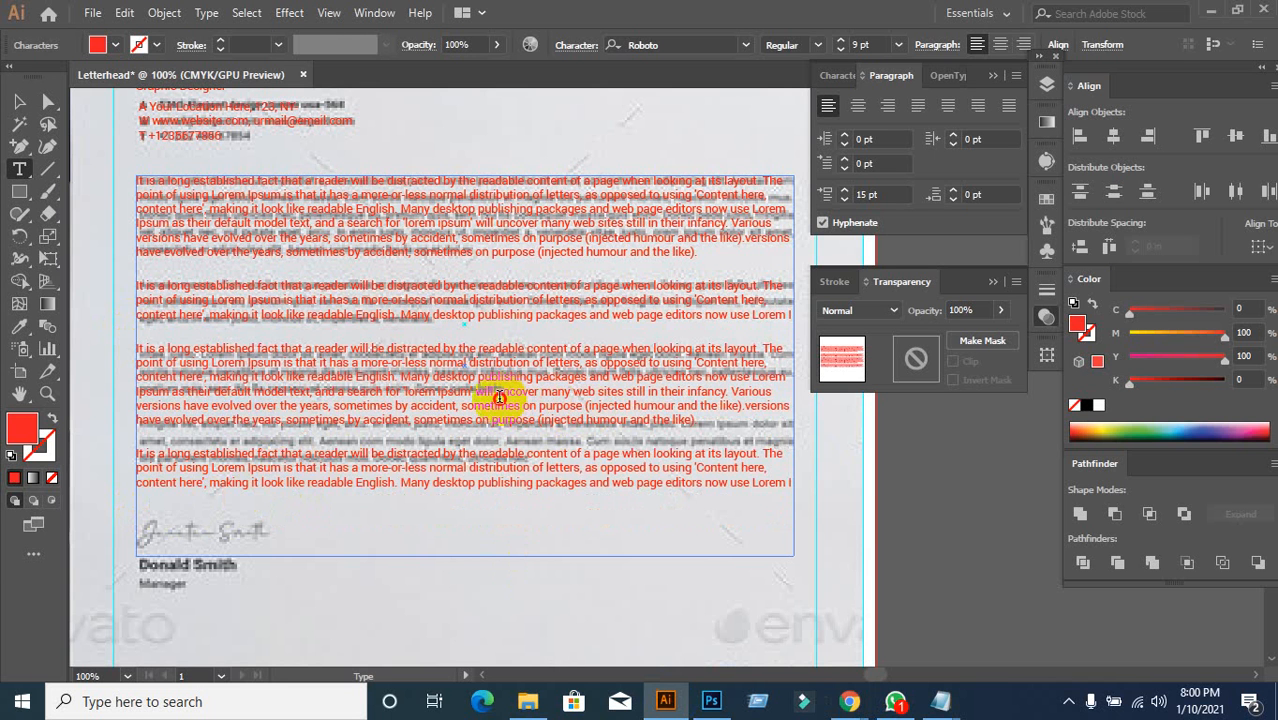
# Step: Trim the third paragraph's ending and shrink the text frame to just below it
pyautogui.moveTo(499, 397); pyautogui.dragTo(716, 437)
pyautogui.press('BackSpace')
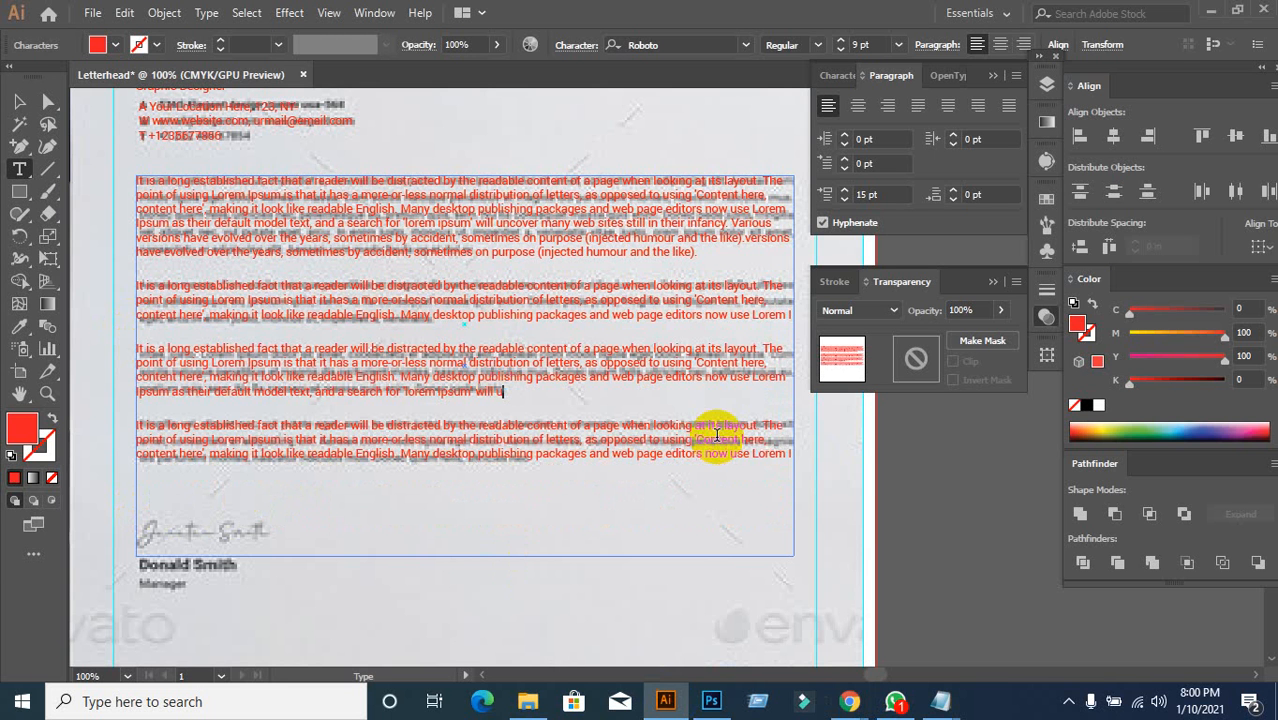
pyautogui.click(20, 103)
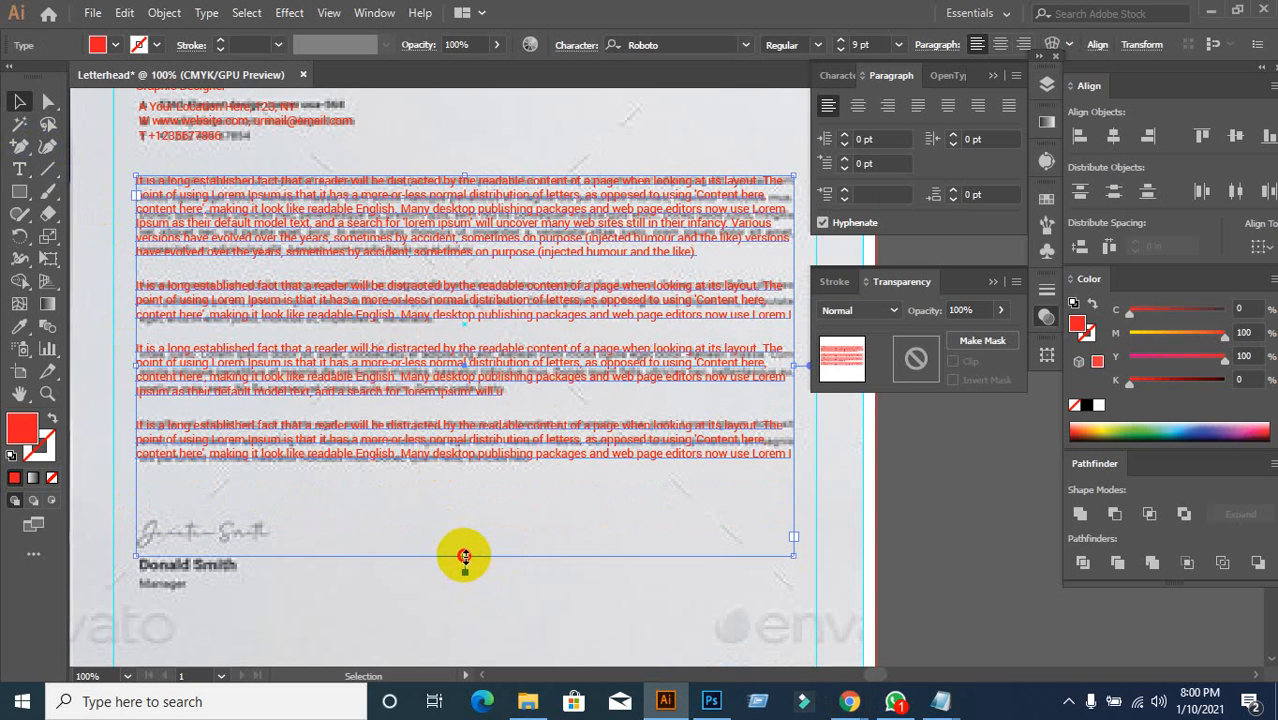
pyautogui.moveTo(464, 556); pyautogui.dragTo(471, 464)
# Step: Justify the red body text frame with each paragraph's last line aligned left
pyautogui.click(536, 549)
pyautogui.scroll(-1, 537, 551)
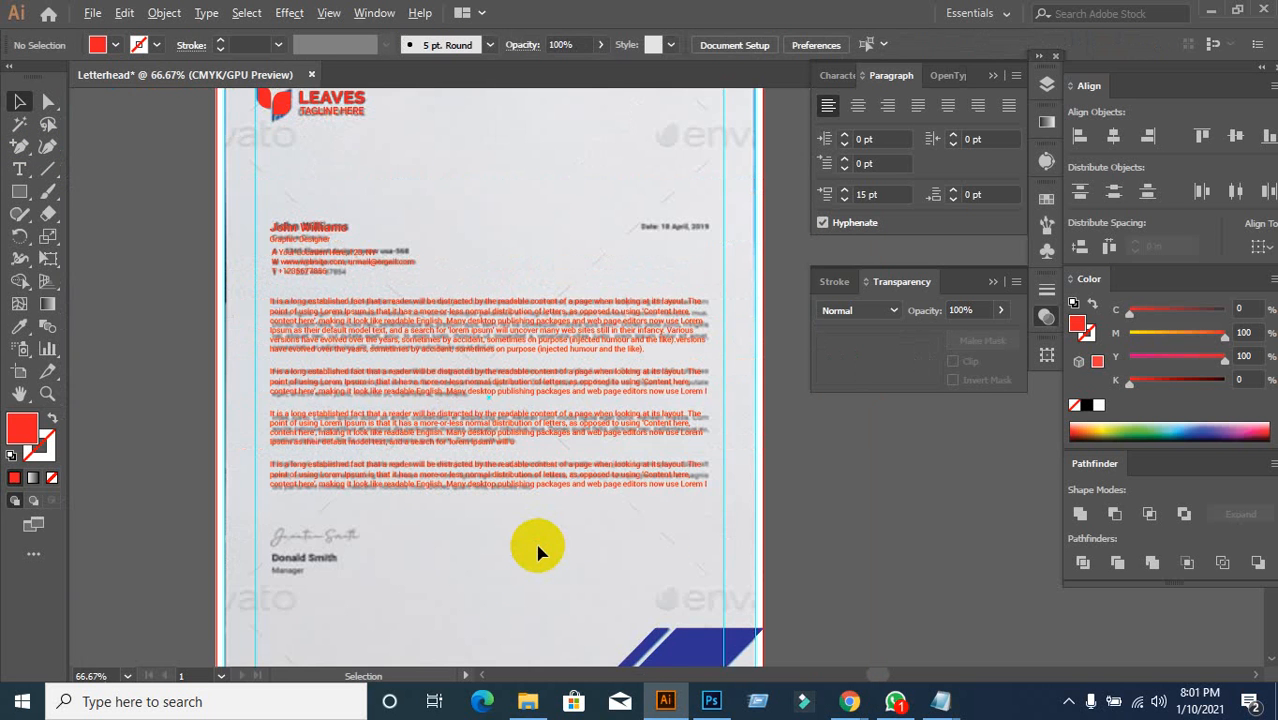
pyautogui.moveTo(508, 588); pyautogui.dragTo(500, 484)
pyautogui.click(533, 306)
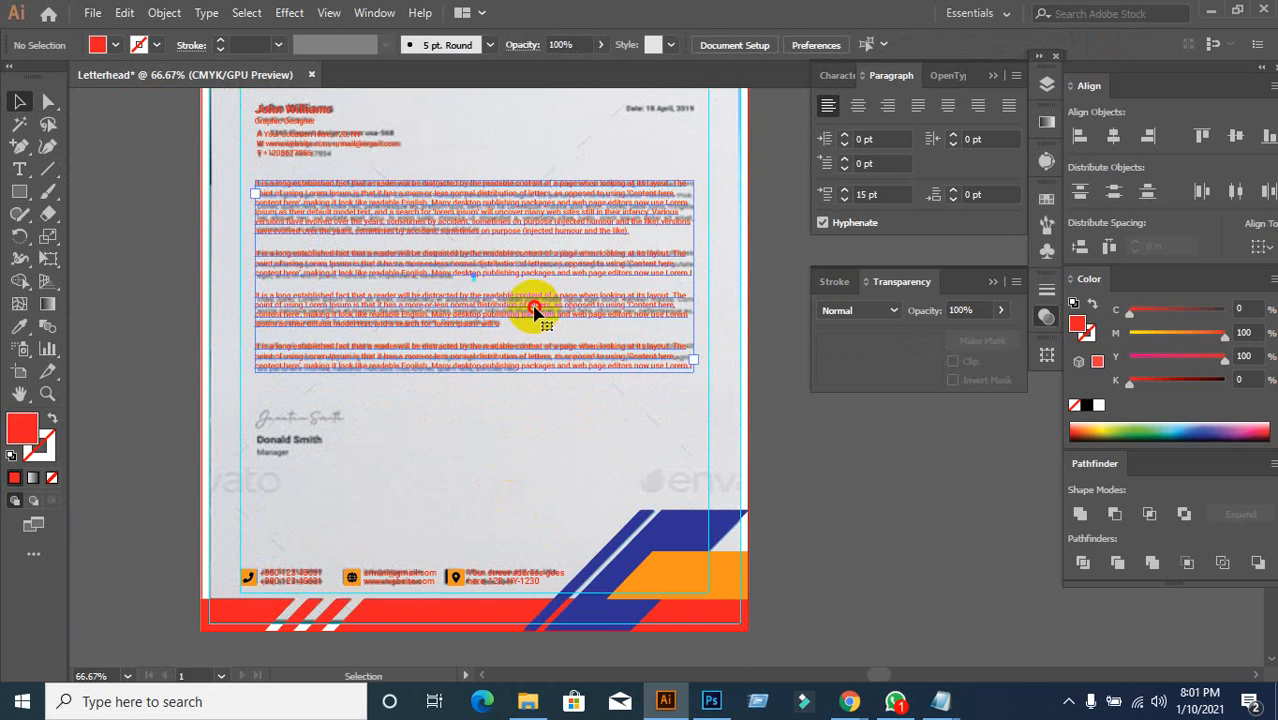
pyautogui.moveTo(606, 248); pyautogui.dragTo(646, 389)
pyautogui.hotkey('ctrl', 'z')
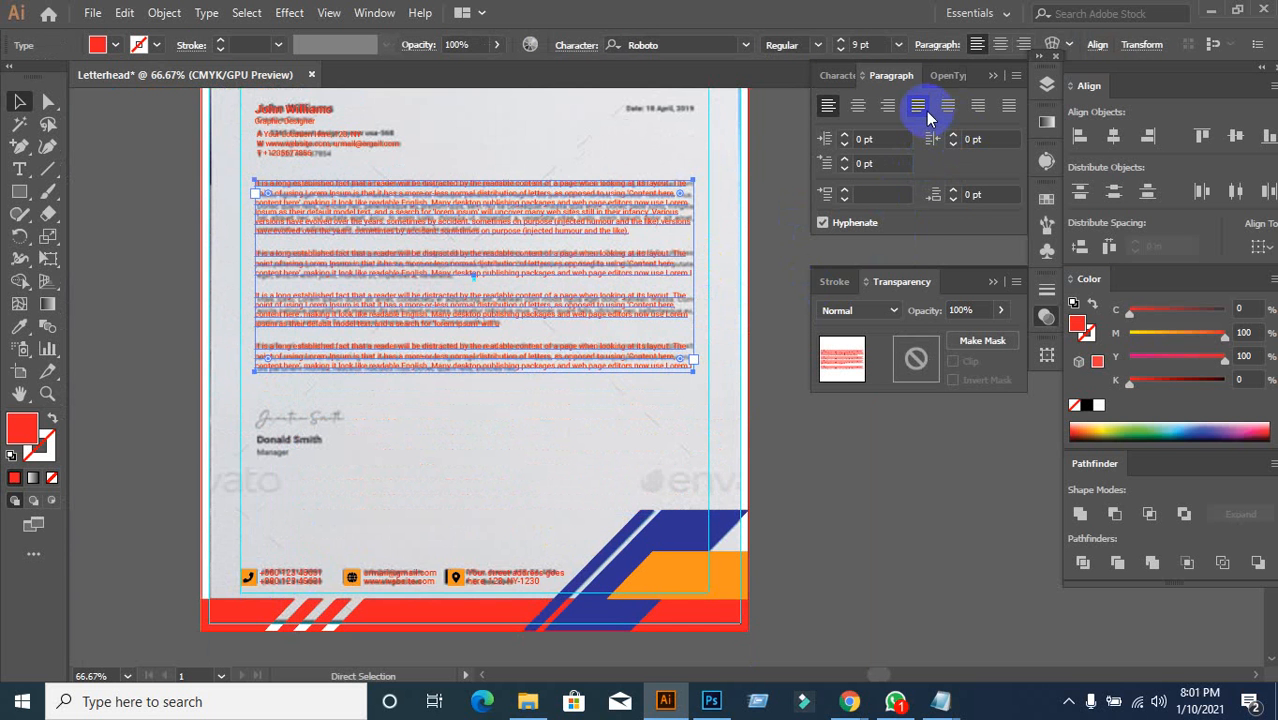
pyautogui.click(918, 106)
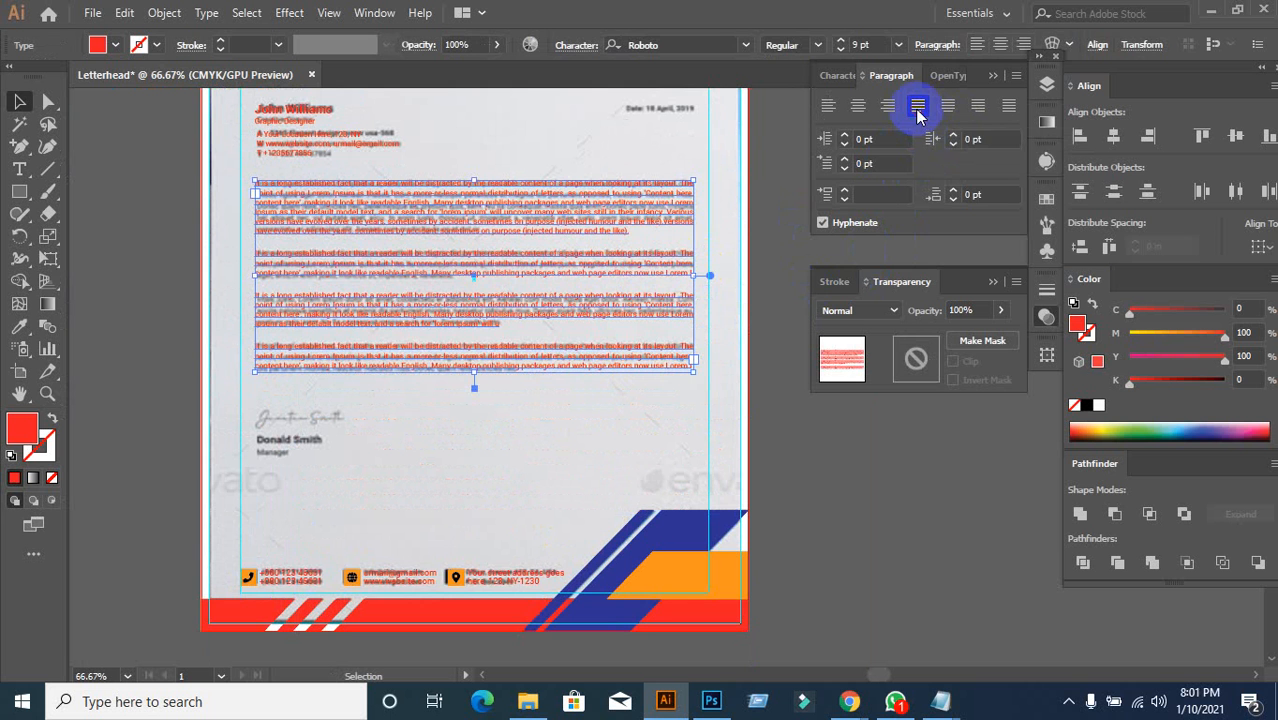
pyautogui.click(513, 450)
pyautogui.scroll(-2, 490, 465)
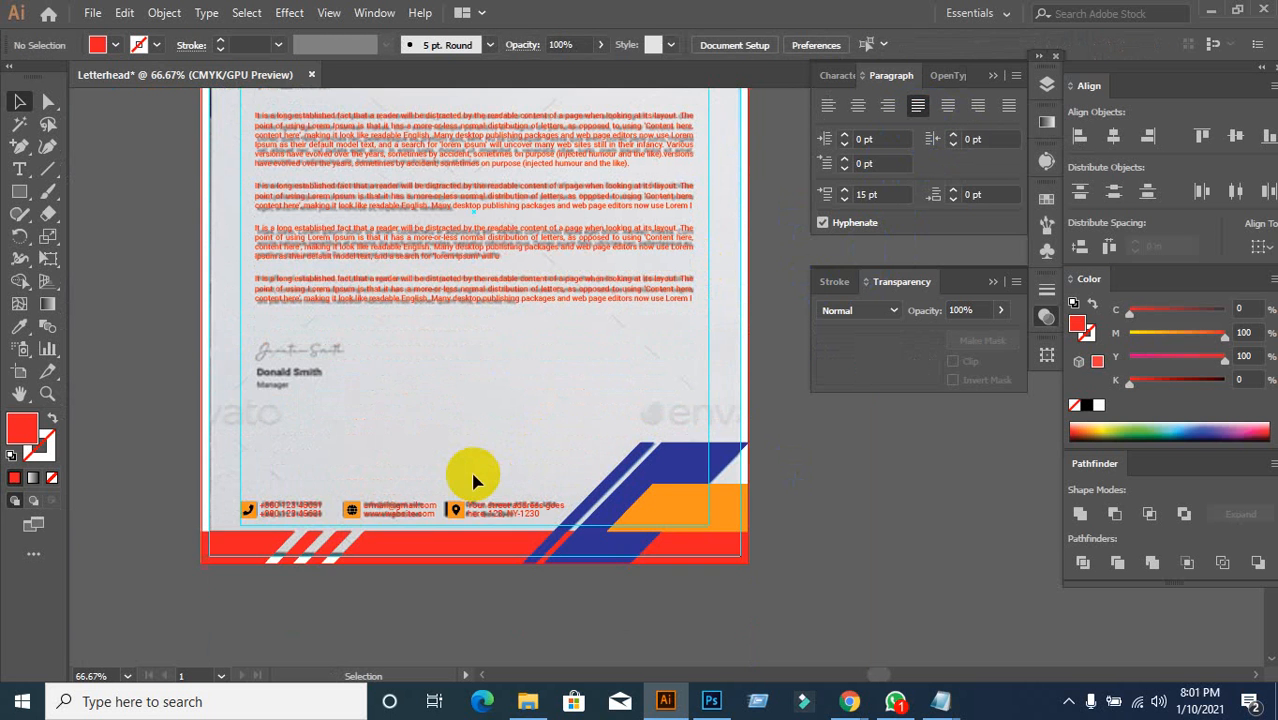
pyautogui.scroll(-1, 409, 453)
pyautogui.scroll(1, 240, 379)
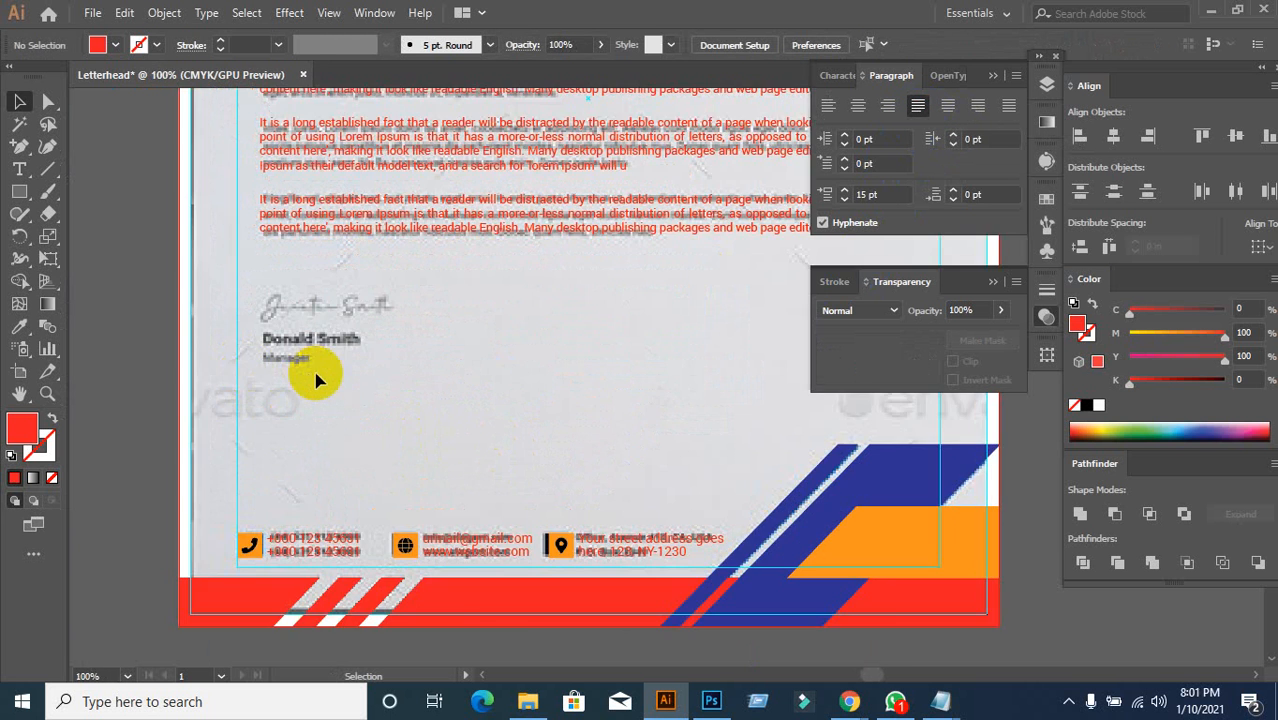
pyautogui.scroll(-1, 316, 380)
pyautogui.click(19, 169)
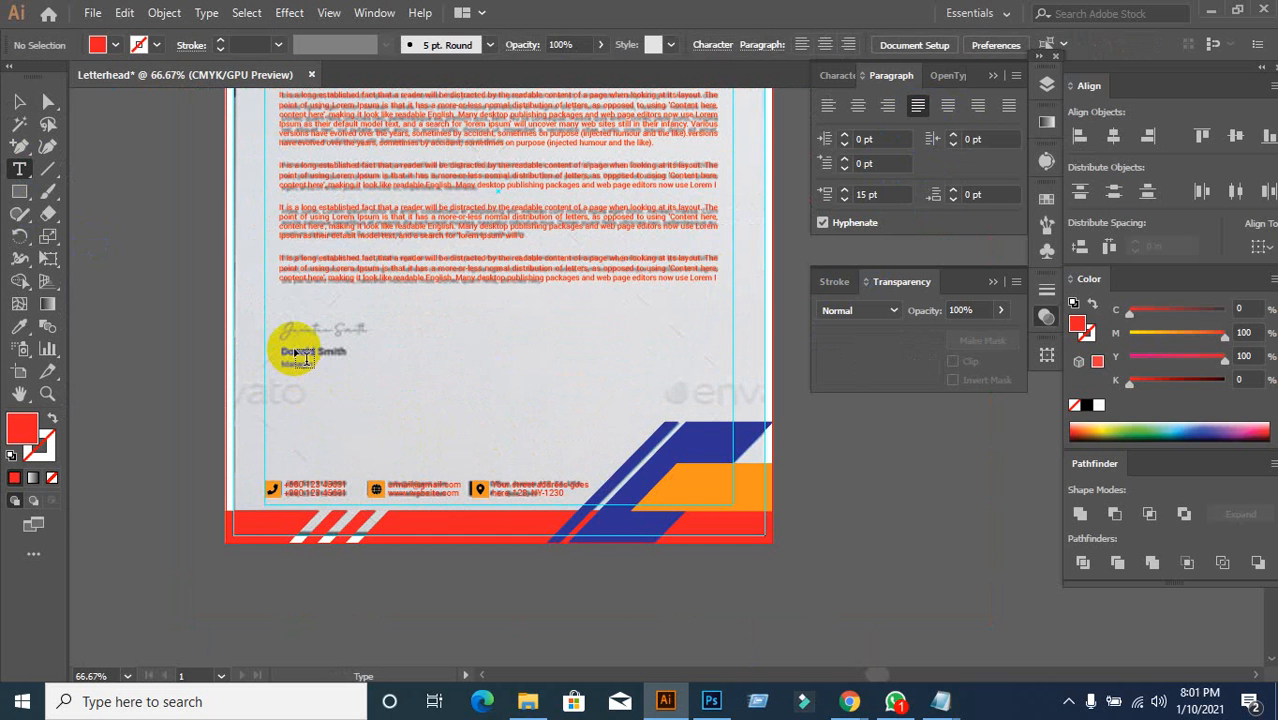
pyautogui.click(433, 368)
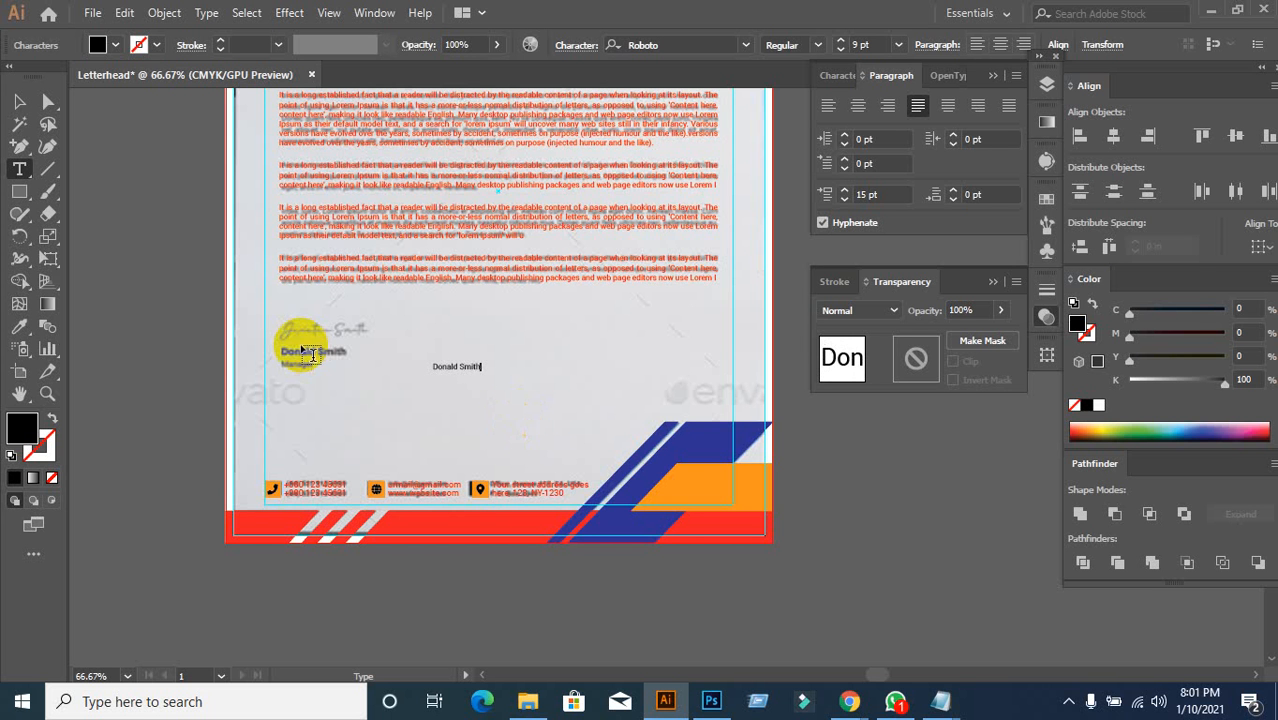
pyautogui.click(19, 101)
pyautogui.scroll(1, 393, 400)
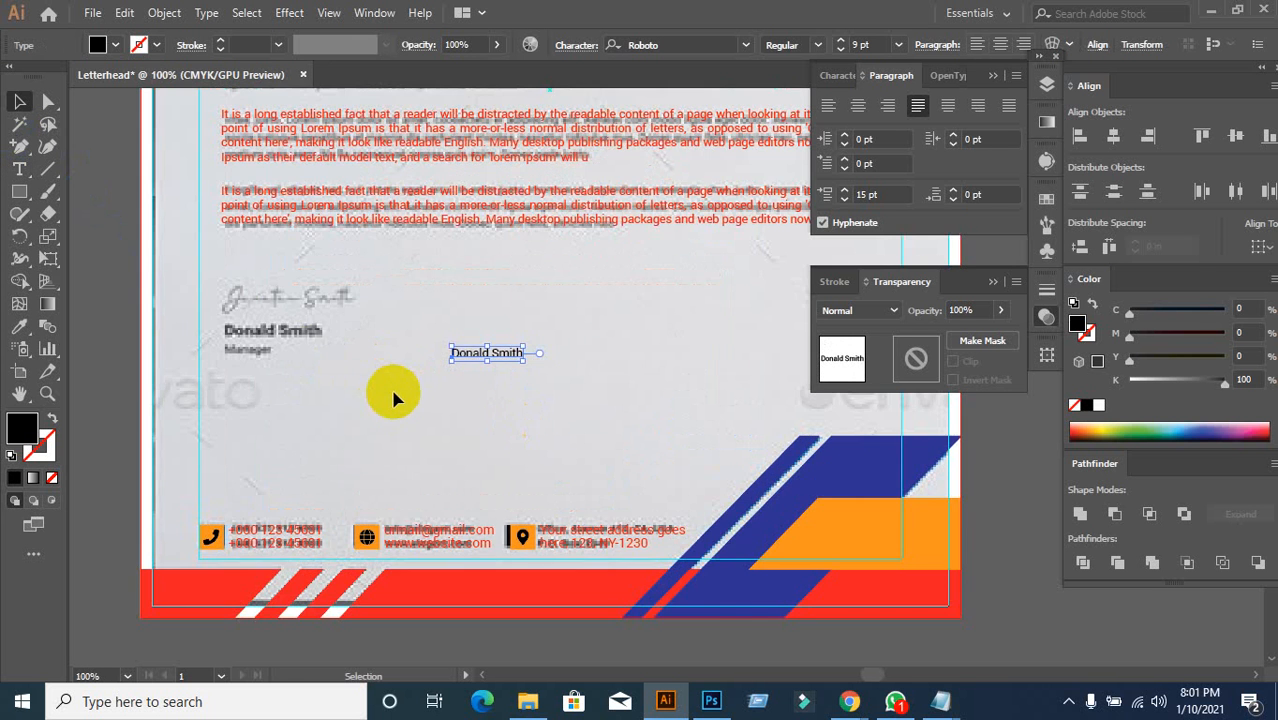
pyautogui.scroll(2, 391, 394)
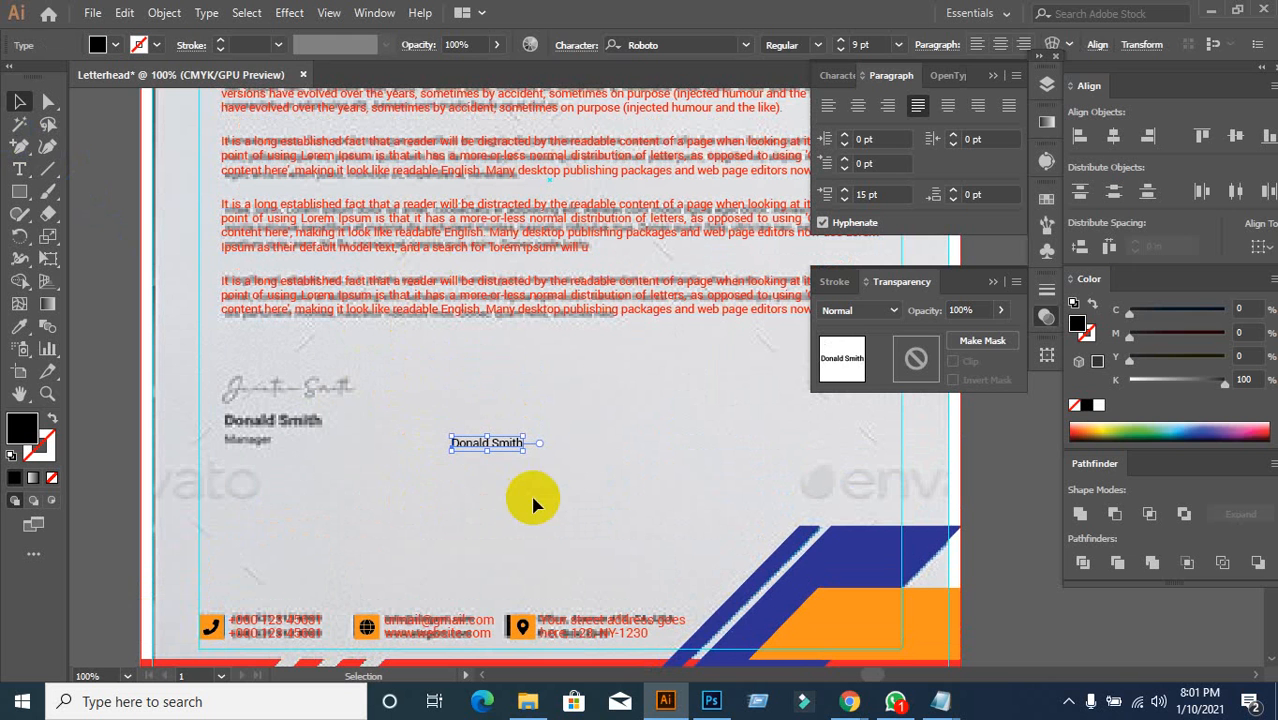
pyautogui.click(497, 455)
pyautogui.moveTo(497, 452)
pyautogui.mouseDown()
pyautogui.moveTo(399, 429)
pyautogui.moveTo(272, 429)
pyautogui.mouseUp()
pyautogui.click(356, 488)
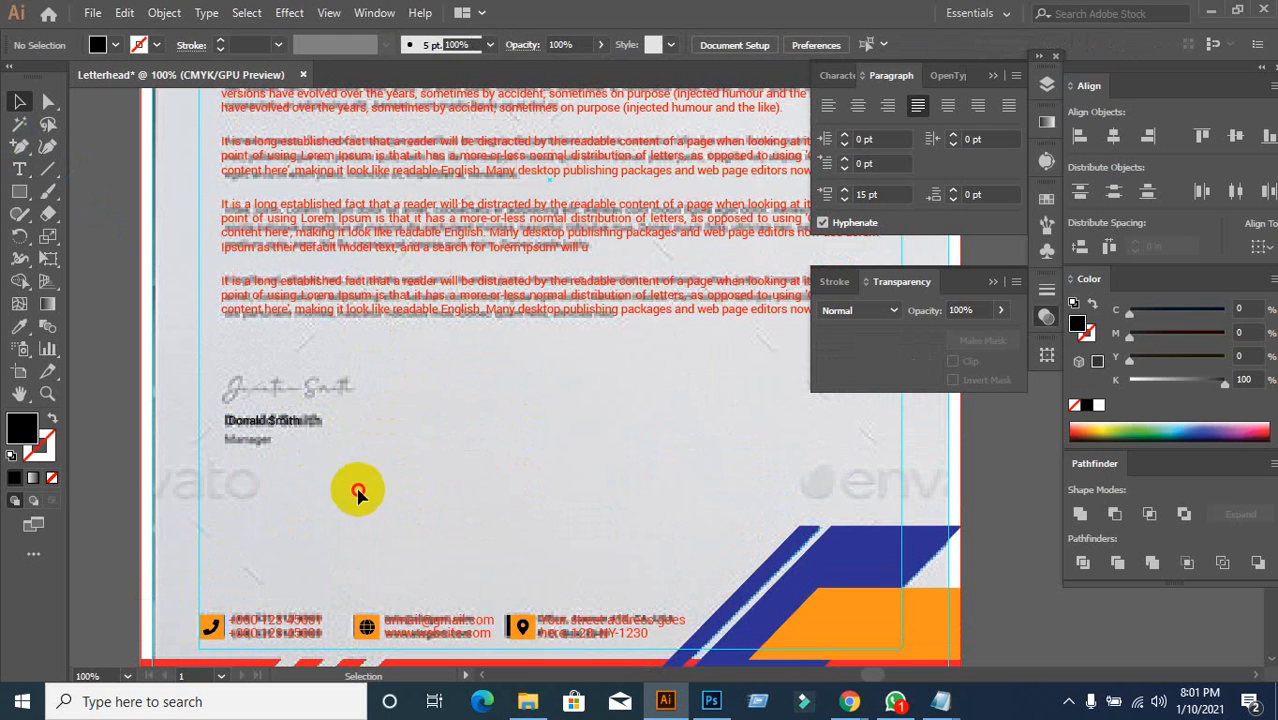
# Step: Give the Donald Smith text a red fill, Bold style and 12 pt size
pyautogui.click(285, 428)
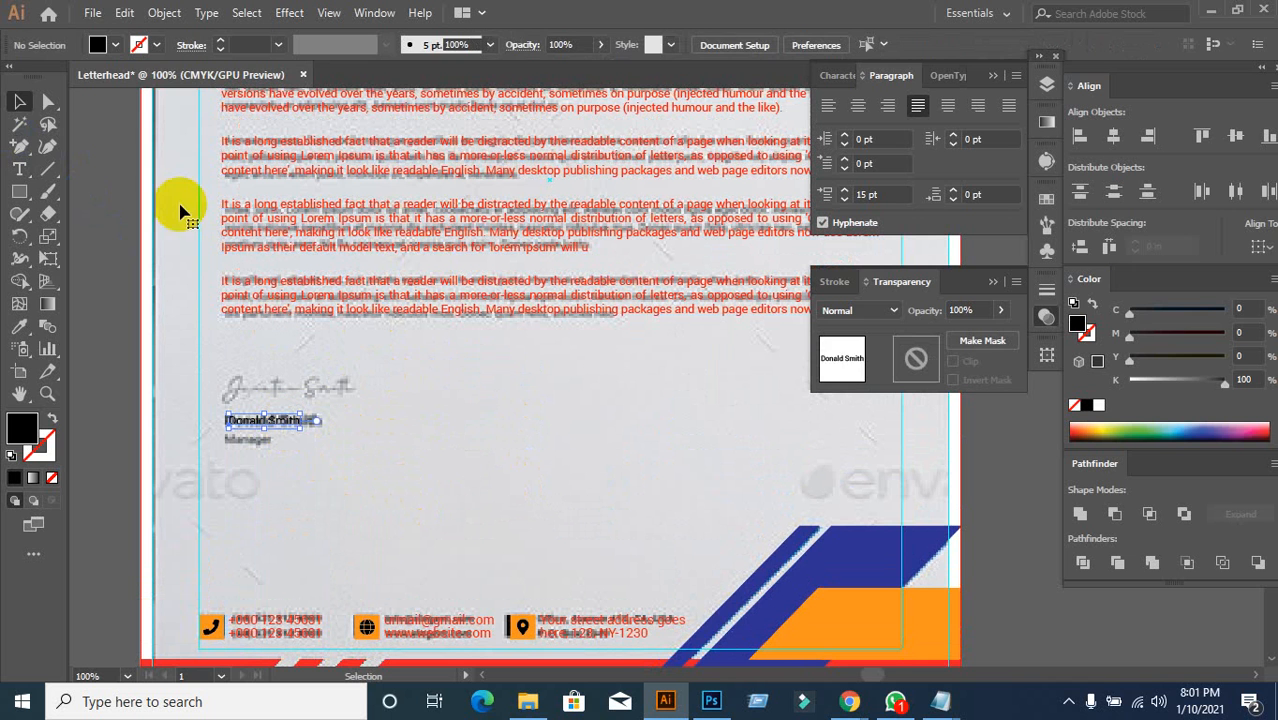
pyautogui.click(104, 45)
pyautogui.click(65, 79)
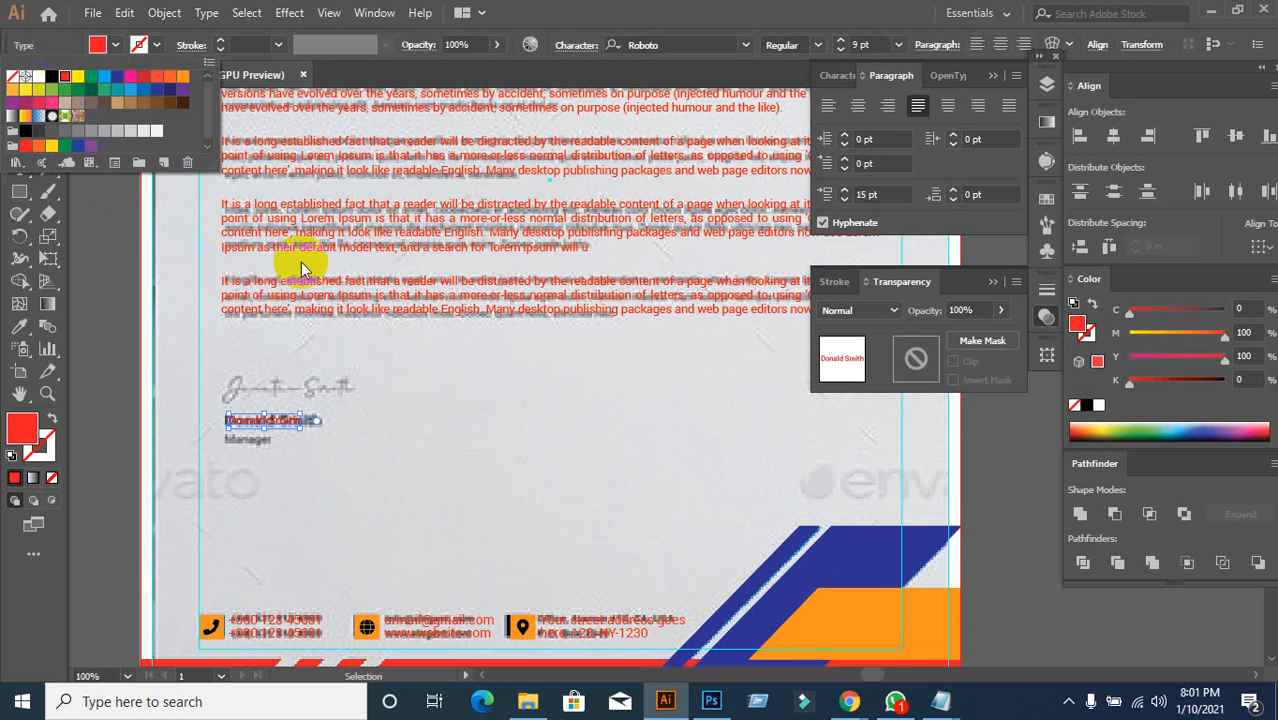
pyautogui.click(472, 420)
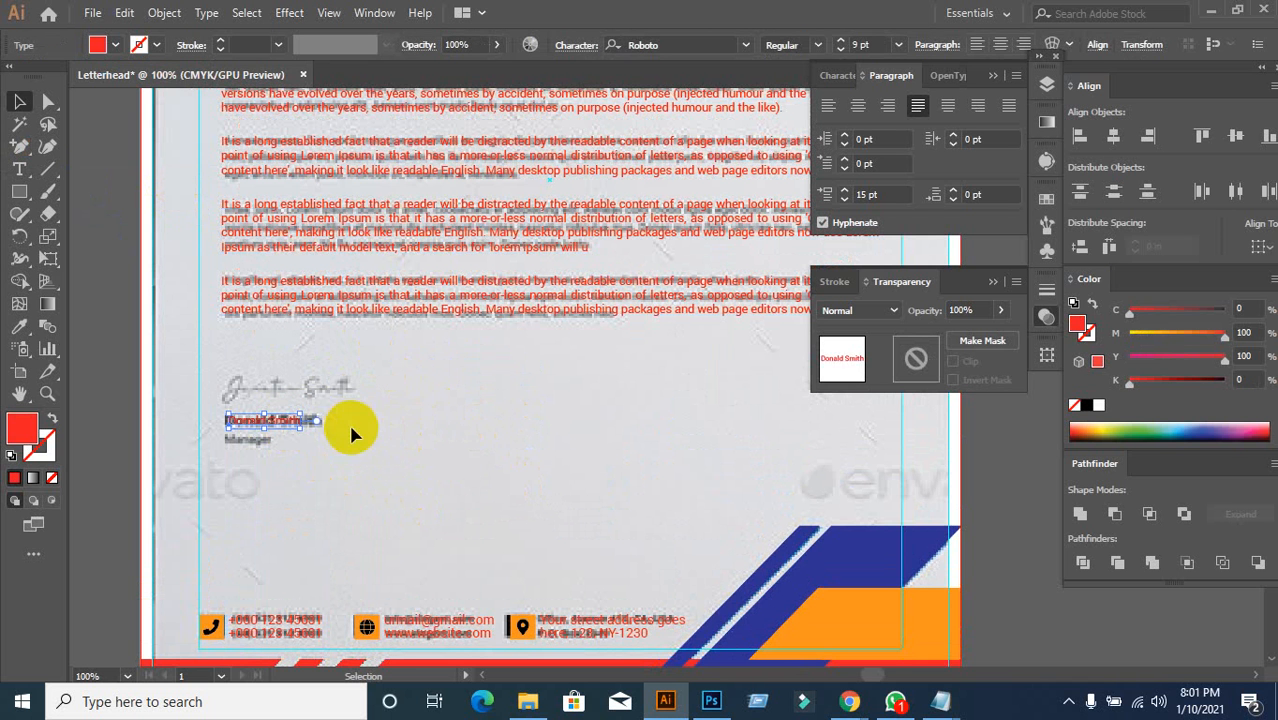
pyautogui.click(272, 428)
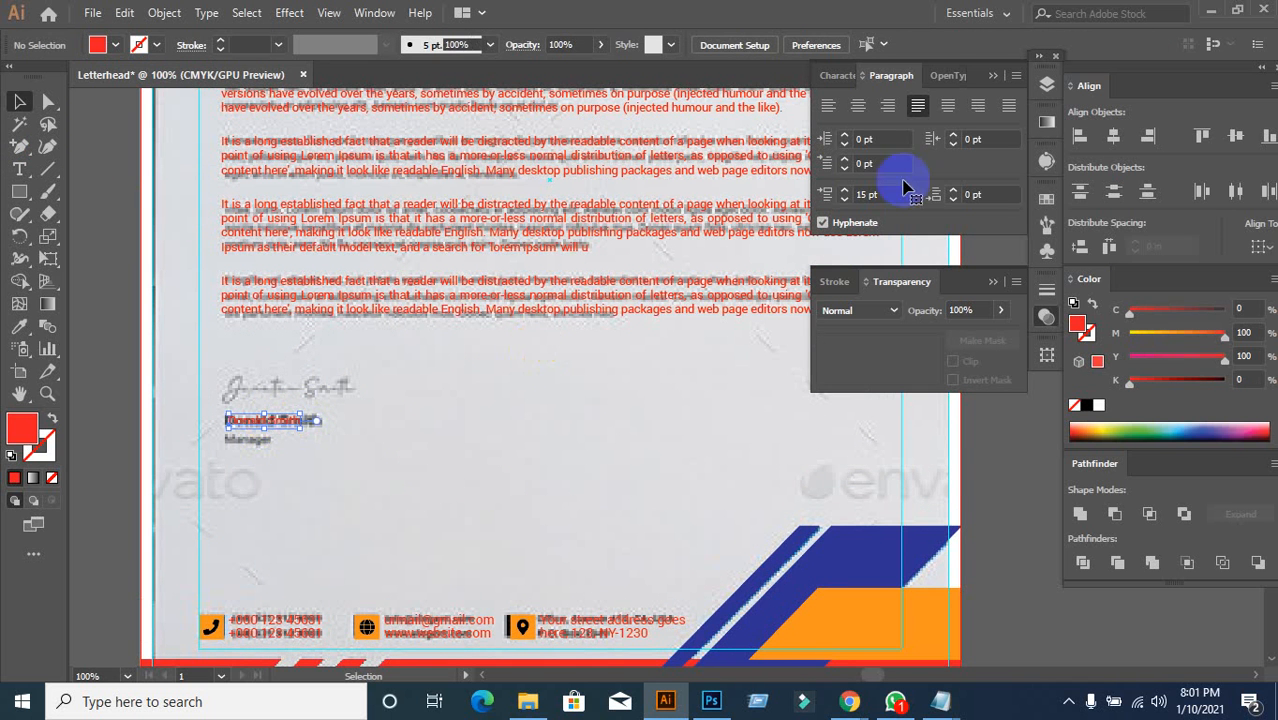
pyautogui.click(838, 76)
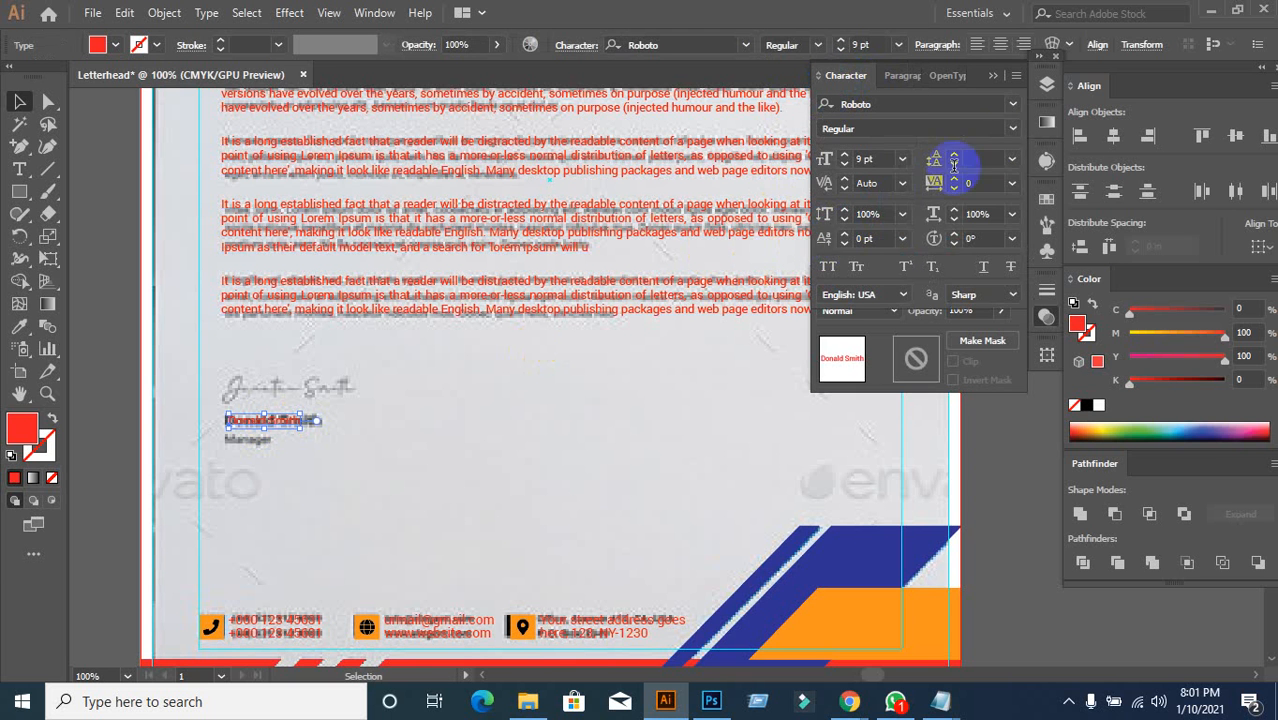
pyautogui.click(1010, 135)
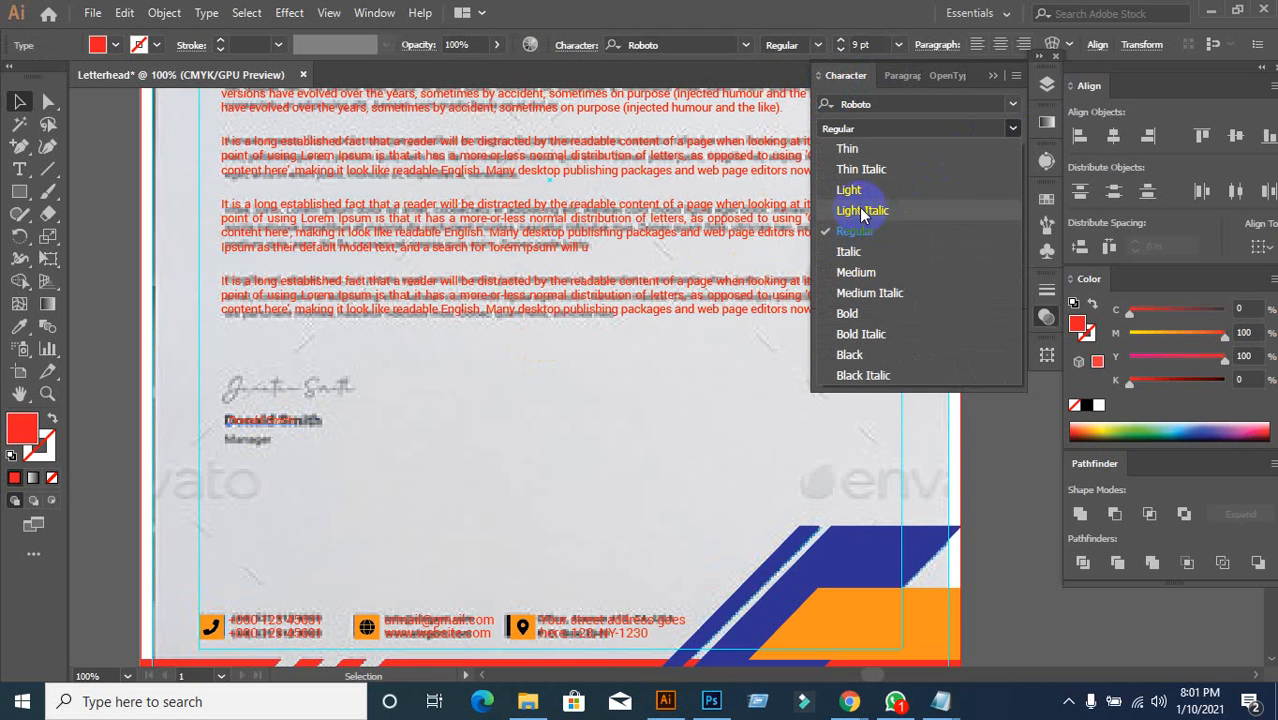
pyautogui.click(847, 313)
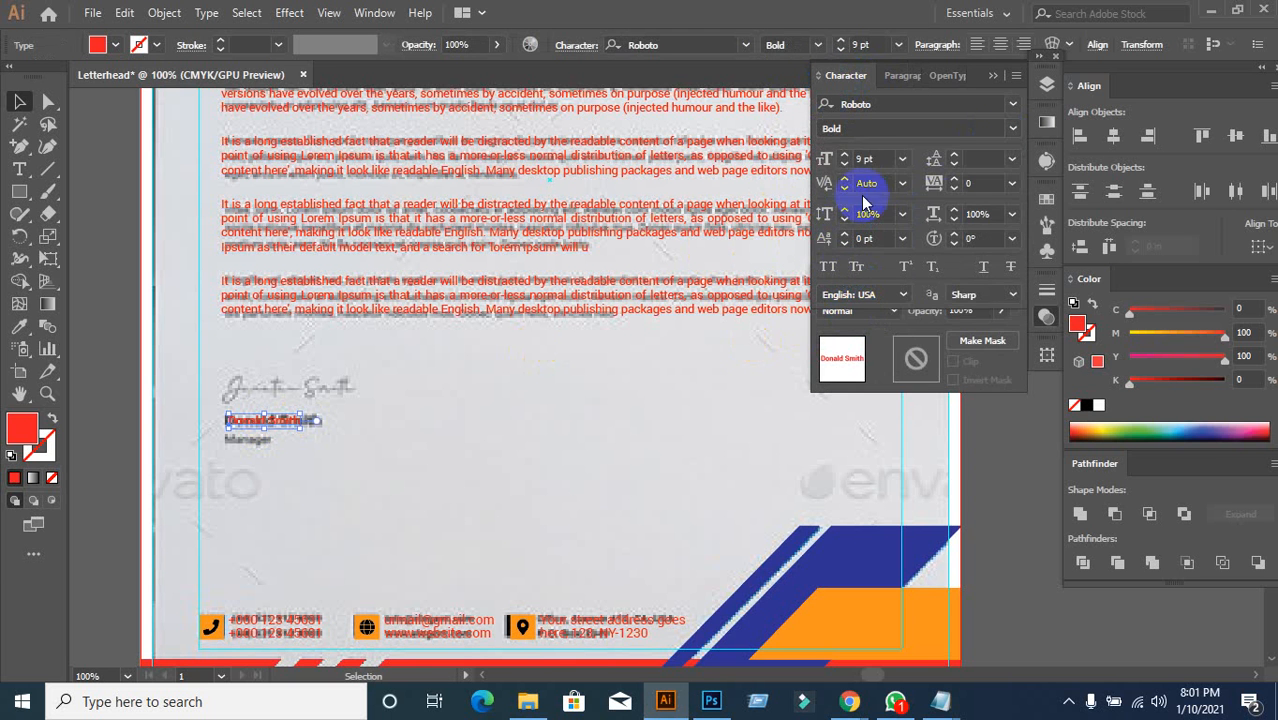
pyautogui.click(884, 160)
pyautogui.press('Up')
pyautogui.press('Up')
pyautogui.press('Up')
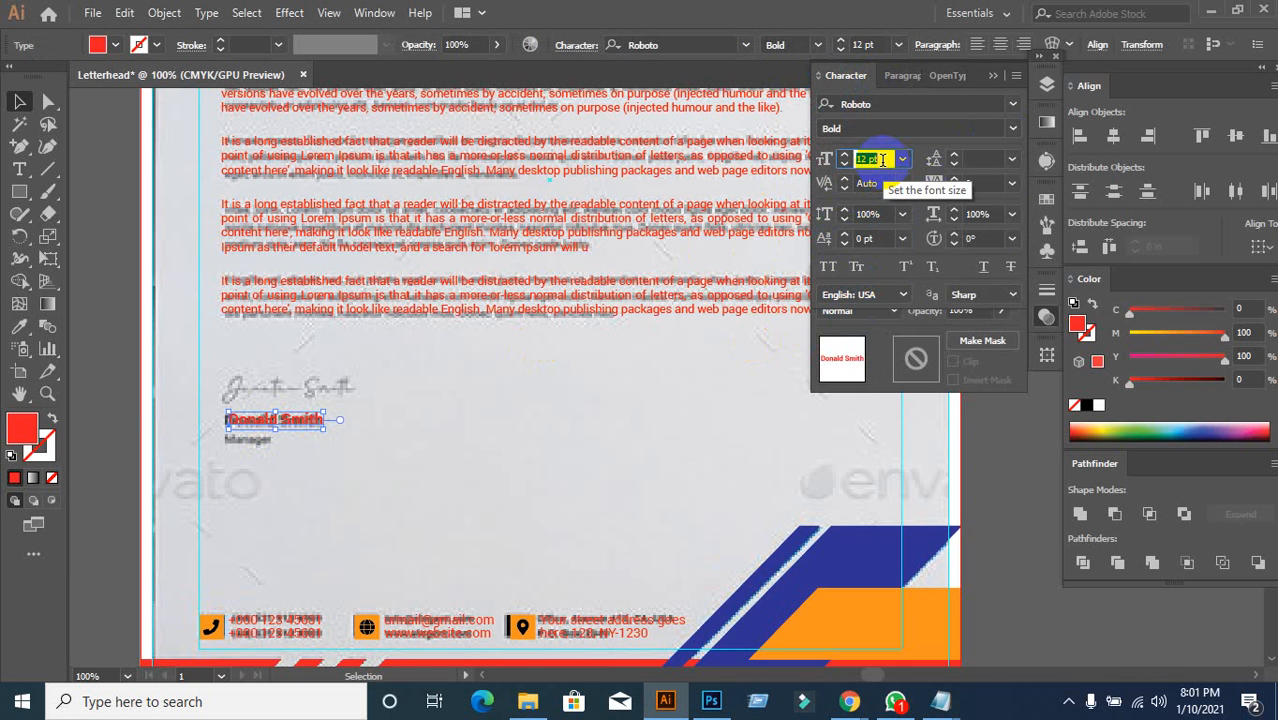
# Step: Line the name up over the reference name, with a copy placed beneath it
pyautogui.scroll(-1, 480, 452)
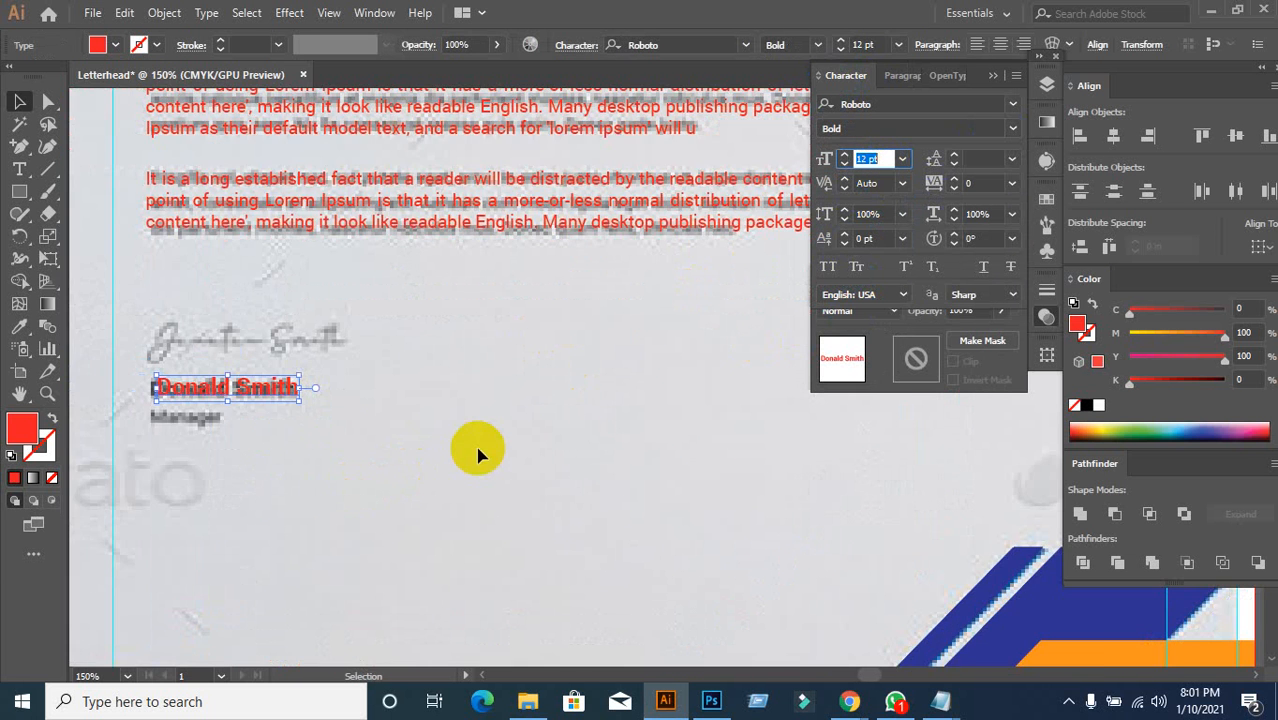
pyautogui.moveTo(378, 437); pyautogui.dragTo(538, 430)
pyautogui.moveTo(407, 388); pyautogui.dragTo(364, 418)
pyautogui.click(480, 449)
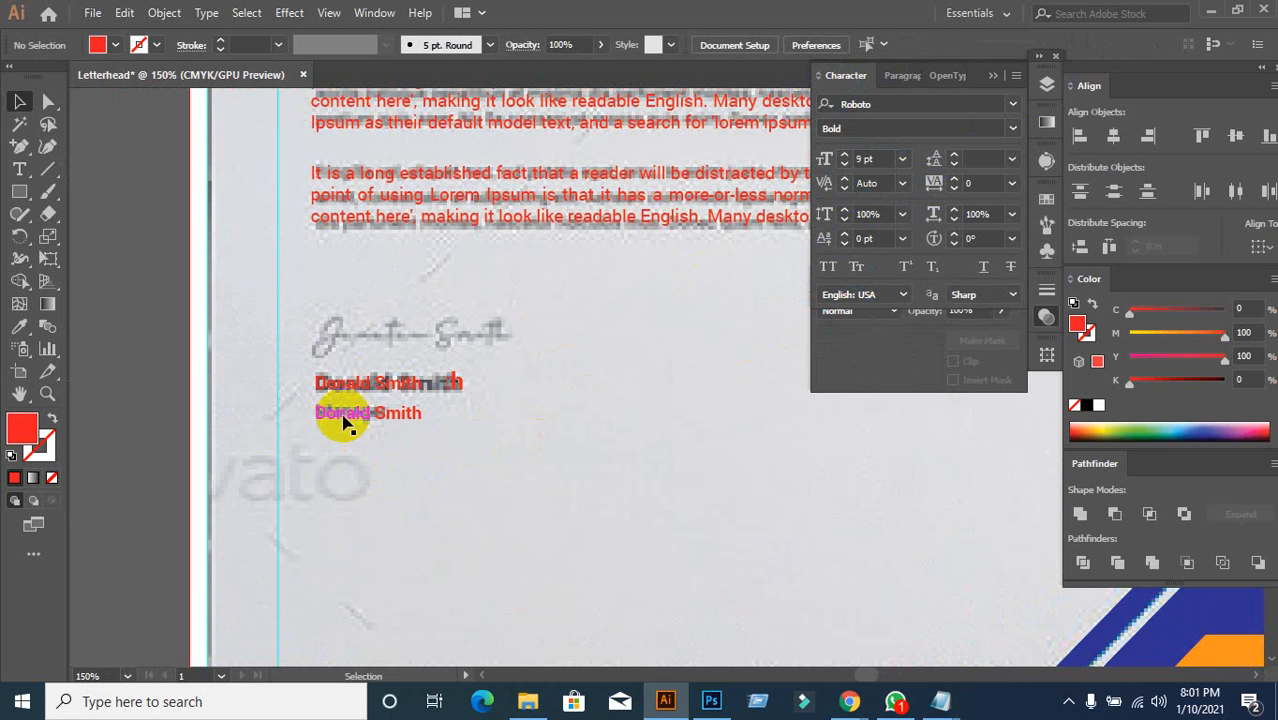
# Step: Replace the copied name's text with 'Manager' over the reference job title
pyautogui.click(343, 421)
pyautogui.tripleClick(352, 420)
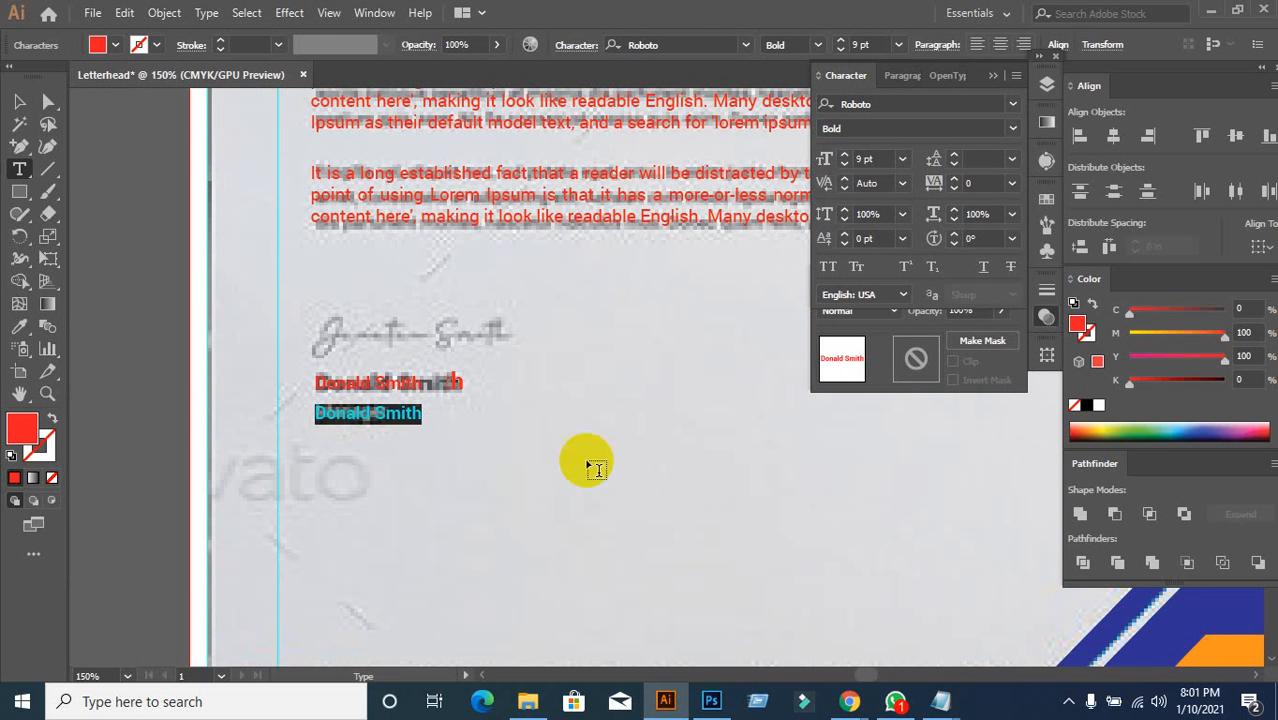
pyautogui.write('m')
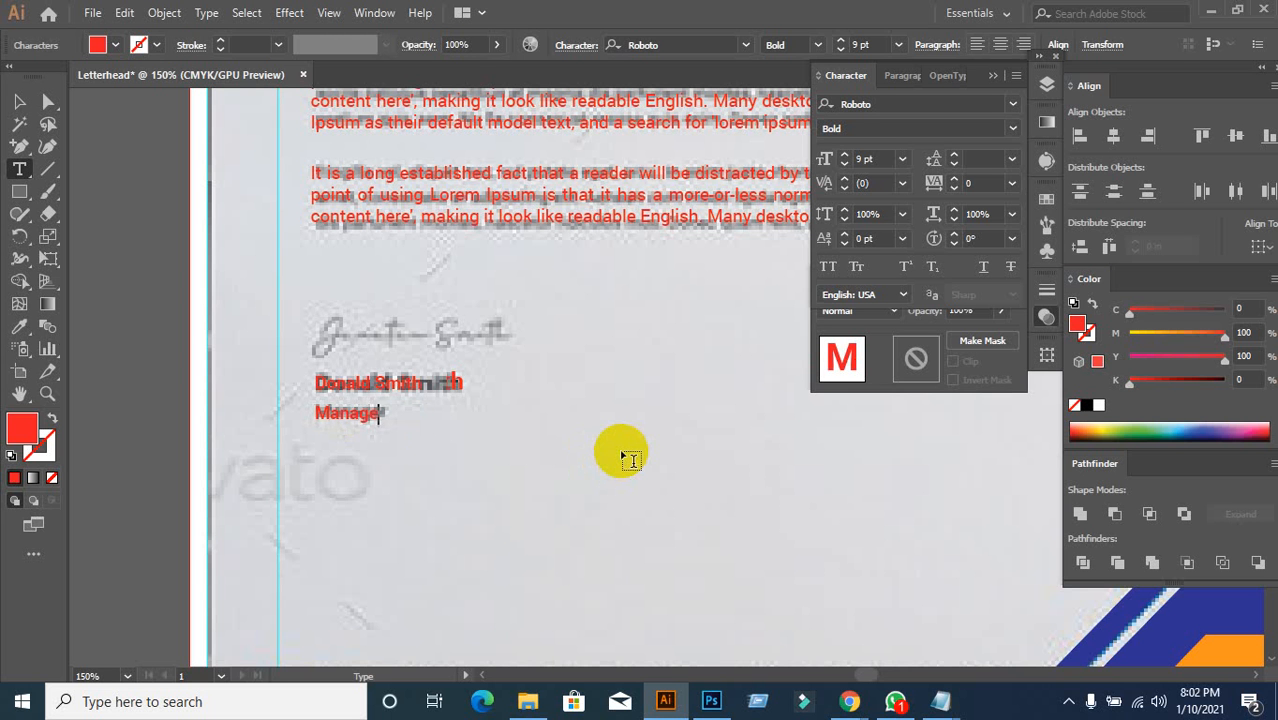
pyautogui.click(18, 101)
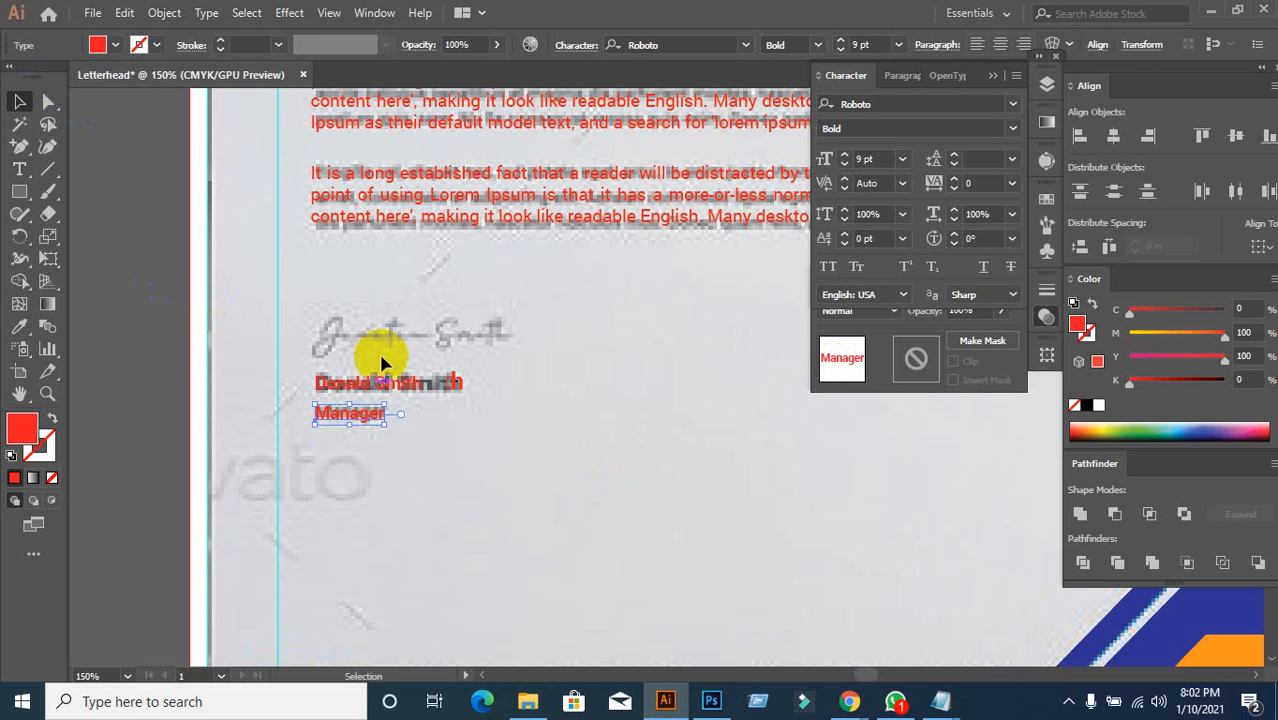
pyautogui.click(476, 484)
pyautogui.scroll(-3, 476, 484)
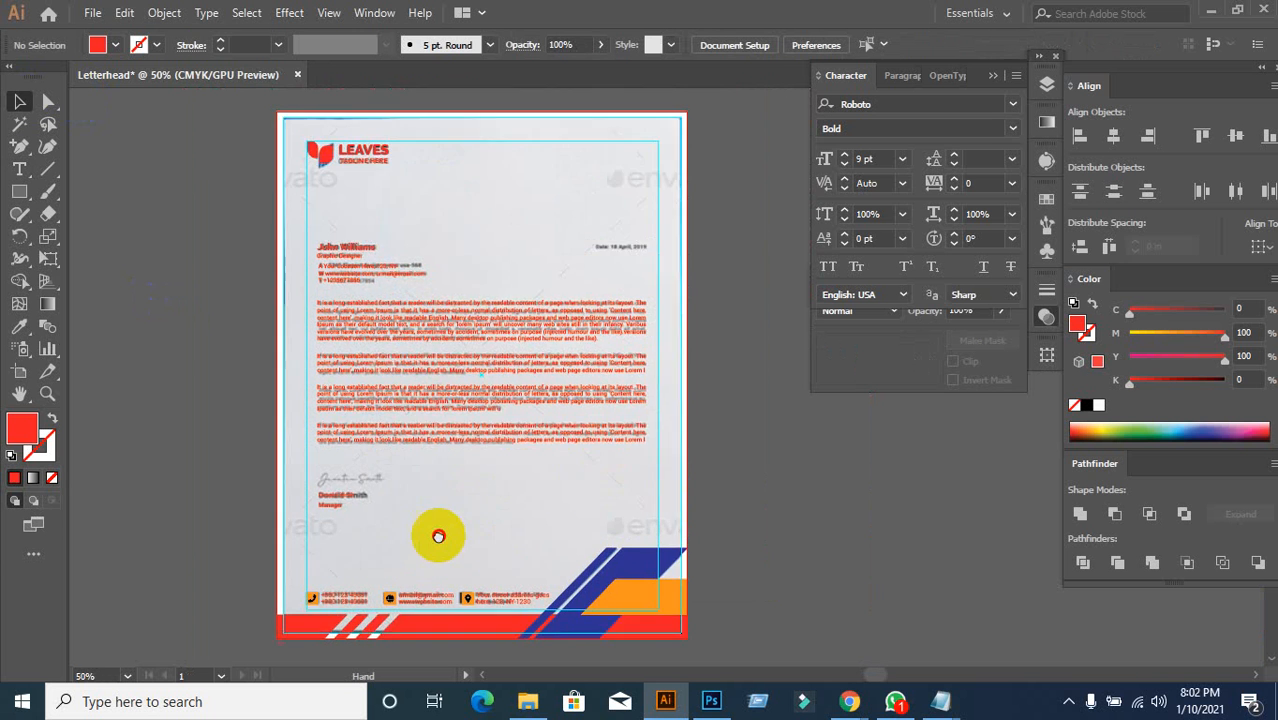
# Step: Type a bold Roboto 'Date : 10th Janury, 2021' line above the reference date
pyautogui.scroll(3, 625, 285)
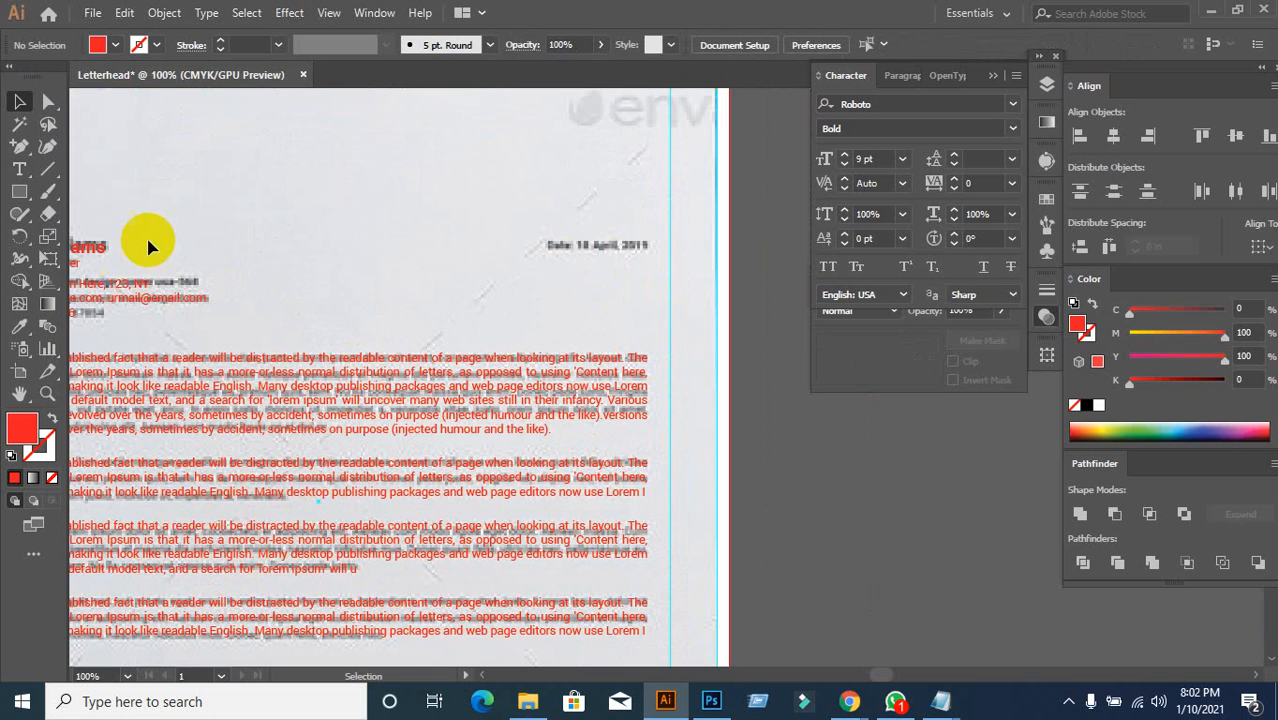
pyautogui.scroll(-1, 112, 190)
pyautogui.click(17, 171)
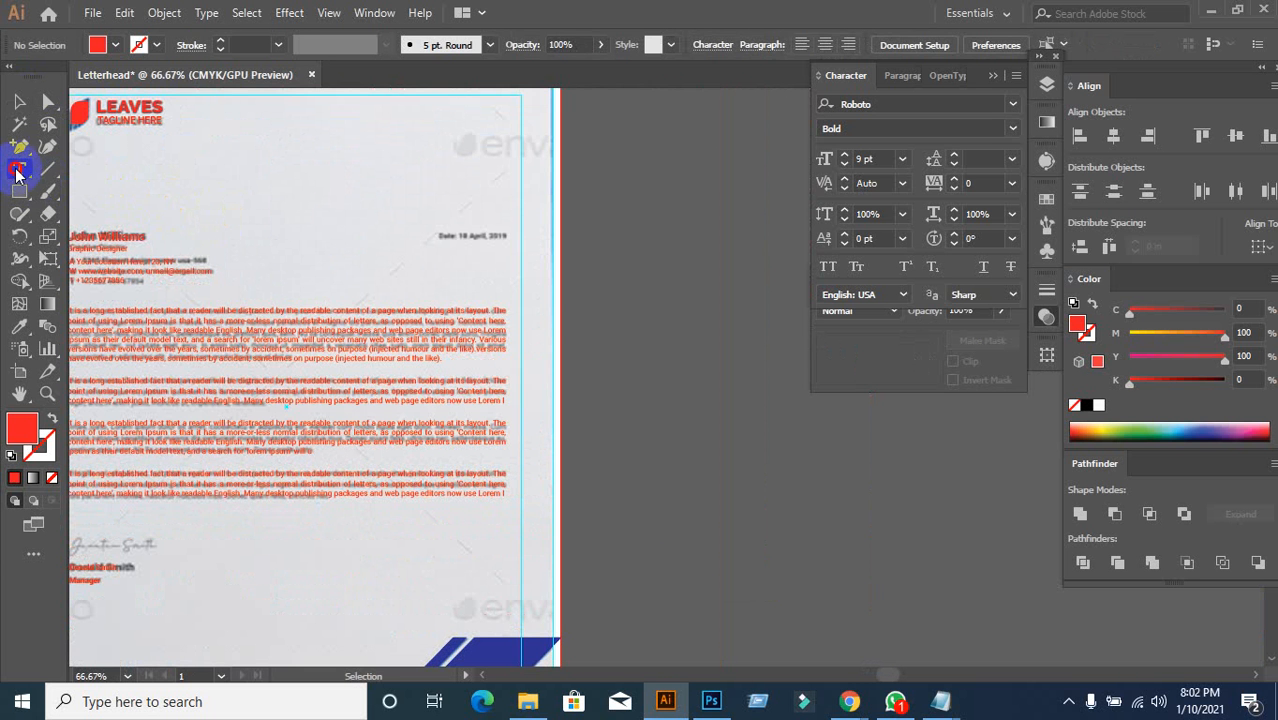
pyautogui.click(408, 228)
pyautogui.write('Date')
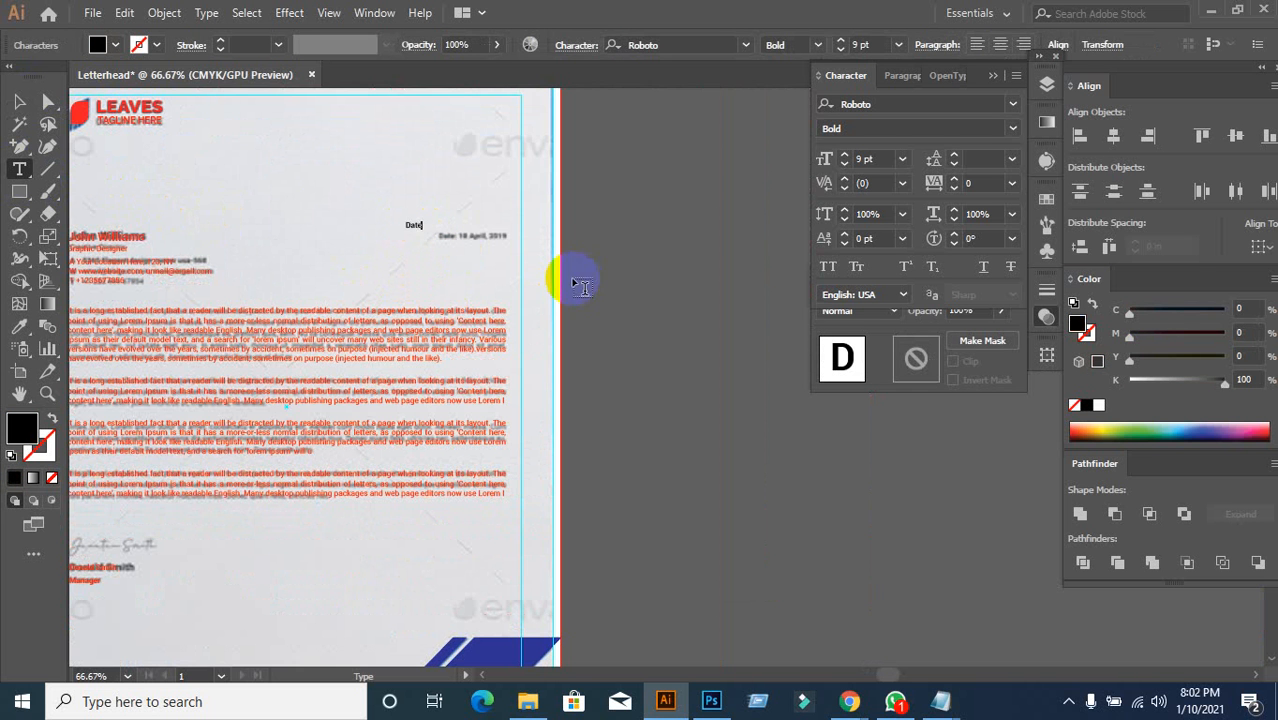
pyautogui.scroll(1, 383, 182)
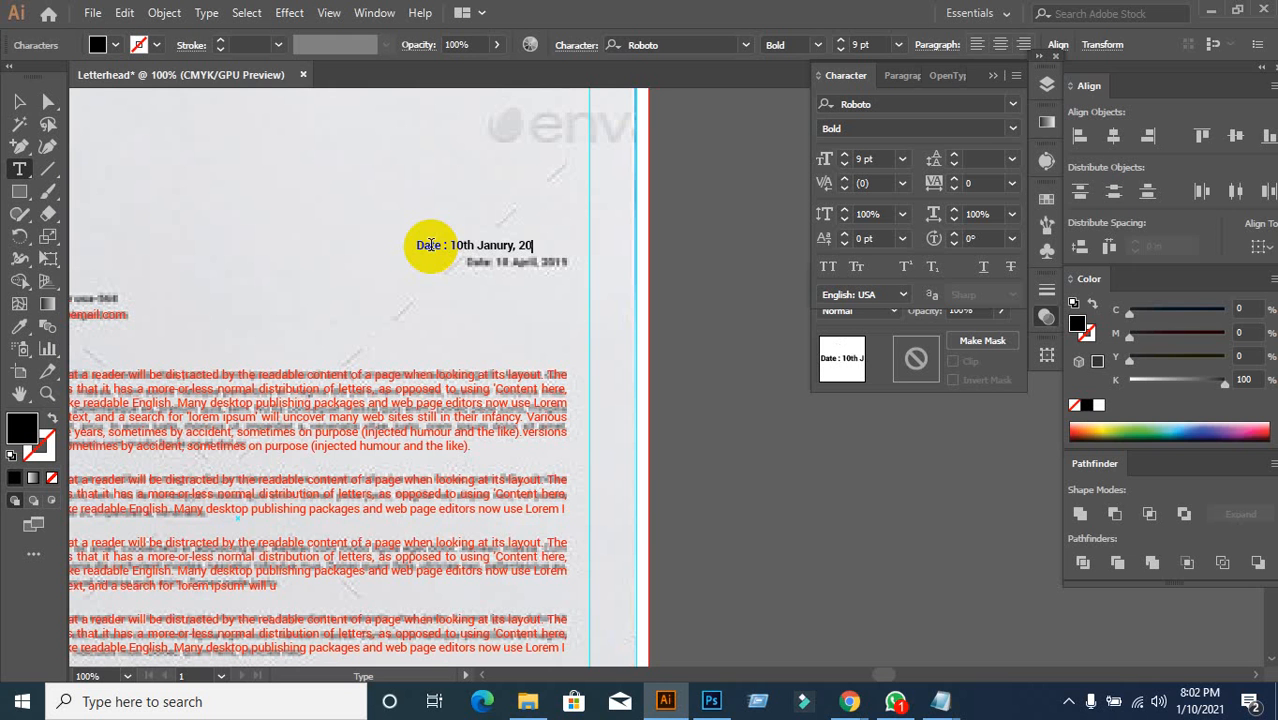
pyautogui.click(19, 101)
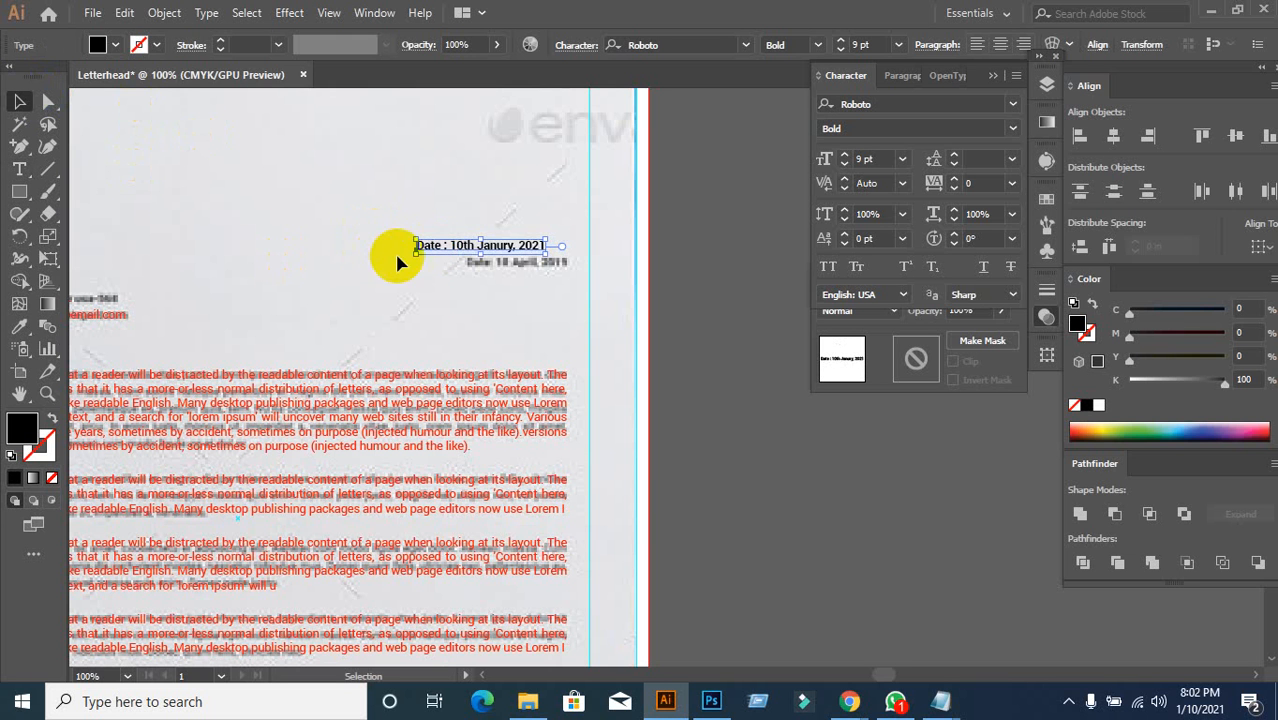
# Step: Move the date line to the page's right margin, below the reference date
pyautogui.moveTo(432, 252); pyautogui.dragTo(481, 313)
pyautogui.scroll(-1, 594, 340)
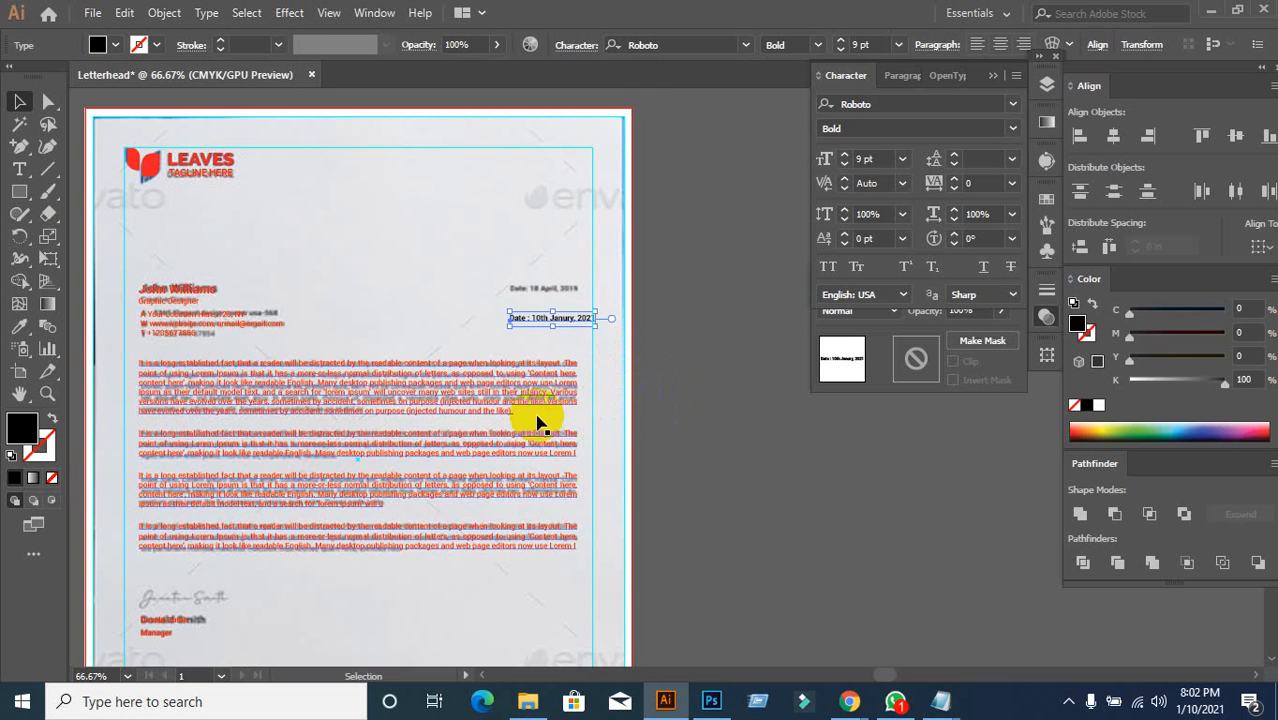
pyautogui.scroll(-2, 650, 399)
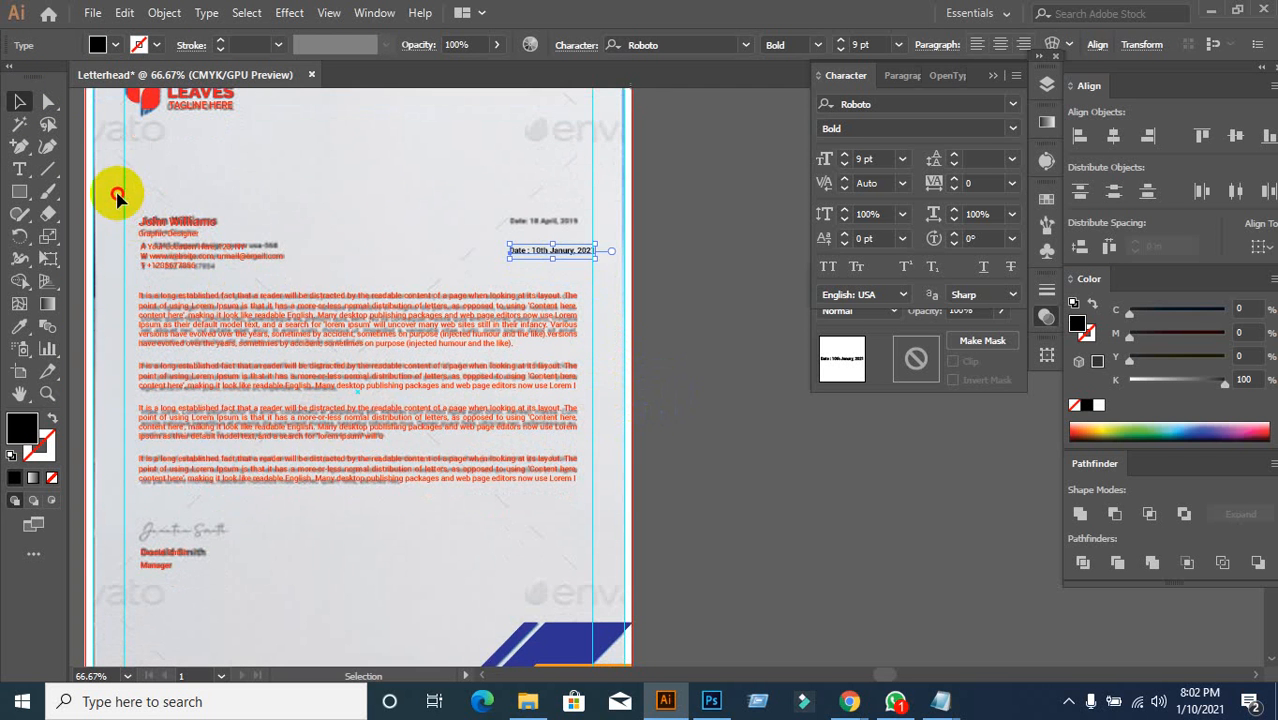
pyautogui.click(115, 190)
# Step: Select all the red letter text, try moving it off the page, then undo
pyautogui.moveTo(103, 206); pyautogui.dragTo(620, 576)
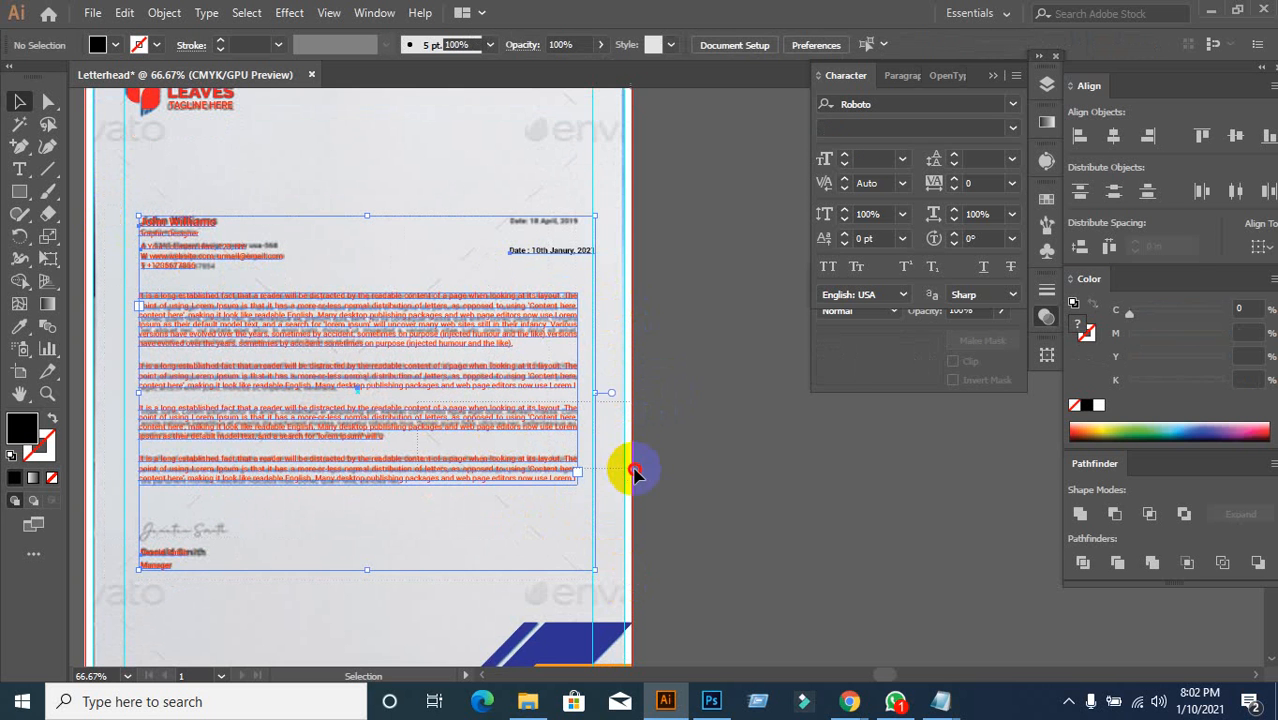
pyautogui.click(428, 357)
pyautogui.click(699, 456)
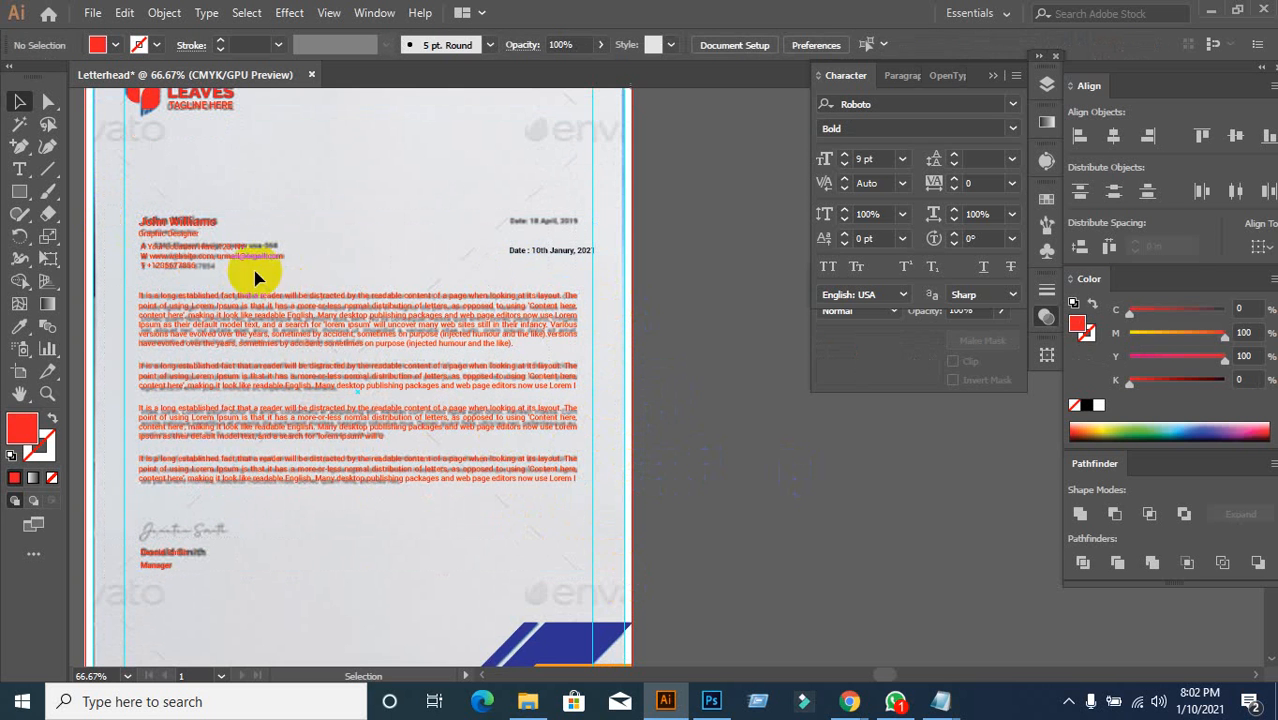
pyautogui.moveTo(117, 205)
pyautogui.mouseDown()
pyautogui.moveTo(470, 538)
pyautogui.moveTo(655, 575)
pyautogui.mouseUp()
pyautogui.moveTo(322, 323); pyautogui.dragTo(700, 408)
pyautogui.hotkey('ctrl', 'z')
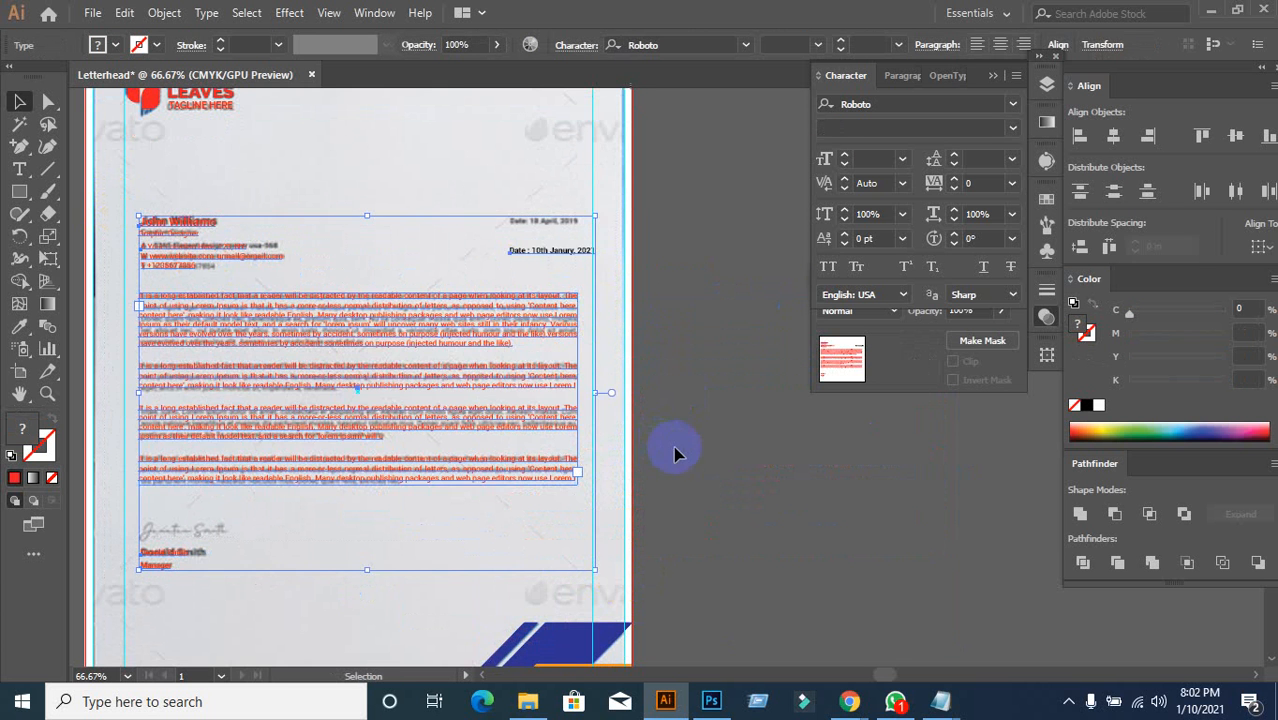
pyautogui.click(633, 442)
# Step: Zoom out to the whole letterhead and unlock all locked background objects
pyautogui.hotkey('ctrl', '-')
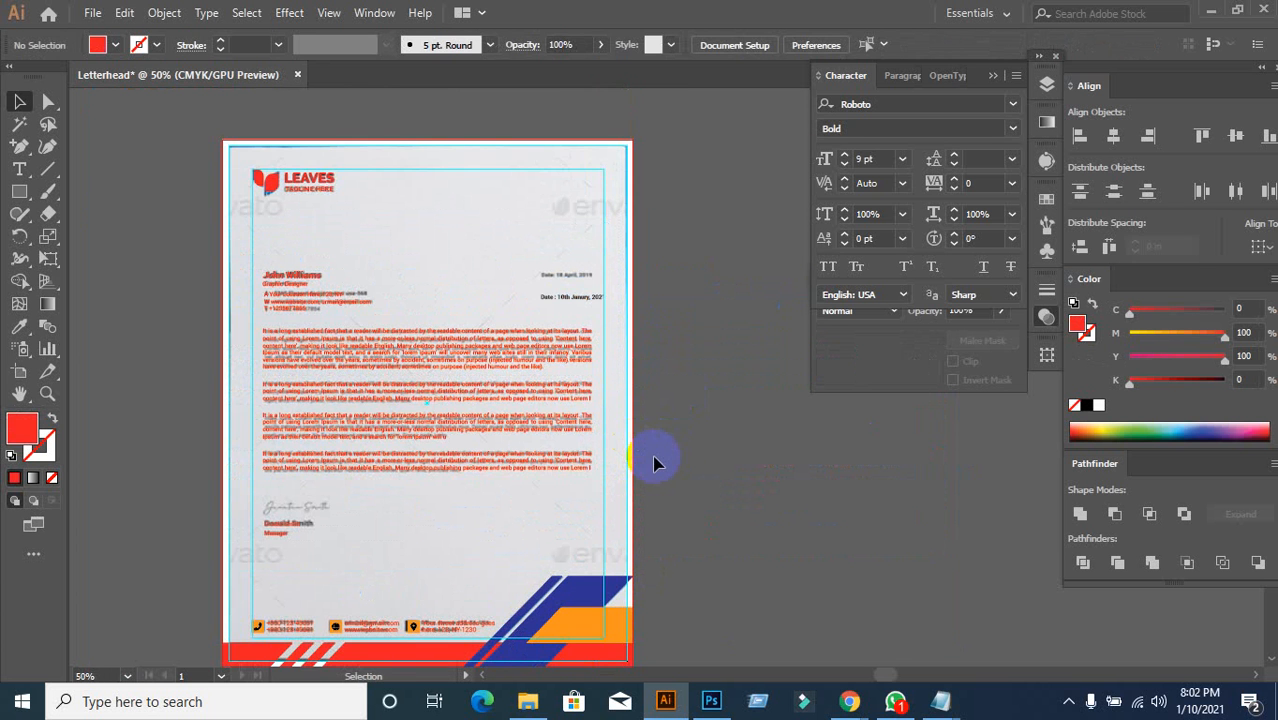
pyautogui.scroll(-2, 655, 463)
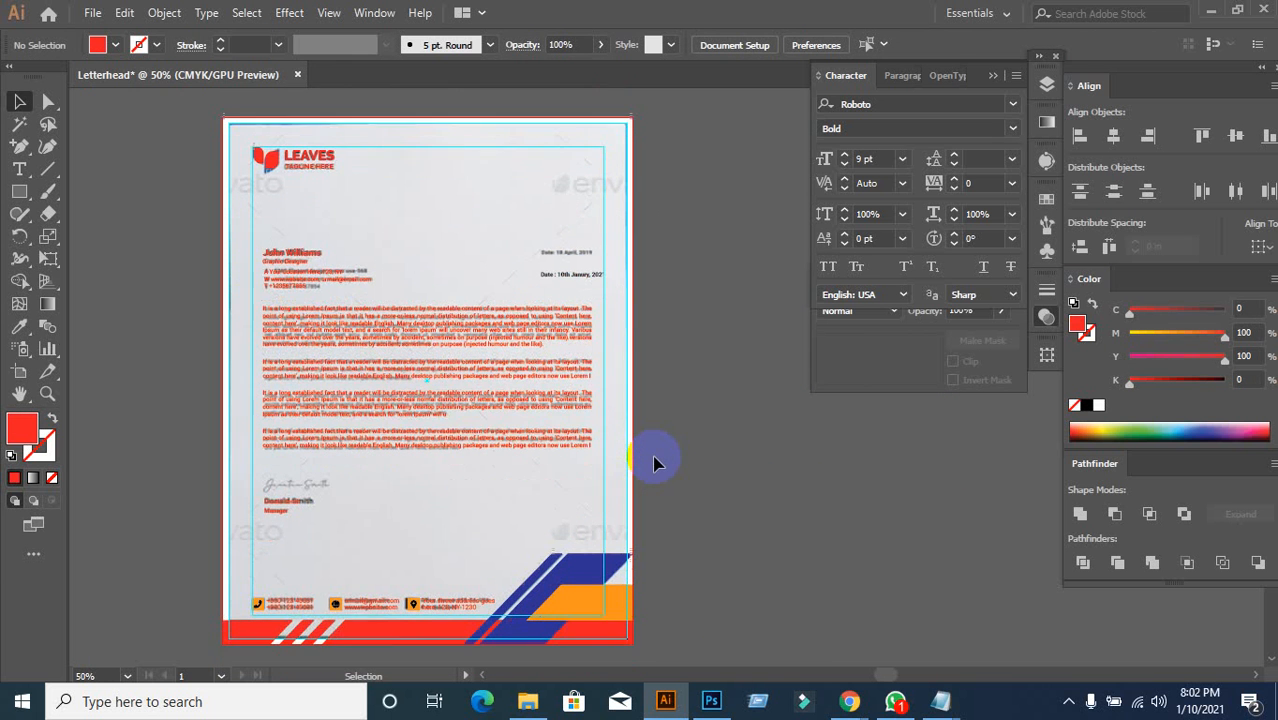
pyautogui.scroll(-1, 672, 449)
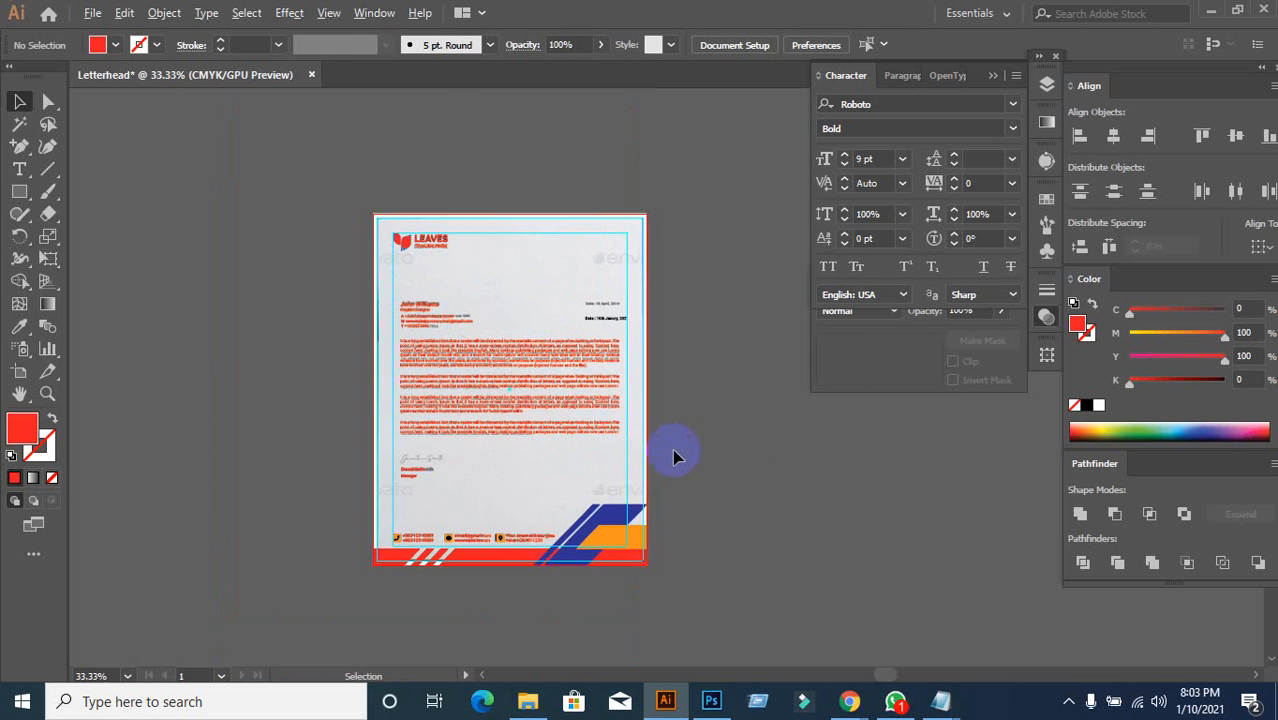
pyautogui.hotkey('ctrl', 'alt', '2')
# Step: Move the reference letterhead image to the left of the artboard
pyautogui.click(761, 480)
pyautogui.hscroll(-2, 760, 425)
pyautogui.moveTo(617, 296); pyautogui.dragTo(281, 278)
pyautogui.click(355, 573)
pyautogui.click(303, 284)
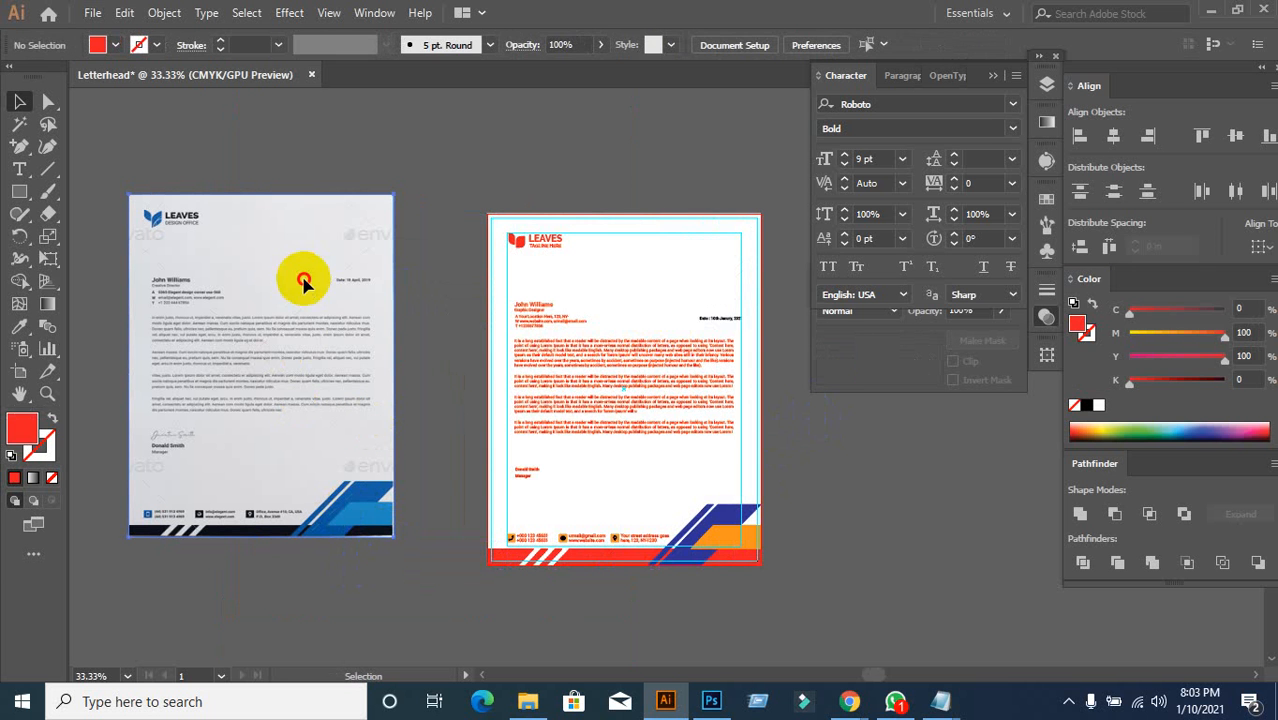
# Step: Fill the page background with the reference paper's light grey (C 9.8, M 8.24, Y 6.27)
pyautogui.click(583, 305)
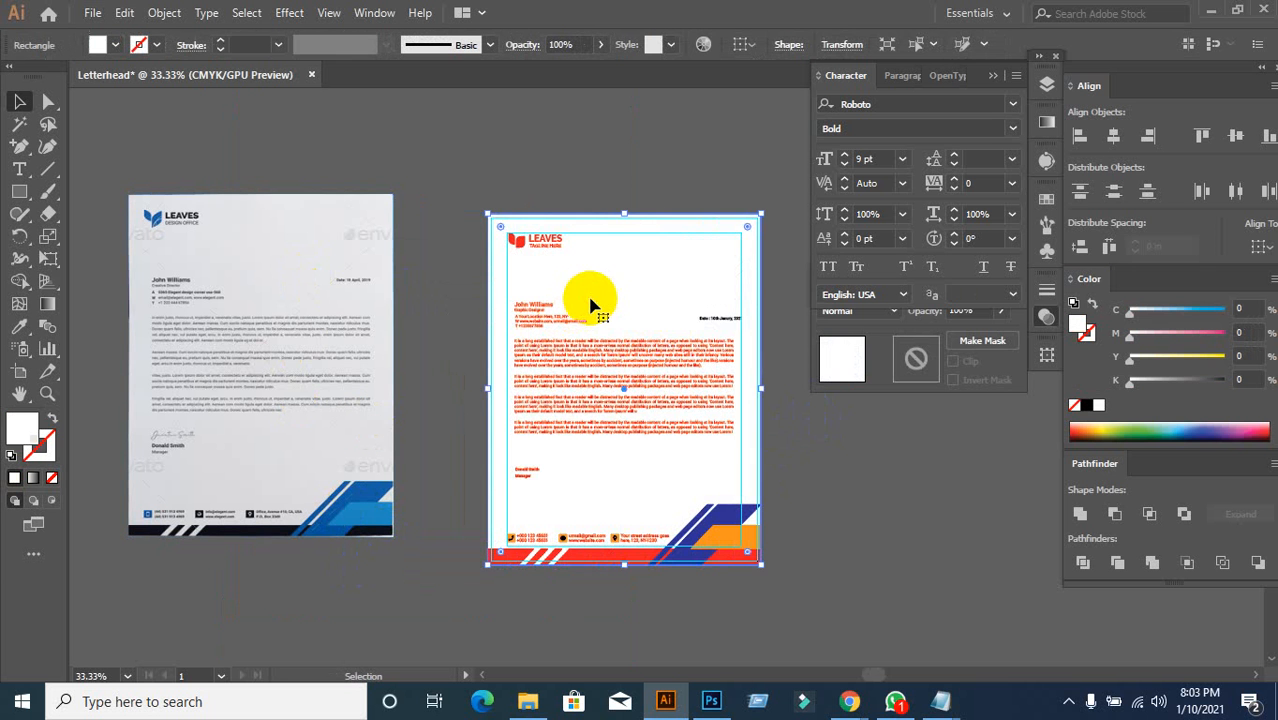
pyautogui.click(19, 326)
pyautogui.click(250, 300)
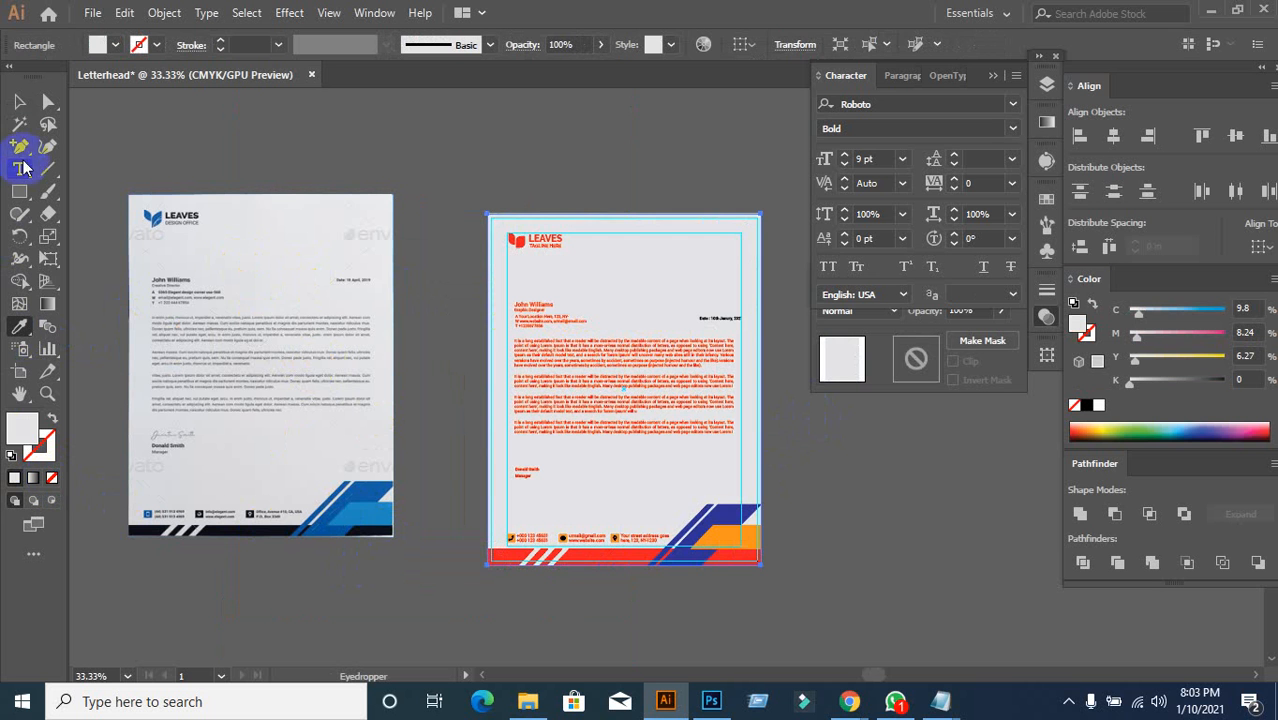
pyautogui.click(19, 101)
pyautogui.moveTo(208, 340); pyautogui.dragTo(250, 332)
pyautogui.scroll(1, 390, 455)
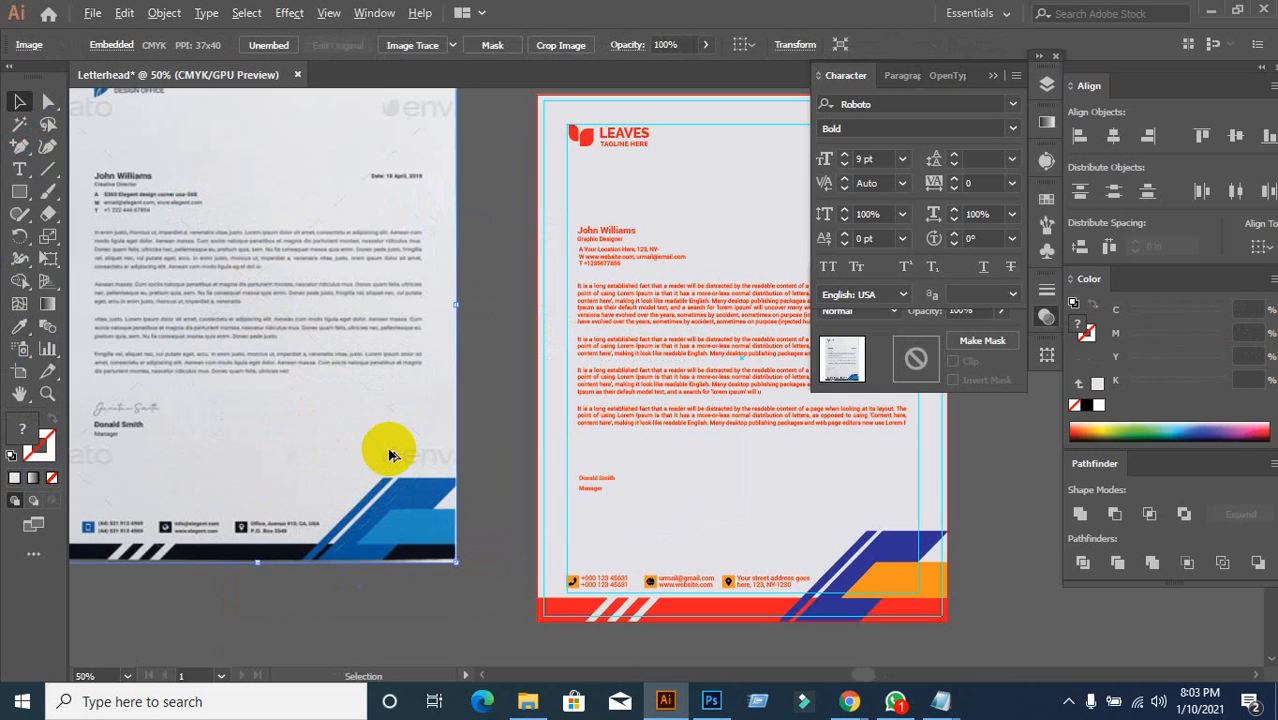
pyautogui.scroll(-1, 390, 455)
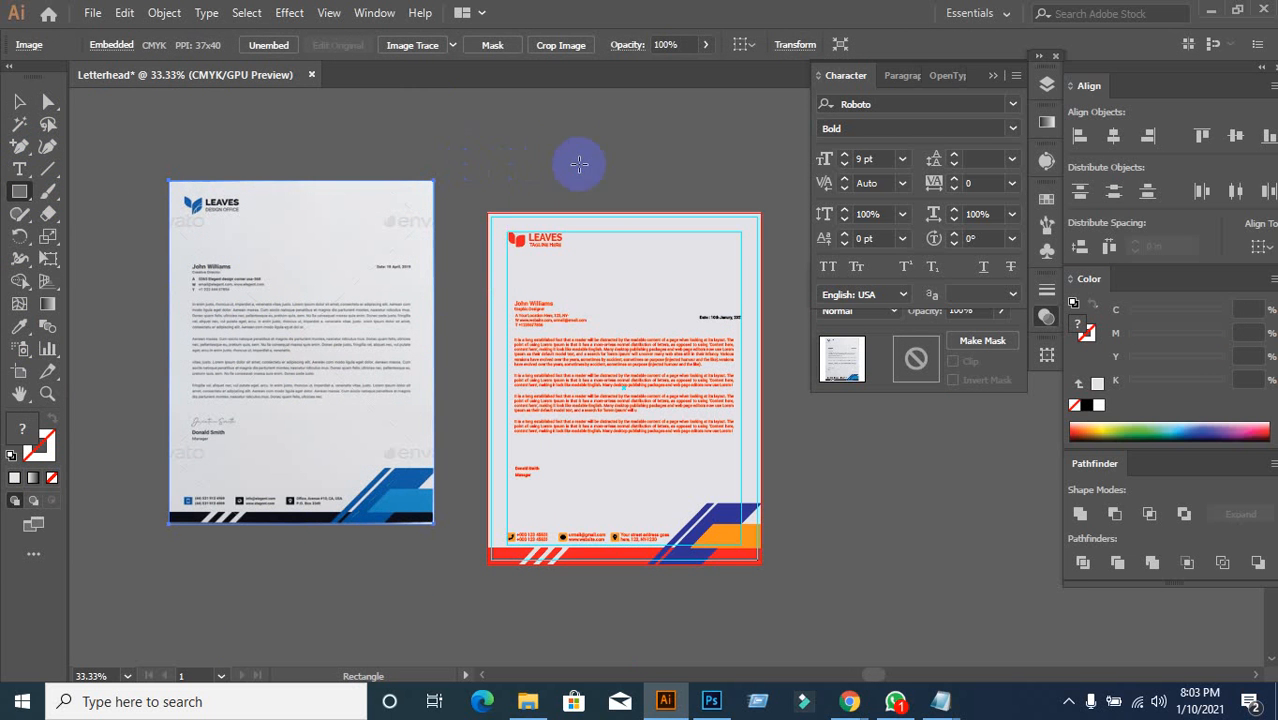
# Step: Draw a small square above the letterhead, filled with the reference logo's blue
pyautogui.moveTo(579, 163)
pyautogui.mouseDown()
pyautogui.moveTo(585, 151)
pyautogui.moveTo(621, 191)
pyautogui.mouseUp()
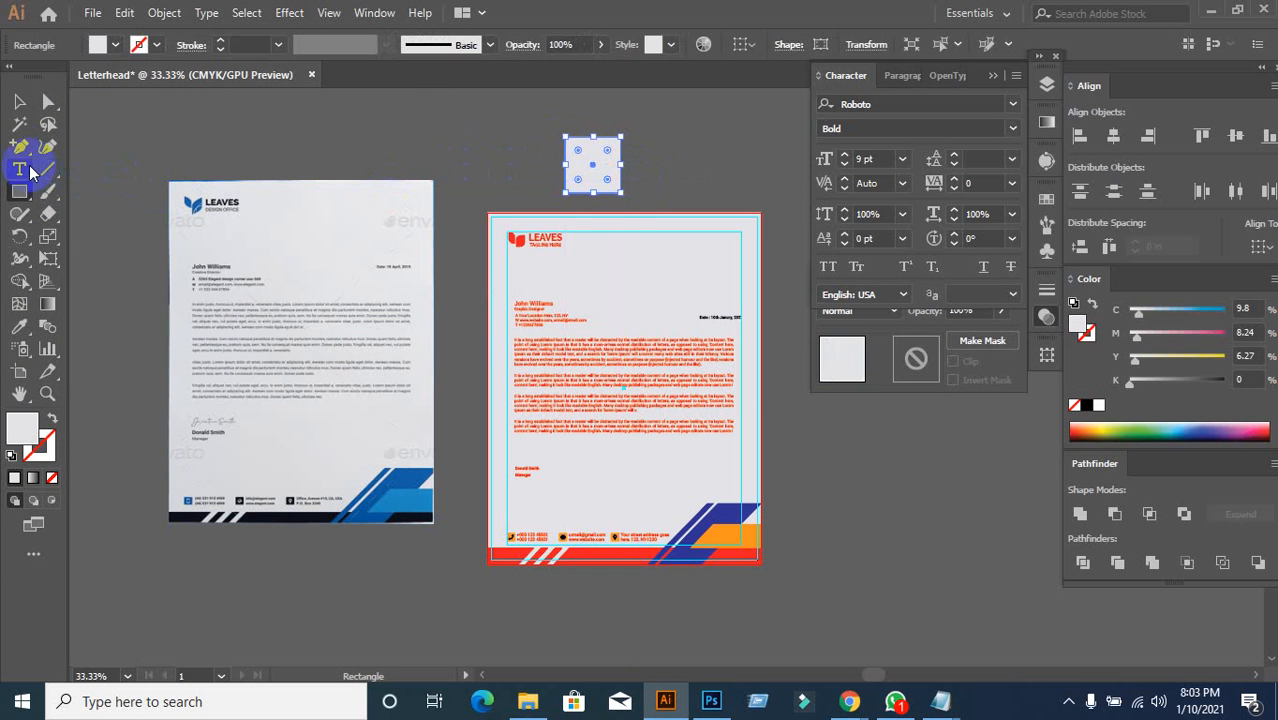
pyautogui.click(19, 101)
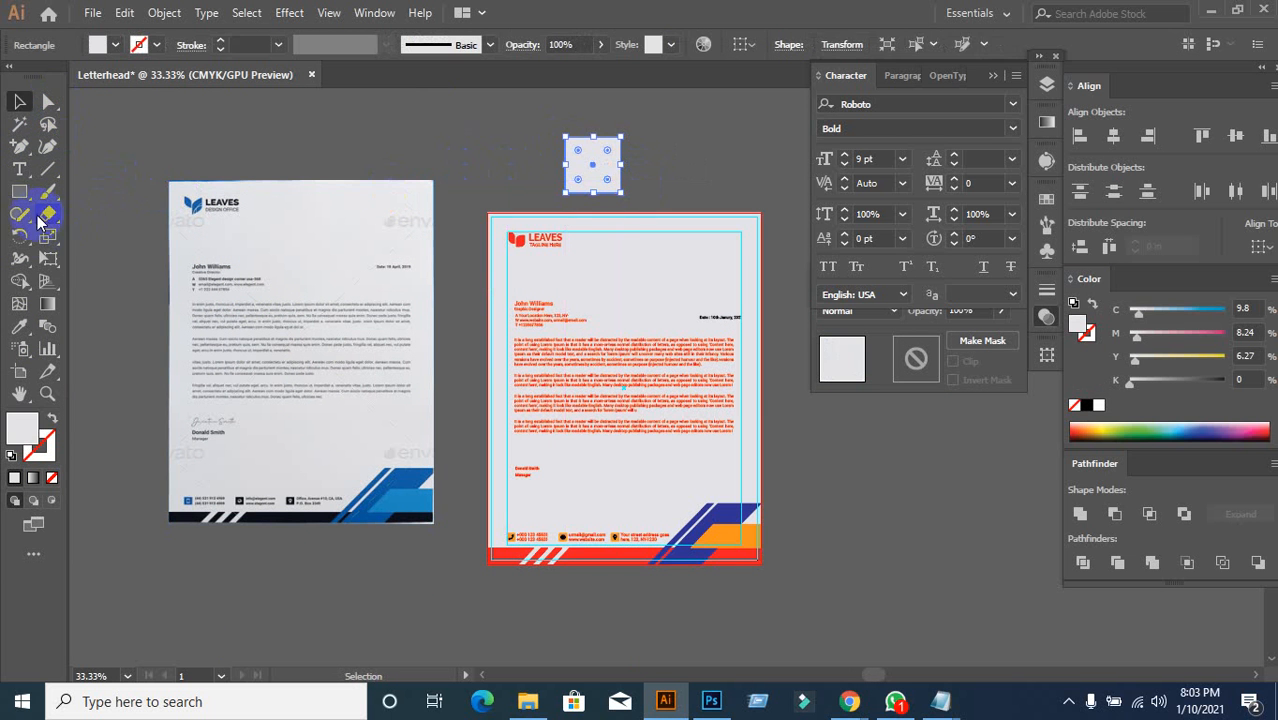
pyautogui.click(19, 326)
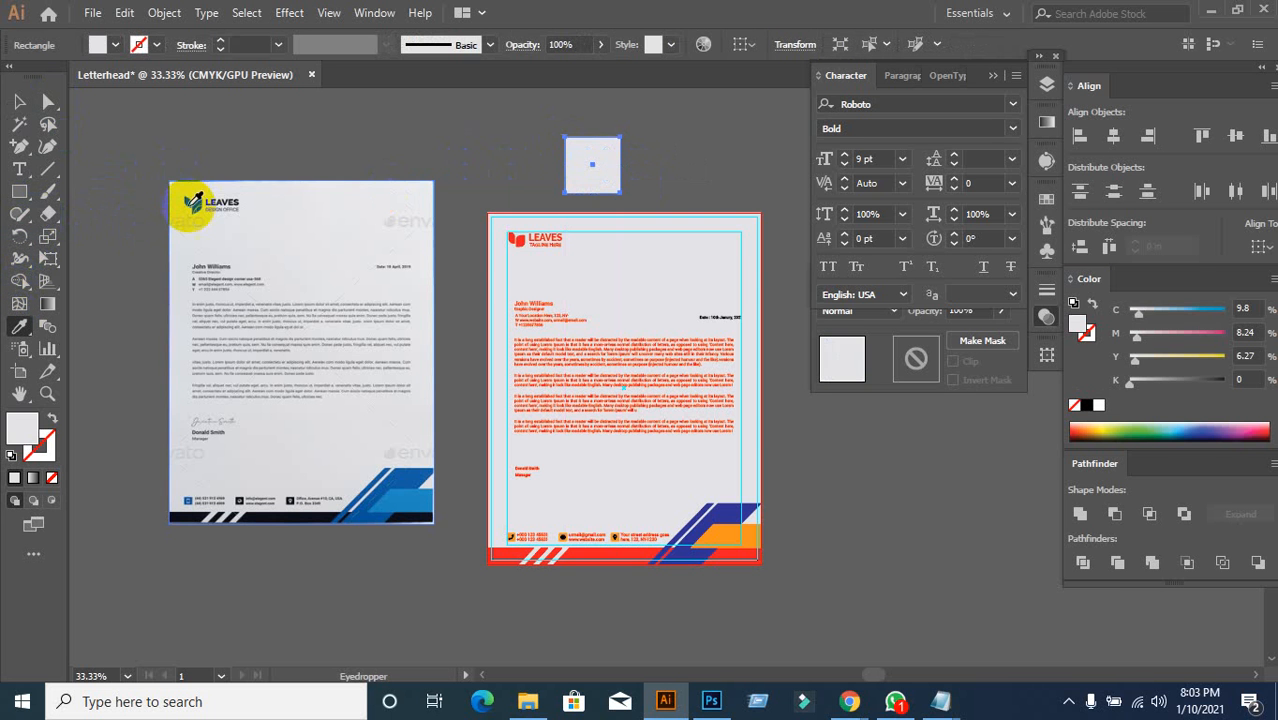
pyautogui.click(244, 217)
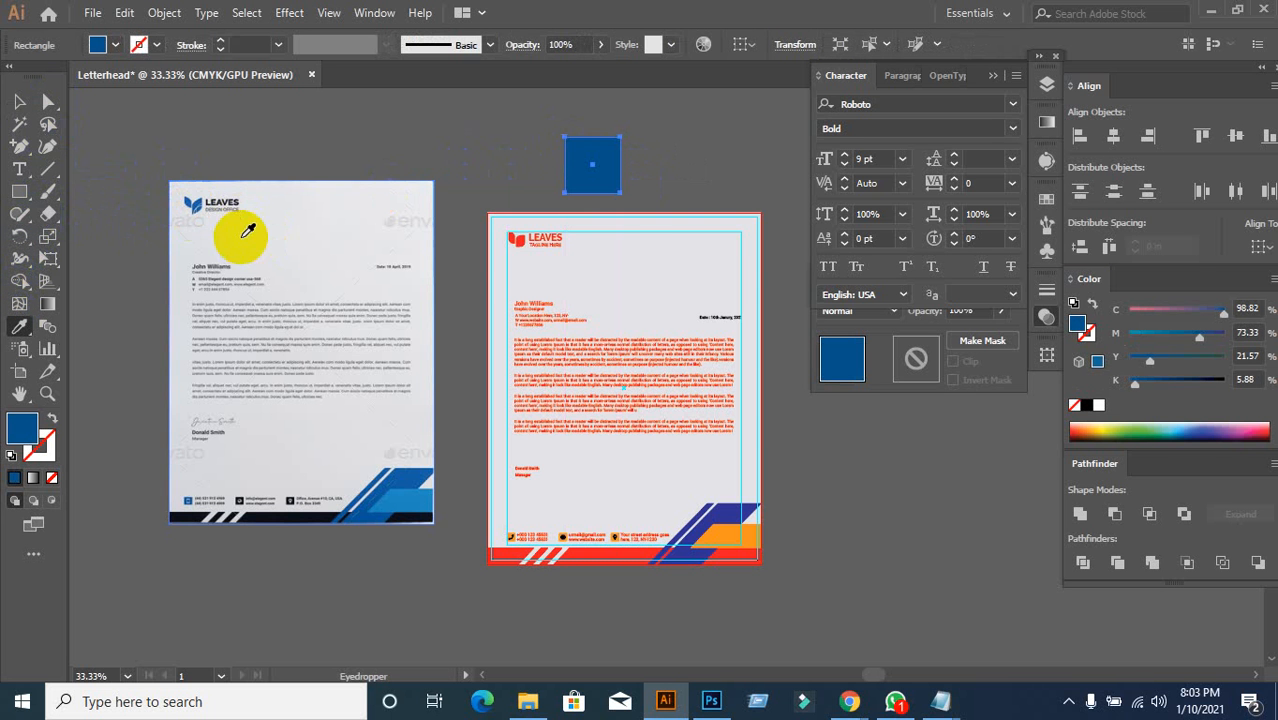
pyautogui.scroll(2, 205, 226)
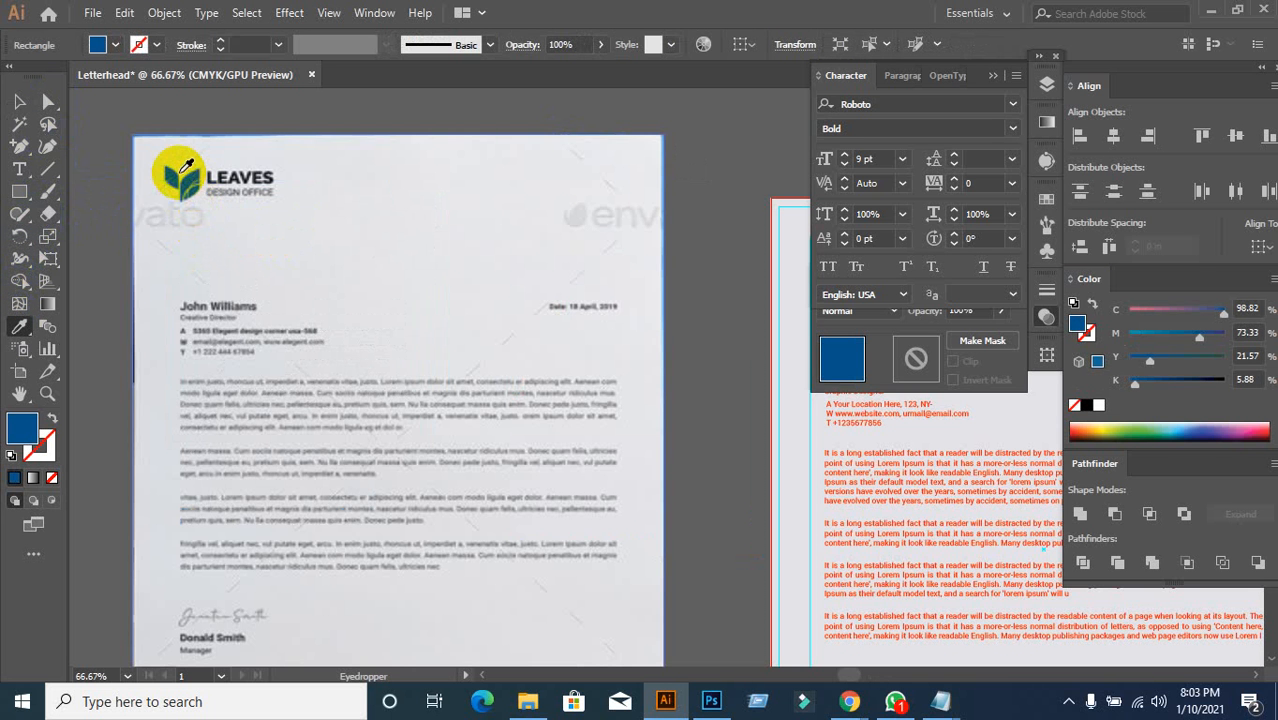
pyautogui.click(183, 178)
pyautogui.scroll(-3, 283, 205)
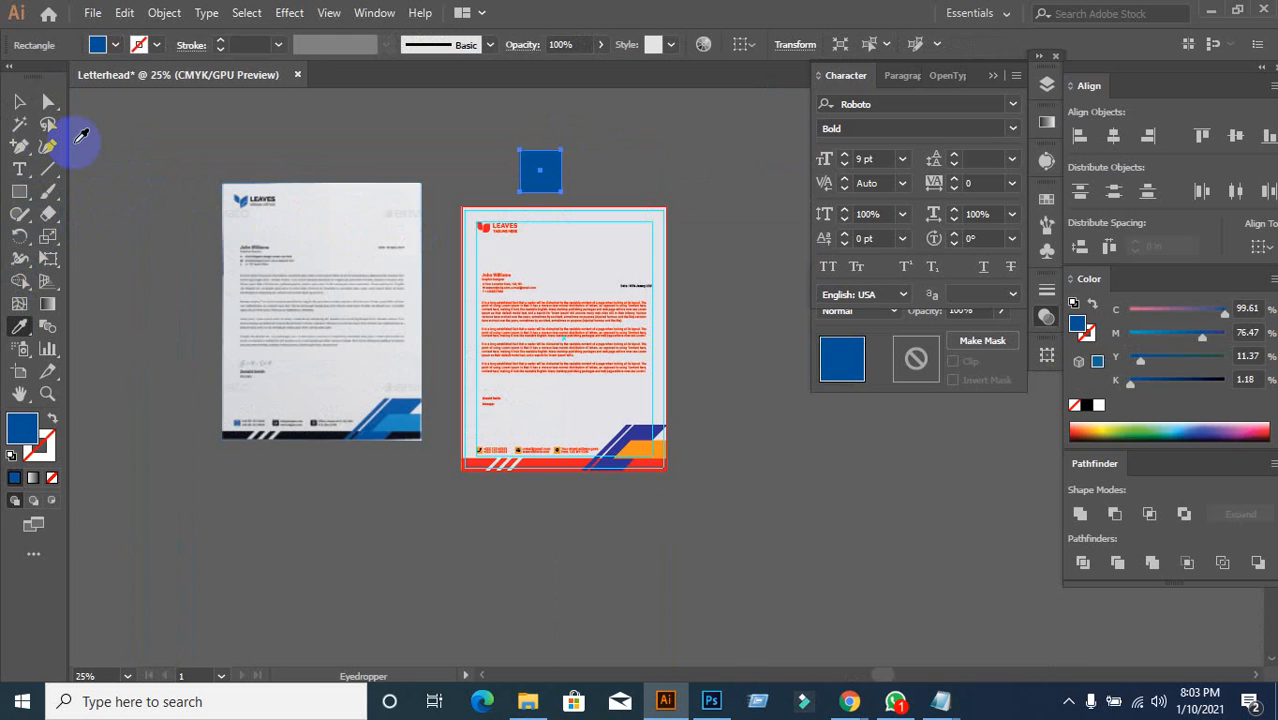
# Step: Color the new letterhead's leaf logo with the blue square's sampled blue
pyautogui.click(19, 101)
pyautogui.click(686, 300)
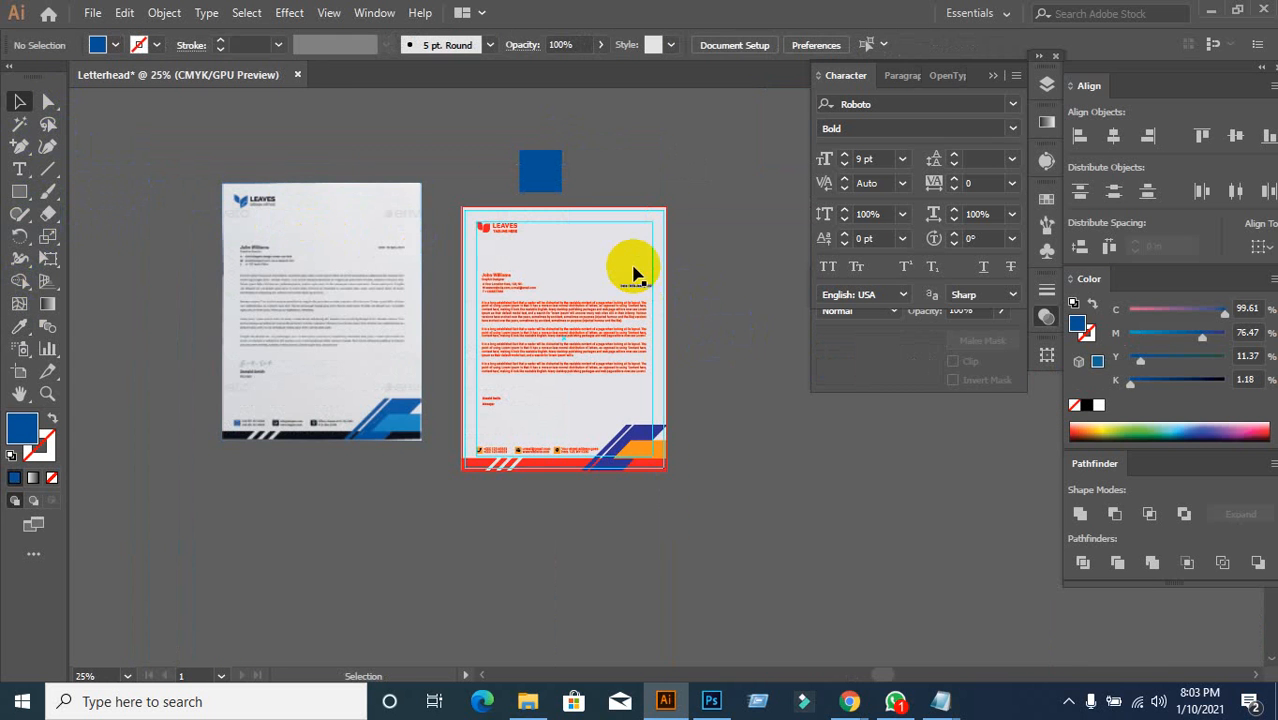
pyautogui.scroll(1, 633, 266)
pyautogui.click(433, 228)
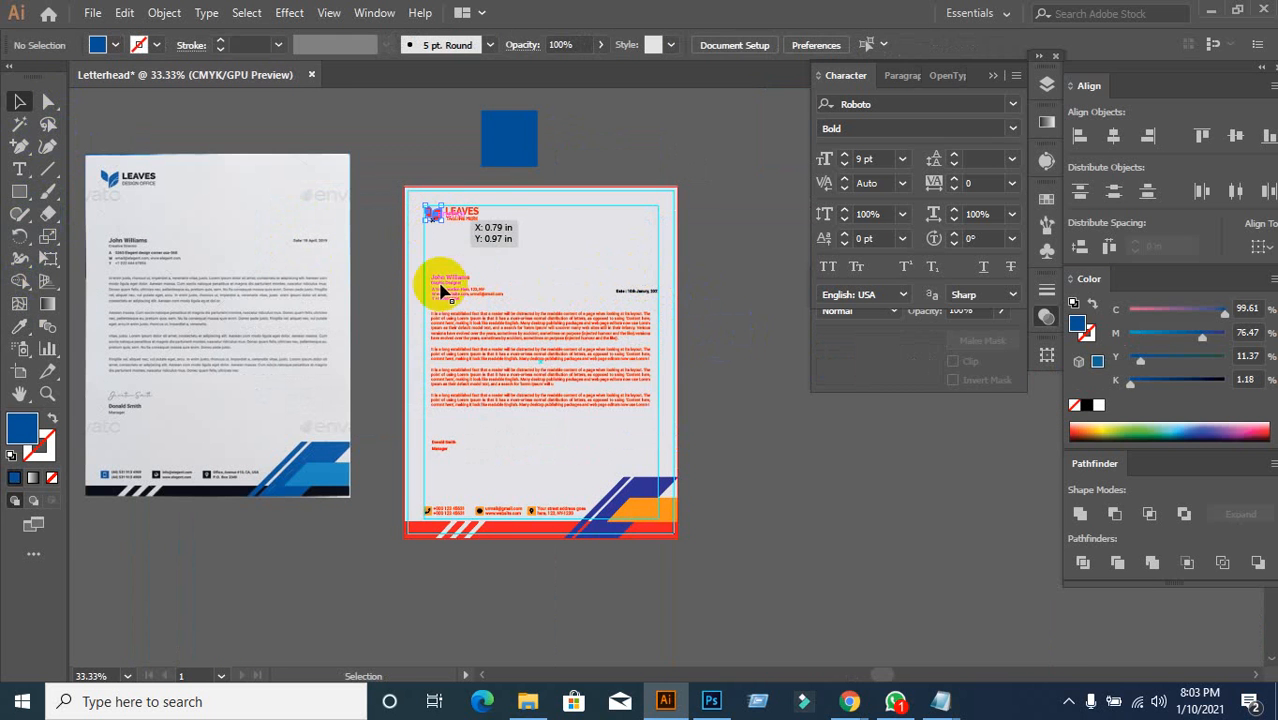
pyautogui.click(19, 326)
pyautogui.click(511, 153)
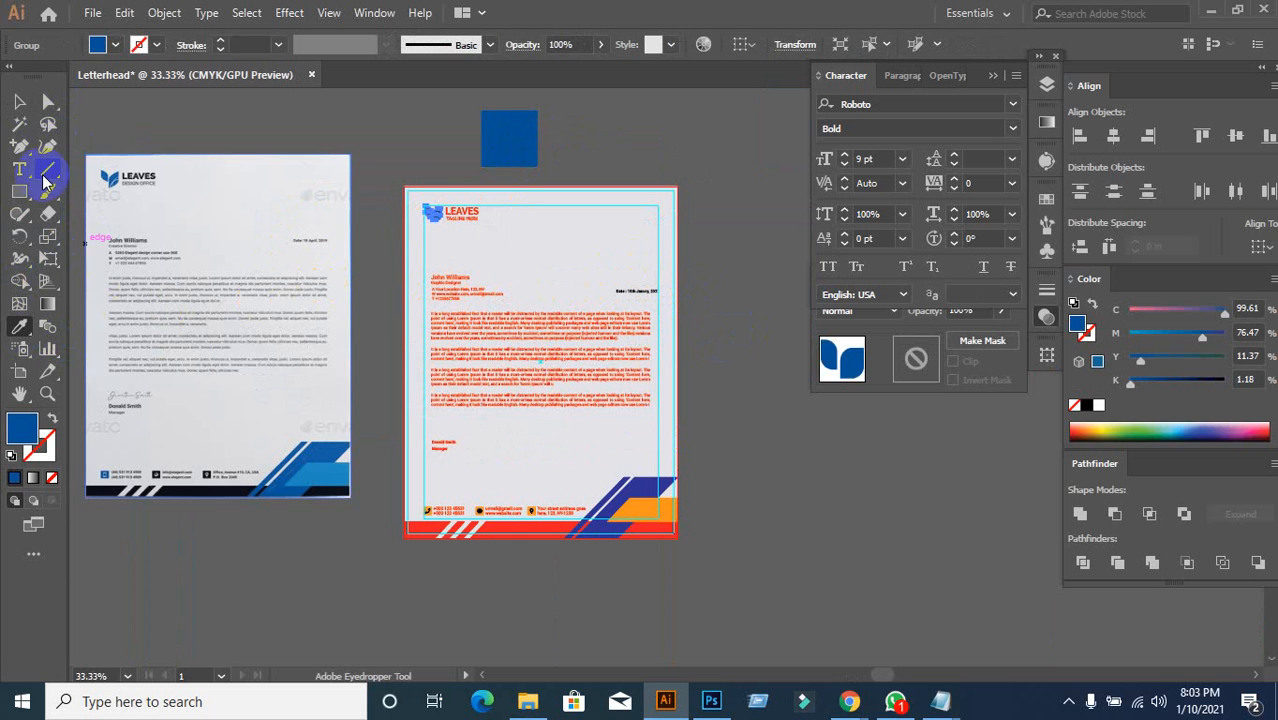
pyautogui.click(19, 101)
pyautogui.click(476, 257)
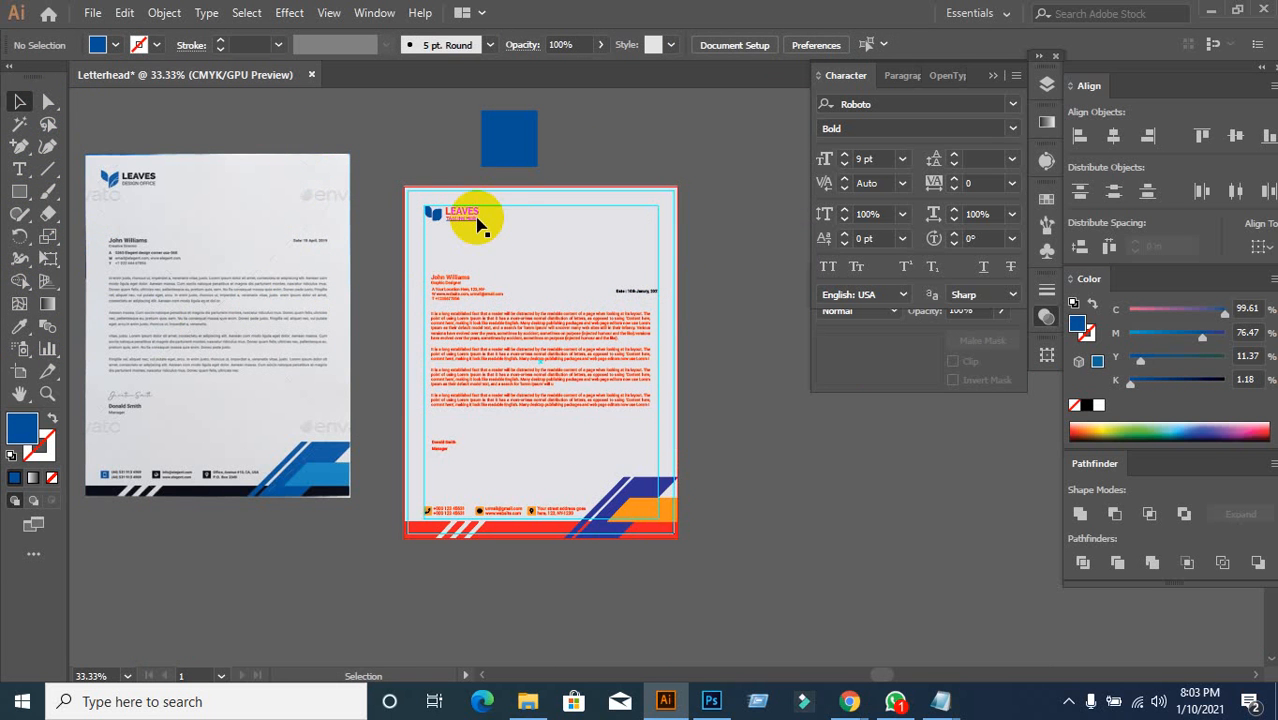
# Step: Lock the page background rectangle and the rectangle beneath it with Ctrl+2
pyautogui.click(477, 221)
pyautogui.scroll(1, 485, 245)
pyautogui.scroll(1, 471, 192)
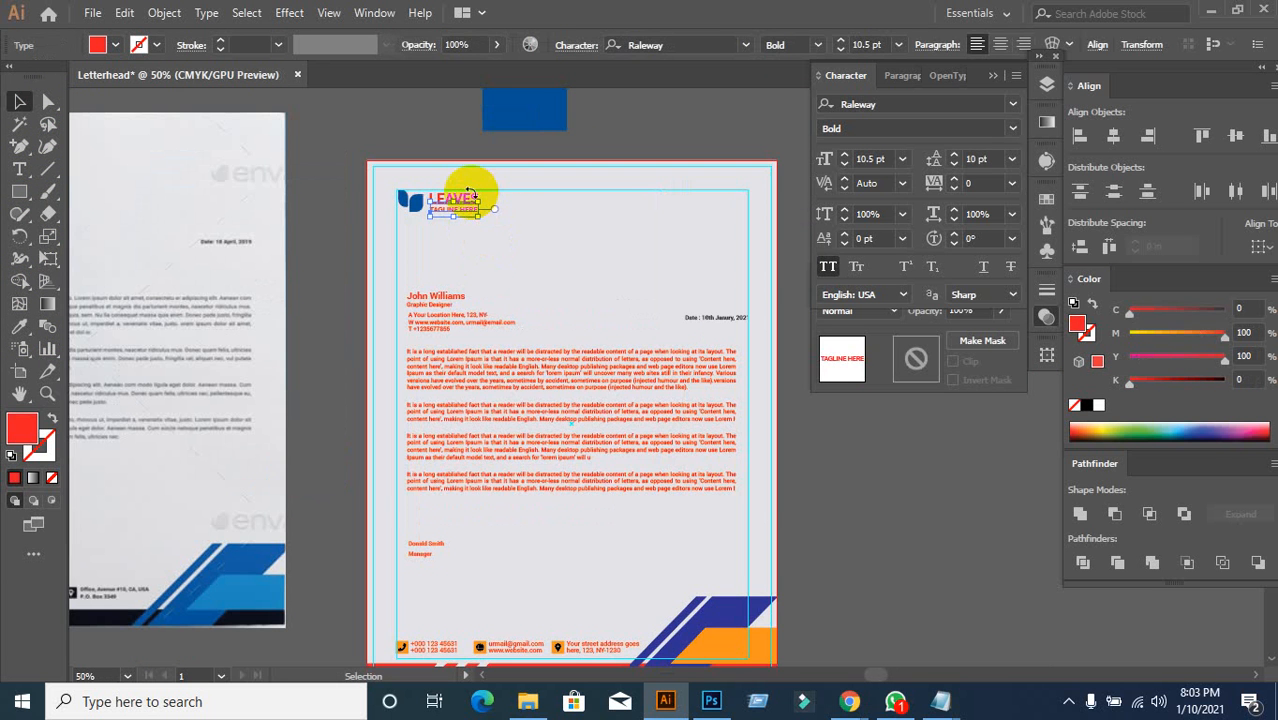
pyautogui.scroll(1, 462, 192)
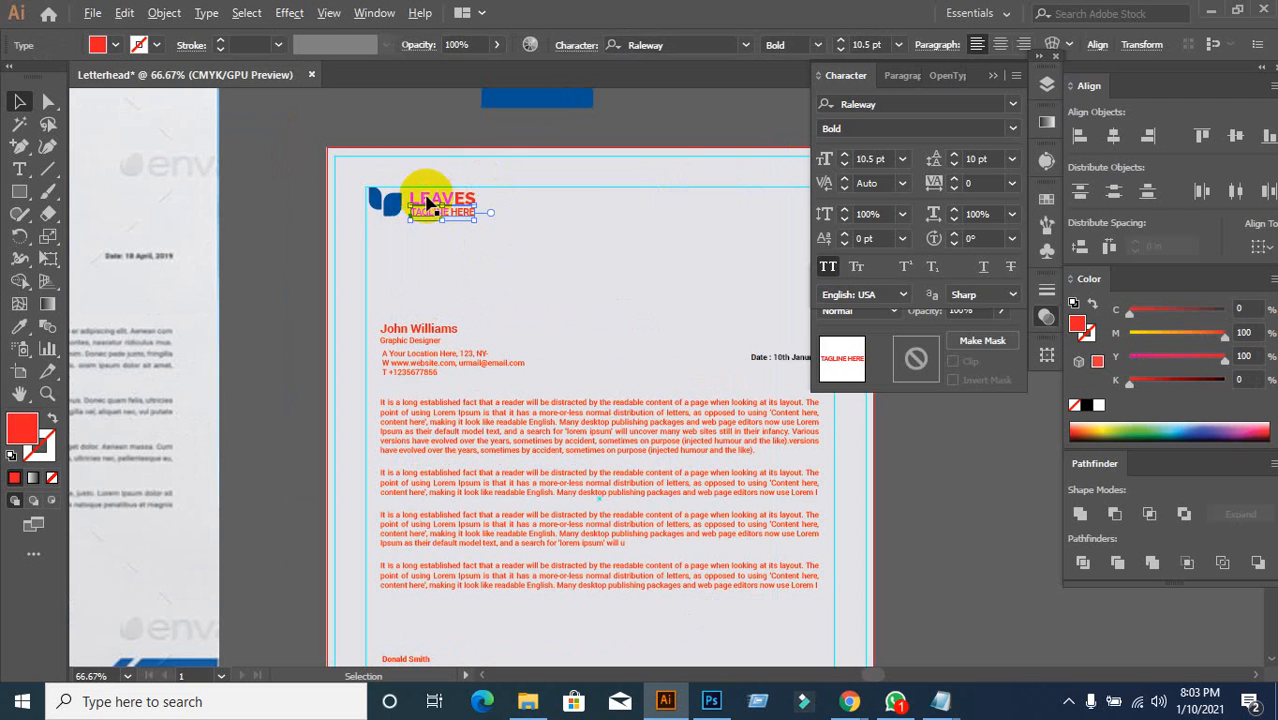
pyautogui.click(518, 226)
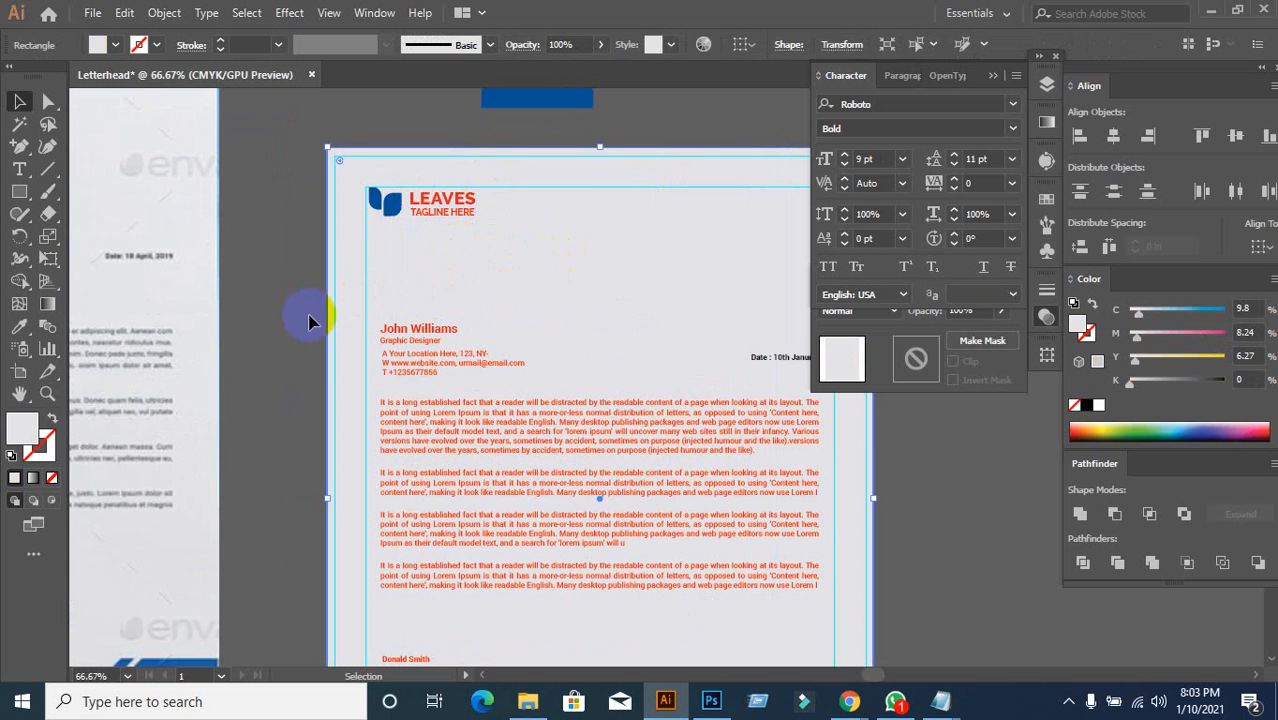
pyautogui.hotkey('ctrl', '2')
pyautogui.click(636, 307)
pyautogui.hotkey('ctrl', '2')
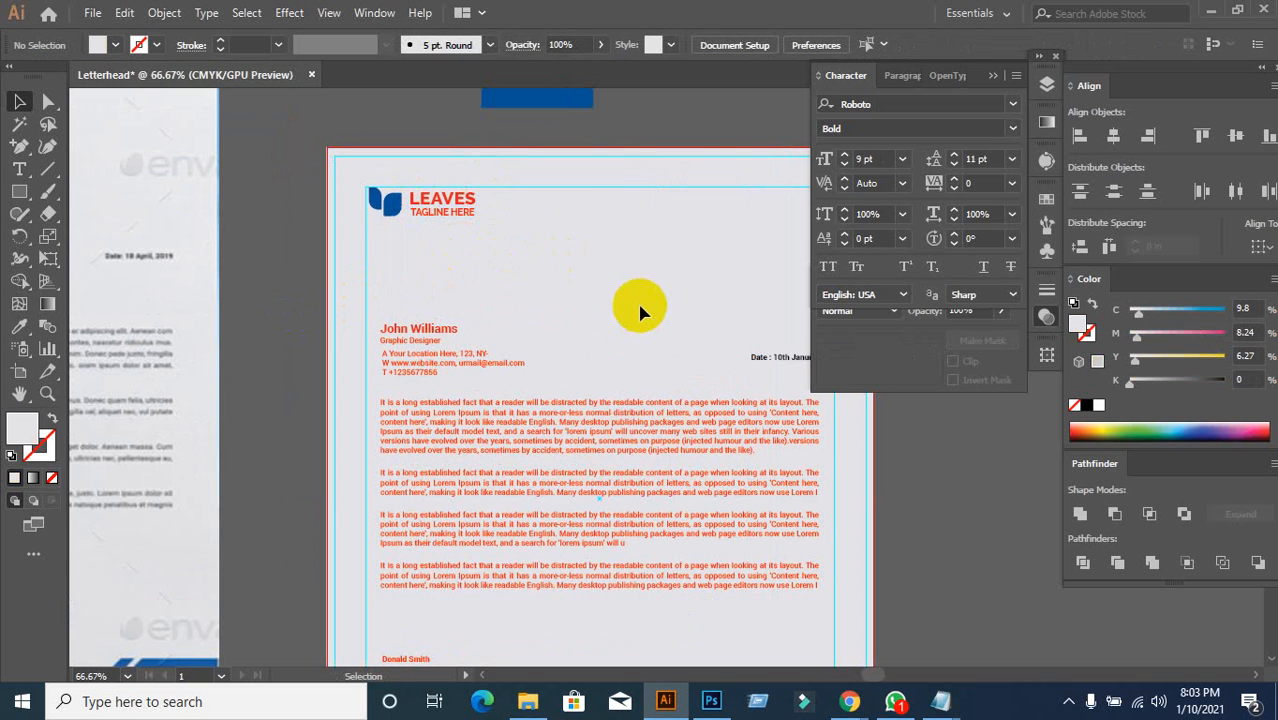
pyautogui.moveTo(450, 241); pyautogui.dragTo(487, 186)
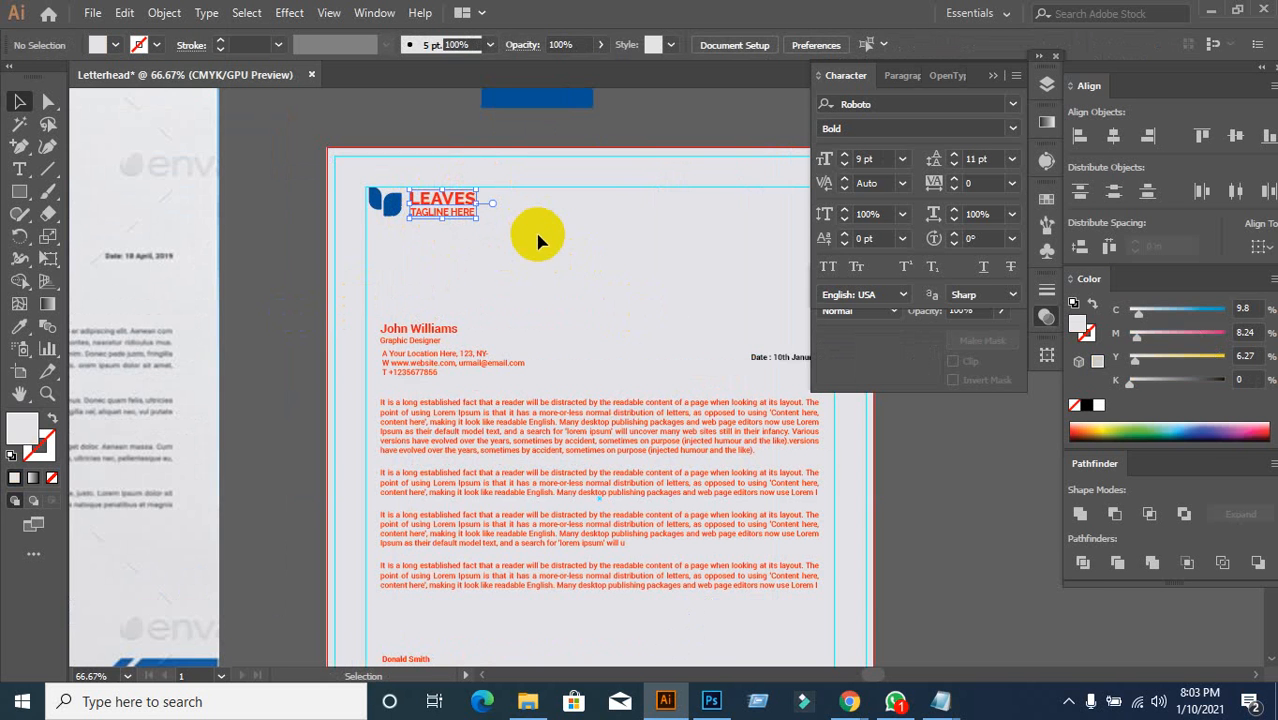
# Step: Set the LEAVES wordmark fill to dark charcoal #282828
pyautogui.scroll(-1, 542, 240)
pyautogui.moveTo(549, 242); pyautogui.dragTo(483, 319)
pyautogui.click(14, 332)
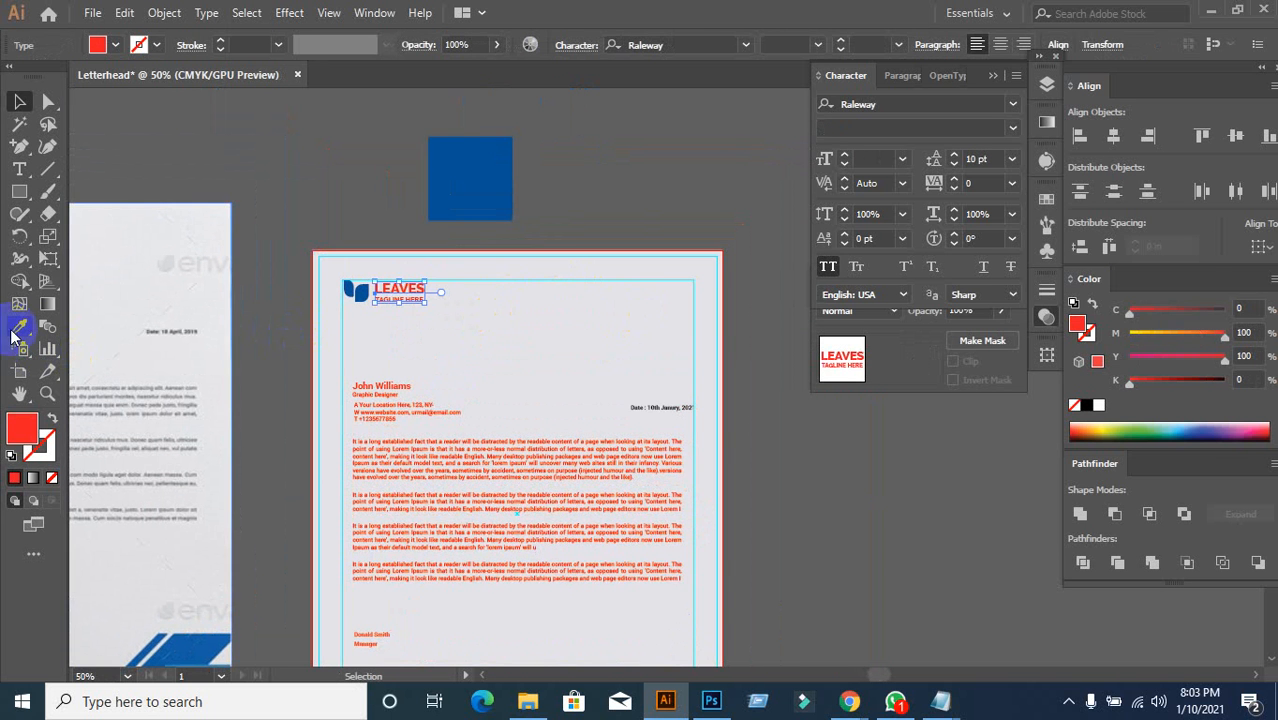
pyautogui.click(497, 166)
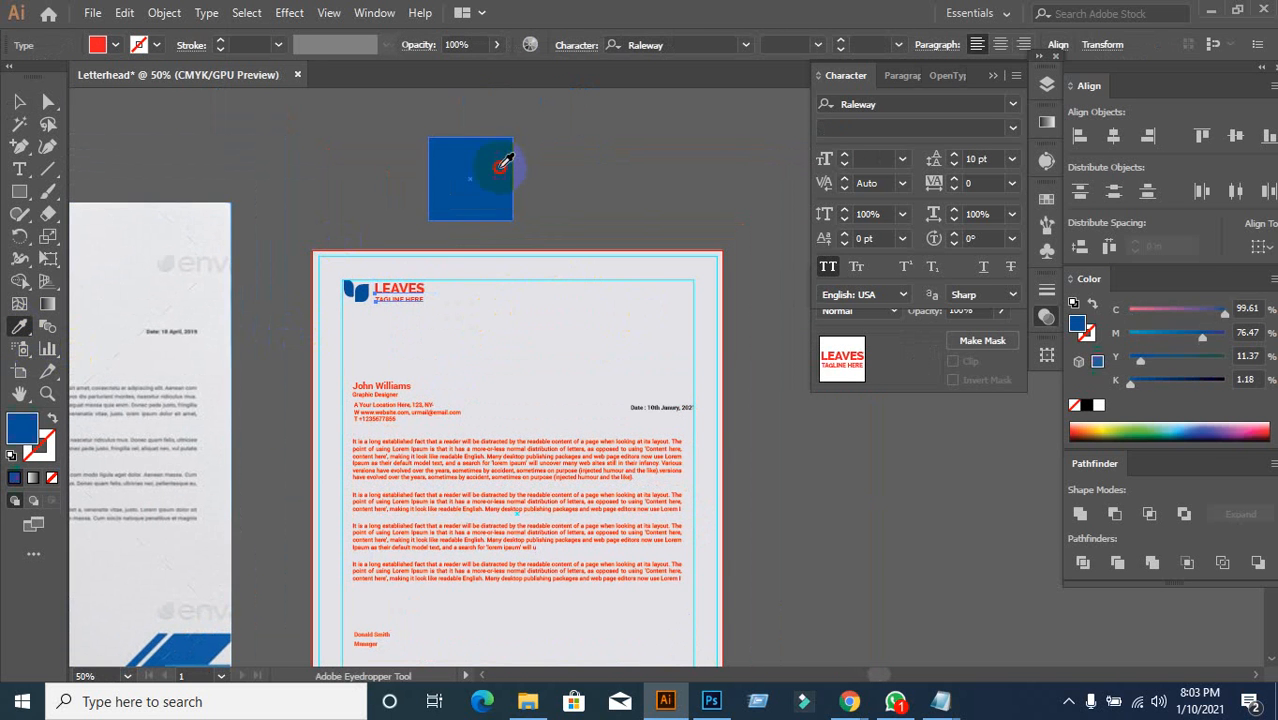
pyautogui.doubleClick(23, 437)
pyautogui.moveTo(713, 442); pyautogui.dragTo(679, 484)
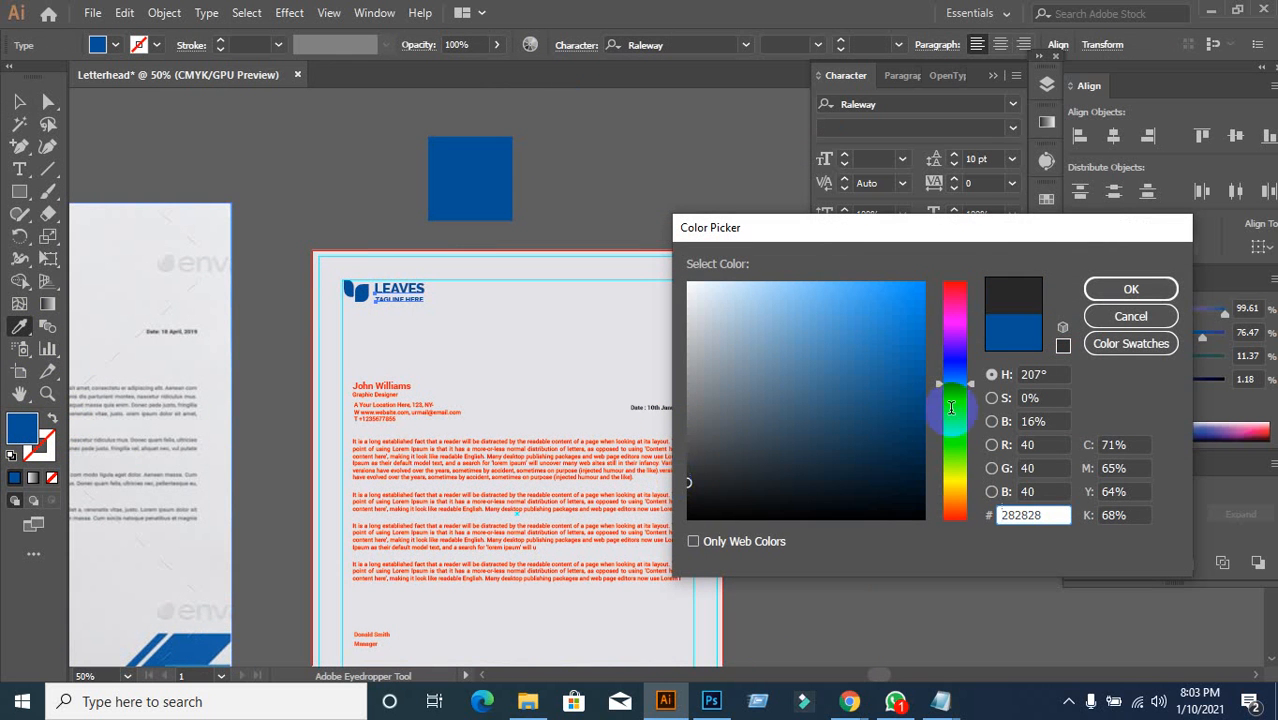
pyautogui.click(1130, 288)
pyautogui.click(21, 101)
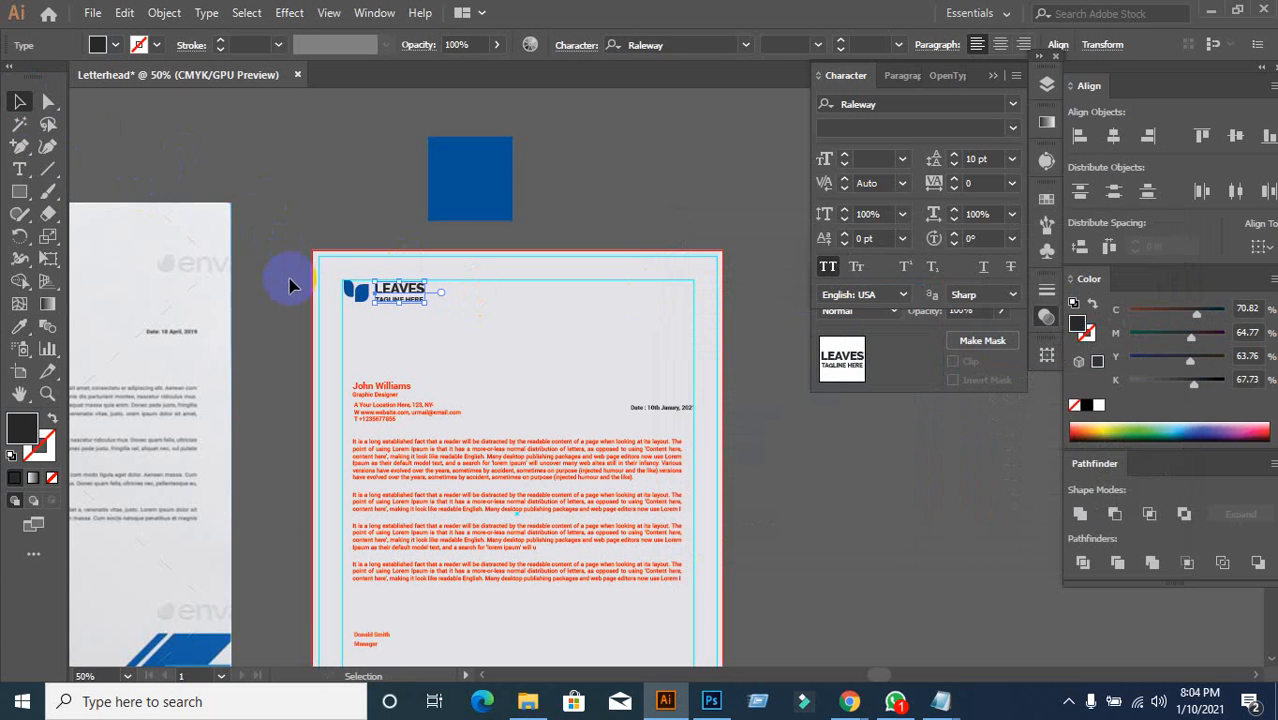
pyautogui.doubleClick(33, 437)
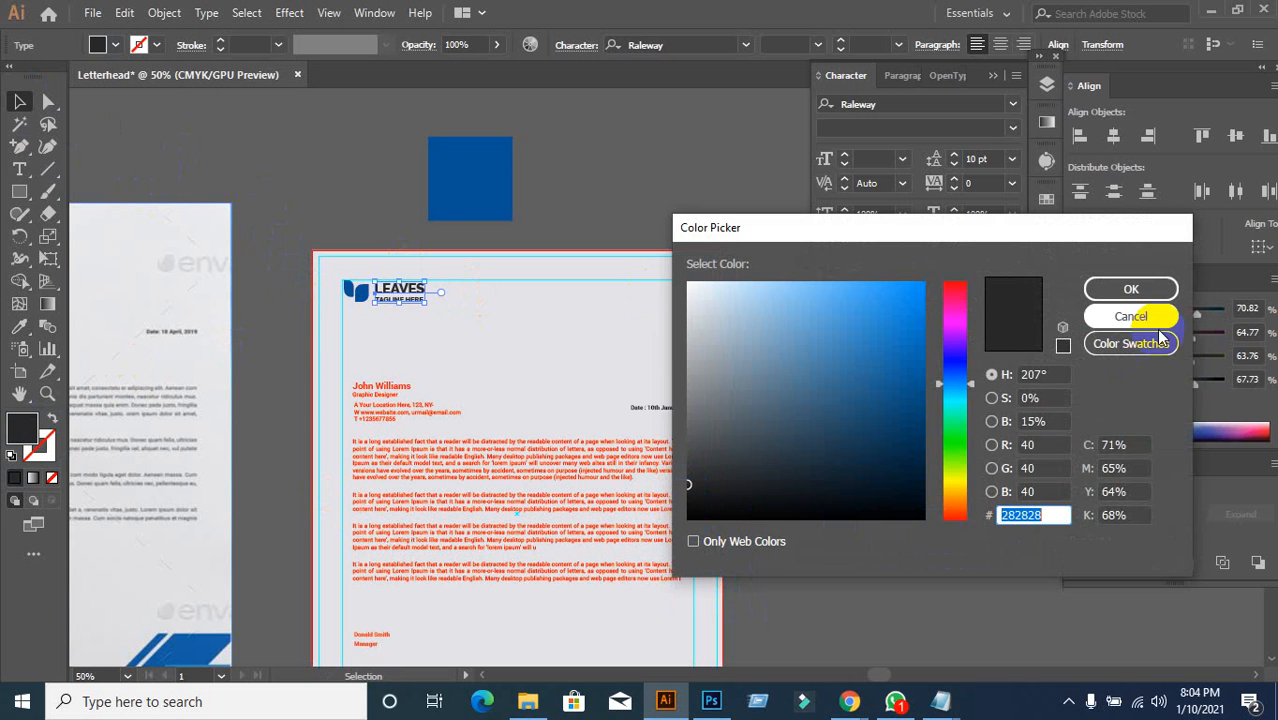
pyautogui.click(1165, 289)
pyautogui.scroll(-1, 541, 311)
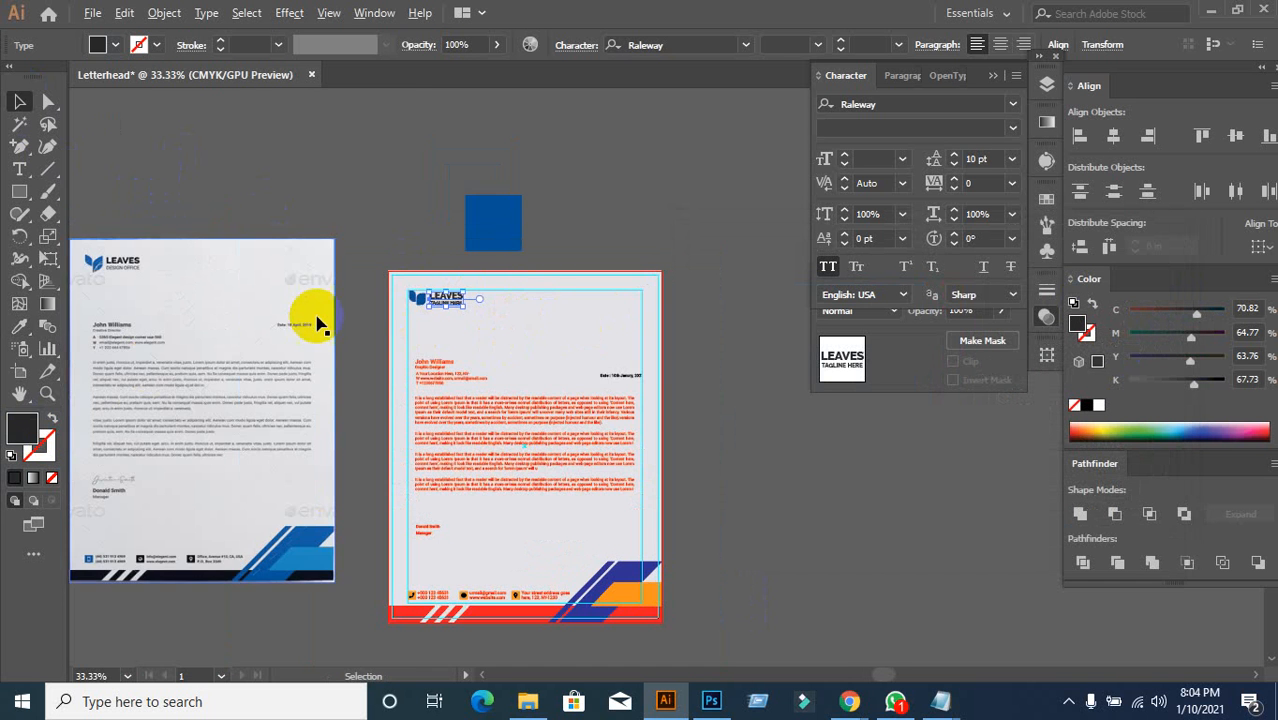
pyautogui.scroll(1, 316, 311)
pyautogui.click(492, 328)
# Step: Set the TAGLINE HERE text fill to lighter grey #515151
pyautogui.scroll(1, 492, 335)
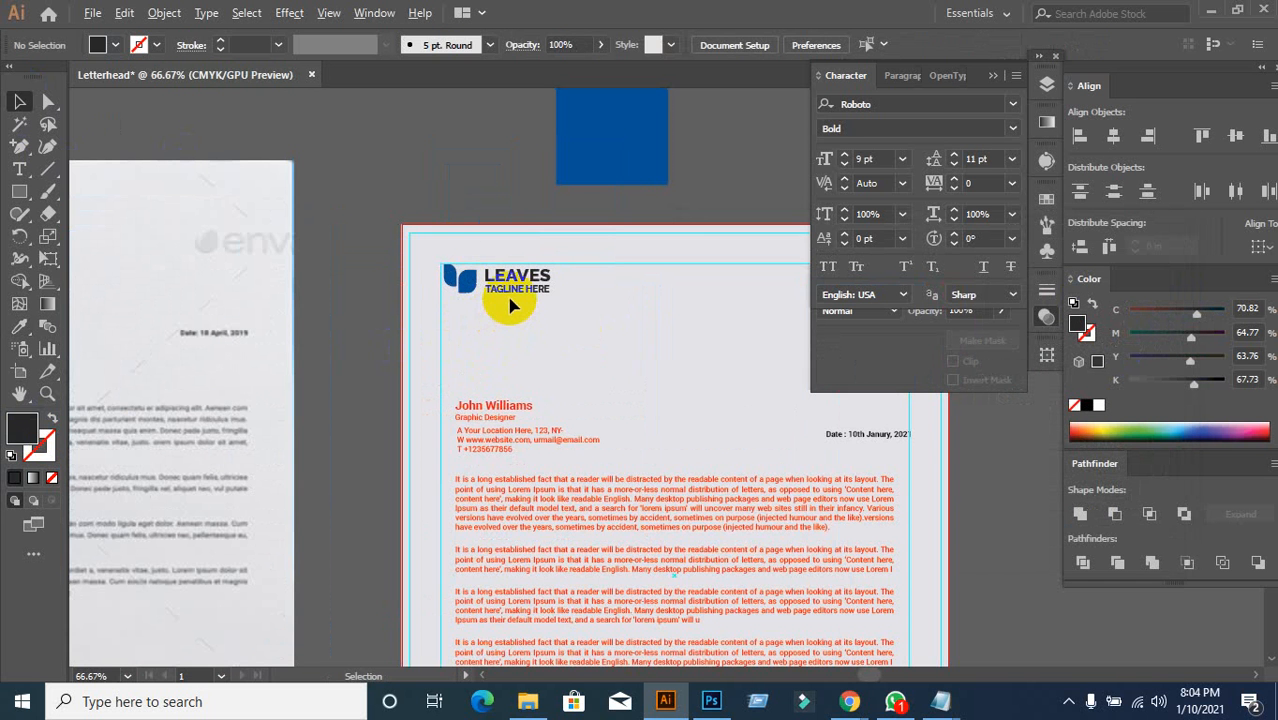
pyautogui.click(516, 291)
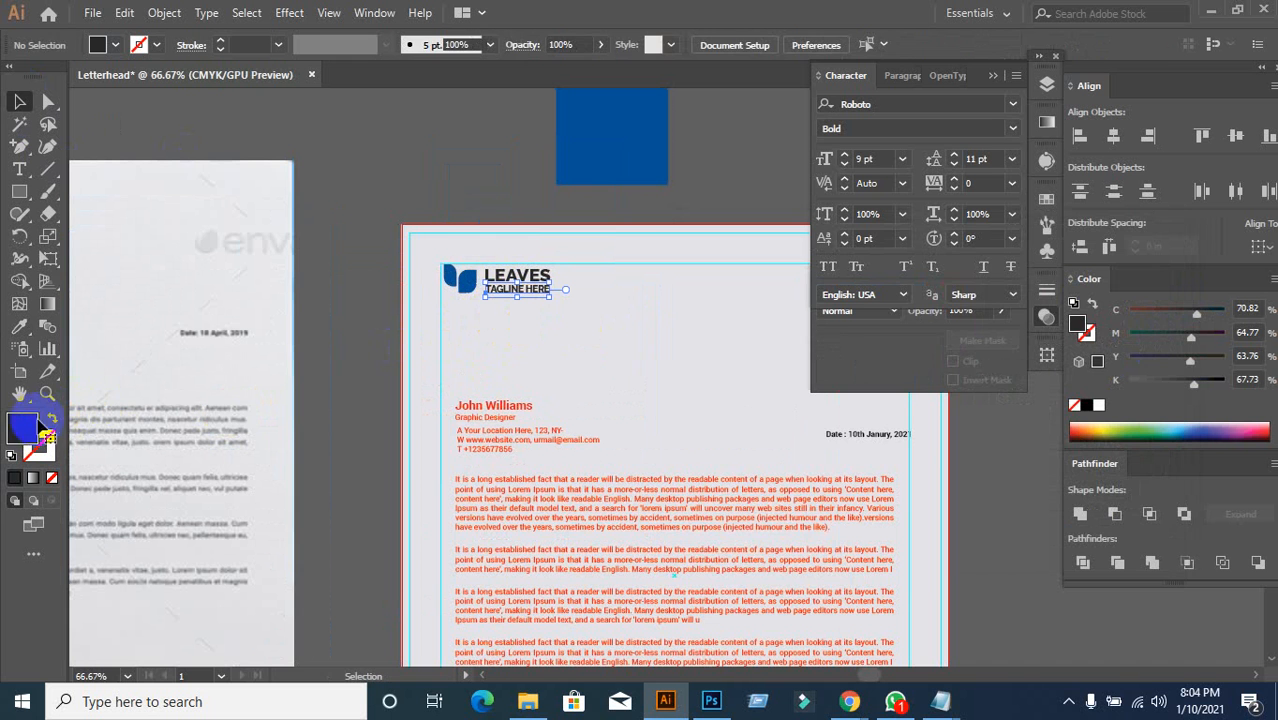
pyautogui.doubleClick(22, 428)
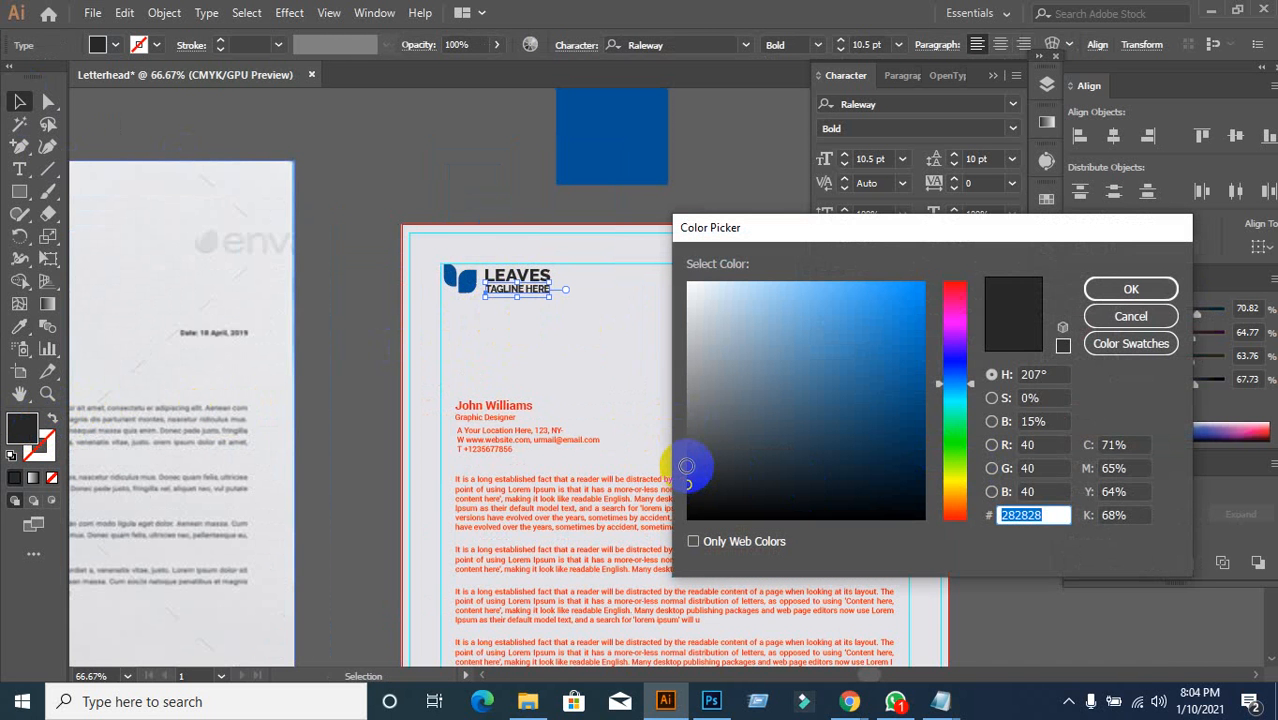
pyautogui.click(687, 444)
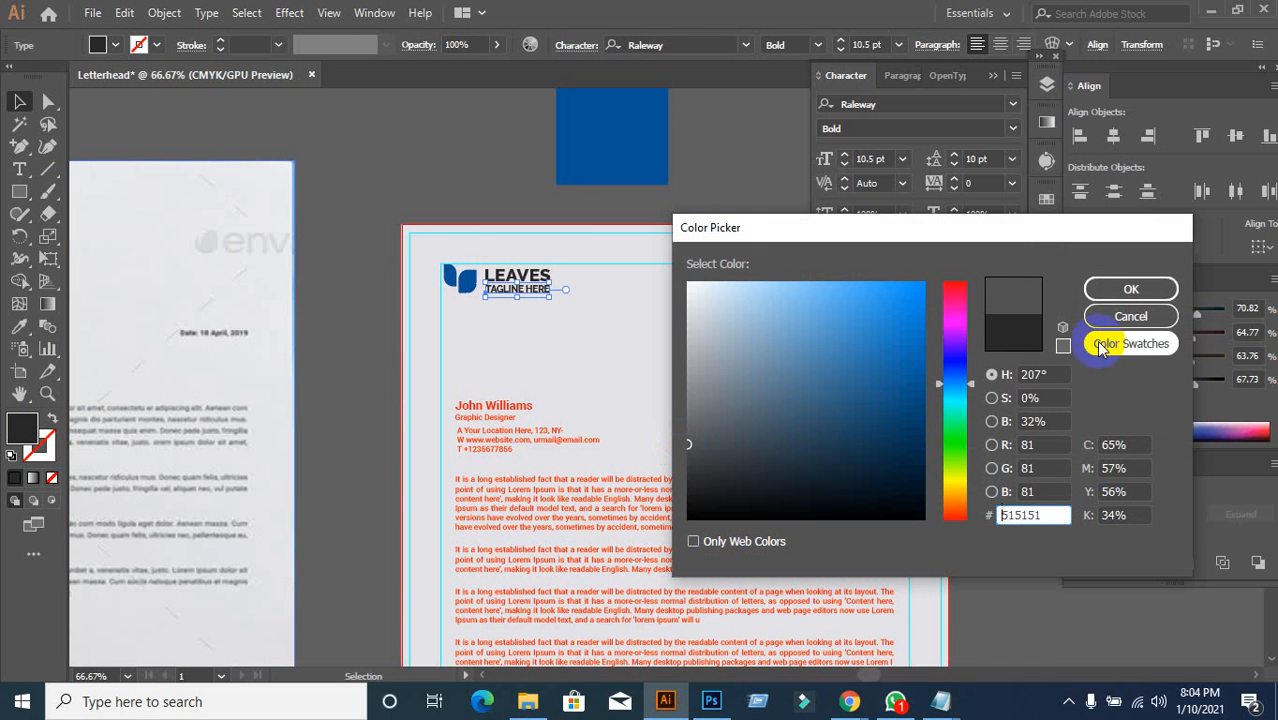
pyautogui.press('Return')
pyautogui.click(410, 218)
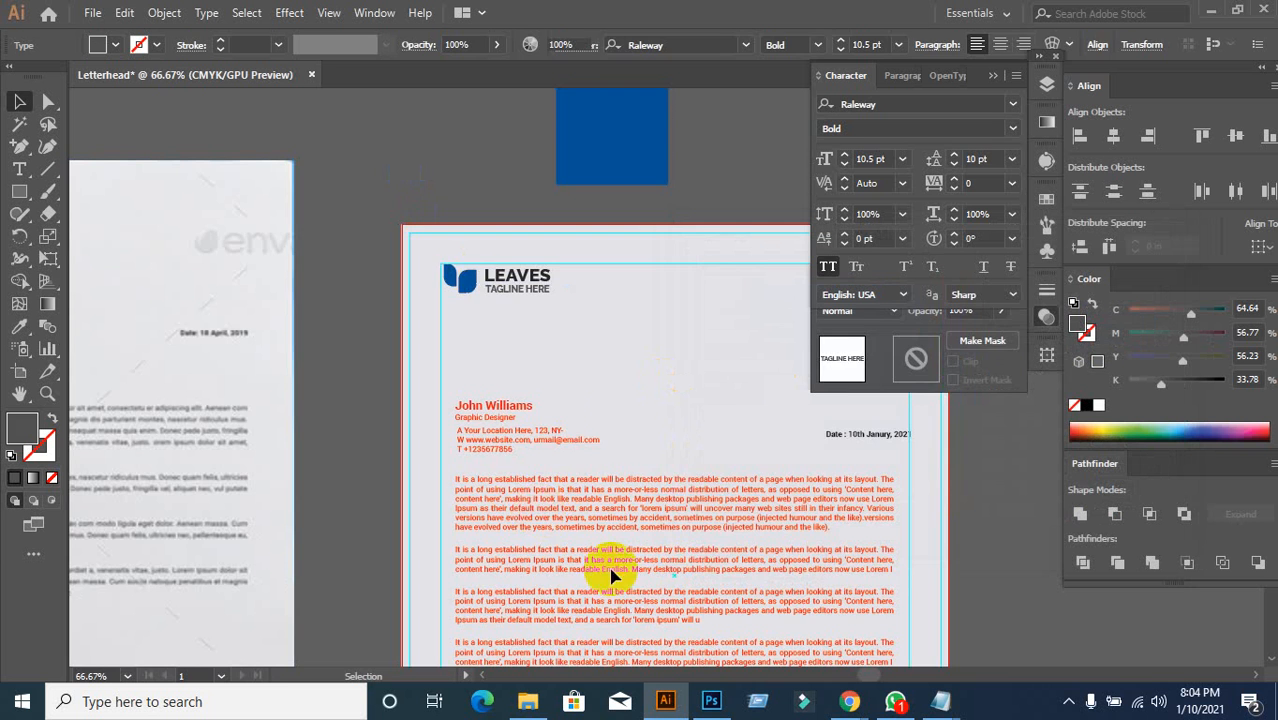
pyautogui.scroll(-1, 619, 400)
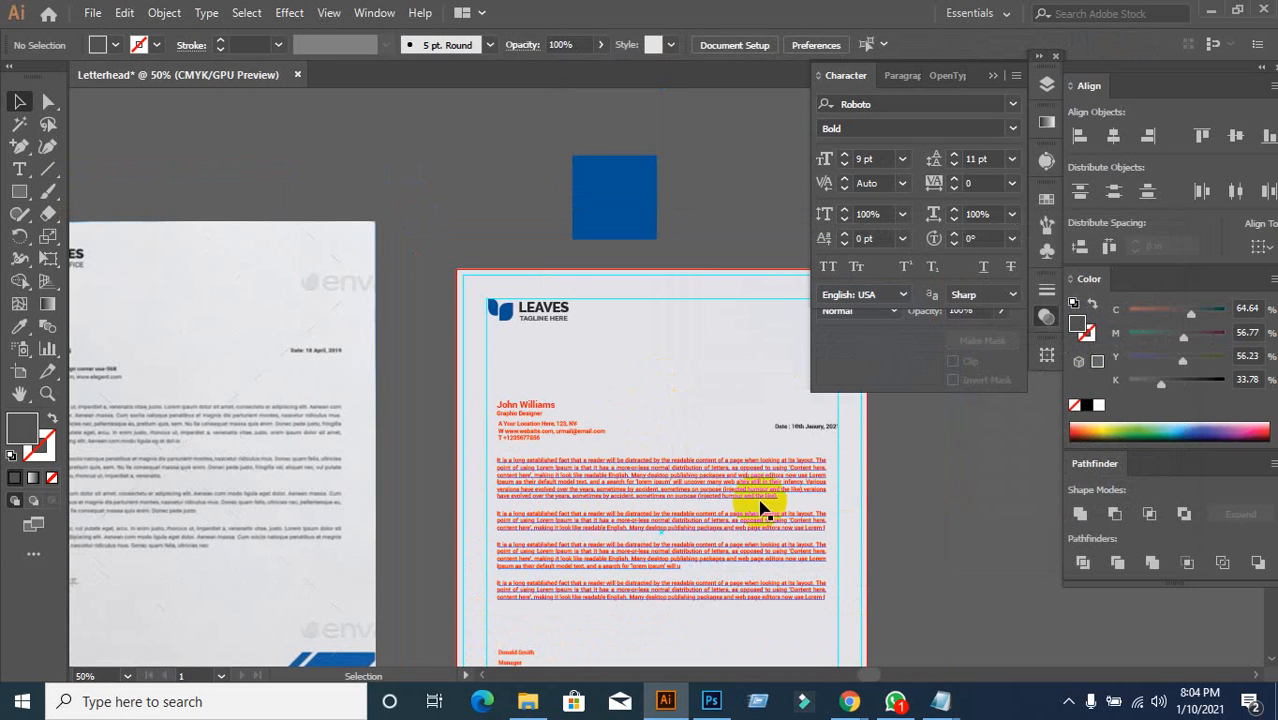
# Step: Eyedrop the tagline's grey onto the date line
pyautogui.click(806, 427)
pyautogui.scroll(2, 906, 455)
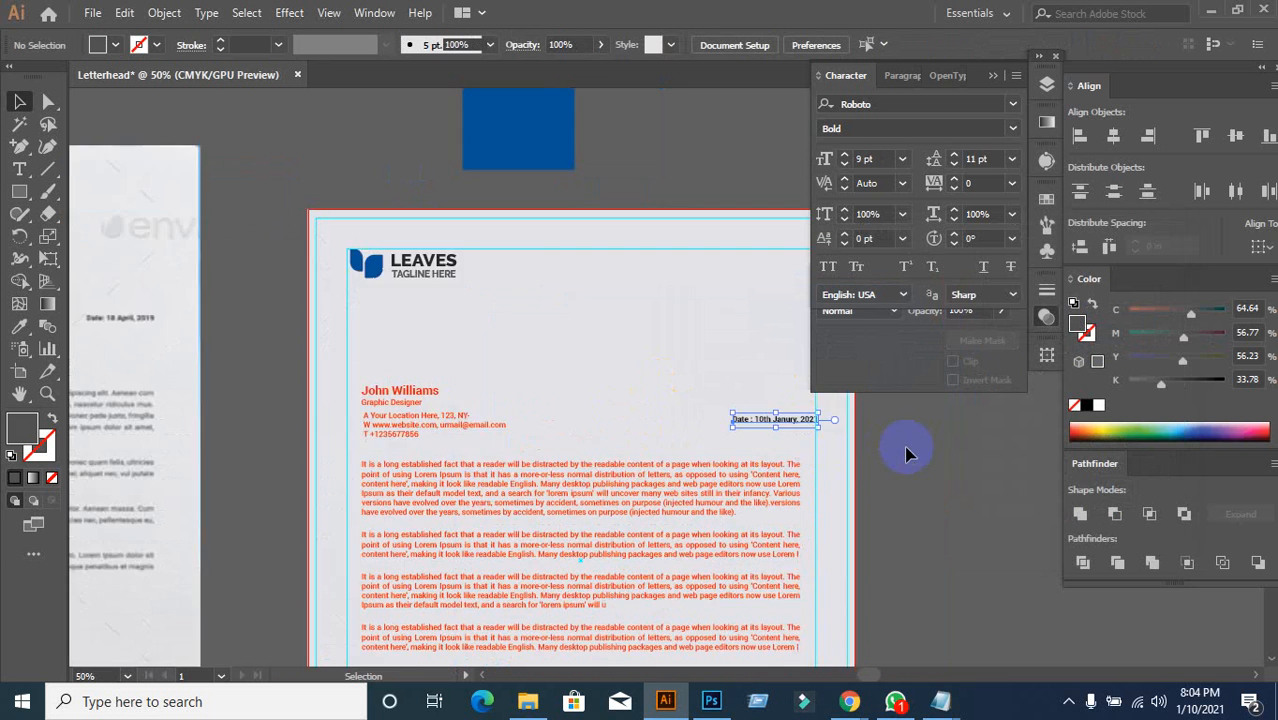
pyautogui.click(22, 333)
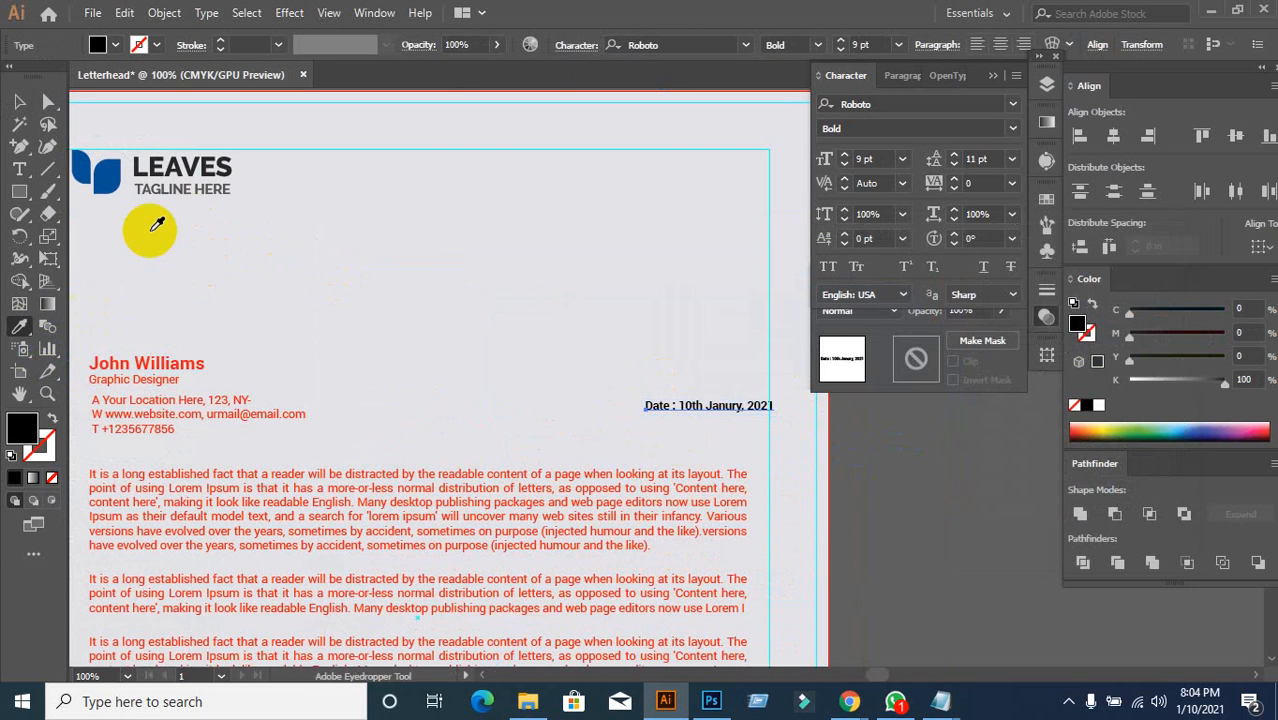
pyautogui.click(176, 186)
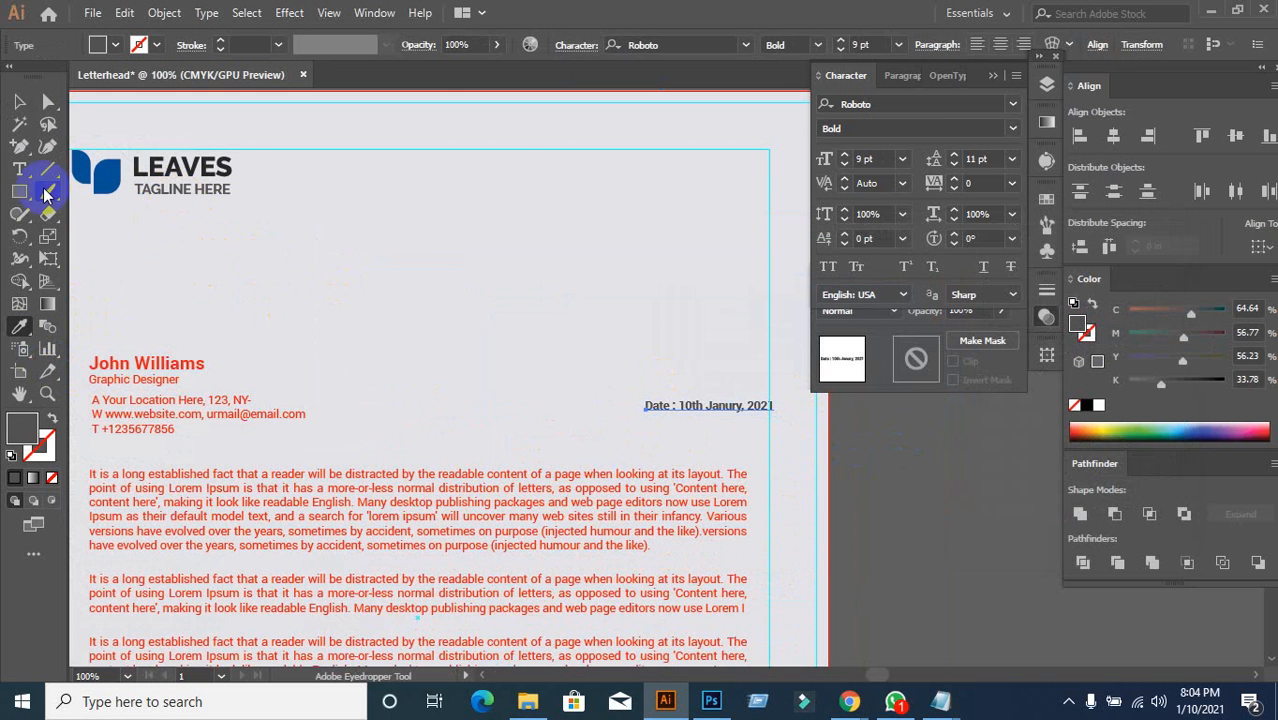
pyautogui.click(18, 104)
pyautogui.scroll(-2, 604, 373)
pyautogui.click(604, 373)
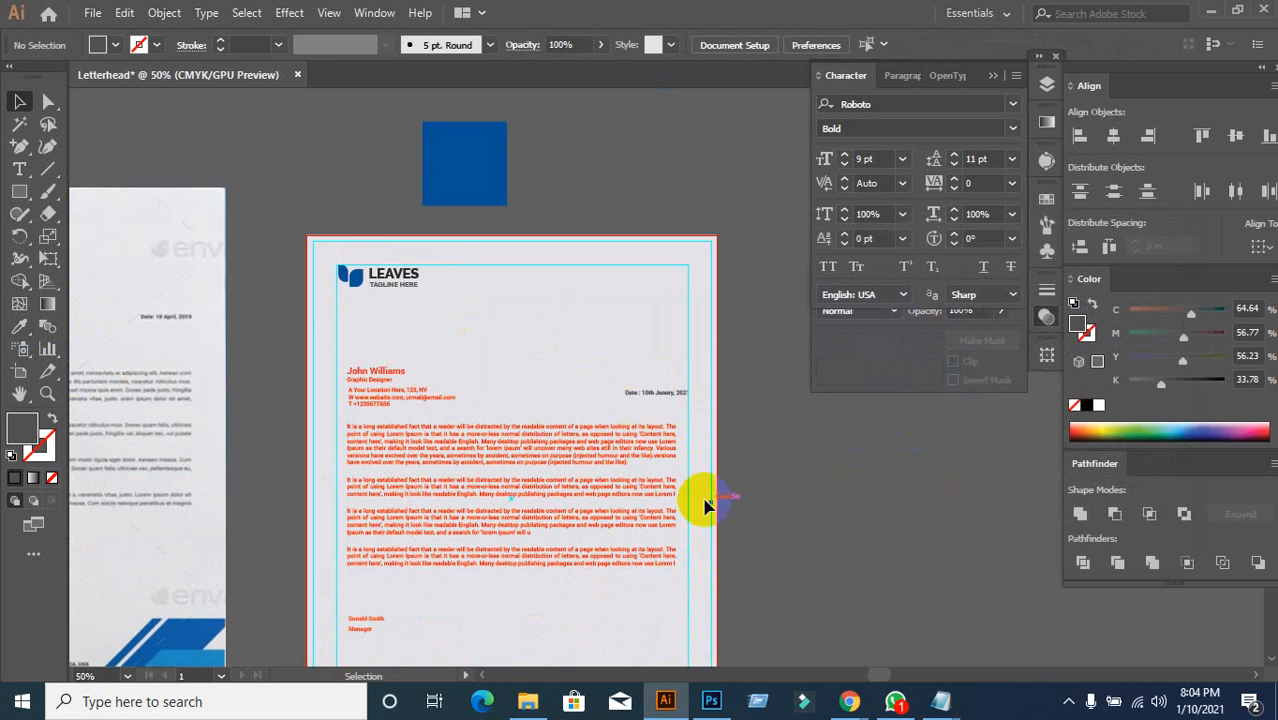
pyautogui.moveTo(760, 544); pyautogui.dragTo(958, 460)
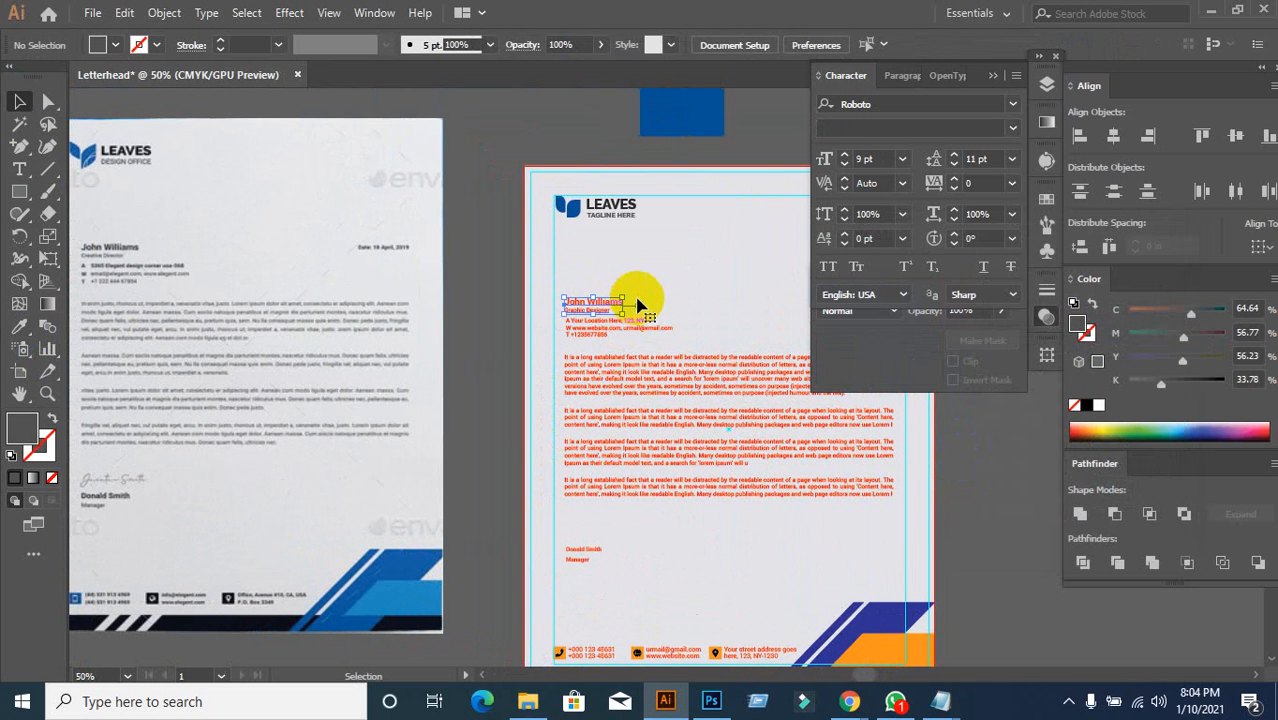
pyautogui.click(630, 302)
pyautogui.click(612, 347)
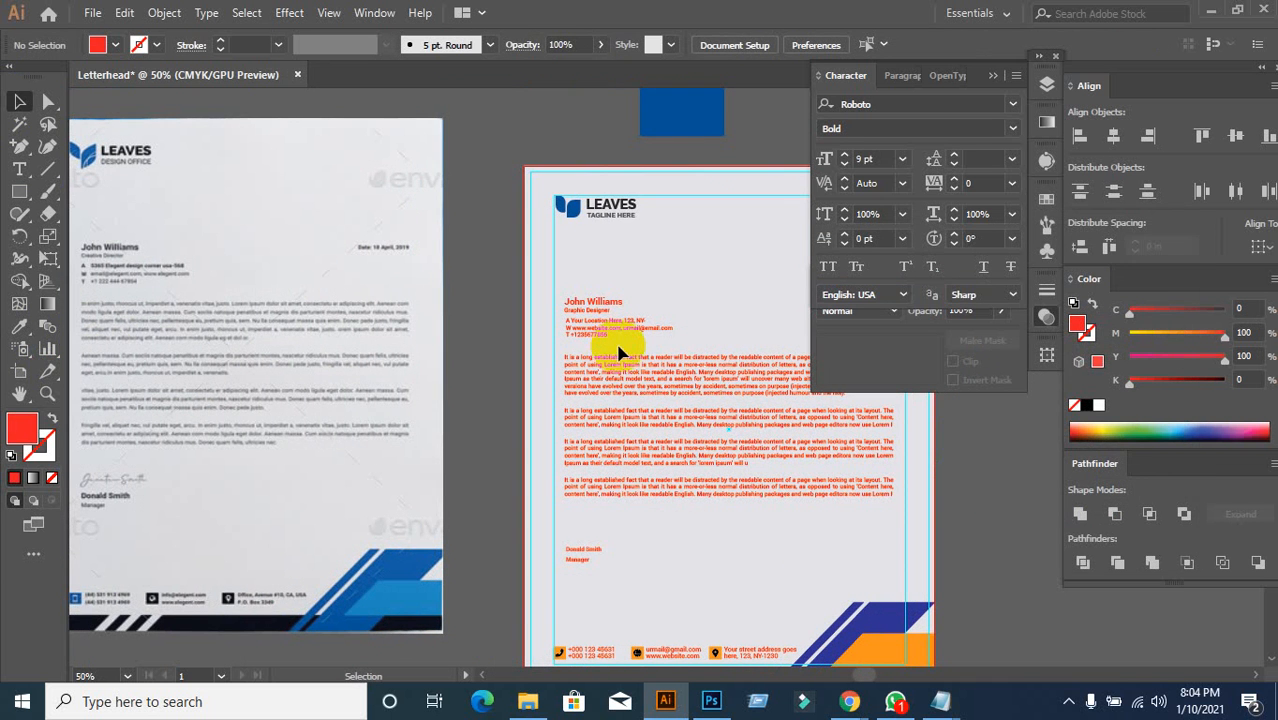
pyautogui.scroll(1, 645, 337)
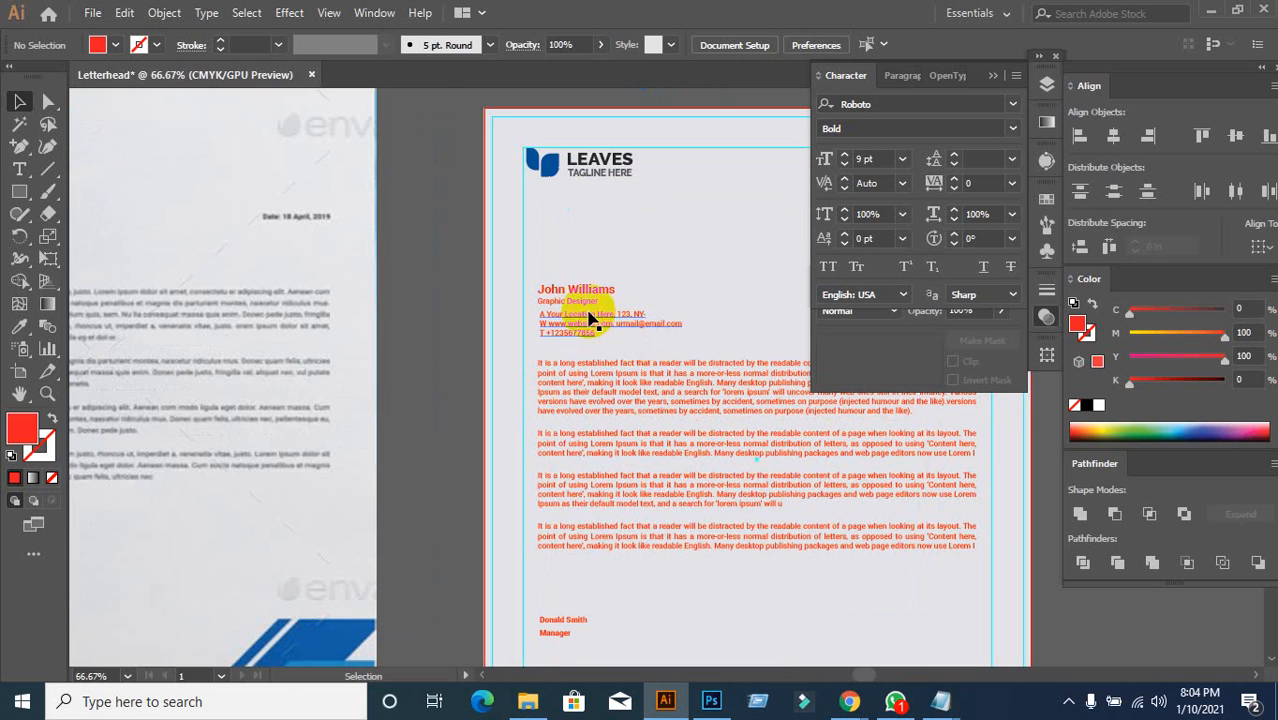
pyautogui.click(577, 298)
pyautogui.scroll(1, 590, 294)
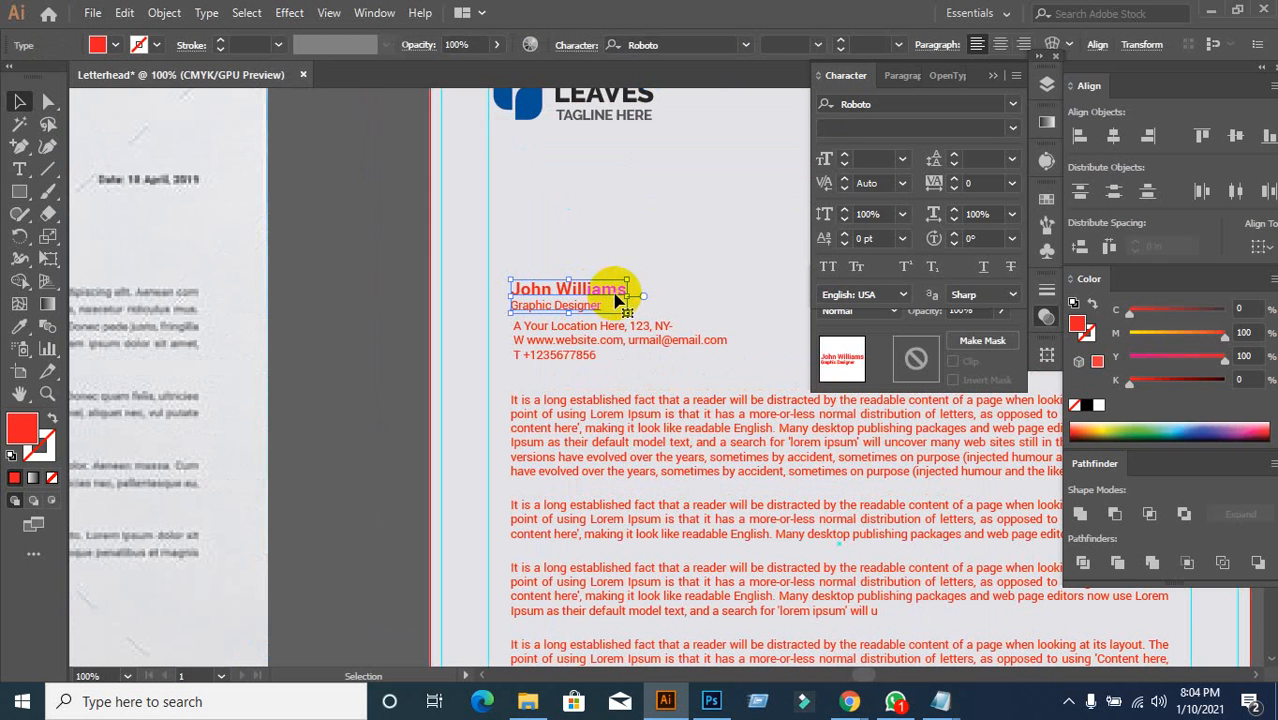
pyautogui.doubleClick(615, 296)
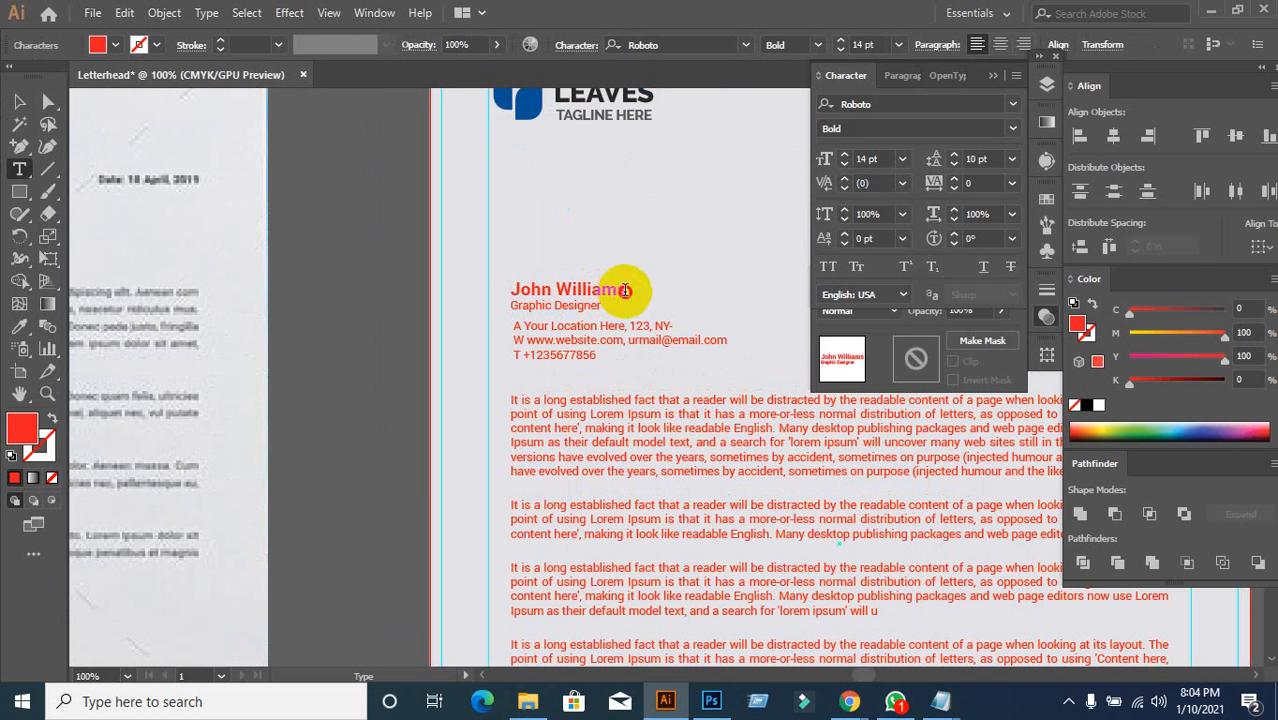
pyautogui.moveTo(624, 290); pyautogui.dragTo(508, 287)
pyautogui.click(18, 328)
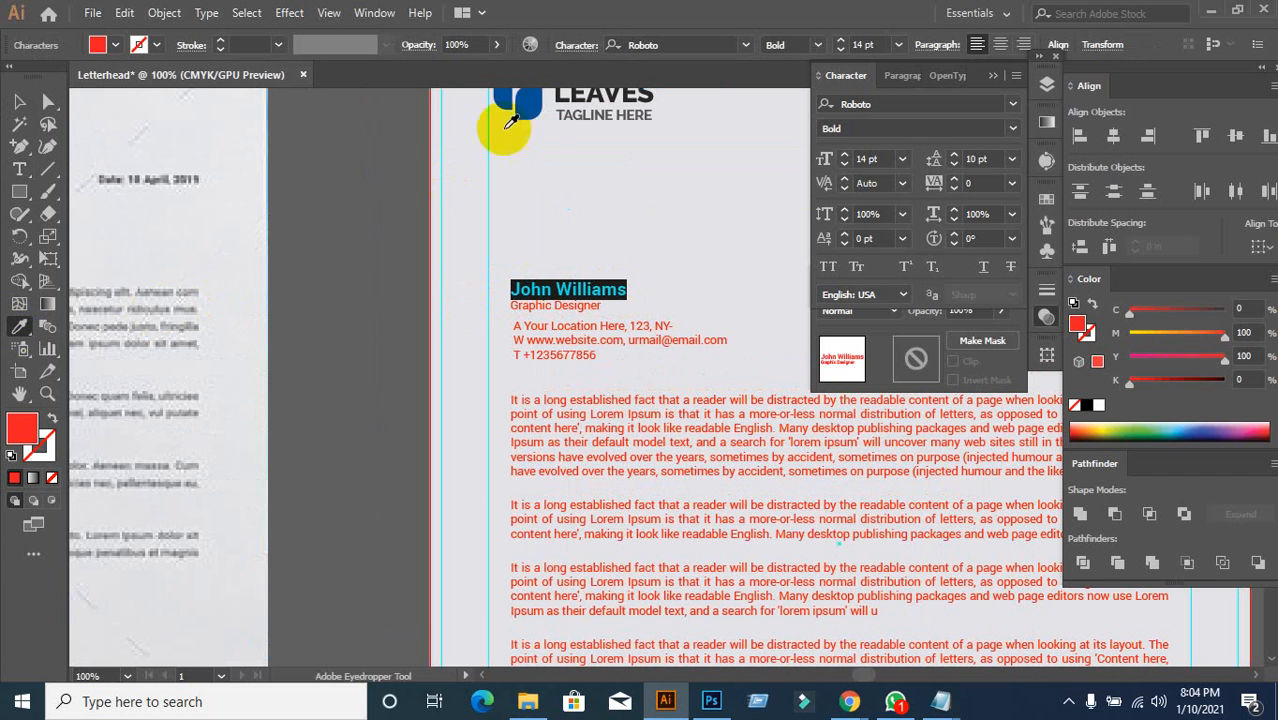
pyautogui.click(575, 82)
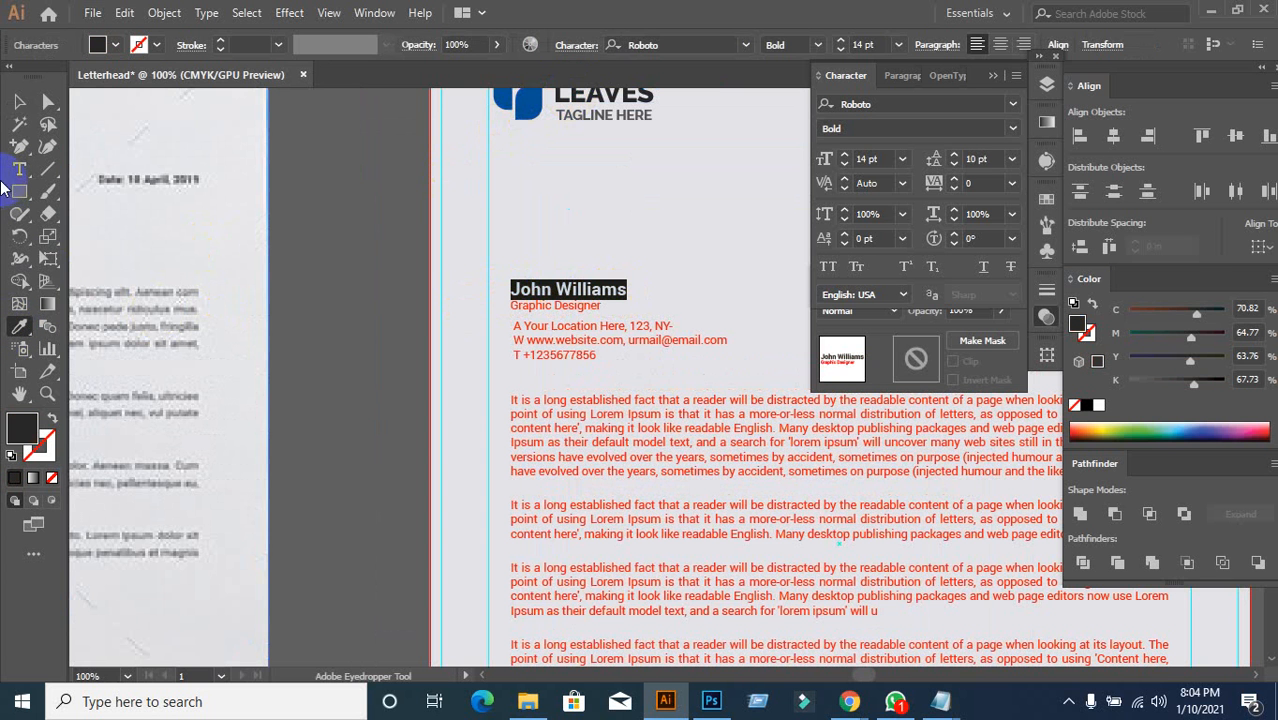
pyautogui.click(19, 101)
pyautogui.click(505, 403)
# Step: Give the 'Graphic Designer' title the tagline's lighter grey
pyautogui.scroll(-3, 516, 405)
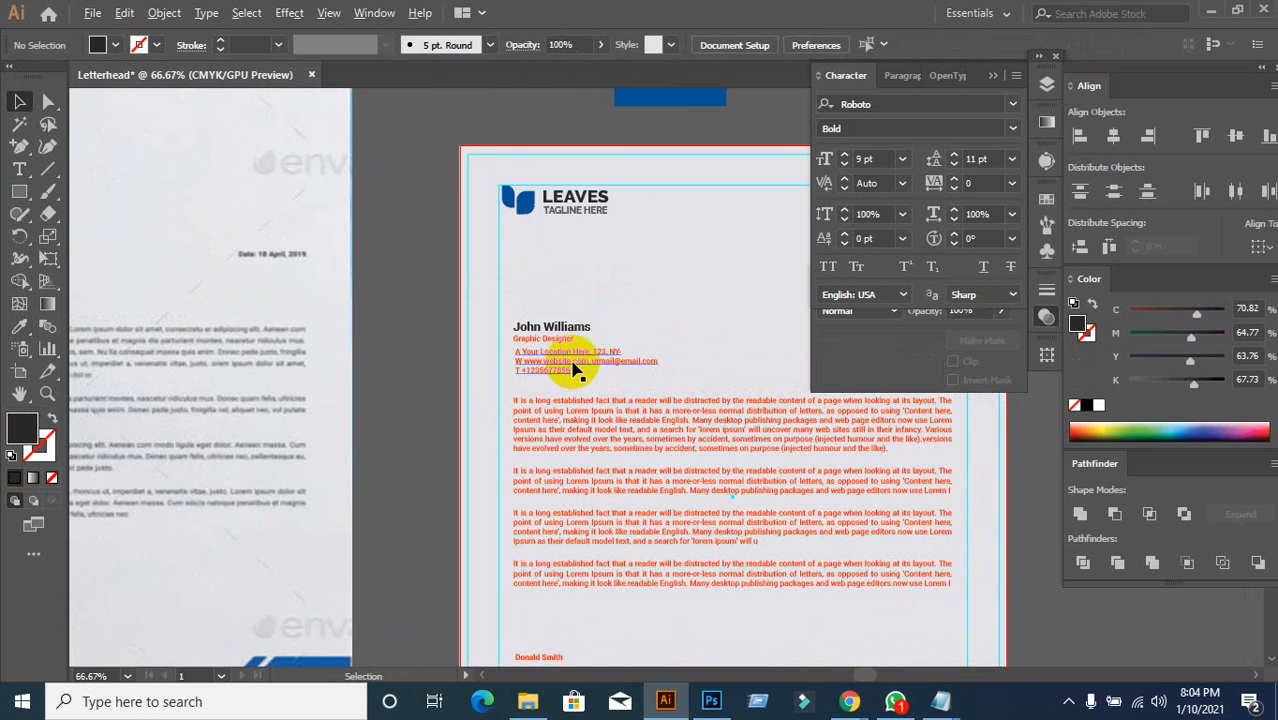
pyautogui.scroll(3, 527, 385)
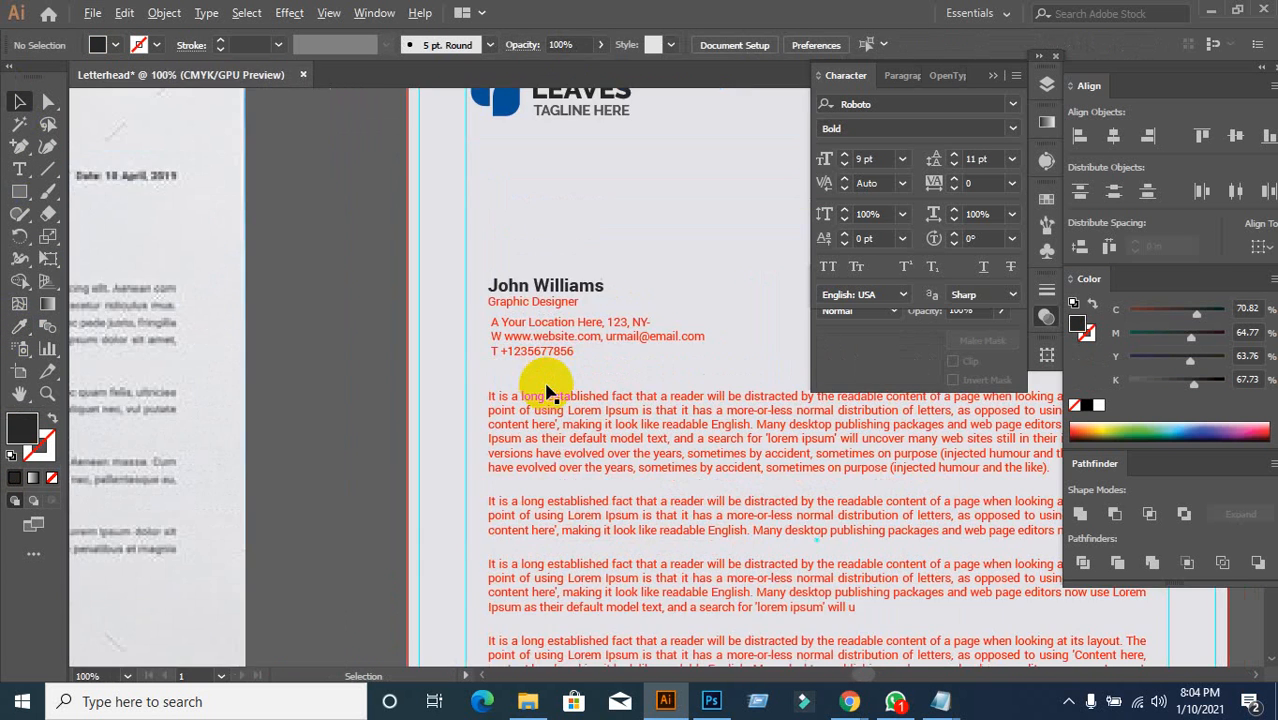
pyautogui.click(571, 304)
pyautogui.doubleClick(571, 304)
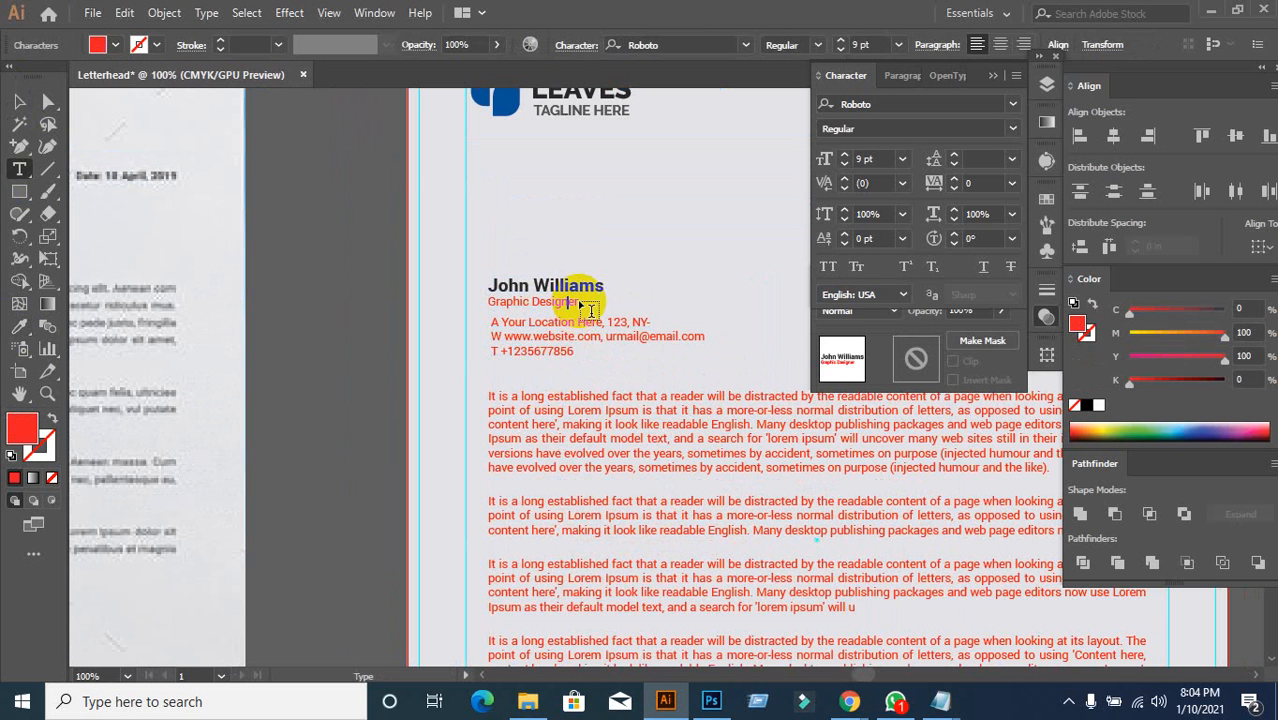
pyautogui.click(19, 326)
pyautogui.click(567, 108)
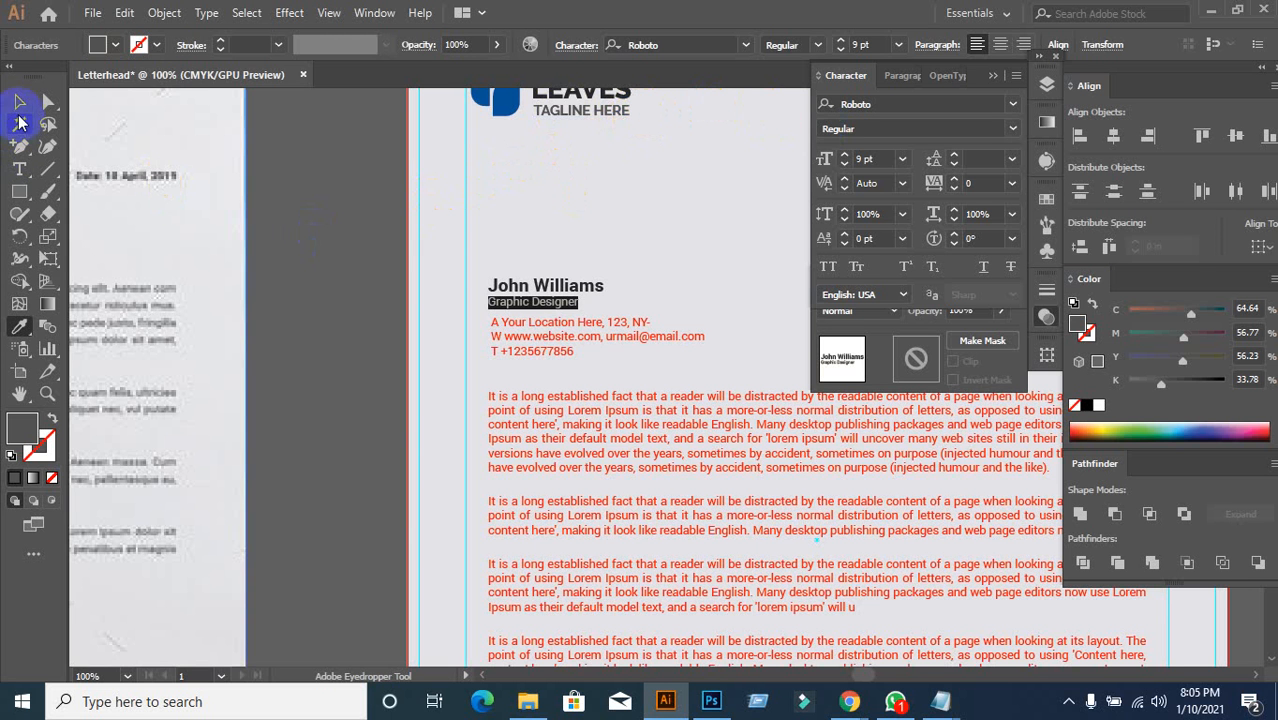
pyautogui.click(19, 101)
pyautogui.click(360, 314)
pyautogui.scroll(-4, 371, 348)
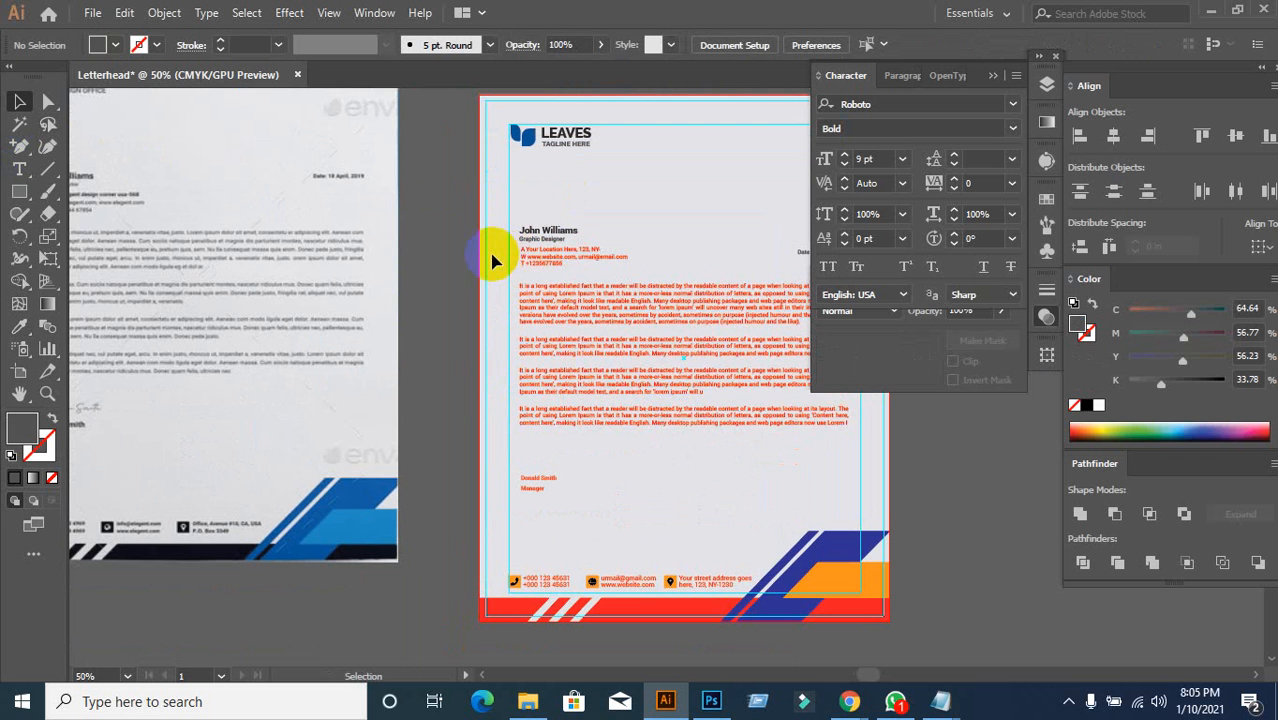
# Step: Select the body paragraphs and signature text and eyedrop the LEAVES logo's dark grey onto them
pyautogui.moveTo(551, 297); pyautogui.dragTo(435, 252)
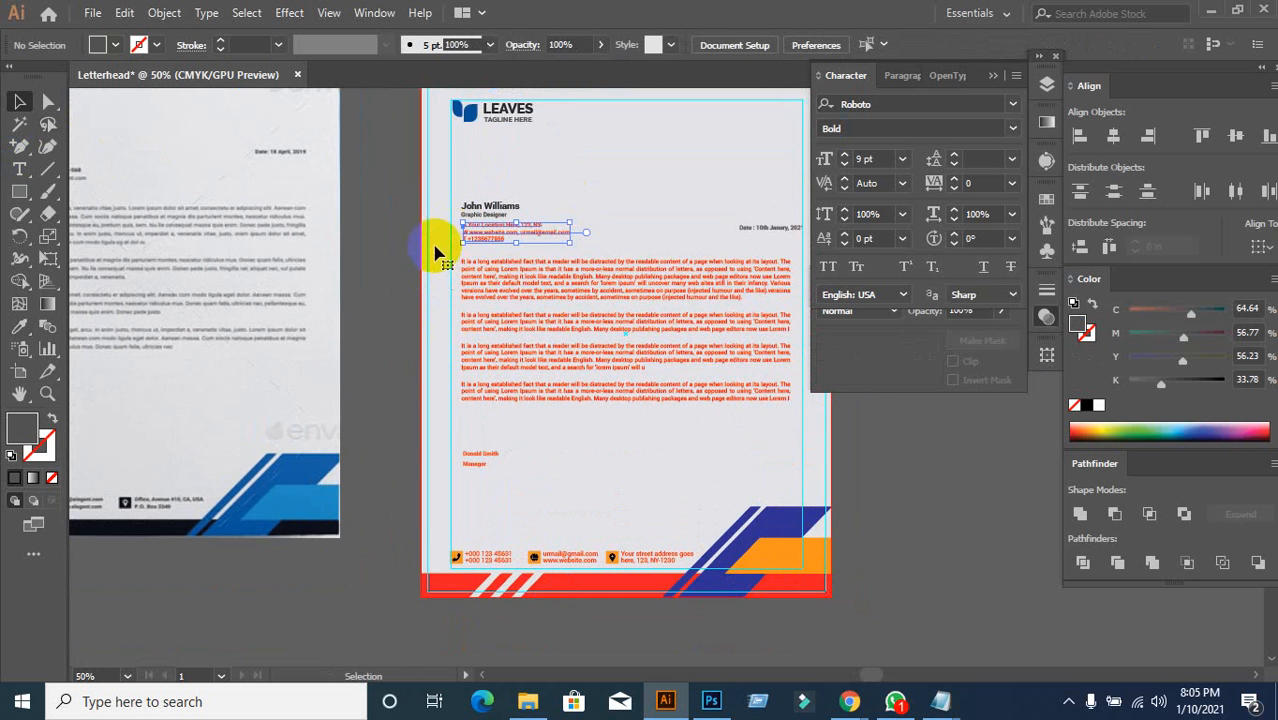
pyautogui.click(448, 243)
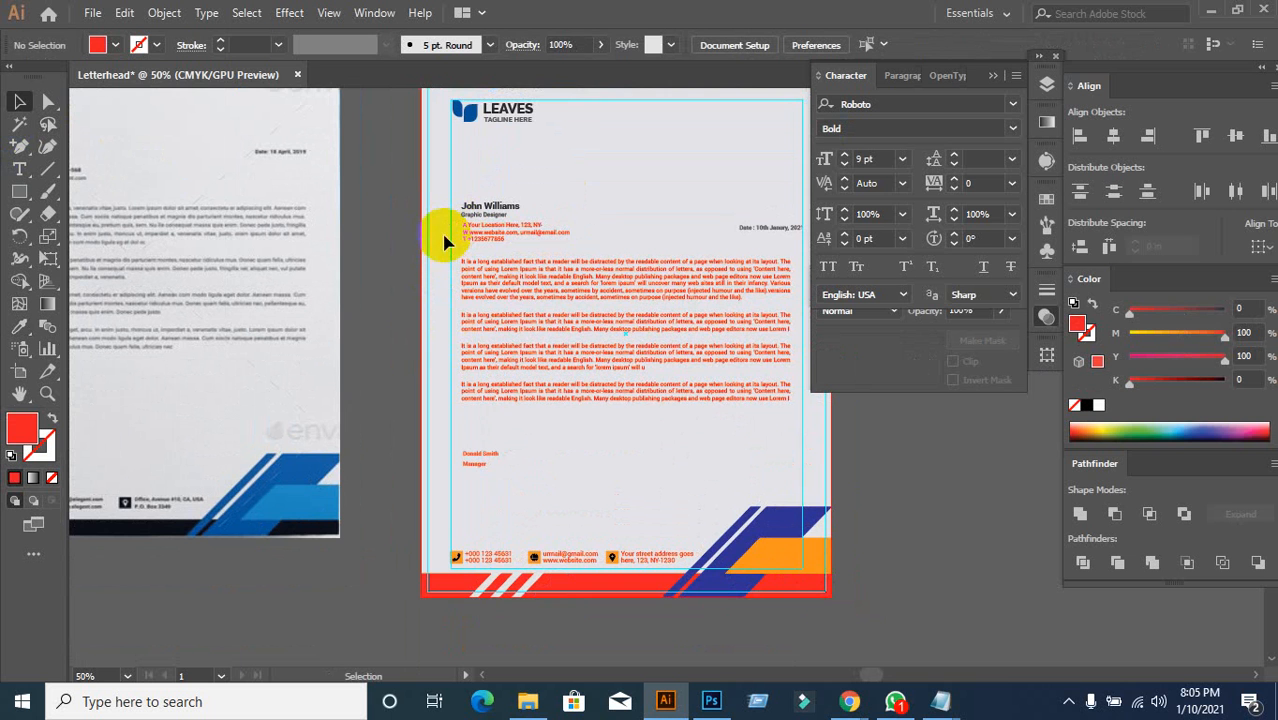
pyautogui.moveTo(444, 237); pyautogui.dragTo(781, 489)
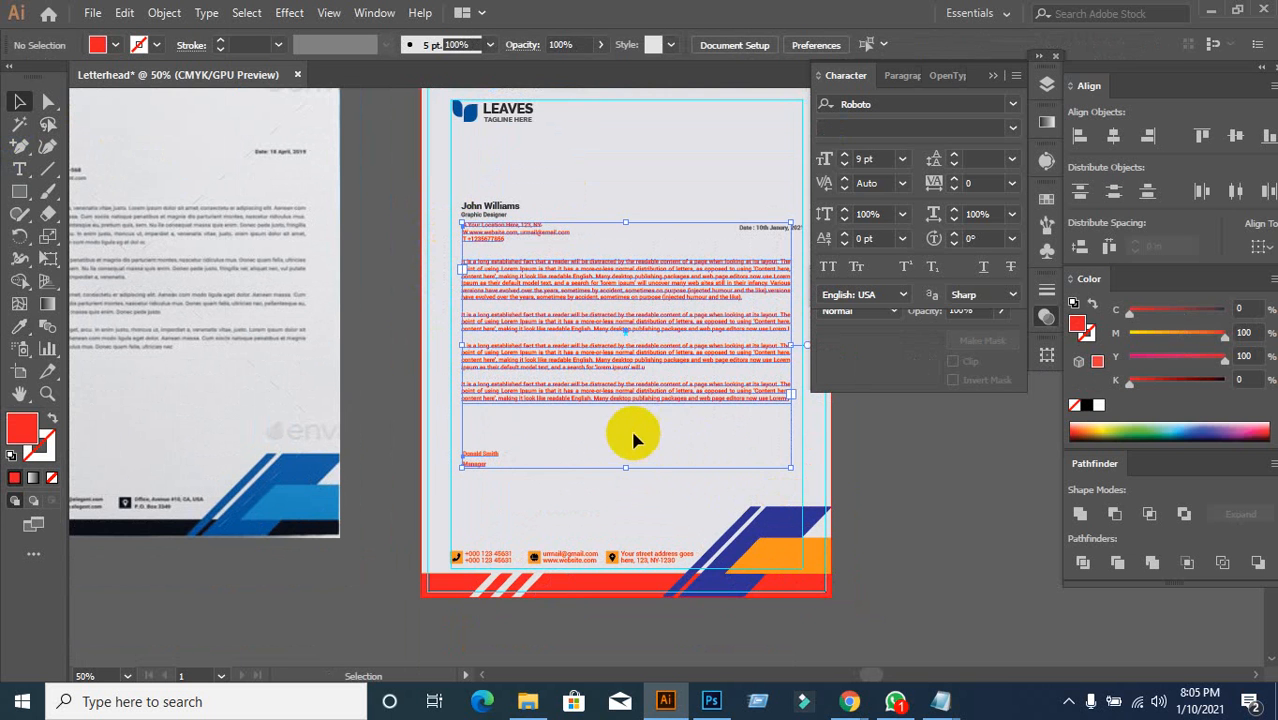
pyautogui.click(20, 327)
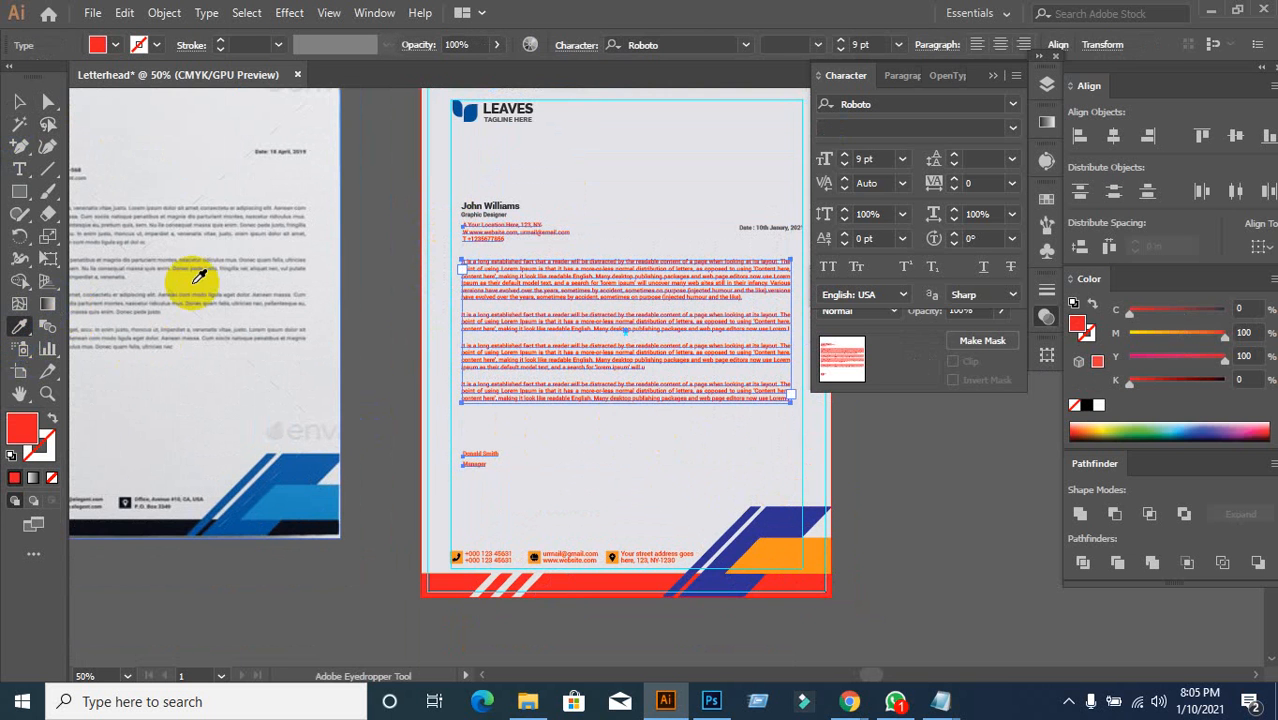
pyautogui.click(520, 114)
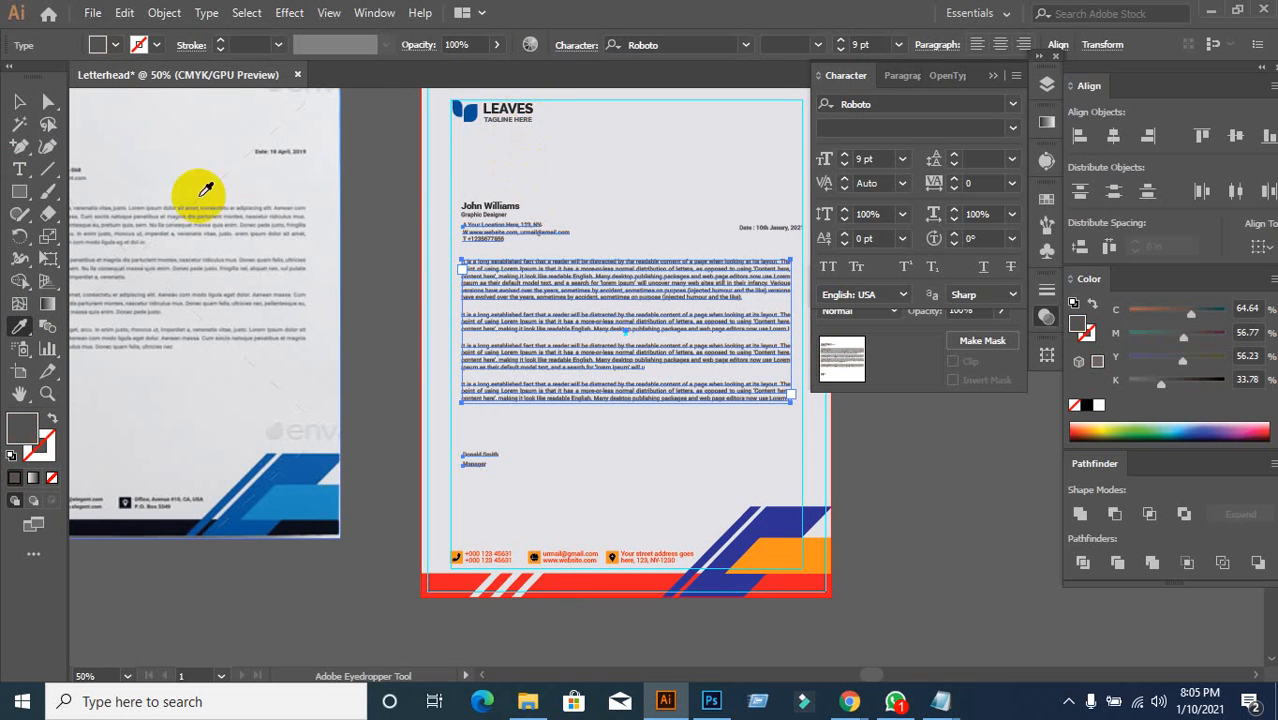
pyautogui.click(17, 101)
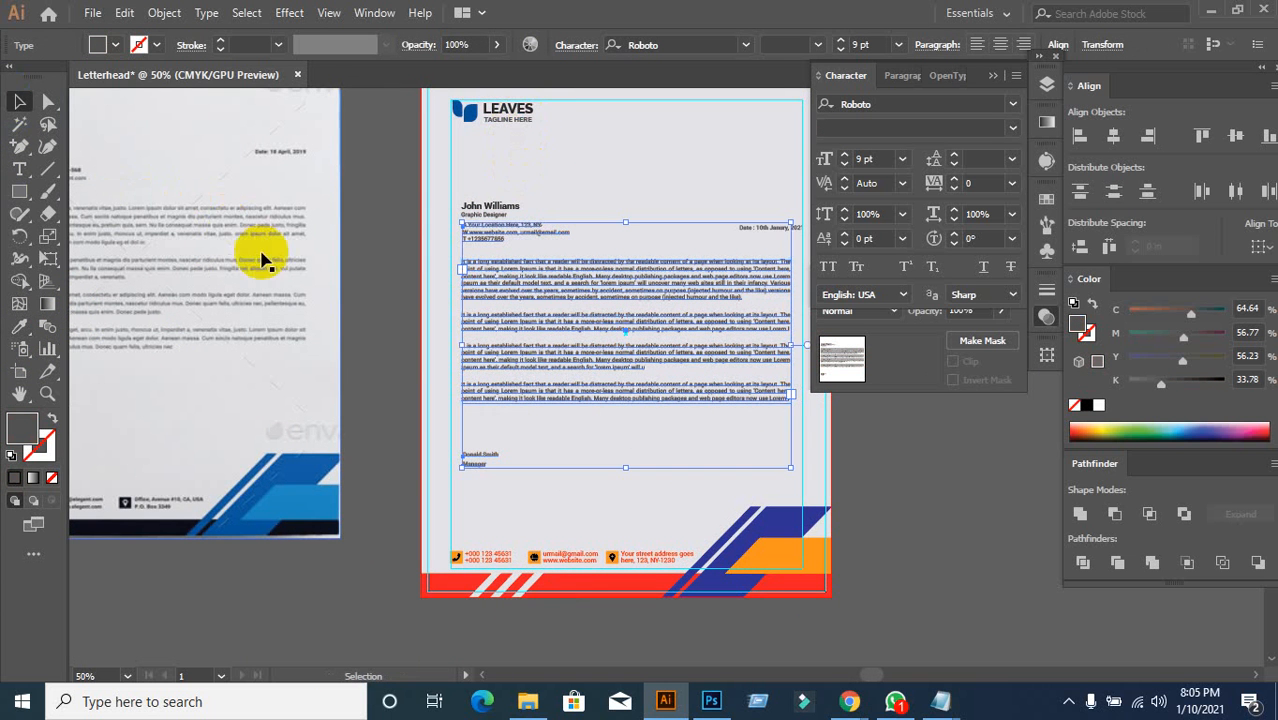
pyautogui.click(346, 294)
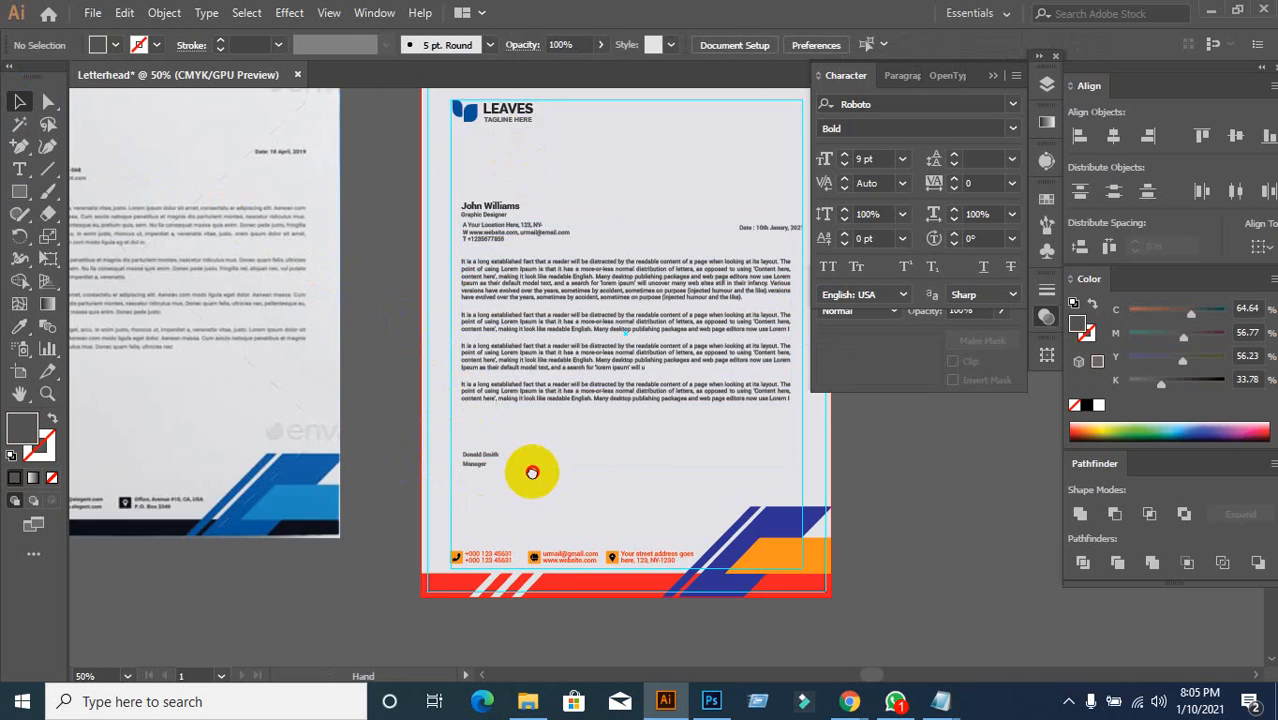
pyautogui.moveTo(532, 472); pyautogui.dragTo(442, 380)
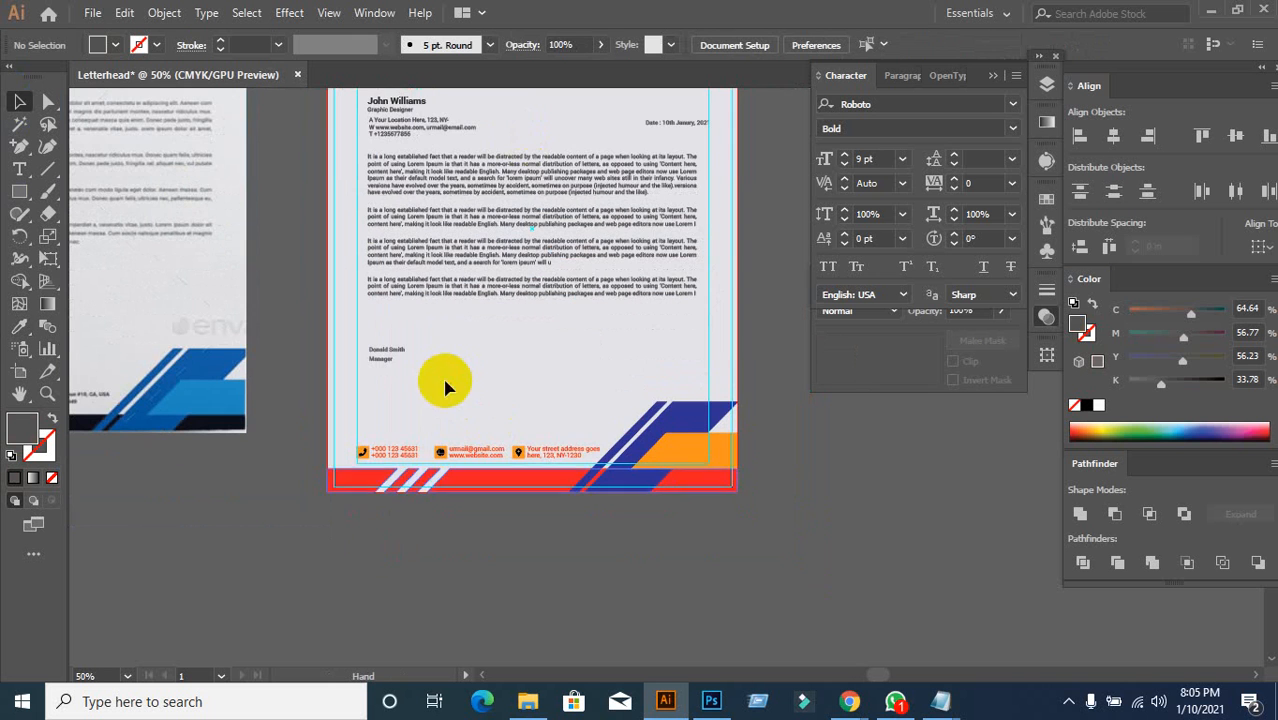
# Step: Ungroup the footer contact items
pyautogui.click(393, 452)
pyautogui.scroll(2, 422, 526)
pyautogui.rightClick(340, 380)
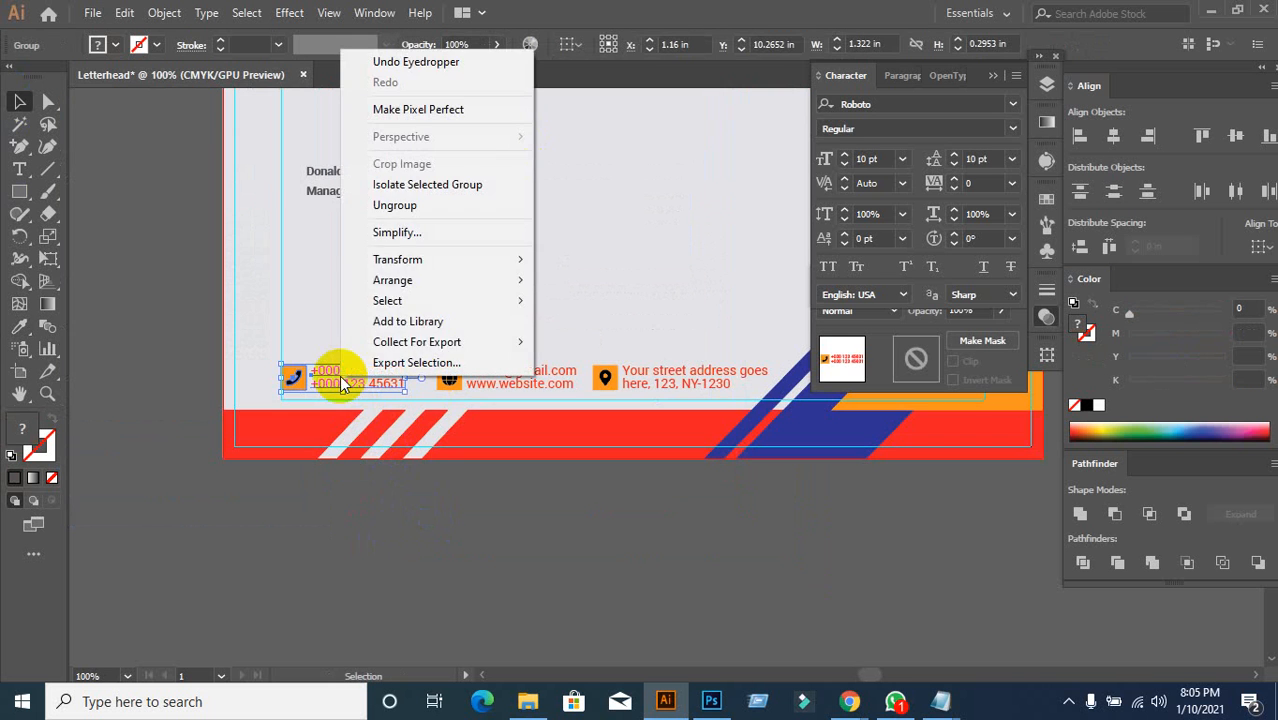
pyautogui.click(398, 205)
pyautogui.click(391, 486)
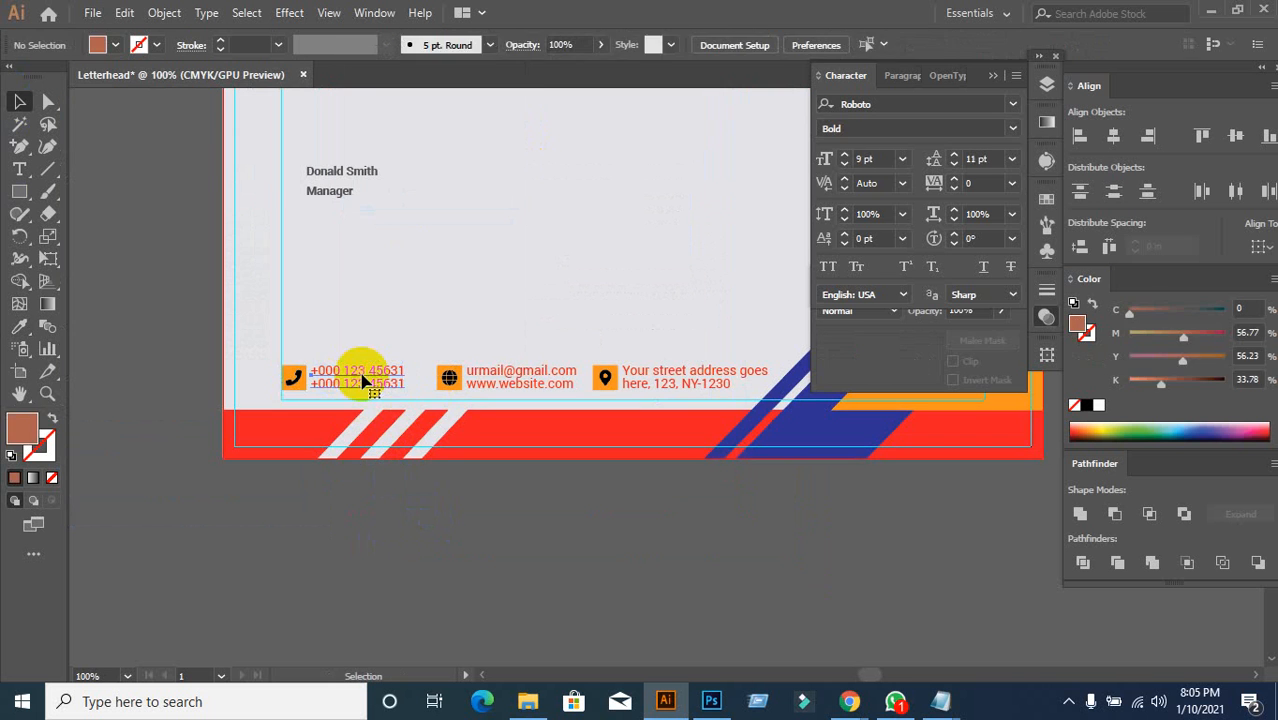
# Step: Make the phone, email and address footer texts a lighter grey
pyautogui.click(363, 381)
pyautogui.keyDown('shift'); pyautogui.click(497, 380); pyautogui.keyUp('shift')
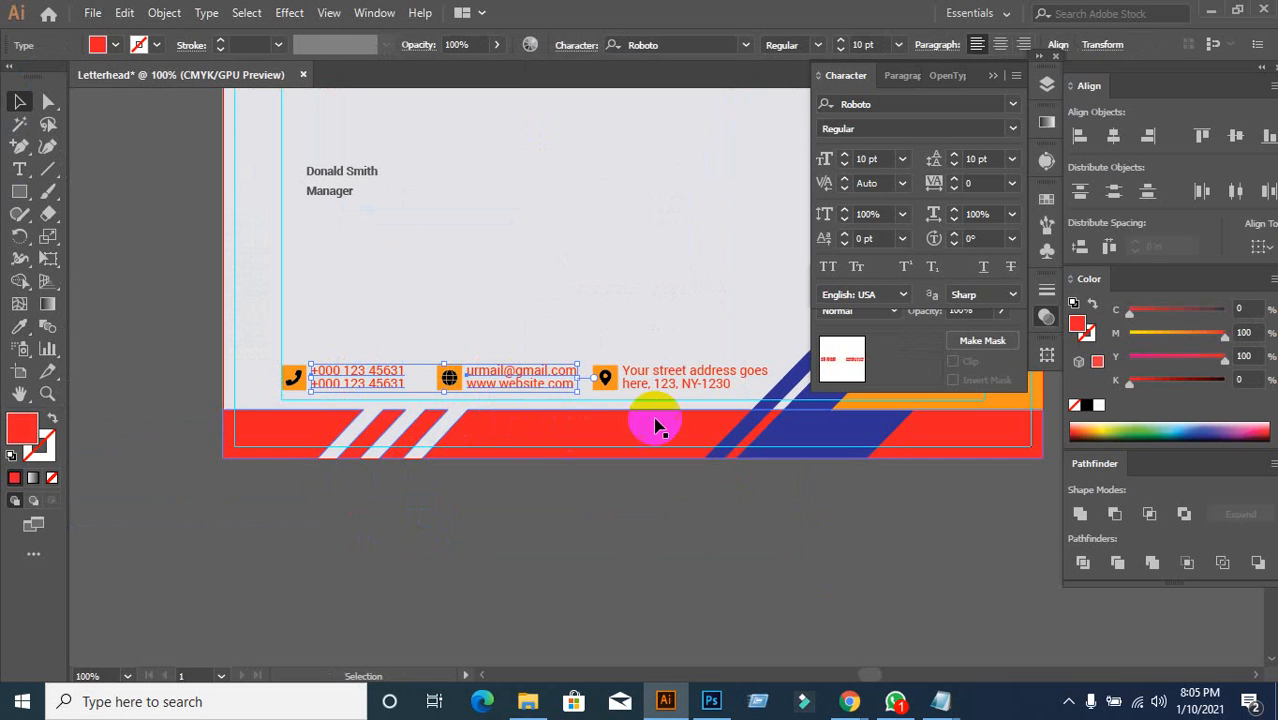
pyautogui.keyDown('shift'); pyautogui.click(665, 385); pyautogui.keyUp('shift')
pyautogui.keyDown('alt'); pyautogui.scroll(-2, 575, 483); pyautogui.keyUp('alt')
pyautogui.scroll(2, 490, 420)
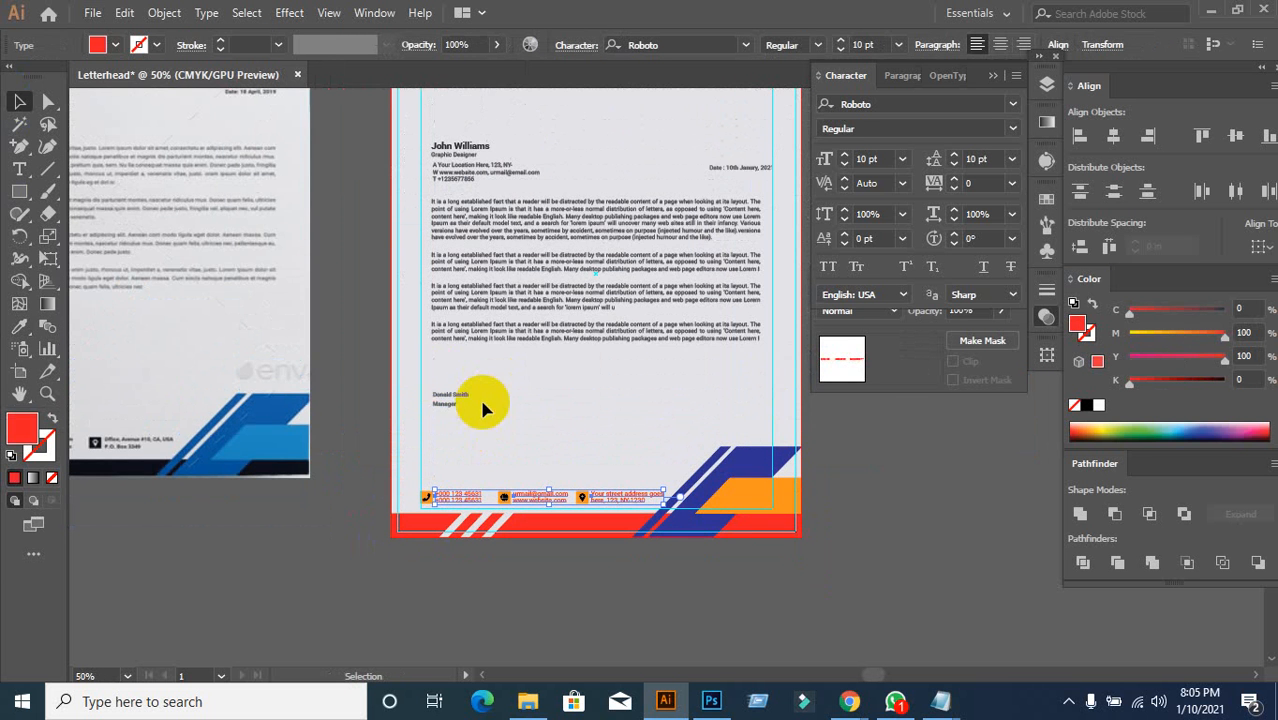
pyautogui.click(20, 326)
pyautogui.click(591, 232)
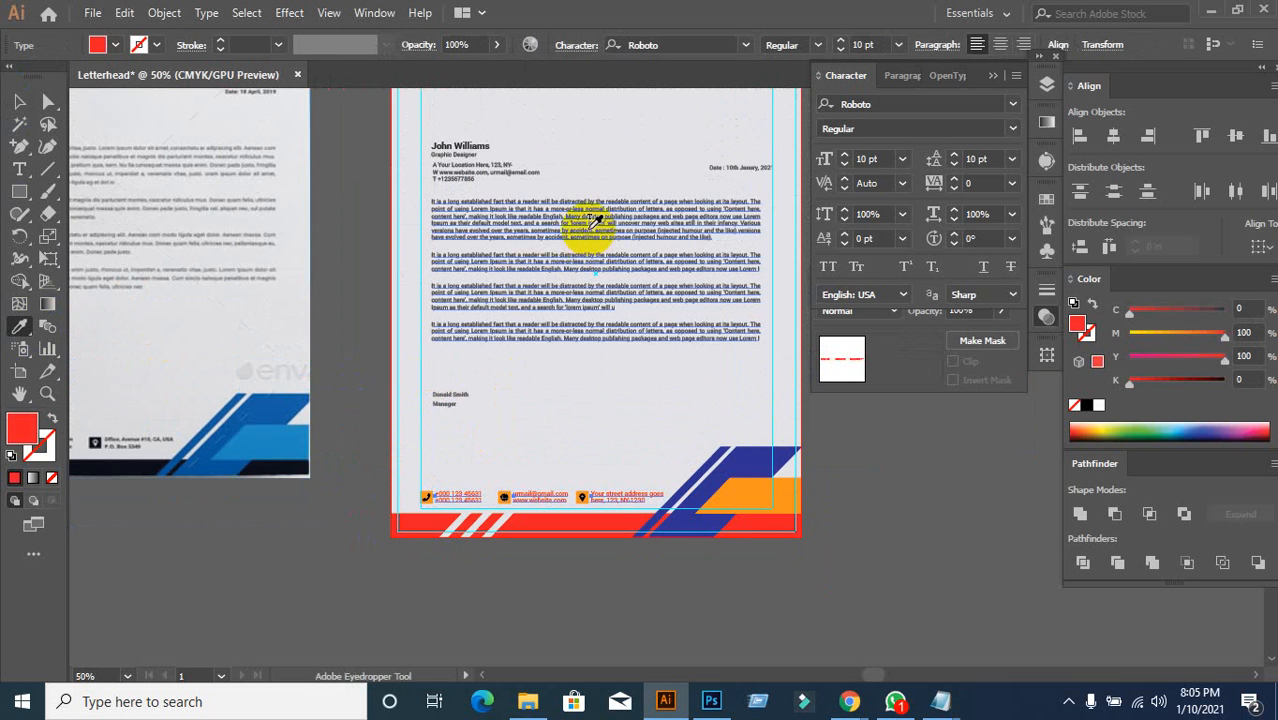
pyautogui.click(590, 229)
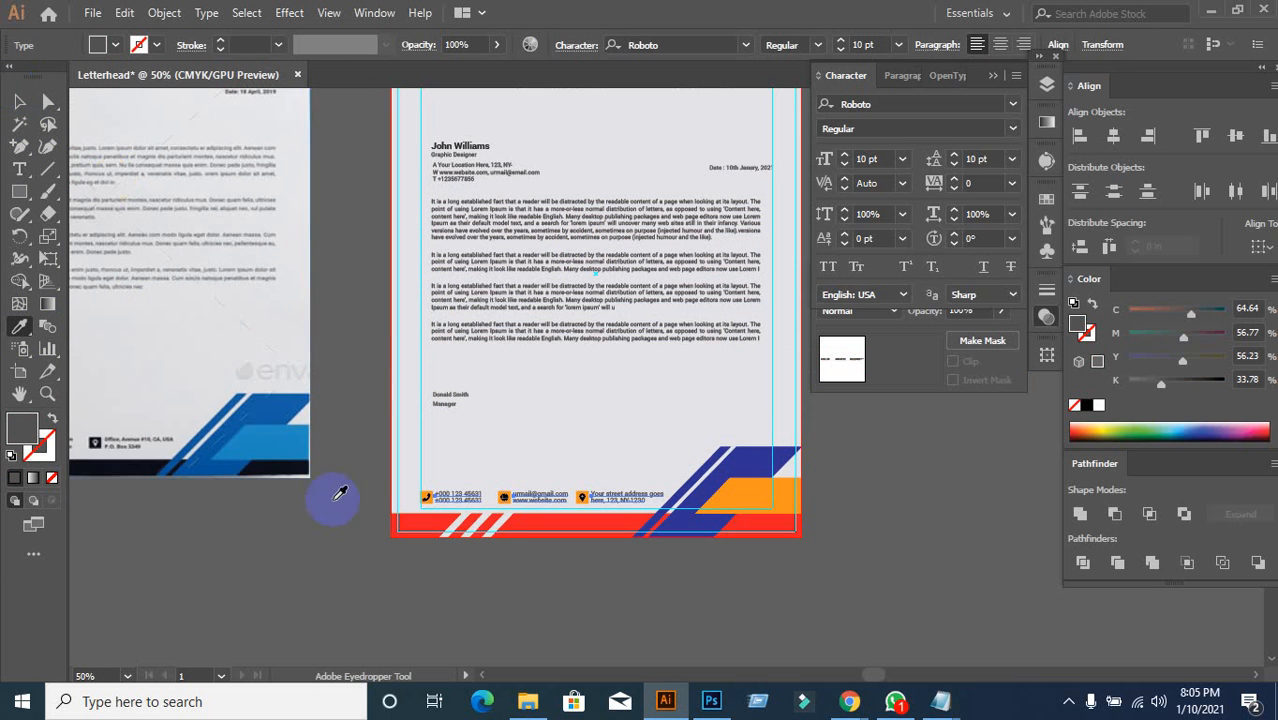
pyautogui.click(344, 572)
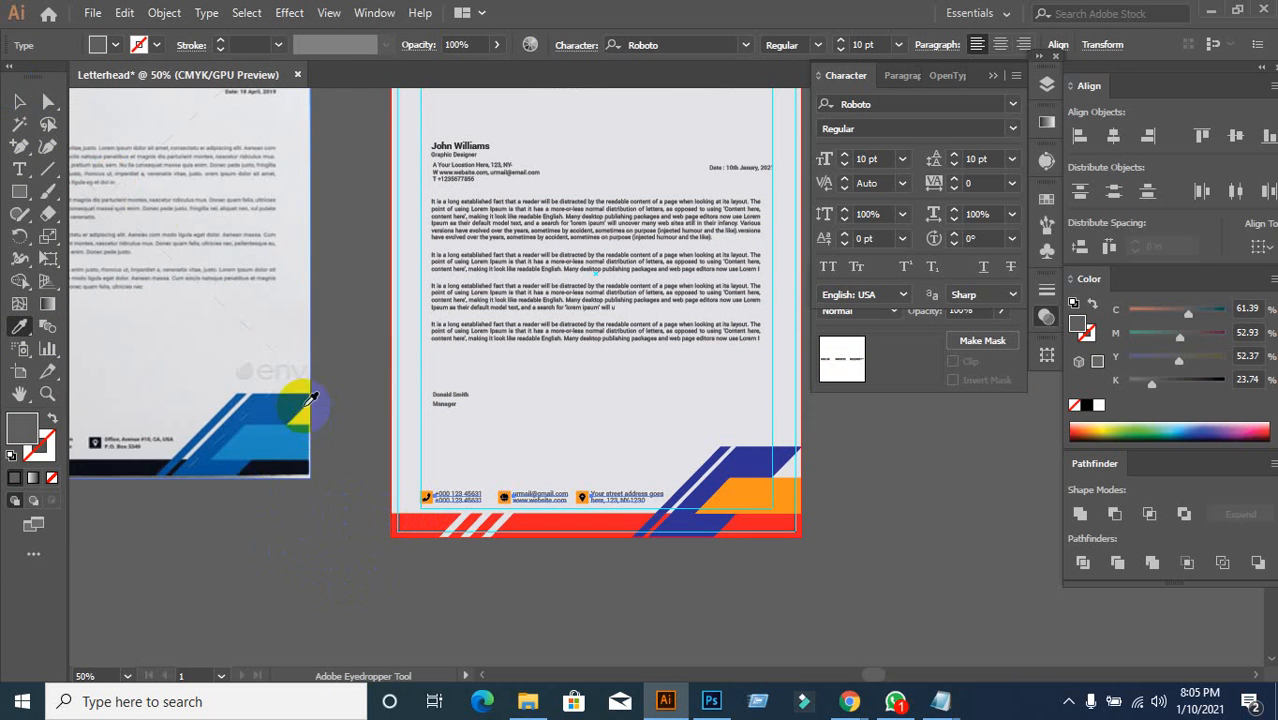
pyautogui.press('v')
pyautogui.click(428, 622)
# Step: Ungroup the phone icon and align it beside the phone numbers and other icons
pyautogui.scroll(2, 491, 602)
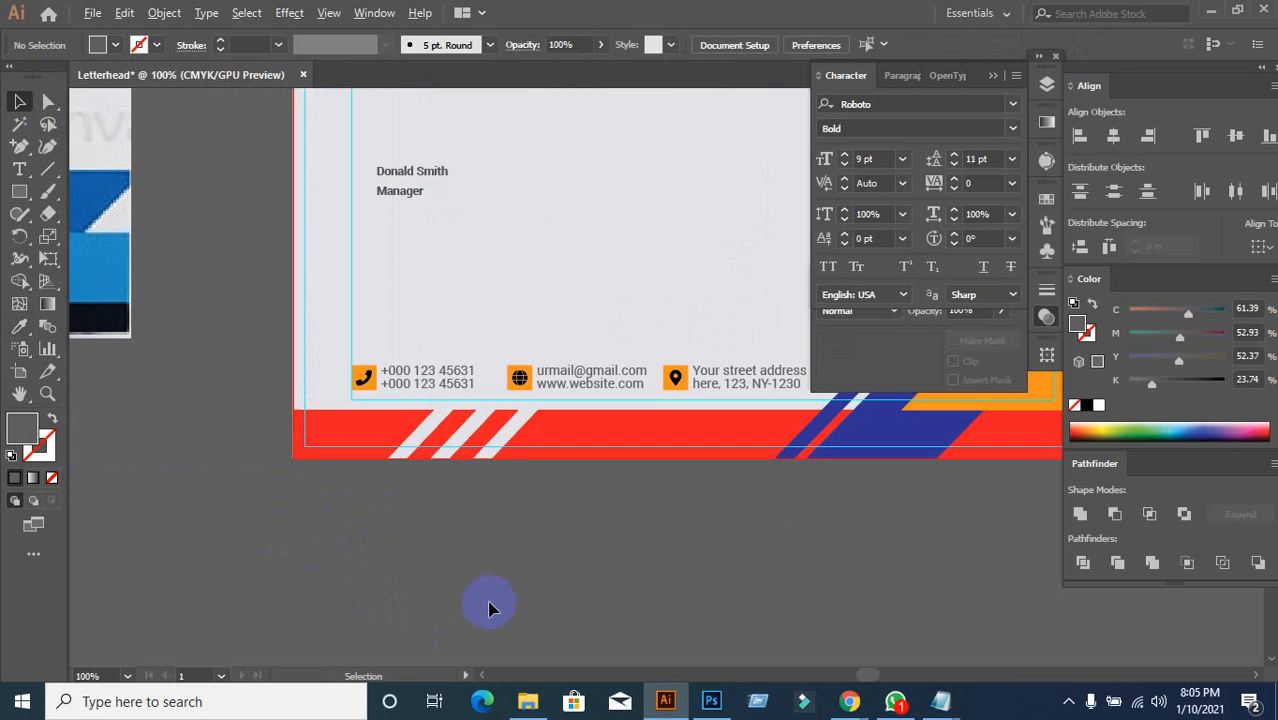
pyautogui.click(368, 386)
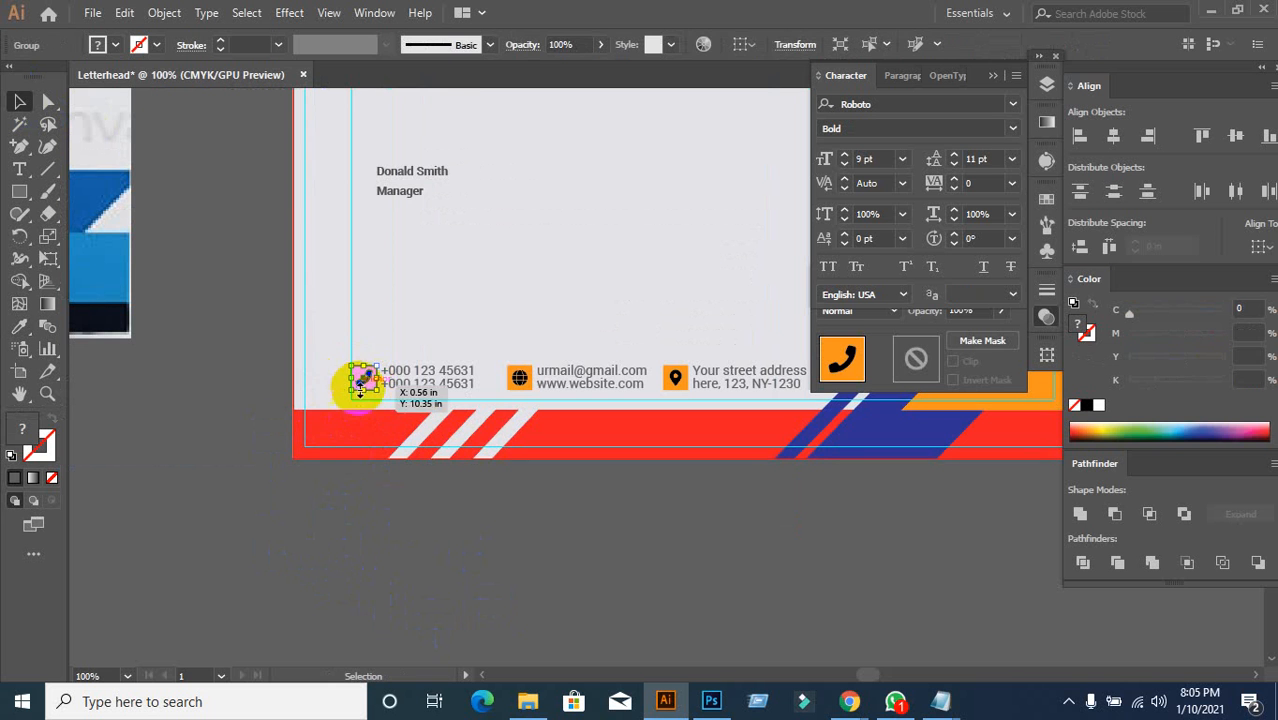
pyautogui.rightClick(360, 380)
pyautogui.click(418, 210)
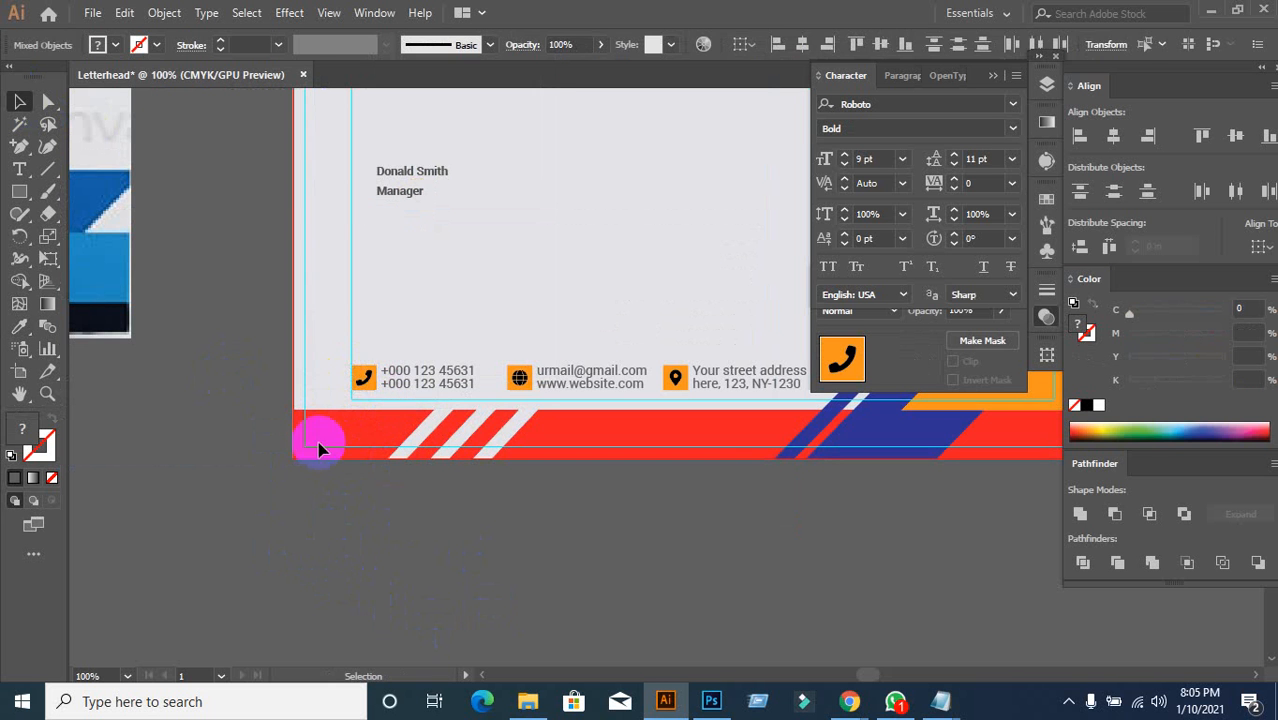
pyautogui.click(382, 443)
pyautogui.scroll(-1, 388, 442)
pyautogui.moveTo(373, 400); pyautogui.dragTo(376, 410)
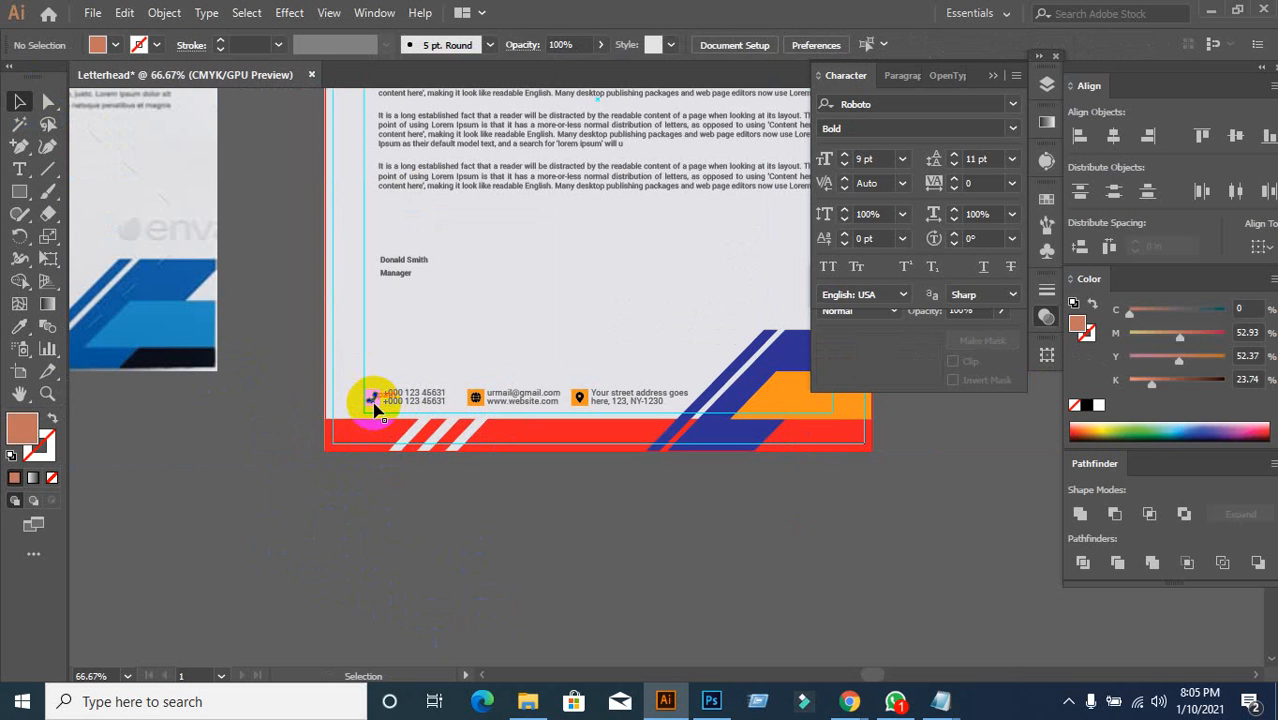
pyautogui.scroll(2, 460, 350)
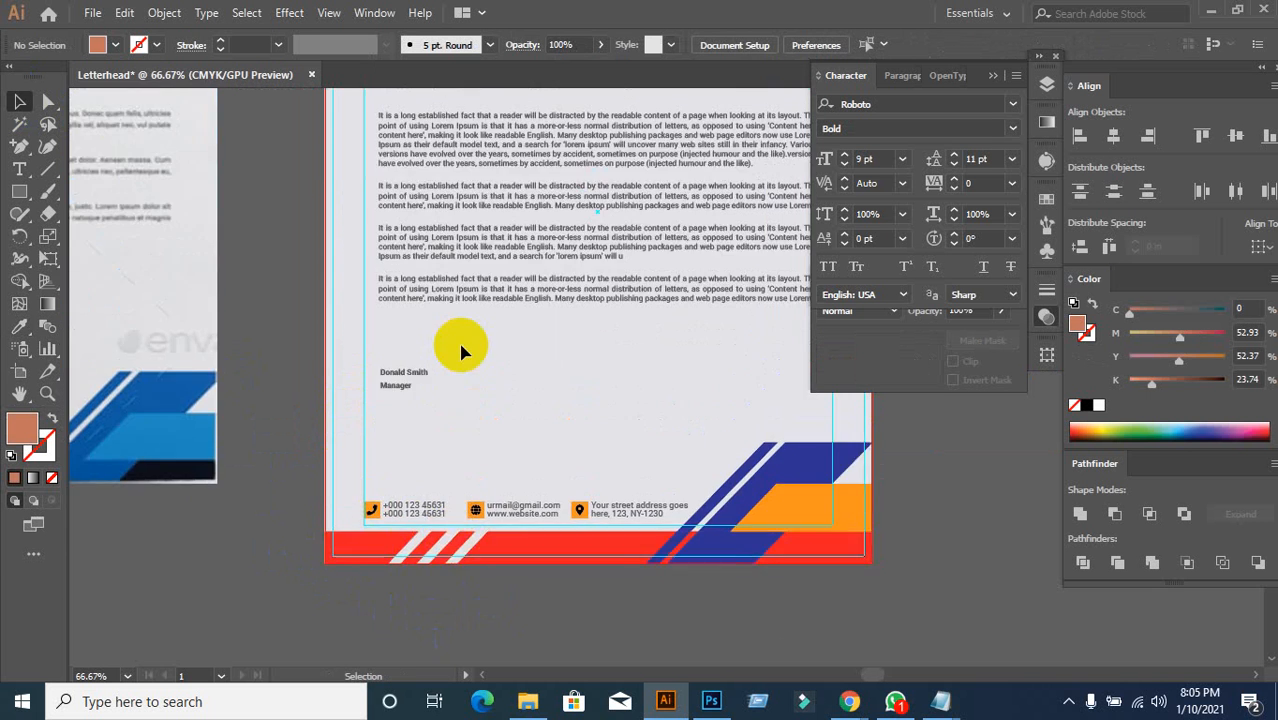
pyautogui.scroll(4, 461, 351)
pyautogui.scroll(-2, 461, 351)
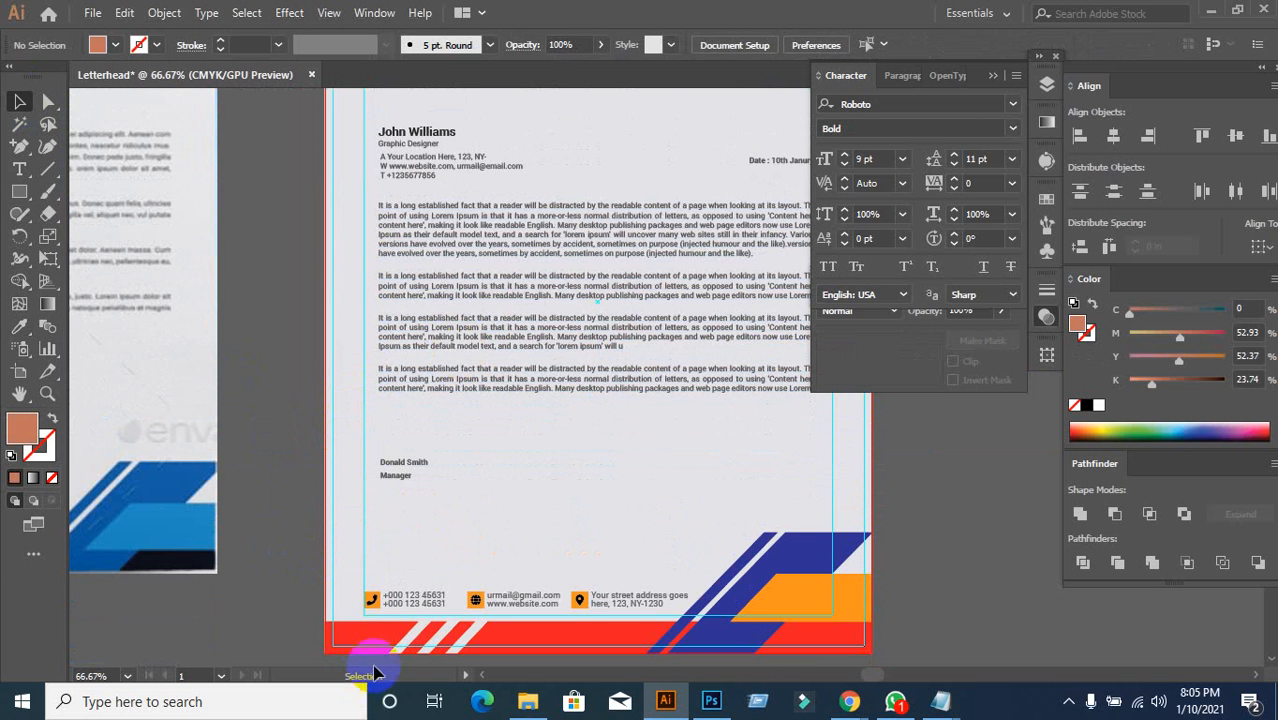
pyautogui.moveTo(391, 615); pyautogui.dragTo(388, 613)
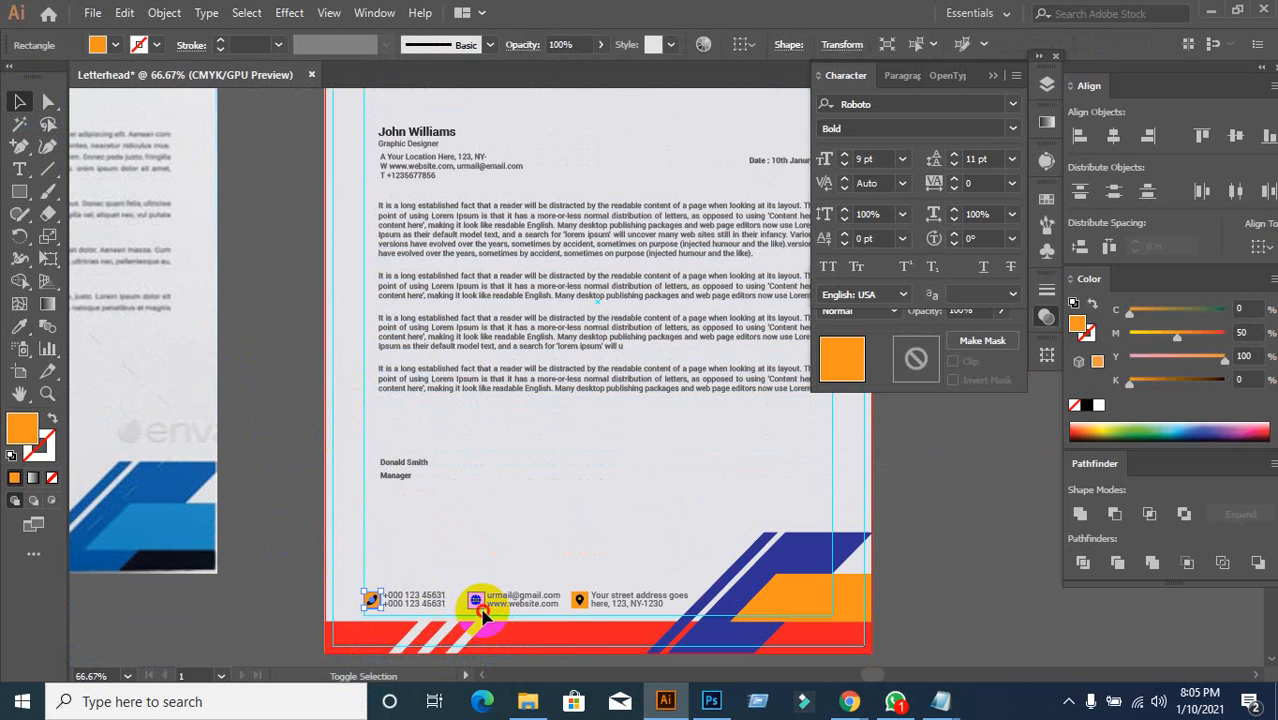
# Step: Give the phone, email and location icons the LEAVES wordmark's dark charcoal
pyautogui.keyDown('shift'); pyautogui.click(481, 611); pyautogui.keyUp('shift')
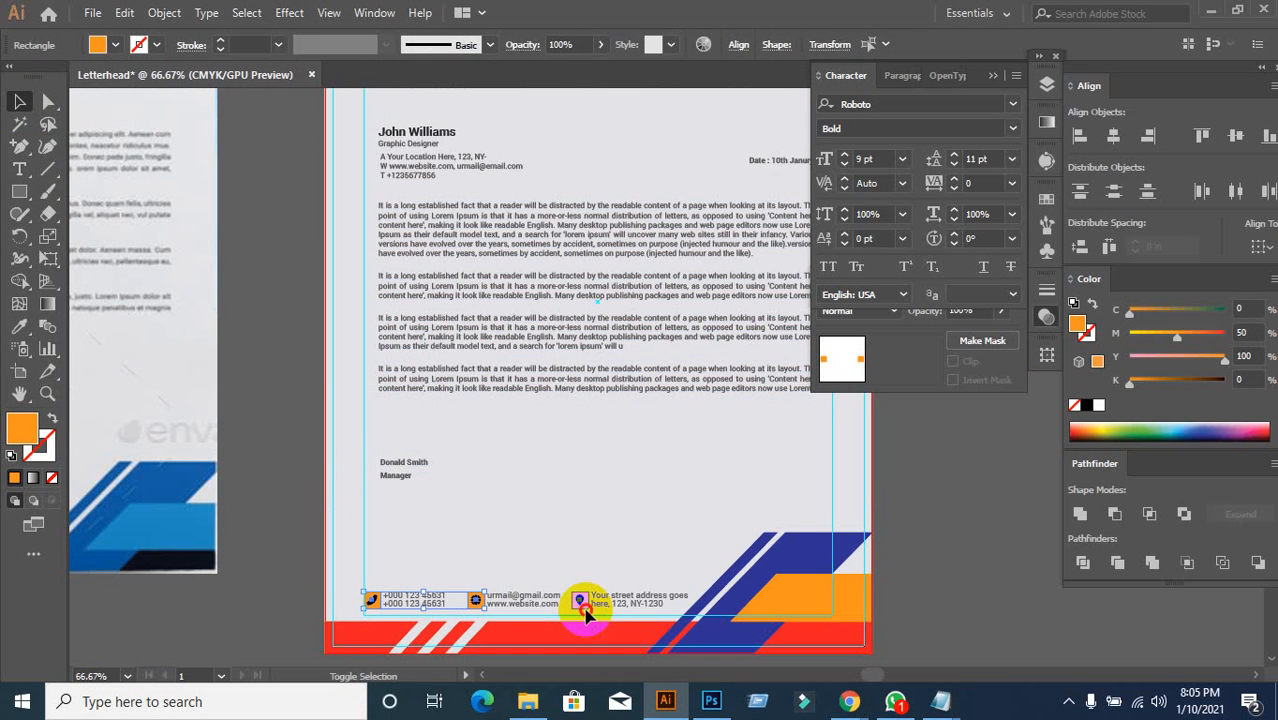
pyautogui.keyDown('shift'); pyautogui.click(585, 611); pyautogui.keyUp('shift')
pyautogui.click(18, 332)
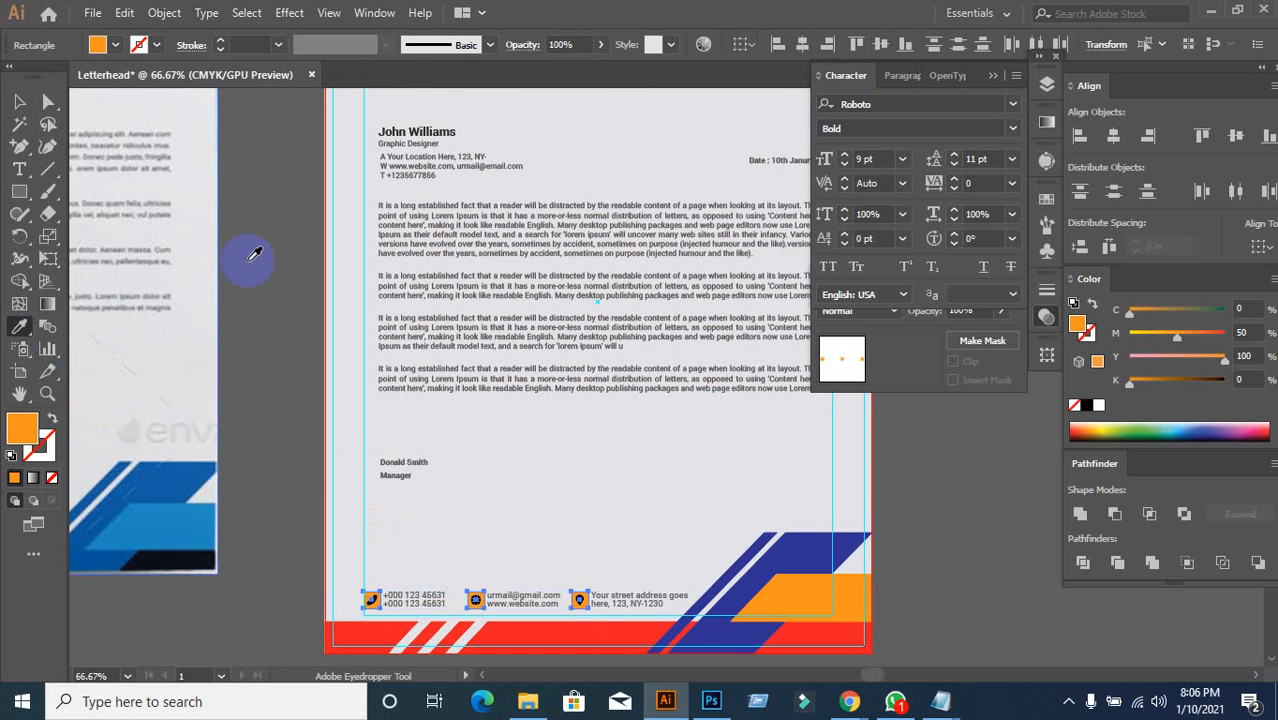
pyautogui.scroll(5, 428, 125)
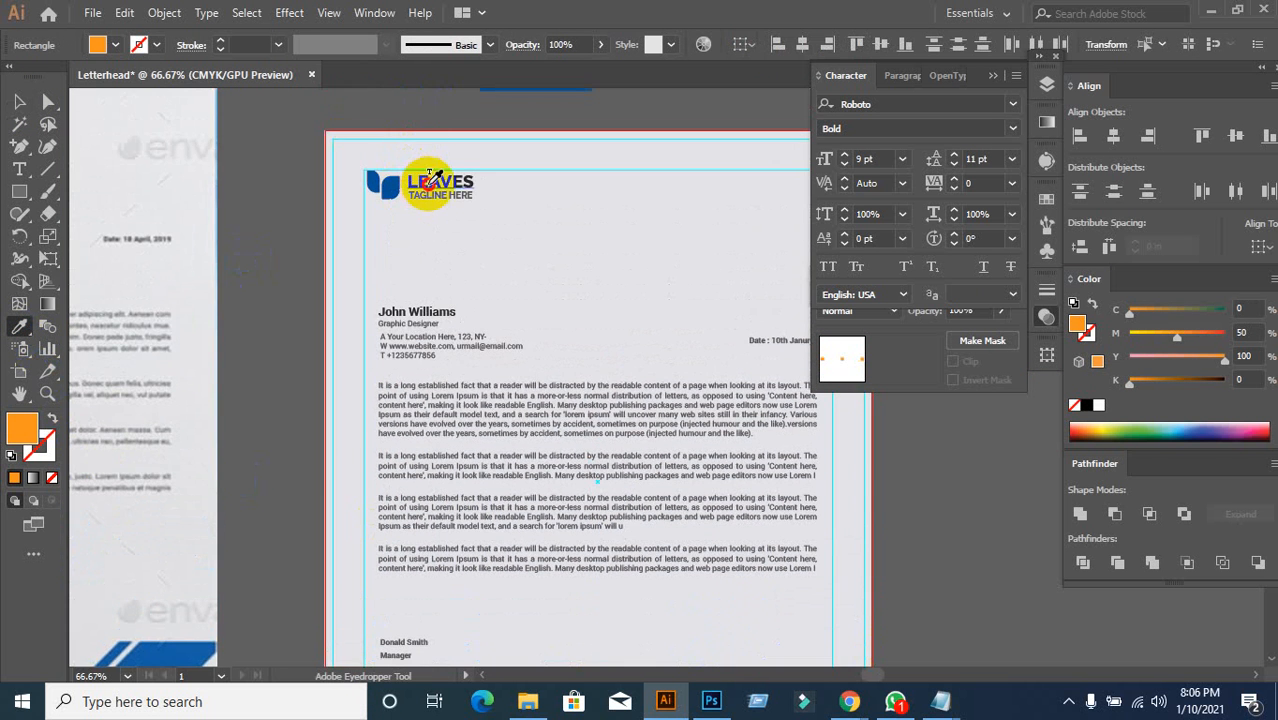
pyautogui.click(430, 178)
pyautogui.scroll(-7, 456, 242)
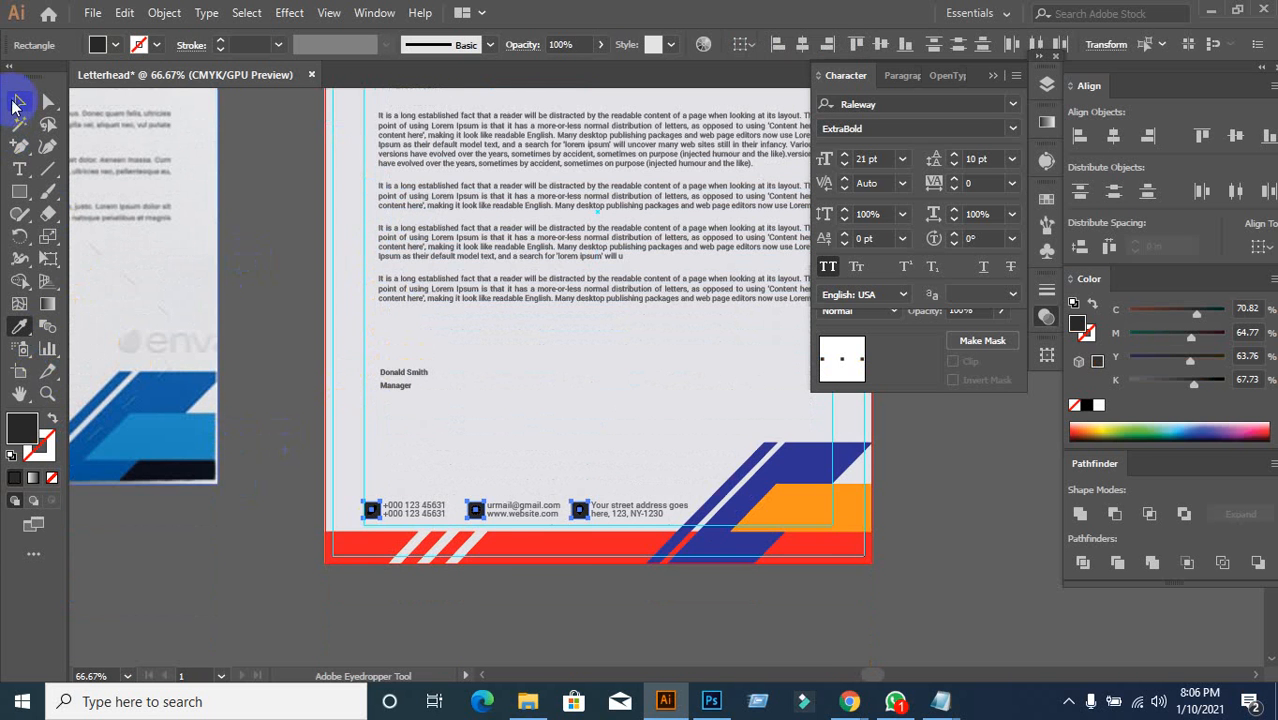
pyautogui.click(15, 104)
pyautogui.click(304, 598)
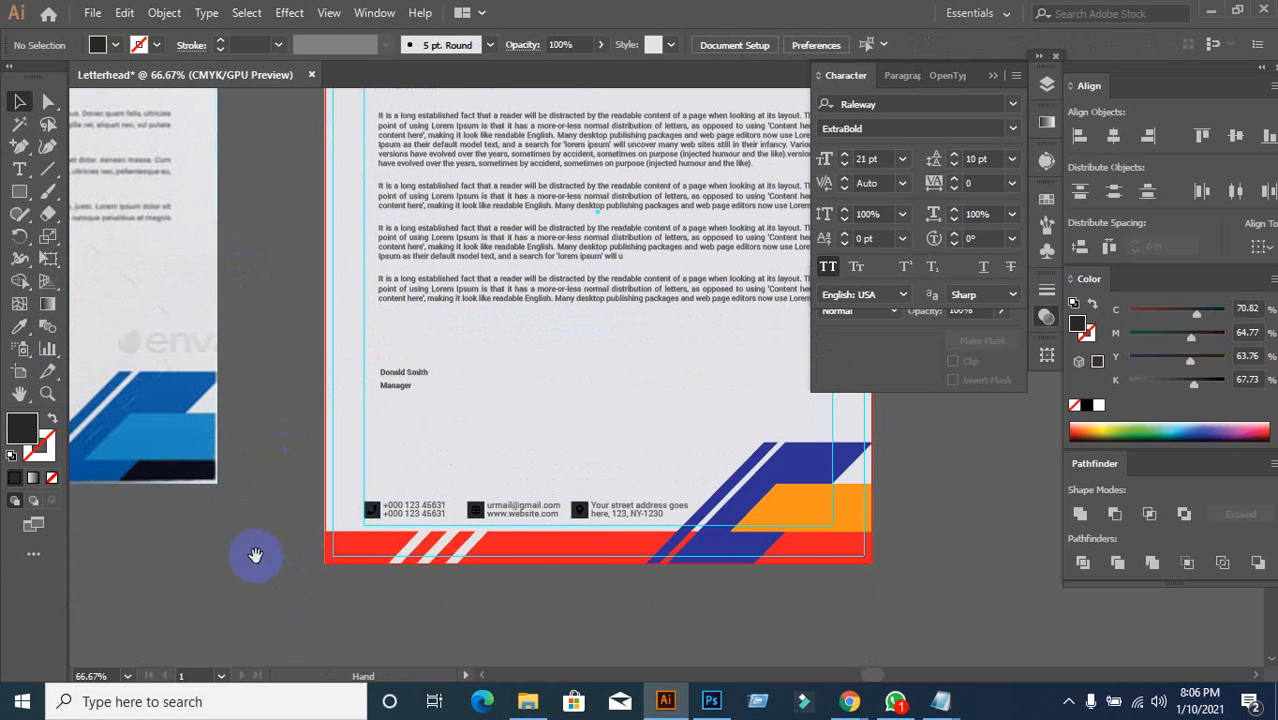
# Step: Fill the phone, globe and location symbols with white #FFFFFF
pyautogui.moveTo(255, 555); pyautogui.dragTo(370, 484)
pyautogui.scroll(2, 641, 493)
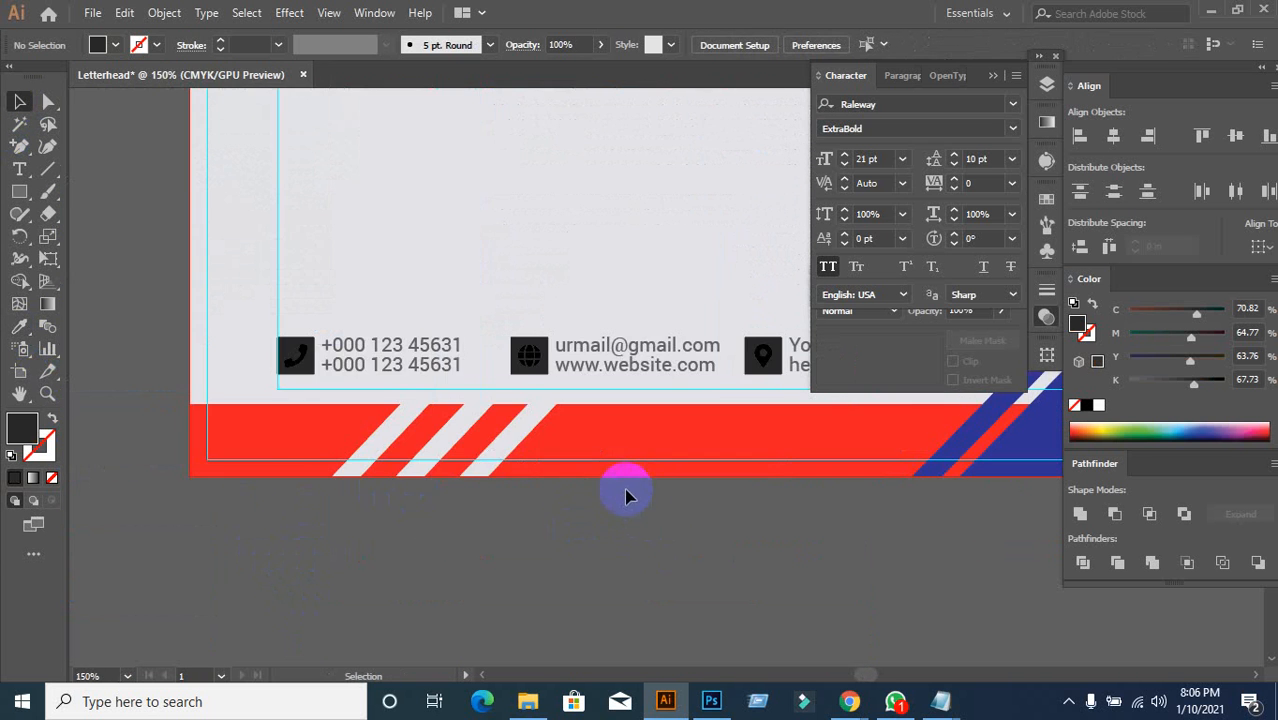
pyautogui.moveTo(612, 497); pyautogui.dragTo(510, 525)
pyautogui.click(203, 393)
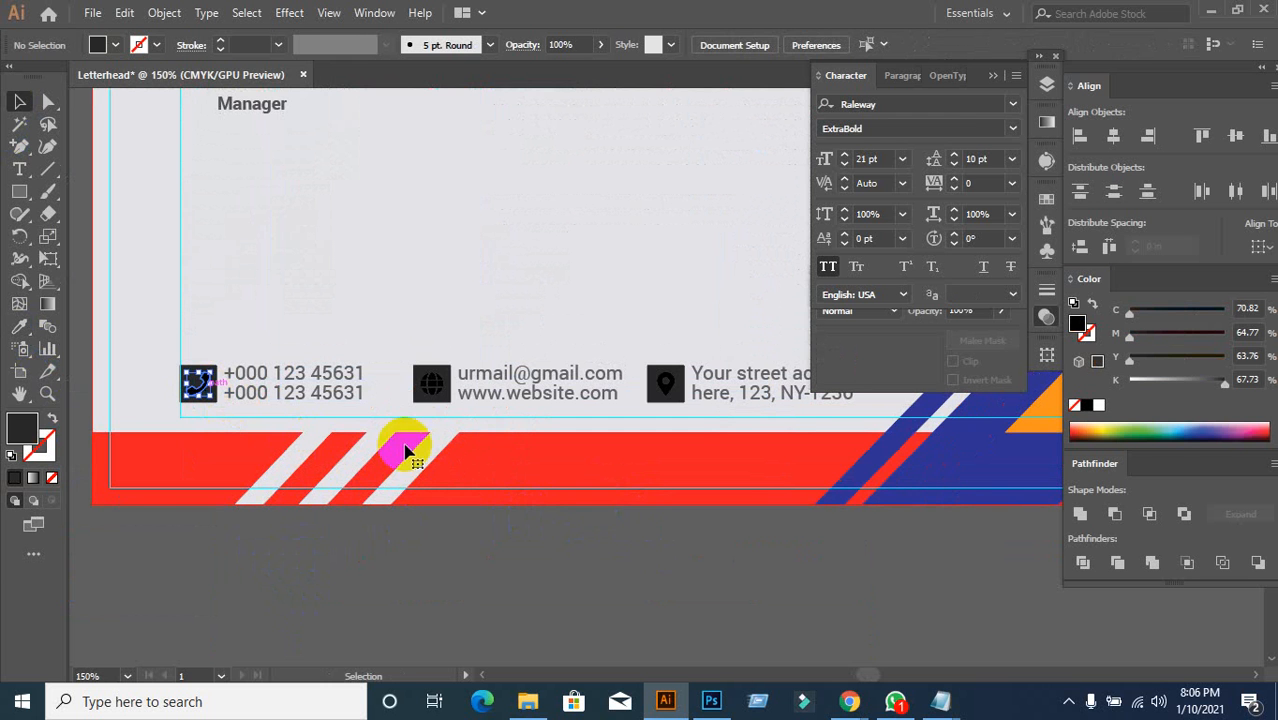
pyautogui.keyDown('shift'); pyautogui.click(433, 388); pyautogui.keyUp('shift')
pyautogui.keyDown('shift'); pyautogui.click(666, 400); pyautogui.keyUp('shift')
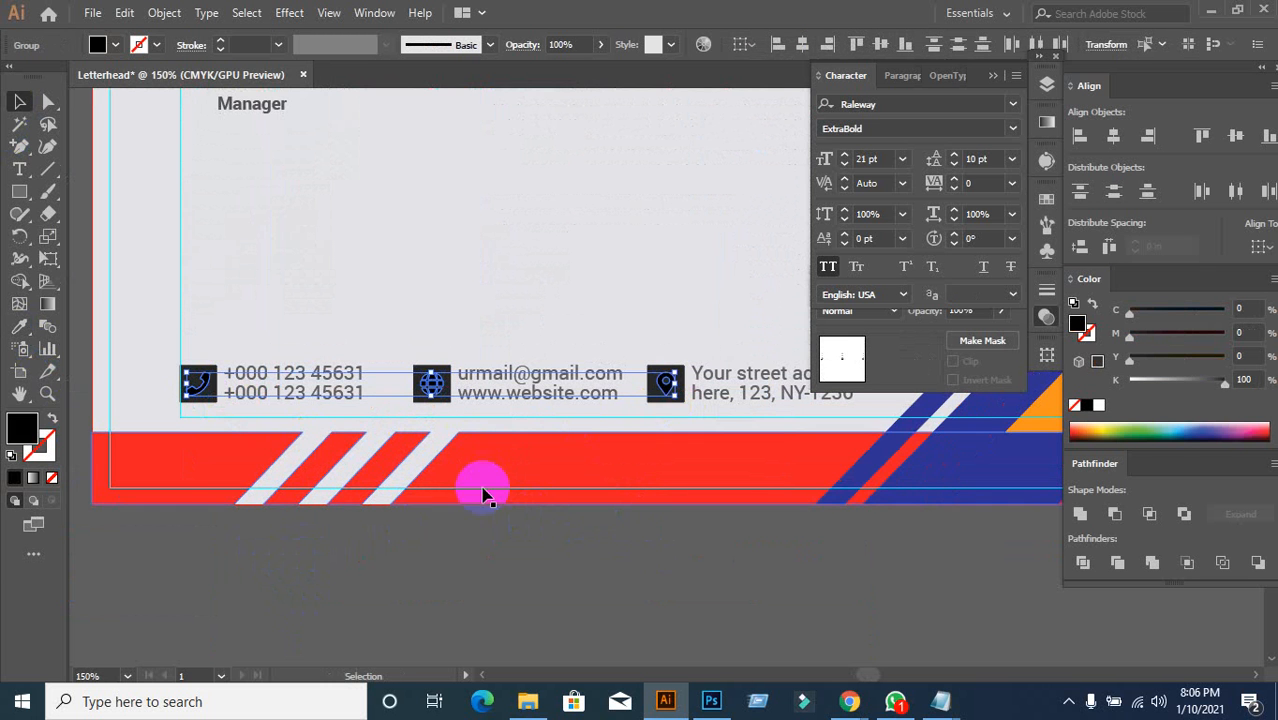
pyautogui.doubleClick(45, 438)
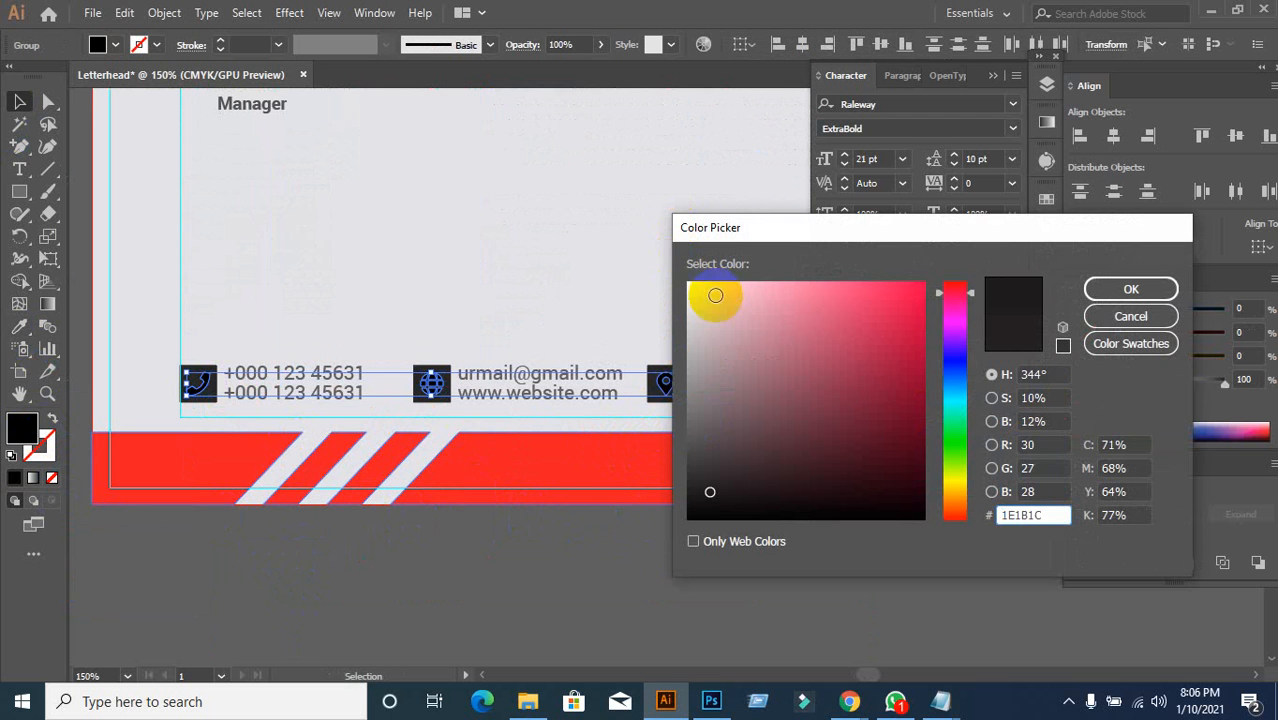
pyautogui.moveTo(714, 296); pyautogui.dragTo(645, 232)
pyautogui.moveTo(764, 324); pyautogui.dragTo(680, 262)
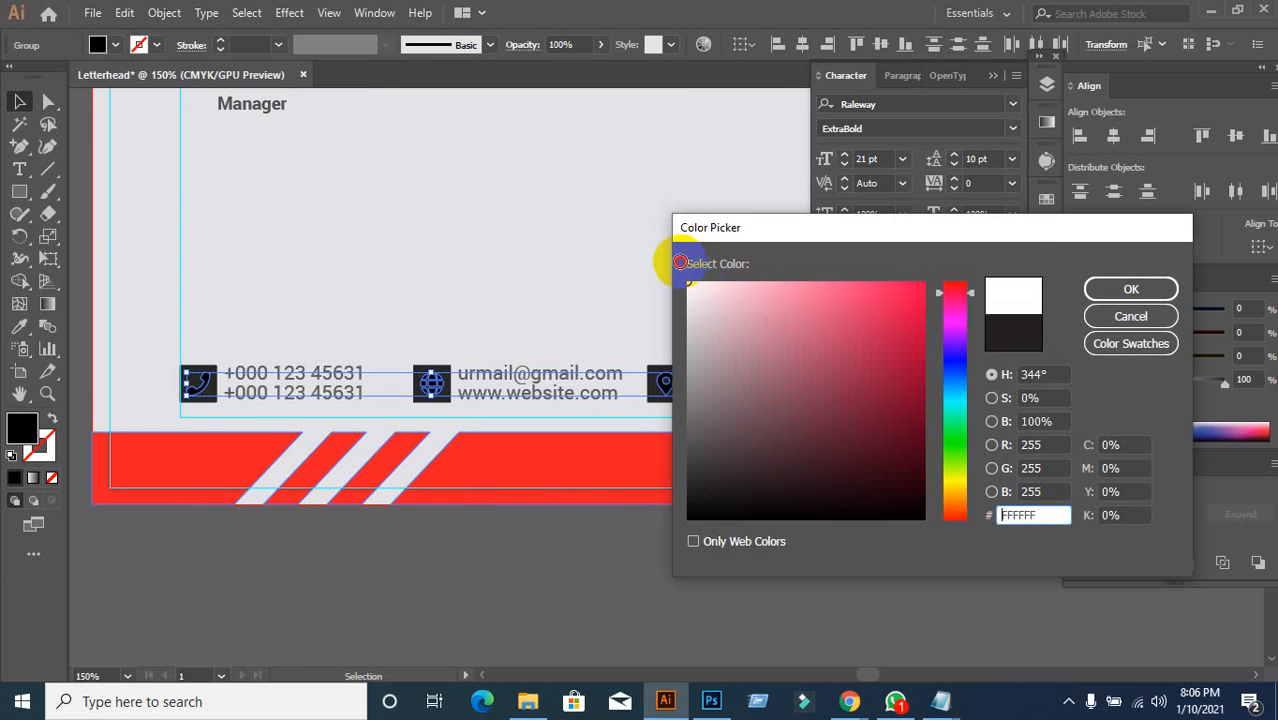
pyautogui.click(1130, 289)
pyautogui.click(588, 548)
pyautogui.scroll(-1, 588, 548)
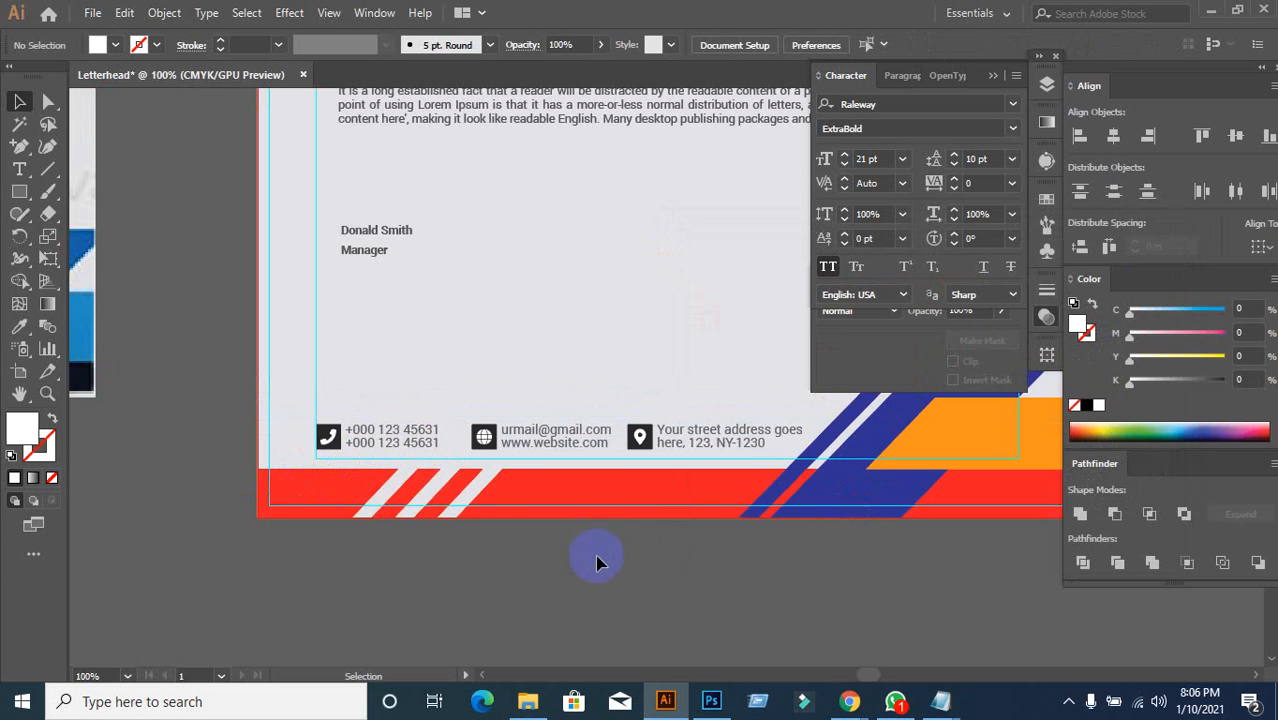
pyautogui.scroll(-1, 596, 563)
# Step: Eyedrop the LEAVES wordmark's dark charcoal onto the red bottom footer bar
pyautogui.click(630, 468)
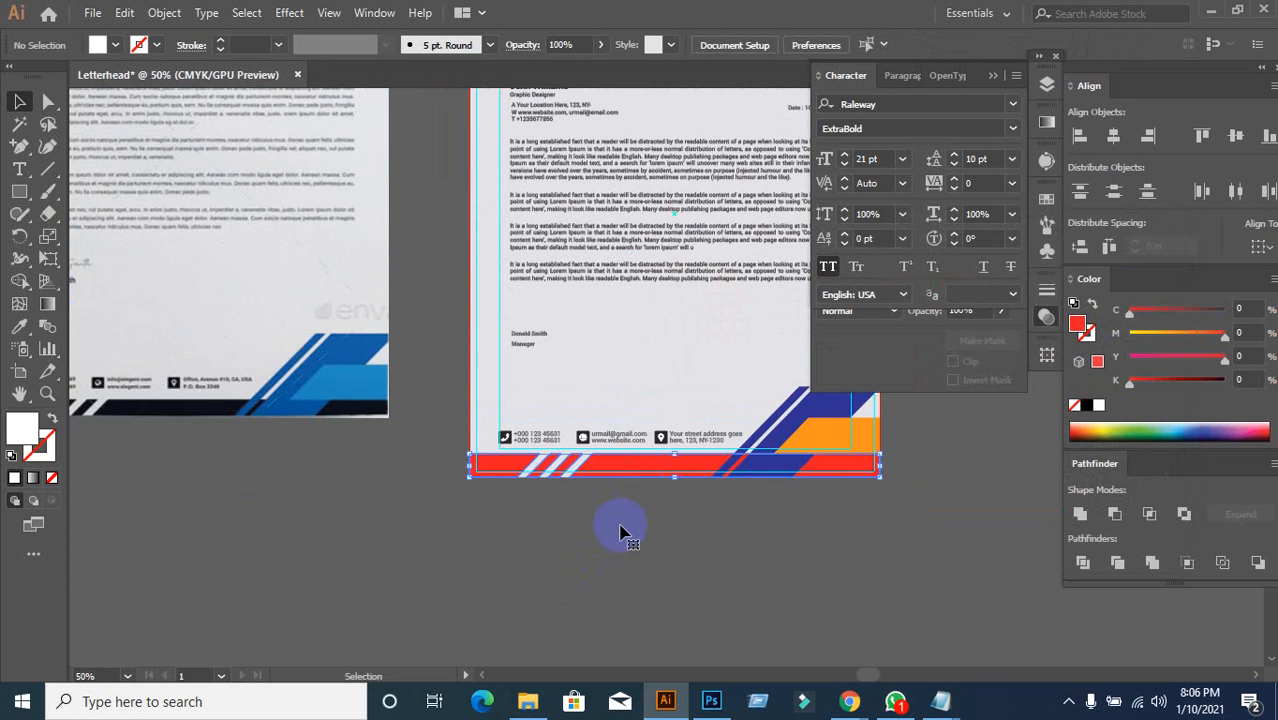
pyautogui.scroll(2, 620, 533)
pyautogui.click(19, 326)
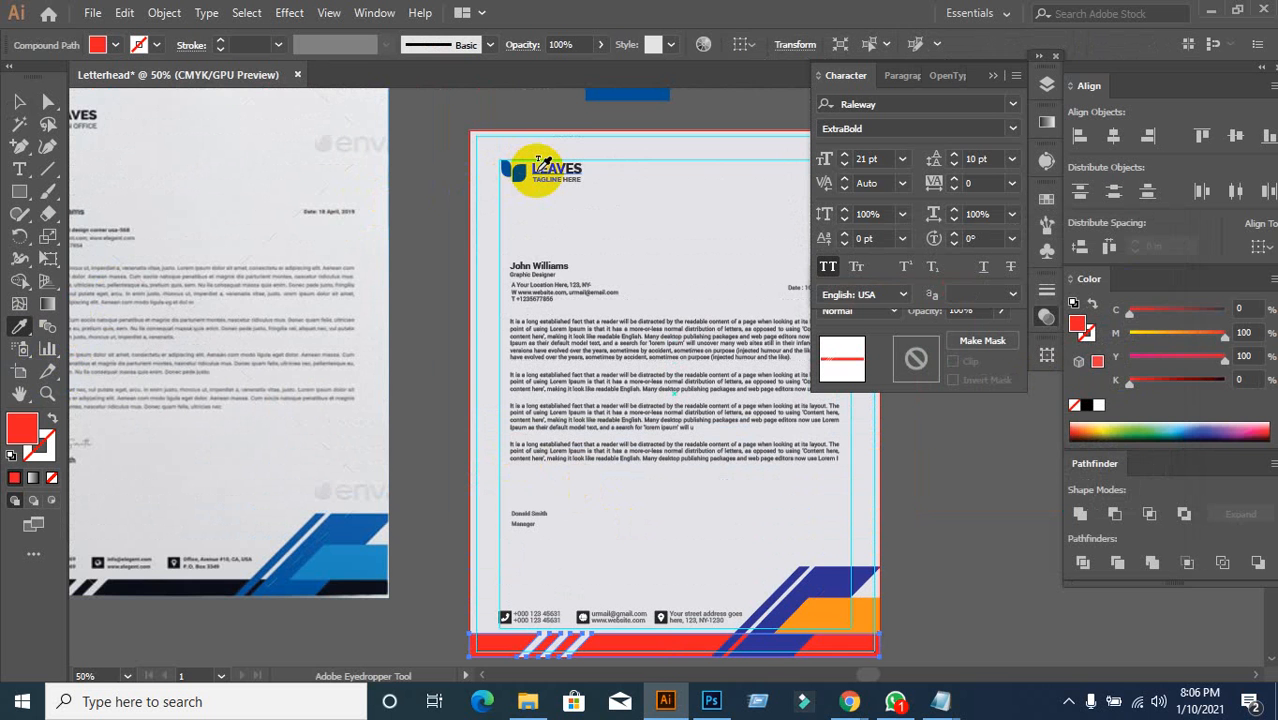
pyautogui.click(545, 163)
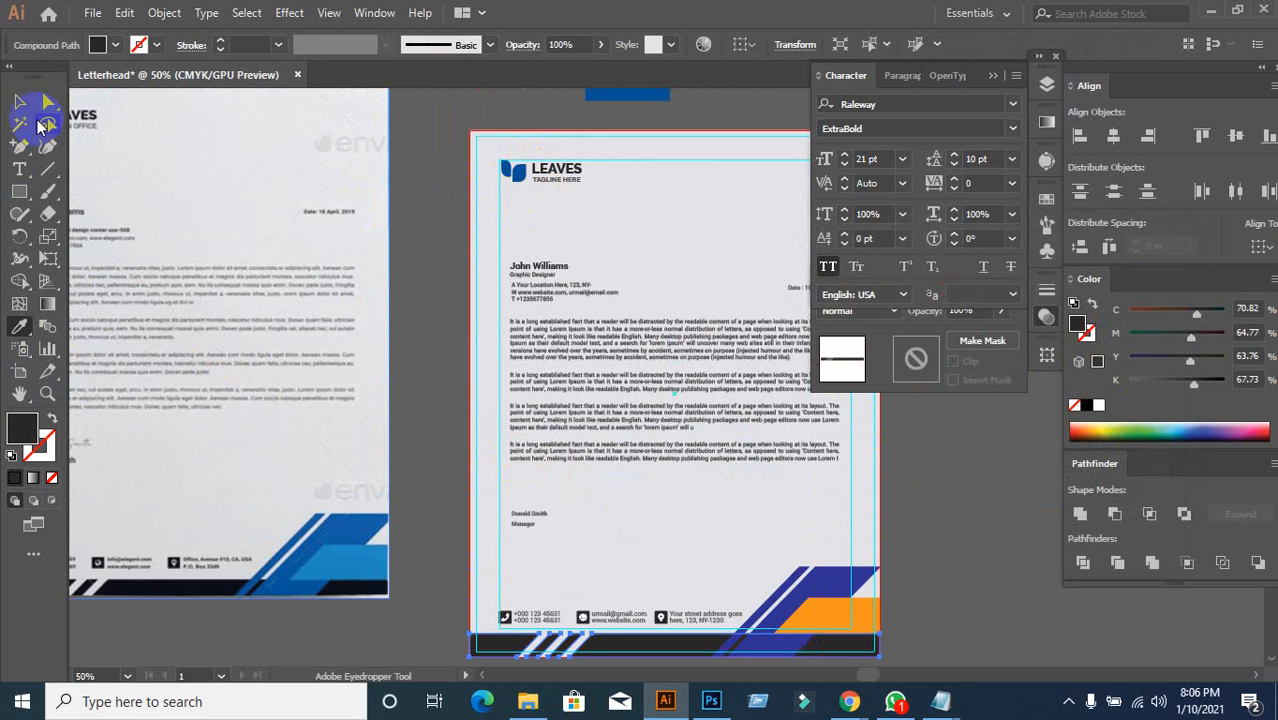
pyautogui.click(24, 103)
pyautogui.scroll(-1, 430, 530)
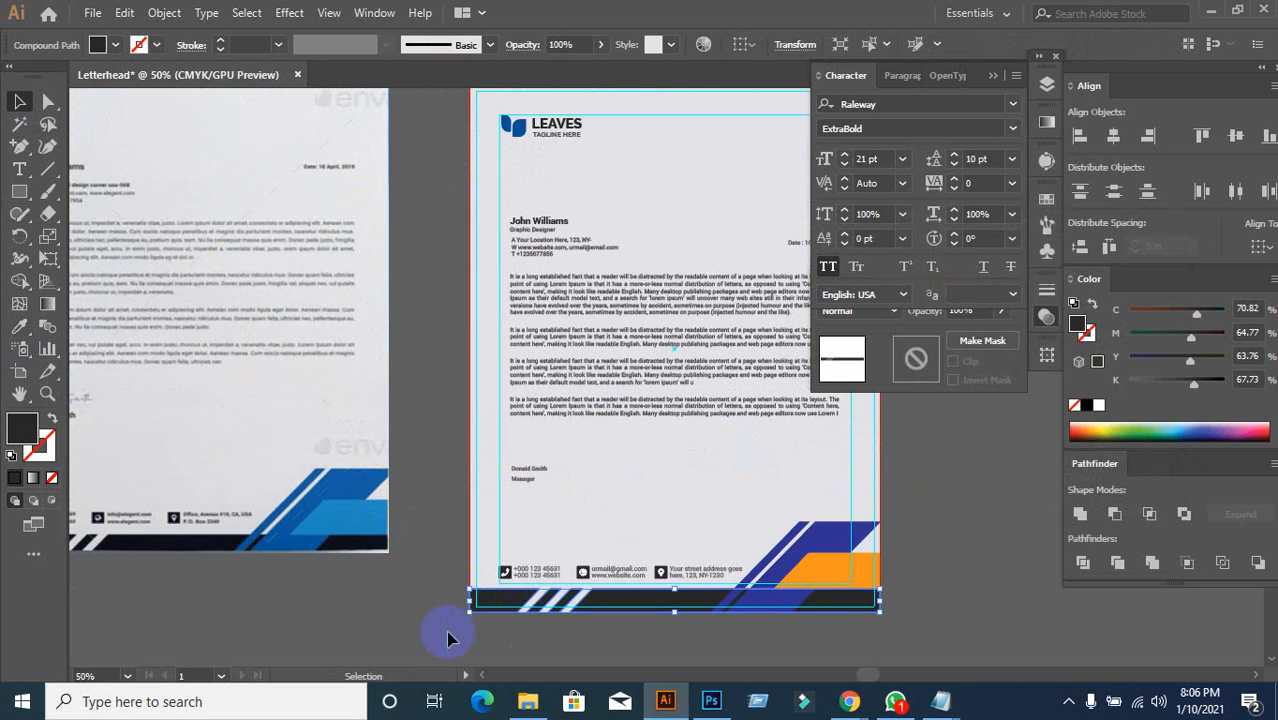
pyautogui.click(830, 540)
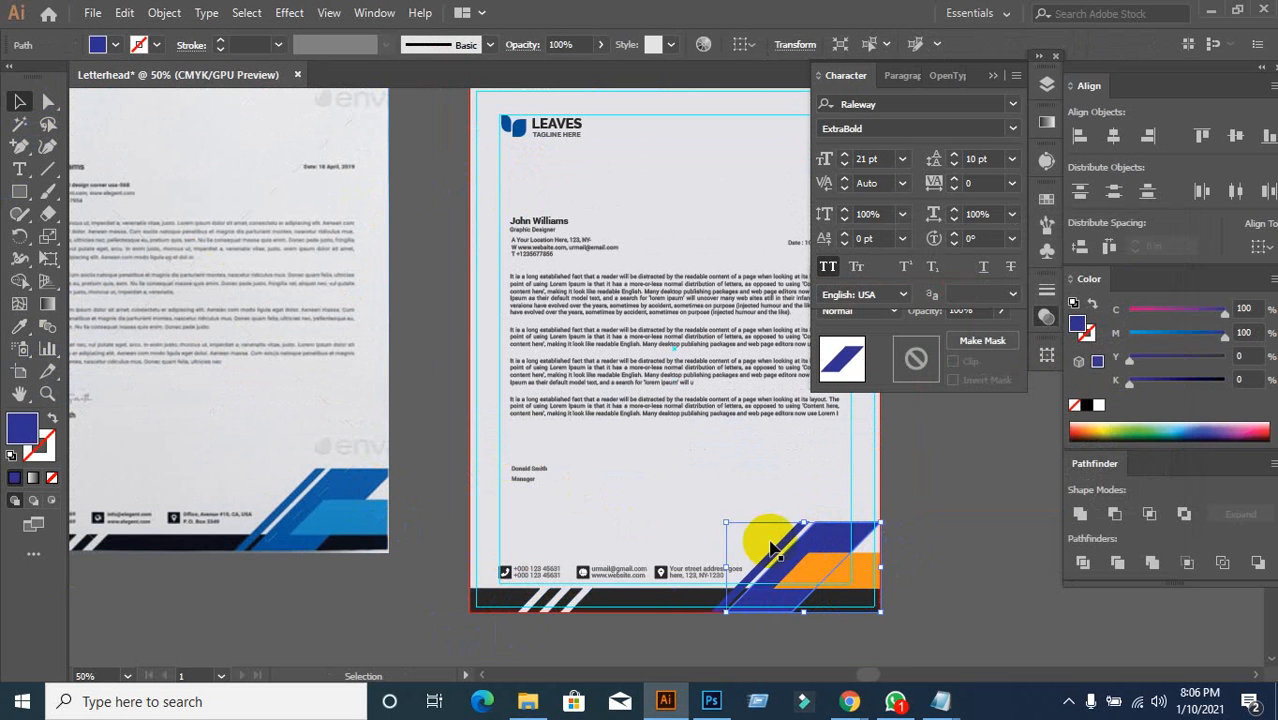
# Step: Copy the LEAVES logo's blue (C 99.61, M 76.47, Y 11.37, K 1.18) onto the diagonal footer shape
pyautogui.click(826, 530)
pyautogui.scroll(-2, 830, 495)
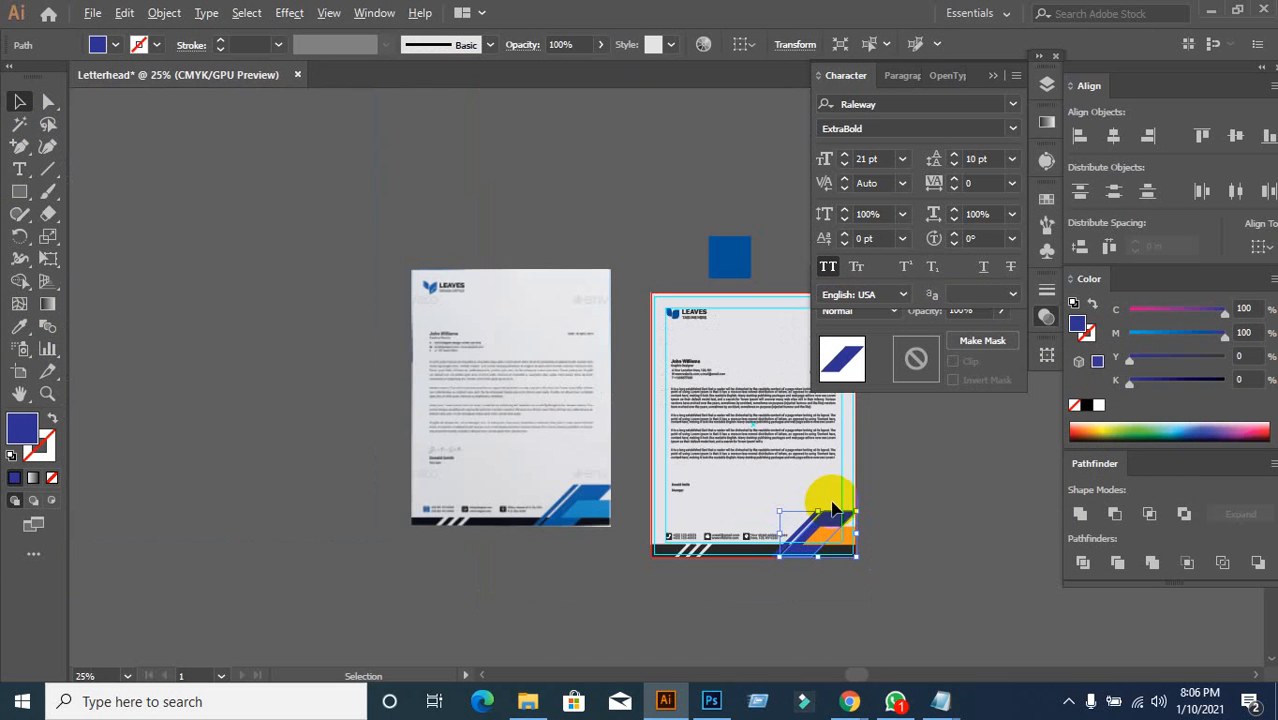
pyautogui.scroll(1, 884, 505)
pyautogui.scroll(2, 762, 595)
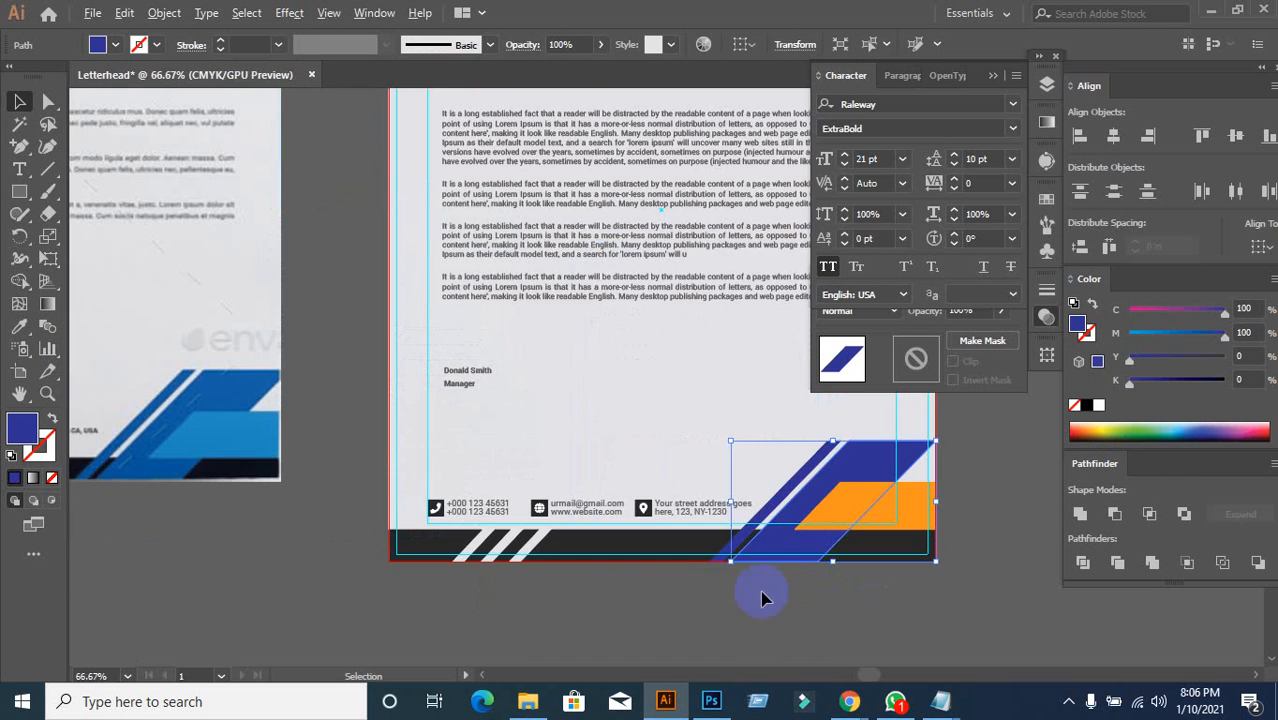
pyautogui.scroll(-1, 853, 573)
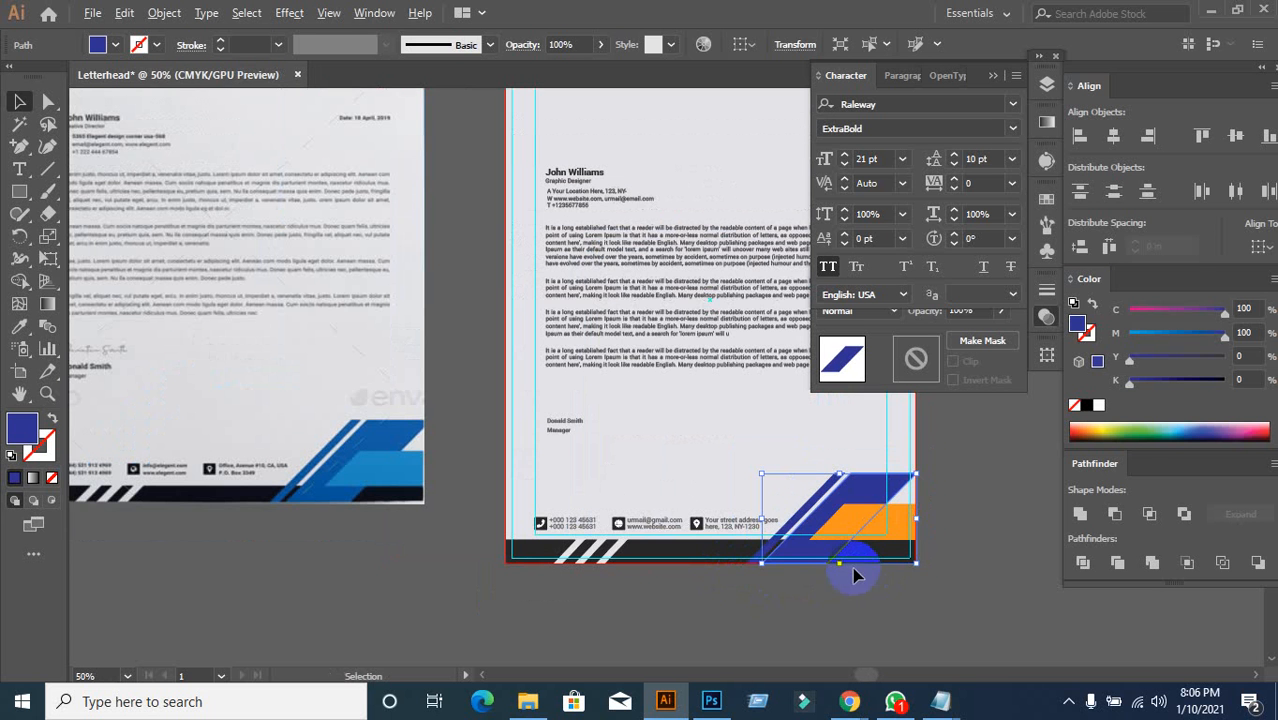
pyautogui.click(810, 610)
pyautogui.click(780, 564)
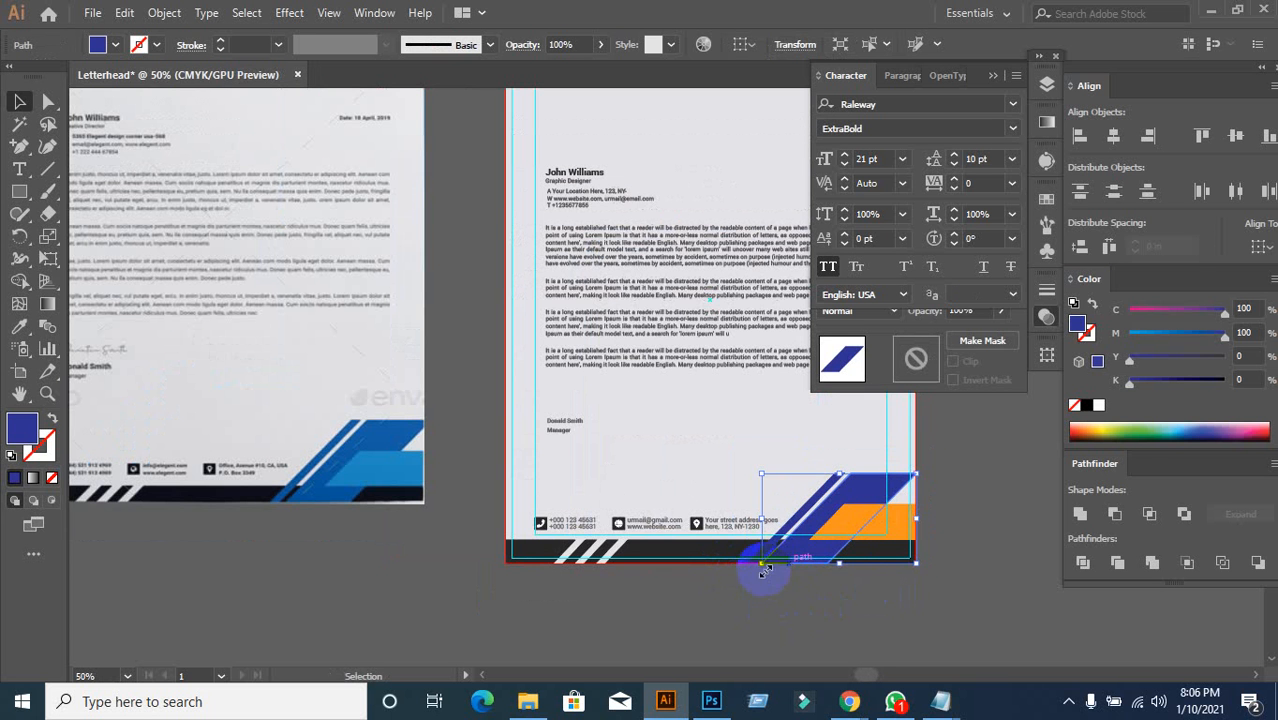
pyautogui.scroll(2, 745, 600)
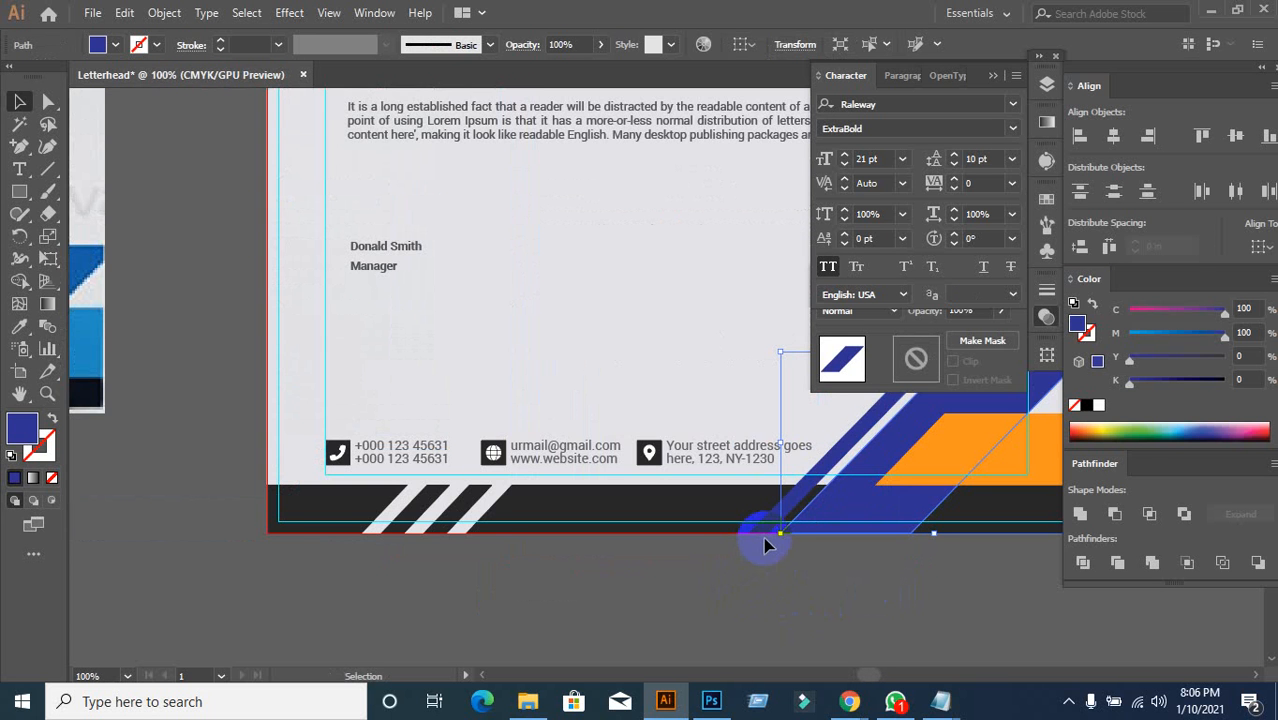
pyautogui.scroll(-2, 800, 578)
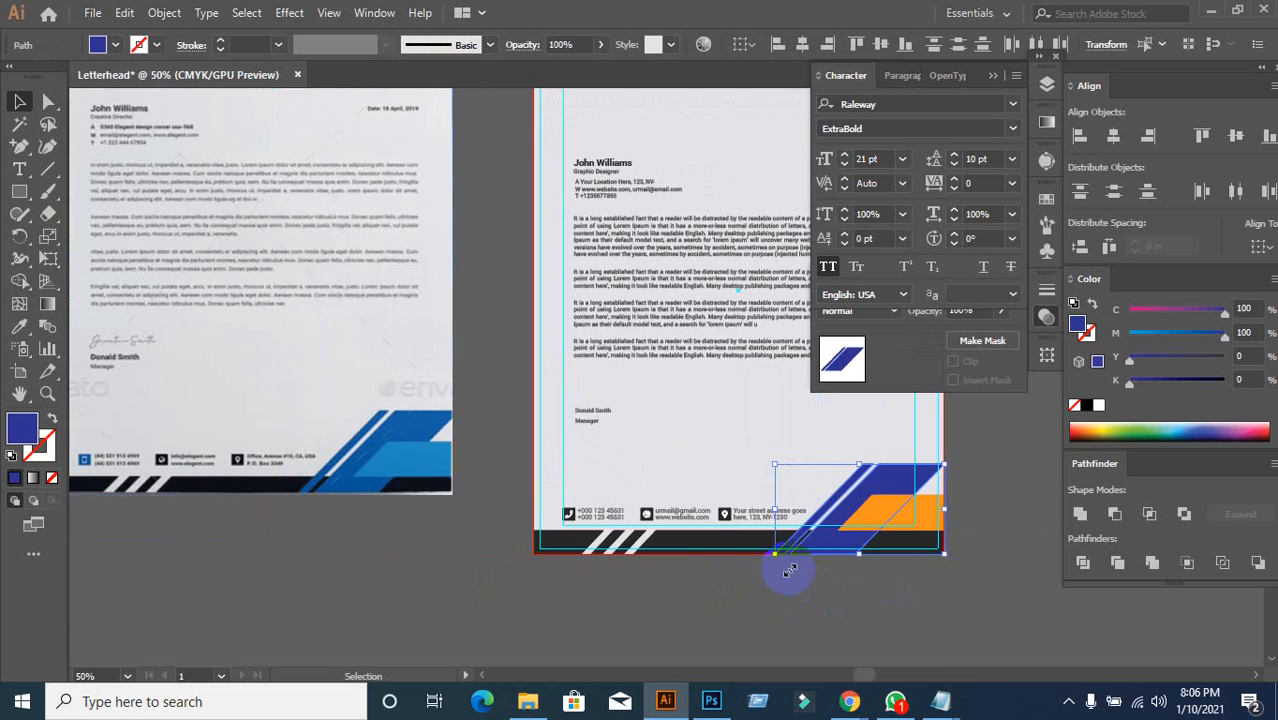
pyautogui.scroll(3, 245, 382)
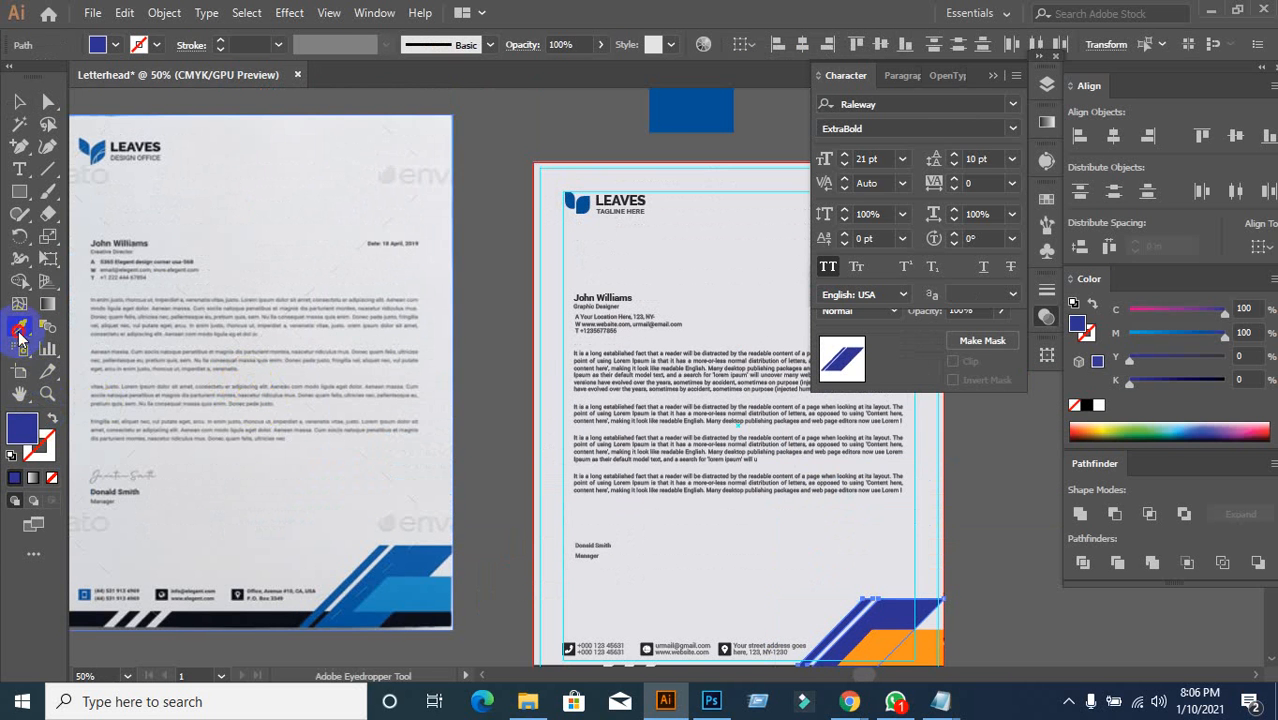
pyautogui.click(582, 202)
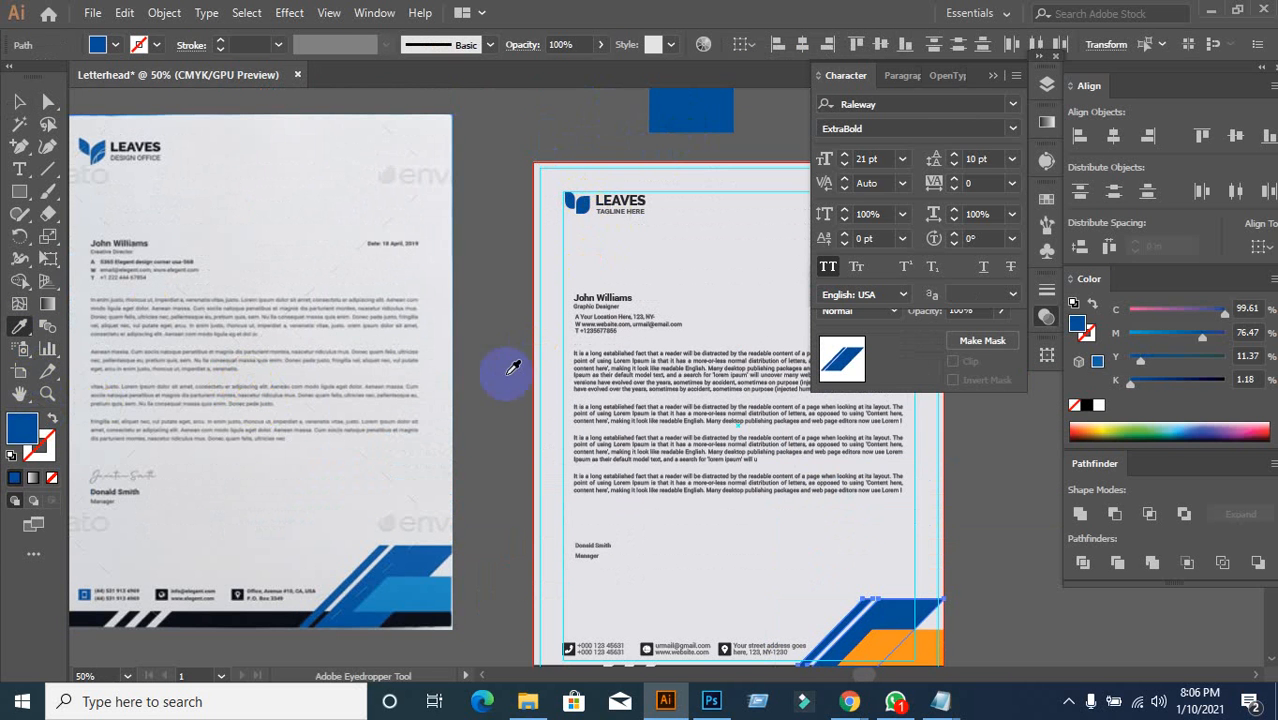
pyautogui.scroll(-3, 505, 368)
pyautogui.click(19, 101)
# Step: Bring the footer corner into view and select the orange corner shape
pyautogui.click(588, 520)
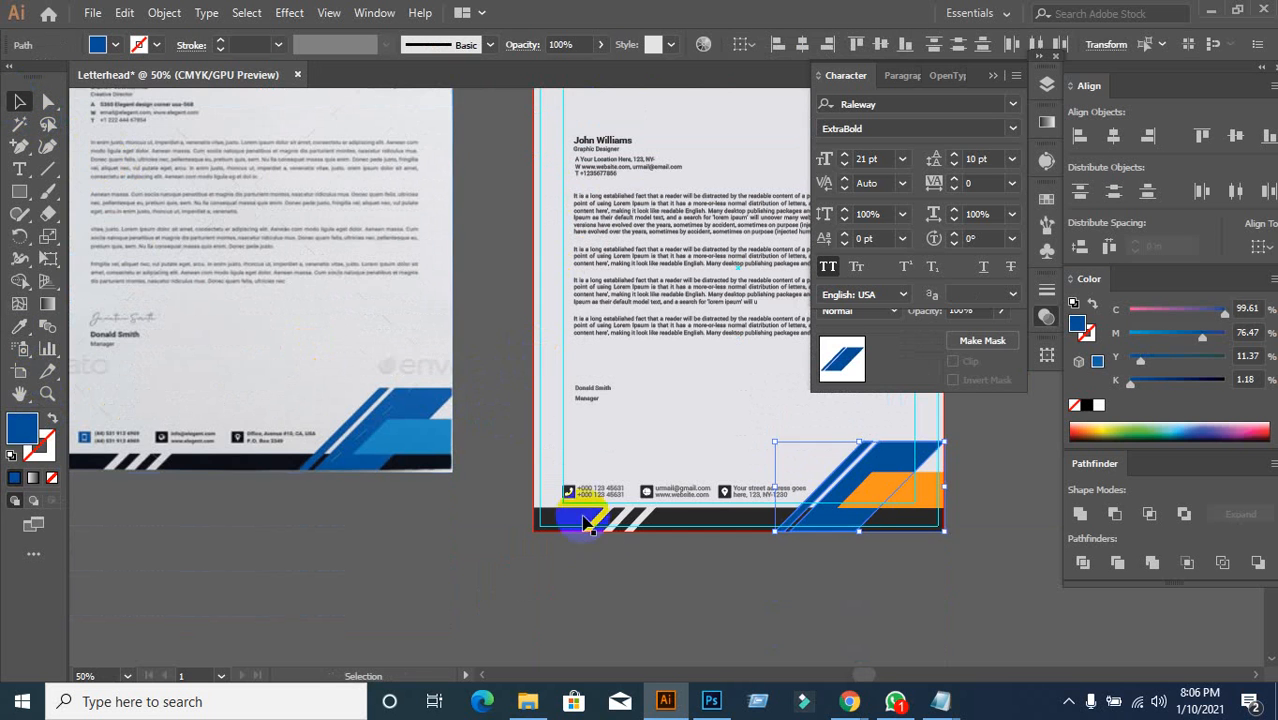
pyautogui.click(611, 585)
pyautogui.moveTo(668, 587); pyautogui.dragTo(477, 584)
pyautogui.click(736, 491)
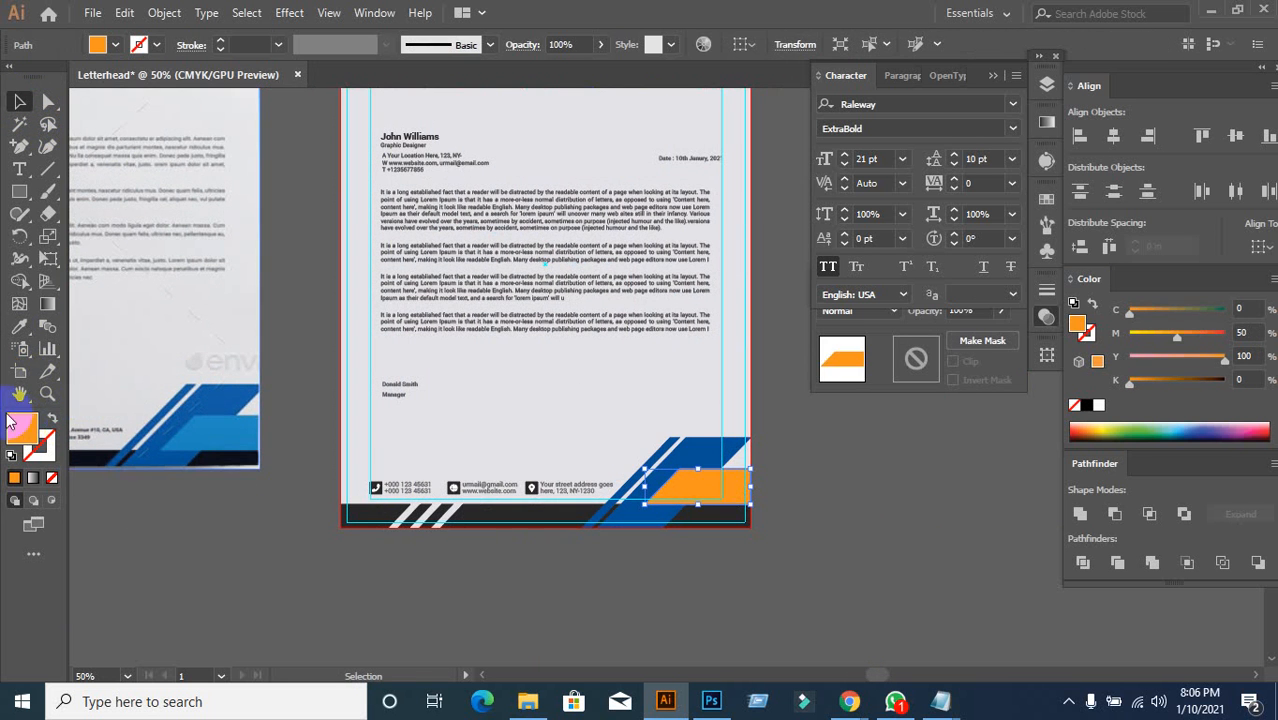
# Step: Eyedrop the diagonal shape's blue onto the orange corner shape, then brighten it
pyautogui.click(19, 326)
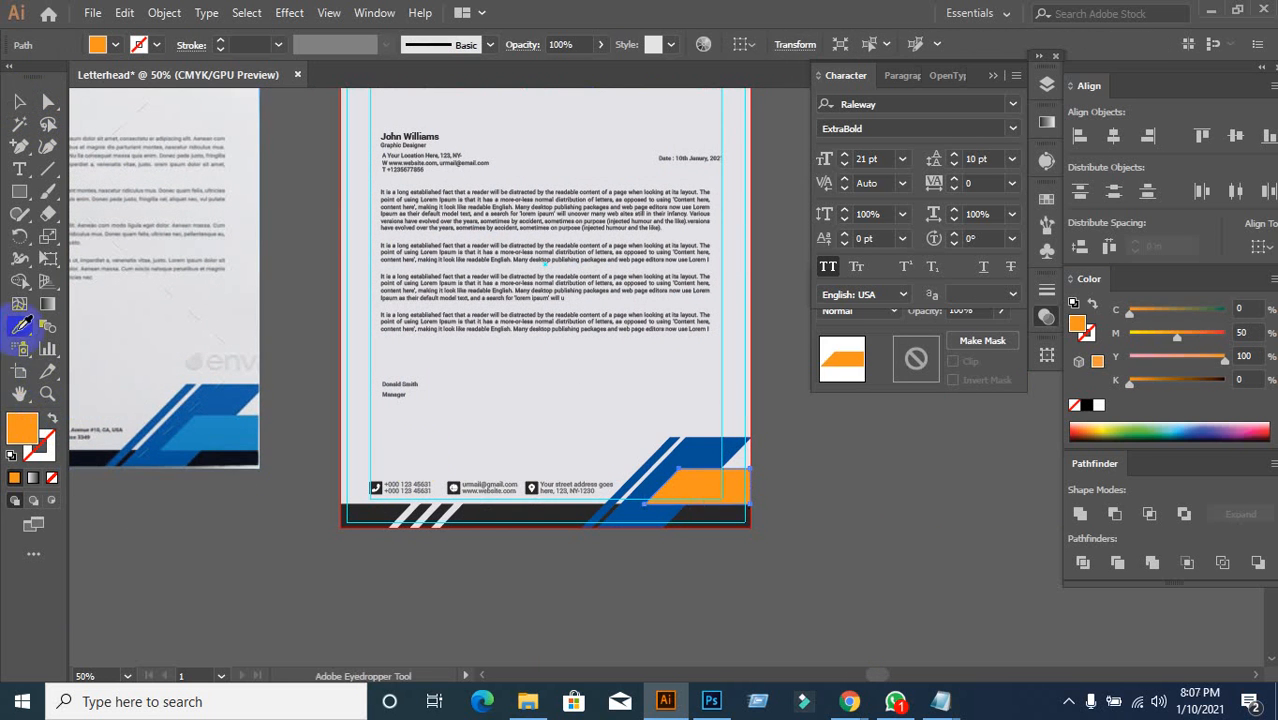
pyautogui.click(686, 440)
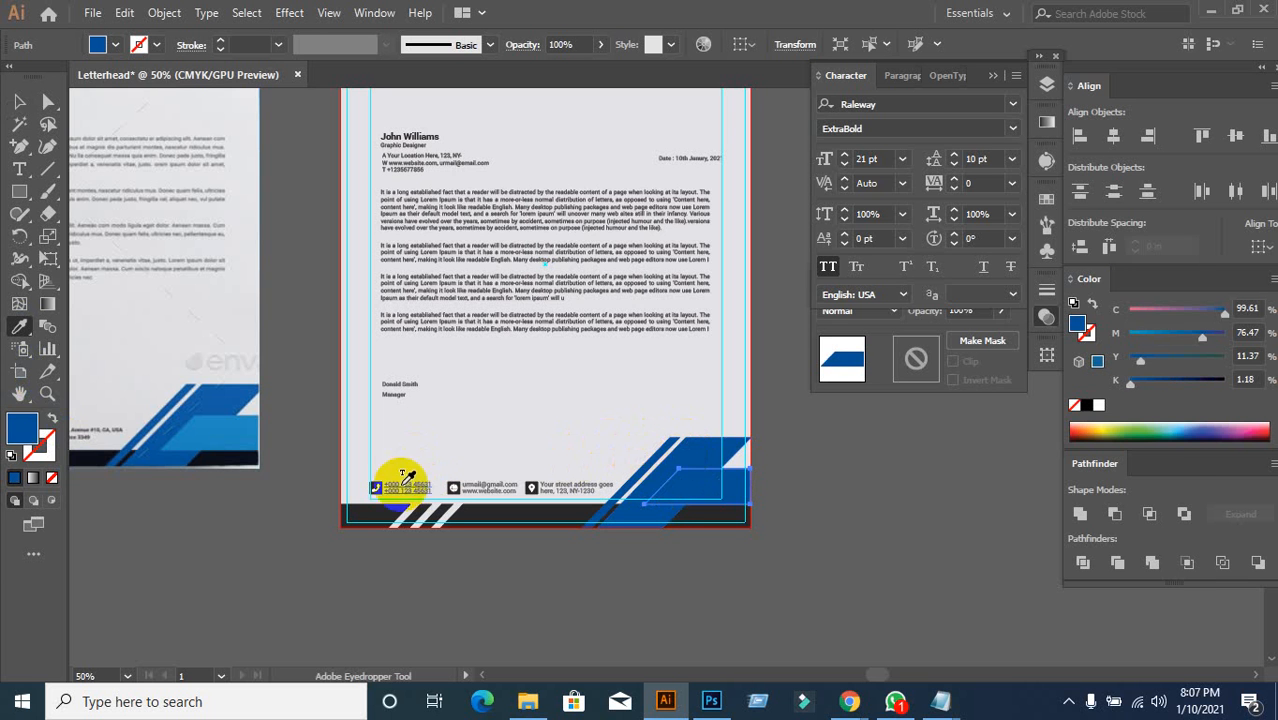
pyautogui.doubleClick(27, 435)
pyautogui.moveTo(813, 471)
pyautogui.mouseDown()
pyautogui.moveTo(899, 385)
pyautogui.moveTo(935, 292)
pyautogui.mouseUp()
pyautogui.click(1140, 292)
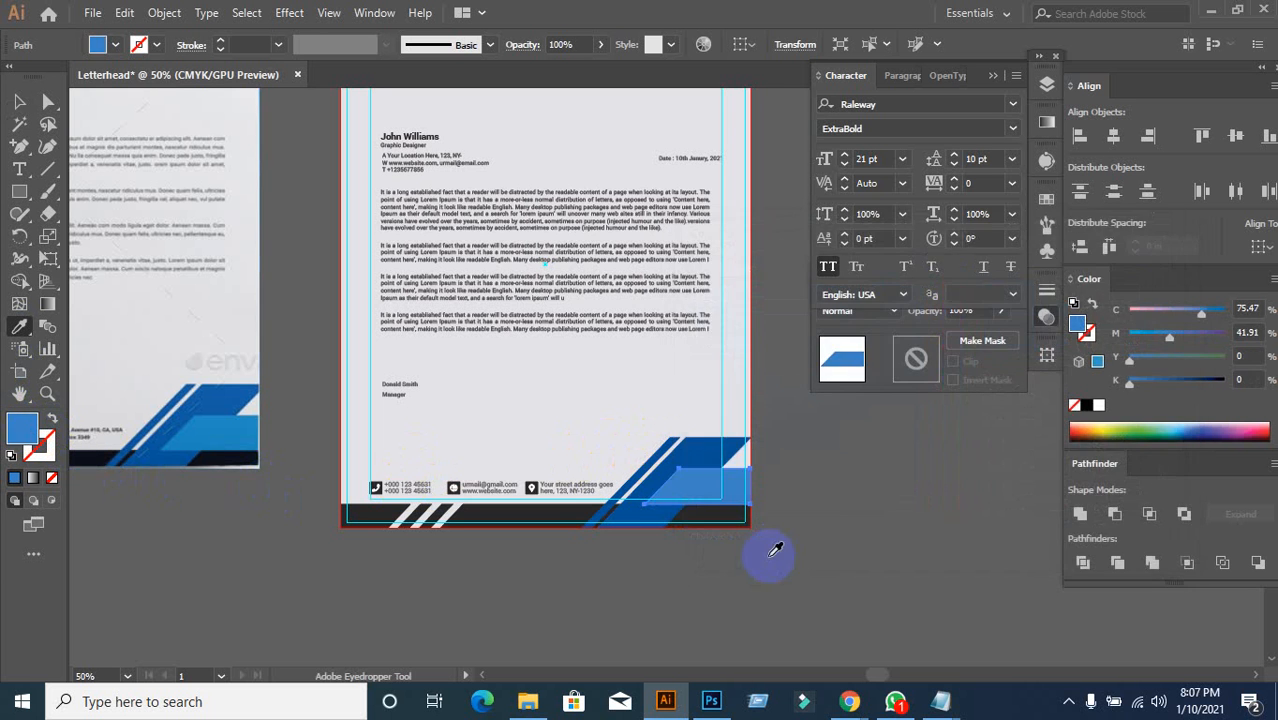
pyautogui.click(20, 101)
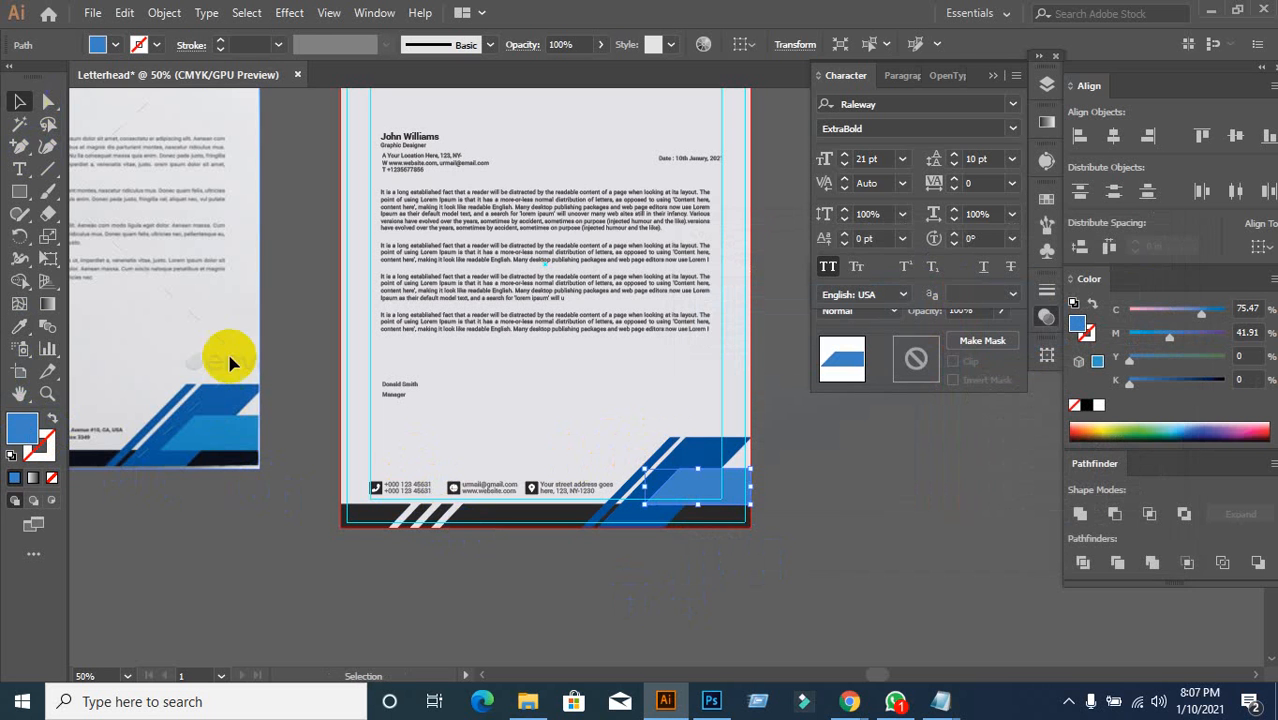
pyautogui.click(360, 580)
# Step: Change the corner shape's fill to a lighter sky blue, 17A7FF
pyautogui.click(693, 491)
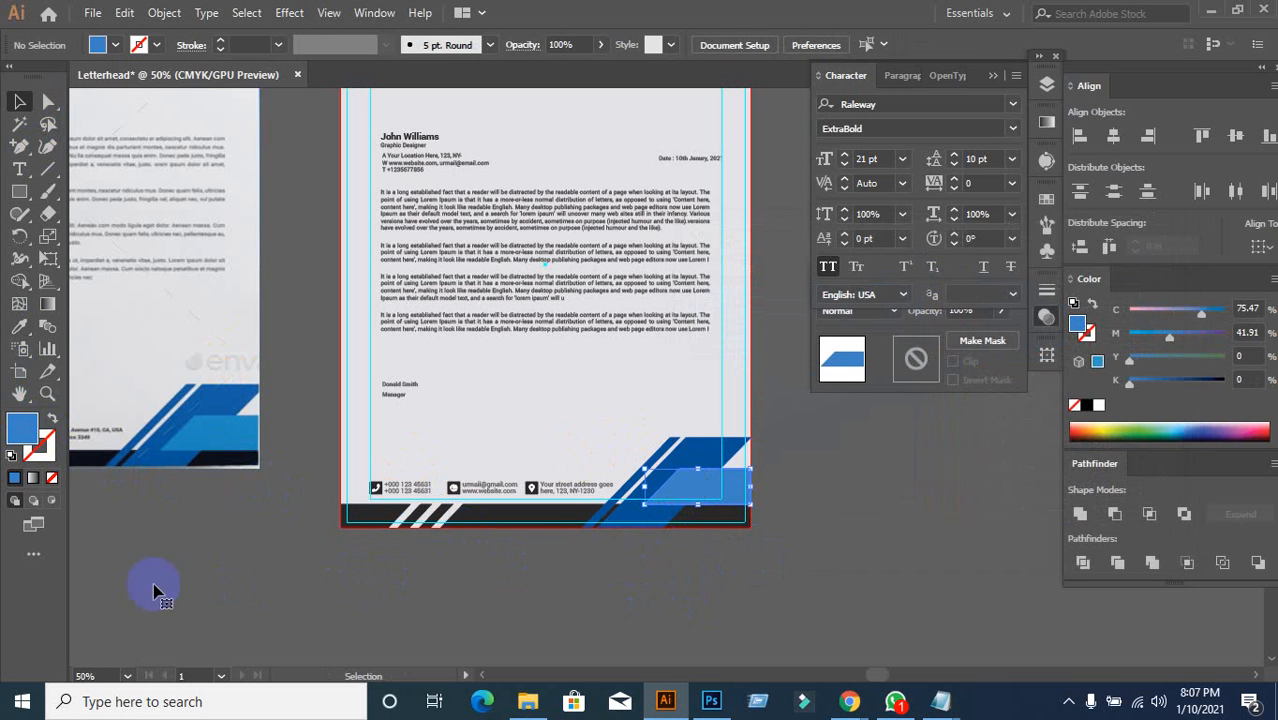
pyautogui.doubleClick(12, 436)
pyautogui.moveTo(825, 296); pyautogui.dragTo(905, 279)
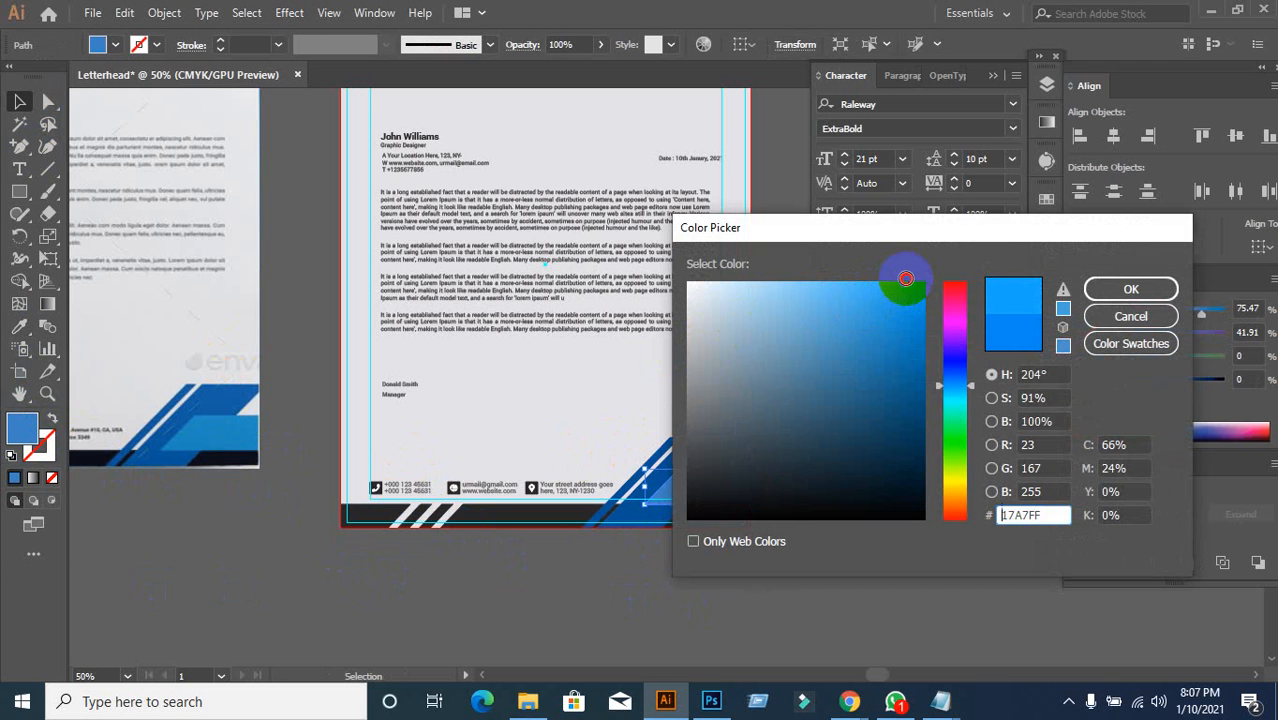
pyautogui.click(1124, 287)
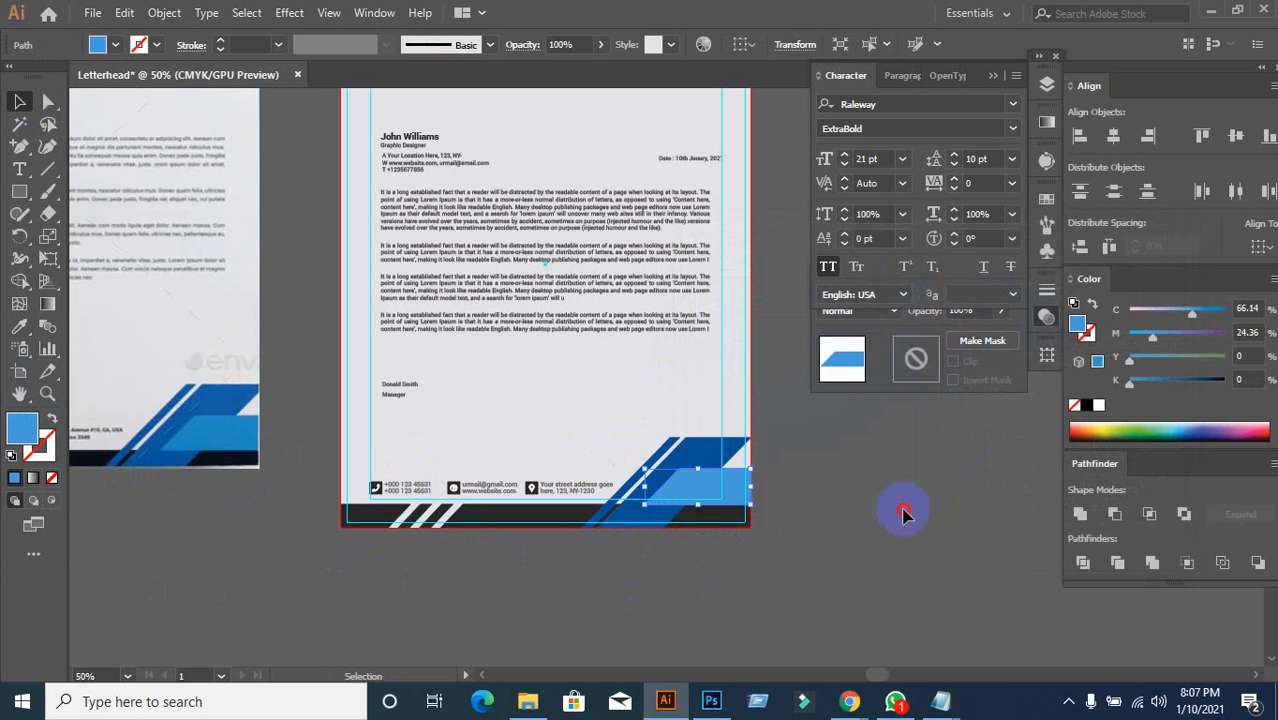
pyautogui.click(903, 514)
# Step: Adjust the corner blue to a more saturated shade and zoom out to compare both letterheads
pyautogui.click(699, 487)
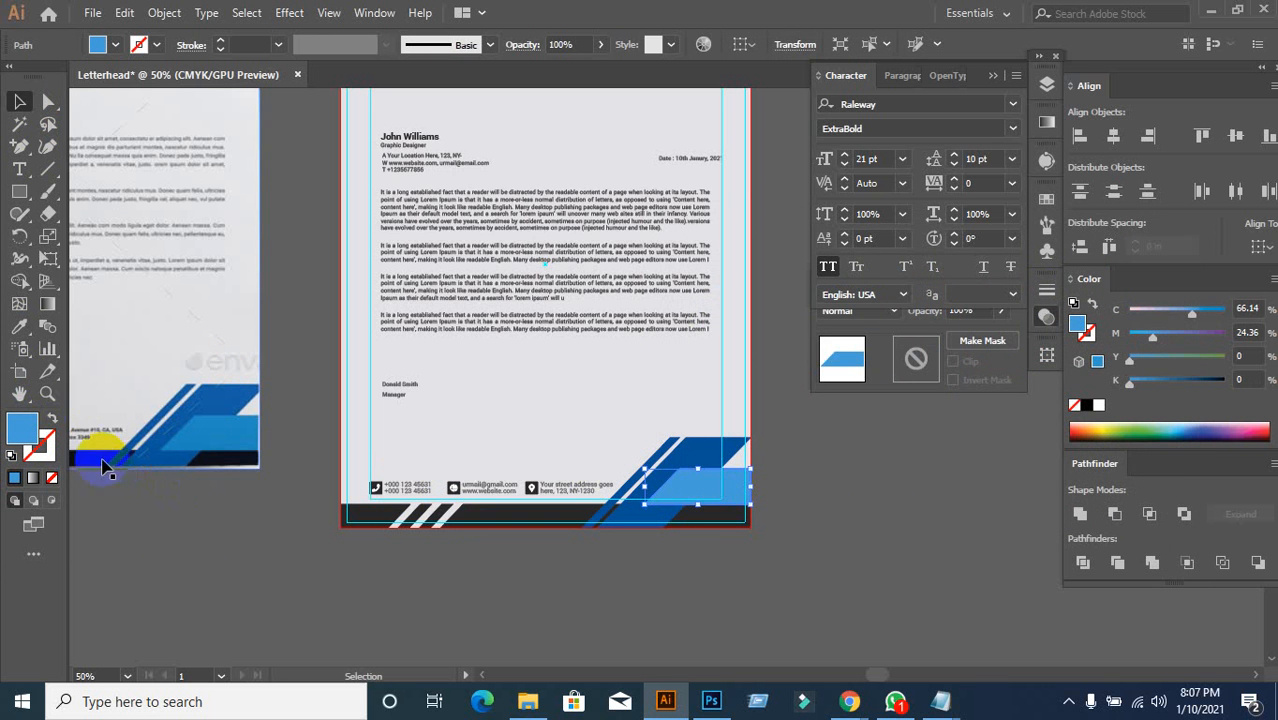
pyautogui.doubleClick(22, 432)
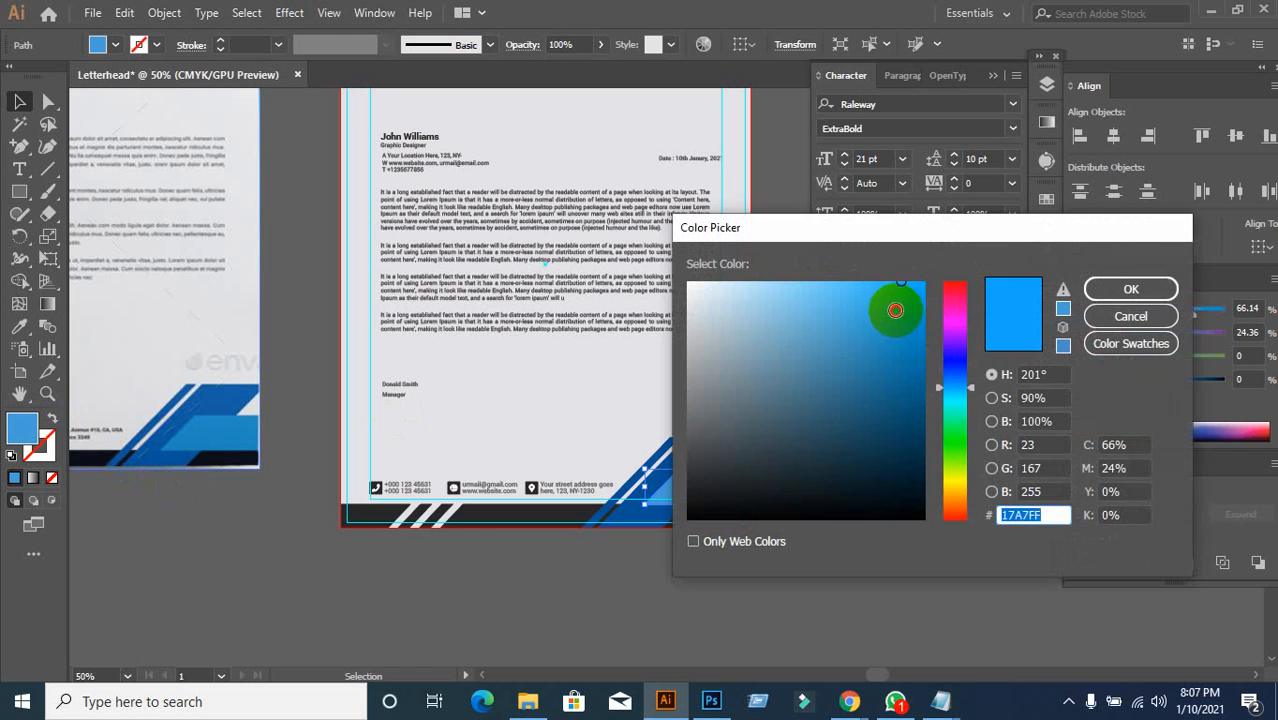
pyautogui.moveTo(896, 307); pyautogui.dragTo(943, 275)
pyautogui.click(1128, 290)
pyautogui.click(733, 600)
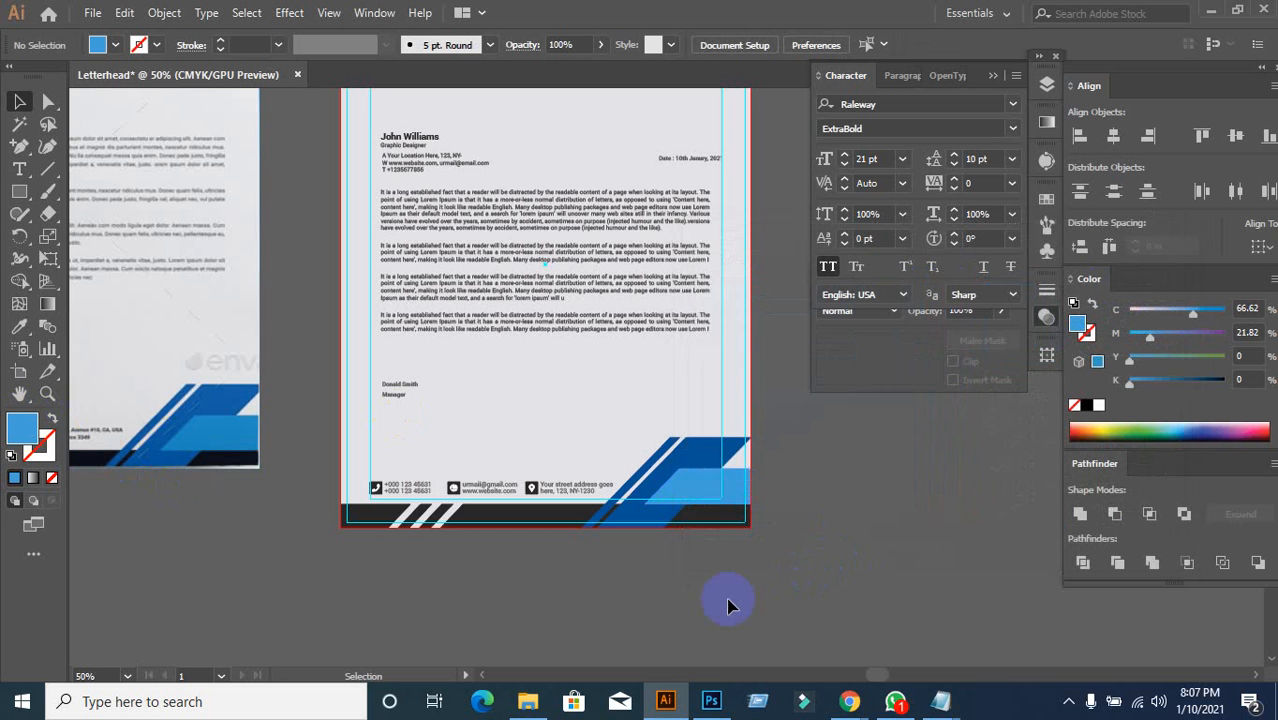
pyautogui.hotkey('ctrl', '-')
pyautogui.moveTo(730, 594); pyautogui.dragTo(720, 514)
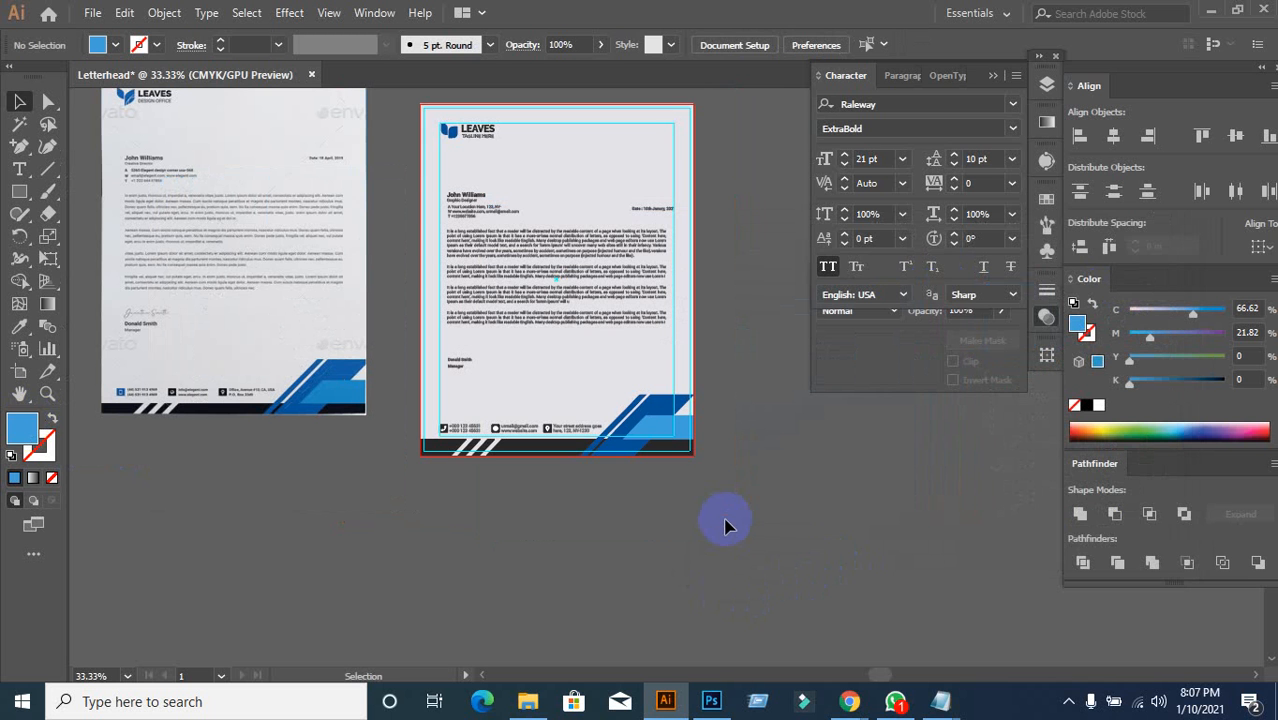
# Step: Left-align the TAGLINE HERE text with the LEAVES wordmark
pyautogui.hotkey('ctrl', '+')
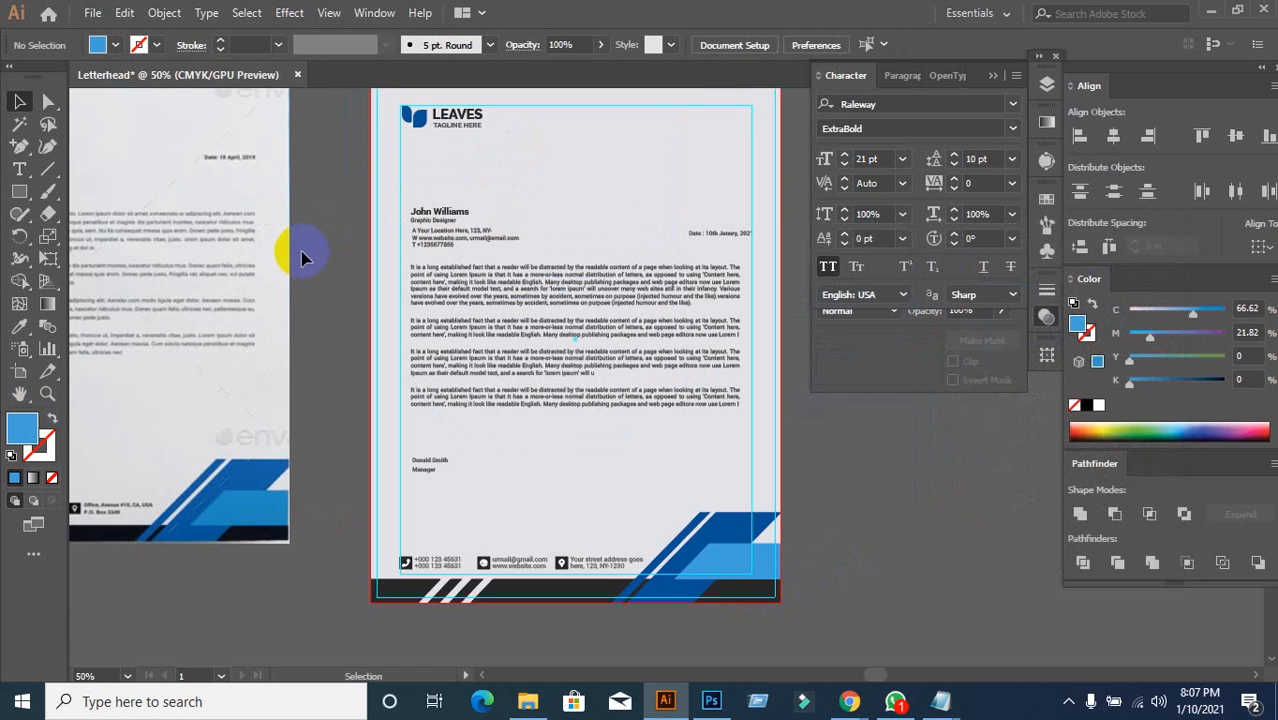
pyautogui.scroll(2, 300, 300)
pyautogui.scroll(2, 363, 230)
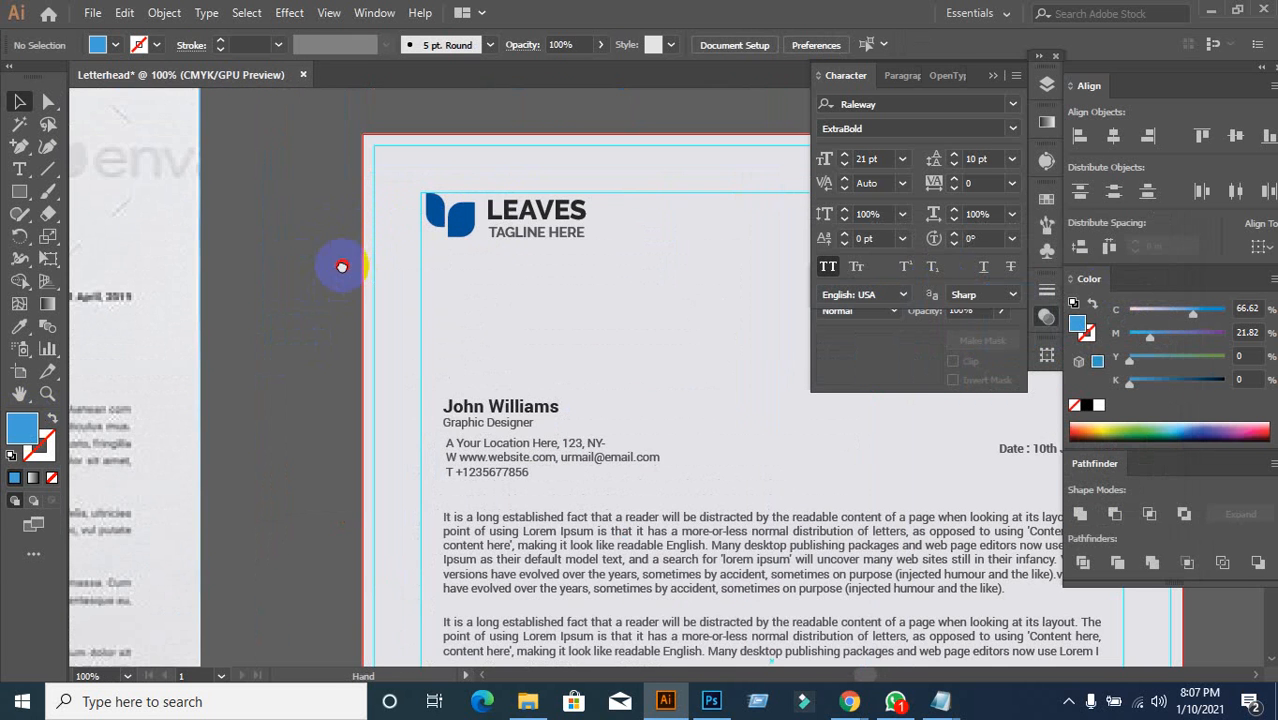
pyautogui.scroll(1, 340, 280)
pyautogui.click(472, 266)
pyautogui.click(570, 312)
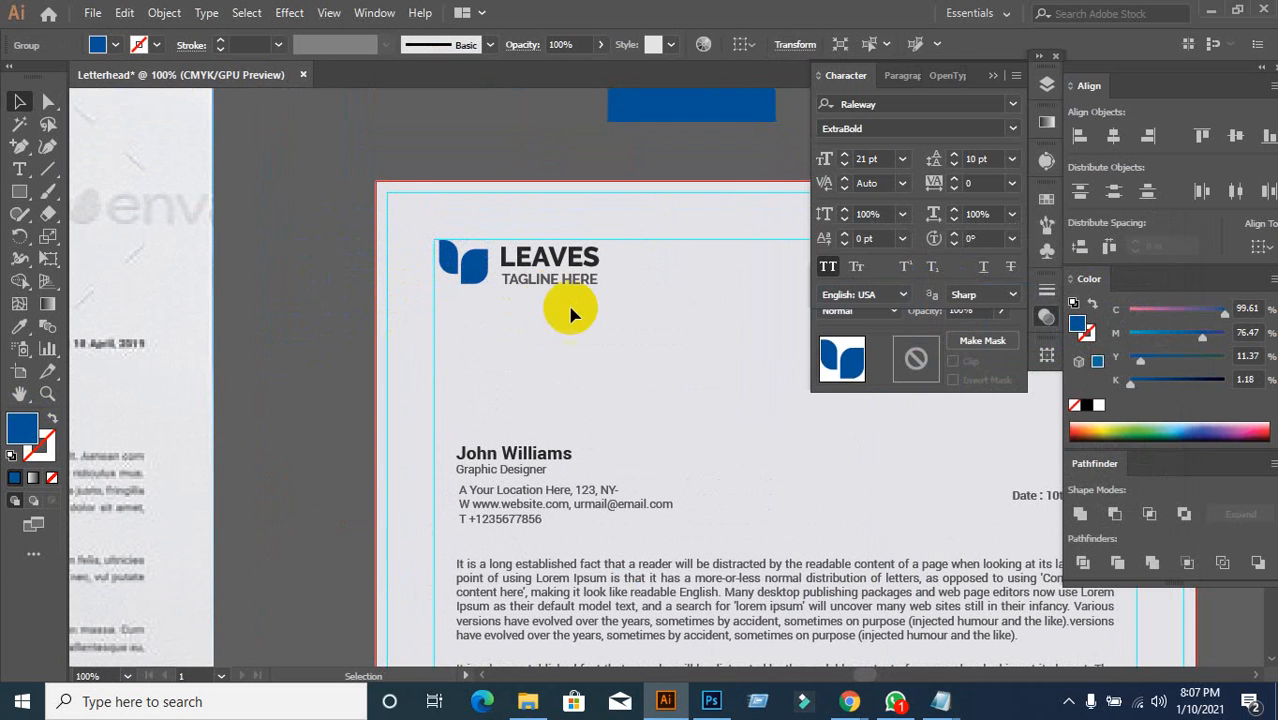
pyautogui.click(547, 284)
pyautogui.click(538, 330)
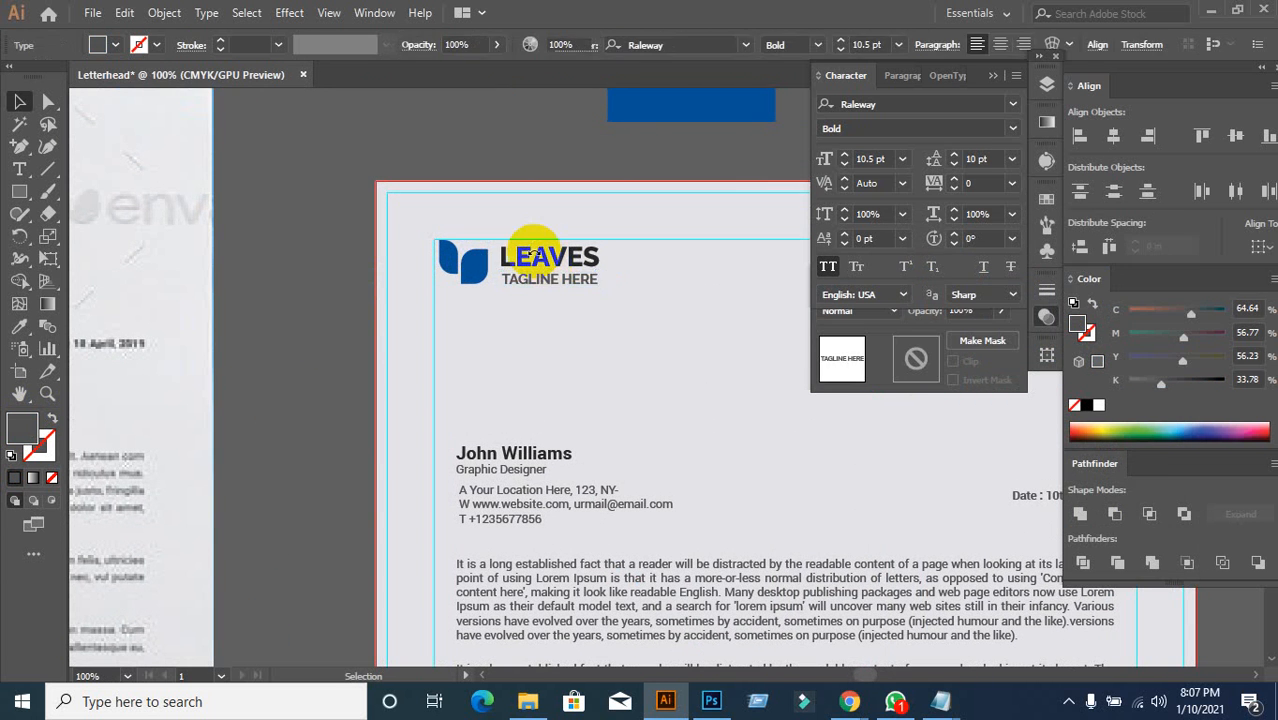
pyautogui.scroll(1, 515, 313)
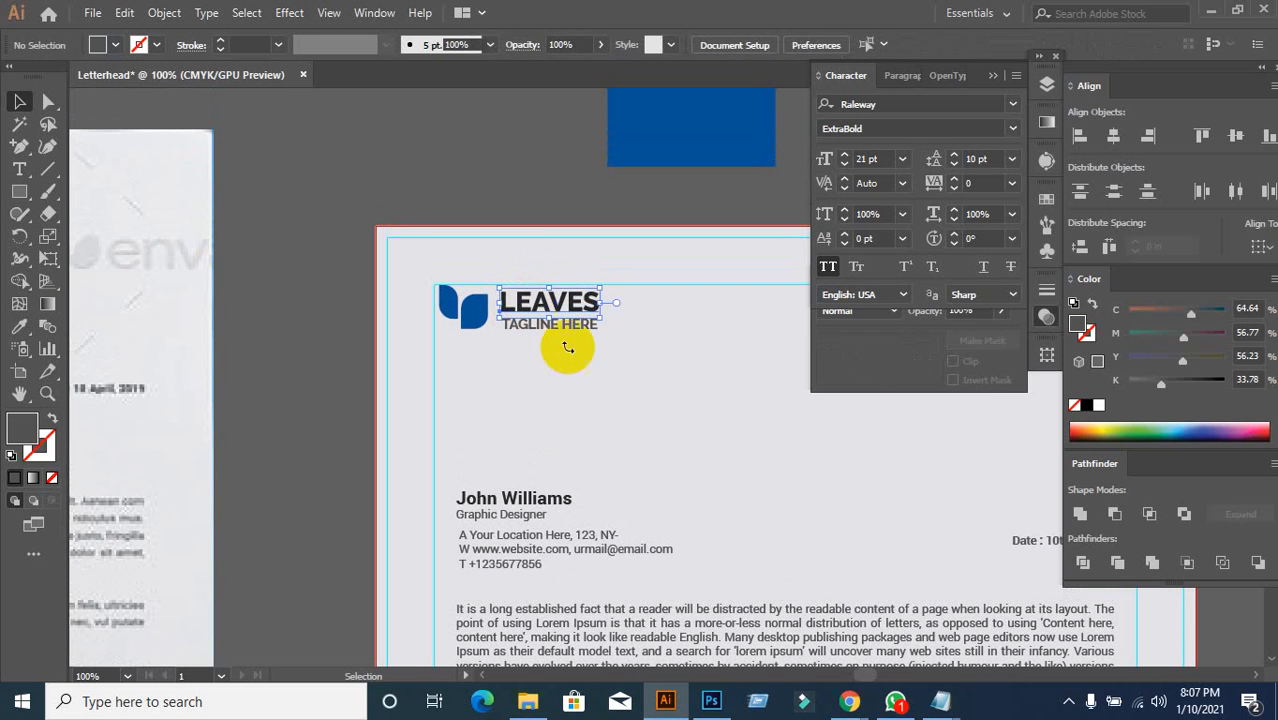
pyautogui.click(556, 292)
pyautogui.click(570, 277)
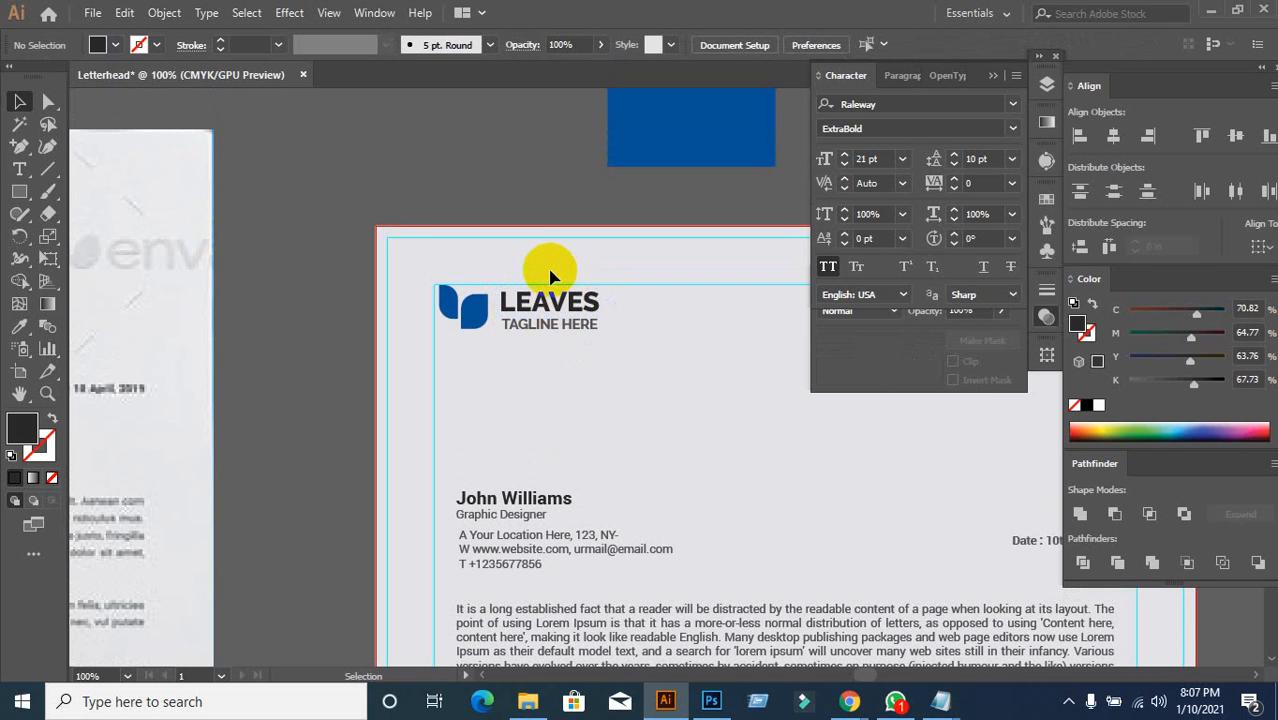
pyautogui.moveTo(549, 276); pyautogui.dragTo(615, 372)
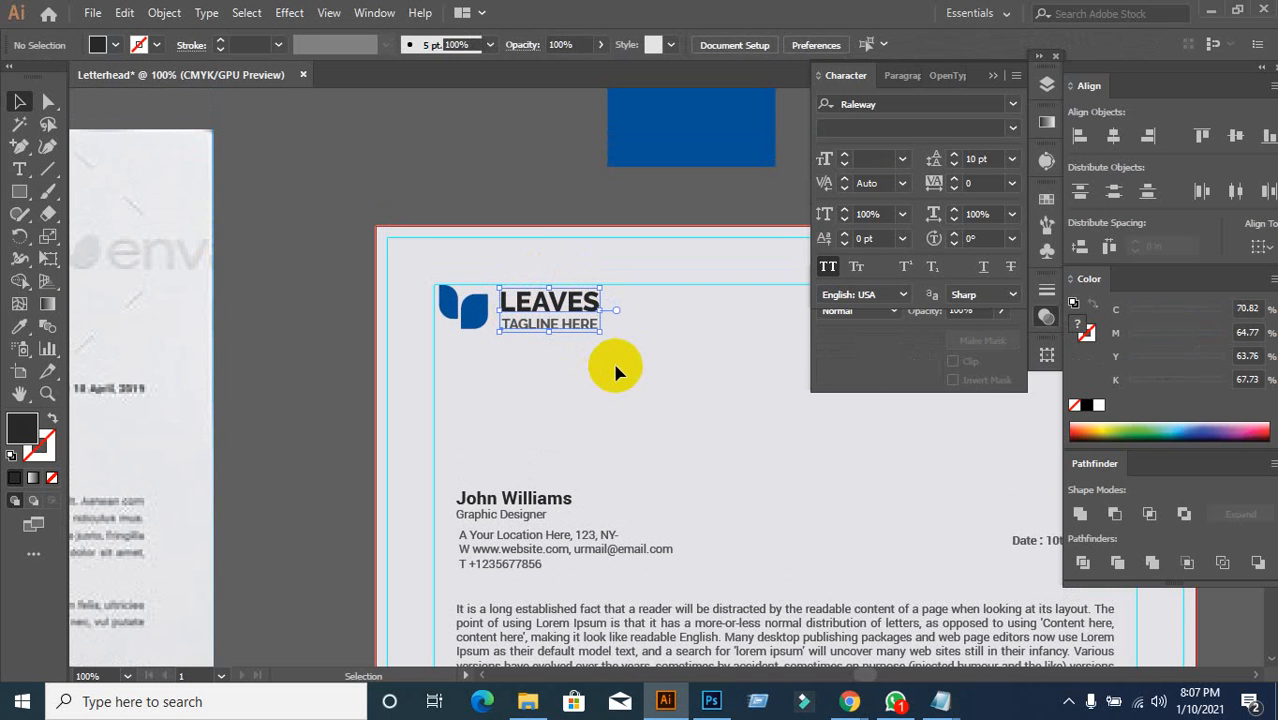
pyautogui.click(1078, 137)
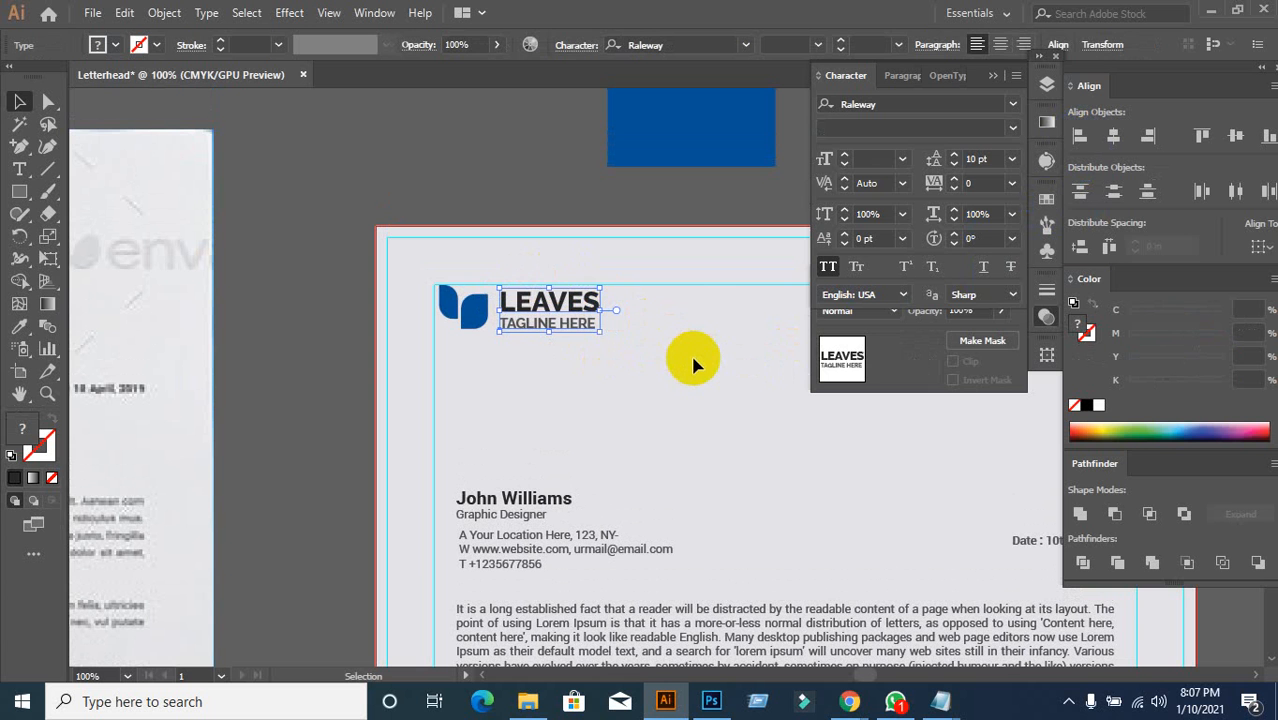
# Step: Group LEAVES with TAGLINE HERE and centre the group vertically beside the blue leaf logo
pyautogui.hotkey('ctrl', 'g')
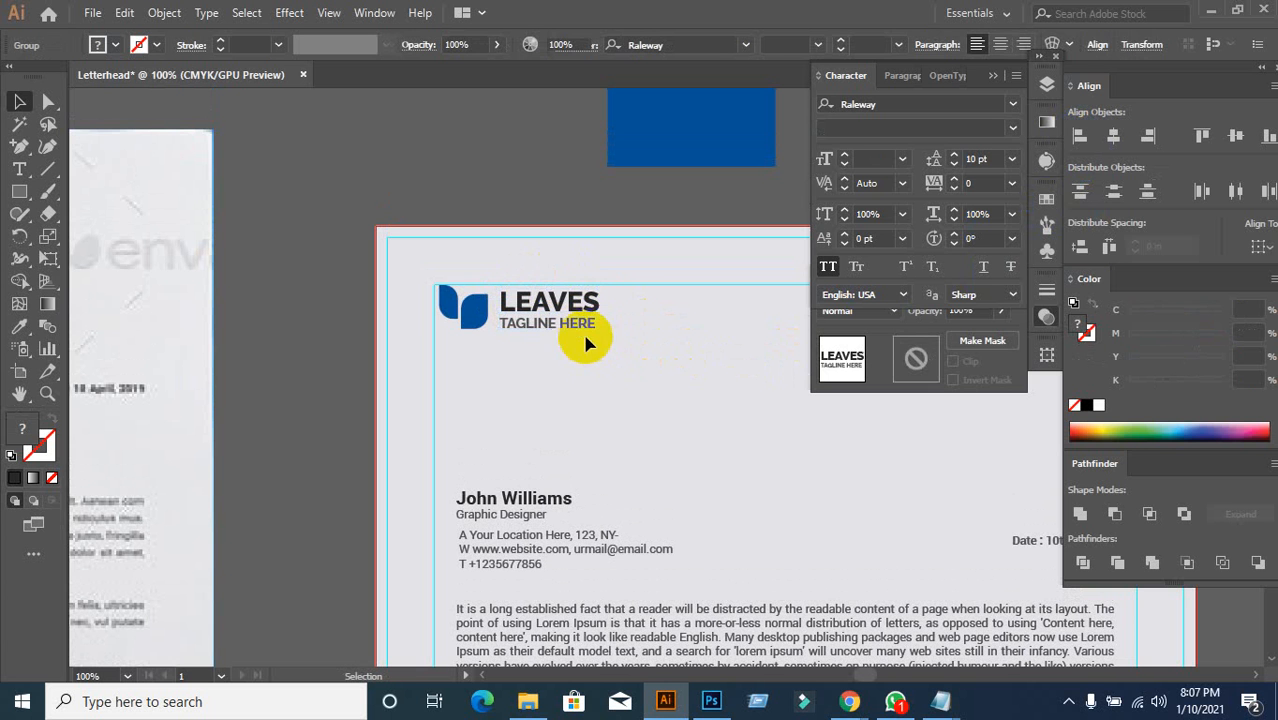
pyautogui.click(586, 343)
pyautogui.click(560, 302)
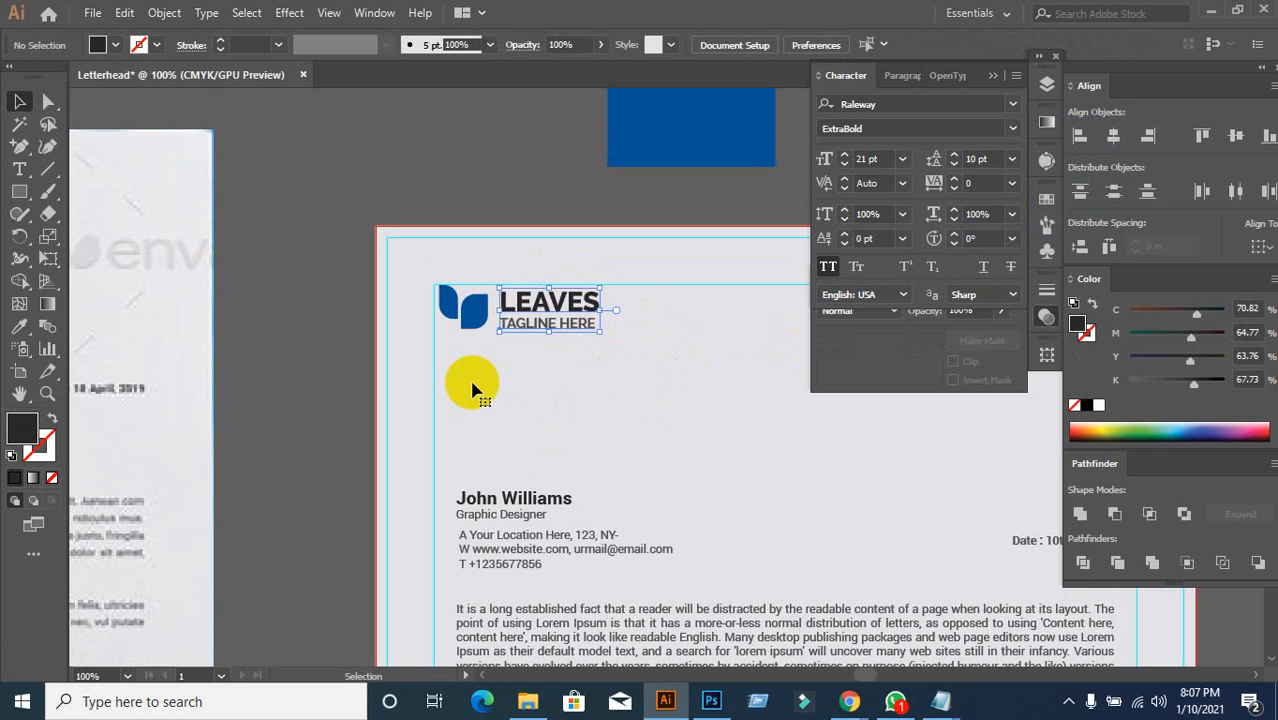
pyautogui.click(474, 322)
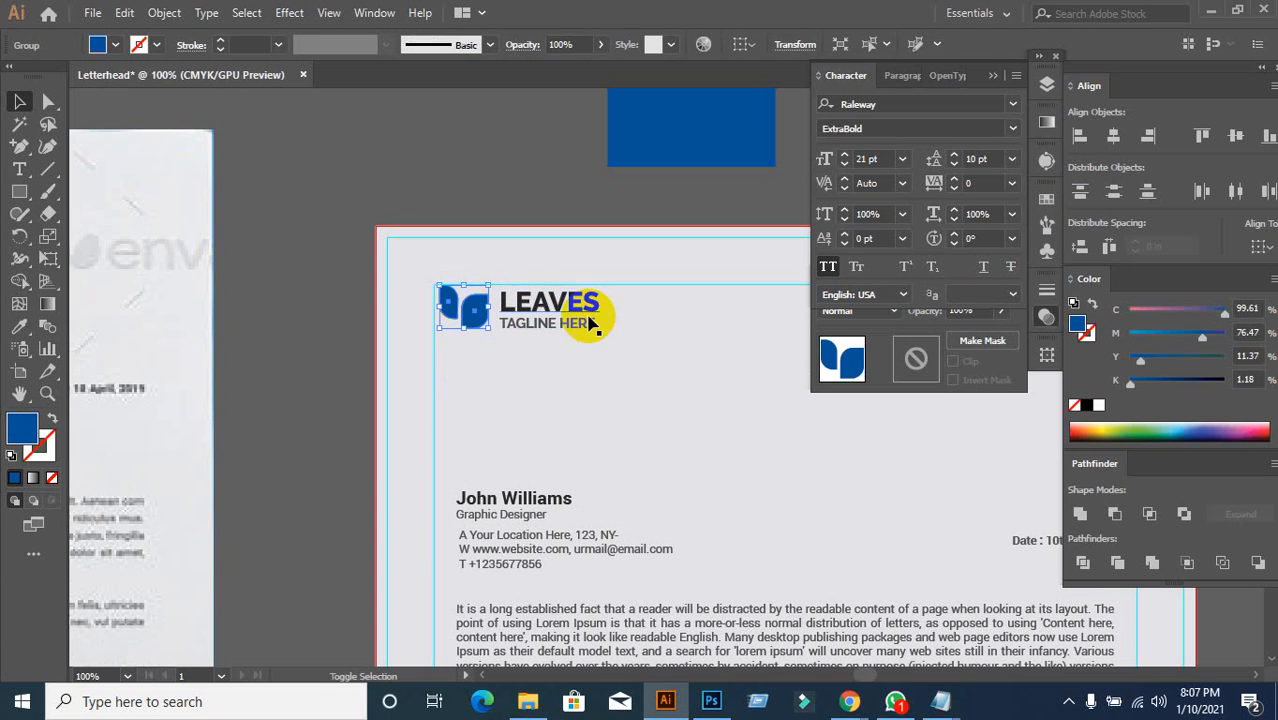
pyautogui.keyDown('shift'); pyautogui.click(588, 322); pyautogui.keyUp('shift')
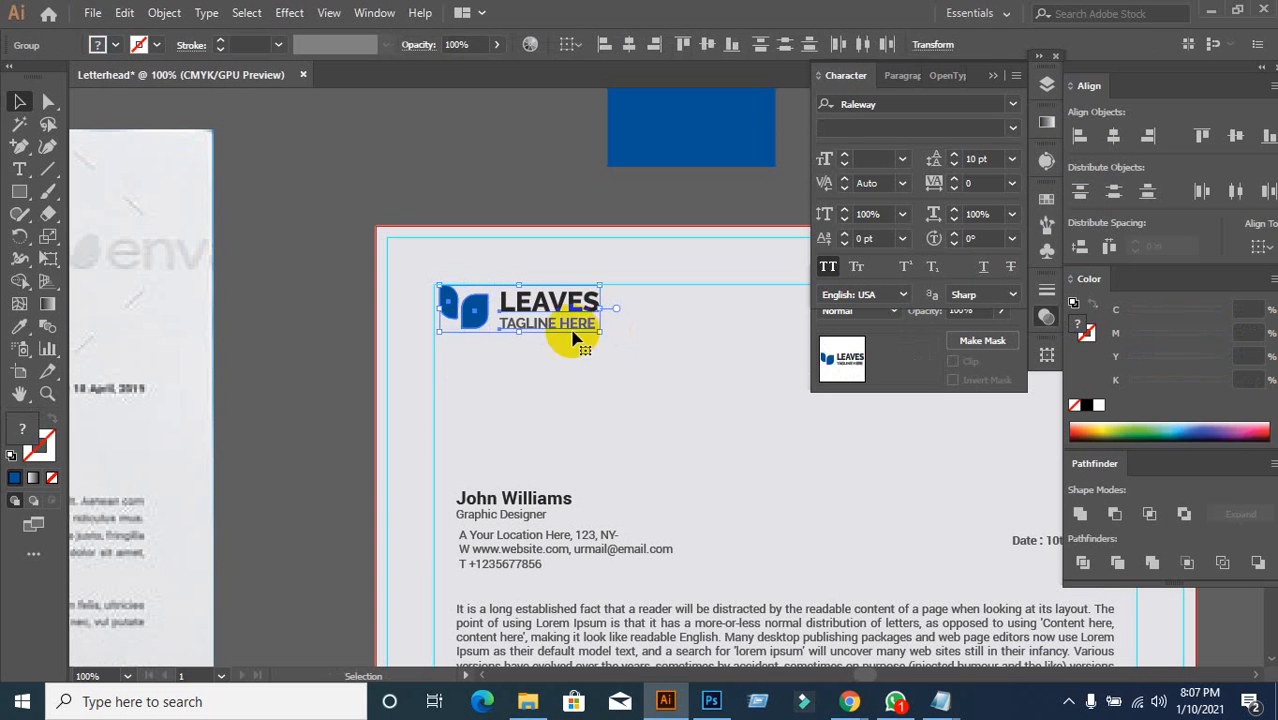
pyautogui.click(1236, 145)
# Step: Check the logo and title alignment with the Direct Selection tool
pyautogui.click(587, 398)
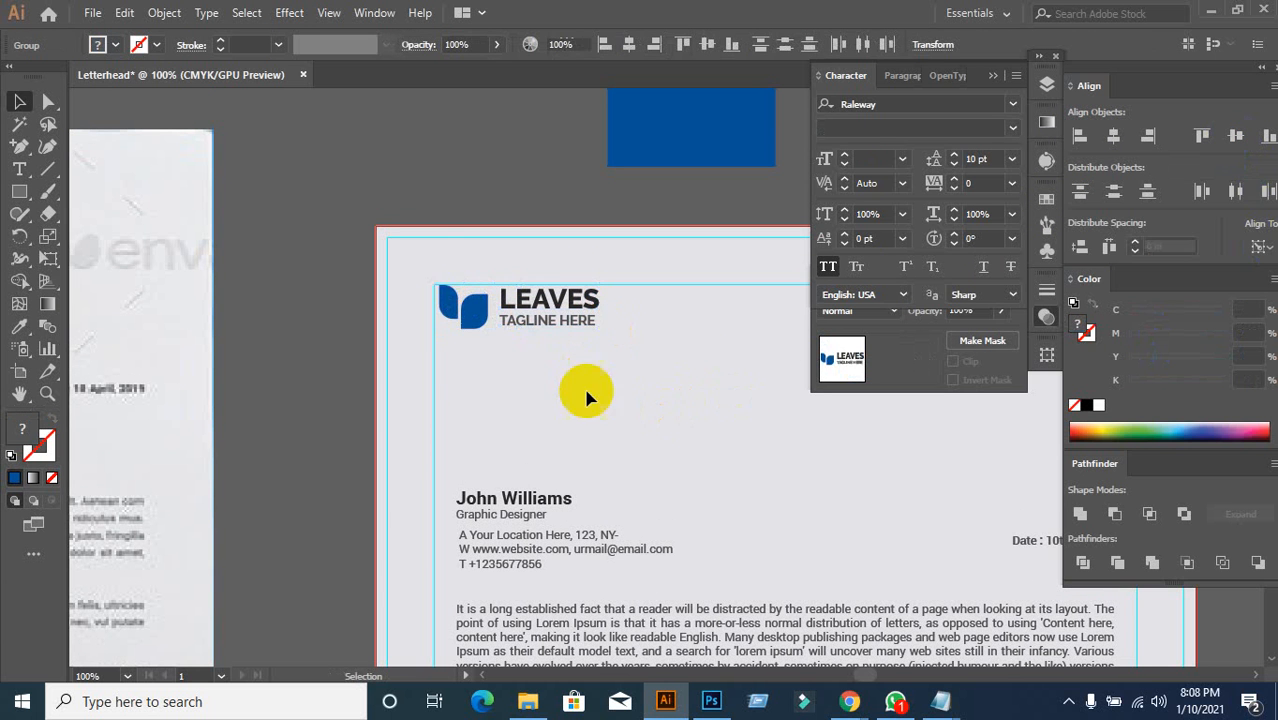
pyautogui.press('a')
pyautogui.moveTo(419, 271); pyautogui.dragTo(611, 277)
pyautogui.click(660, 426)
pyautogui.scroll(-2, 656, 428)
# Step: Left-align the letter text, from the name down to Manager, with the LEAVES logo
pyautogui.click(473, 126)
pyautogui.click(382, 272)
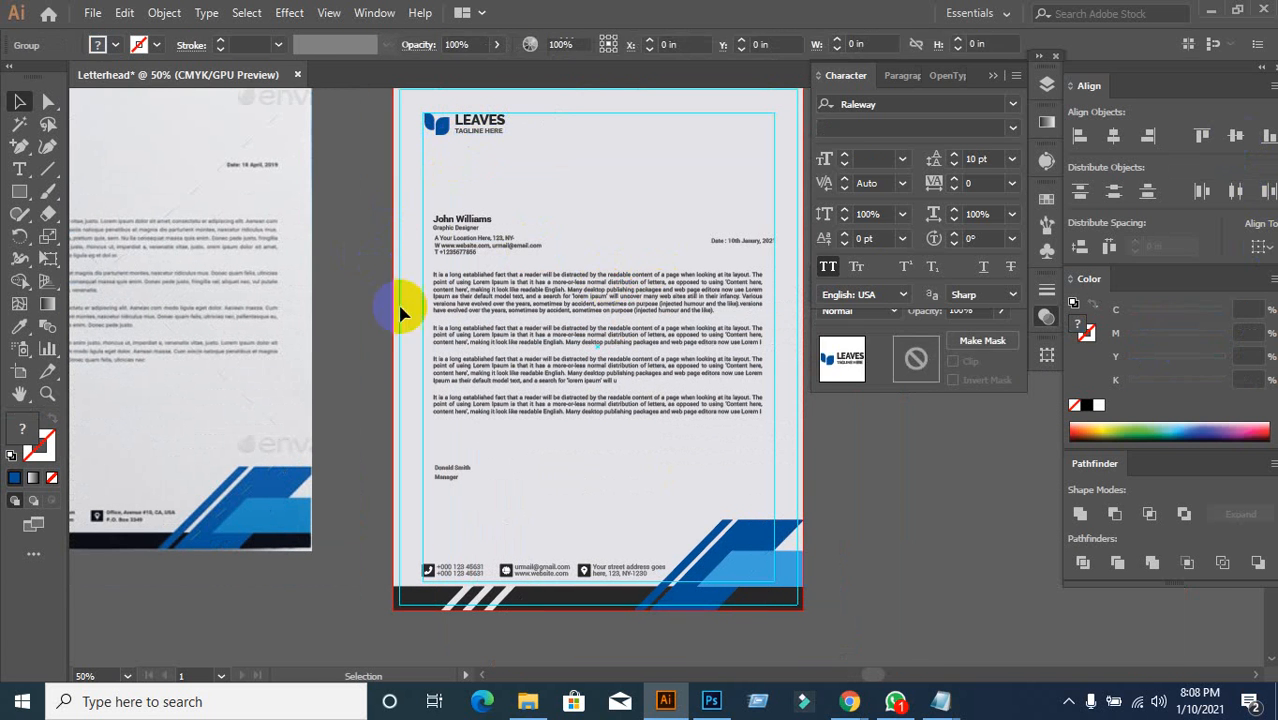
pyautogui.click(439, 226)
pyautogui.click(405, 262)
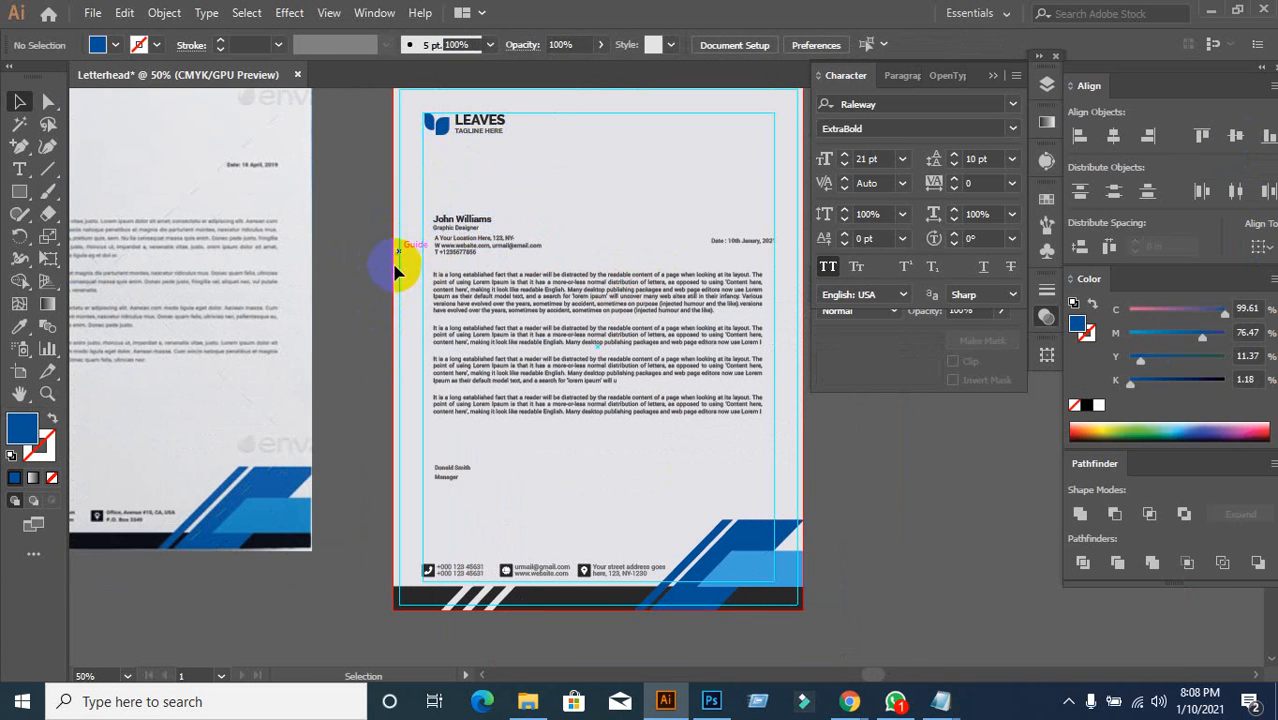
pyautogui.moveTo(409, 210); pyautogui.dragTo(481, 484)
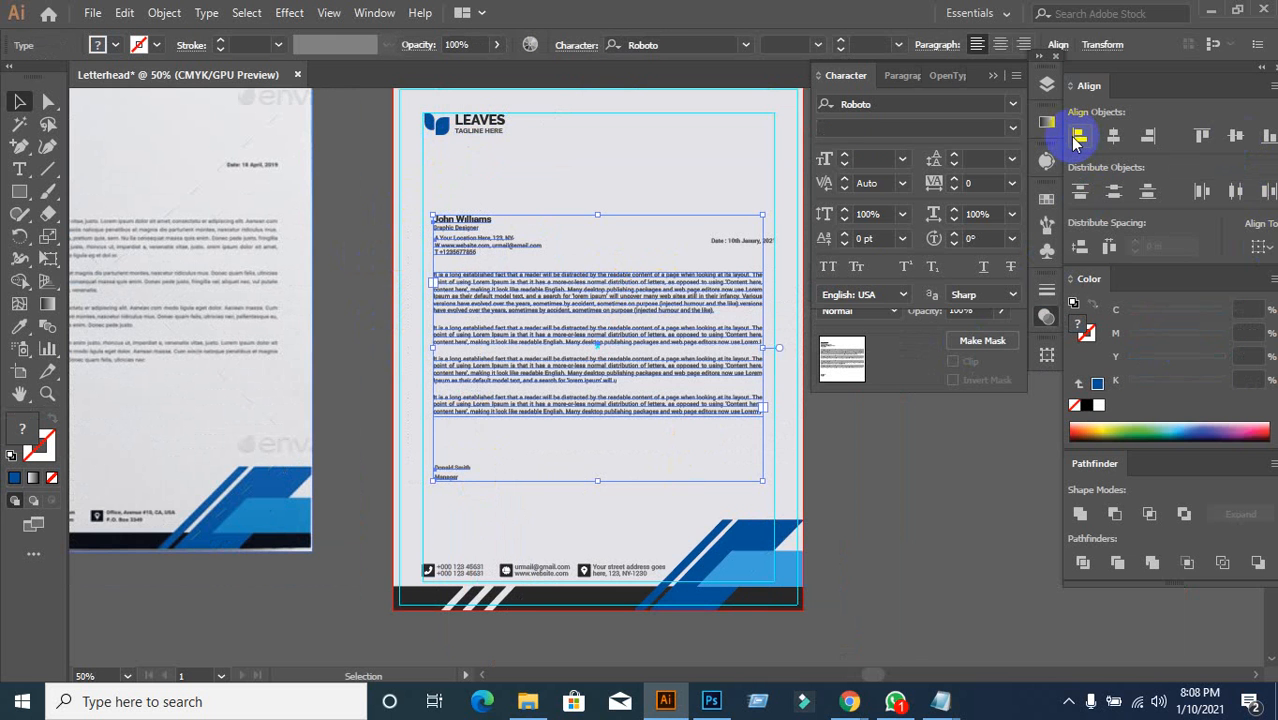
pyautogui.click(1077, 137)
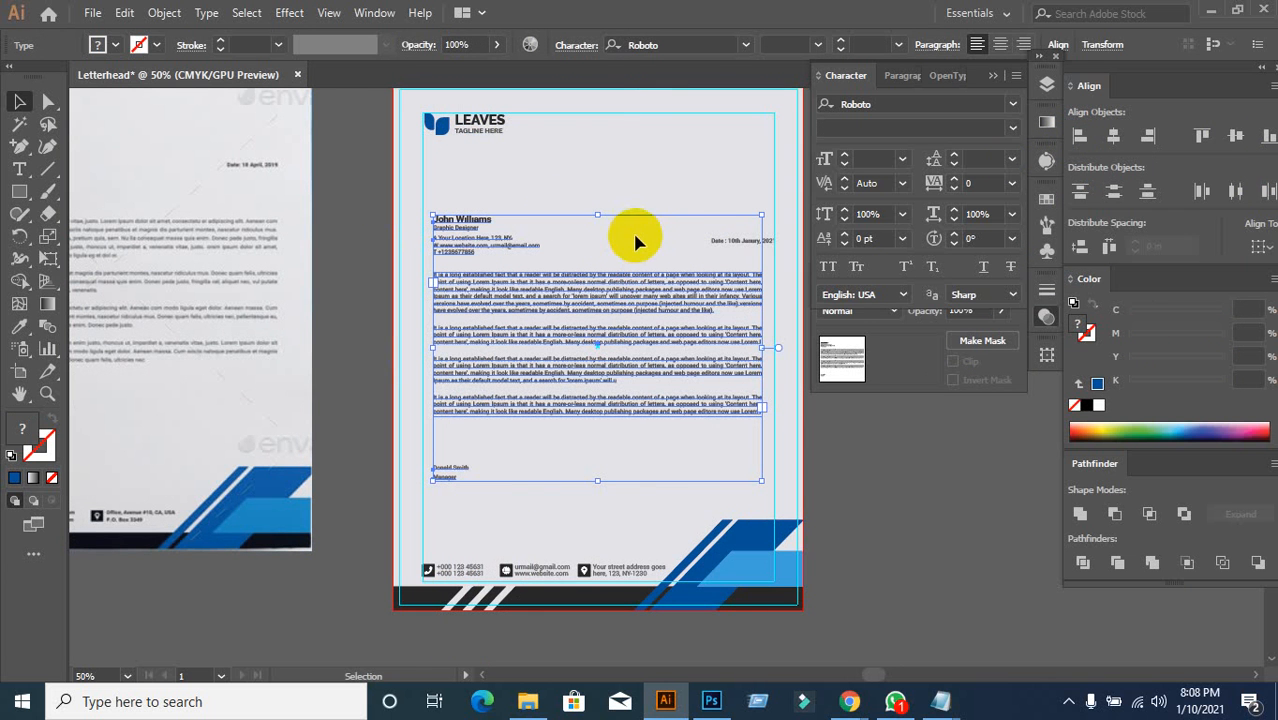
pyautogui.keyDown('shift'); pyautogui.click(472, 132); pyautogui.keyUp('shift')
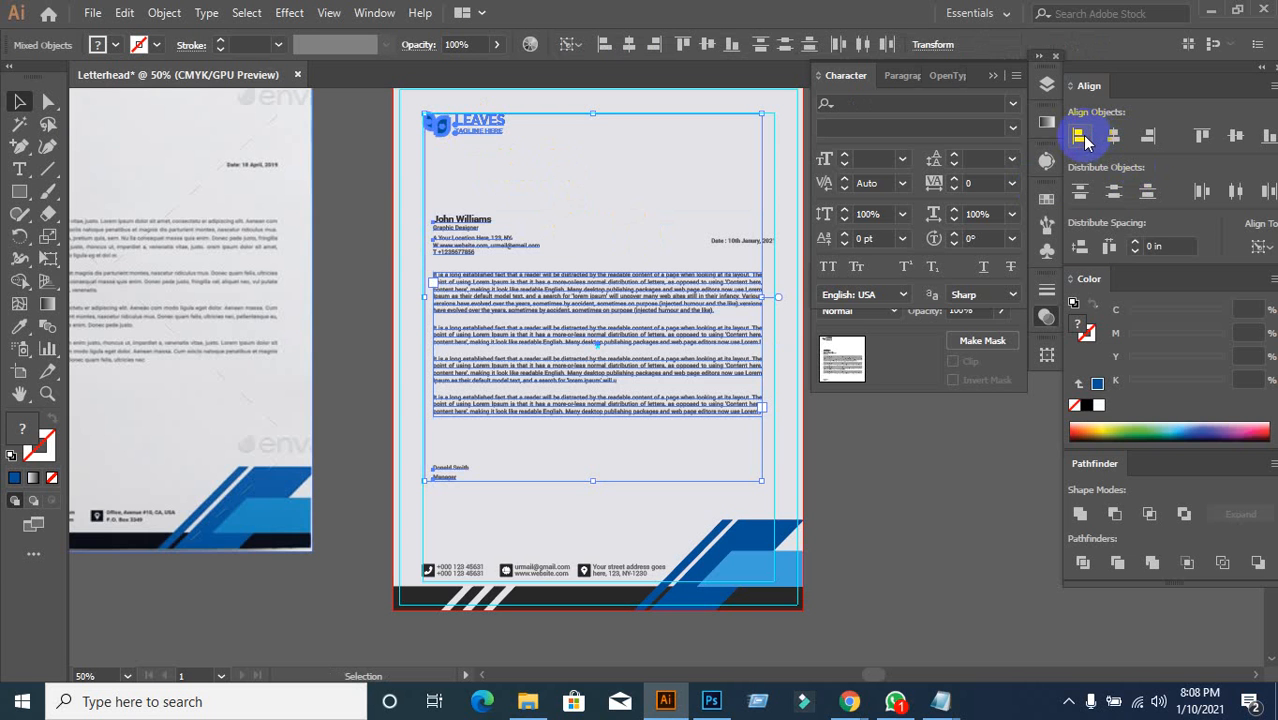
pyautogui.click(1080, 137)
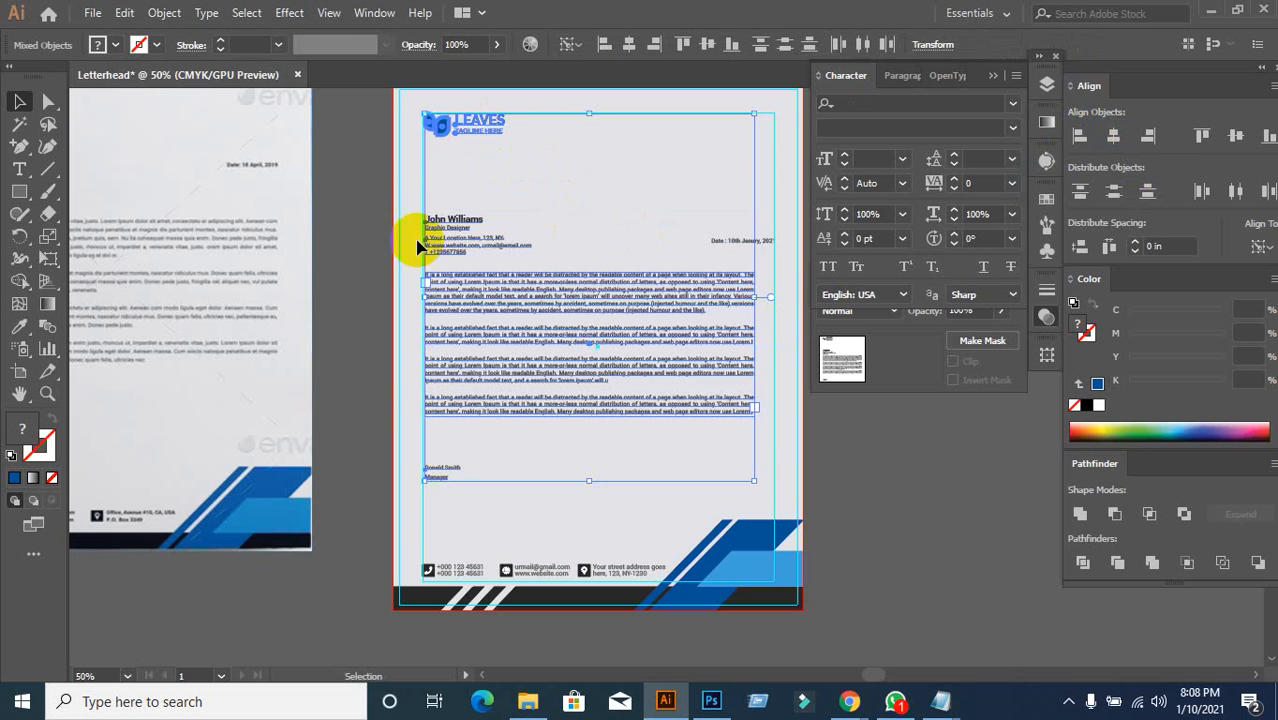
pyautogui.click(358, 419)
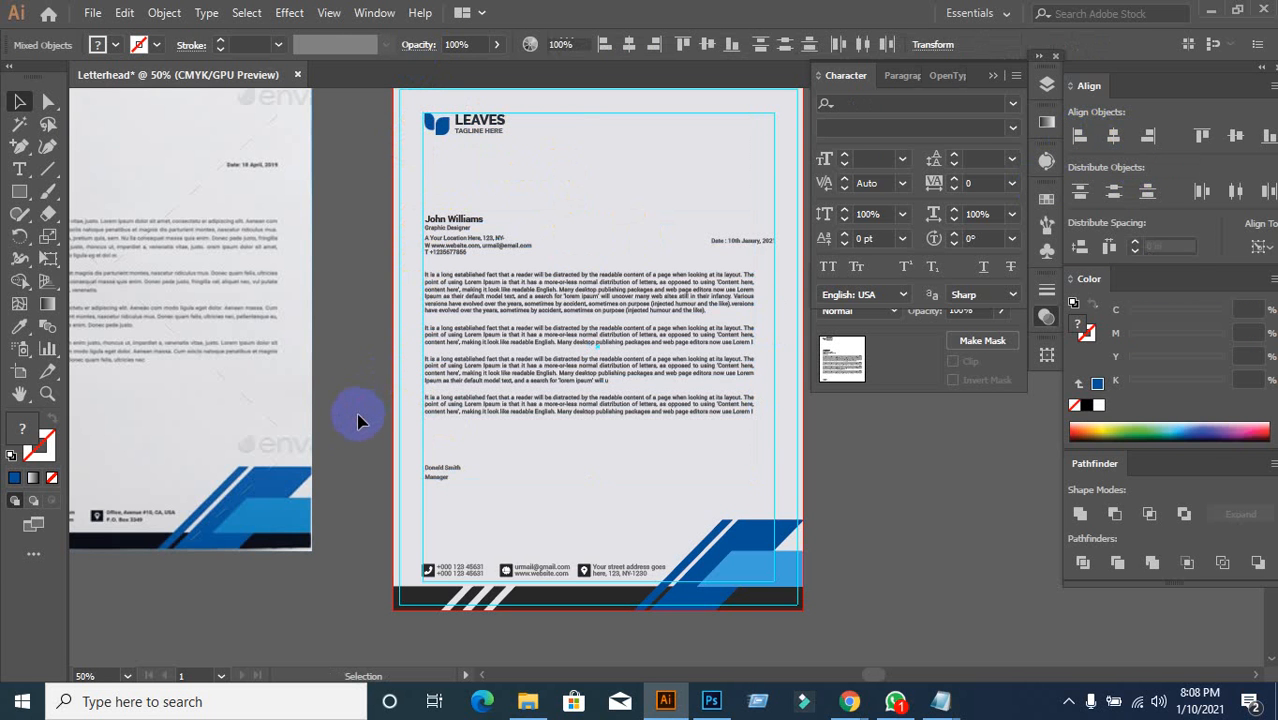
# Step: Right-align the date with the body paragraphs, using the body as key object
pyautogui.click(655, 320)
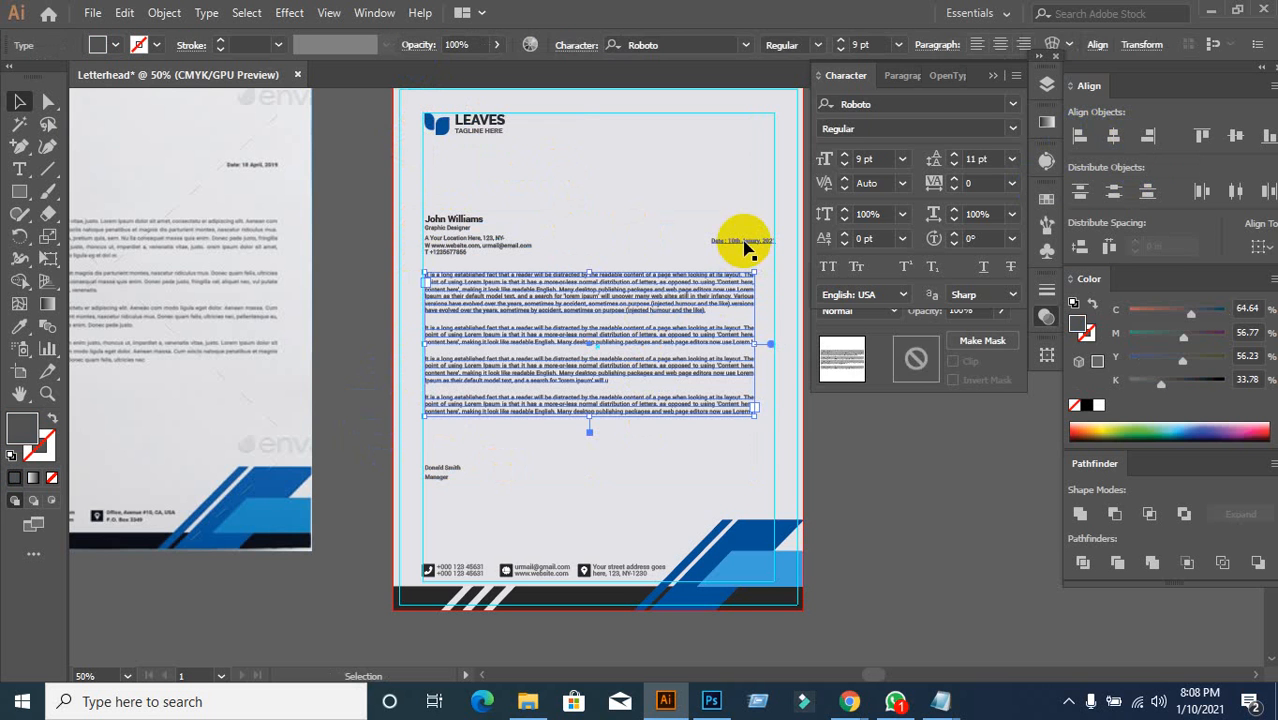
pyautogui.keyDown('shift'); pyautogui.click(746, 247); pyautogui.keyUp('shift')
pyautogui.click(685, 284)
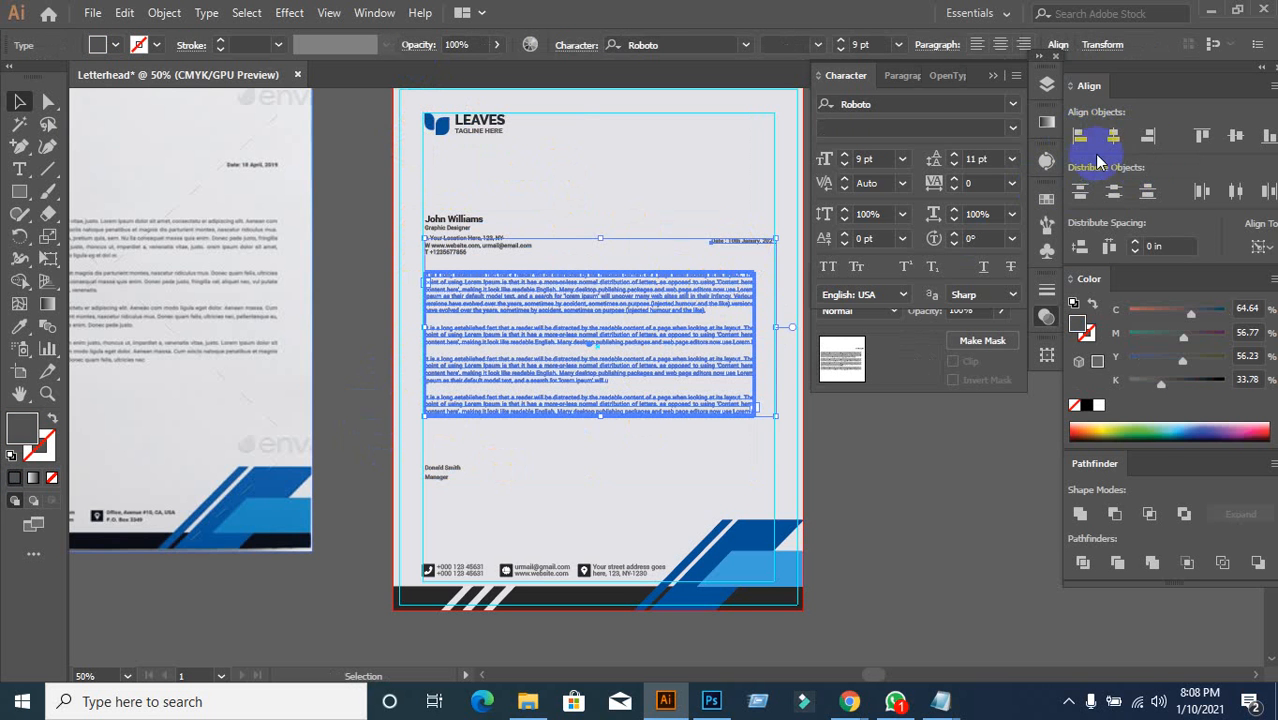
pyautogui.click(1148, 135)
pyautogui.click(913, 448)
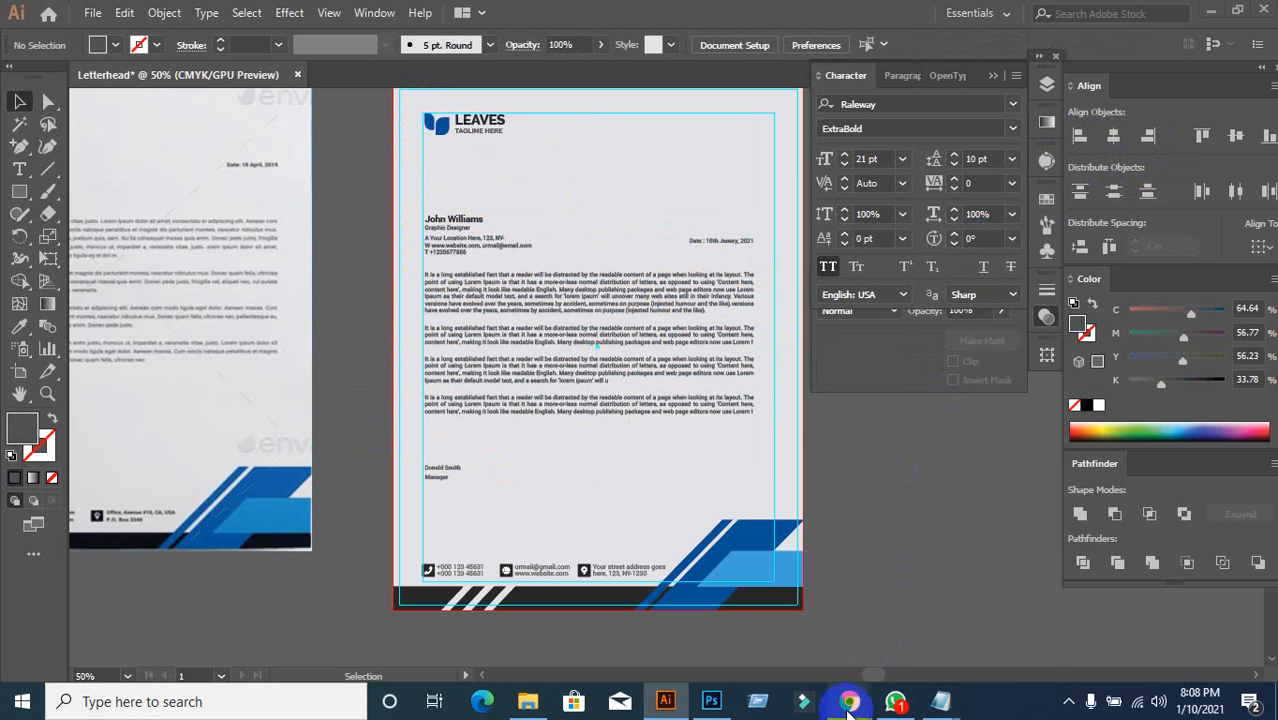
# Step: Glance at the Google Meet call, then return to the letterhead
pyautogui.moveTo(848, 705)
pyautogui.click(750, 630)
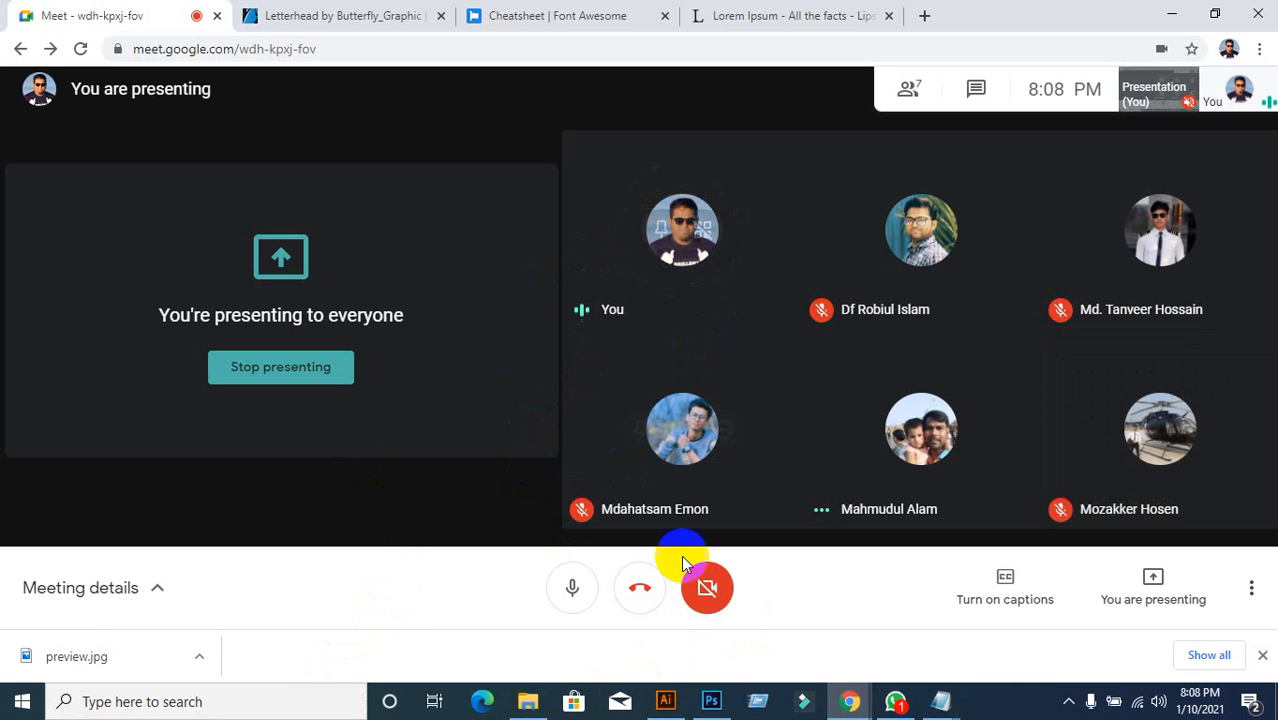
pyautogui.click(665, 701)
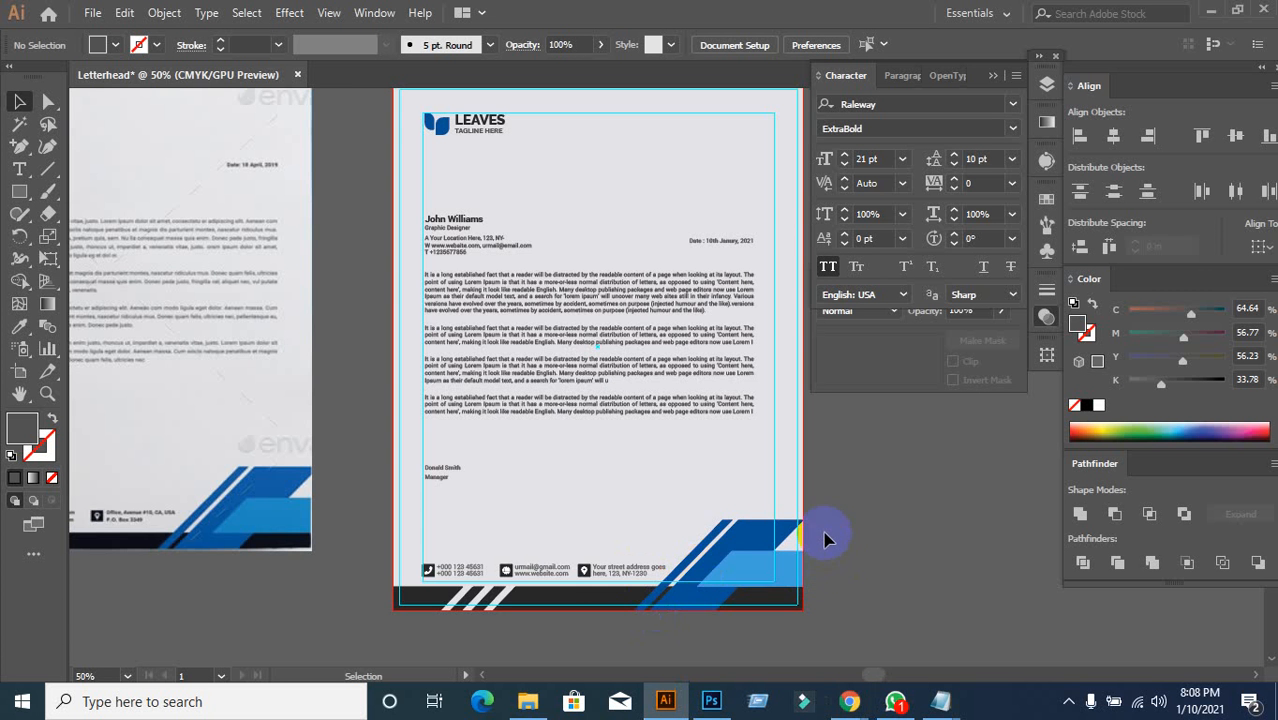
# Step: Select the footer phone icon together with its phone numbers
pyautogui.scroll(-1, 840, 565)
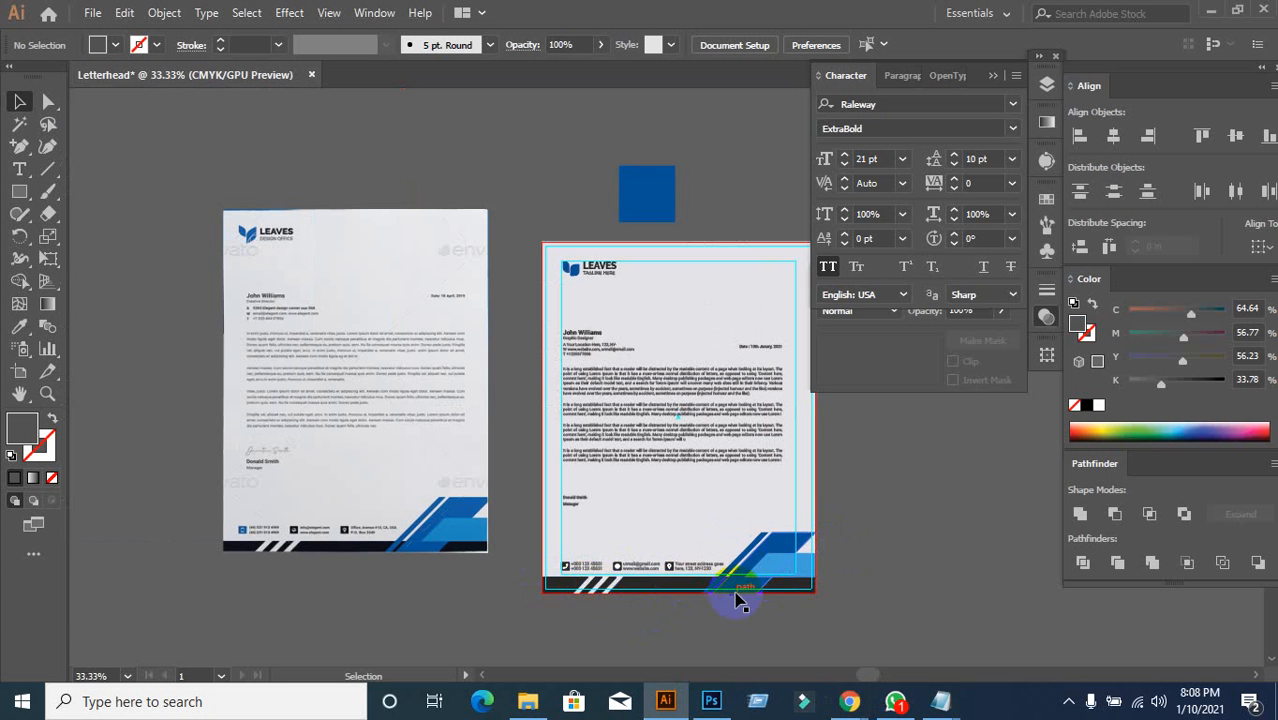
pyautogui.scroll(1, 822, 535)
pyautogui.scroll(-1, 812, 543)
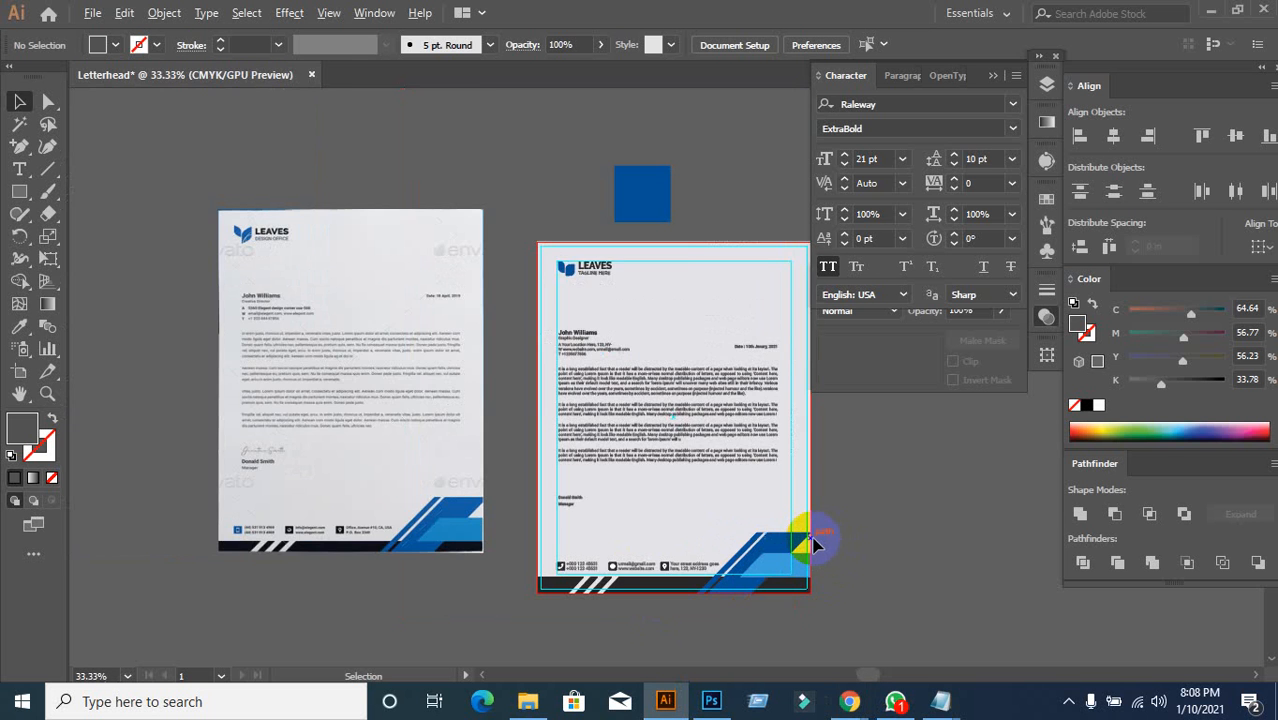
pyautogui.scroll(1, 812, 543)
pyautogui.moveTo(707, 536); pyautogui.dragTo(665, 456)
pyautogui.scroll(1, 512, 552)
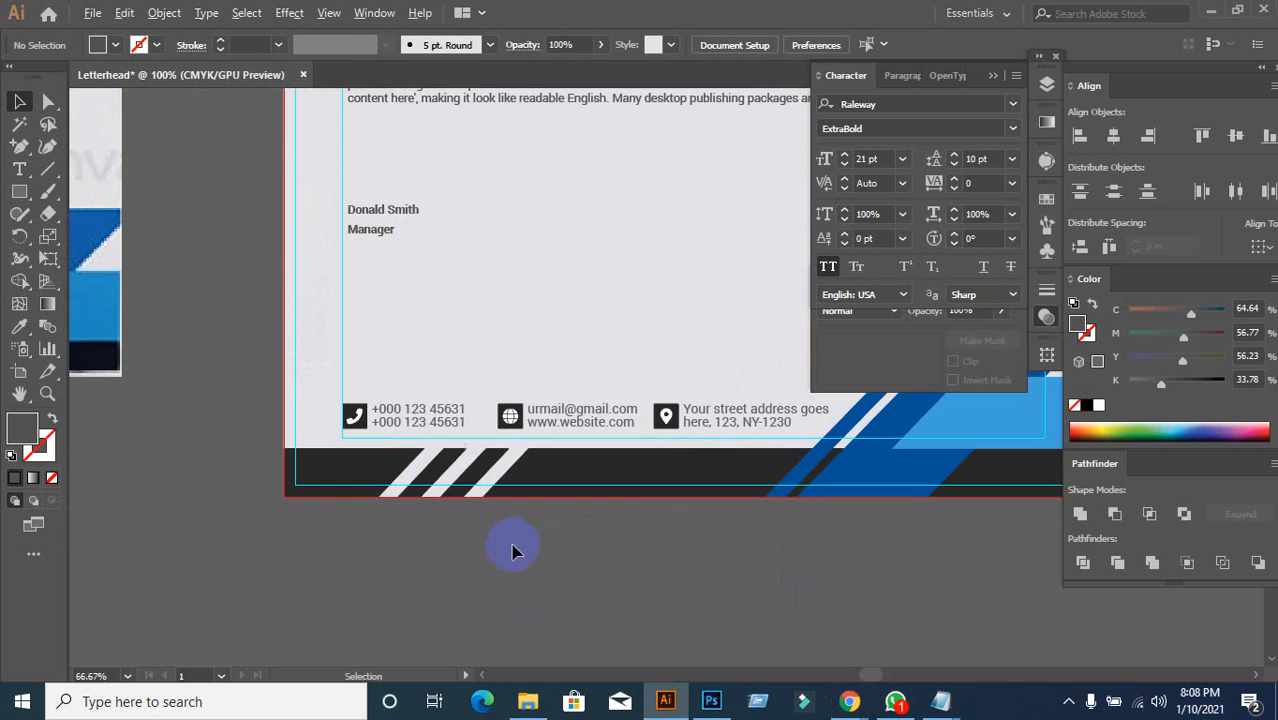
pyautogui.scroll(2, 446, 522)
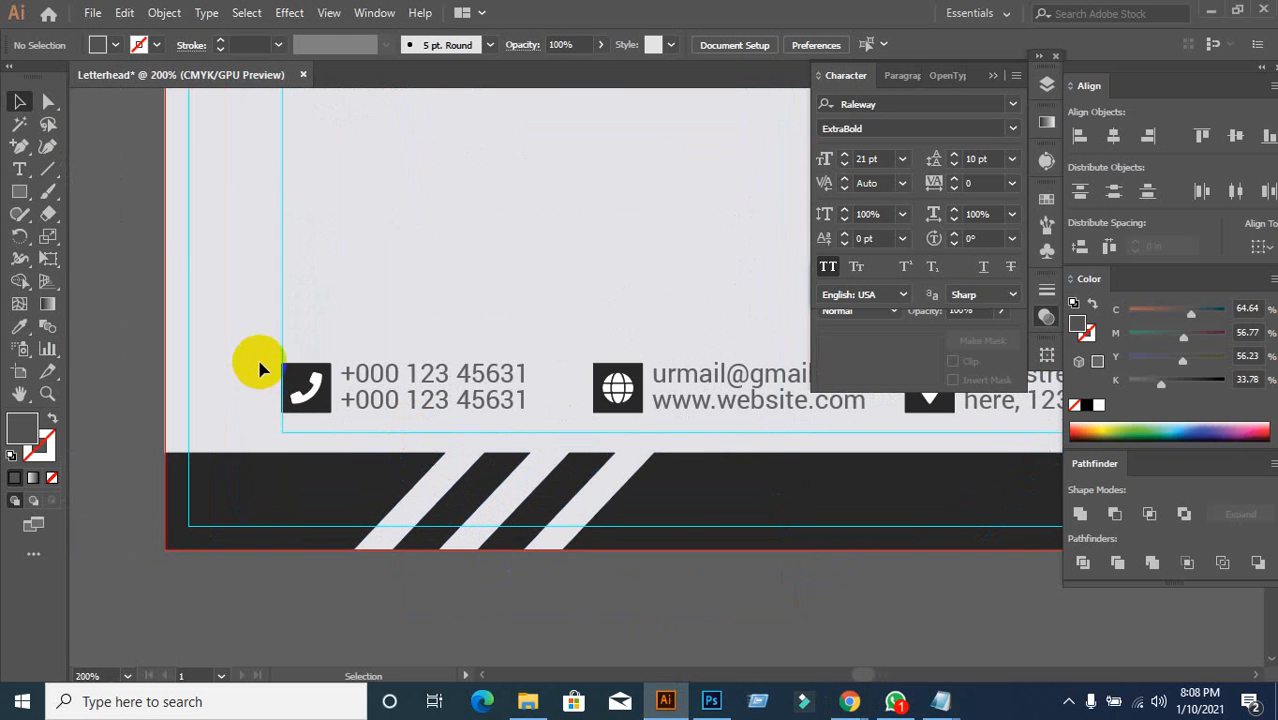
pyautogui.click(303, 382)
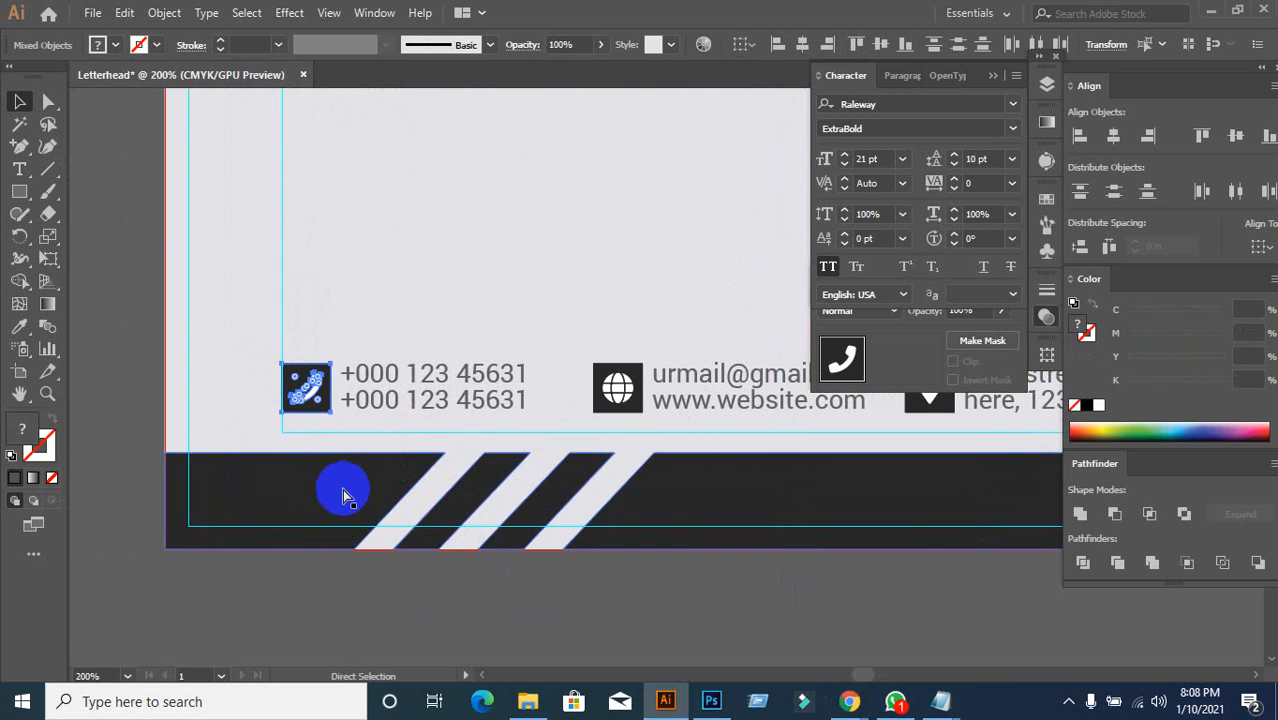
pyautogui.click(342, 488)
pyautogui.click(378, 414)
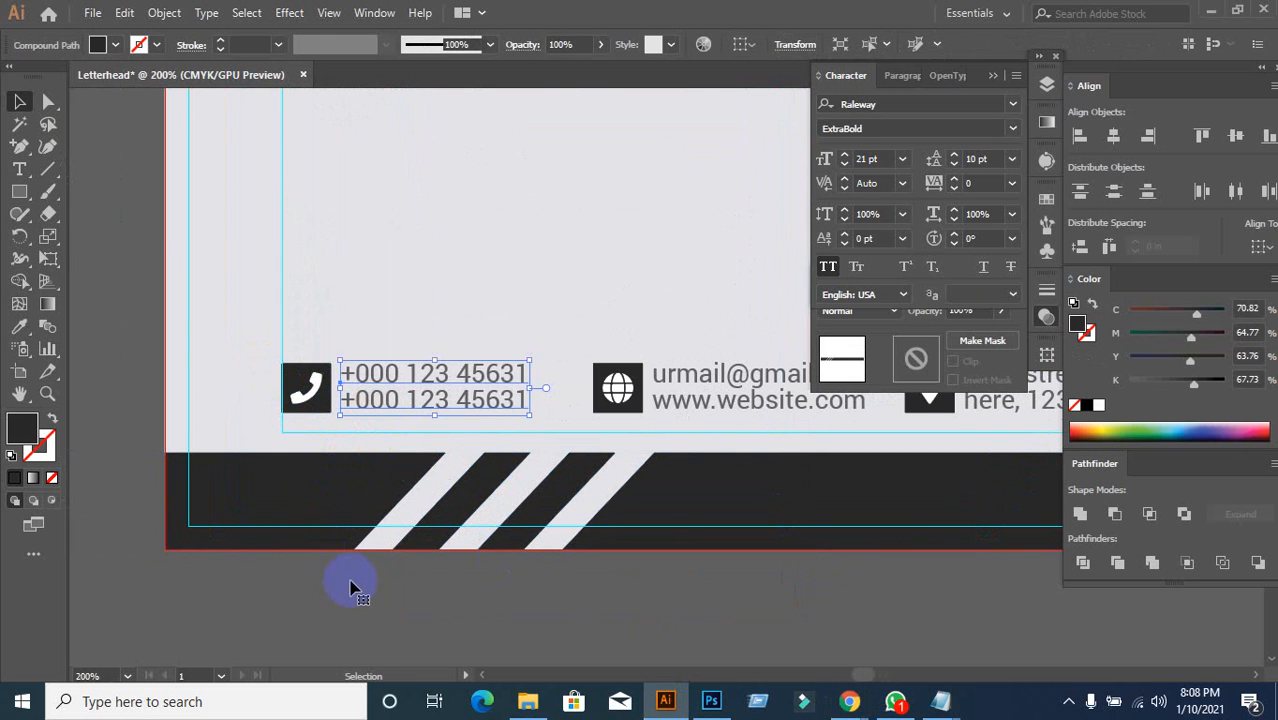
pyautogui.moveTo(230, 335); pyautogui.dragTo(388, 415)
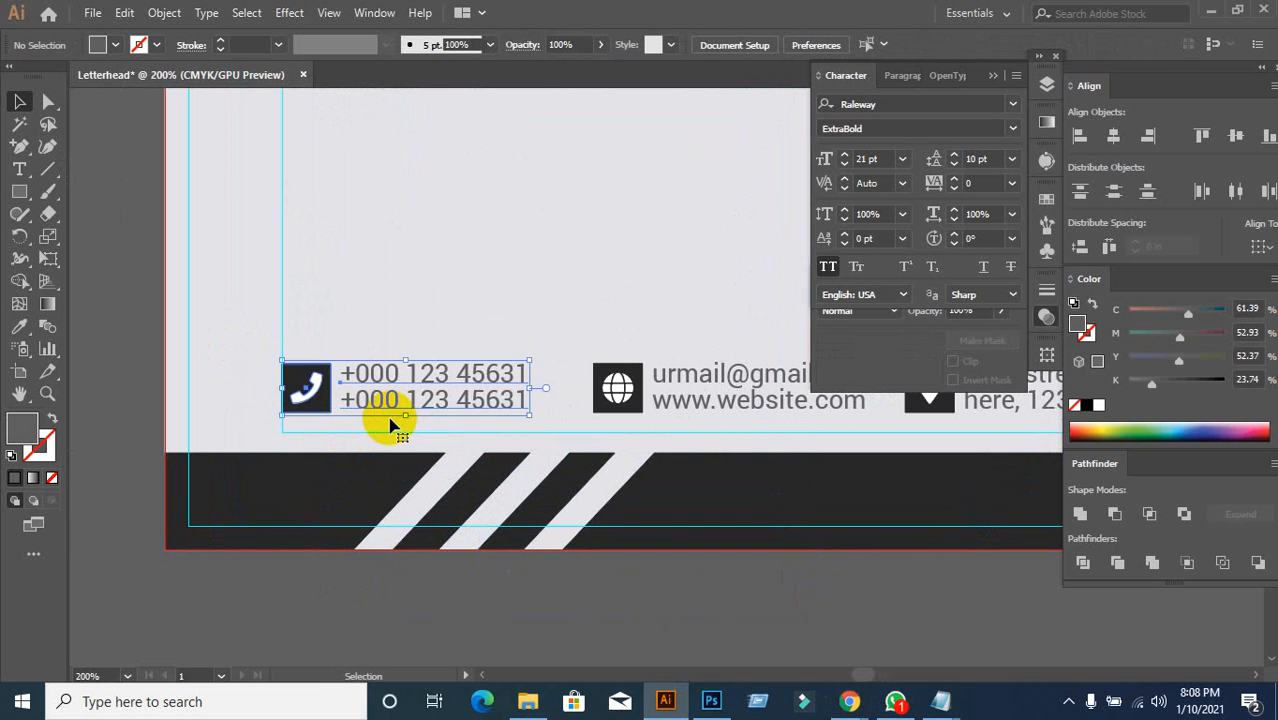
pyautogui.click(613, 326)
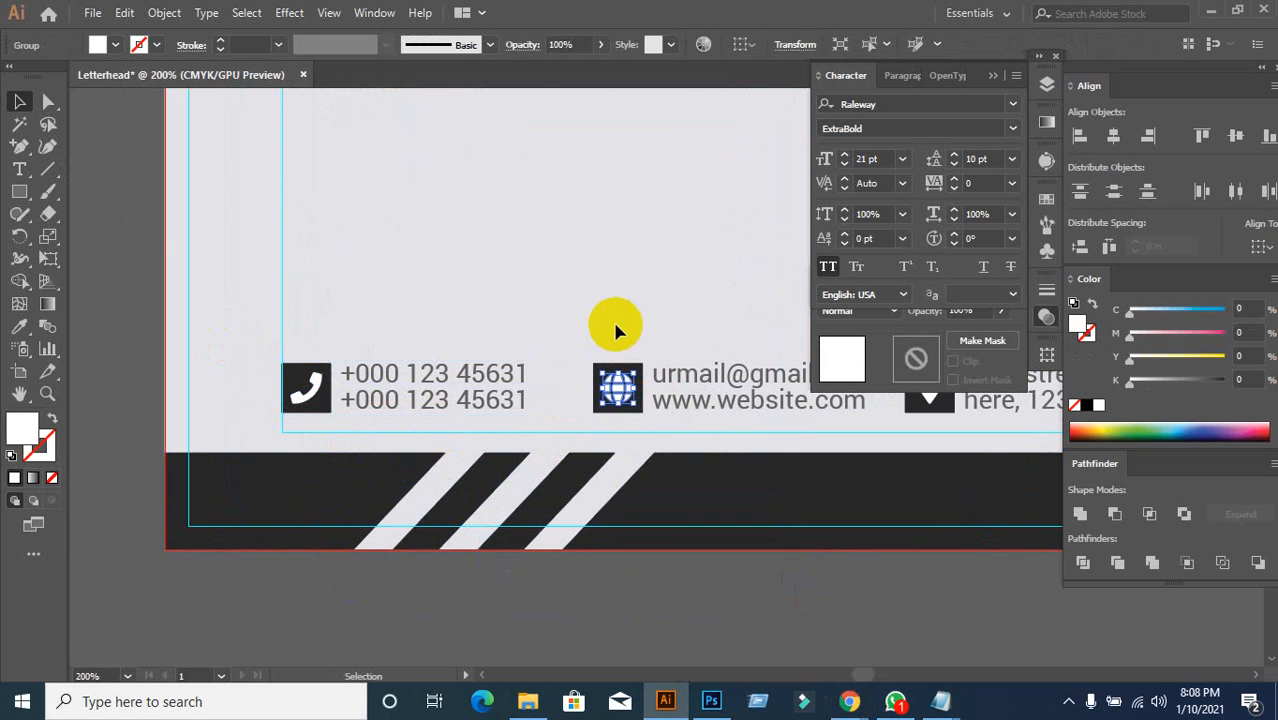
# Step: Select the globe icon together with the email and website text
pyautogui.click(622, 400)
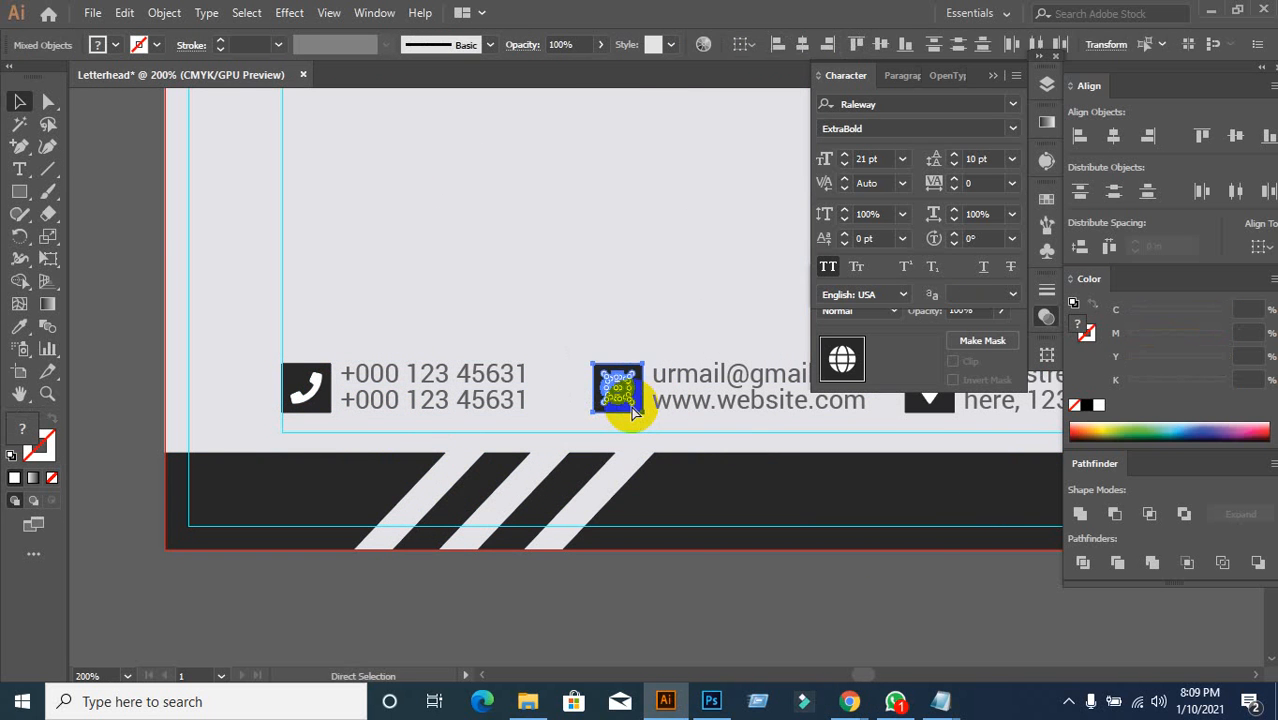
pyautogui.moveTo(621, 302); pyautogui.dragTo(484, 267)
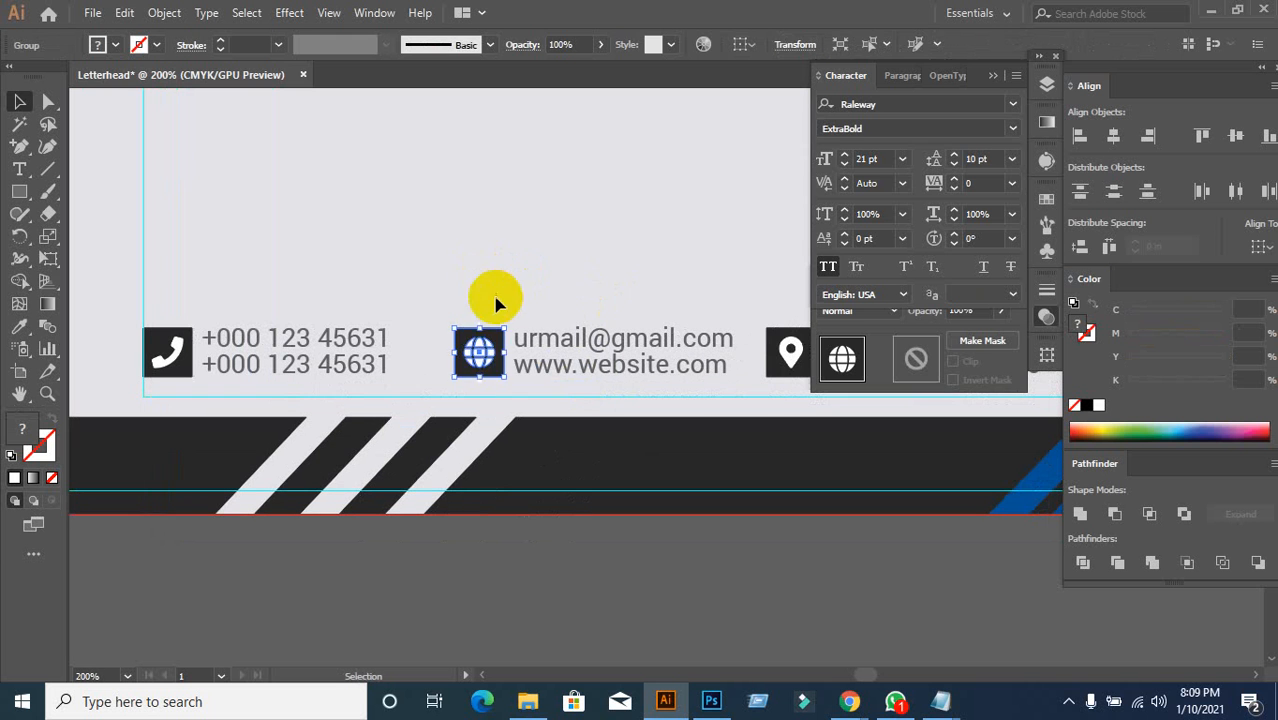
pyautogui.click(485, 304)
pyautogui.moveTo(444, 310); pyautogui.dragTo(590, 391)
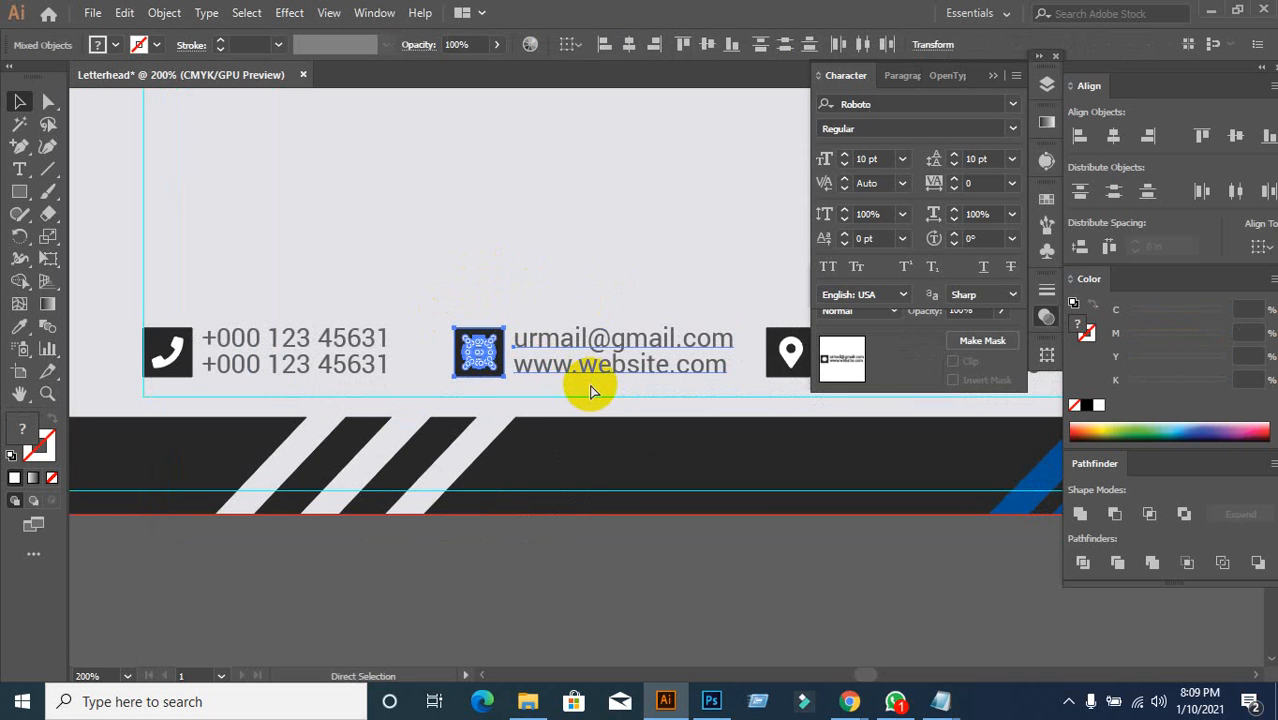
pyautogui.click(565, 281)
# Step: Group the pin icon's pieces, then group the pin with the address text
pyautogui.moveTo(566, 283); pyautogui.dragTo(345, 271)
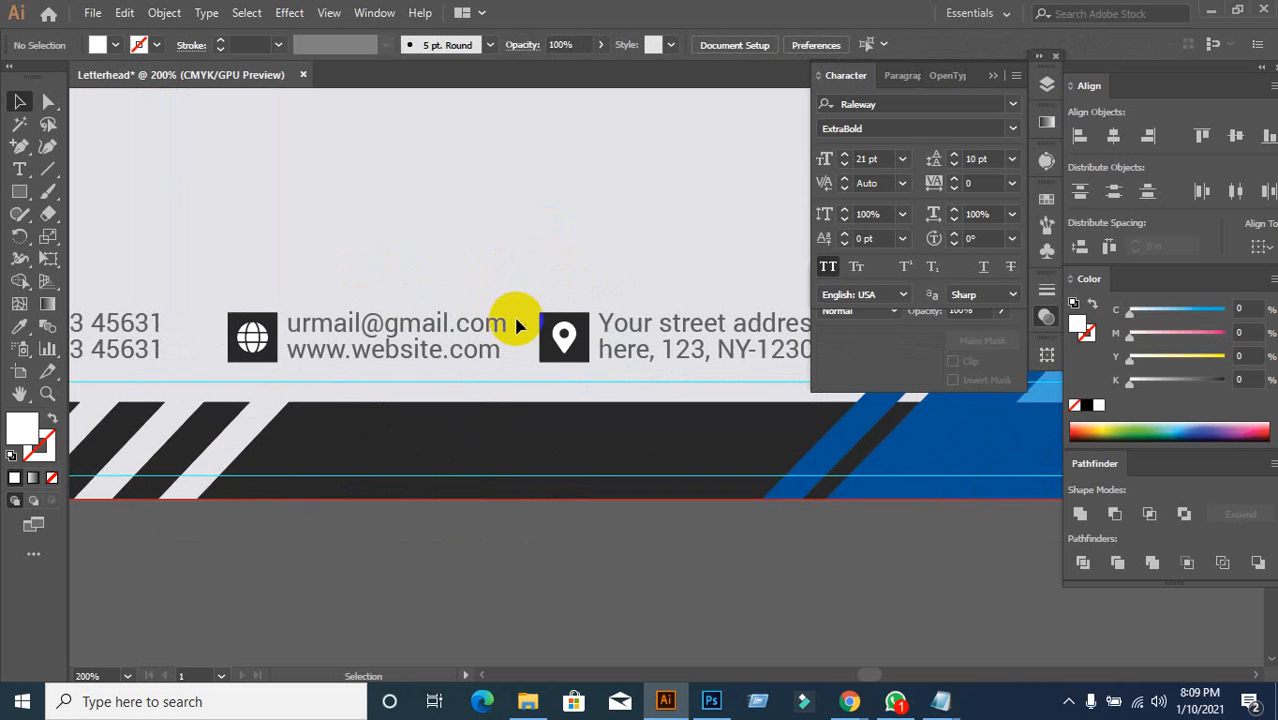
pyautogui.moveTo(521, 294); pyautogui.dragTo(561, 357)
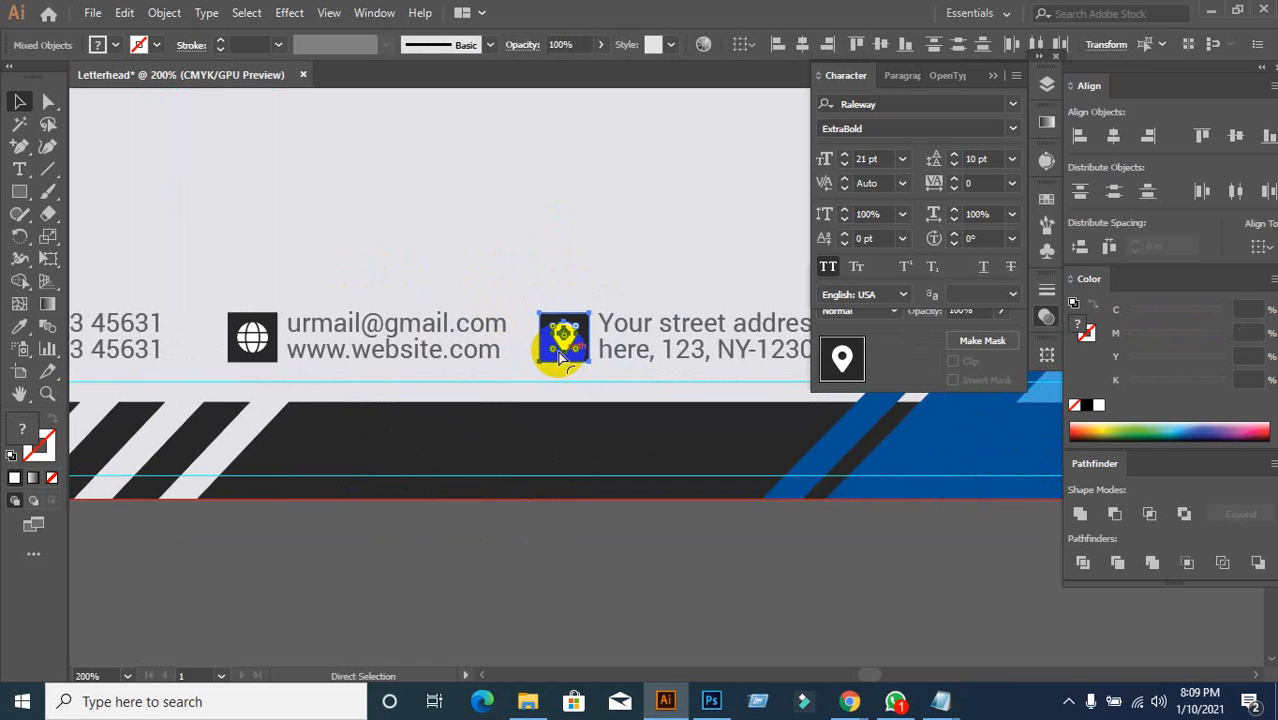
pyautogui.hotkey('ctrl', 'g')
pyautogui.click(622, 268)
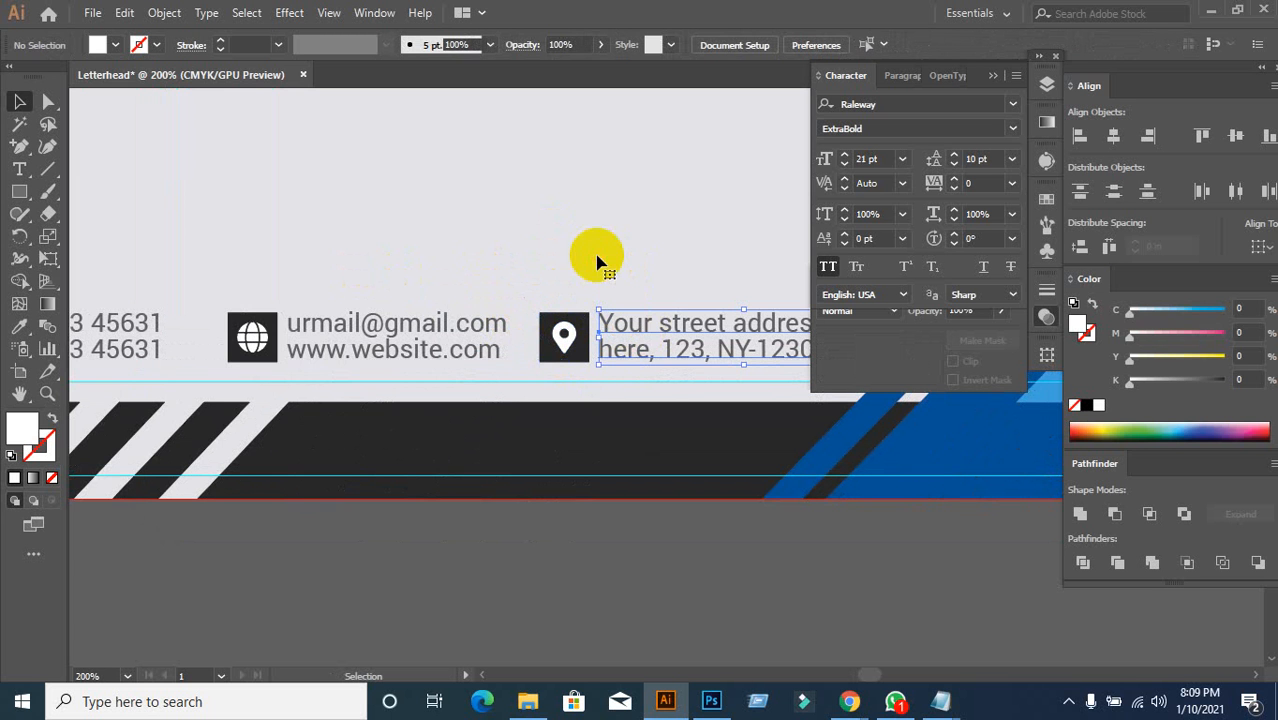
pyautogui.moveTo(542, 285); pyautogui.dragTo(625, 365)
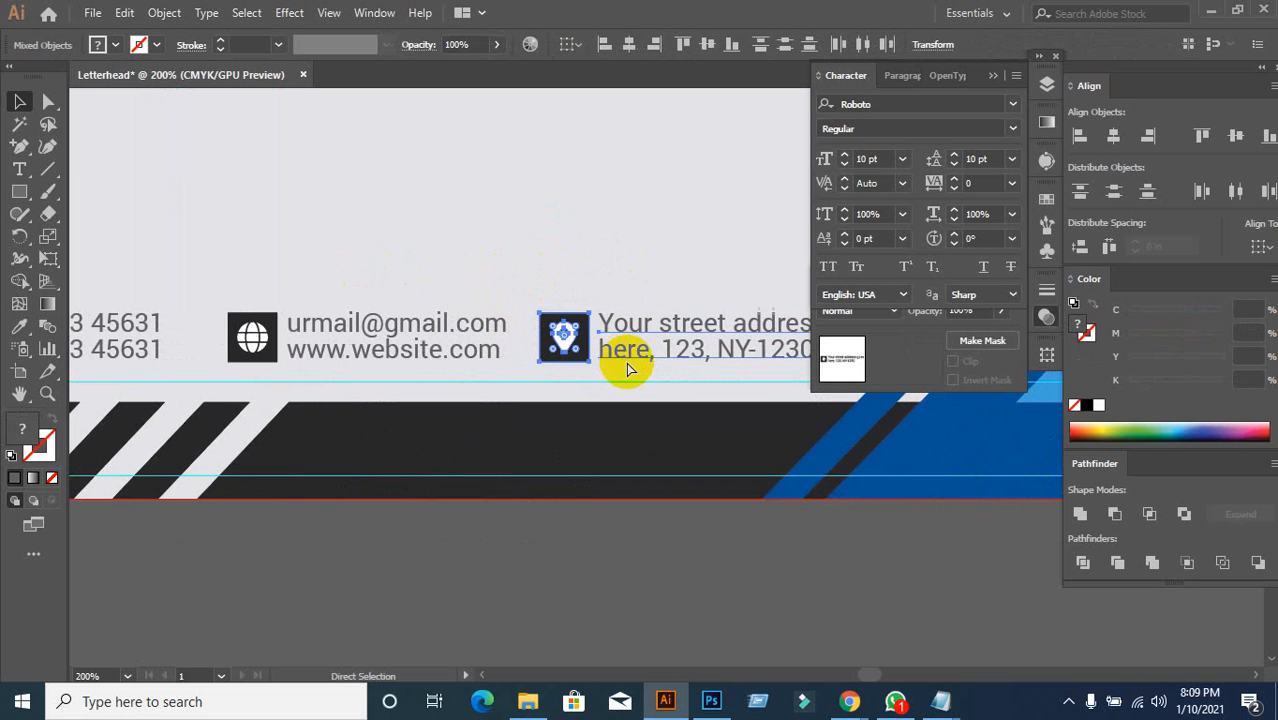
pyautogui.hotkey('ctrl', 'g')
# Step: Select all three footer contact items as one row
pyautogui.click(478, 265)
pyautogui.scroll(-2, 487, 288)
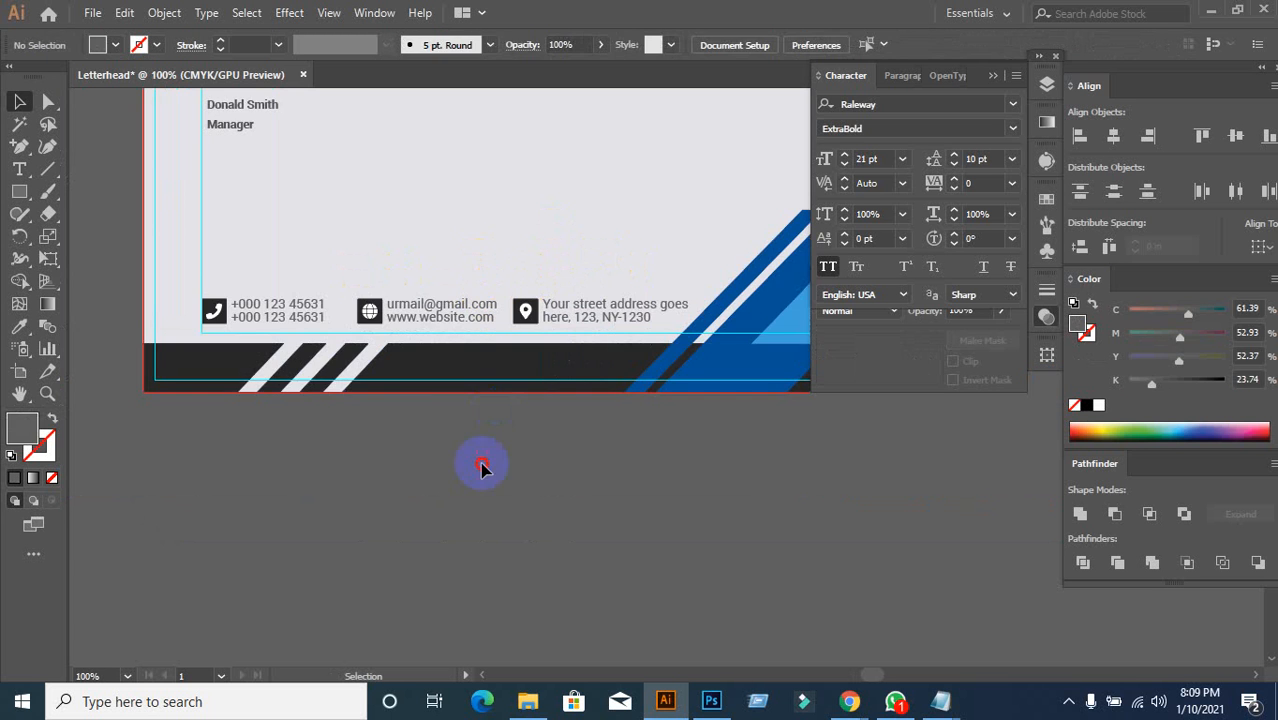
pyautogui.moveTo(208, 268); pyautogui.dragTo(600, 338)
pyautogui.click(290, 378)
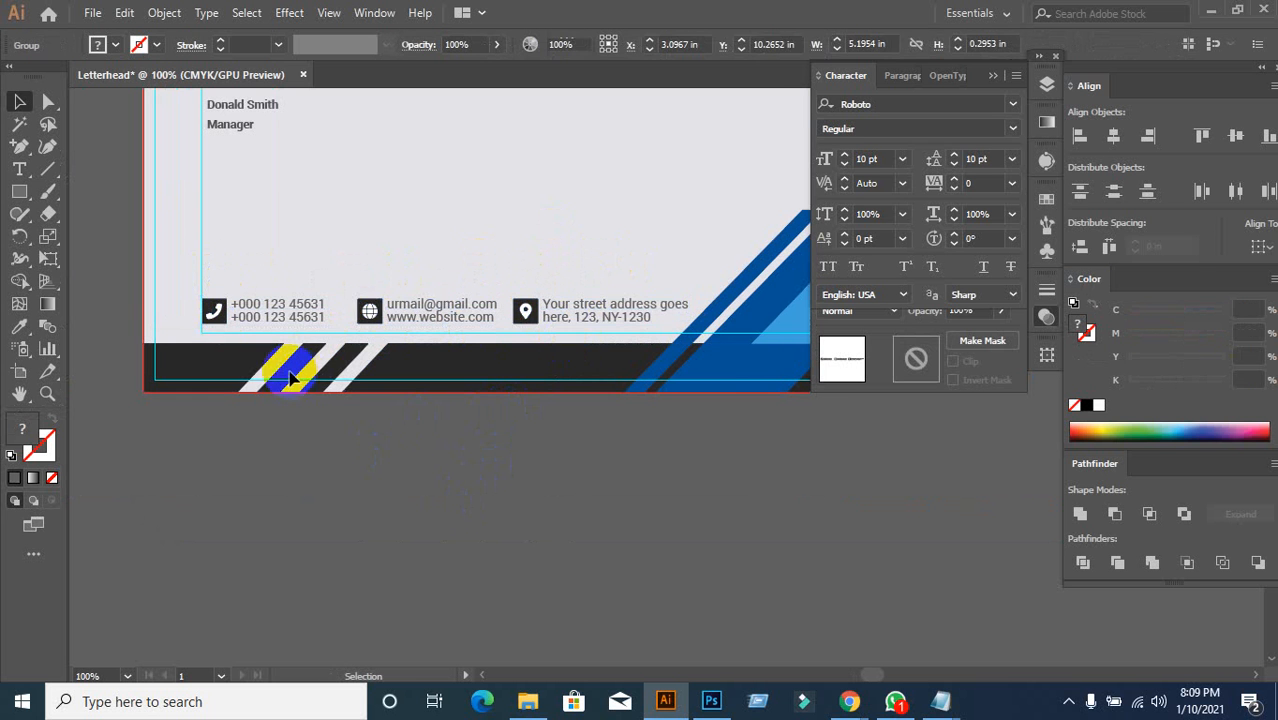
pyautogui.scroll(4, 308, 442)
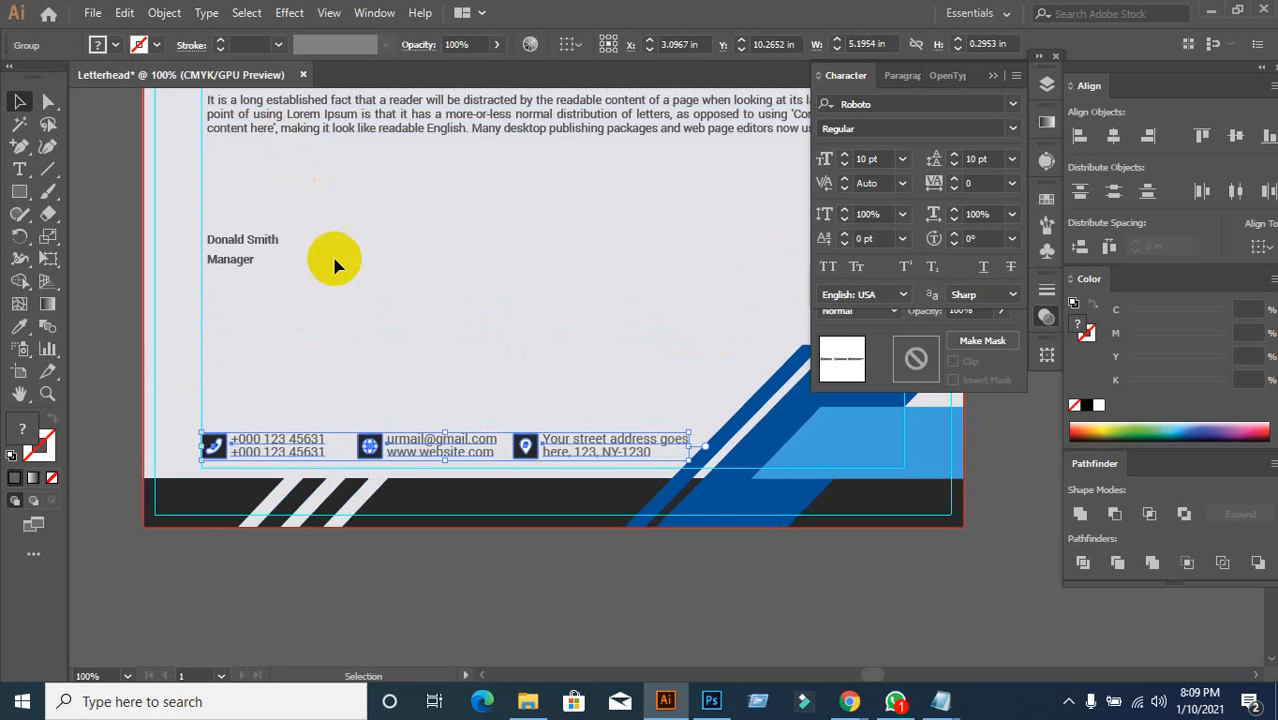
# Step: Left-align the logo and letter text blocks to the footer contact row as key object
pyautogui.click(155, 528)
pyautogui.scroll(4, 178, 468)
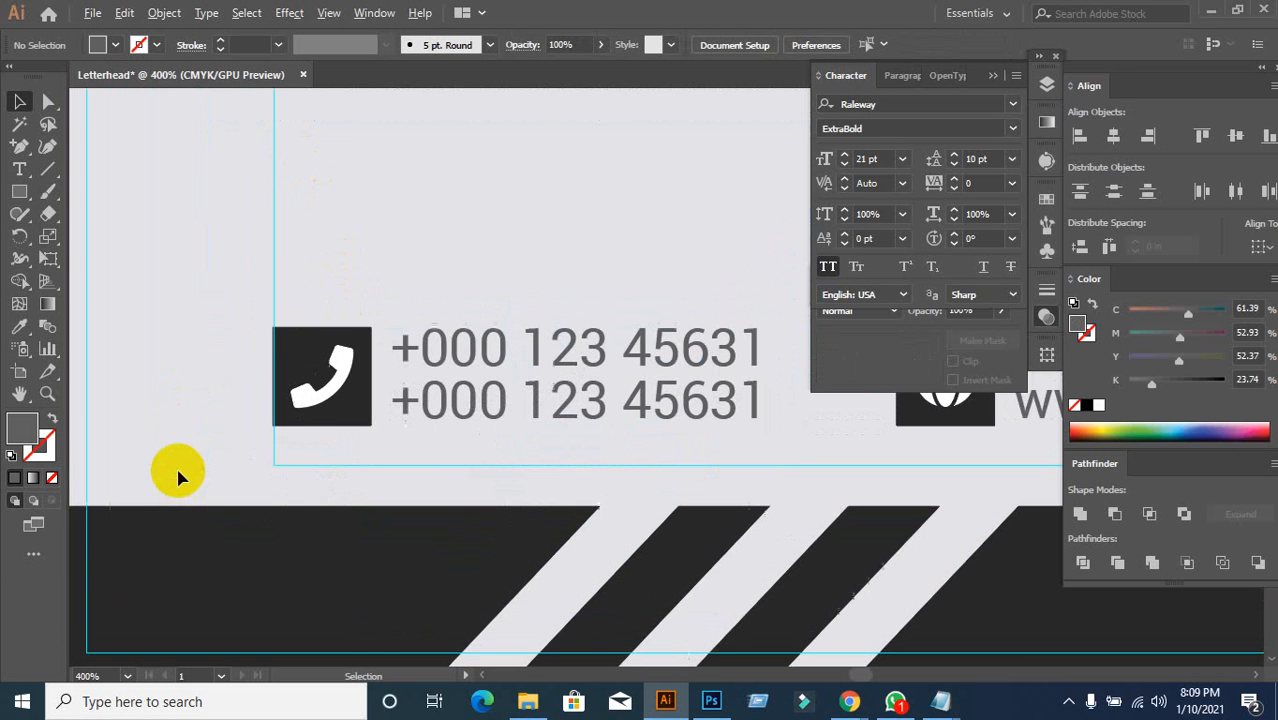
pyautogui.scroll(-5, 306, 388)
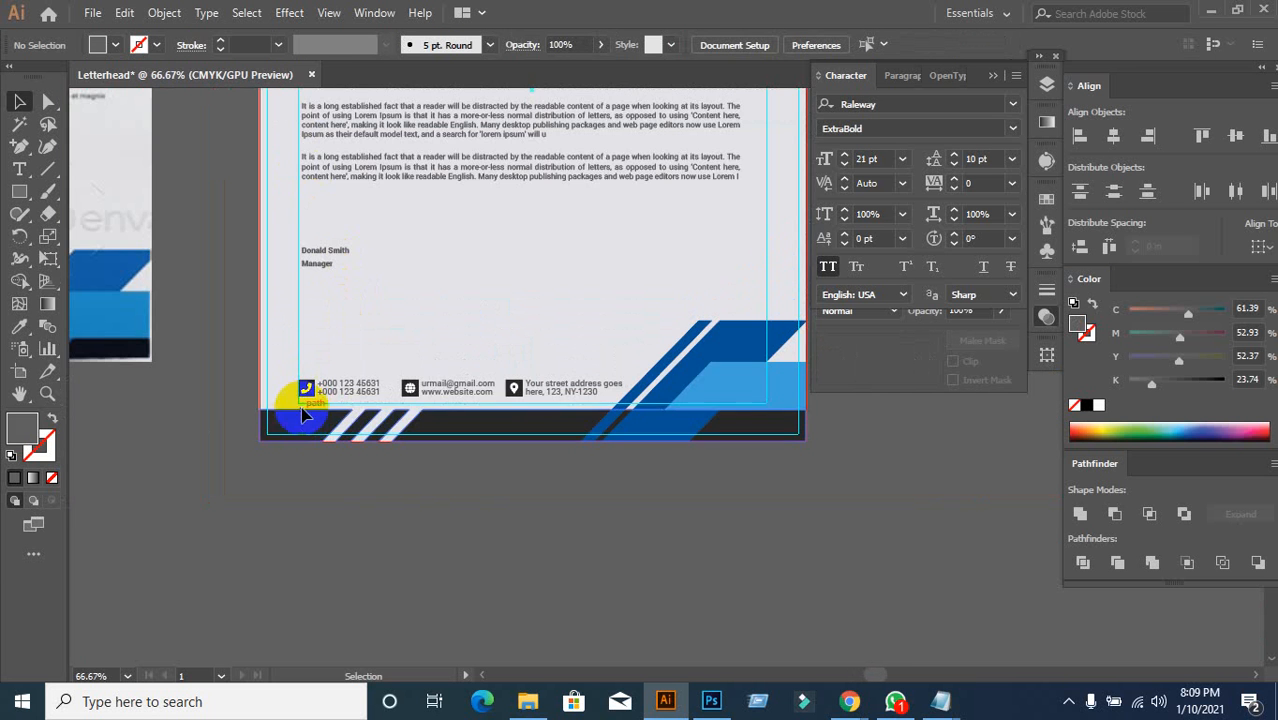
pyautogui.scroll(3, 240, 430)
pyautogui.scroll(3, 230, 420)
pyautogui.scroll(-1, 237, 414)
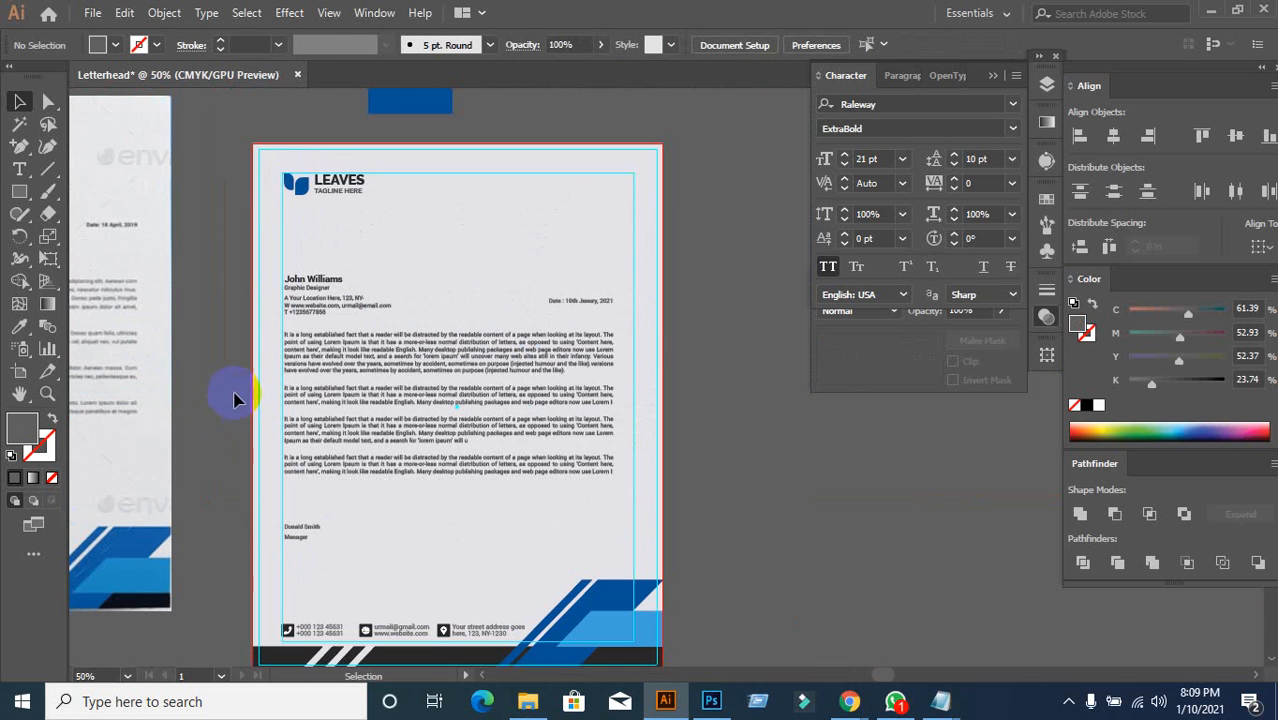
pyautogui.moveTo(266, 164); pyautogui.dragTo(332, 510)
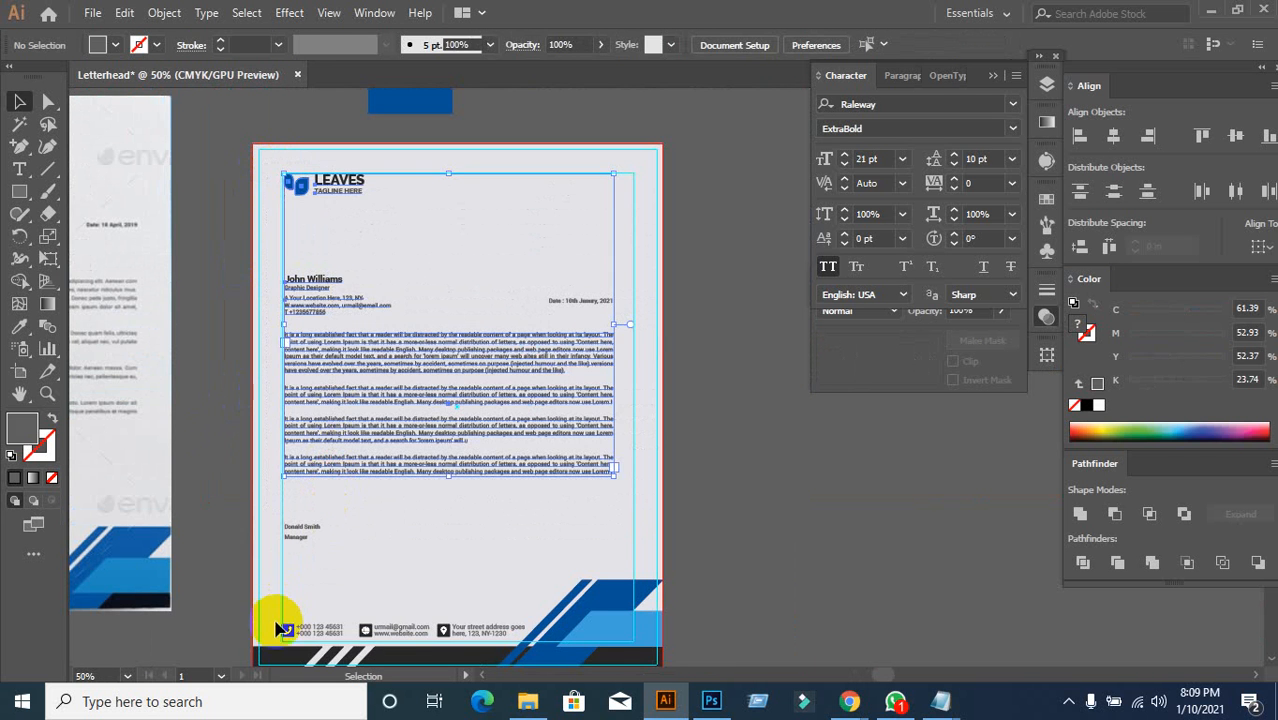
pyautogui.click(289, 632)
pyautogui.moveTo(276, 168); pyautogui.dragTo(300, 613)
pyautogui.scroll(-3, 222, 584)
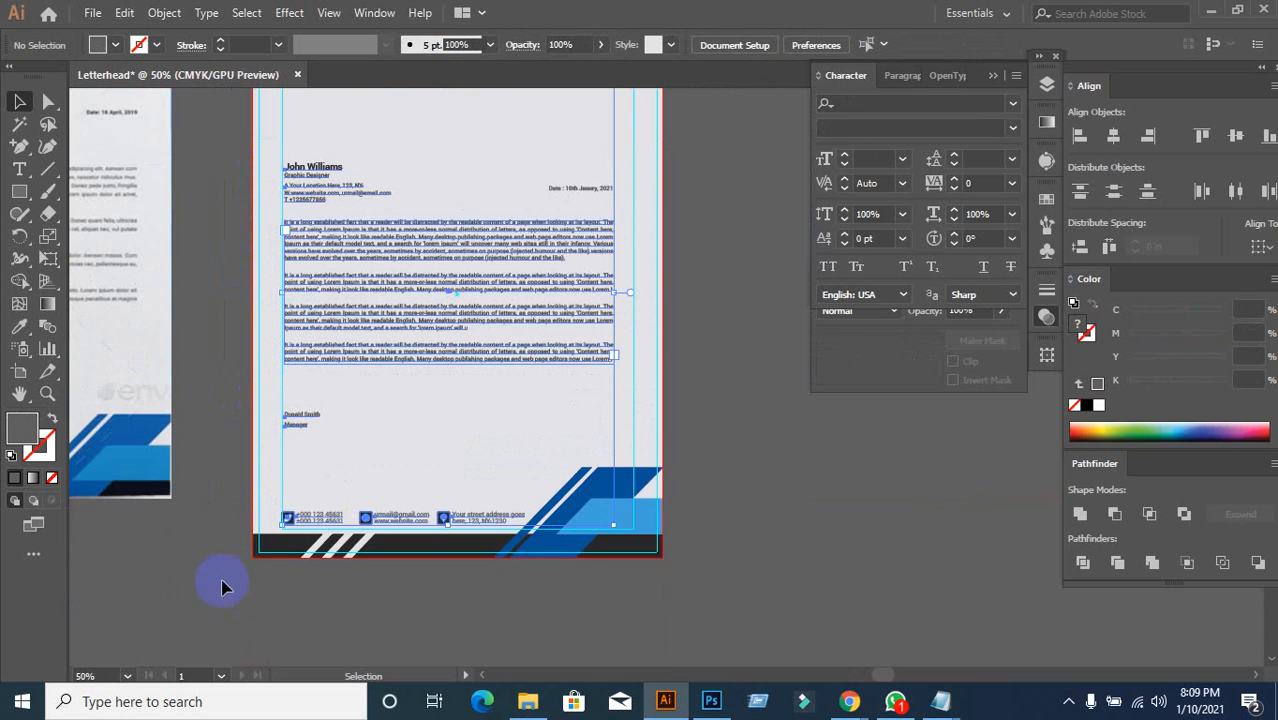
pyautogui.click(288, 493)
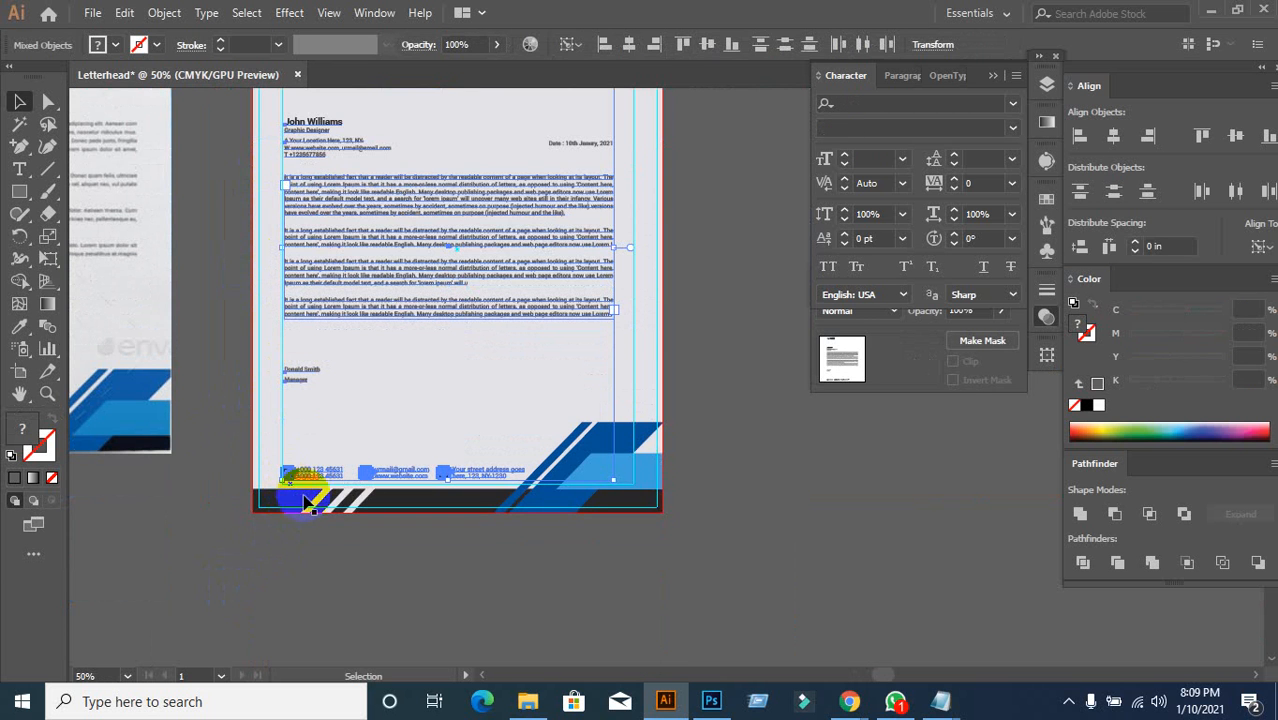
pyautogui.click(1079, 136)
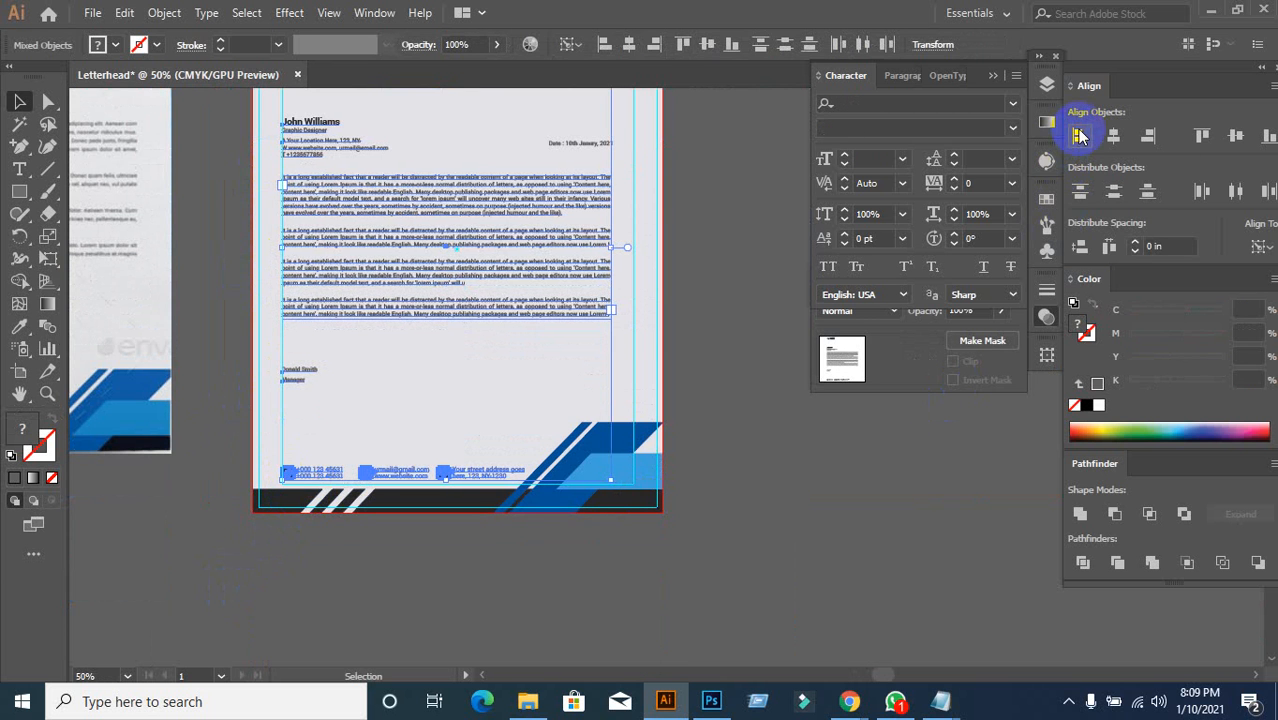
pyautogui.click(835, 535)
pyautogui.scroll(2, 345, 470)
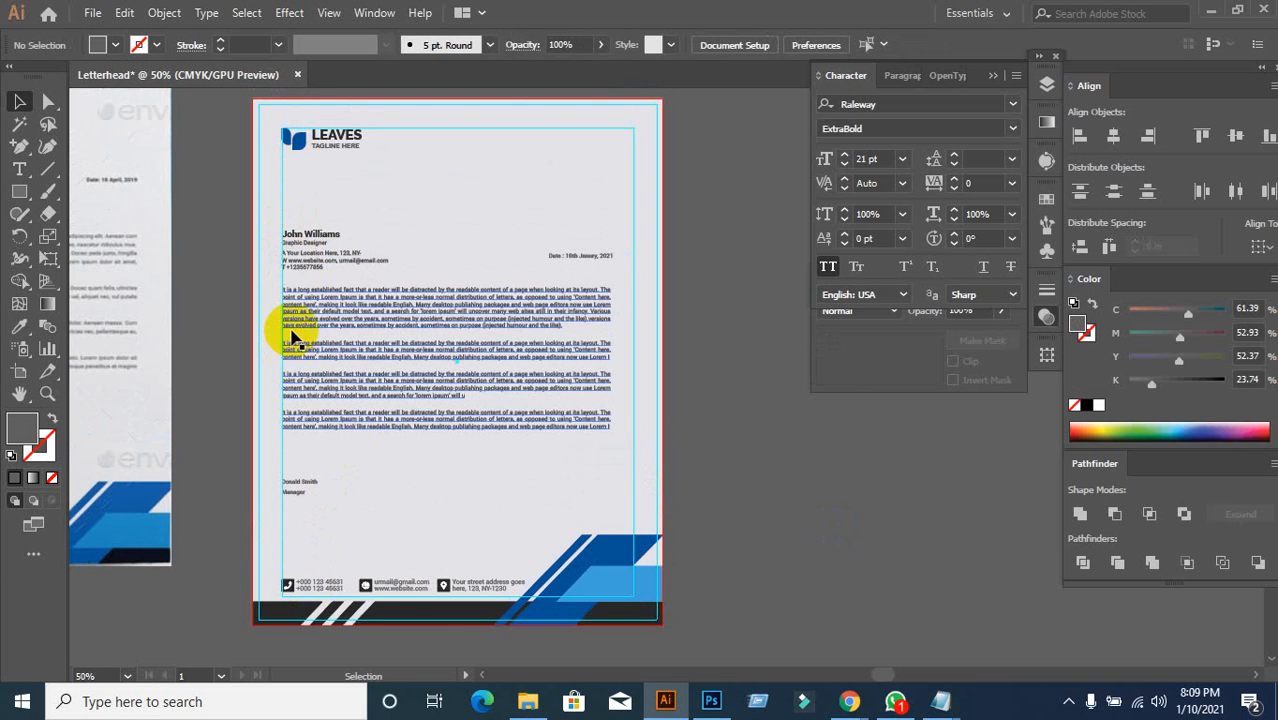
pyautogui.scroll(-1, 810, 522)
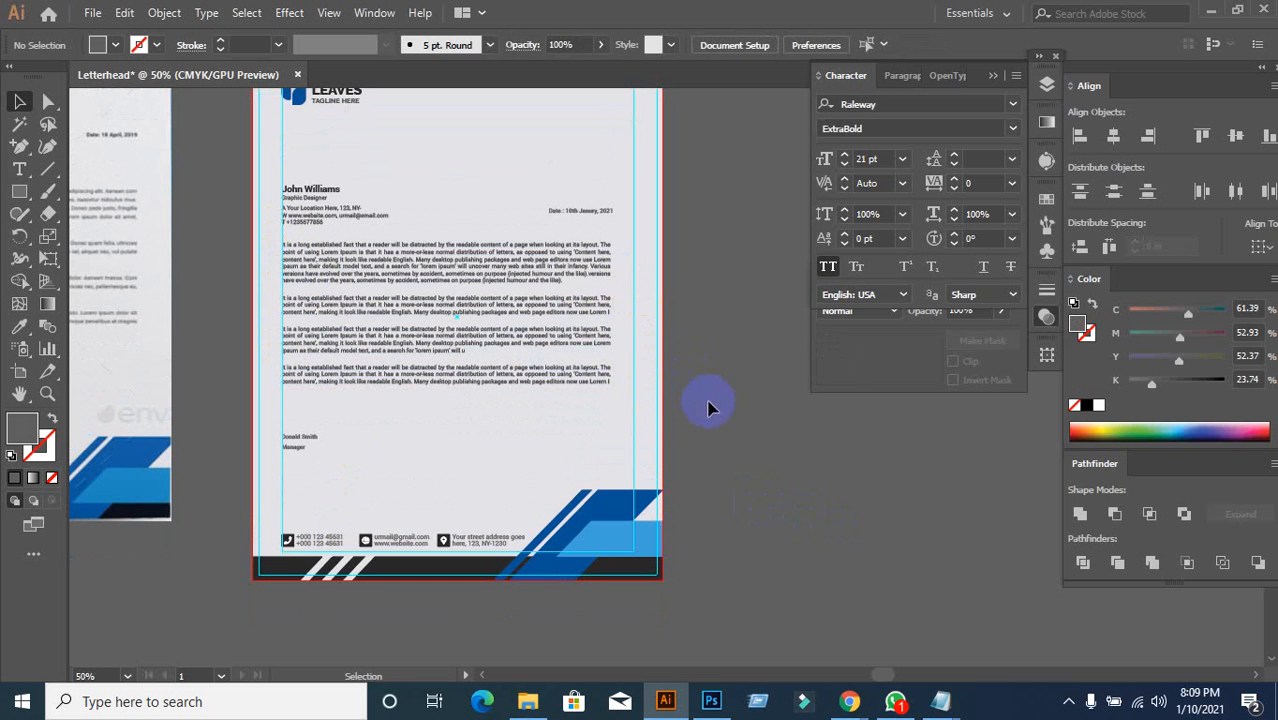
# Step: Right-align the date line with the body text frame
pyautogui.click(608, 248)
pyautogui.scroll(2, 719, 365)
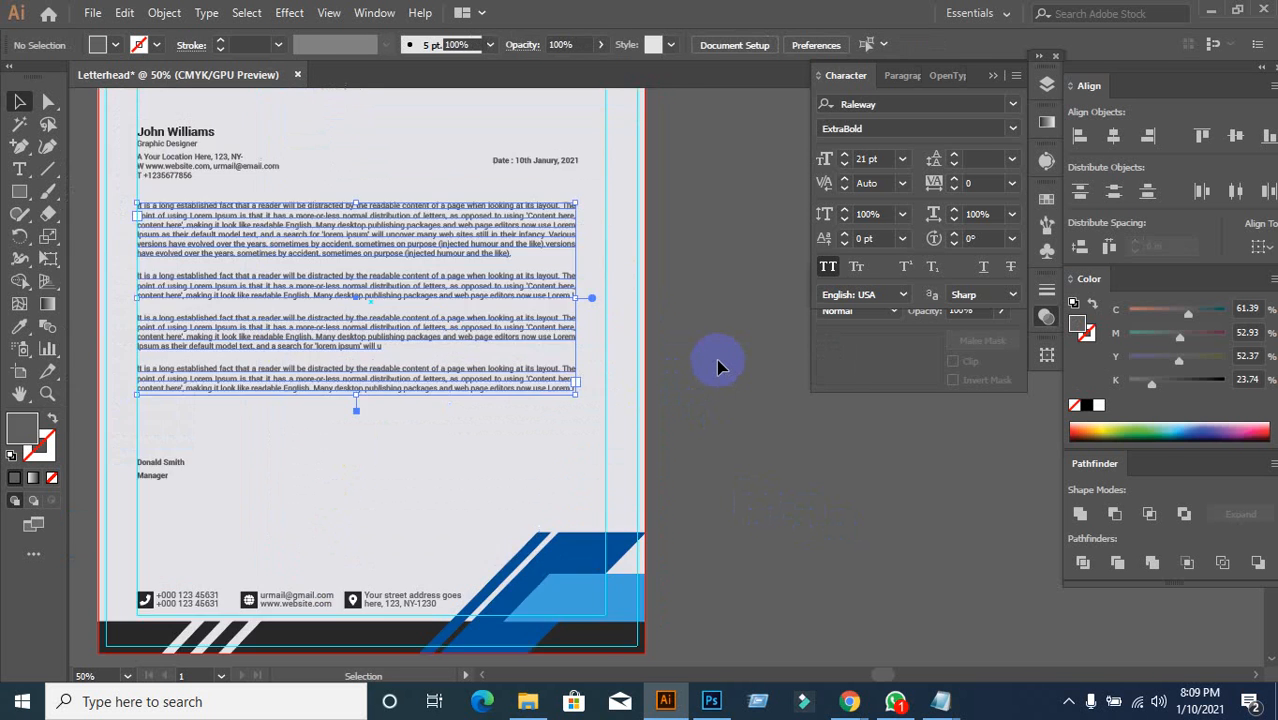
pyautogui.scroll(-1, 705, 300)
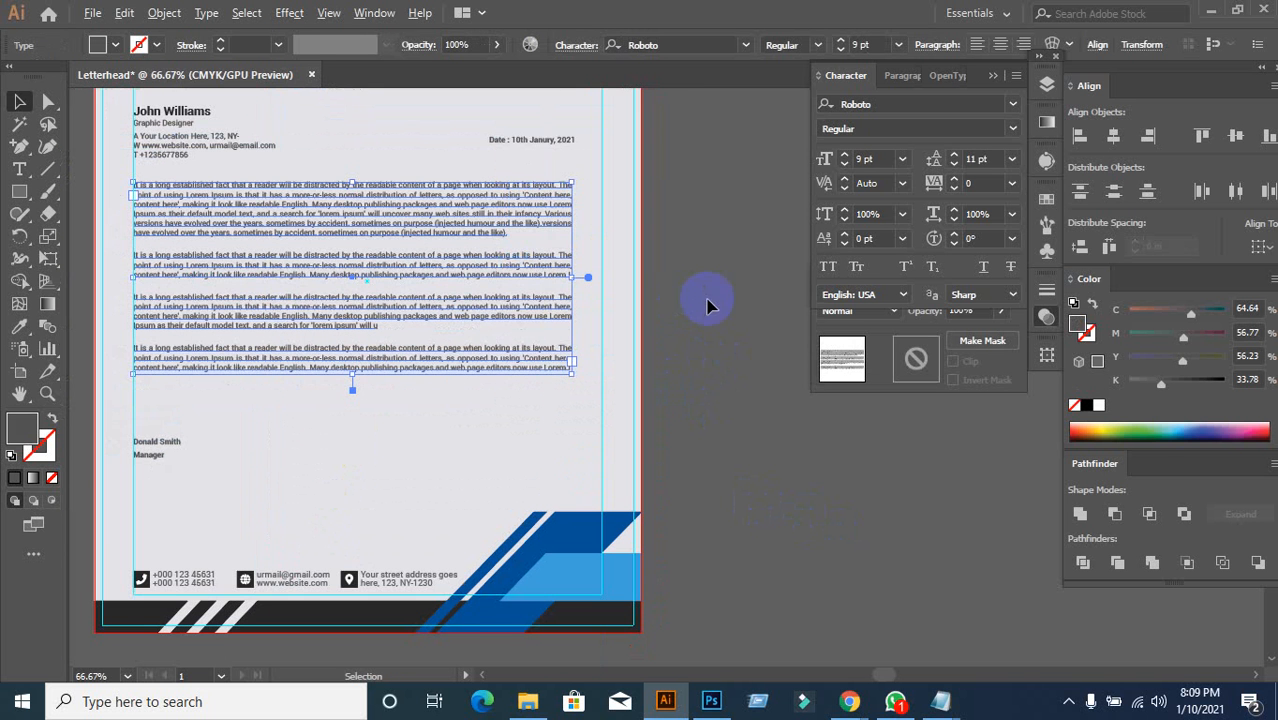
pyautogui.keyDown('shift'); pyautogui.click(556, 143); pyautogui.keyUp('shift')
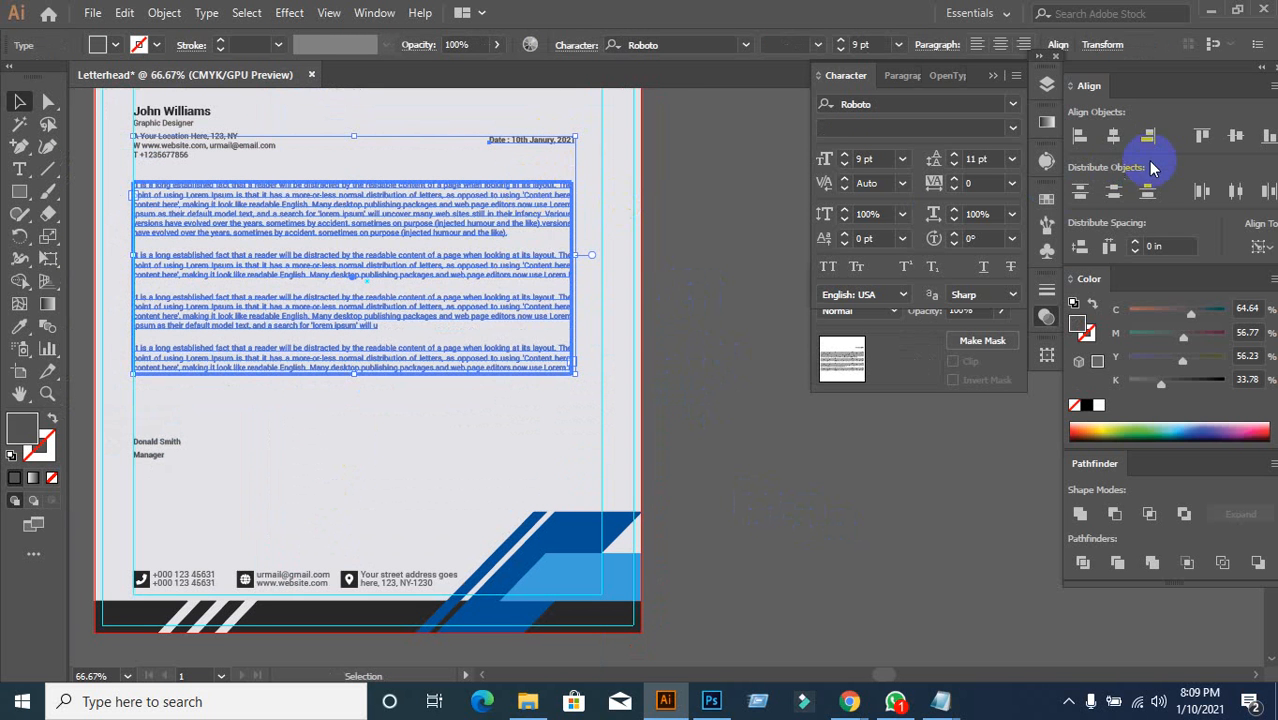
pyautogui.click(1150, 138)
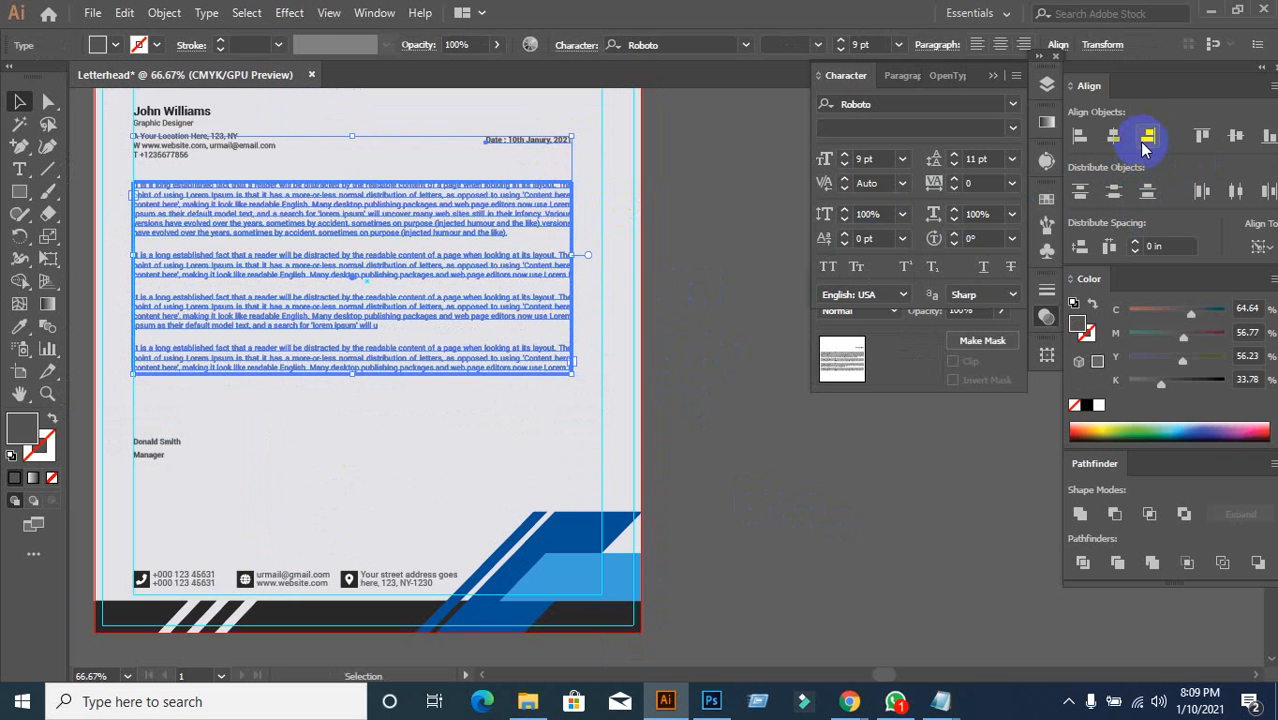
pyautogui.click(737, 330)
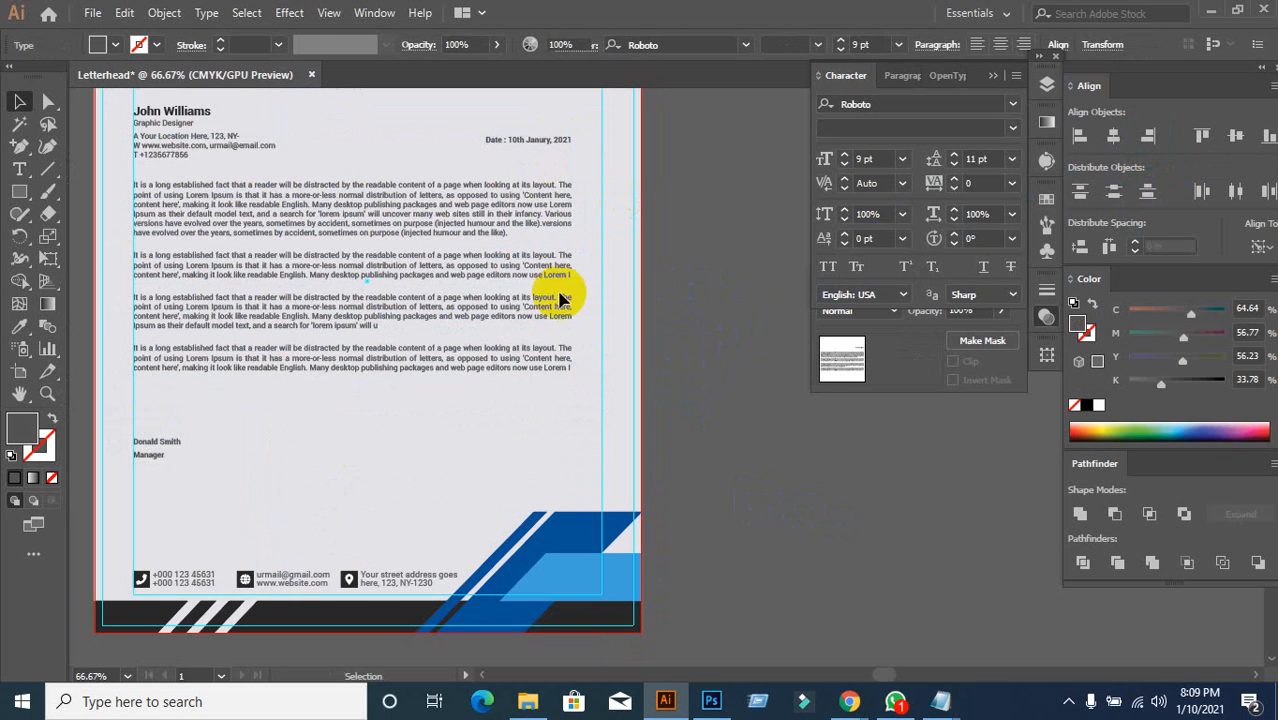
# Step: Bottom-align the date with the address block's last line, then zoom out
pyautogui.click(232, 143)
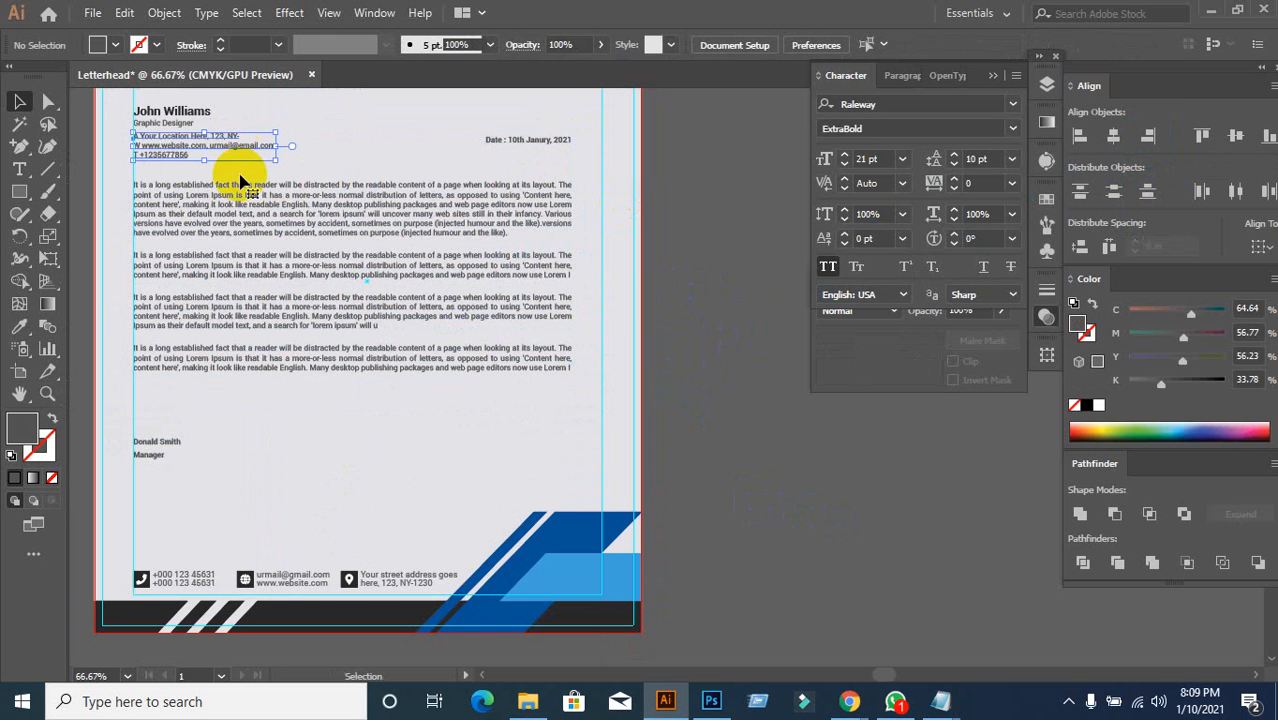
pyautogui.keyDown('shift'); pyautogui.click(490, 145); pyautogui.keyUp('shift')
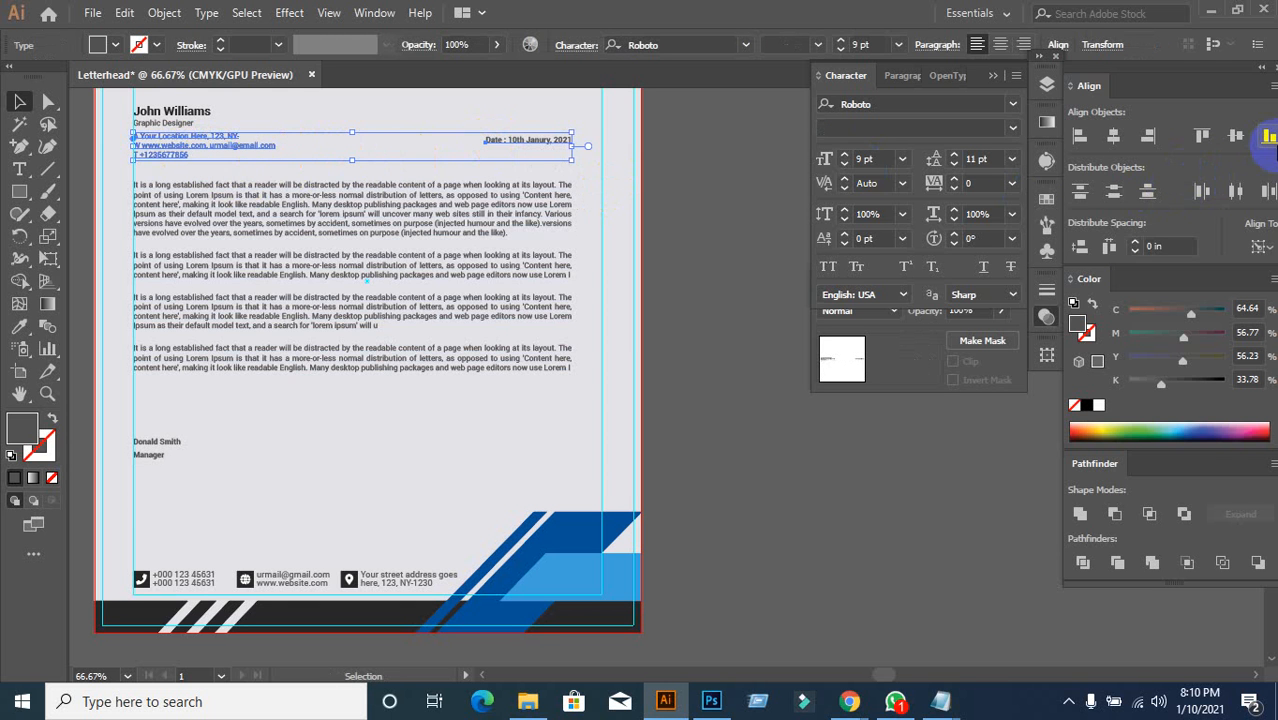
pyautogui.click(670, 362)
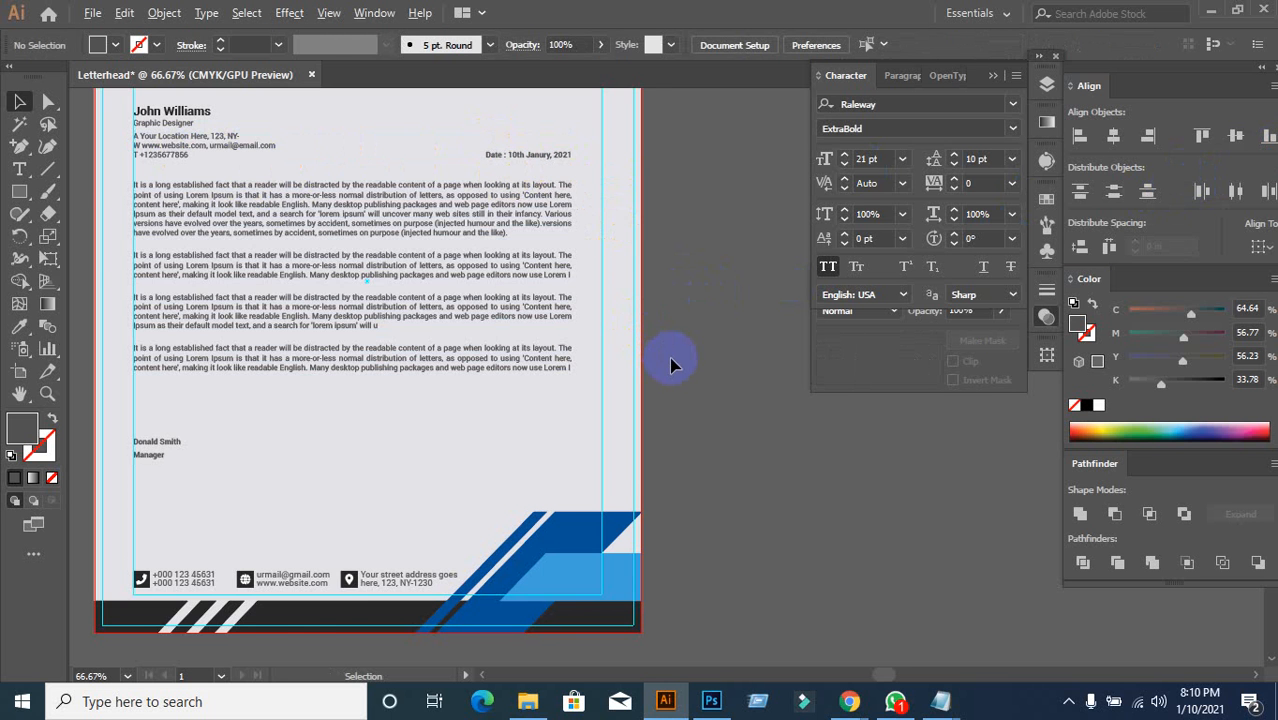
pyautogui.hotkey('ctrl', '-')
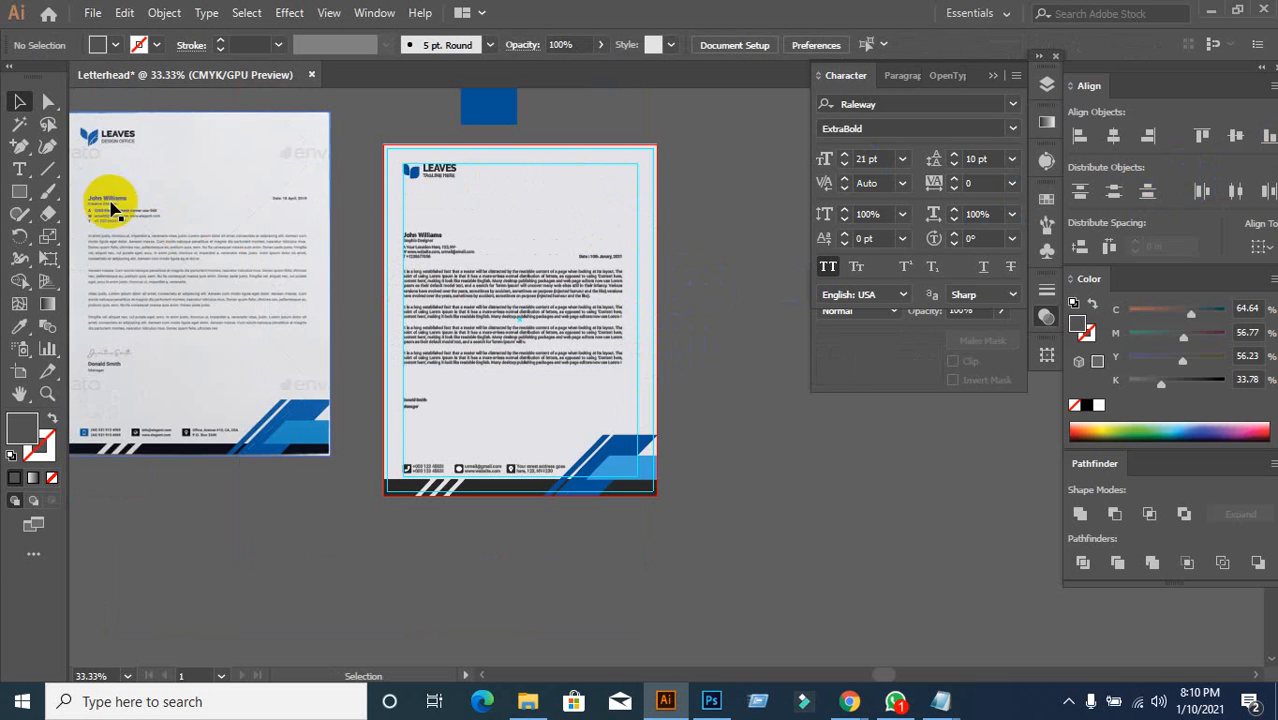
# Step: Top-align the date with the name heading, using the heading as key object
pyautogui.scroll(1, 651, 305)
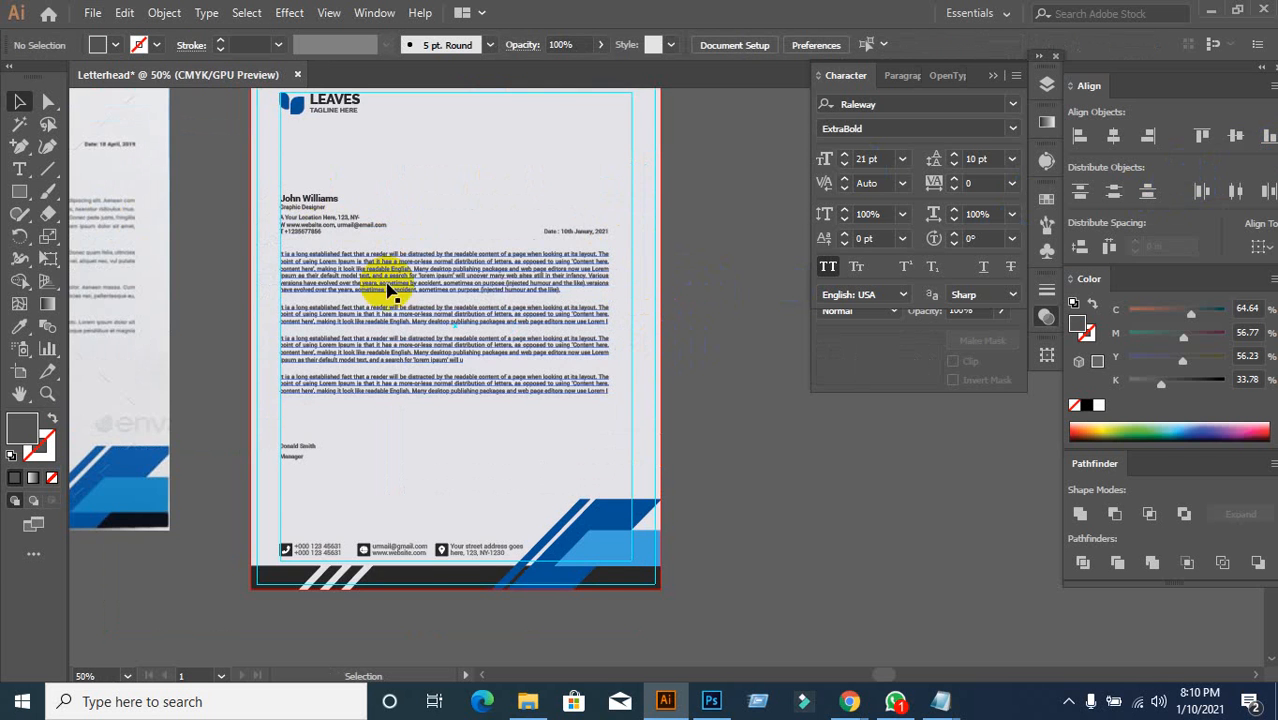
pyautogui.scroll(1, 300, 200)
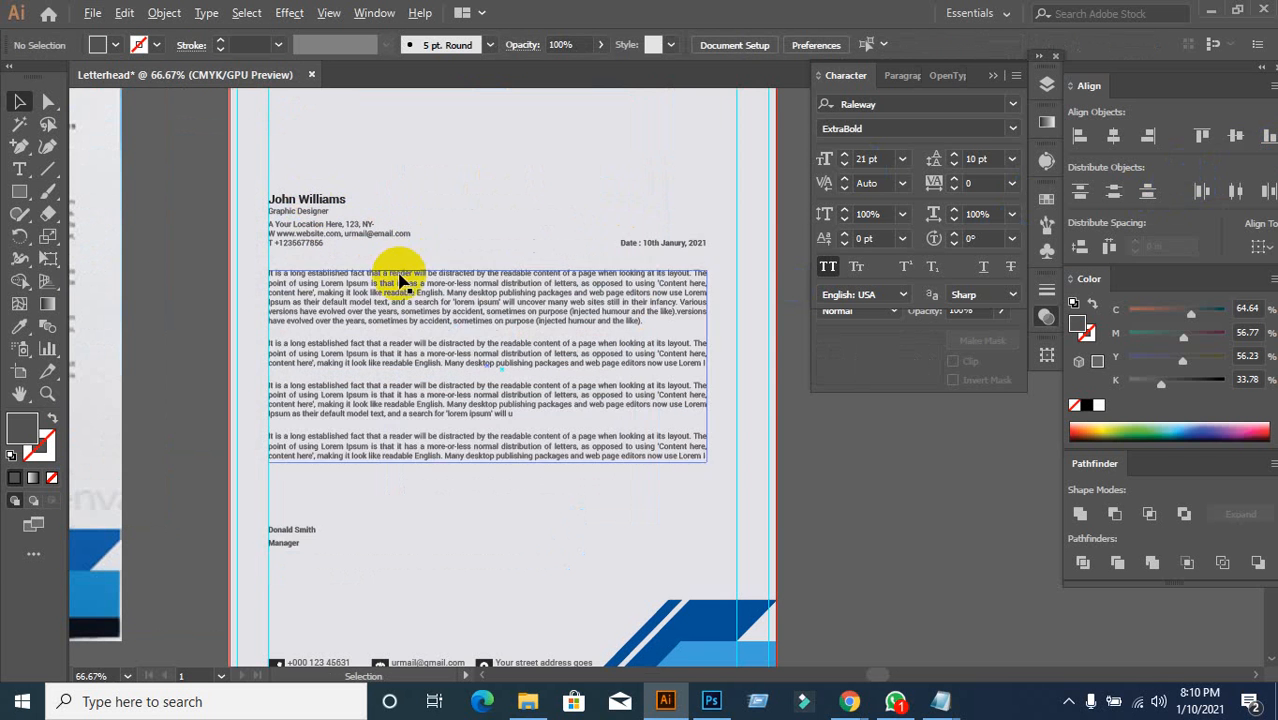
pyautogui.click(328, 210)
pyautogui.keyDown('shift'); pyautogui.click(673, 246); pyautogui.keyUp('shift')
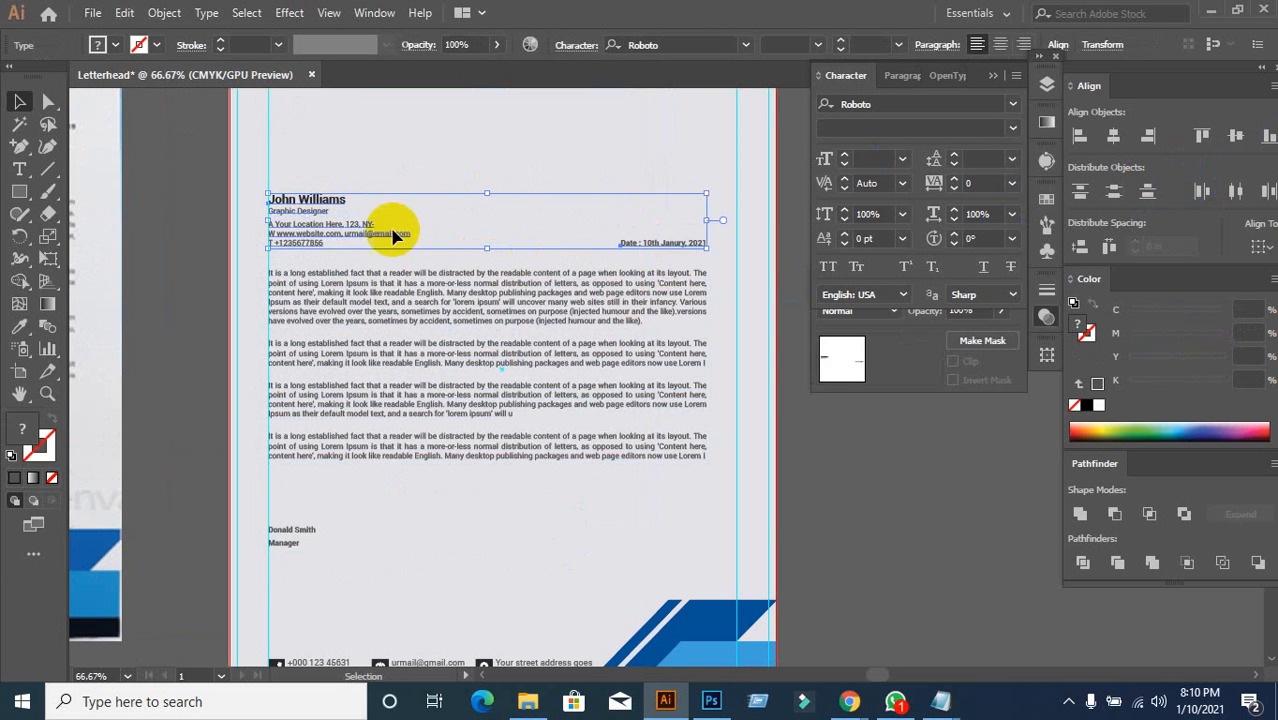
pyautogui.click(336, 200)
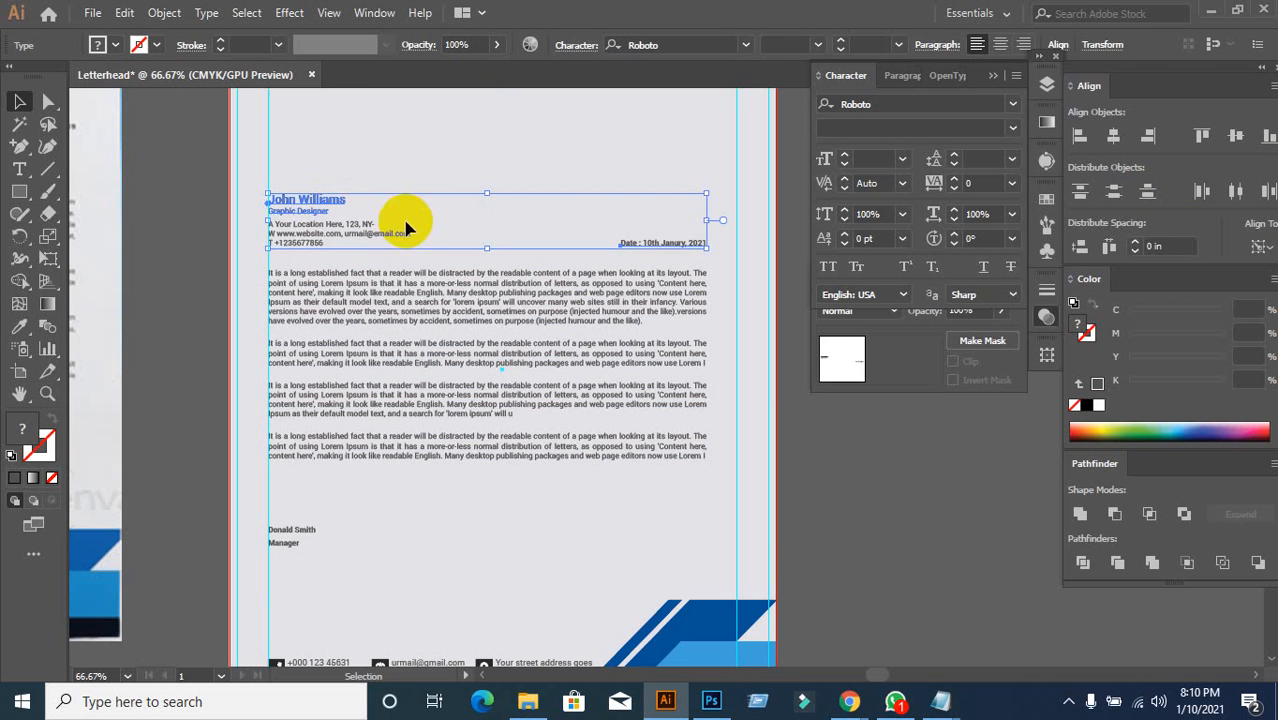
pyautogui.click(1200, 136)
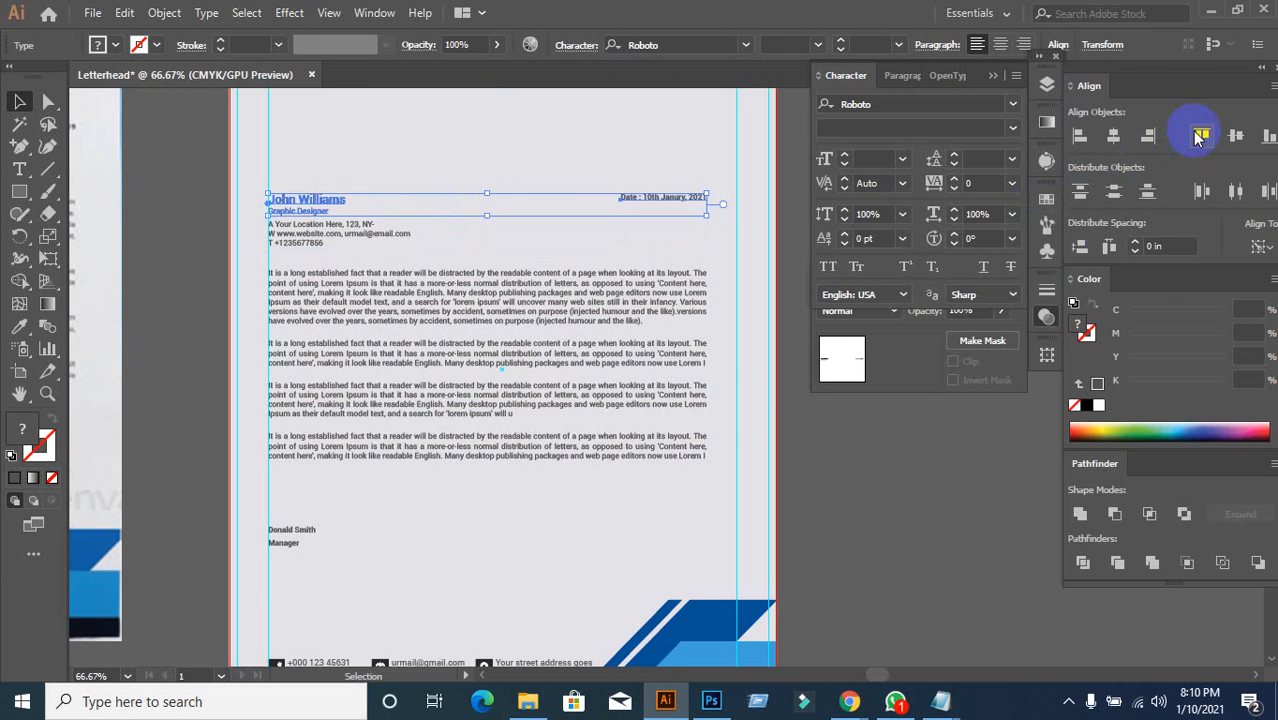
pyautogui.click(938, 432)
# Step: Lock the footer artwork and group all the remaining letterhead content
pyautogui.scroll(-1, 866, 420)
pyautogui.moveTo(868, 450); pyautogui.dragTo(789, 419)
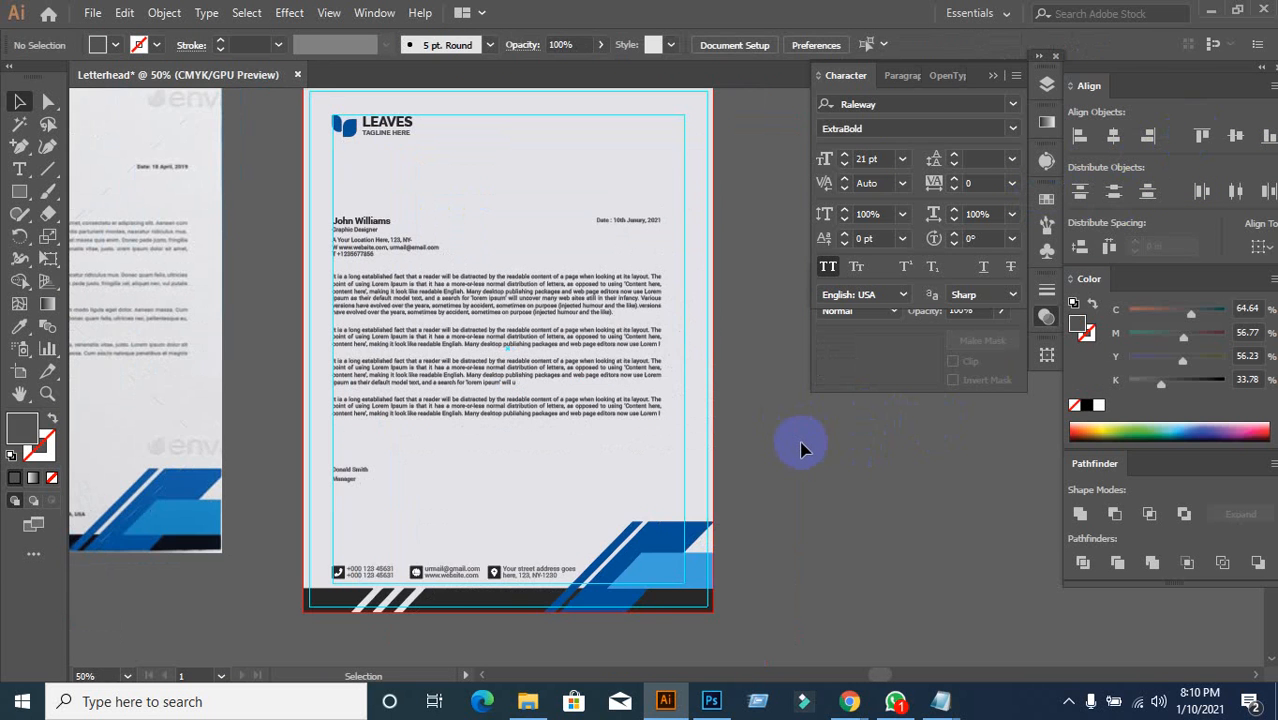
pyautogui.scroll(-2, 800, 450)
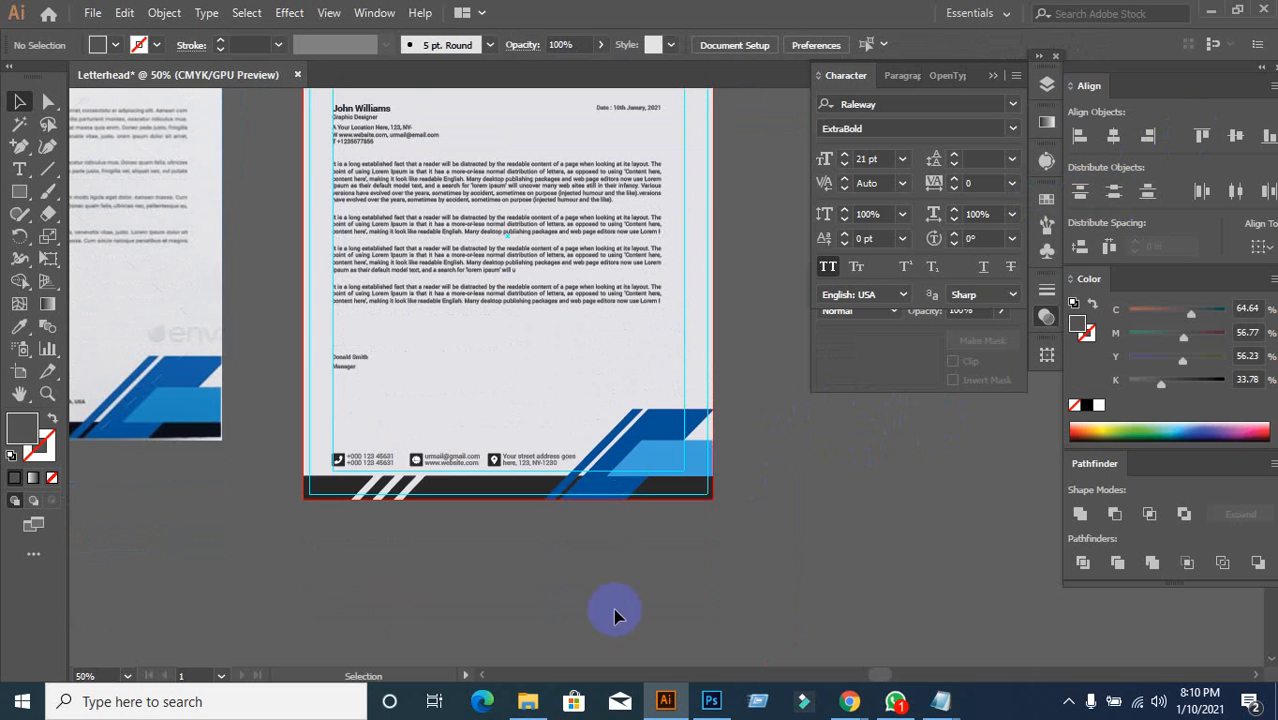
pyautogui.moveTo(413, 530); pyautogui.dragTo(738, 471)
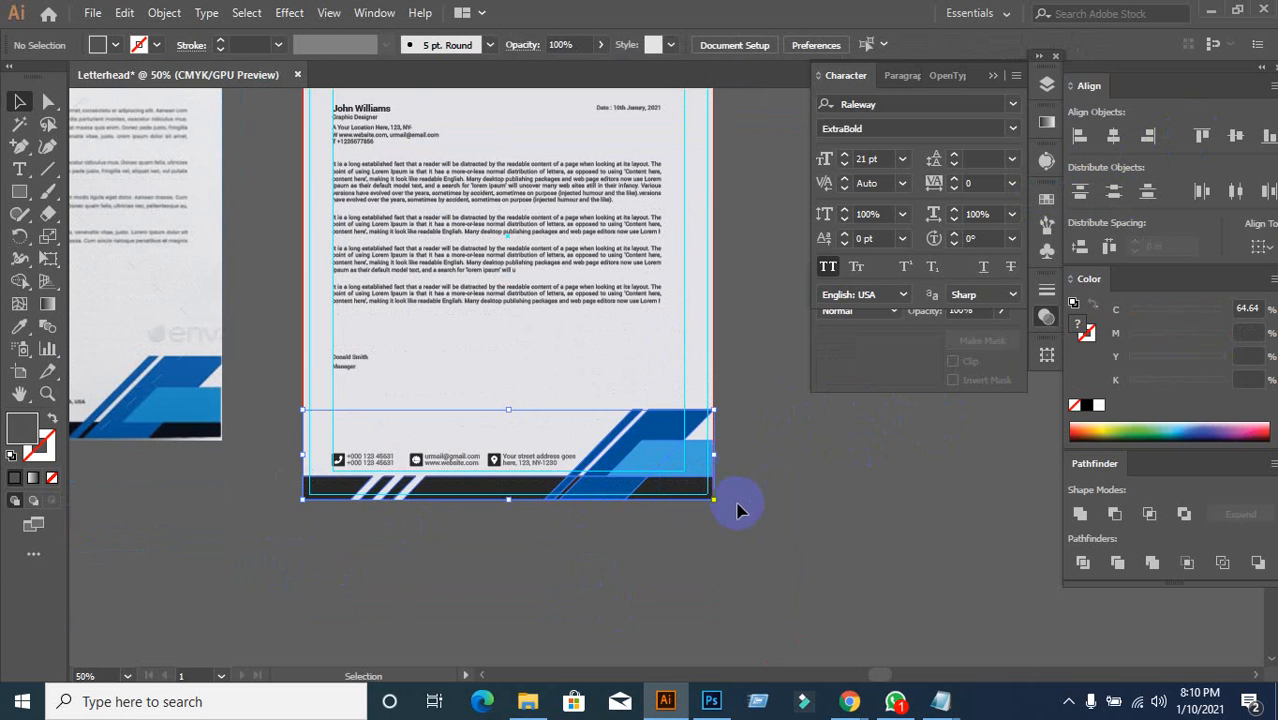
pyautogui.hotkey('ctrl', '2')
pyautogui.scroll(2, 737, 513)
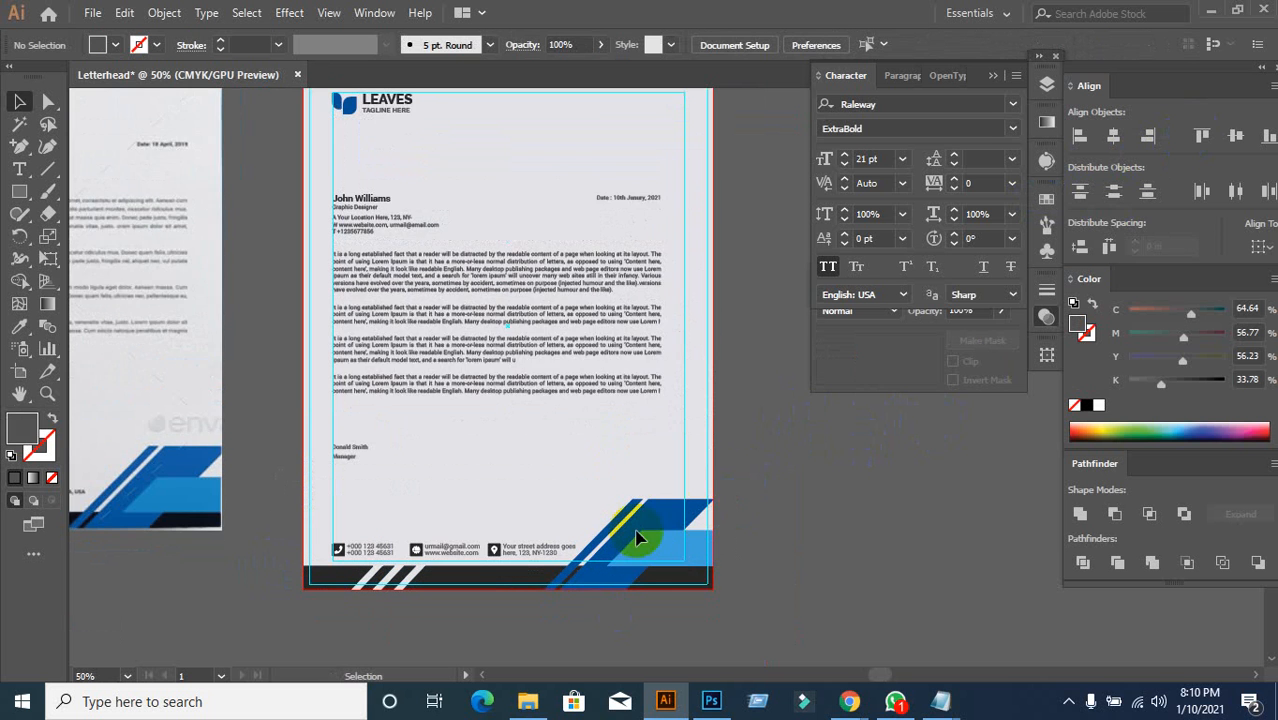
pyautogui.moveTo(324, 108); pyautogui.dragTo(652, 575)
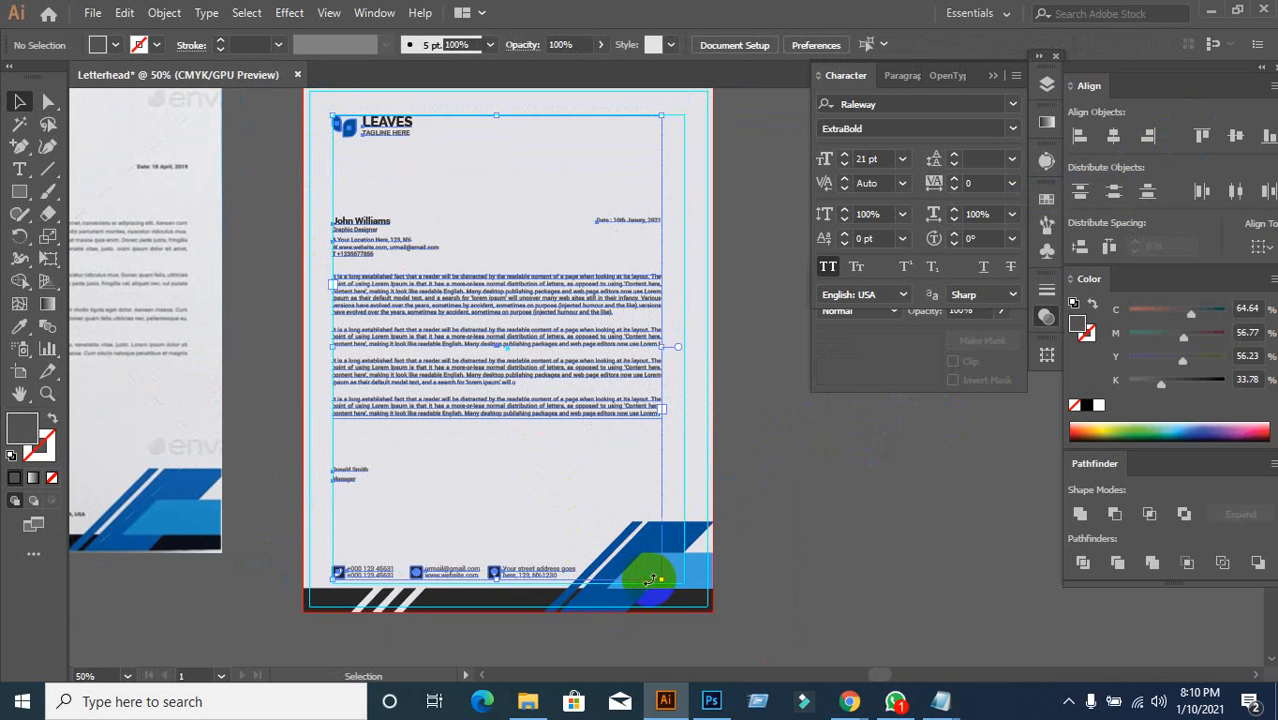
pyautogui.hotkey('ctrl', 'g')
# Step: Centre the letterhead group horizontally, aligning to the artboard
pyautogui.click(807, 603)
pyautogui.click(582, 361)
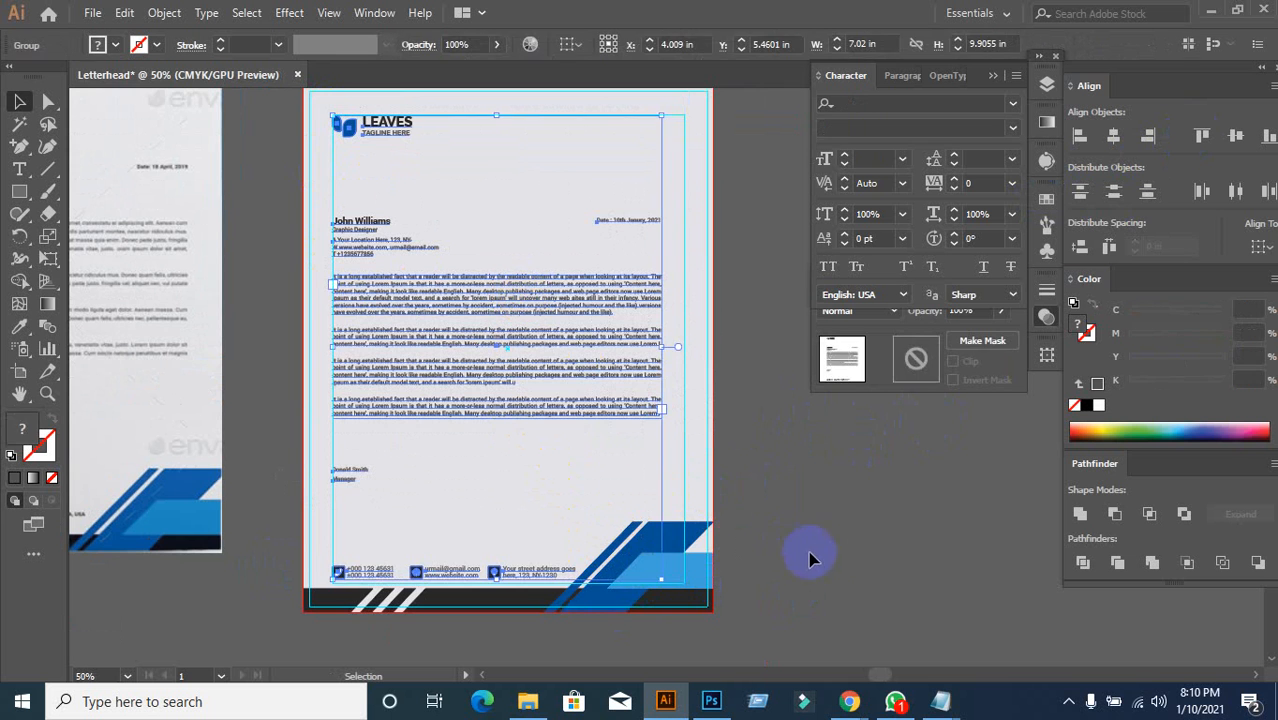
pyautogui.click(765, 547)
pyautogui.click(535, 364)
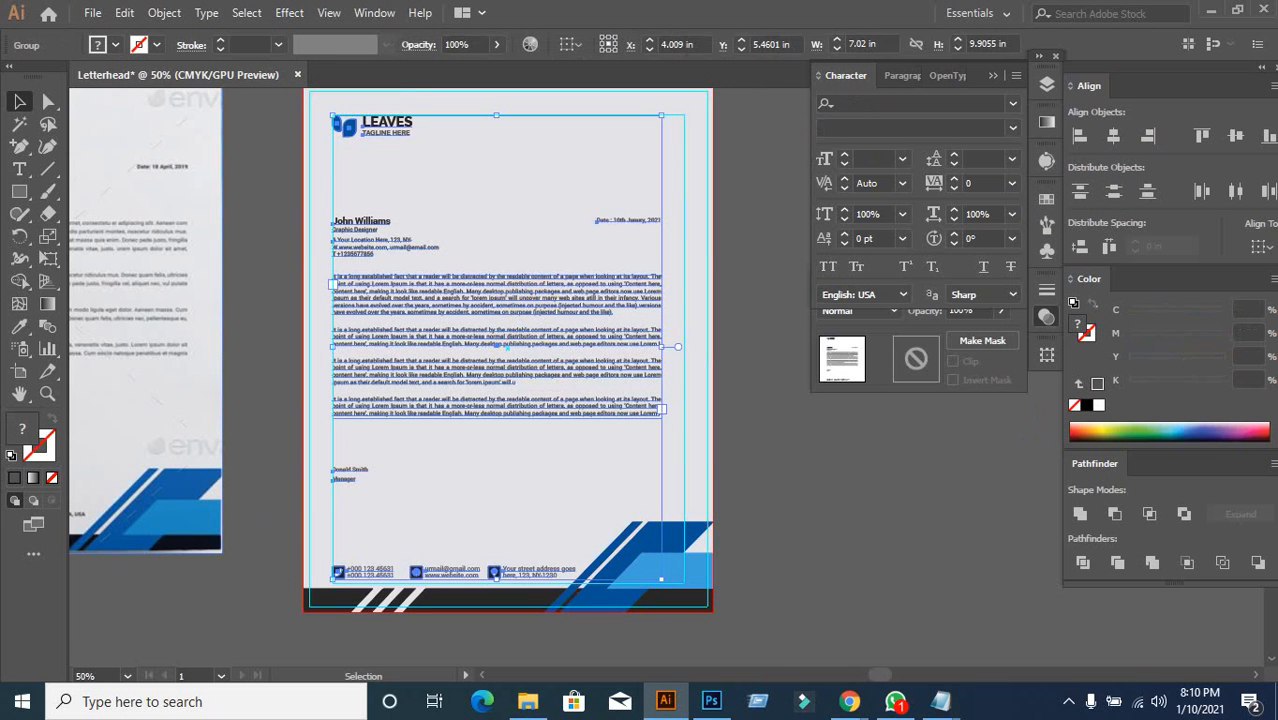
pyautogui.click(1258, 250)
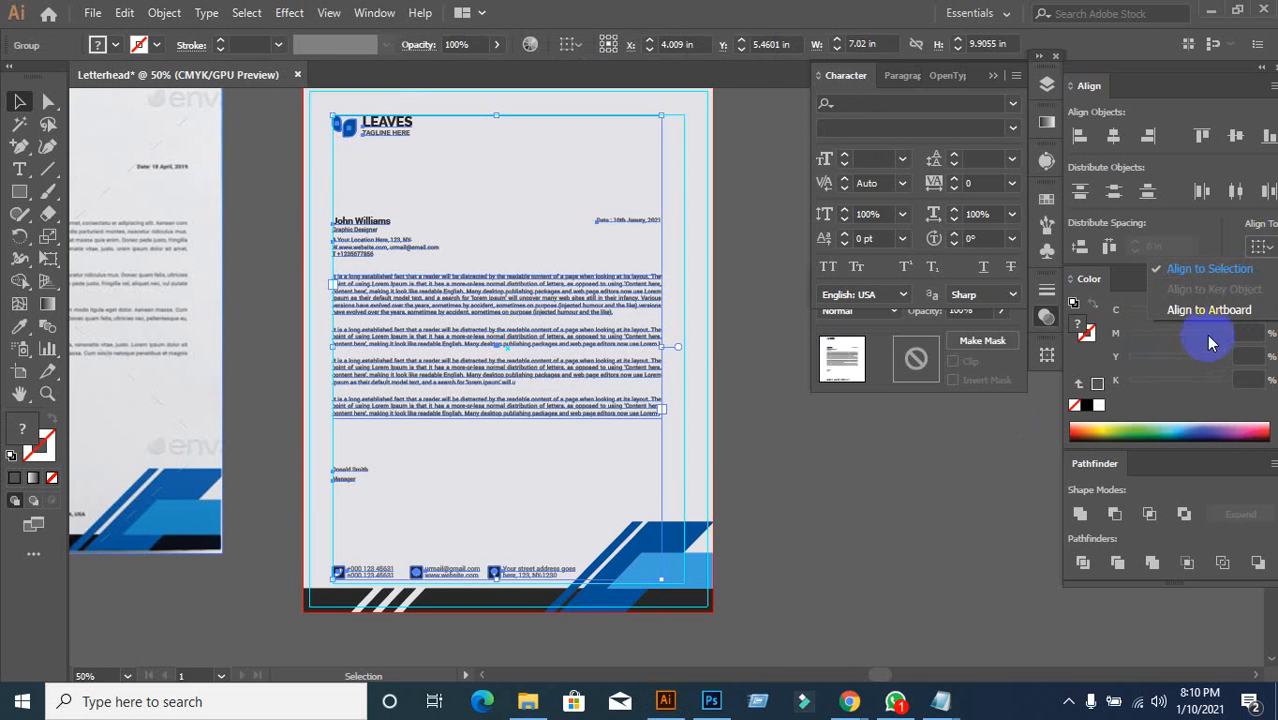
pyautogui.click(1170, 310)
pyautogui.click(1113, 136)
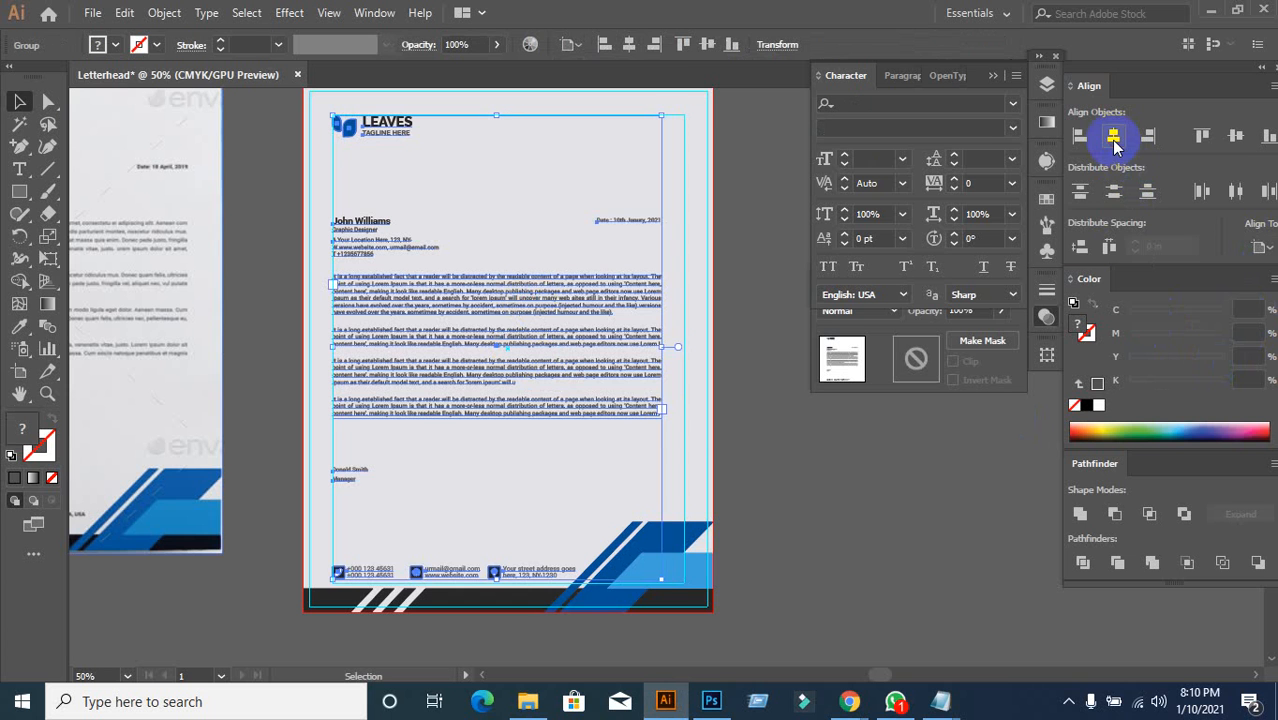
pyautogui.click(892, 480)
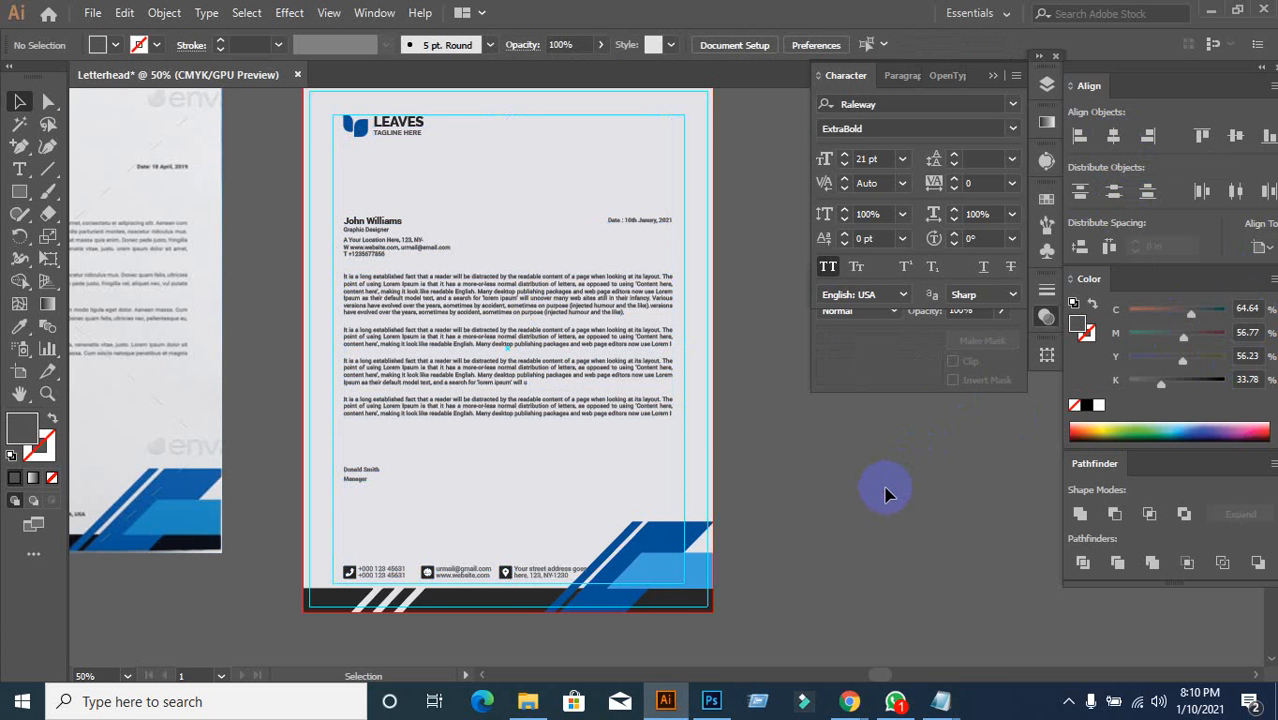
pyautogui.scroll(-2, 685, 542)
pyautogui.scroll(2, 460, 567)
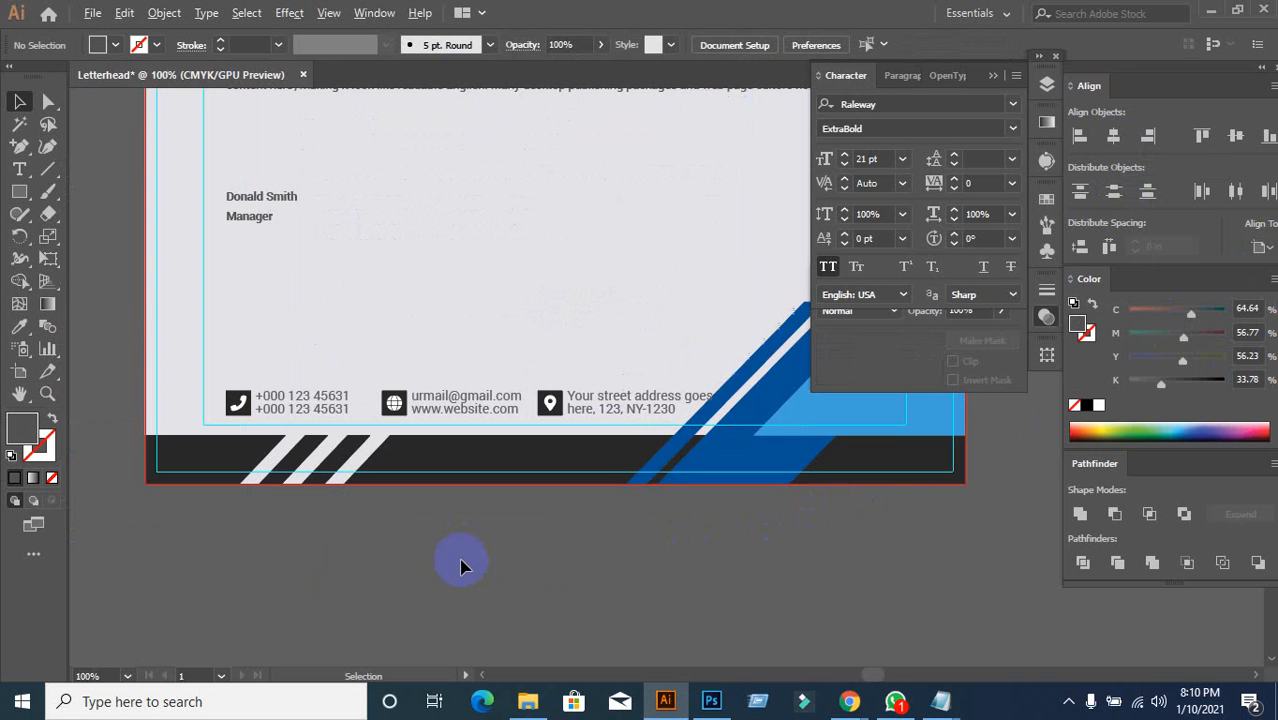
pyautogui.click(679, 410)
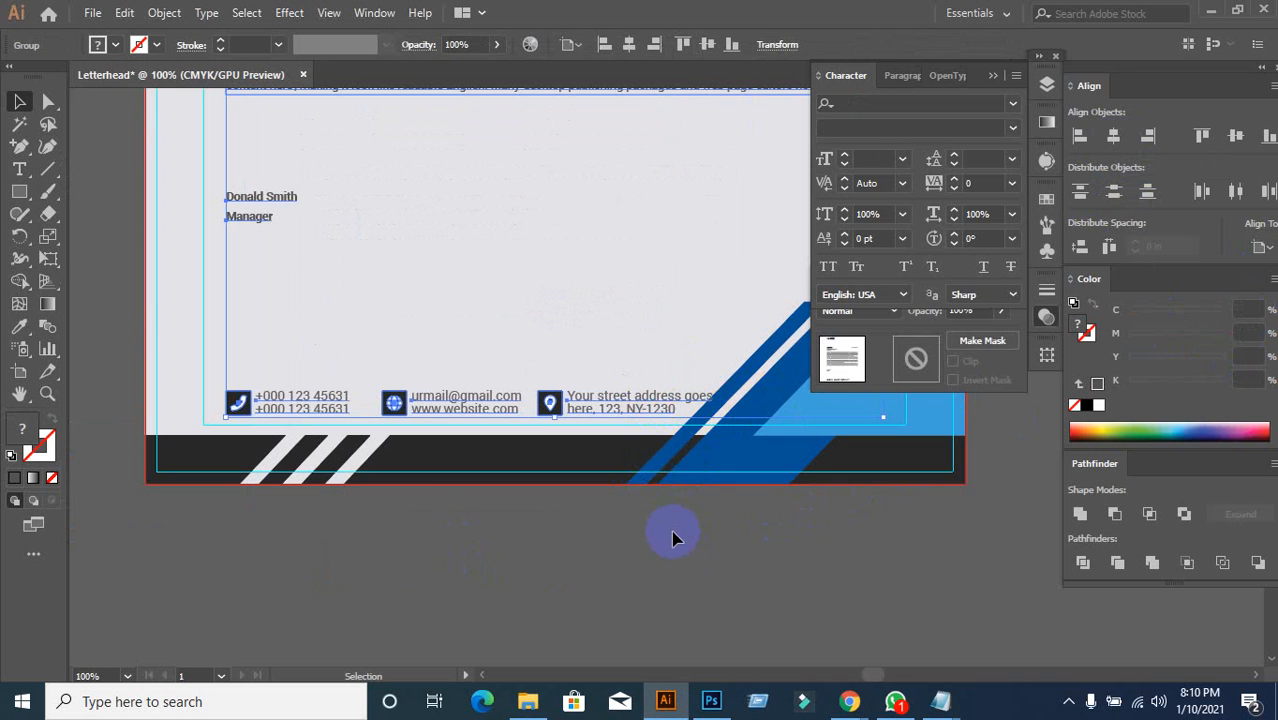
pyautogui.rightClick(613, 408)
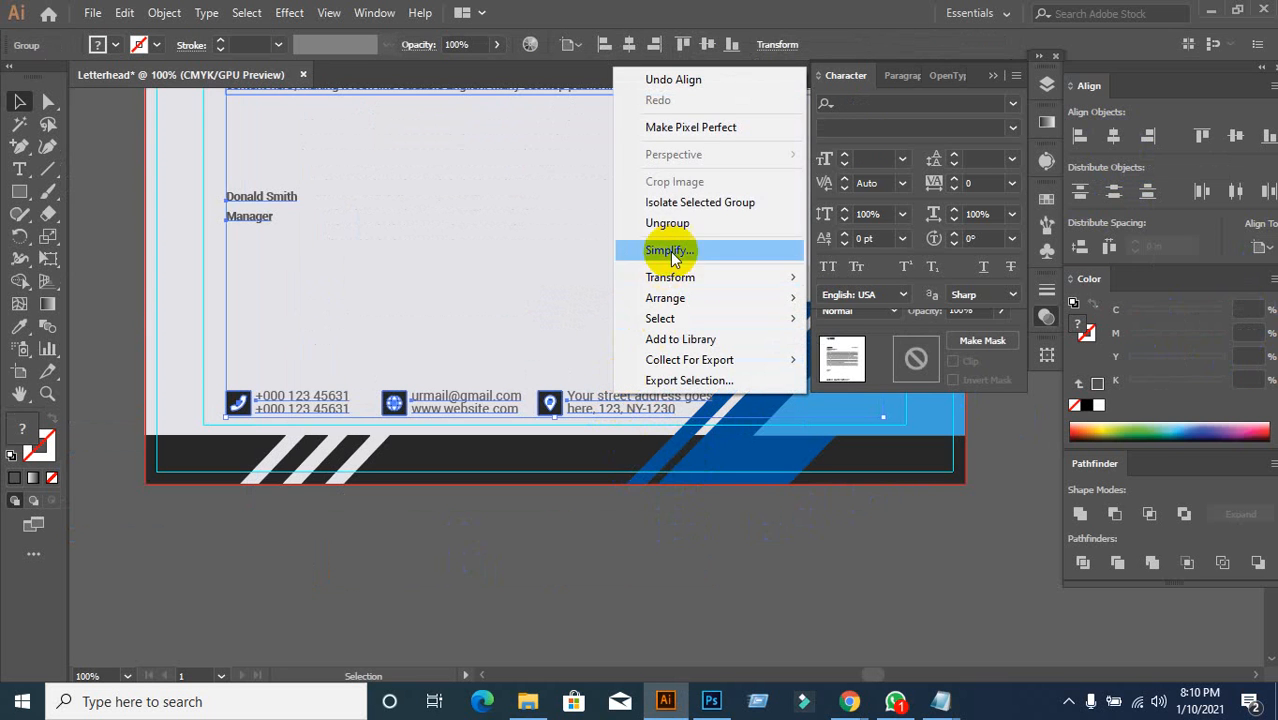
pyautogui.click(543, 554)
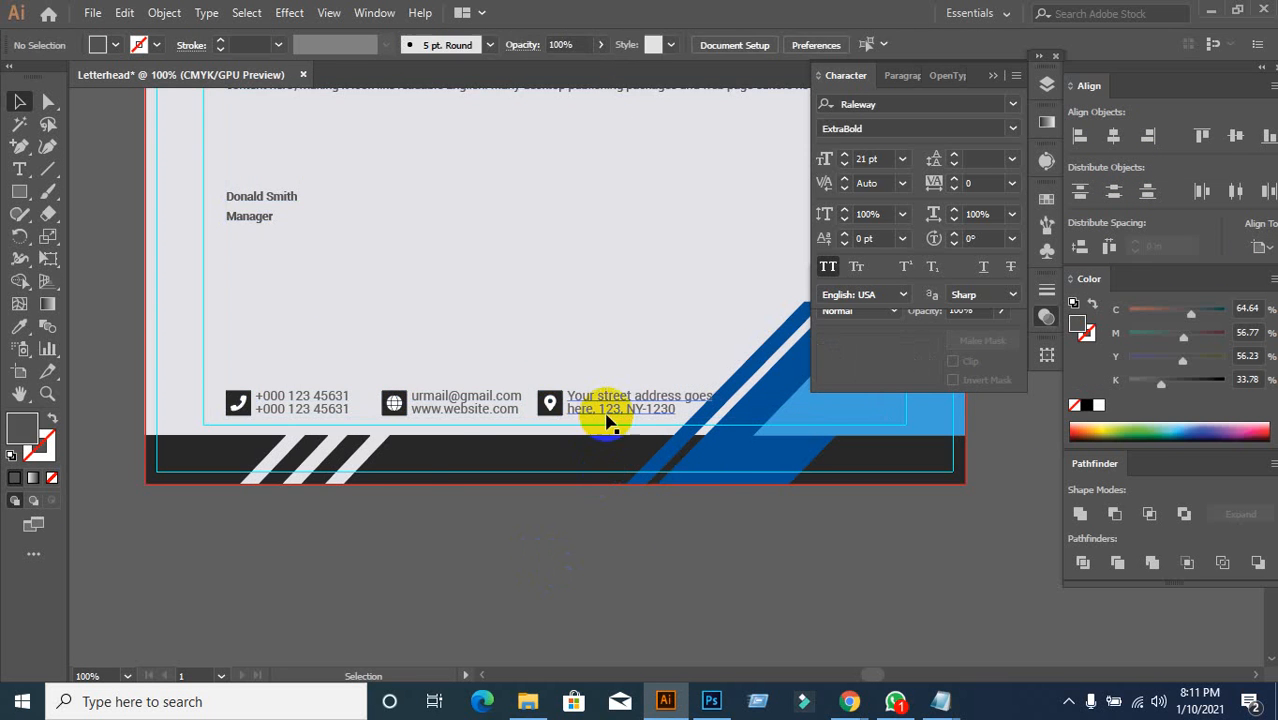
pyautogui.scroll(-1, 632, 560)
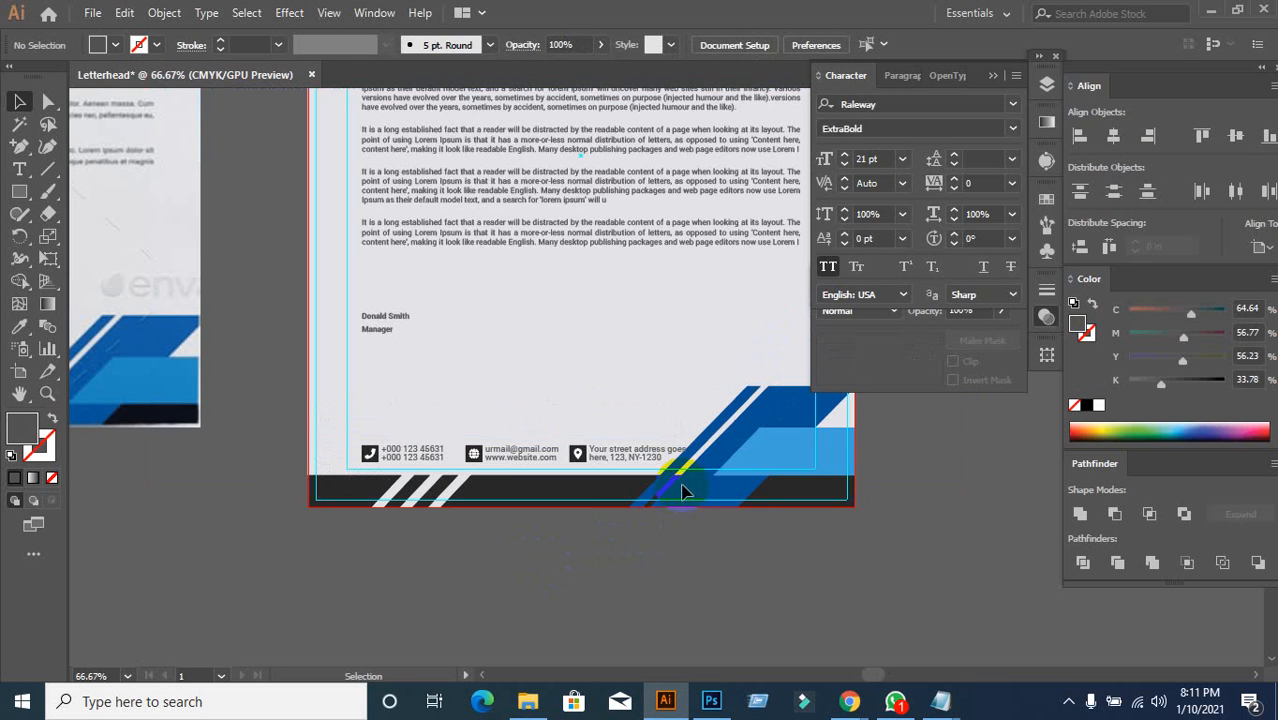
pyautogui.moveTo(660, 566); pyautogui.dragTo(508, 559)
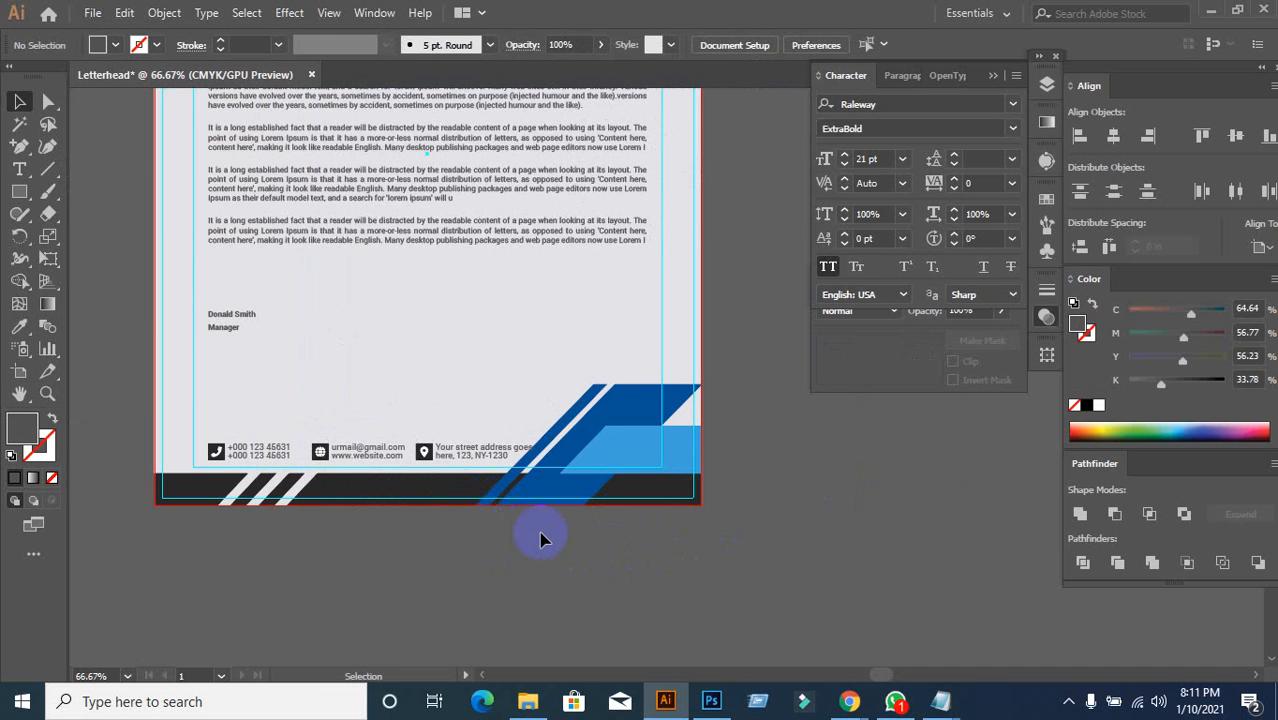
pyautogui.hotkey('ctrl', 'alt', '2')
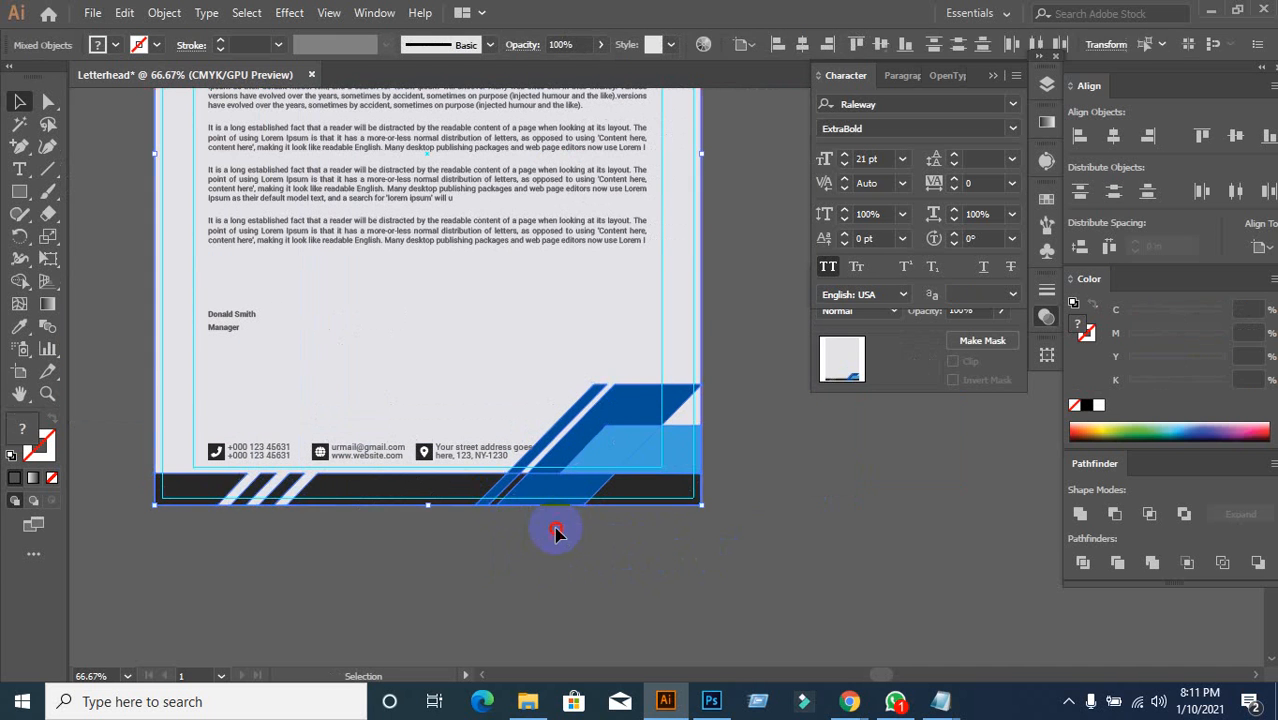
pyautogui.click(556, 529)
pyautogui.scroll(3, 706, 384)
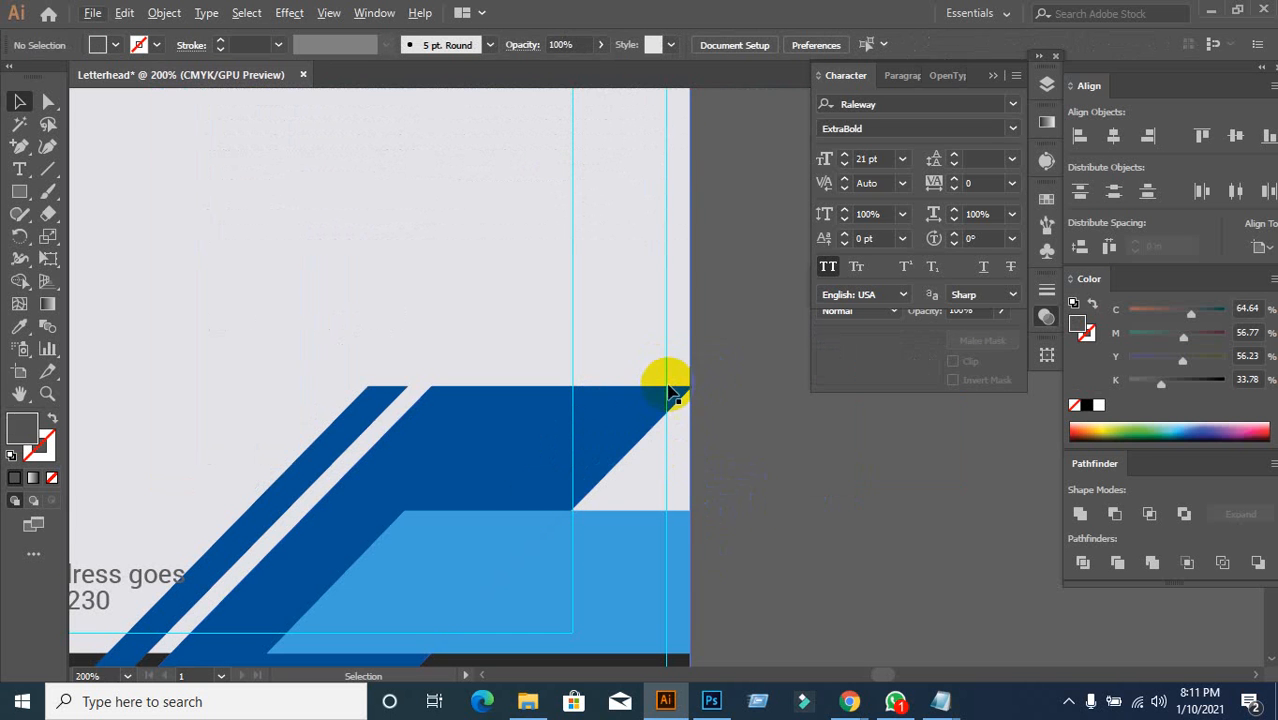
pyautogui.scroll(-2, 742, 482)
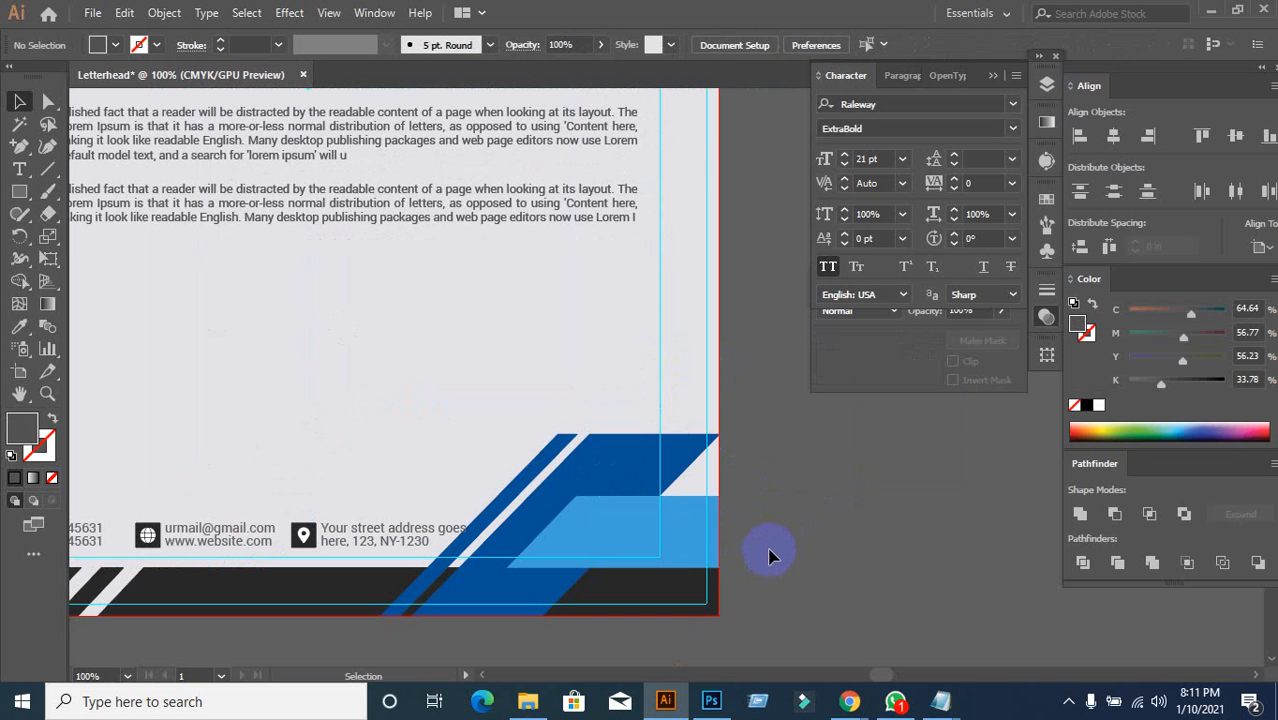
pyautogui.scroll(2, 465, 567)
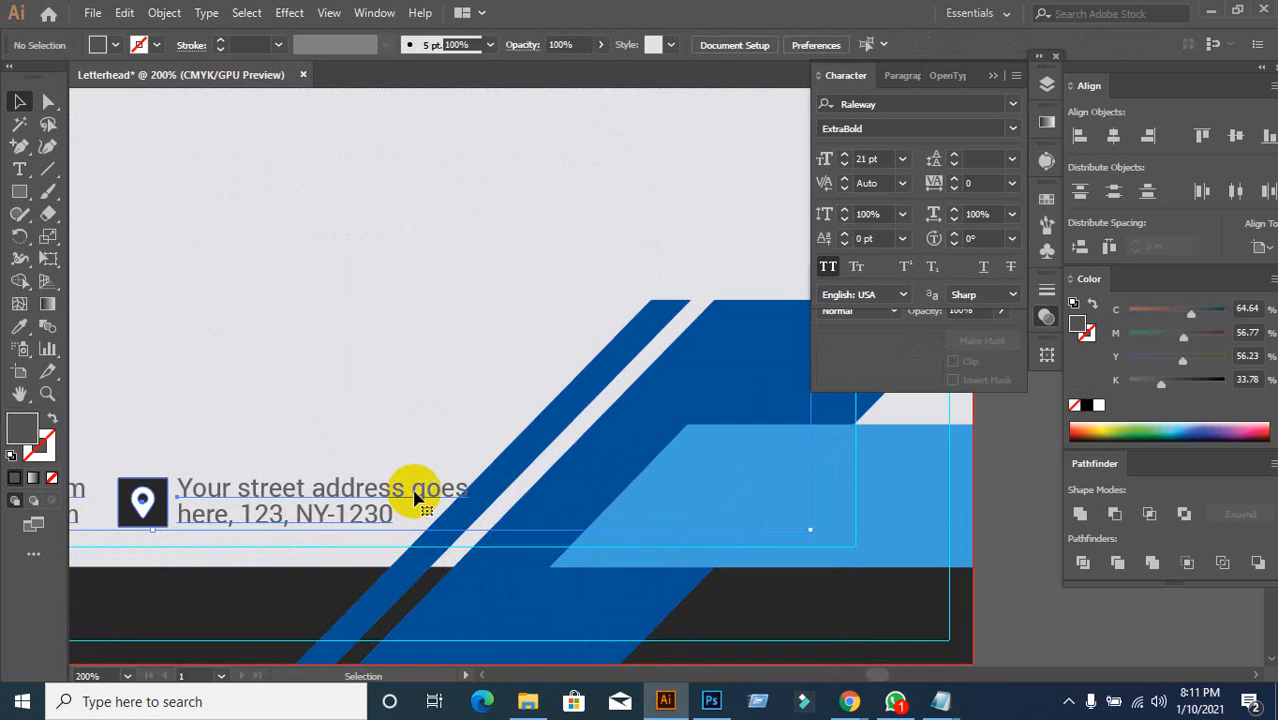
pyautogui.doubleClick(415, 494)
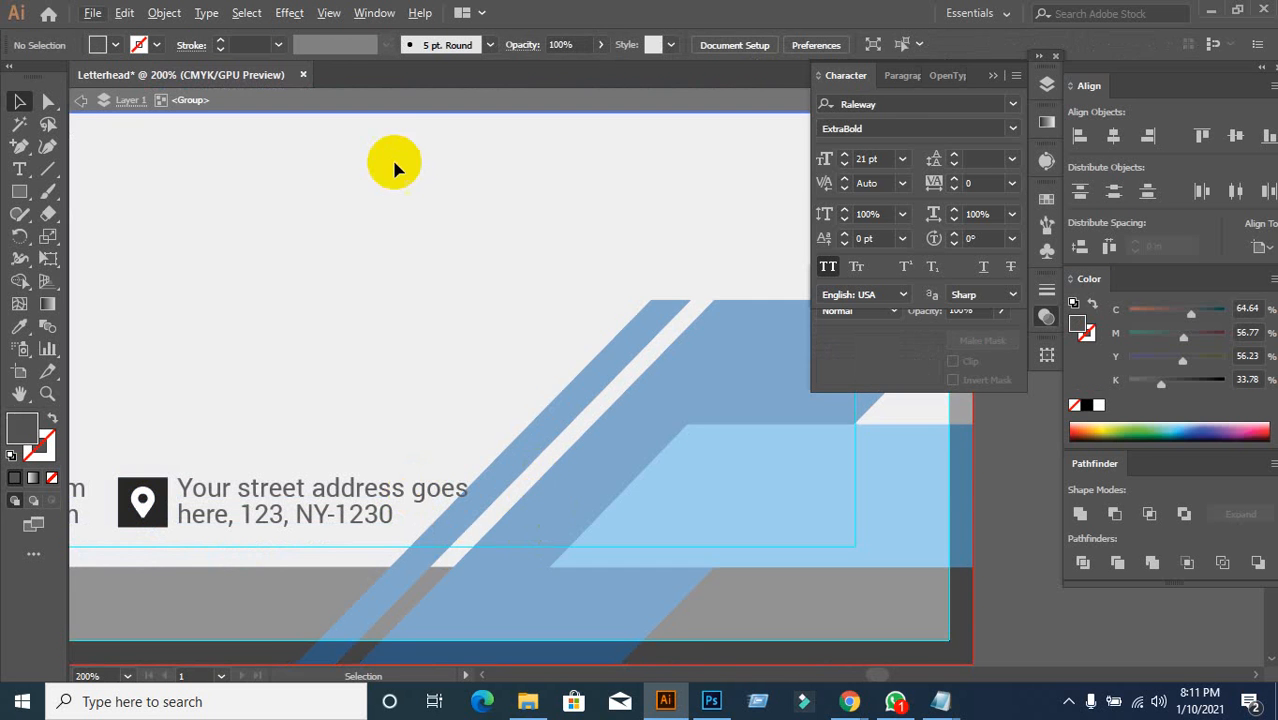
pyautogui.click(394, 101)
pyautogui.scroll(-5, 605, 422)
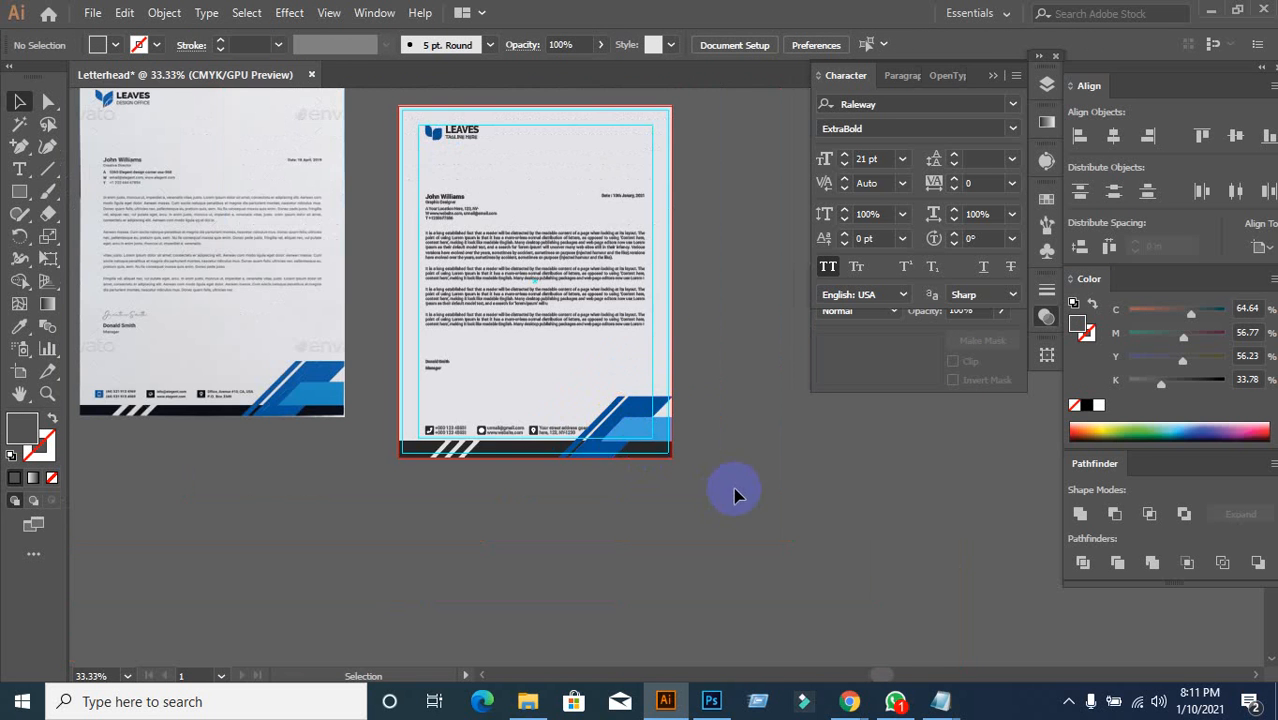
pyautogui.scroll(1, 735, 495)
pyautogui.scroll(1, 690, 362)
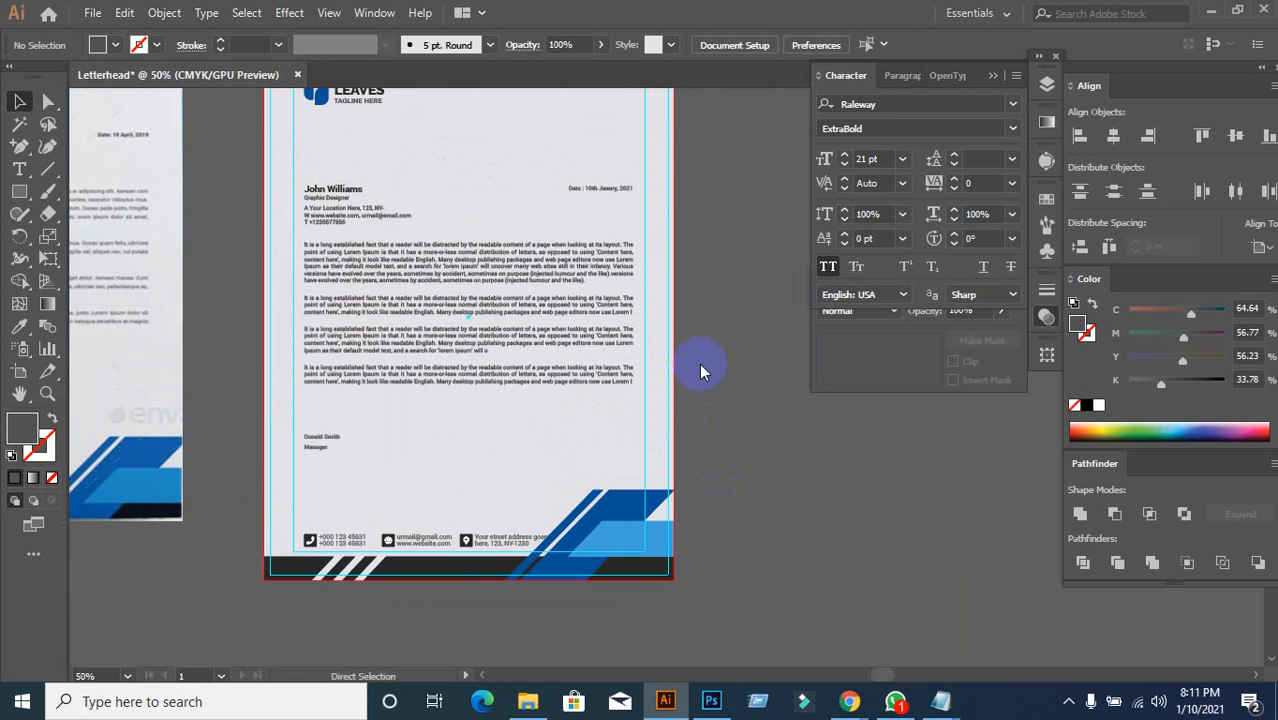
# Step: Save the letterhead to the Desktop as the Illustrator file GD-51(10.1.2021).ai
pyautogui.hotkey('ctrl', 's')
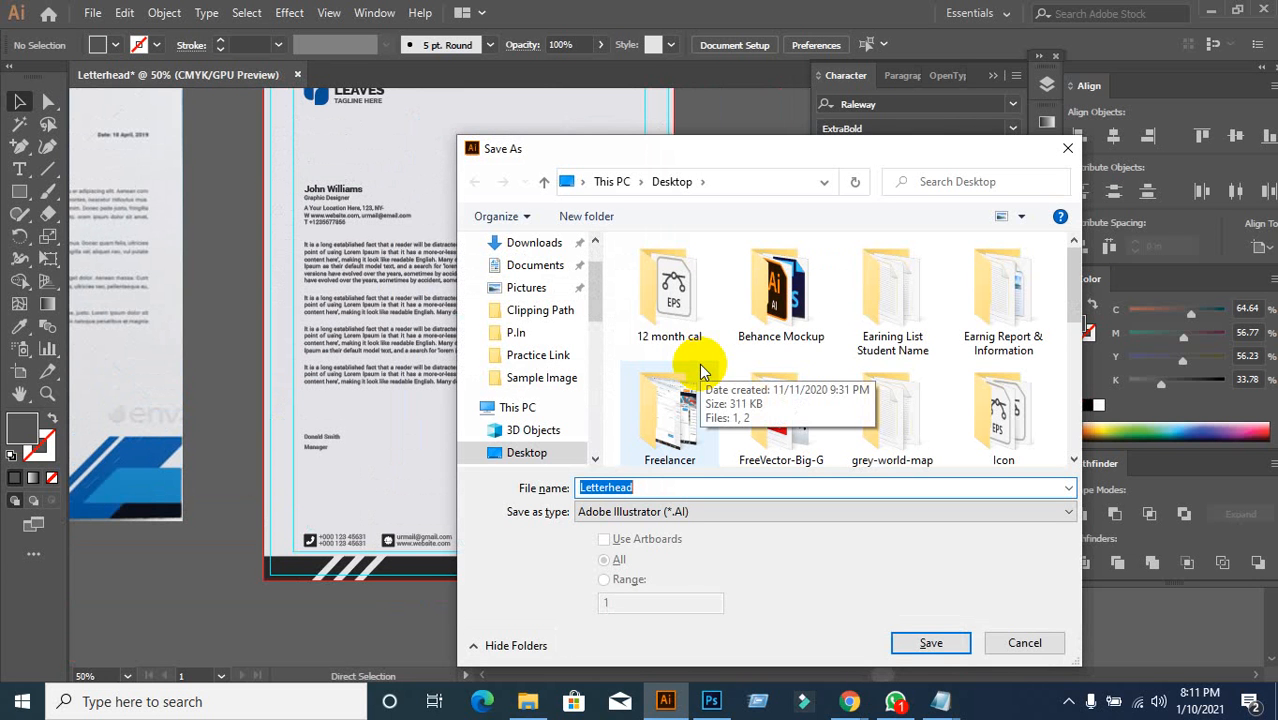
pyautogui.write('GD')
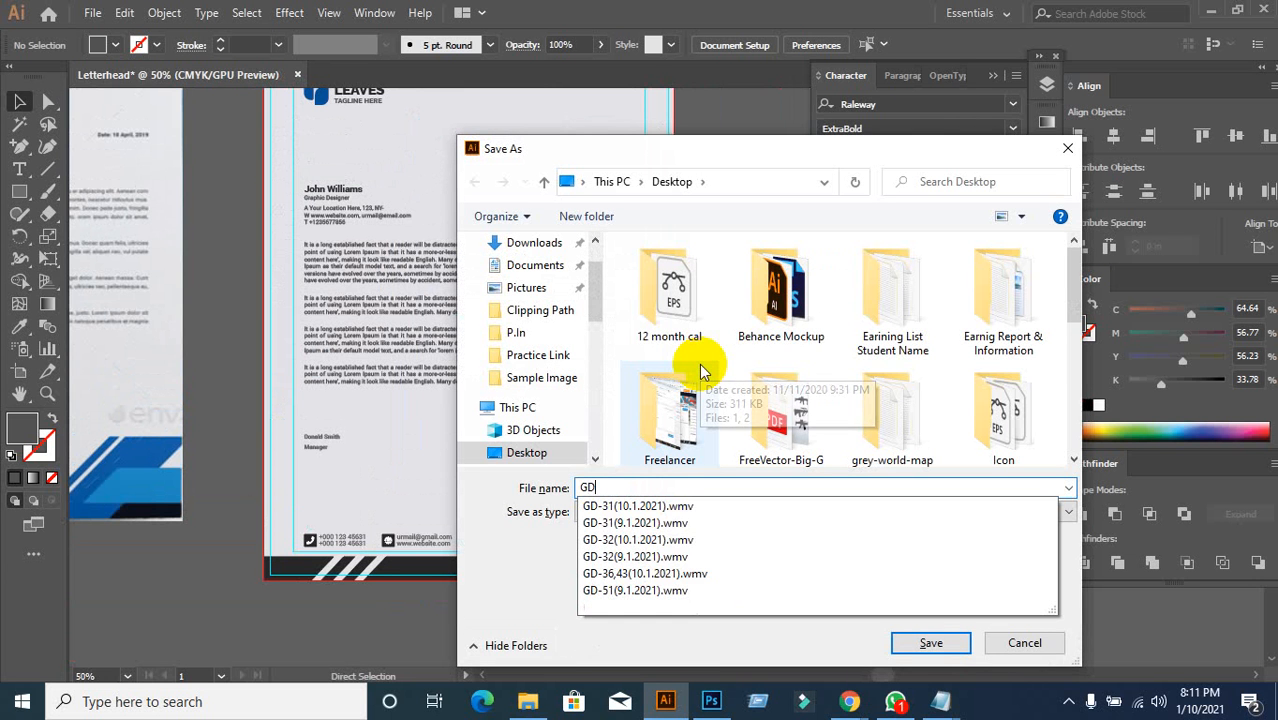
pyautogui.write('-51')
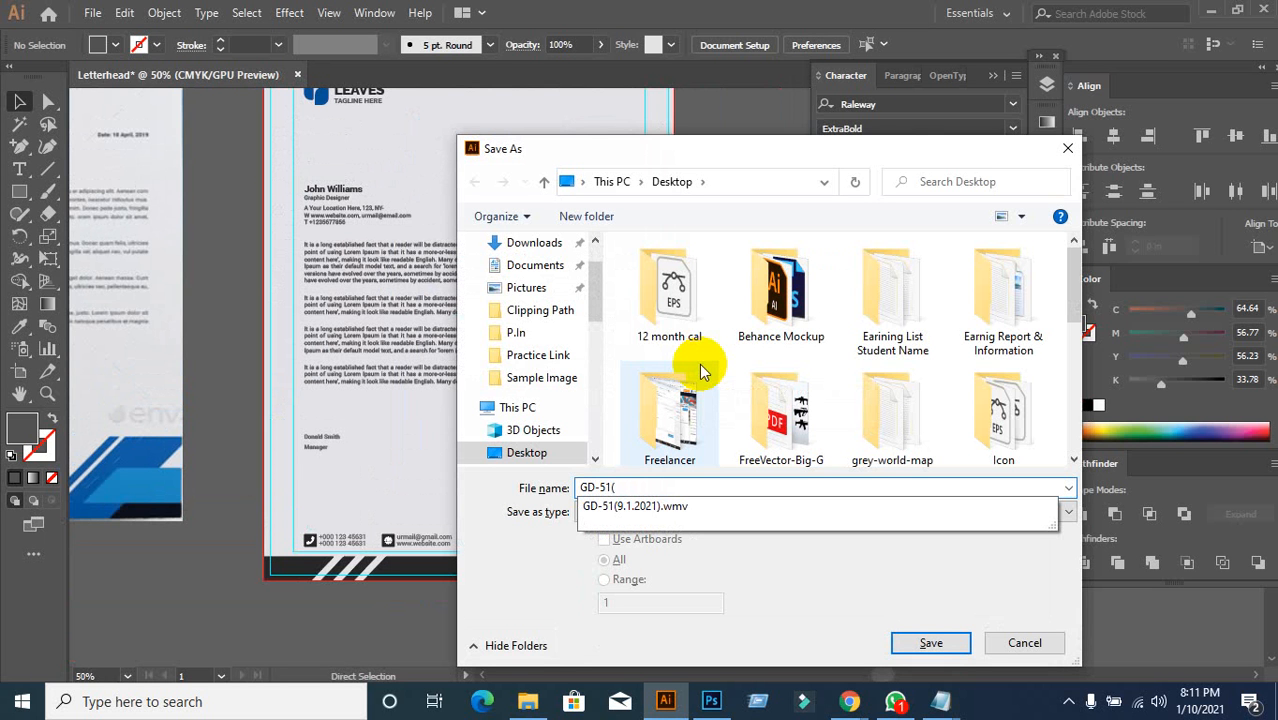
pyautogui.write('(51')
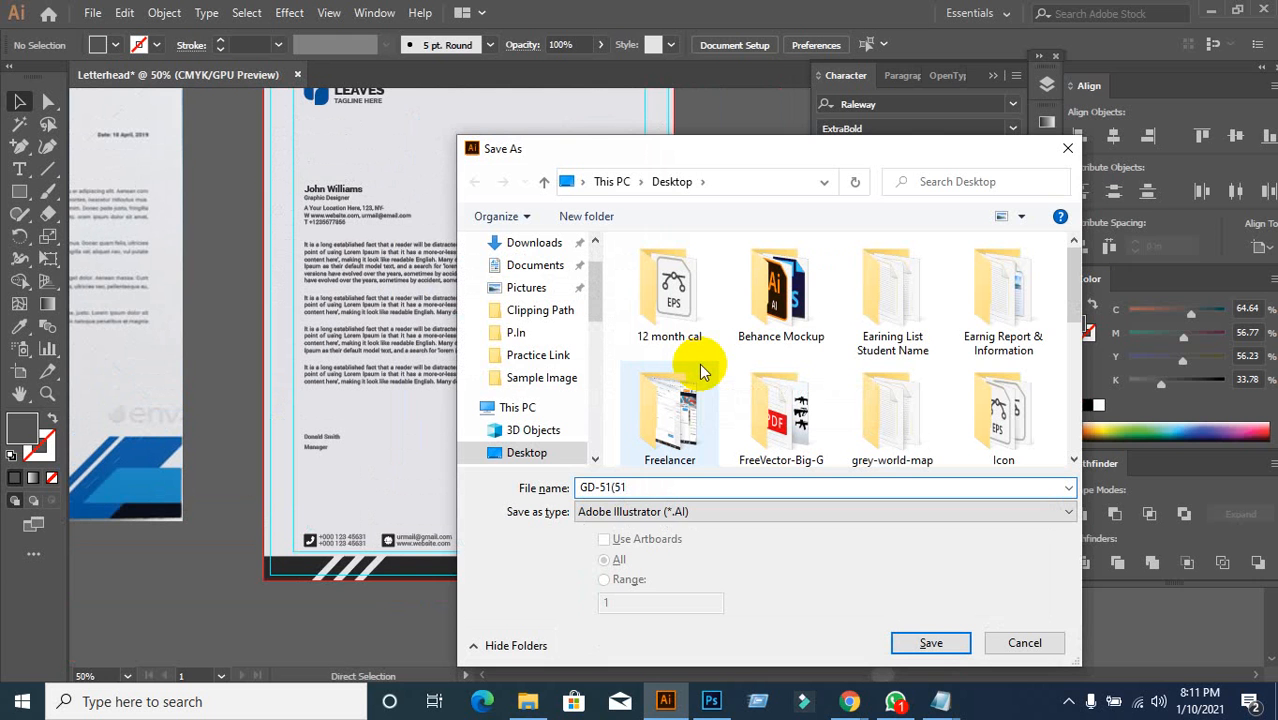
pyautogui.press('BackSpace')
pyautogui.press('BackSpace')
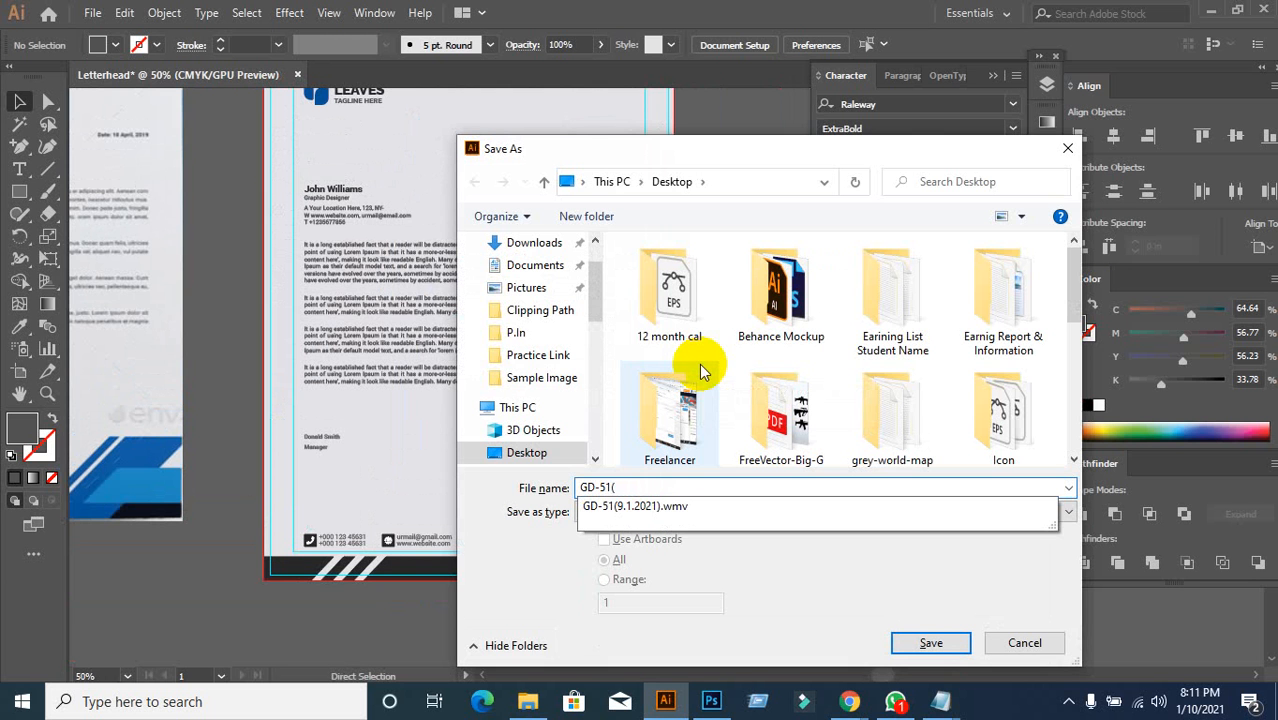
pyautogui.write('10.1.2021')
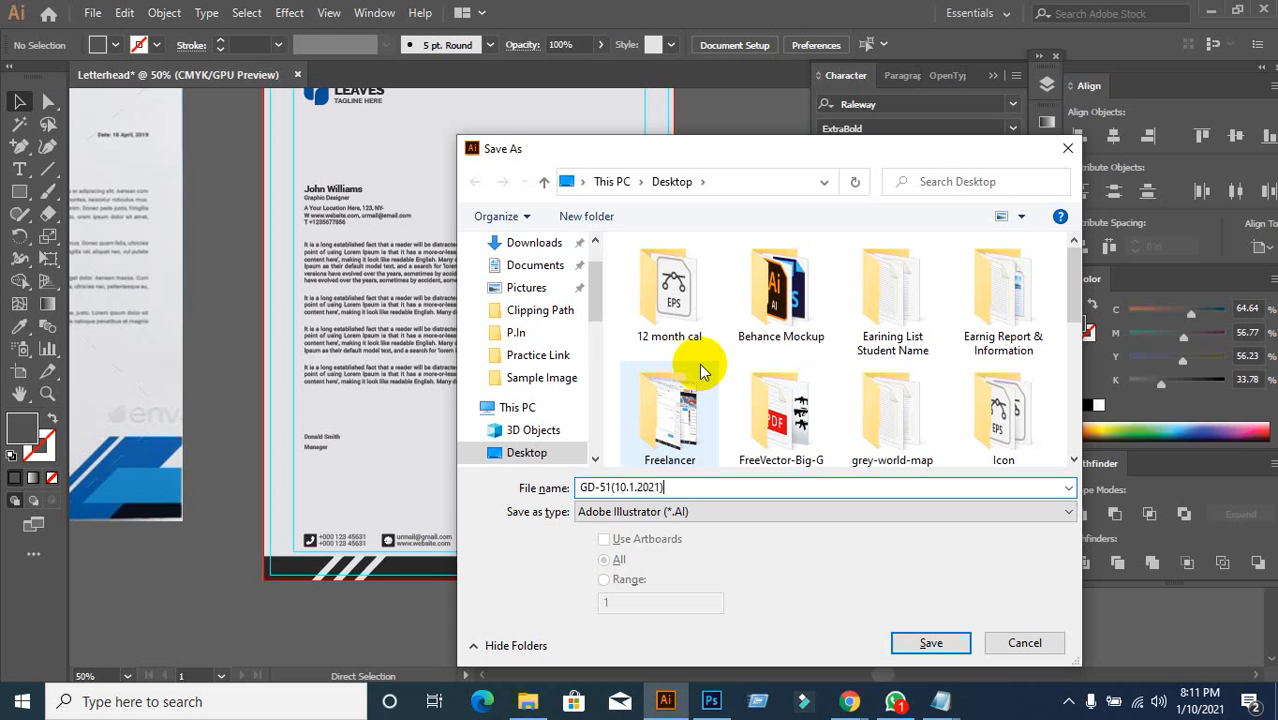
pyautogui.scroll(2, 520, 318)
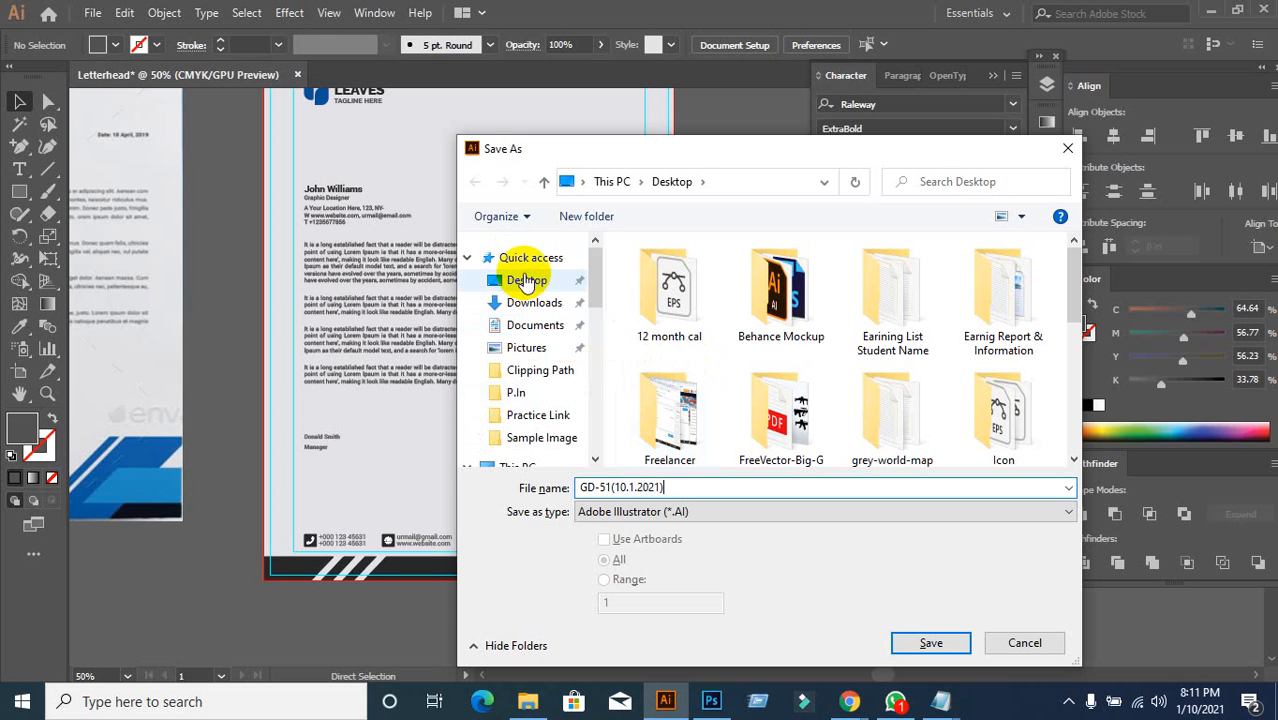
pyautogui.click(526, 280)
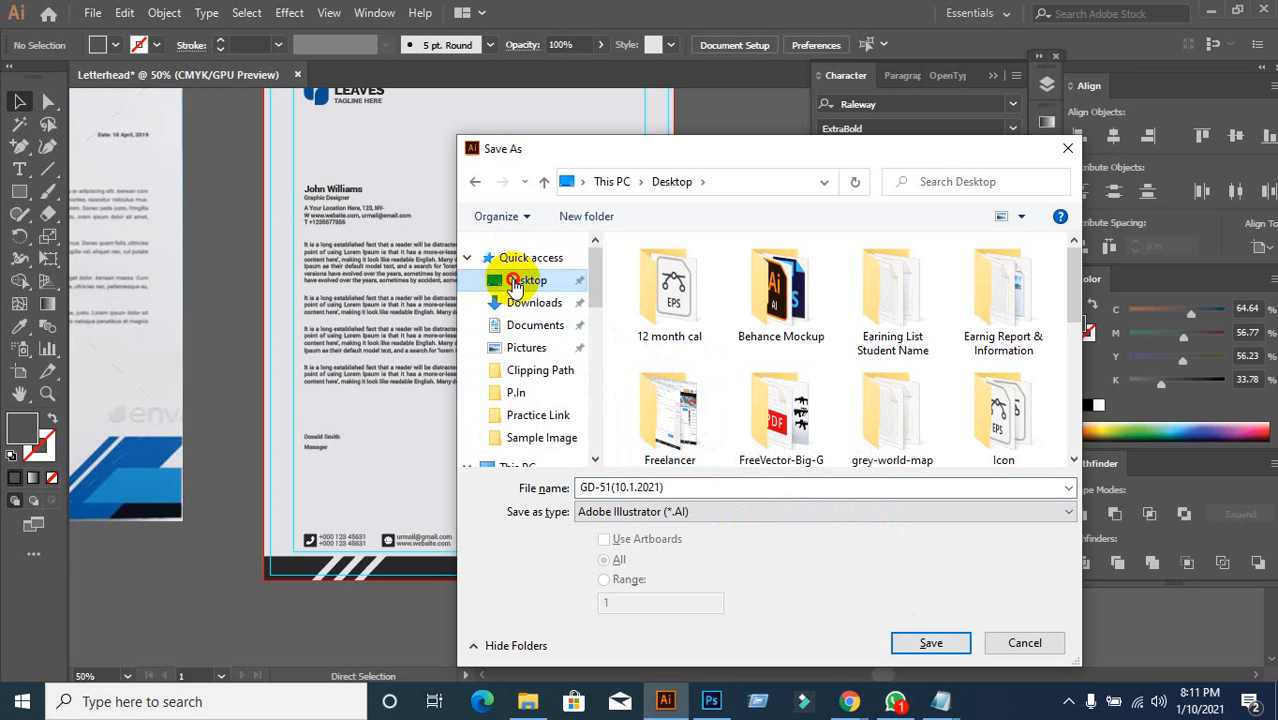
pyautogui.click(930, 643)
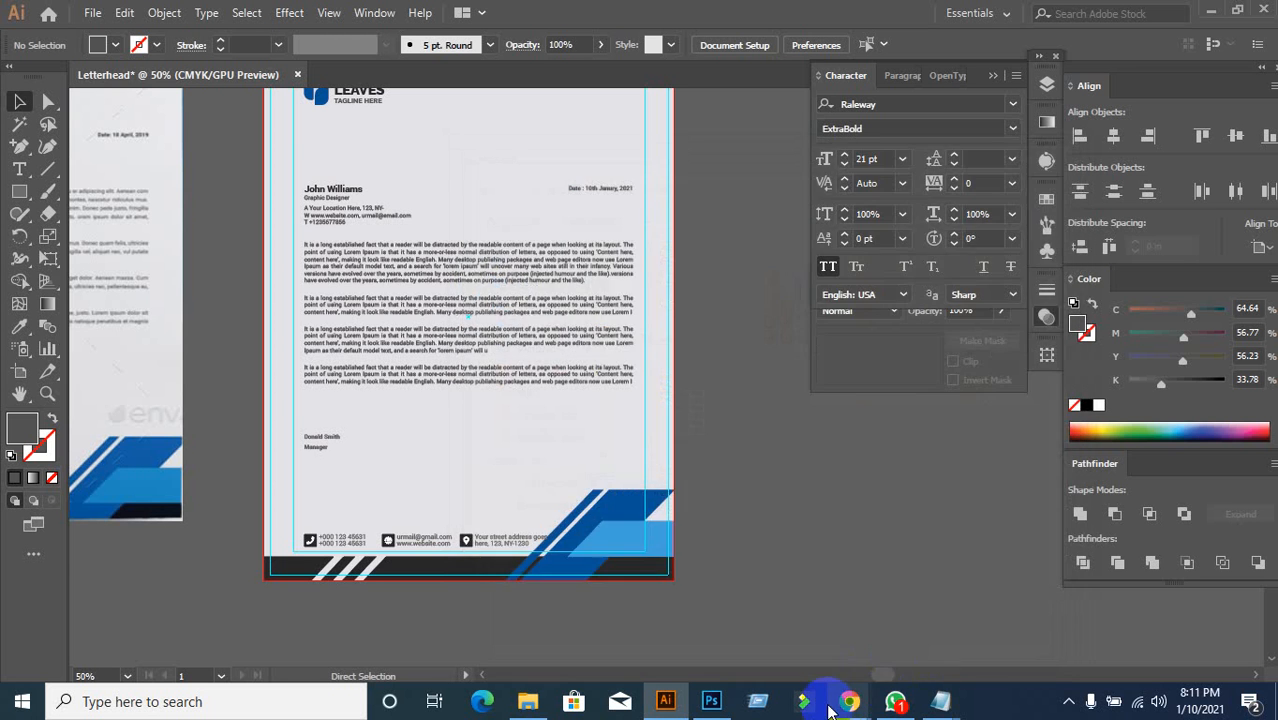
# Step: Check the Google Meet call, then return and accept the Illustrator Options with OK
pyautogui.moveTo(849, 700)
pyautogui.click(787, 634)
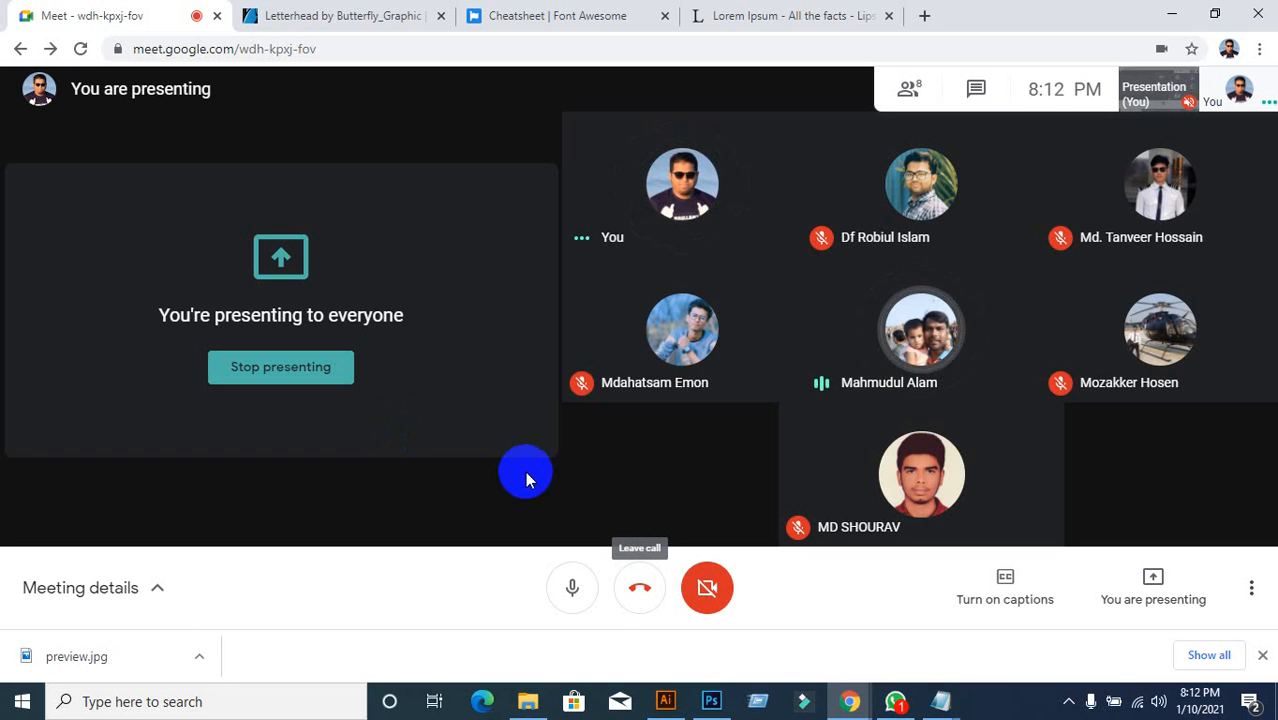
pyautogui.click(665, 701)
pyautogui.click(710, 619)
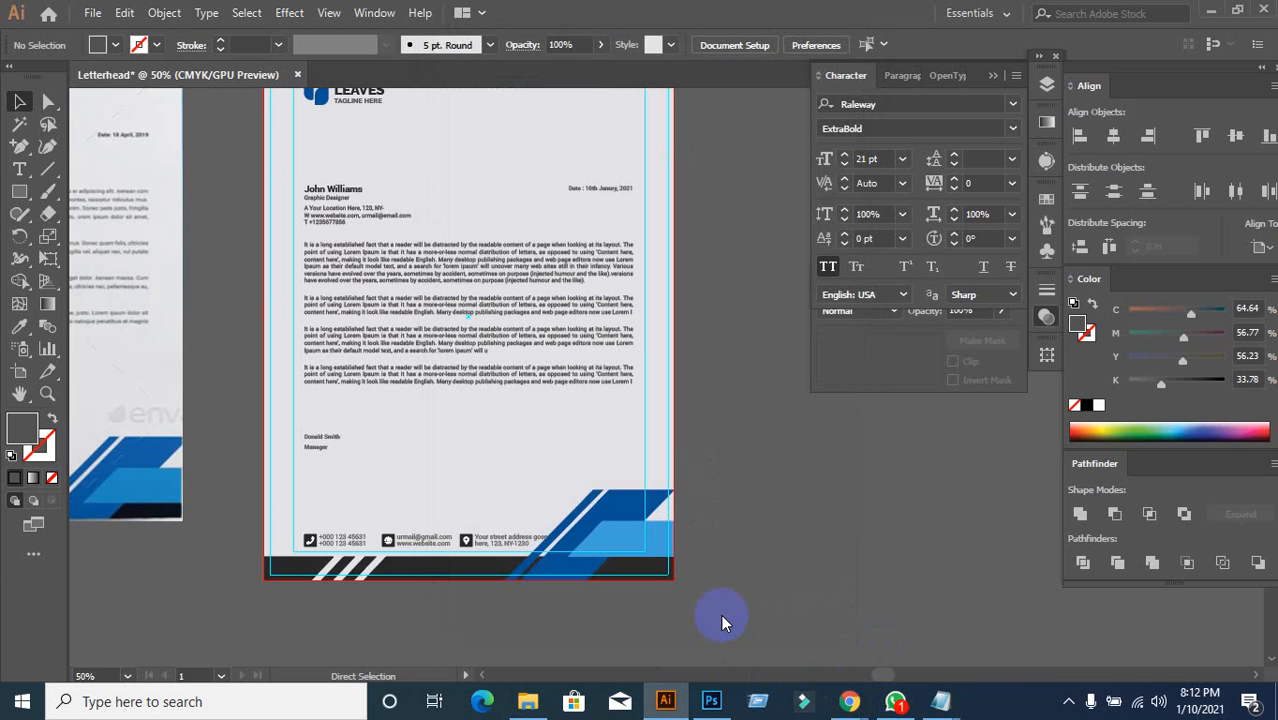
# Step: Close the practice-links Notepad file, minimizing Illustrator, Chrome and Explorer
pyautogui.scroll(1, 755, 564)
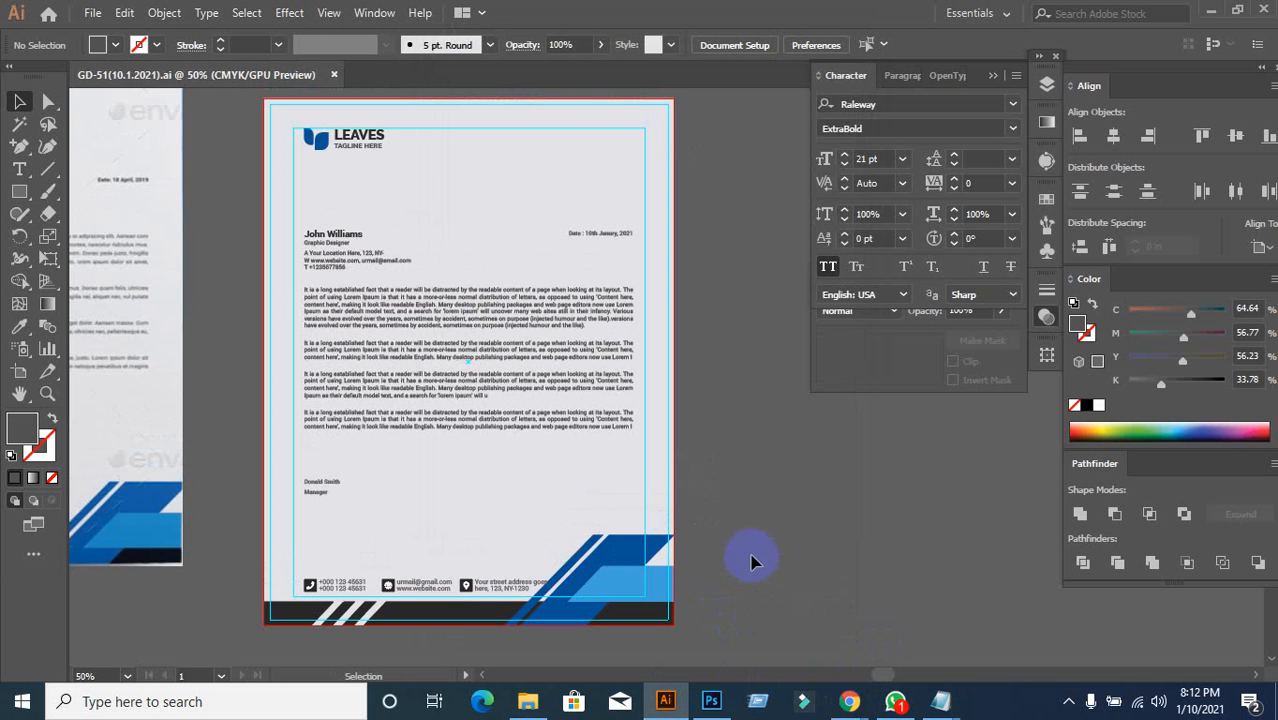
pyautogui.click(1211, 15)
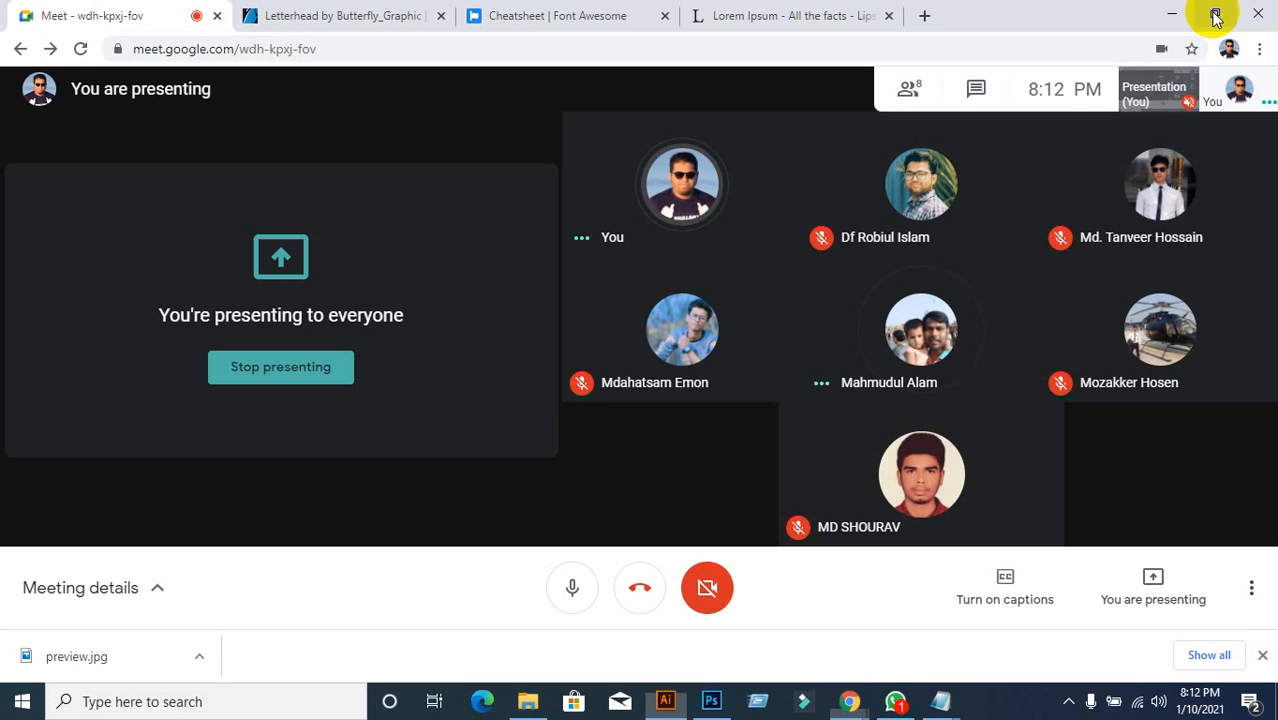
pyautogui.click(1172, 15)
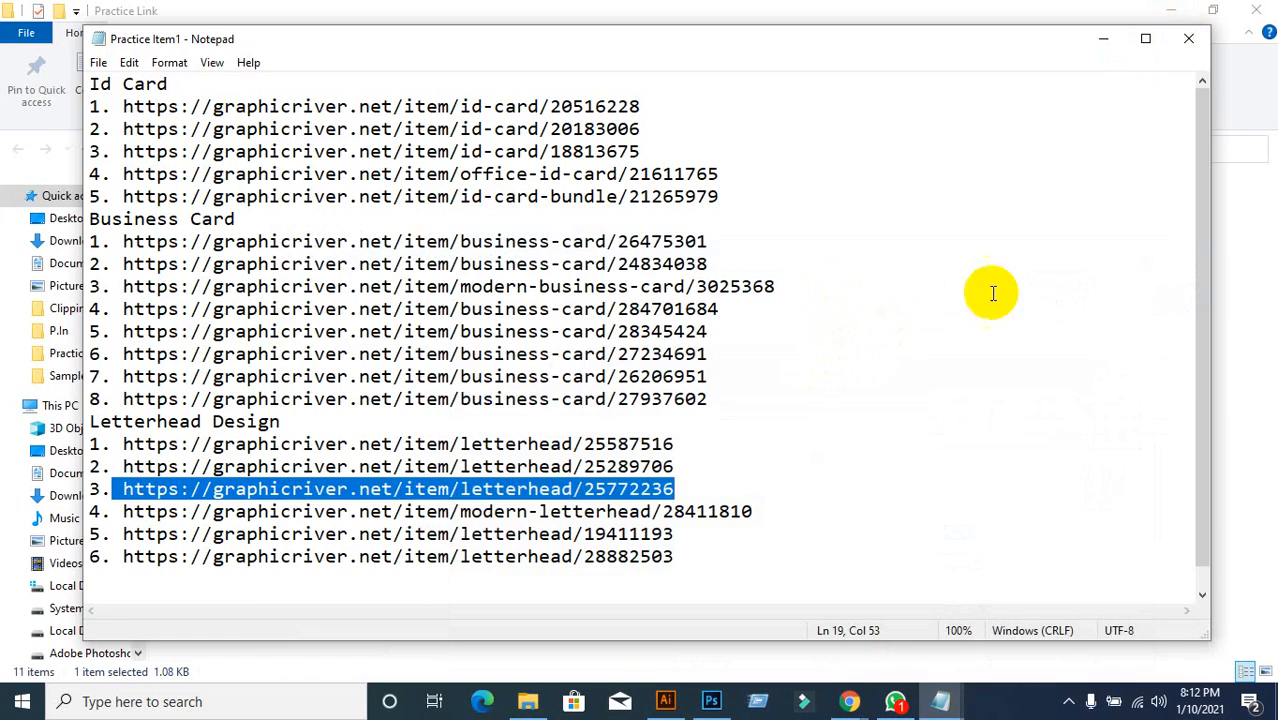
pyautogui.click(1189, 40)
pyautogui.click(1172, 15)
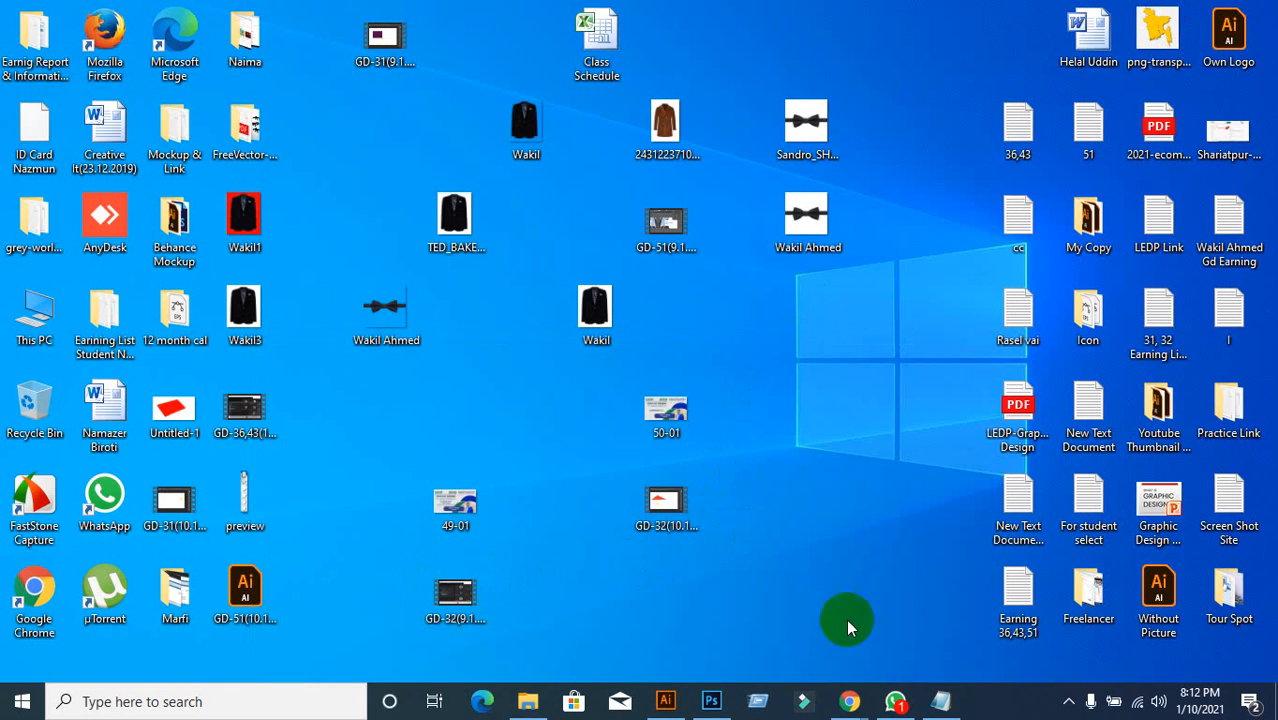
# Step: Restore Illustrator, check Meet, and close the GD-51(10.1.2021).ai document
pyautogui.click(666, 699)
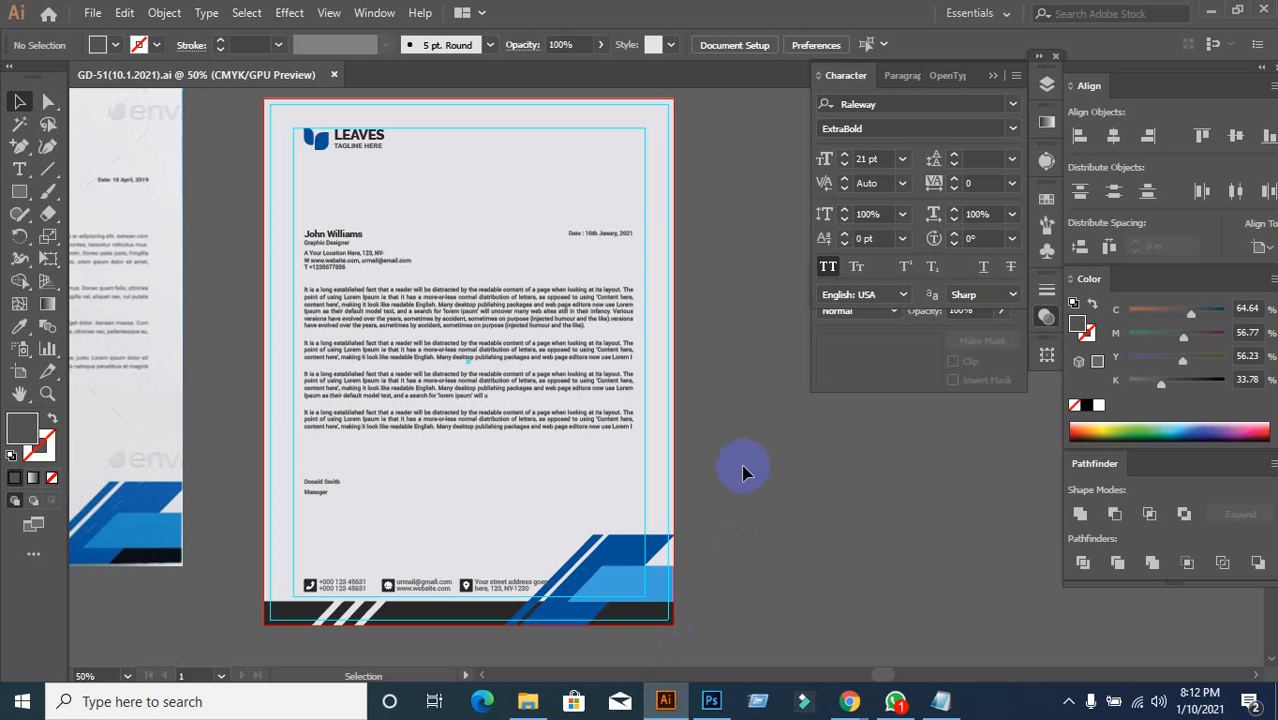
pyautogui.moveTo(849, 700)
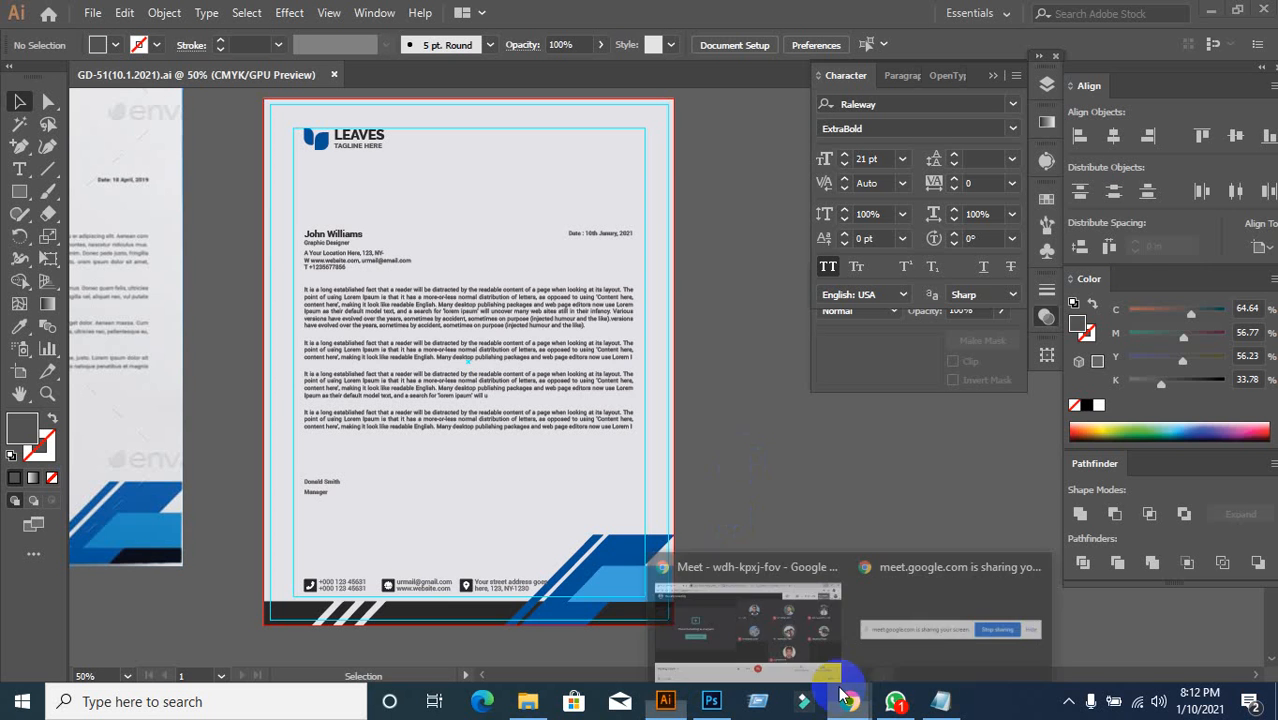
pyautogui.click(735, 634)
pyautogui.moveTo(532, 706)
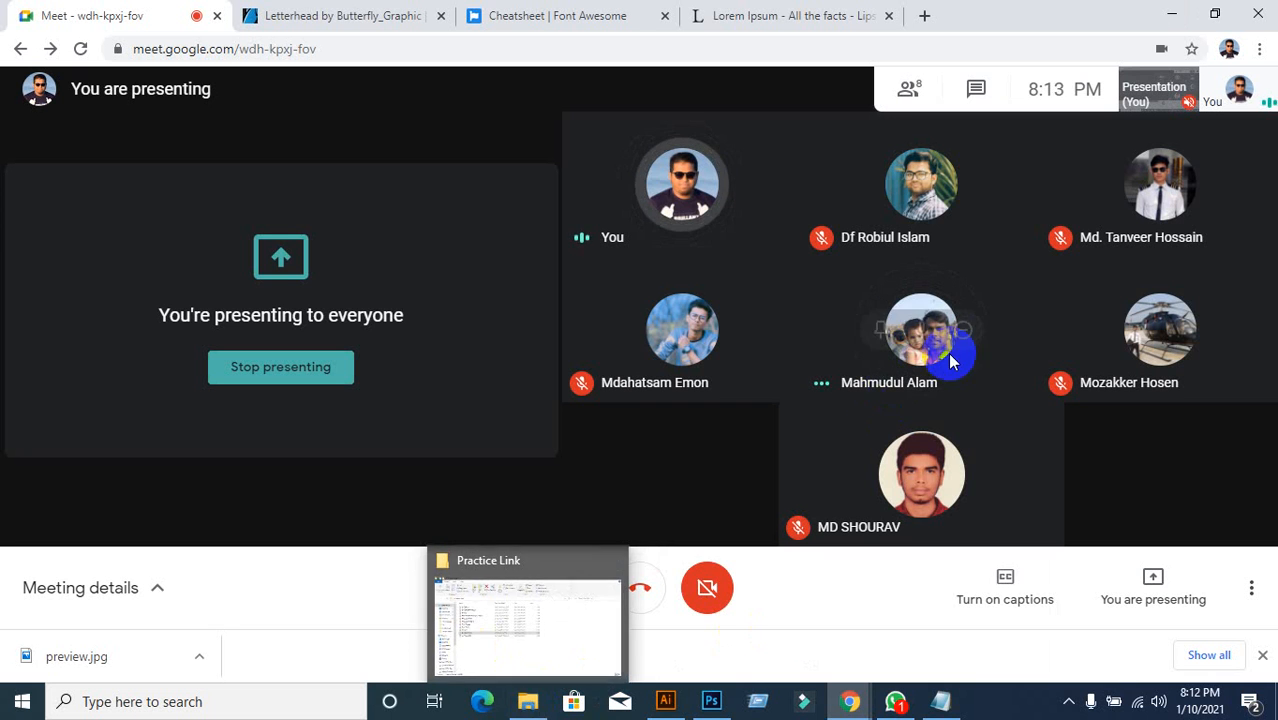
pyautogui.click(1172, 16)
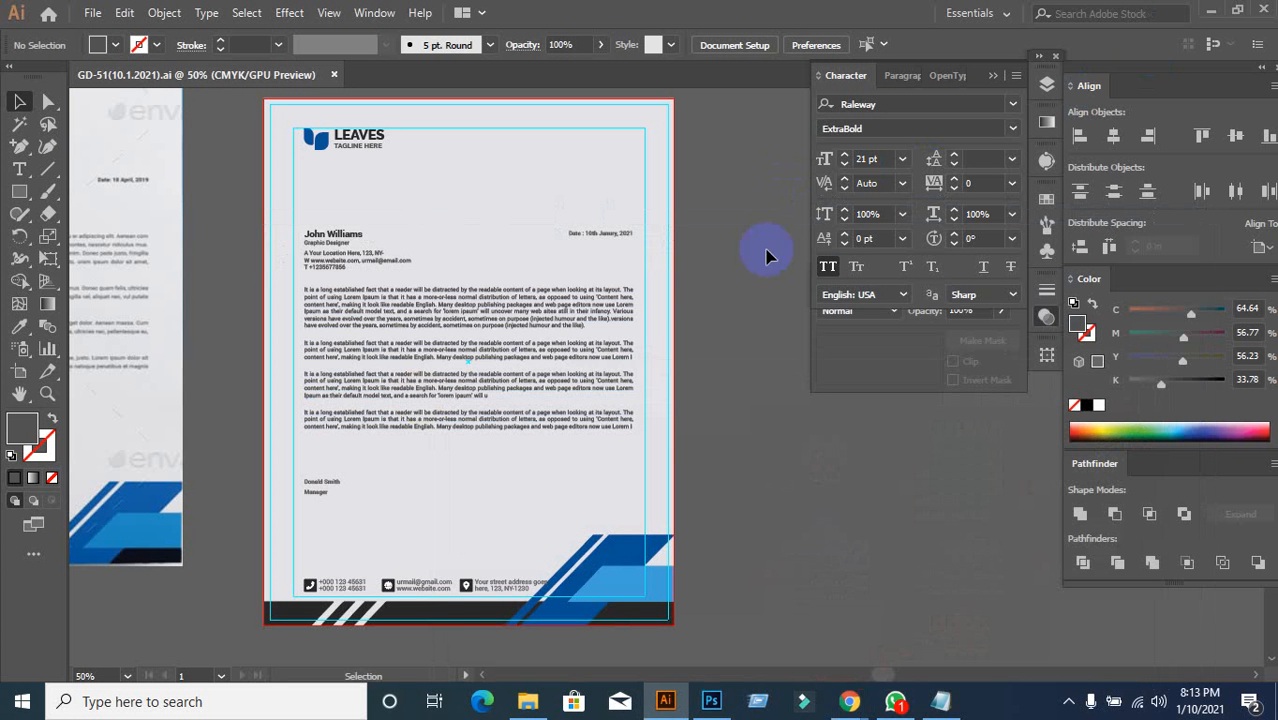
pyautogui.click(335, 75)
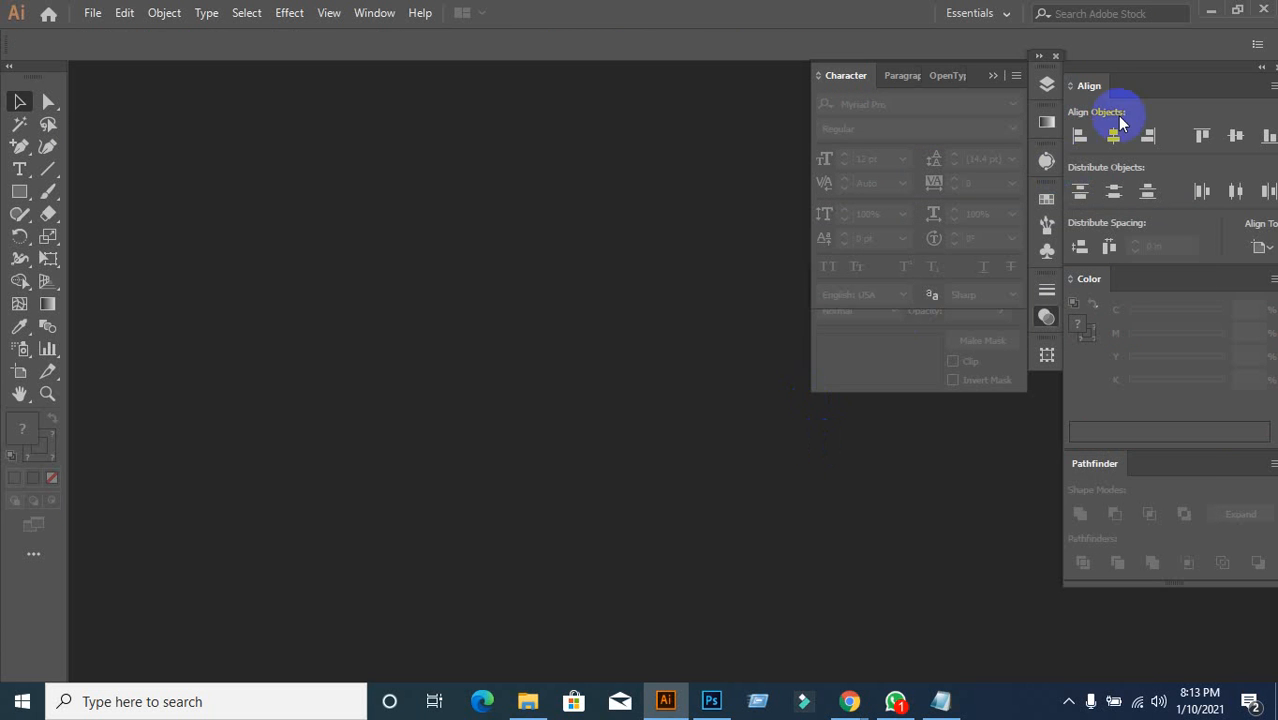